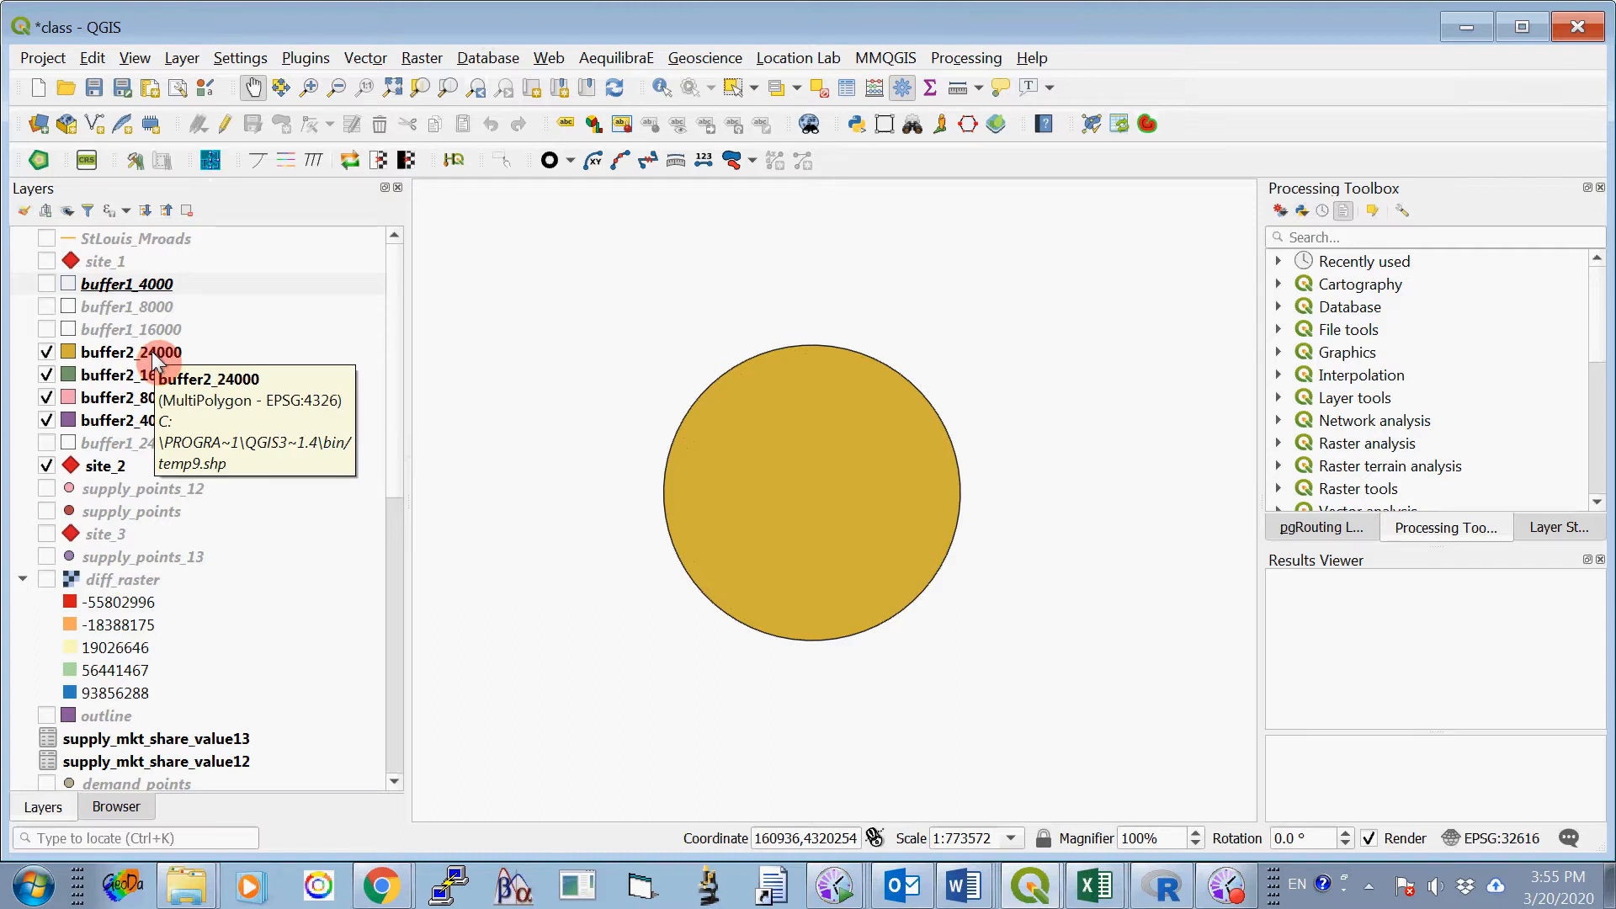
- Move the site_2 layer above buffer2_24000 and set the simple fill style of buffer2_24000 to No Brush
{"action": "left_click_drag", "start_coordinate": [82, 465], "coordinate": [74, 352]}
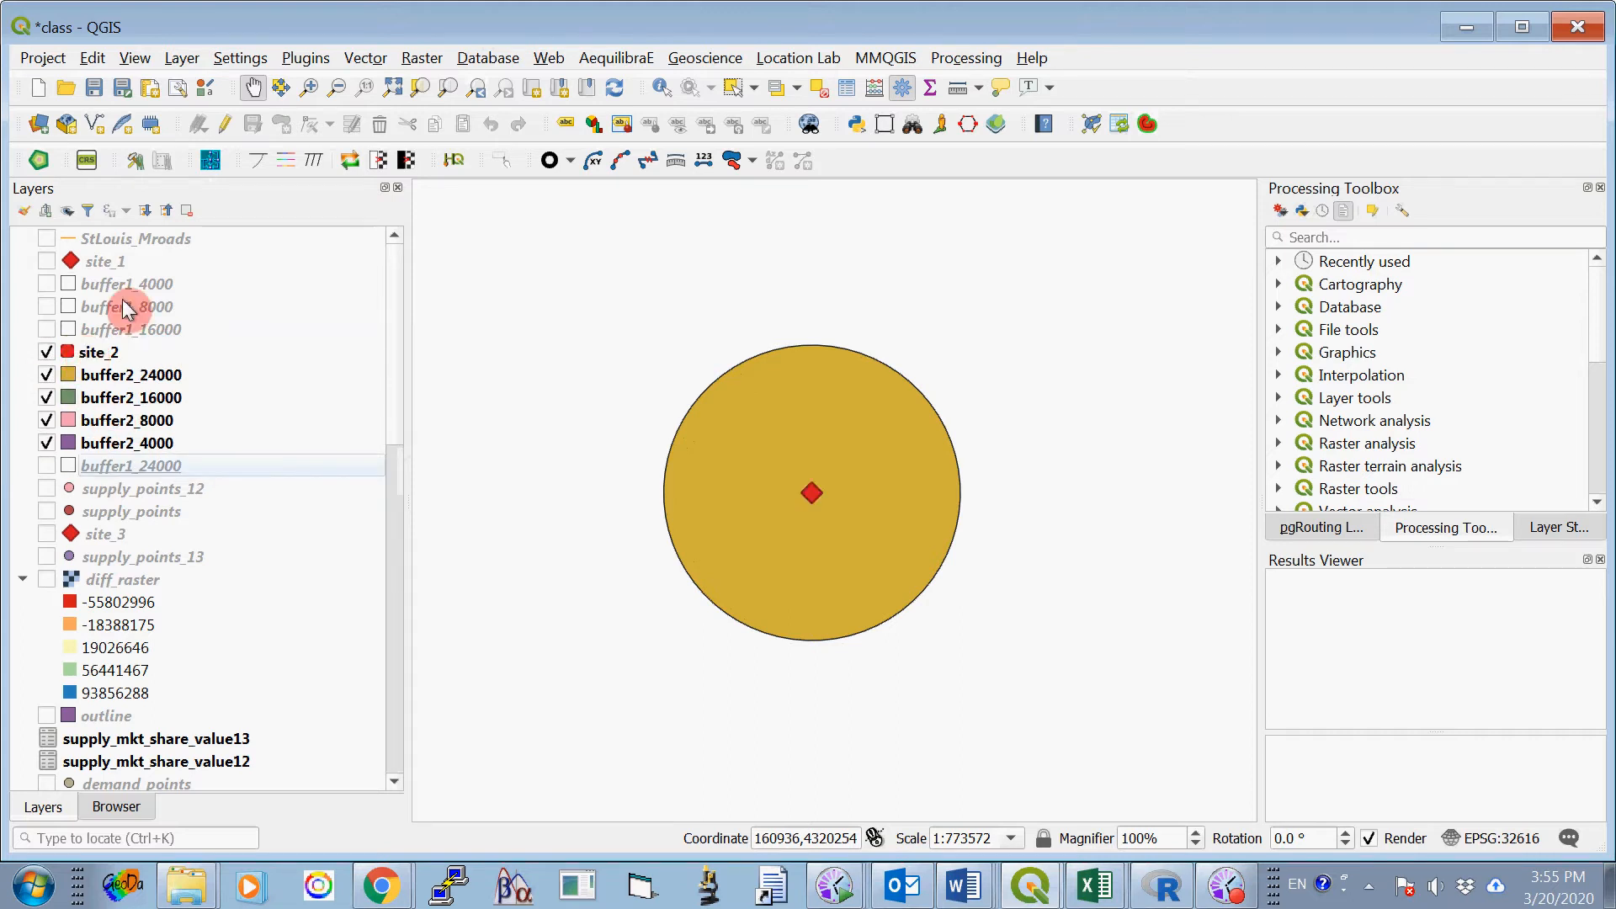
{"action": "right_click", "coordinate": [118, 378]}
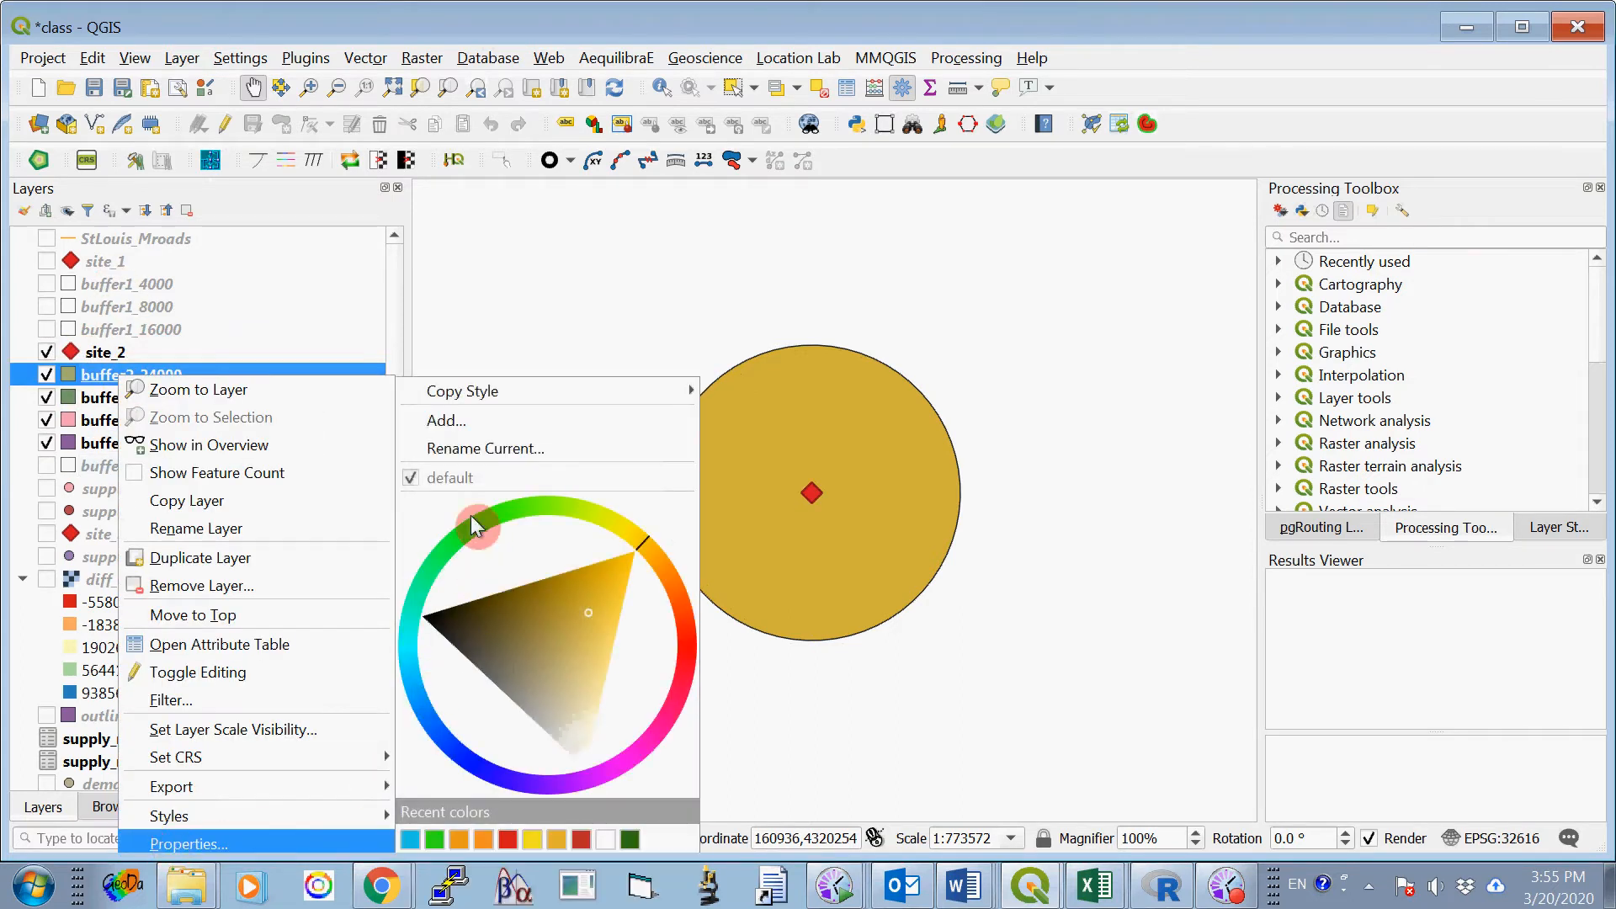
{"action": "left_click", "coordinate": [158, 845]}
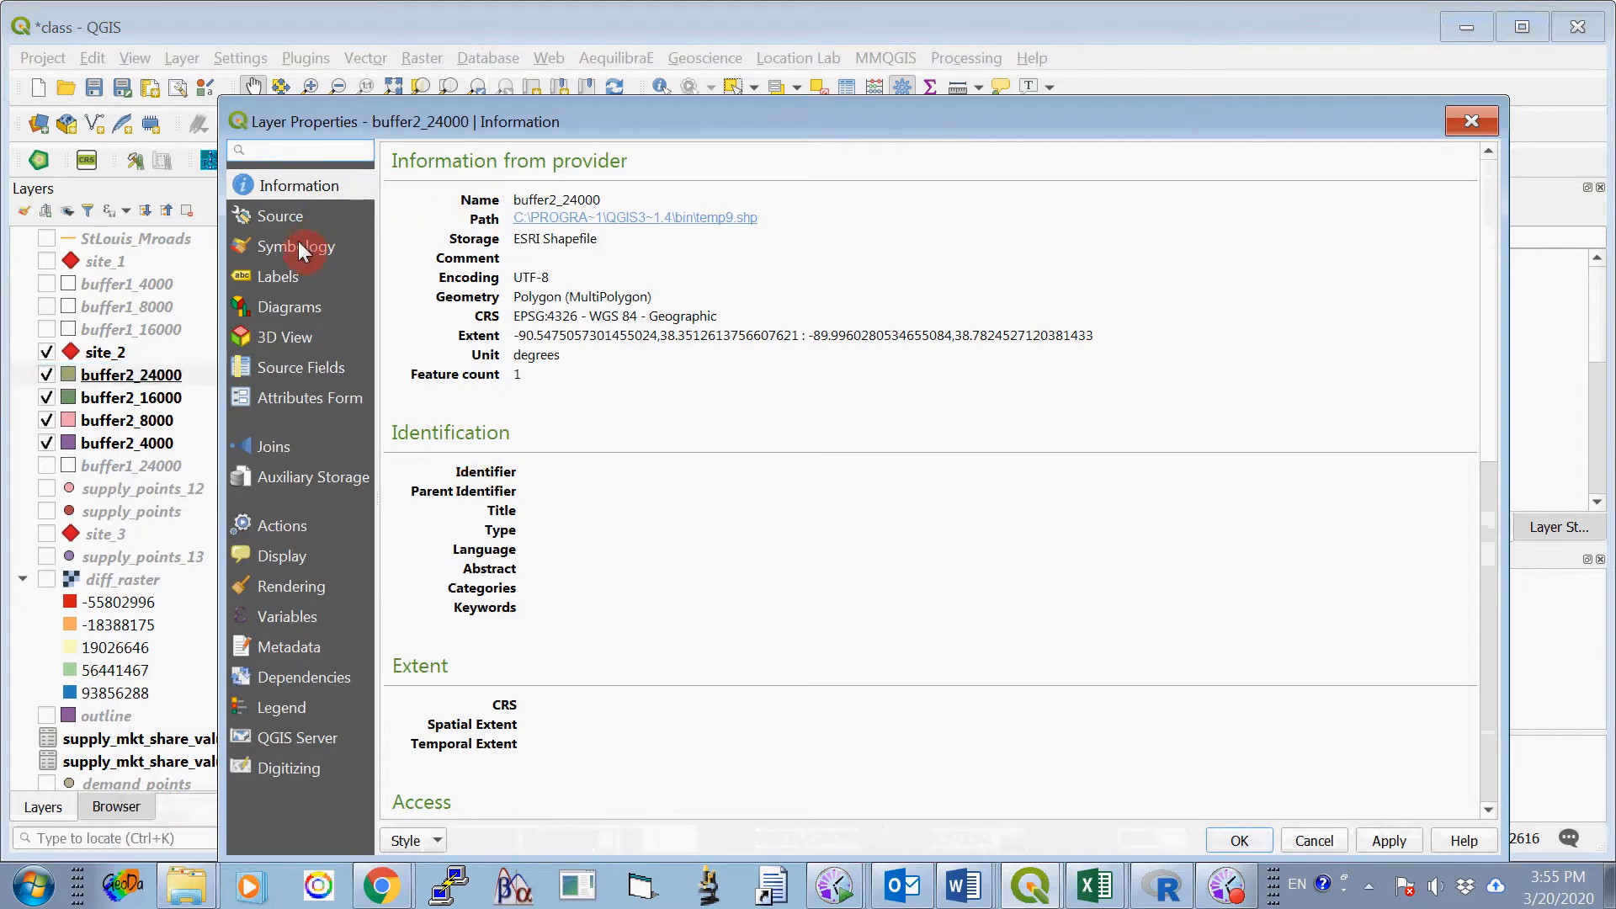
{"action": "left_click", "coordinate": [299, 250]}
{"action": "left_click", "coordinate": [490, 210]}
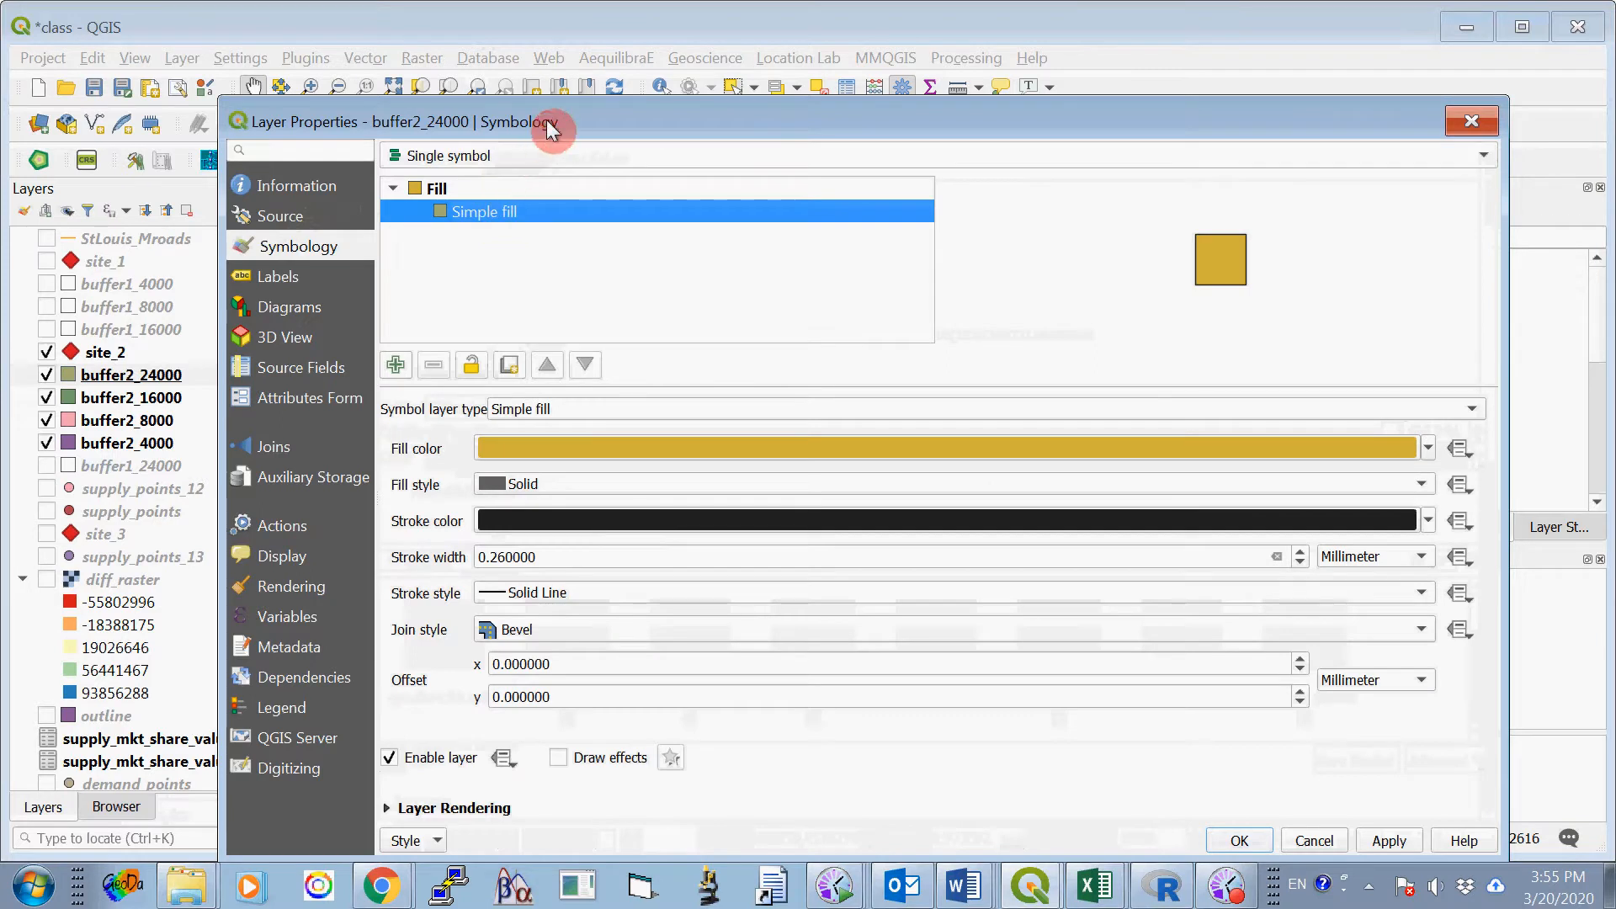
{"action": "left_click_drag", "start_coordinate": [547, 120], "coordinate": [533, 108]}
{"action": "left_click", "coordinate": [498, 438]}
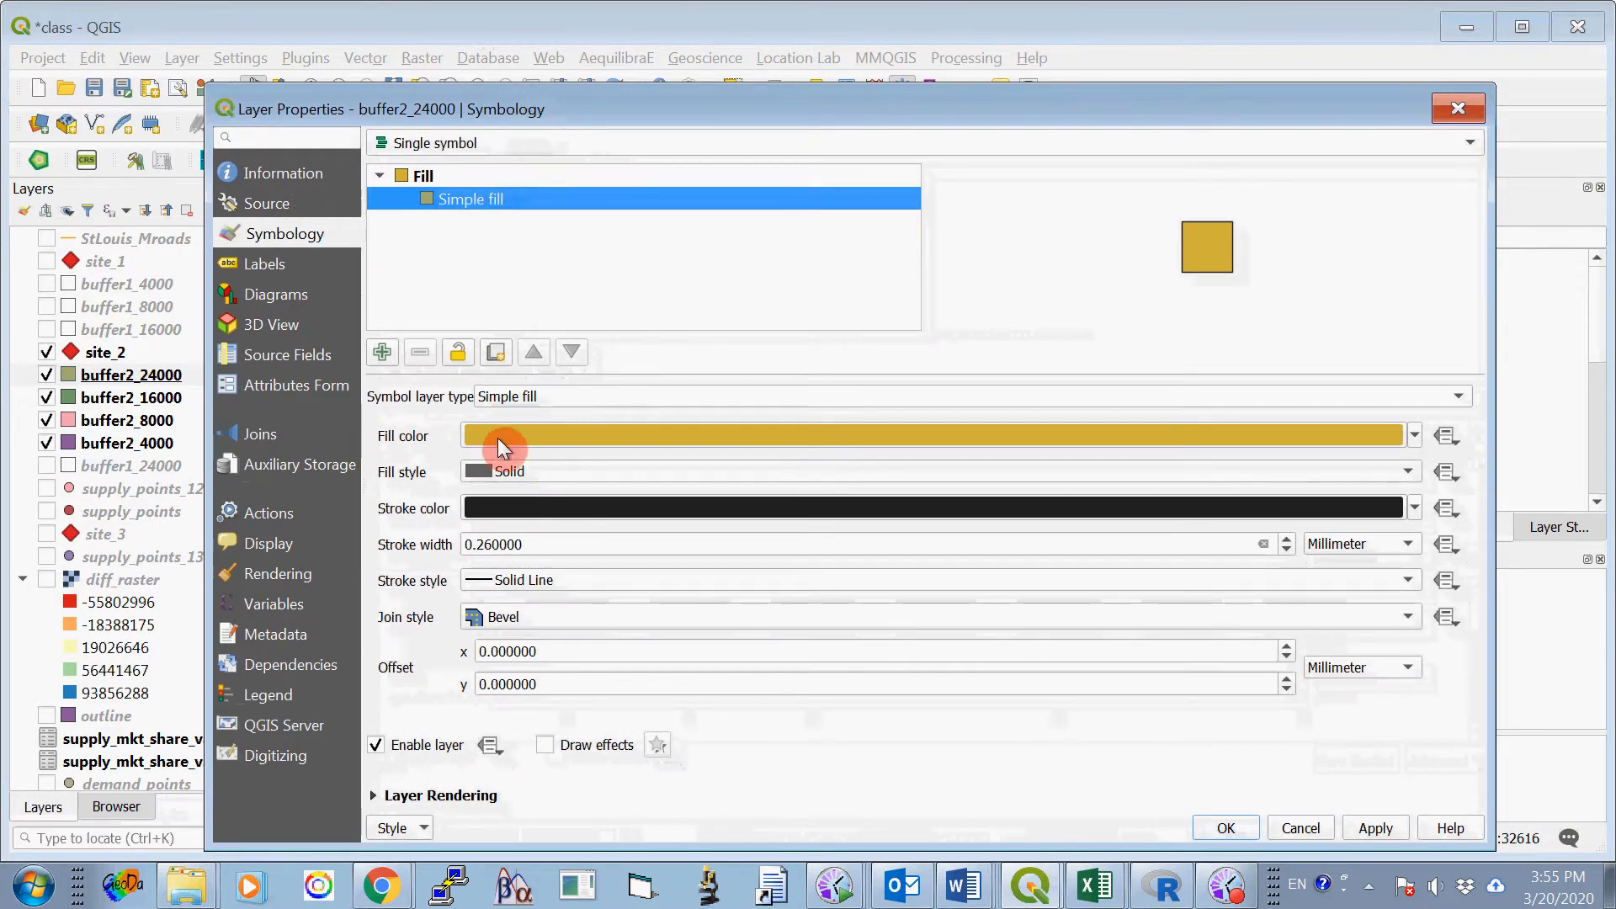
{"action": "left_click", "coordinate": [562, 470]}
{"action": "left_click", "coordinate": [550, 498]}
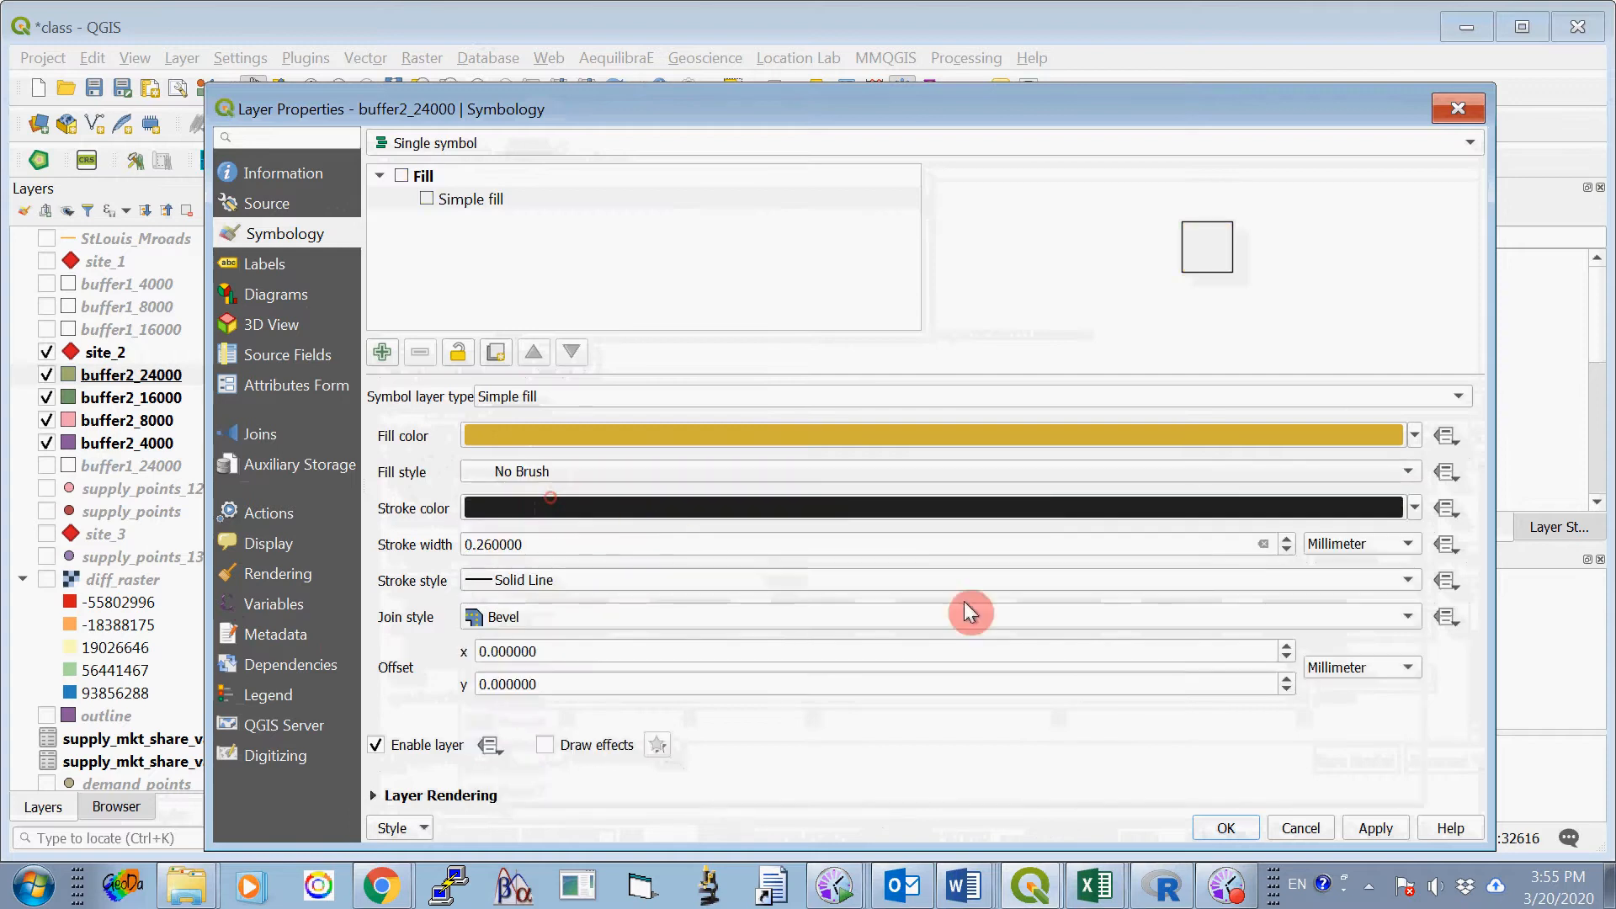
{"action": "left_click", "coordinate": [1227, 829]}
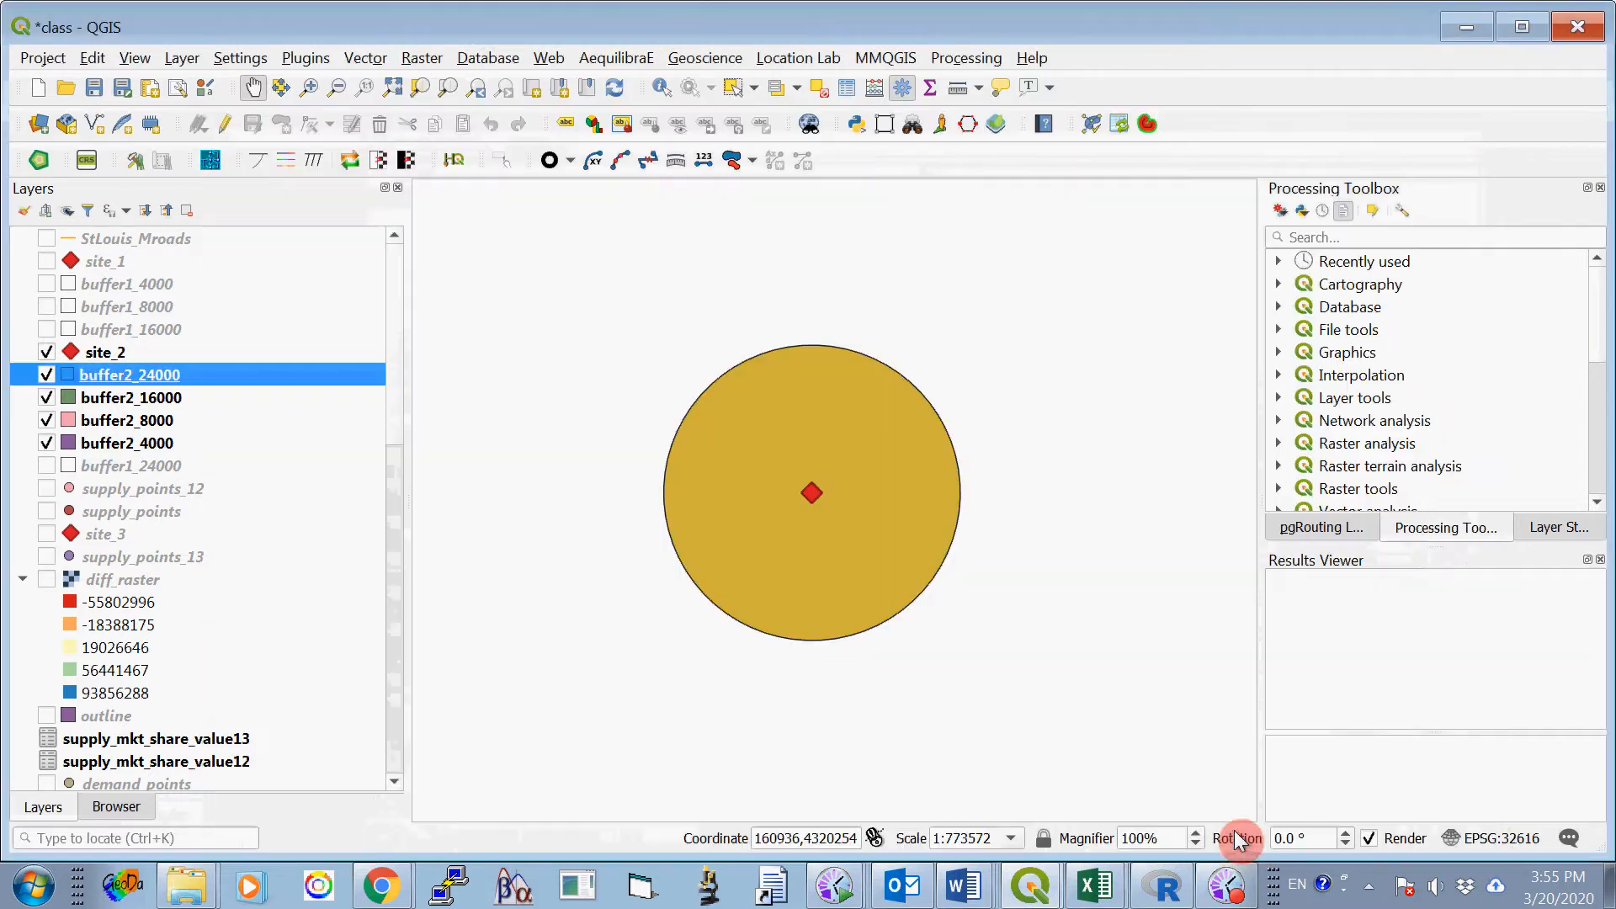
- Set the simple fill style of the buffer2_16000 layer to No Brush
{"action": "right_click", "coordinate": [148, 399]}
{"action": "left_click", "coordinate": [286, 846]}
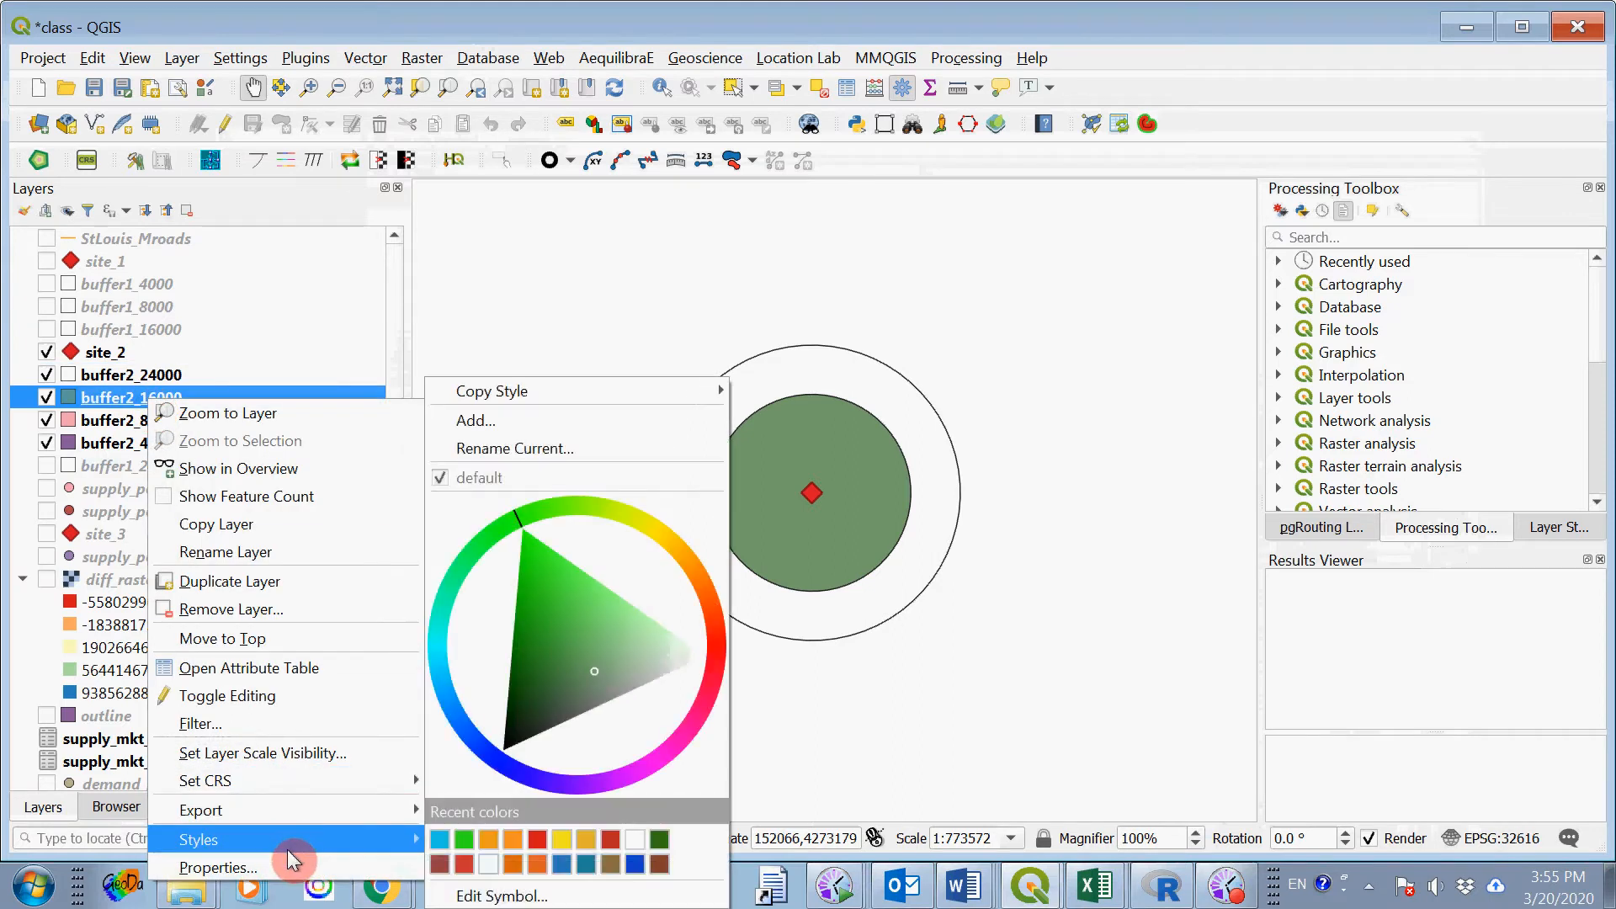
{"action": "left_click", "coordinate": [283, 862]}
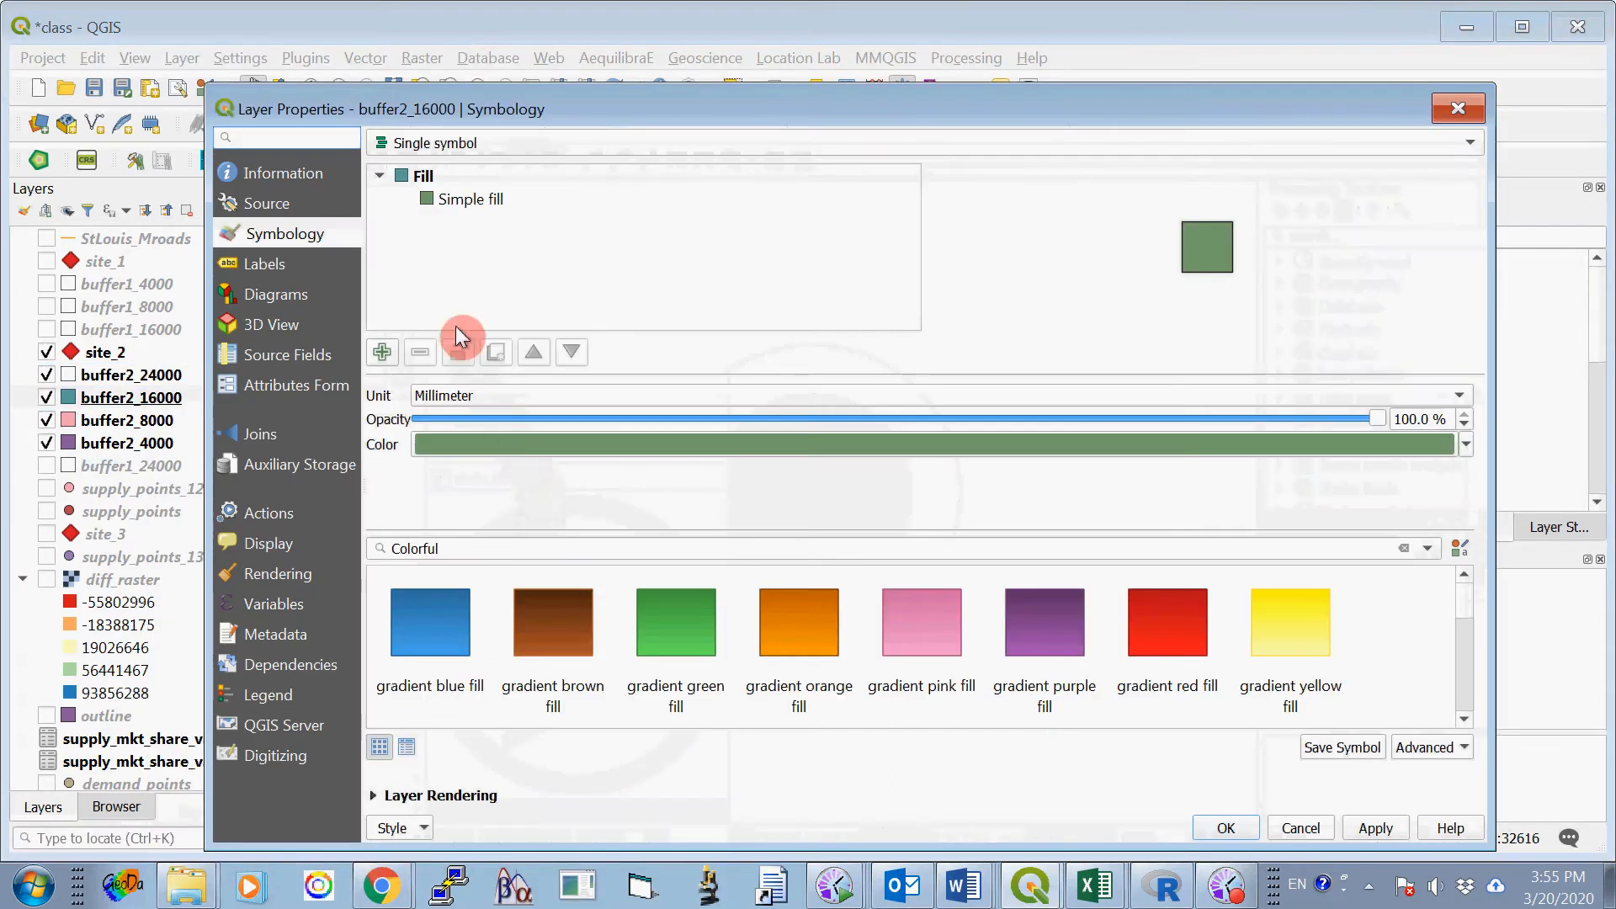
{"action": "left_click", "coordinate": [464, 202]}
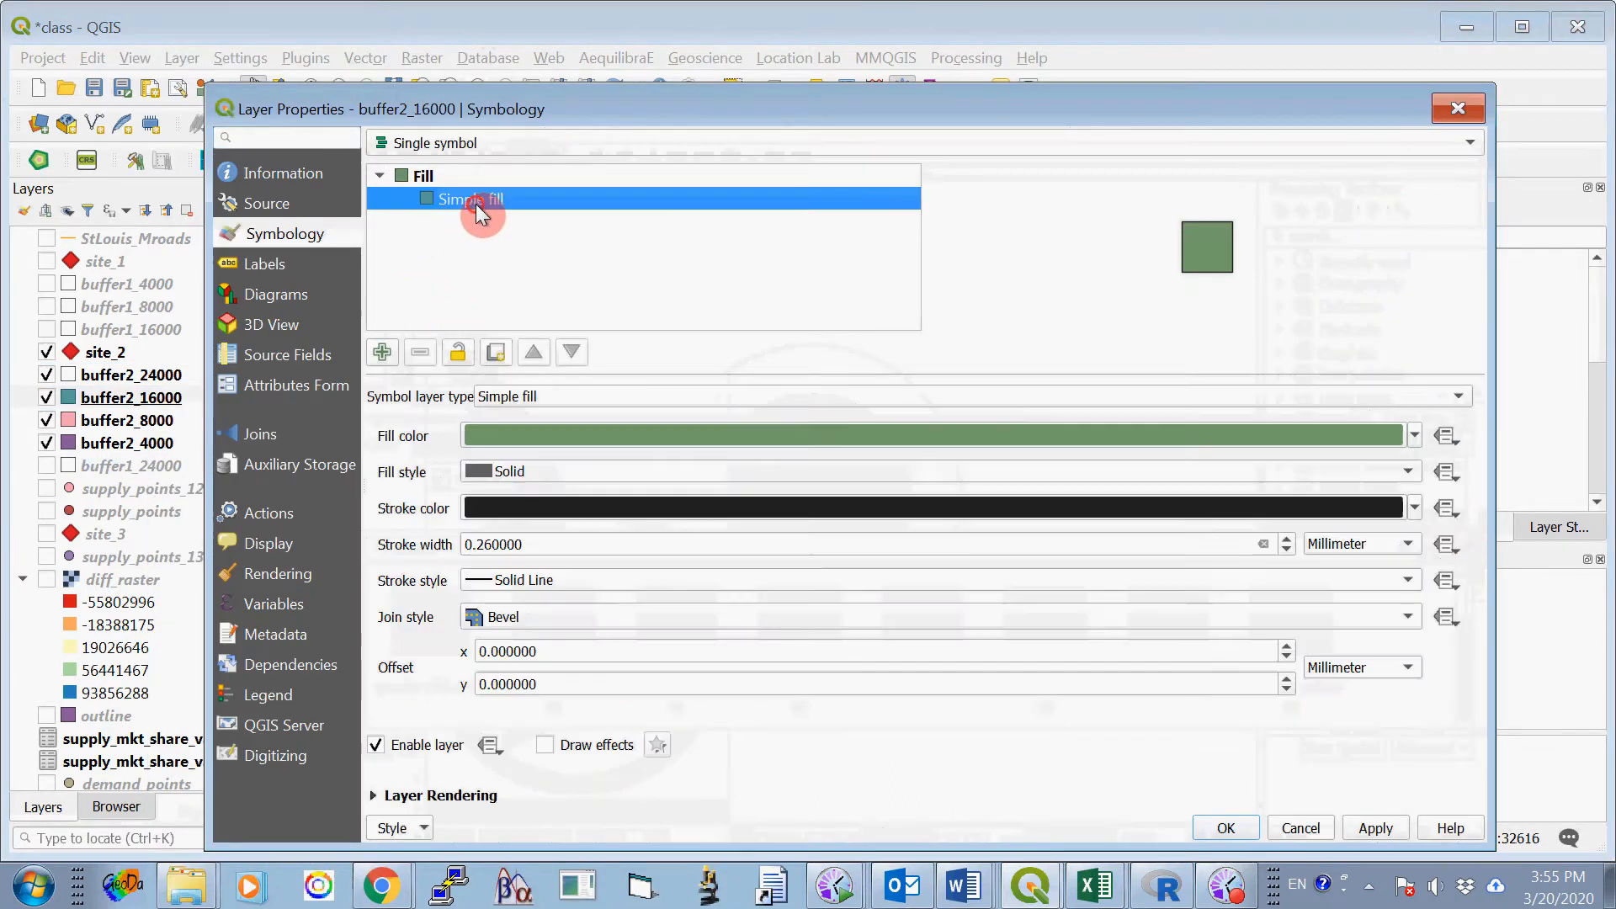
{"action": "left_click", "coordinate": [567, 475]}
{"action": "left_click", "coordinate": [555, 497]}
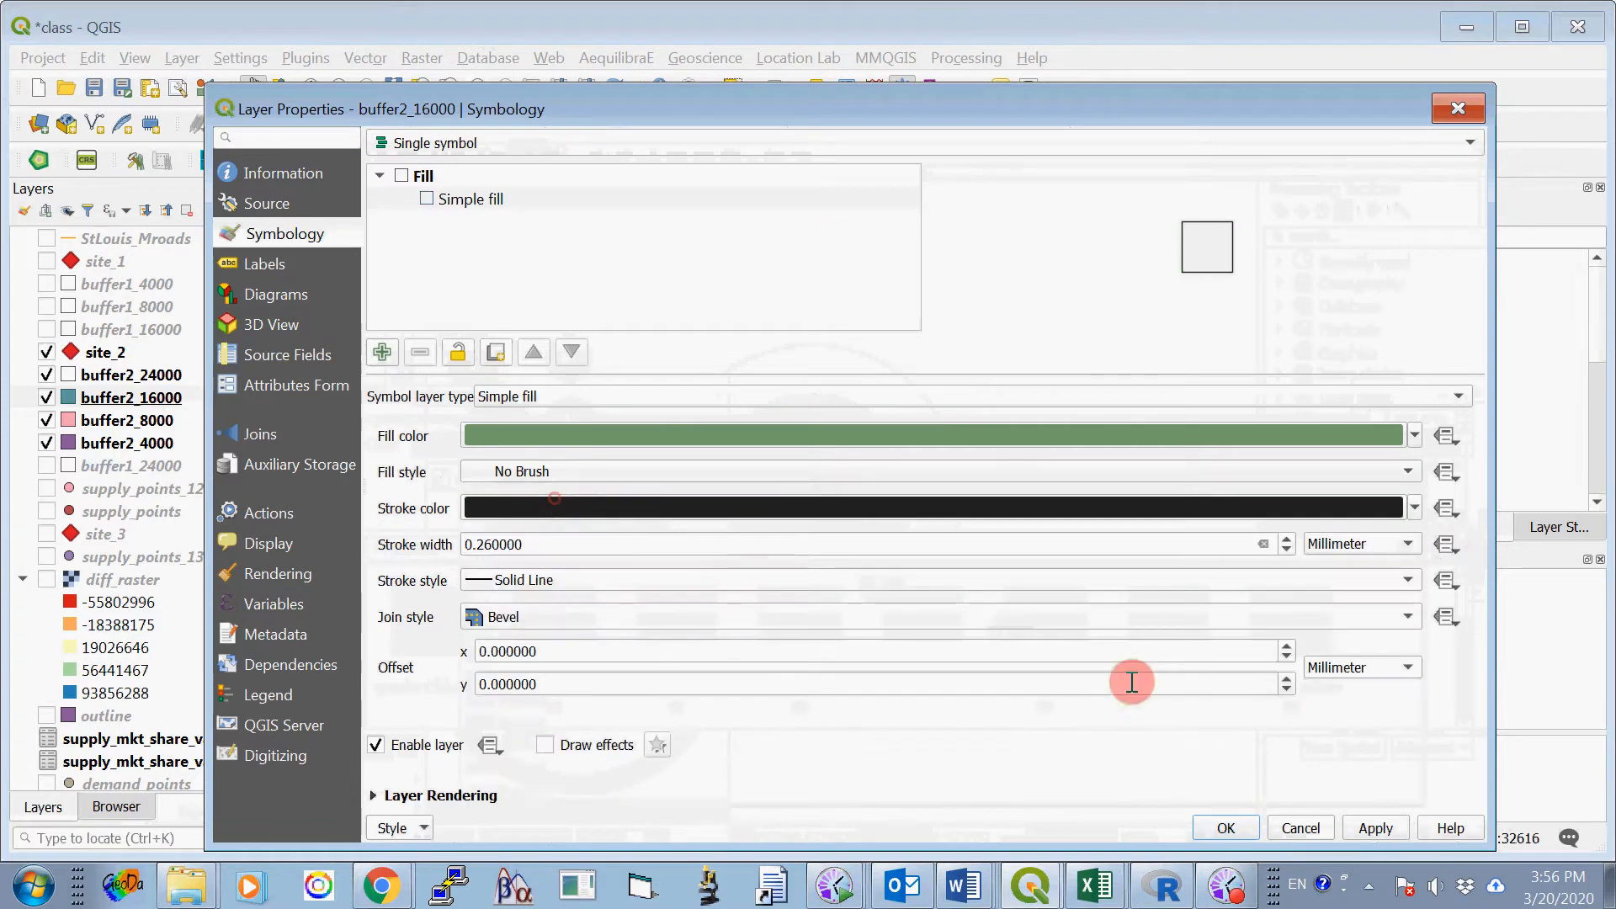
{"action": "left_click", "coordinate": [1224, 828]}
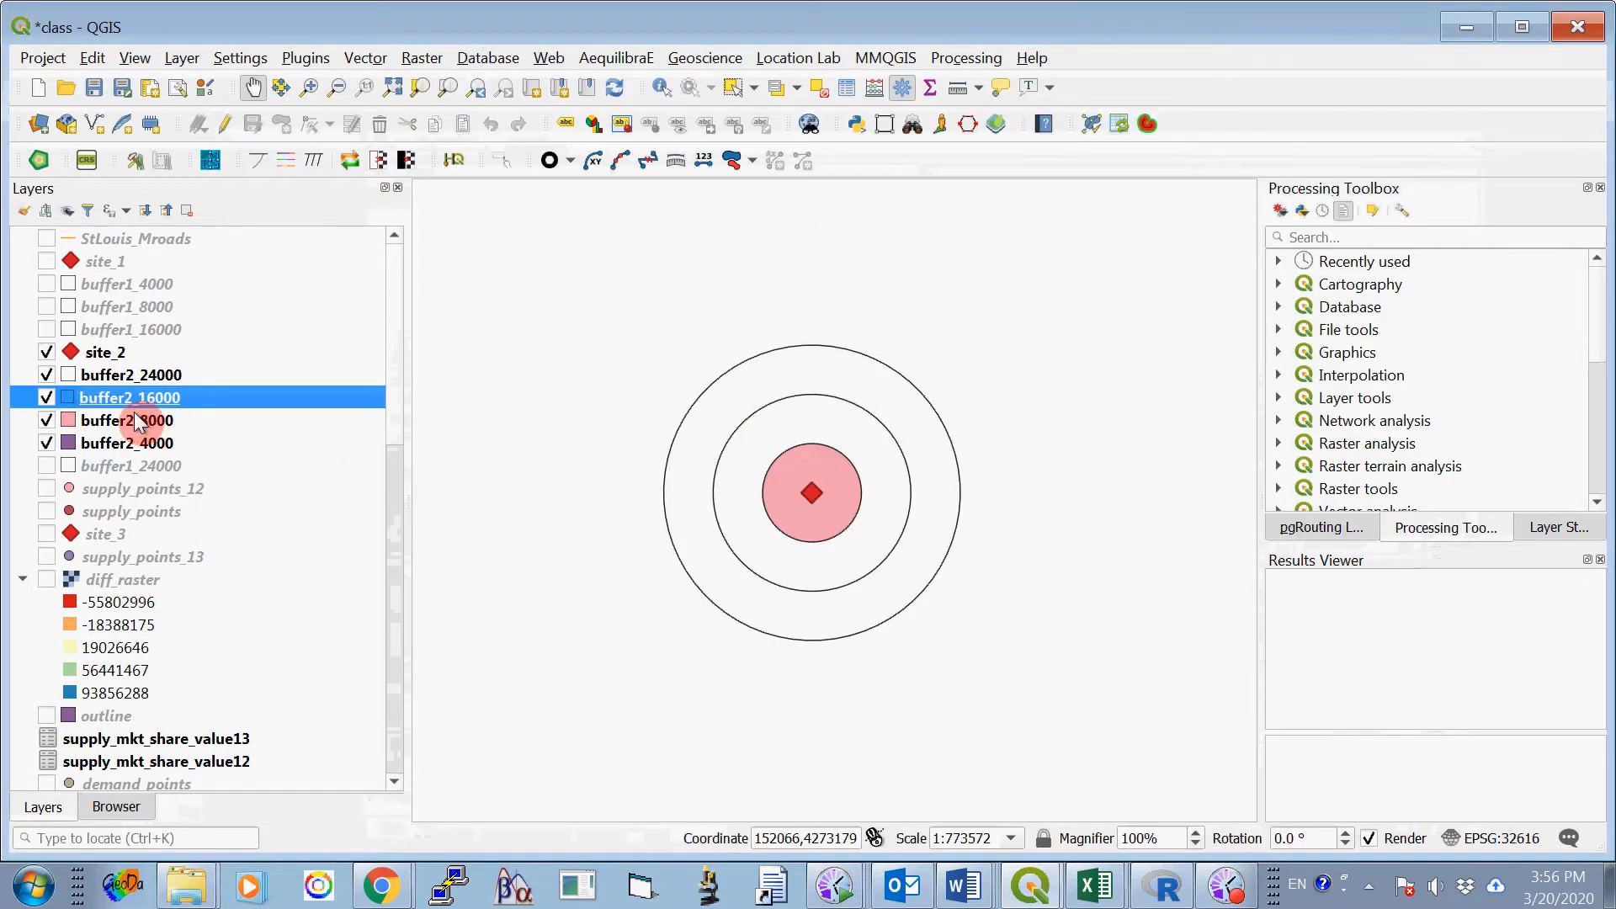
- Set the simple fill style of the buffer2_8000 layer to No Brush
{"action": "right_click", "coordinate": [143, 424]}
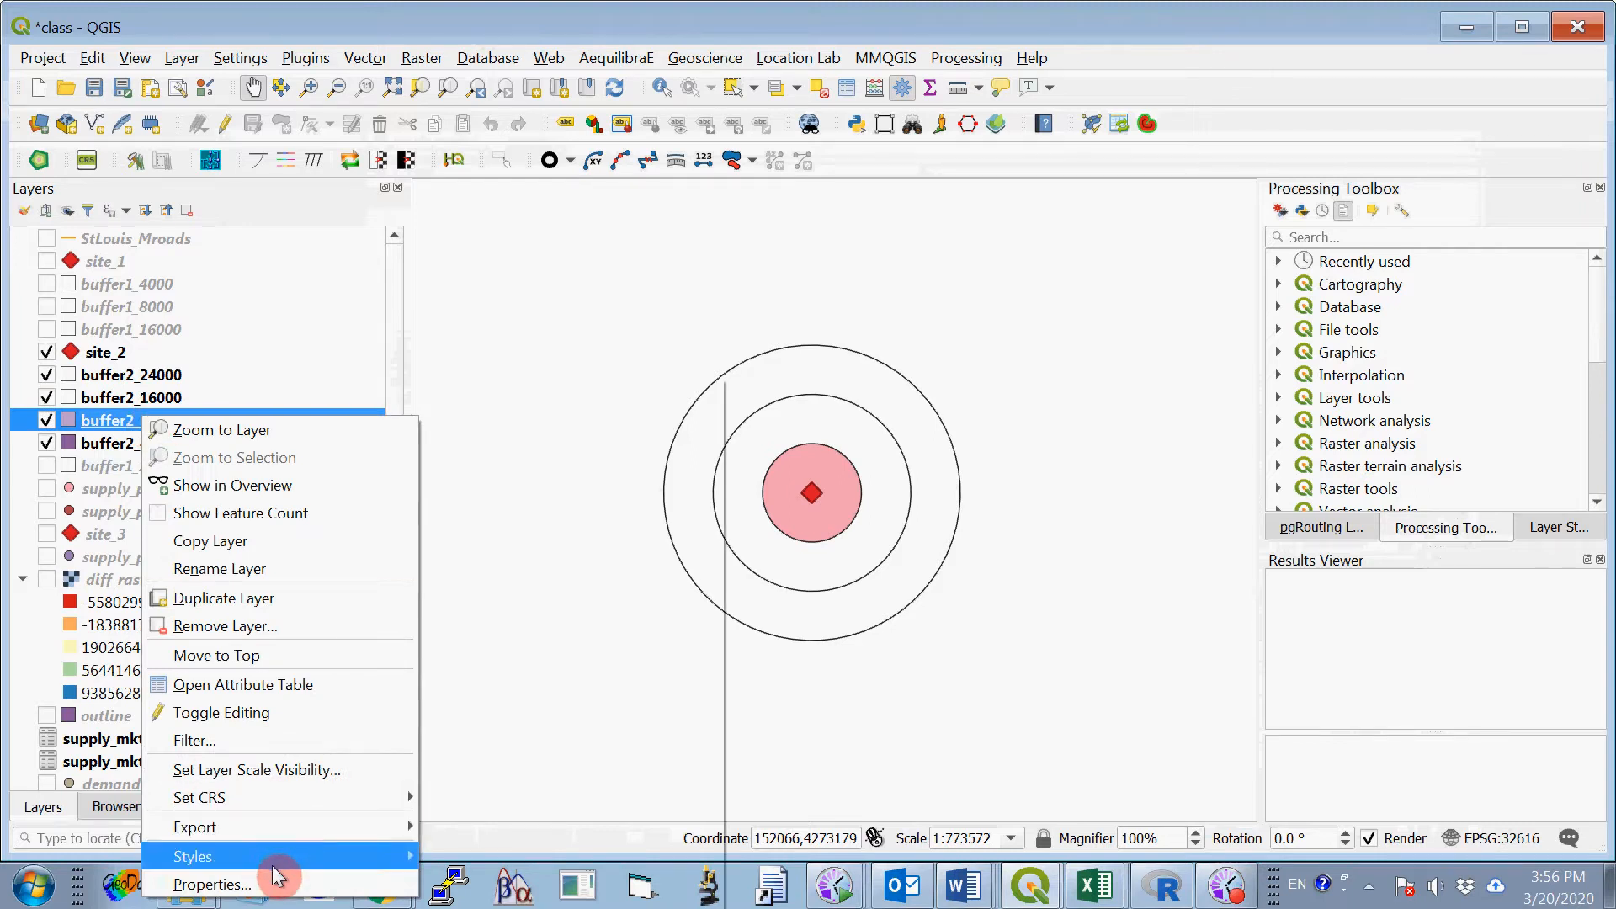
{"action": "left_click", "coordinate": [275, 884]}
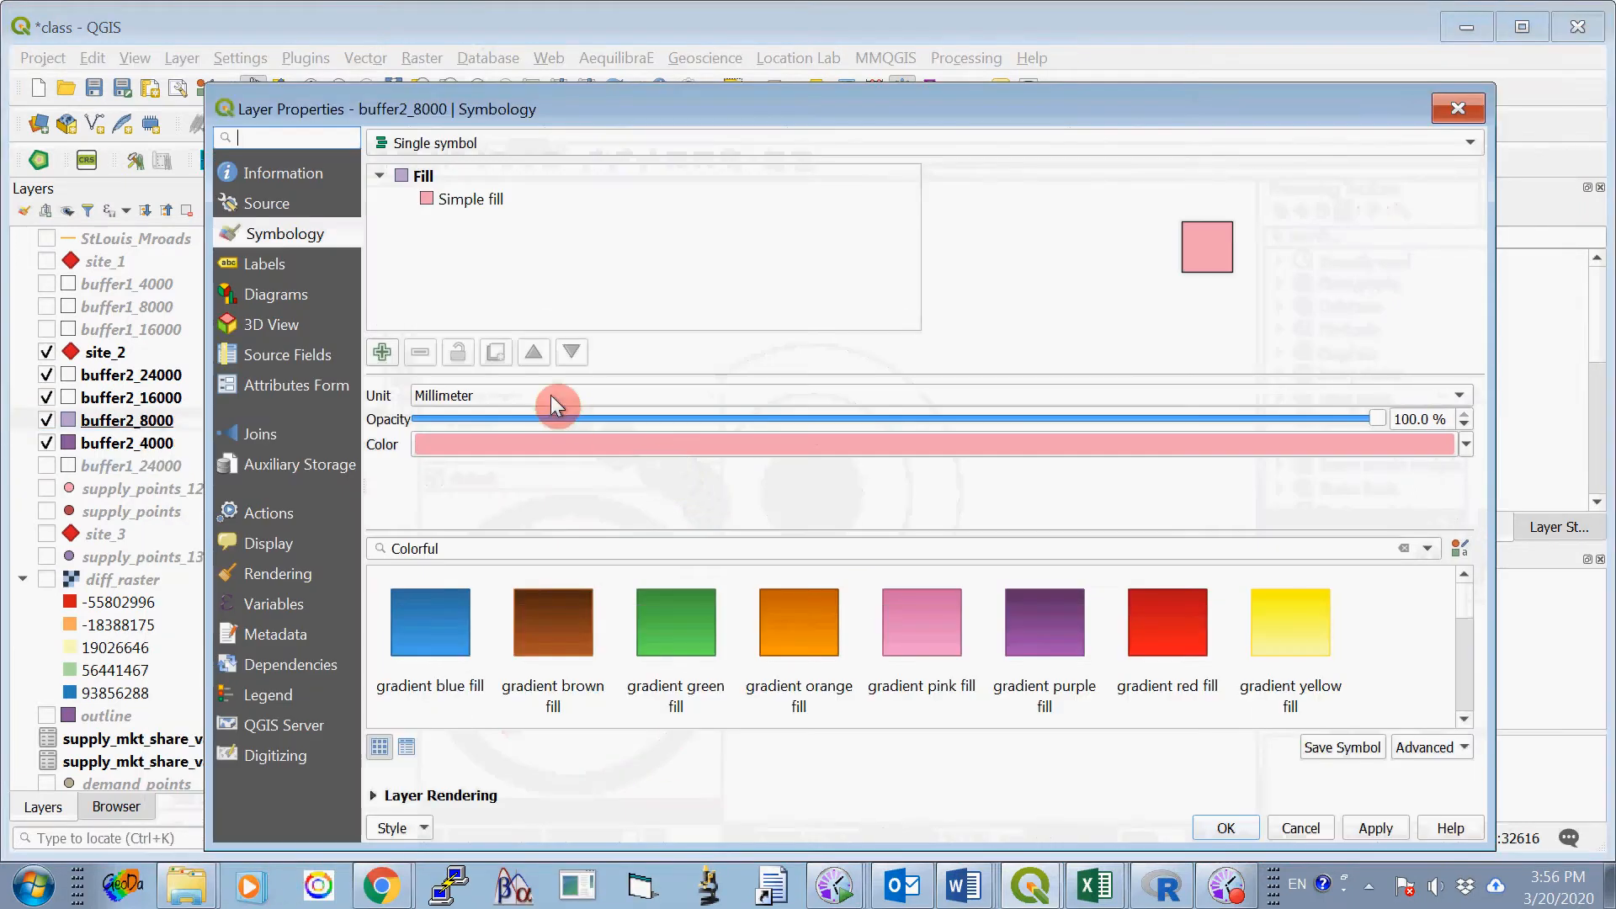
{"action": "left_click", "coordinate": [492, 200]}
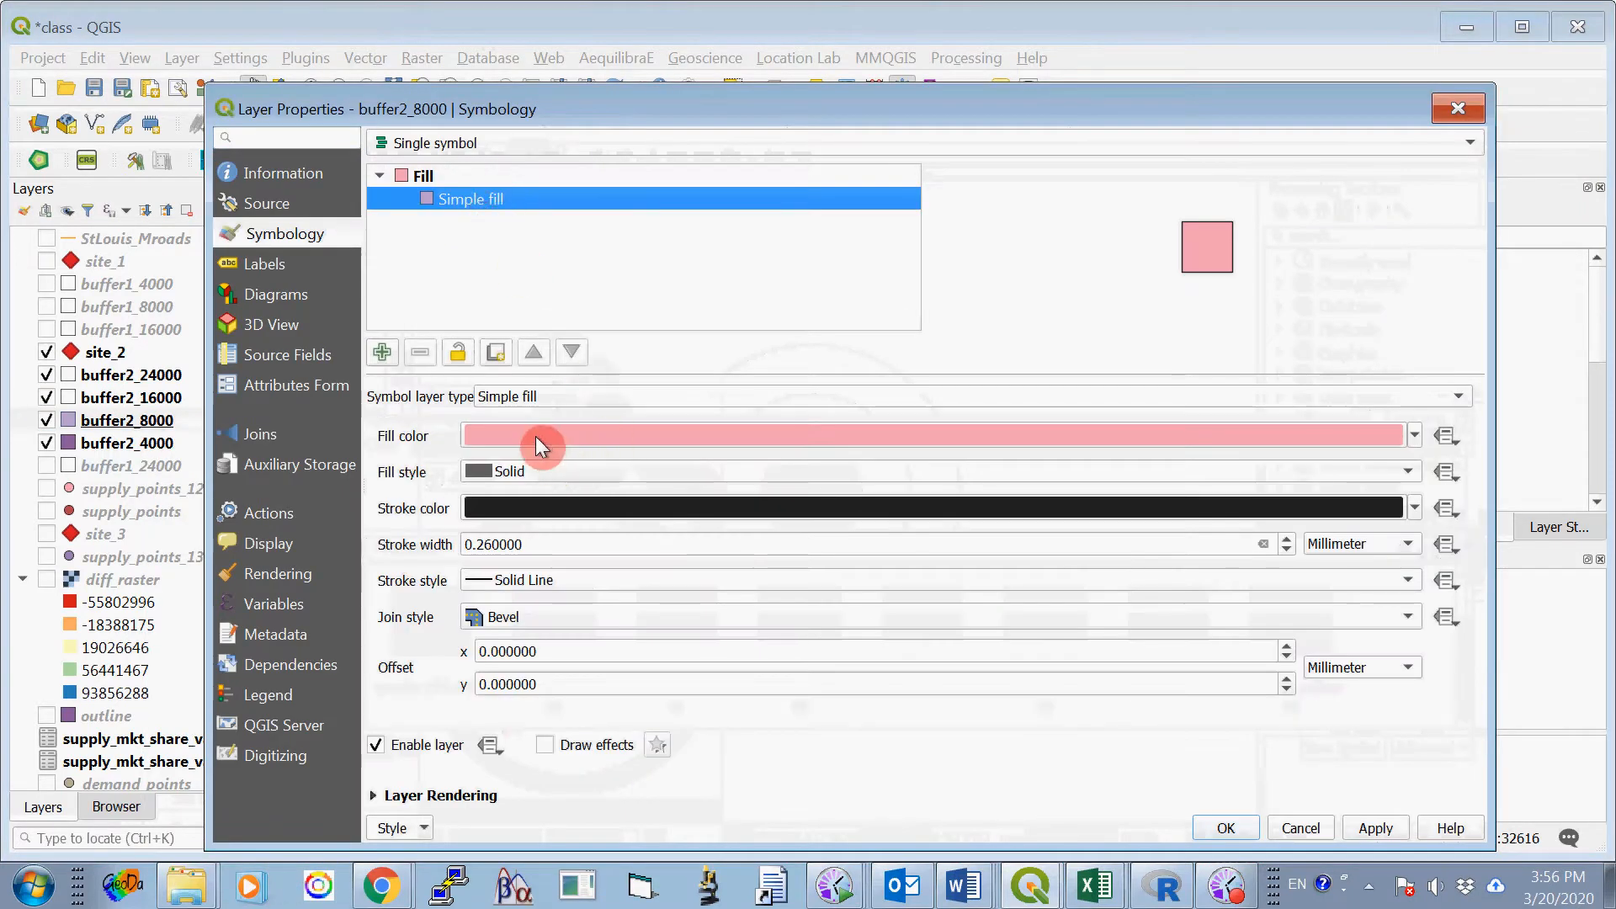
{"action": "left_click", "coordinate": [543, 471]}
{"action": "left_click", "coordinate": [549, 493]}
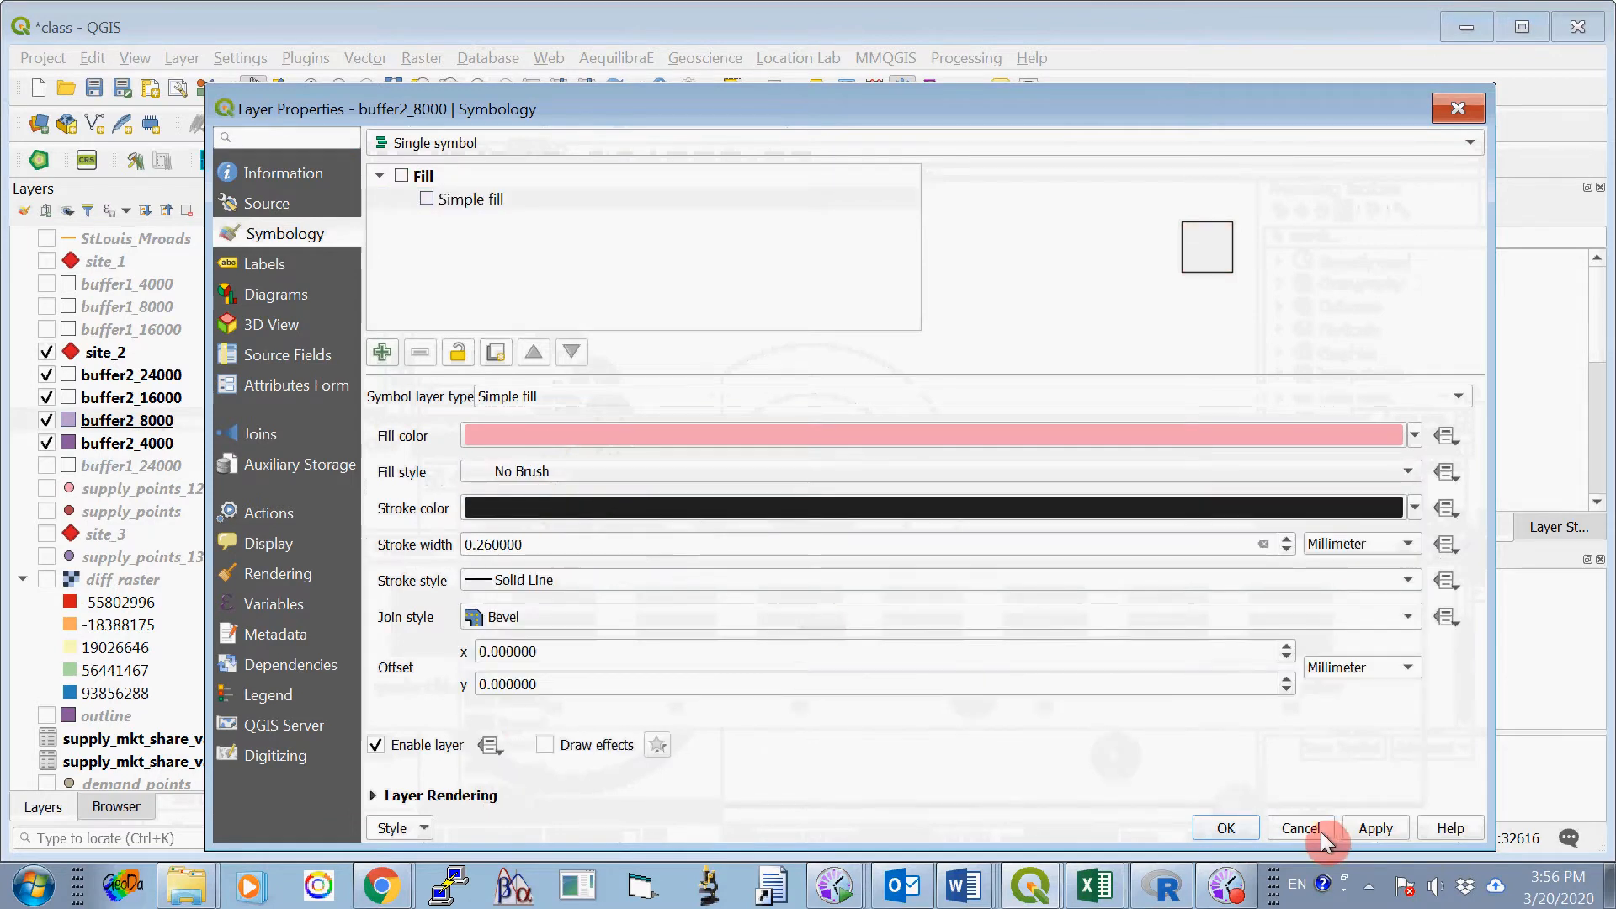
{"action": "left_click", "coordinate": [1222, 828]}
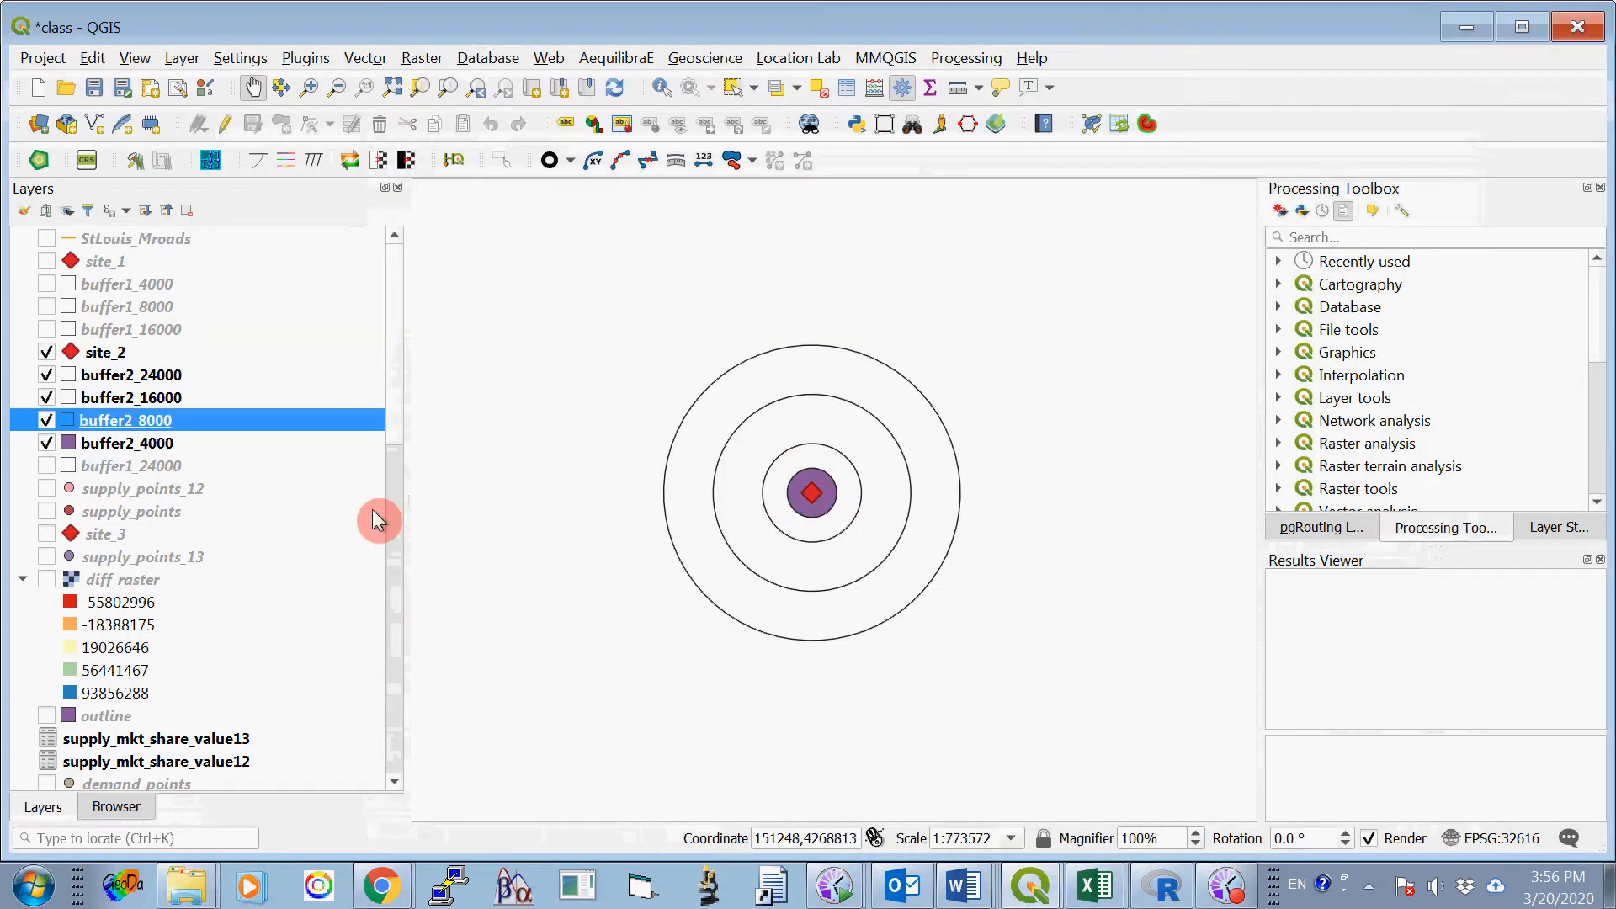
- Set the simple fill style of the buffer2_4000 layer to No Brush
{"action": "right_click", "coordinate": [151, 452]}
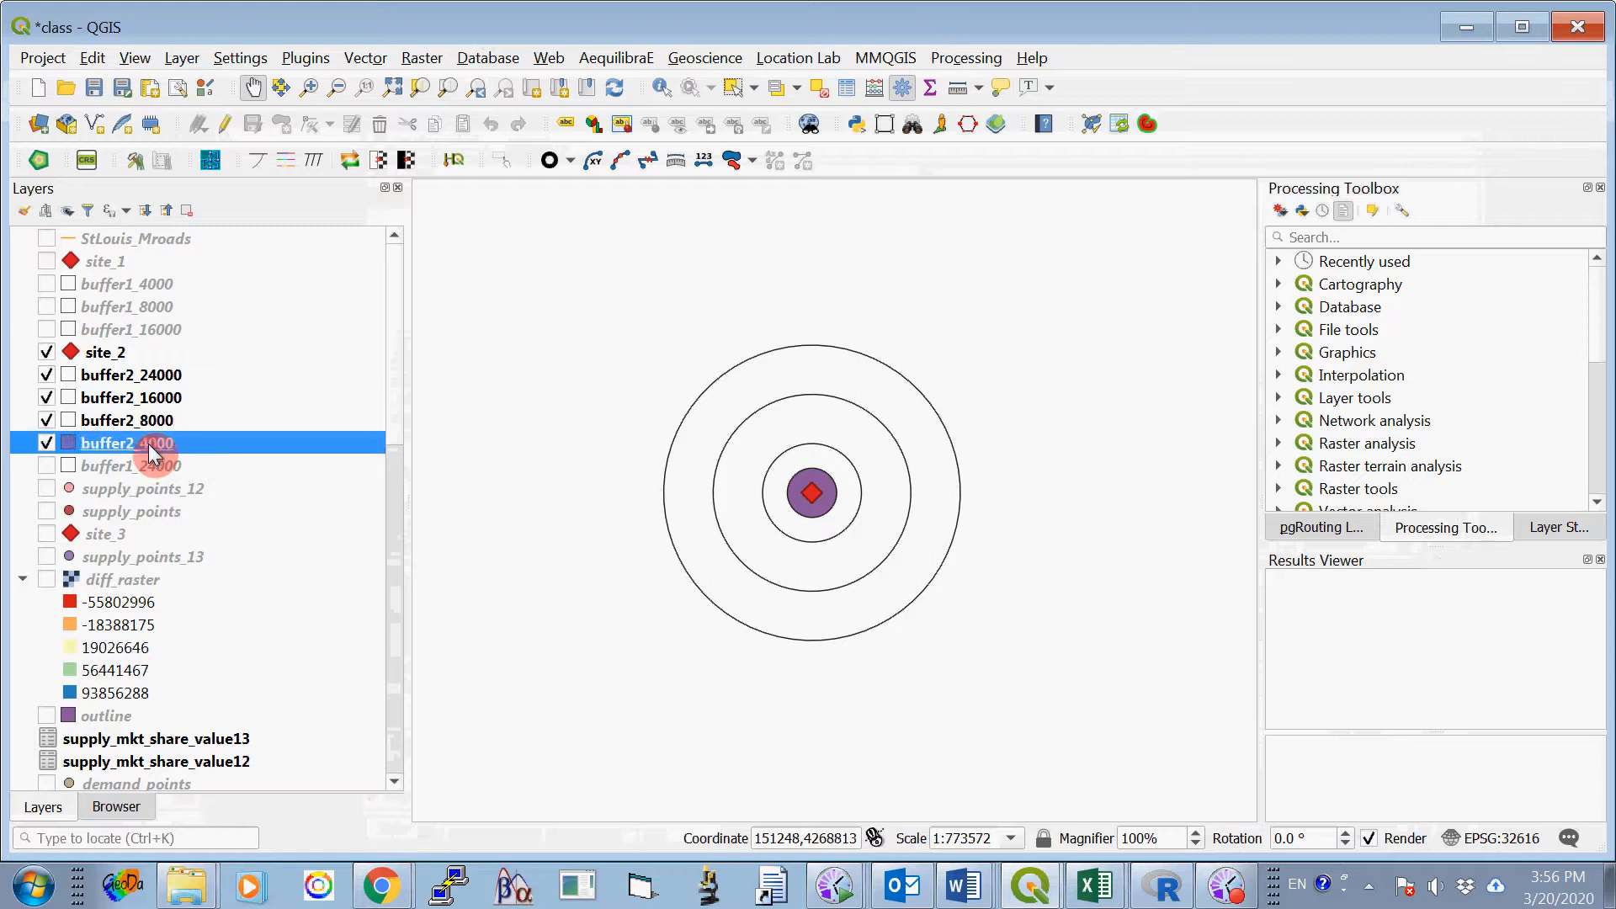
{"action": "left_click", "coordinate": [216, 469]}
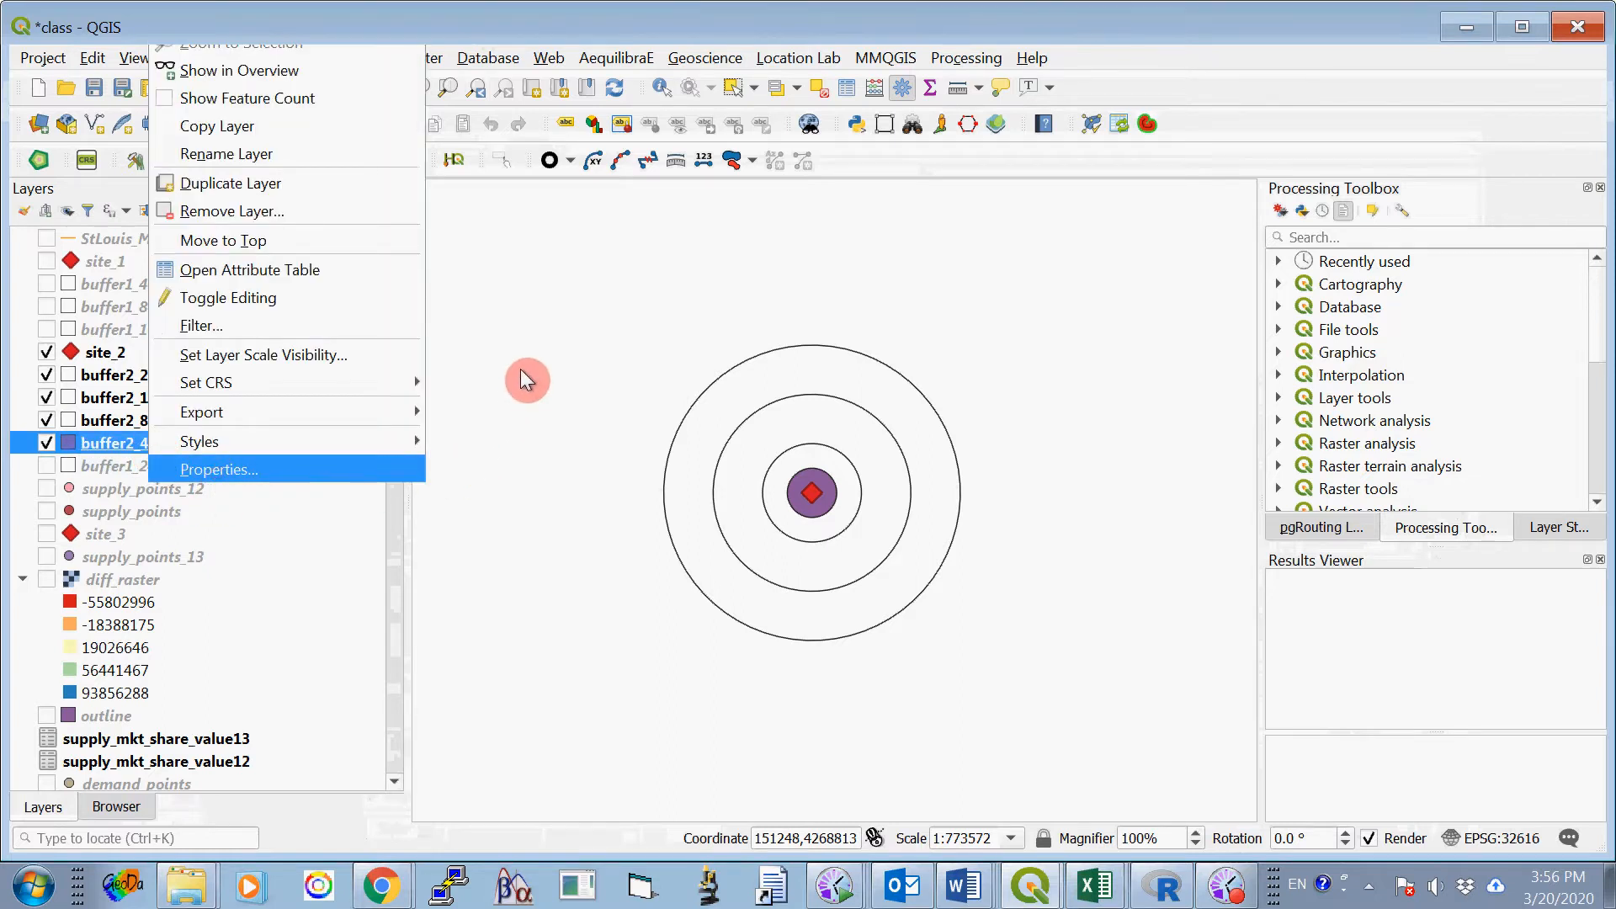
{"action": "left_click", "coordinate": [467, 204]}
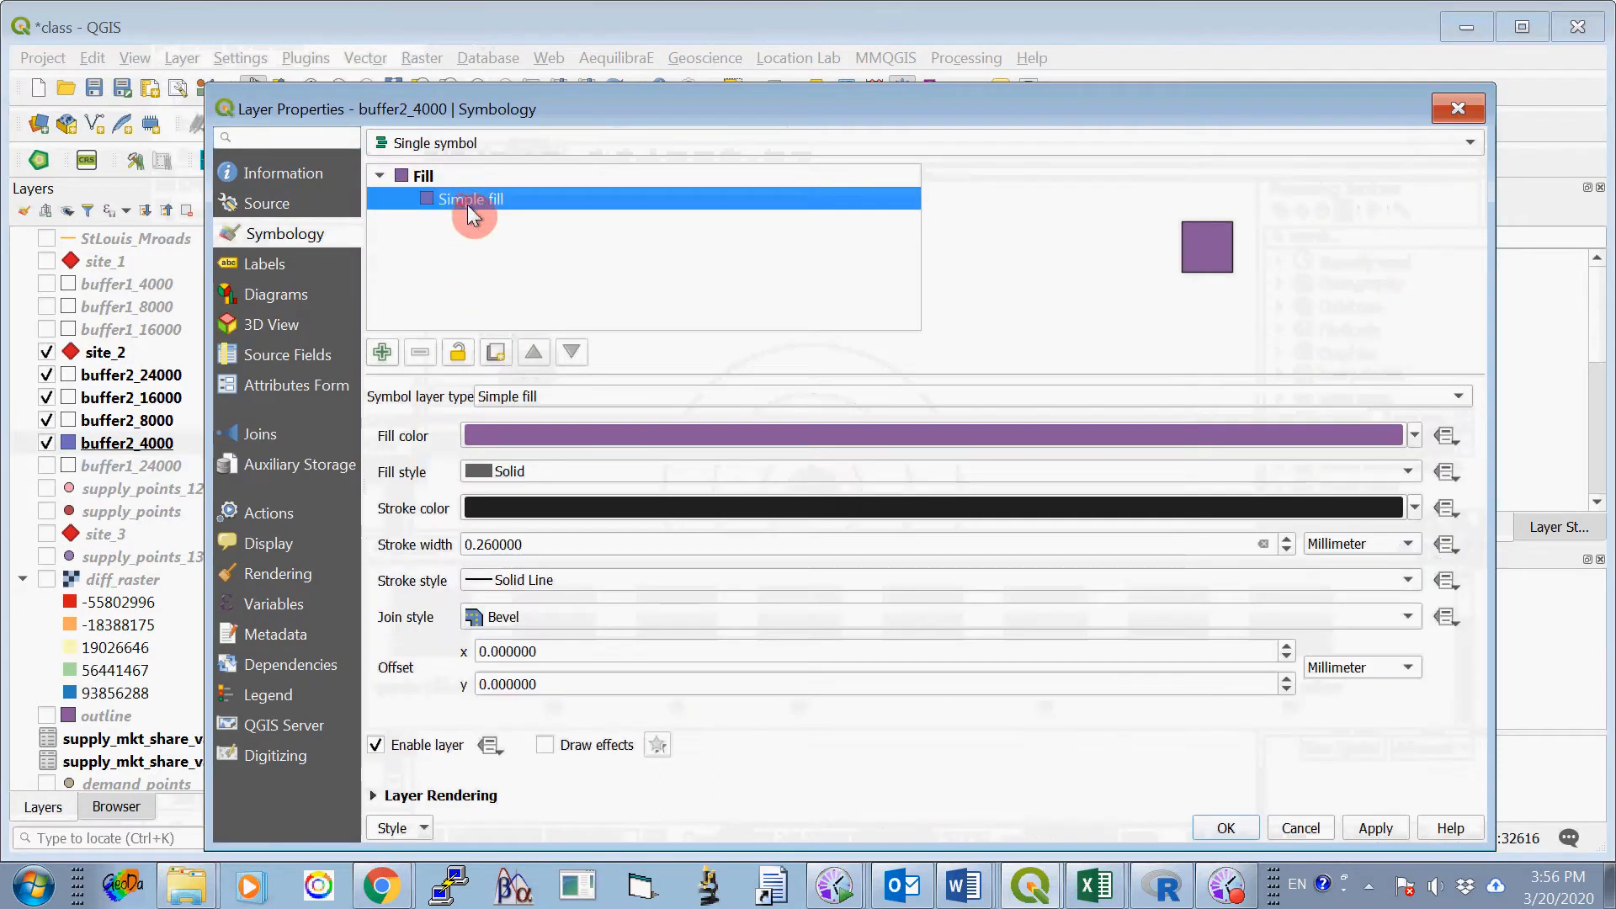
{"action": "left_click", "coordinate": [543, 471]}
{"action": "left_click", "coordinate": [548, 489]}
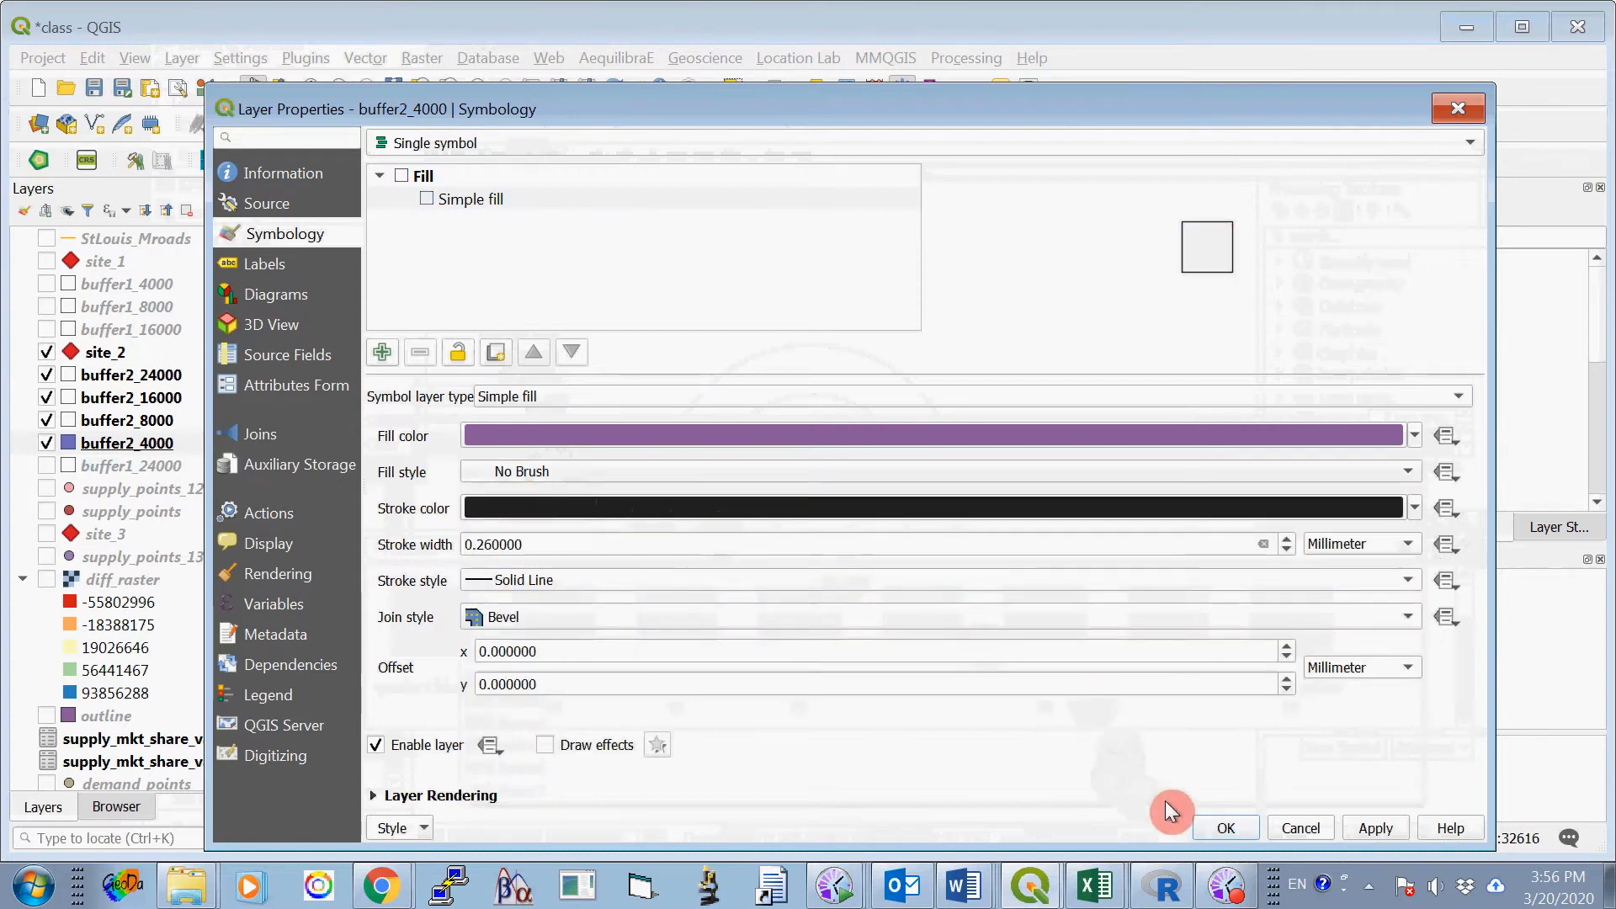
{"action": "left_click", "coordinate": [1226, 829]}
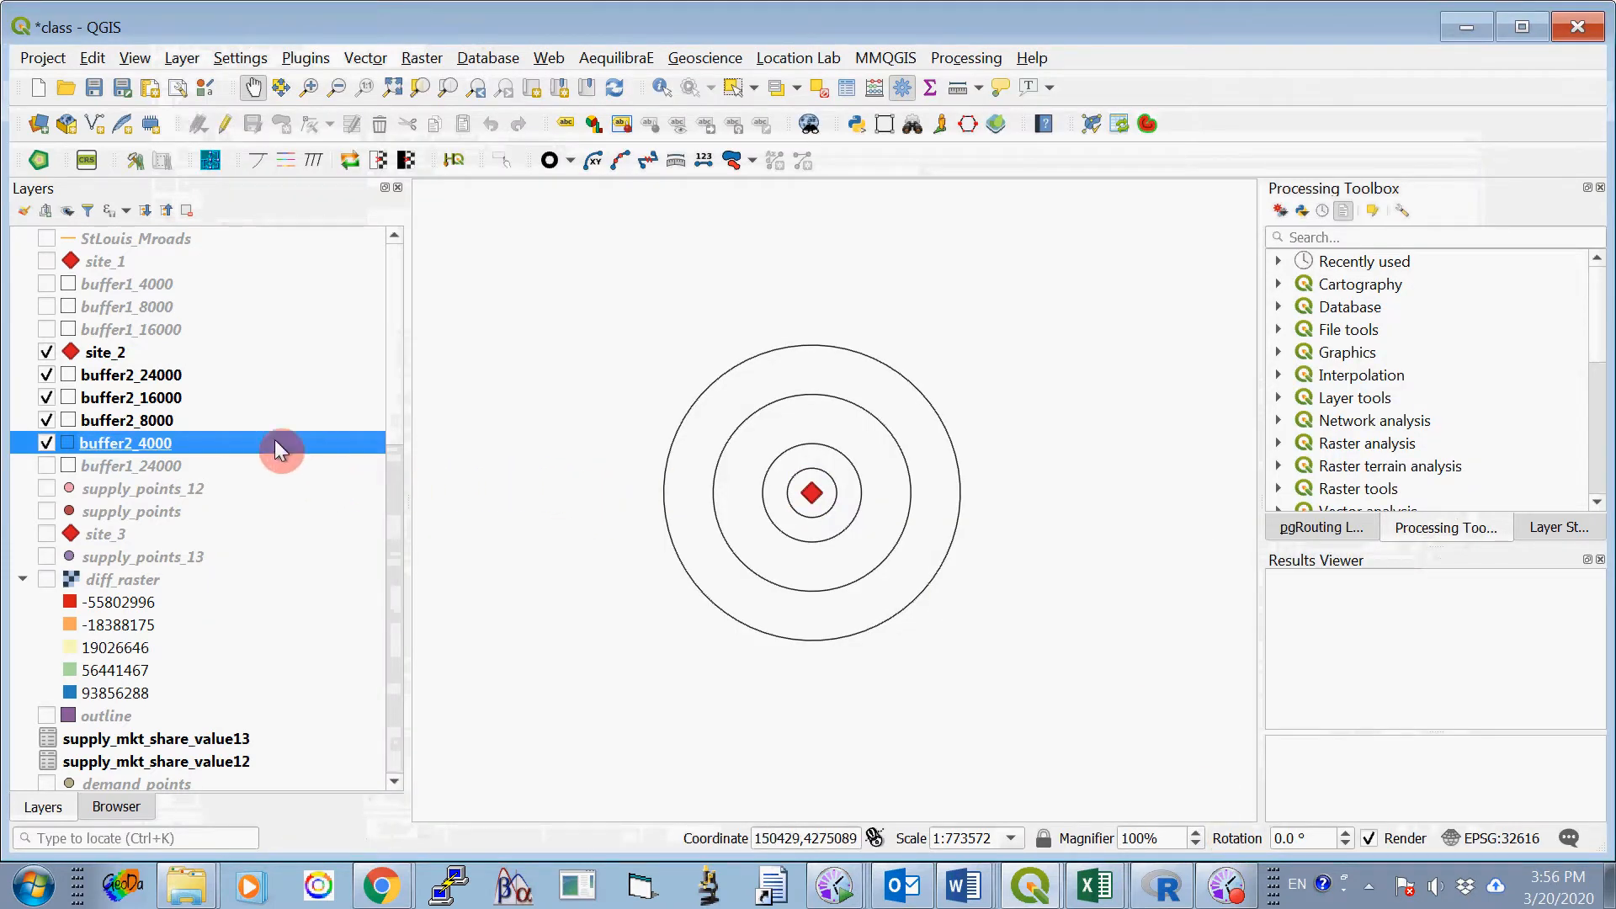
- Hide site_2 and the four buffer2 layers, and make the site_3 layer visible on the map
{"action": "left_click", "coordinate": [46, 352]}
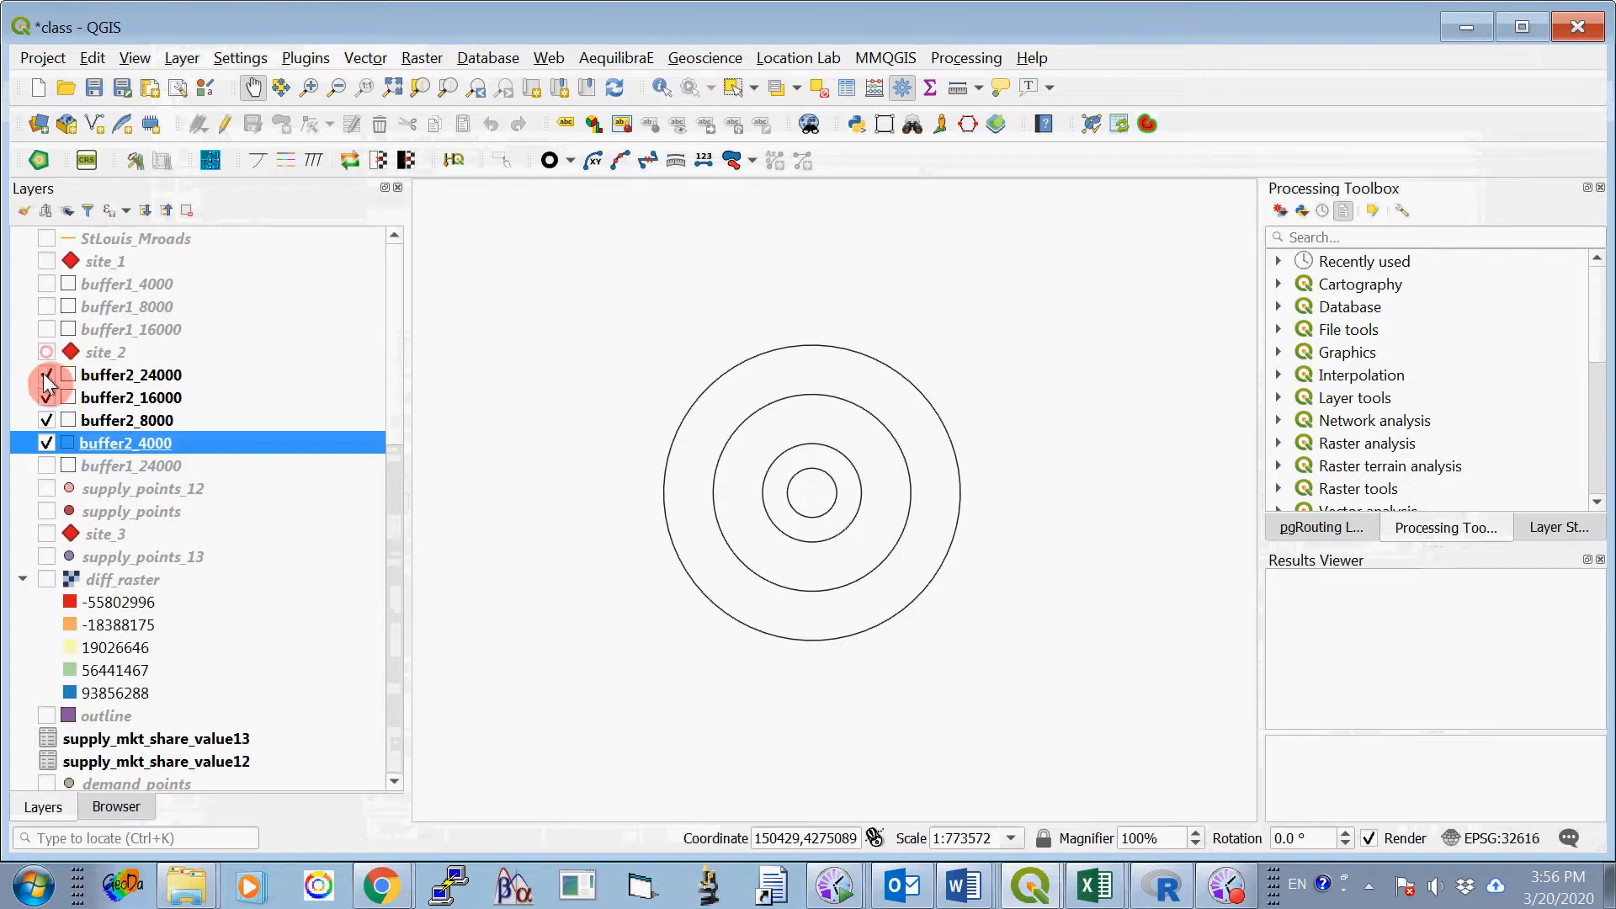
{"action": "left_click", "coordinate": [46, 375]}
{"action": "left_click", "coordinate": [47, 397]}
{"action": "left_click", "coordinate": [47, 420]}
{"action": "left_click", "coordinate": [46, 443]}
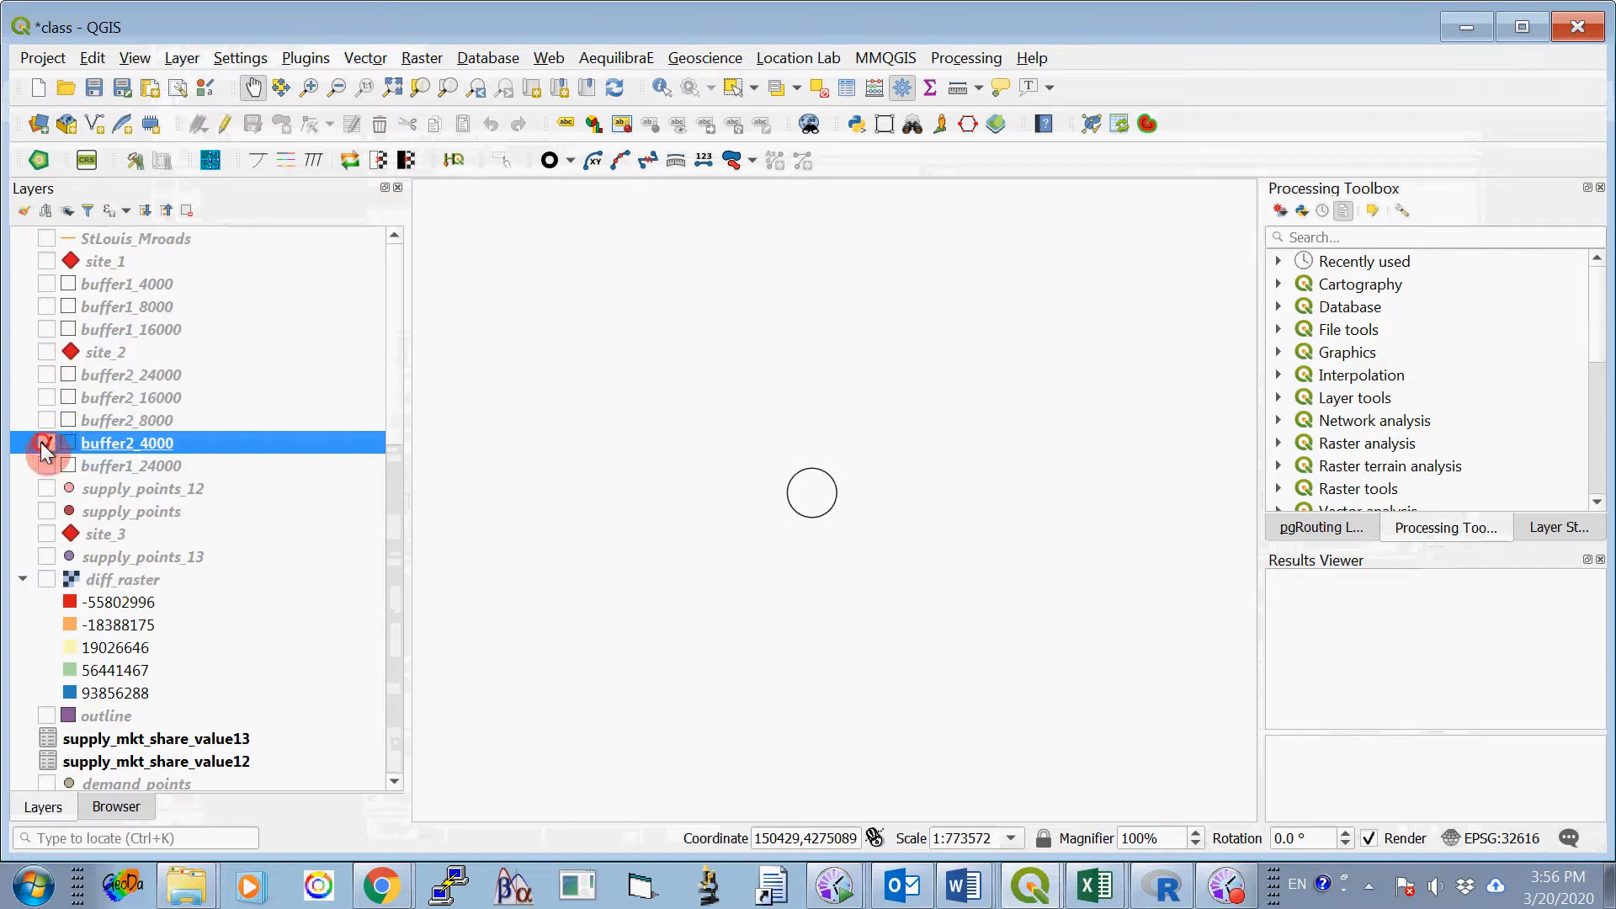
{"action": "left_click", "coordinate": [47, 534]}
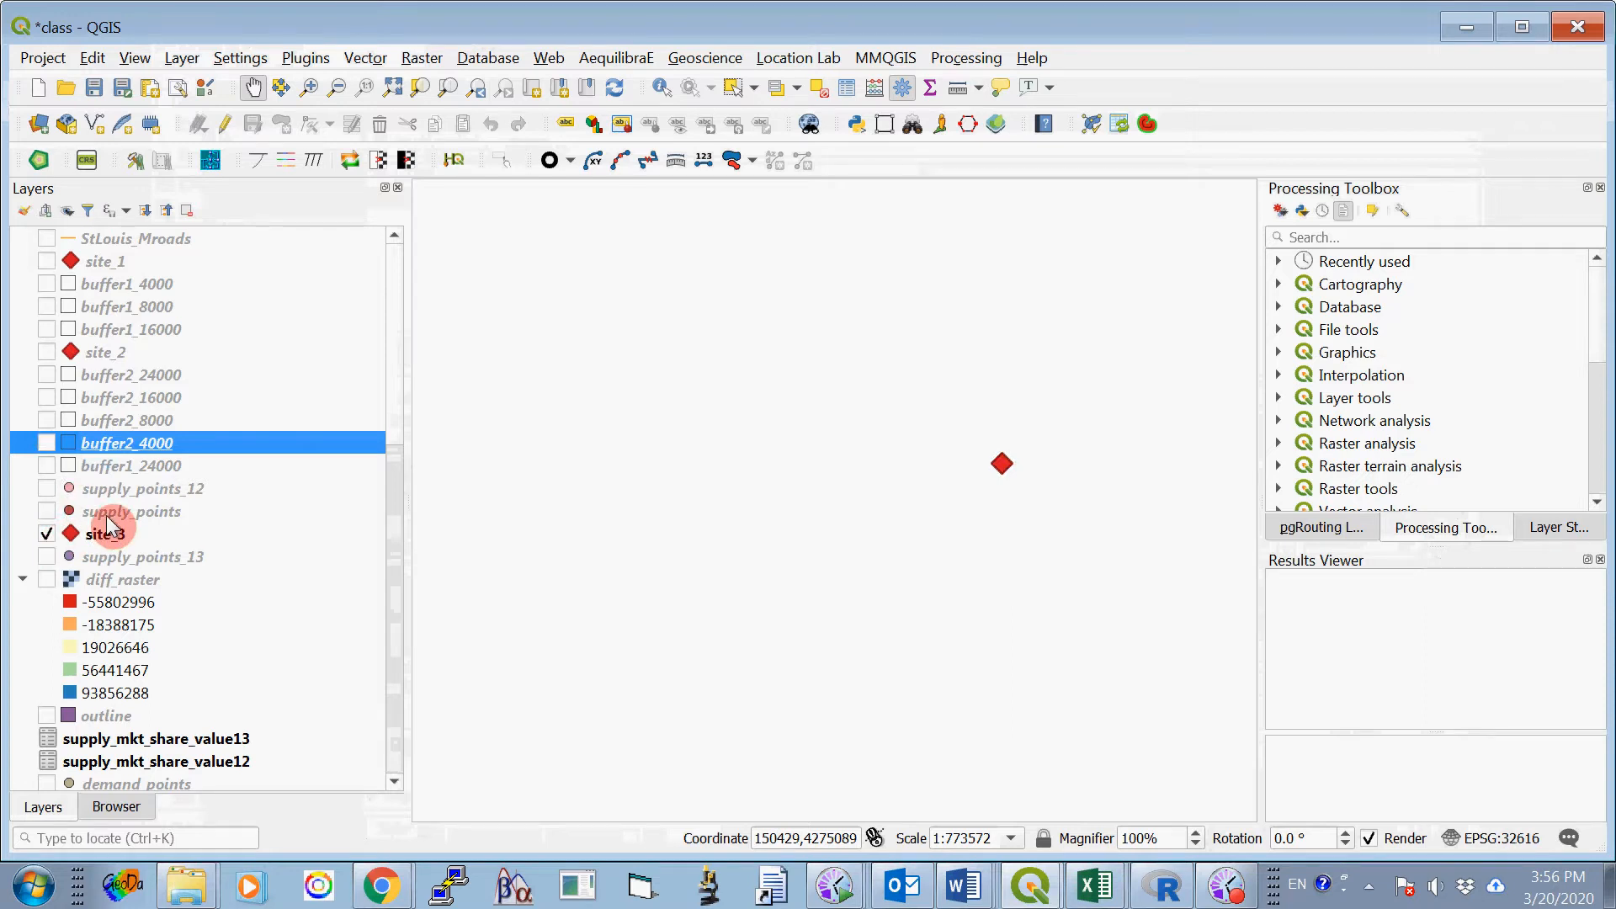
{"action": "left_click", "coordinate": [884, 59]}
{"action": "mouse_move", "coordinate": [897, 88]}
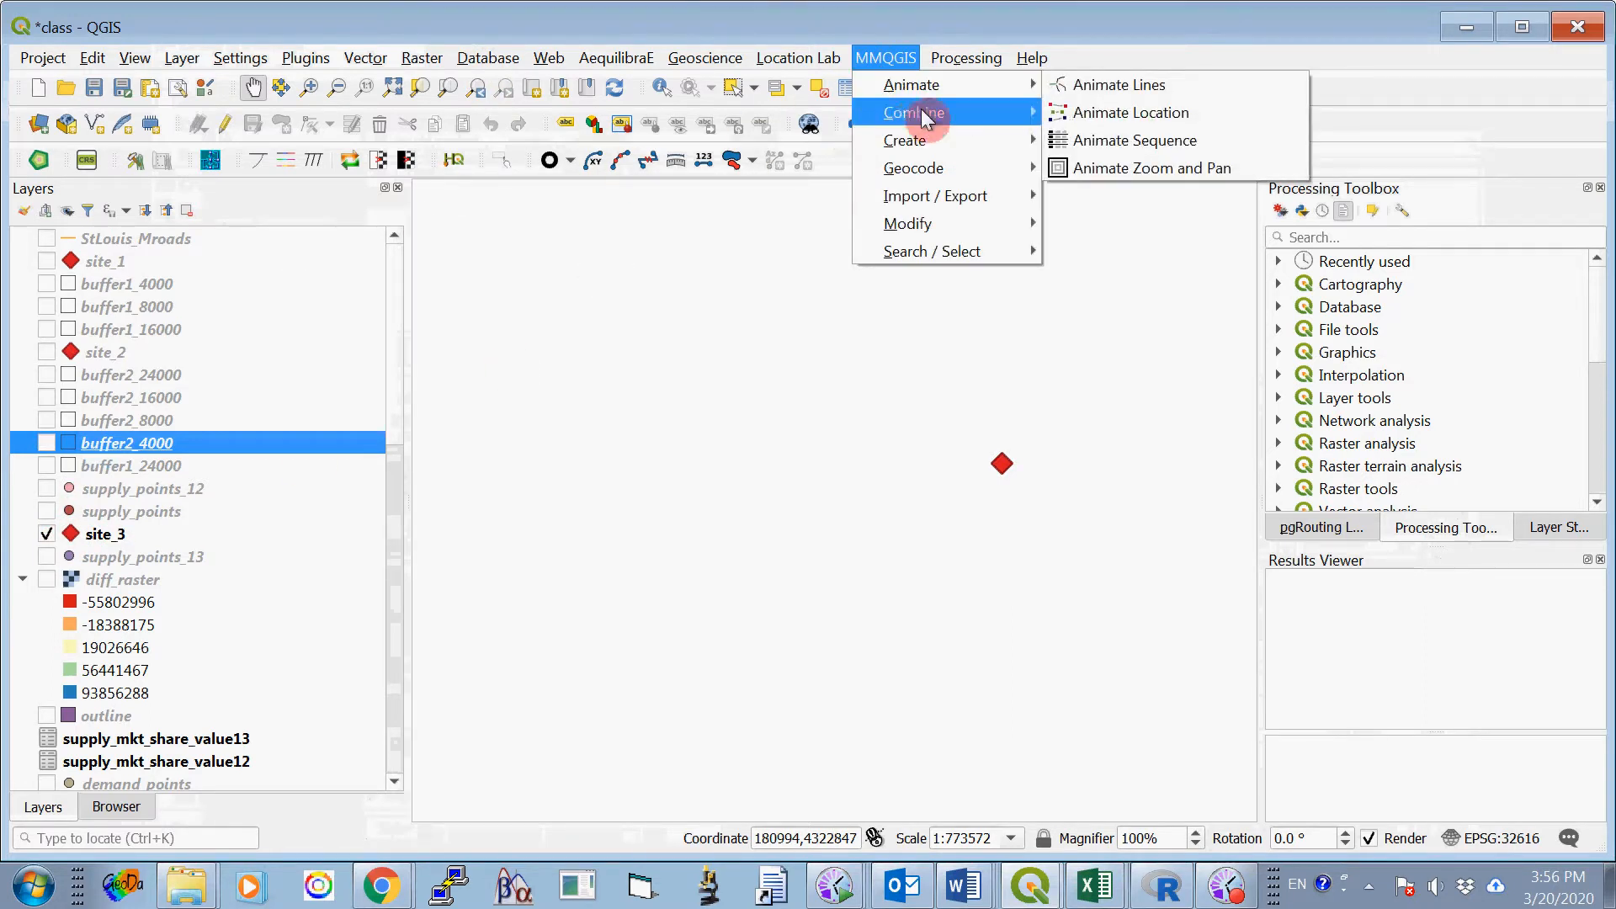
{"action": "left_click", "coordinate": [803, 27]}
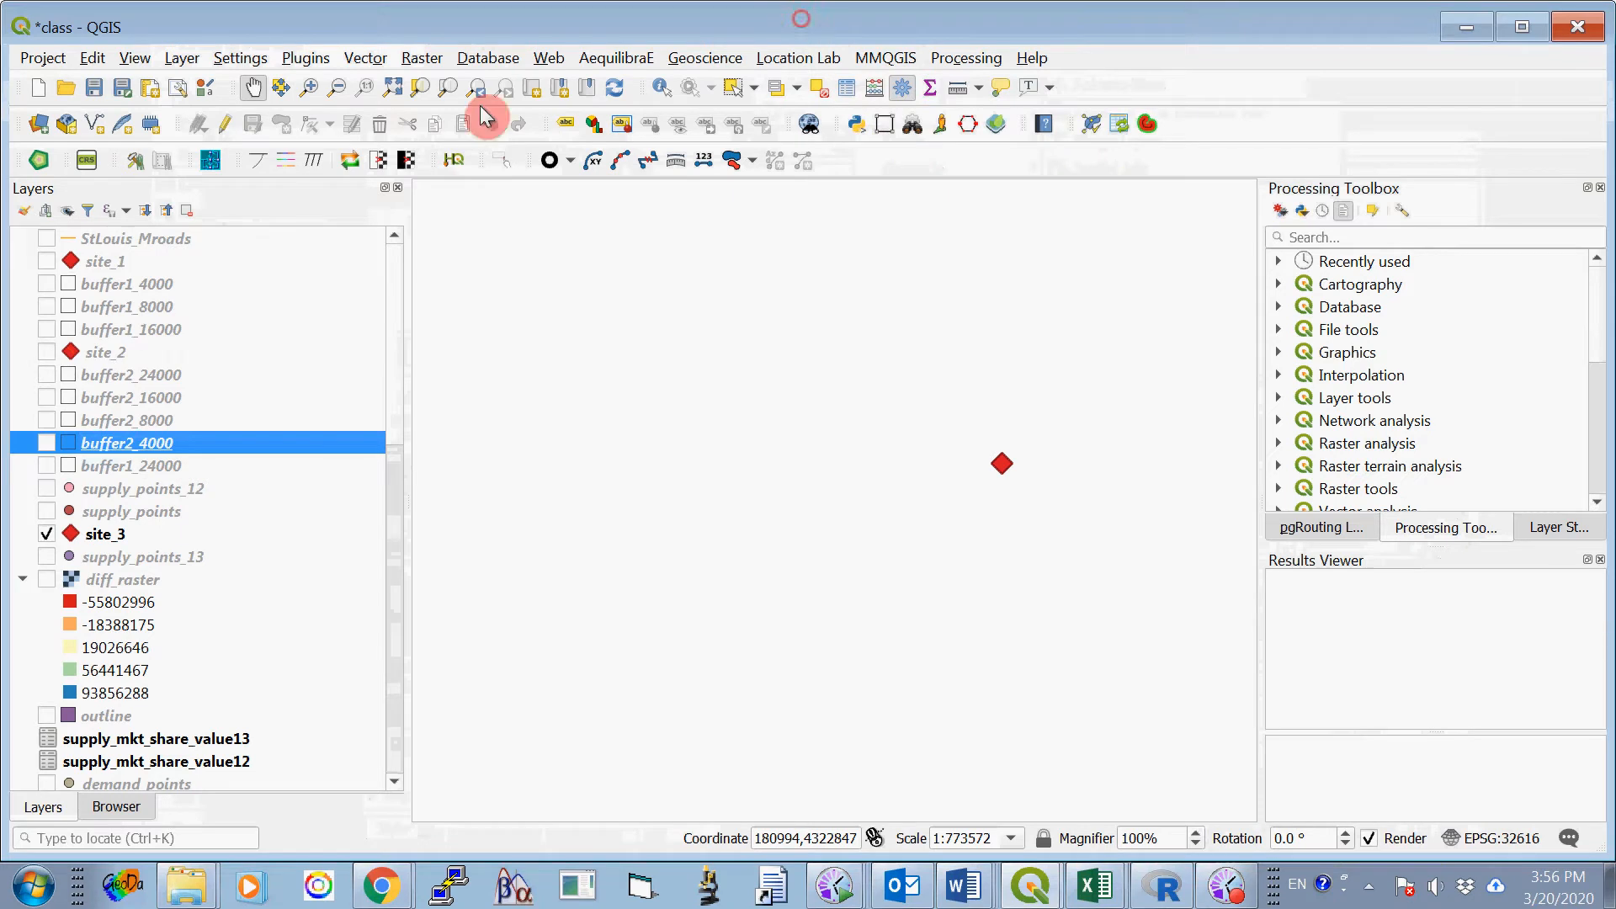
- Start the MMQGIS Create Buffers tool for the site_3 layer with a fixed radius of 4000 meters
{"action": "left_click", "coordinate": [156, 535]}
{"action": "left_click", "coordinate": [898, 59]}
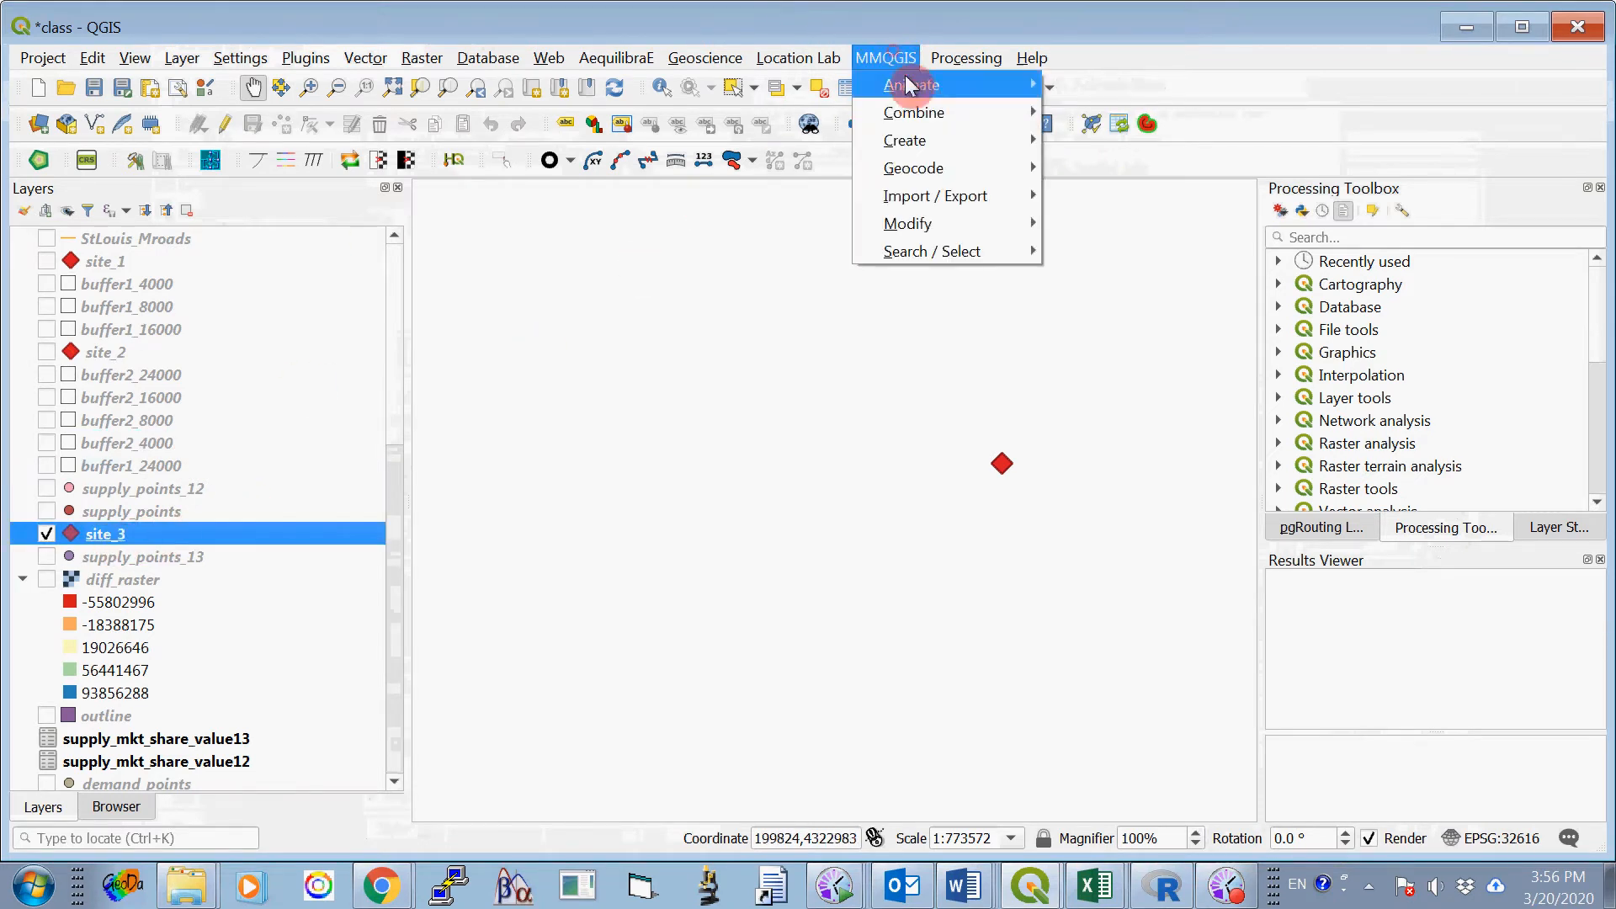
{"action": "mouse_move", "coordinate": [926, 140]}
{"action": "left_click", "coordinate": [1060, 145]}
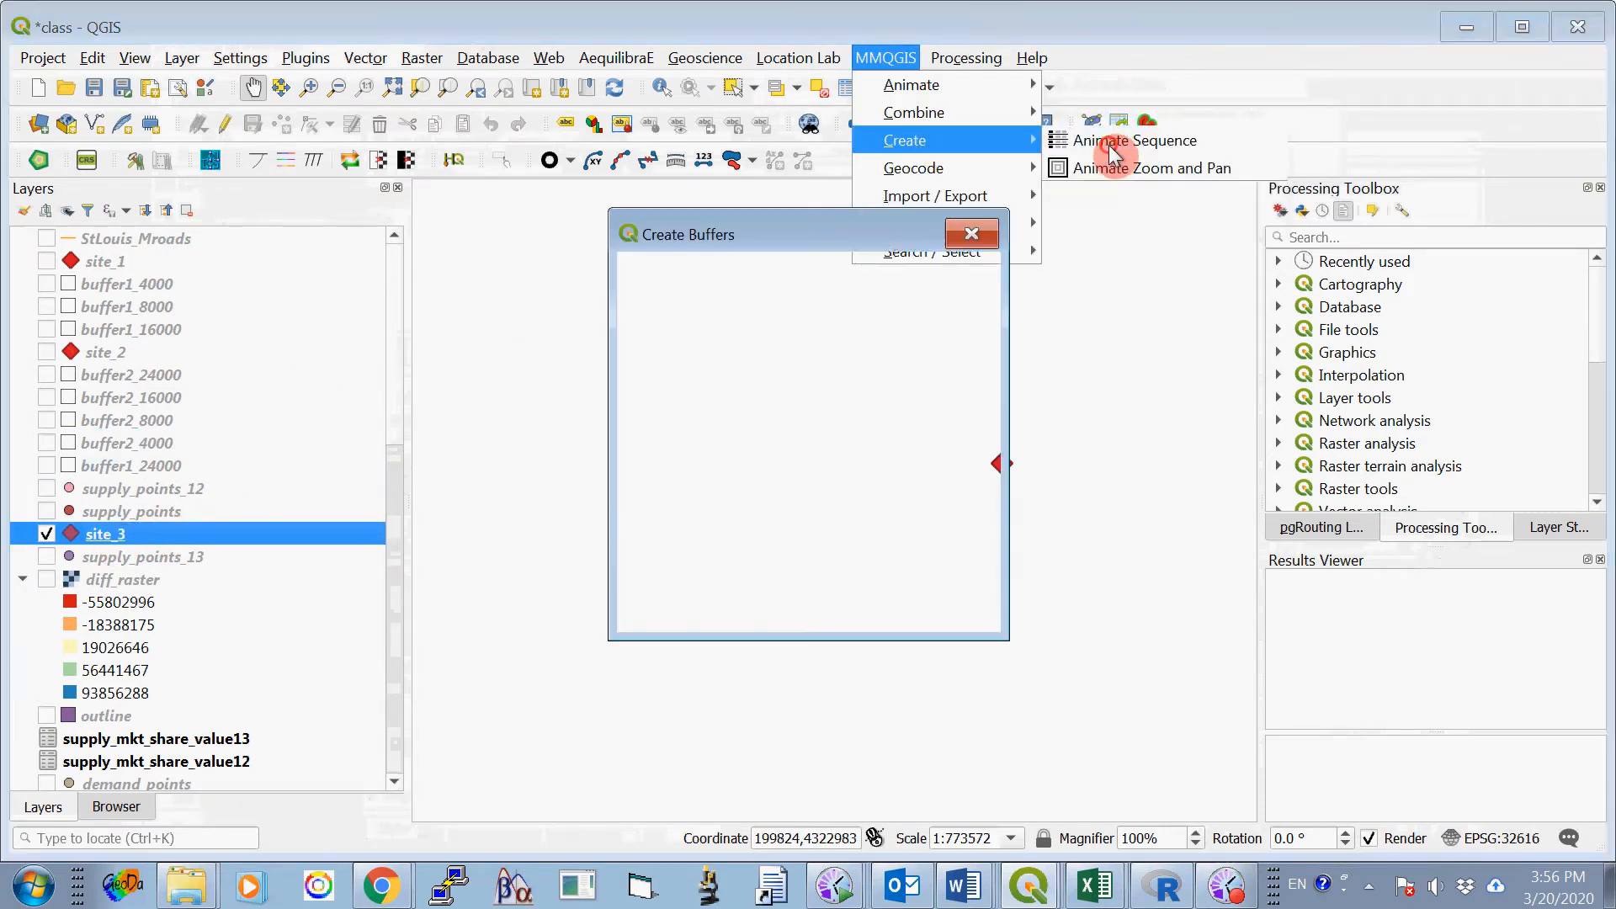
{"action": "left_click_drag", "start_coordinate": [800, 231], "coordinate": [730, 185]}
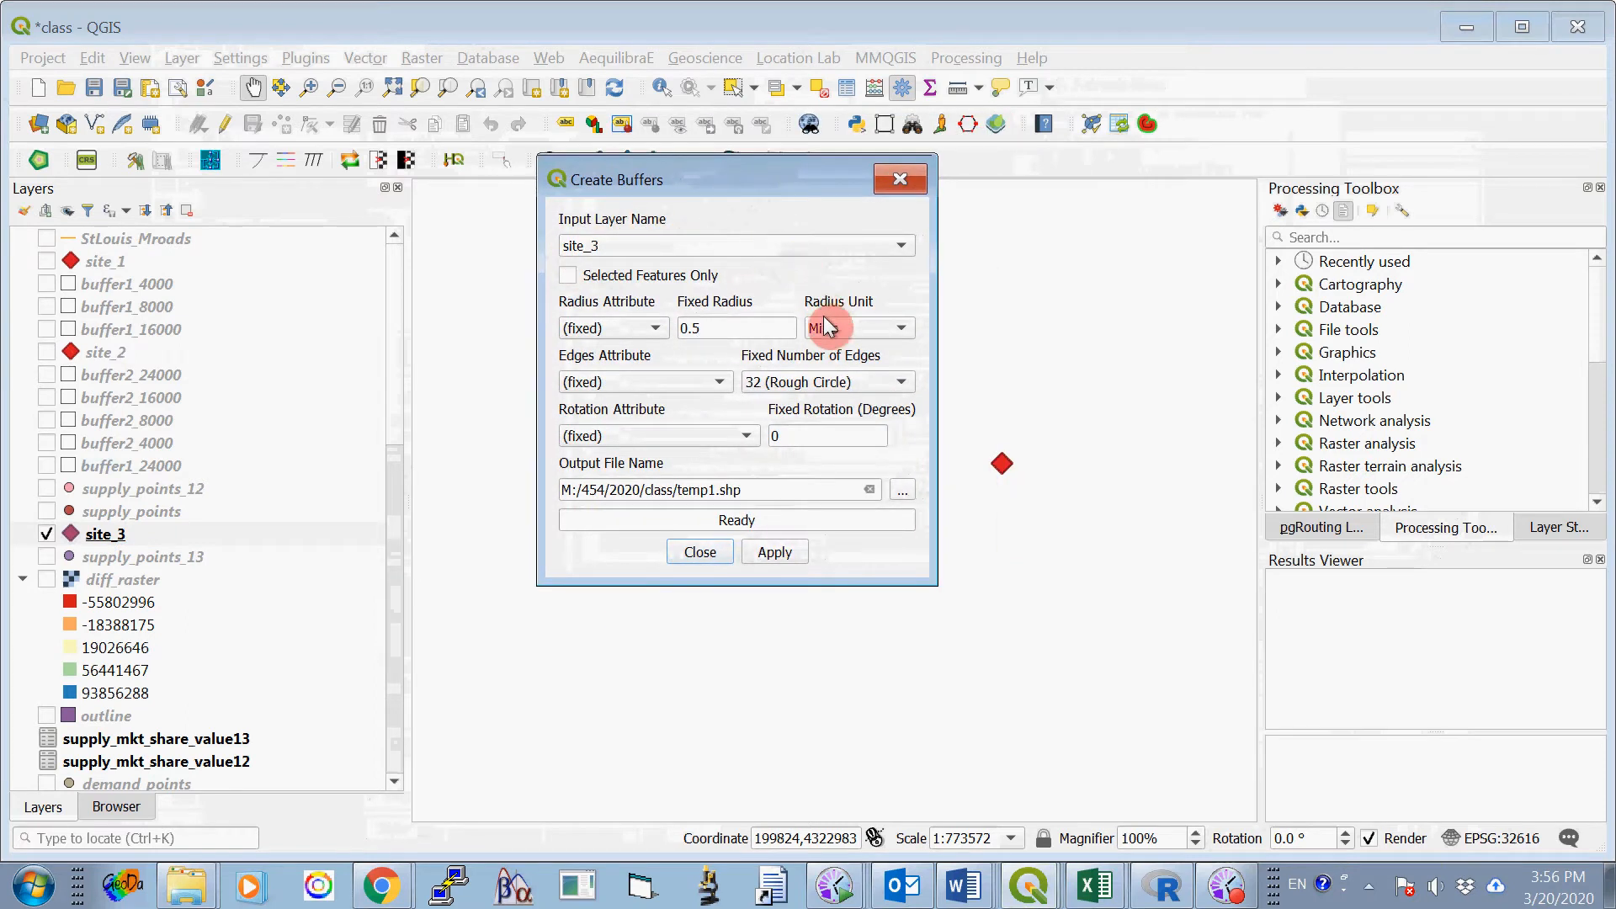
{"action": "left_click", "coordinate": [888, 328]}
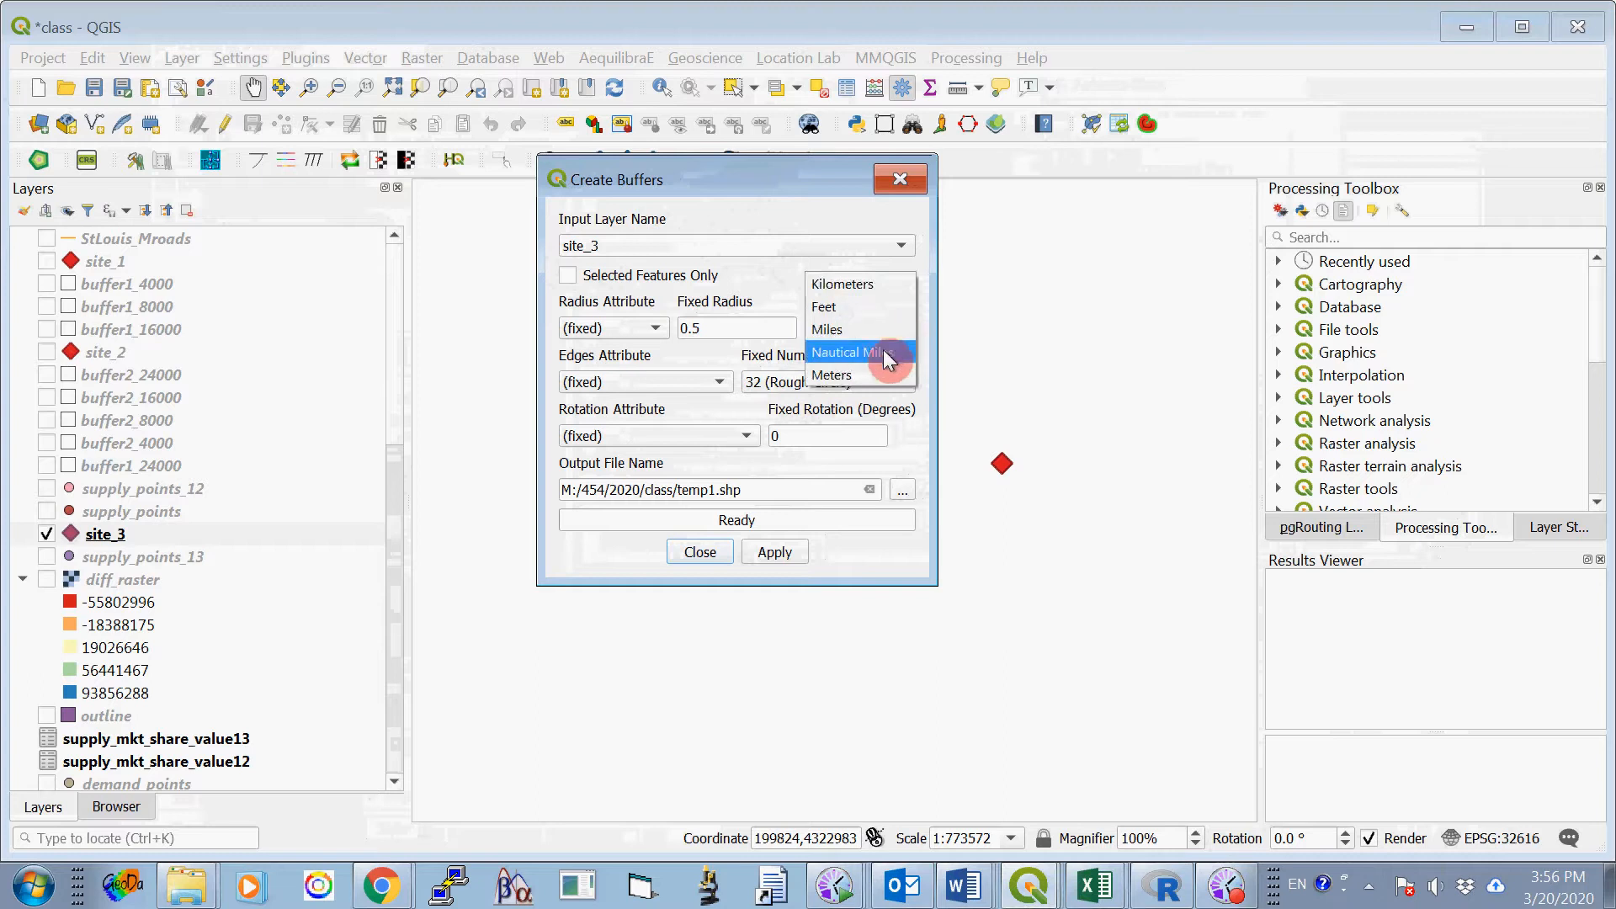
{"action": "left_click", "coordinate": [855, 379]}
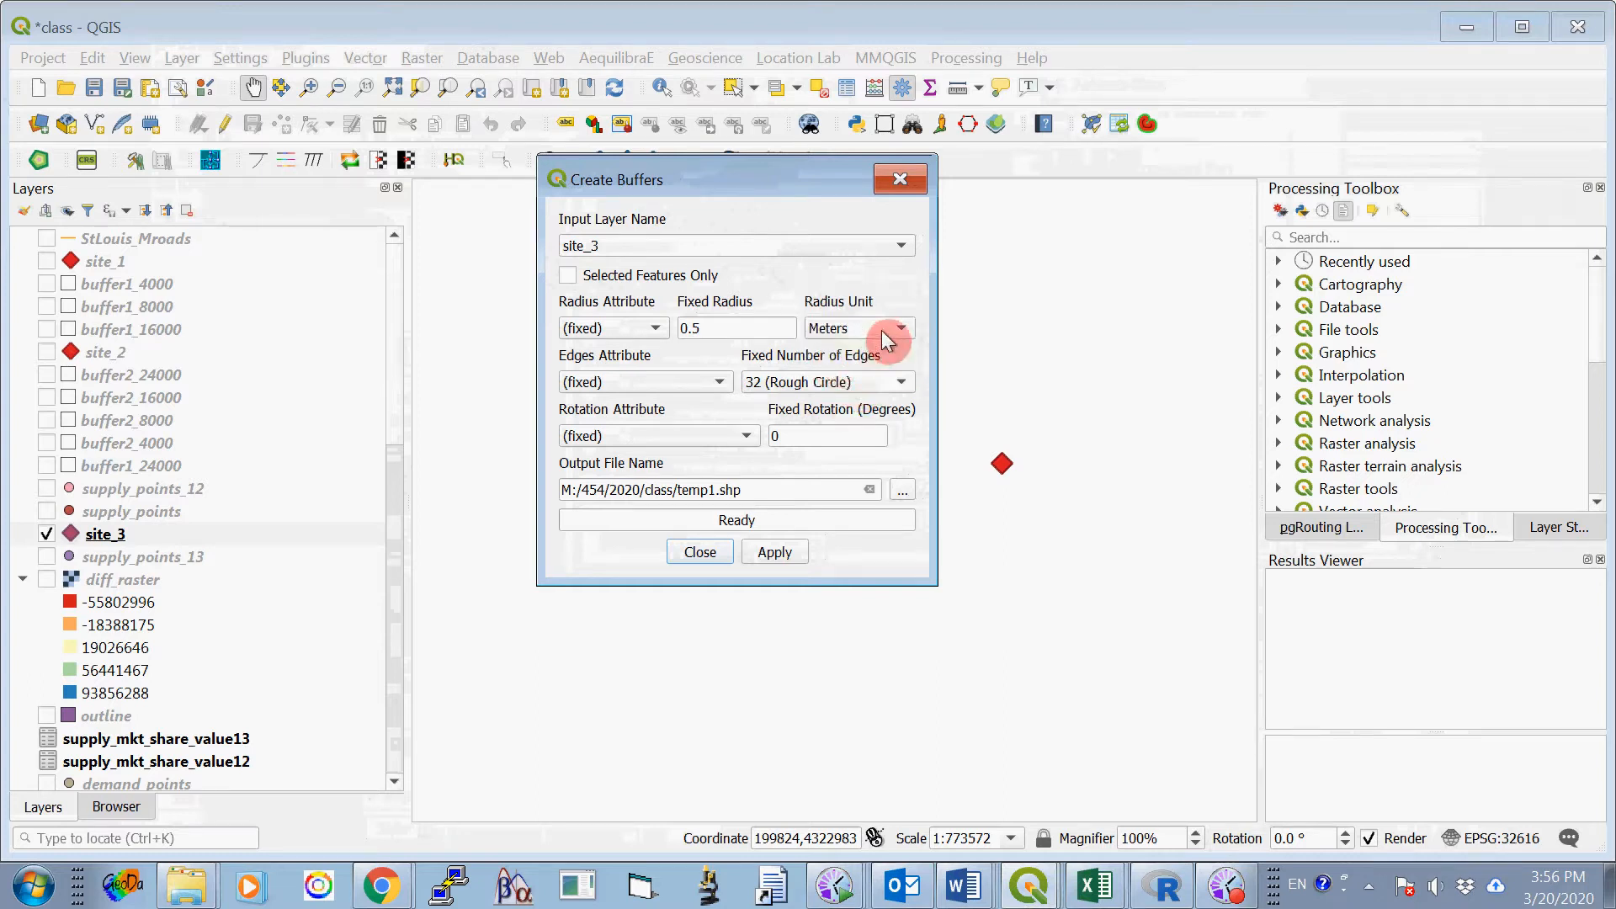
{"action": "left_click_drag", "start_coordinate": [732, 328], "coordinate": [607, 296]}
{"action": "type", "text": "4000"}
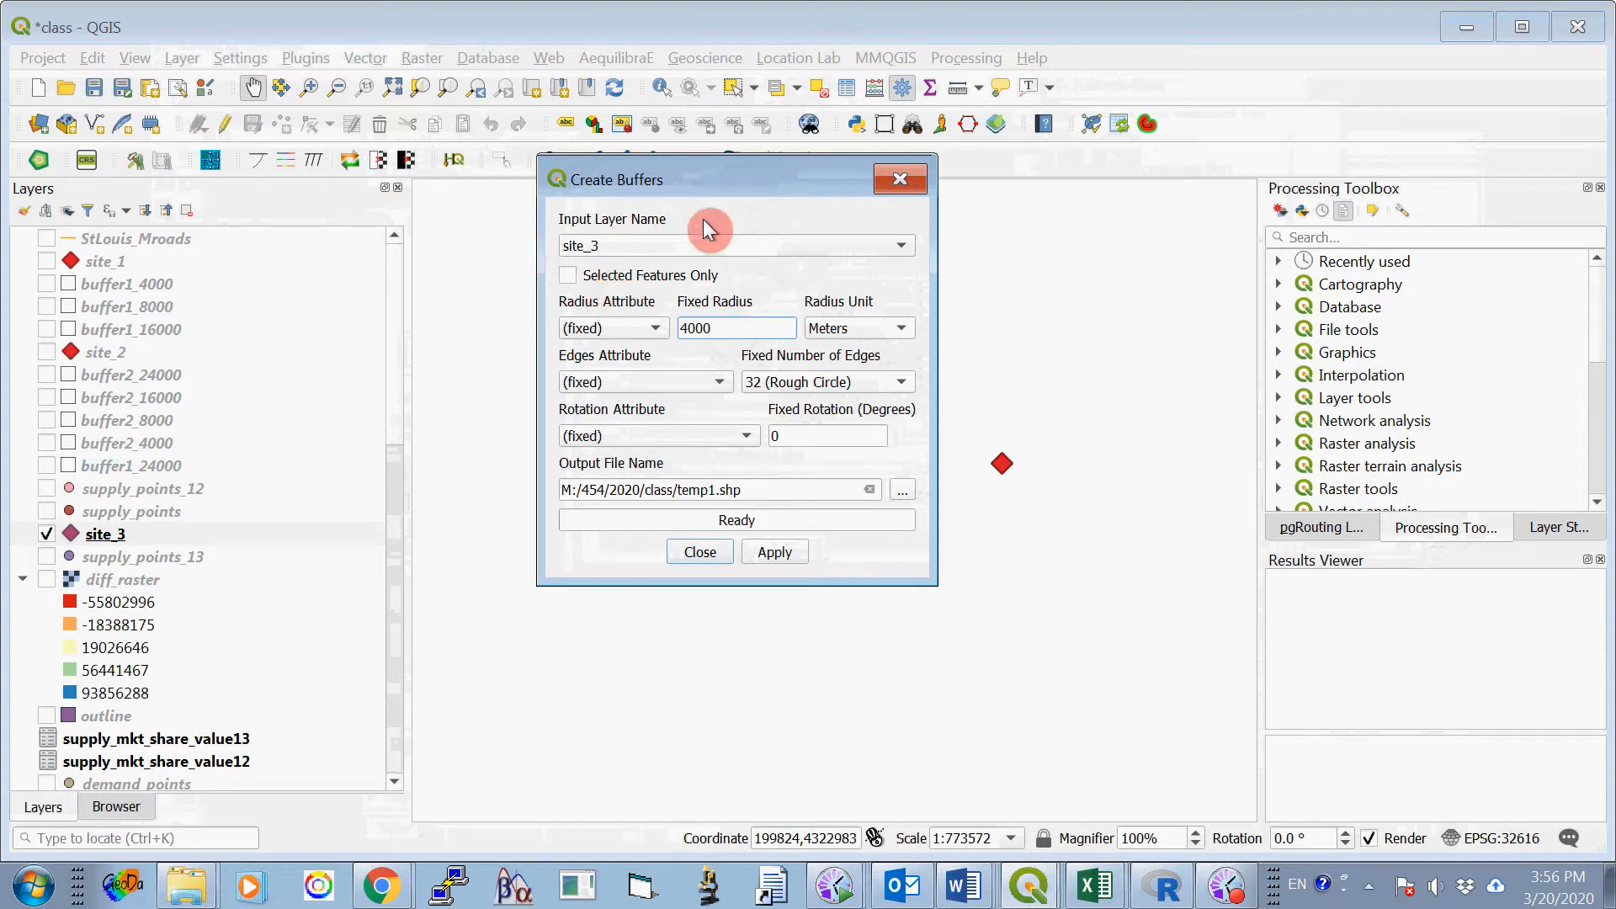
- Create the 4000-meter site_3 buffer with 64 (Smooth Circle) edges and output file M:/454/2020/class/temp10.shp
{"action": "left_click", "coordinate": [713, 488]}
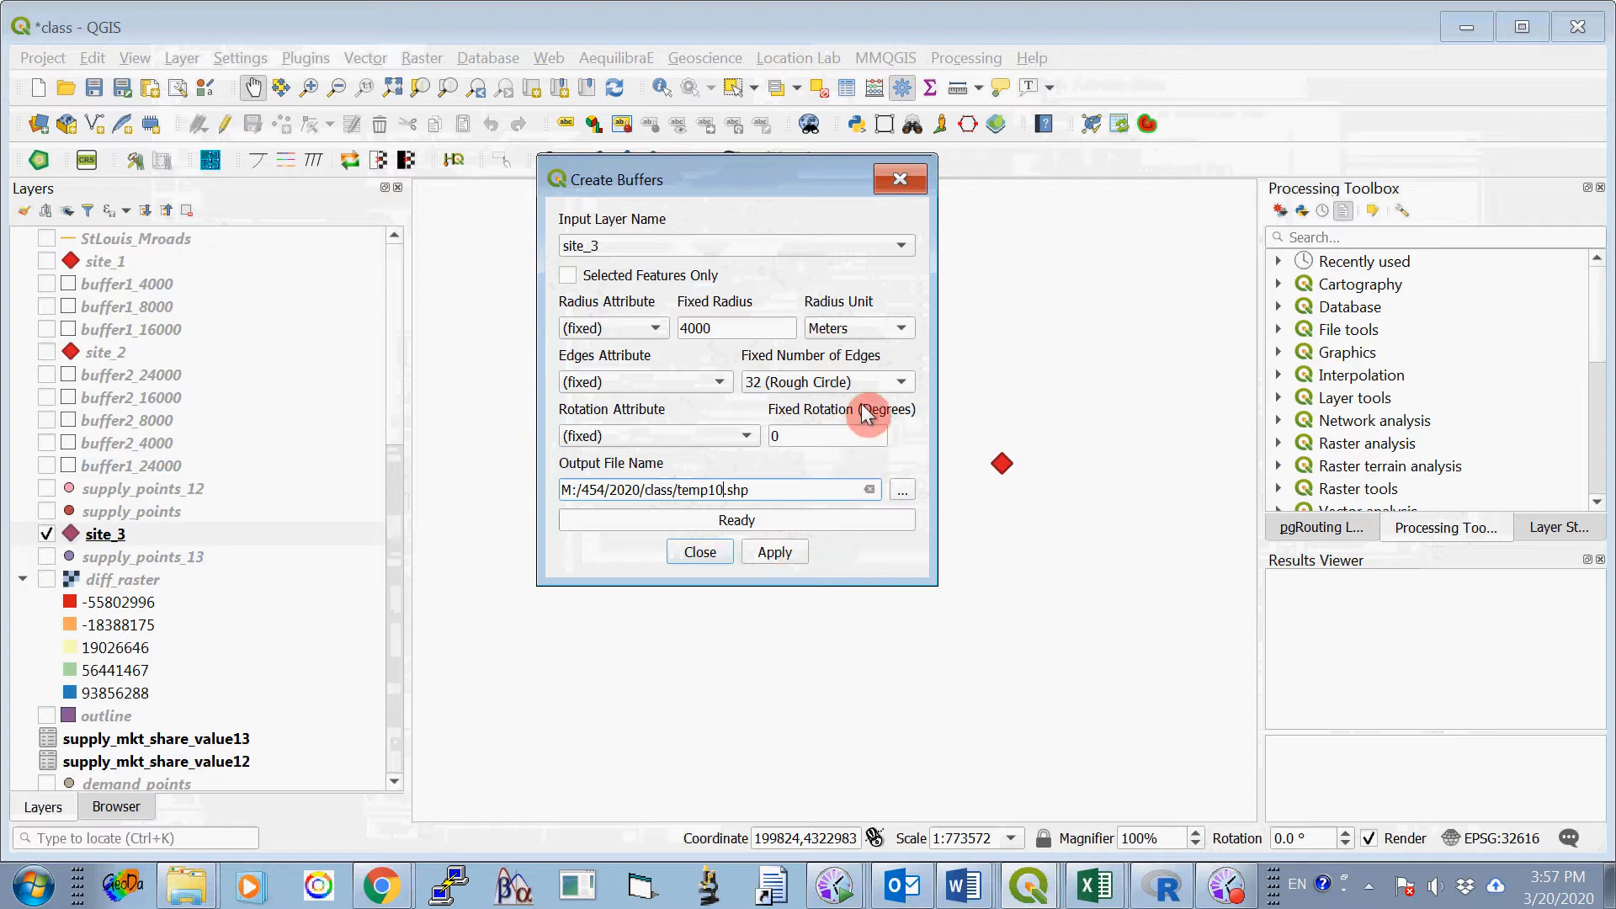
{"action": "left_click", "coordinate": [910, 385]}
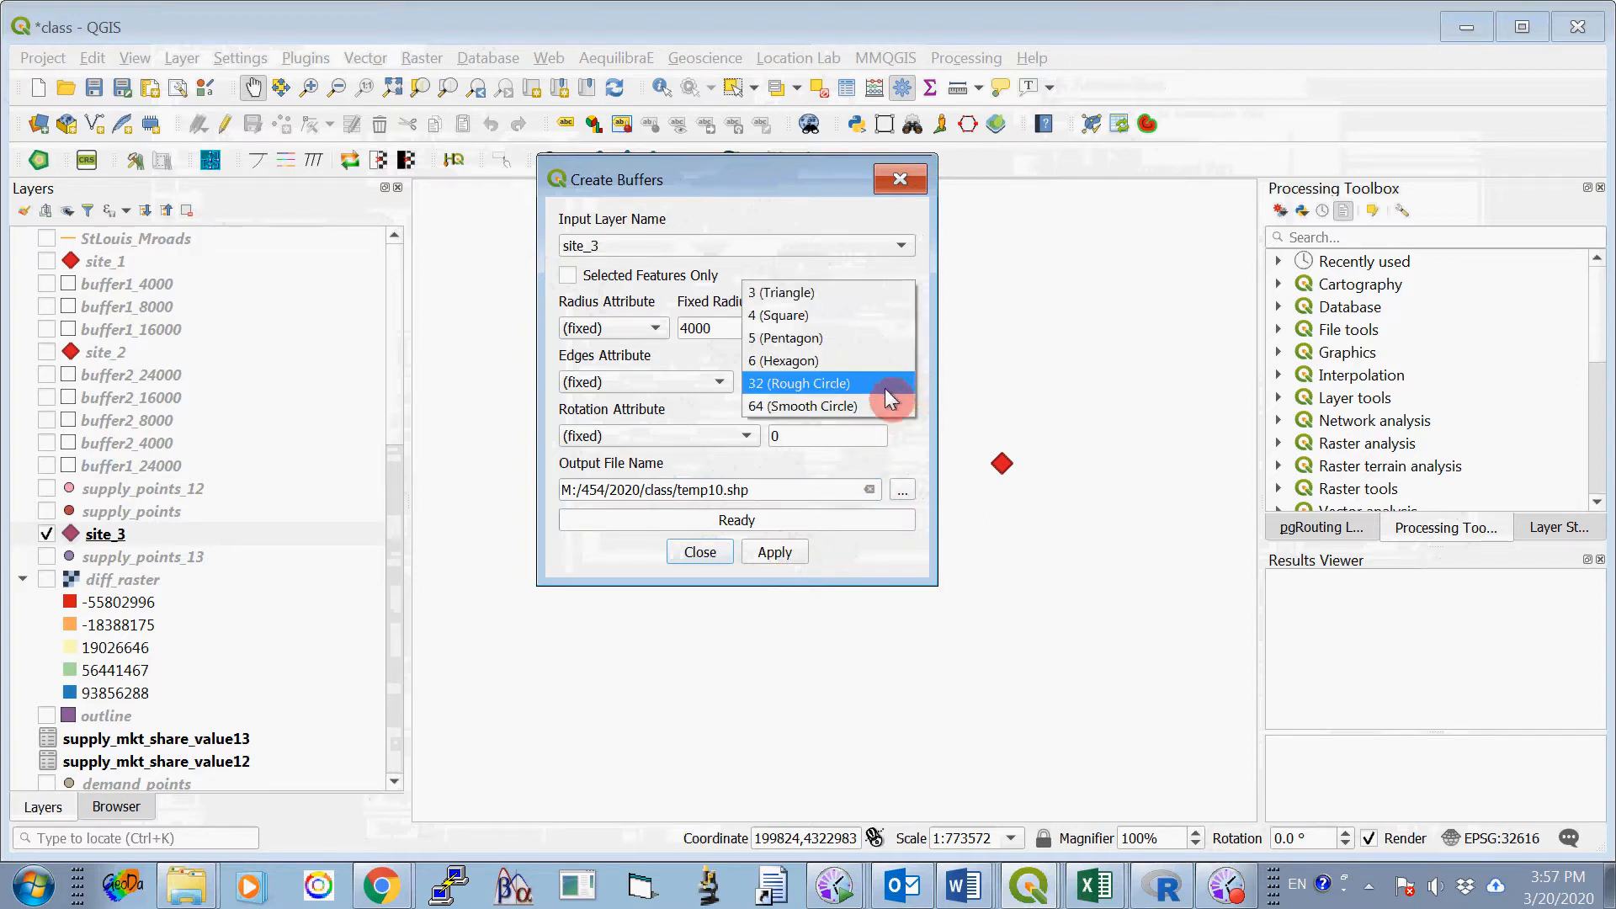
{"action": "left_click", "coordinate": [867, 408]}
{"action": "left_click", "coordinate": [789, 553]}
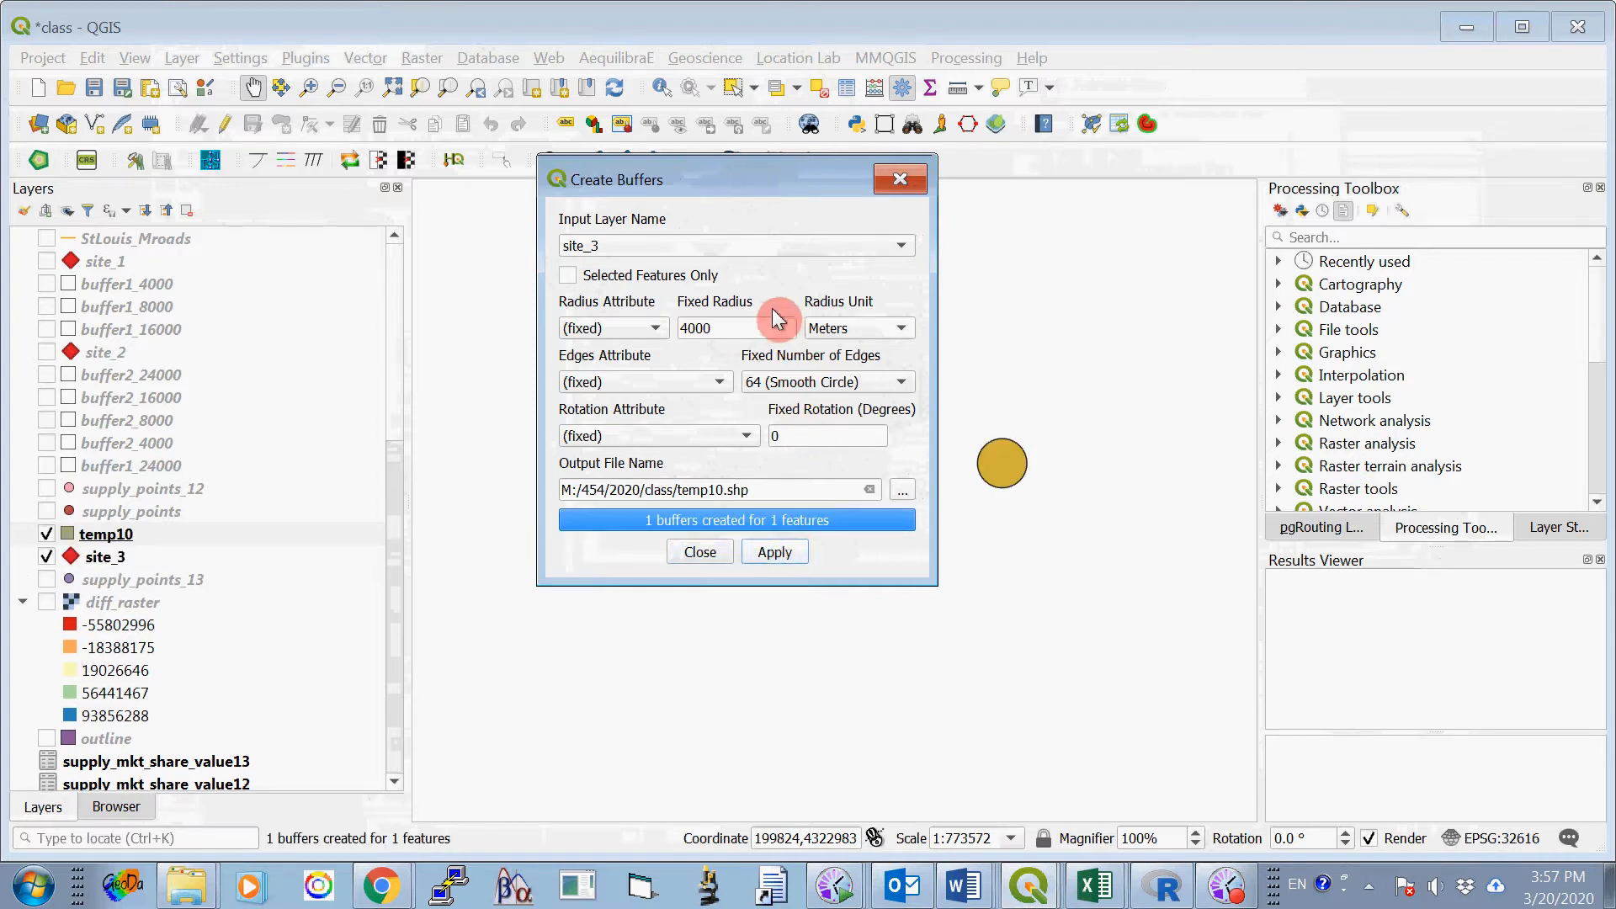
- Create an 8000-meter fixed-radius buffer around site_3 with output file M:/454/2020/class/temp11.shp
{"action": "double_click", "coordinate": [734, 329]}
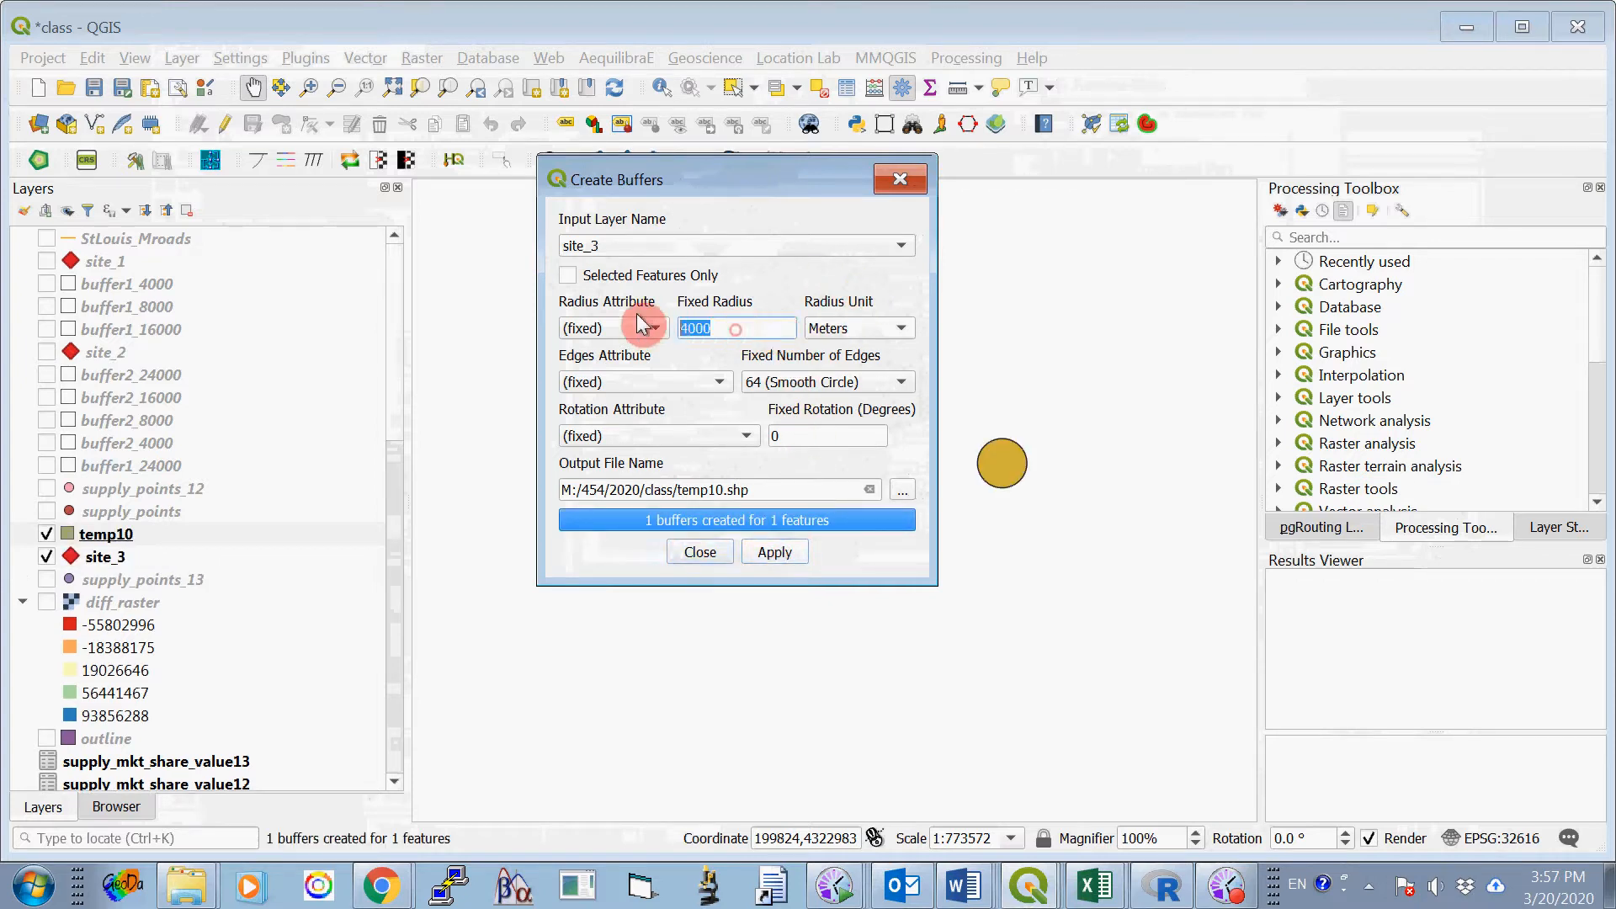
{"action": "type", "text": "8000"}
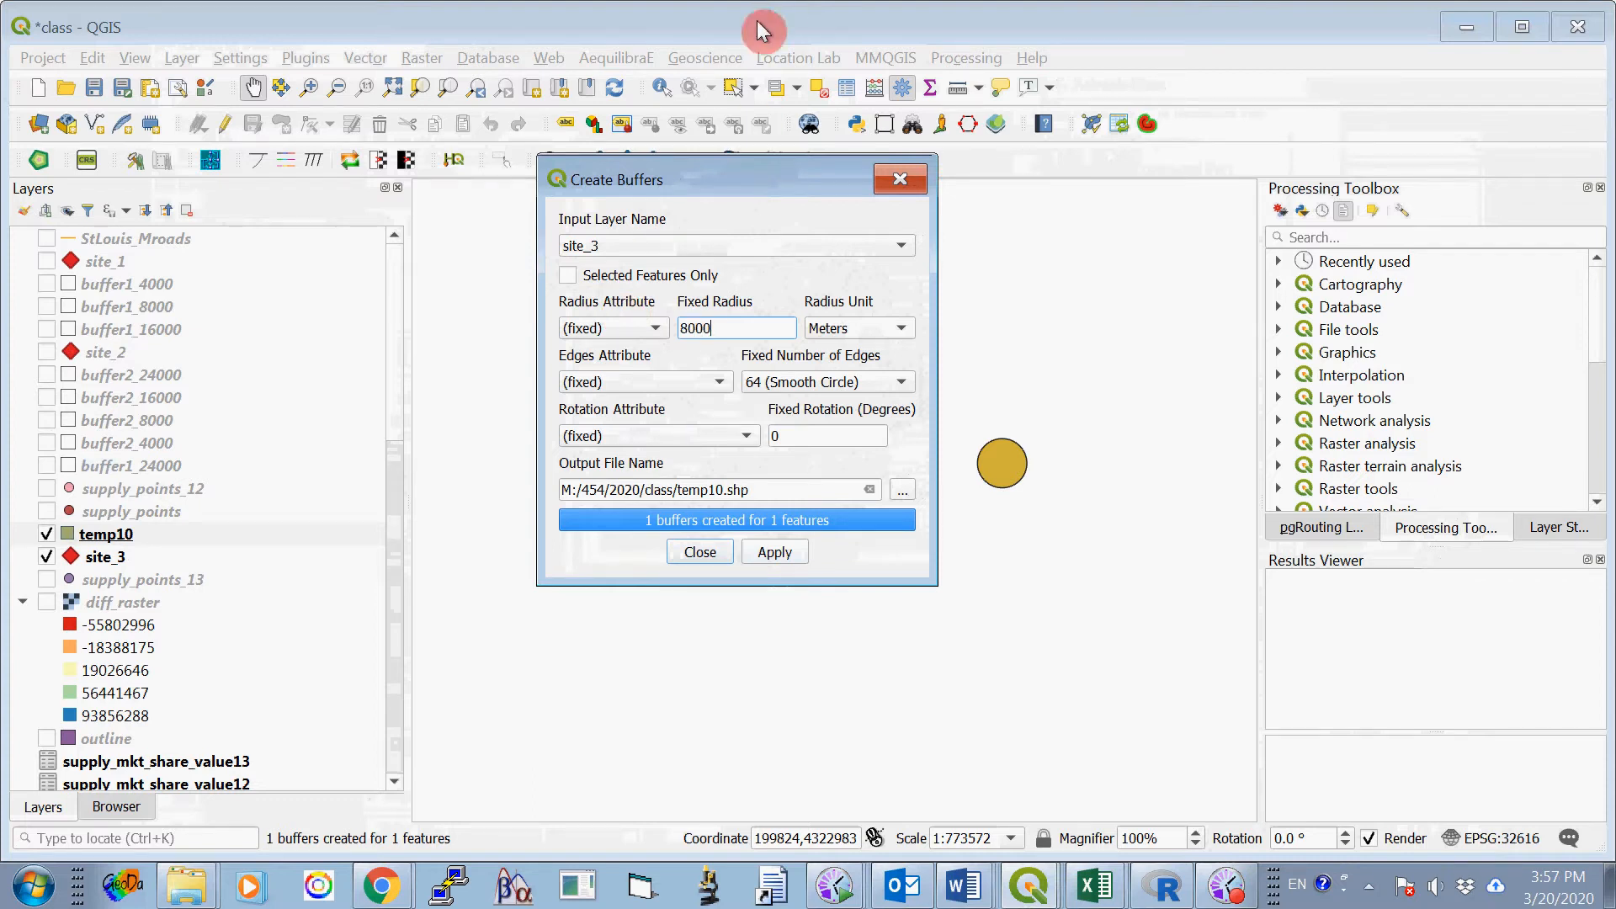
{"action": "left_click", "coordinate": [717, 491]}
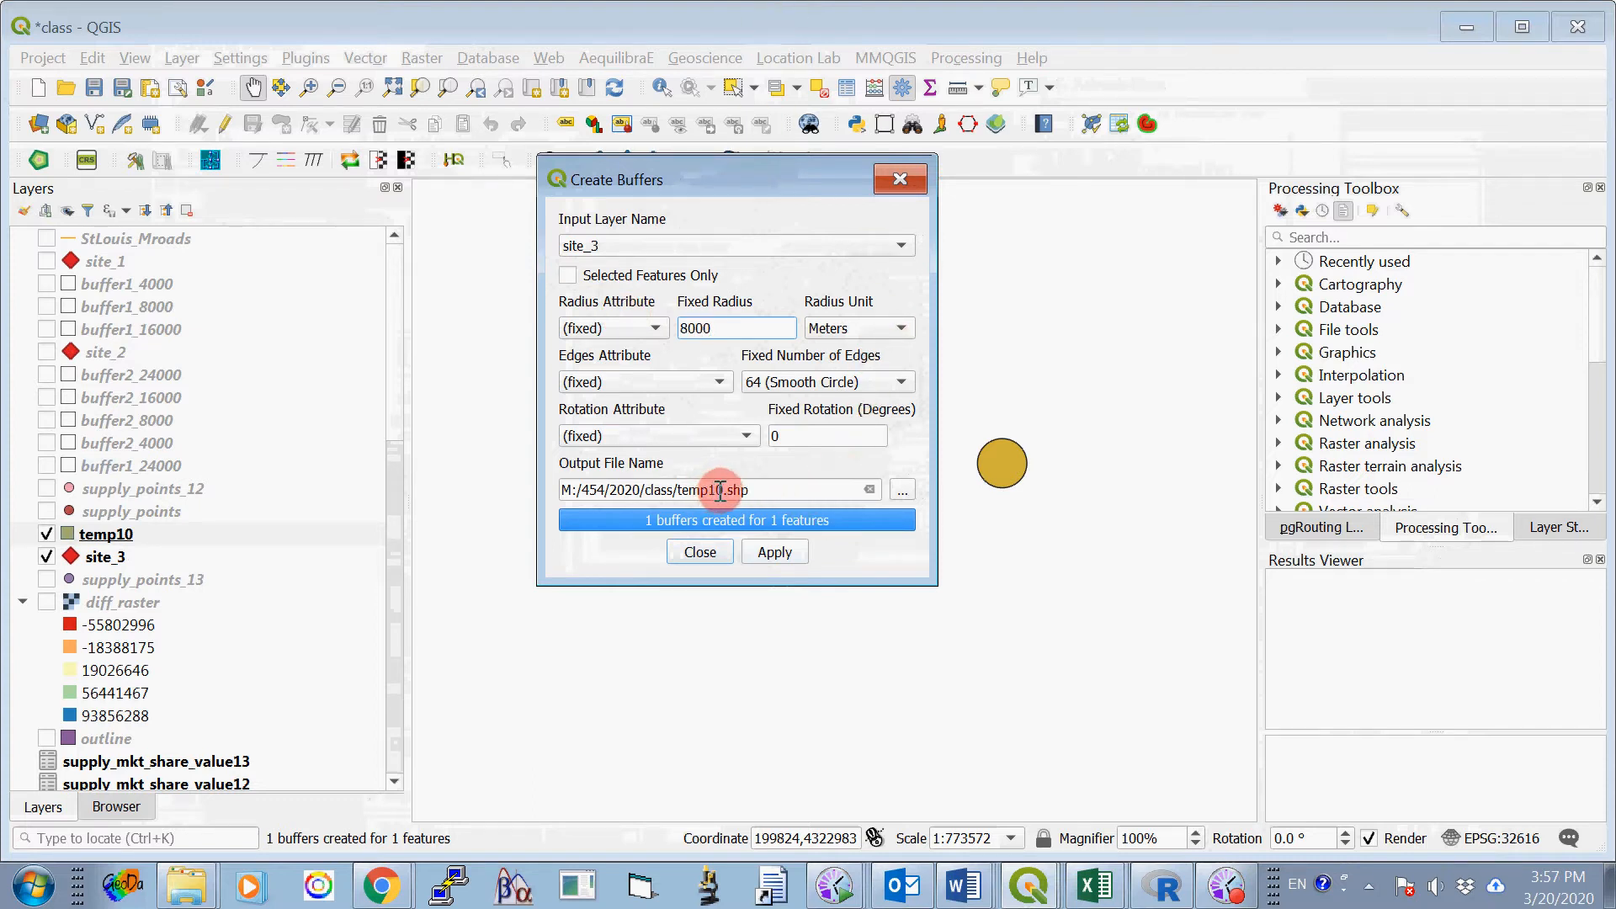
{"action": "key", "text": "BackSpace"}
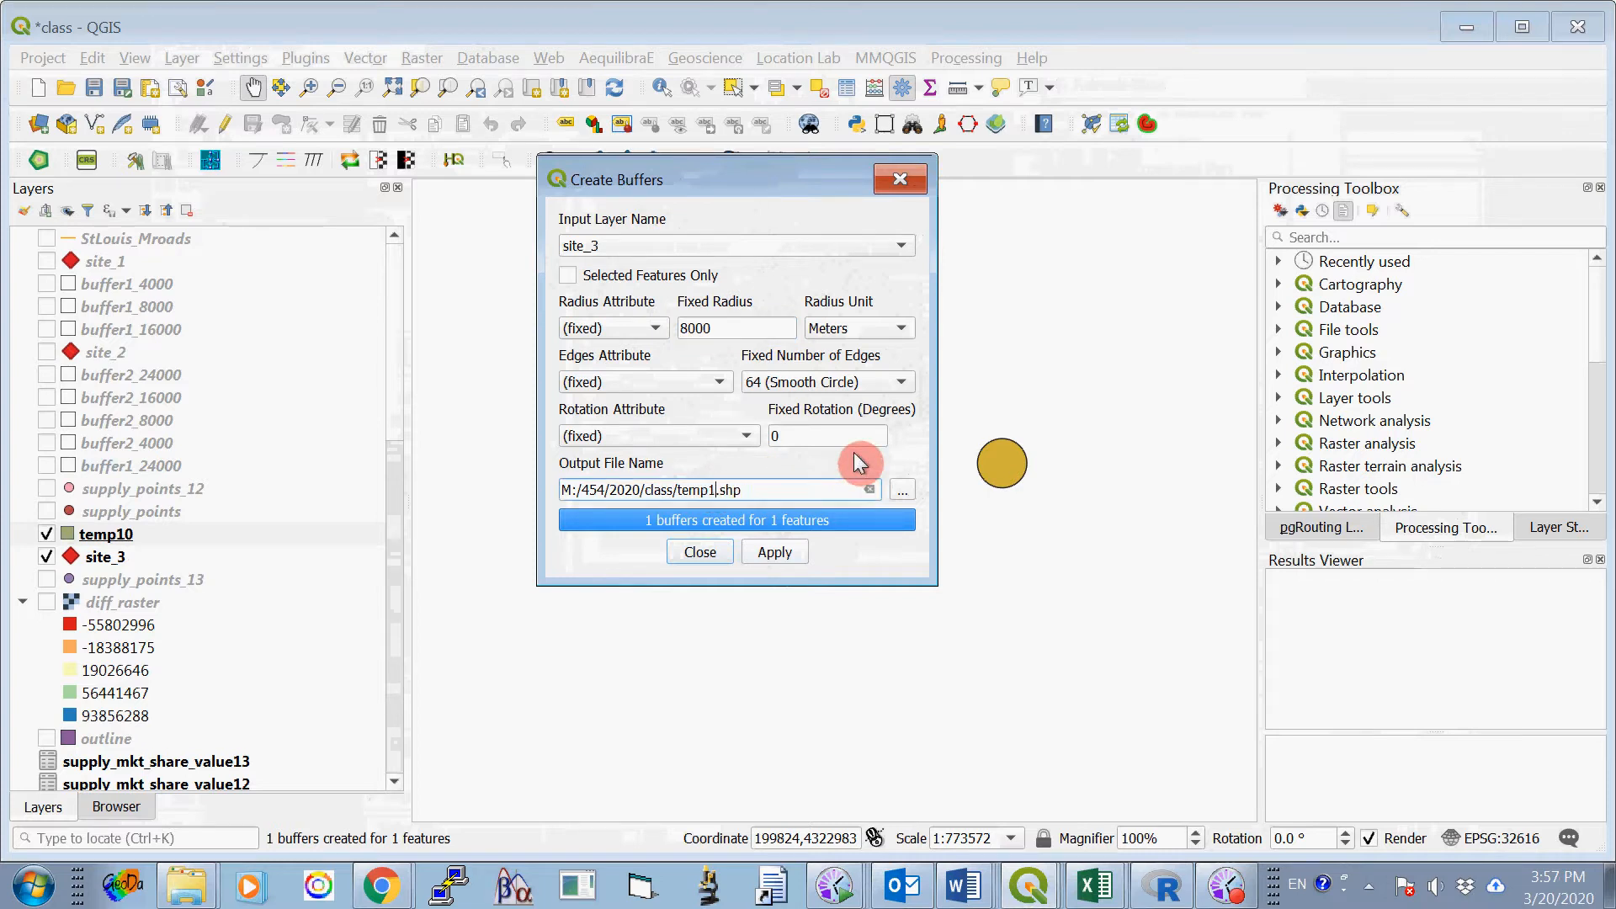
{"action": "type", "text": "11"}
{"action": "key", "text": "BackSpace"}
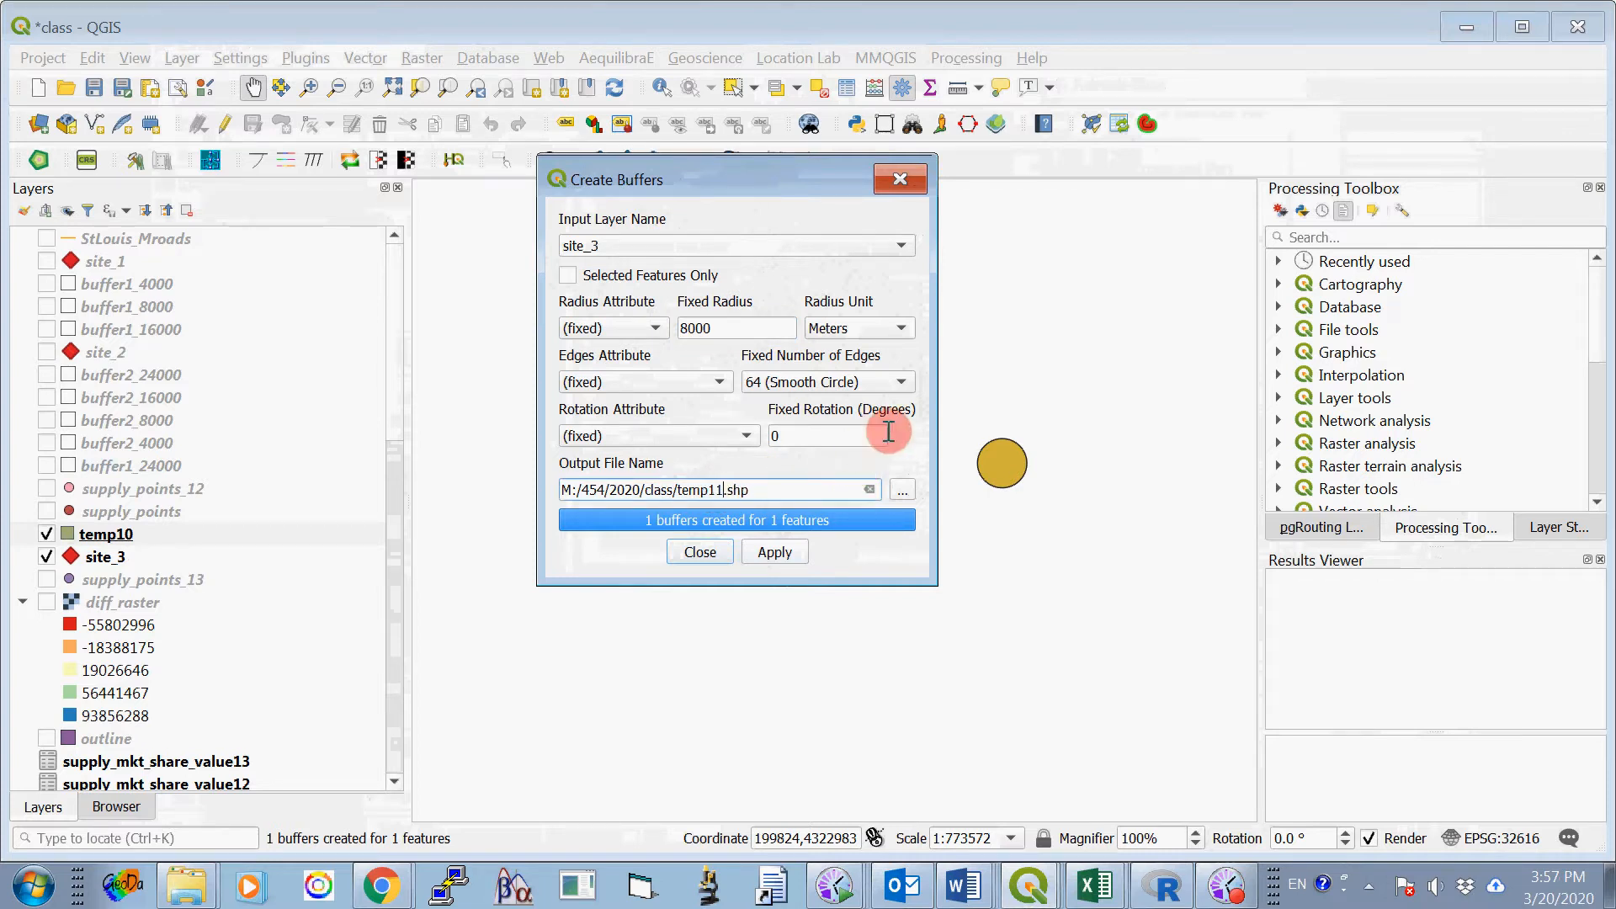
{"action": "left_click", "coordinate": [788, 556]}
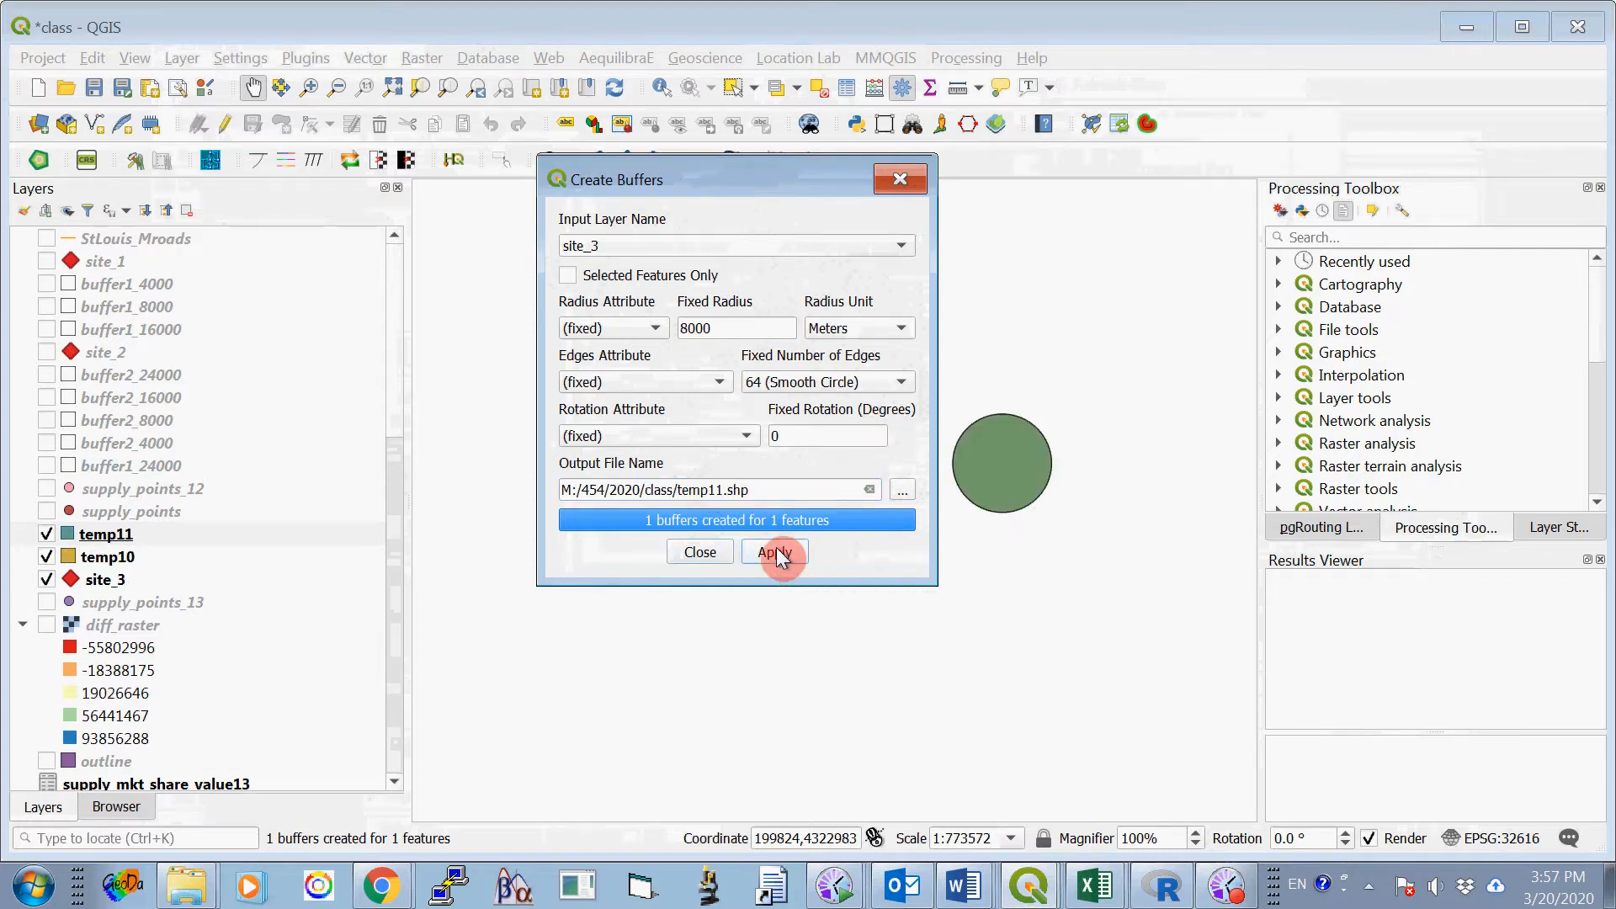
- Create a 16000-meter fixed-radius buffer around site_3 with output file M:/454/2020/class/temp12.shp
{"action": "double_click", "coordinate": [715, 328]}
{"action": "type", "text": "16"}
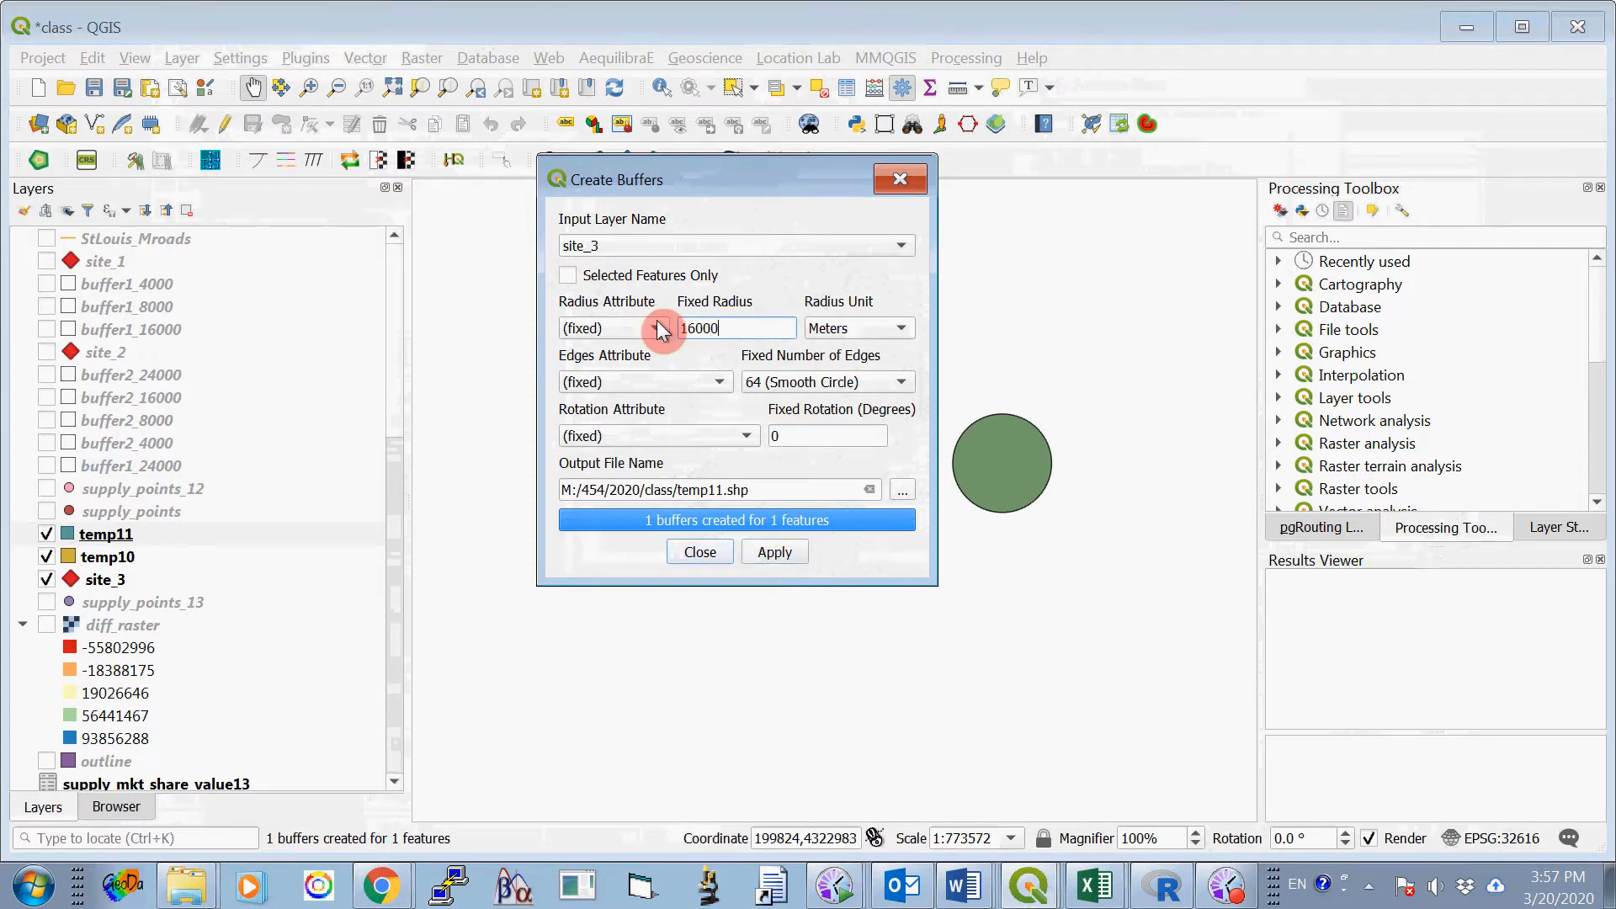
{"action": "left_click", "coordinate": [723, 488]}
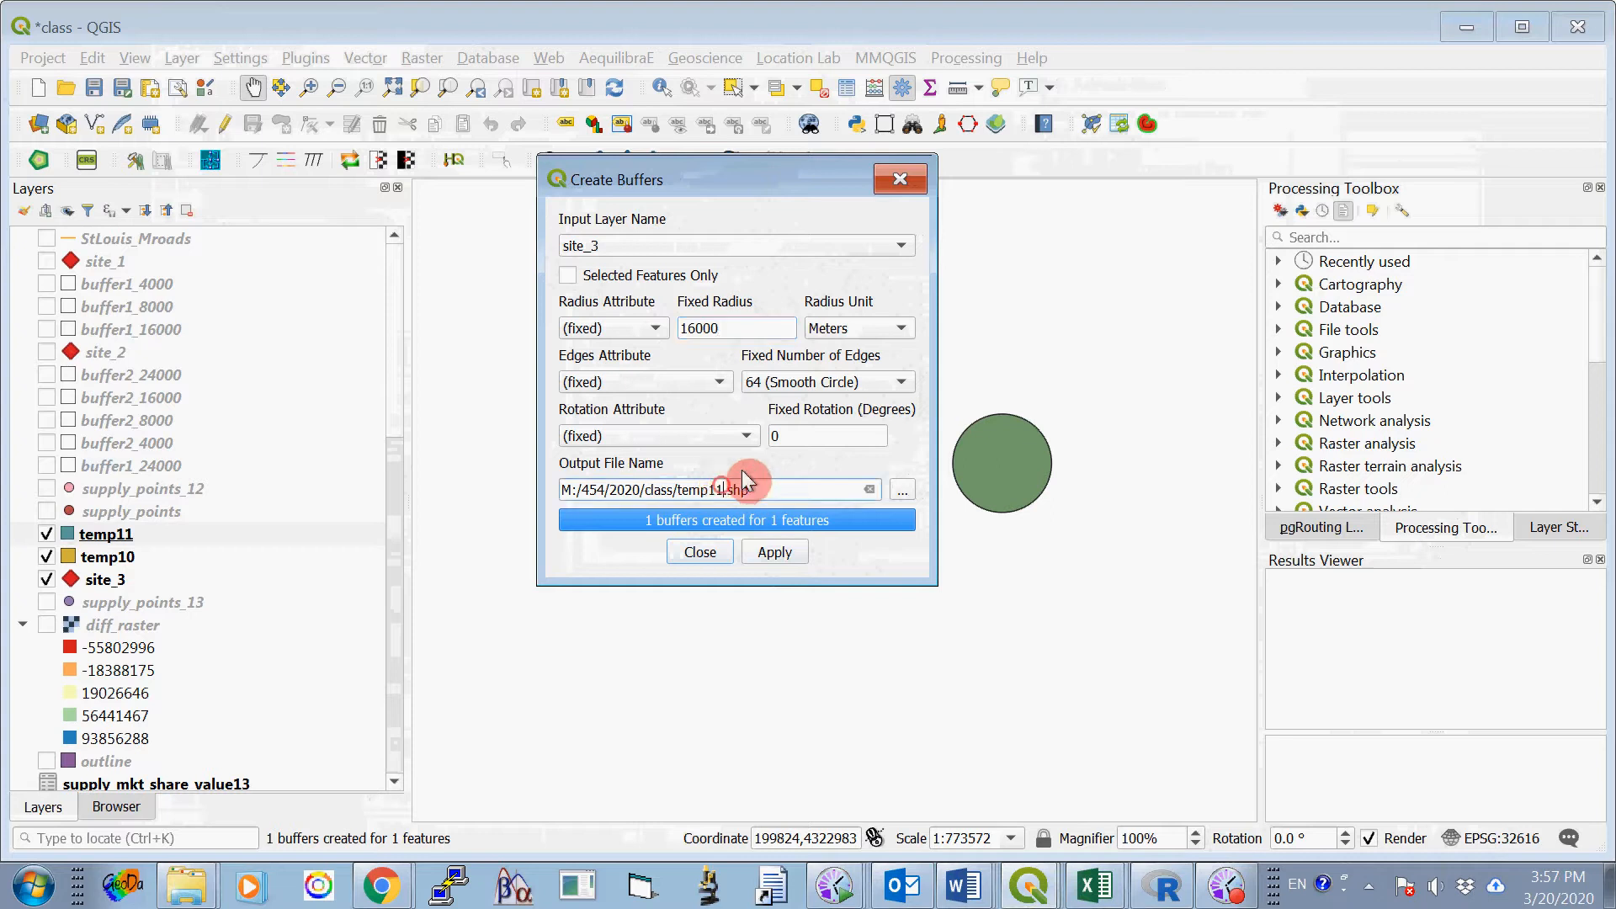
{"action": "left_click", "coordinate": [775, 553]}
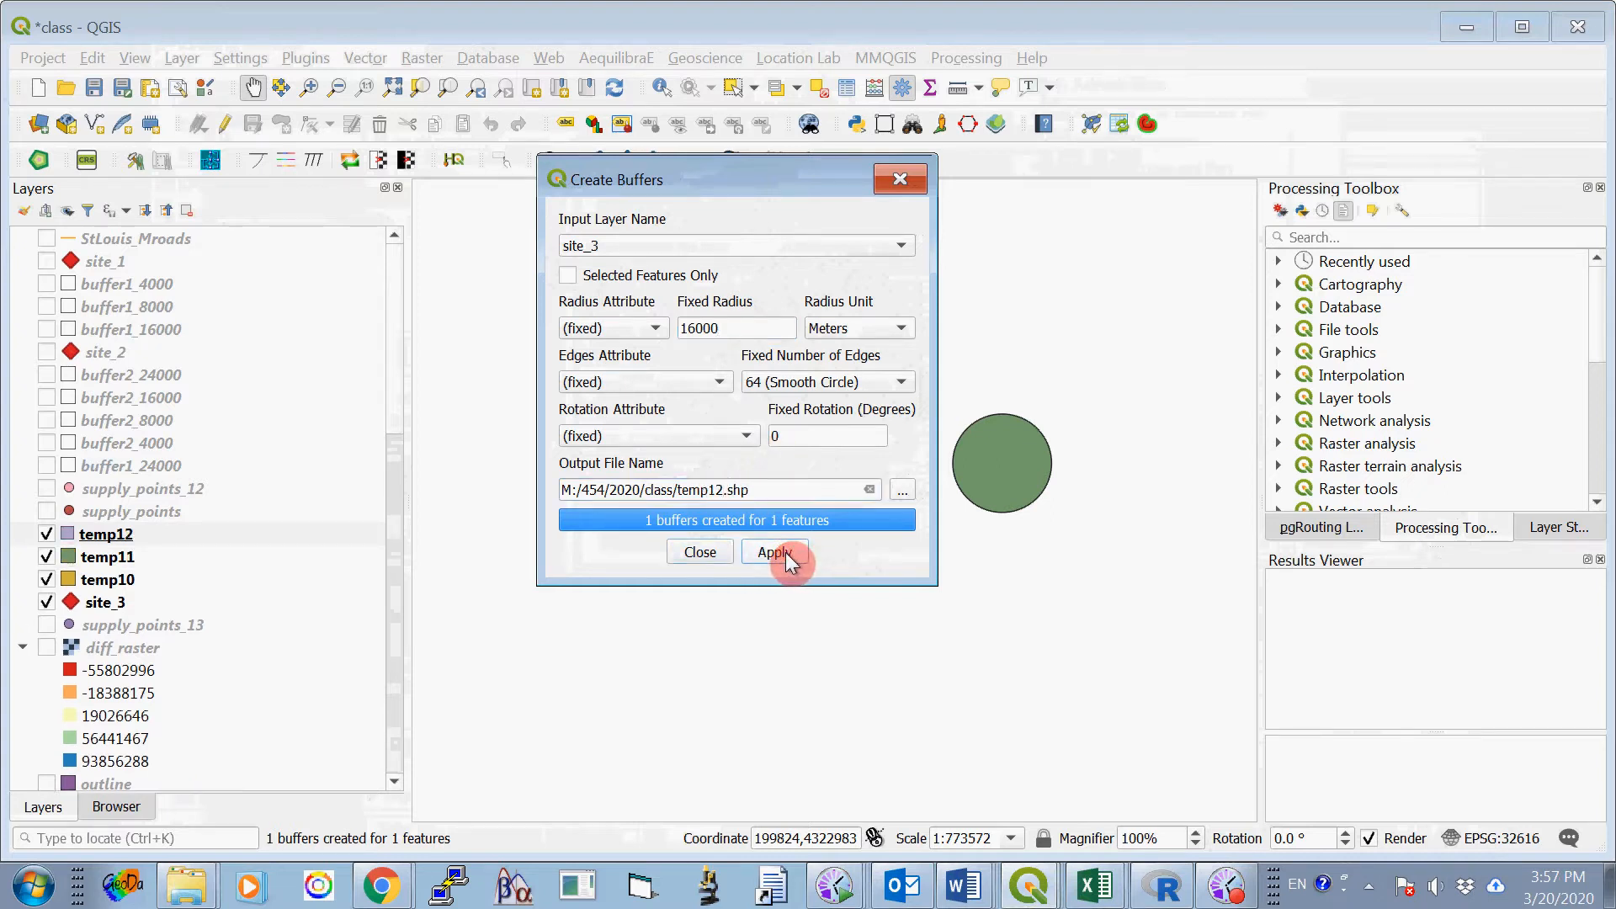
- Create a 24000-meter fixed-radius buffer around site_3 with output file M:/454/2020/class/temp13.shp and close the buffer tool
{"action": "left_click_drag", "start_coordinate": [740, 326], "coordinate": [649, 325]}
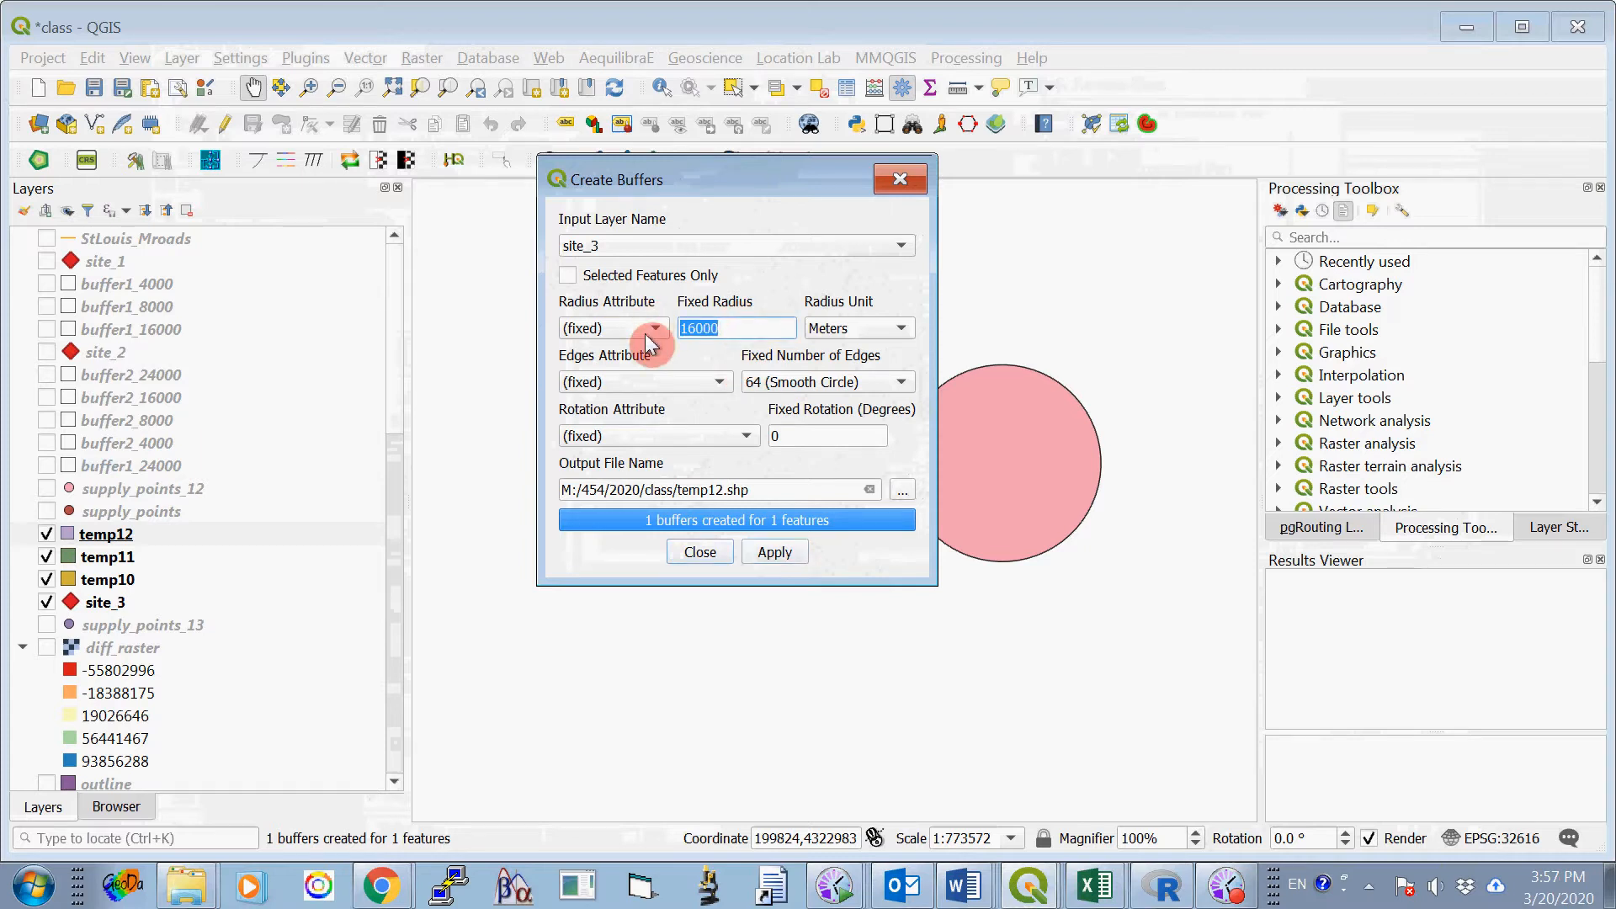
{"action": "type", "text": "24"}
{"action": "left_click", "coordinate": [722, 490]}
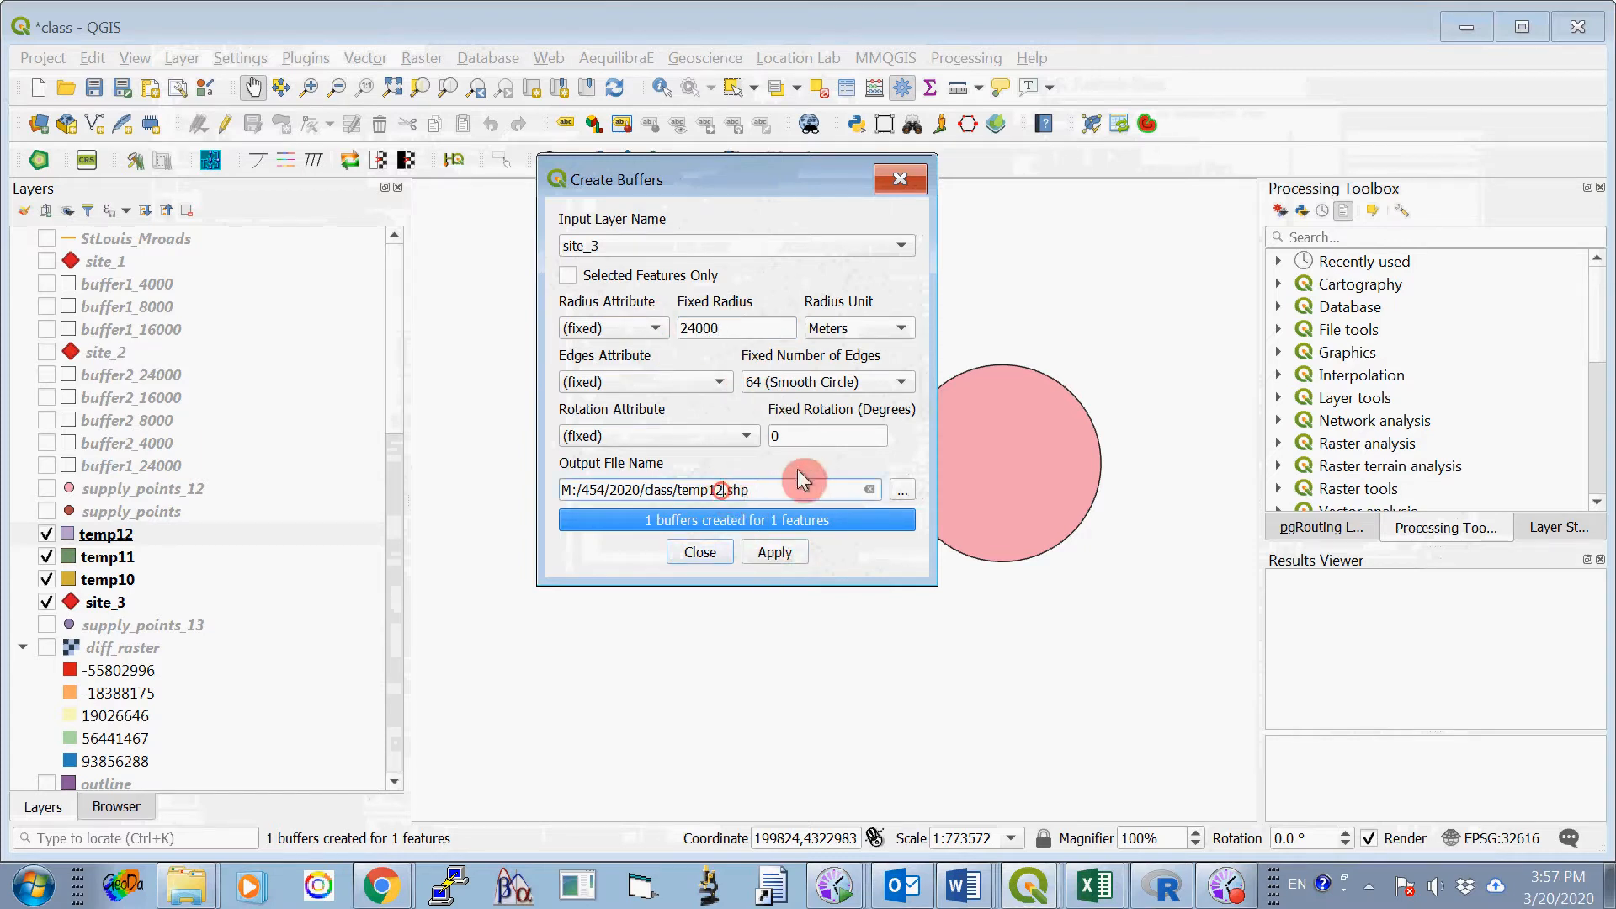
{"action": "key", "text": "BackSpace"}
{"action": "type", "text": "3"}
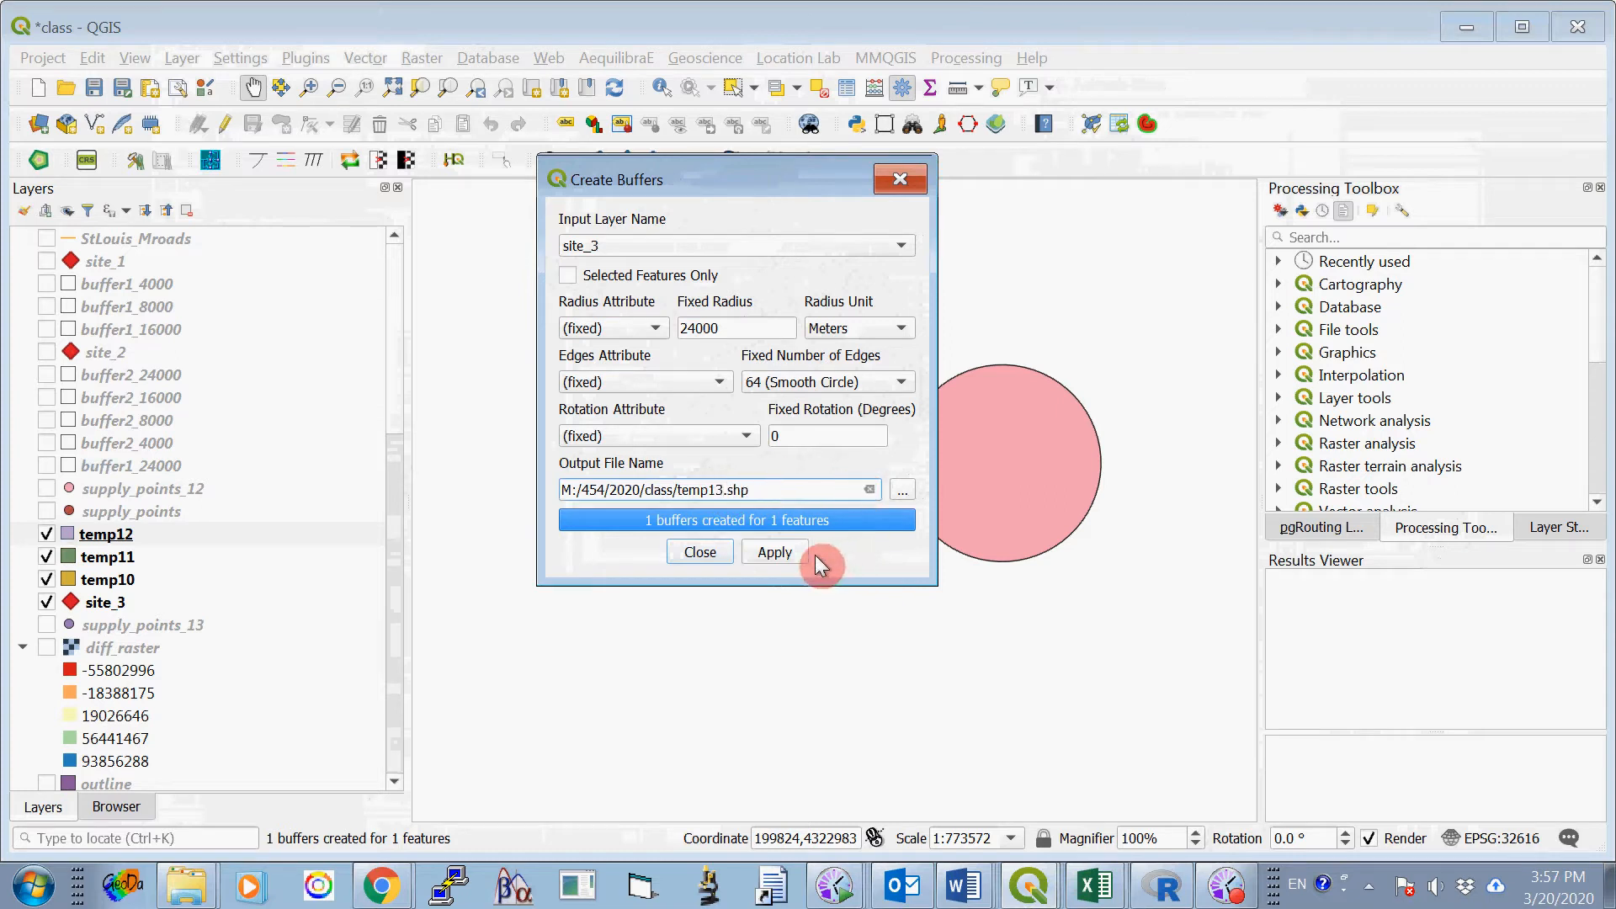
{"action": "left_click", "coordinate": [781, 555]}
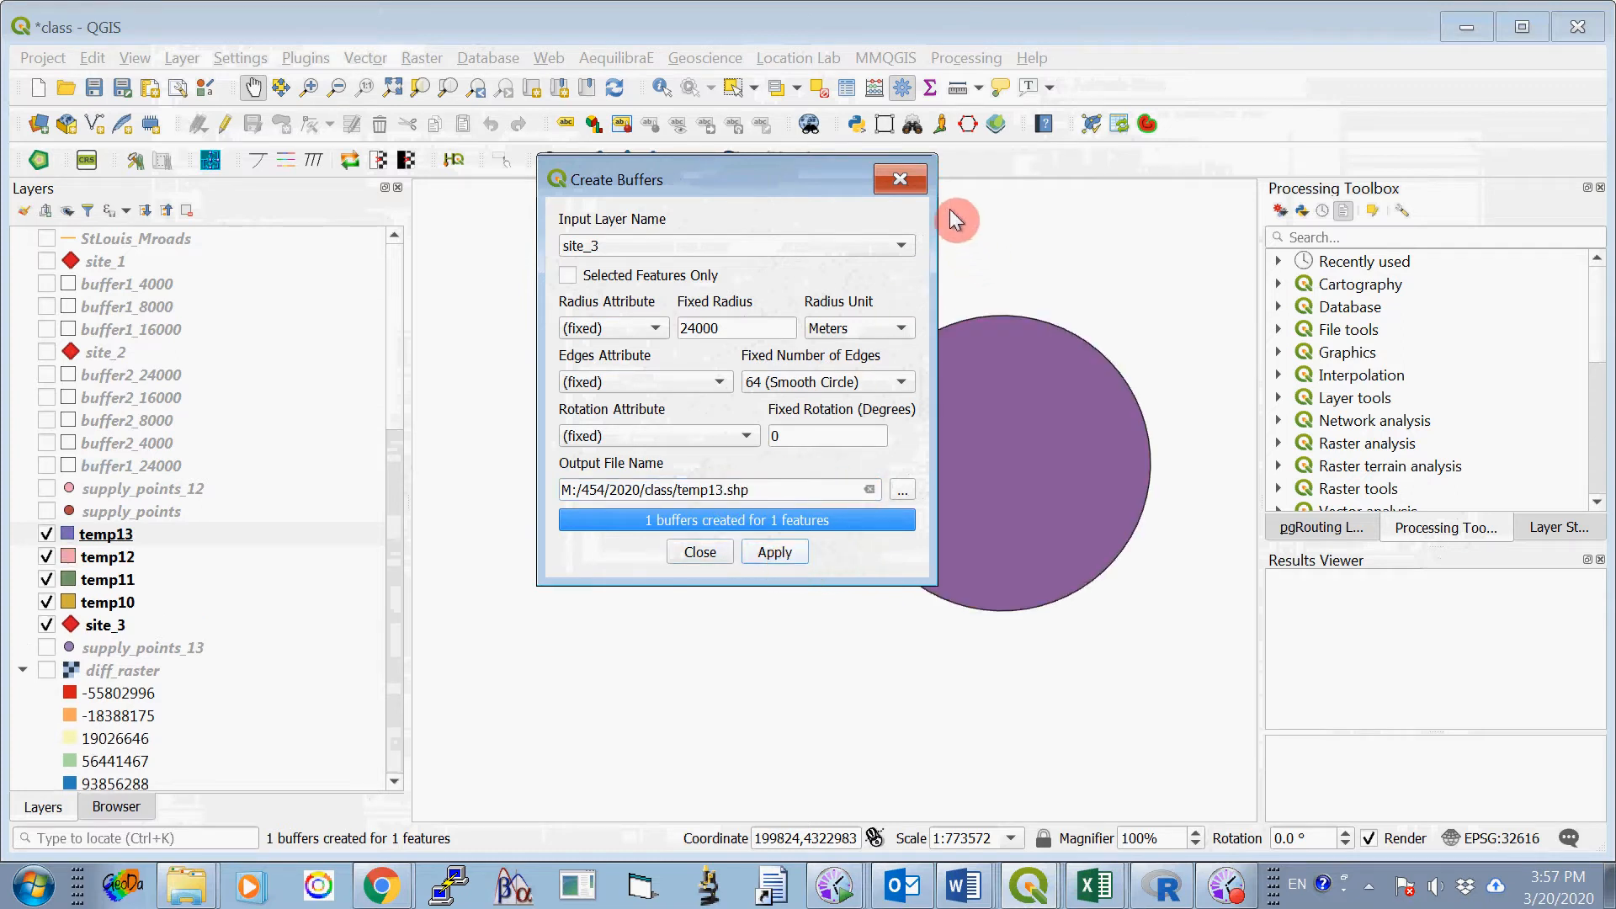
{"action": "left_click", "coordinate": [900, 179]}
- Rename the temp10 layer to buffer3_4000
{"action": "left_click", "coordinate": [234, 539]}
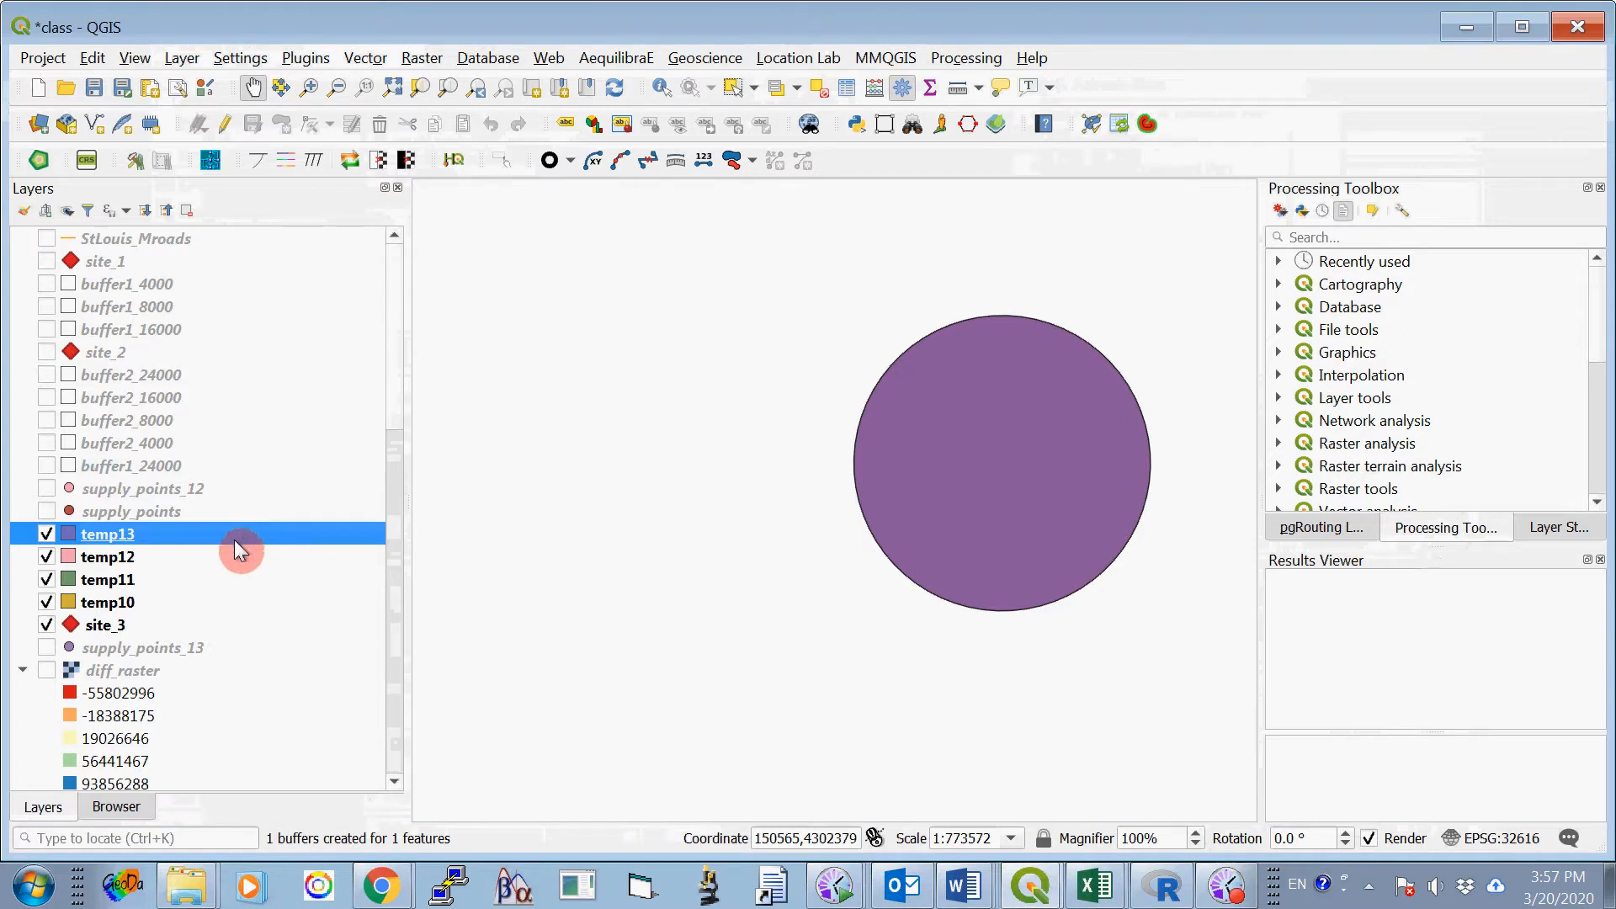
{"action": "left_click", "coordinate": [126, 606]}
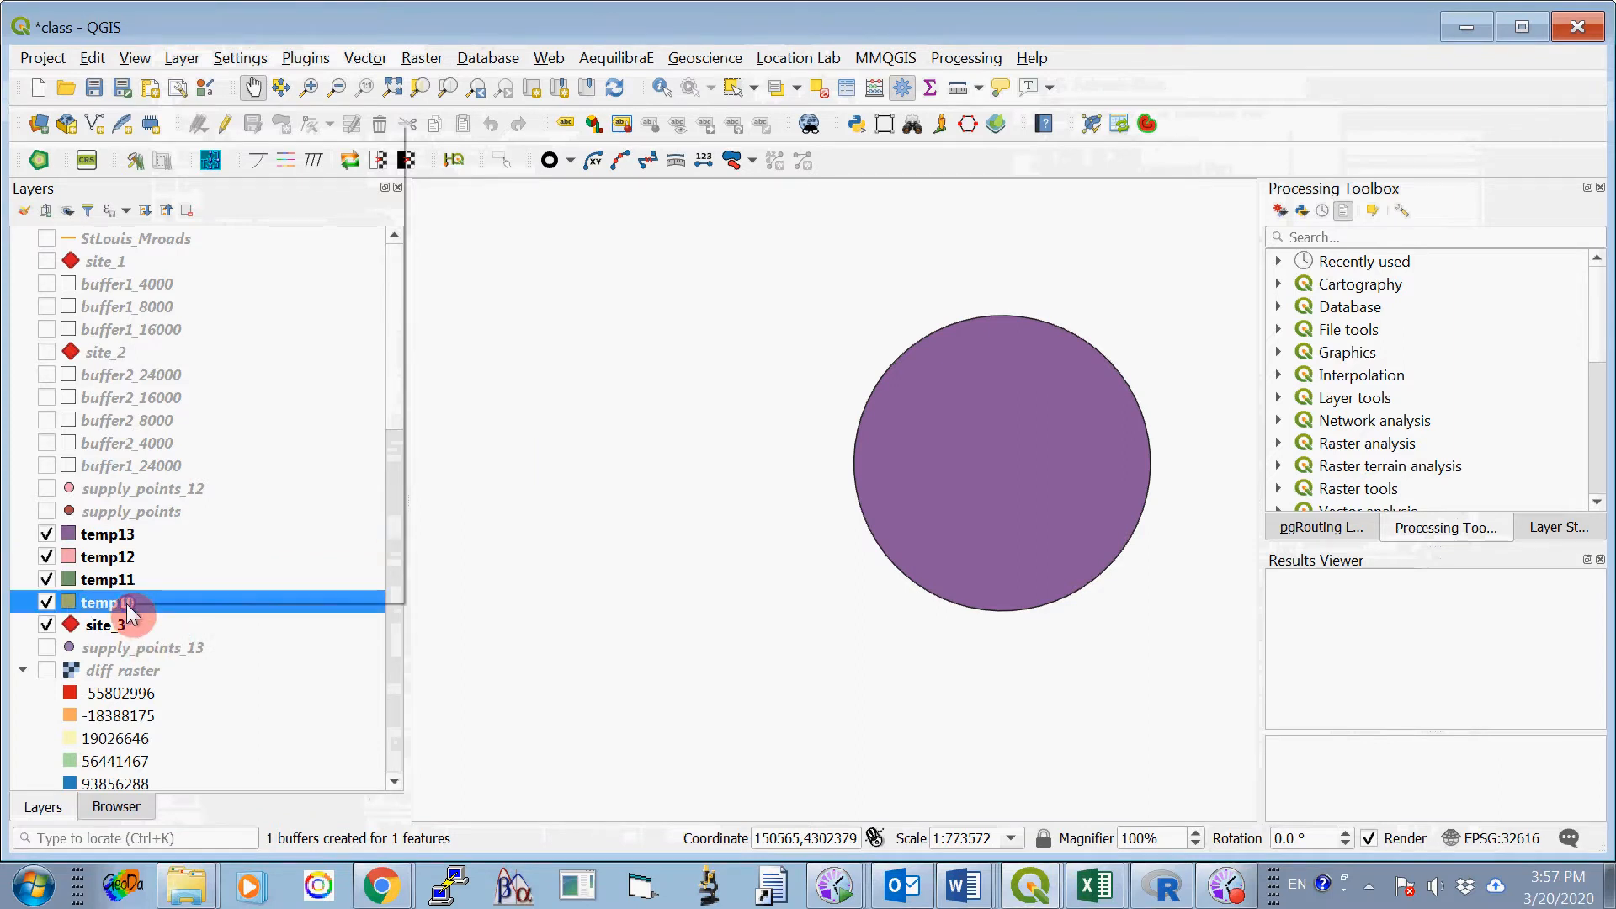
{"action": "right_click", "coordinate": [127, 607]}
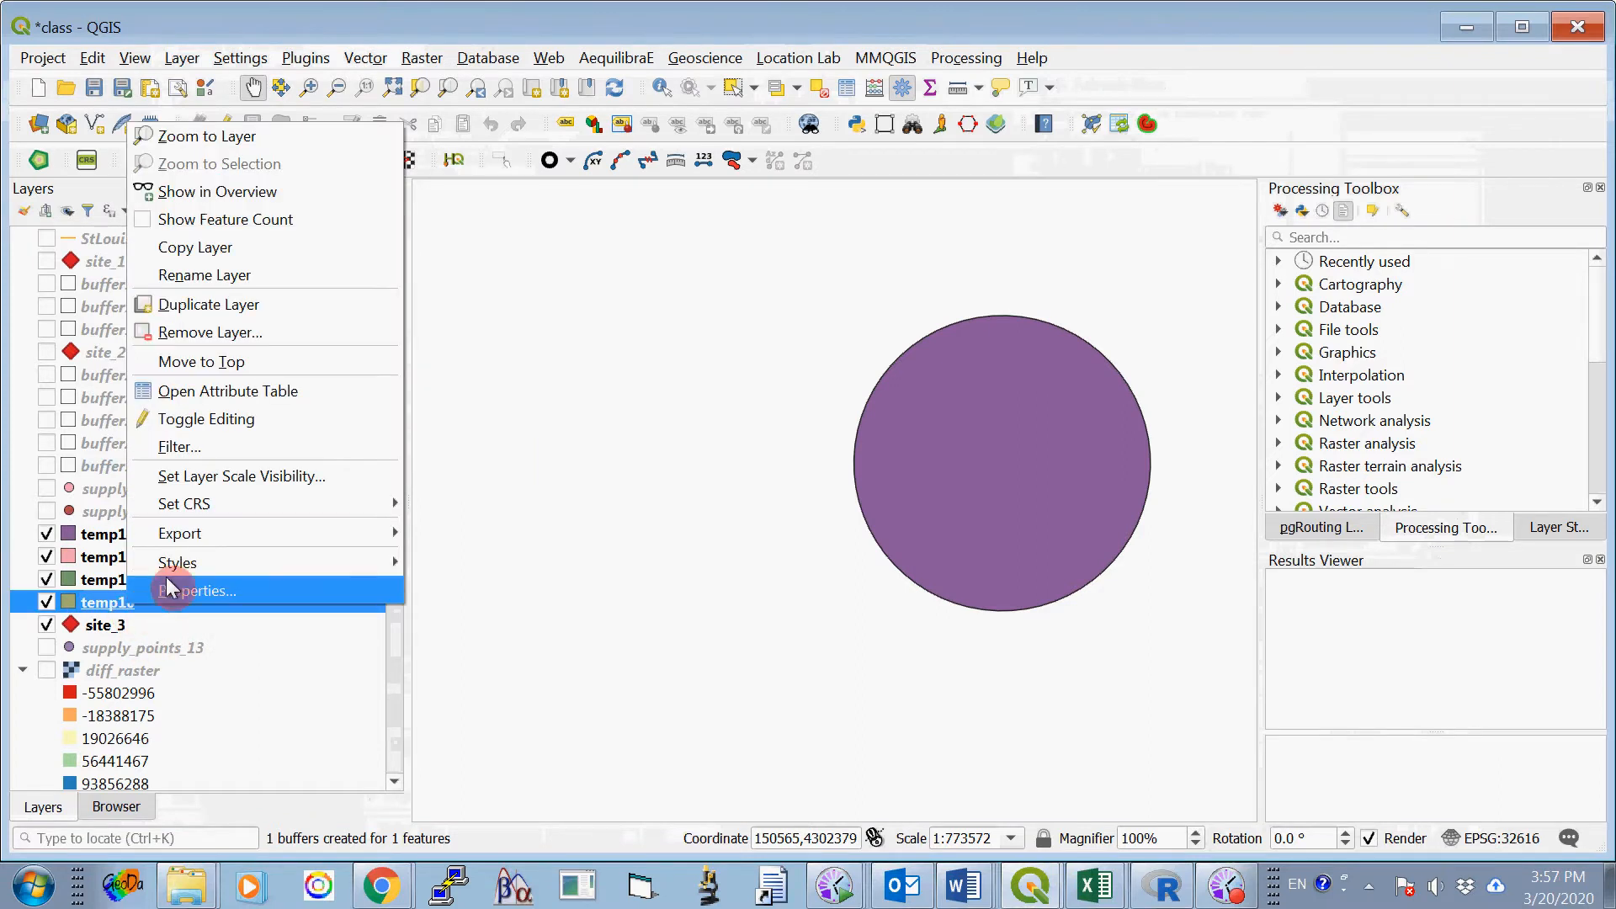
{"action": "left_click", "coordinate": [302, 285]}
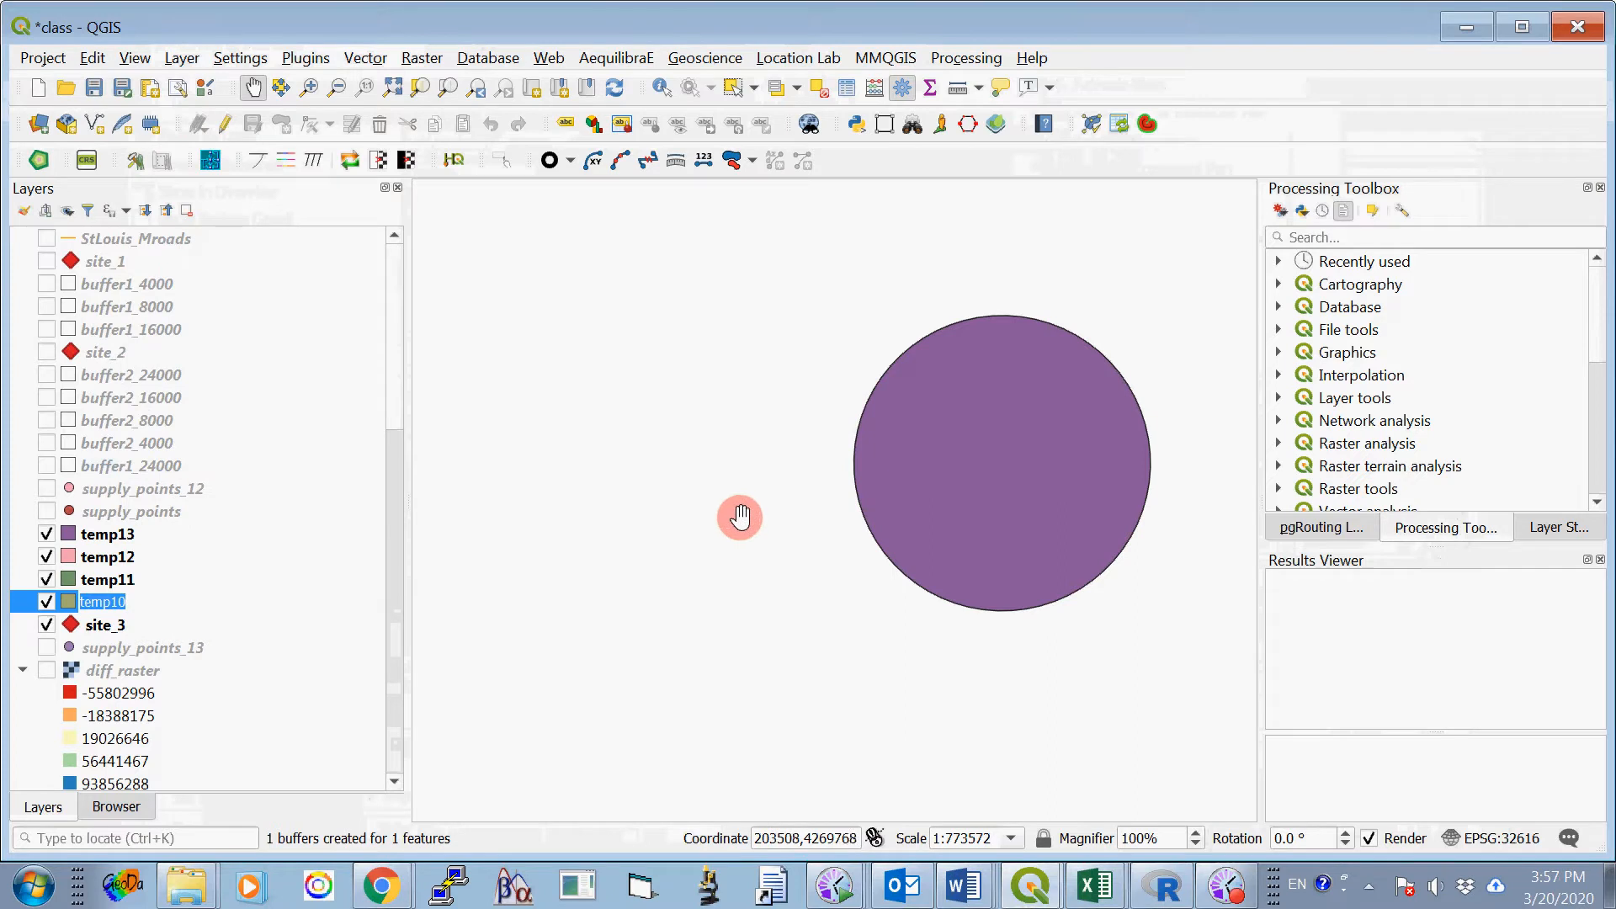
{"action": "type", "text": "buffer3_4000"}
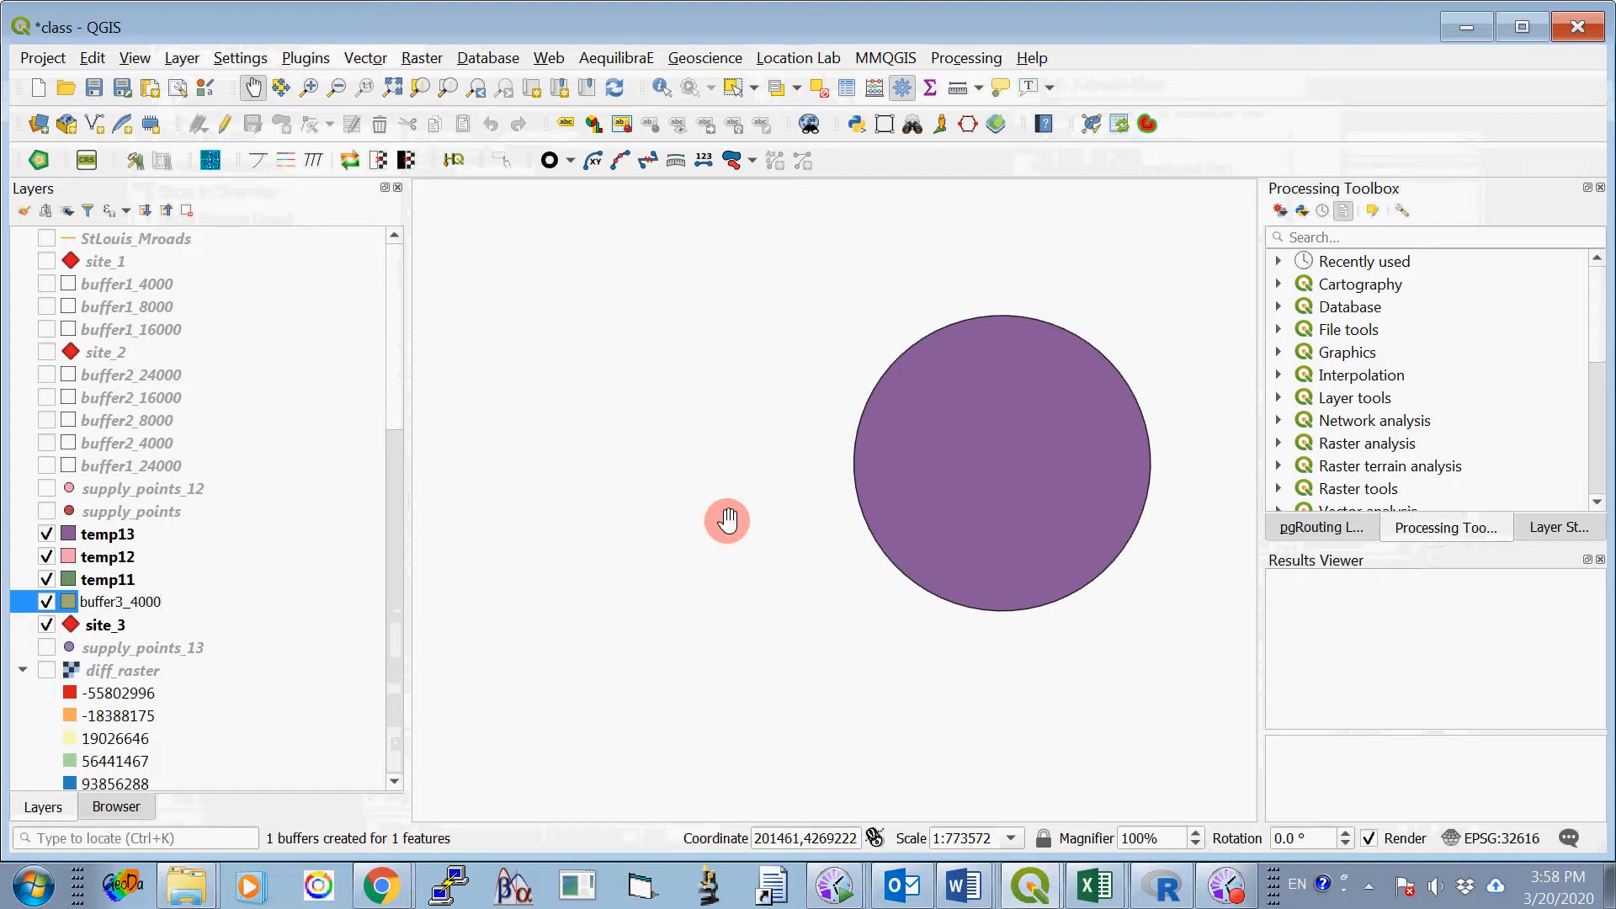
- Rename the temp11 layer to buffer3_8000
{"action": "left_click", "coordinate": [131, 580]}
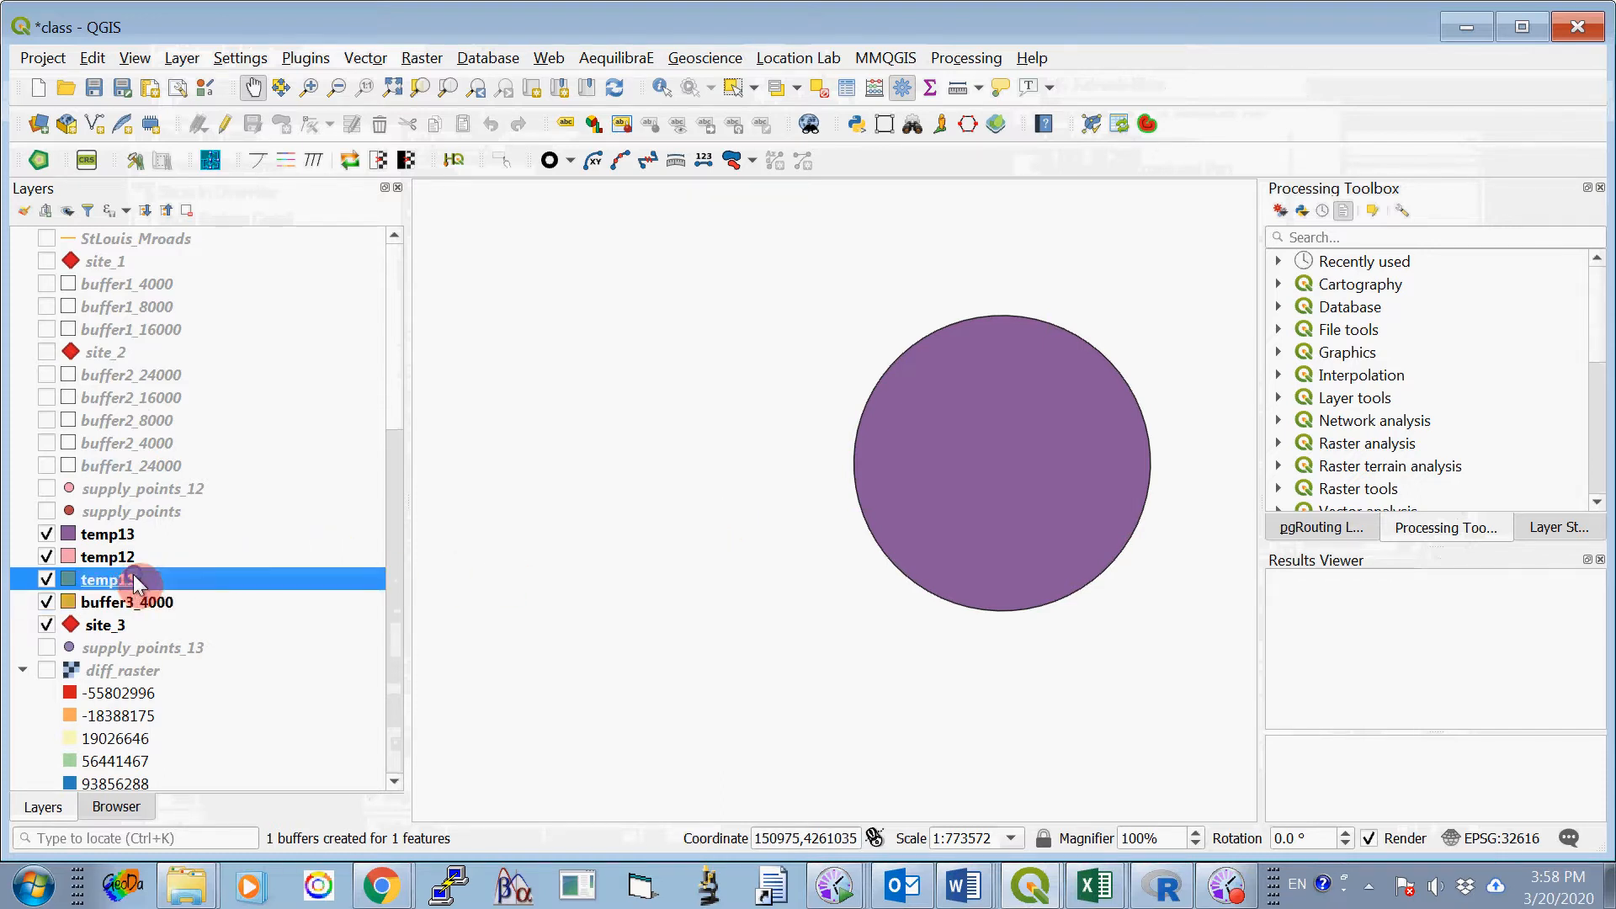
{"action": "right_click", "coordinate": [132, 580]}
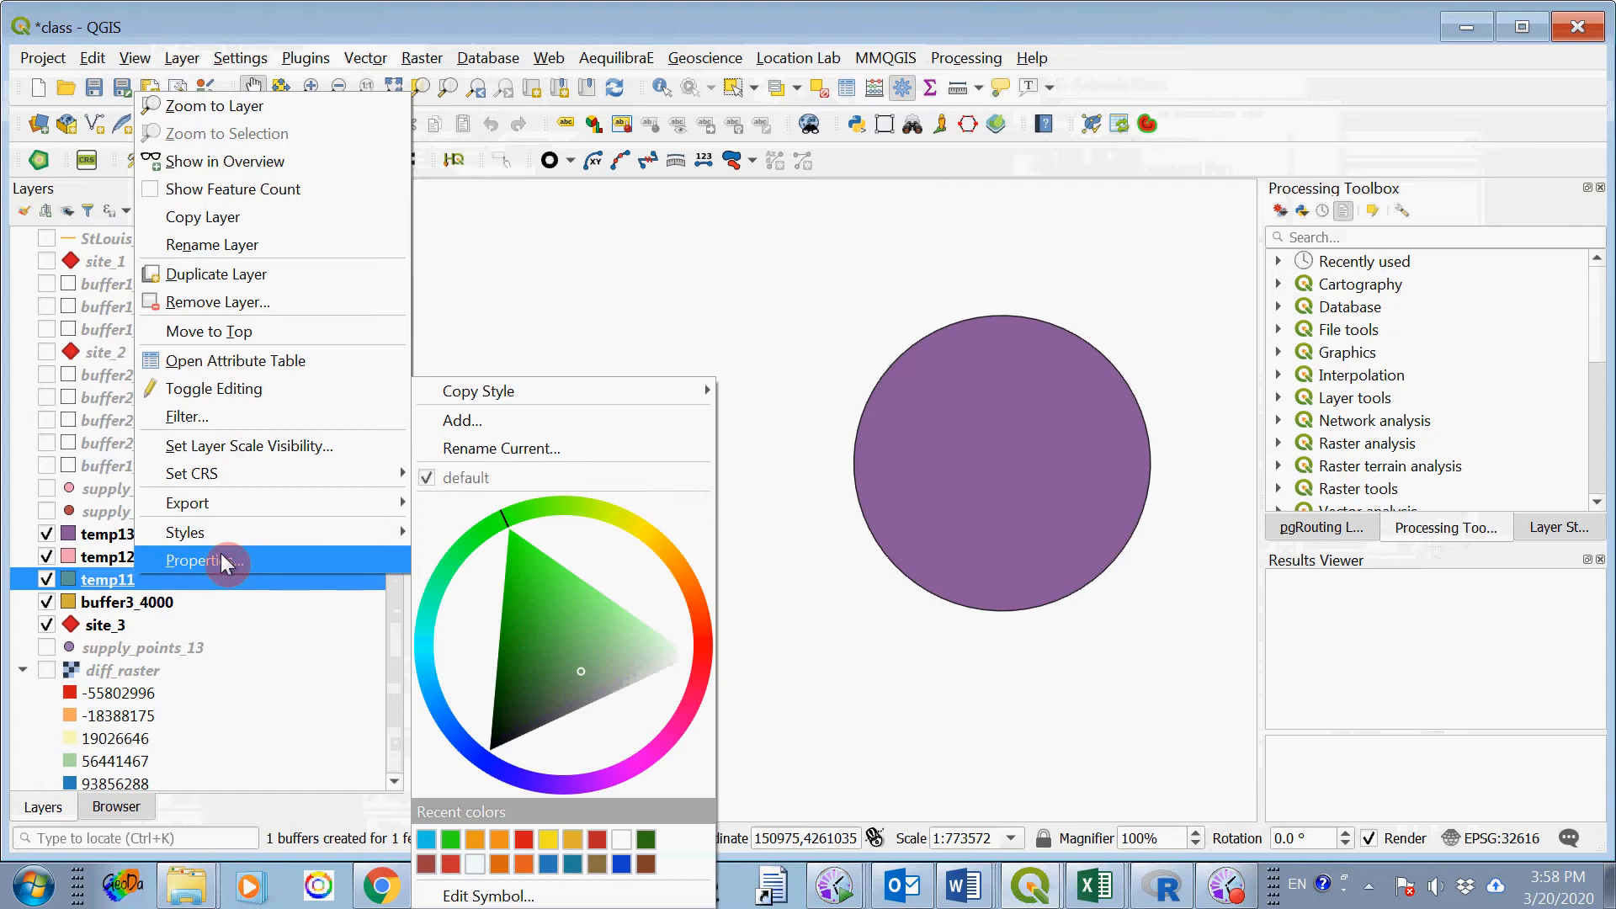
{"action": "left_click", "coordinate": [278, 244]}
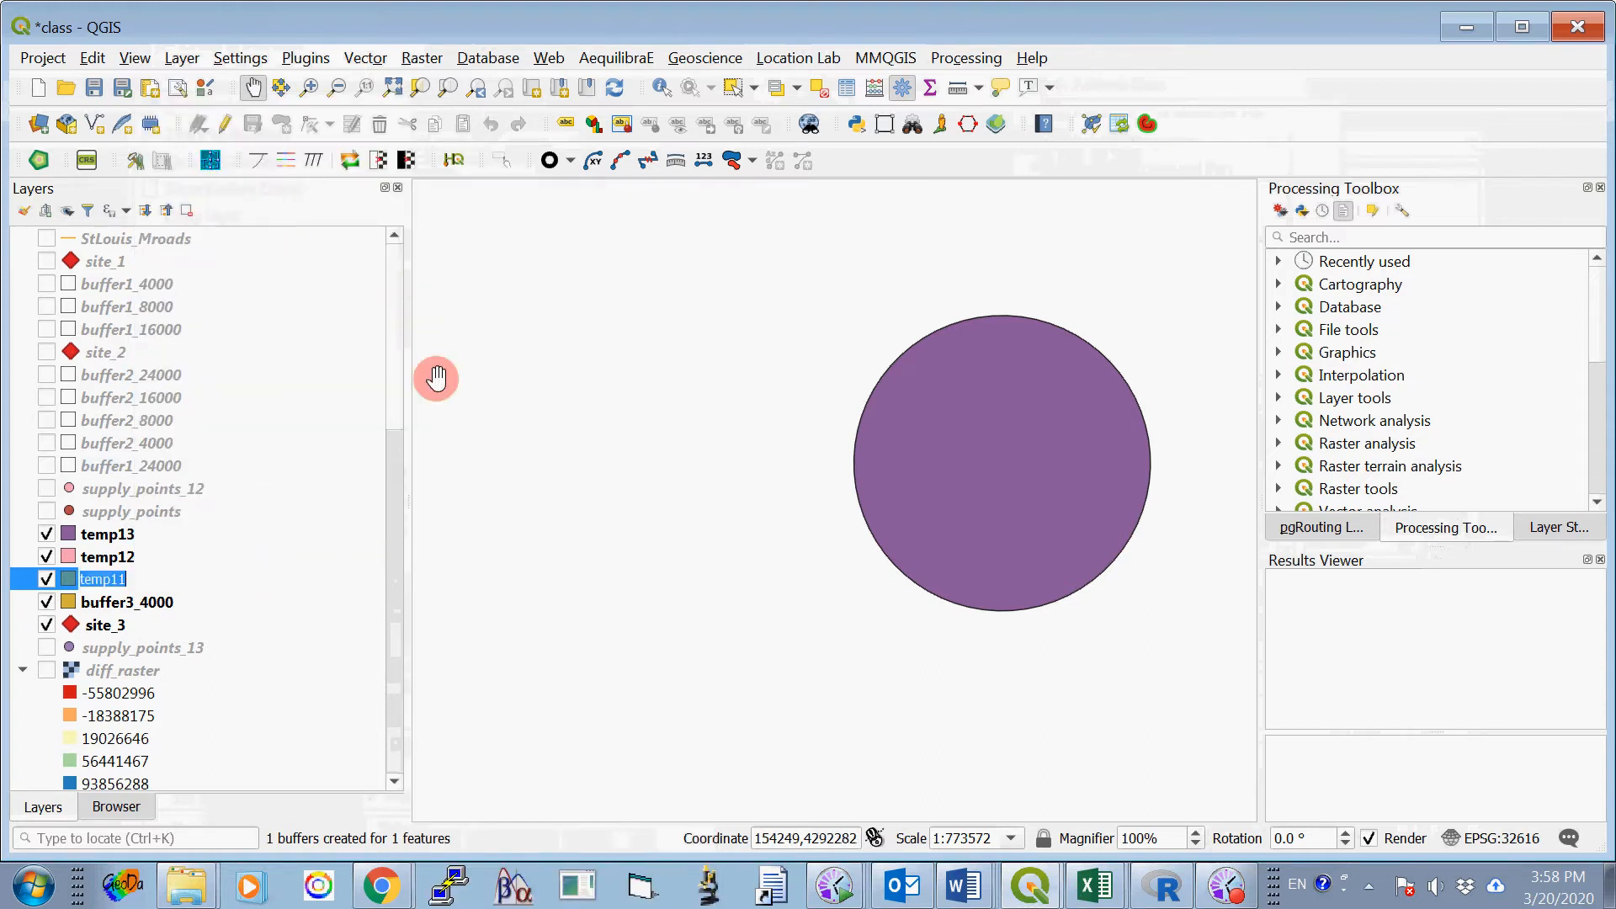
{"action": "type", "text": "buffer3_8000"}
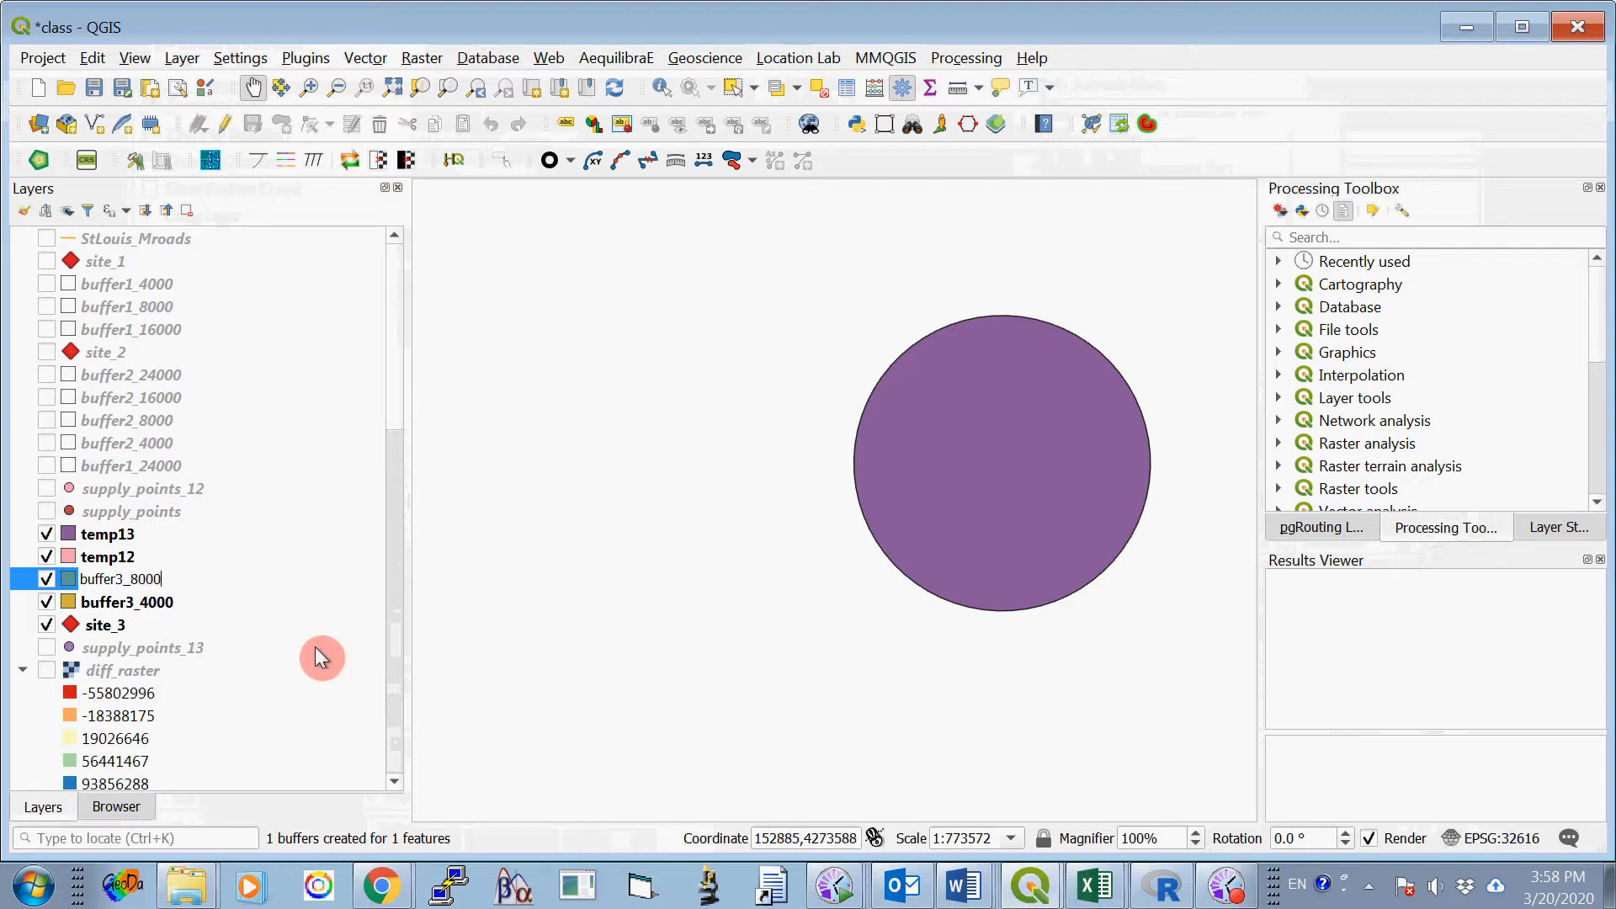
- Rename the temp12 layer to buffer3_16000
{"action": "left_click", "coordinate": [118, 559]}
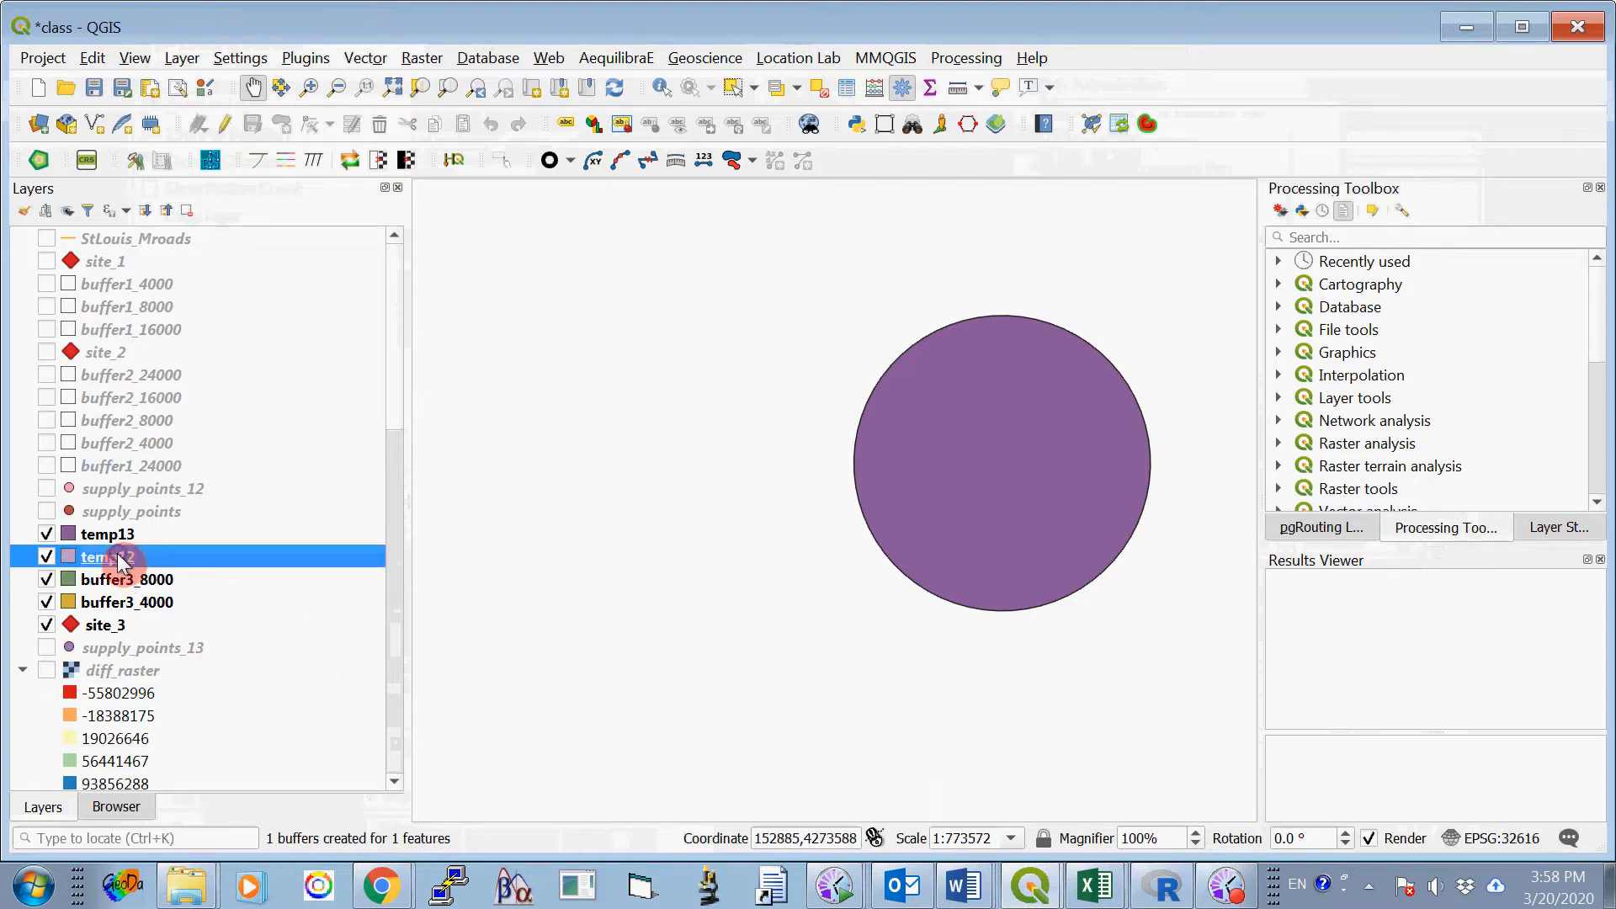
{"action": "right_click", "coordinate": [119, 557]}
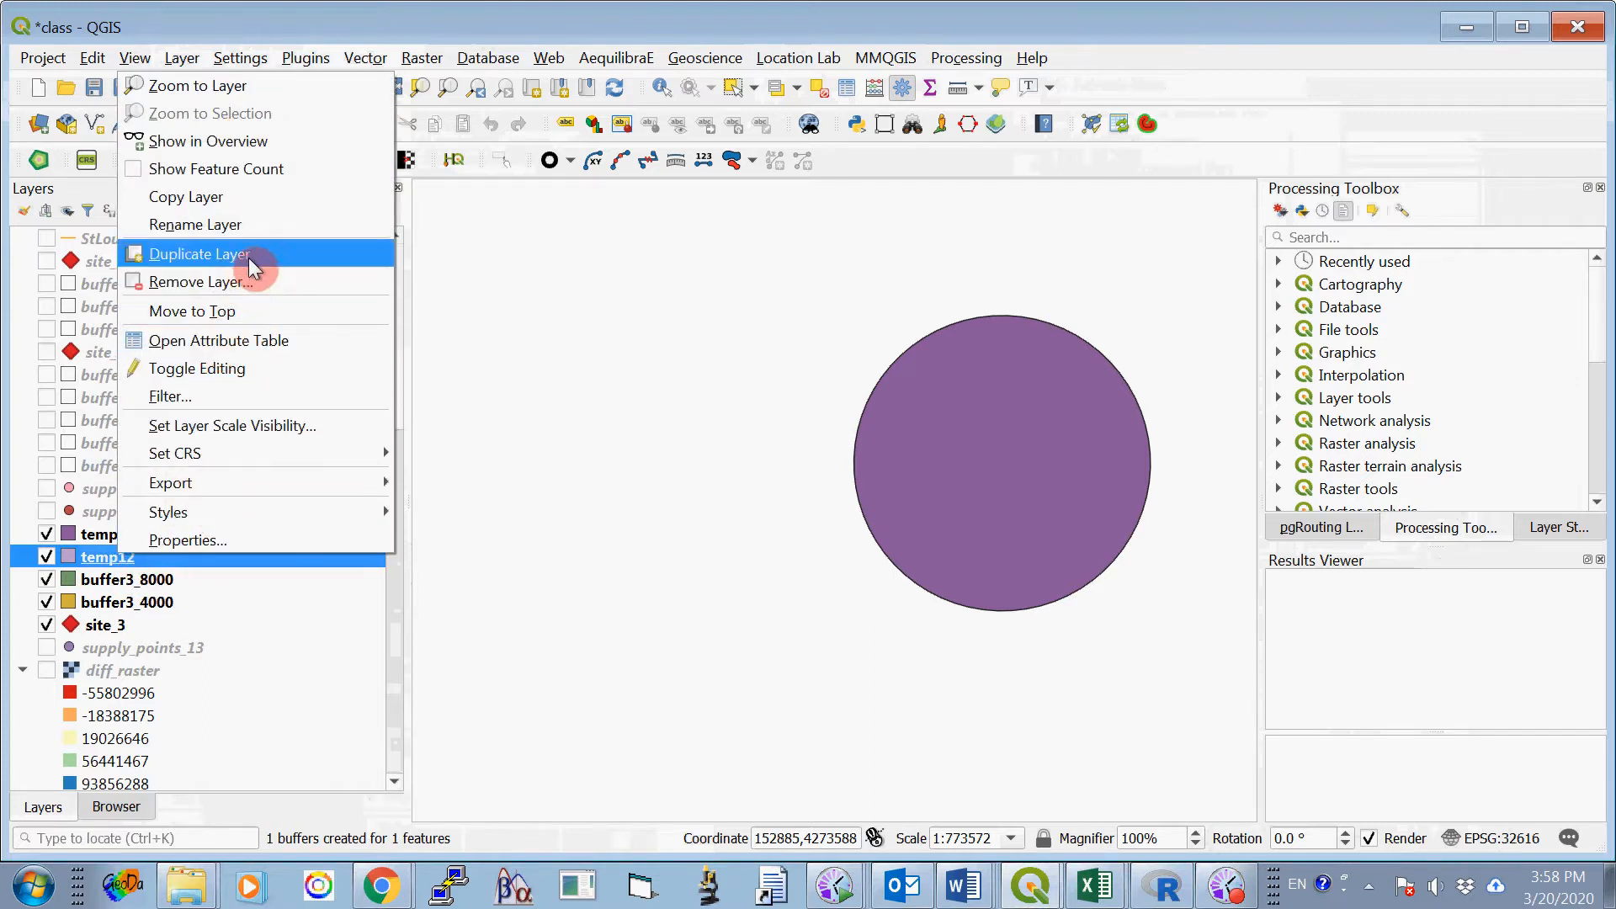
{"action": "left_click", "coordinate": [255, 224]}
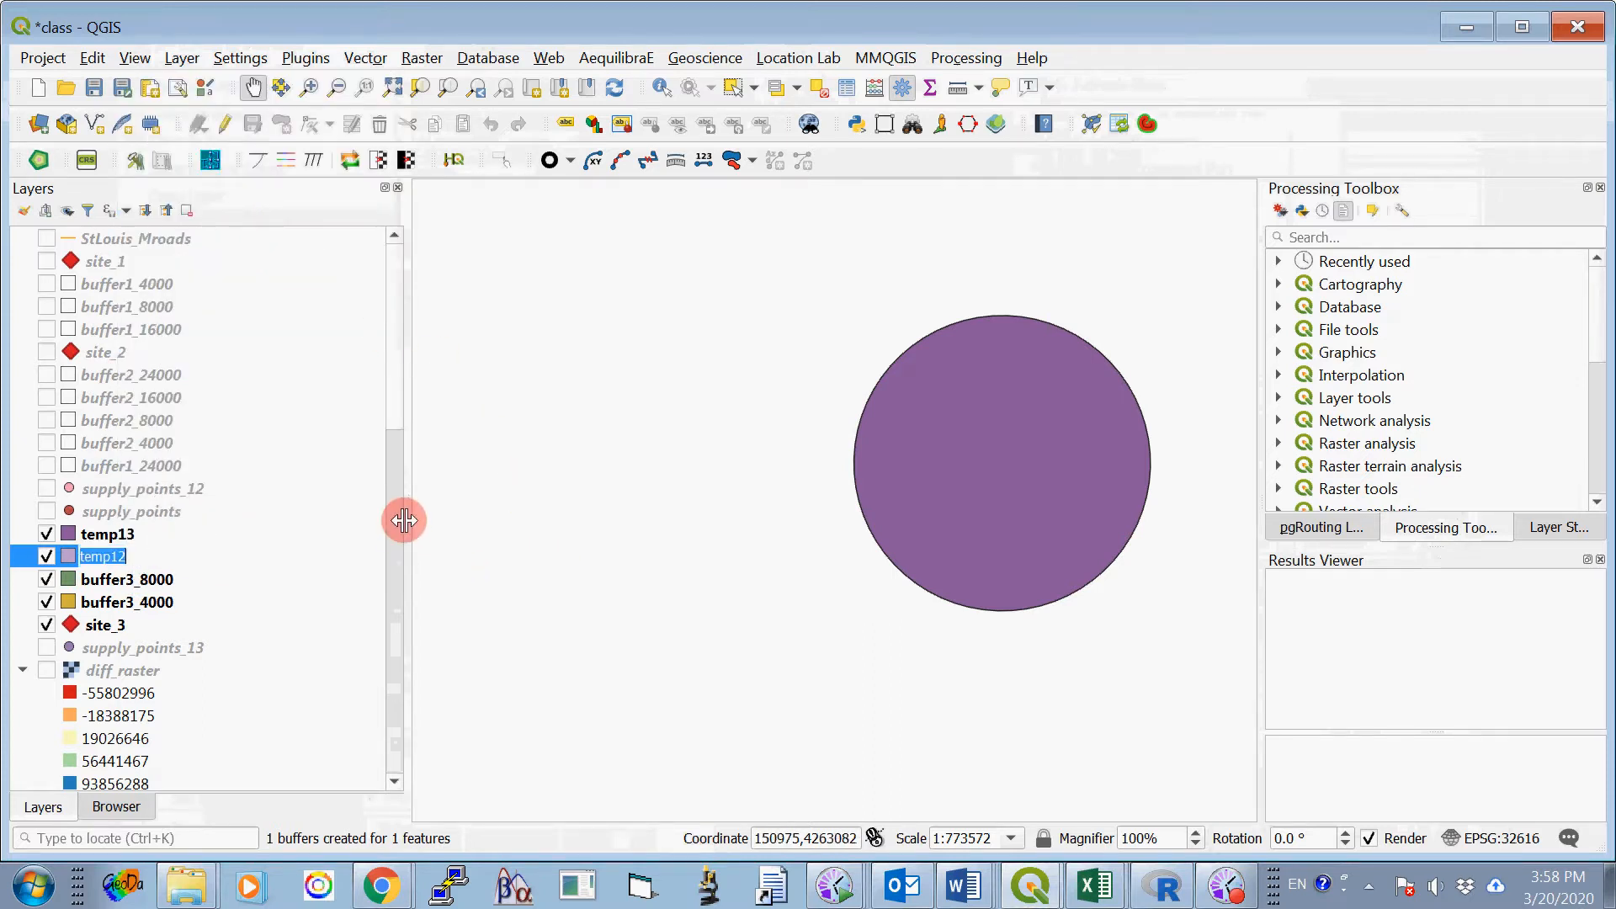
{"action": "type", "text": "buffer3_16000"}
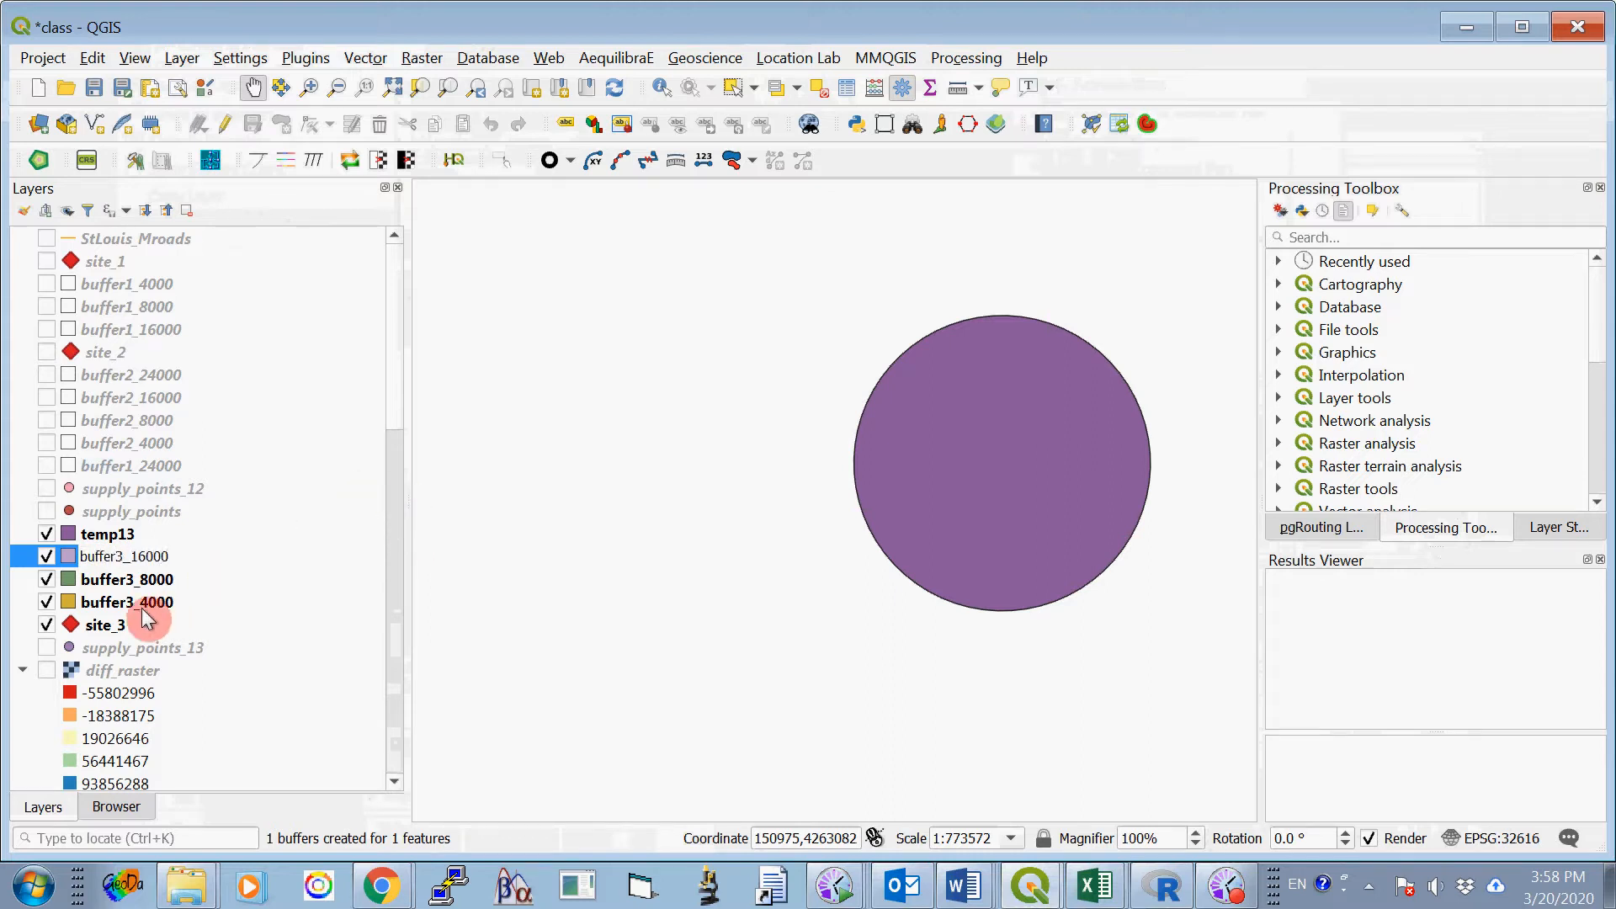
- Rename the temp13 layer to buffer3_24000
{"action": "left_click", "coordinate": [123, 534]}
{"action": "right_click", "coordinate": [124, 534]}
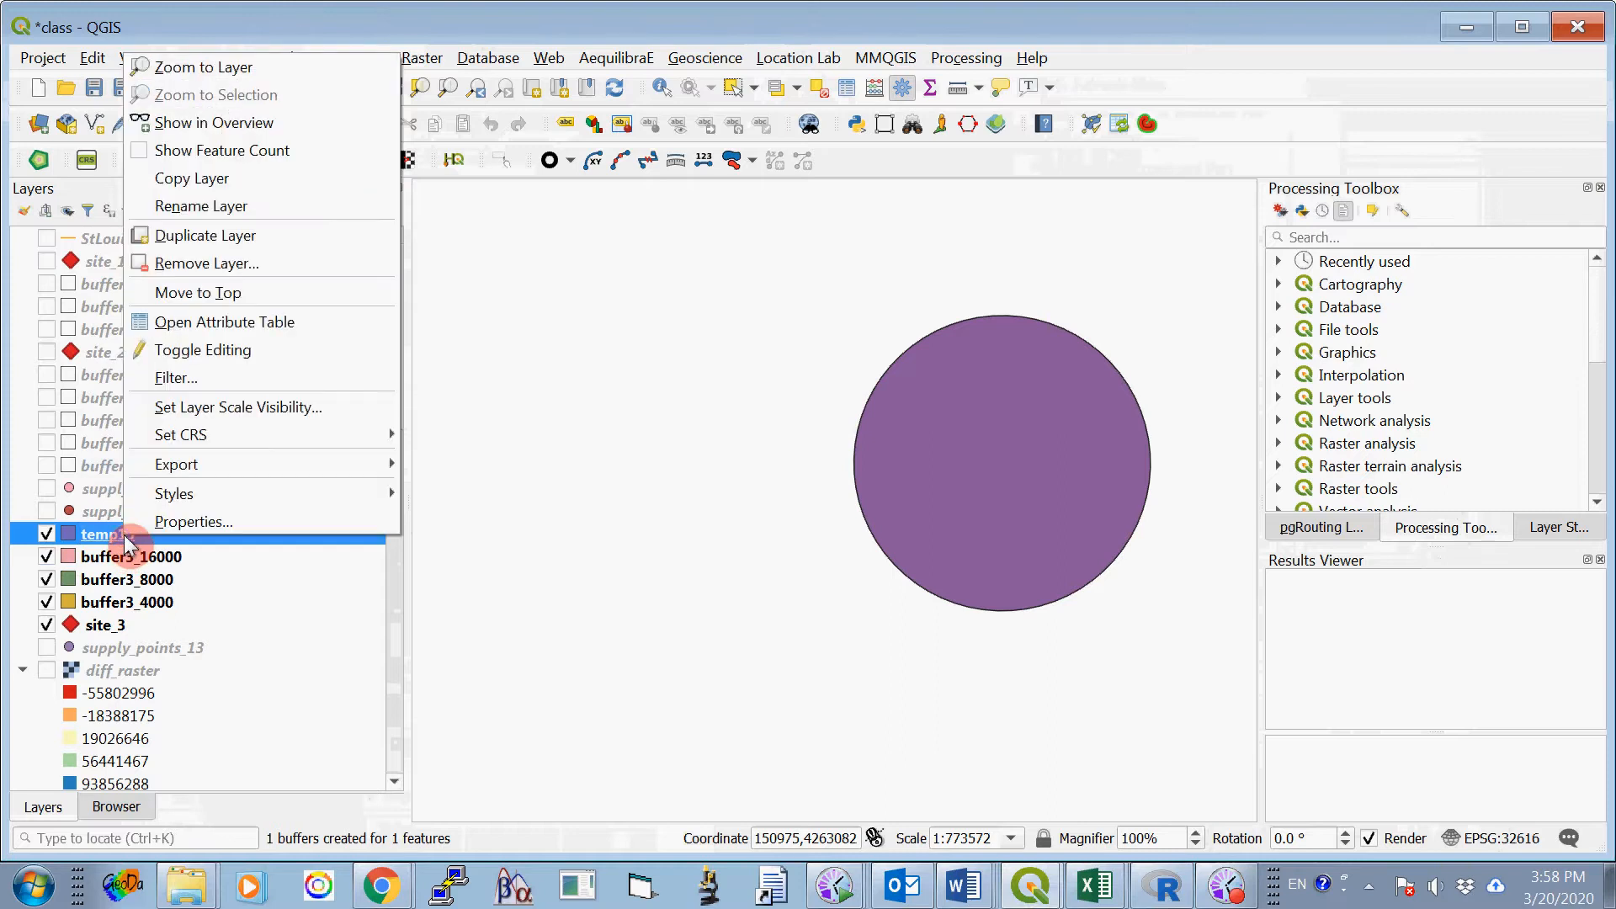
{"action": "left_click", "coordinate": [293, 205]}
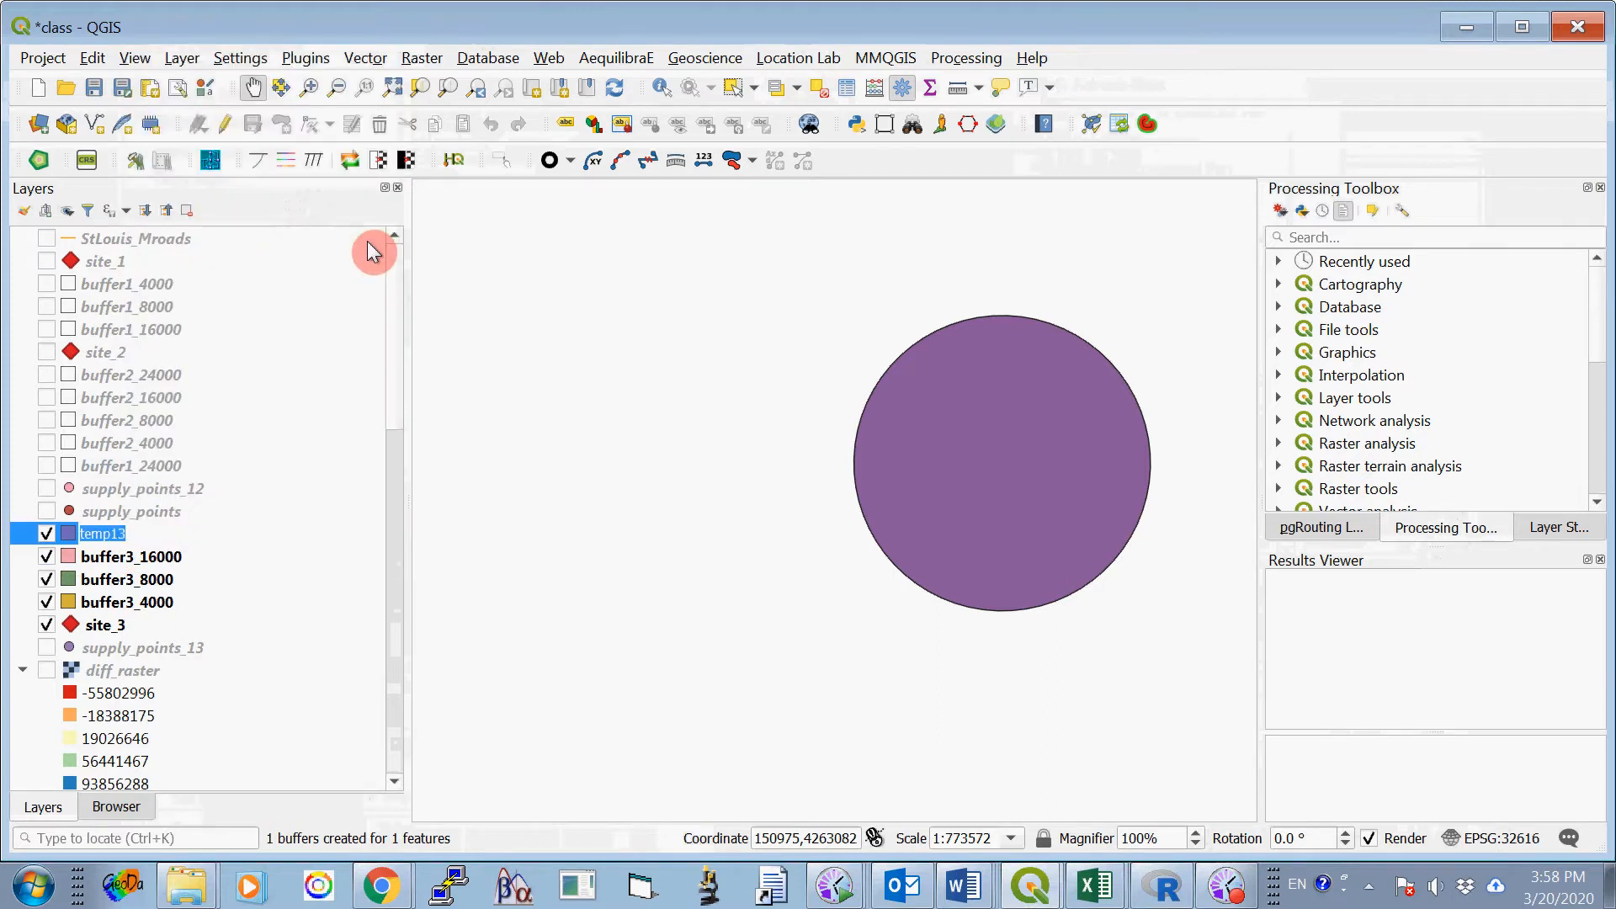
{"action": "type", "text": "buffer3_24000"}
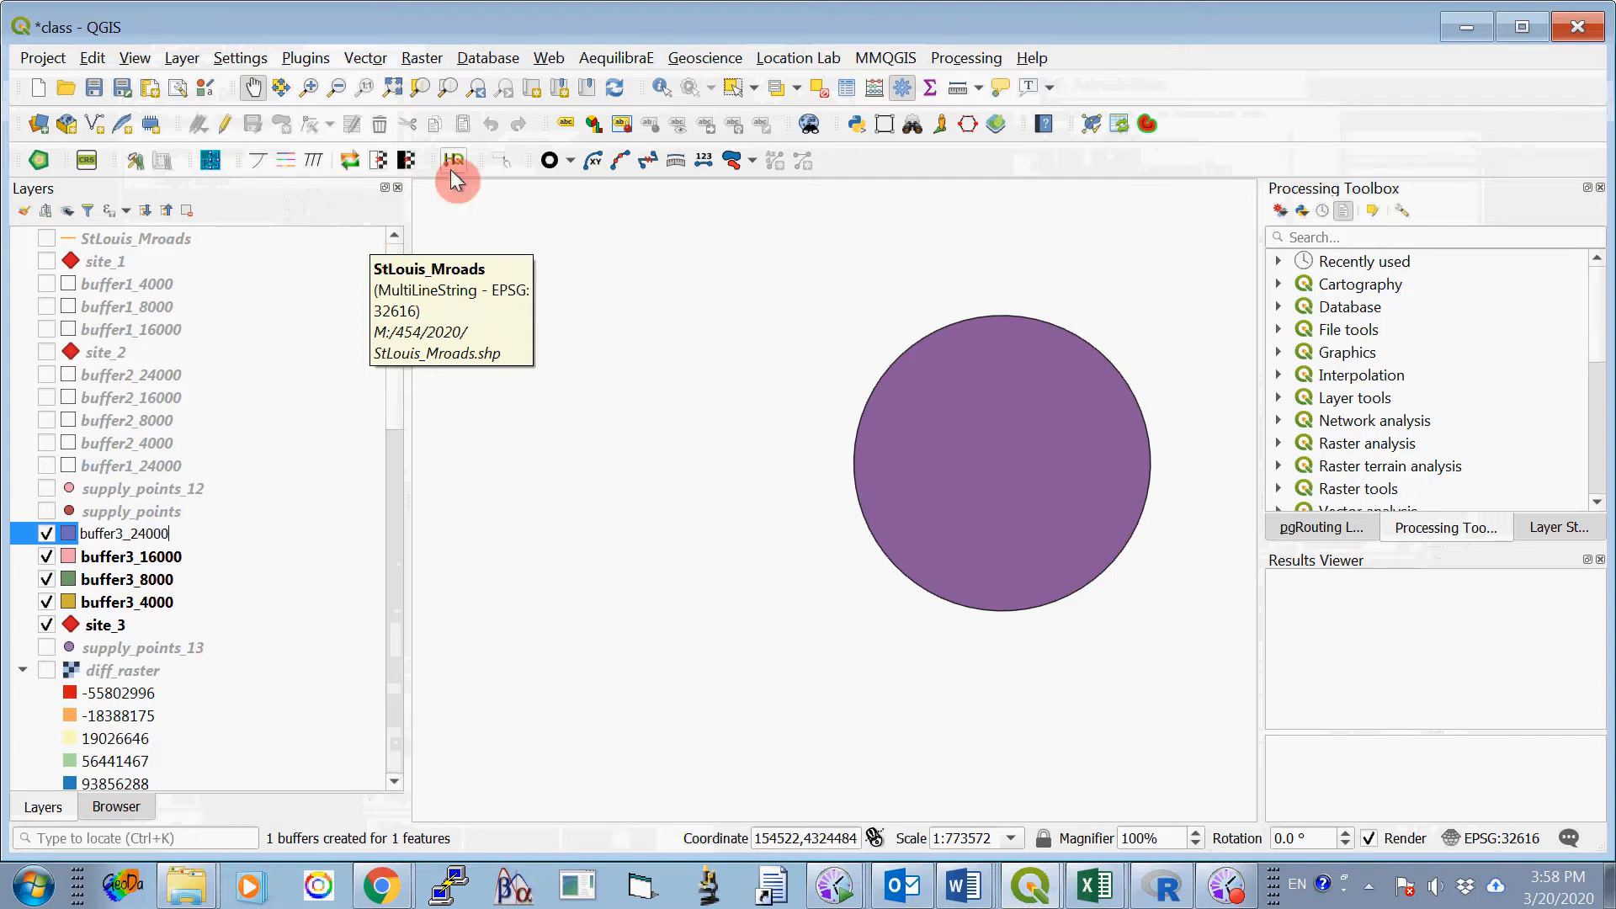
{"action": "left_click", "coordinate": [296, 473]}
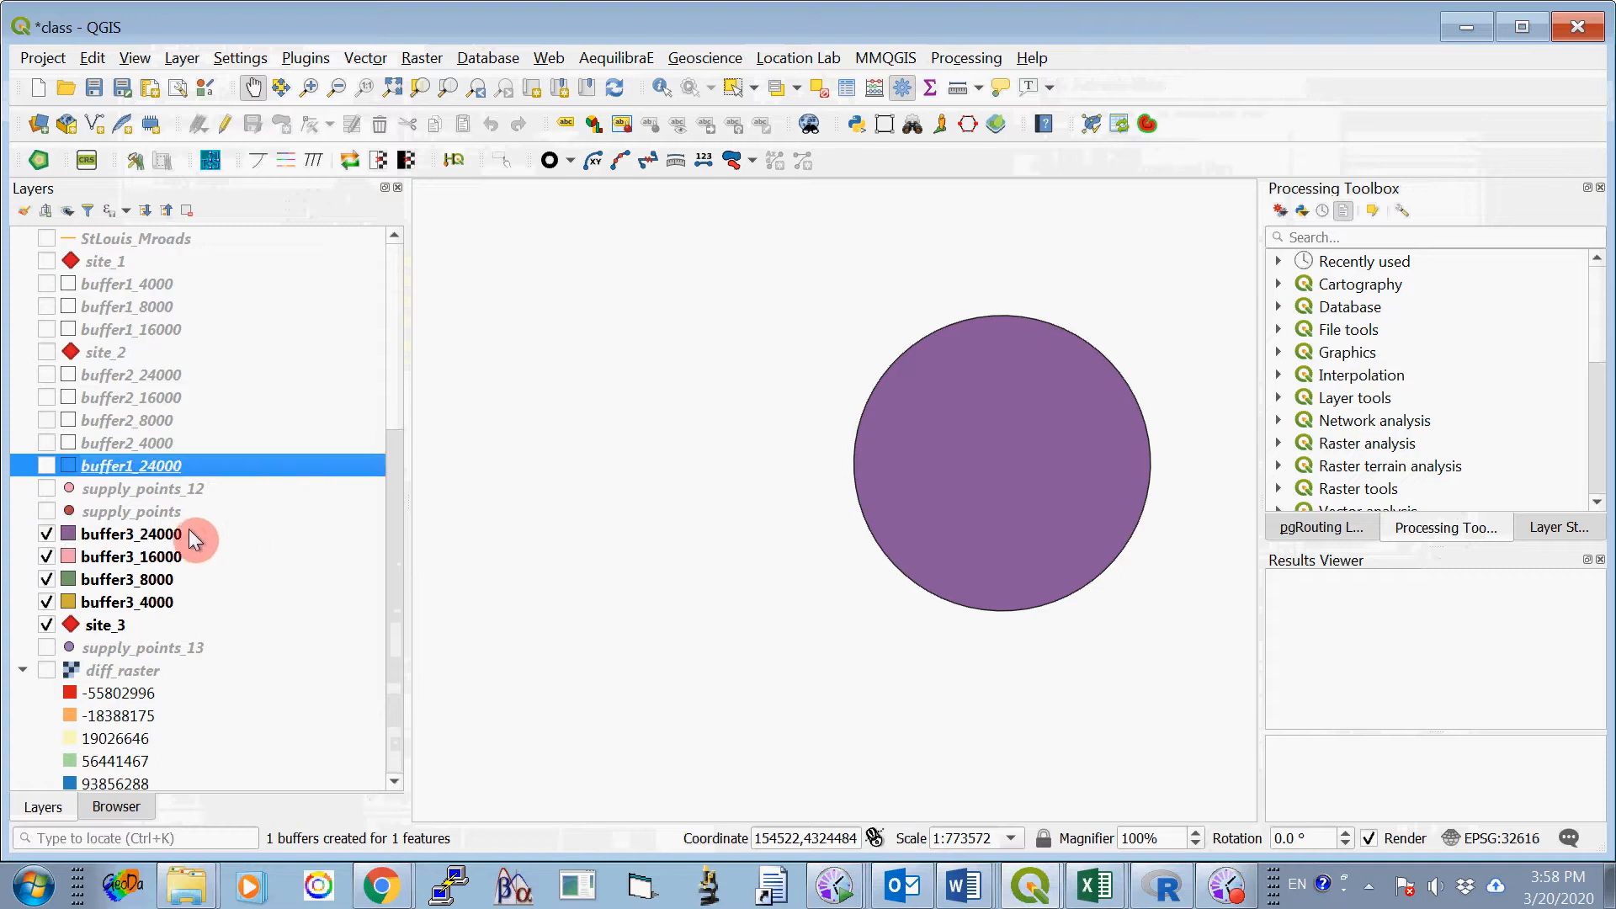
- Set the fill style of the buffer3_24000 layer's simple fill to No Brush
{"action": "right_click", "coordinate": [168, 539]}
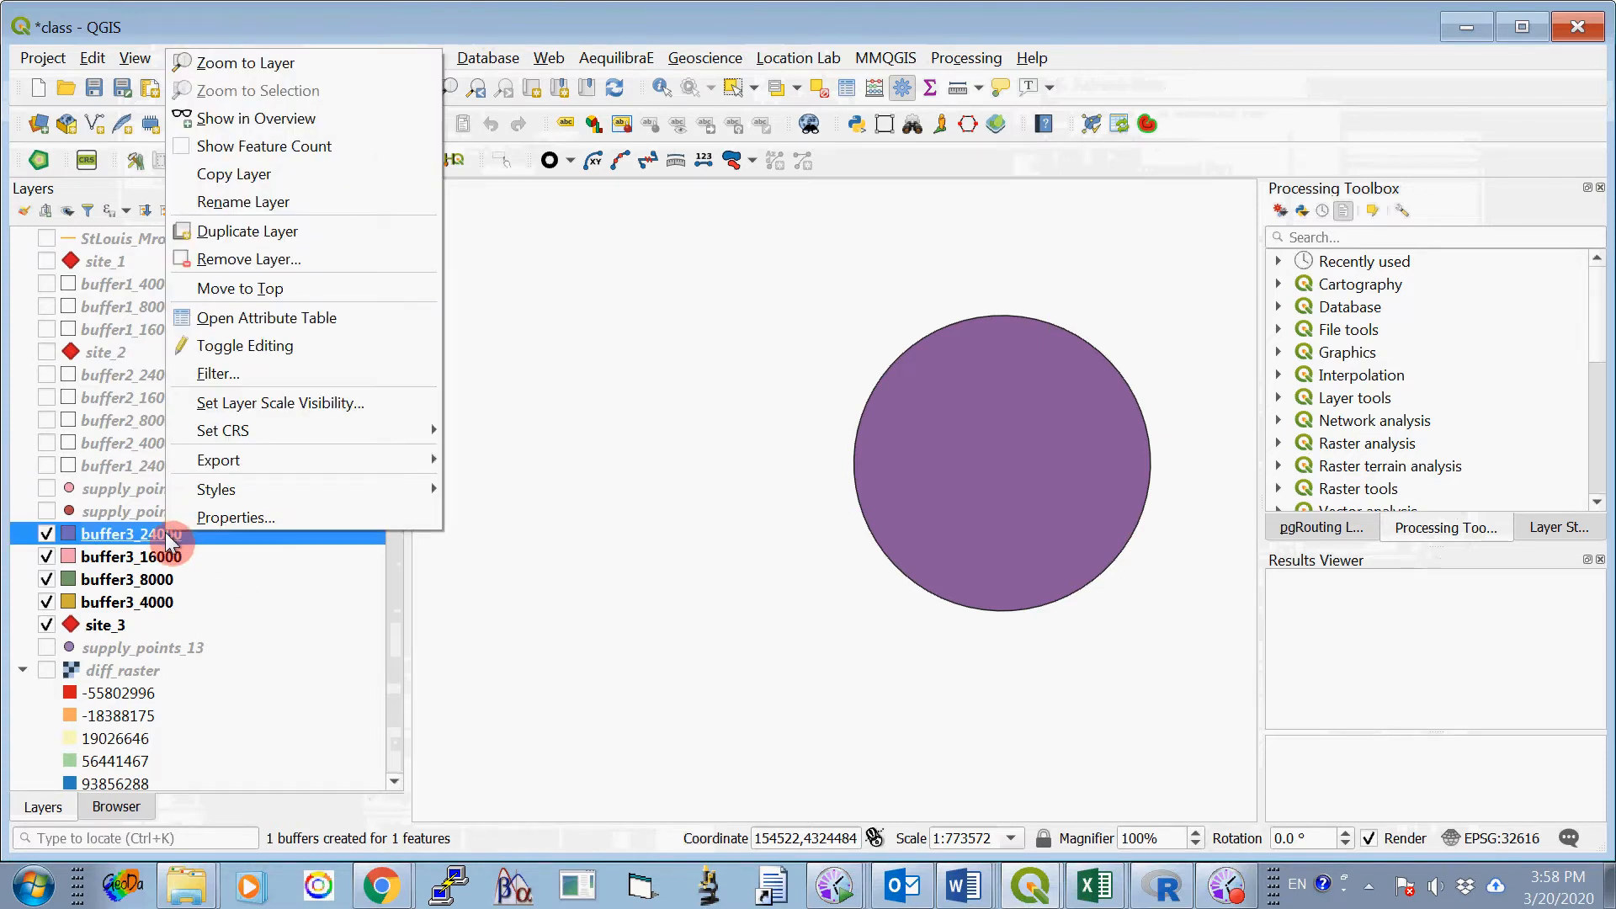
{"action": "left_click", "coordinate": [98, 529]}
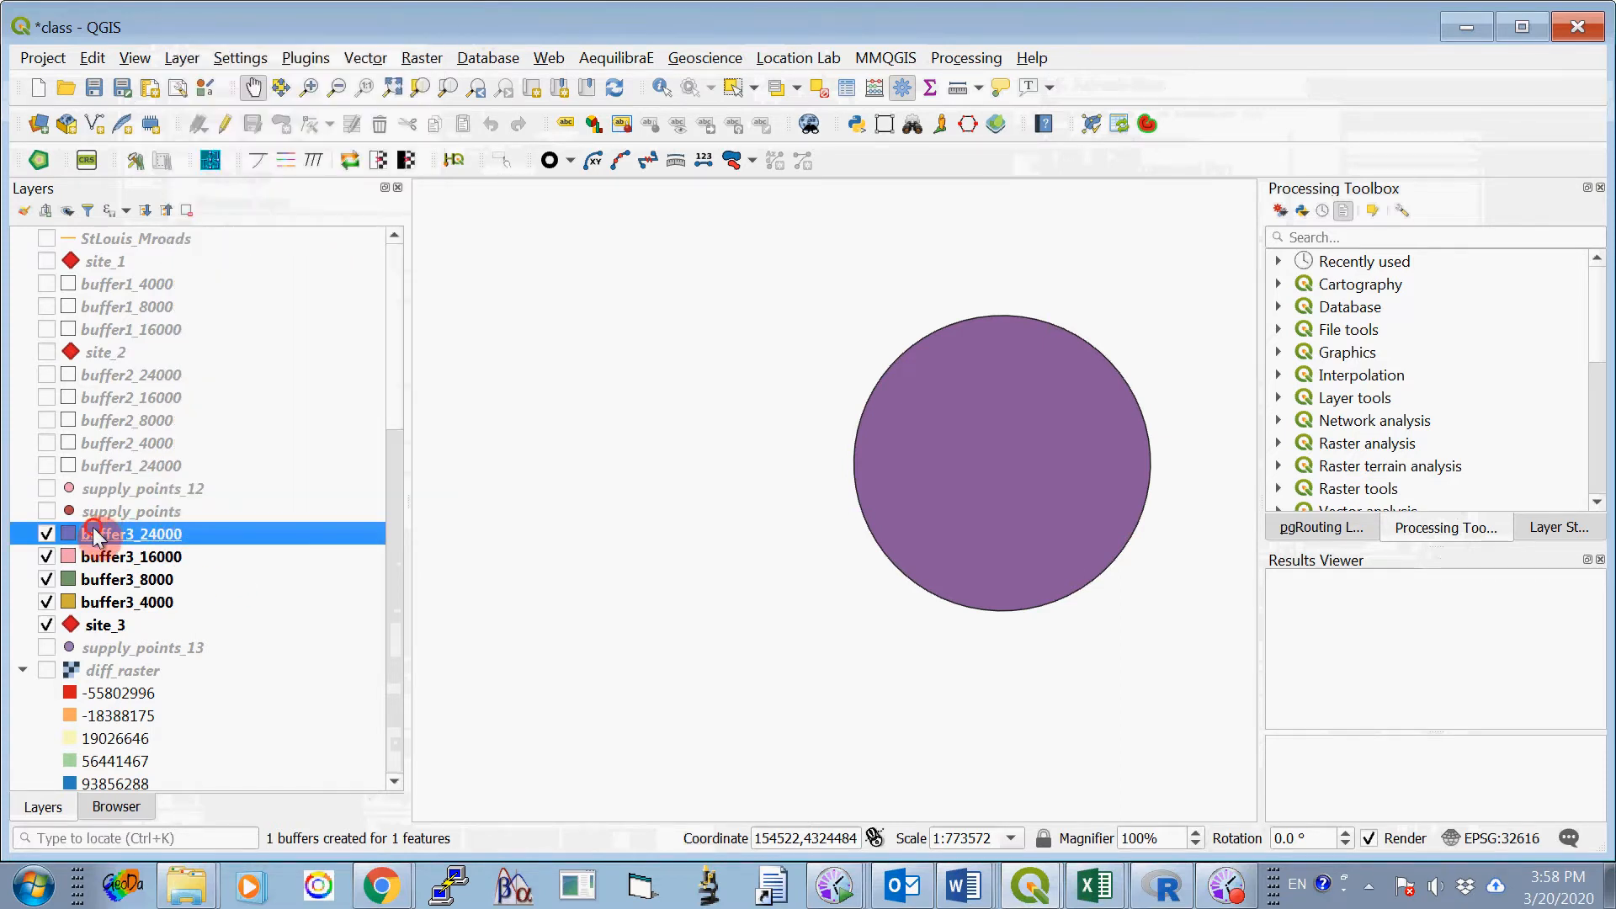
{"action": "right_click", "coordinate": [97, 538]}
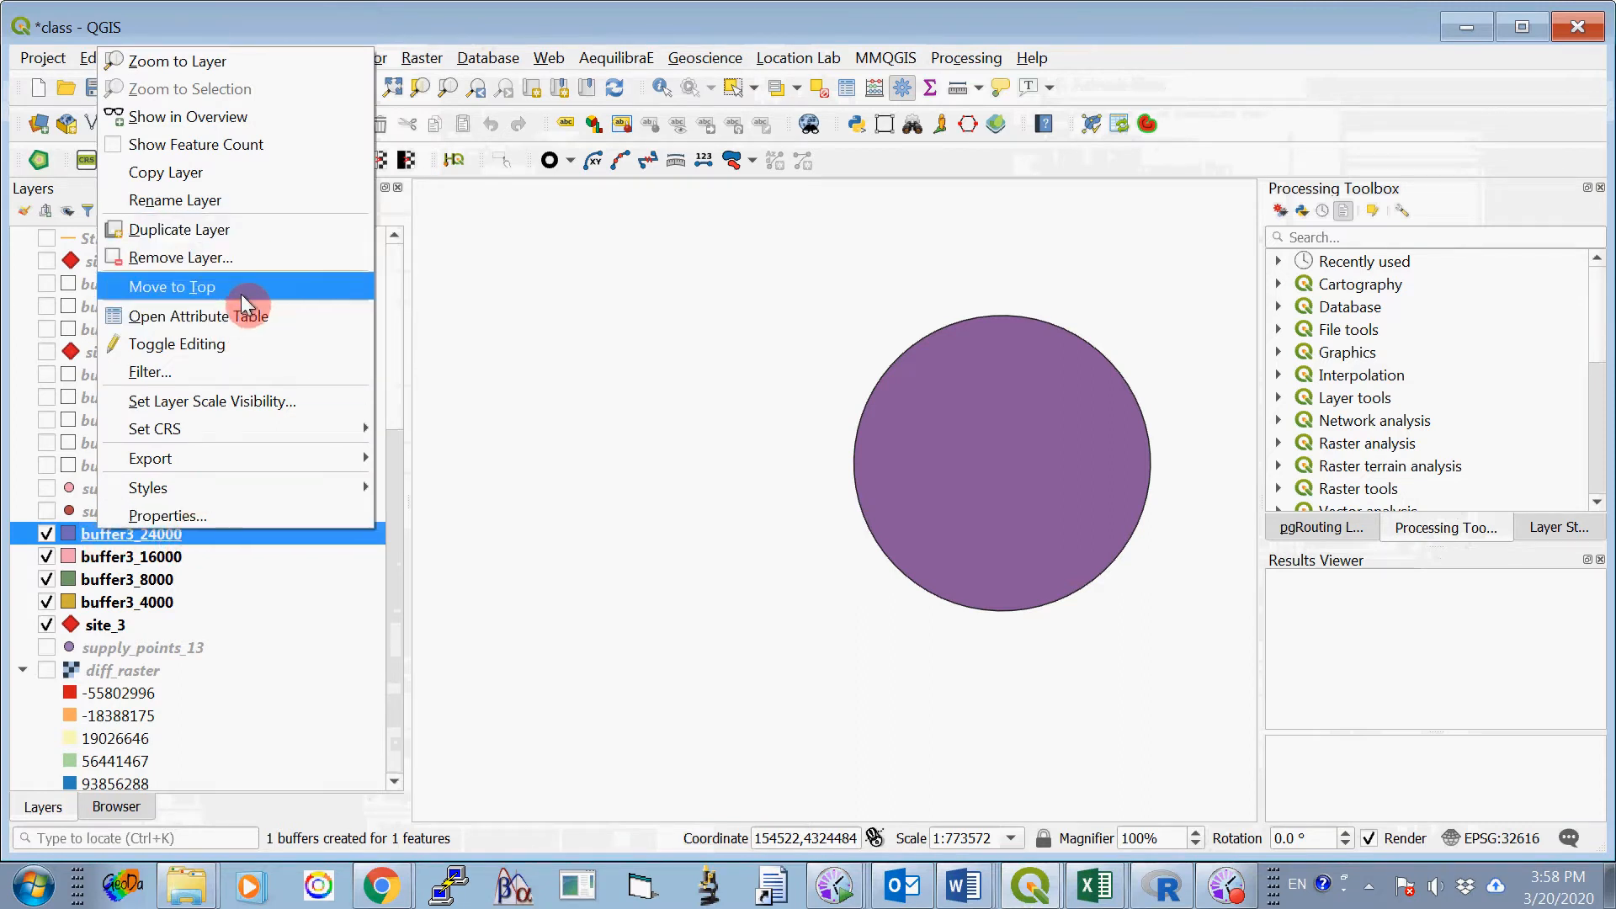
{"action": "left_click", "coordinate": [187, 514]}
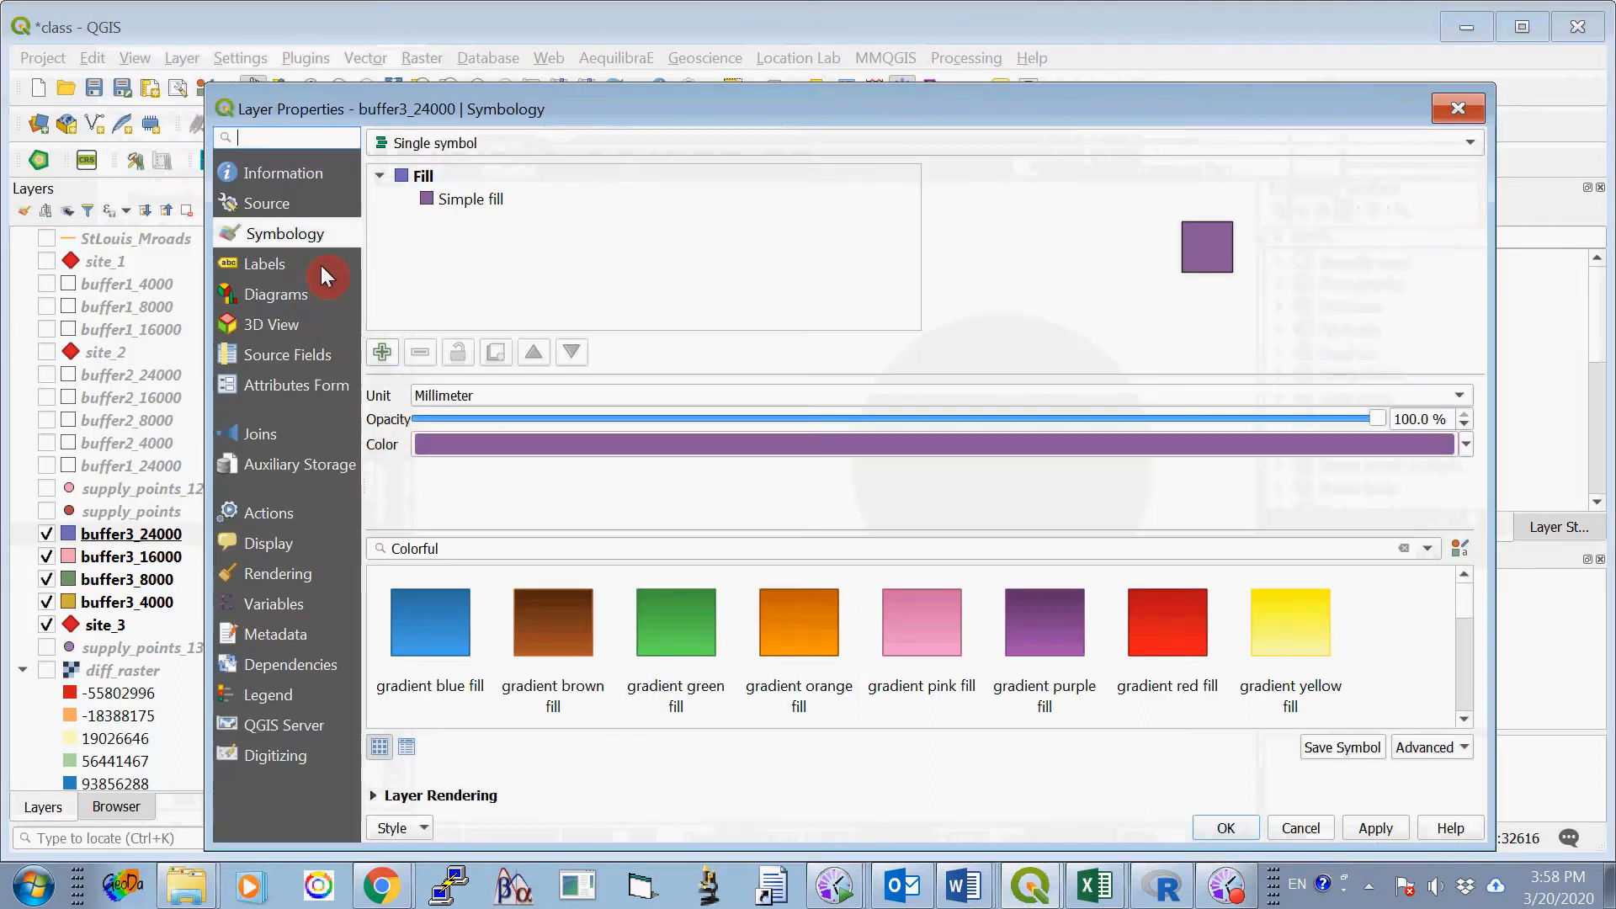
{"action": "left_click", "coordinate": [482, 200]}
{"action": "left_click", "coordinate": [539, 473]}
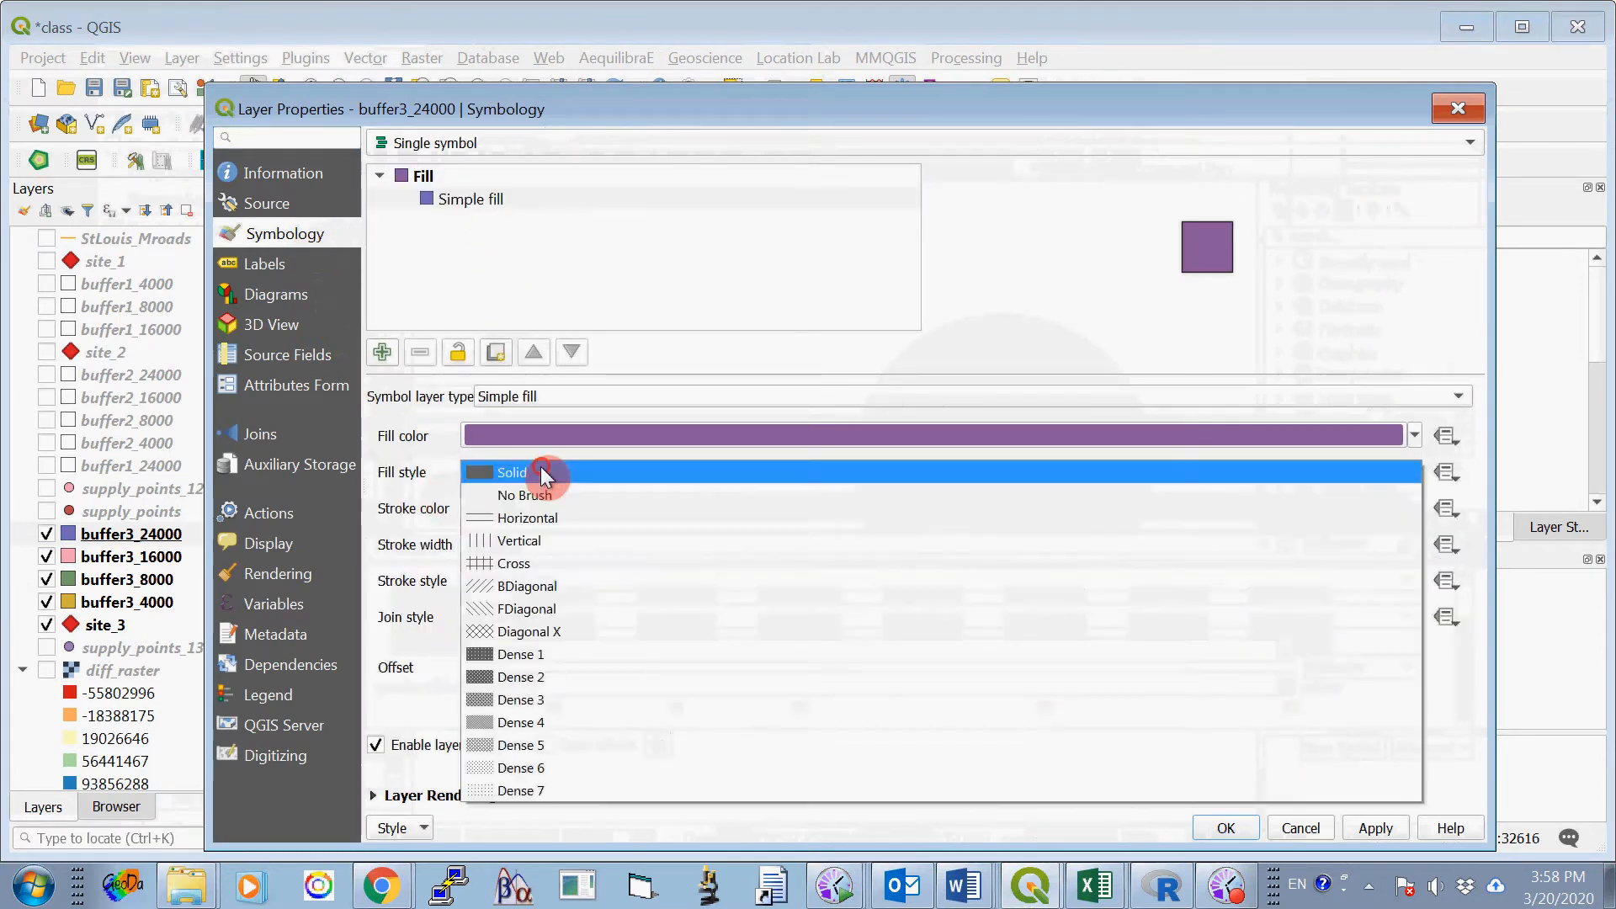
{"action": "left_click", "coordinate": [566, 494]}
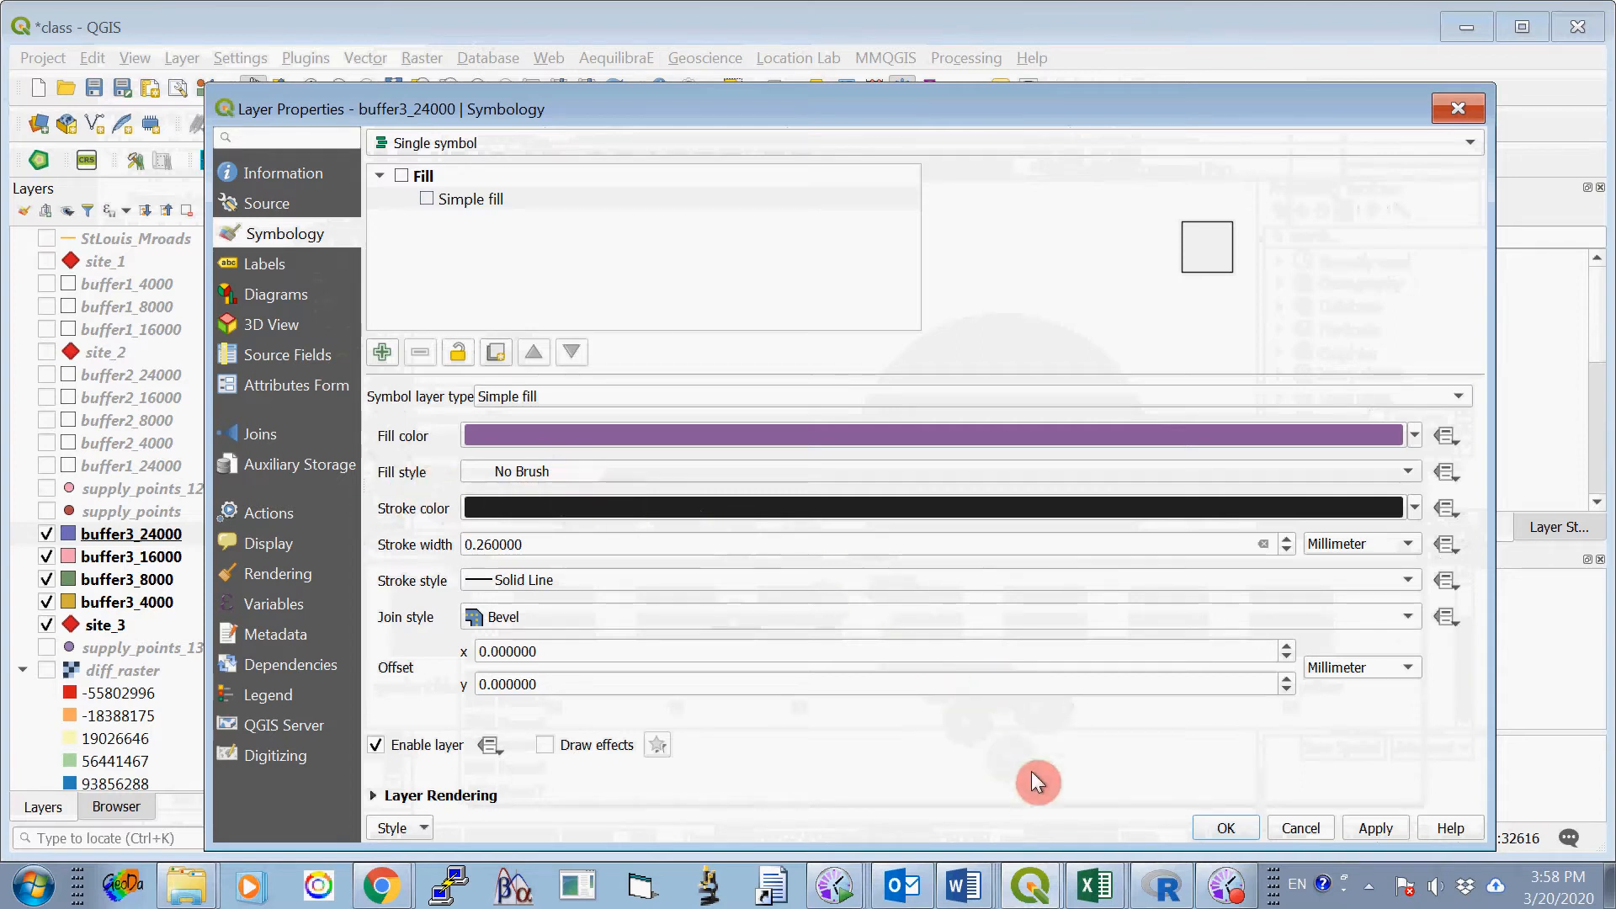
{"action": "left_click", "coordinate": [1226, 827]}
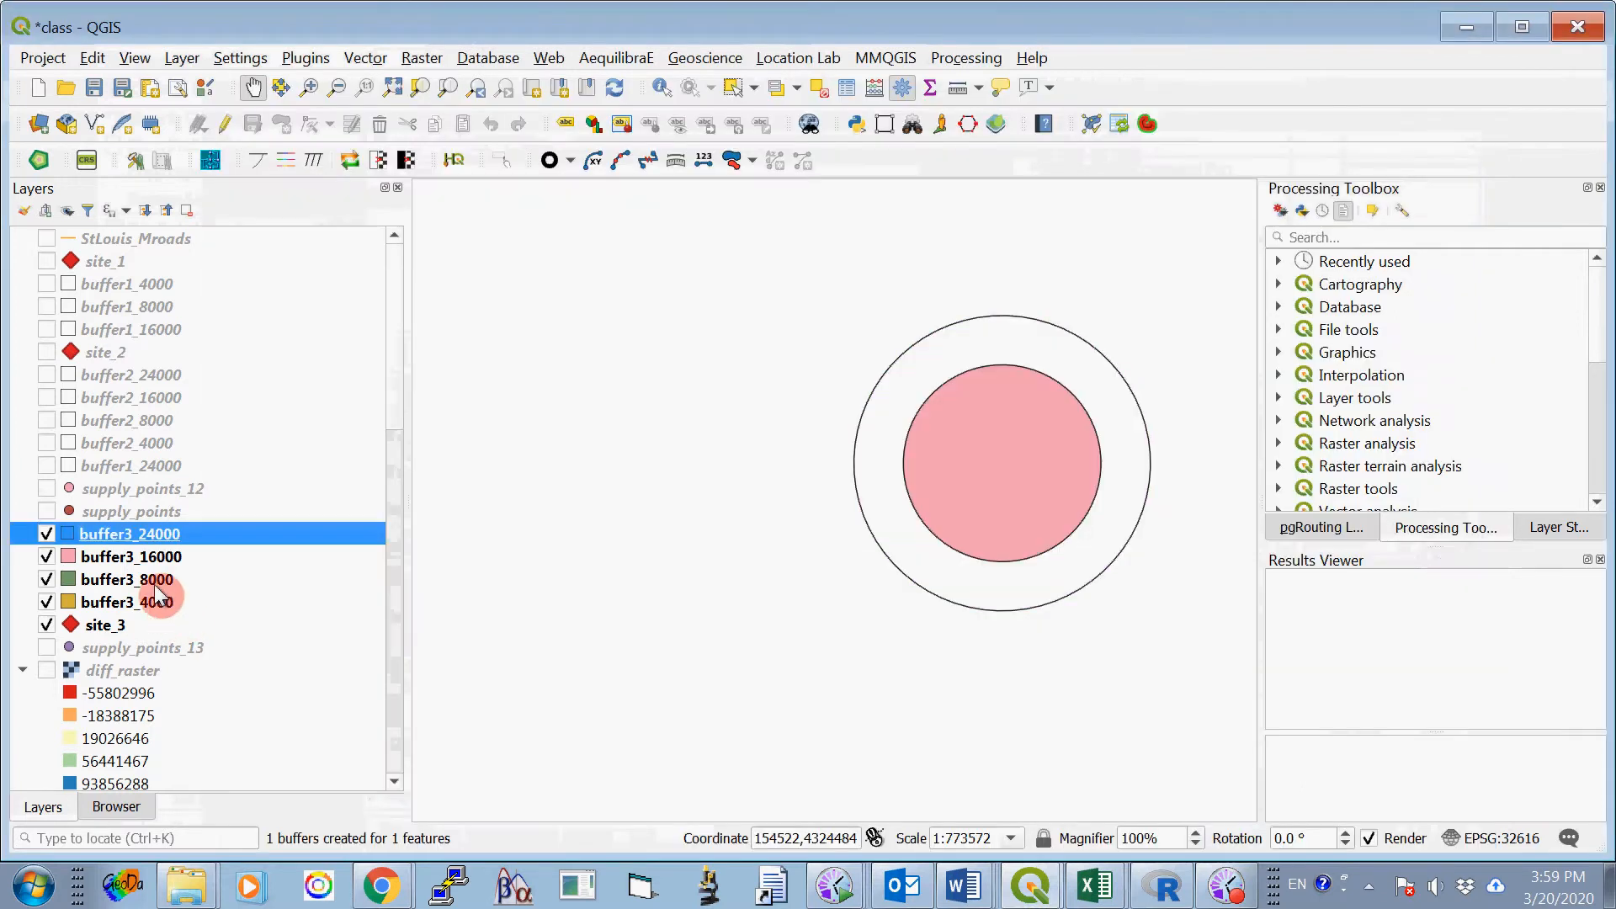
- Set the fill style of the buffer3_16000 layer's simple fill to No Brush
{"action": "right_click", "coordinate": [155, 557]}
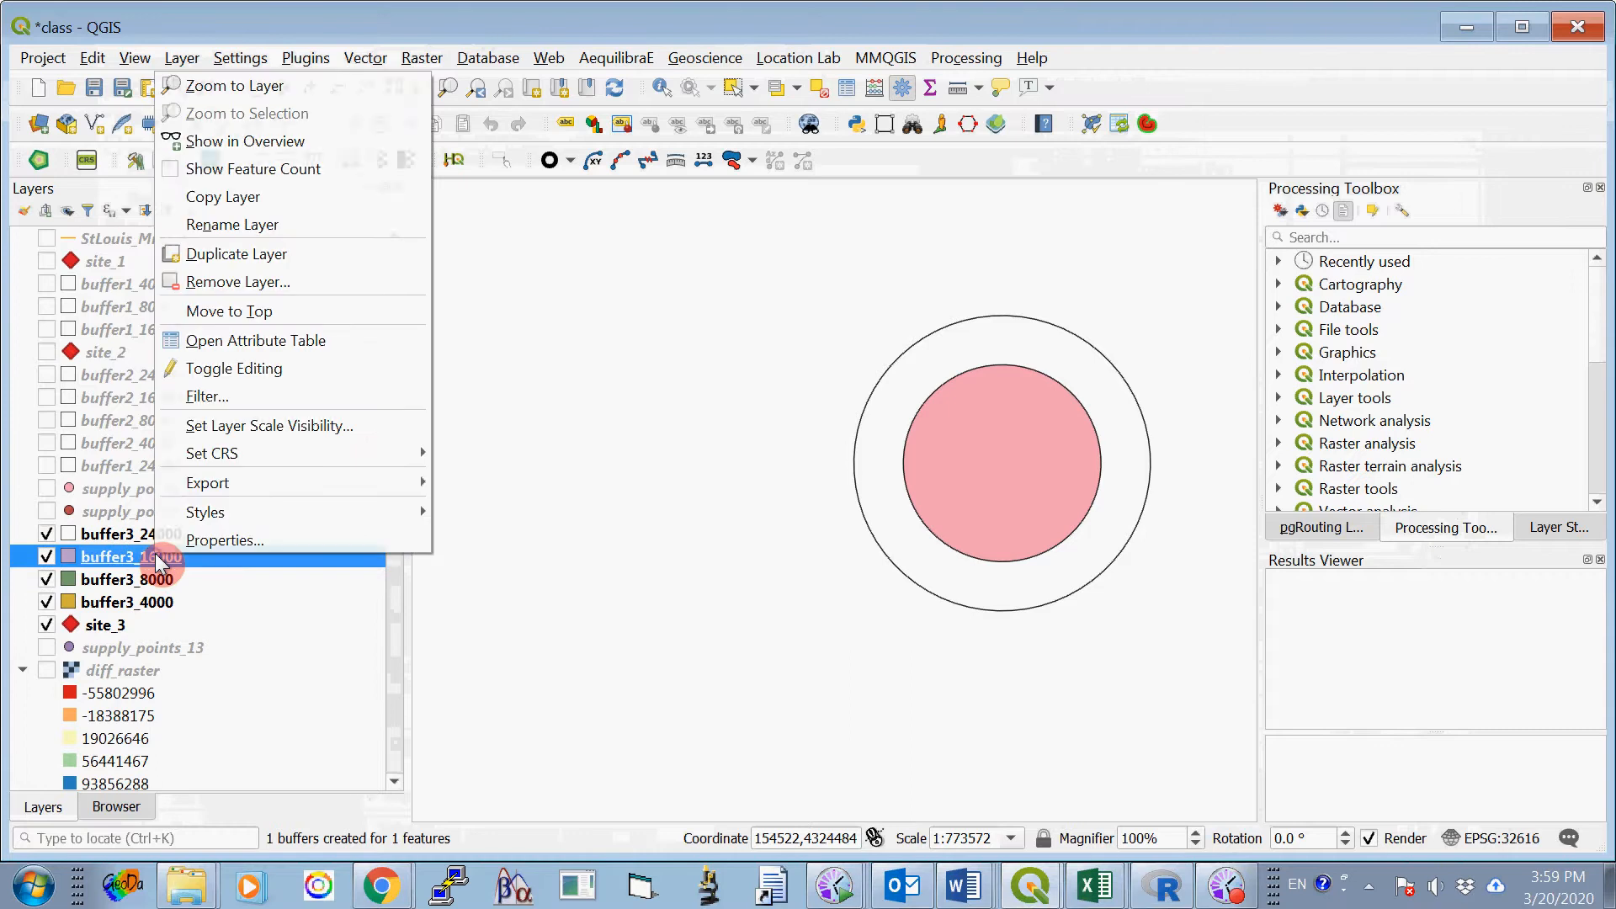
{"action": "left_click", "coordinate": [225, 548]}
{"action": "left_click", "coordinate": [298, 240]}
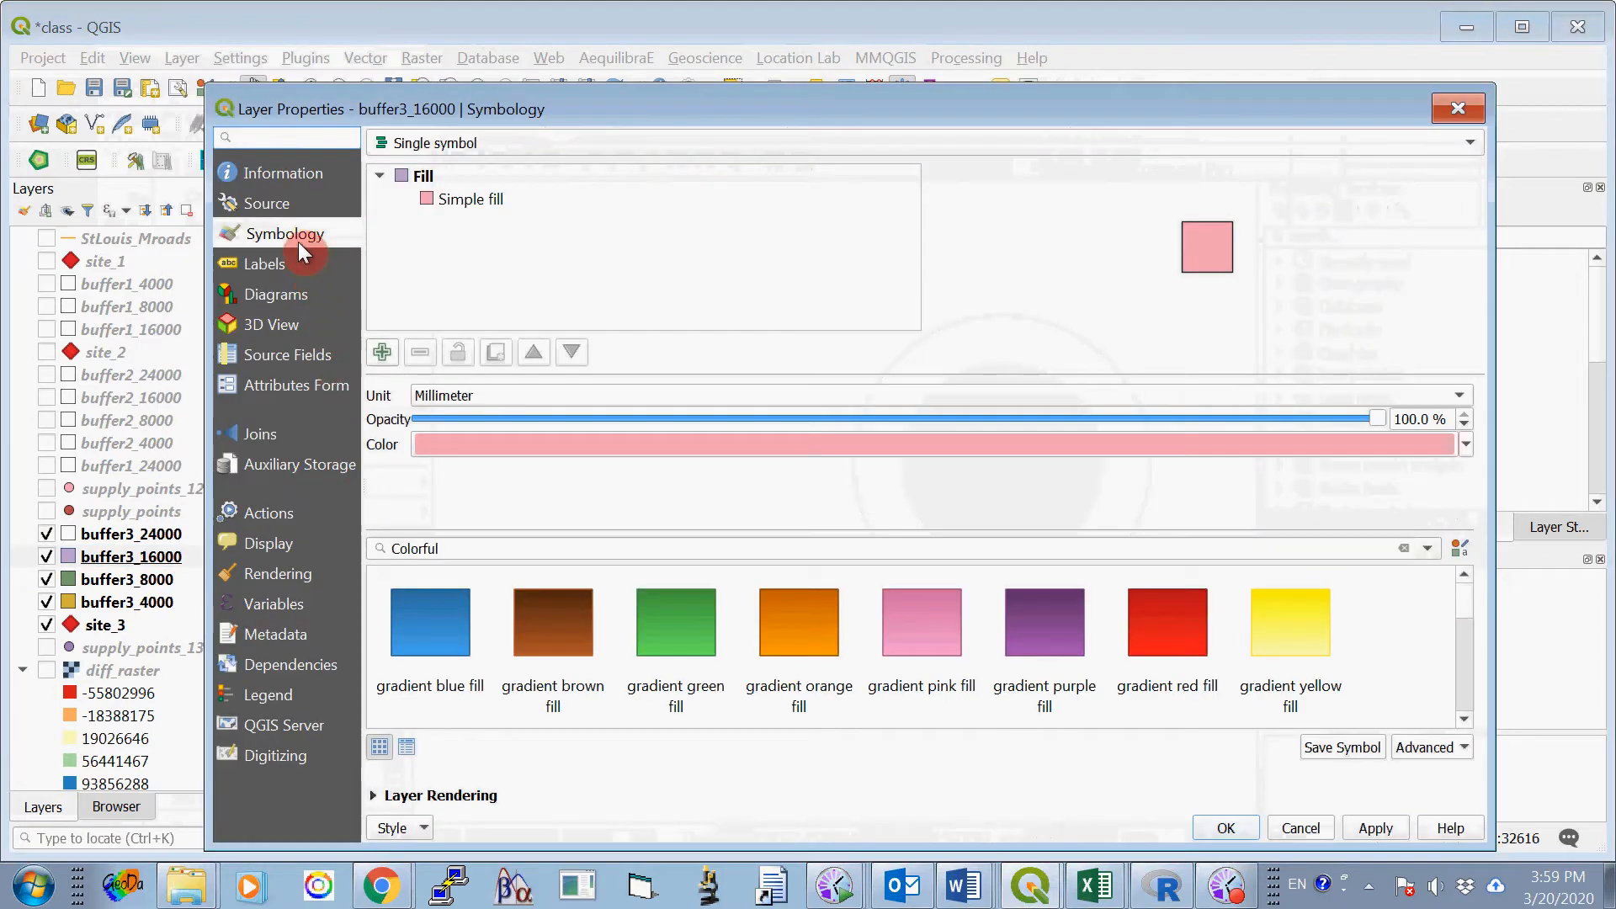
{"action": "left_click", "coordinate": [490, 198]}
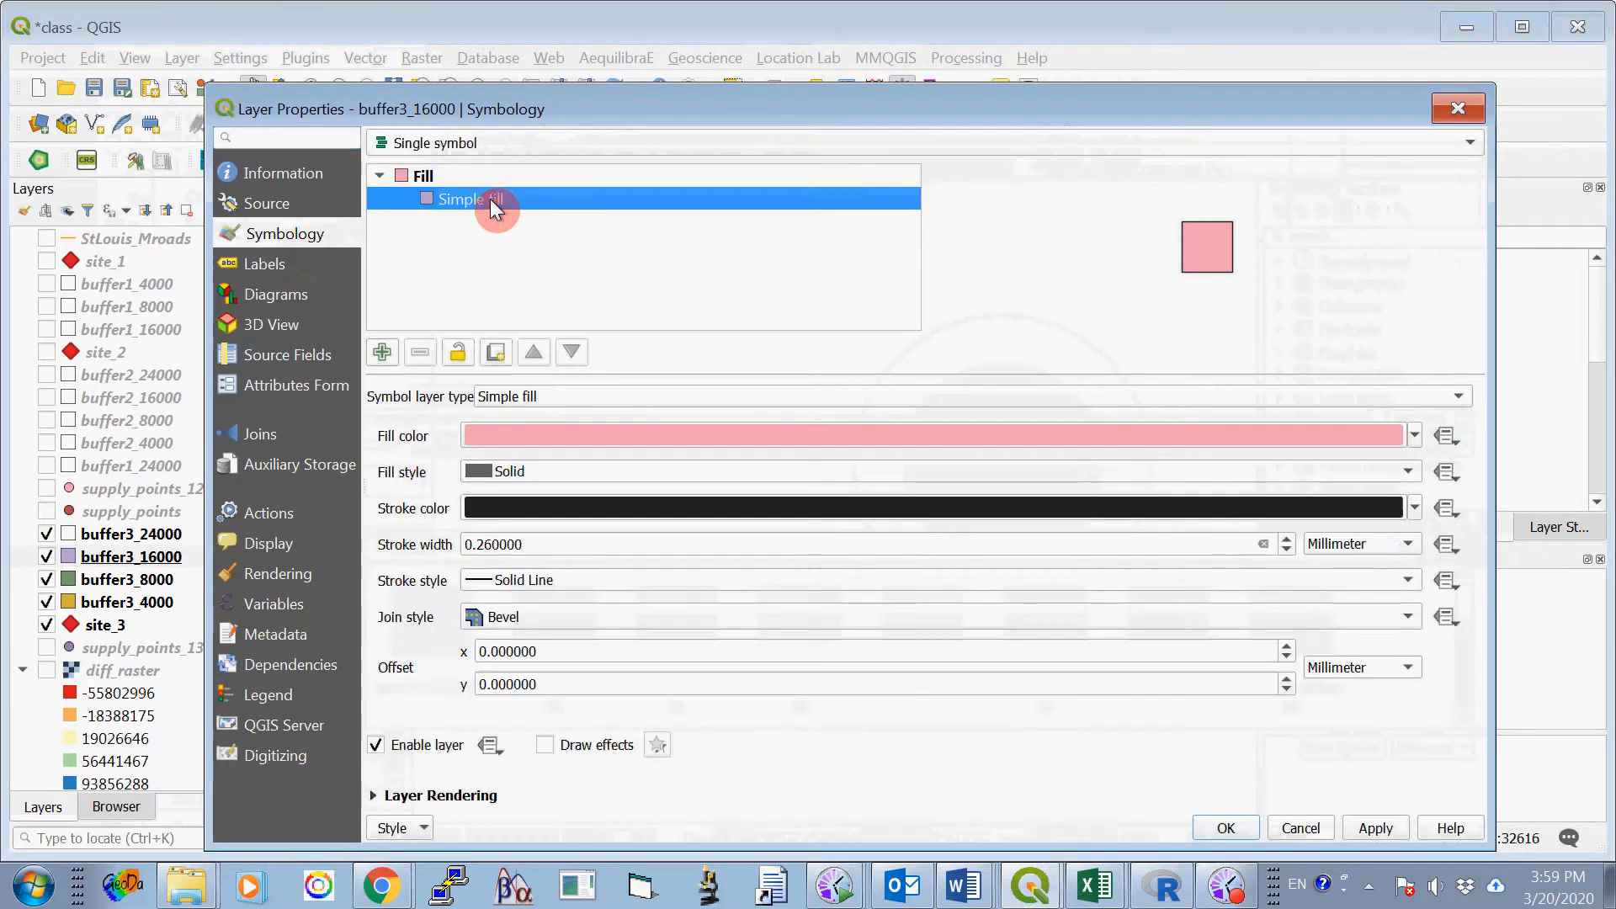
{"action": "left_click", "coordinate": [532, 468]}
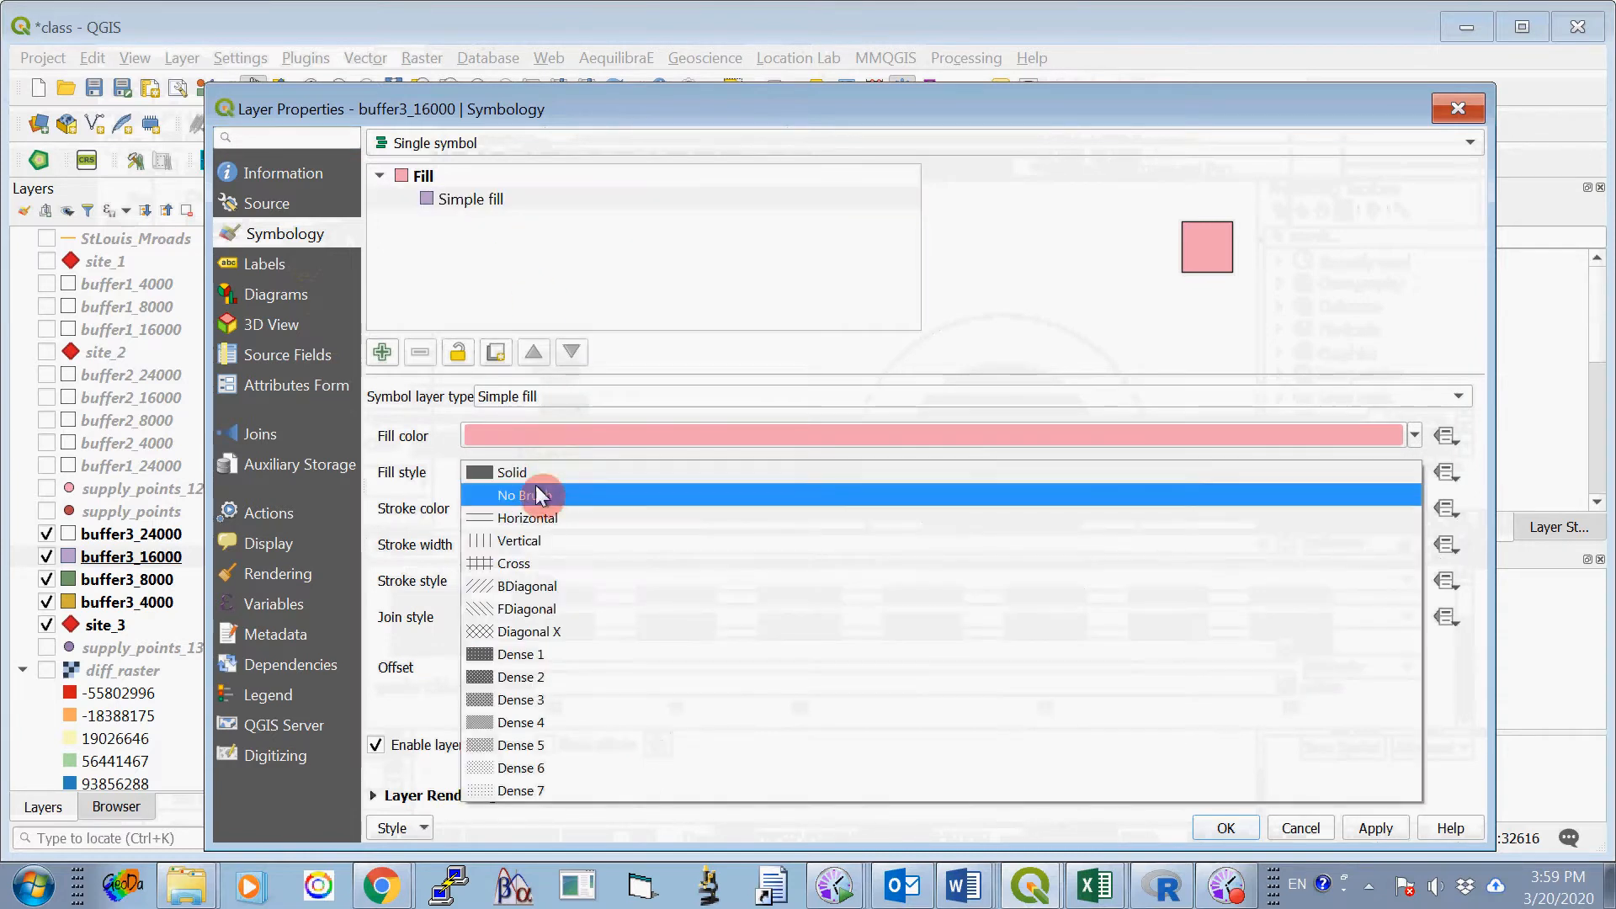
{"action": "left_click", "coordinate": [536, 485]}
{"action": "left_click", "coordinate": [1227, 827]}
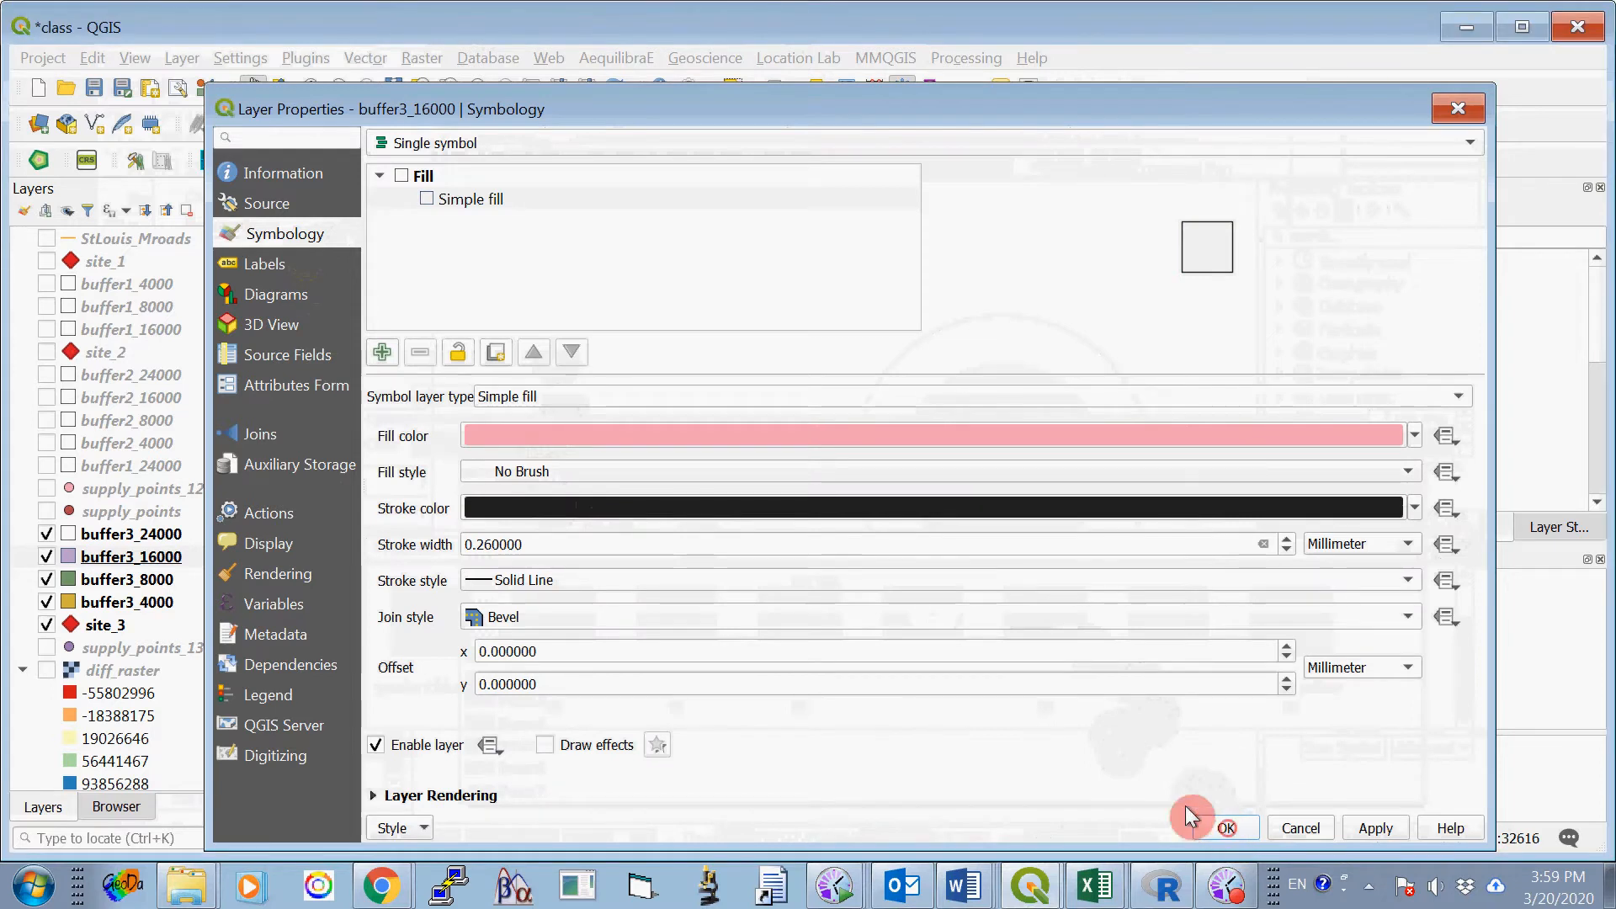
- Set the fill style of the buffer3_8000 layer's simple fill to No Brush
{"action": "right_click", "coordinate": [168, 581]}
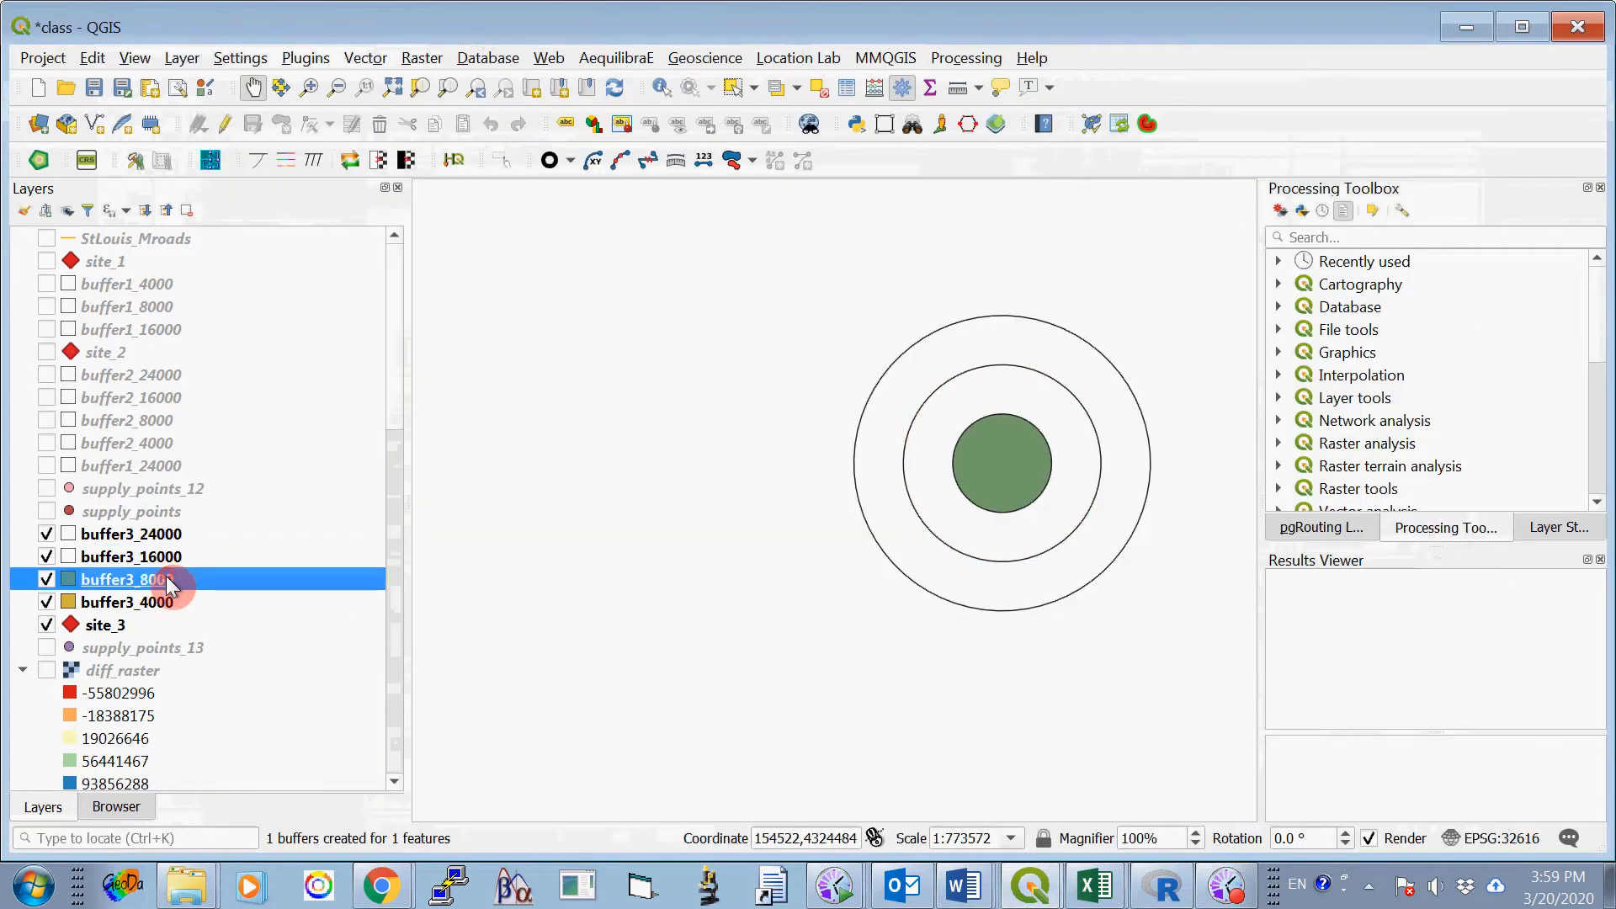
{"action": "left_click", "coordinate": [232, 565]}
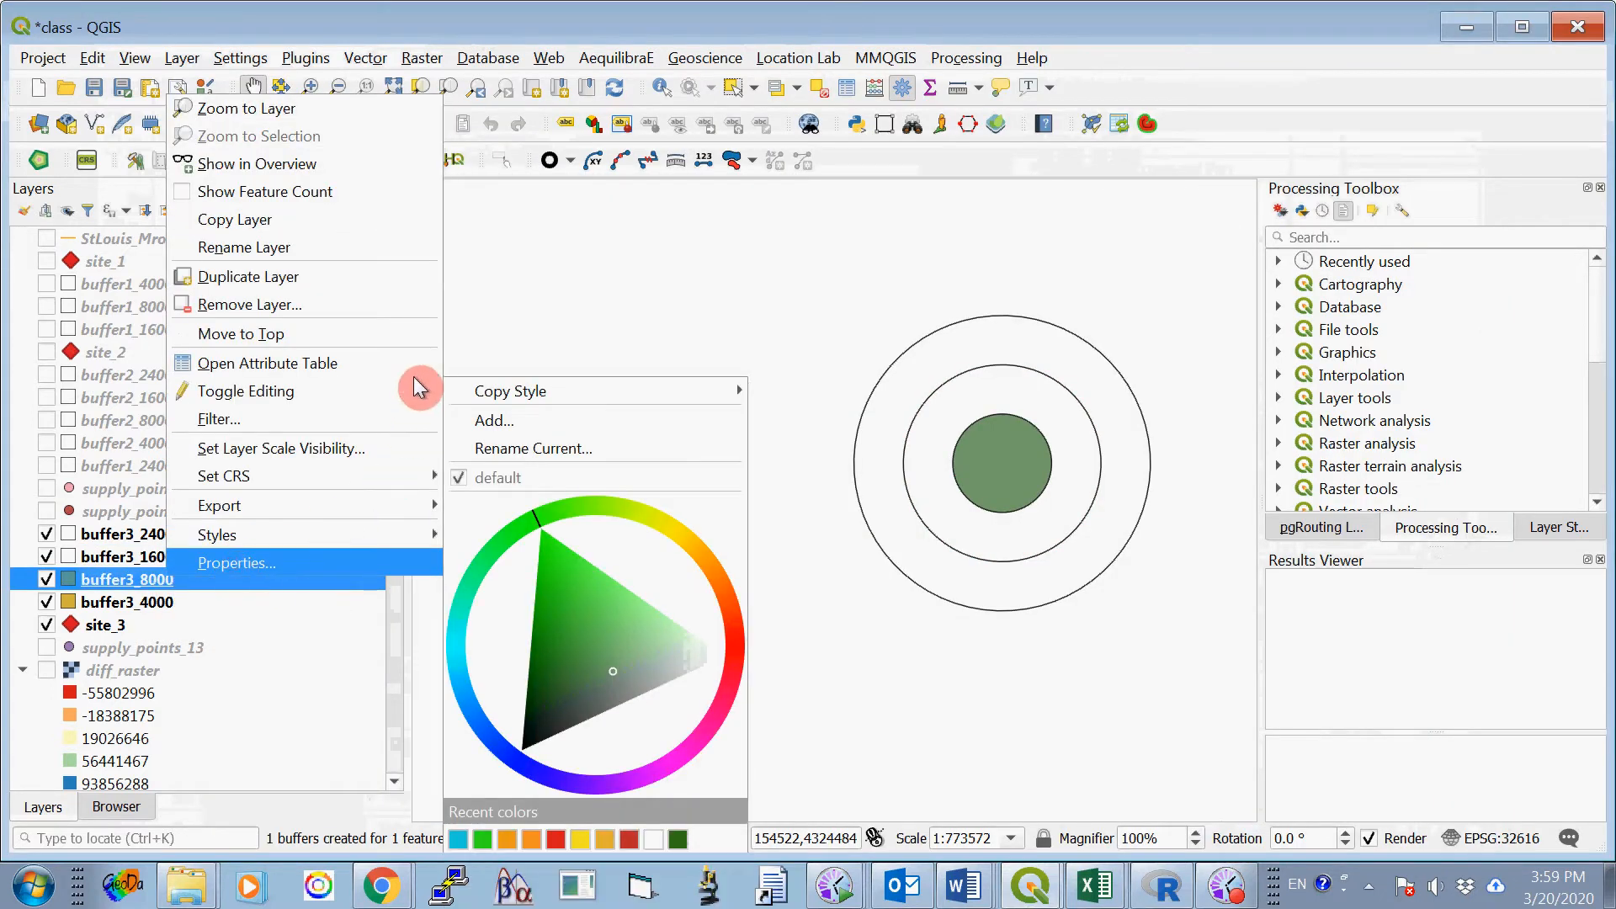
{"action": "left_click", "coordinate": [442, 204]}
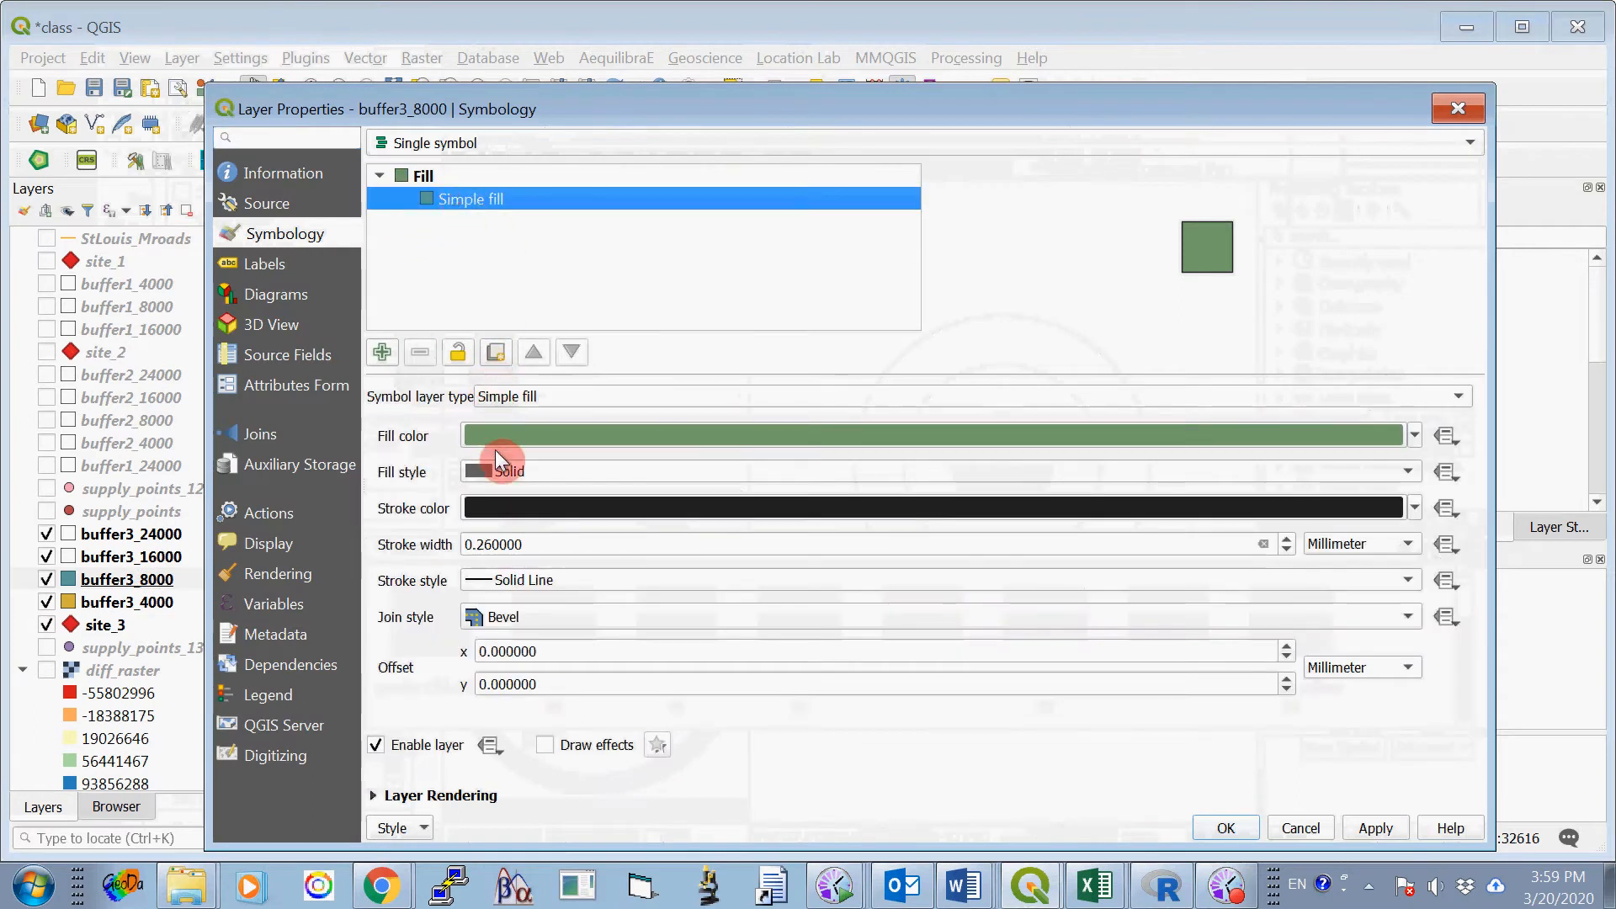
{"action": "left_click", "coordinate": [528, 473]}
{"action": "left_click", "coordinate": [527, 495]}
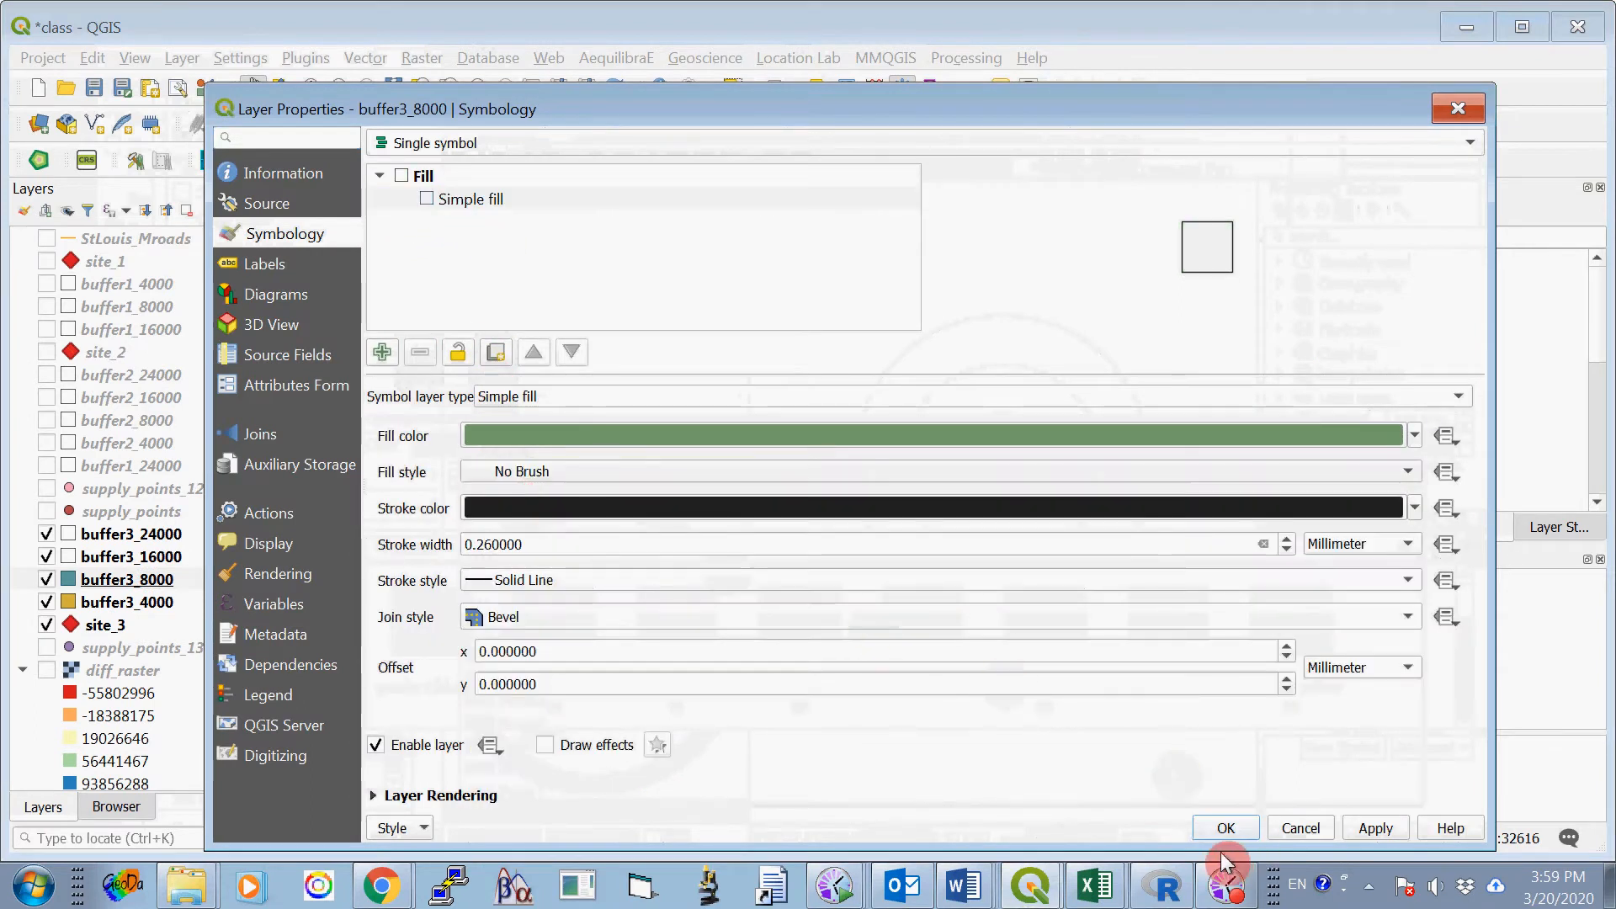
{"action": "left_click", "coordinate": [1225, 829]}
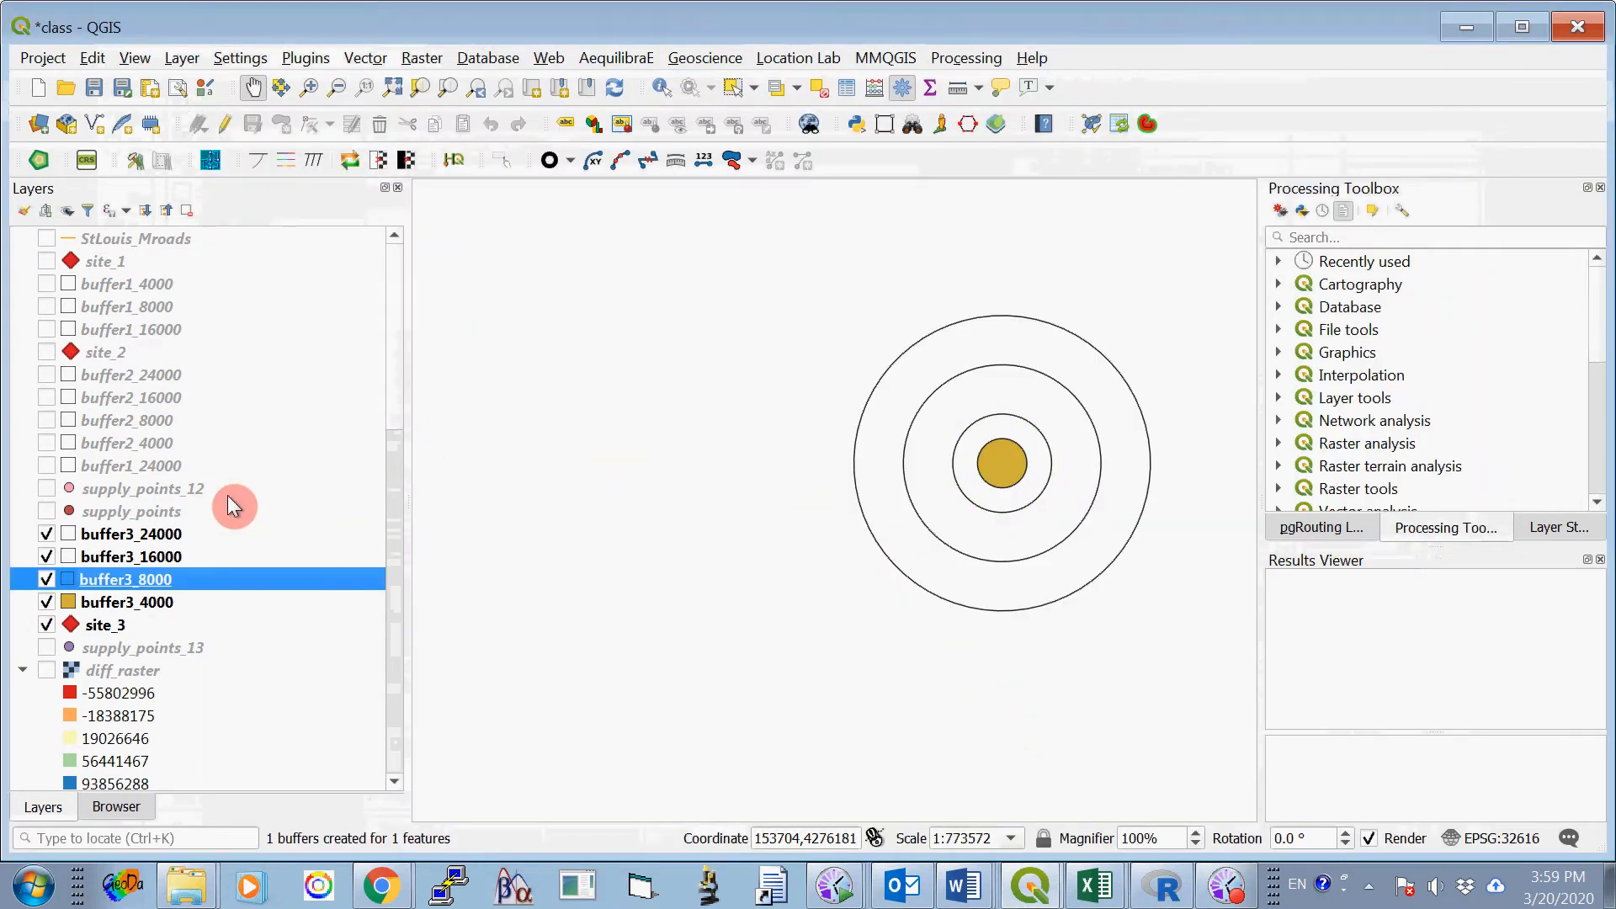
- Set the fill style of the buffer3_4000 layer's simple fill to No Brush
{"action": "right_click", "coordinate": [160, 606]}
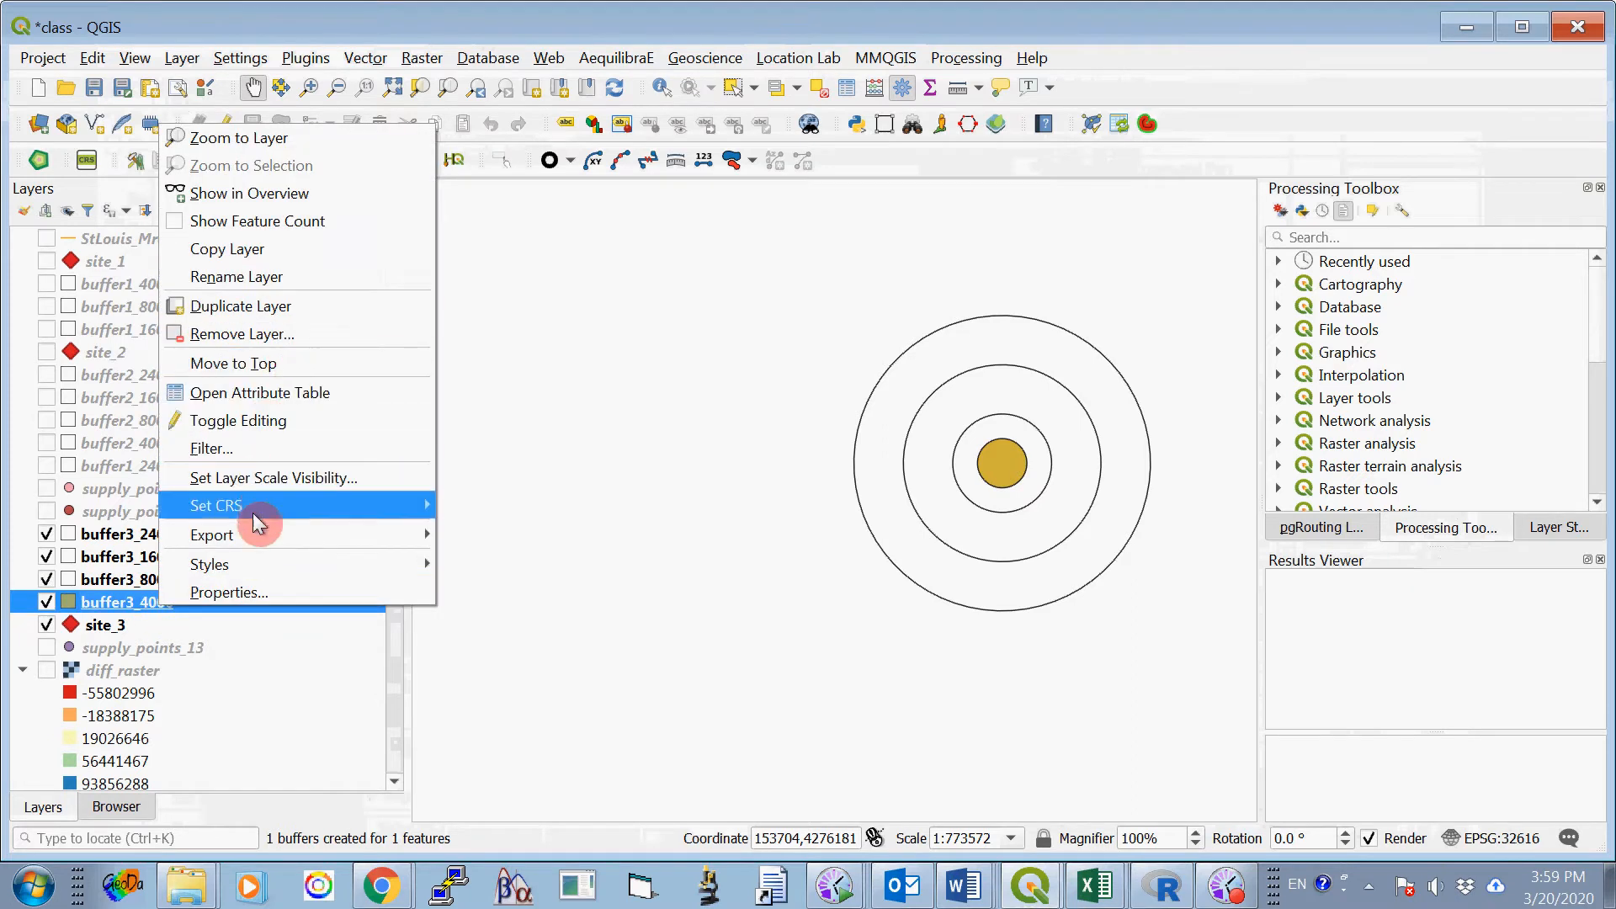
{"action": "left_click", "coordinate": [265, 591]}
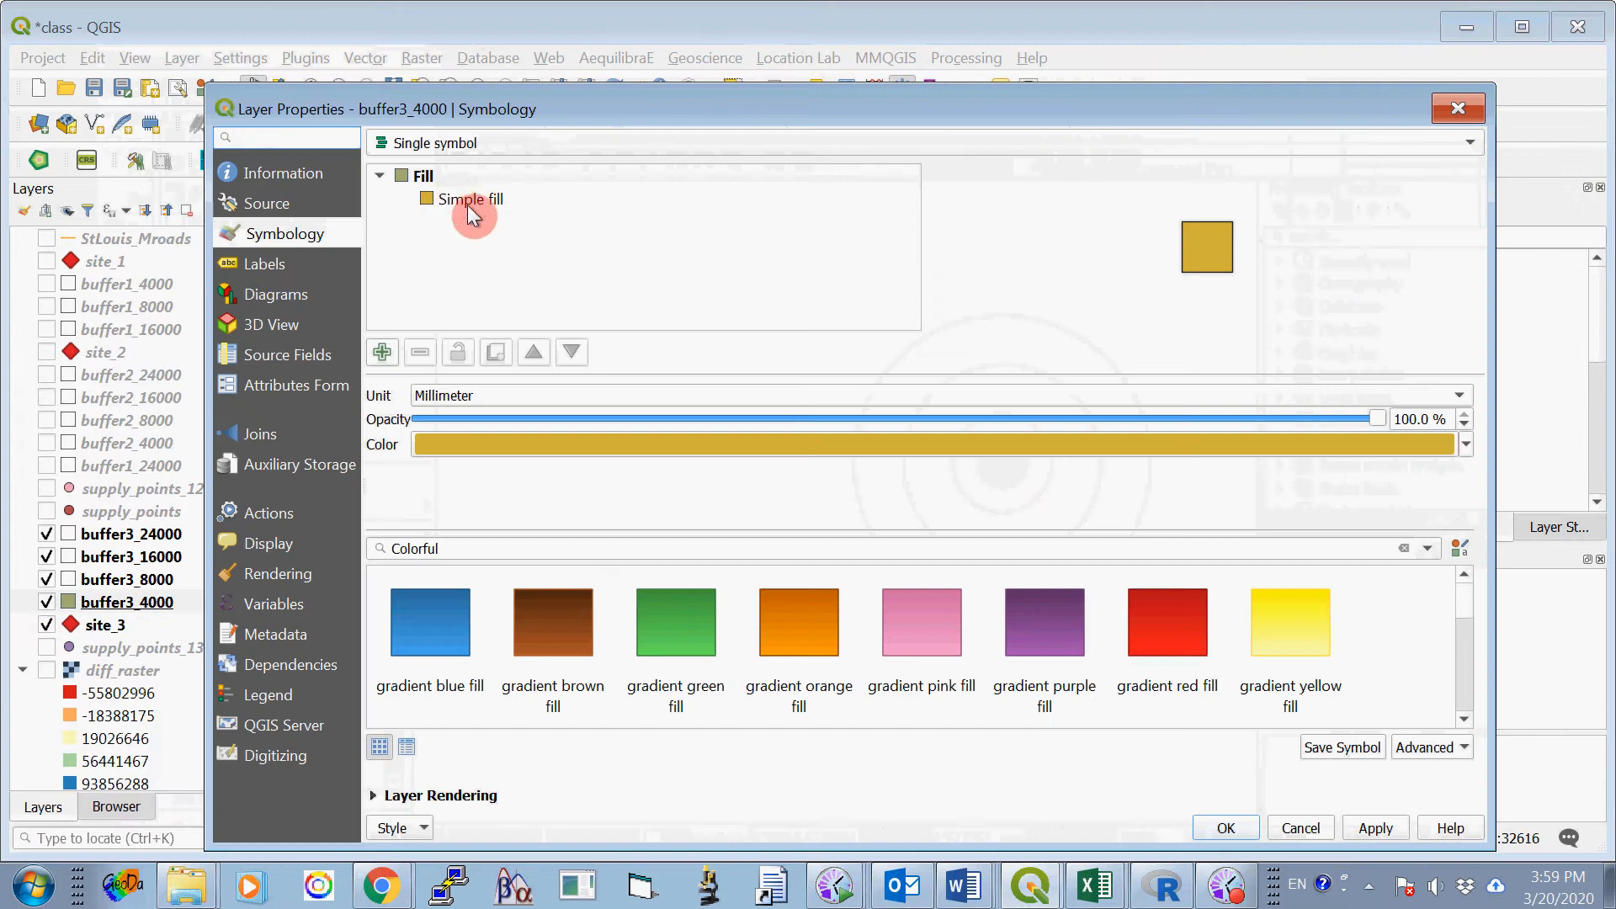
{"action": "left_click", "coordinate": [466, 200]}
{"action": "left_click", "coordinate": [525, 468]}
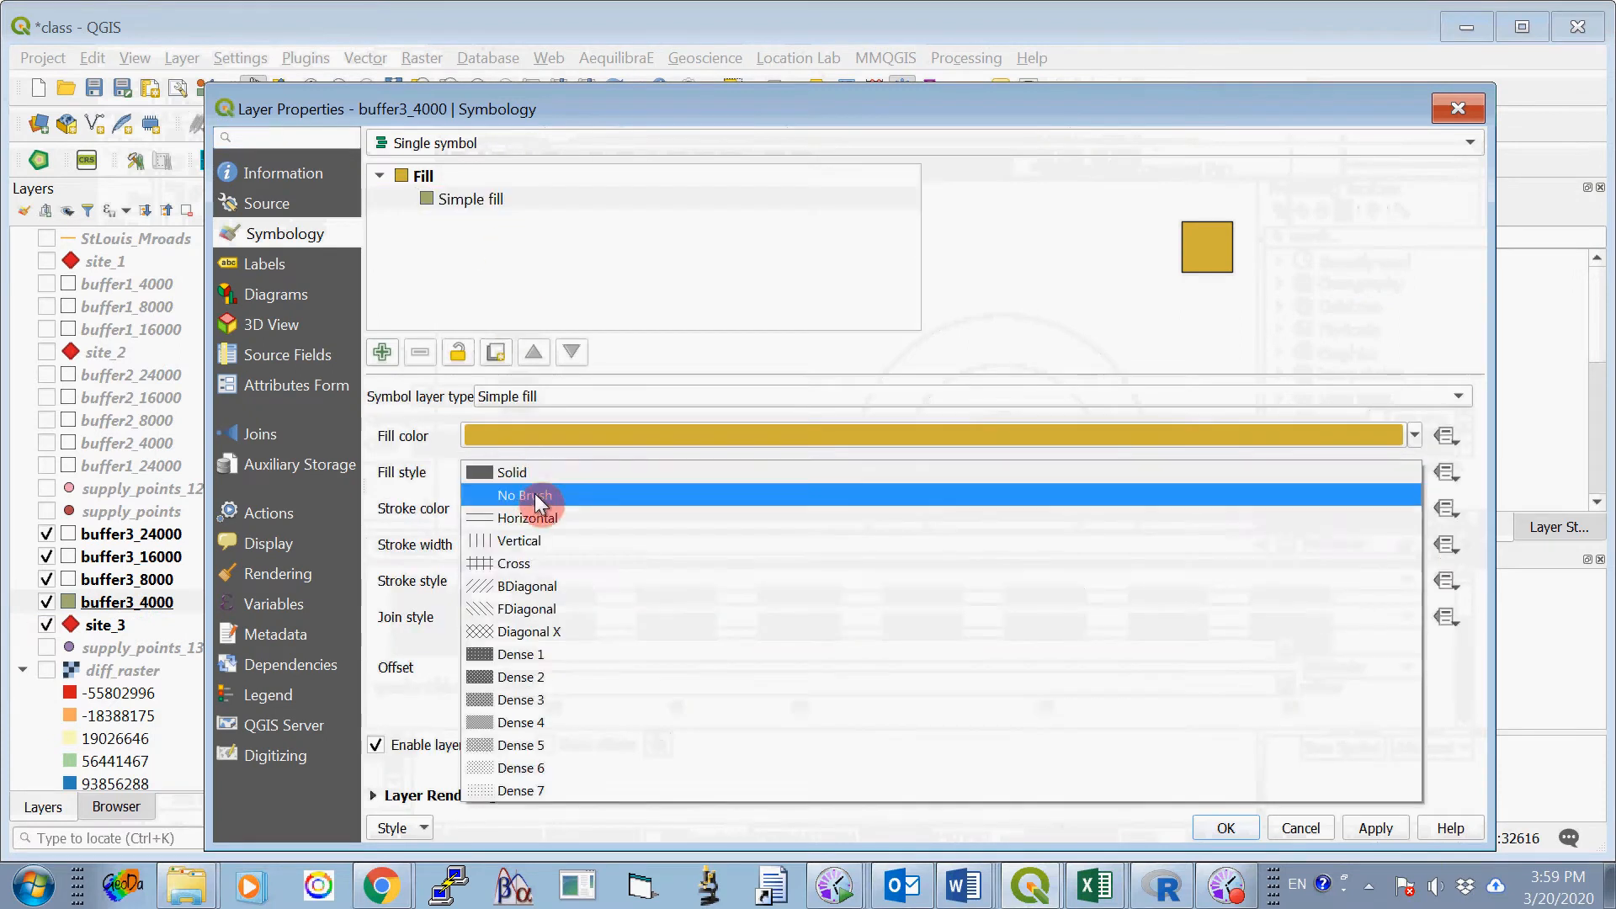
{"action": "left_click", "coordinate": [534, 493]}
{"action": "left_click", "coordinate": [1213, 826]}
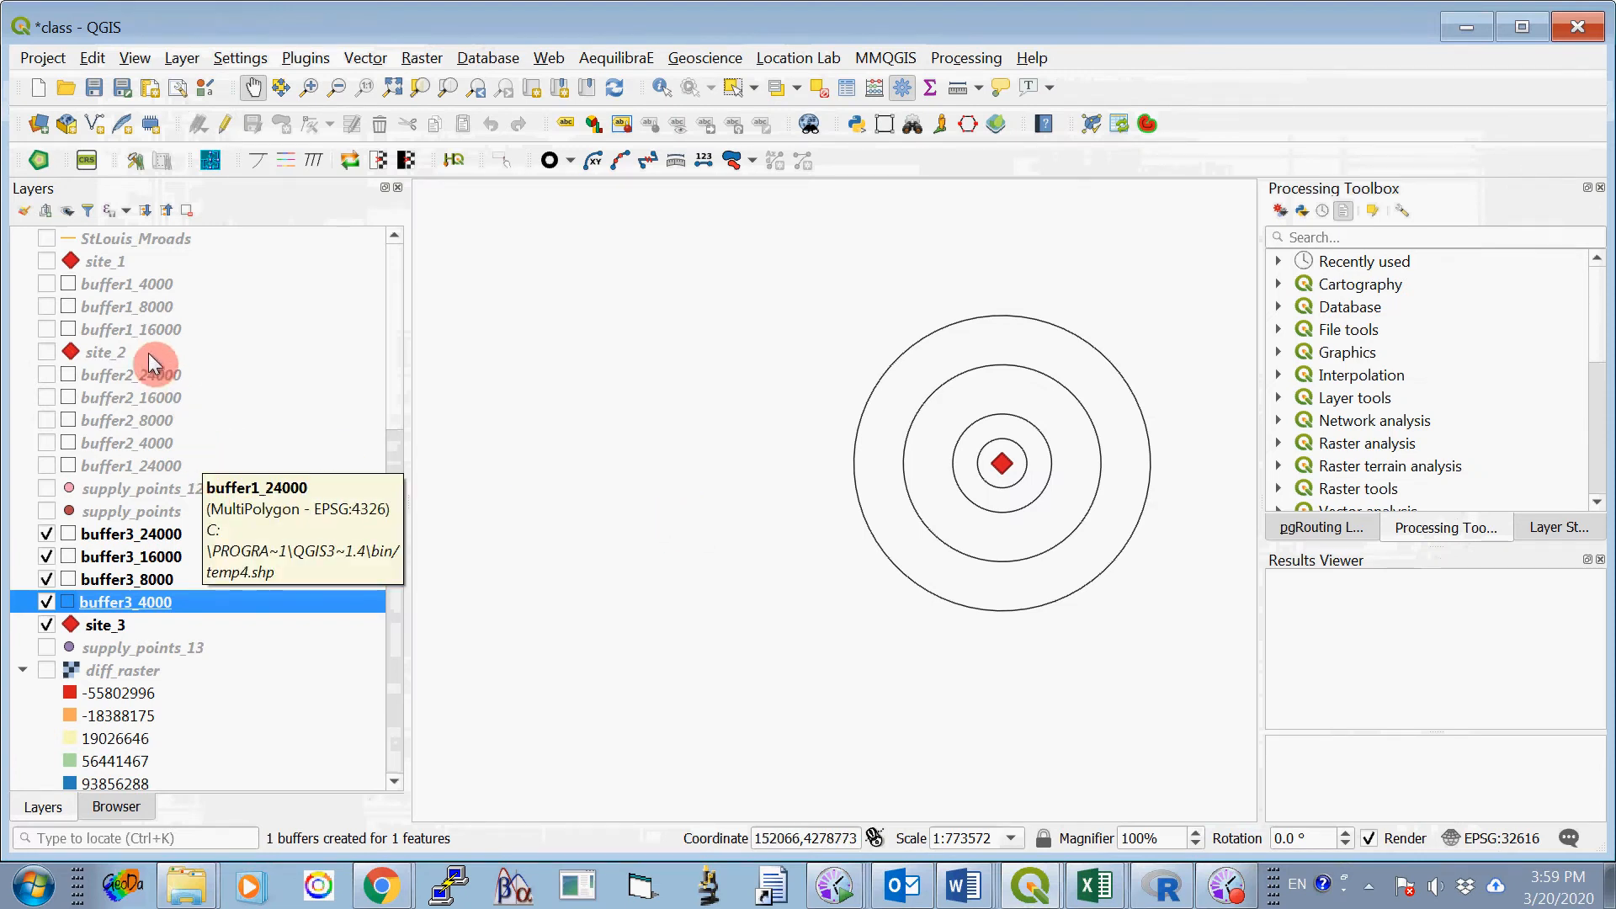
- Turn on the site_1, buffer1_4000, buffer1_8000 and buffer1_16000 layers
{"action": "left_click", "coordinate": [48, 262]}
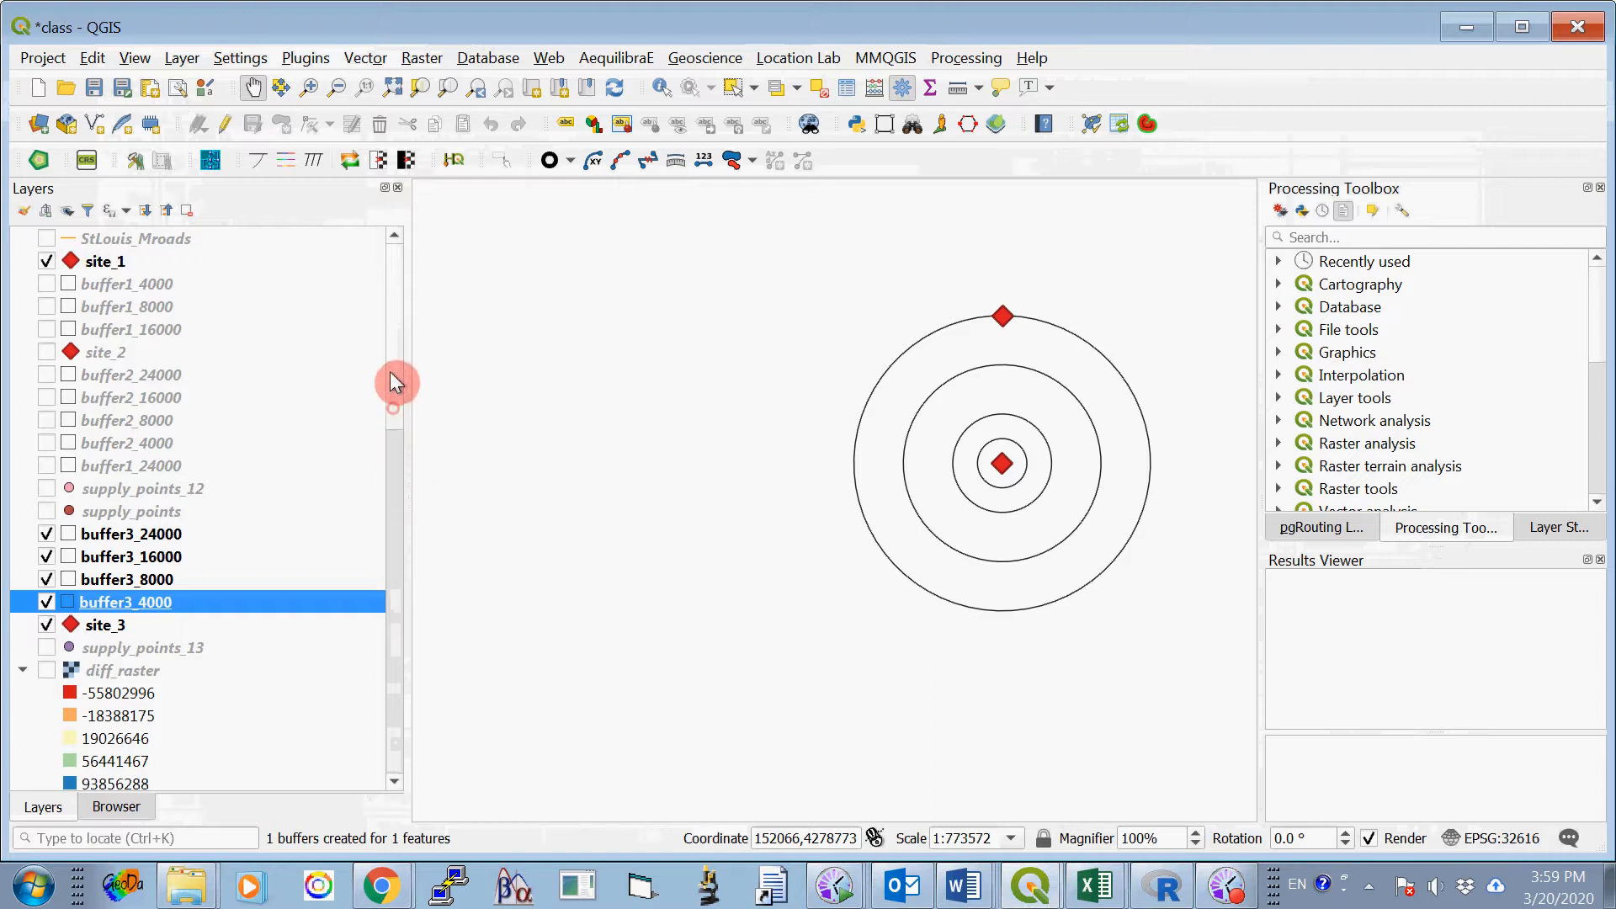
{"action": "left_click", "coordinate": [47, 284]}
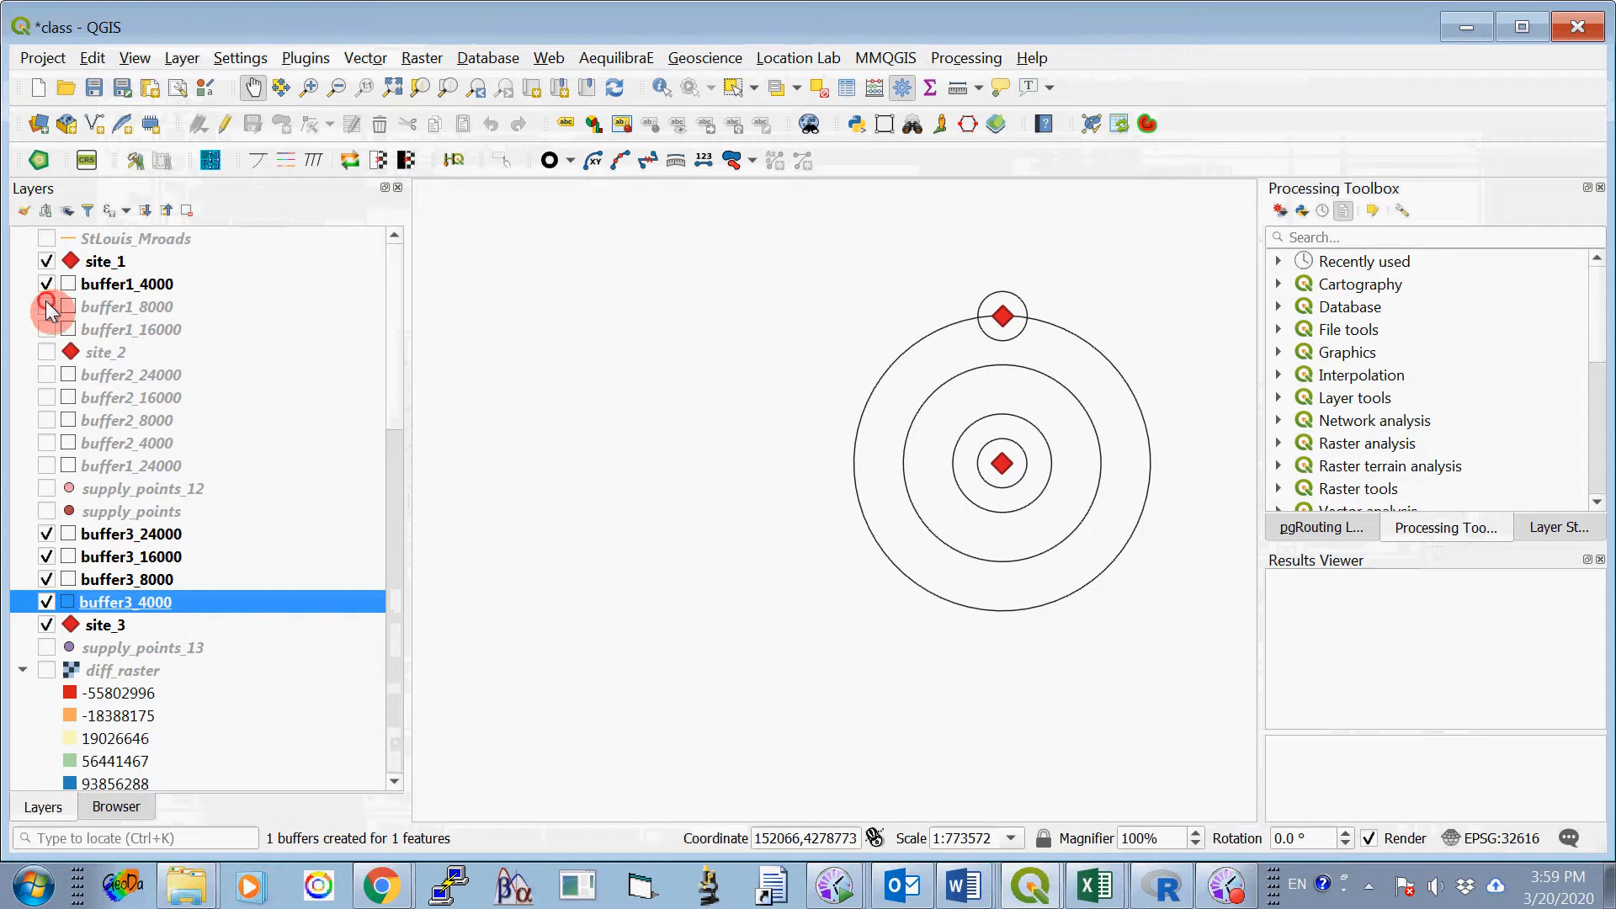
{"action": "left_click", "coordinate": [47, 307]}
{"action": "left_click", "coordinate": [51, 328]}
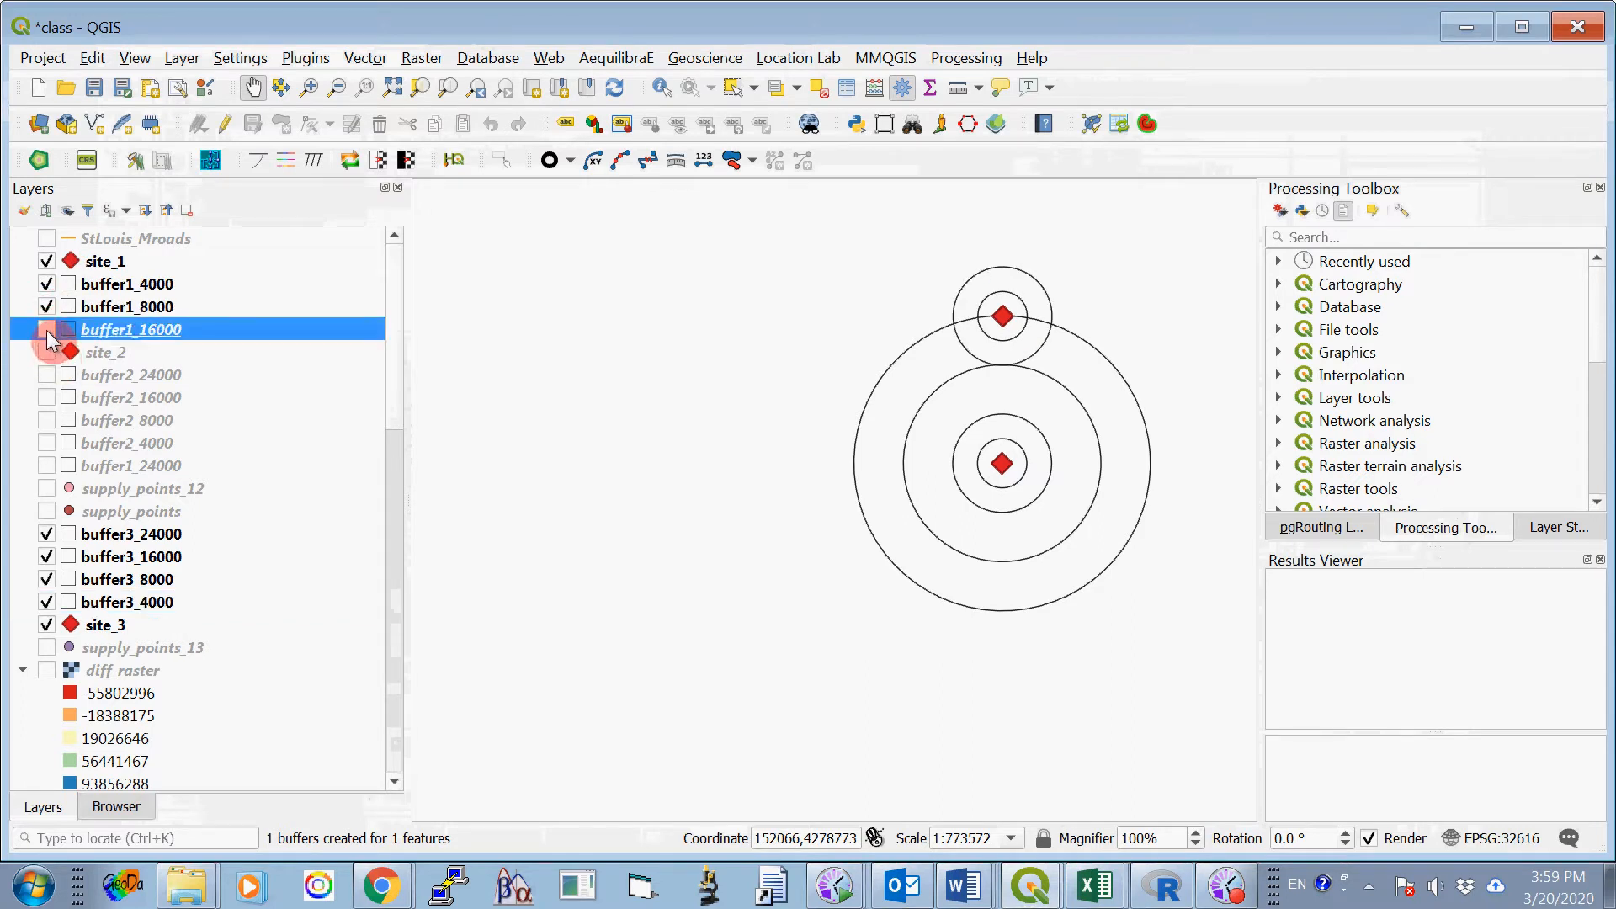
{"action": "left_click", "coordinate": [47, 330]}
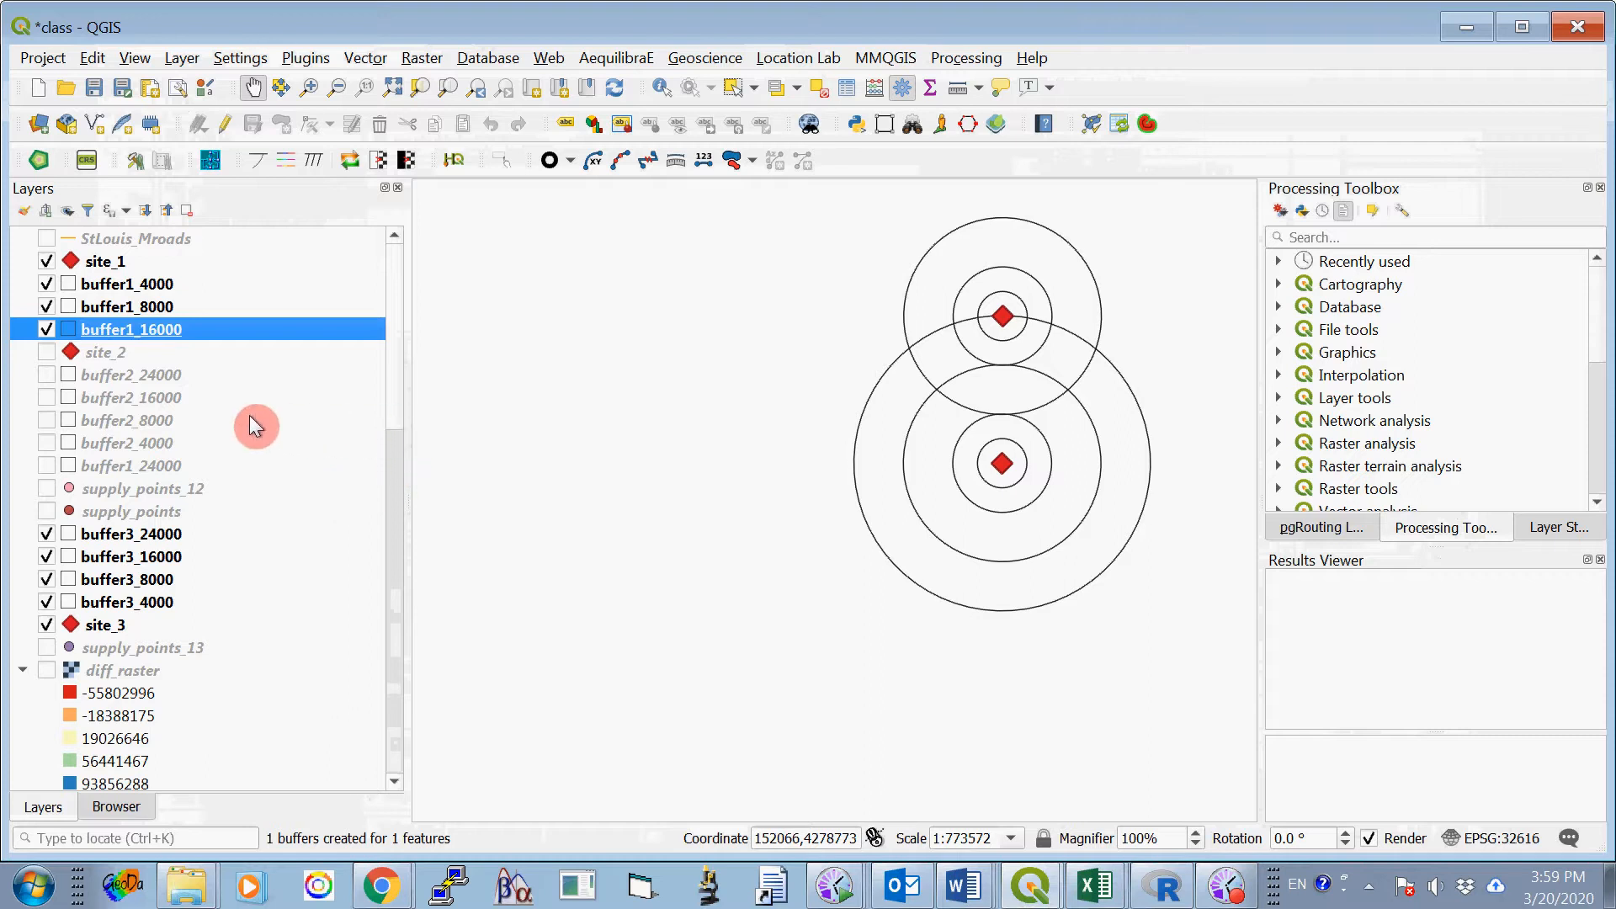
- Turn on site_2 with its 24000, 16000, 8000 and 4000 buffer2 layers, plus the buffer1_24000 layer
{"action": "left_click", "coordinate": [46, 373]}
{"action": "left_click", "coordinate": [47, 397]}
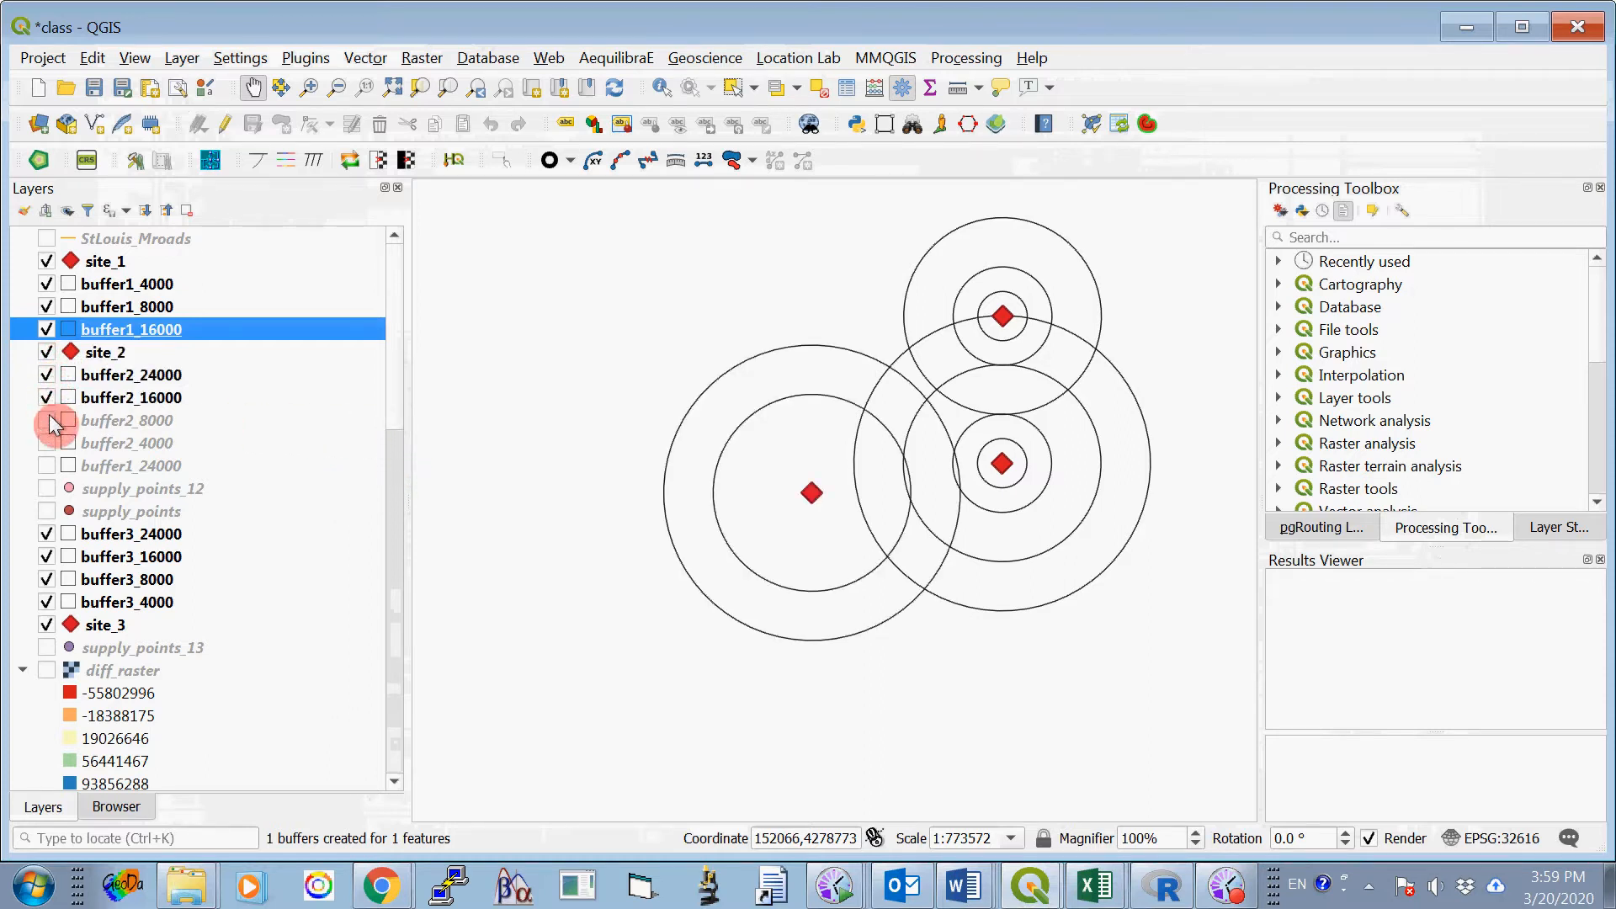
{"action": "left_click", "coordinate": [47, 419]}
{"action": "left_click", "coordinate": [47, 443]}
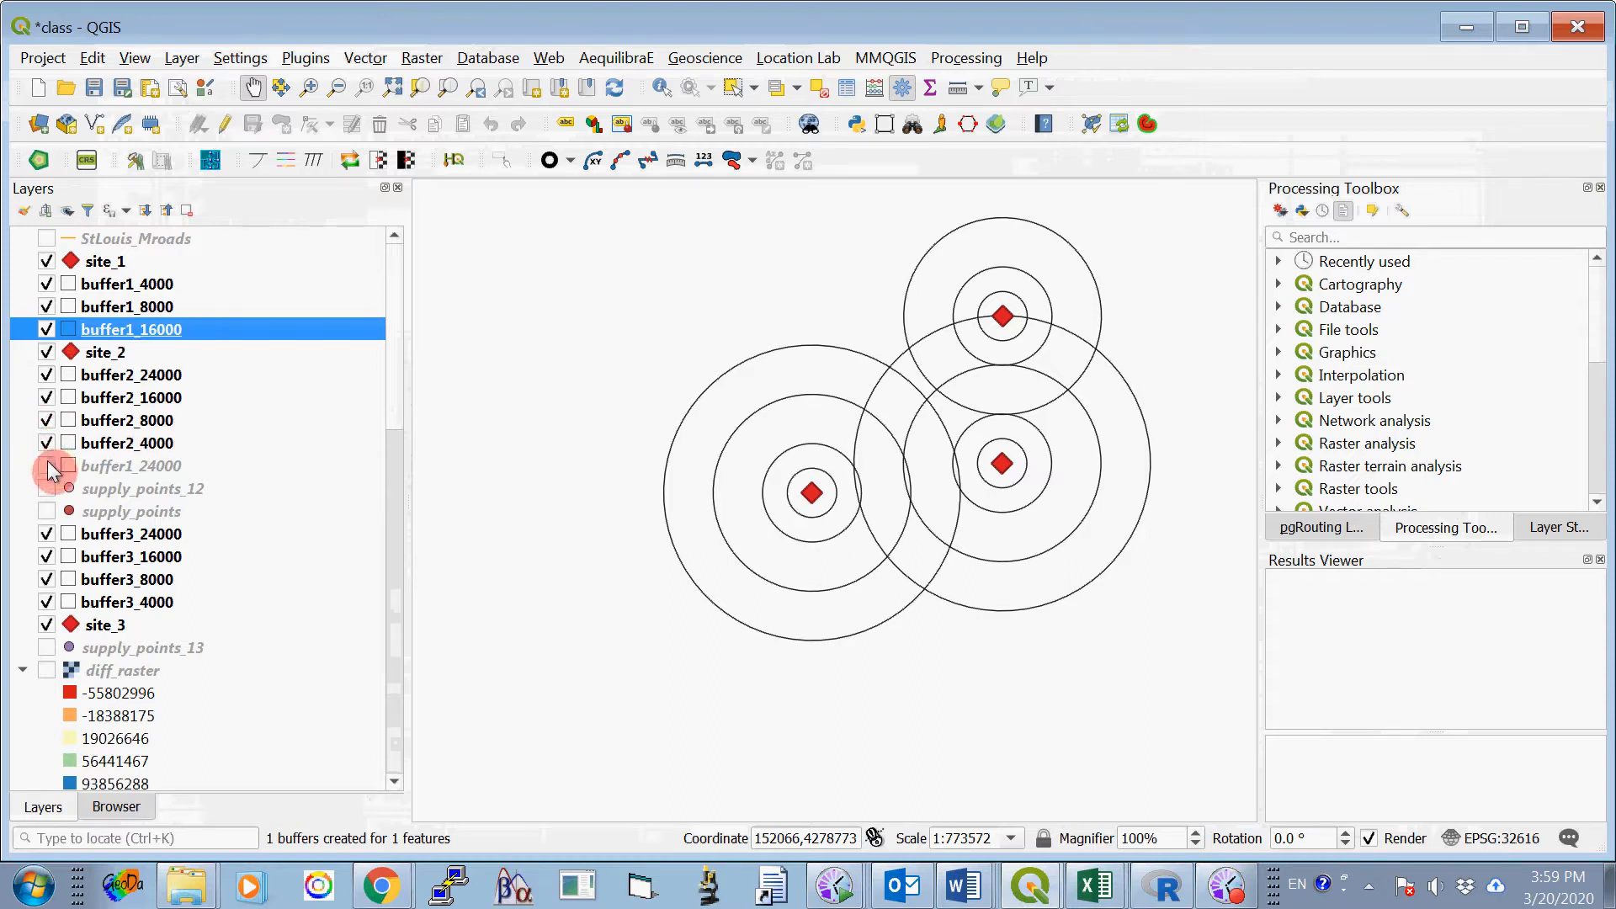
{"action": "left_click", "coordinate": [47, 463]}
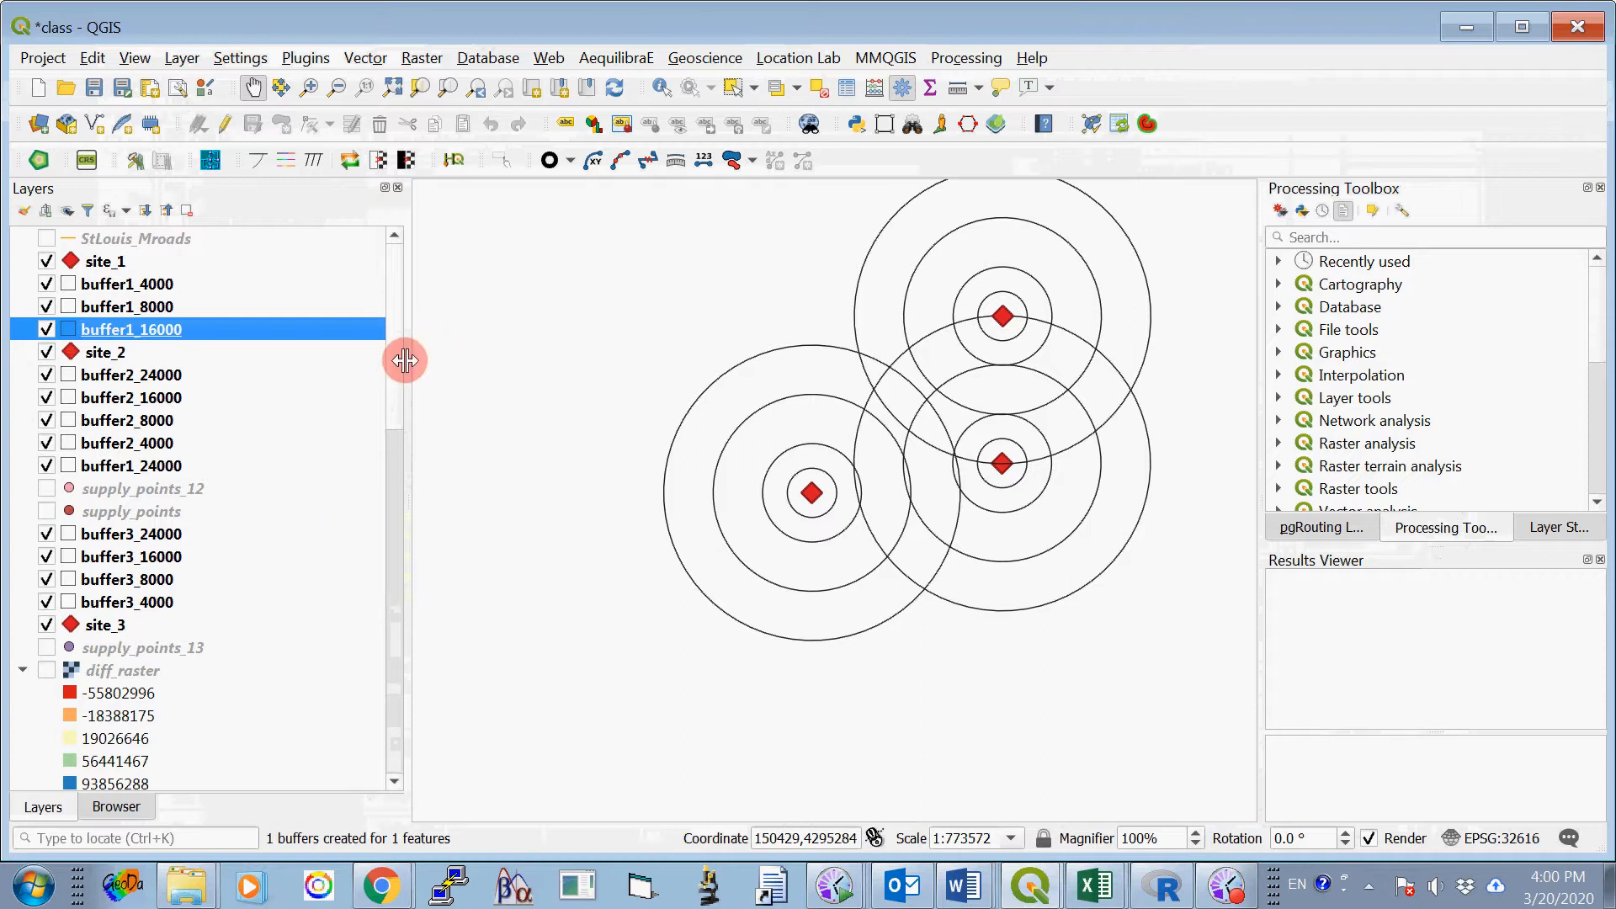
- Review the buffer instructions and Figure 2 maps in ProjectOne_2020_B.docx in Word, and return to the class project in QGIS
{"action": "left_click_drag", "start_coordinate": [394, 340], "coordinate": [446, 534]}
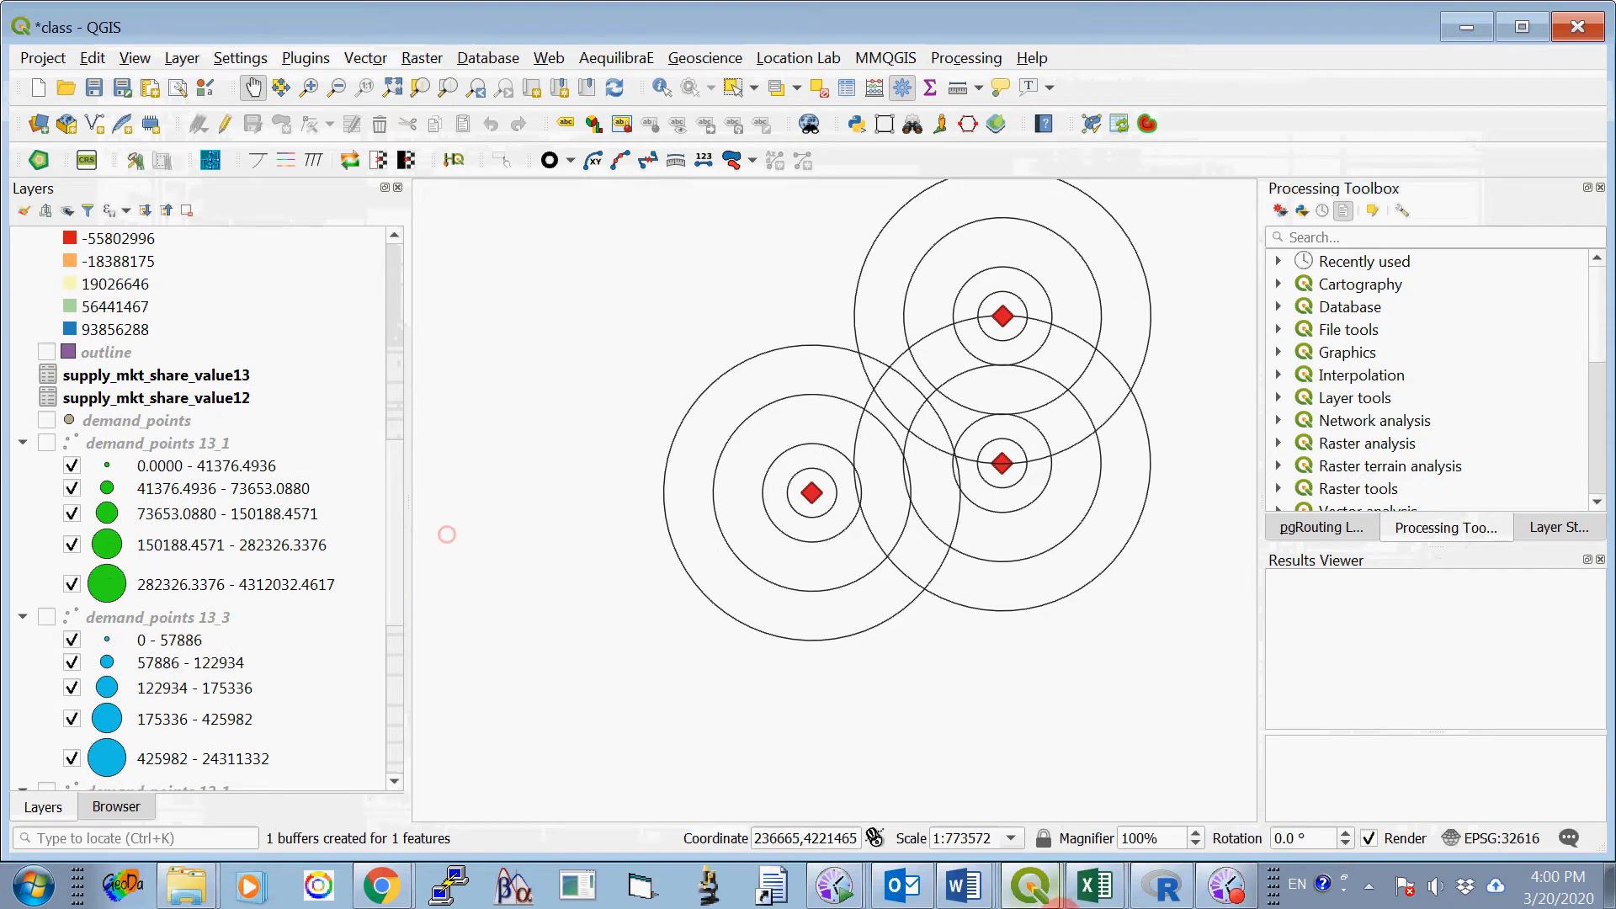
{"action": "left_click", "coordinate": [965, 891]}
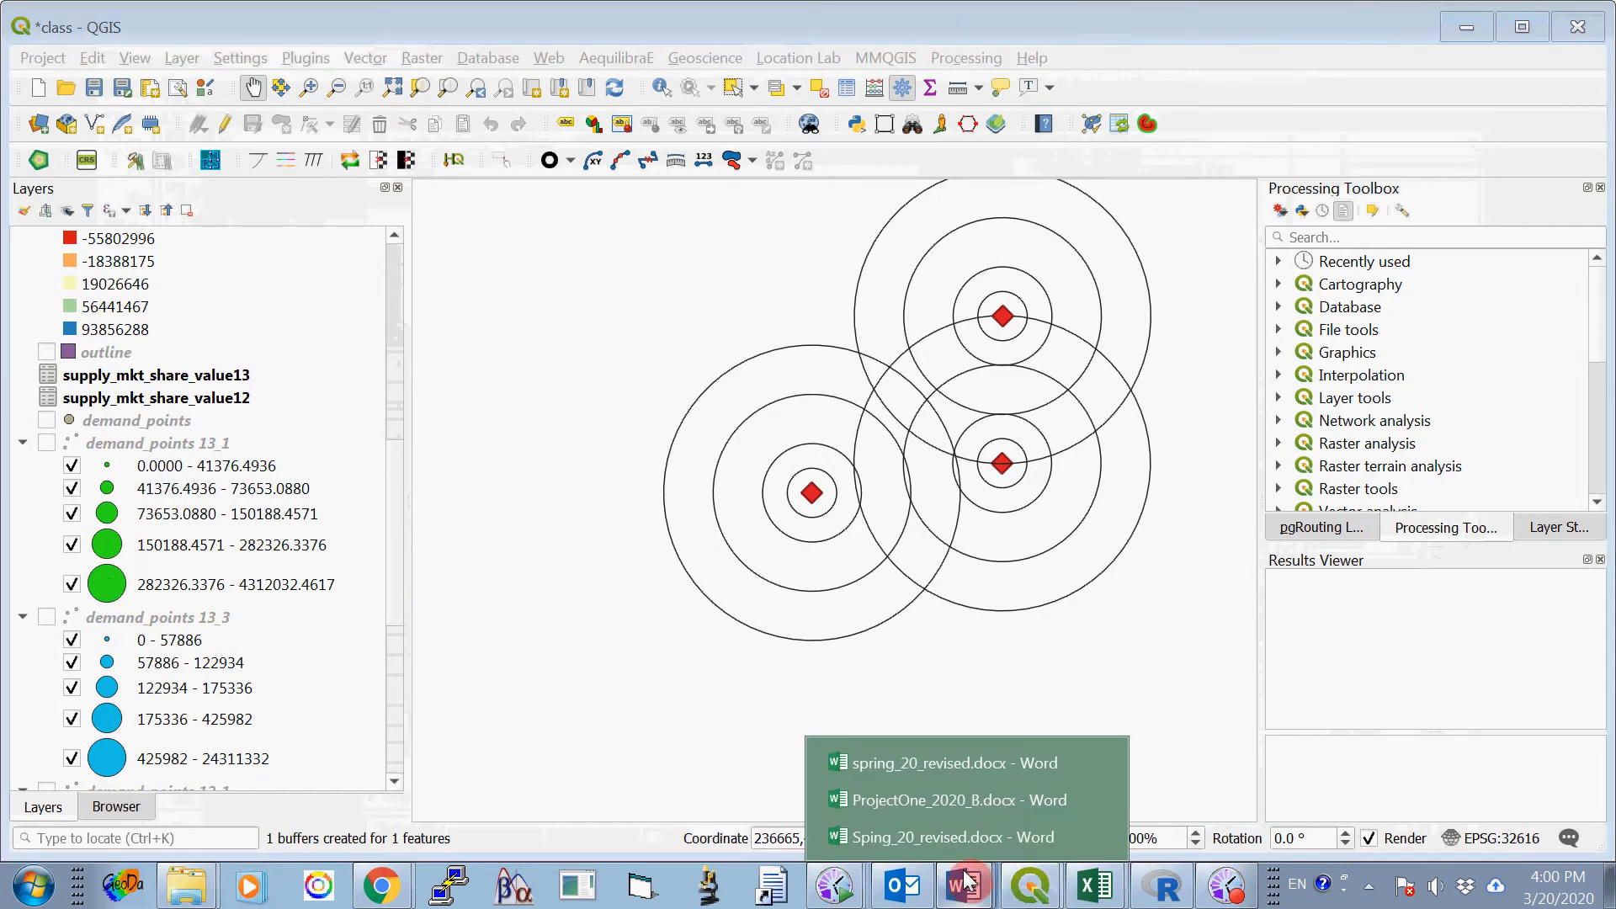
{"action": "left_click", "coordinate": [932, 801]}
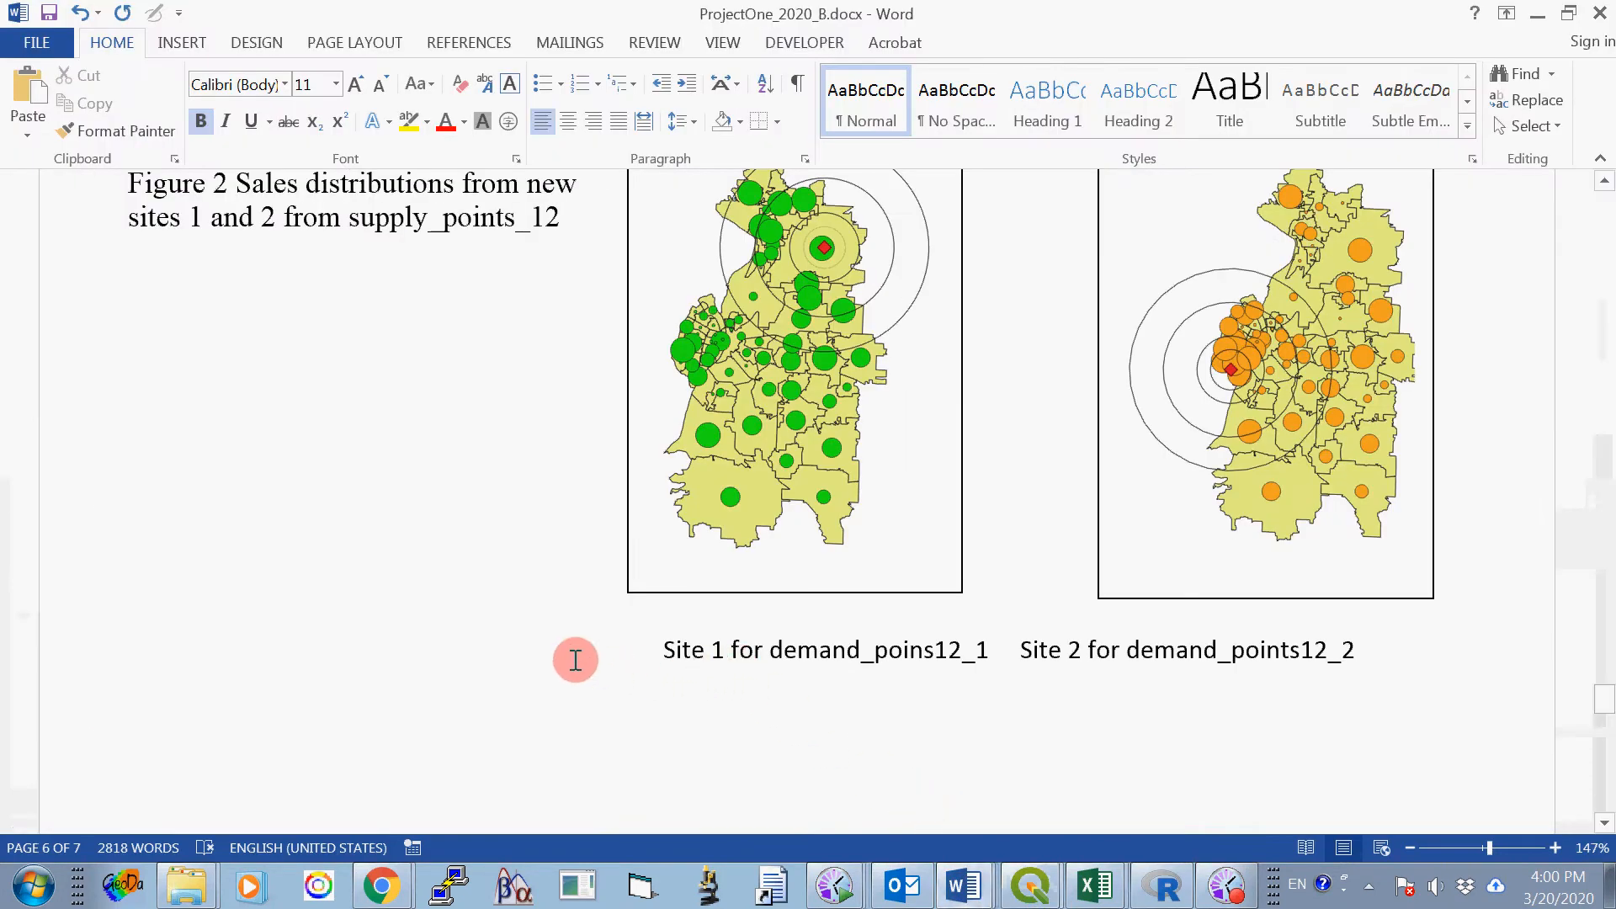
{"action": "scroll", "coordinate": [535, 649], "scroll_direction": "up", "scroll_amount": 5}
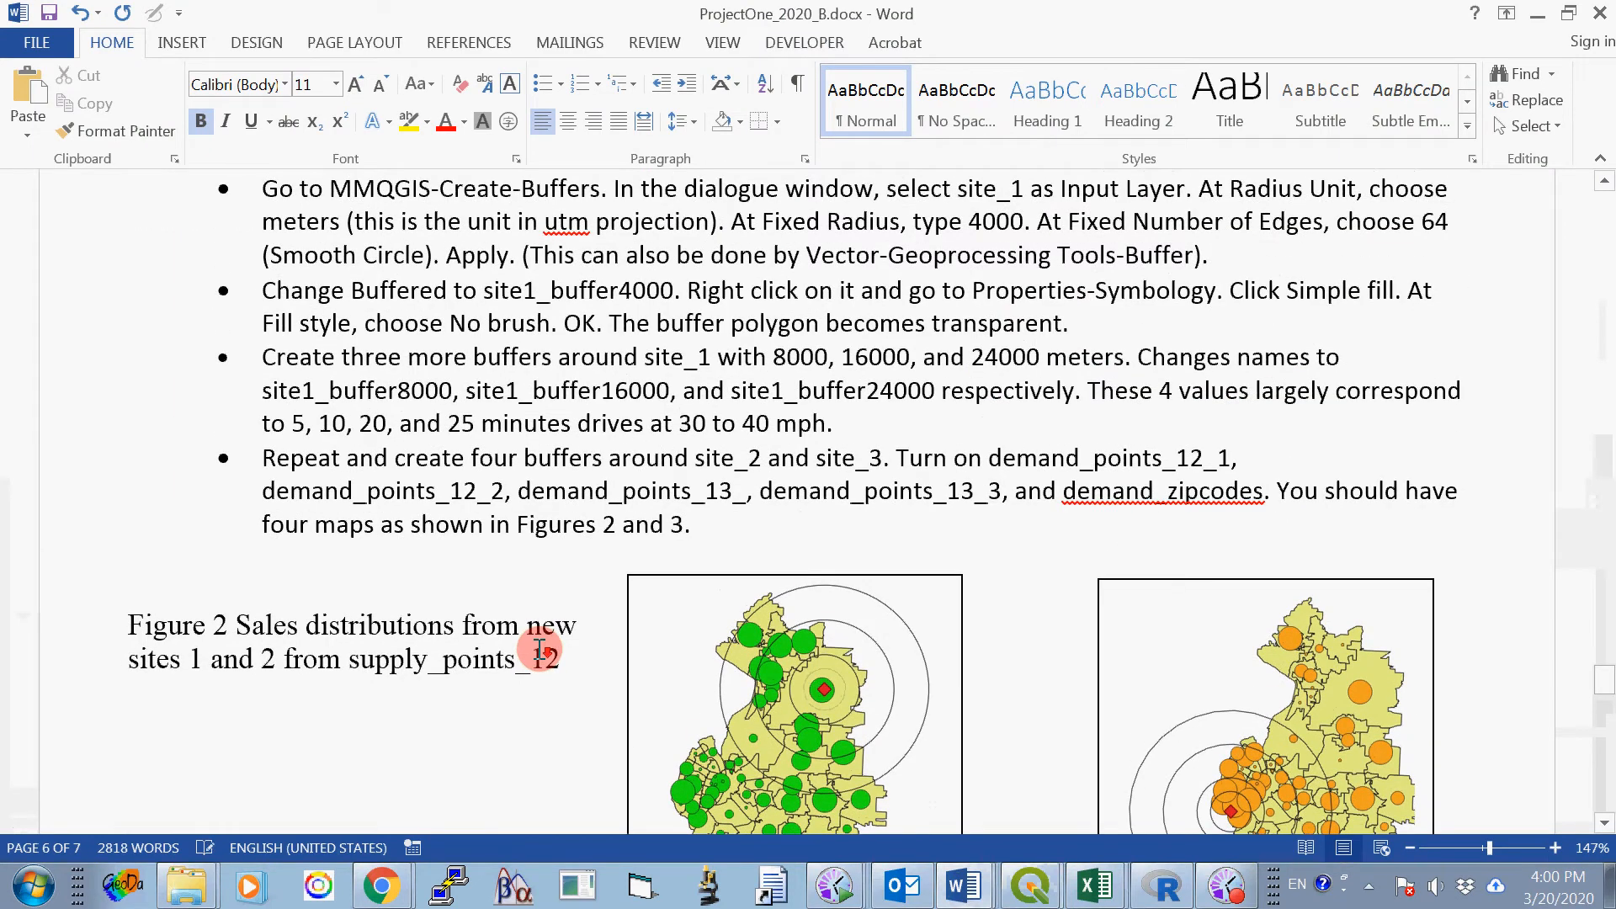
{"action": "scroll", "coordinate": [505, 650], "scroll_direction": "down", "scroll_amount": 6}
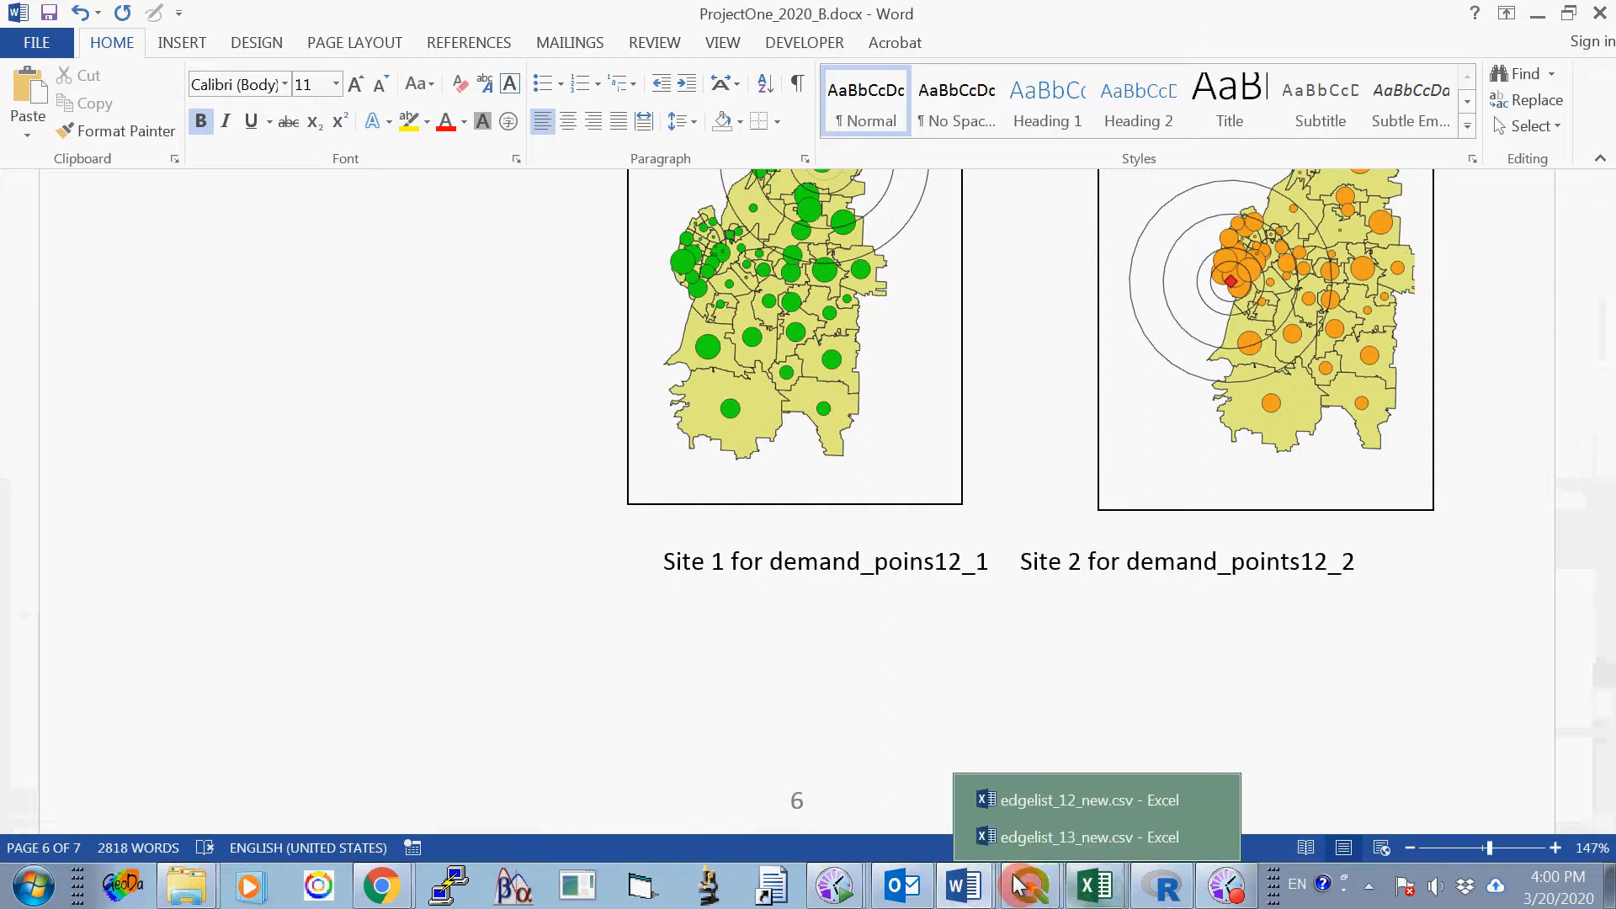
{"action": "mouse_move", "coordinate": [1022, 888]}
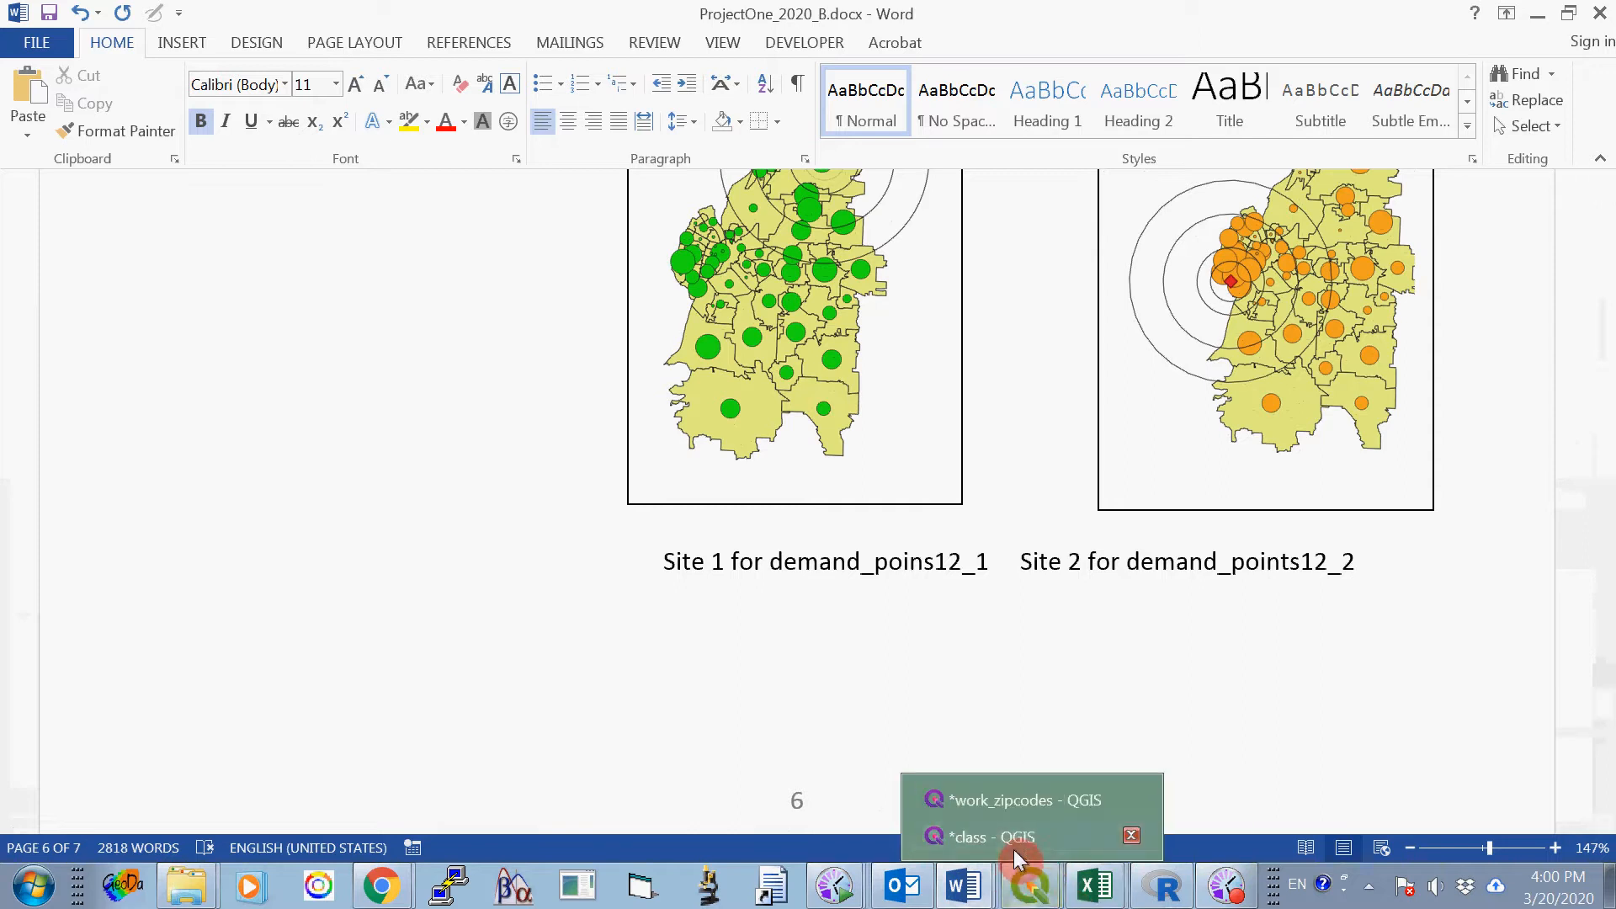
{"action": "left_click", "coordinate": [994, 837]}
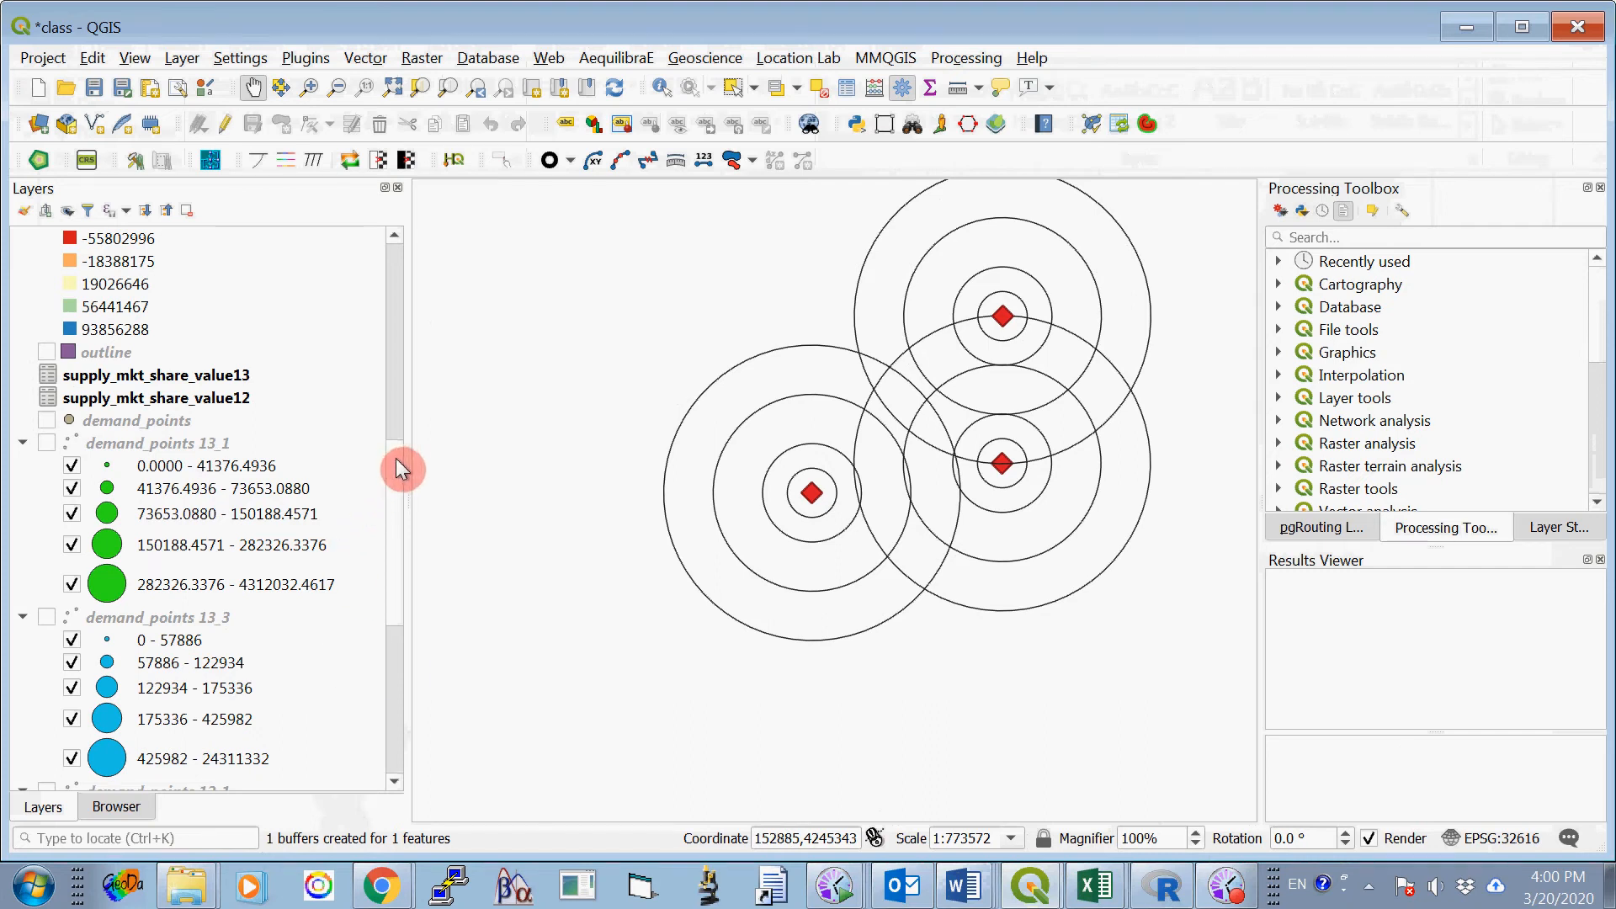
- Turn on the zipcodes_file layer and change its fill color to yellow, #e8de71
{"action": "left_click_drag", "start_coordinate": [396, 458], "coordinate": [404, 665]}
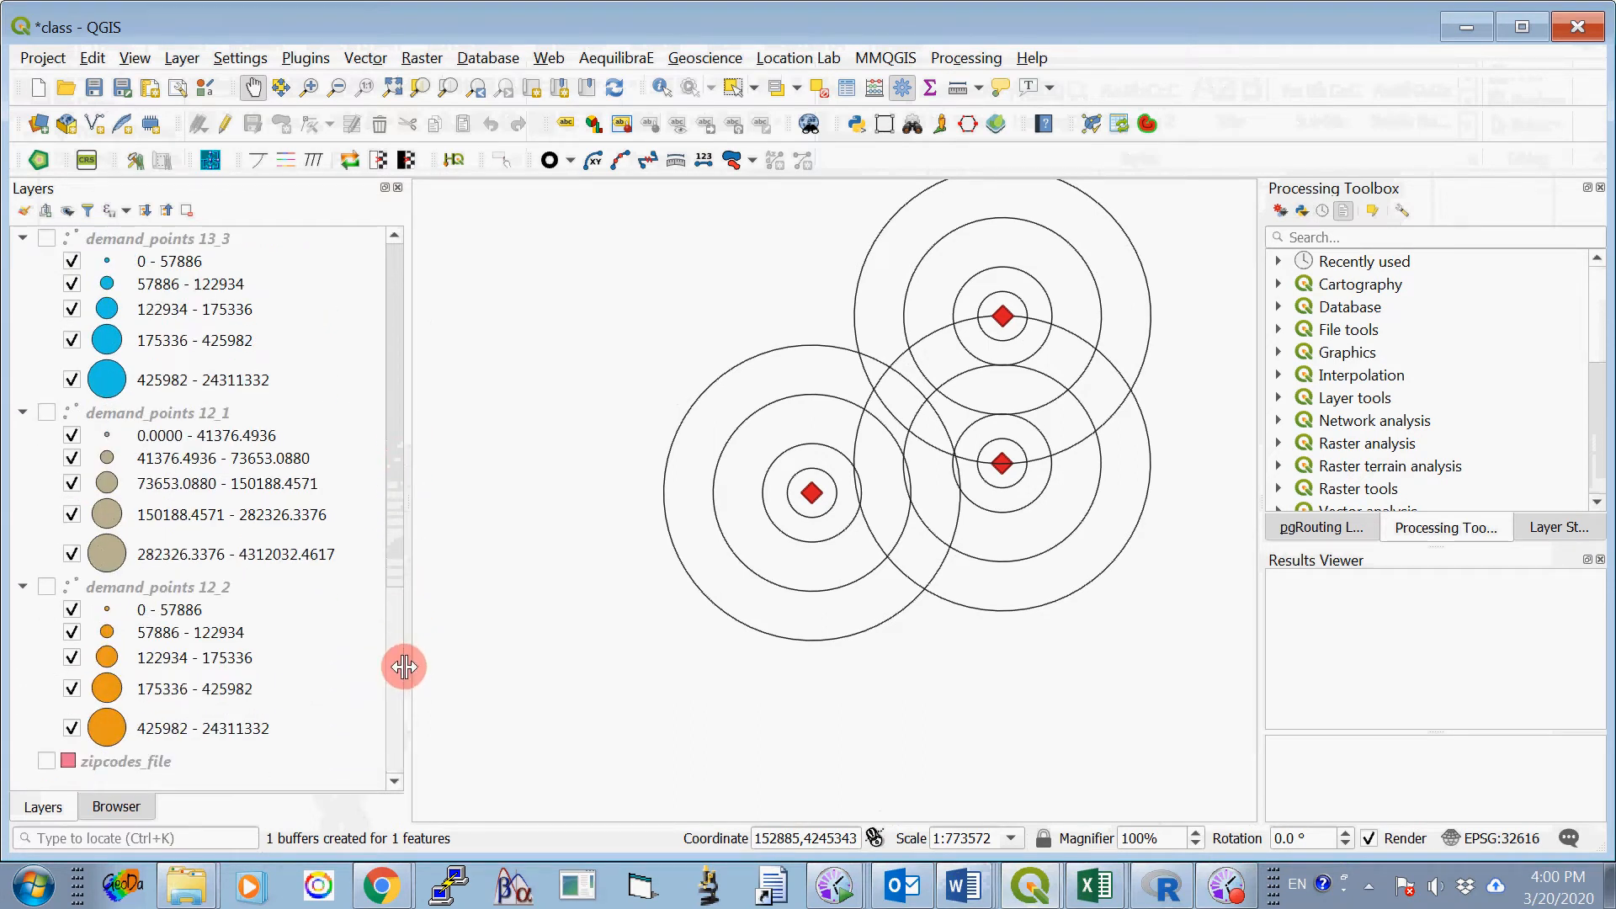
{"action": "left_click", "coordinate": [46, 762]}
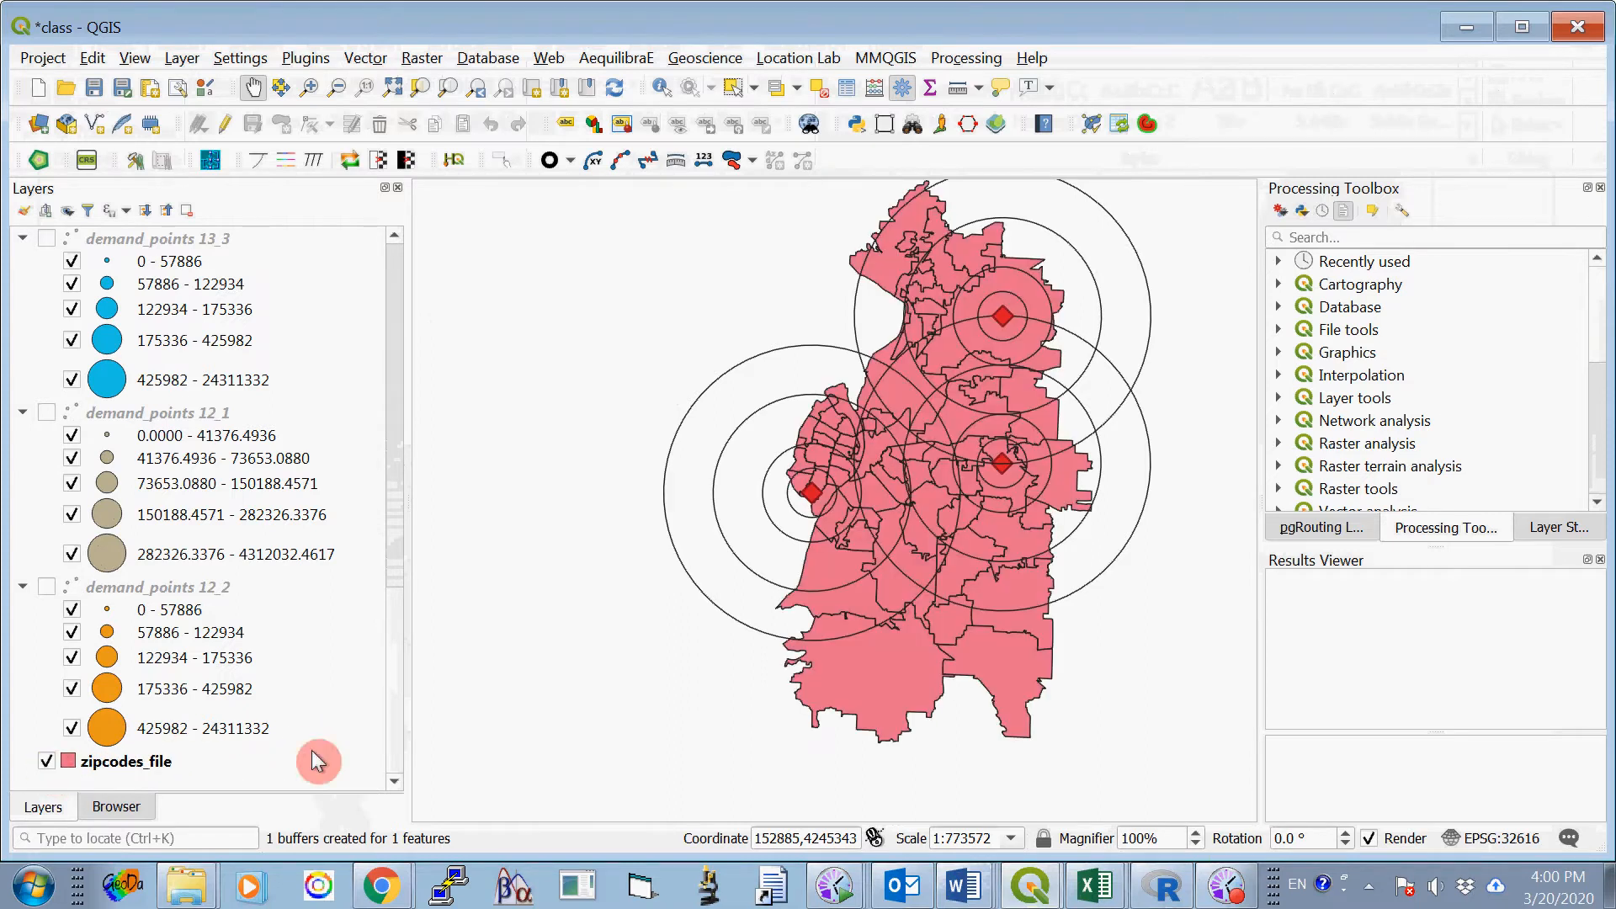
{"action": "right_click", "coordinate": [148, 767]}
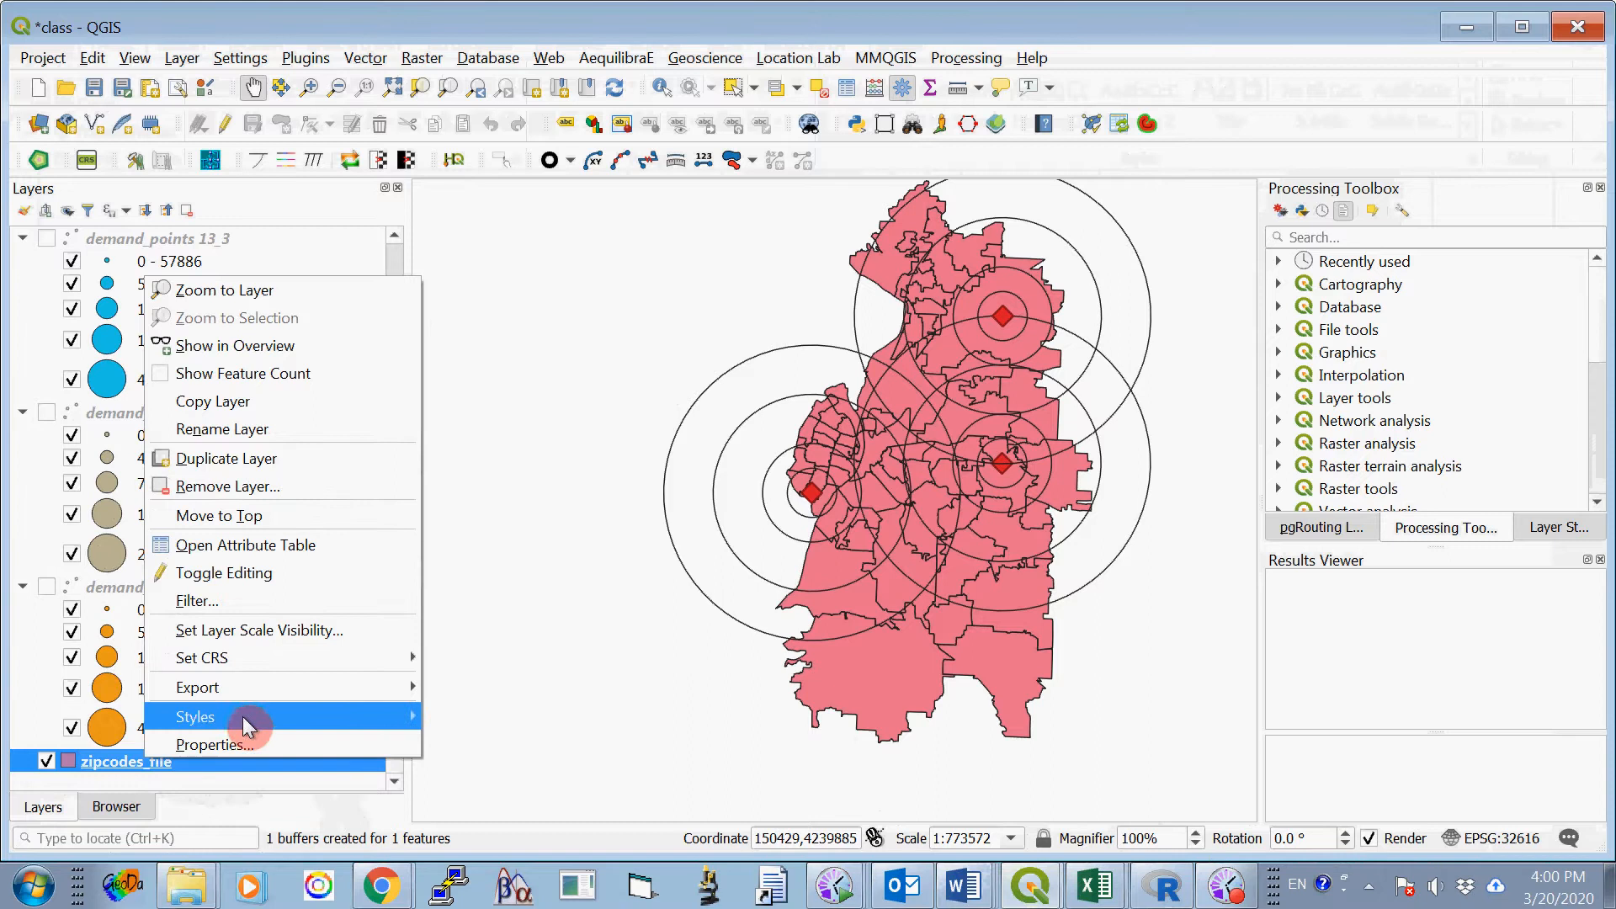
{"action": "left_click", "coordinate": [124, 764]}
{"action": "right_click", "coordinate": [124, 766]}
{"action": "left_click", "coordinate": [168, 740]}
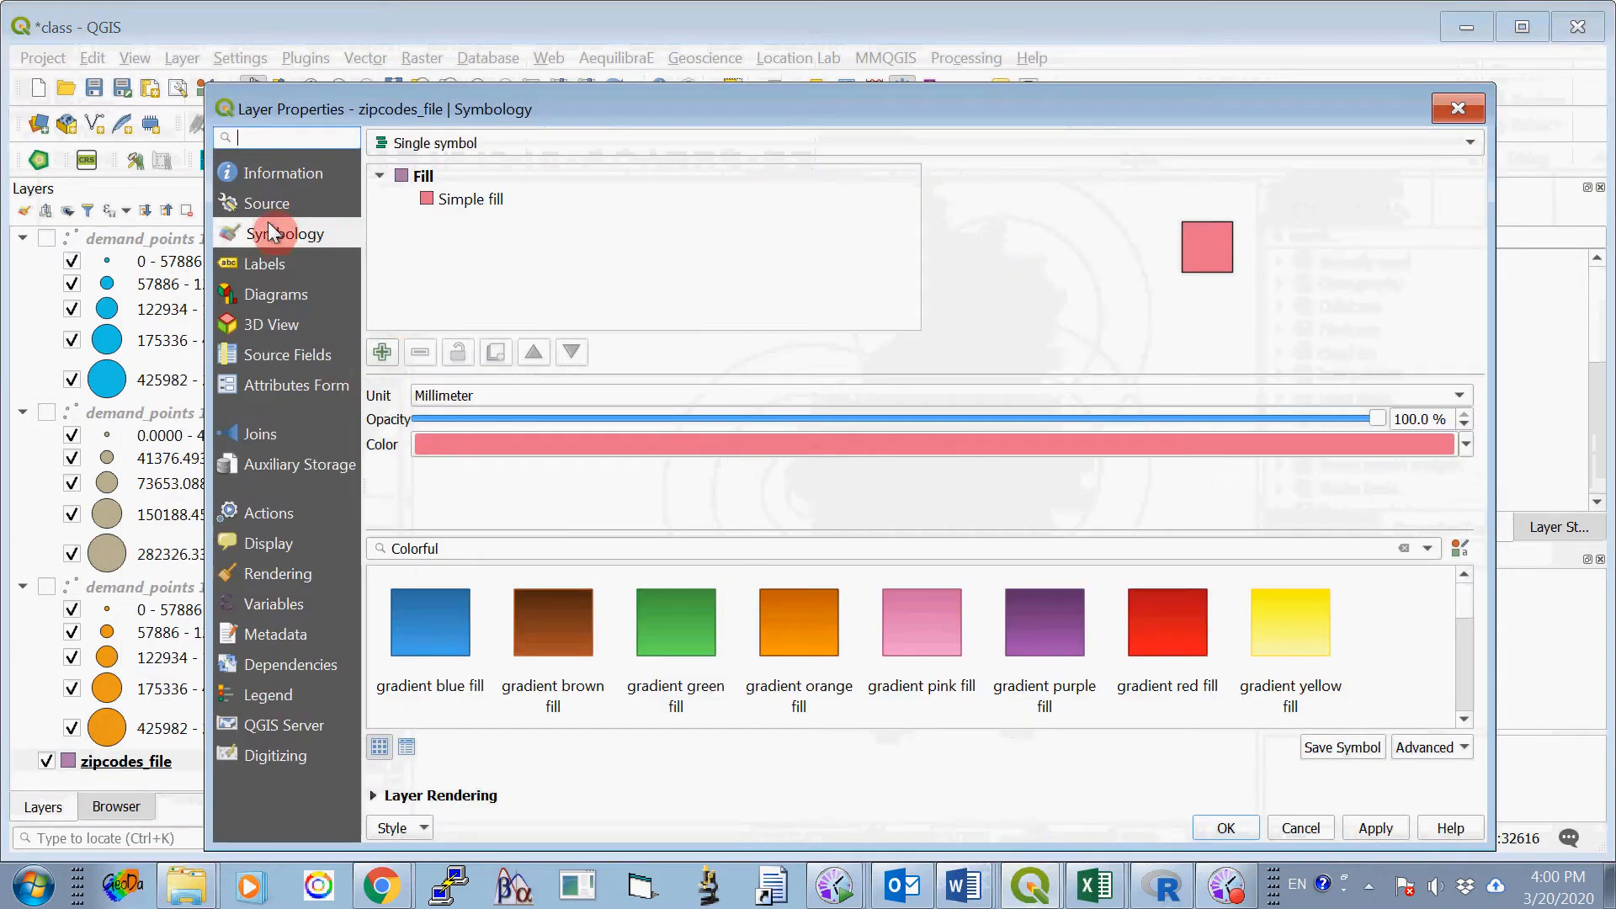
{"action": "left_click", "coordinate": [441, 446]}
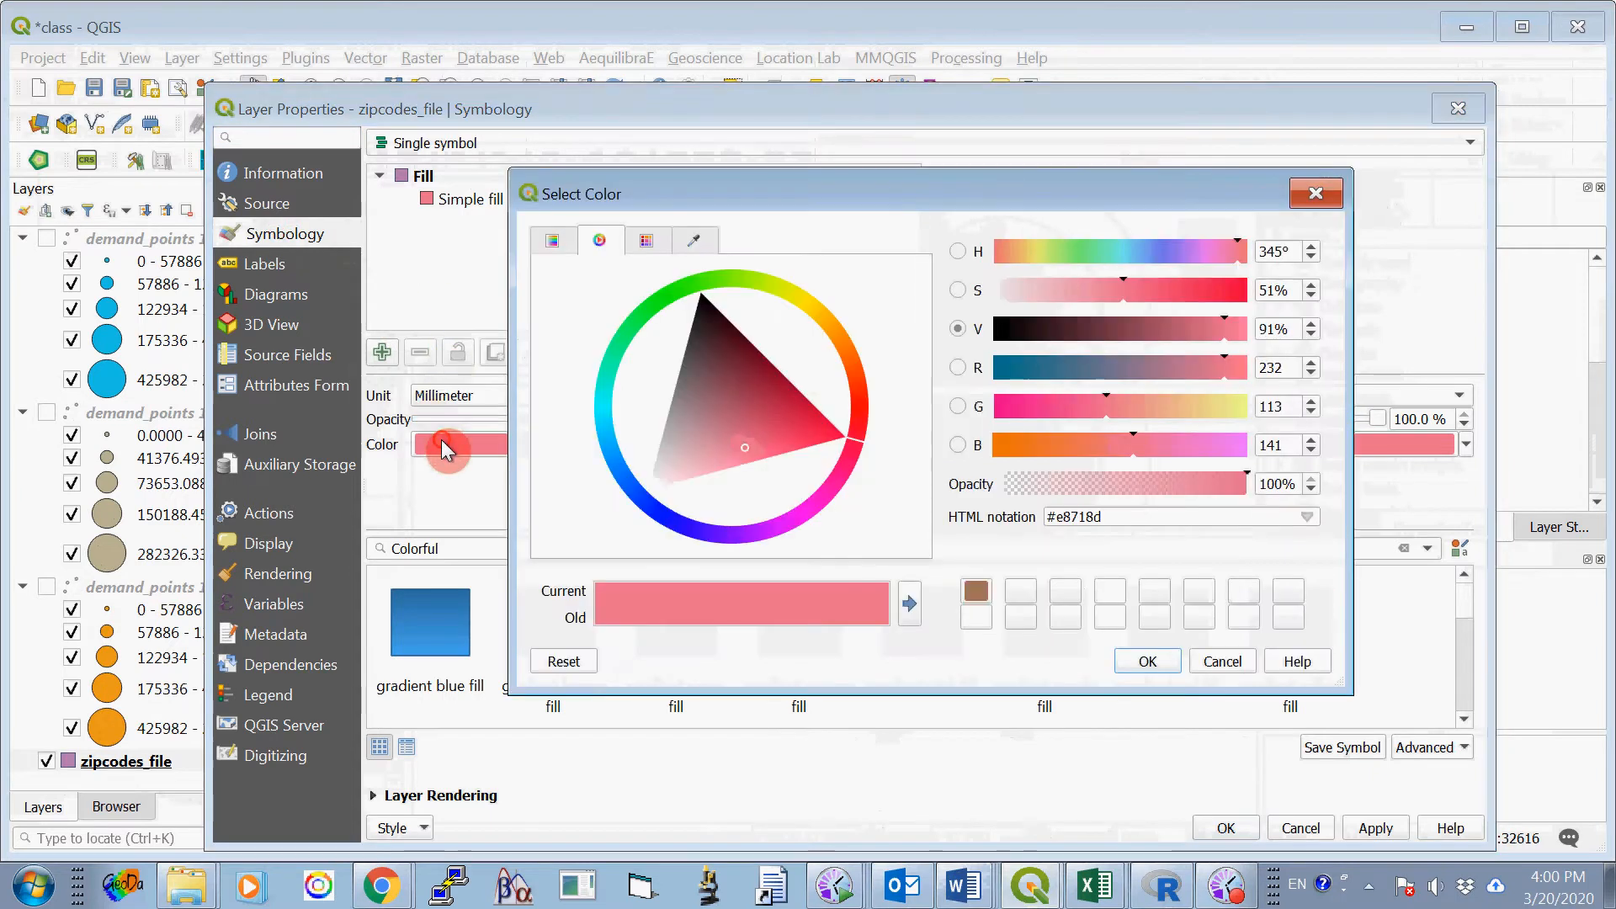
{"action": "left_click", "coordinate": [807, 310]}
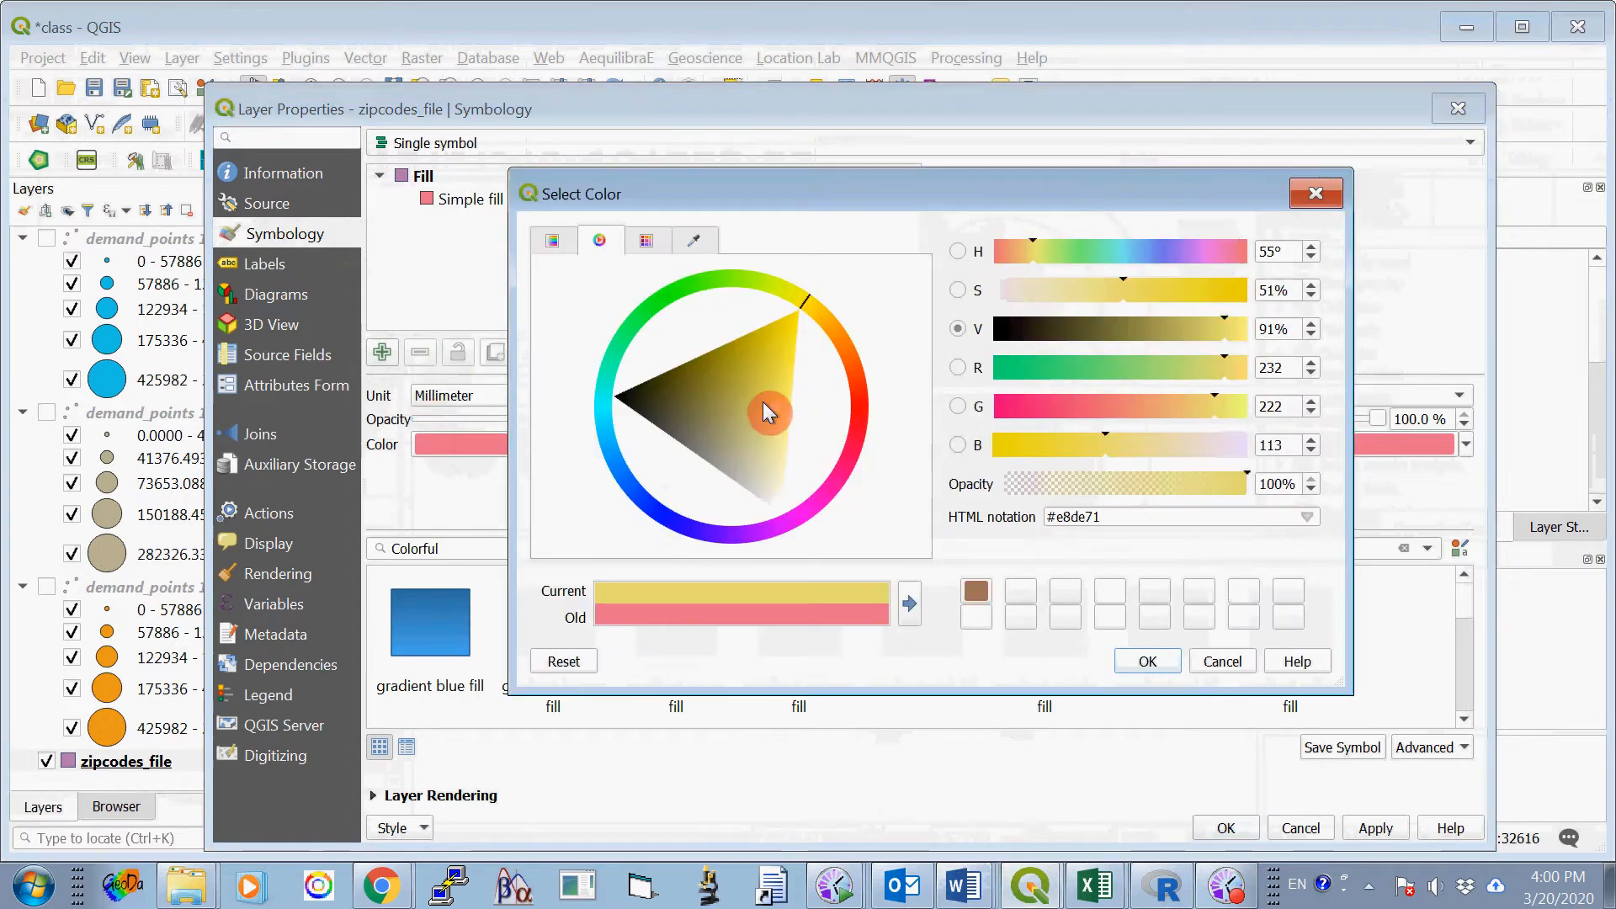
{"action": "left_click", "coordinate": [1150, 661]}
{"action": "left_click", "coordinate": [1234, 815]}
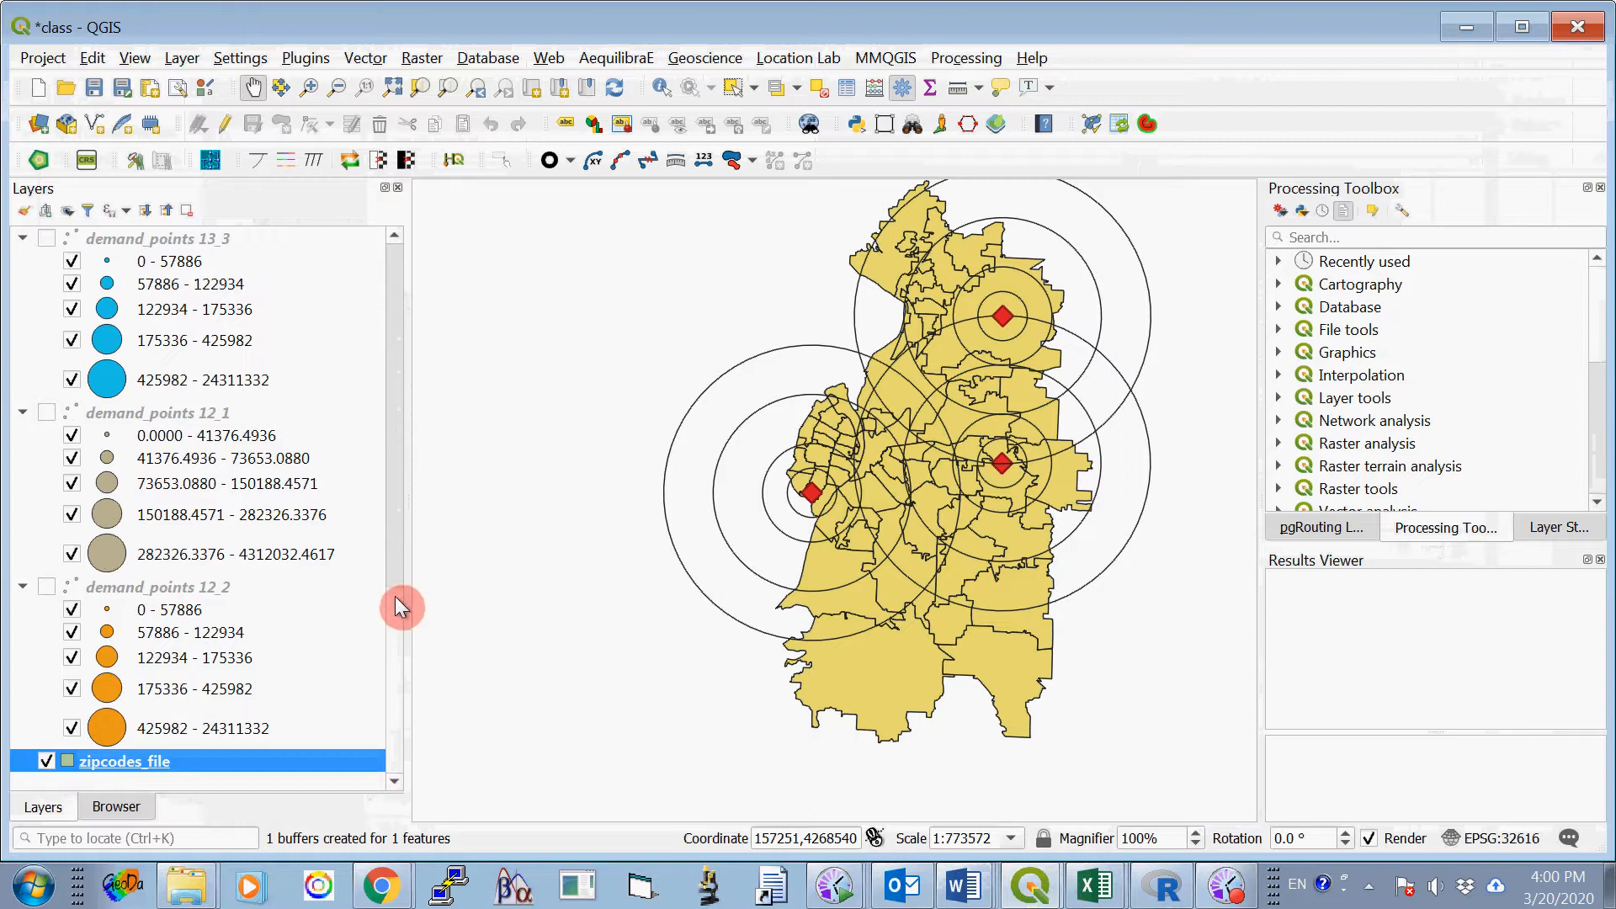
- Turn off site_2 and its buffer2_24000, buffer2_16000, buffer2_8000 and buffer2_4000 layers
{"action": "scroll", "coordinate": [396, 596], "scroll_direction": "up", "scroll_amount": 5}
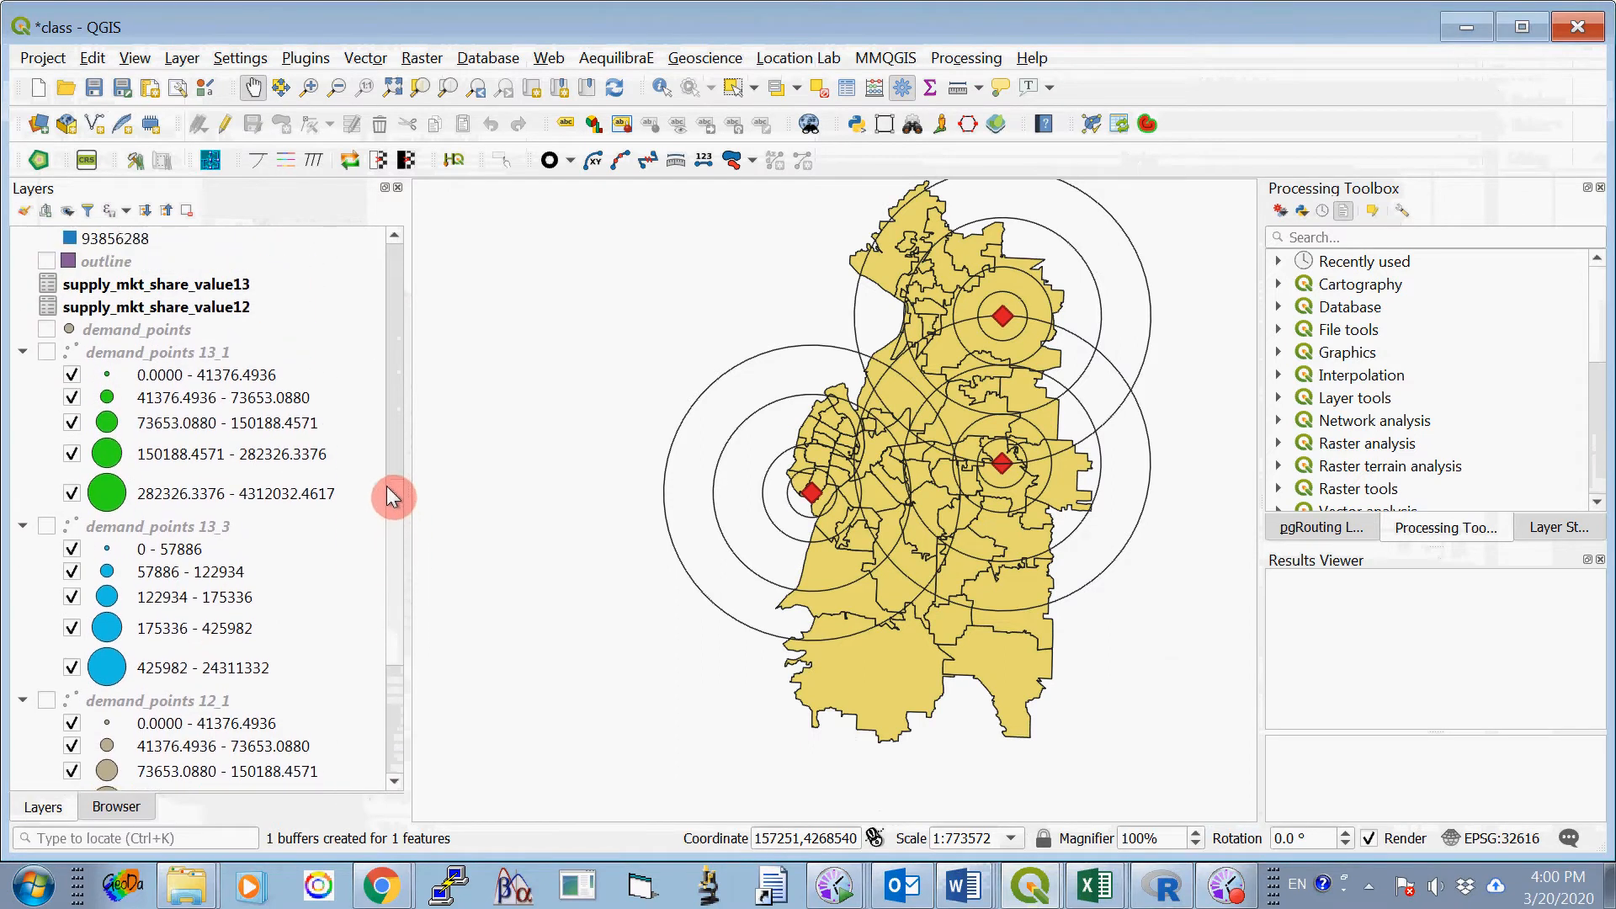
{"action": "left_click_drag", "start_coordinate": [393, 497], "coordinate": [391, 288]}
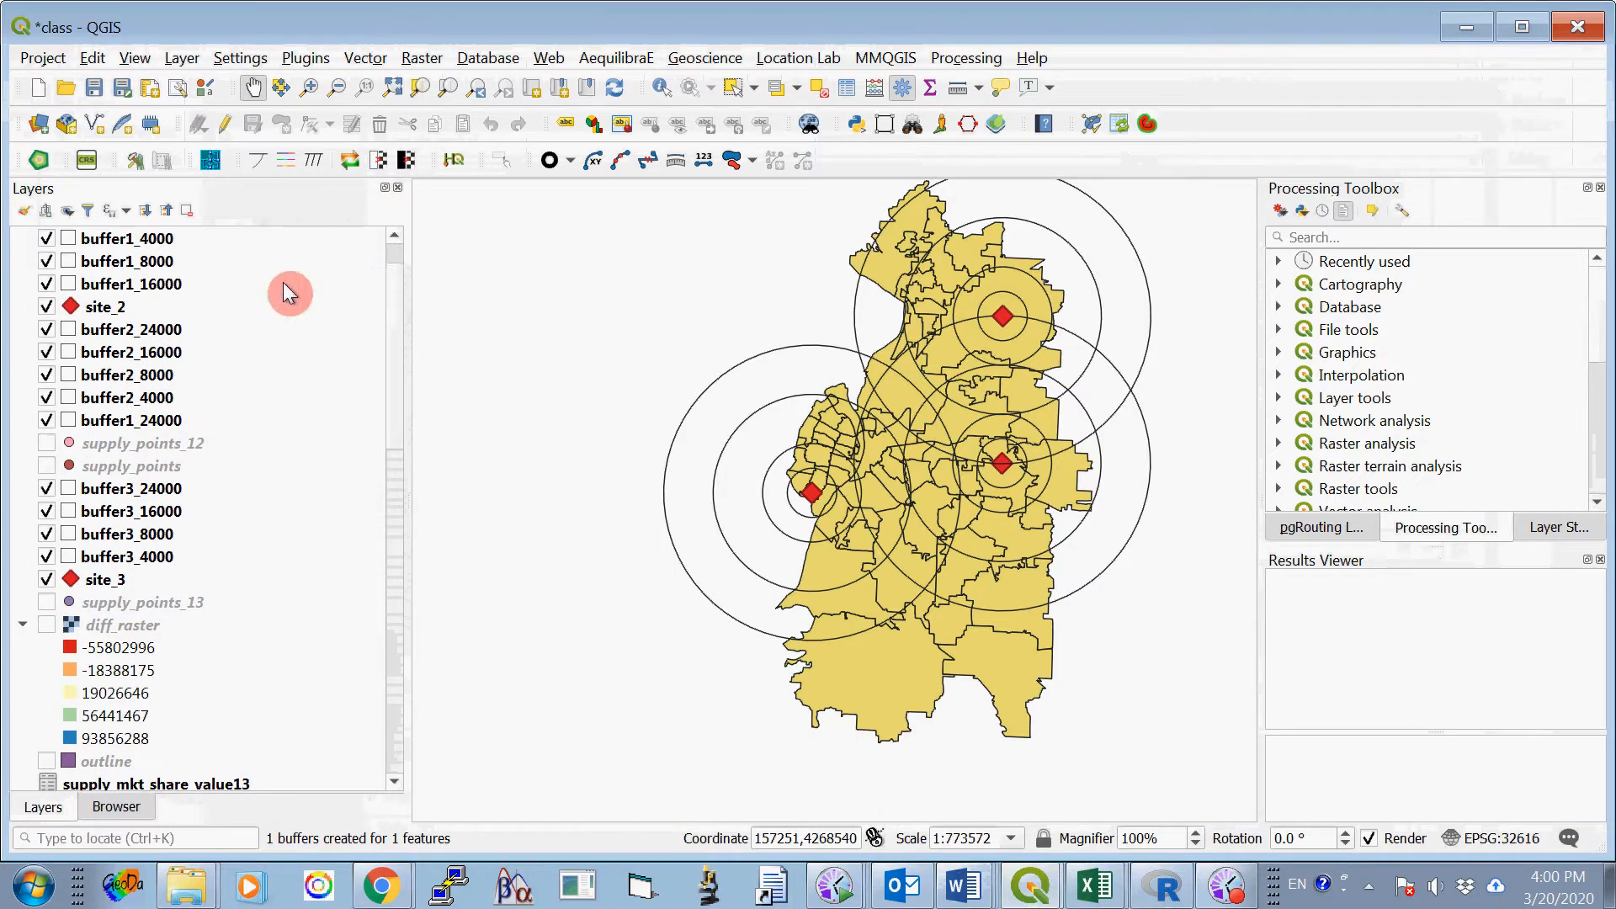
{"action": "left_click", "coordinate": [47, 330]}
{"action": "left_click", "coordinate": [47, 354]}
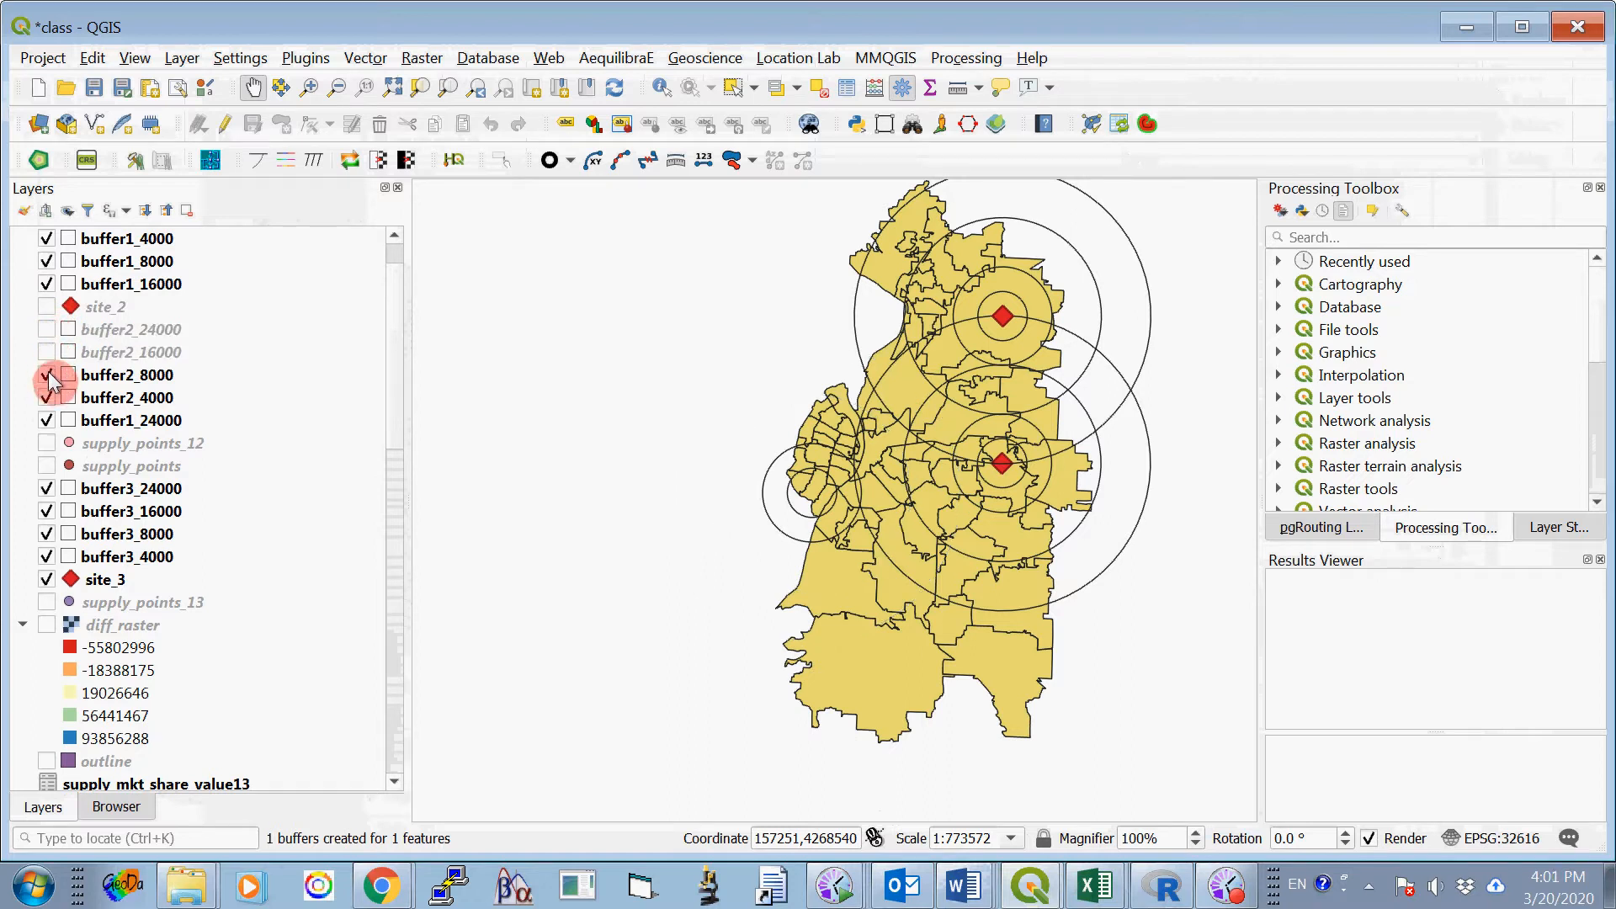
{"action": "left_click", "coordinate": [47, 398]}
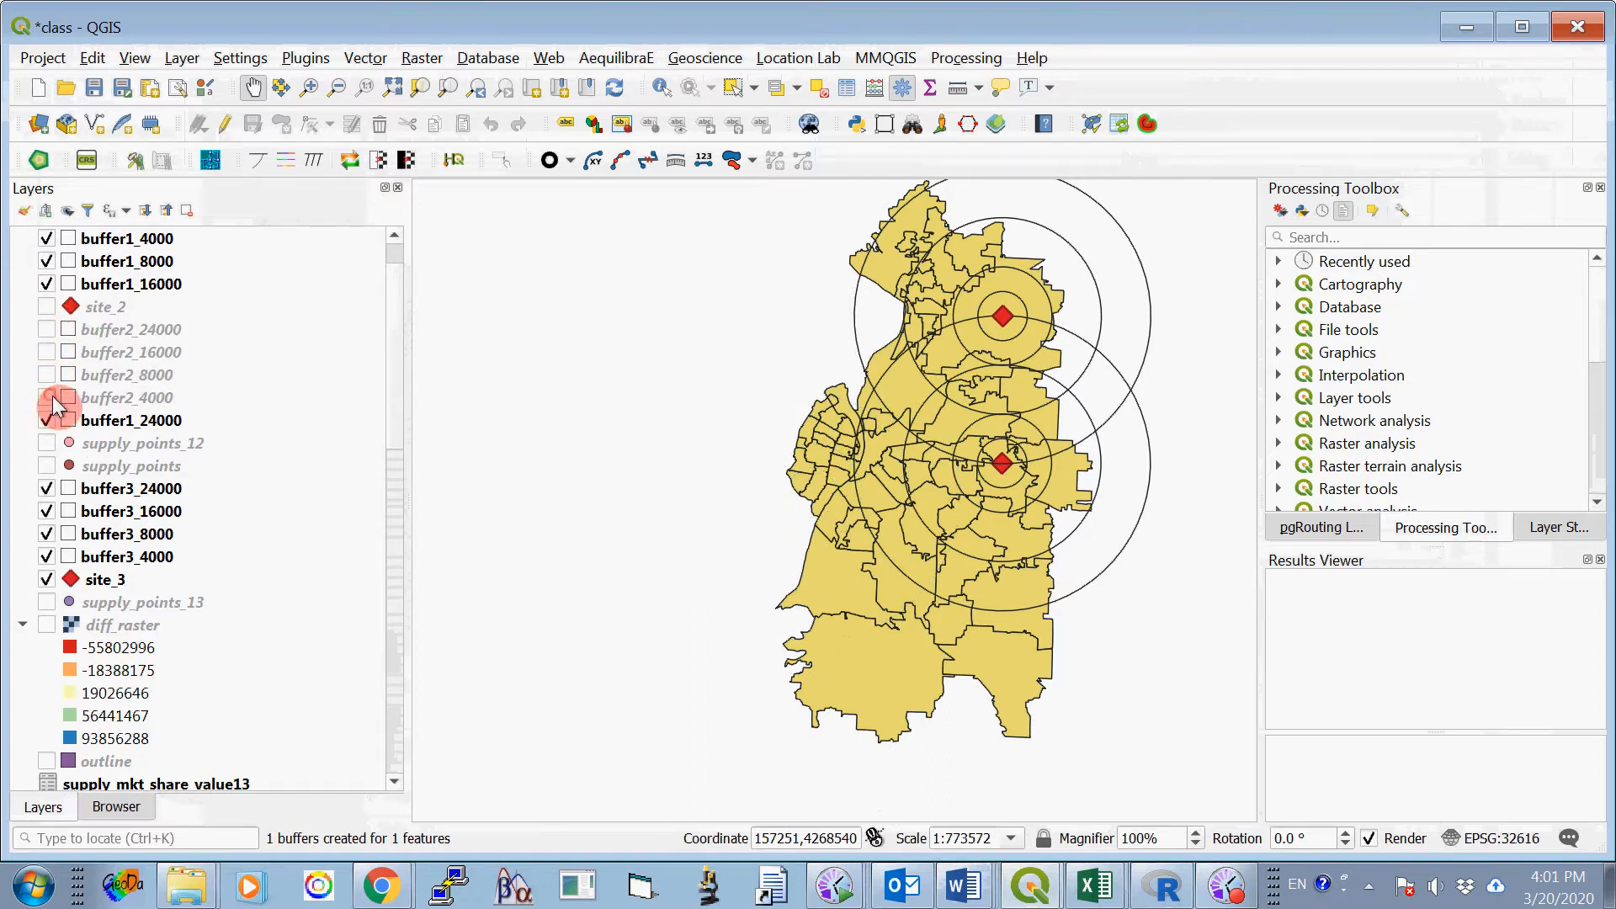
- Turn off site_3 and its four buffer3 layers, and turn on the demand_points 12_1 layer
{"action": "left_click", "coordinate": [47, 488]}
{"action": "left_click", "coordinate": [47, 511]}
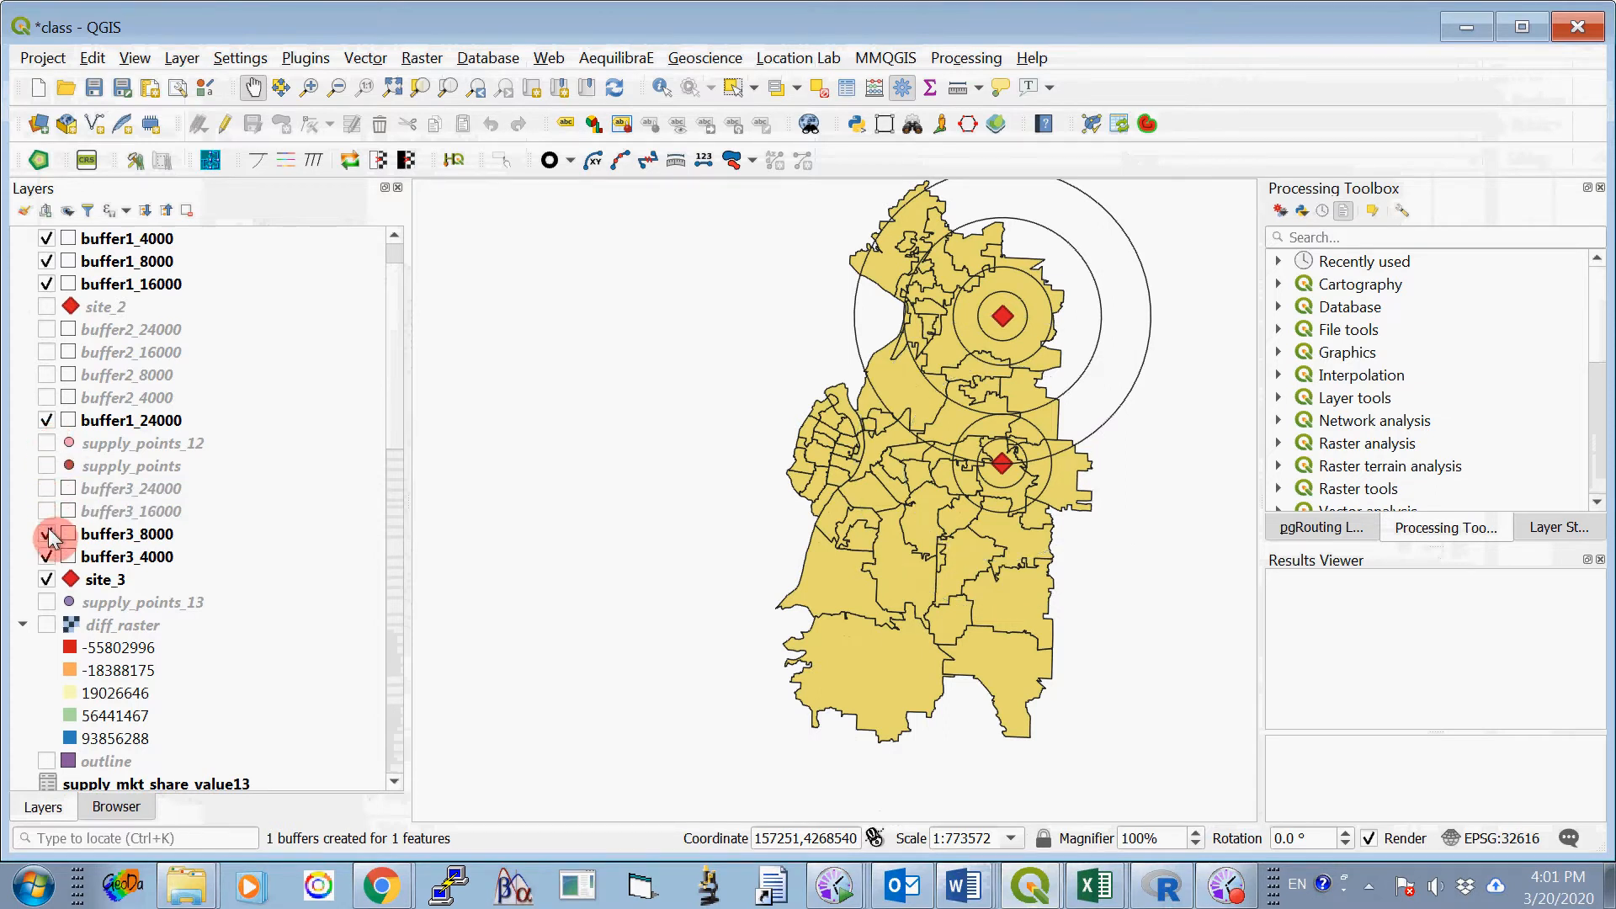
{"action": "left_click", "coordinate": [47, 534]}
{"action": "left_click", "coordinate": [48, 557]}
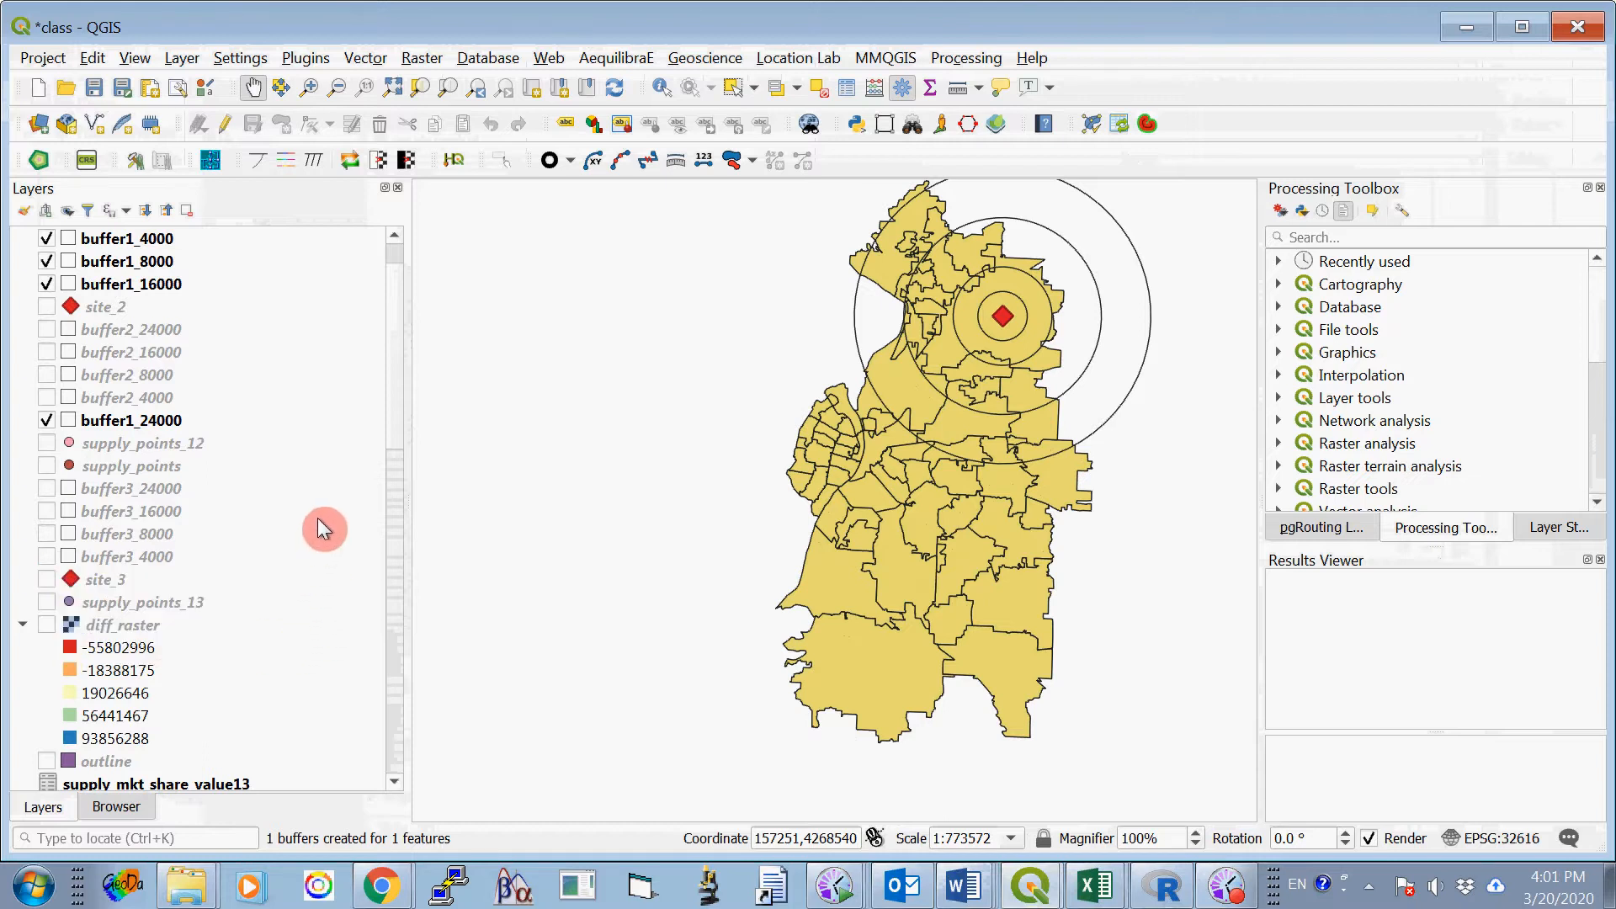
{"action": "left_click_drag", "start_coordinate": [395, 412], "coordinate": [422, 739]}
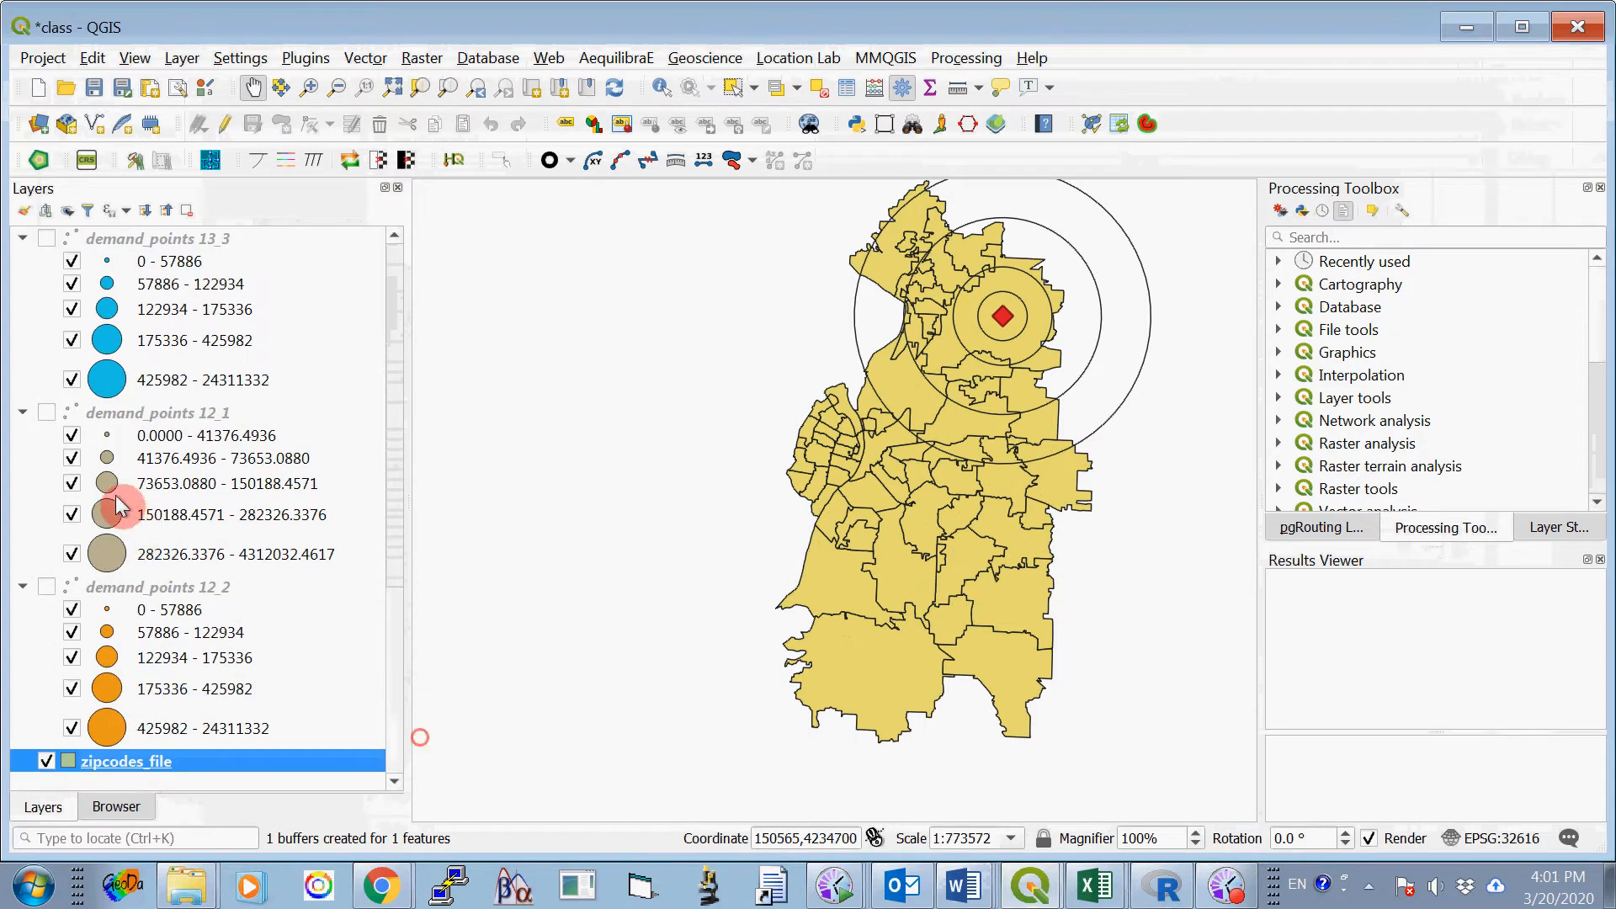
{"action": "left_click", "coordinate": [48, 414]}
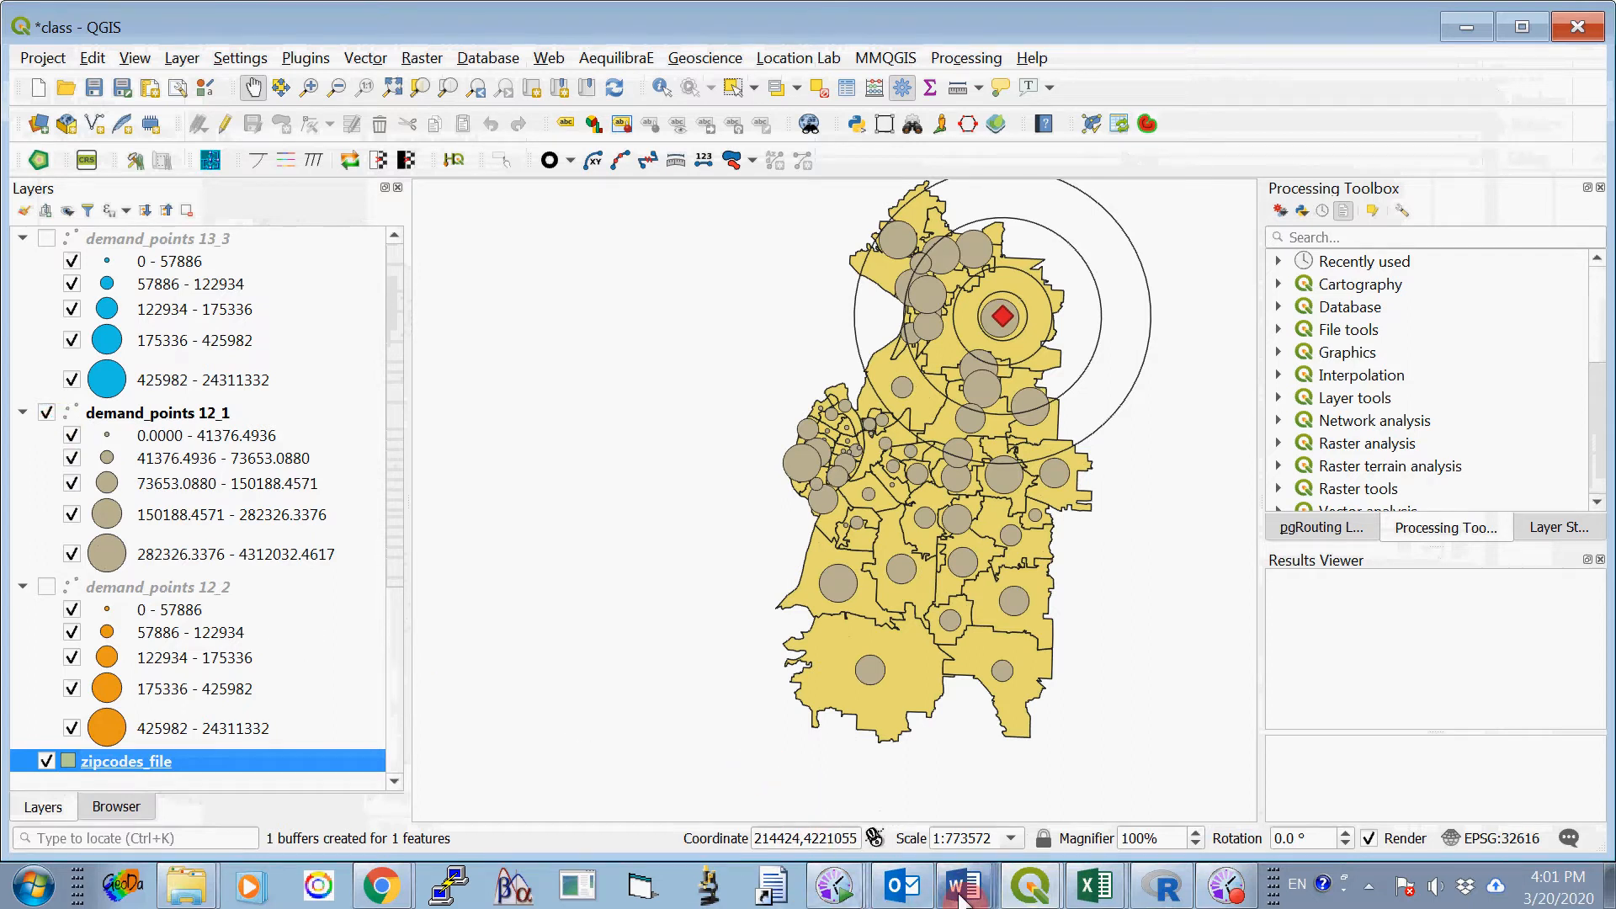
- Compare the site 1 map with Figure 2 in ProjectOne_2020_B.docx in Word, and return to the class project in QGIS
{"action": "mouse_move", "coordinate": [962, 894]}
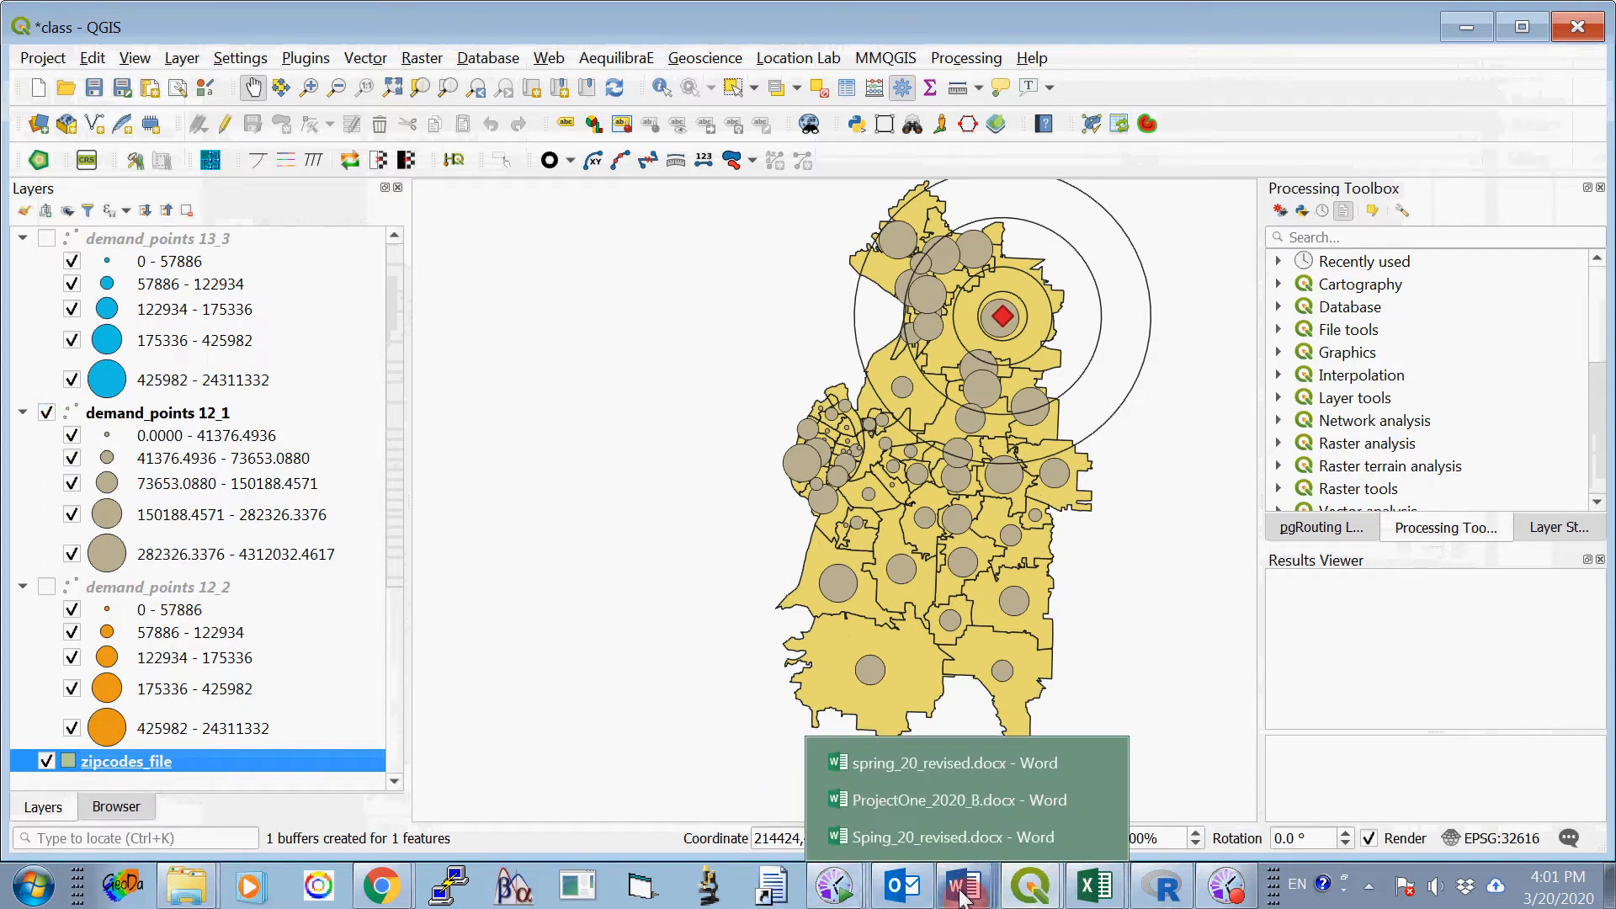
{"action": "left_click", "coordinate": [979, 800]}
{"action": "scroll", "coordinate": [640, 716], "scroll_direction": "up", "scroll_amount": 5}
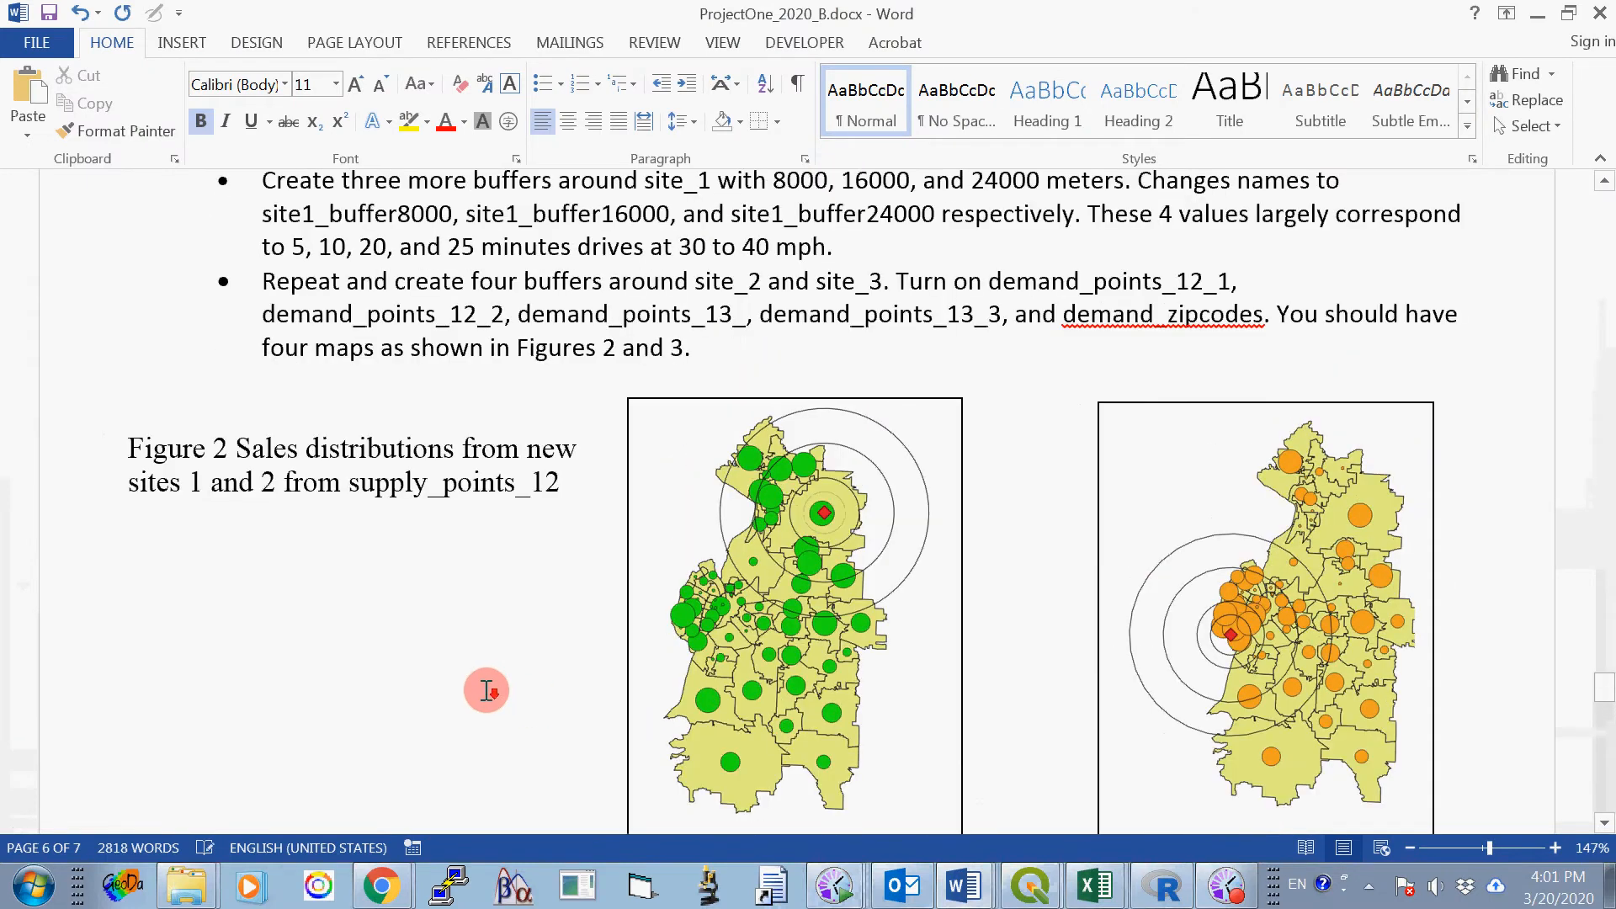
{"action": "scroll", "coordinate": [487, 690], "scroll_direction": "down", "scroll_amount": 6}
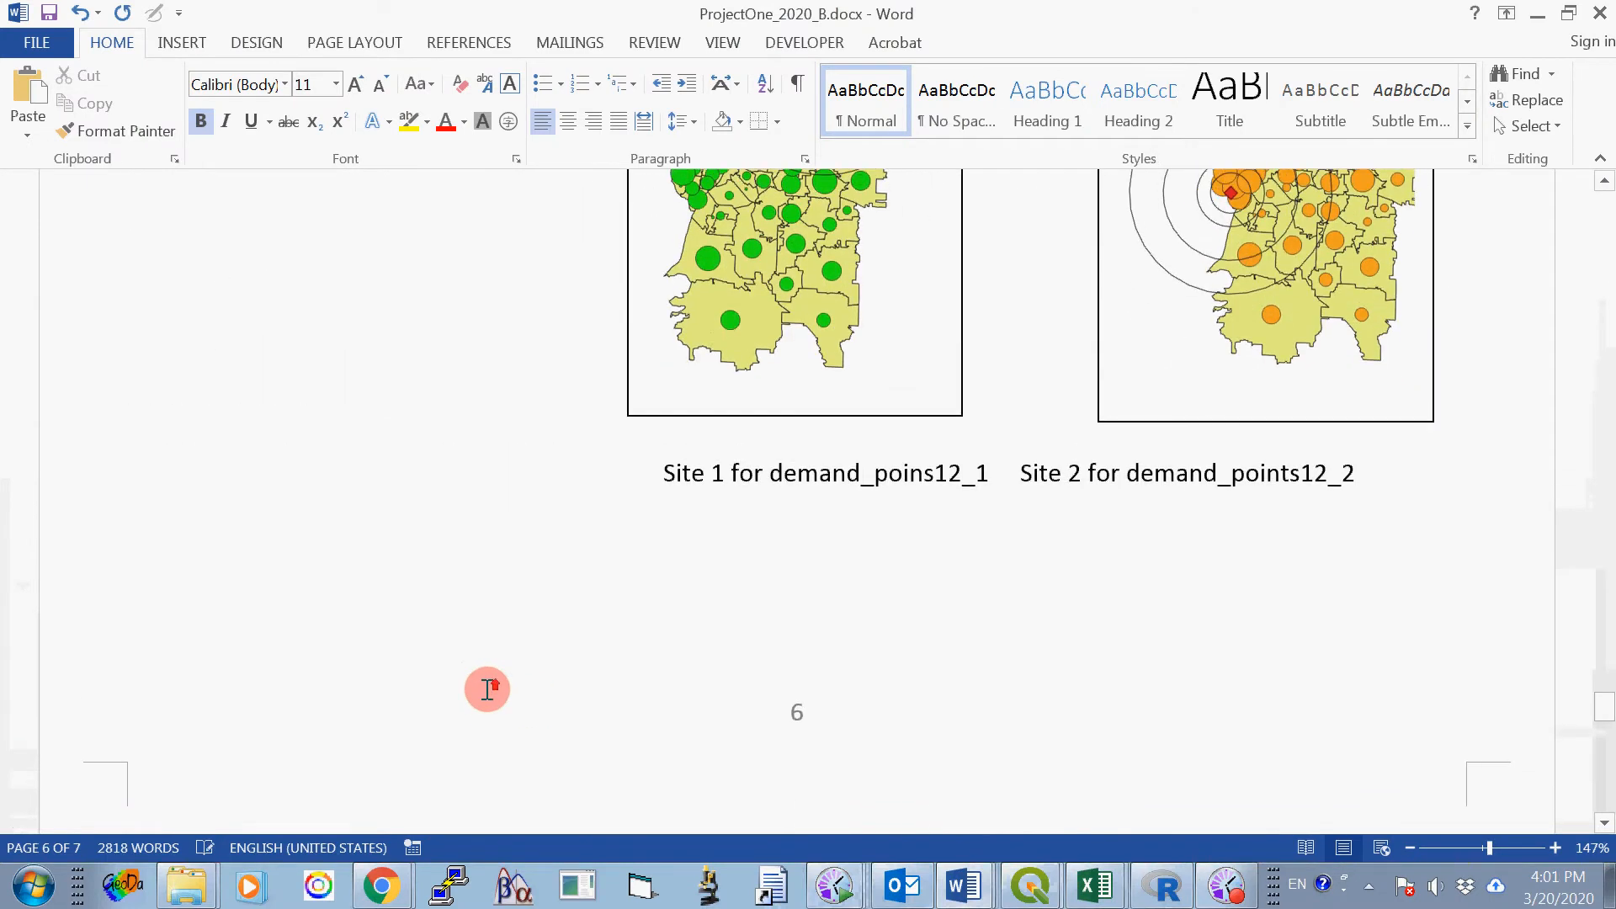
{"action": "scroll", "coordinate": [487, 689], "scroll_direction": "up", "scroll_amount": 1}
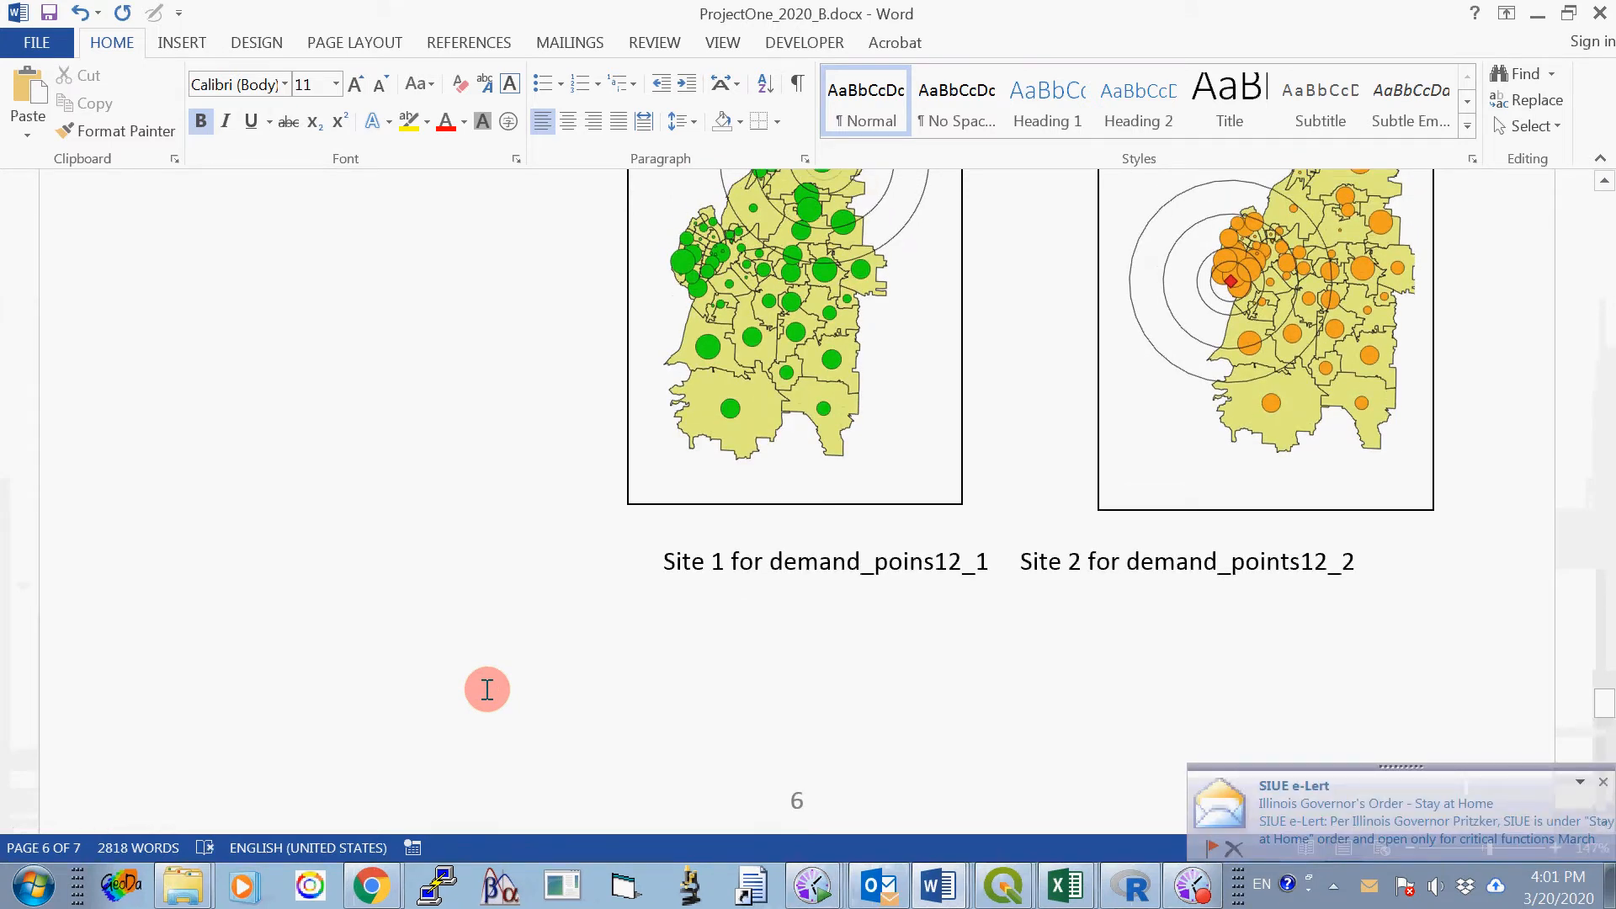
{"action": "scroll", "coordinate": [486, 689], "scroll_direction": "up", "scroll_amount": 3}
{"action": "scroll", "coordinate": [486, 690], "scroll_direction": "down", "scroll_amount": 1}
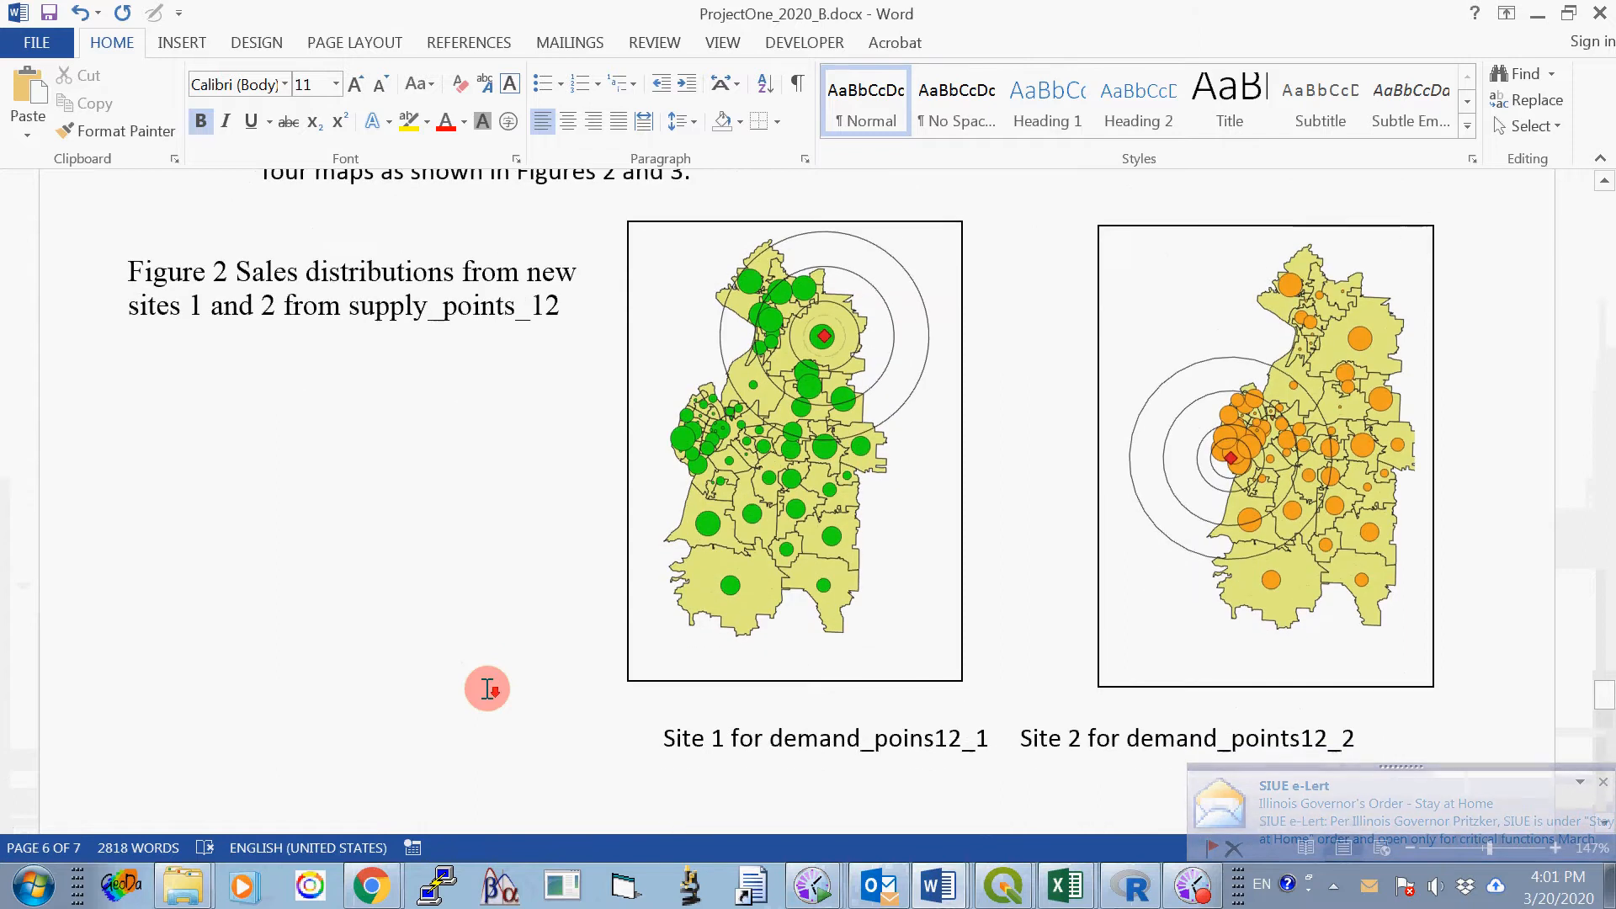
{"action": "scroll", "coordinate": [487, 689], "scroll_direction": "down", "scroll_amount": 1}
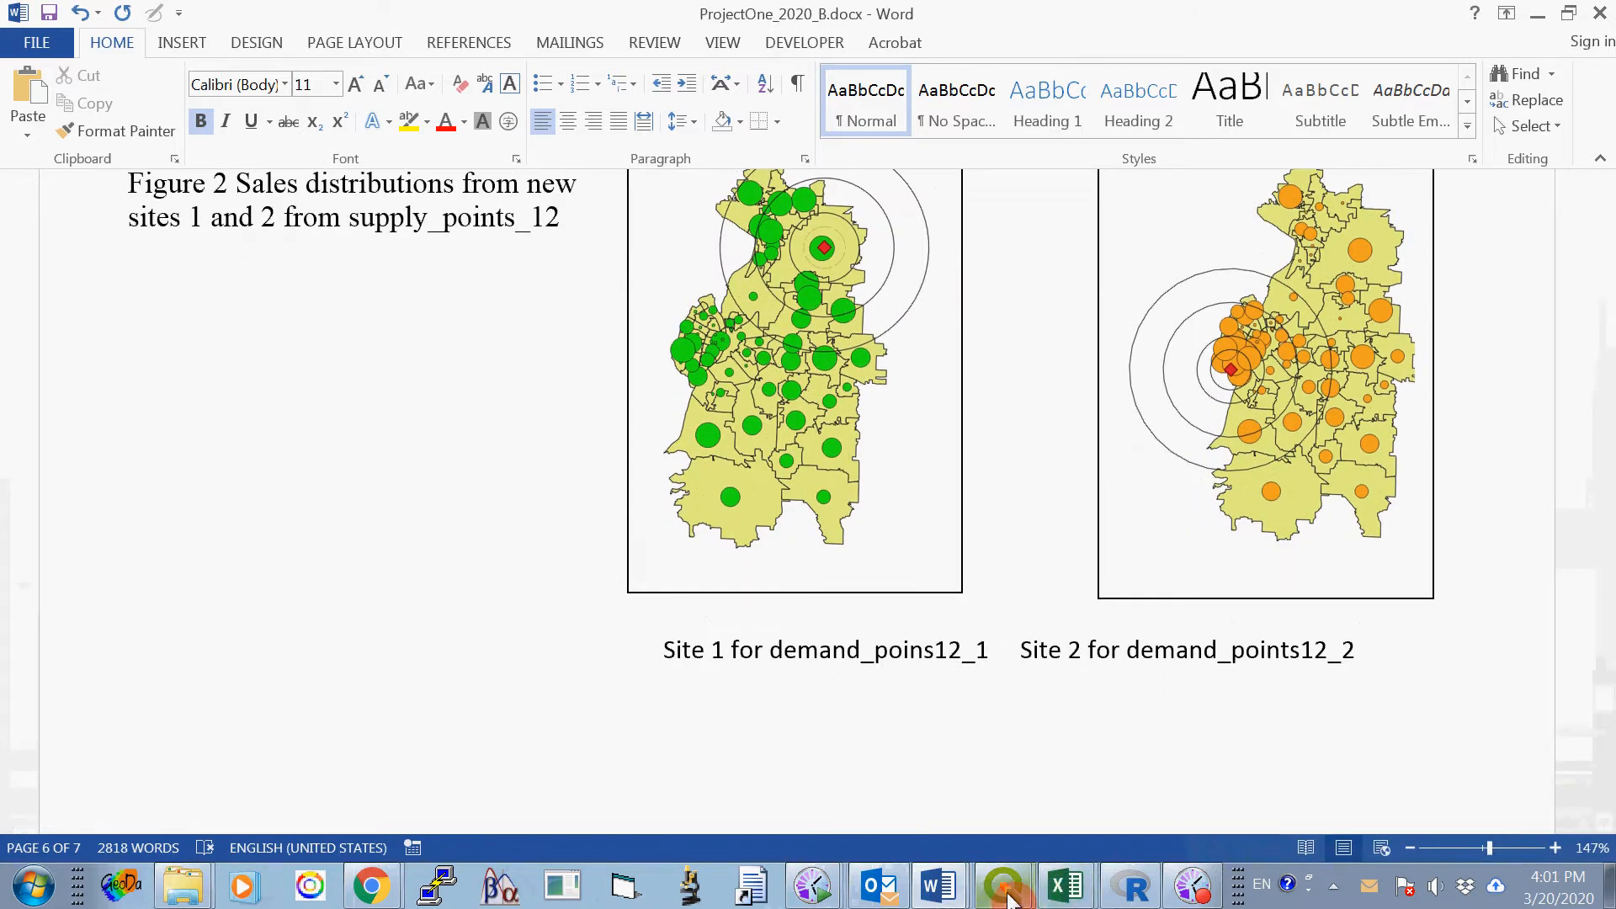
{"action": "mouse_move", "coordinate": [1007, 897]}
{"action": "left_click", "coordinate": [1014, 837]}
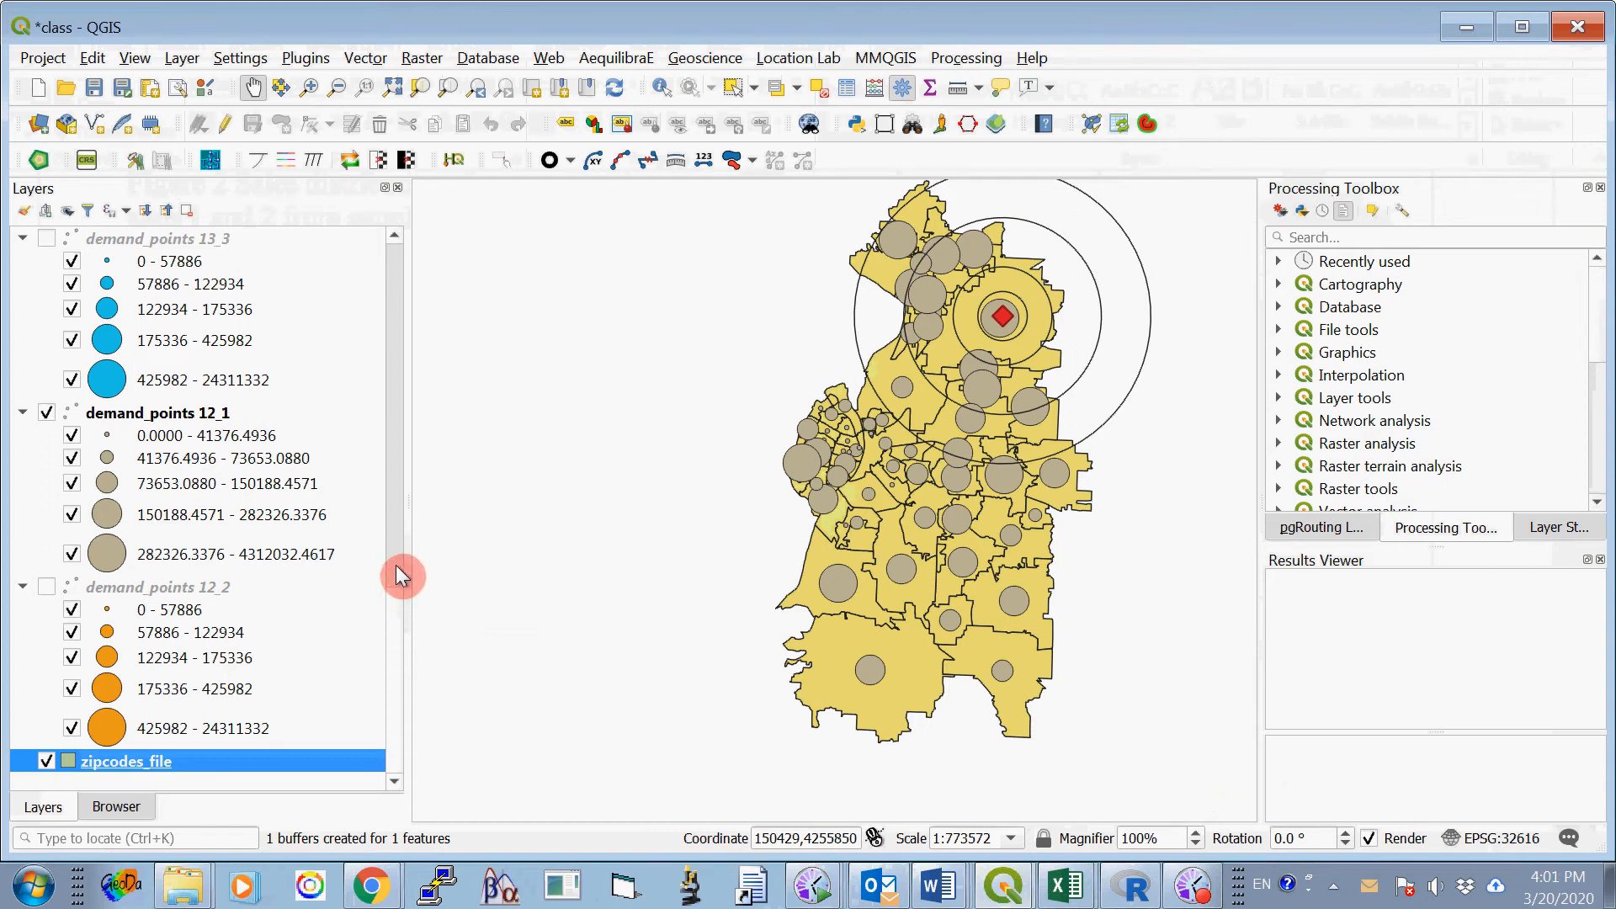
- Turn off the demand_points 12_1 layer and turn on demand_points 12_2 instead
{"action": "scroll", "coordinate": [396, 567], "scroll_direction": "up", "scroll_amount": 5}
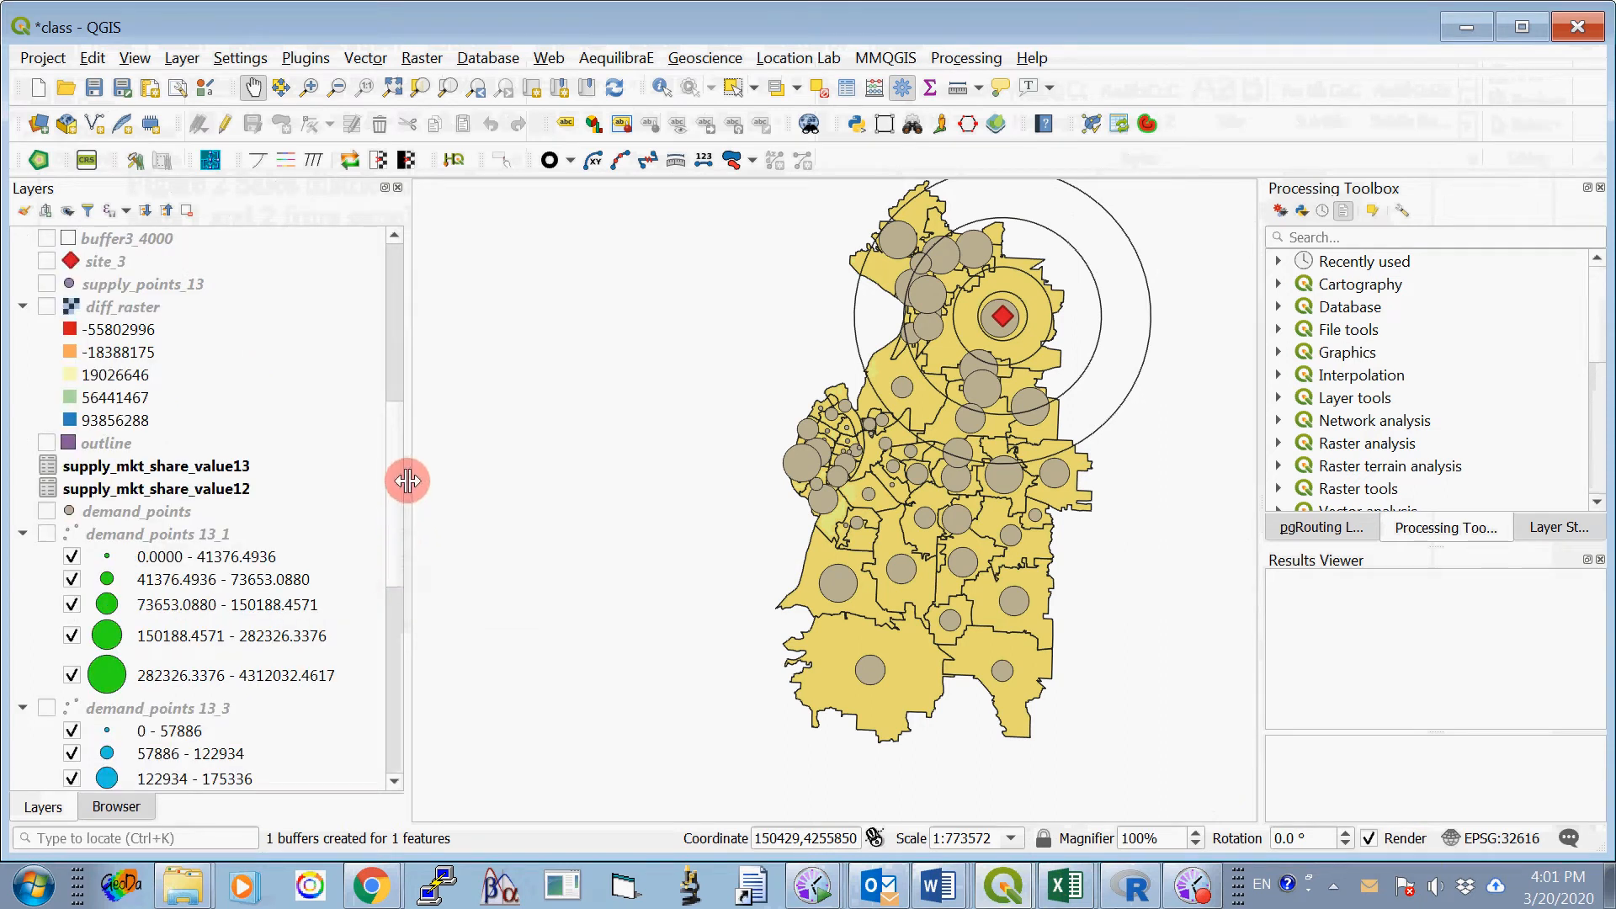
{"action": "left_click_drag", "start_coordinate": [396, 458], "coordinate": [396, 638]}
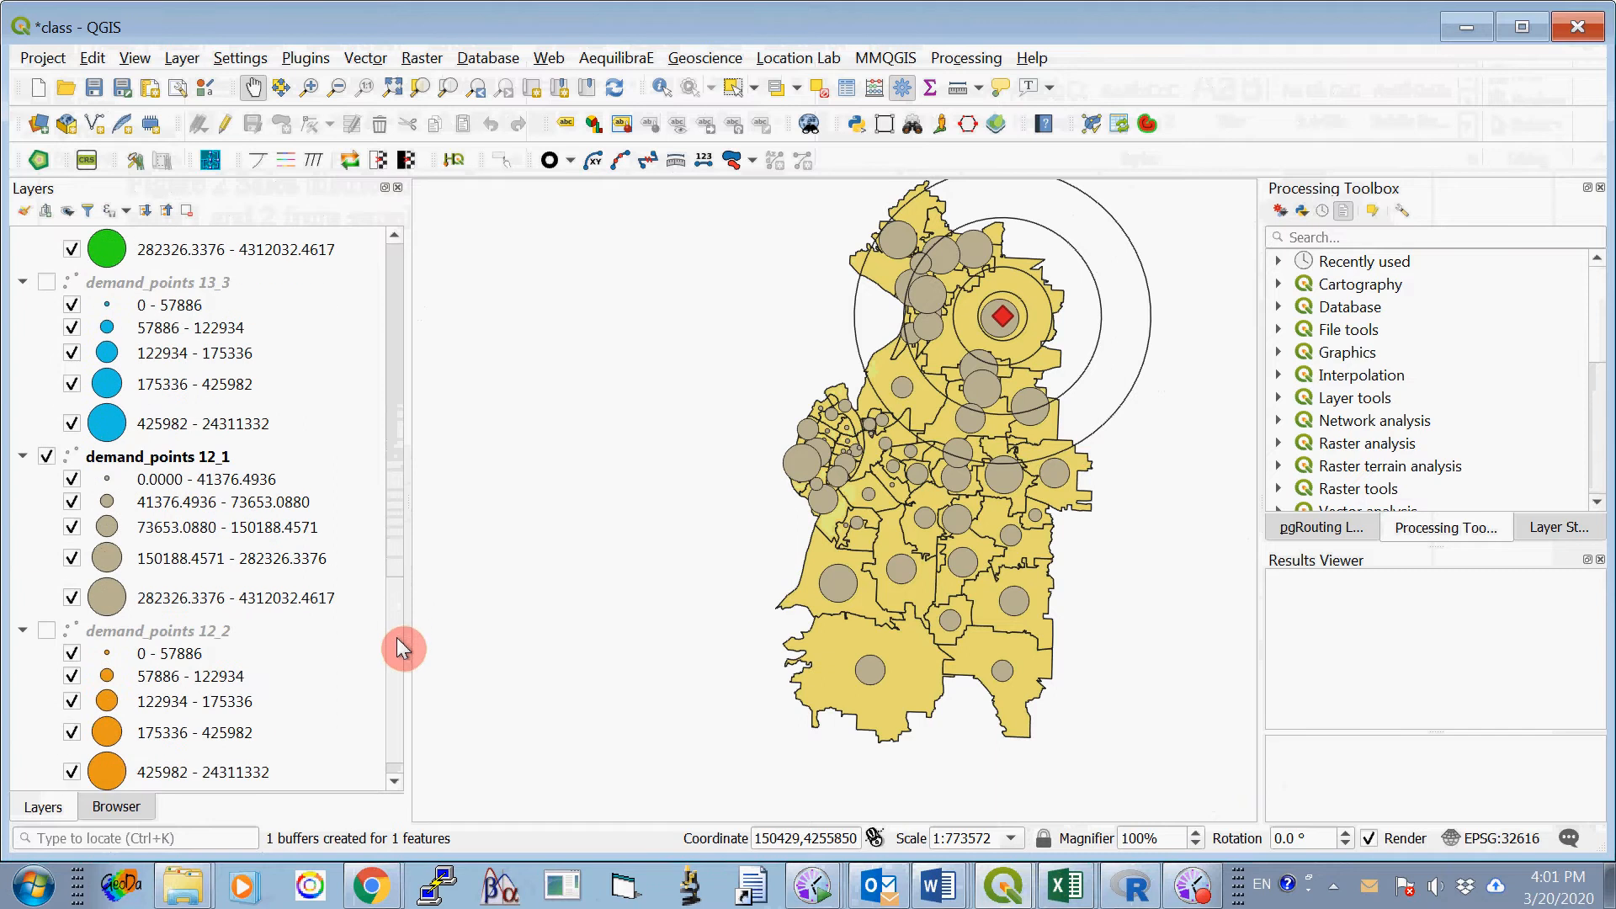
{"action": "left_click", "coordinate": [47, 457]}
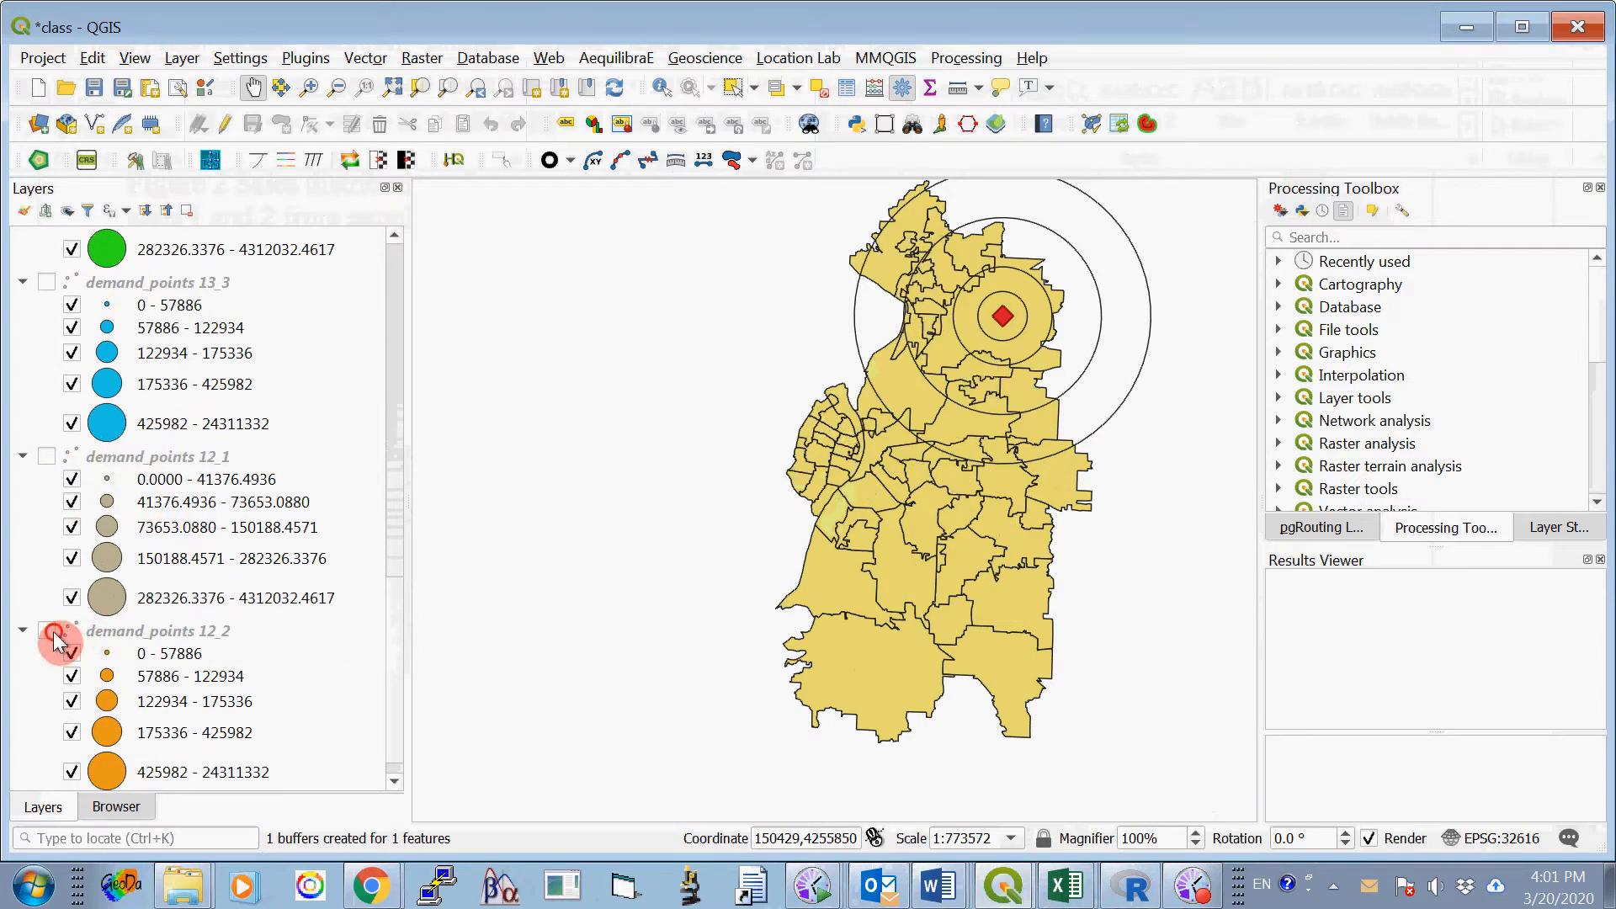
{"action": "left_click", "coordinate": [50, 633]}
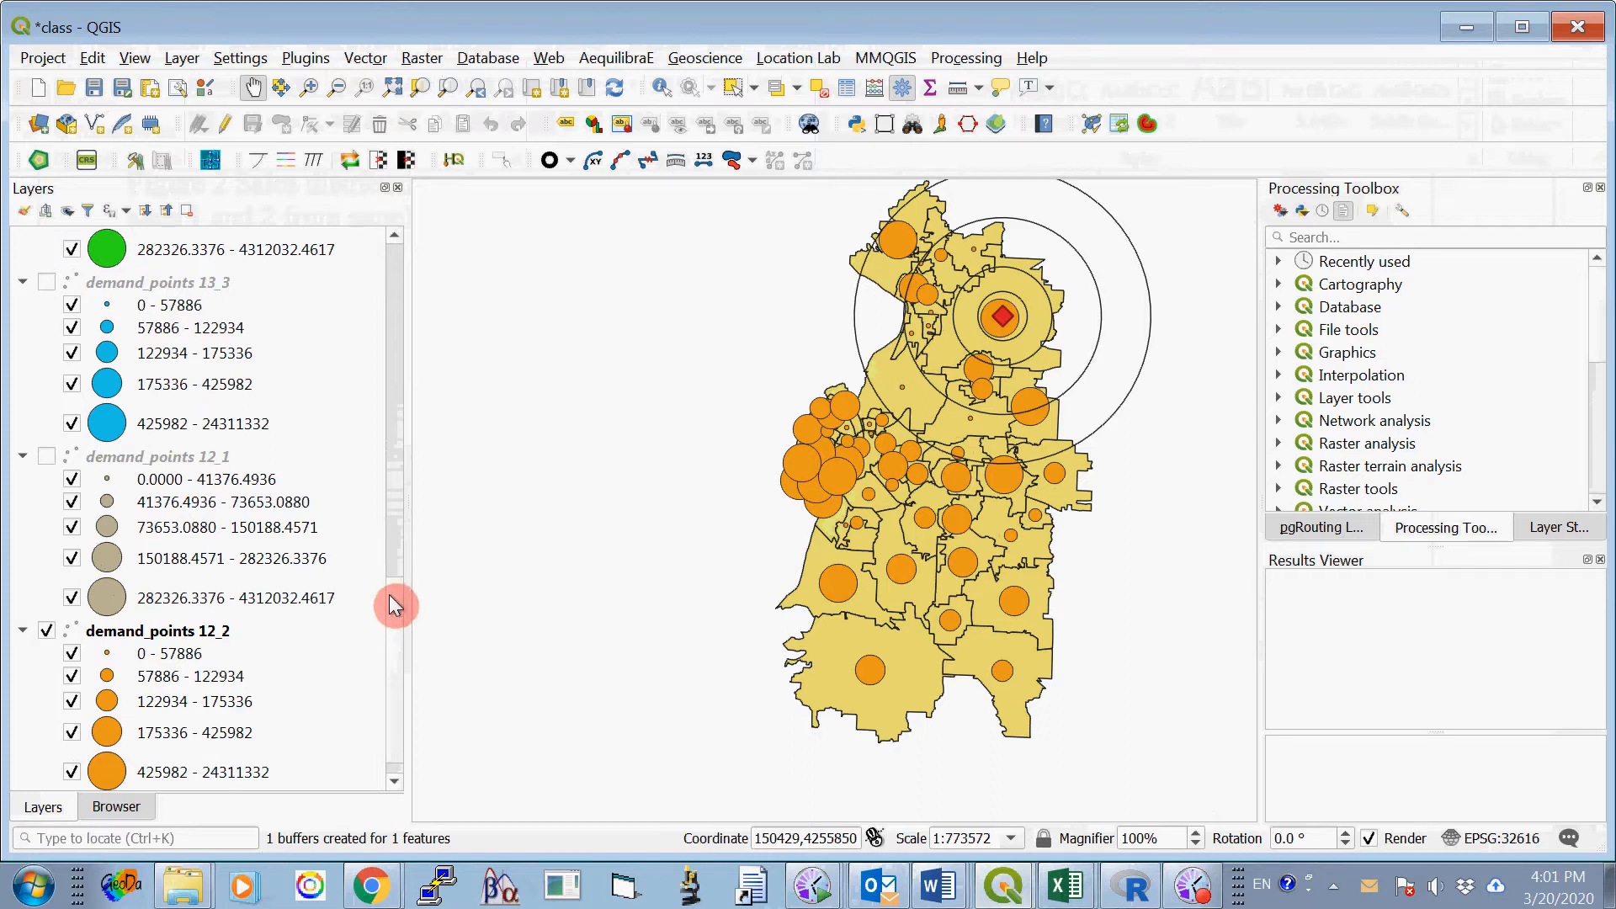
- Turn off site_1 and its buffer1_24000, buffer1_4000, buffer1_8000 and buffer1_16000 layers
{"action": "left_click_drag", "start_coordinate": [389, 596], "coordinate": [386, 342]}
{"action": "left_click", "coordinate": [48, 308]}
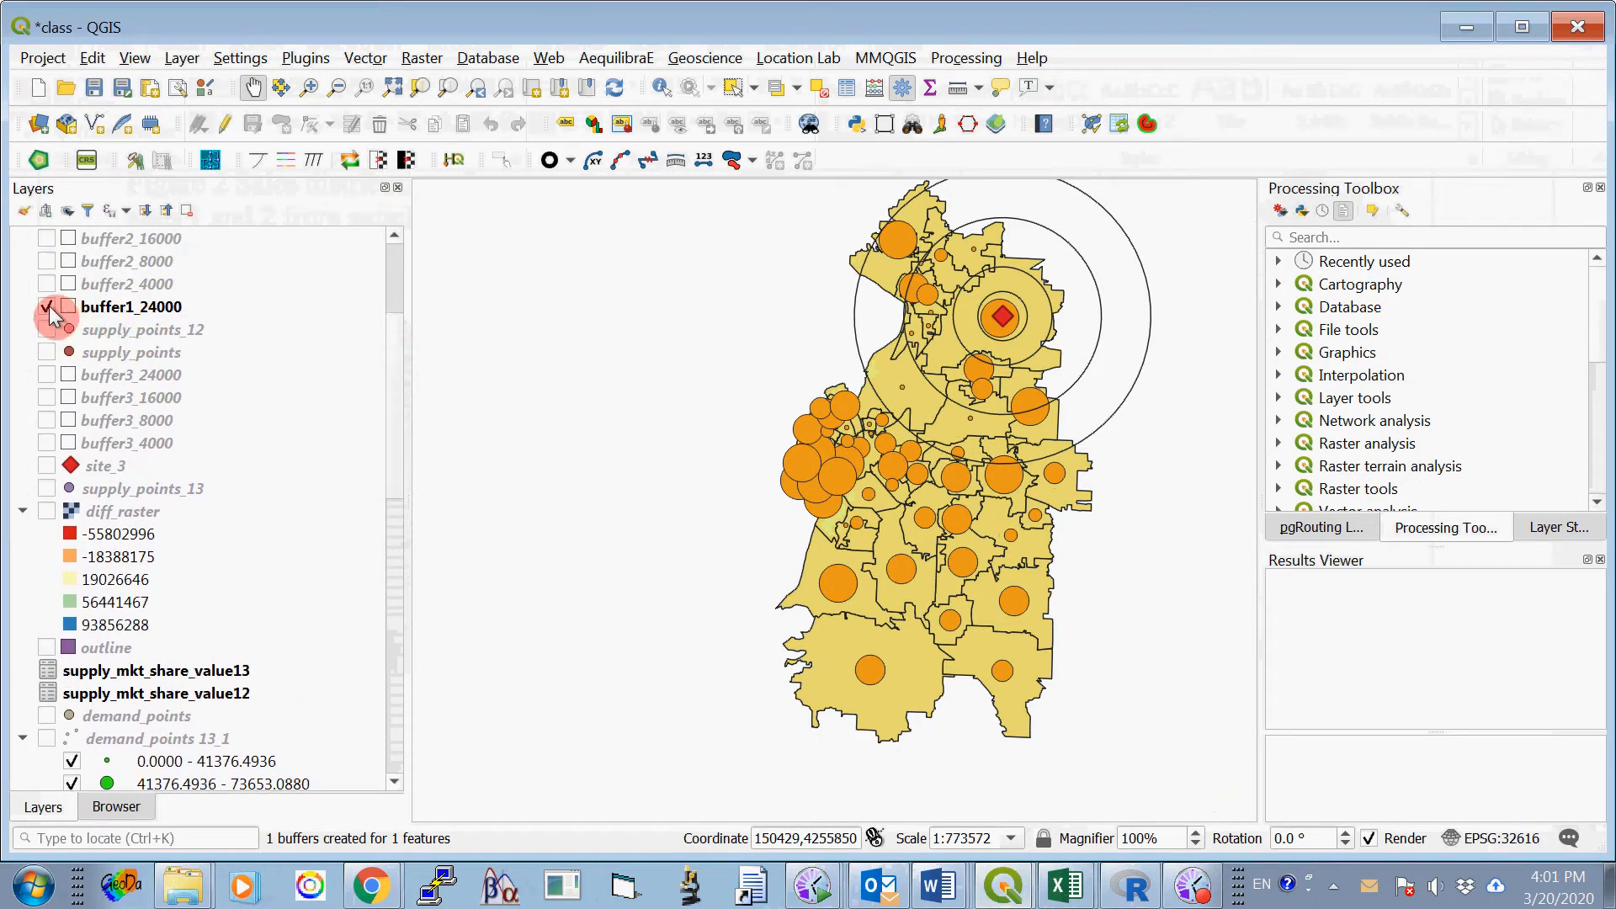
{"action": "left_click", "coordinate": [48, 308]}
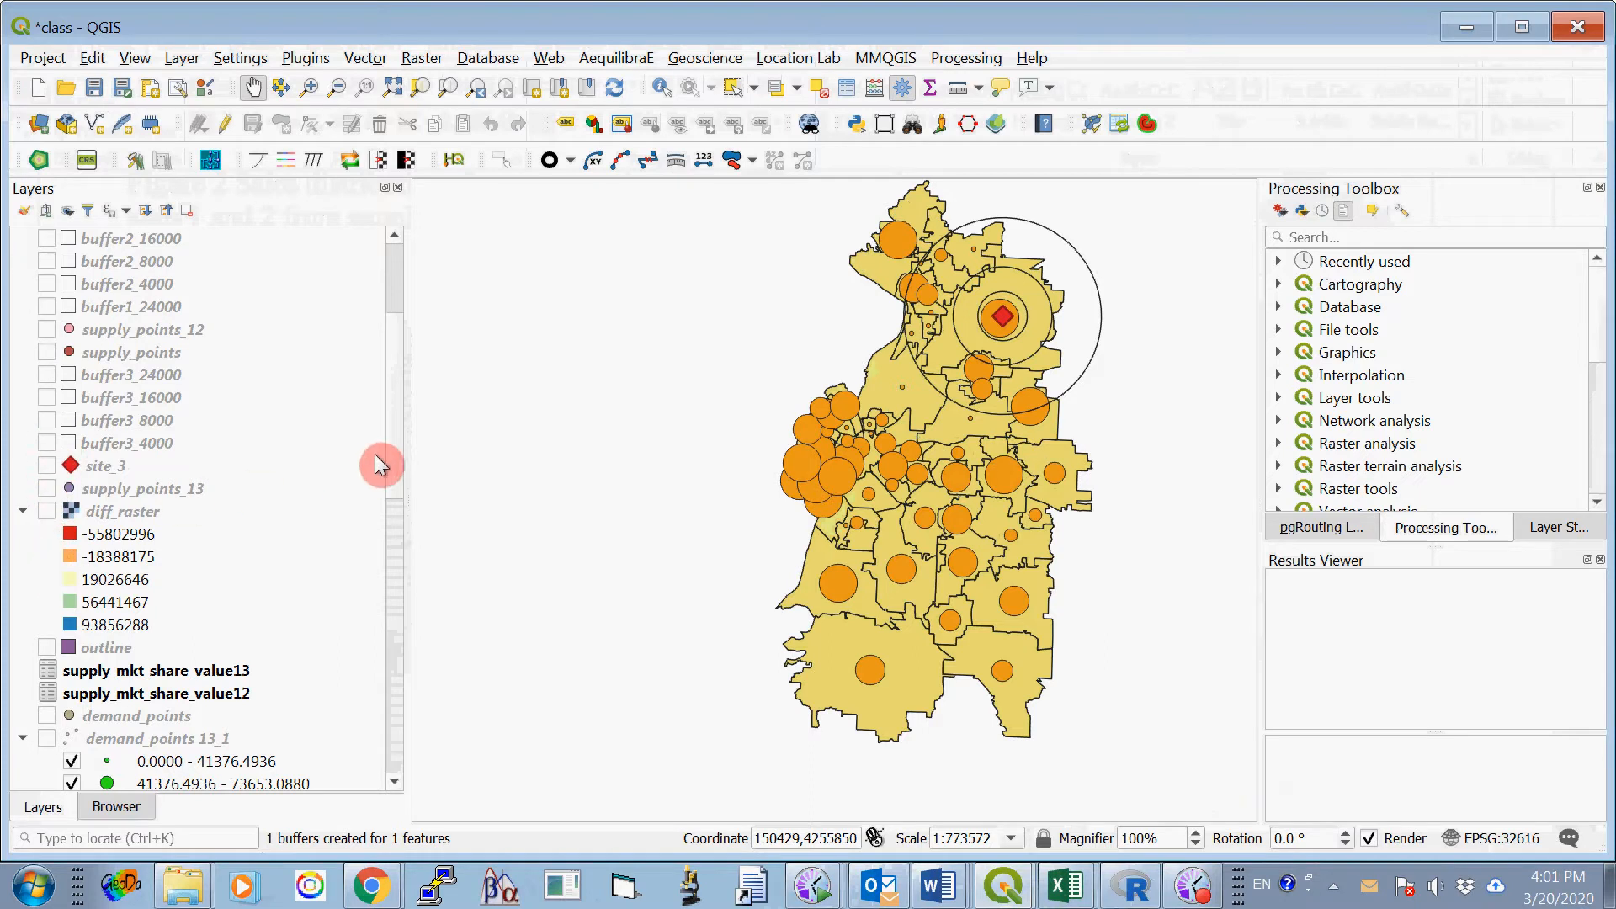
{"action": "scroll", "coordinate": [394, 437], "scroll_direction": "up", "scroll_amount": 3}
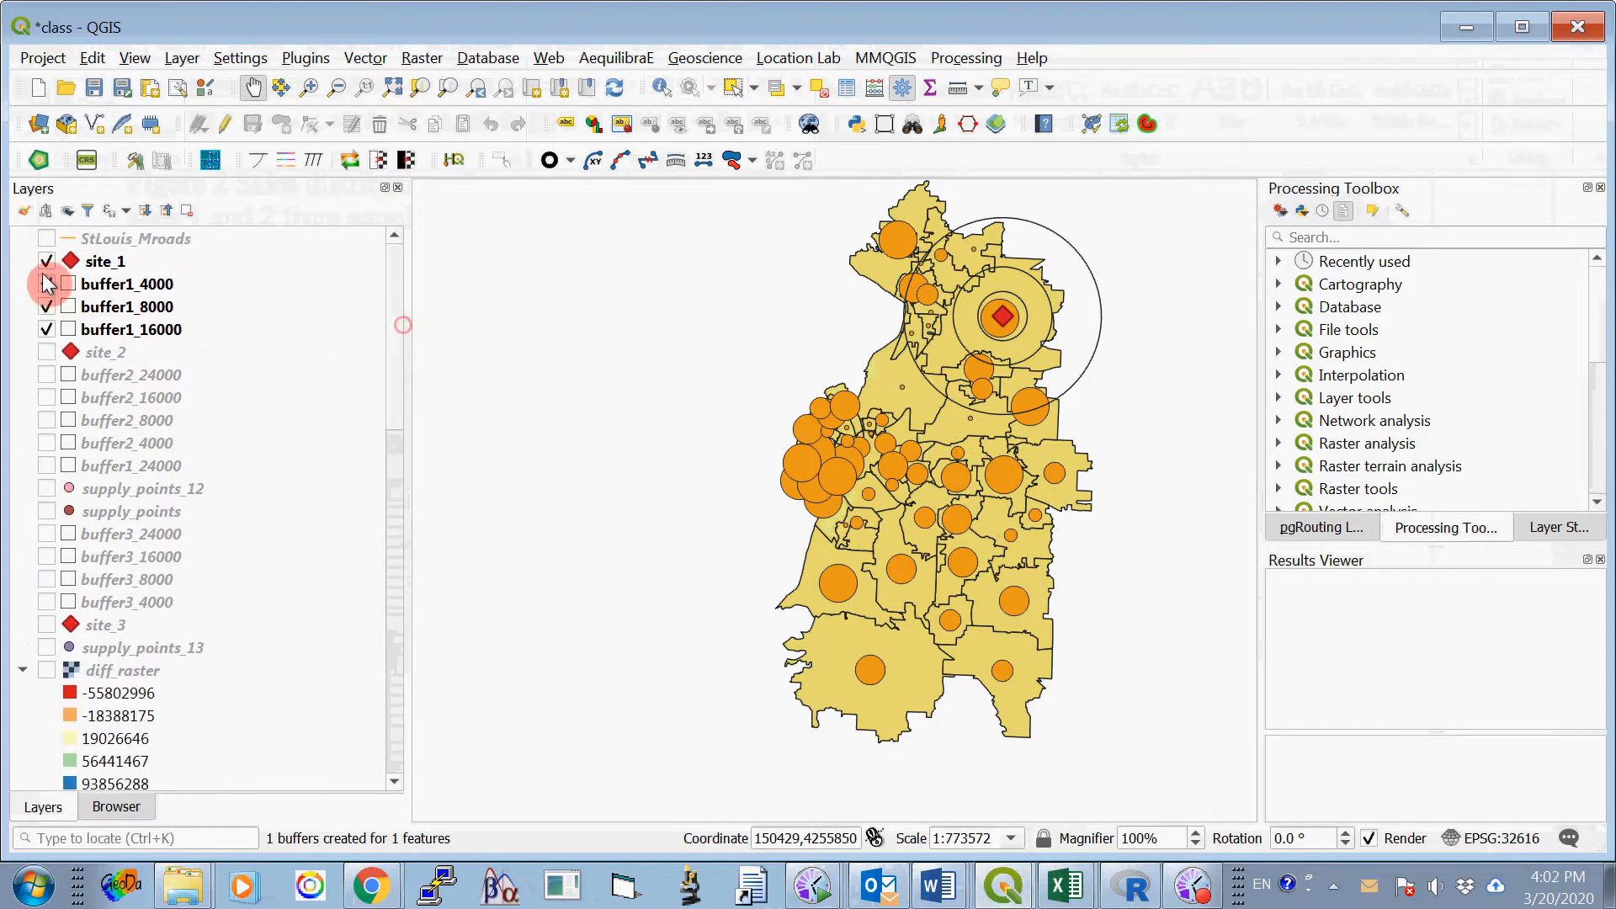
{"action": "left_click", "coordinate": [48, 261]}
{"action": "left_click", "coordinate": [48, 284]}
{"action": "left_click", "coordinate": [48, 307]}
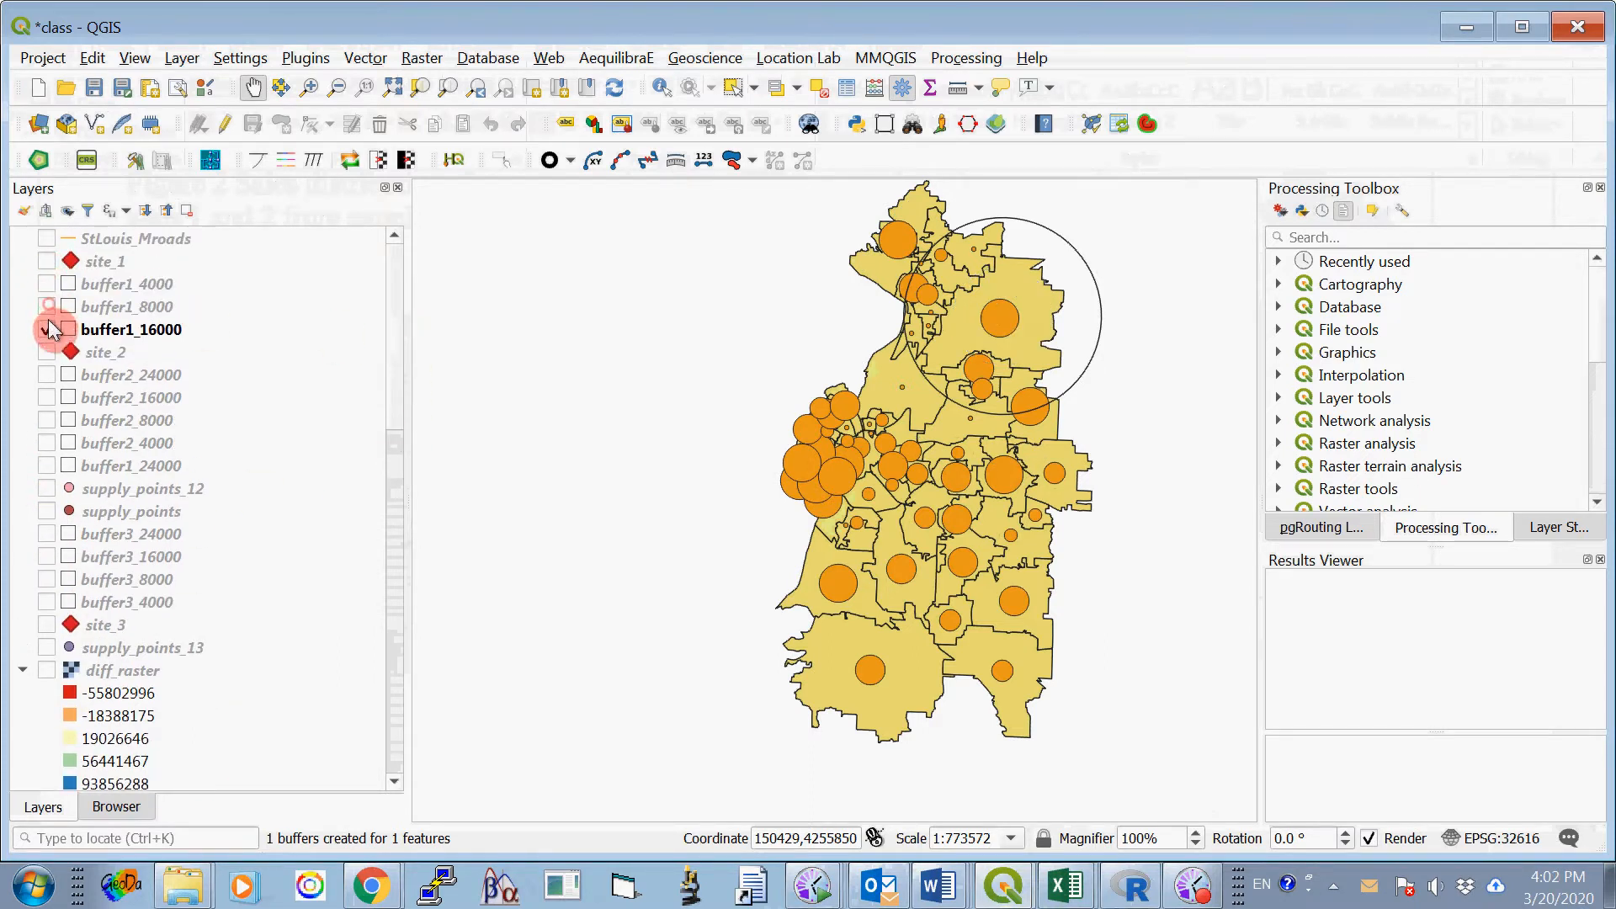
{"action": "left_click", "coordinate": [46, 329]}
- Turn on site_2 together with its buffer2_24000, buffer2_16000, buffer2_8000 and buffer2_4000 layers
{"action": "left_click", "coordinate": [47, 352]}
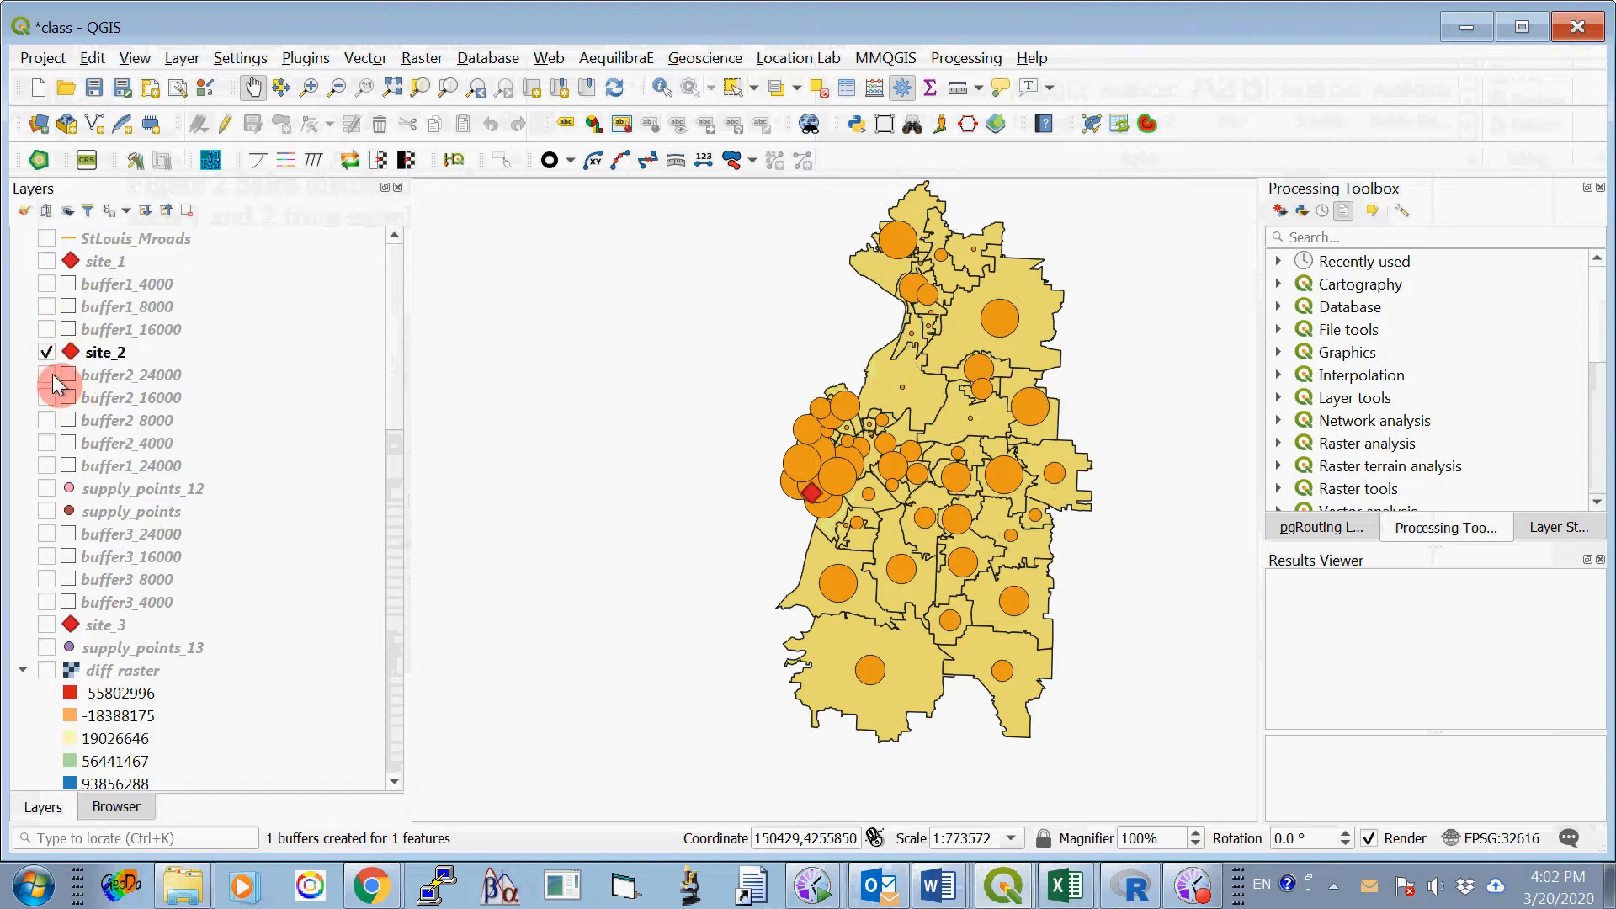
{"action": "left_click", "coordinate": [47, 375]}
{"action": "left_click", "coordinate": [47, 398]}
{"action": "left_click", "coordinate": [47, 421]}
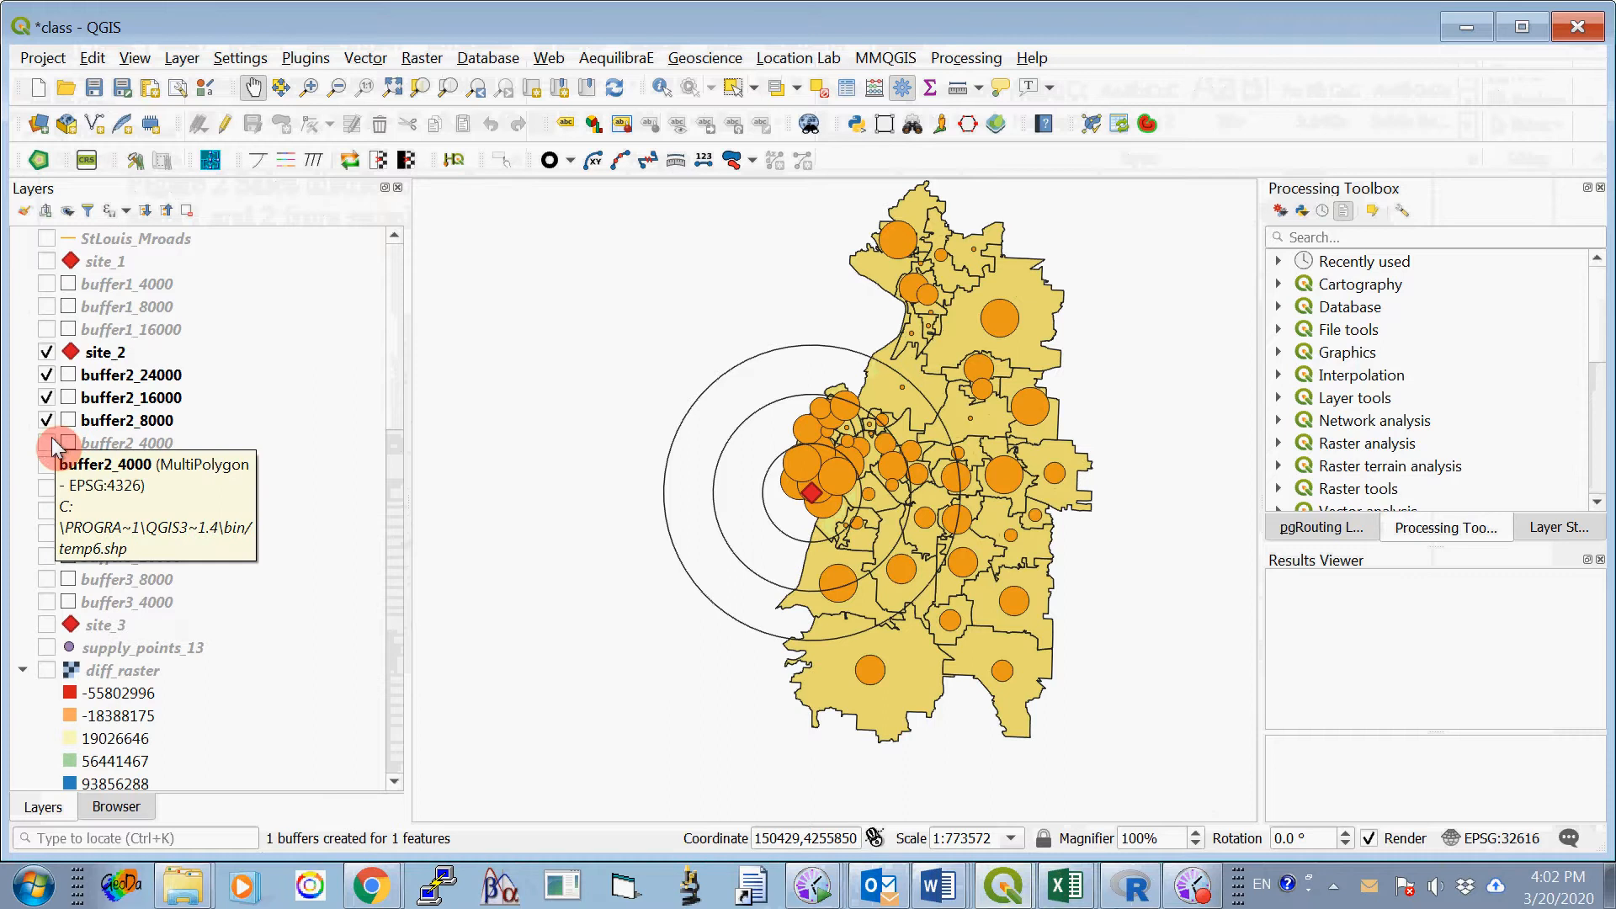
{"action": "left_click", "coordinate": [47, 444]}
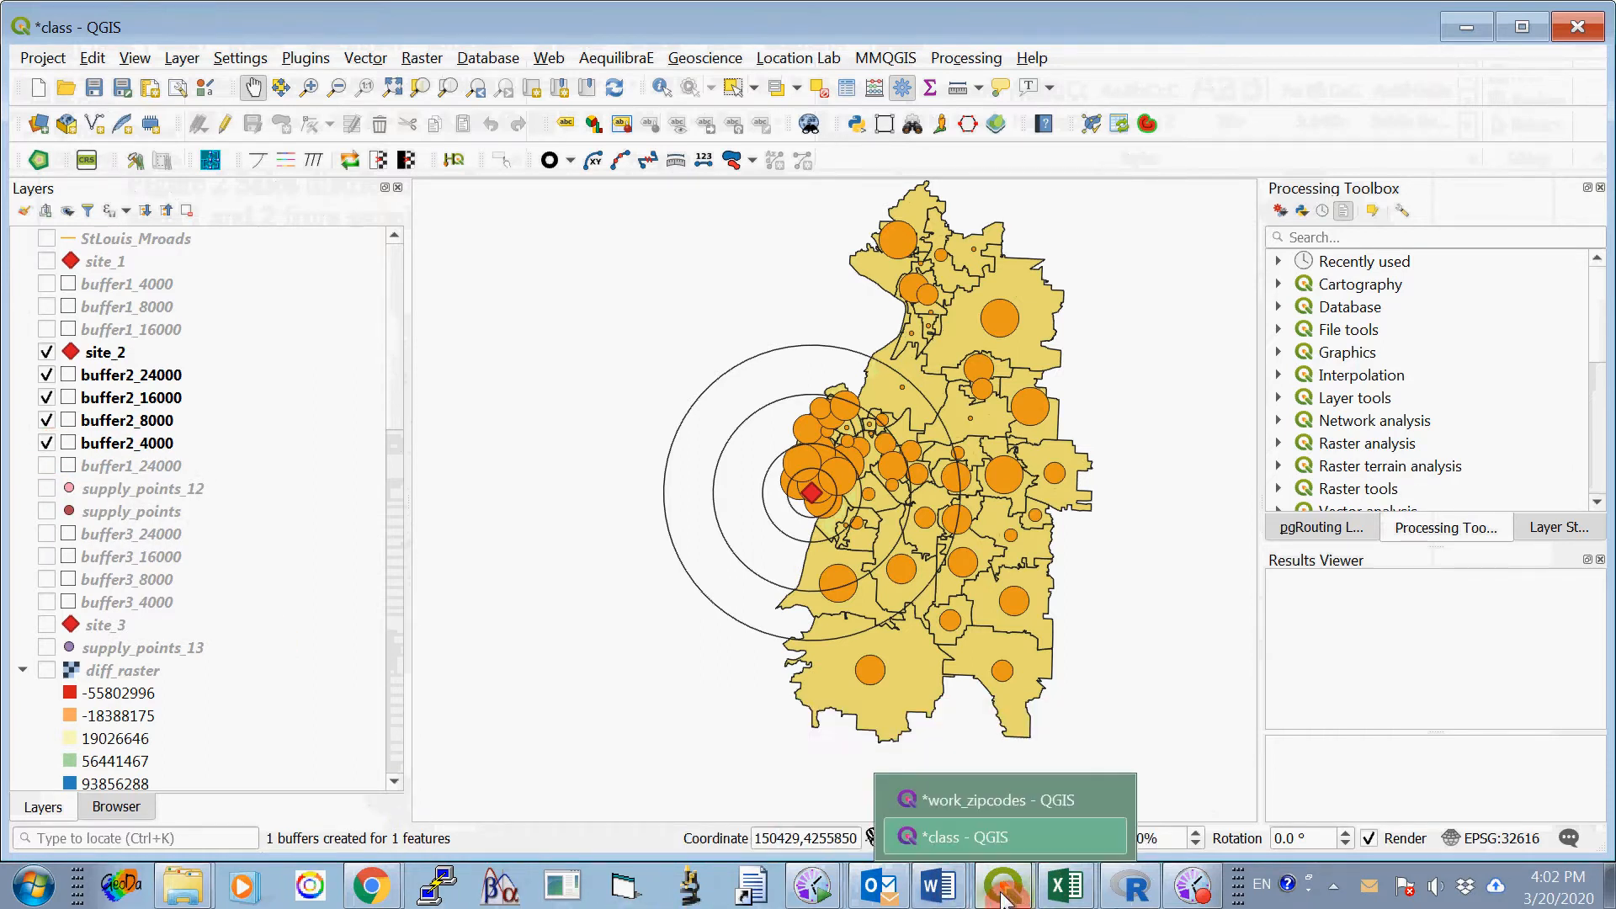
- Review the Figure 3 maps for sites 1 and 3 in ProjectOne_2020_B.docx in Word, and return to the class project in QGIS
{"action": "mouse_move", "coordinate": [941, 894]}
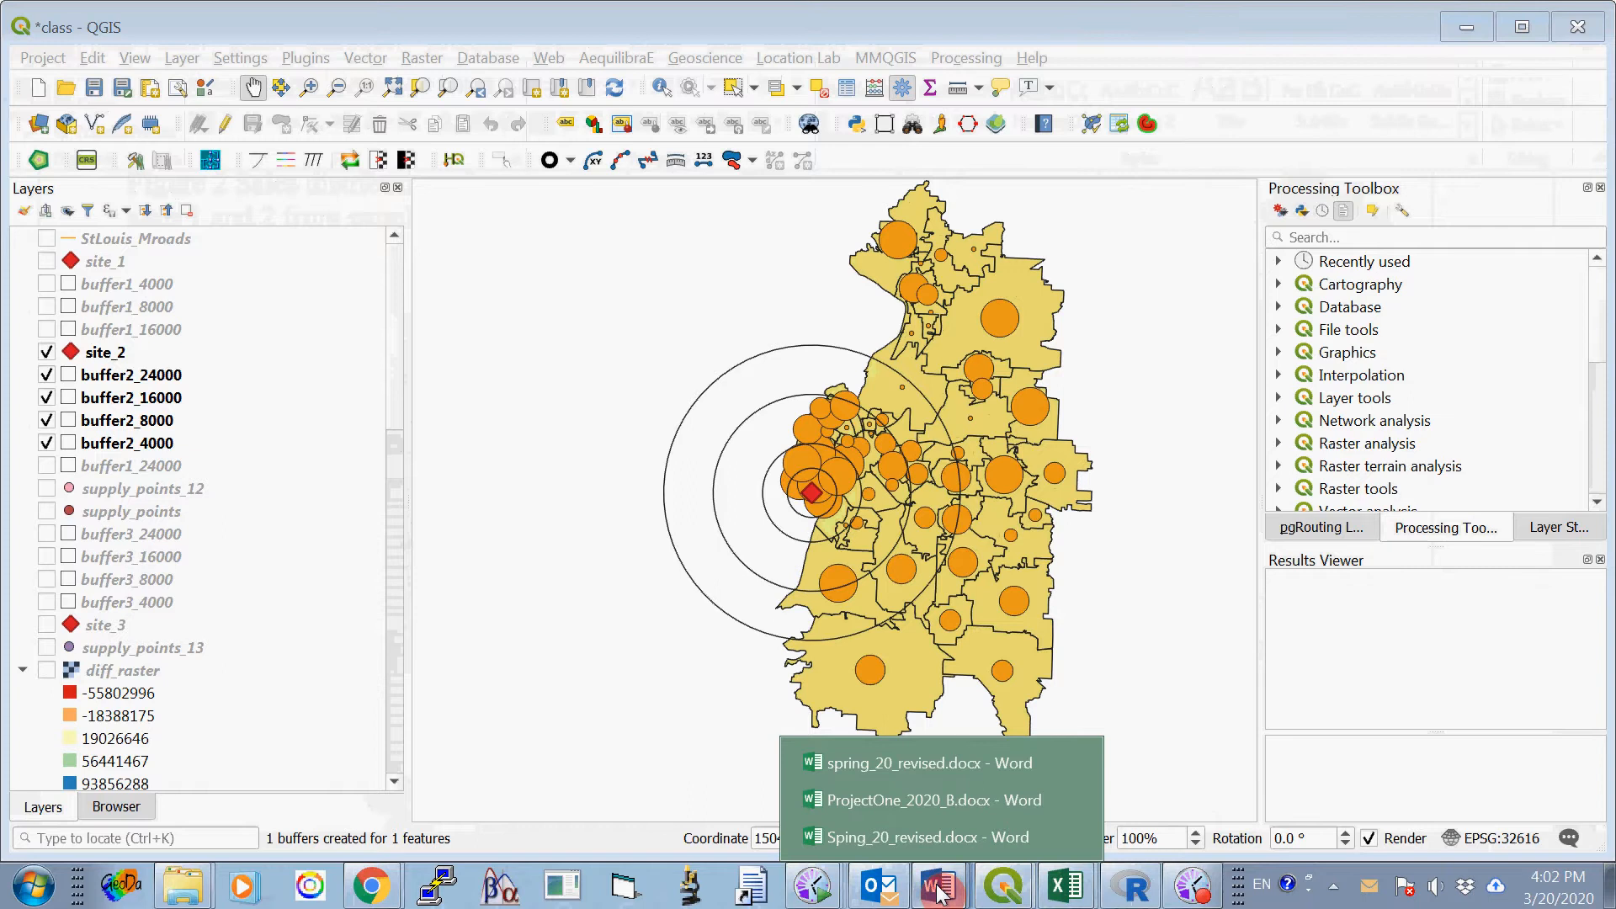
{"action": "left_click", "coordinate": [914, 801]}
{"action": "scroll", "coordinate": [842, 725], "scroll_direction": "down", "scroll_amount": 10}
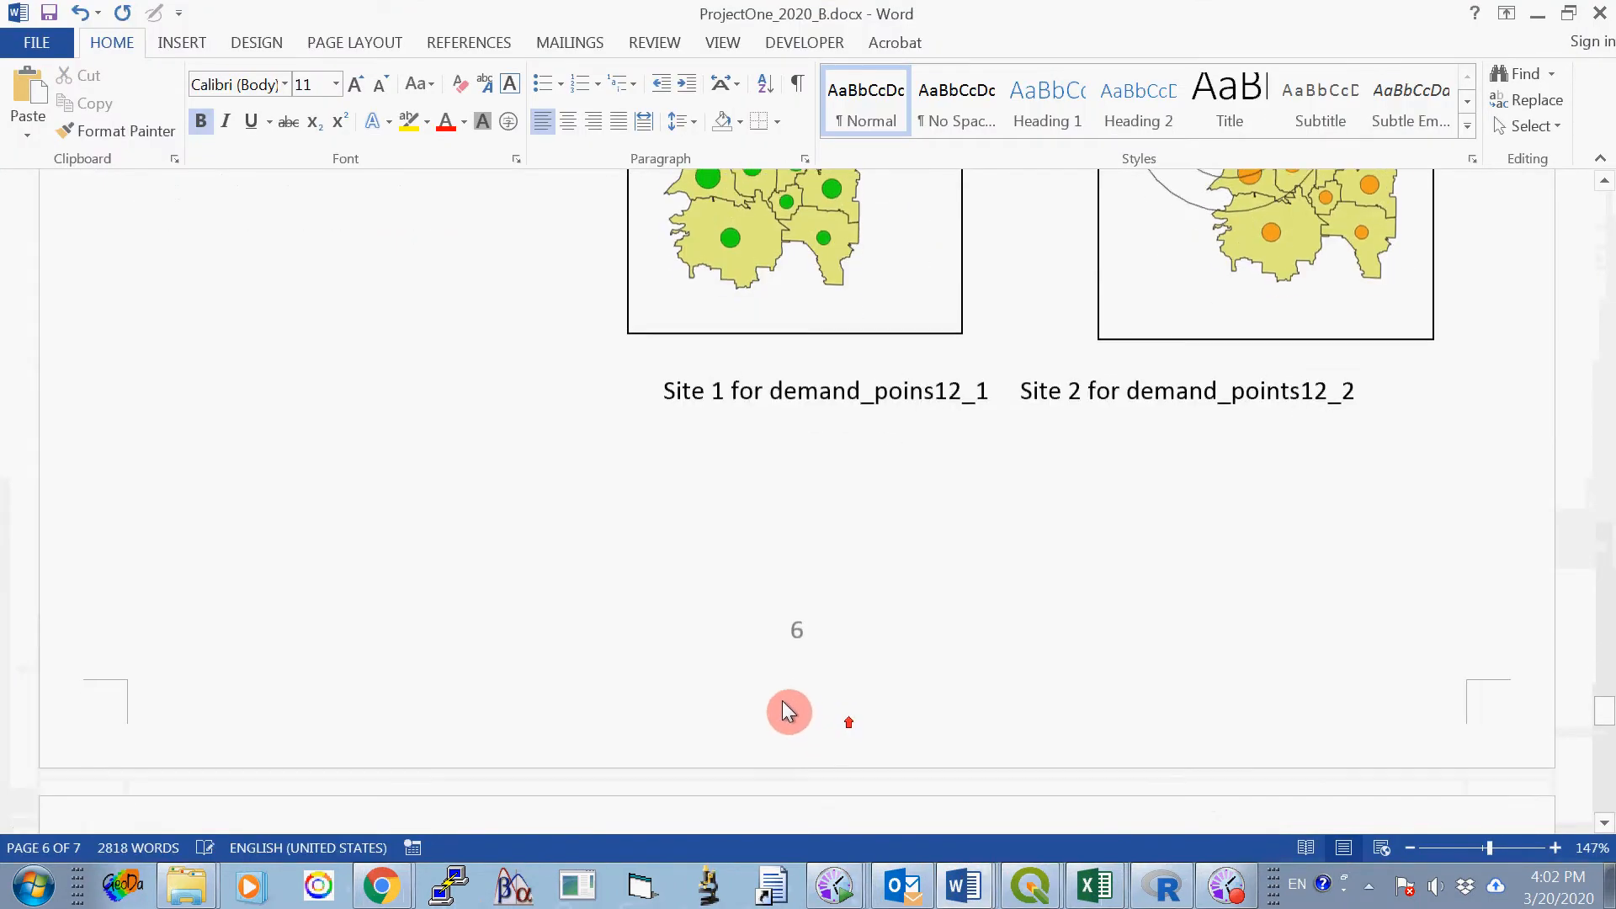
{"action": "scroll", "coordinate": [792, 694], "scroll_direction": "down", "scroll_amount": 1}
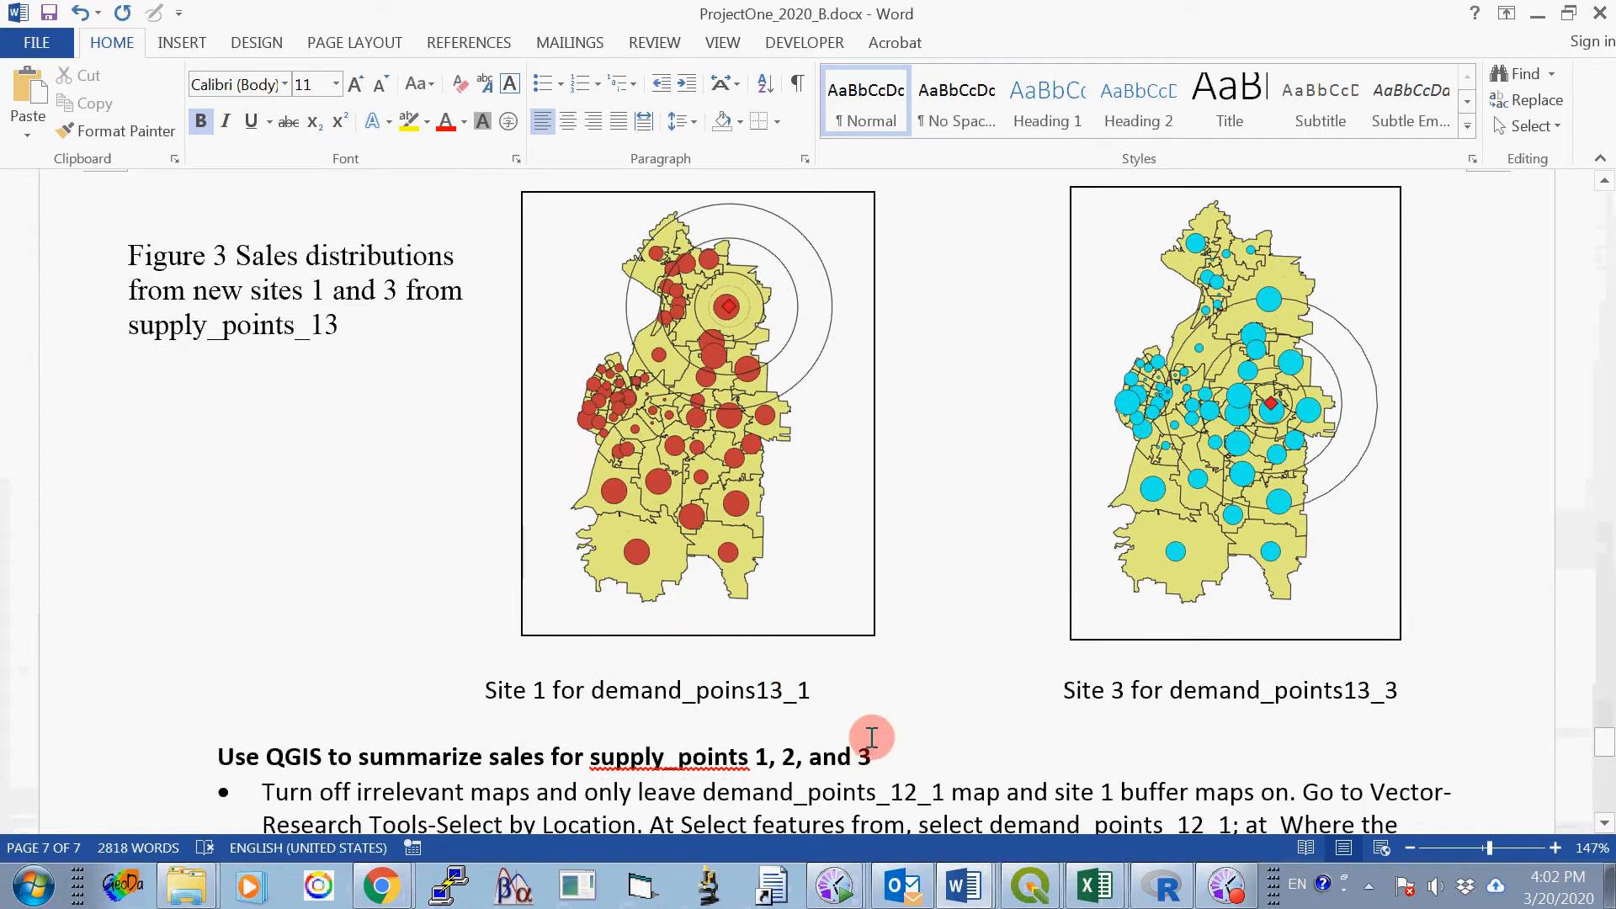
{"action": "left_click", "coordinate": [1030, 884]}
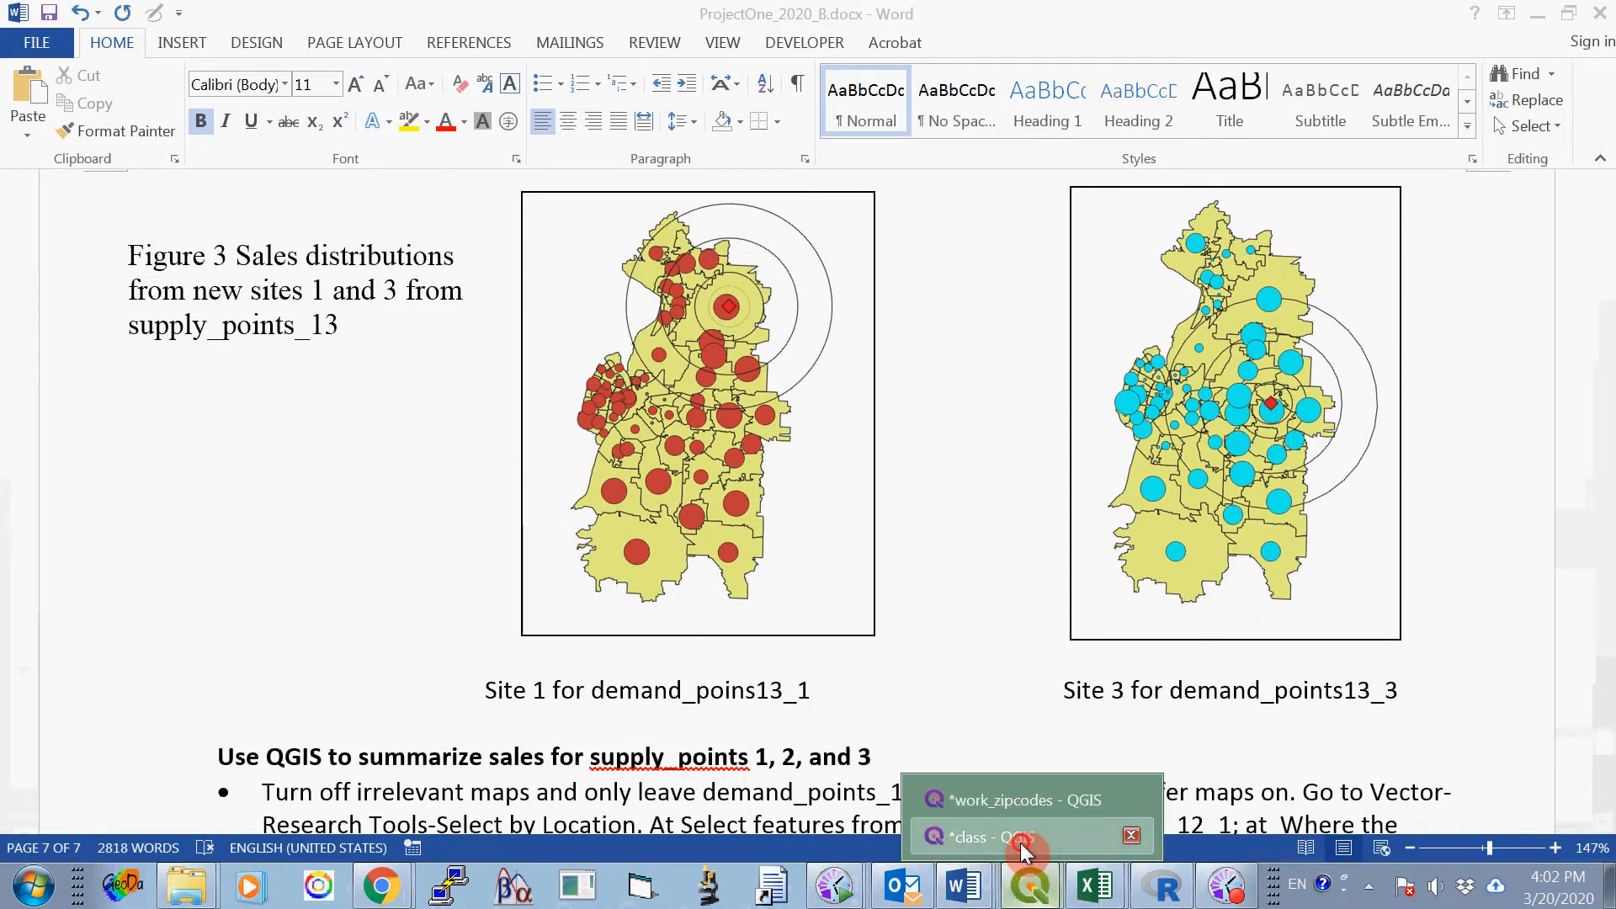
{"action": "left_click", "coordinate": [1020, 839]}
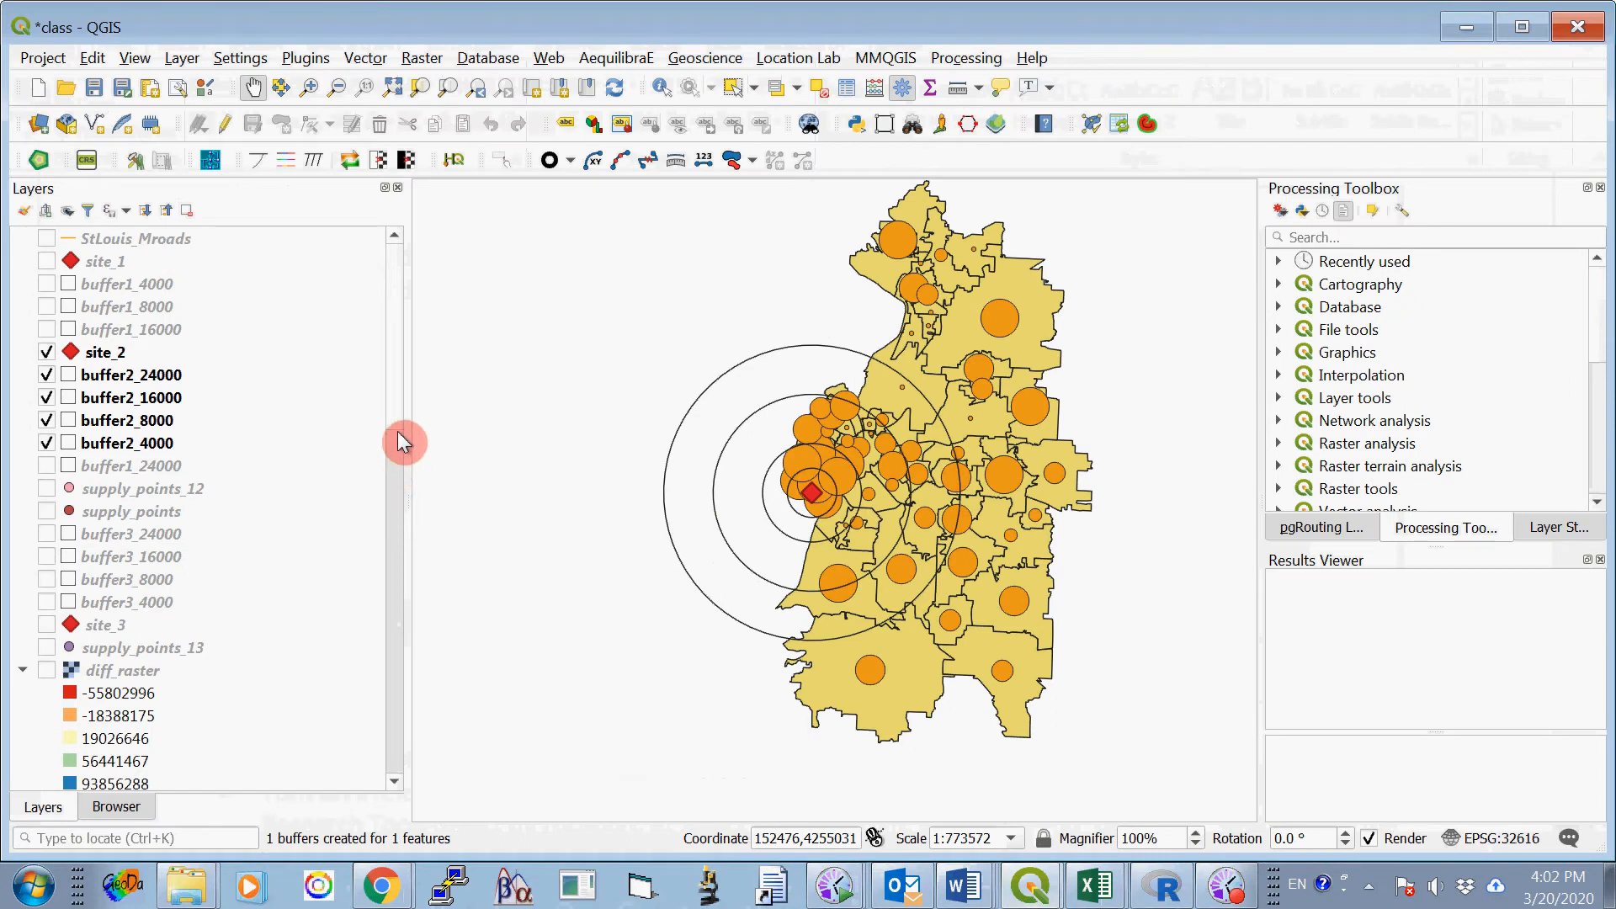
- Turn off site_2 and its buffer2_24000, buffer2_16000, buffer2_8000 and buffer2_4000 layers
{"action": "left_click", "coordinate": [46, 355]}
{"action": "left_click", "coordinate": [47, 375]}
{"action": "left_click", "coordinate": [46, 398]}
{"action": "left_click", "coordinate": [47, 420]}
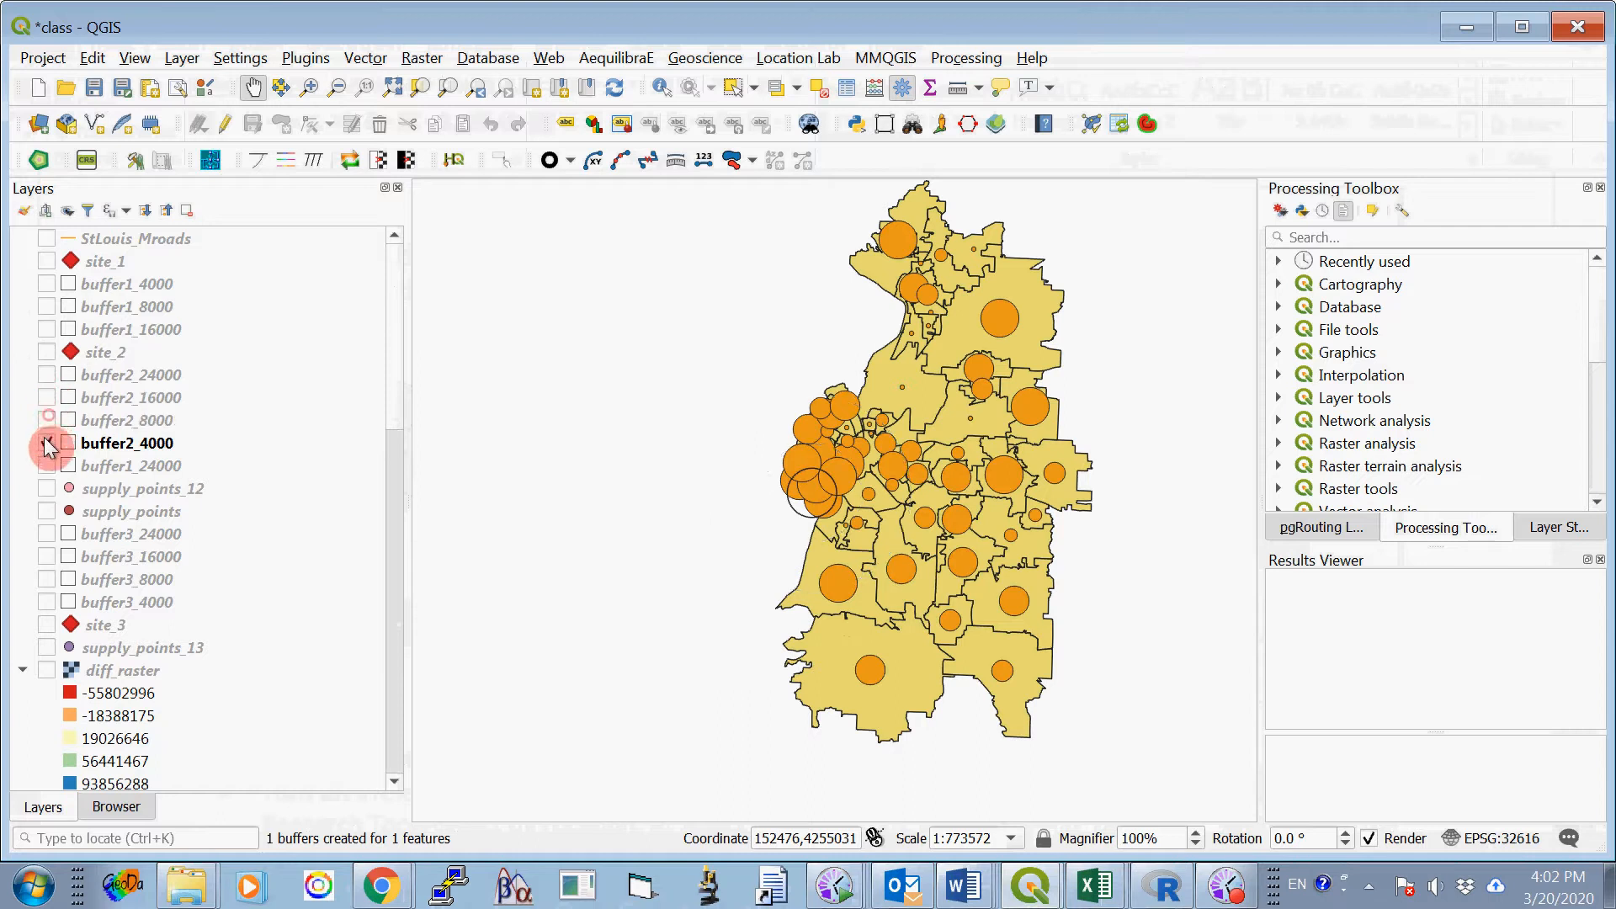
{"action": "left_click", "coordinate": [46, 443]}
- Turn on site_1 together with its buffer1_4000, buffer1_8000, buffer1_16000 and buffer1_24000 layers
{"action": "left_click_drag", "start_coordinate": [388, 411], "coordinate": [393, 276]}
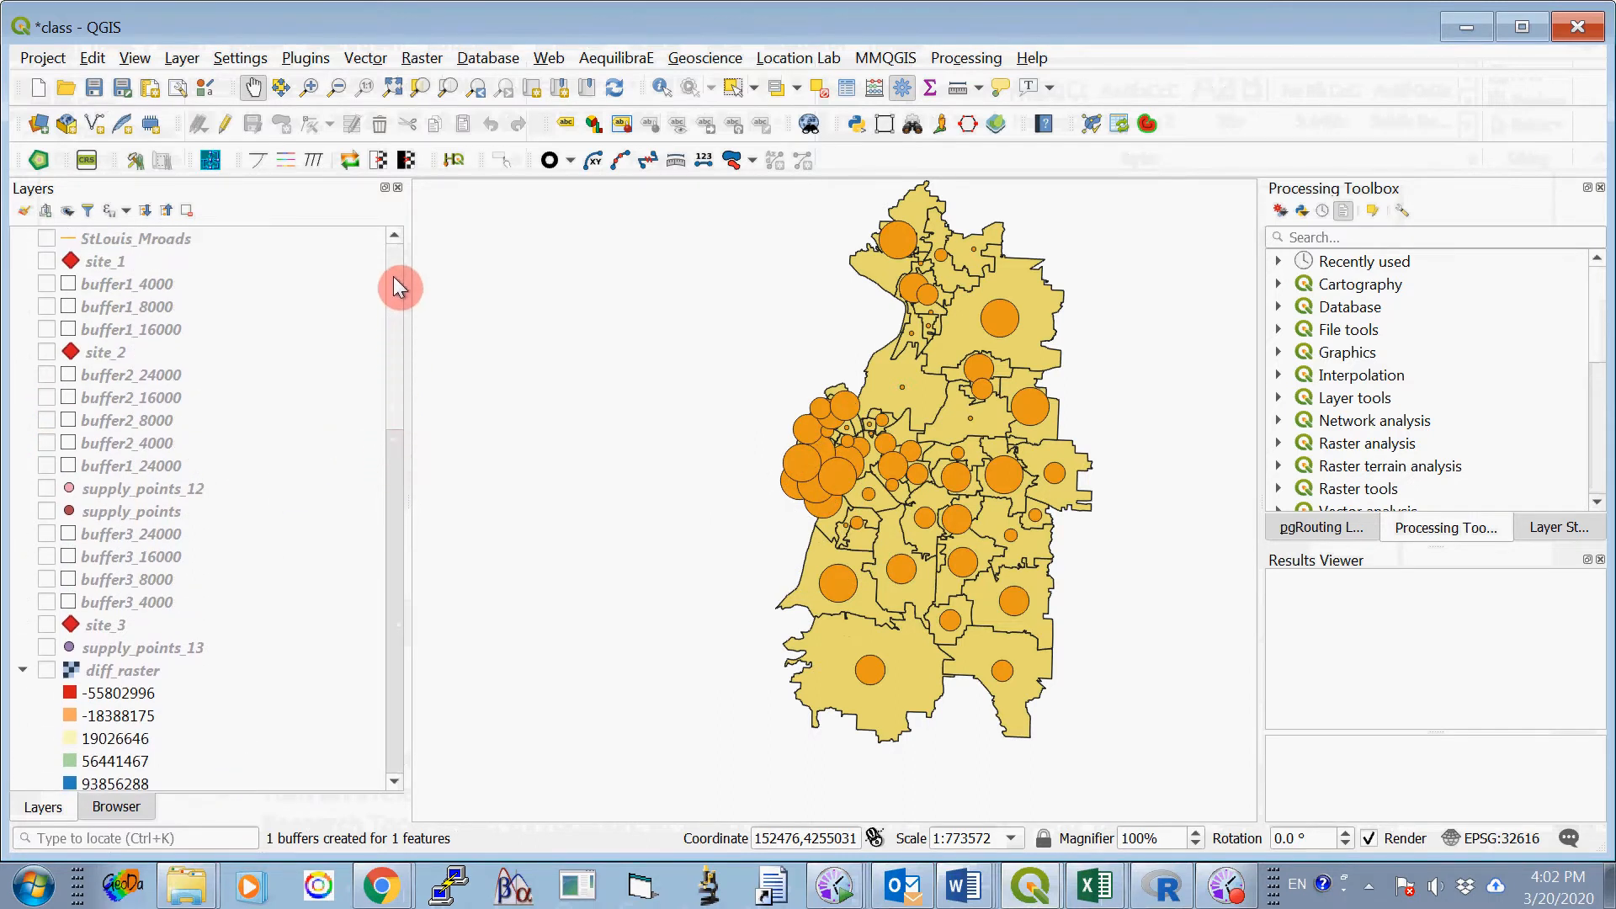
{"action": "left_click", "coordinate": [46, 261]}
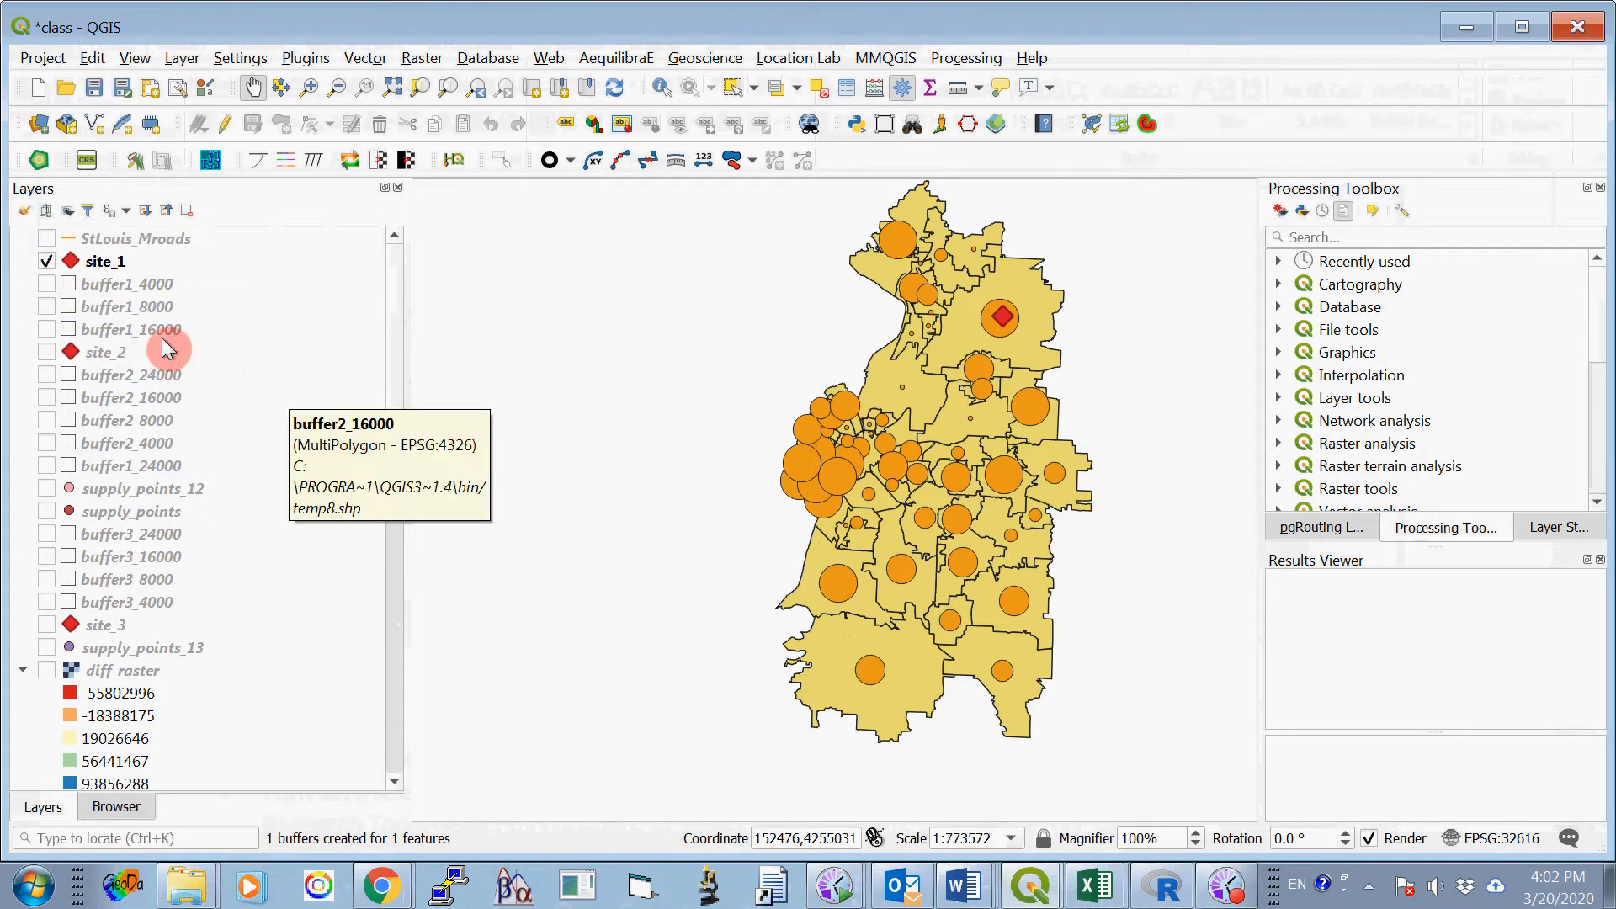
{"action": "left_click", "coordinate": [47, 284]}
{"action": "left_click", "coordinate": [46, 307]}
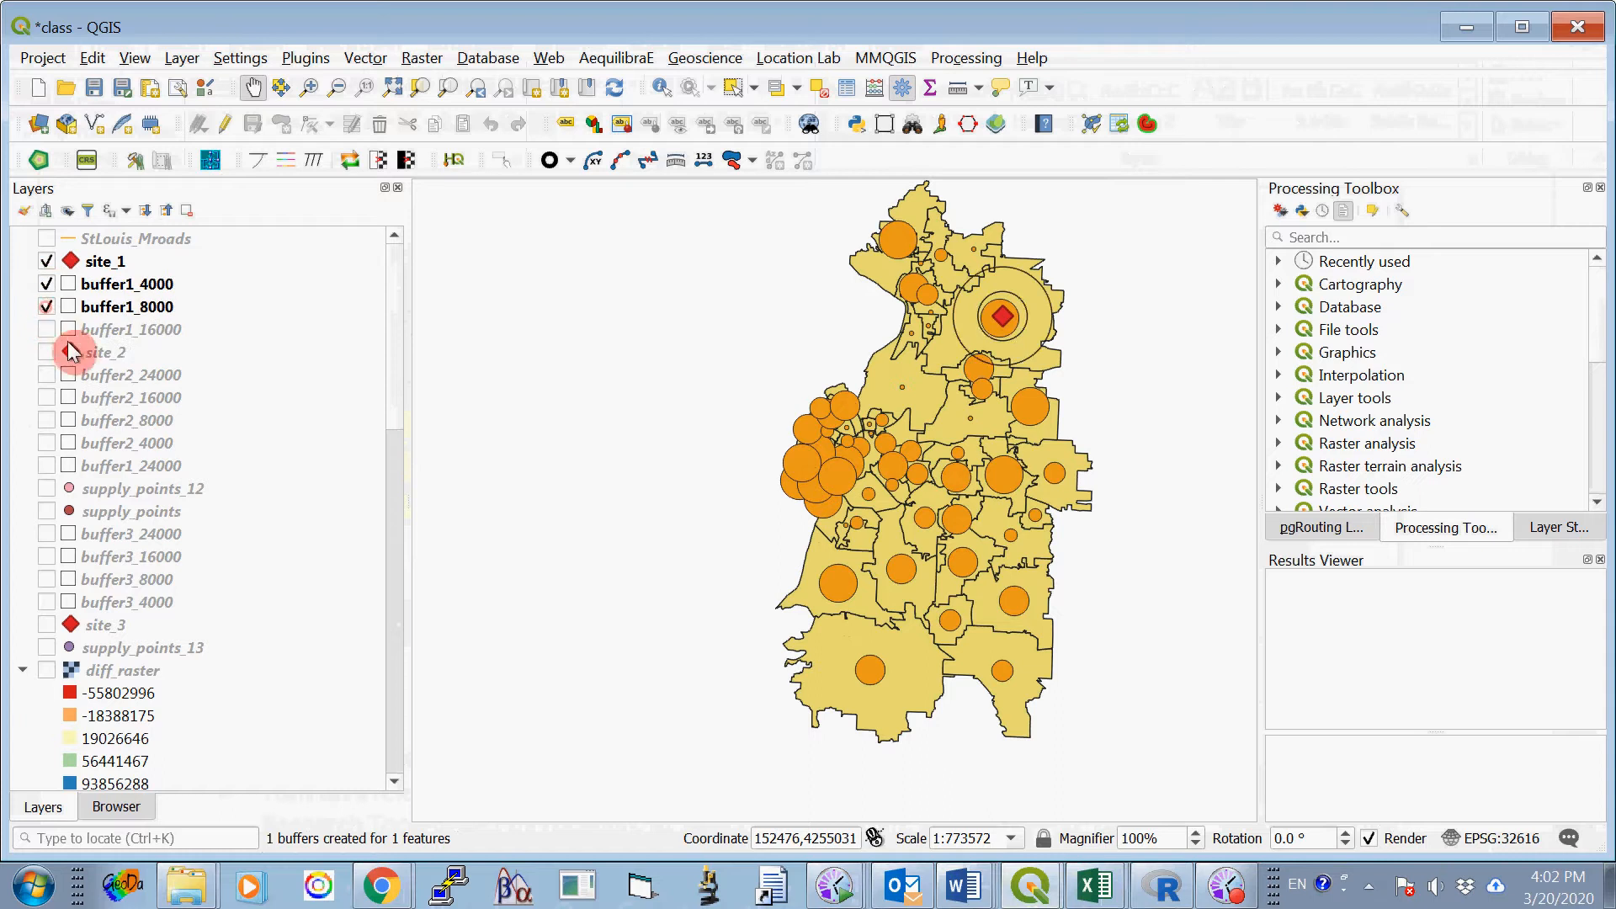
{"action": "left_click", "coordinate": [46, 329]}
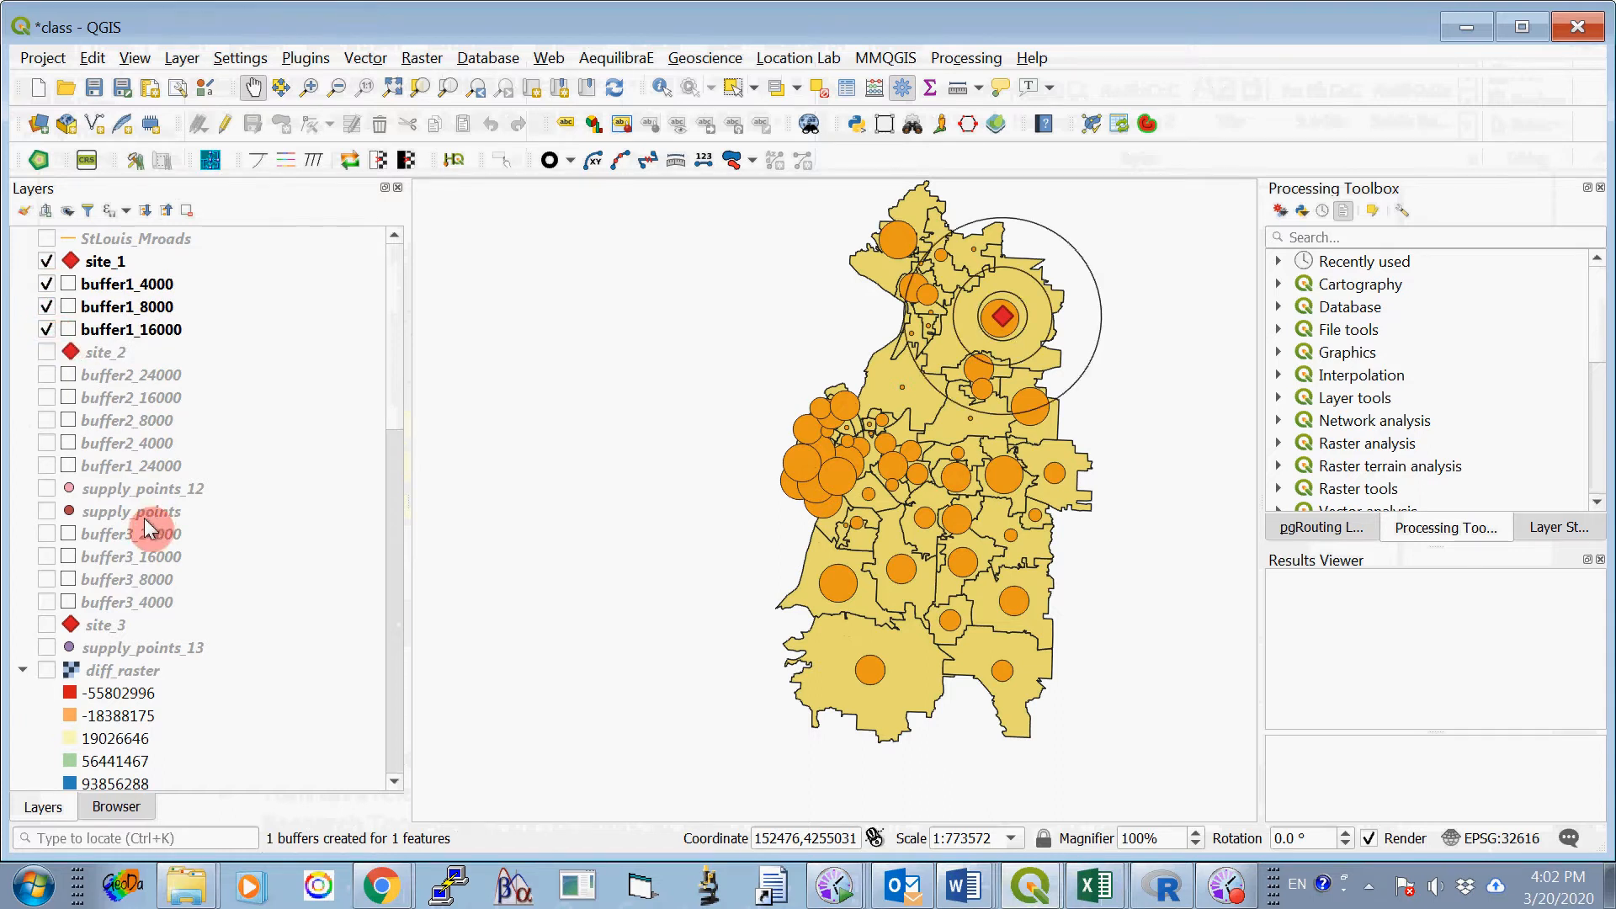
{"action": "left_click", "coordinate": [58, 469]}
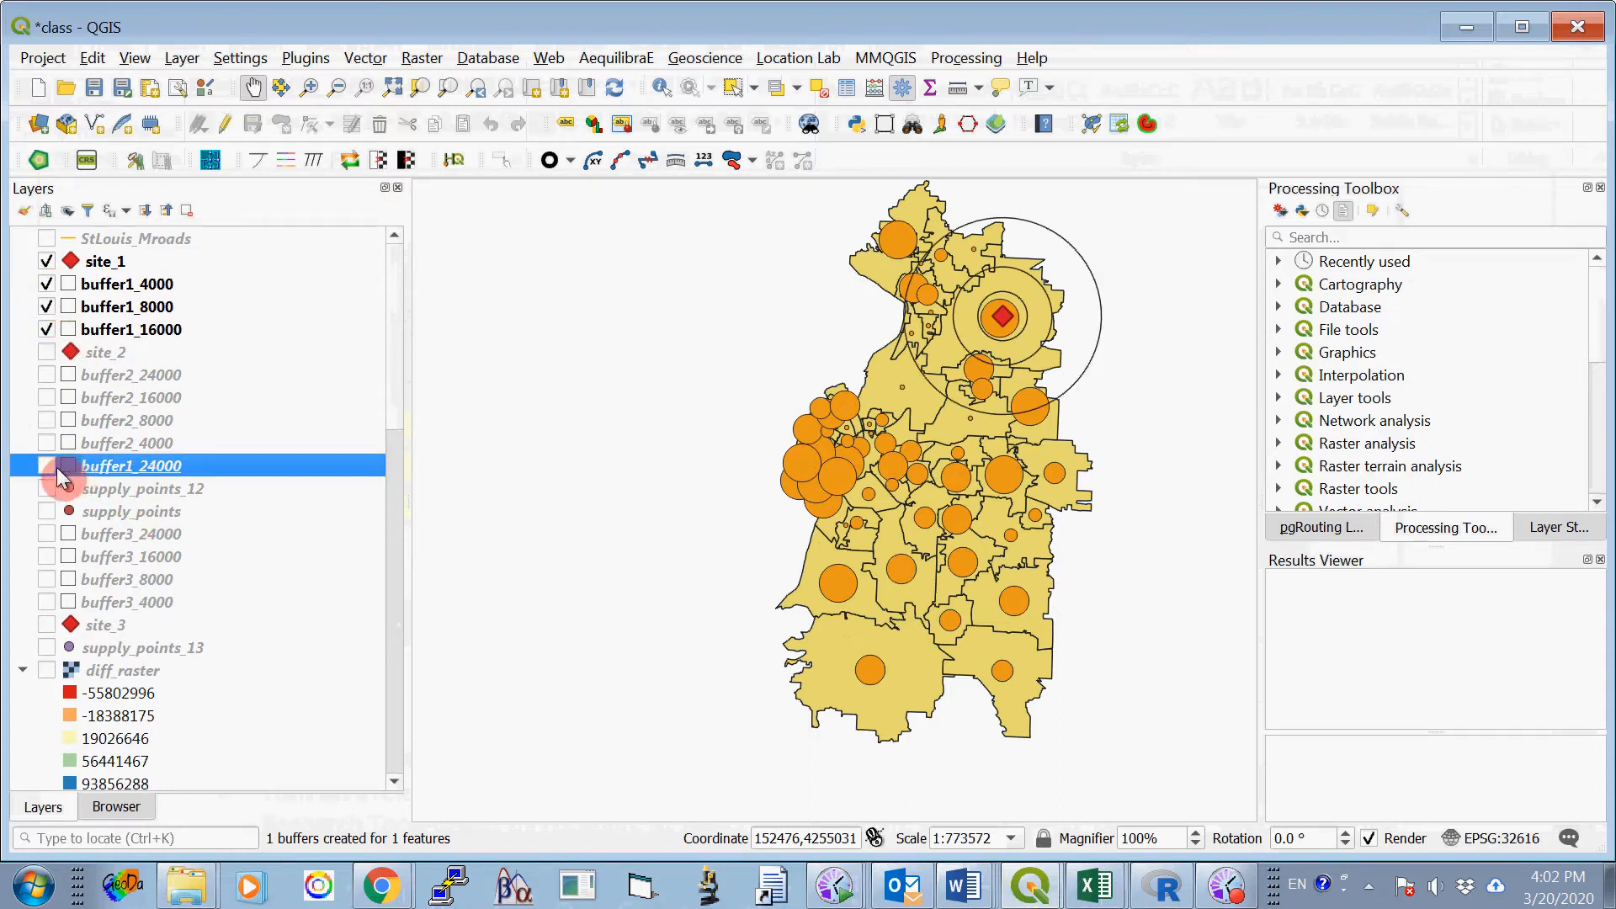
{"action": "left_click", "coordinate": [47, 467]}
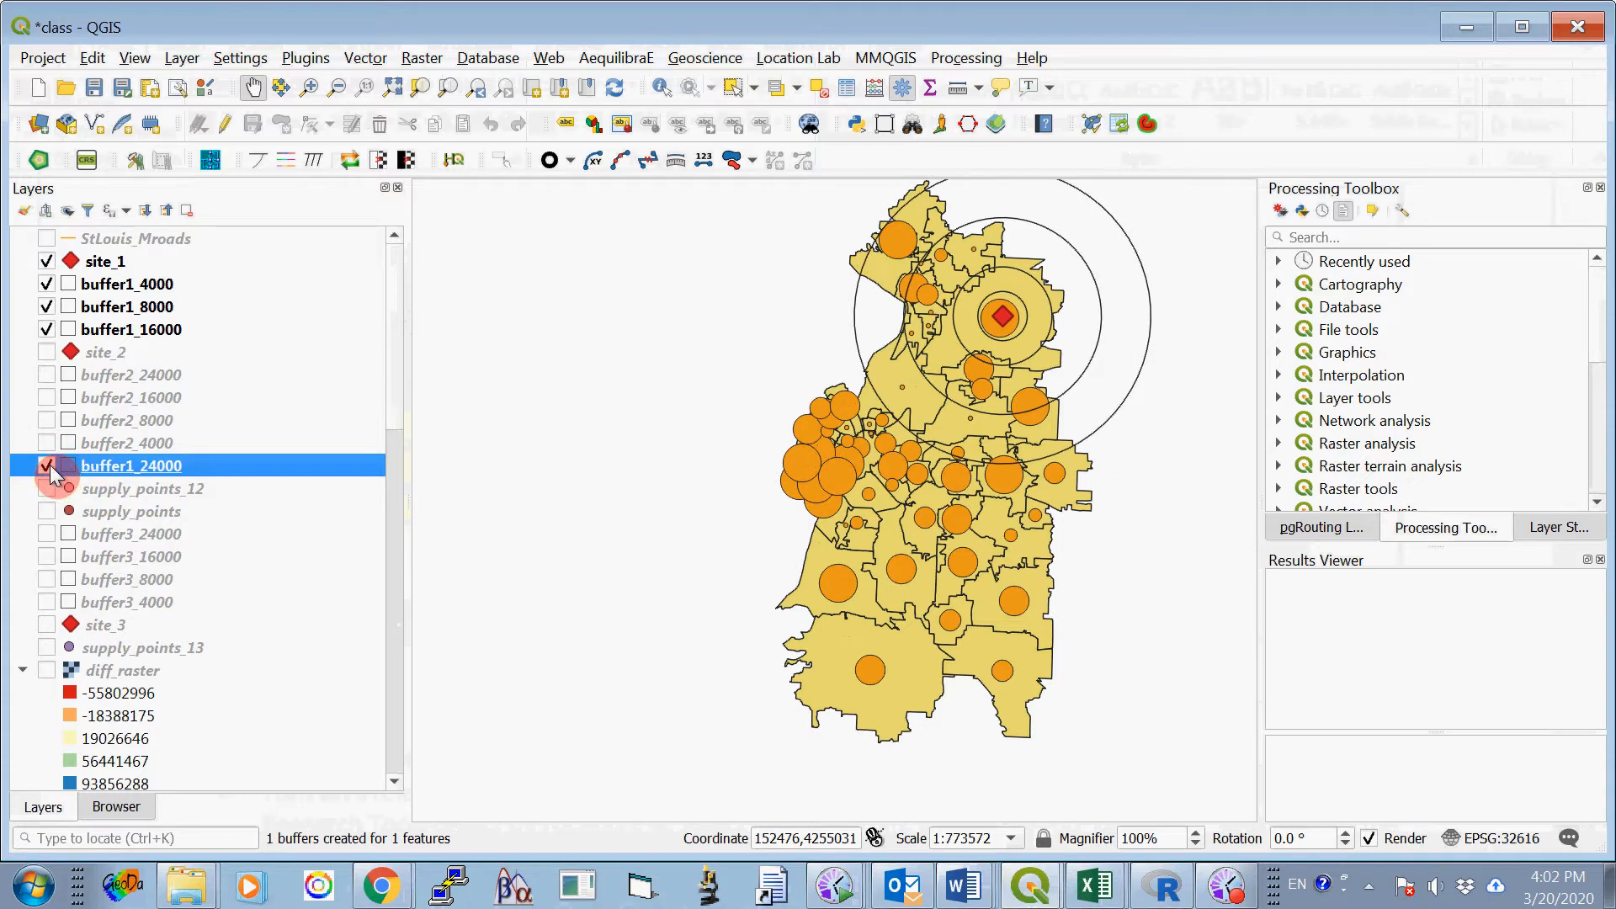
- Turn on the demand_points 13_1 layer and turn off demand_points 12_2
{"action": "left_click_drag", "start_coordinate": [397, 403], "coordinate": [387, 633]}
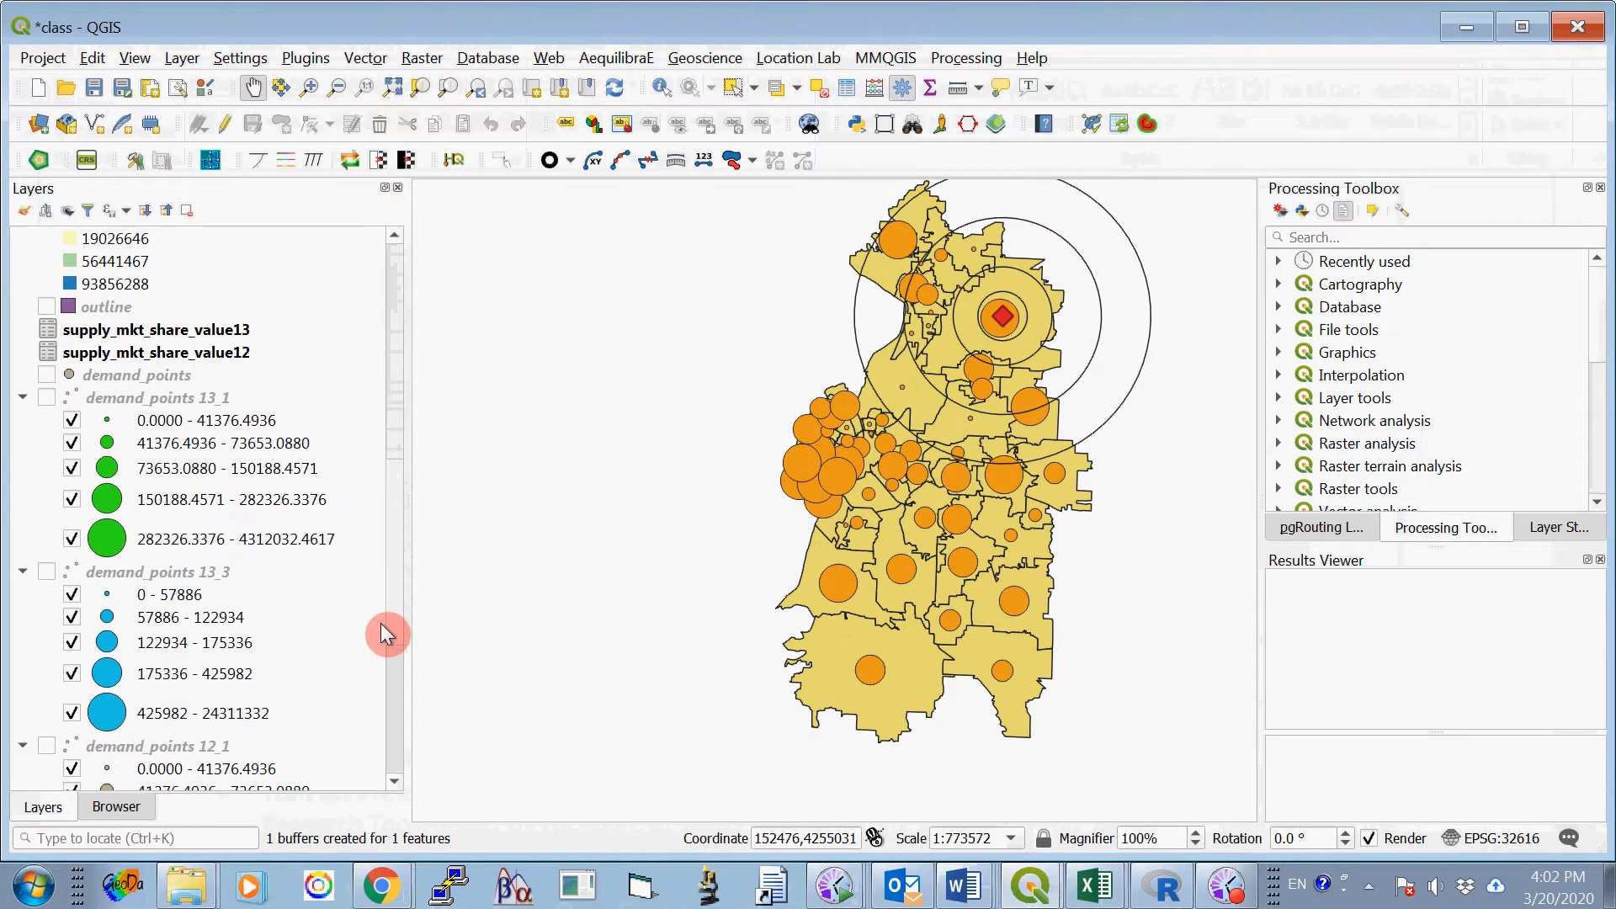
{"action": "left_click", "coordinate": [46, 398]}
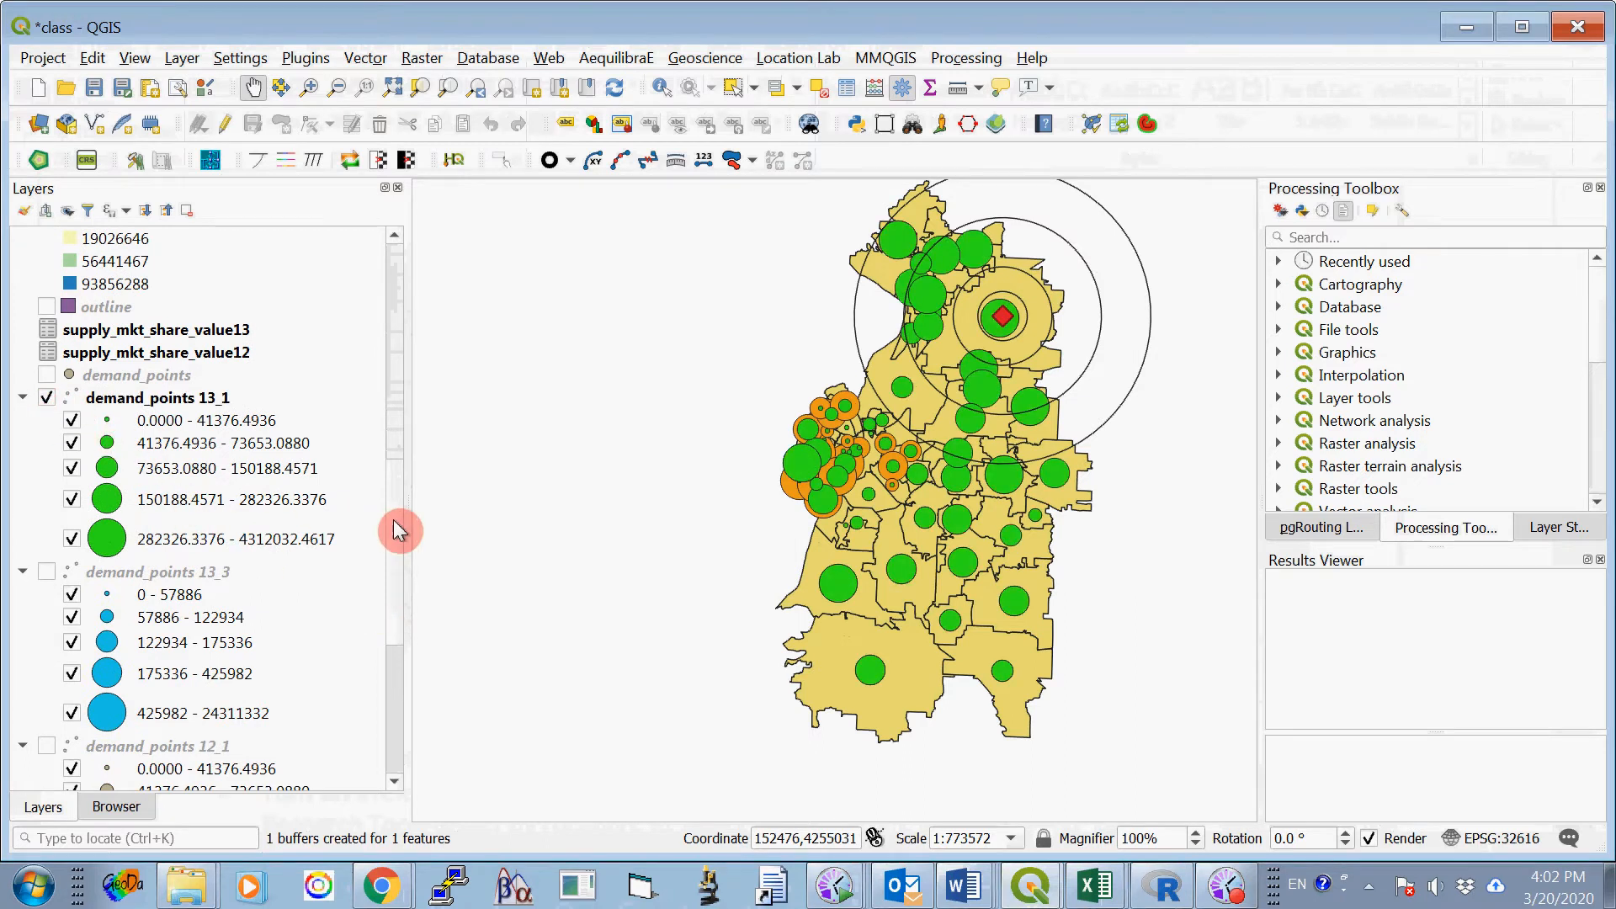
{"action": "left_click_drag", "start_coordinate": [396, 524], "coordinate": [415, 657]}
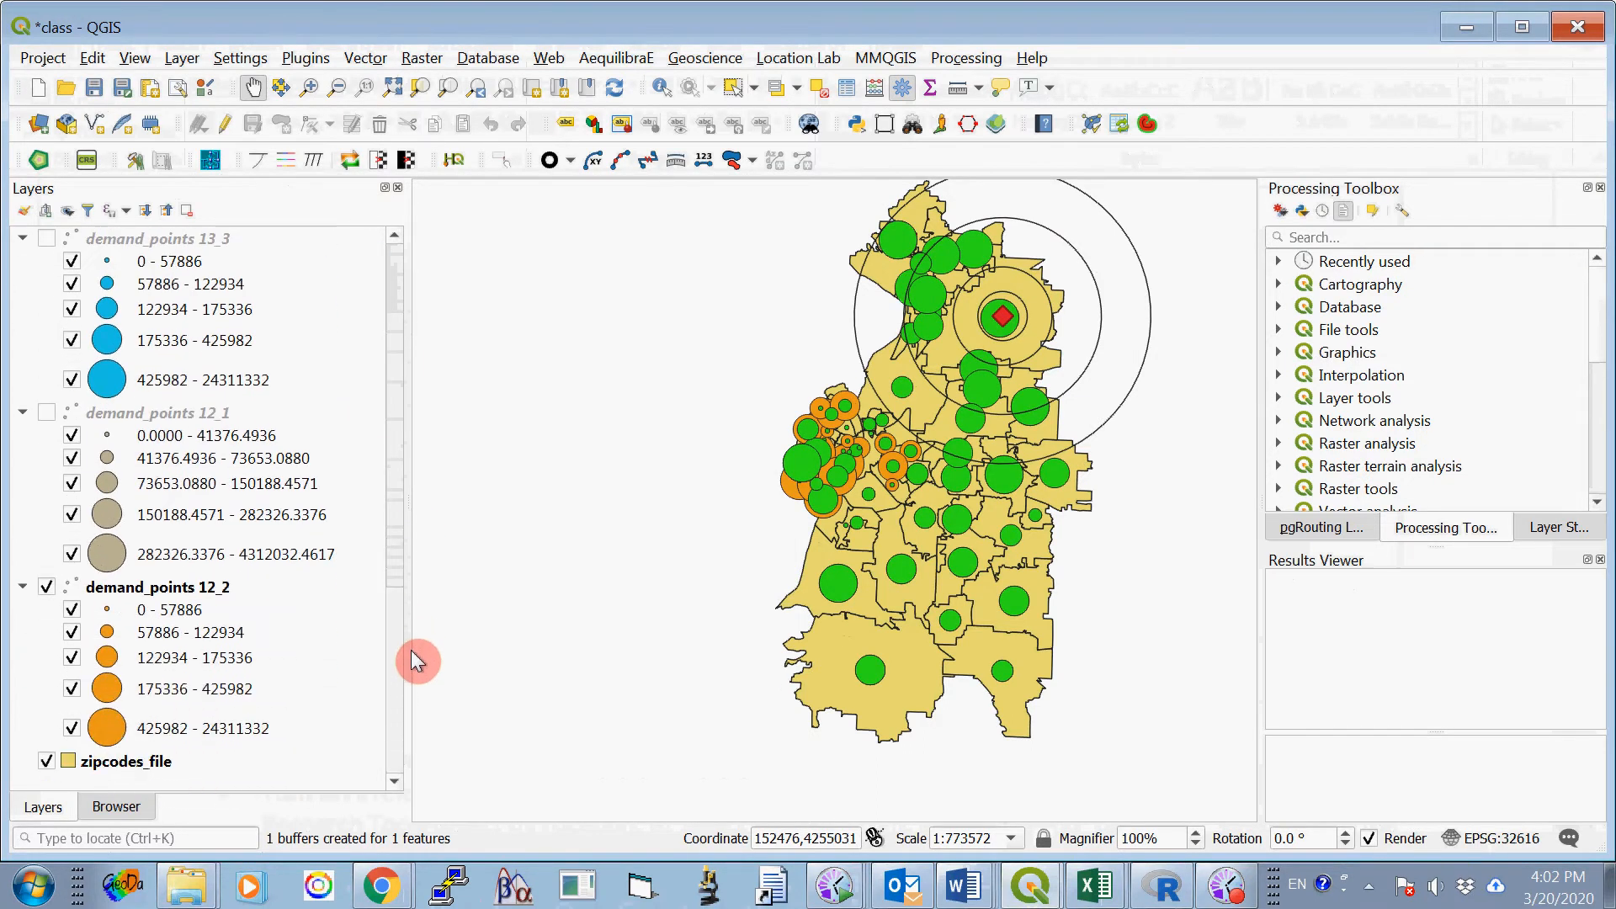
{"action": "left_click", "coordinate": [47, 588]}
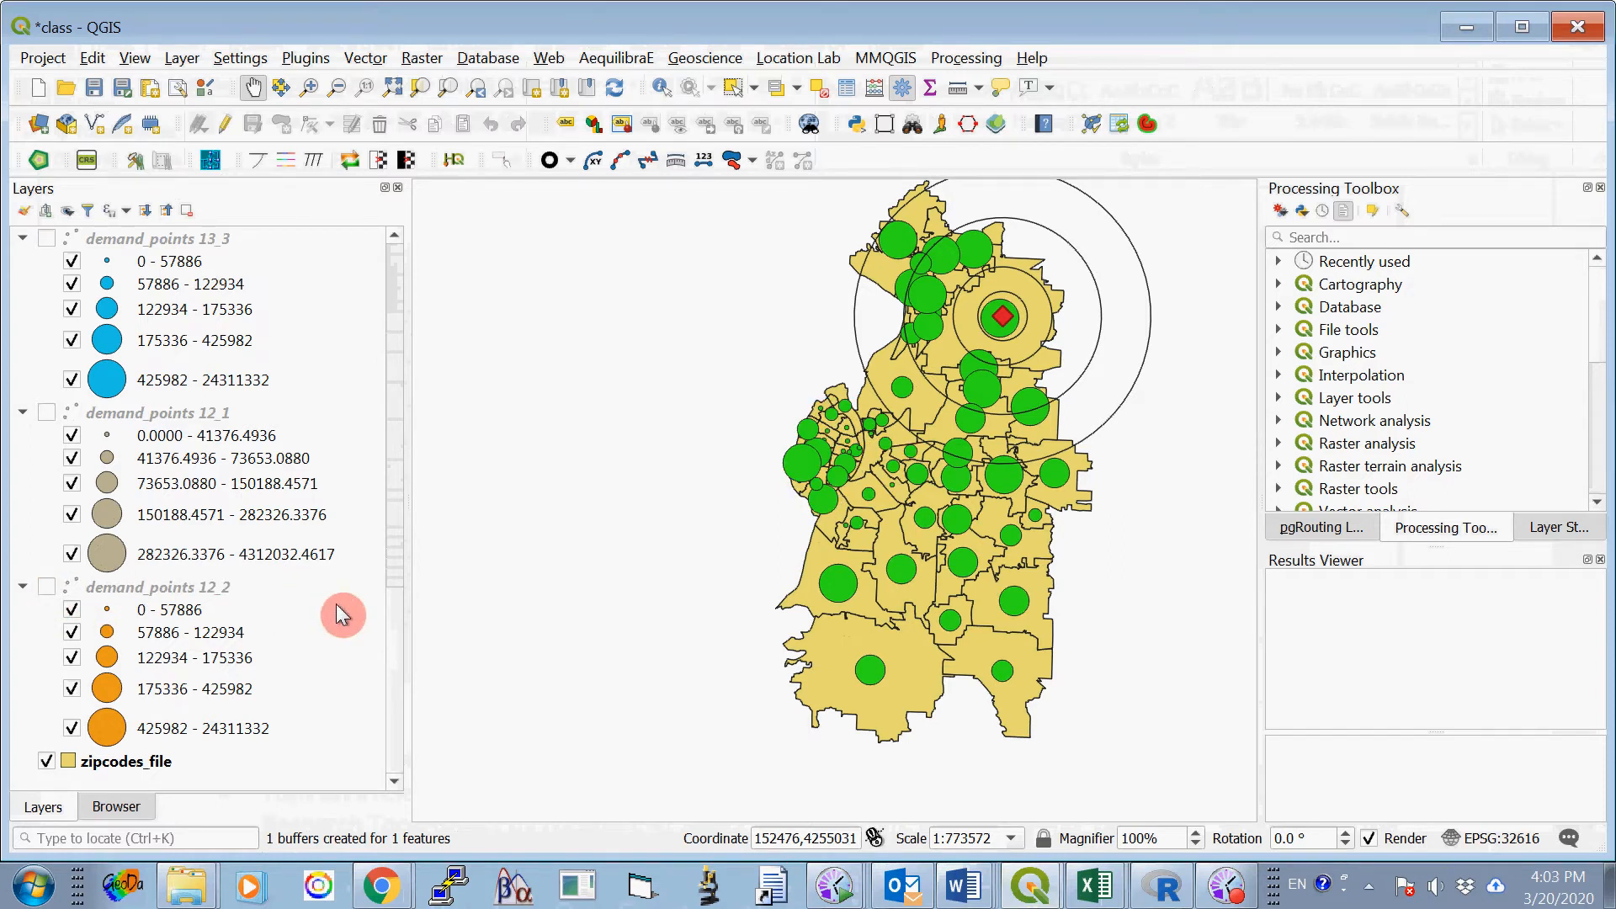
- Compare the site 1 map with Figure 3 in ProjectOne_2020_B.docx in Word, and return to the class project in QGIS
{"action": "left_click", "coordinate": [965, 895]}
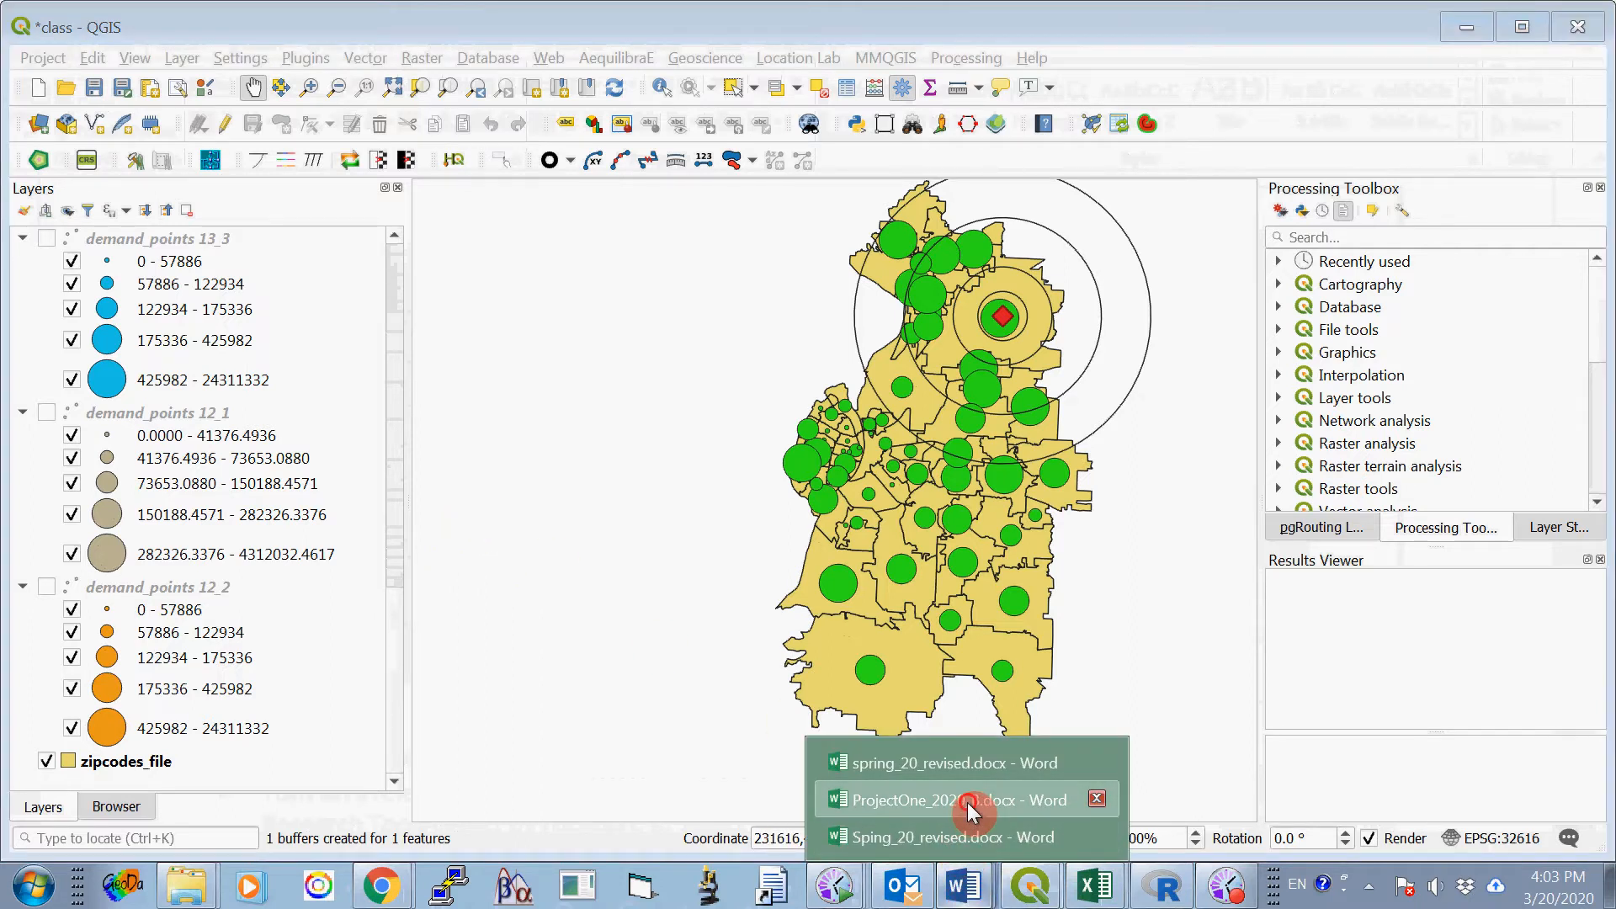
{"action": "left_click", "coordinate": [968, 801]}
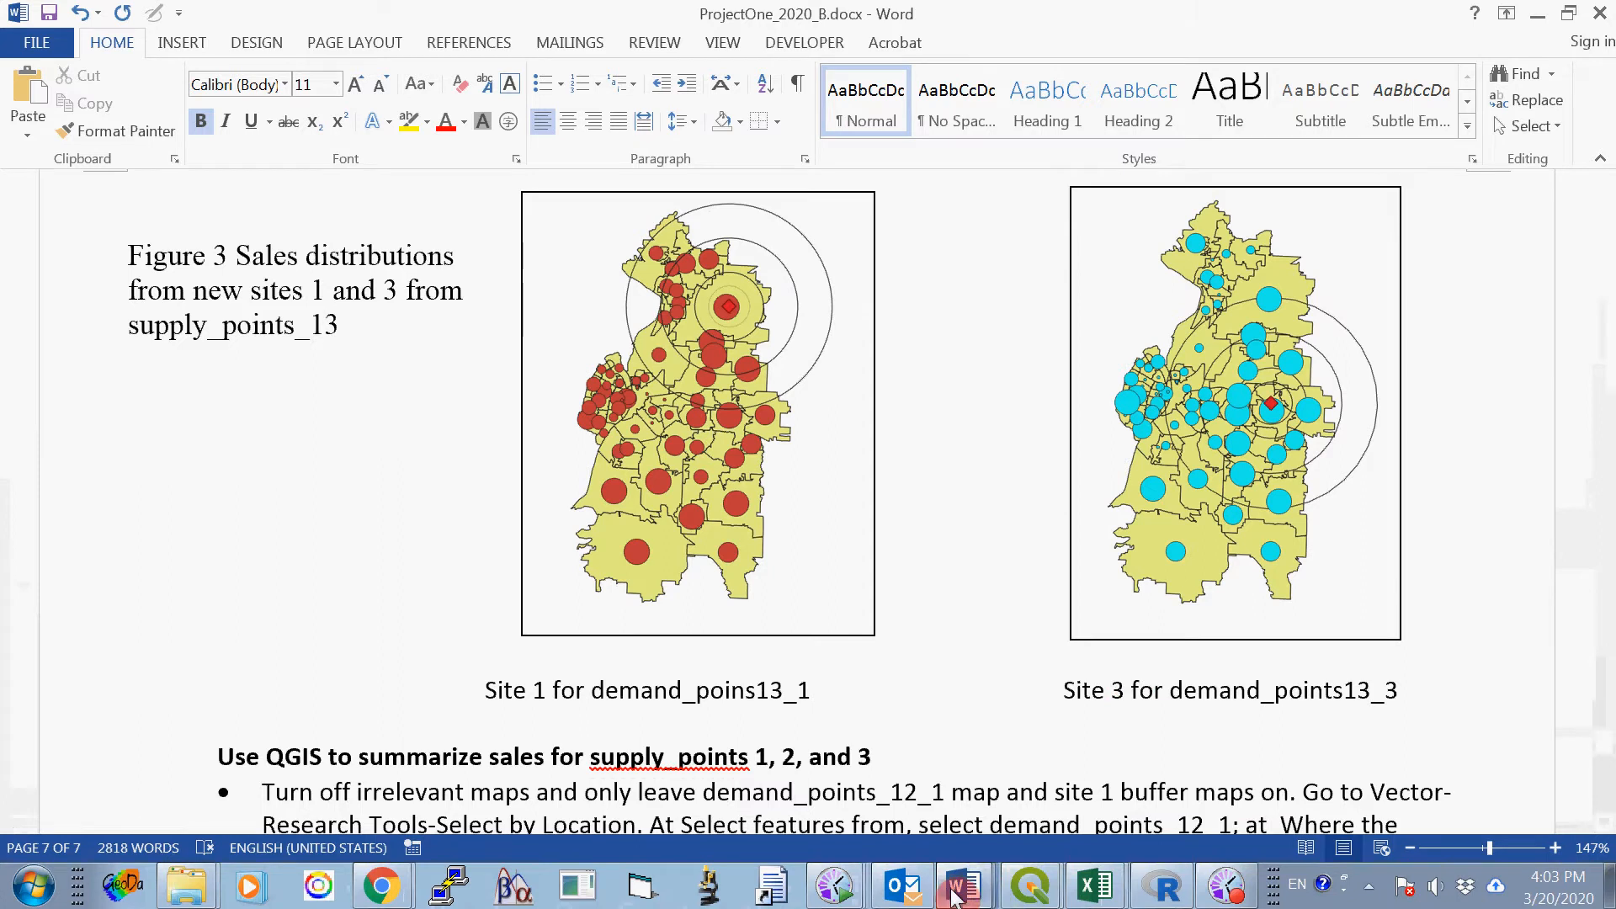
{"action": "left_click", "coordinate": [1040, 896]}
{"action": "left_click", "coordinate": [1078, 842]}
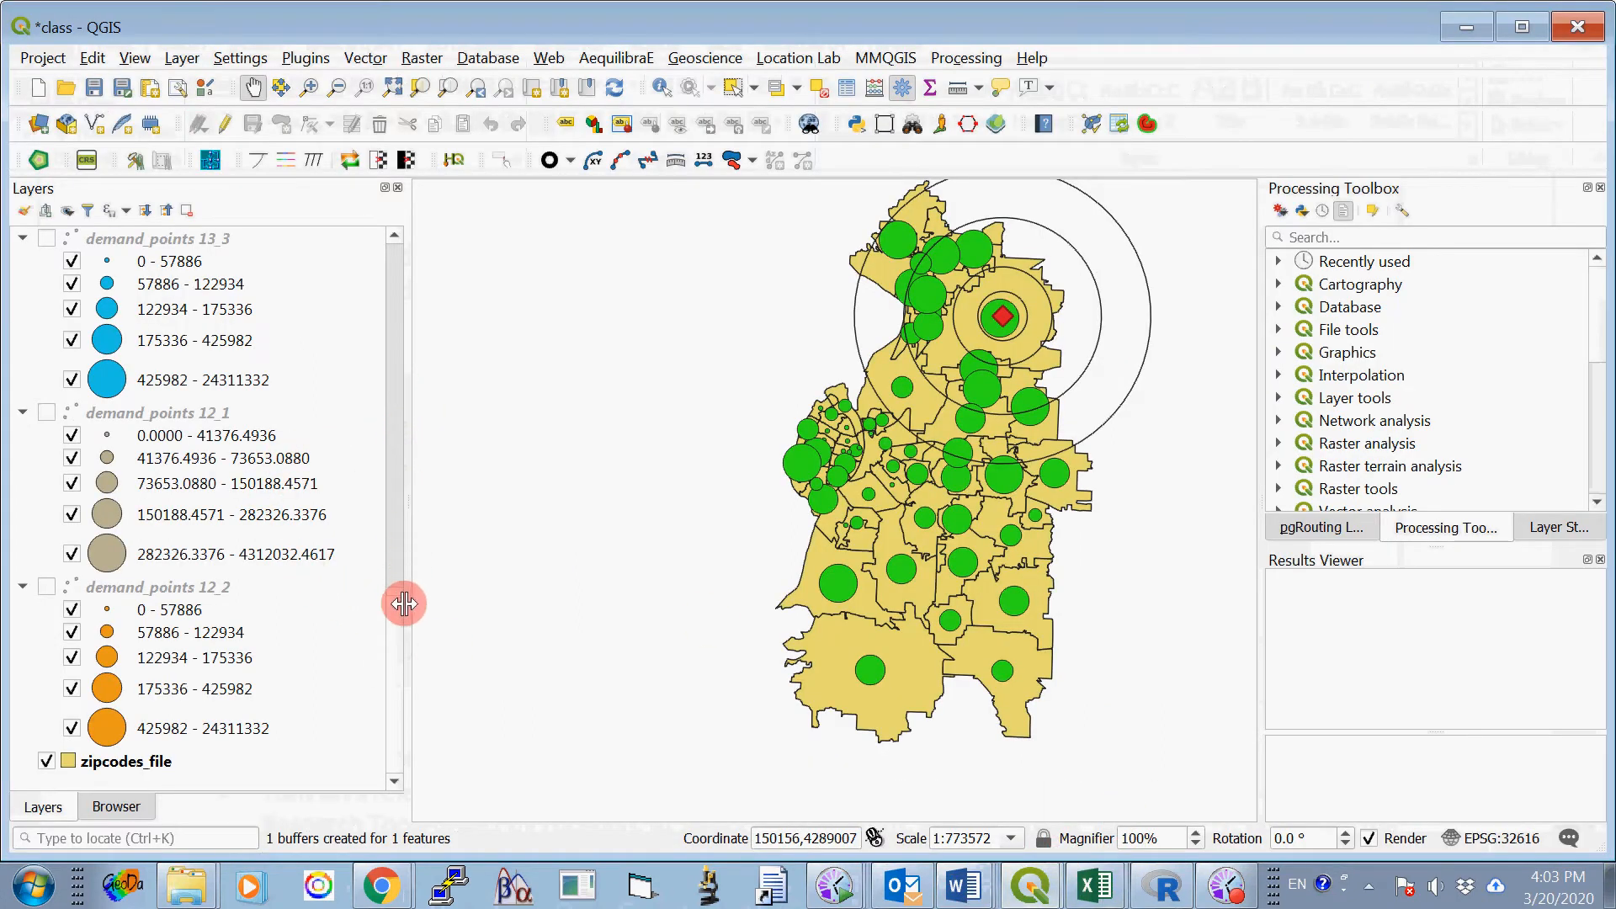
- Turn off site_1 and its buffer1_4000, buffer1_8000, buffer1_16000 and buffer1_24000 layers
{"action": "left_click_drag", "start_coordinate": [395, 614], "coordinate": [356, 295]}
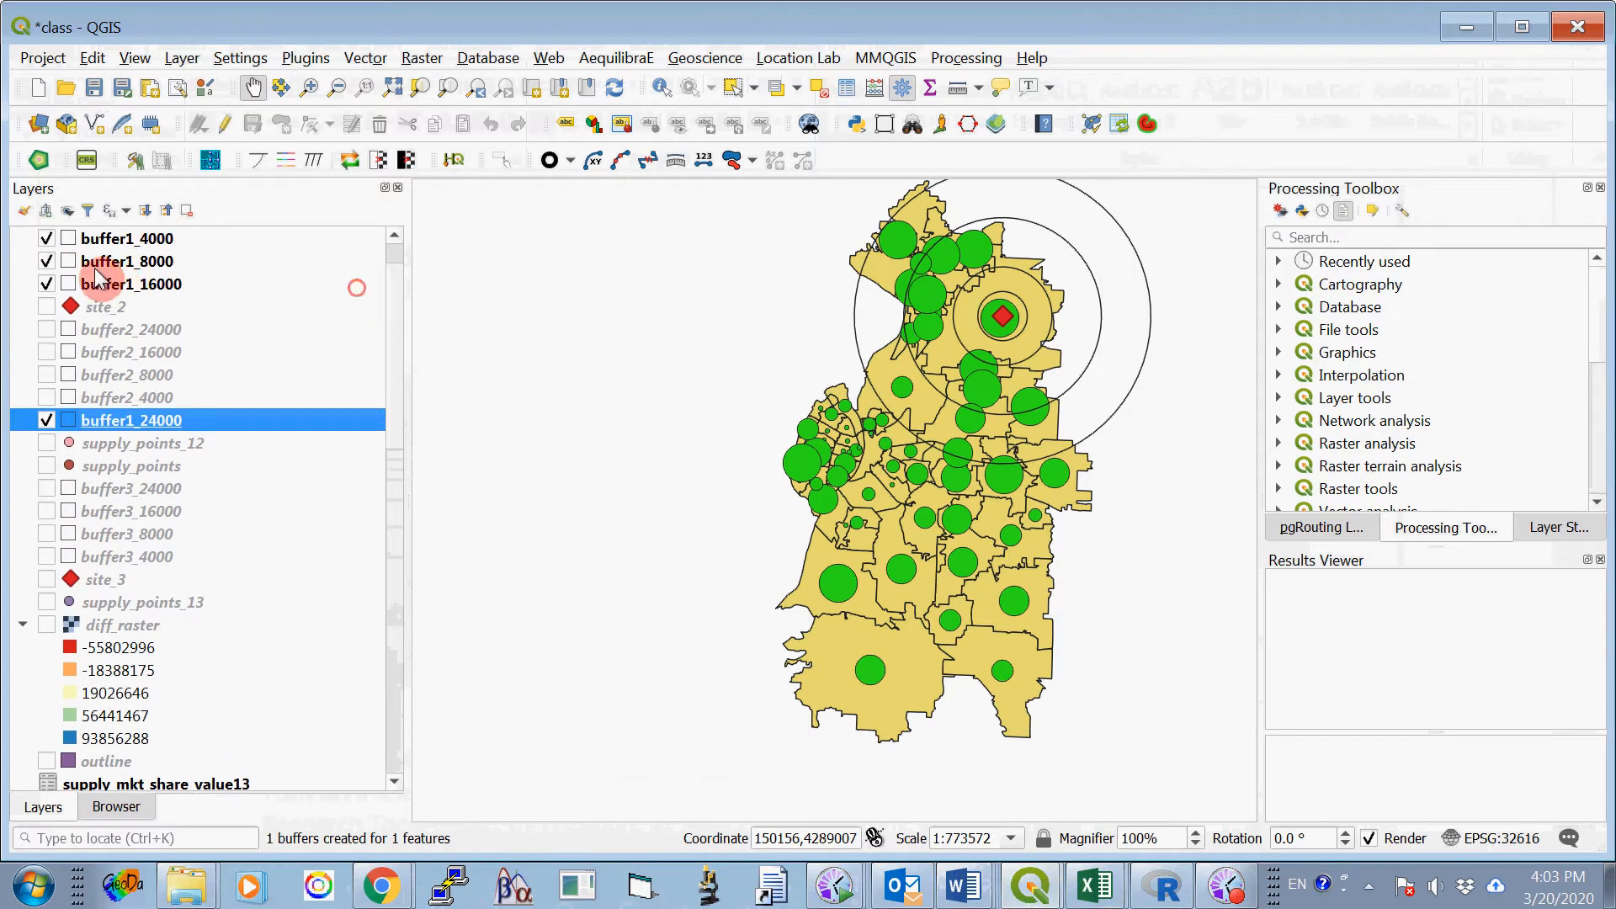
{"action": "scroll", "coordinate": [396, 404], "scroll_direction": "up", "scroll_amount": 1}
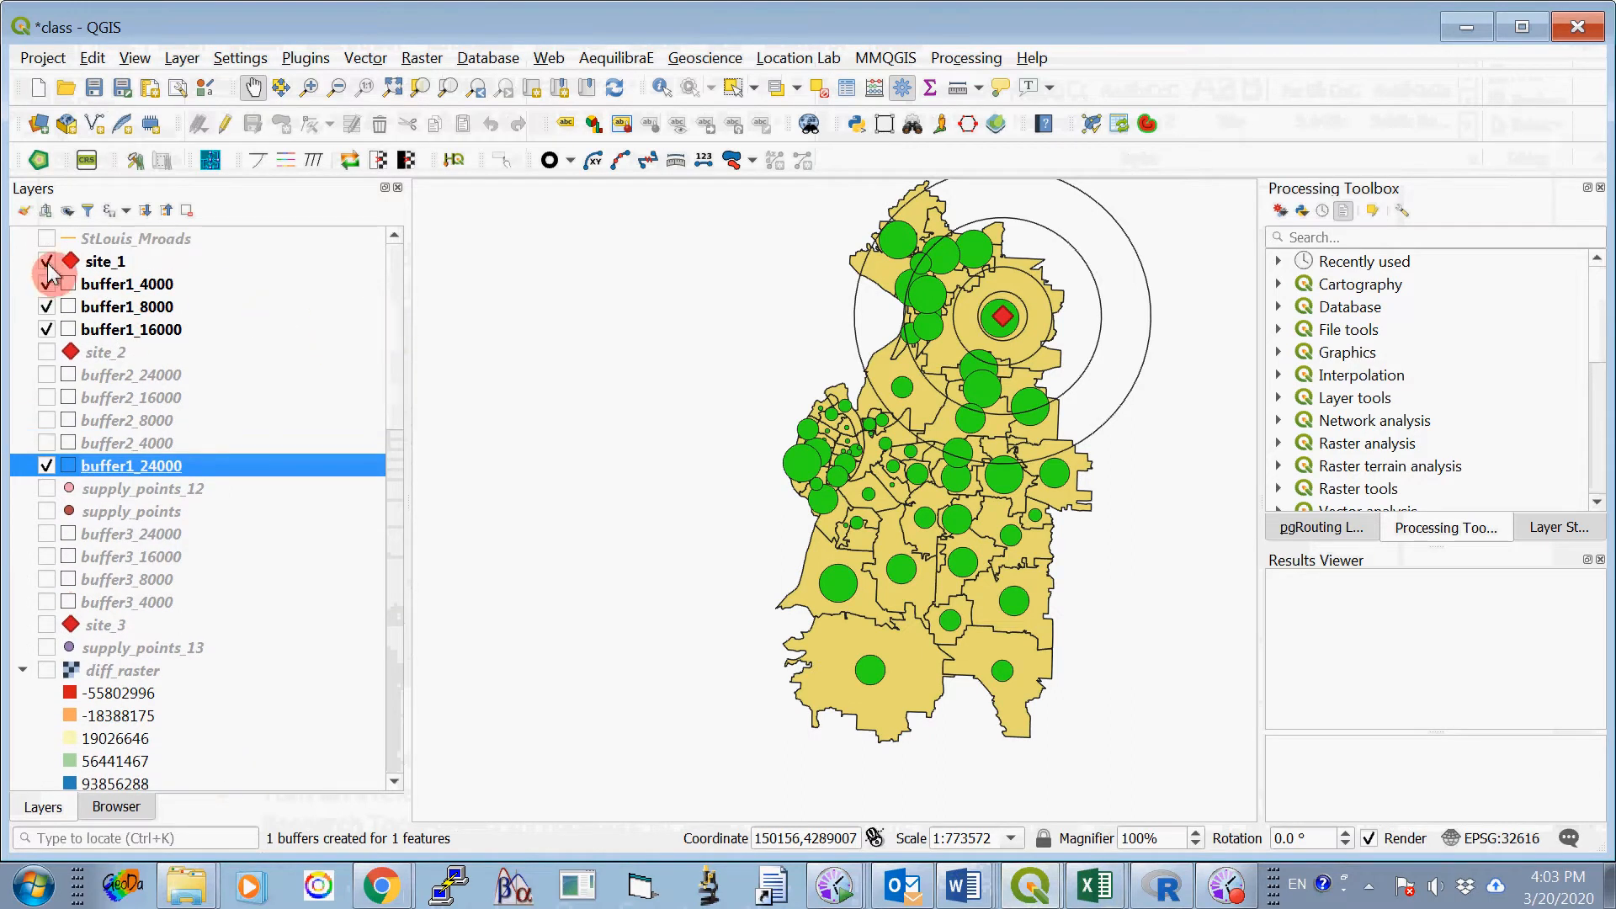
{"action": "left_click", "coordinate": [44, 283]}
{"action": "left_click", "coordinate": [48, 306]}
{"action": "left_click", "coordinate": [46, 328]}
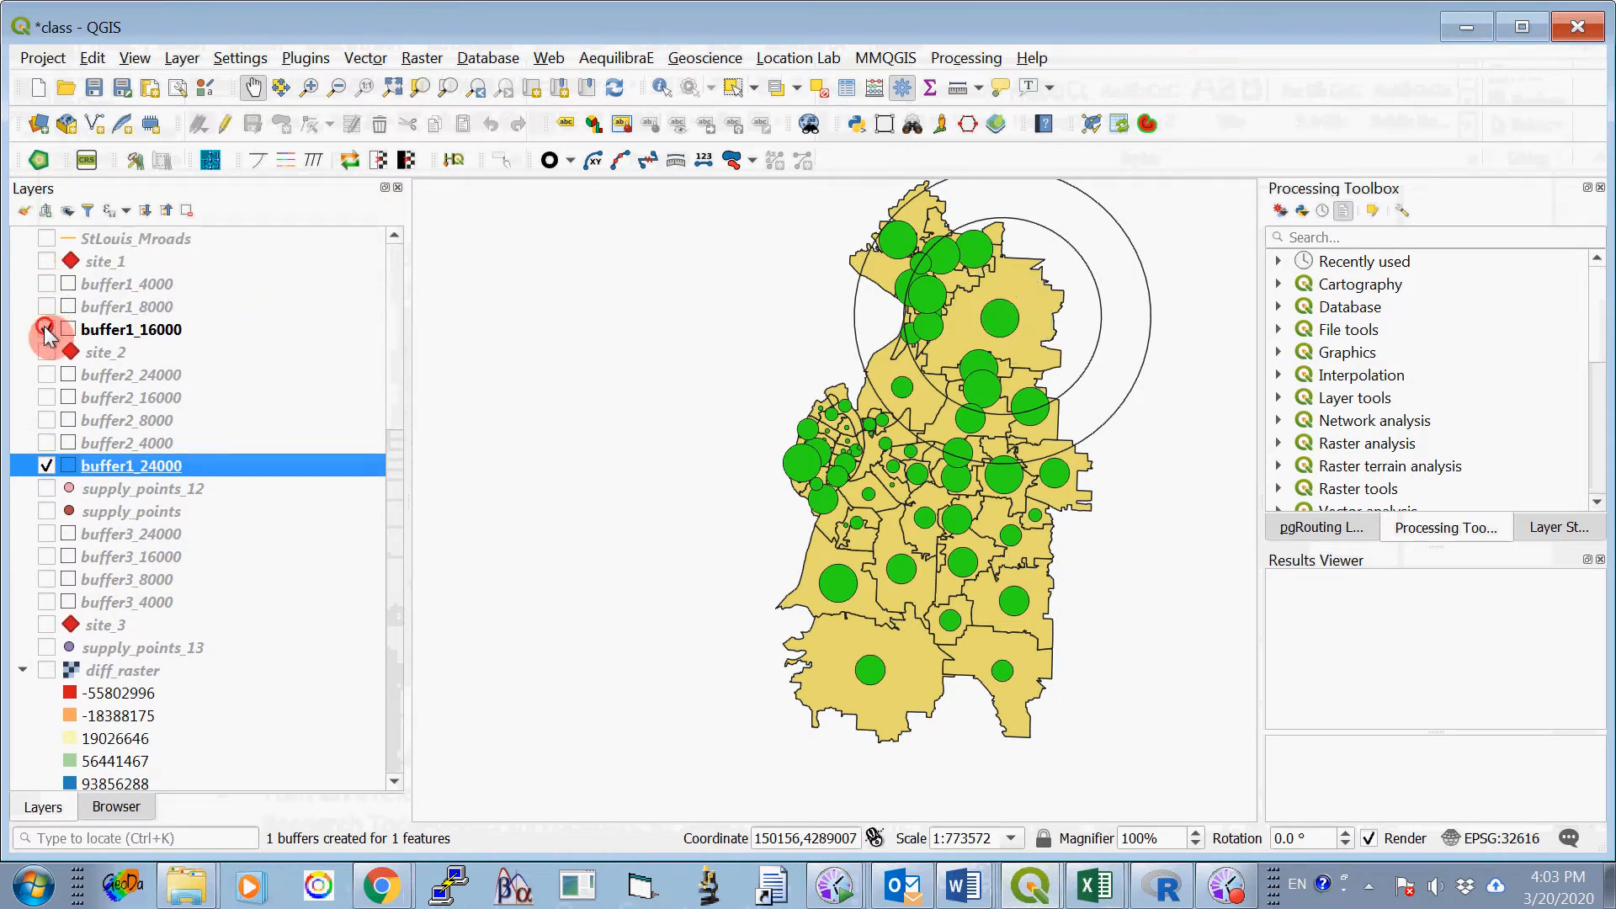
{"action": "left_click", "coordinate": [48, 466]}
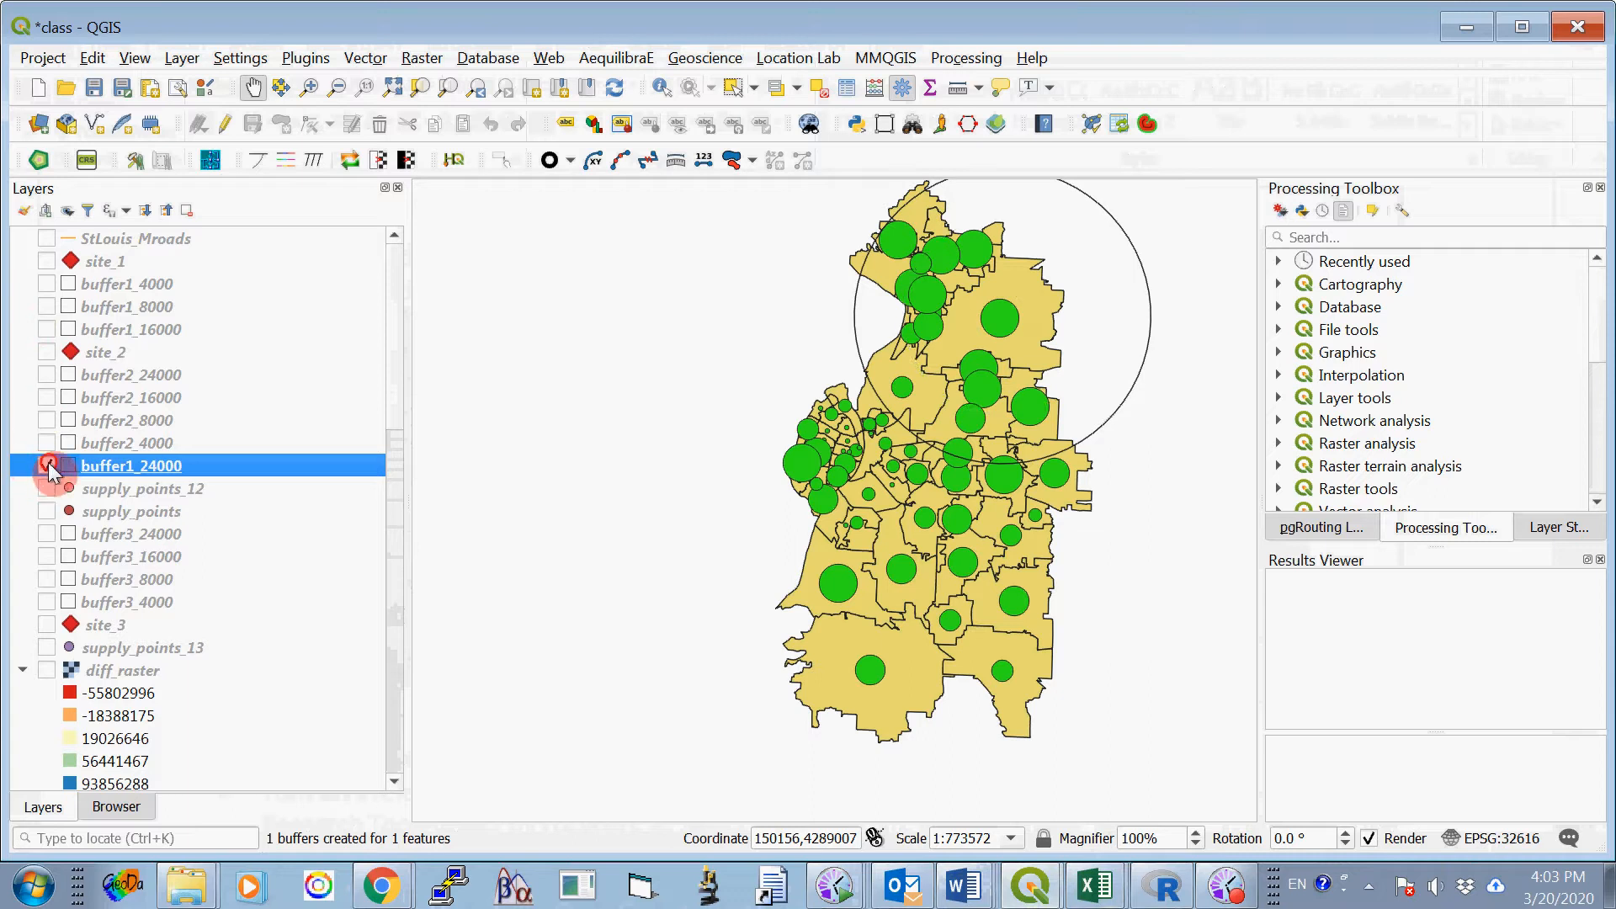
- Turn on site_3 together with its buffer3_24000, buffer3_16000, buffer3_8000 and buffer3_4000 layers
{"action": "left_click", "coordinate": [46, 625]}
{"action": "left_click_drag", "start_coordinate": [390, 406], "coordinate": [392, 515]}
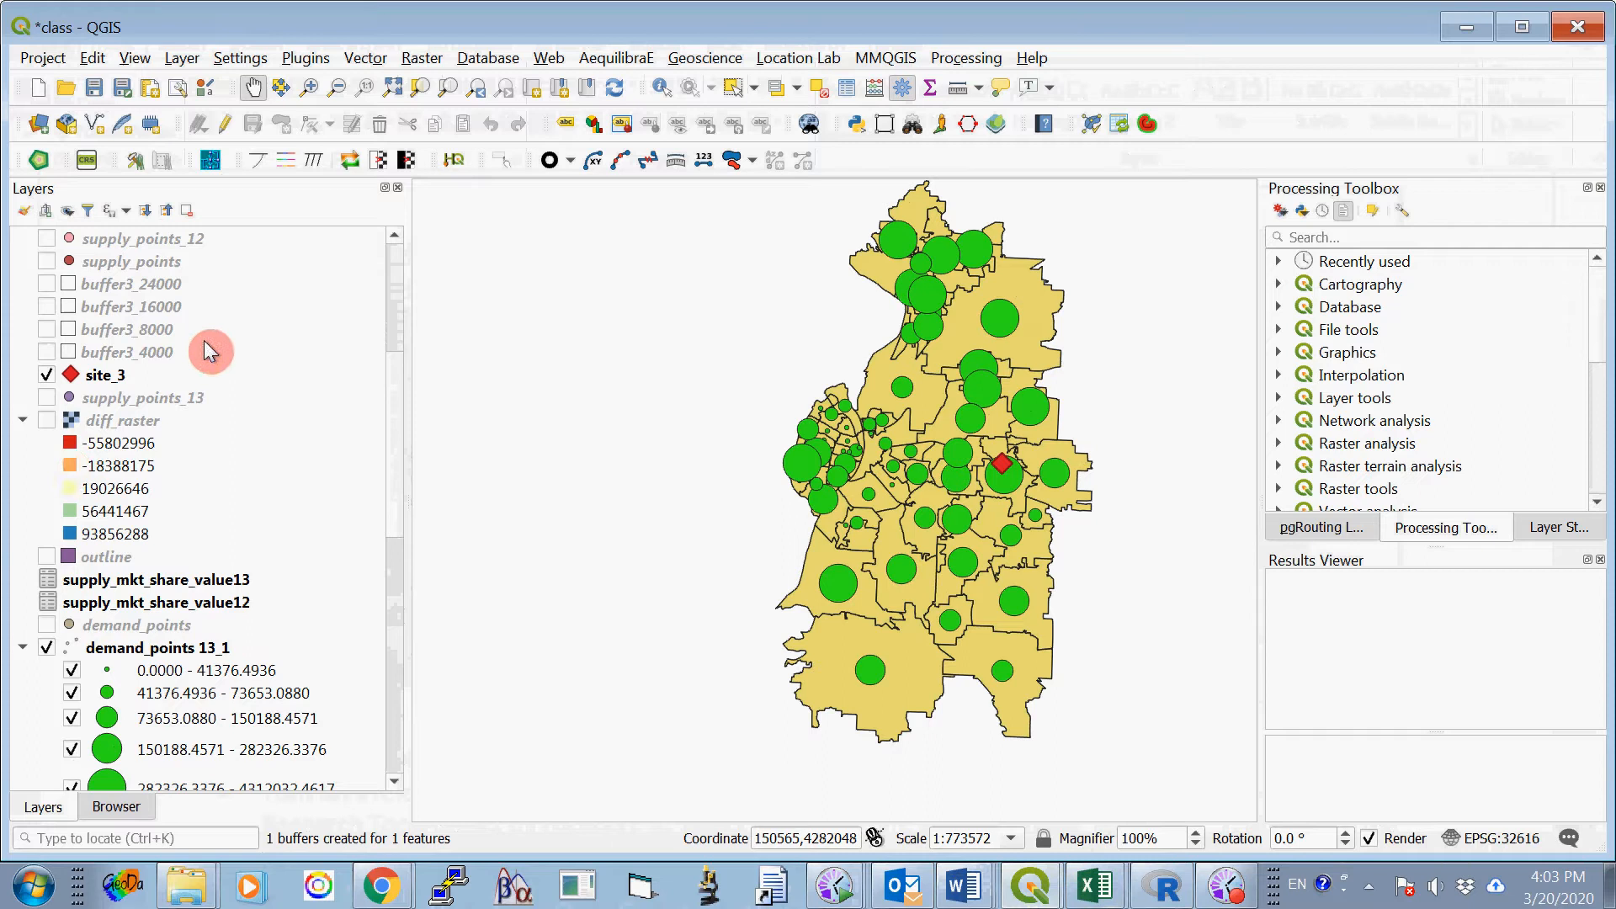
{"action": "left_click", "coordinate": [47, 284]}
{"action": "left_click", "coordinate": [46, 308]}
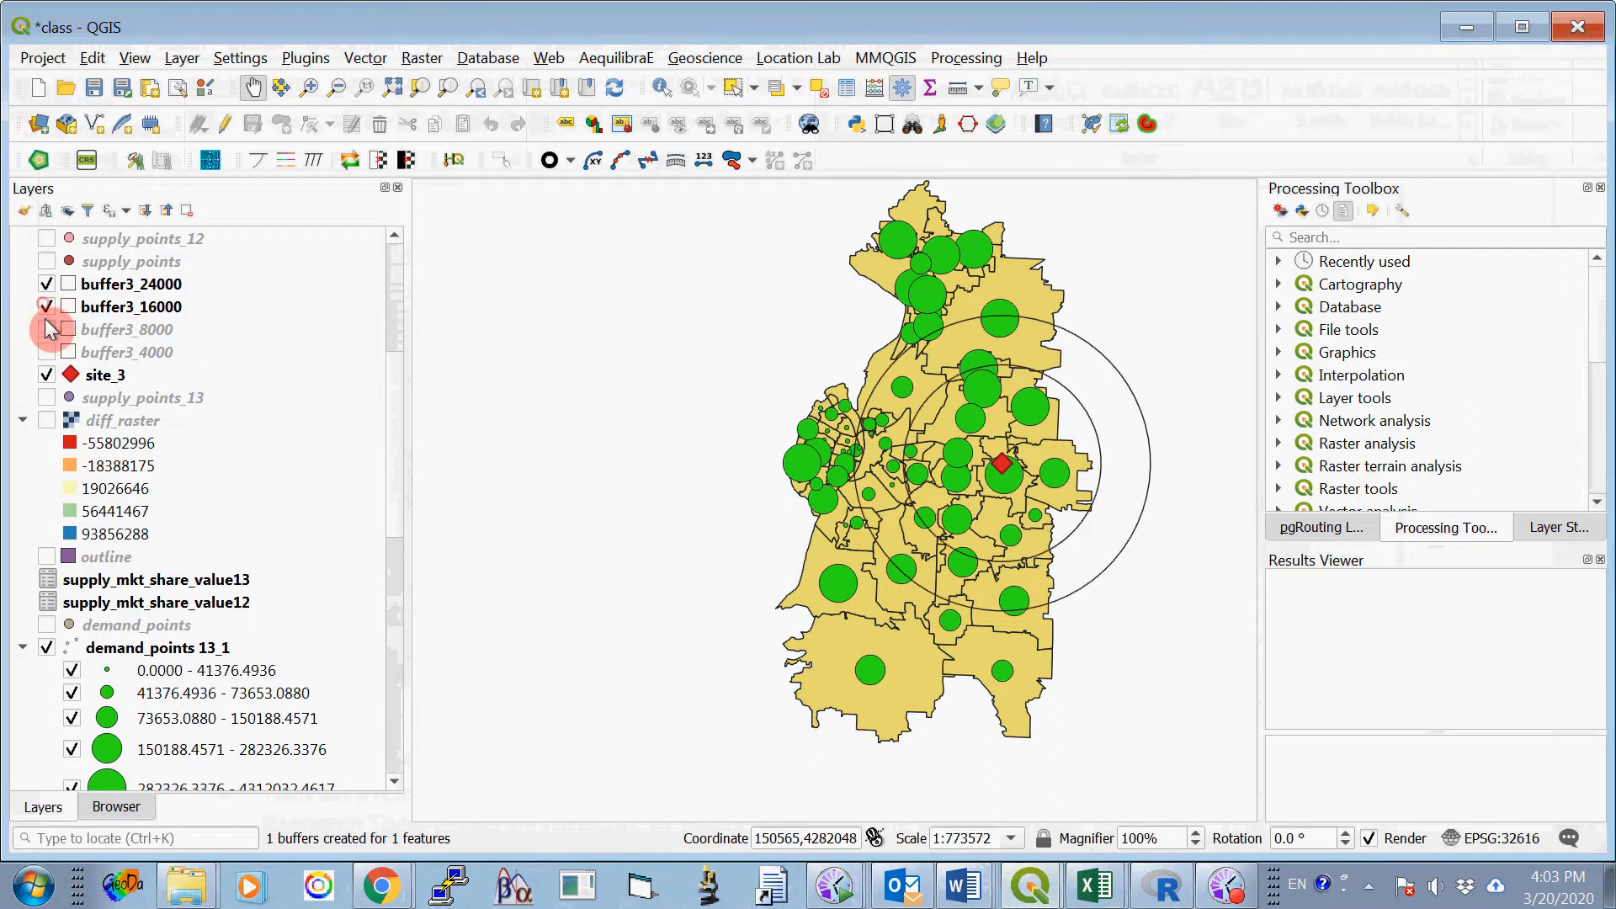
{"action": "left_click", "coordinate": [46, 329]}
{"action": "left_click", "coordinate": [47, 352]}
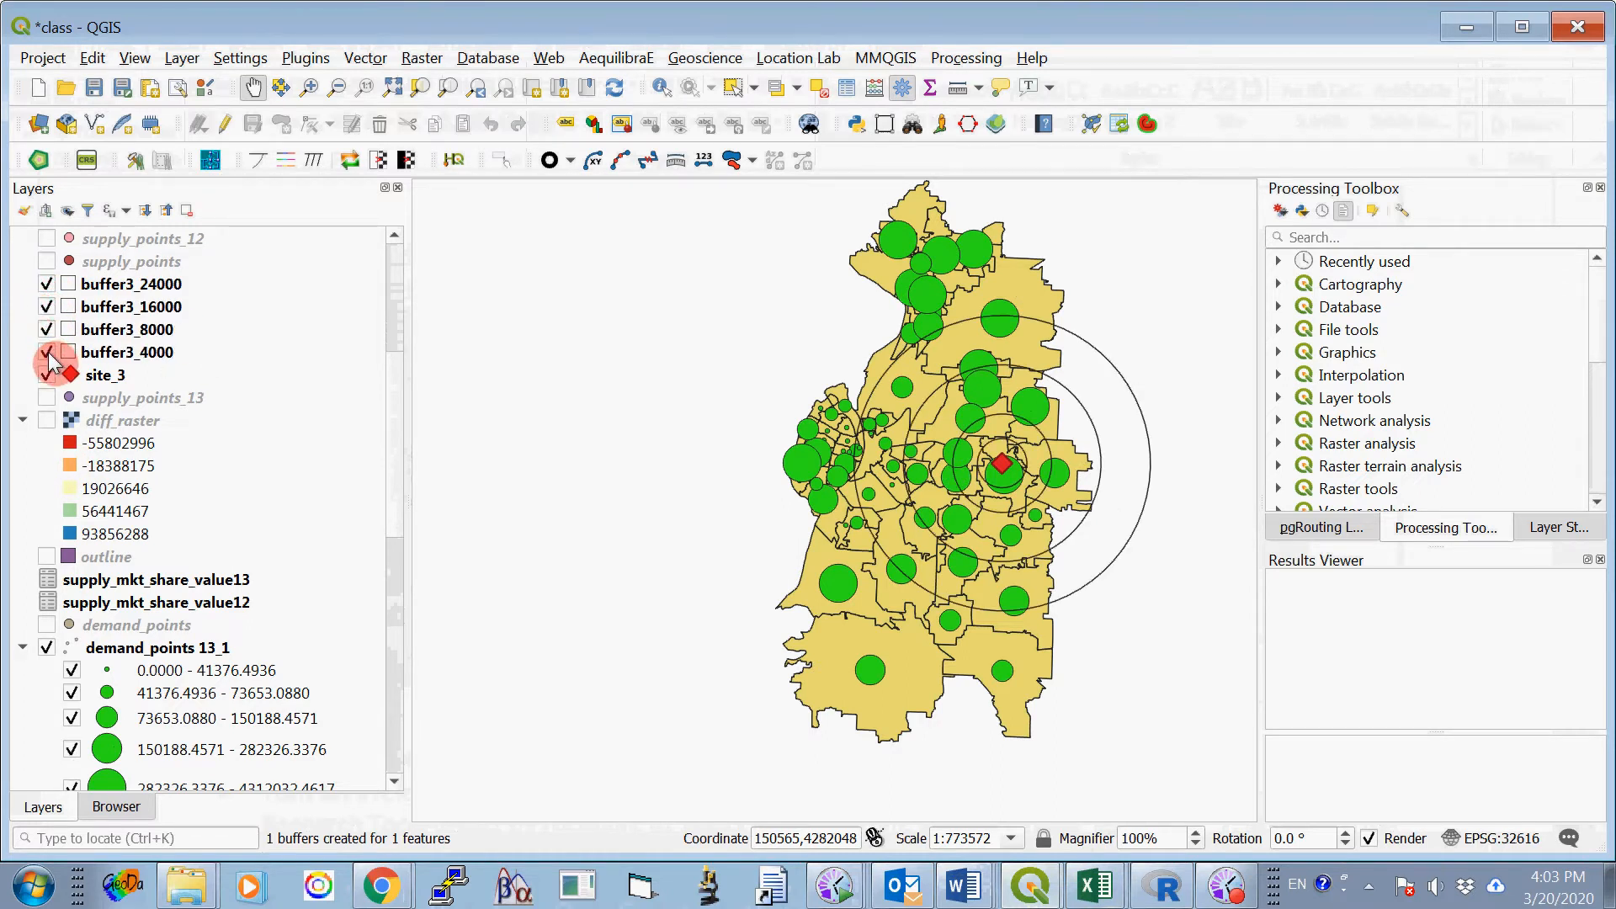
- Turn off the demand_points 13_1 layer and turn on demand_points 13_3 instead
{"action": "left_click_drag", "start_coordinate": [397, 426], "coordinate": [398, 553]}
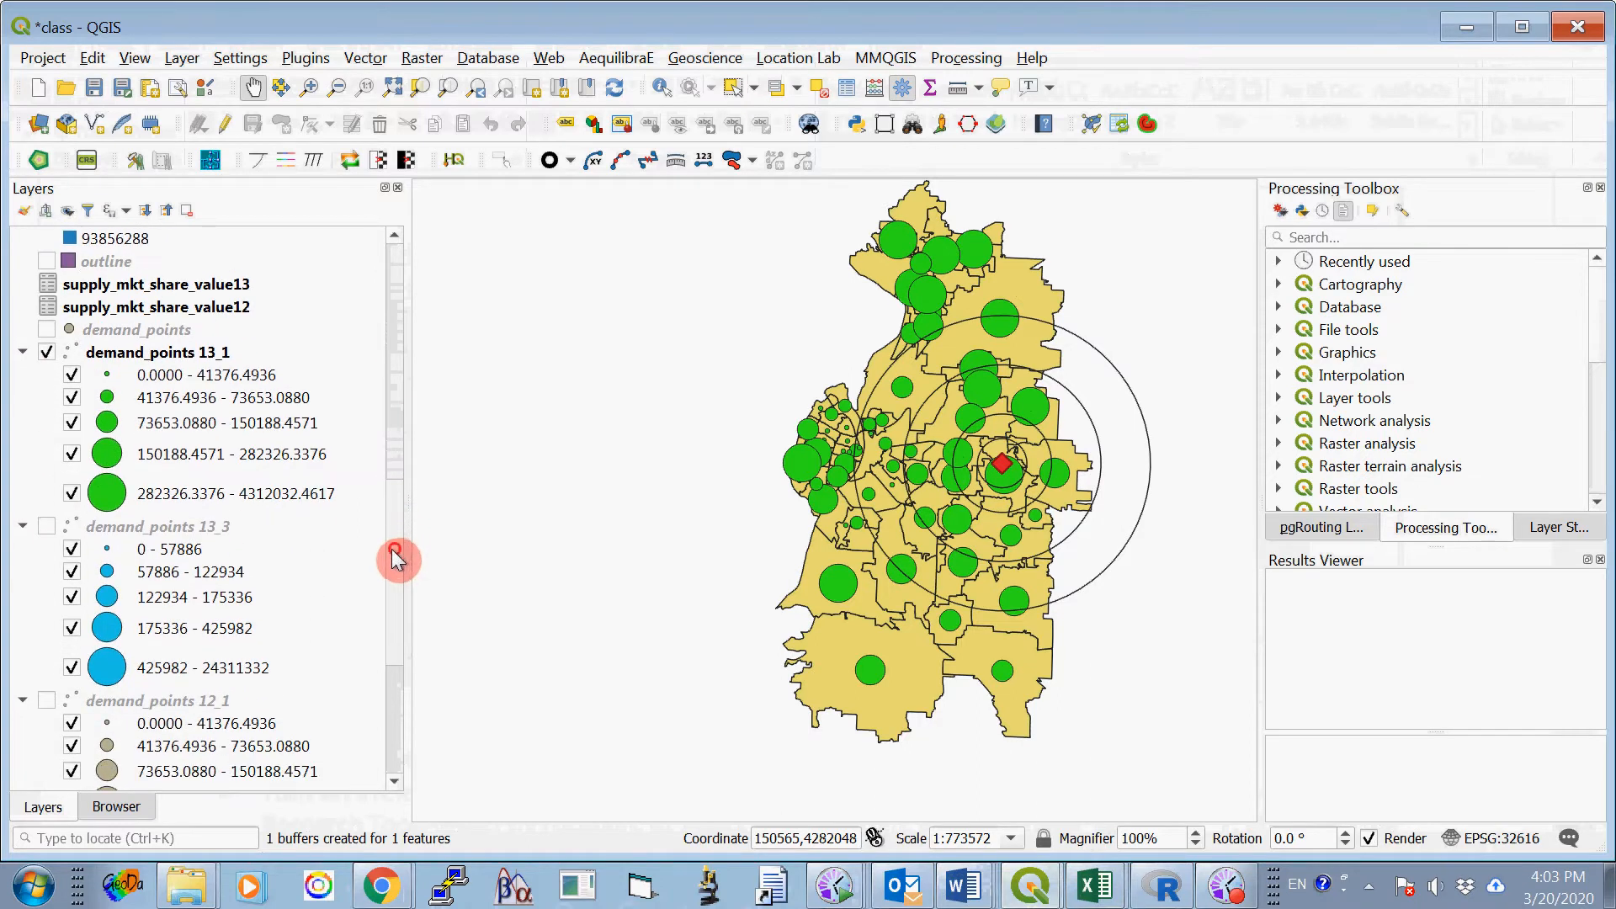
{"action": "left_click", "coordinate": [47, 353]}
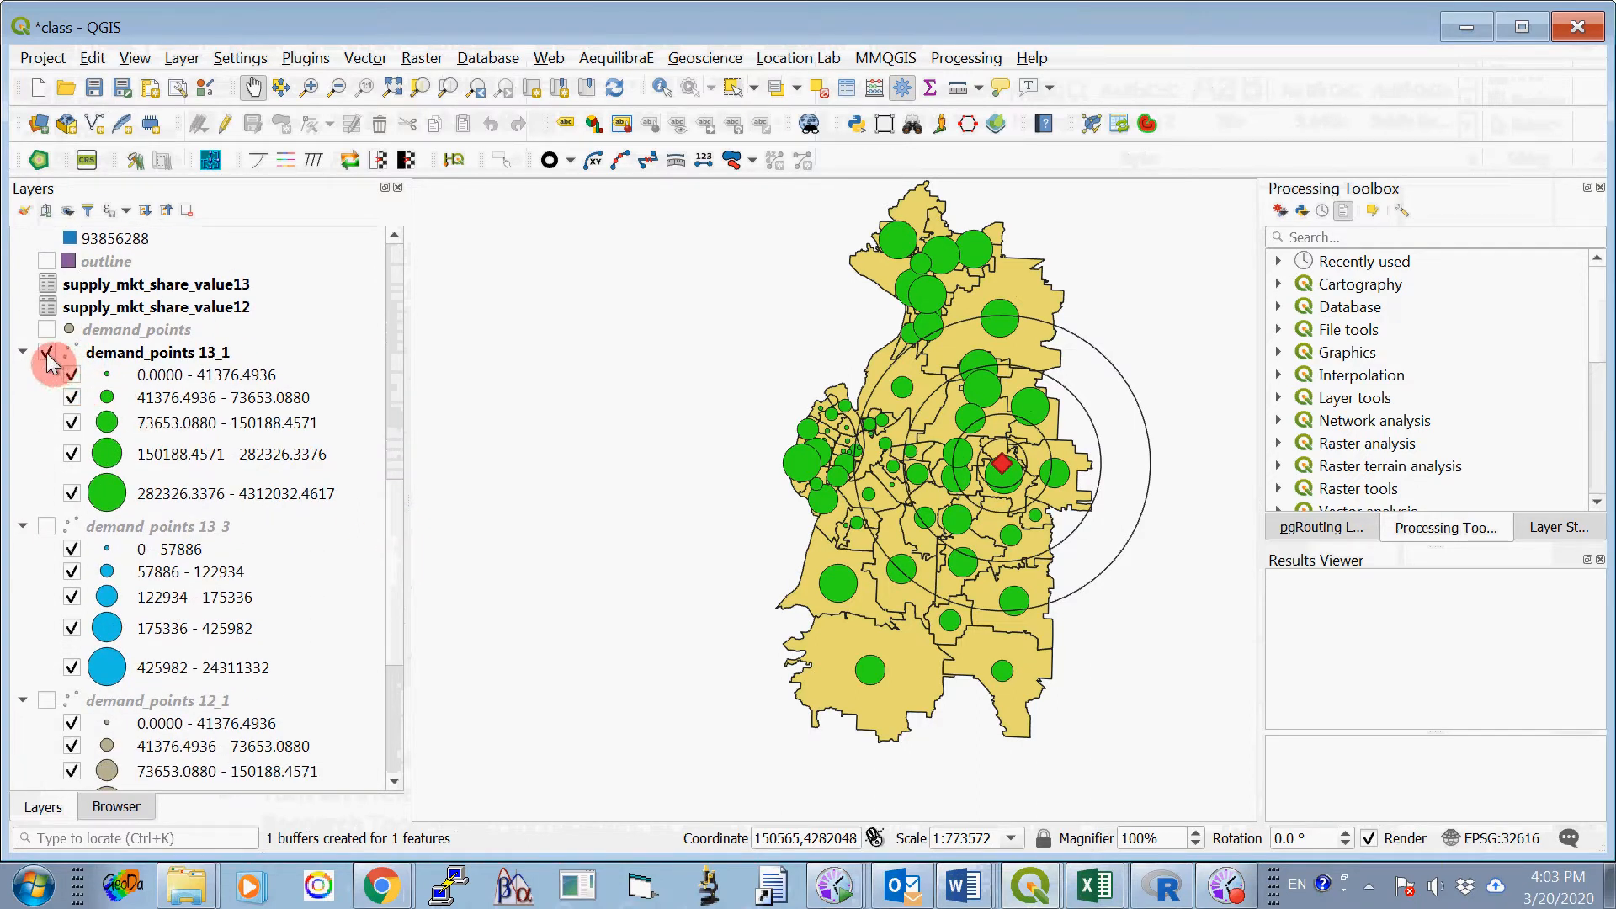
{"action": "left_click", "coordinate": [47, 527]}
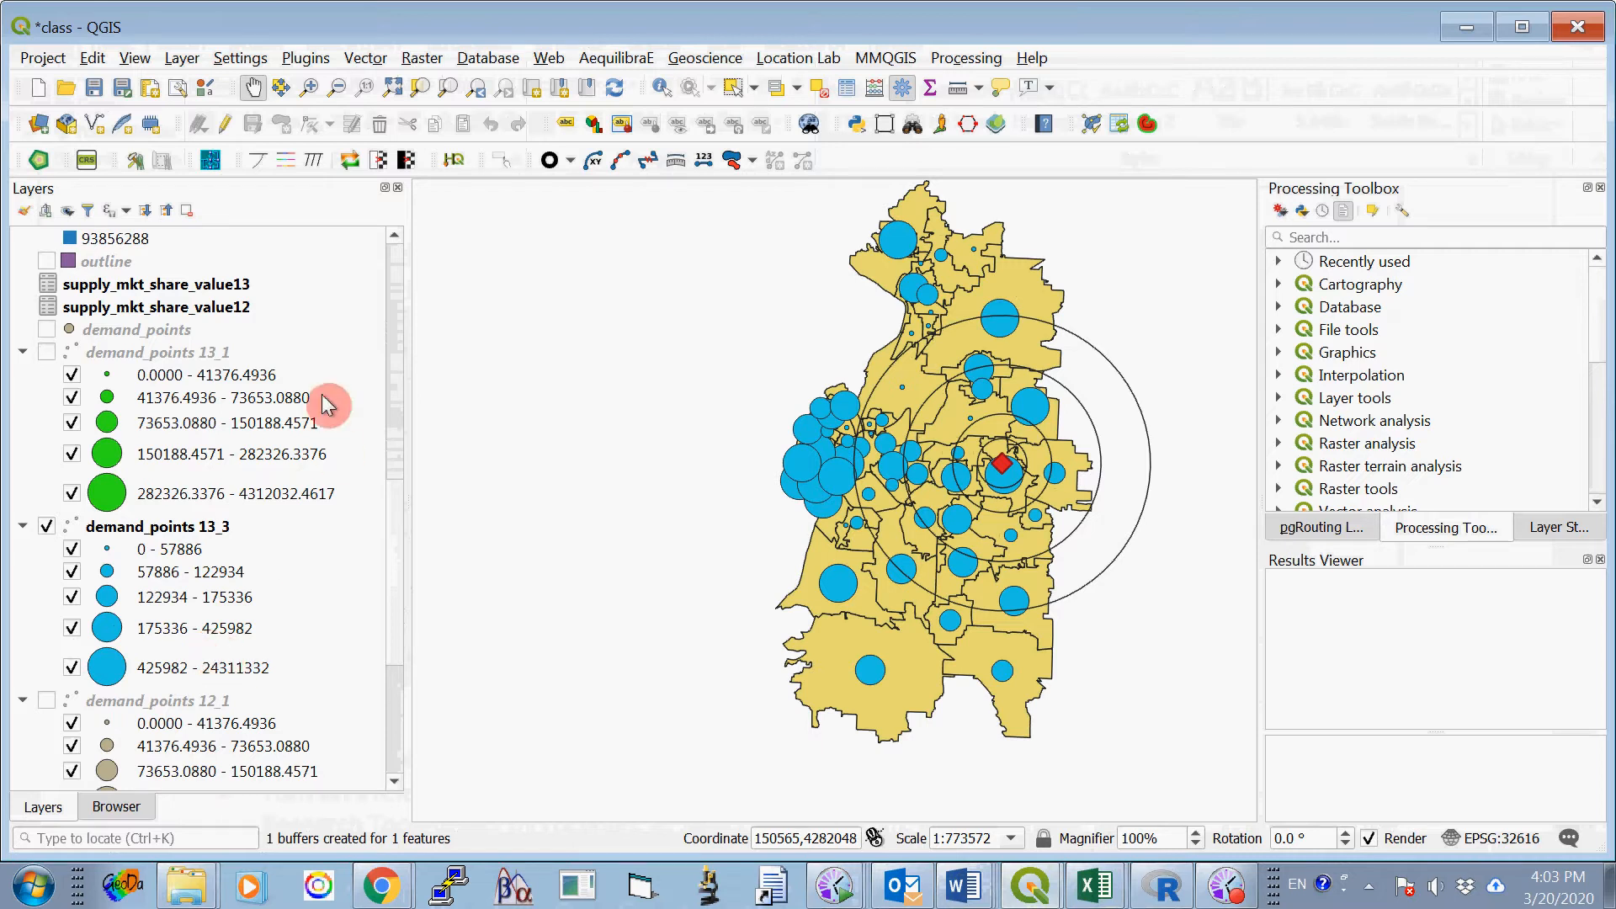
- Turn off site_3 and its buffer3_24000, buffer3_16000, buffer3_8000 and buffer3_4000 layers
{"action": "left_click_drag", "start_coordinate": [393, 515], "coordinate": [425, 709]}
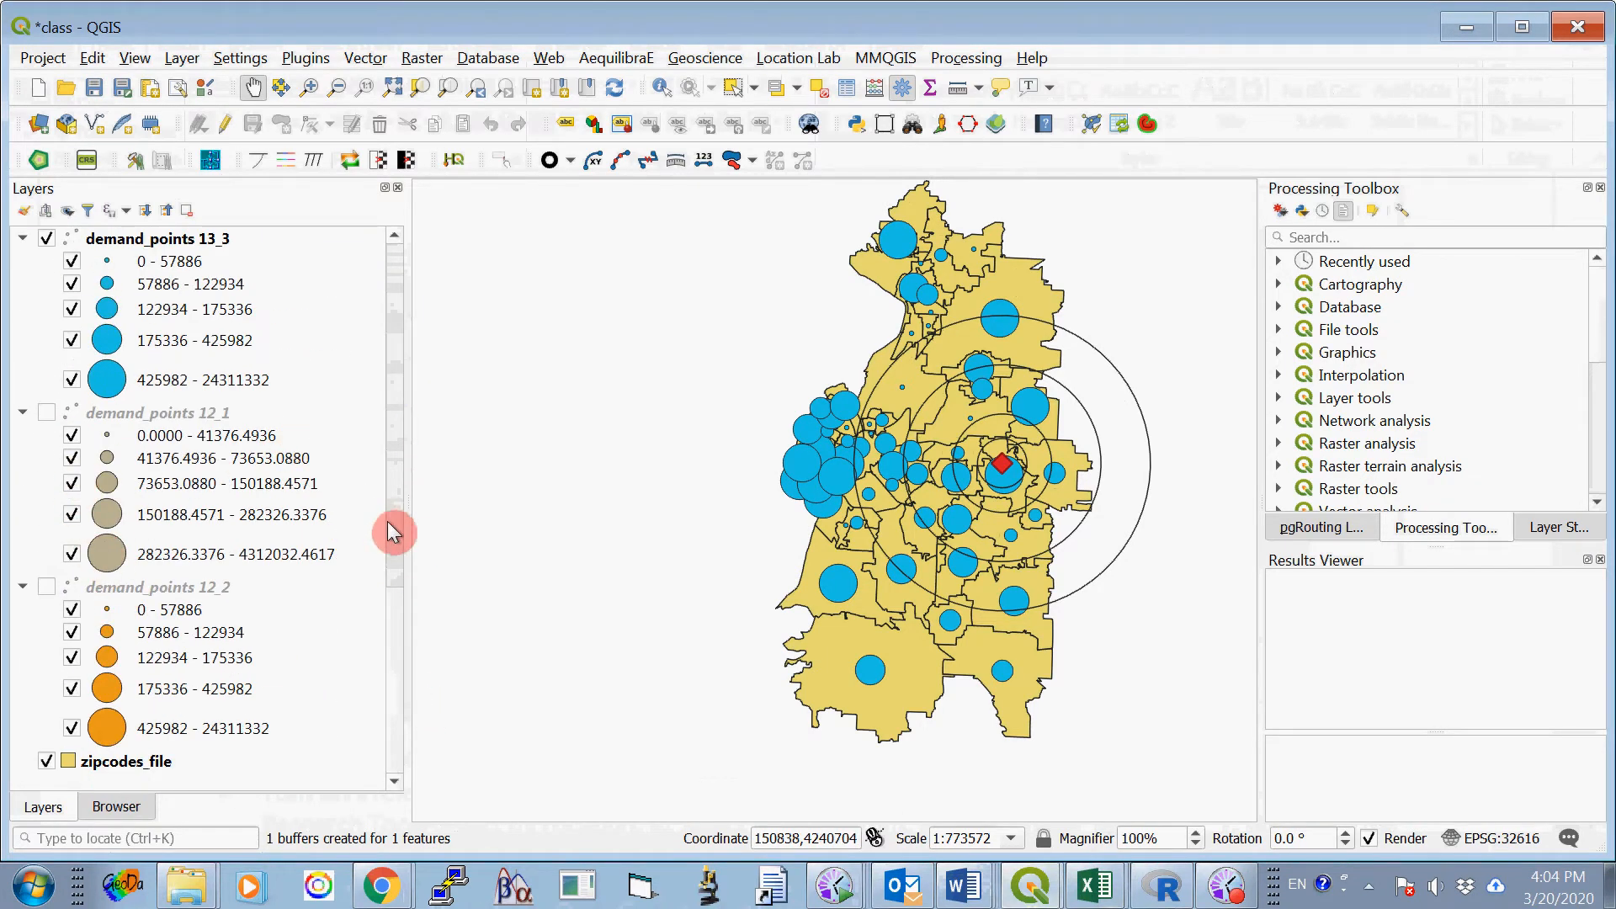
{"action": "left_click_drag", "start_coordinate": [387, 603], "coordinate": [389, 306]}
{"action": "left_click", "coordinate": [47, 443]}
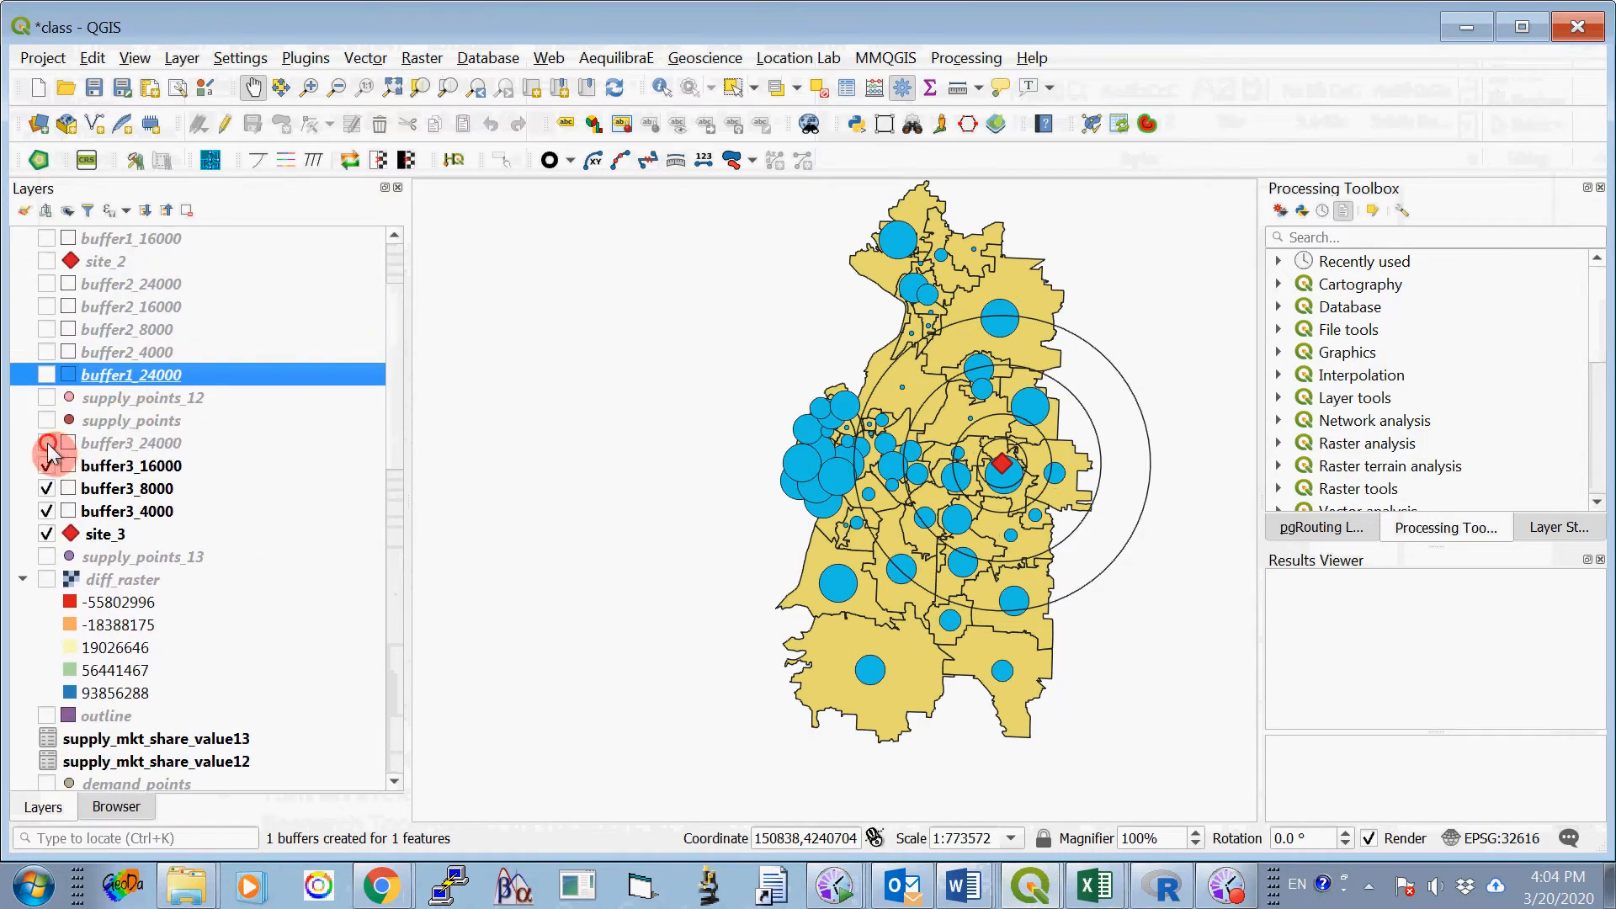
{"action": "left_click", "coordinate": [46, 466]}
{"action": "left_click", "coordinate": [46, 488]}
{"action": "left_click", "coordinate": [47, 511]}
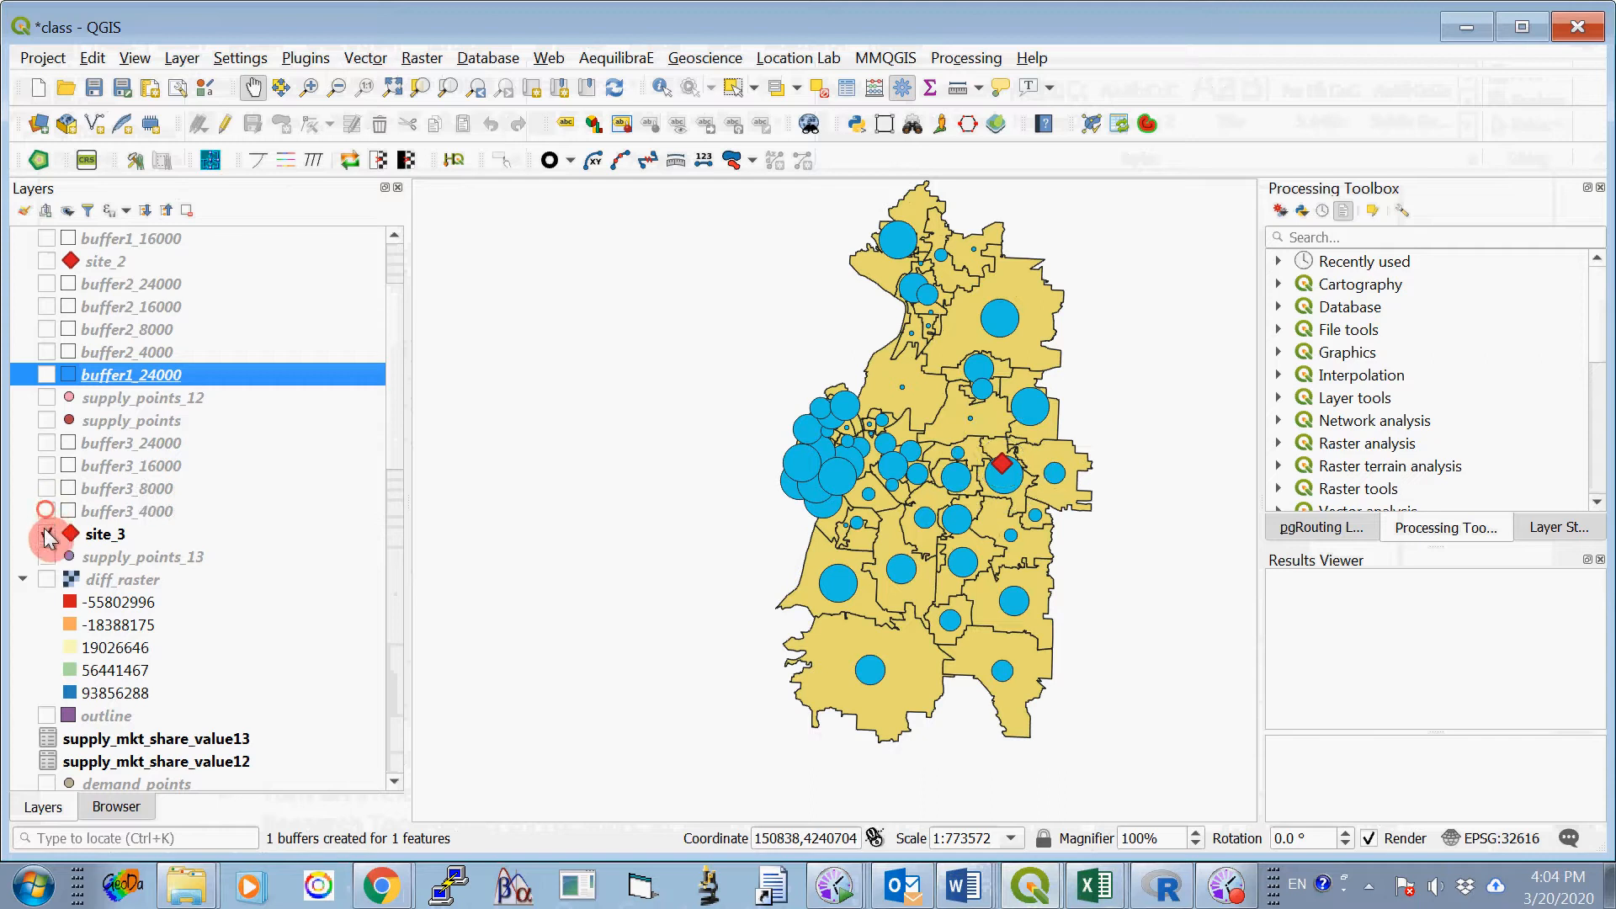
{"action": "left_click", "coordinate": [46, 533]}
- Turn off all five size classes of demand_points 13_1 and hide the demand_points 13_3 layer
{"action": "left_click_drag", "start_coordinate": [396, 452], "coordinate": [406, 631]}
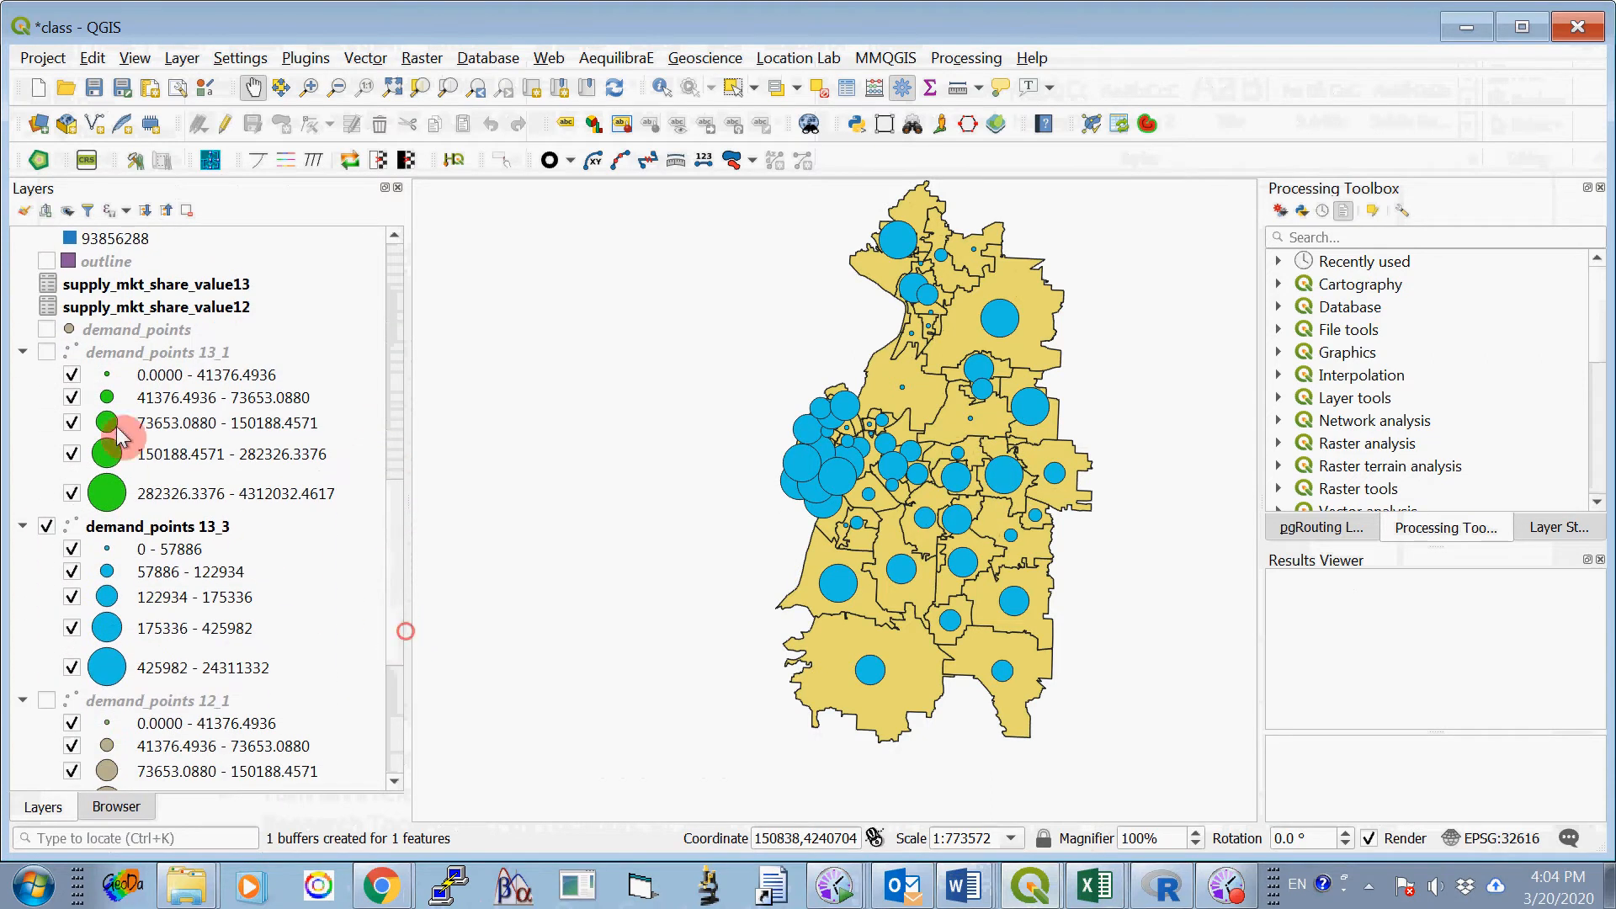
{"action": "left_click", "coordinate": [72, 375]}
{"action": "left_click", "coordinate": [71, 397]}
{"action": "left_click", "coordinate": [72, 423]}
{"action": "left_click", "coordinate": [71, 454]}
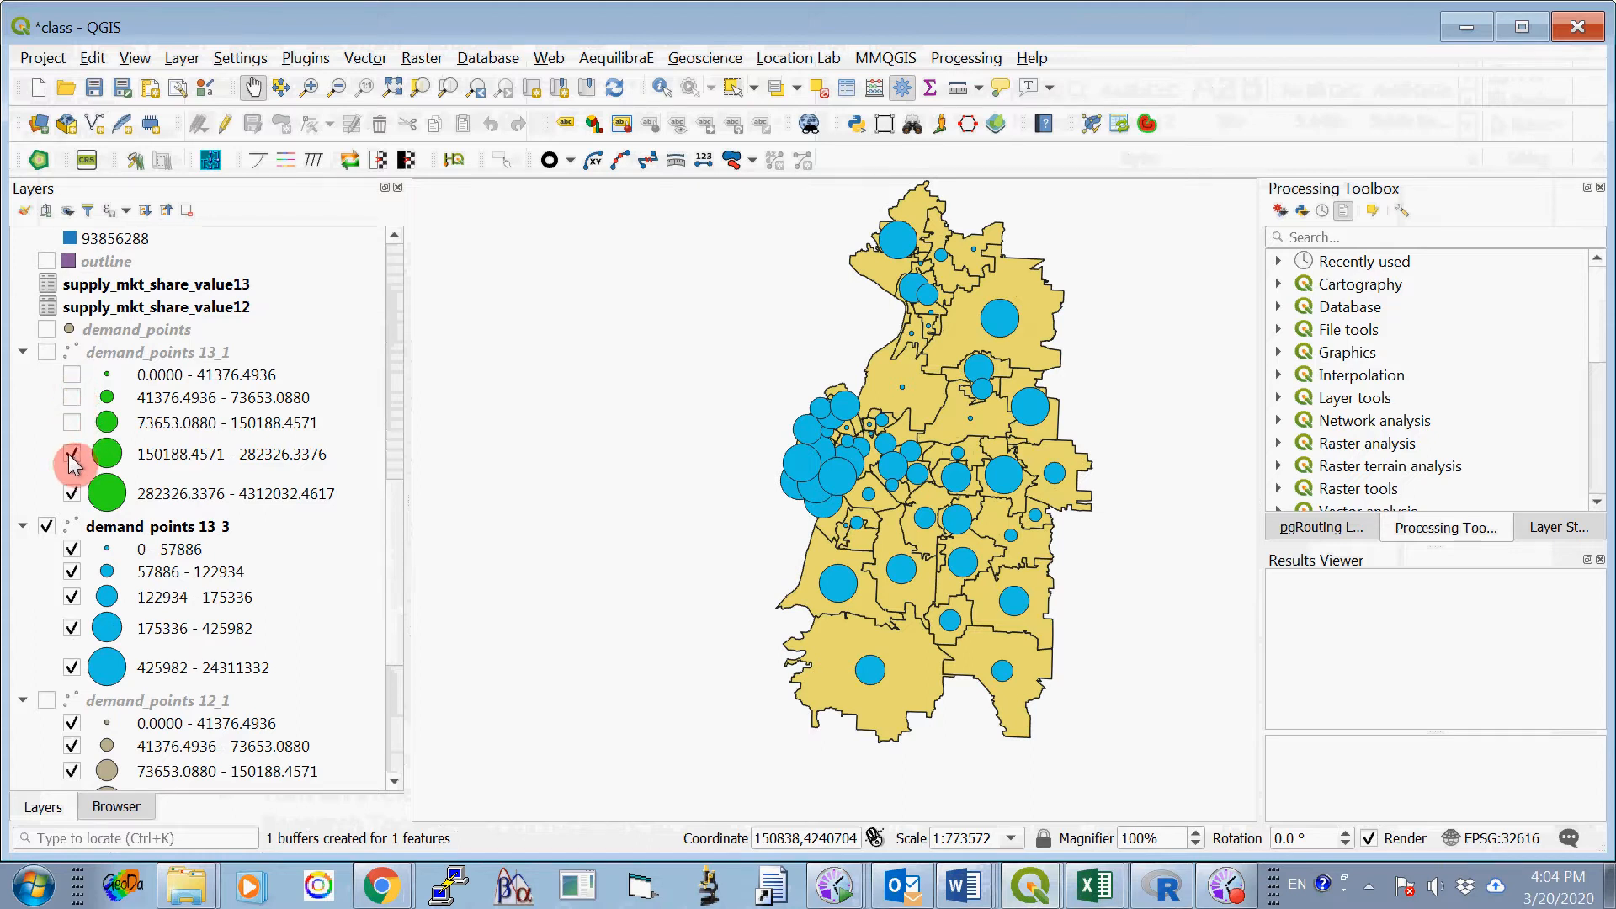
{"action": "left_click", "coordinate": [71, 493]}
{"action": "left_click", "coordinate": [46, 526]}
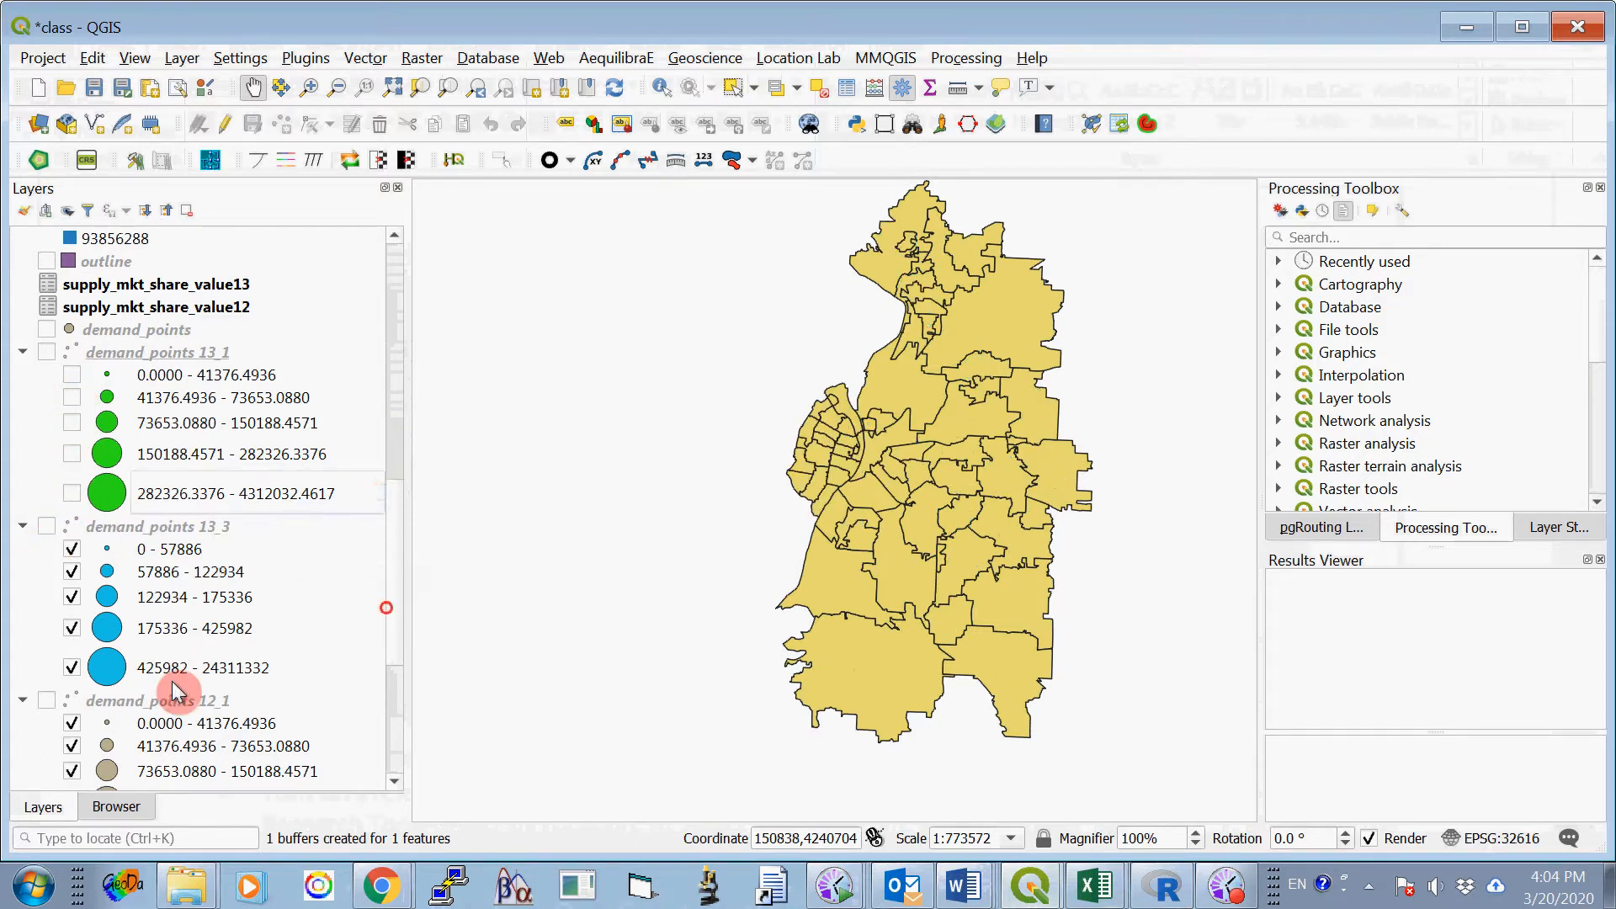
- Turn on the demand_points 12_1 layer over the zip code map
{"action": "left_click_drag", "start_coordinate": [396, 594], "coordinate": [397, 688]}
{"action": "scroll", "coordinate": [397, 689], "scroll_direction": "down", "scroll_amount": 1}
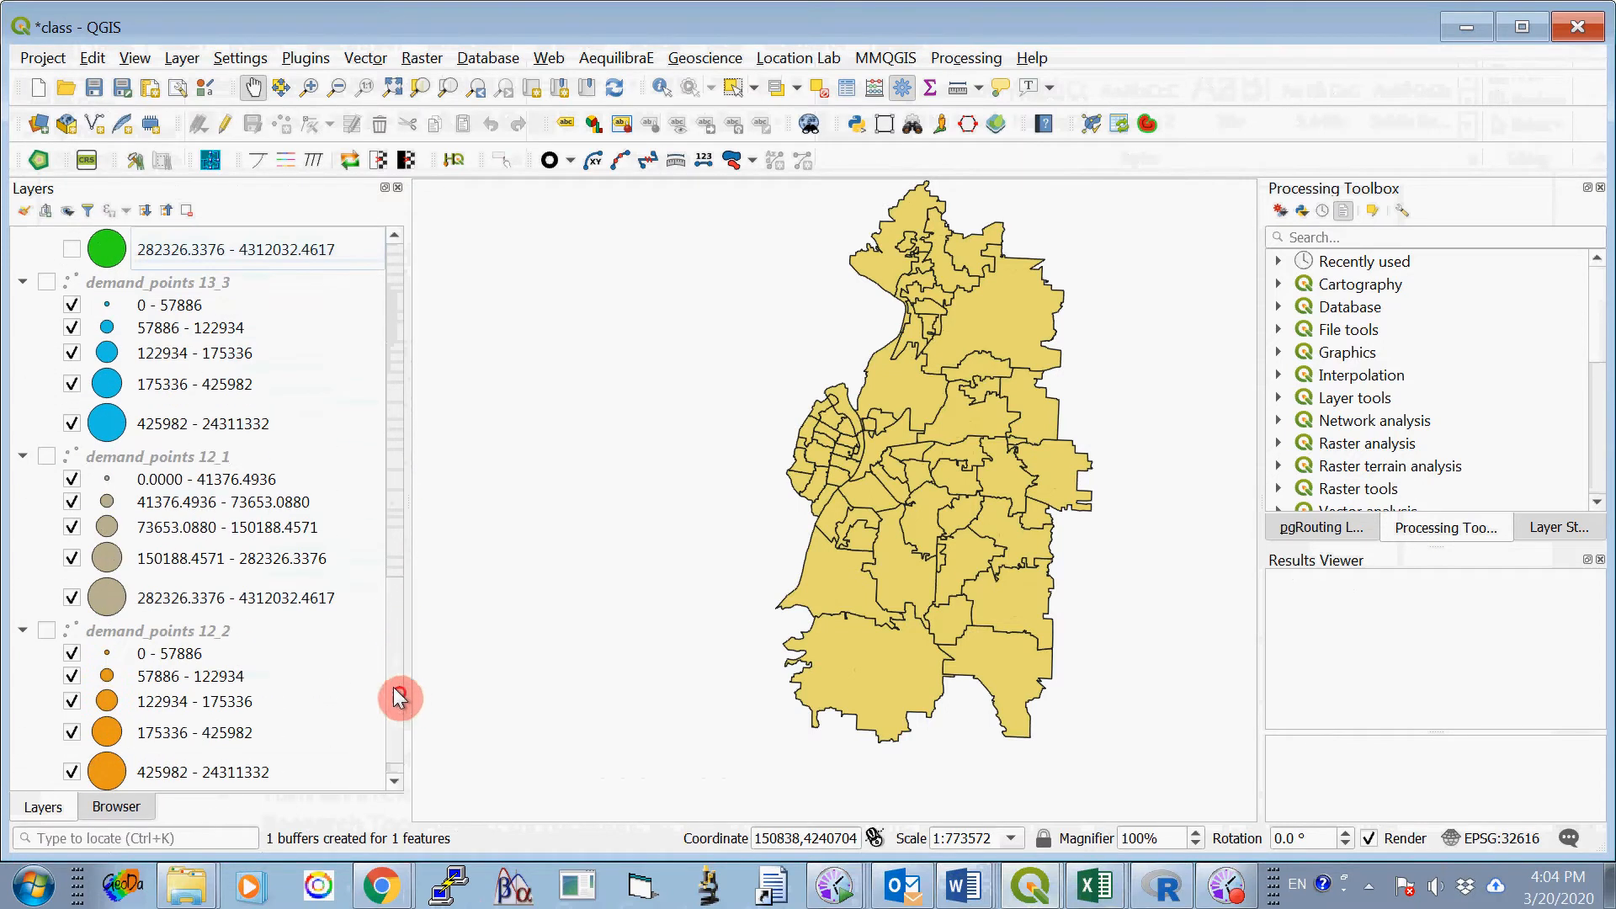
{"action": "left_click", "coordinate": [47, 457]}
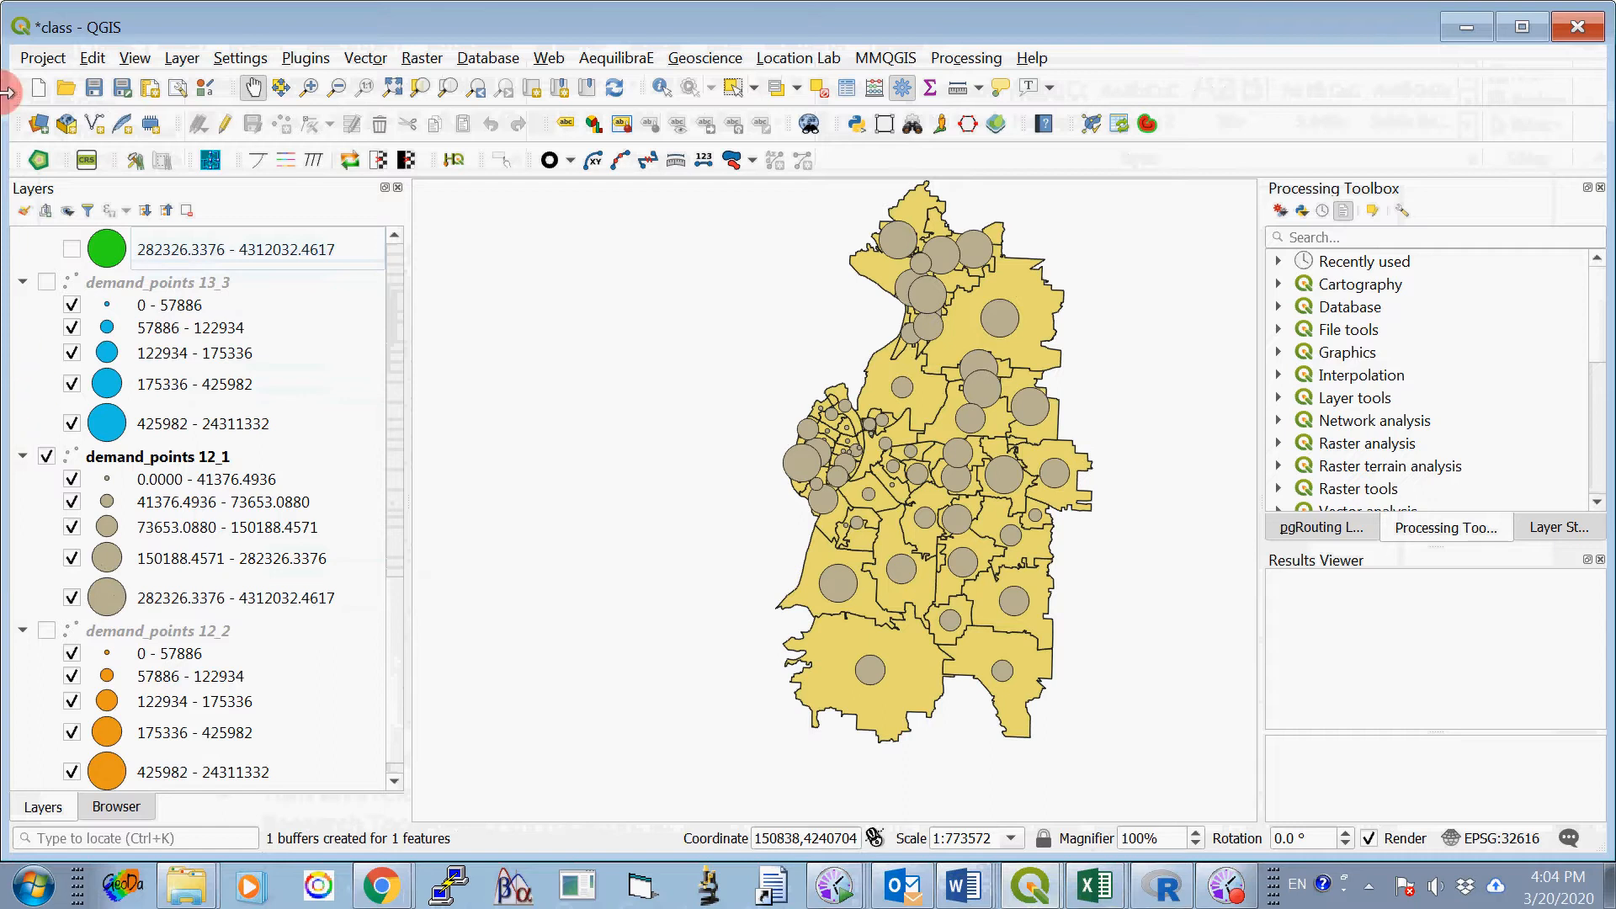
- Turn on site_1 together with its buffer1_4000, buffer1_8000, buffer1_16000 and buffer1_24000 layers
{"action": "scroll", "coordinate": [395, 639], "scroll_direction": "up", "scroll_amount": 8}
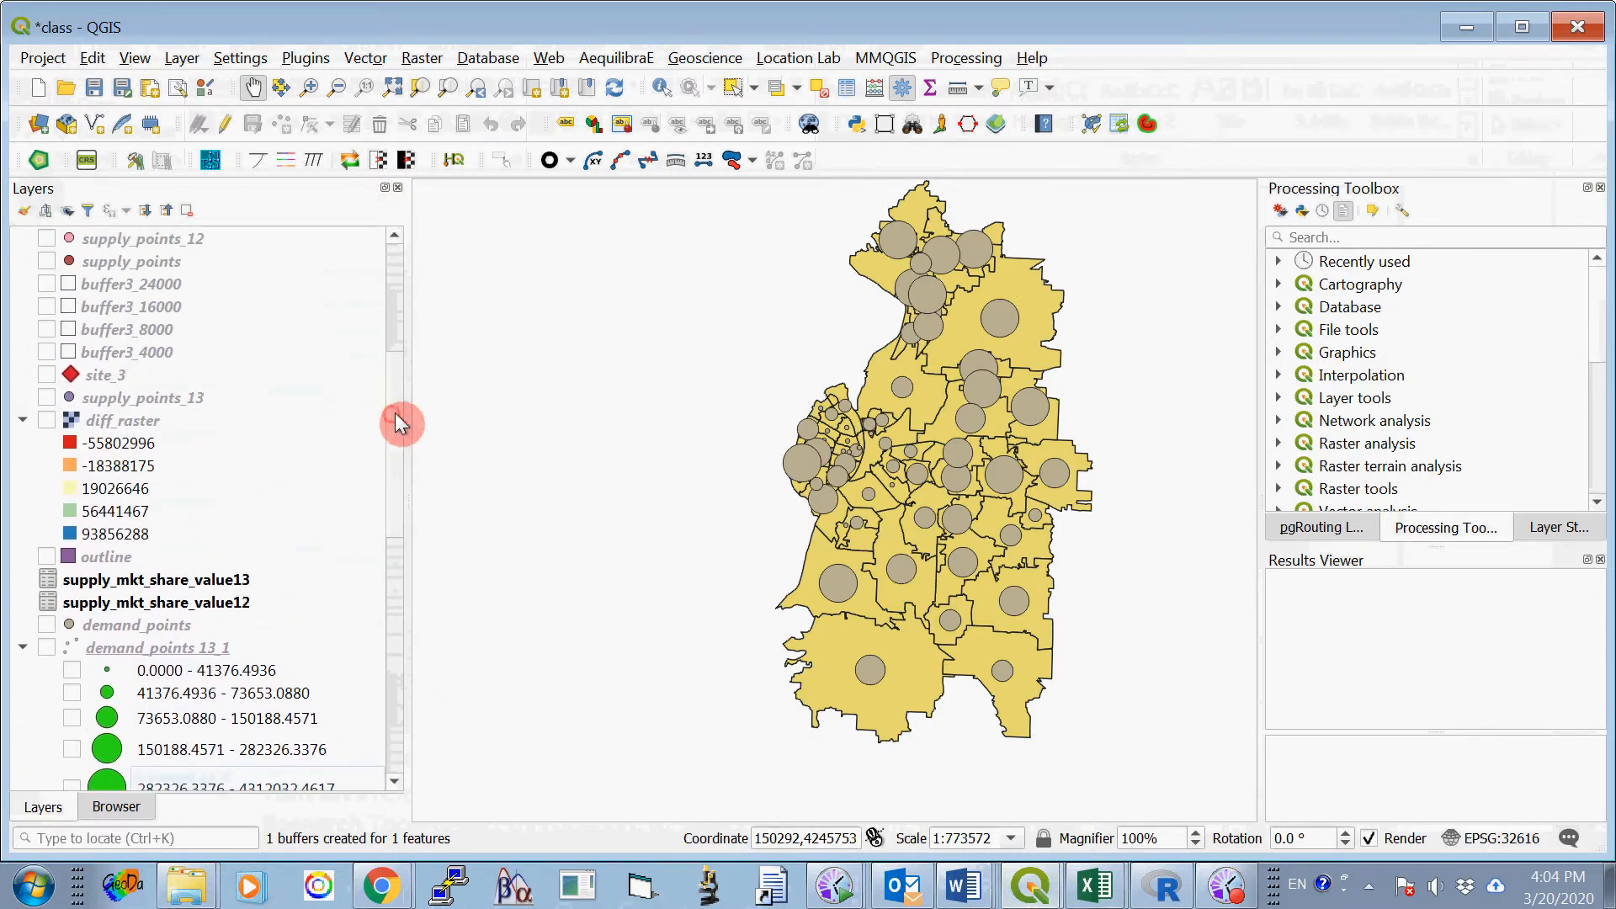
{"action": "left_click_drag", "start_coordinate": [396, 423], "coordinate": [397, 310]}
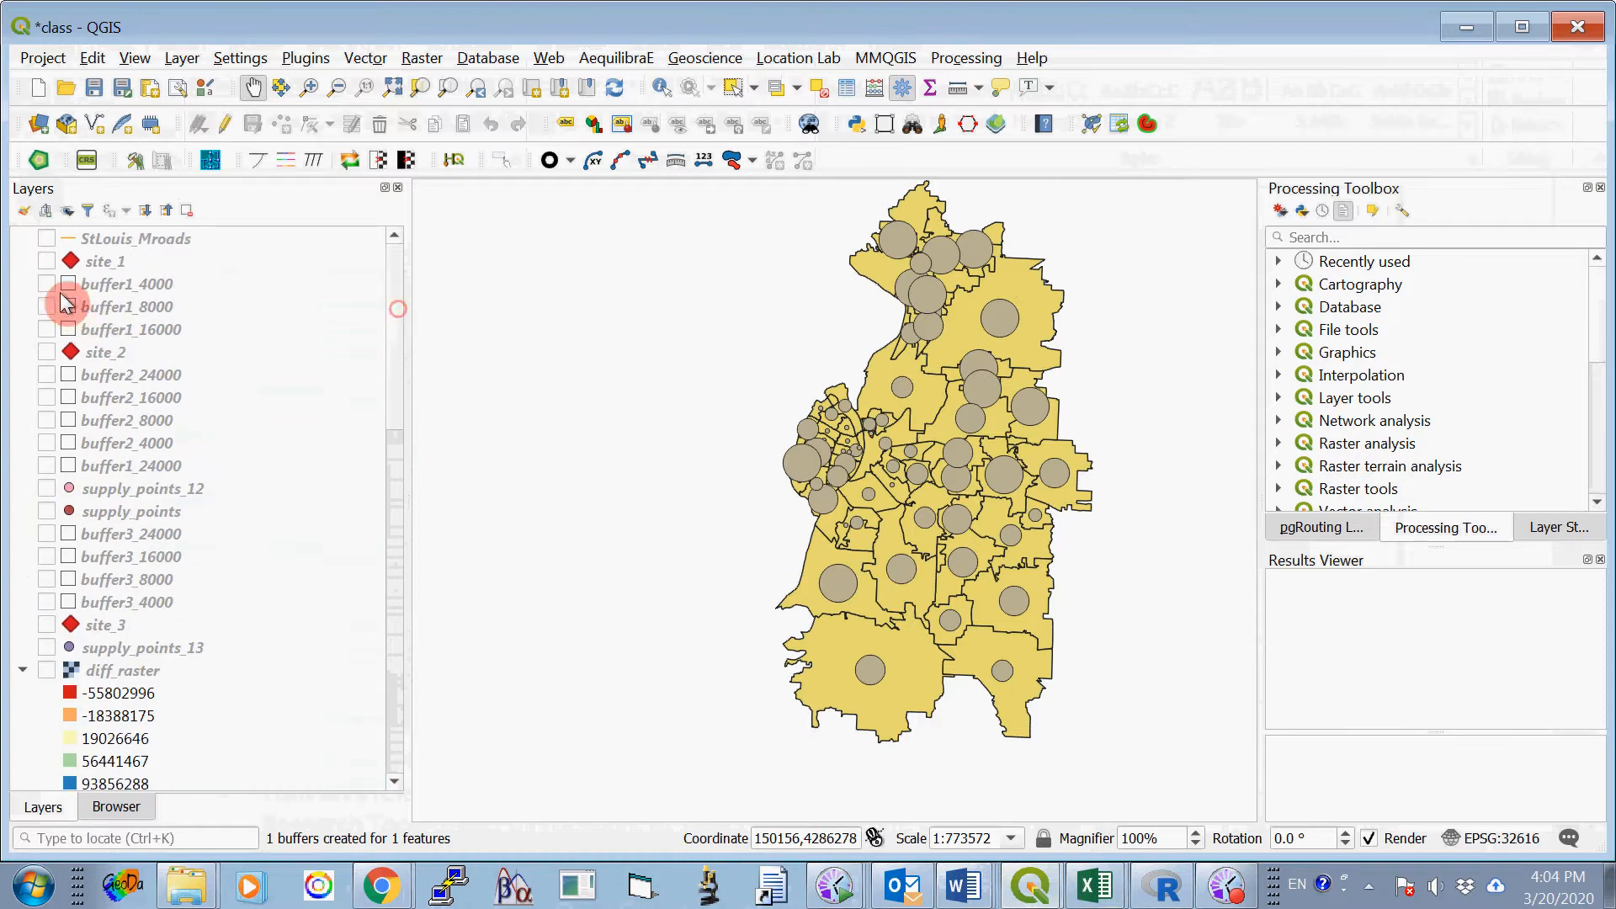
{"action": "left_click", "coordinate": [46, 262]}
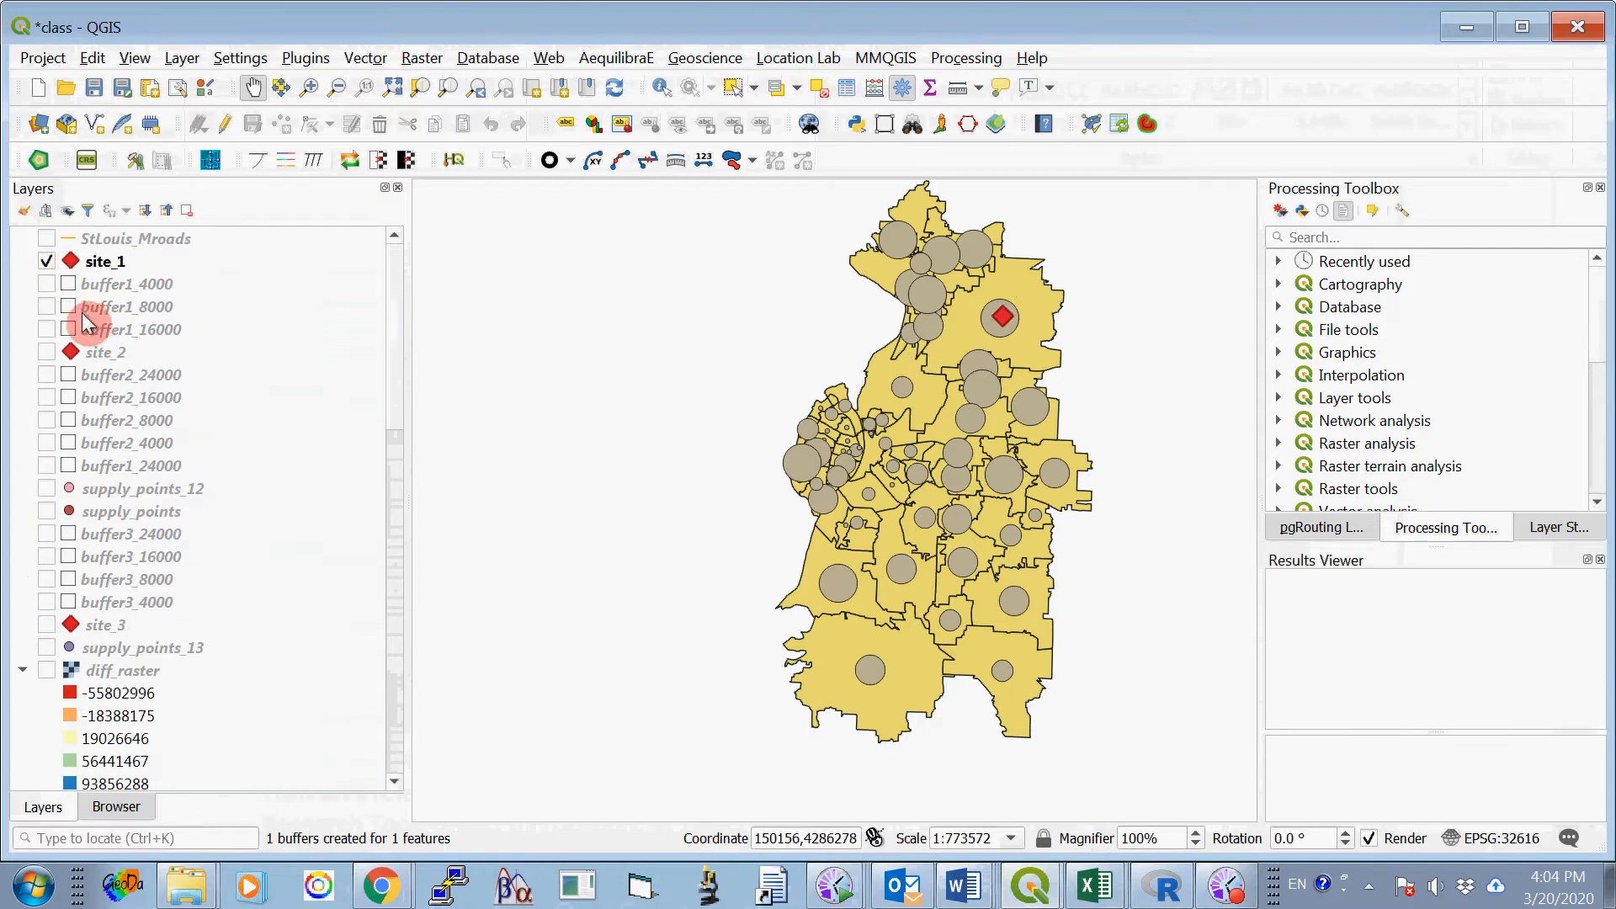
{"action": "left_click", "coordinate": [47, 284]}
{"action": "left_click", "coordinate": [47, 307]}
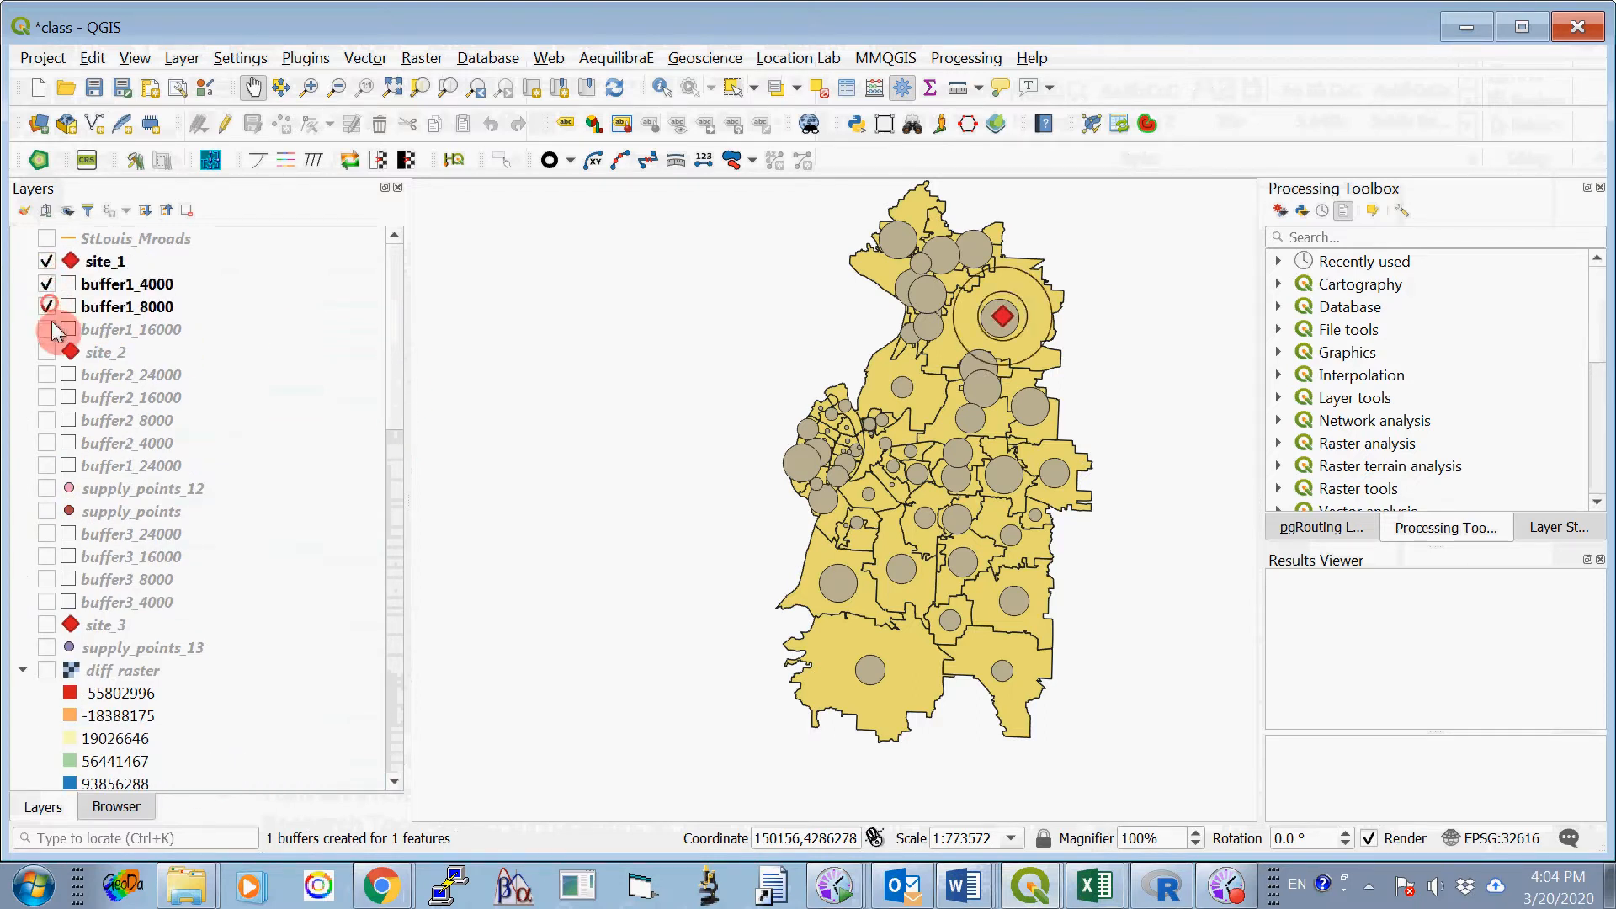
{"action": "left_click", "coordinate": [48, 329]}
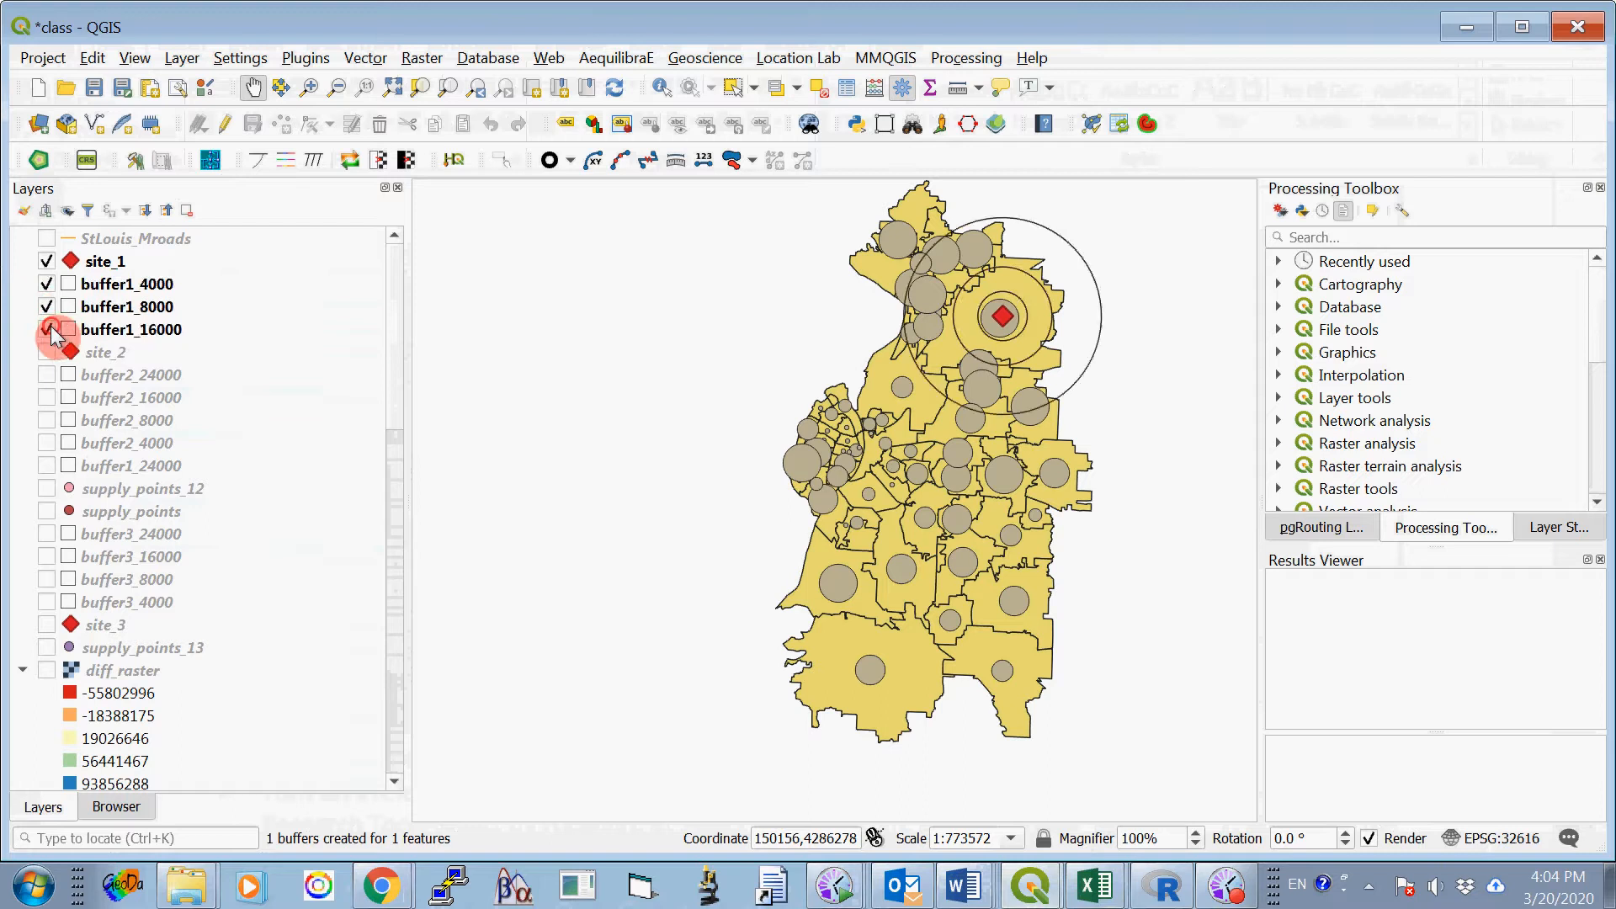
{"action": "left_click", "coordinate": [47, 467]}
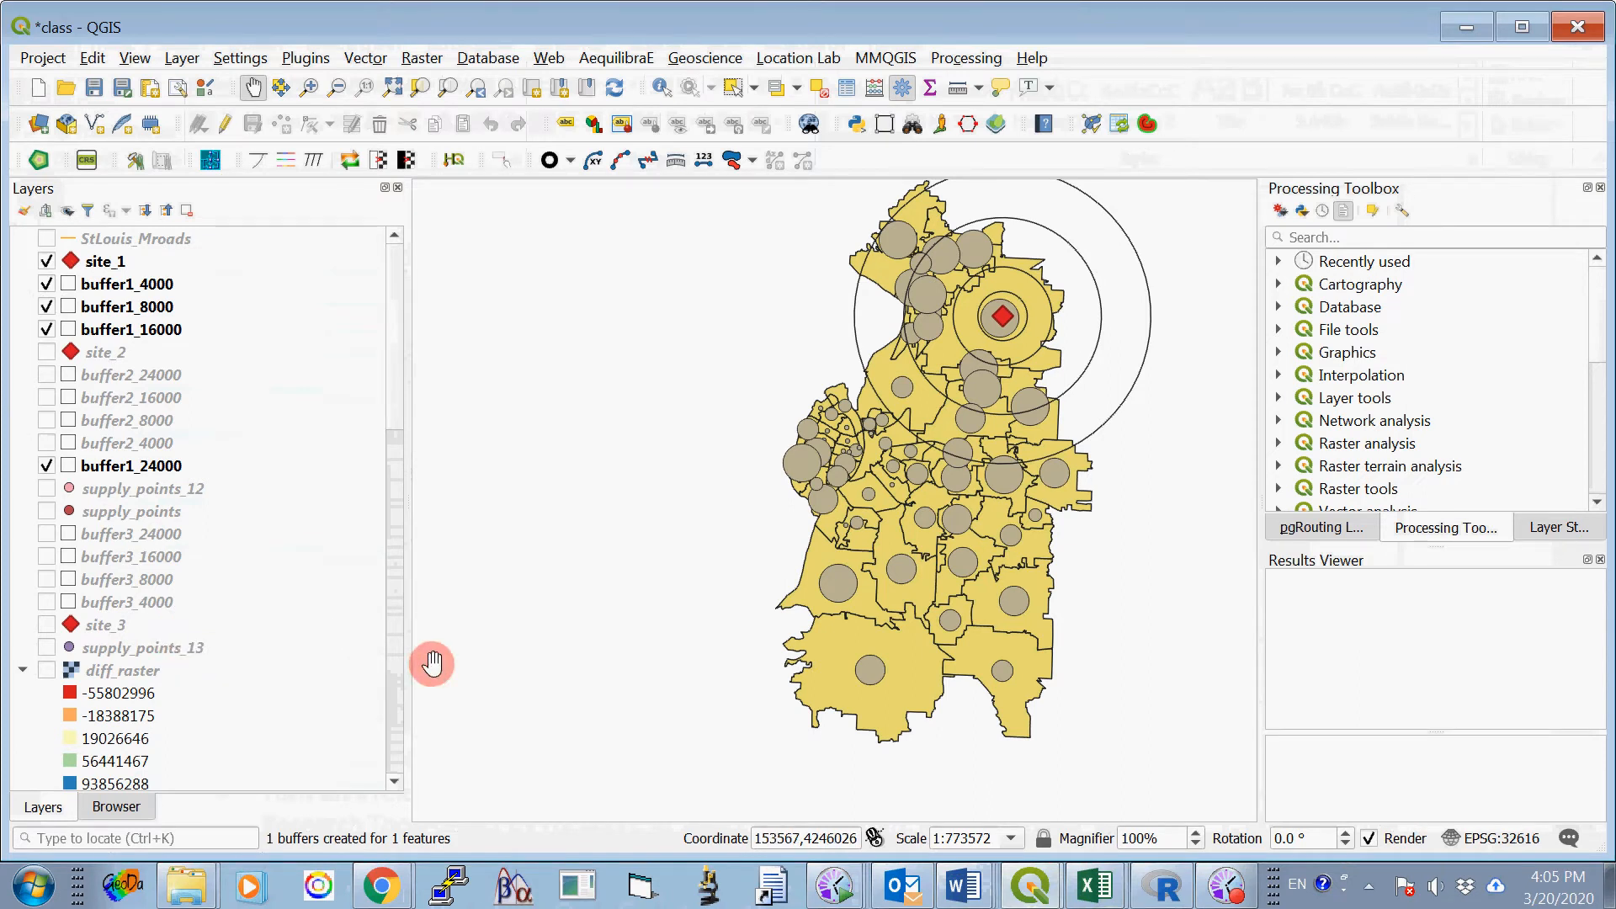
- Start Select by Location on demand_points 12_1, using only the "are within" predicate instead of "intersect"
{"action": "scroll", "coordinate": [394, 421], "scroll_direction": "down", "scroll_amount": 1}
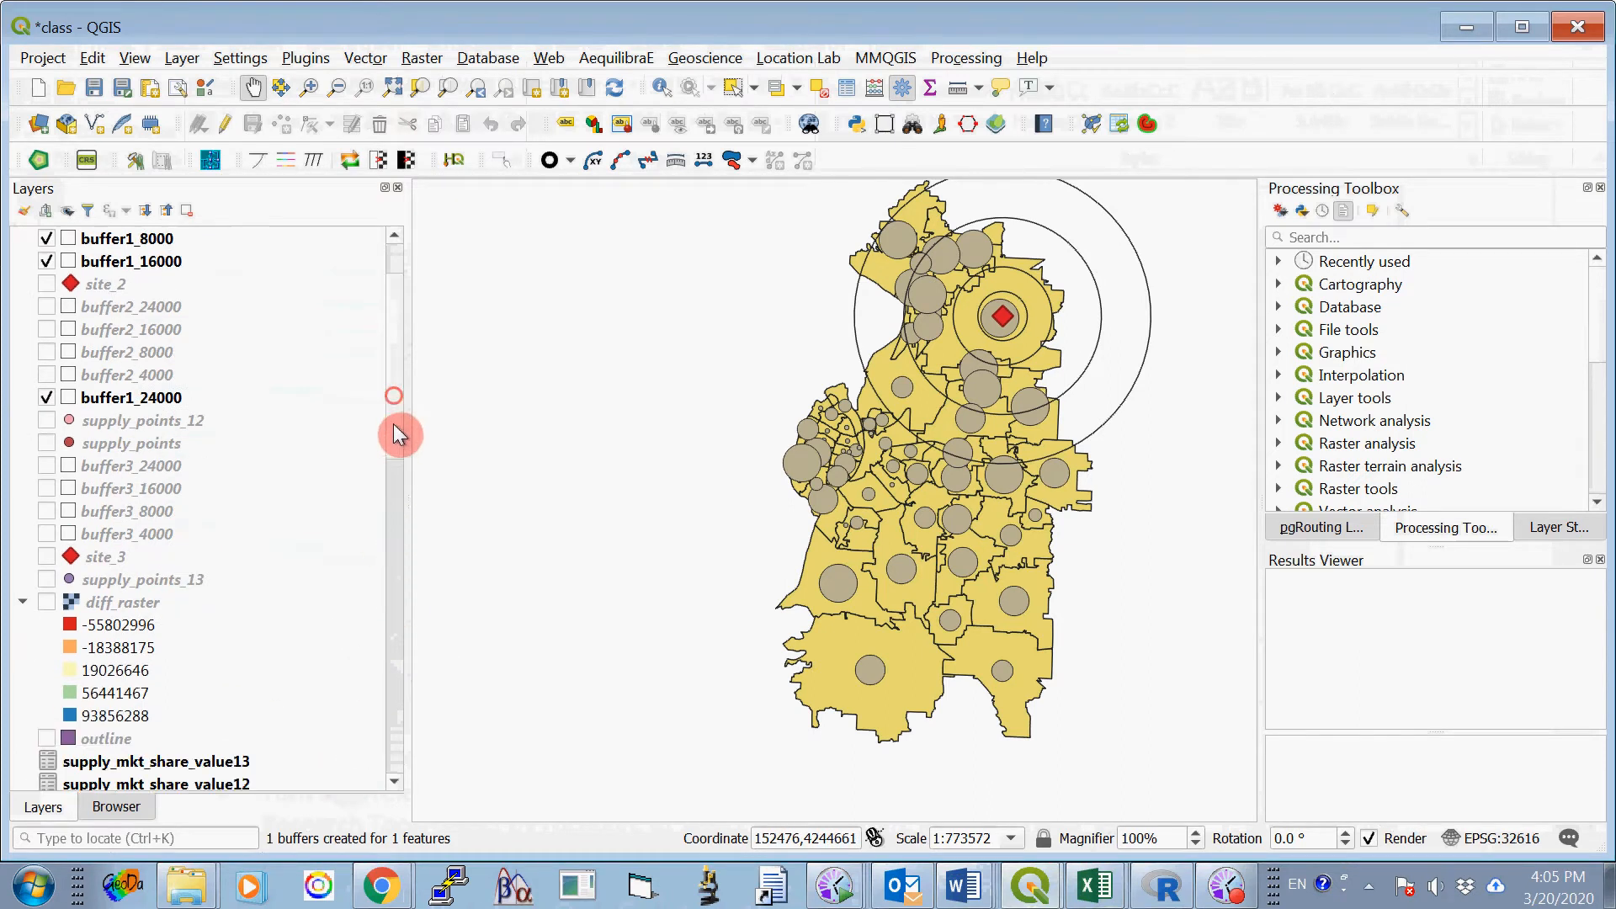
{"action": "mouse_move", "coordinate": [394, 426]}
{"action": "left_mouse_down"}
{"action": "mouse_move", "coordinate": [399, 537]}
{"action": "mouse_move", "coordinate": [398, 395]}
{"action": "left_mouse_up"}
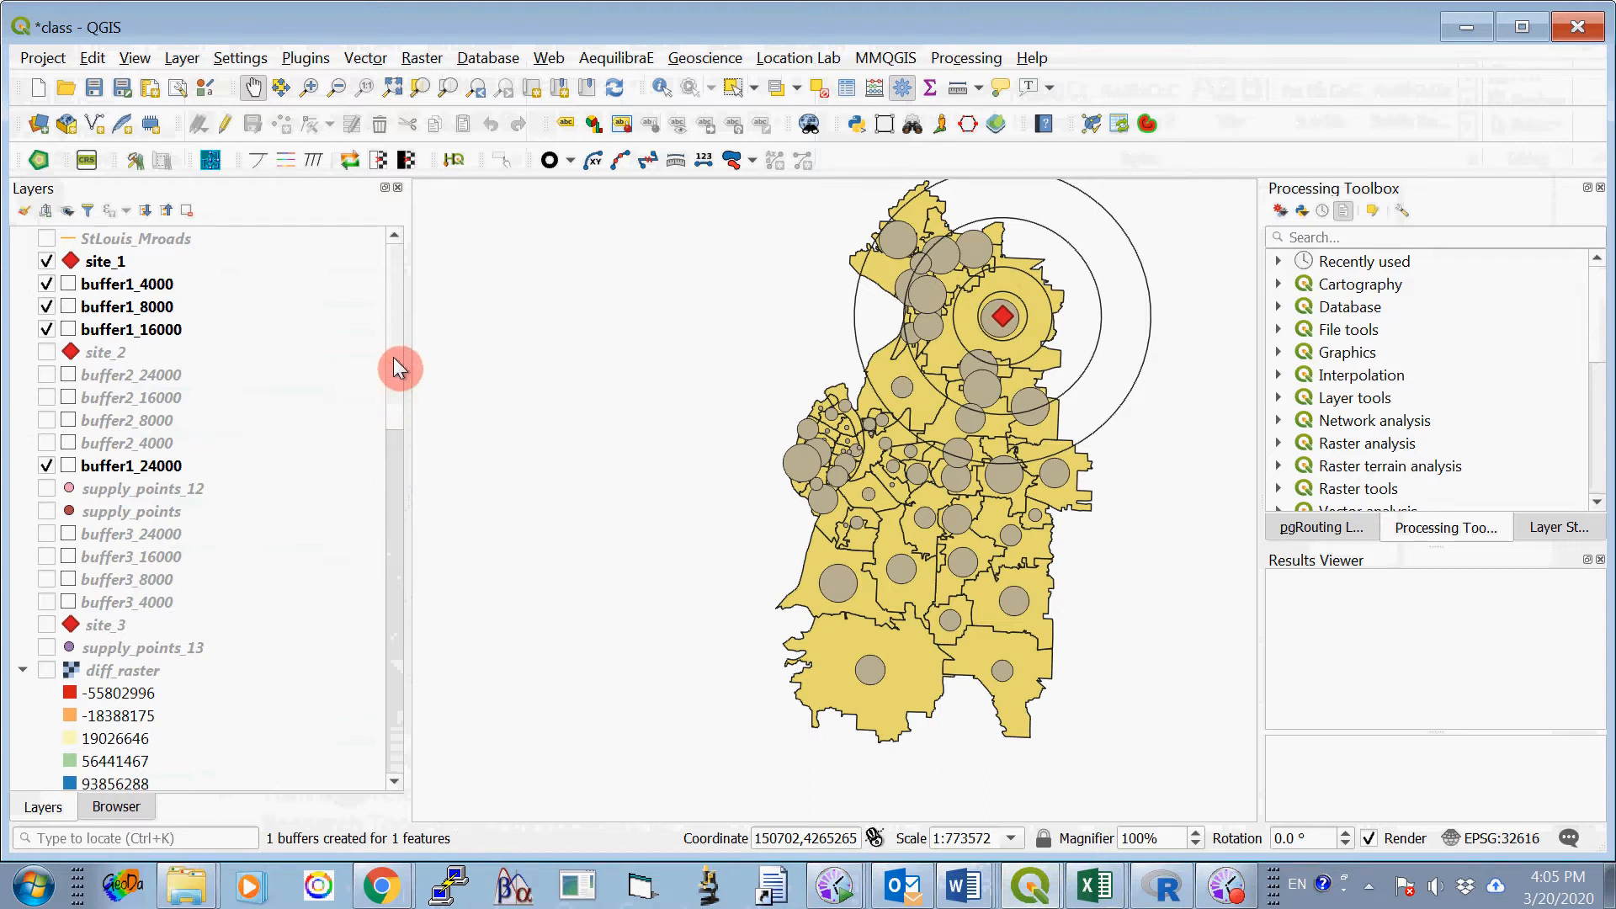
{"action": "left_click_drag", "start_coordinate": [392, 357], "coordinate": [404, 661]}
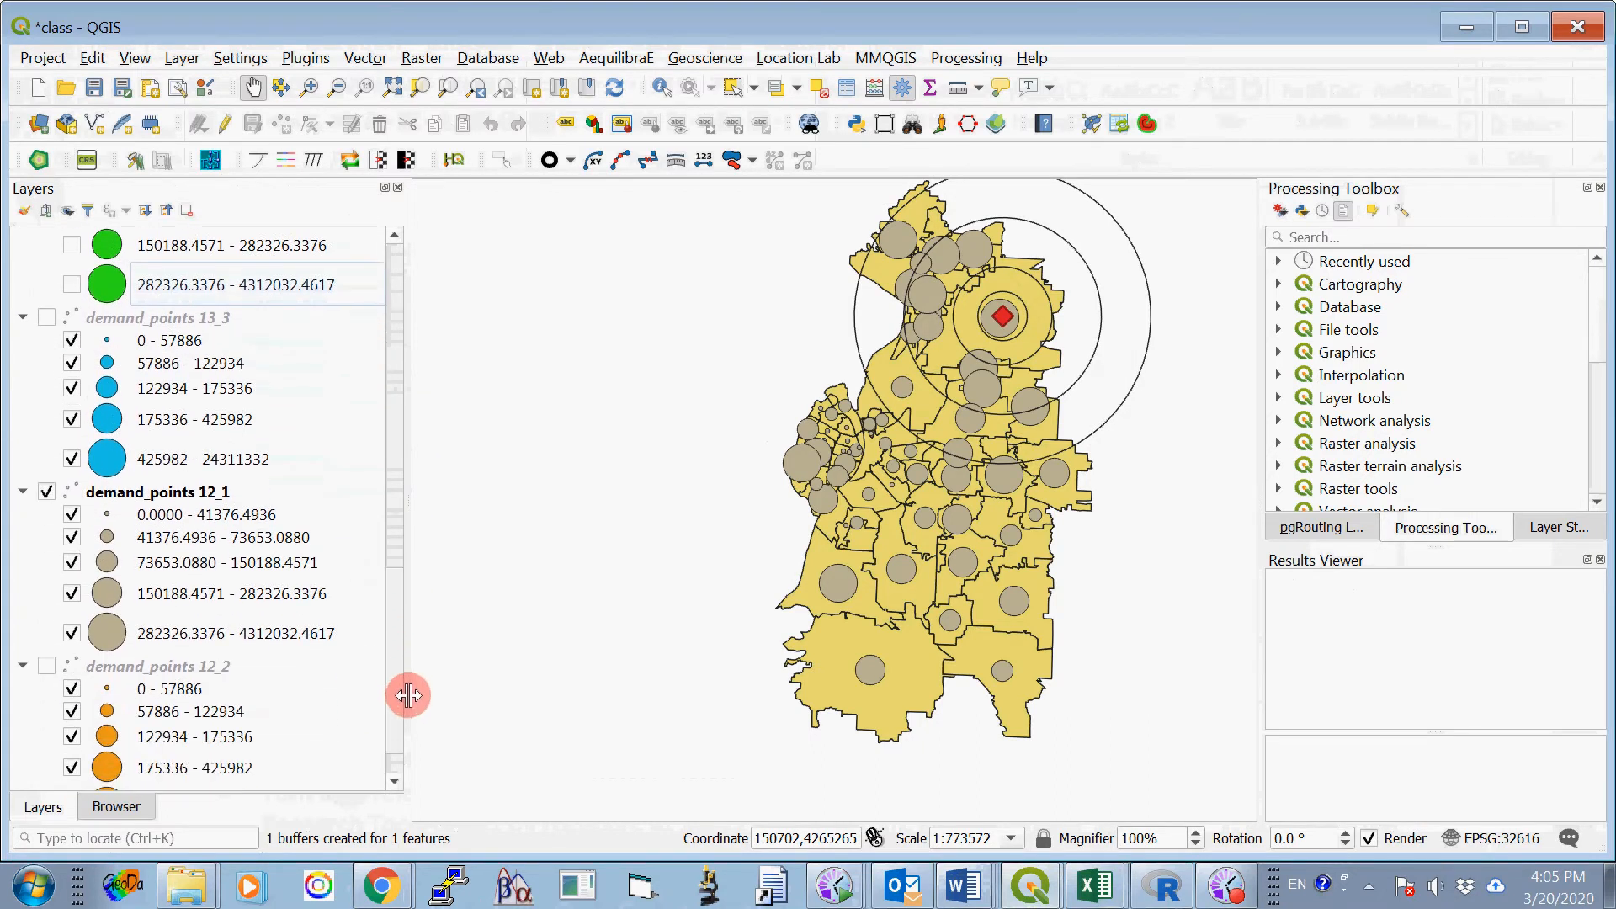
{"action": "left_click", "coordinate": [179, 495]}
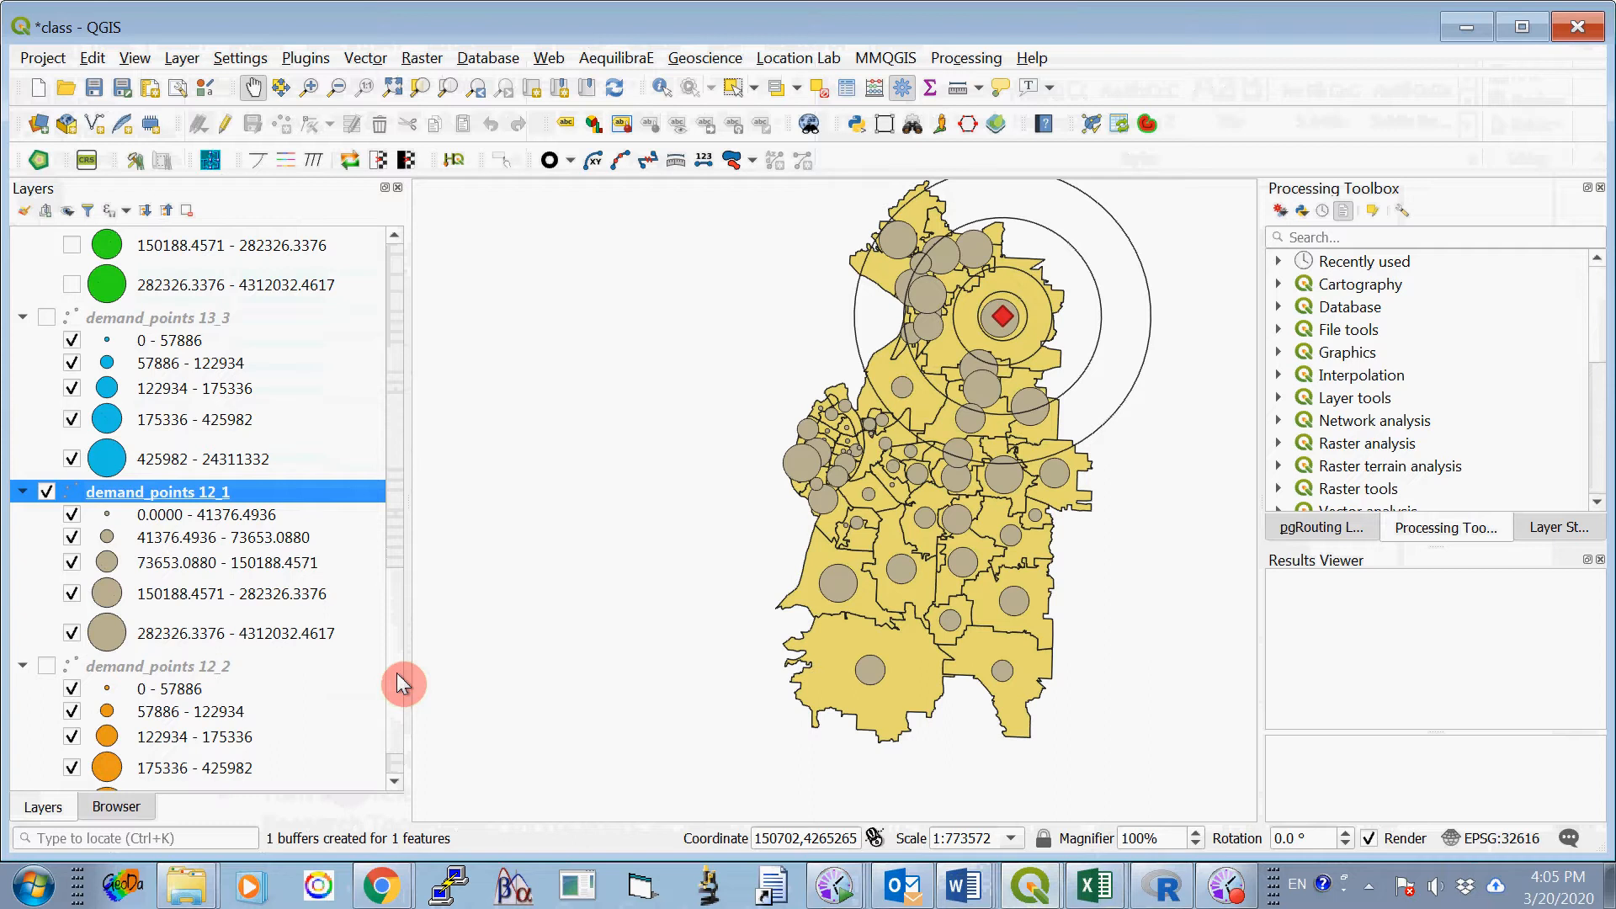
{"action": "left_click", "coordinate": [368, 59]}
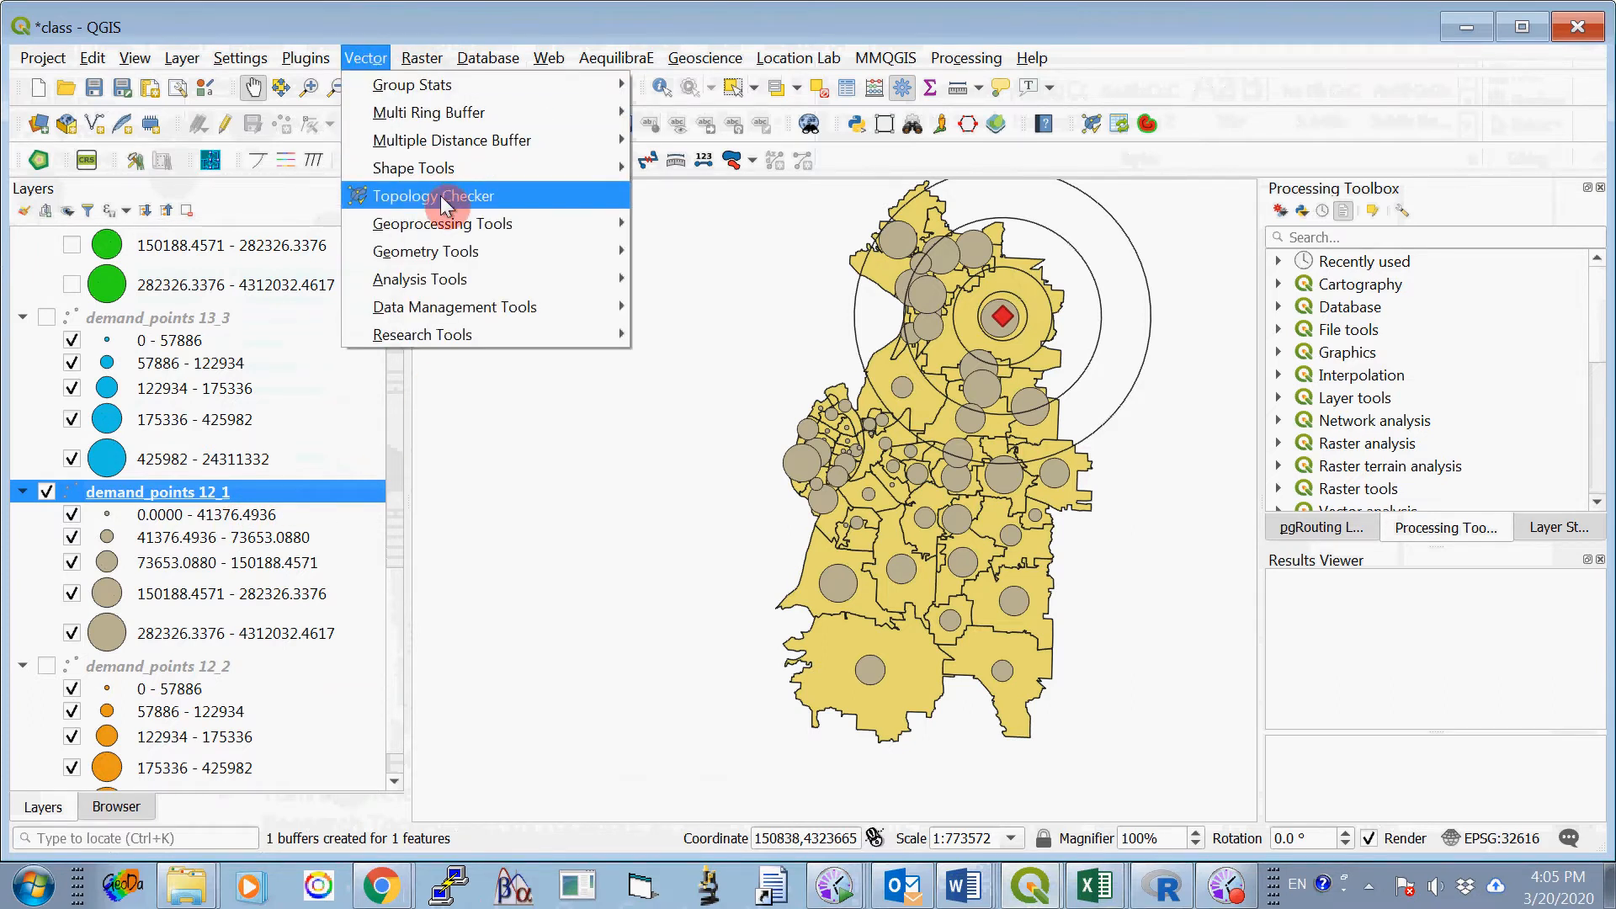
{"action": "mouse_move", "coordinate": [443, 335]}
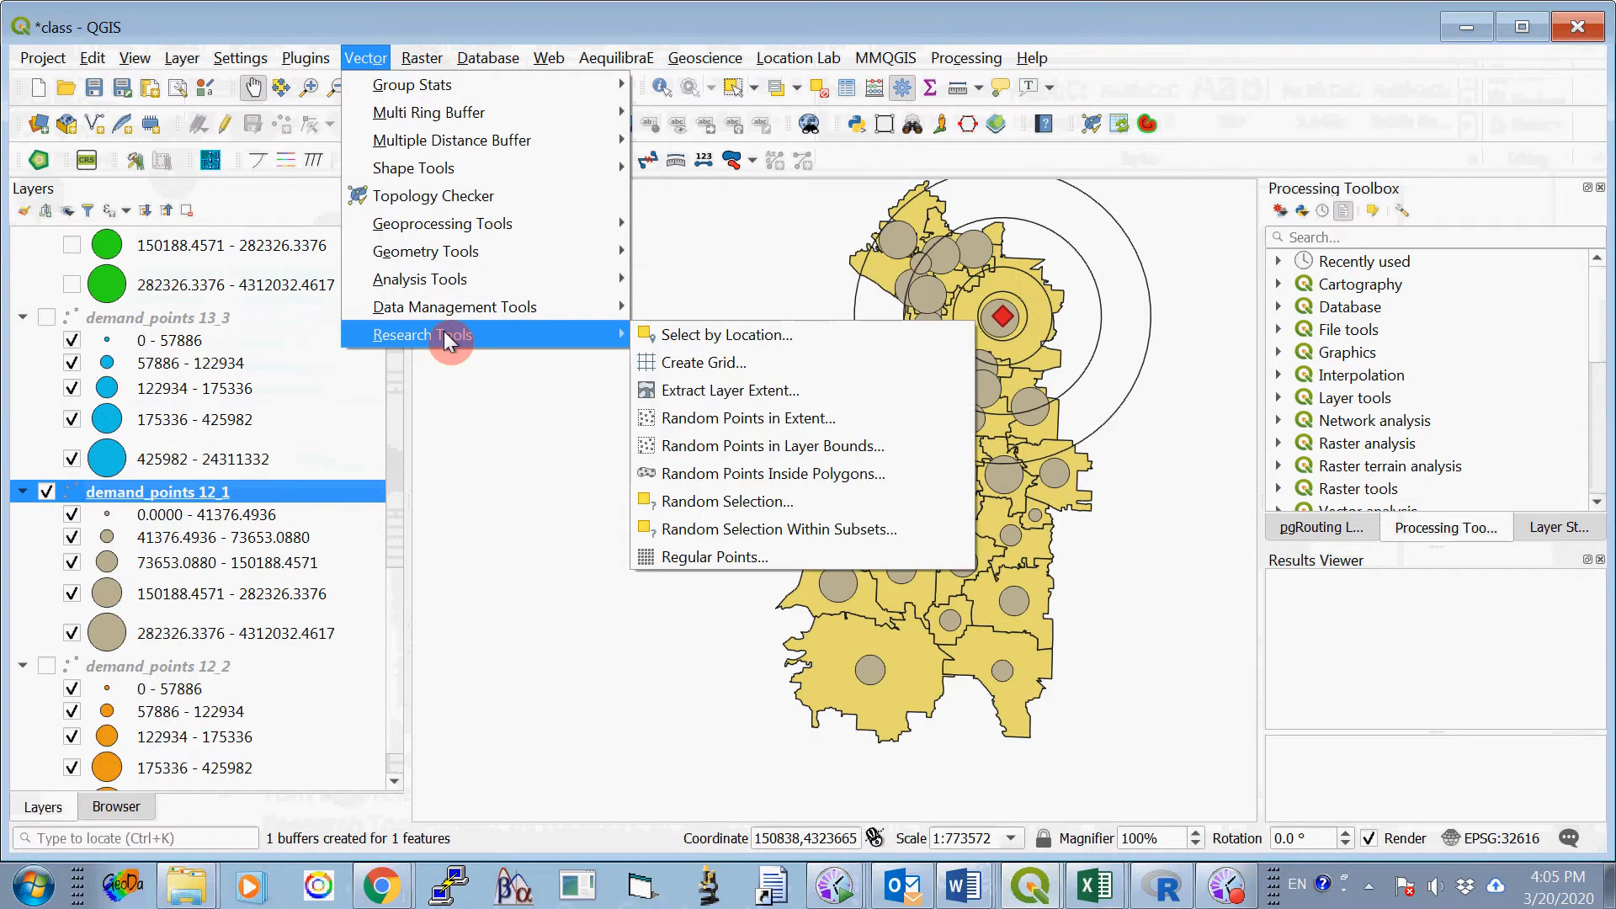
{"action": "left_click", "coordinate": [749, 345]}
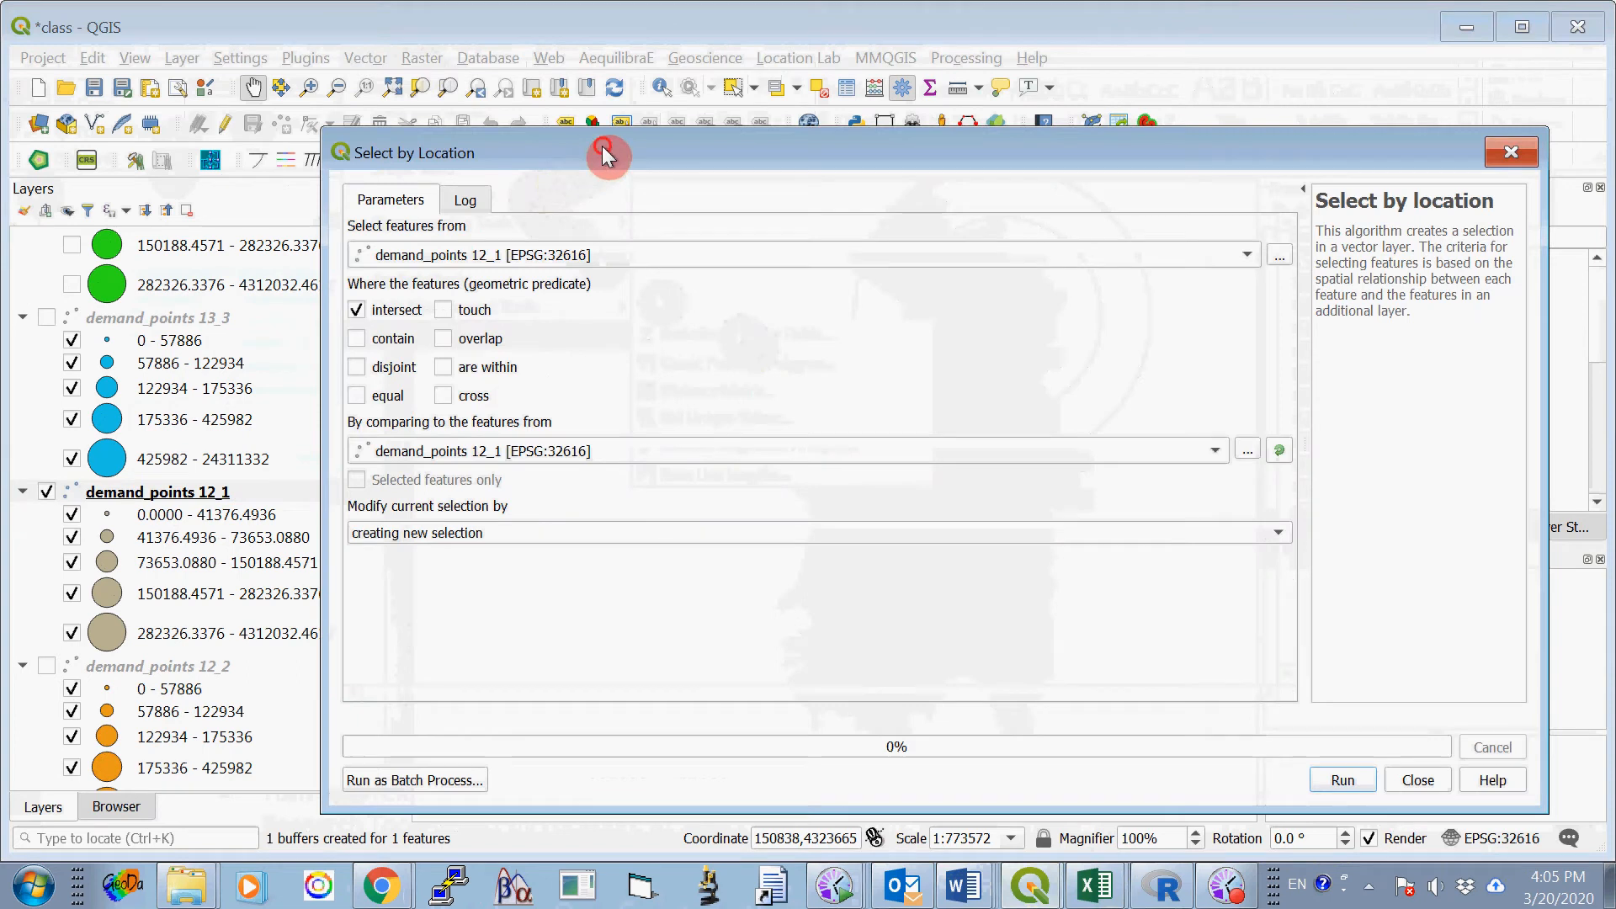
{"action": "left_click_drag", "start_coordinate": [604, 152], "coordinate": [649, 124]}
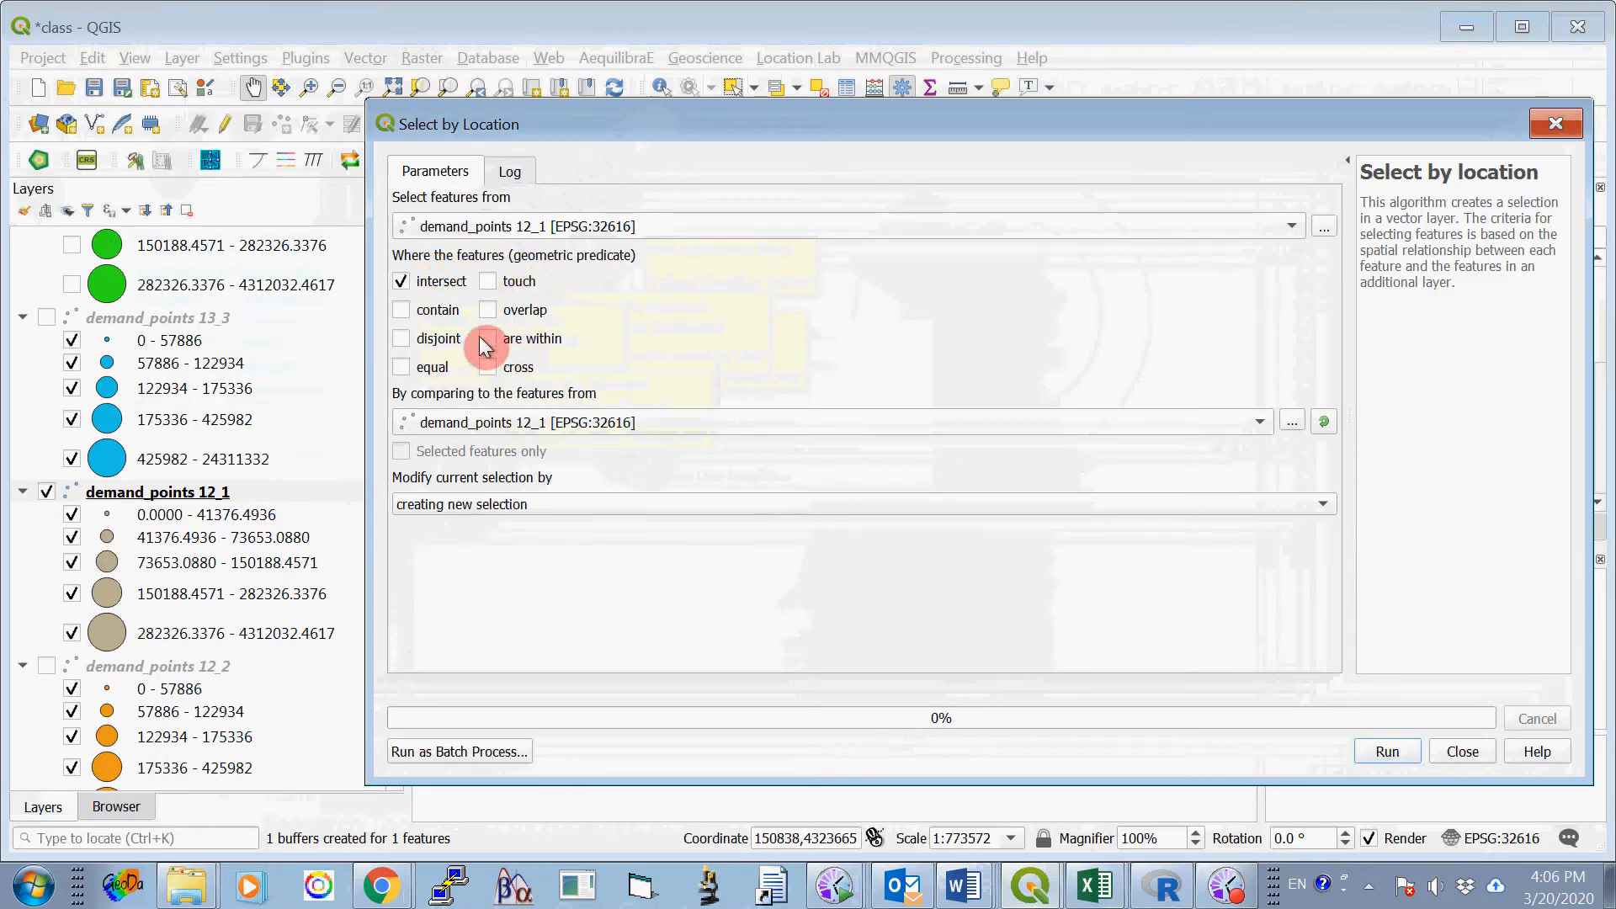
{"action": "left_click", "coordinate": [486, 339]}
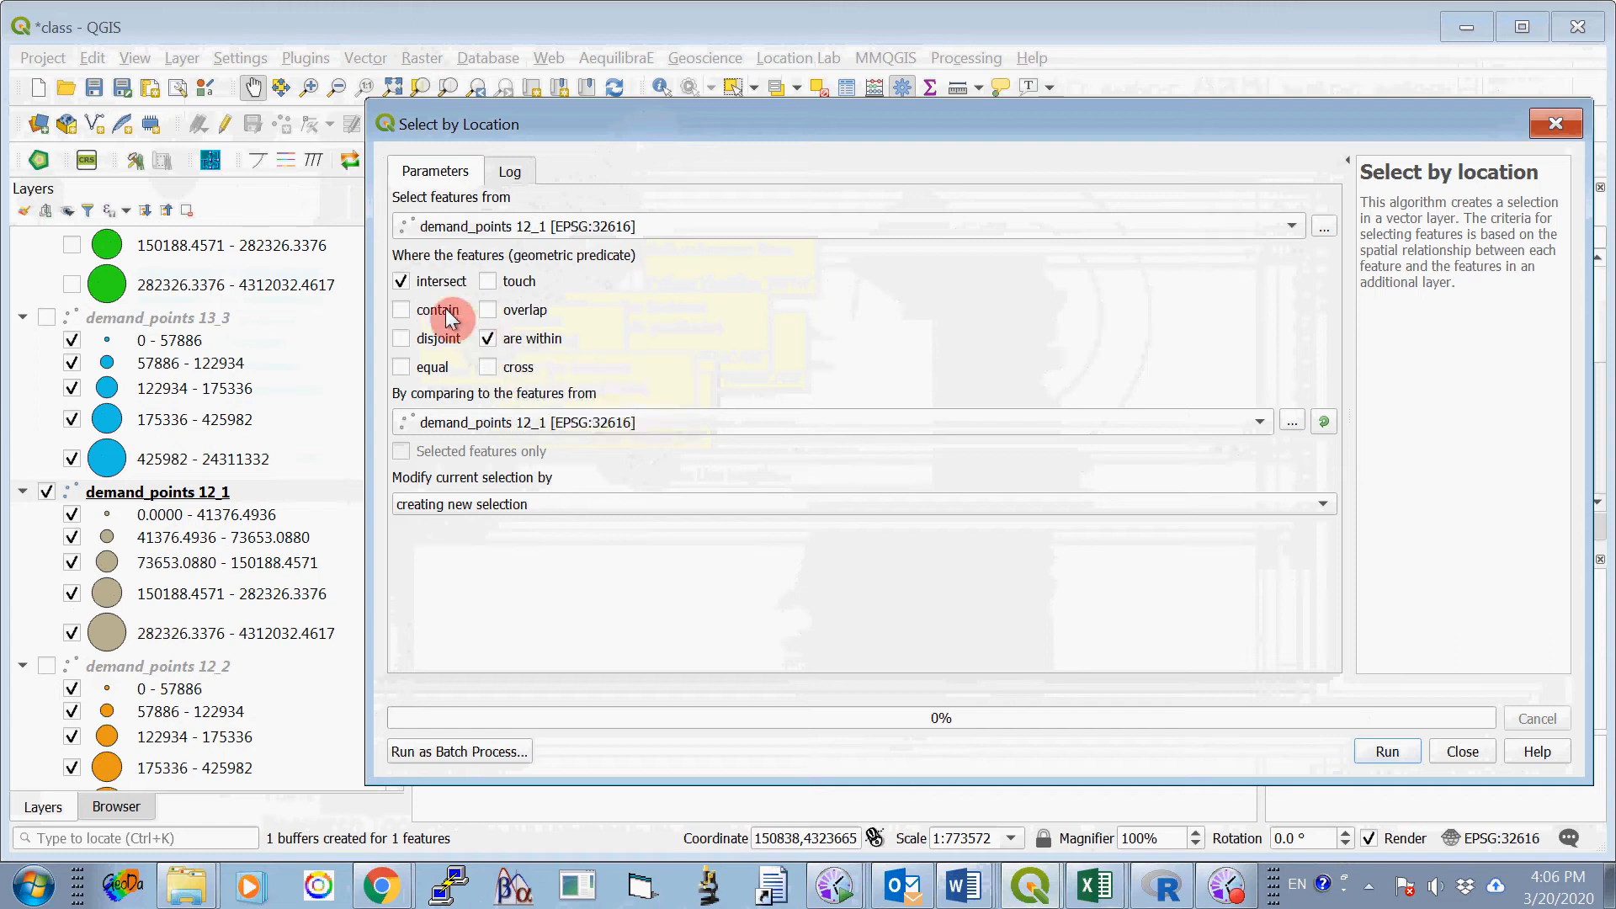
{"action": "left_click", "coordinate": [401, 283]}
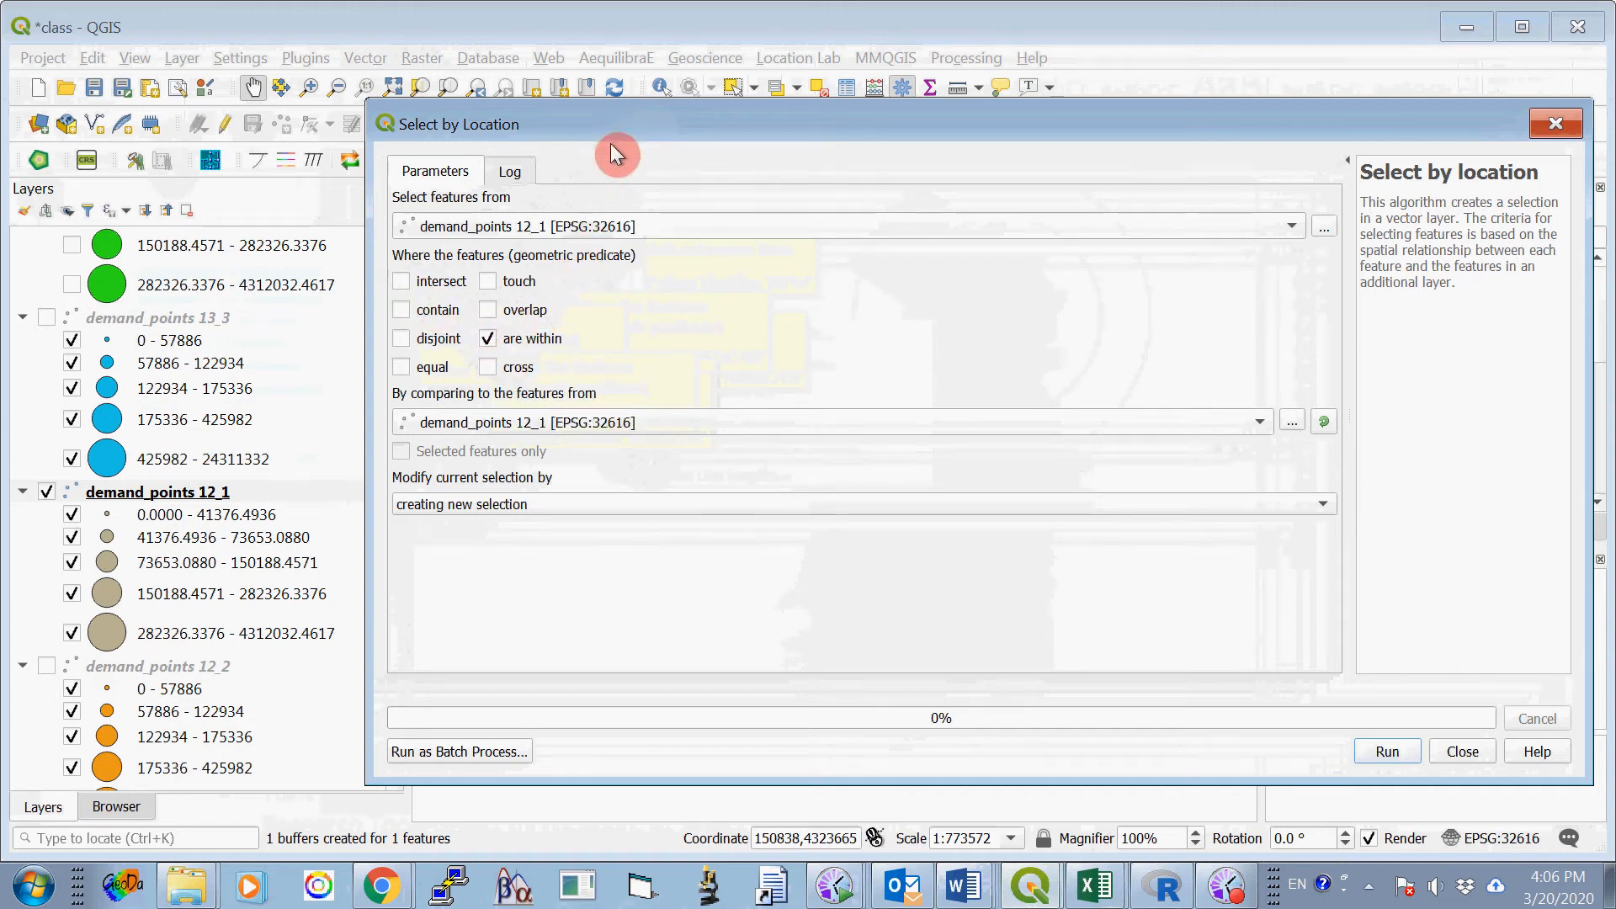
{"action": "left_click_drag", "start_coordinate": [638, 128], "coordinate": [586, 115]}
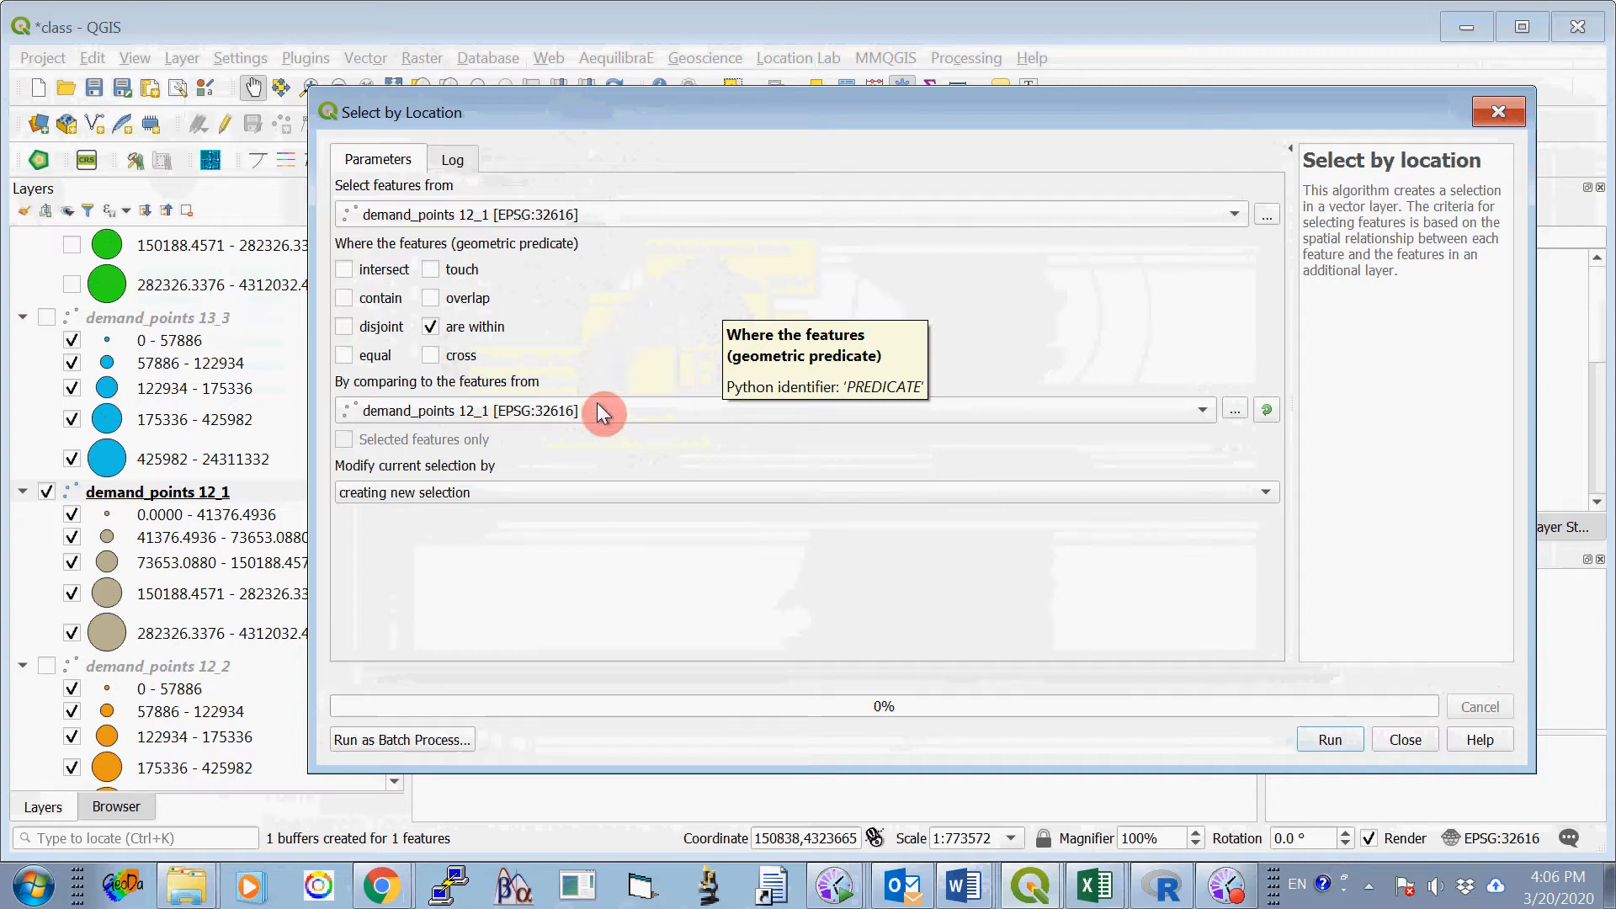
- Select the demand points within buffer1_4000 as a new selection, and close the Select by Location tool
{"action": "left_click", "coordinate": [598, 409]}
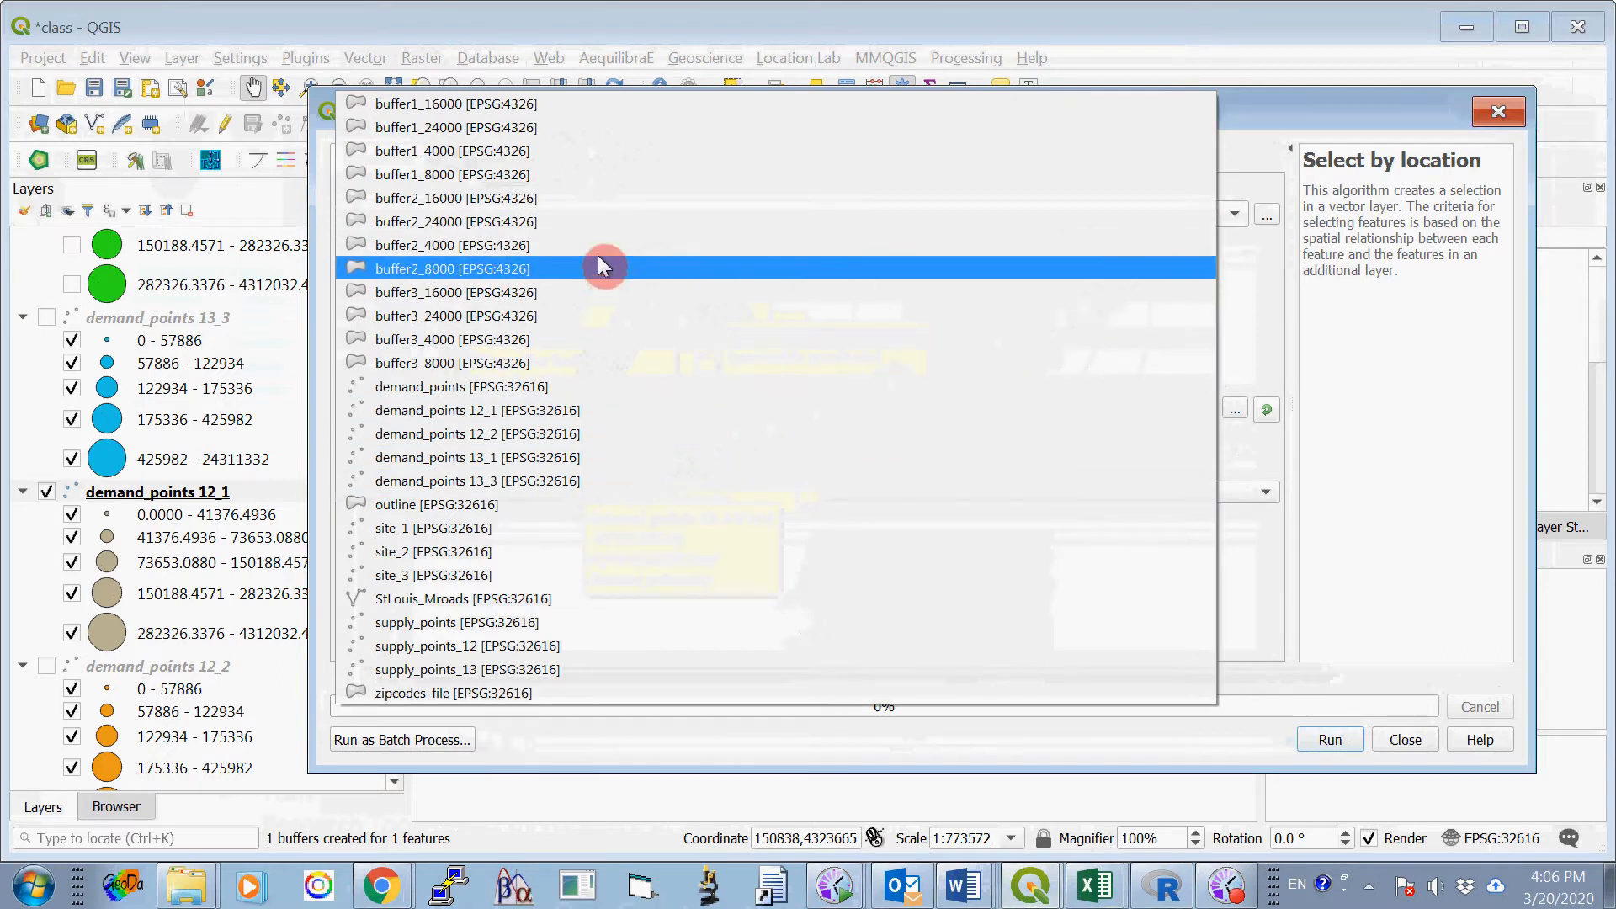
{"action": "left_click", "coordinate": [598, 153]}
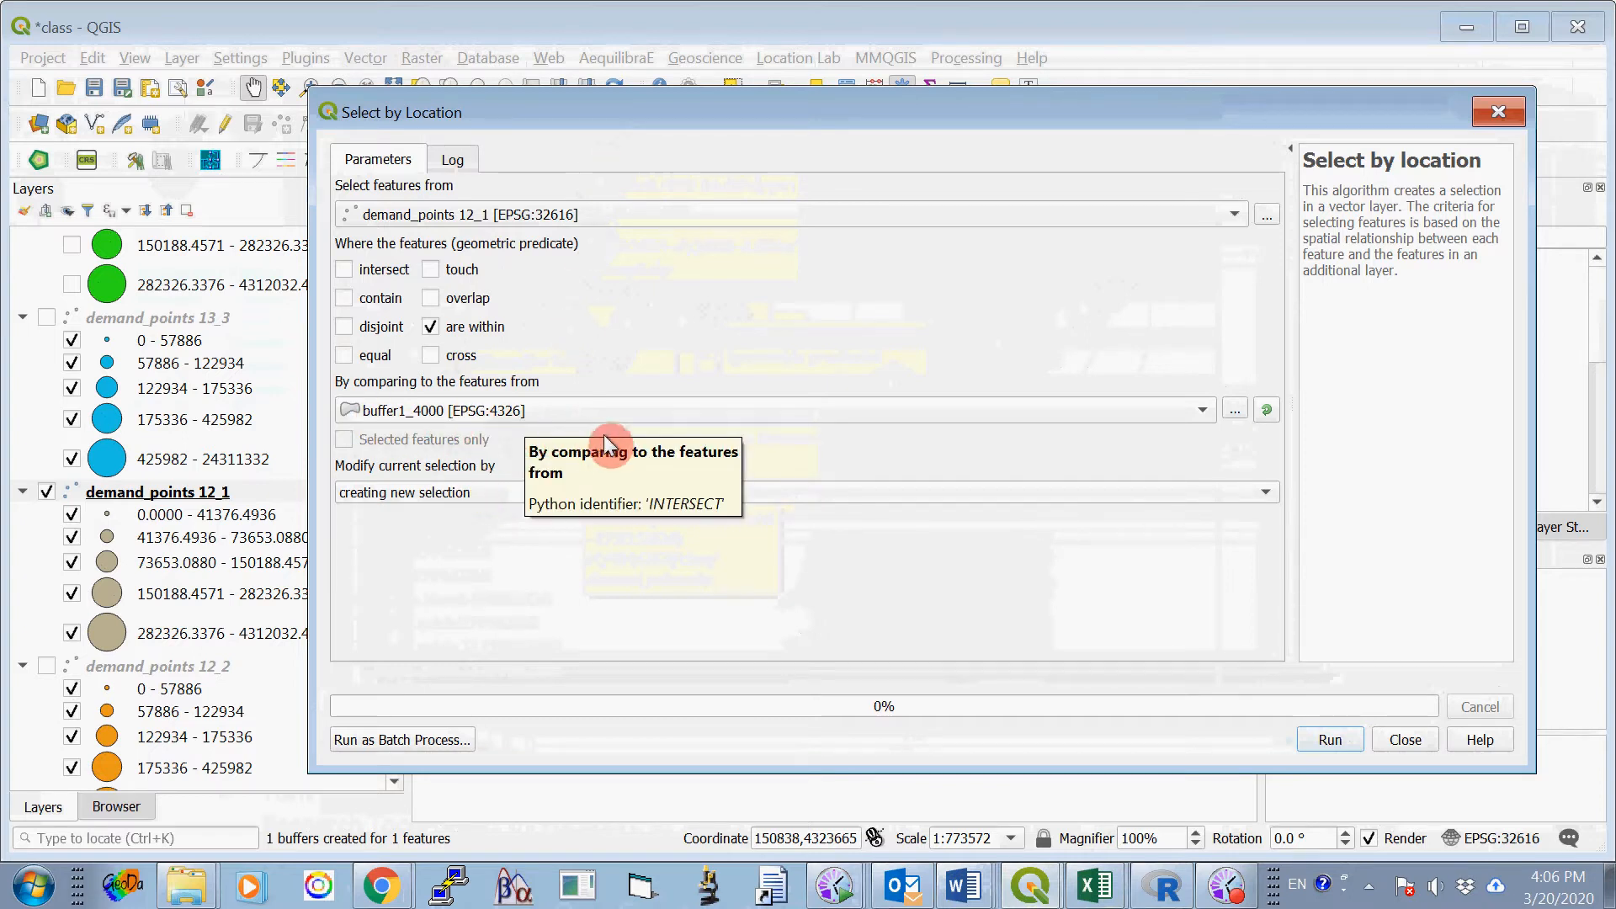
{"action": "mouse_move", "coordinate": [584, 122]}
{"action": "left_mouse_down"}
{"action": "mouse_move", "coordinate": [640, 113]}
{"action": "mouse_move", "coordinate": [597, 120]}
{"action": "left_mouse_up"}
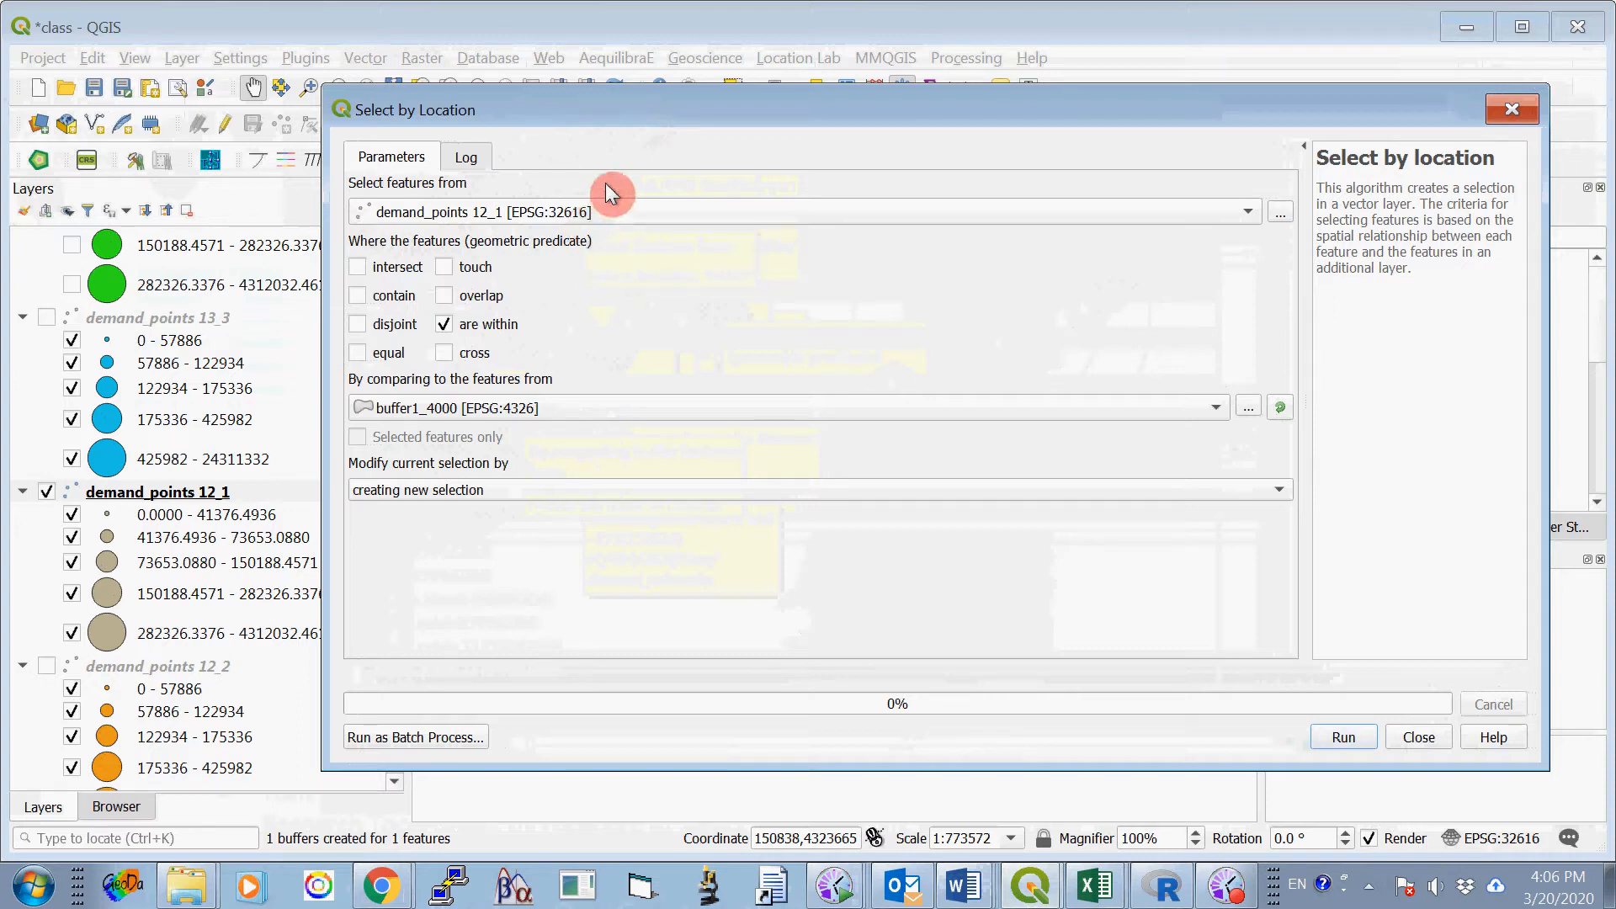
{"action": "left_click_drag", "start_coordinate": [687, 110], "coordinate": [653, 94]}
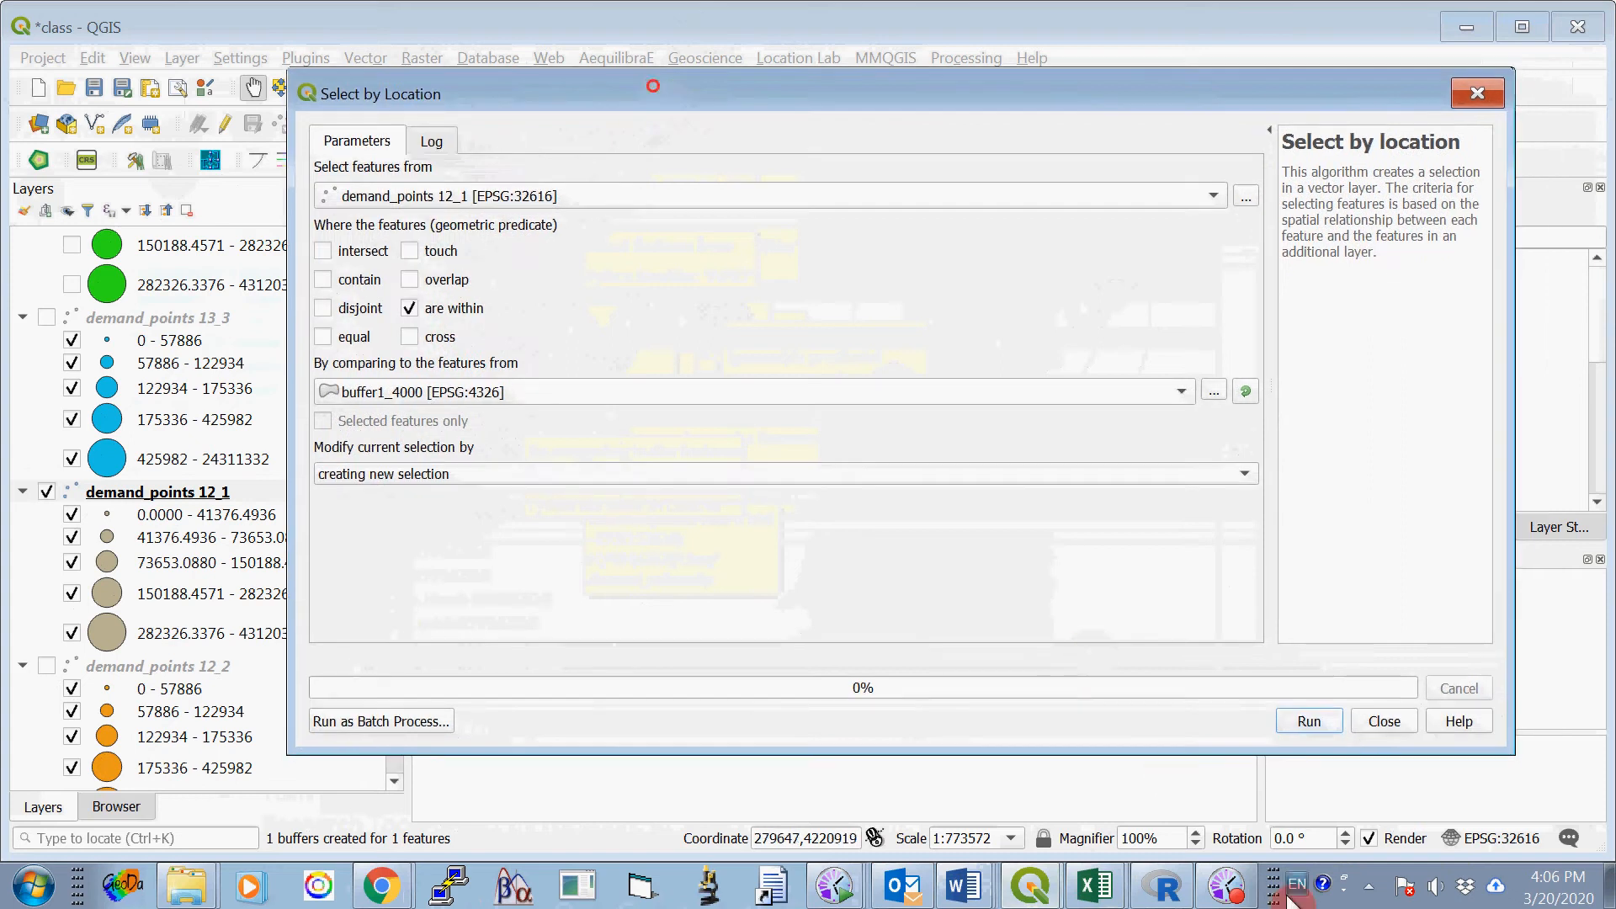
{"action": "left_click", "coordinate": [1309, 722]}
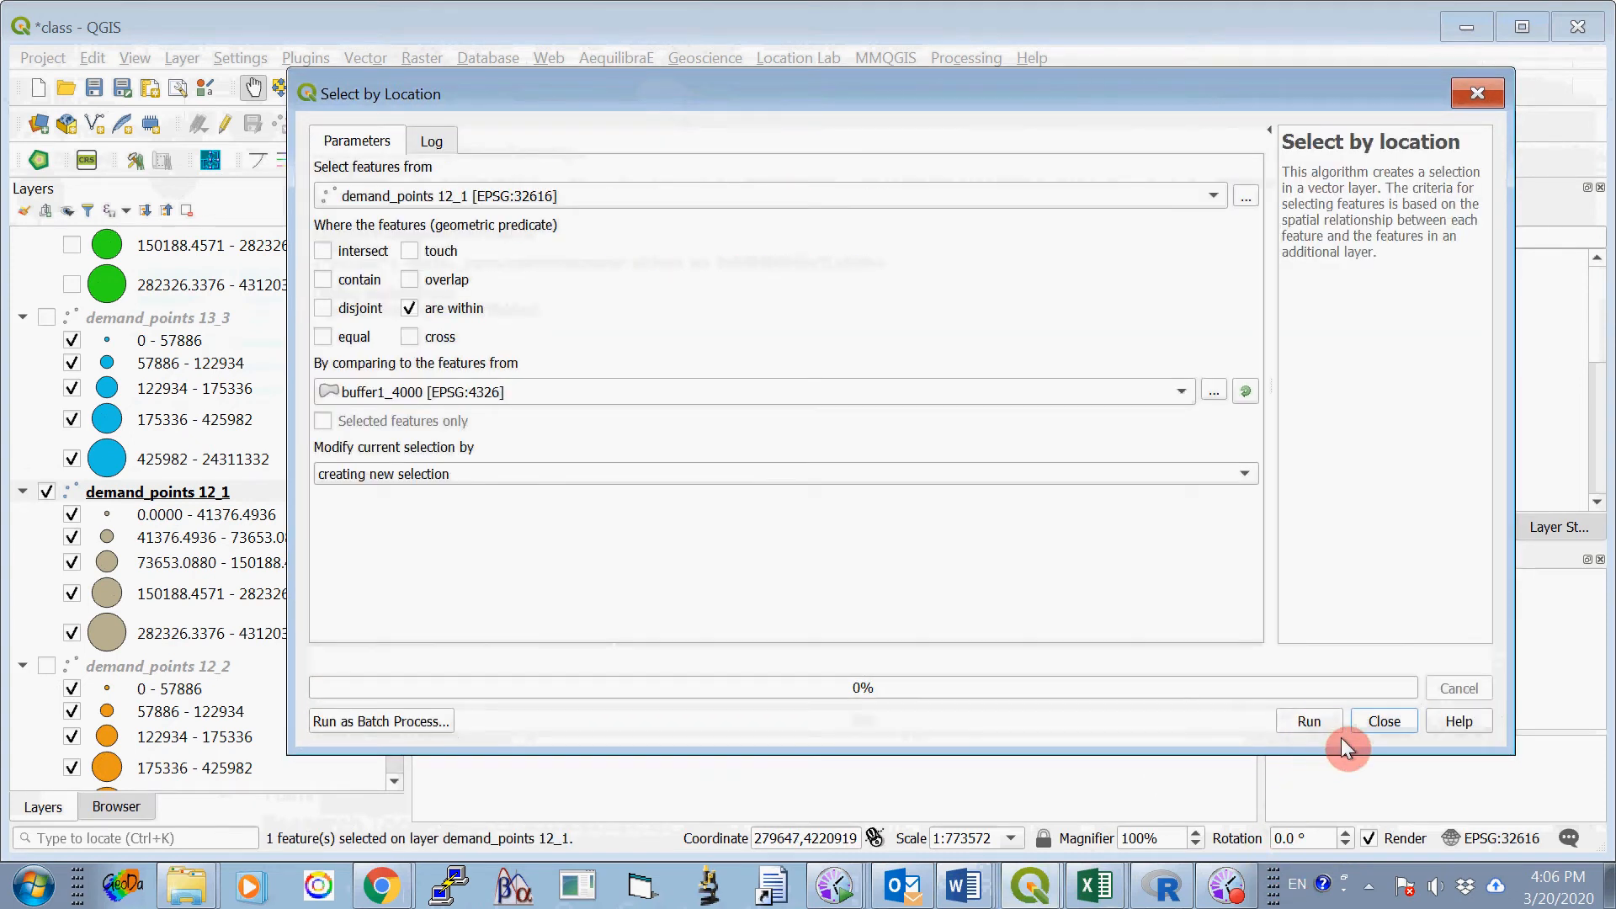
{"action": "left_click", "coordinate": [1387, 721]}
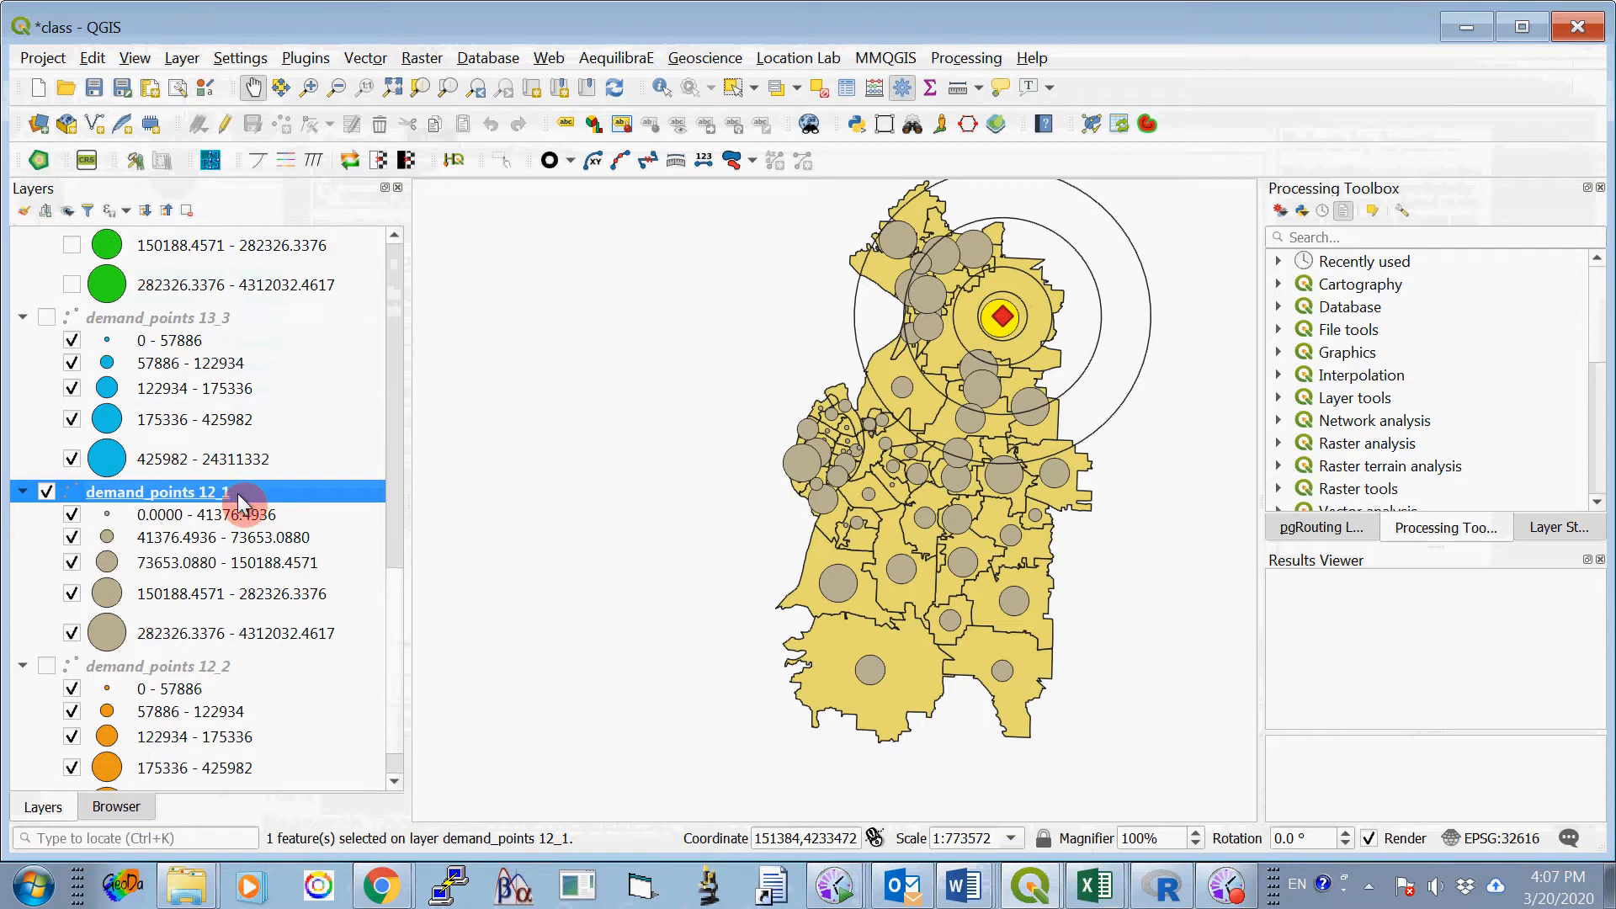
- Run Basic Statistics for Fields on field V22 of demand_points 12_1, using selected features only
{"action": "left_click", "coordinate": [367, 58]}
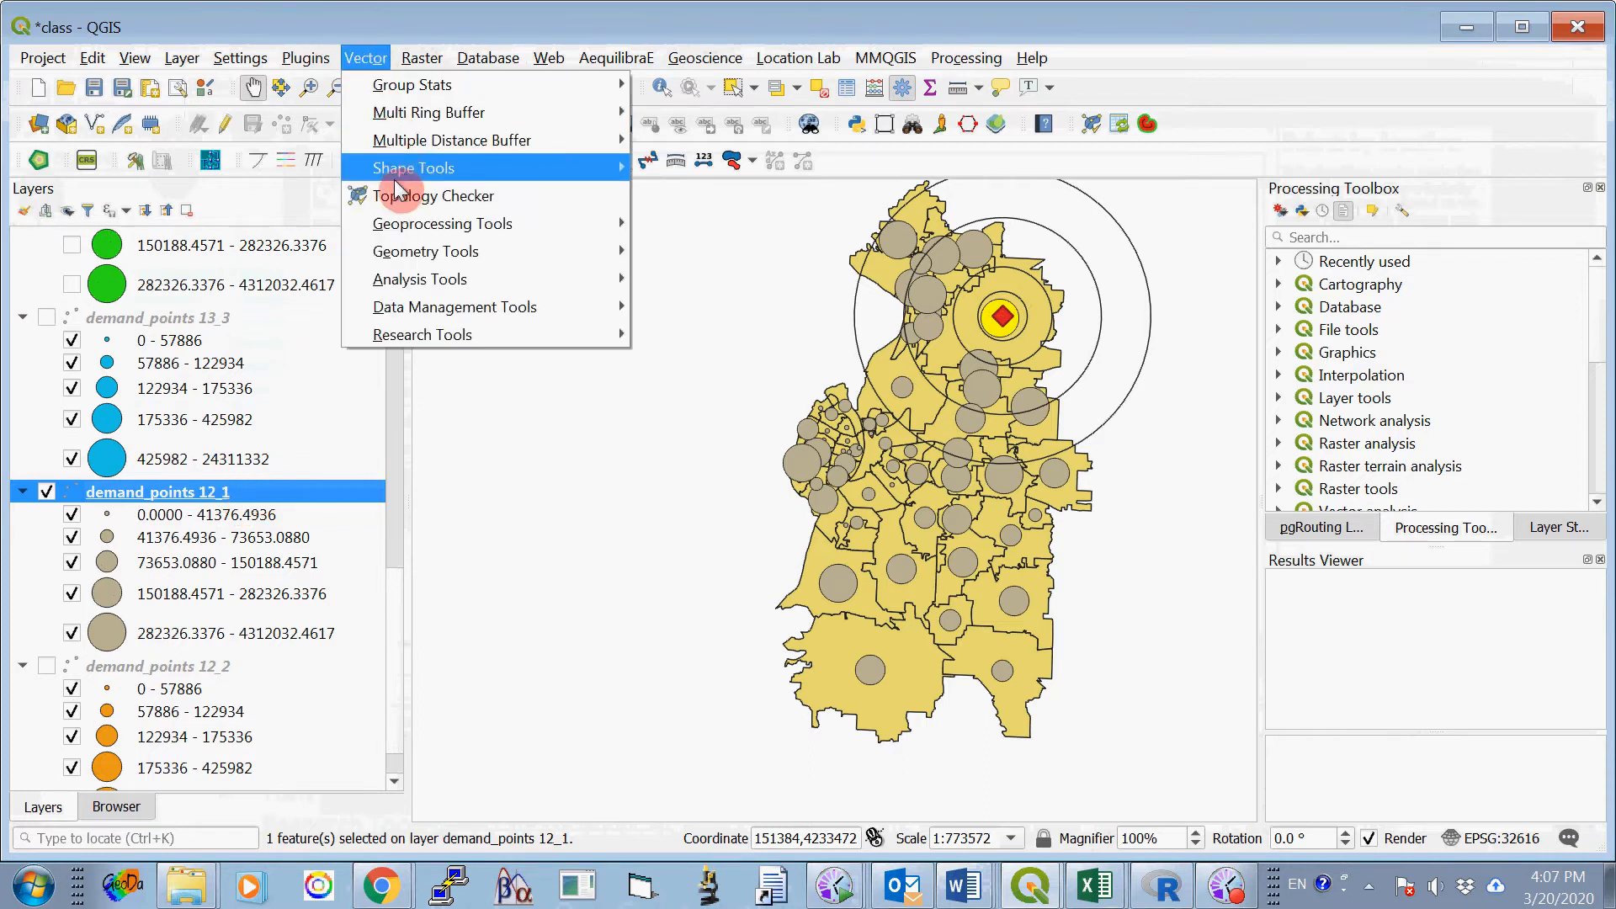
{"action": "mouse_move", "coordinate": [449, 282]}
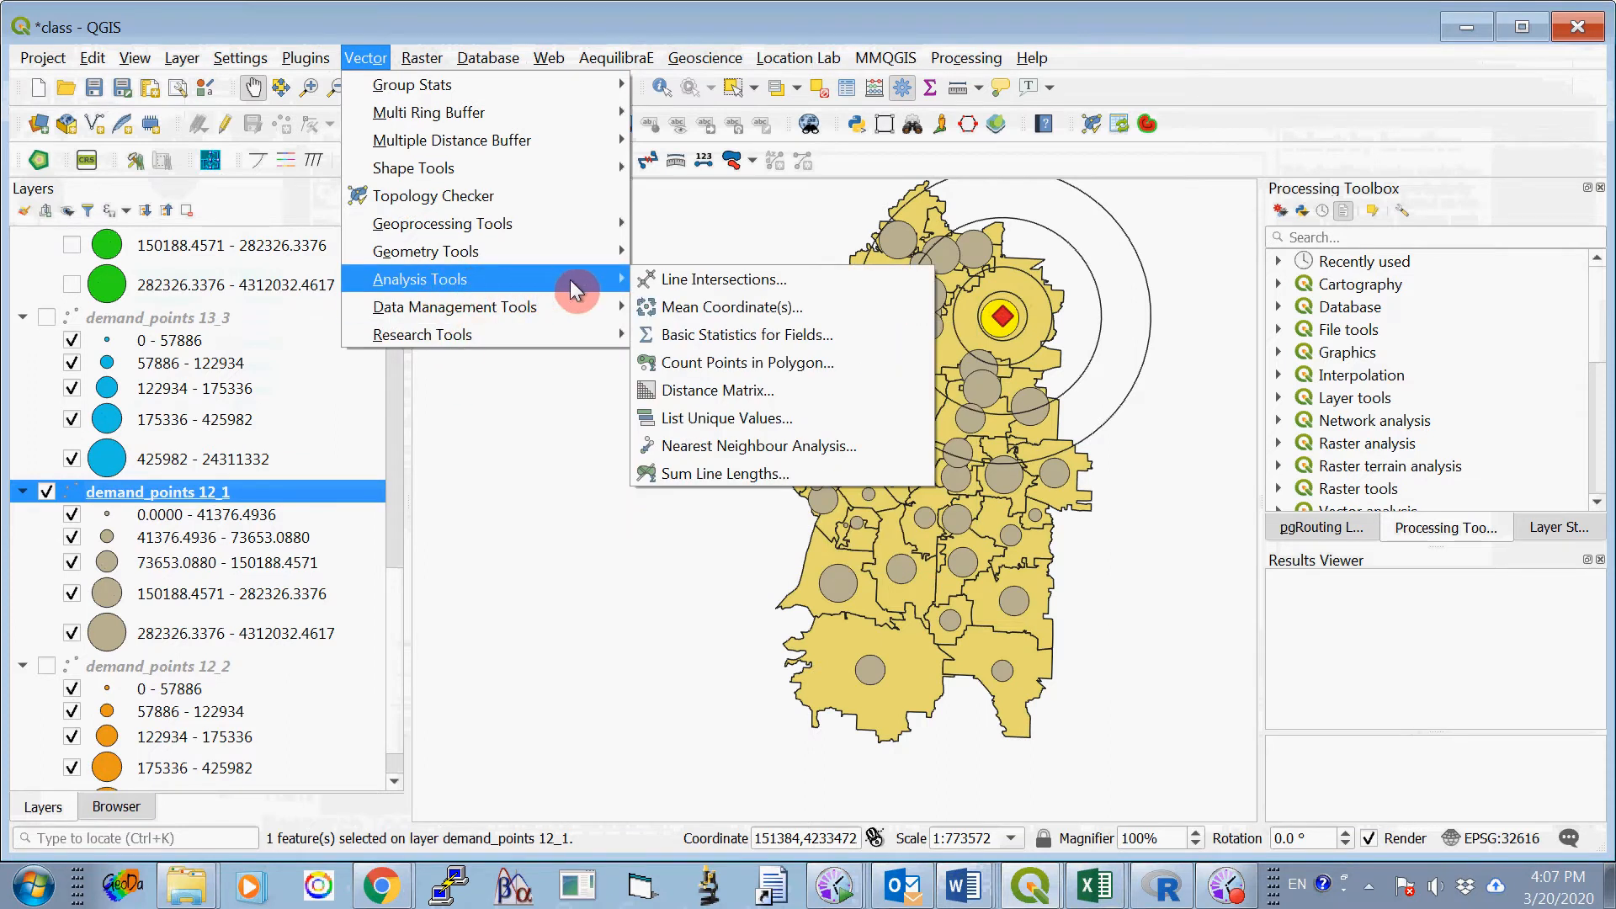
{"action": "left_click", "coordinate": [786, 345]}
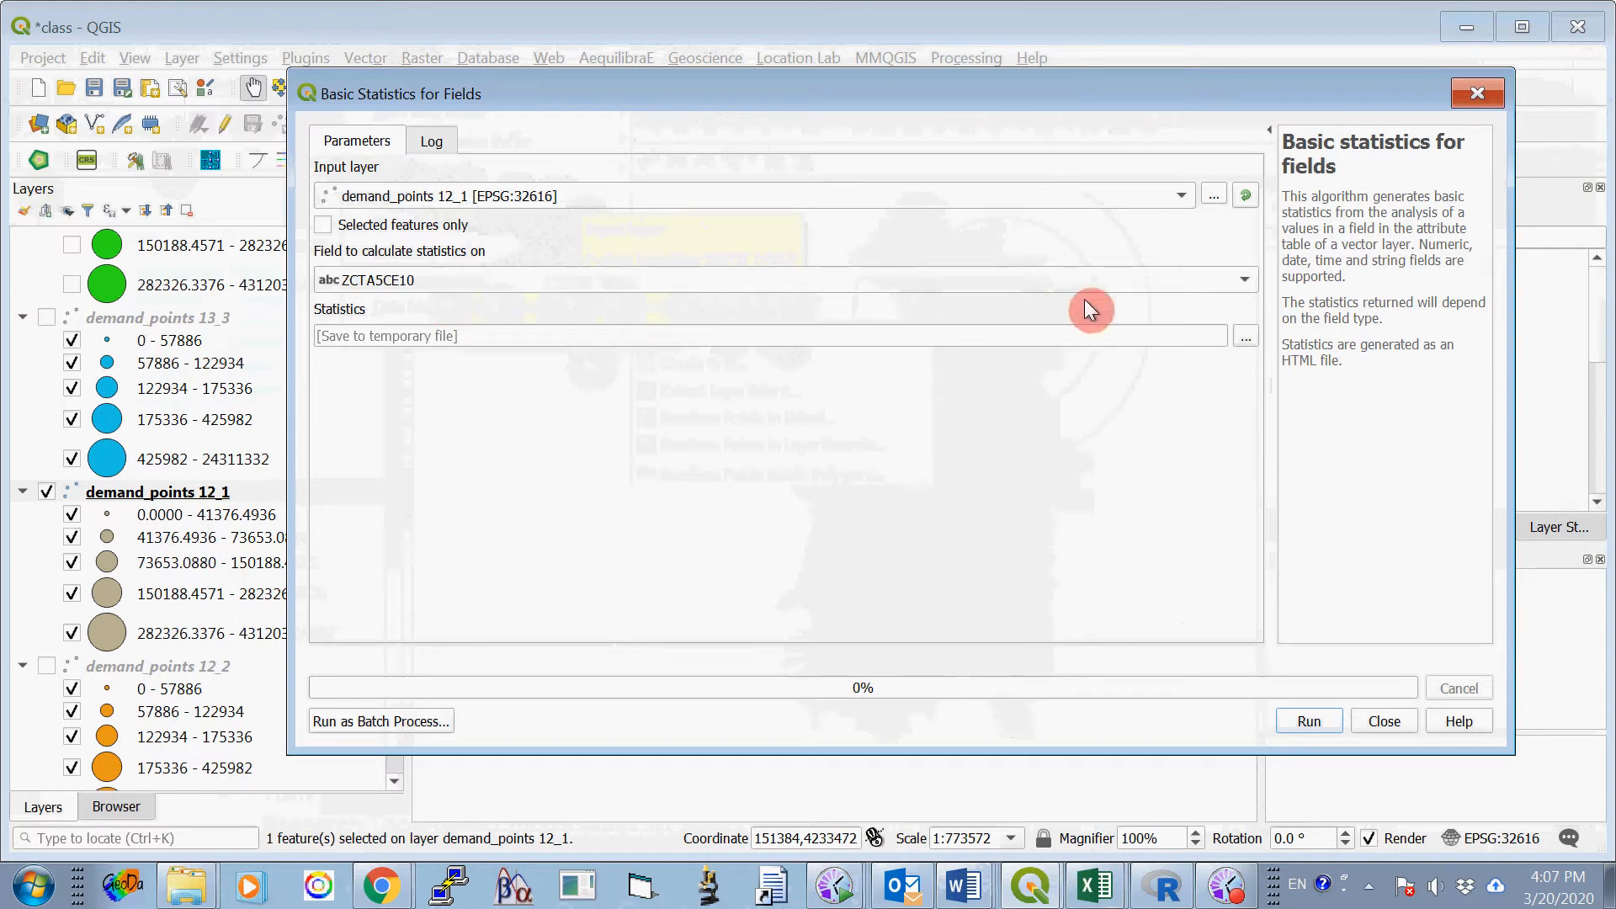
{"action": "left_click", "coordinate": [1241, 280]}
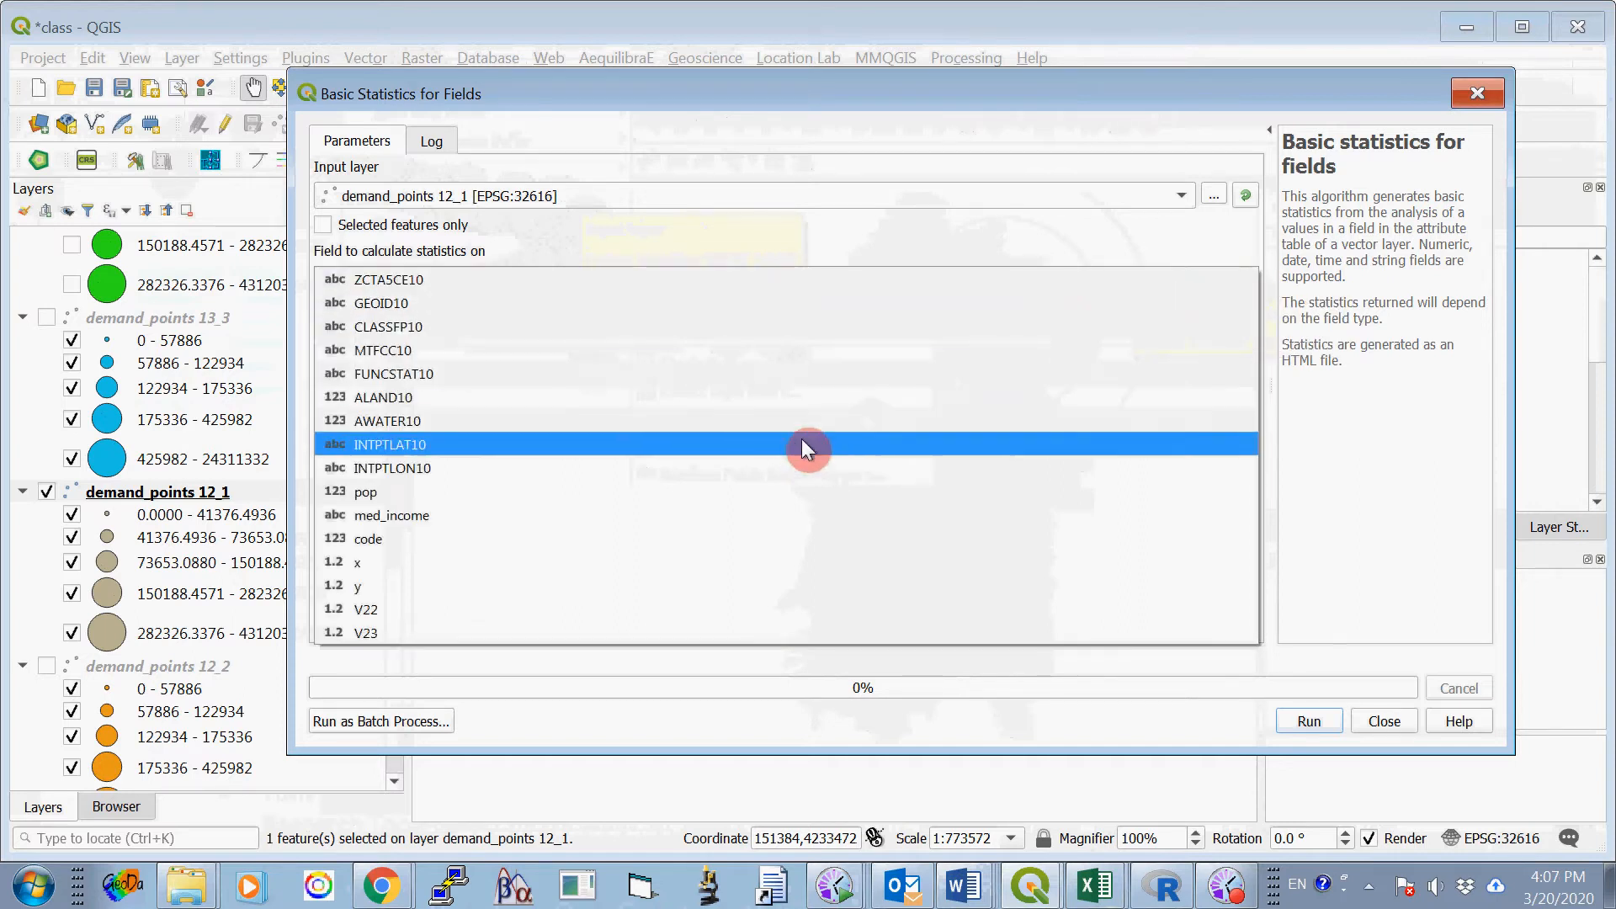
{"action": "left_click", "coordinate": [385, 608]}
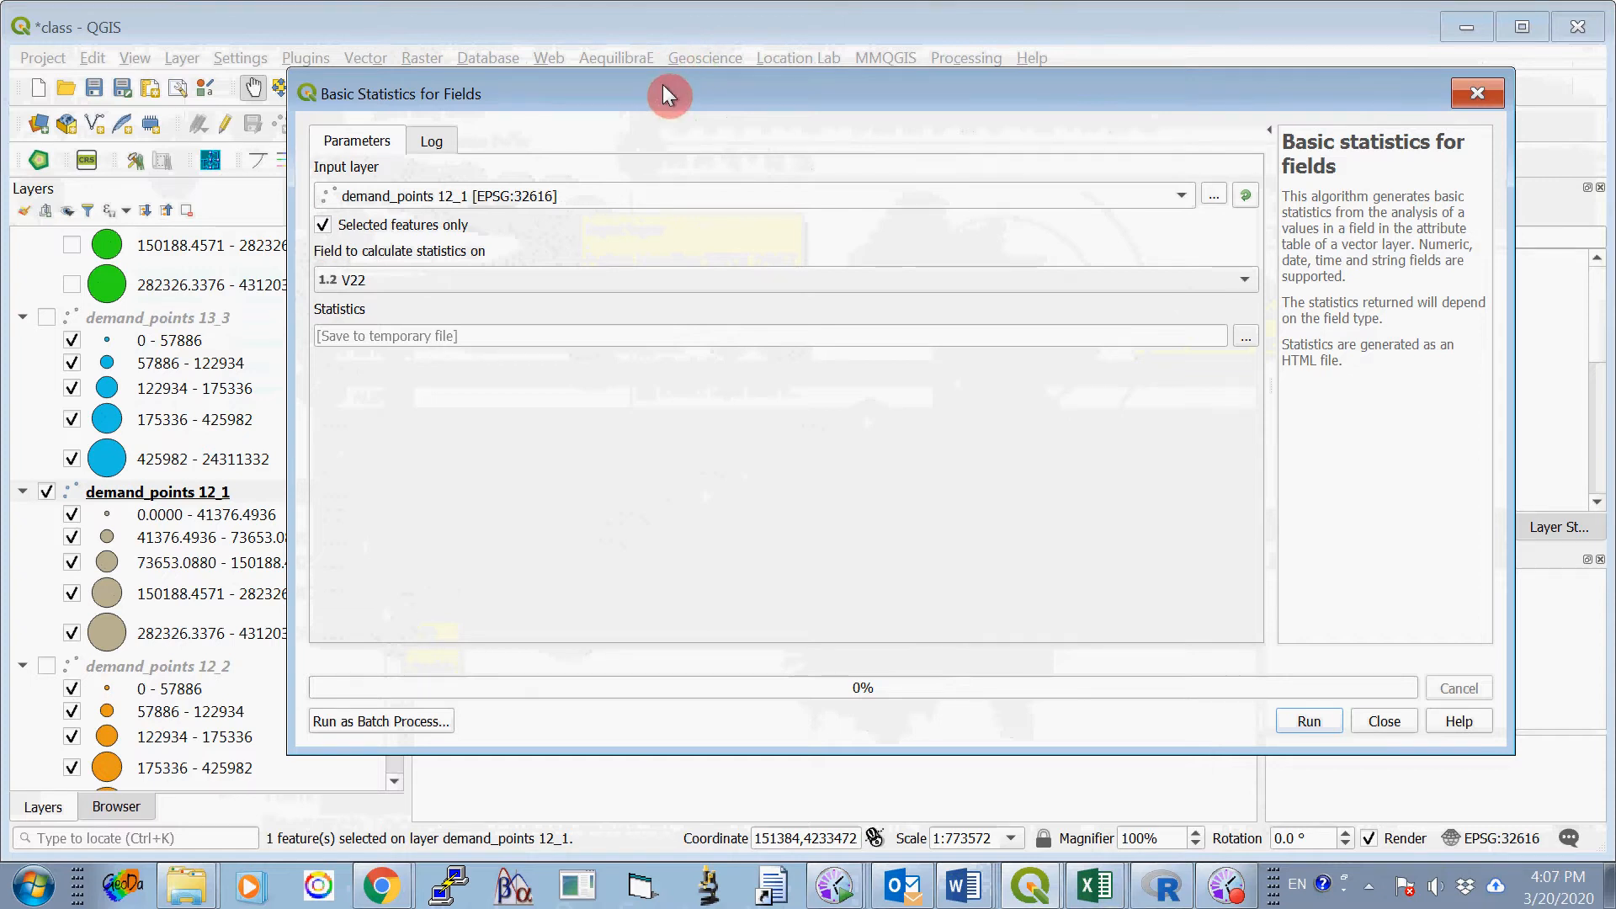
{"action": "left_click_drag", "start_coordinate": [663, 85], "coordinate": [771, 537]}
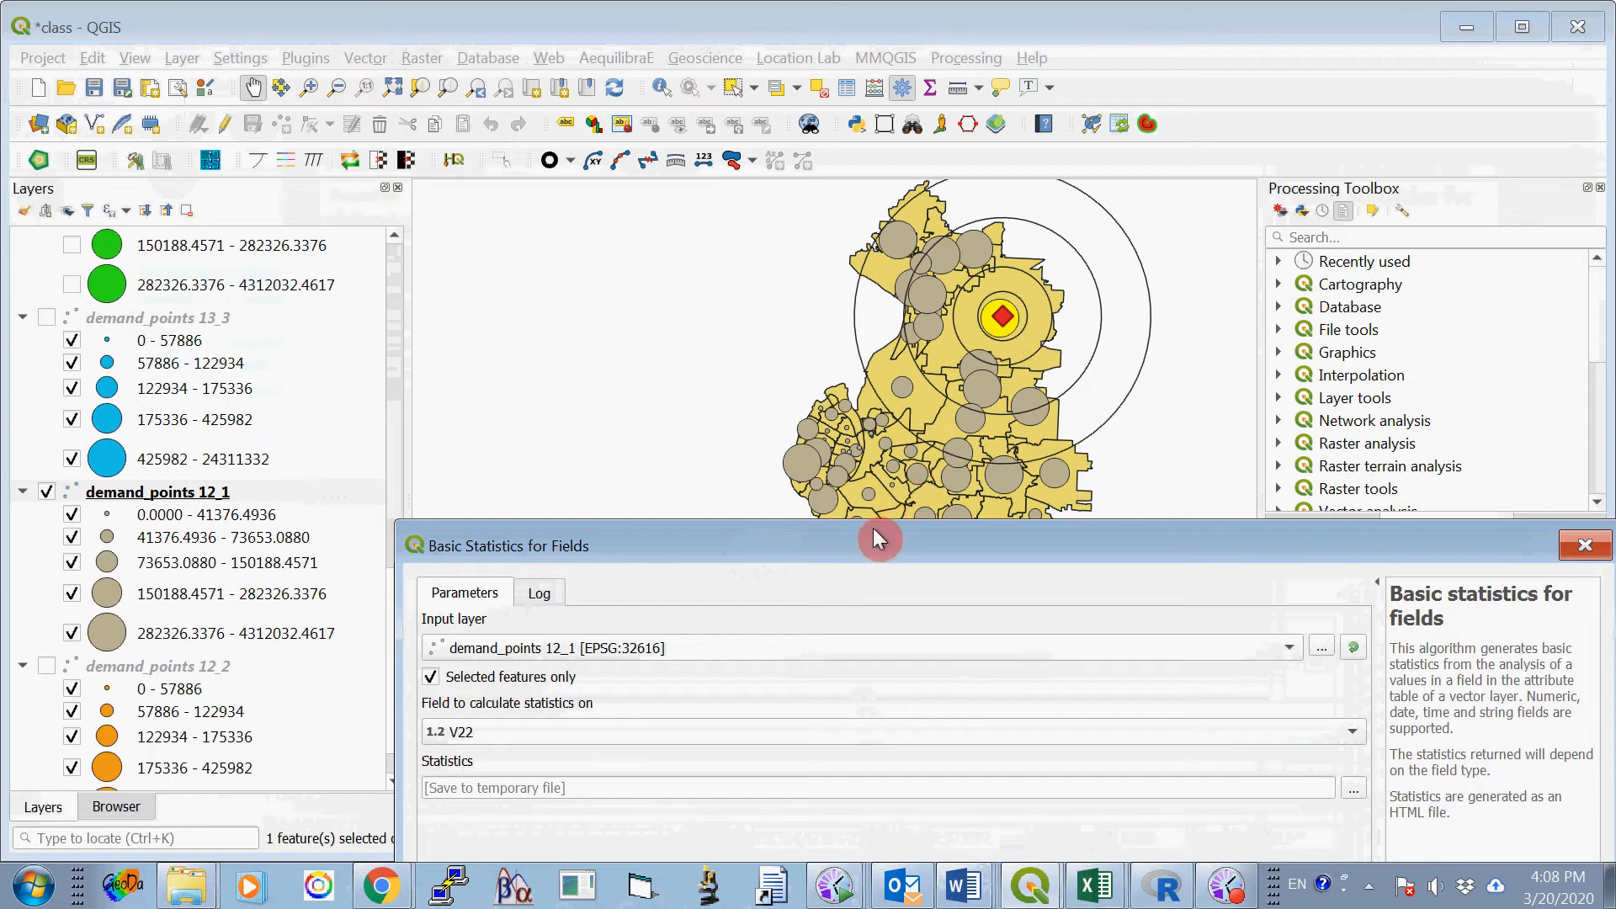
{"action": "left_click_drag", "start_coordinate": [858, 538], "coordinate": [775, 107]}
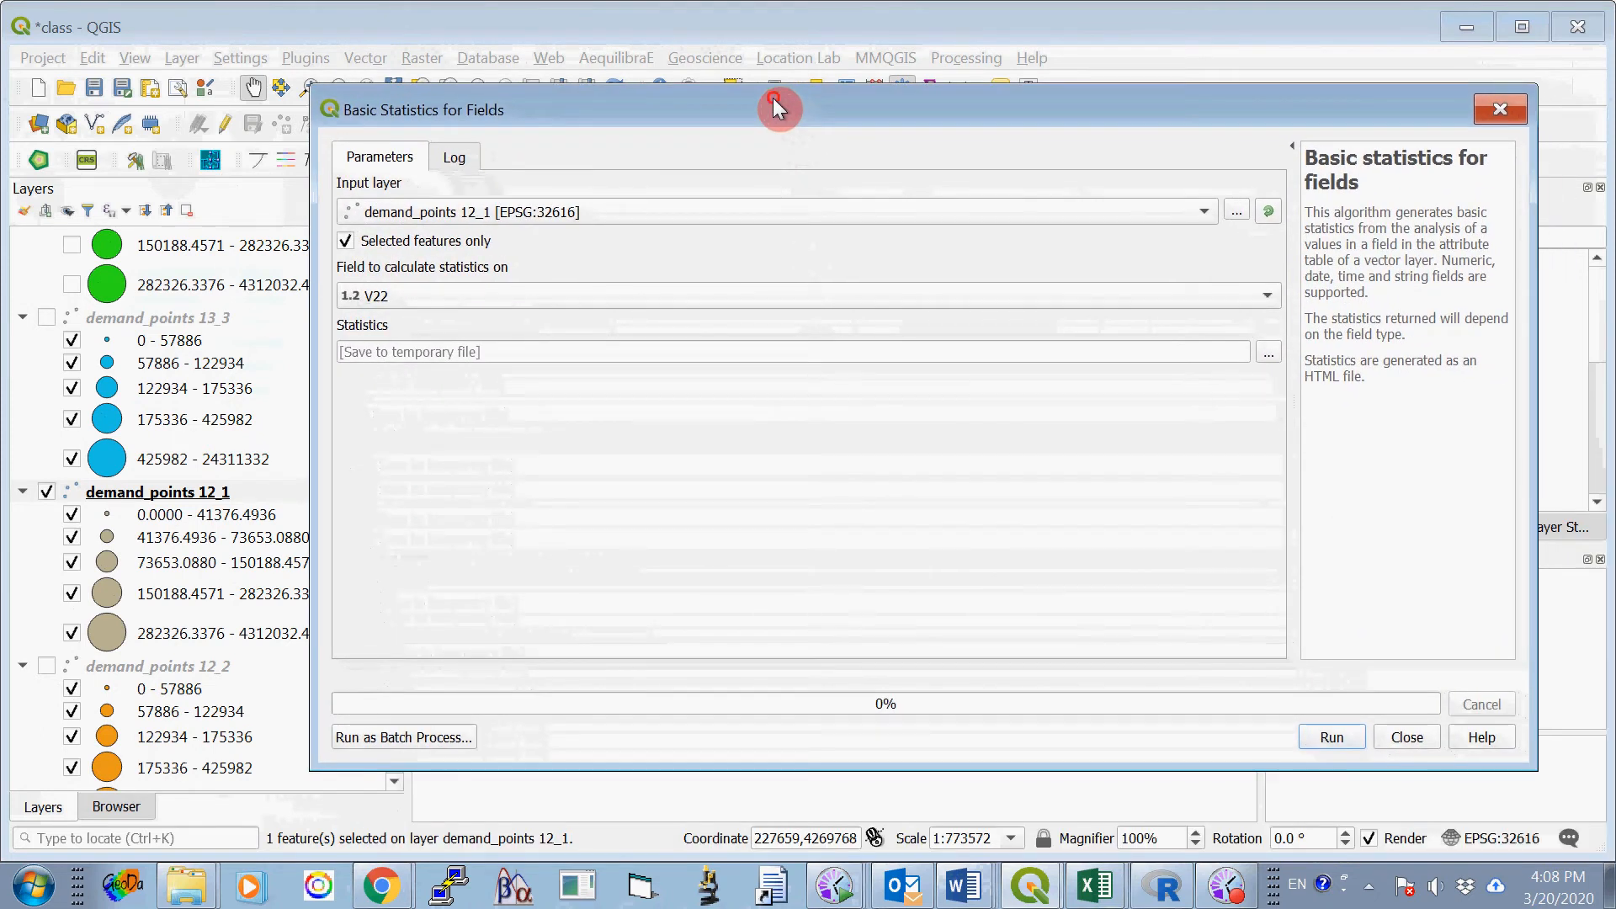
{"action": "left_click", "coordinate": [1328, 737]}
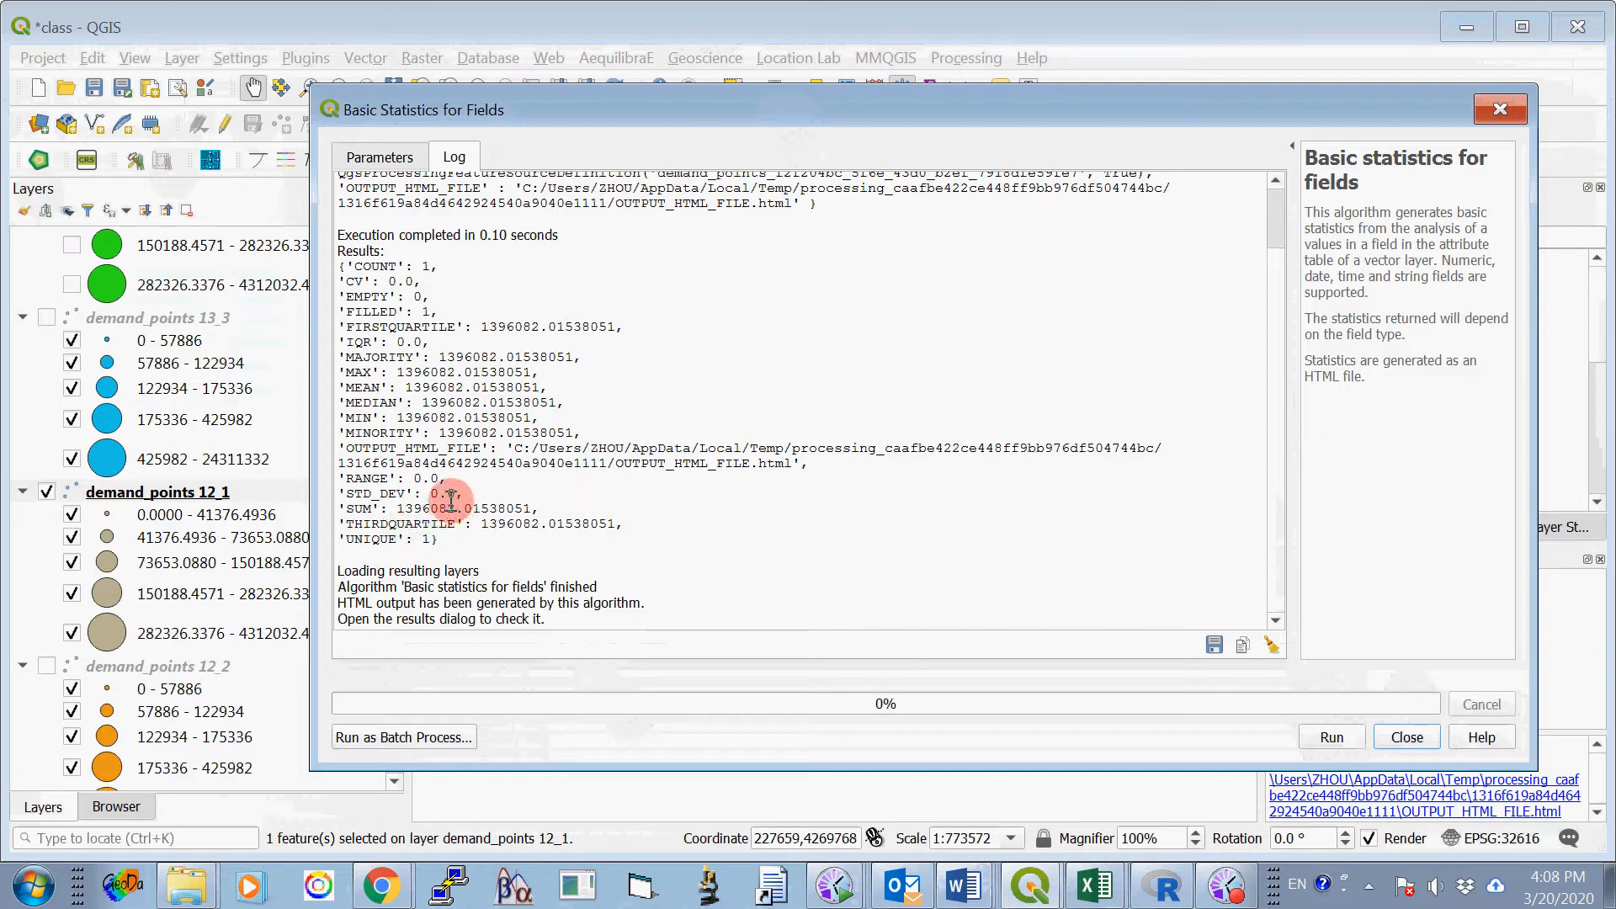
- Switch to the ProjectOne_2020_B.docx assignment in Word and review the instructions for summarizing sales for supply_points 1, 2, and 3
{"action": "left_click", "coordinate": [964, 884]}
{"action": "left_click", "coordinate": [966, 802]}
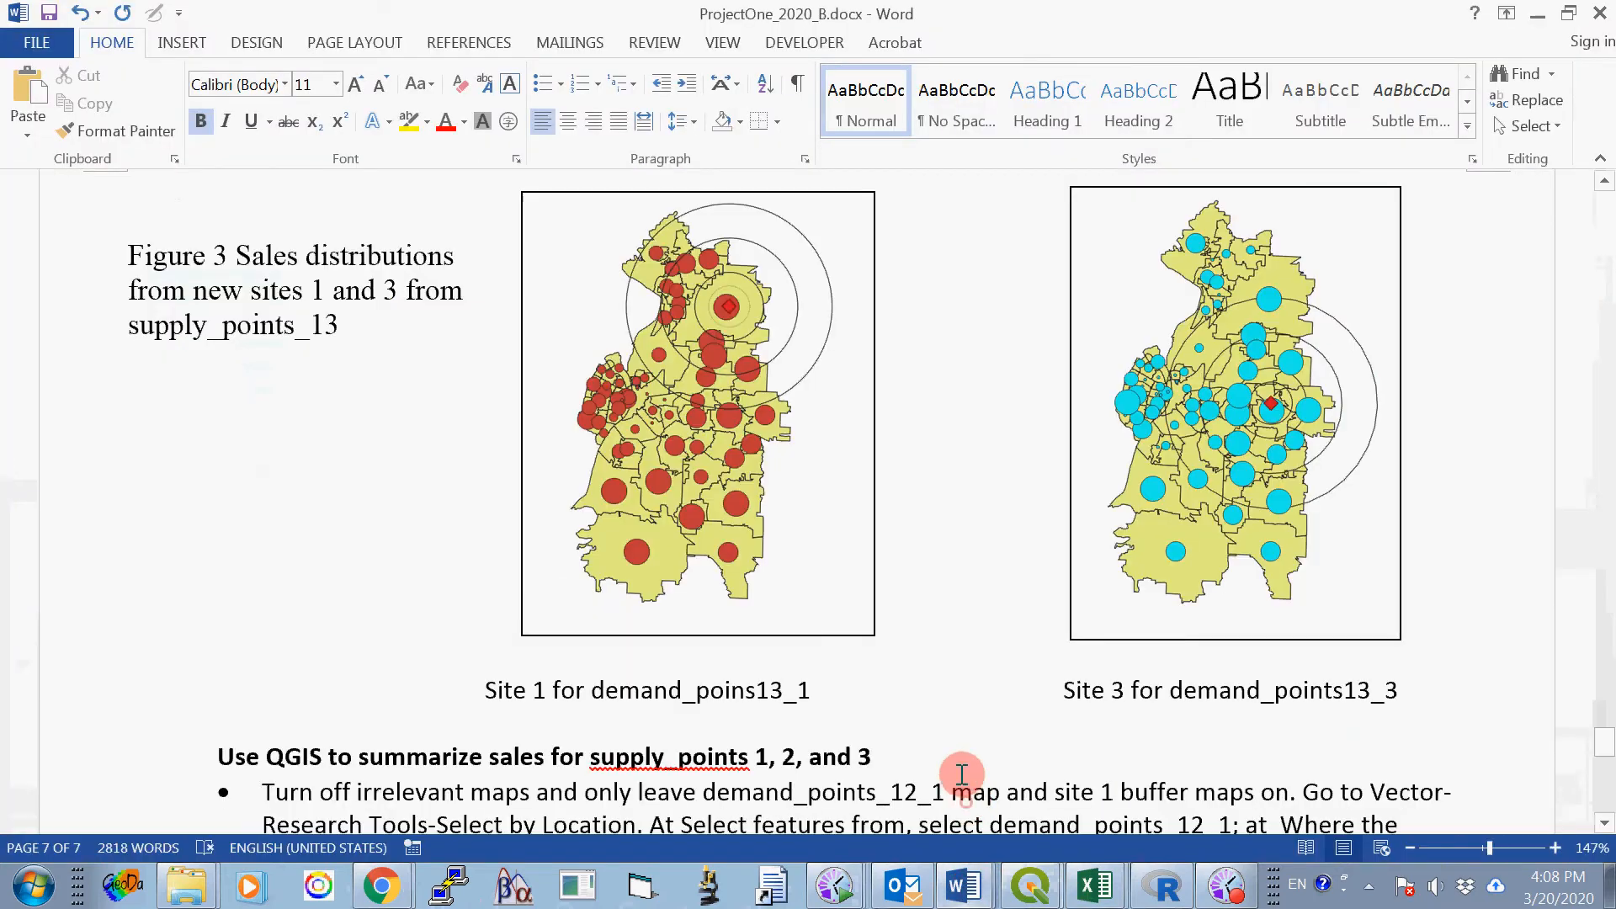
{"action": "scroll", "coordinate": [960, 536], "scroll_direction": "down", "scroll_amount": 1}
{"action": "scroll", "coordinate": [959, 537], "scroll_direction": "down", "scroll_amount": 5}
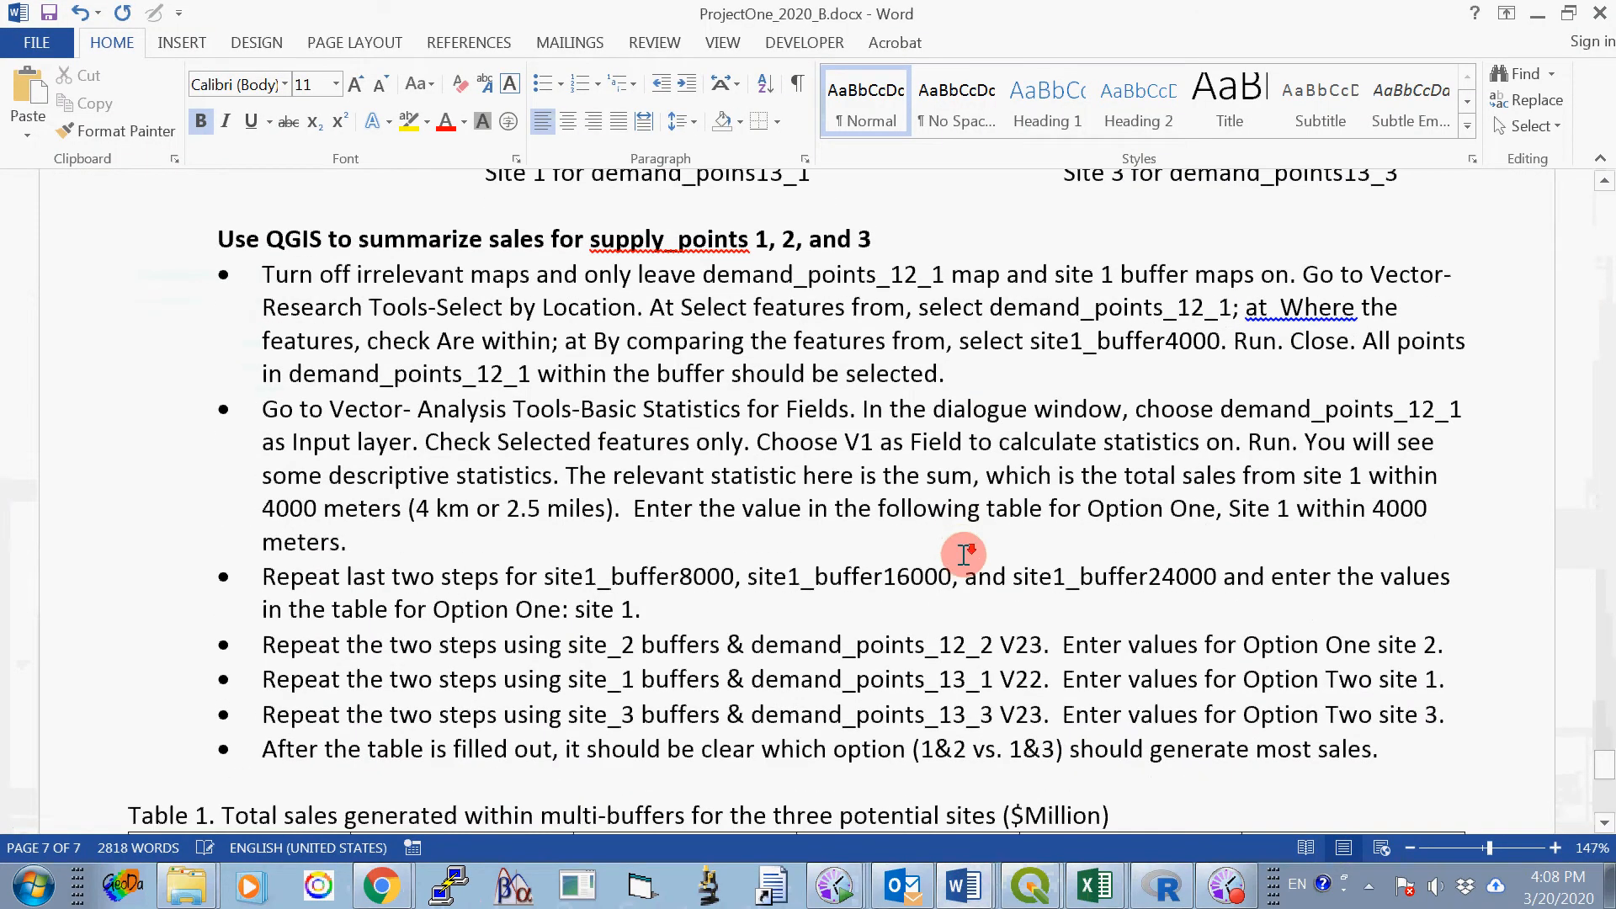
- Check Table 1 in the assignment, switch to the class project in QGIS, and copy the whole-number part of the SUM statistic
{"action": "scroll", "coordinate": [965, 546], "scroll_direction": "down", "scroll_amount": 8}
{"action": "scroll", "coordinate": [965, 546], "scroll_direction": "up", "scroll_amount": 3}
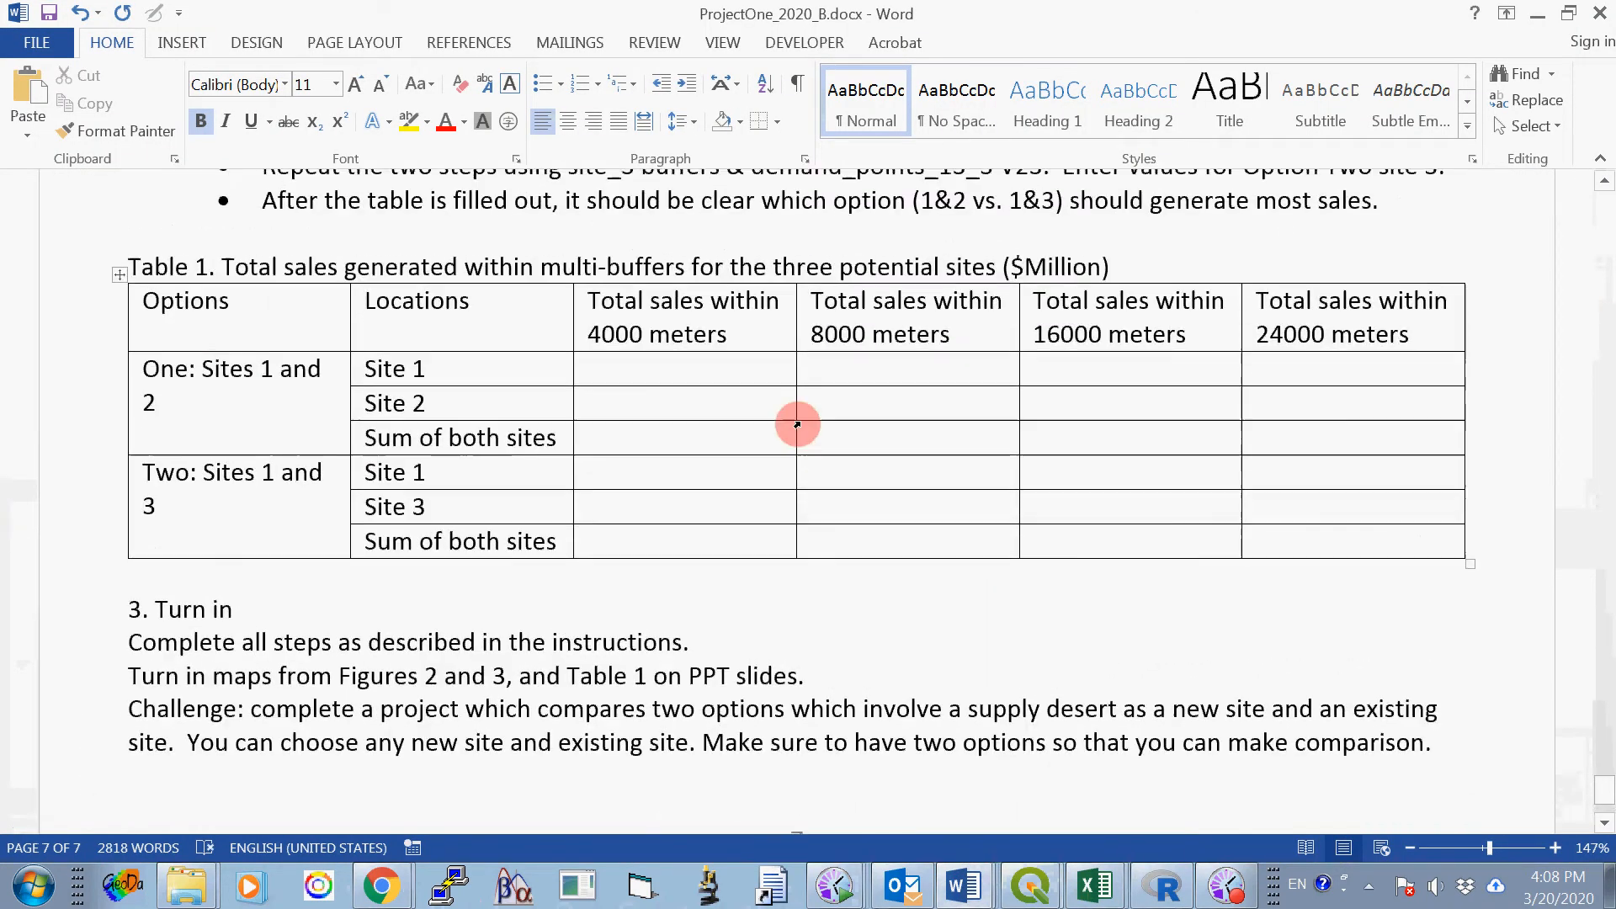
{"action": "left_click", "coordinate": [652, 366]}
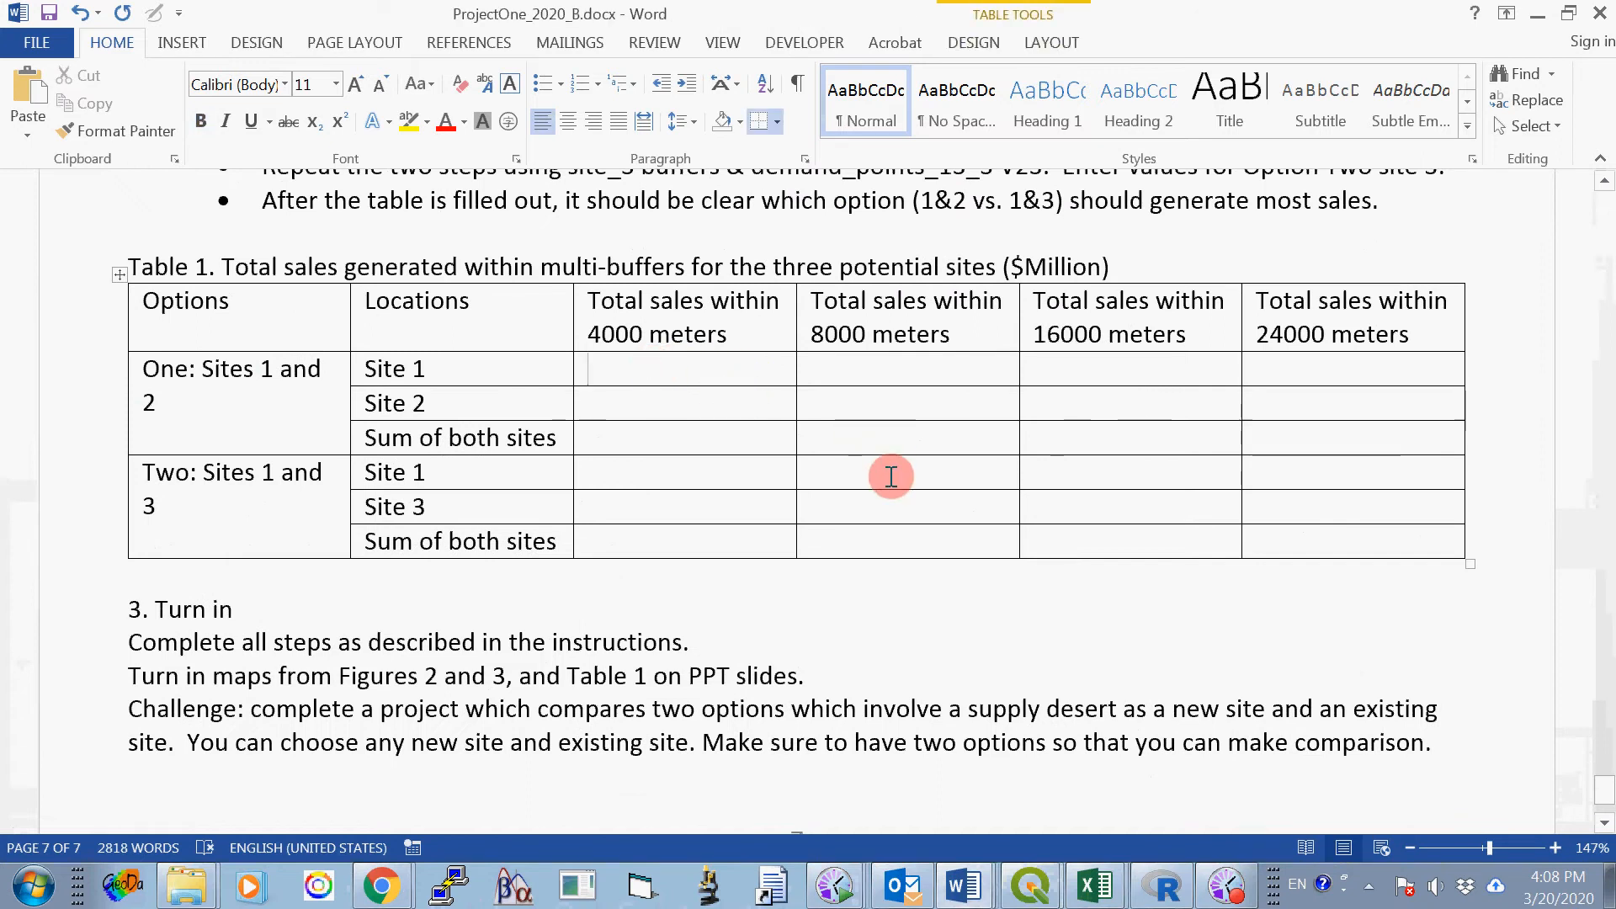
{"action": "left_click", "coordinate": [1072, 884]}
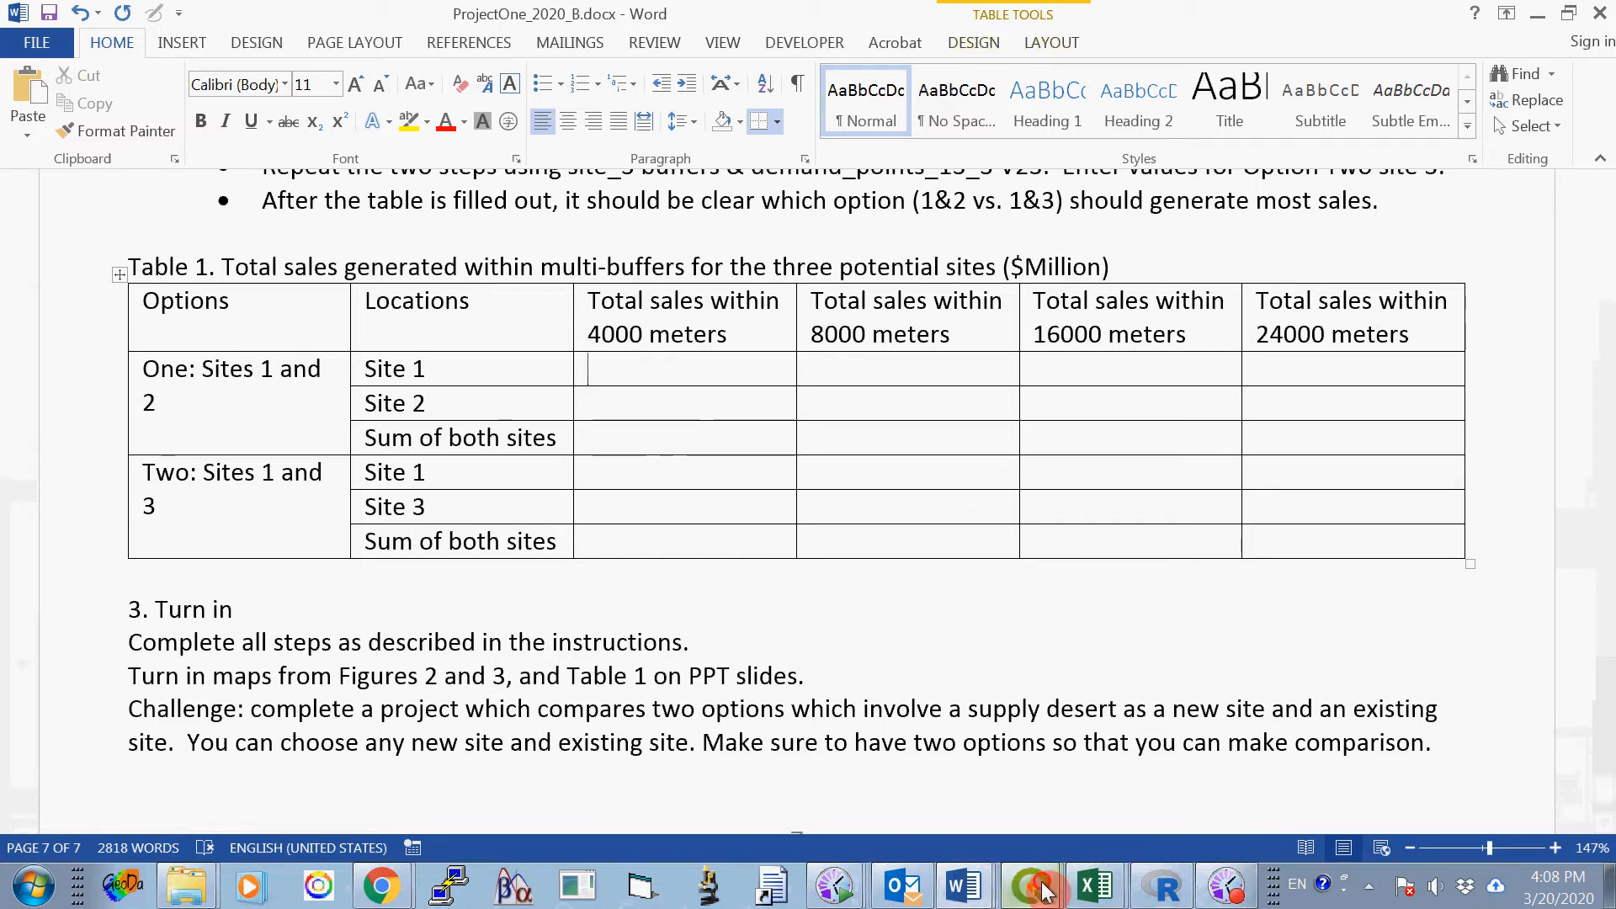
{"action": "mouse_move", "coordinate": [1044, 891]}
{"action": "left_click", "coordinate": [1059, 841]}
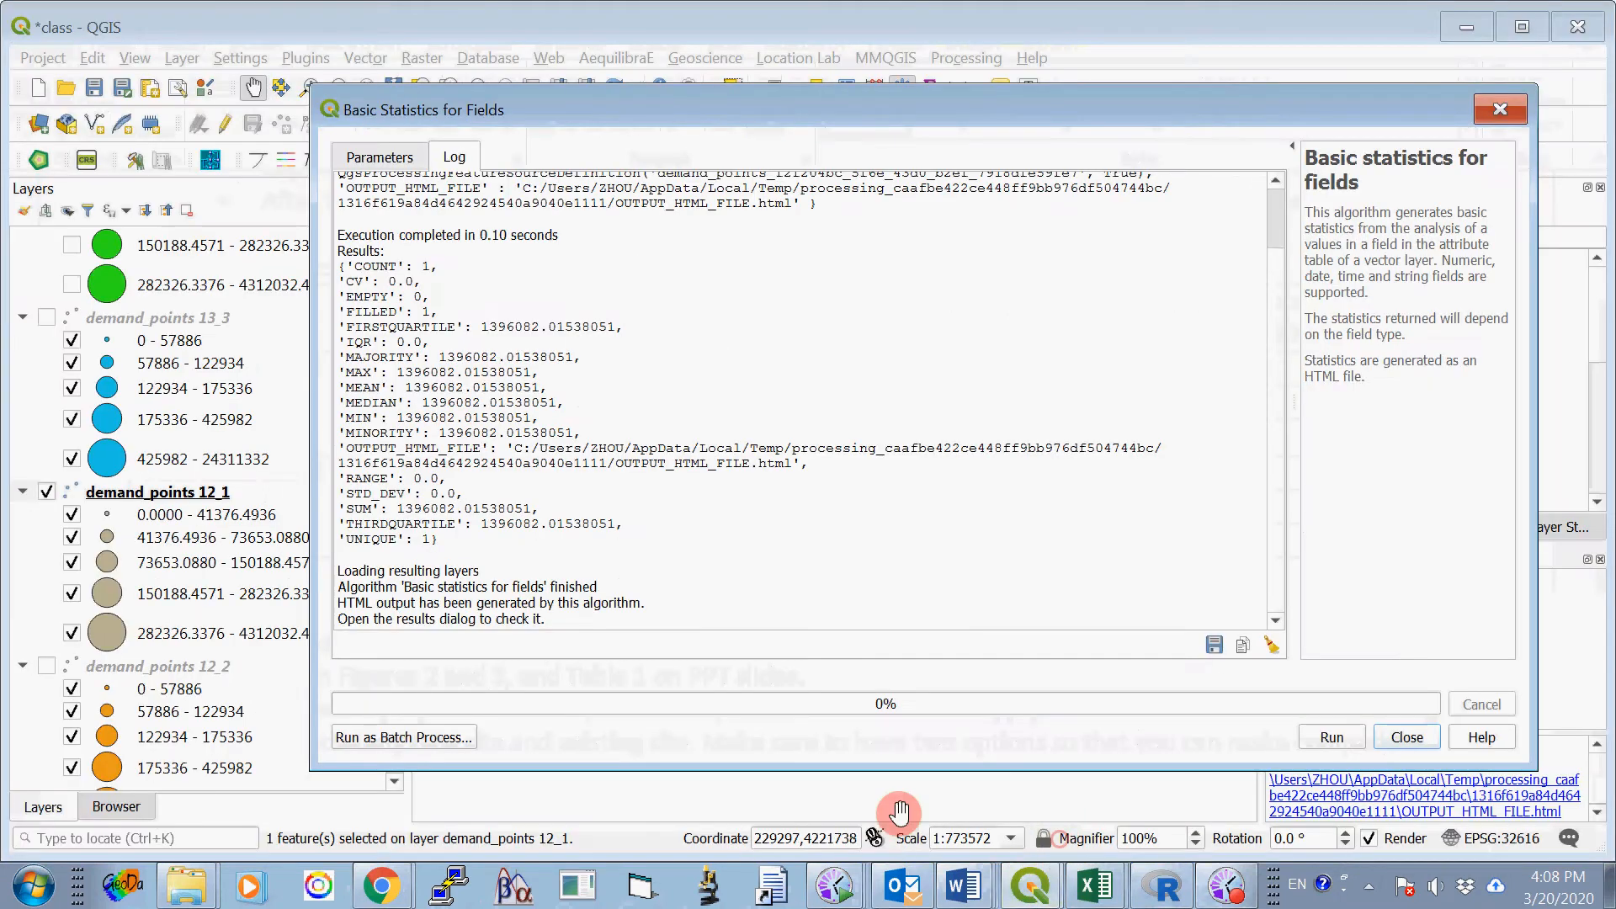
{"action": "left_click_drag", "start_coordinate": [396, 508], "coordinate": [456, 509]}
{"action": "right_click", "coordinate": [442, 504]}
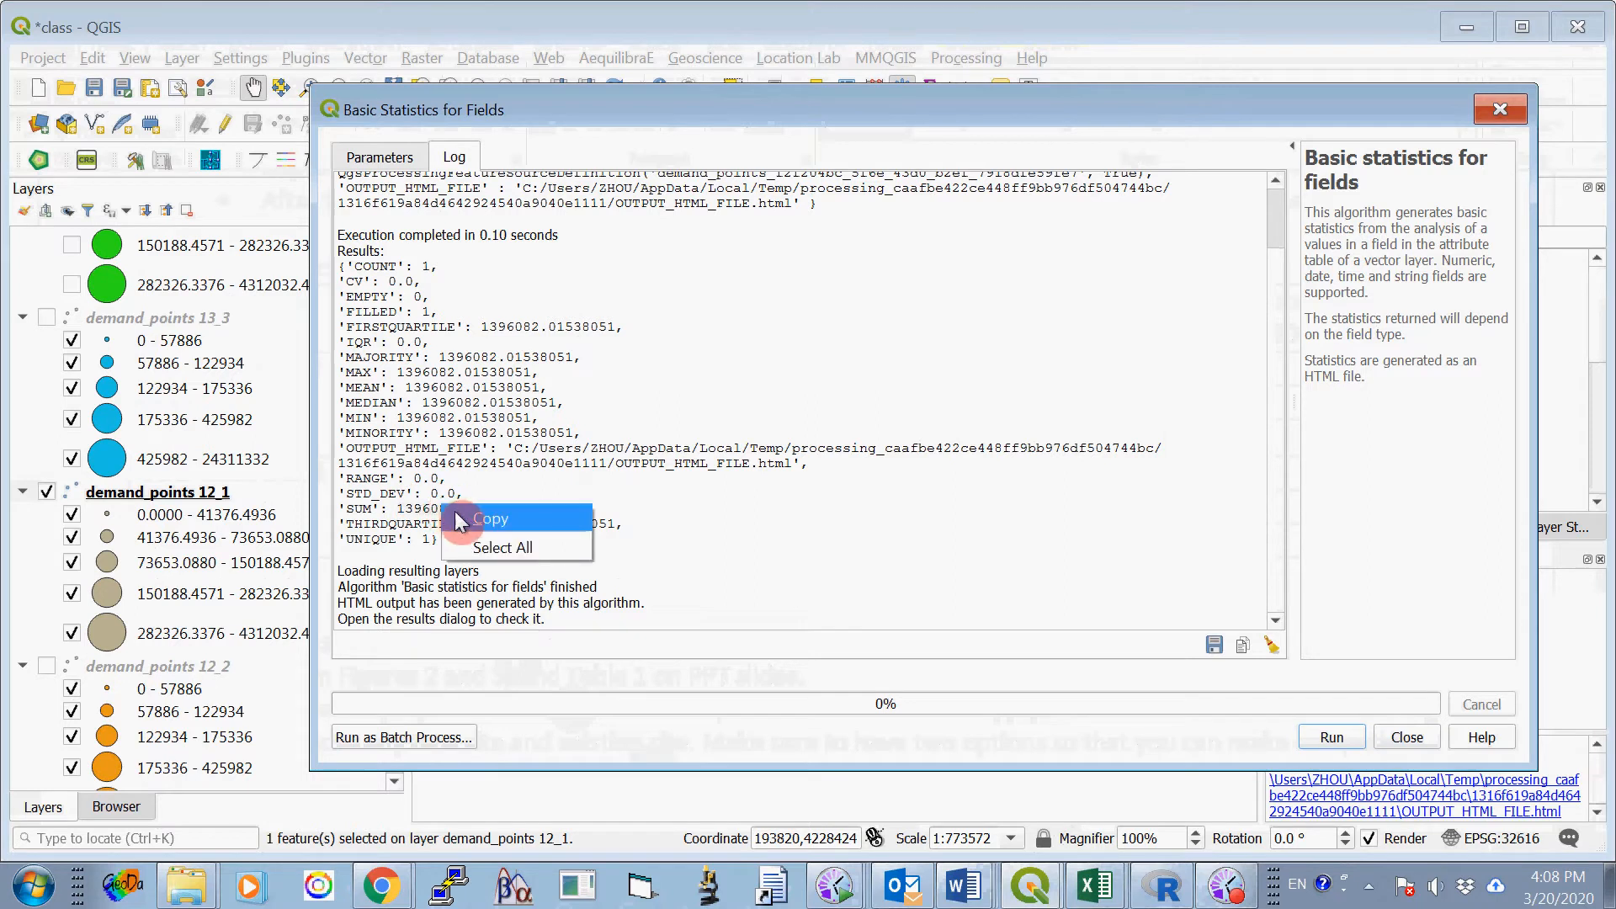
{"action": "left_click", "coordinate": [484, 519]}
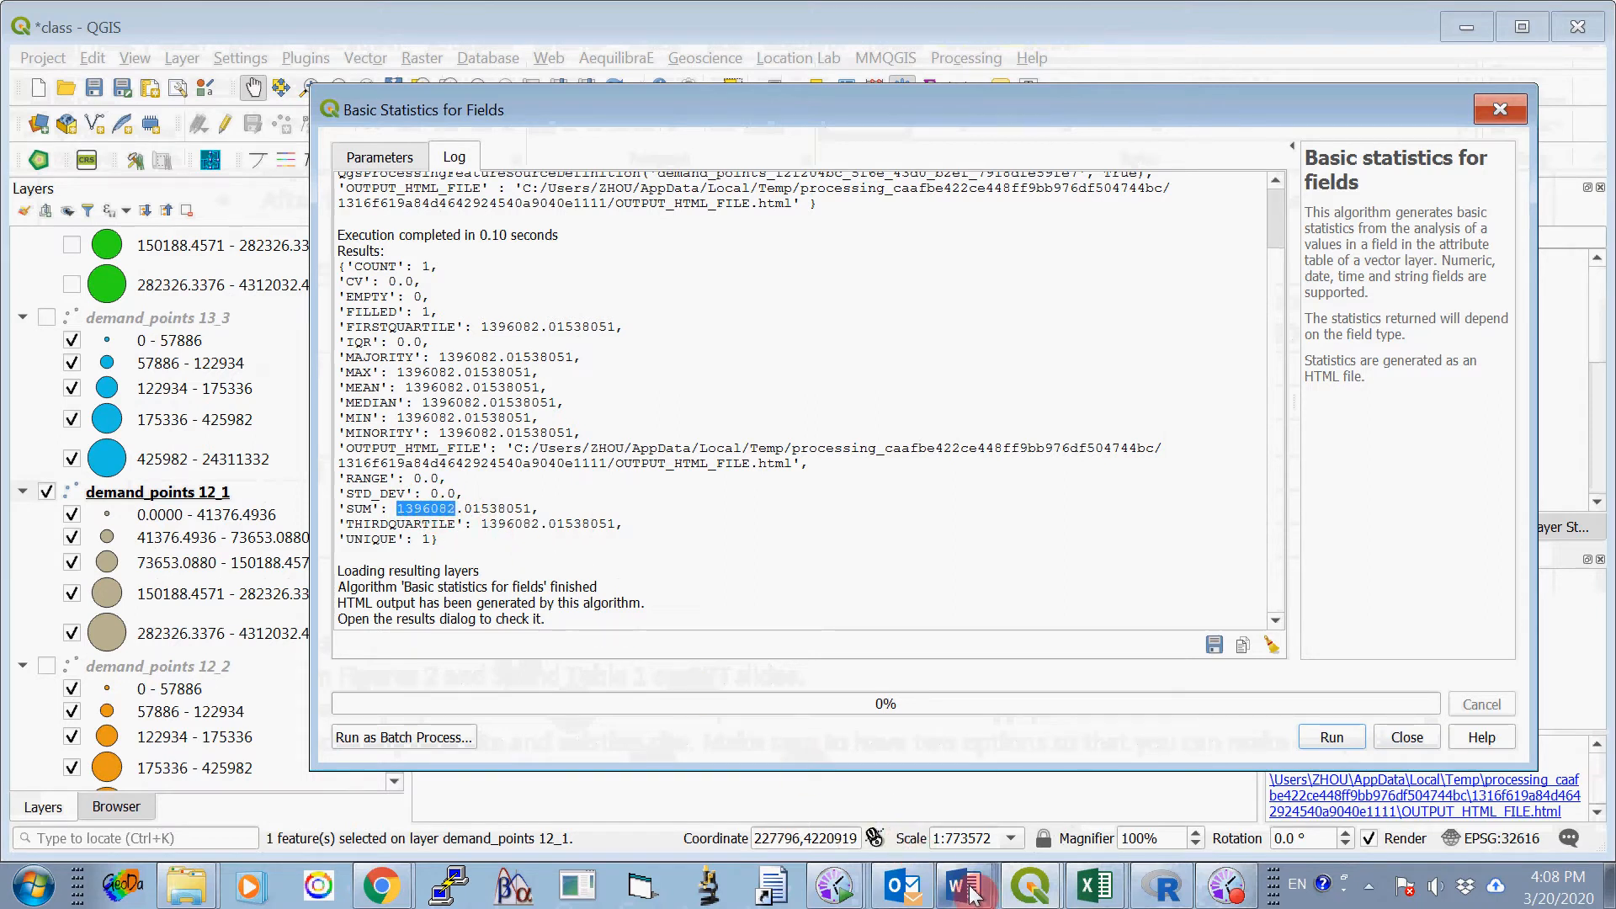
- Switch to ProjectOne_2020_B.docx in Word and enter 1396082 in Table 1 for Option One, Site 1, total sales within 4000 meters
{"action": "mouse_move", "coordinate": [972, 894]}
{"action": "left_click", "coordinate": [945, 795]}
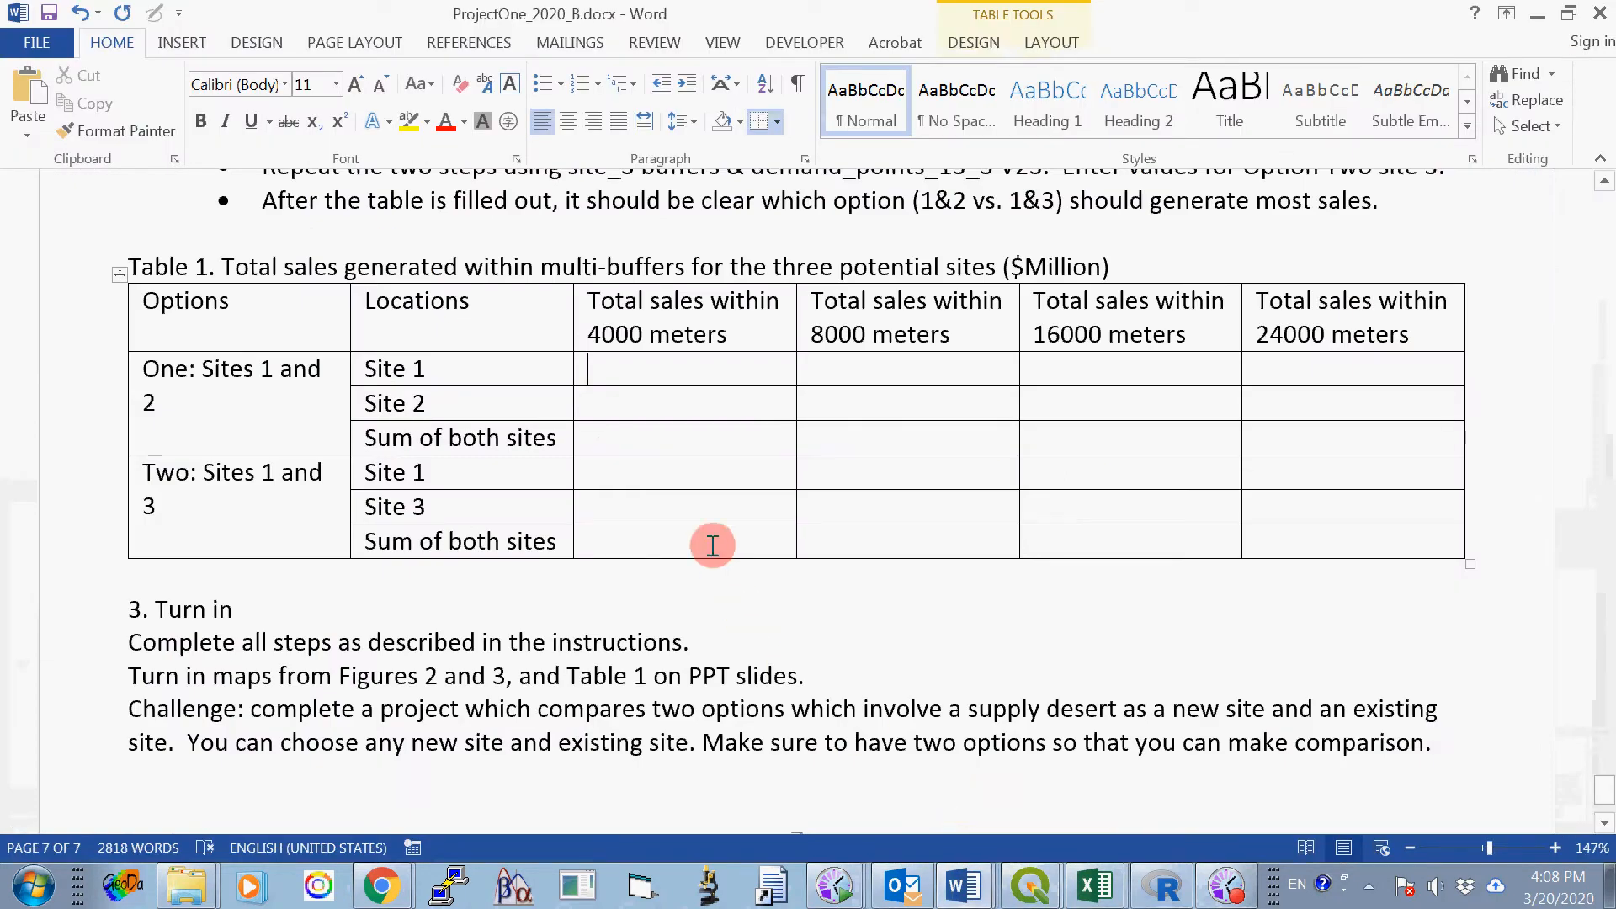
{"action": "right_click", "coordinate": [664, 360]}
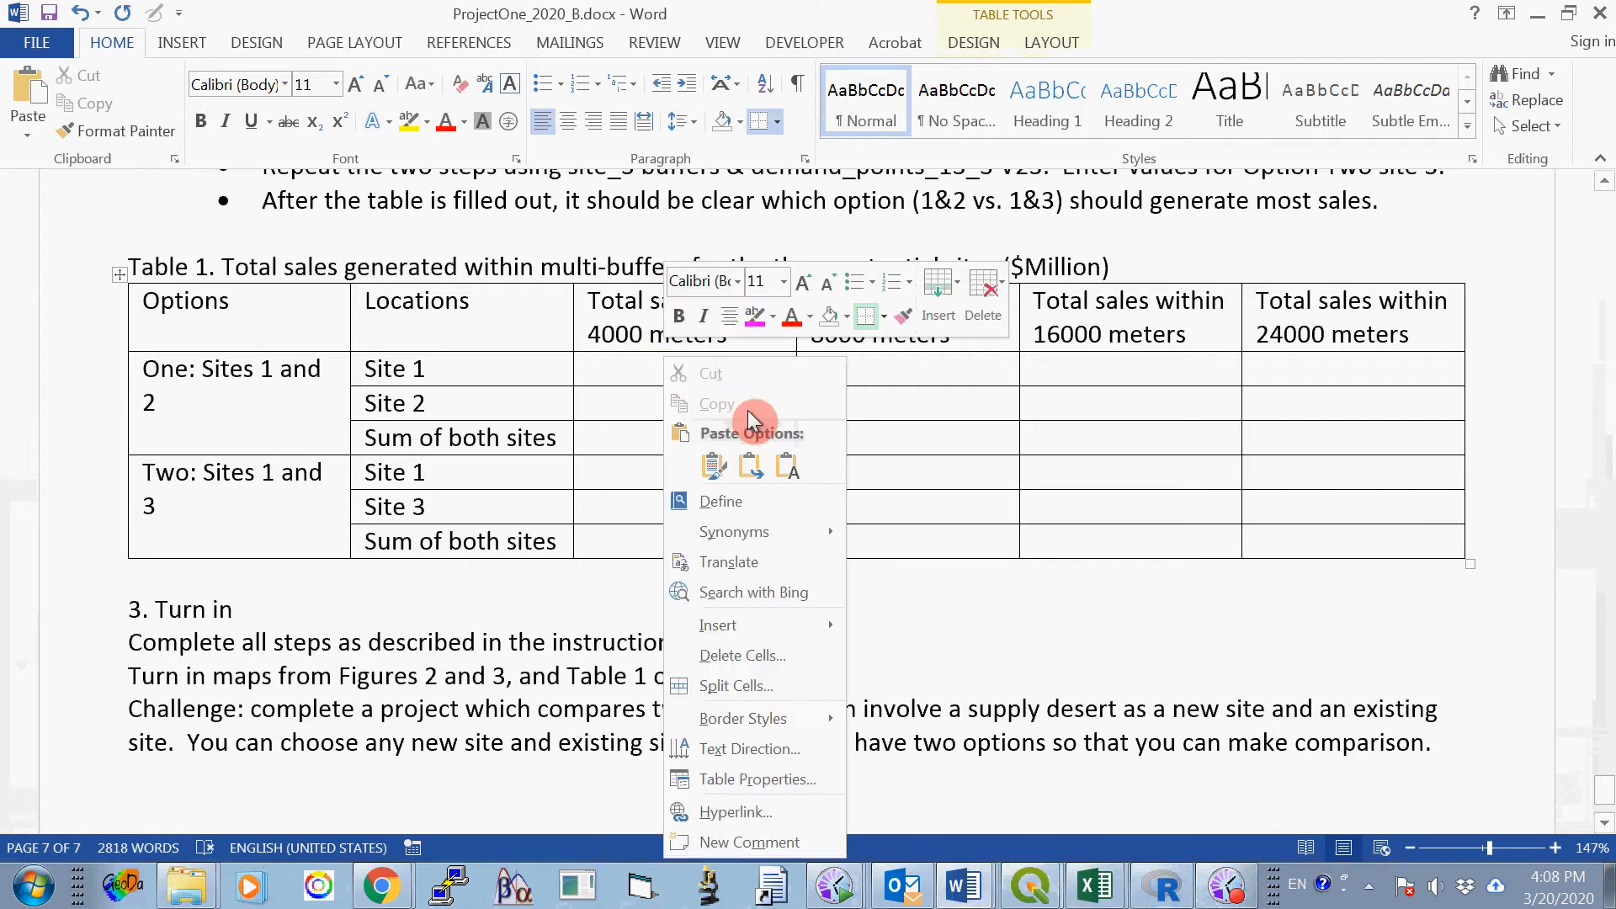
{"action": "left_click", "coordinate": [714, 466]}
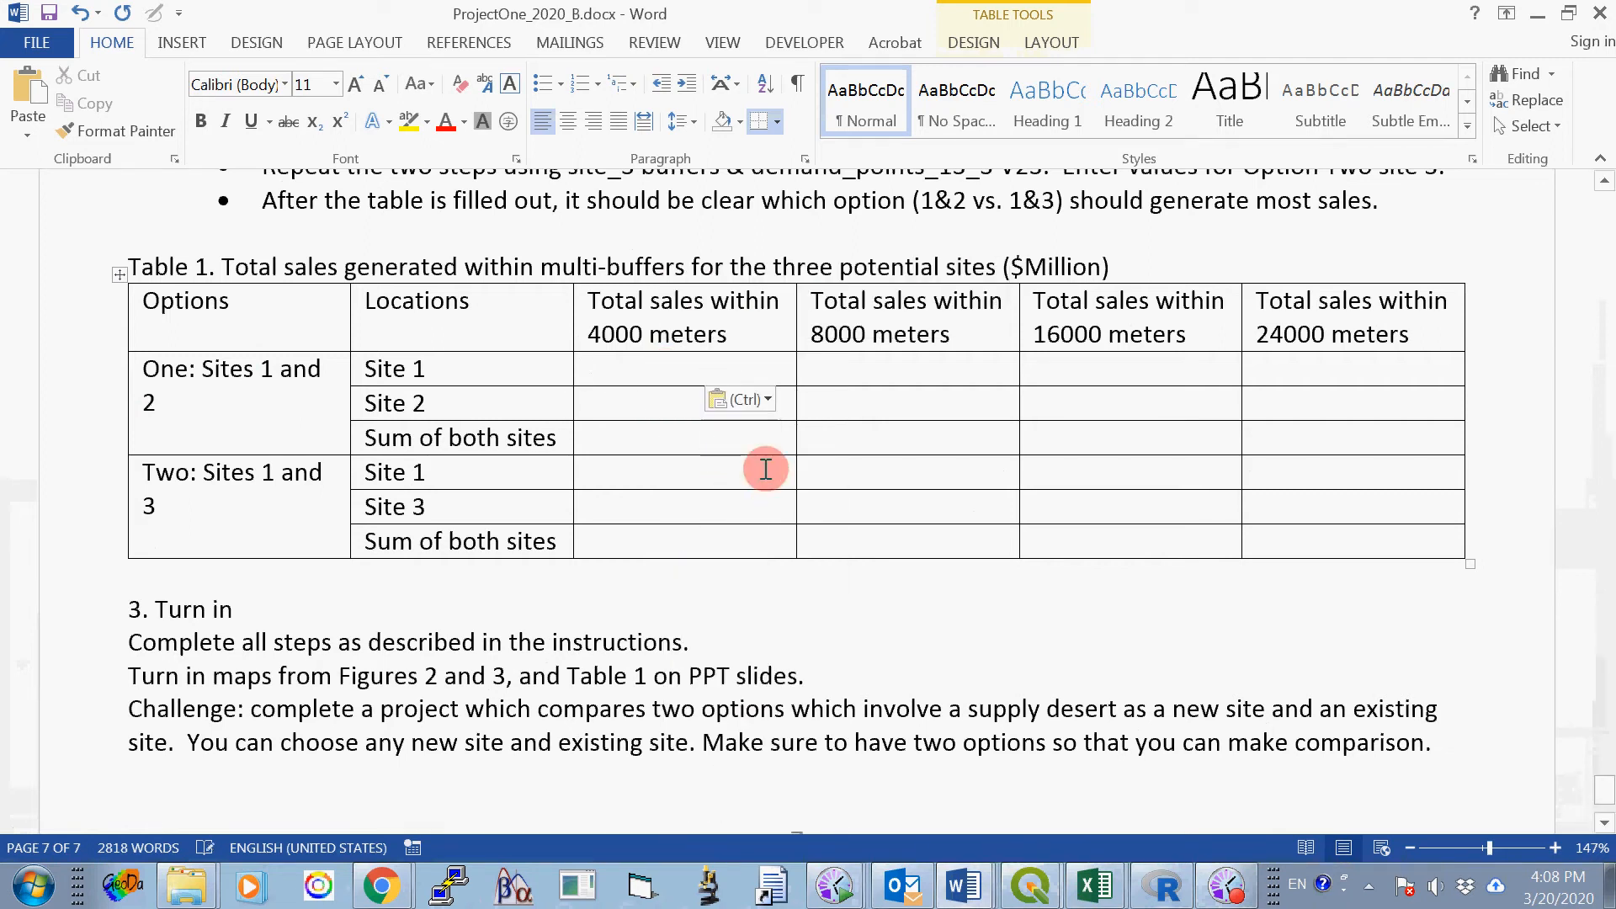
{"action": "left_click", "coordinate": [867, 371]}
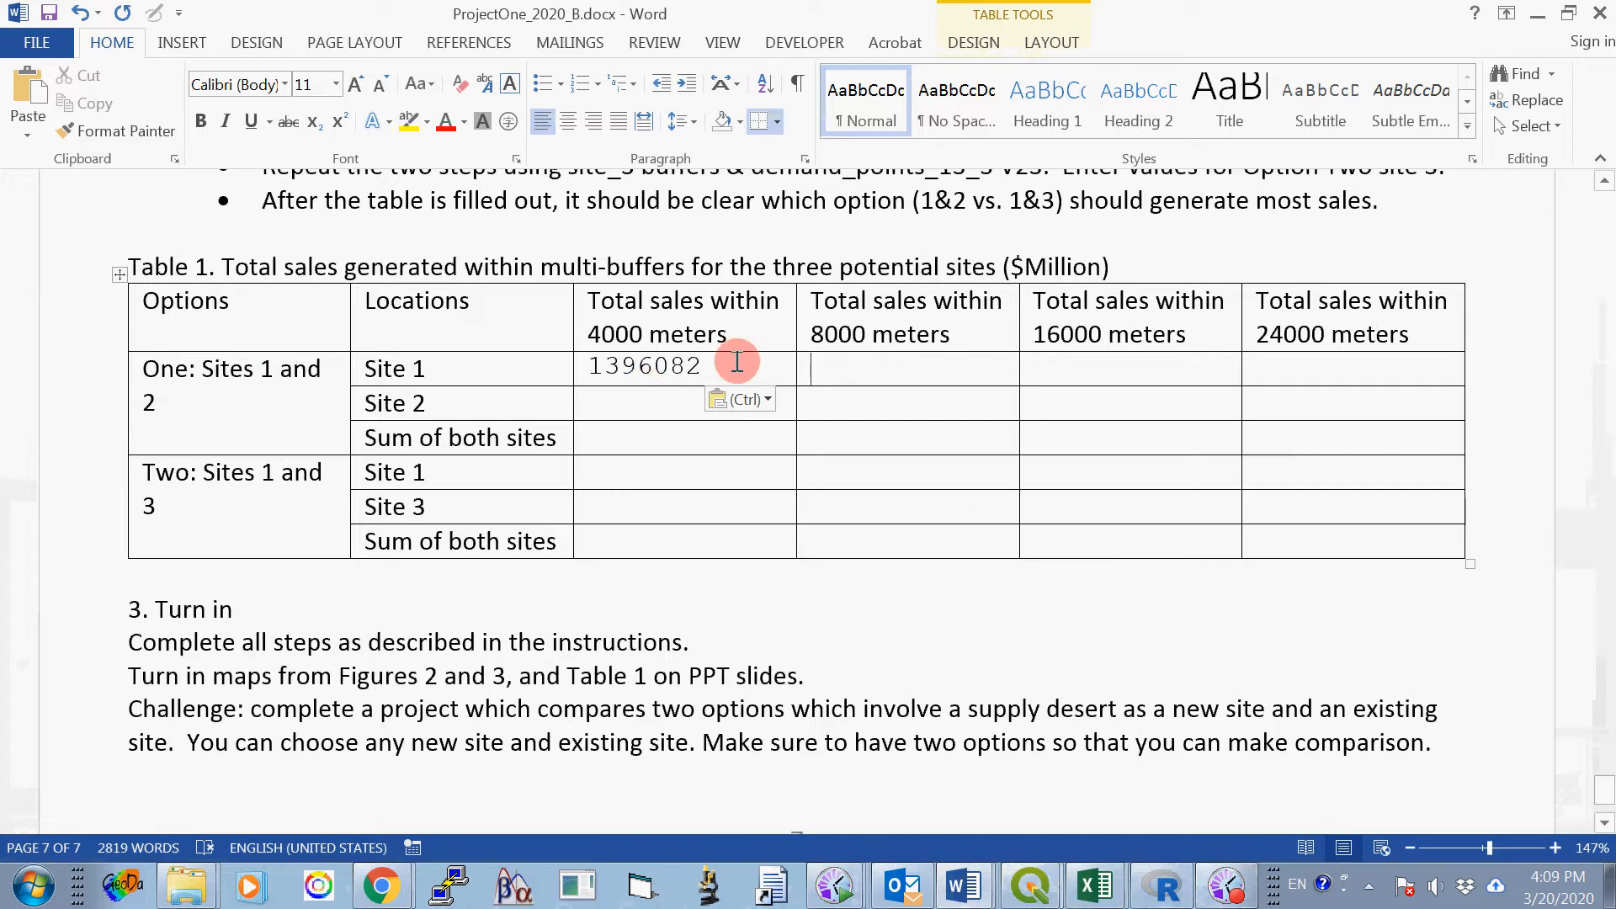
- Return to the class project in QGIS, close the Basic Statistics for Fields tool, and clear the demand point selection
{"action": "left_click", "coordinate": [1034, 888]}
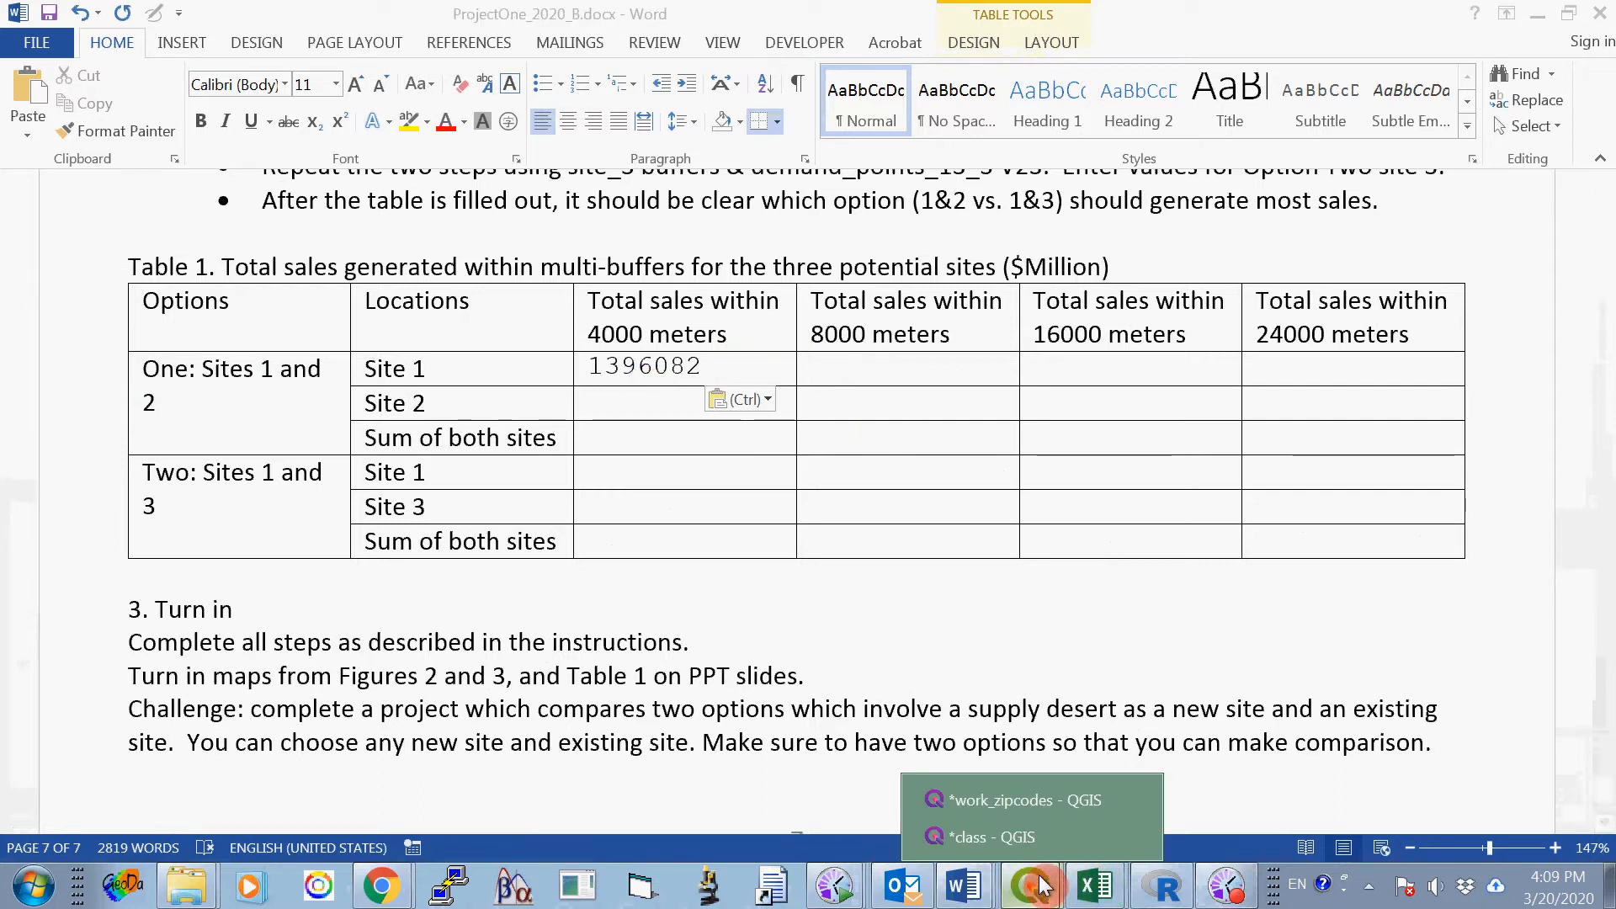
{"action": "left_click", "coordinate": [1094, 835]}
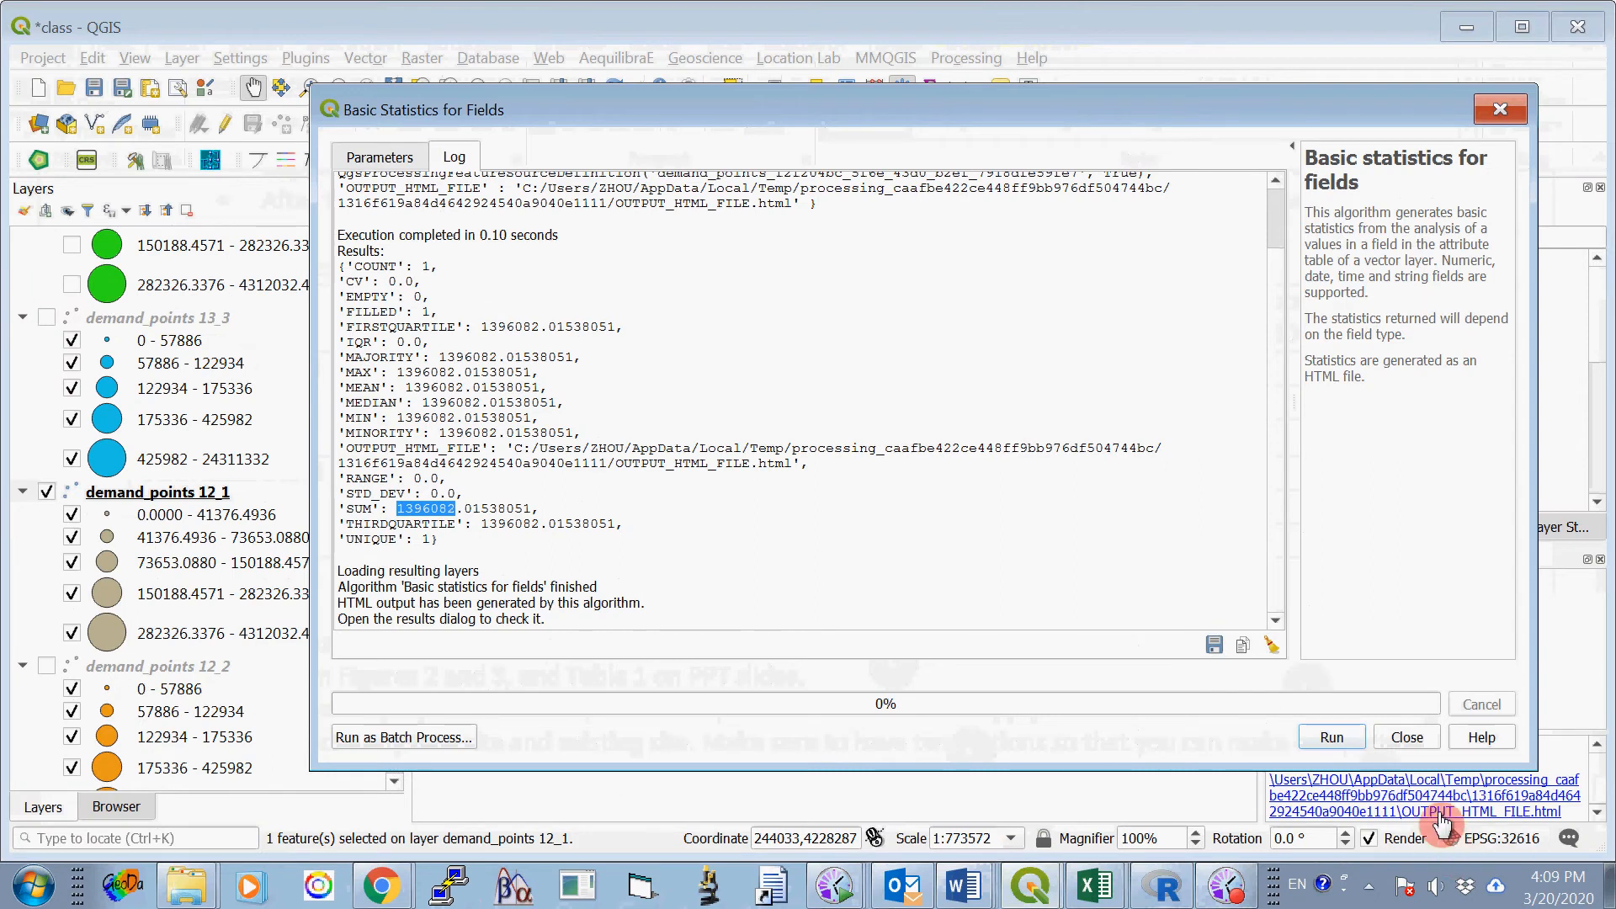
{"action": "left_click", "coordinate": [360, 163]}
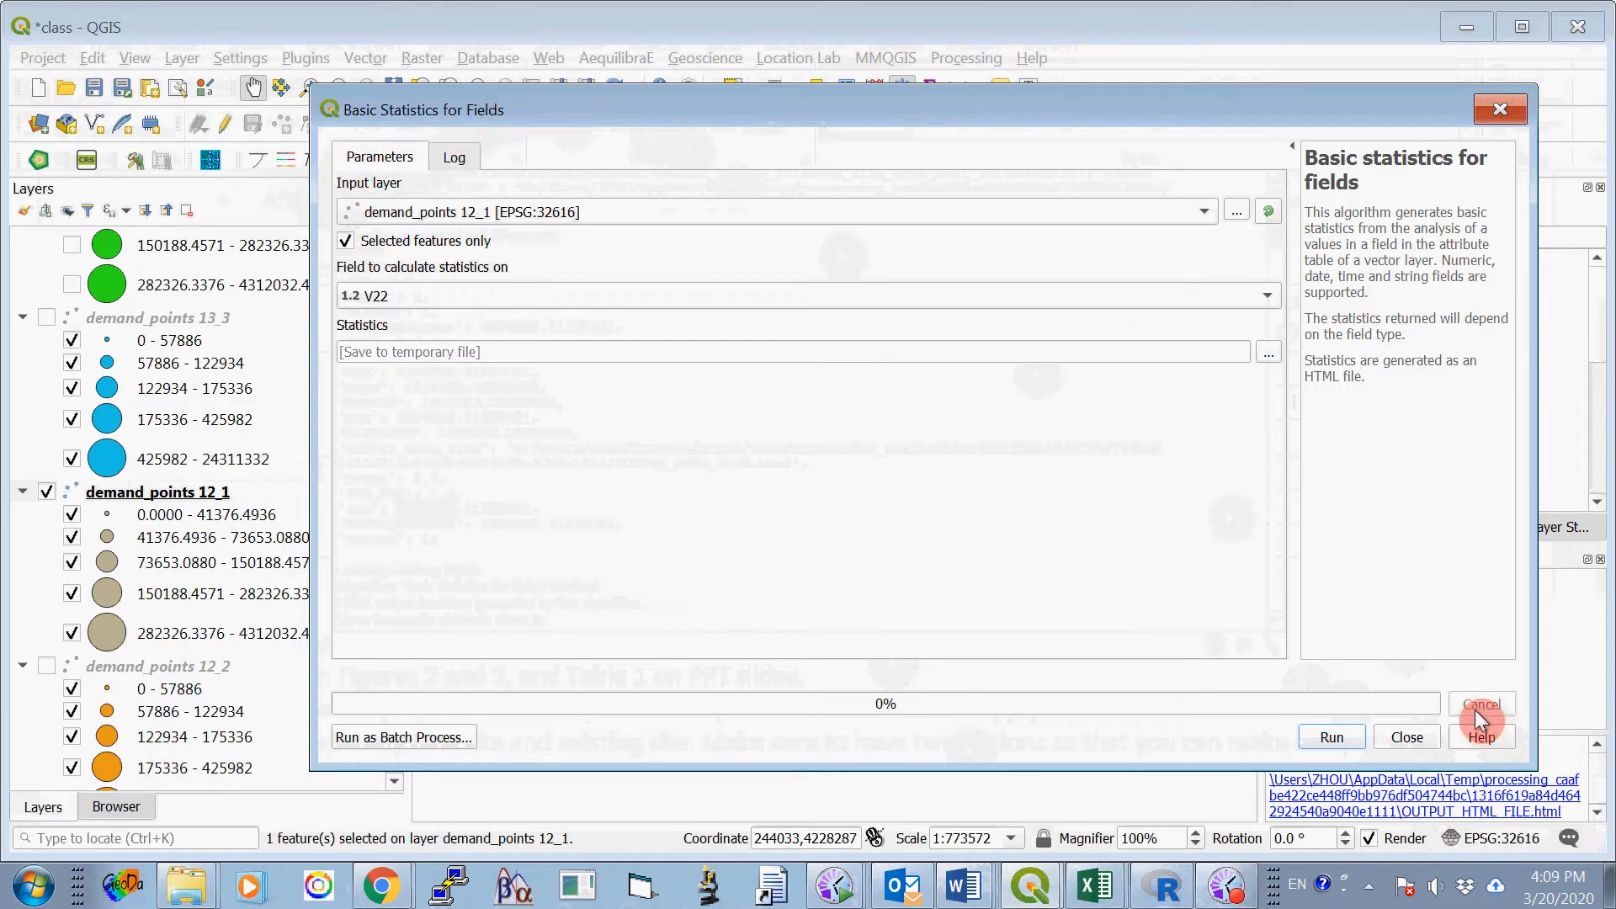
{"action": "left_click", "coordinate": [1407, 737]}
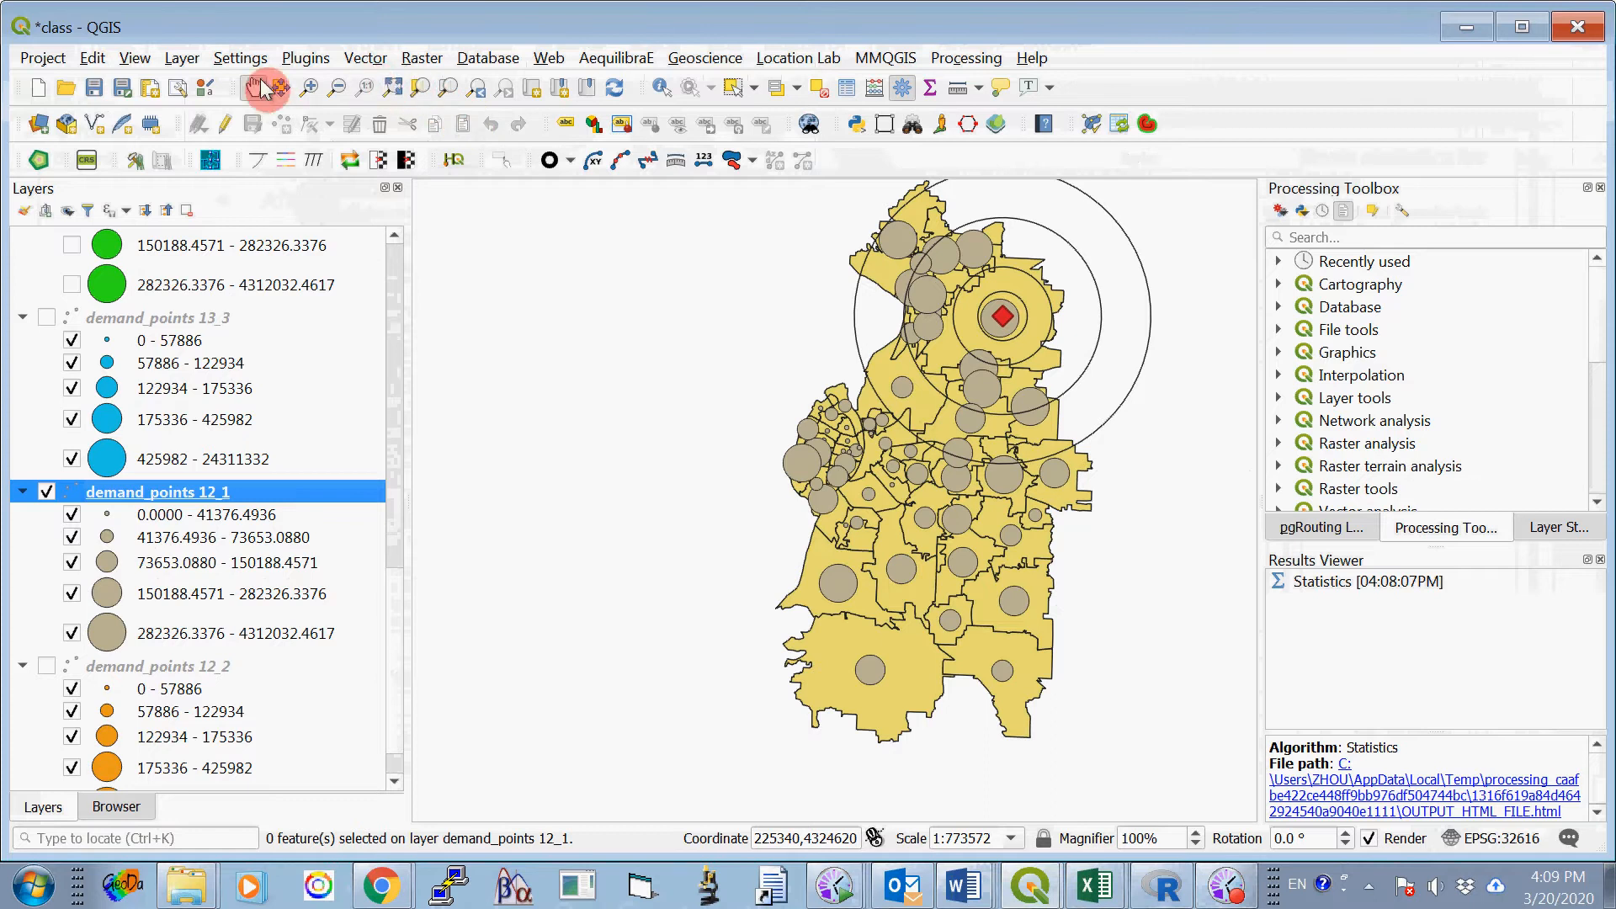
- Start Select by Location on demand_points 12_1, replacing the "intersect" predicate with "are within"
{"action": "left_click", "coordinate": [365, 62]}
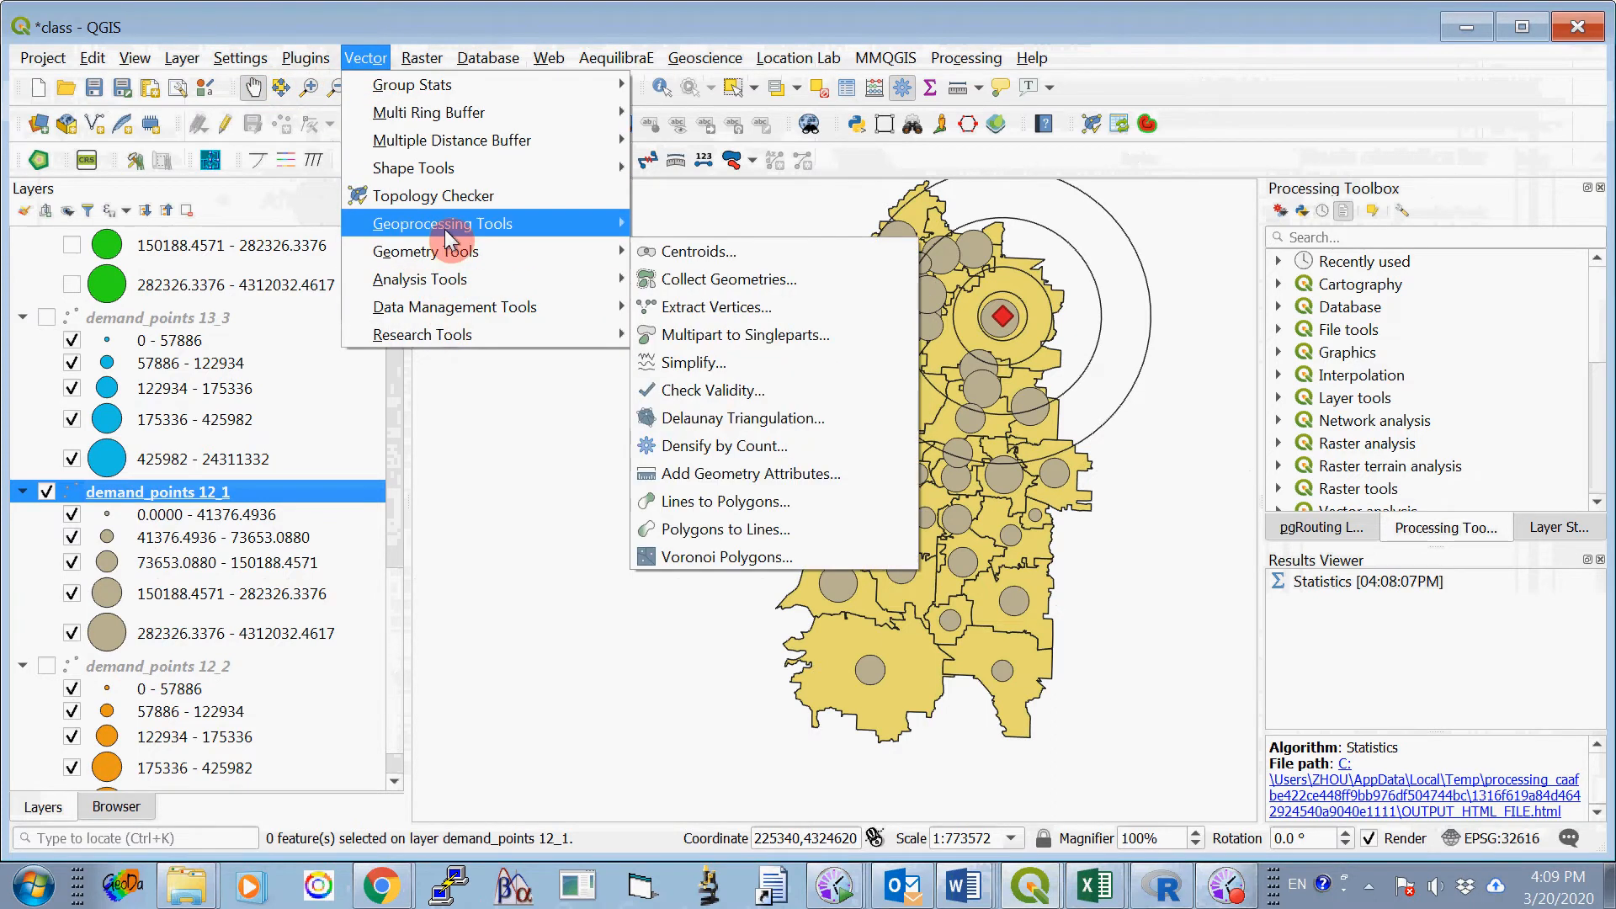
{"action": "mouse_move", "coordinate": [450, 253]}
{"action": "mouse_move", "coordinate": [466, 332]}
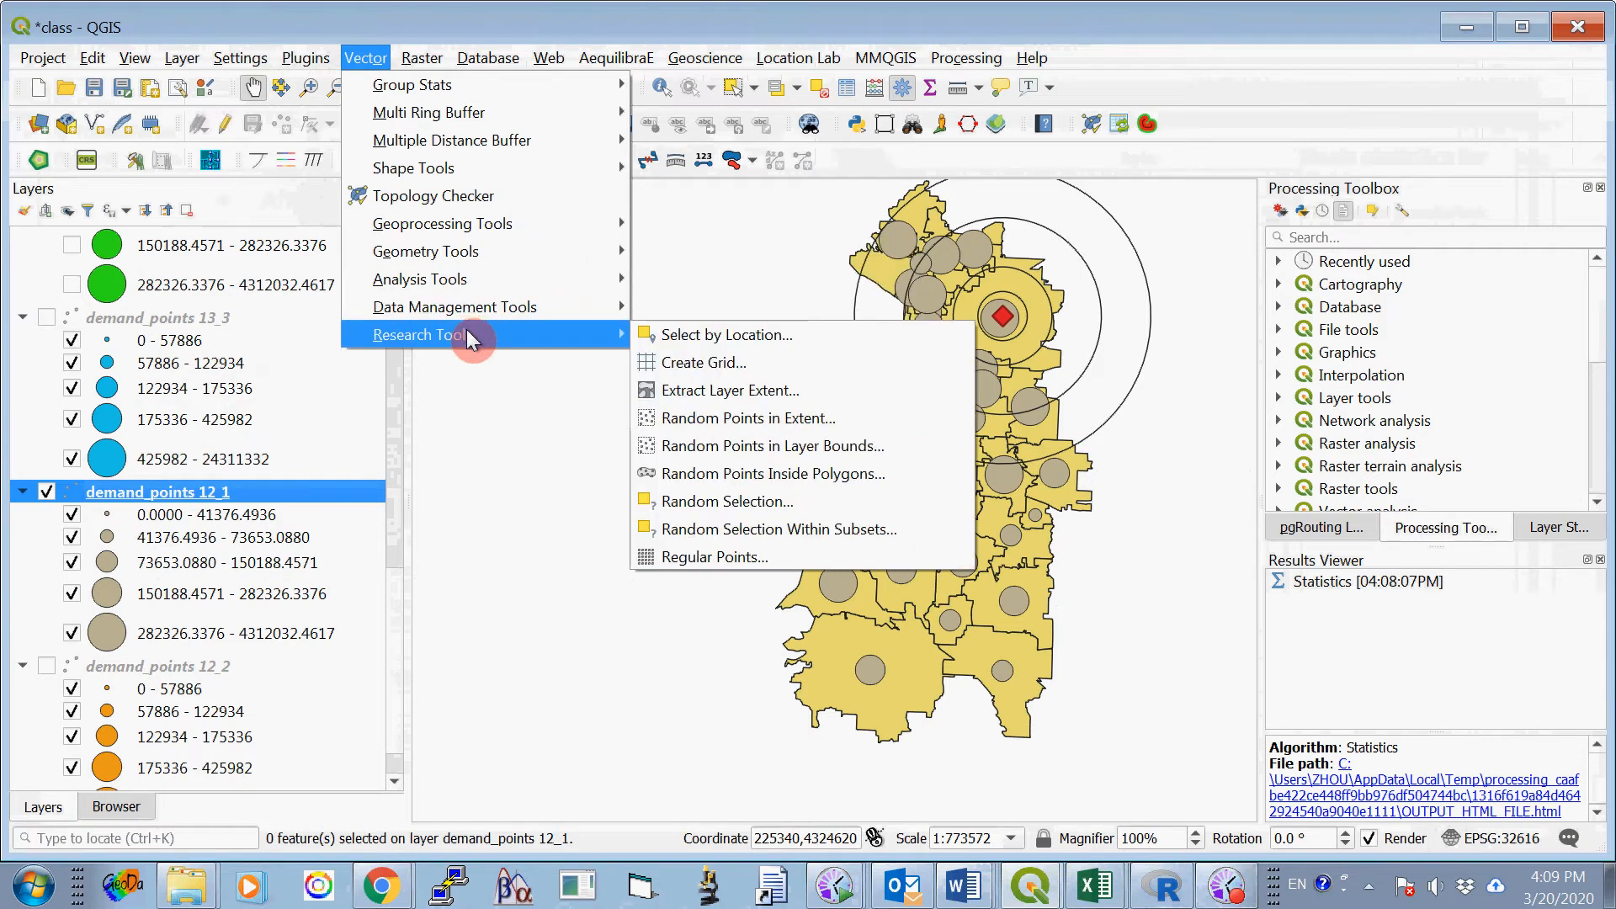
{"action": "left_click", "coordinate": [695, 335]}
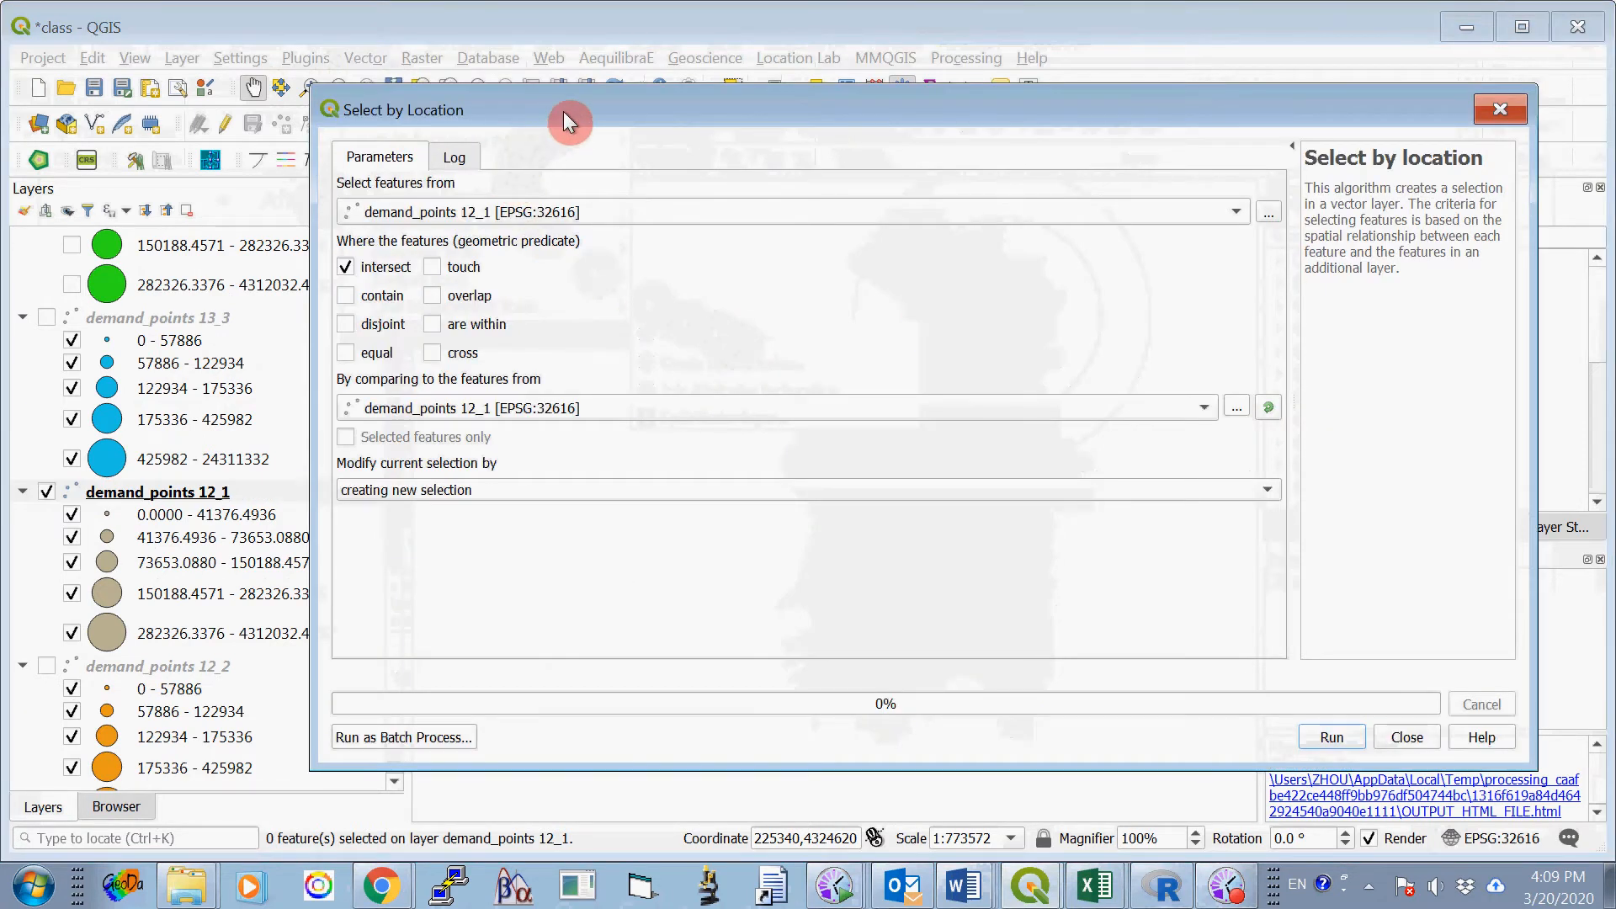
{"action": "left_click_drag", "start_coordinate": [563, 111], "coordinate": [545, 103]}
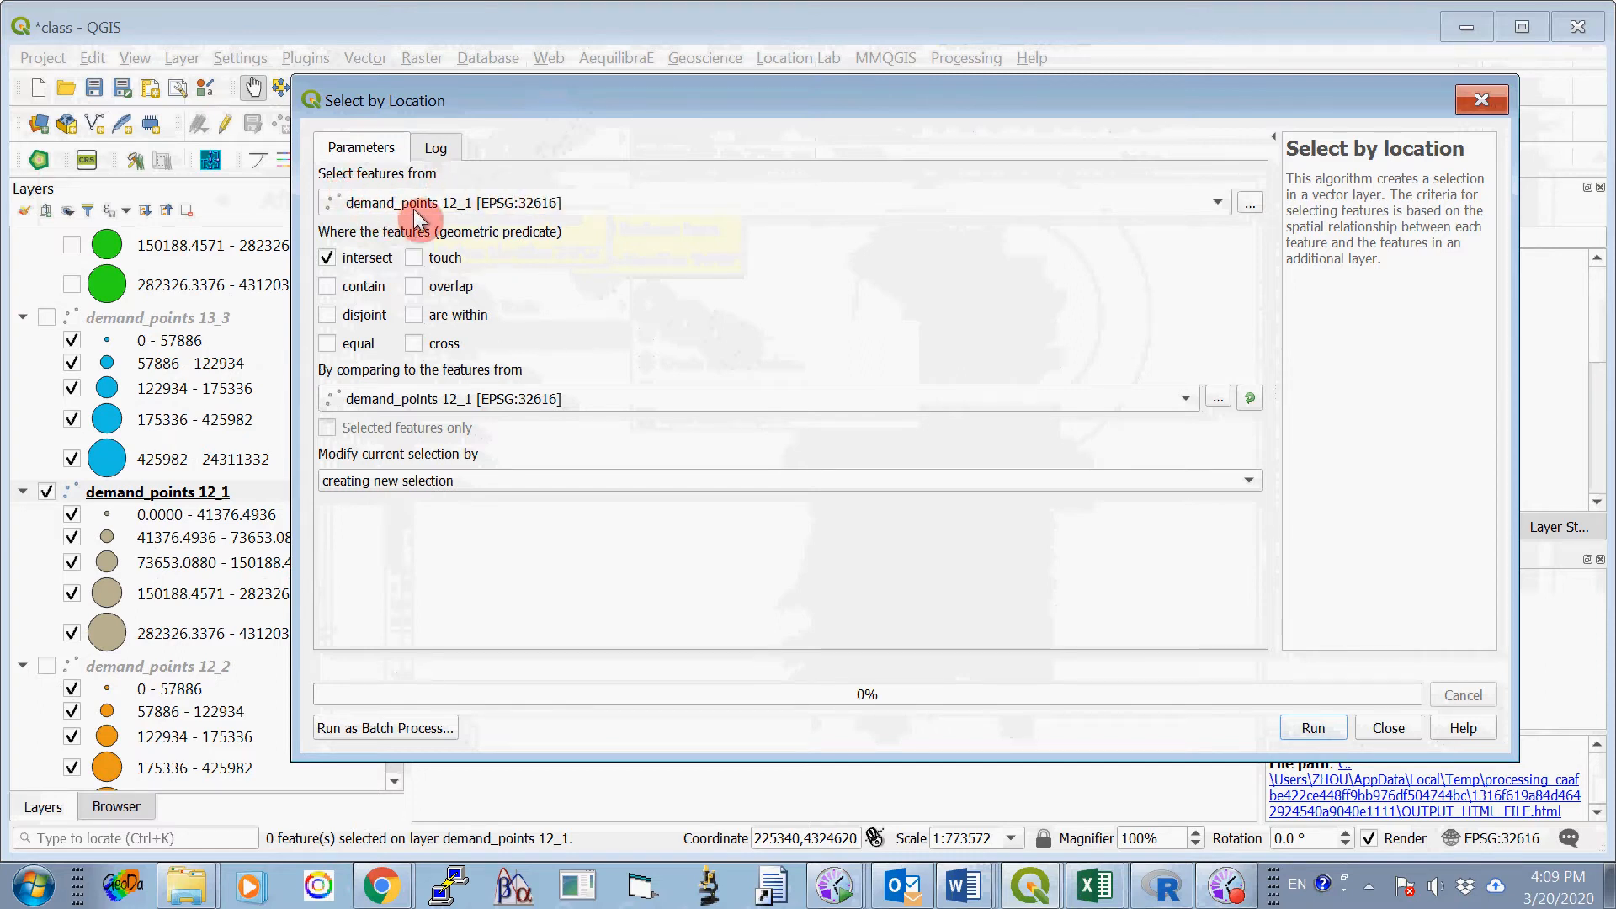
{"action": "left_click", "coordinate": [329, 257]}
{"action": "left_click", "coordinate": [412, 315]}
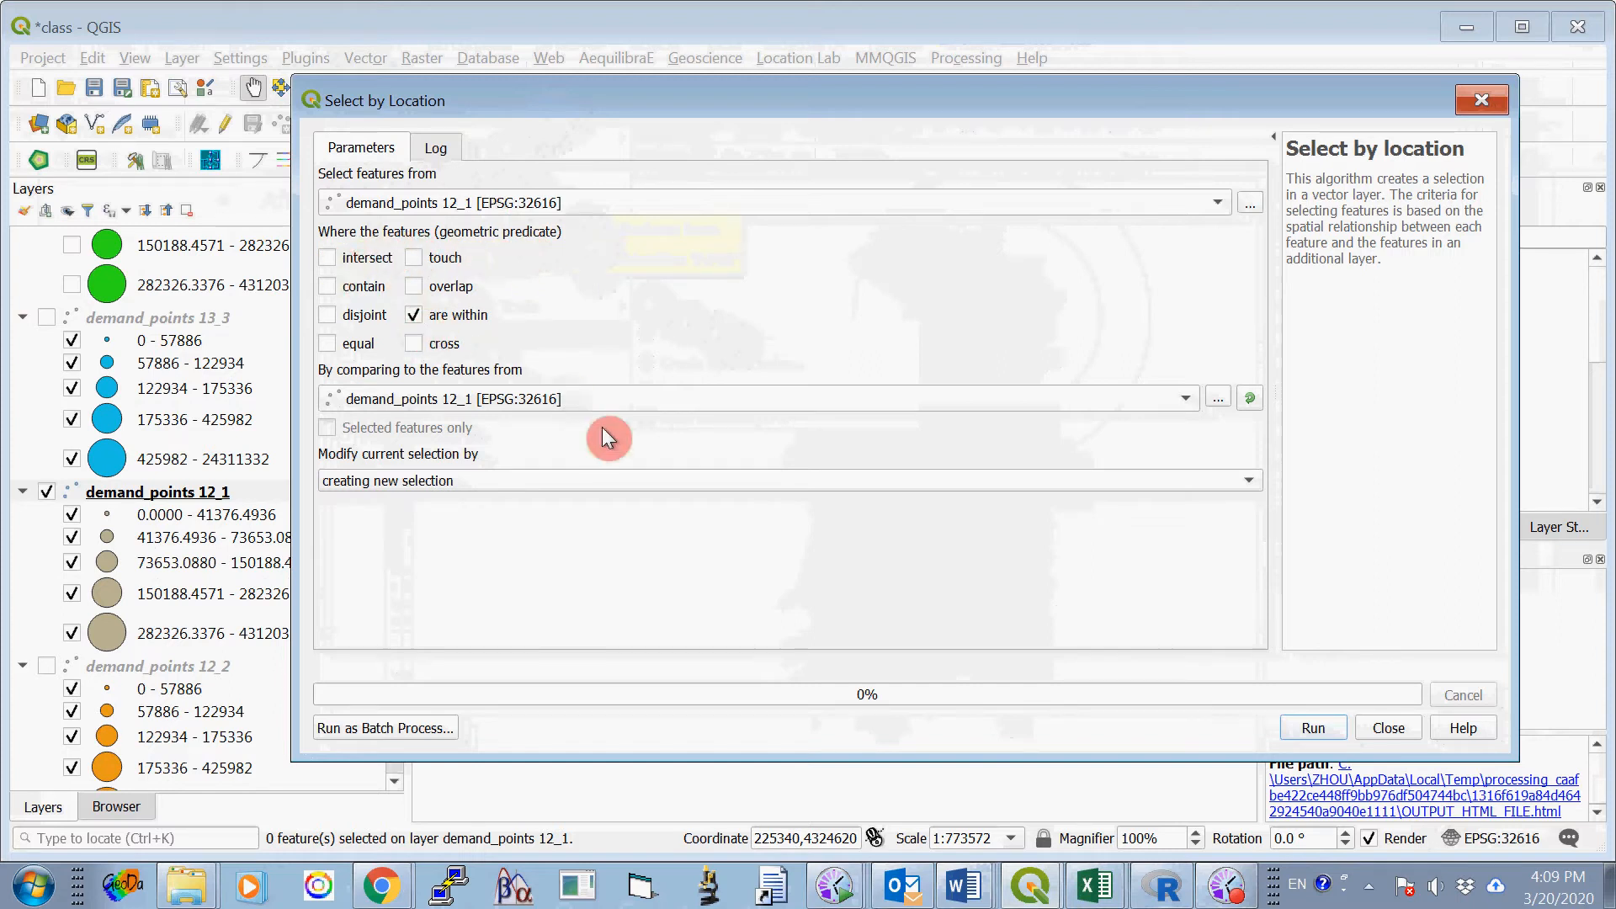
- Select the demand points within buffer1_8000 as a new selection, and close the Select by Location tool
{"action": "left_click", "coordinate": [635, 399]}
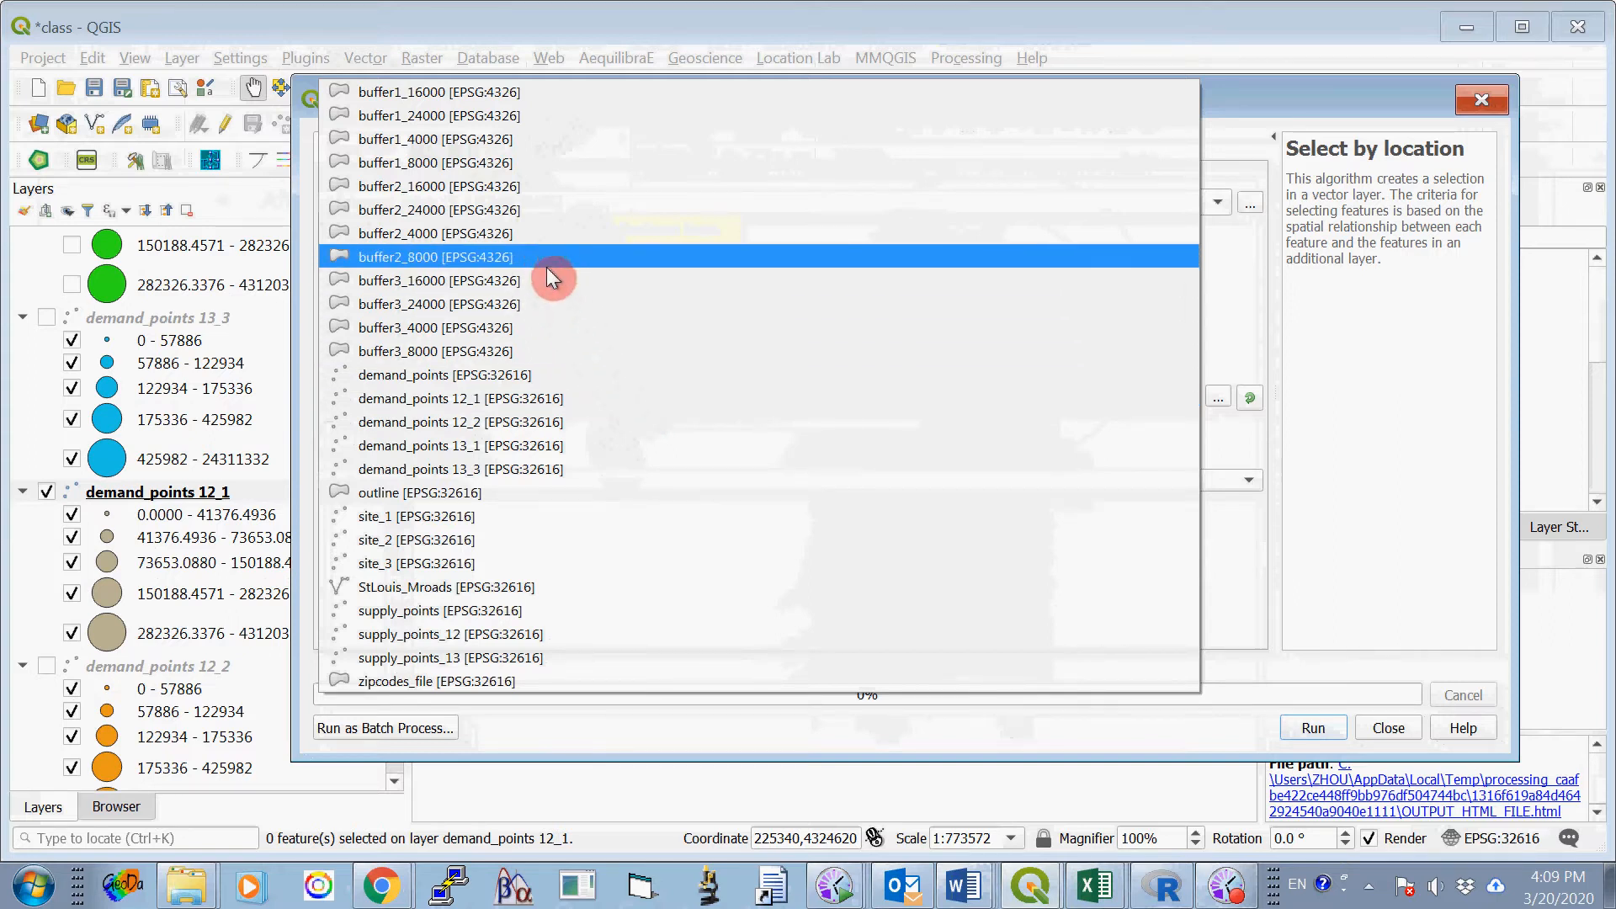
{"action": "left_click", "coordinate": [522, 161]}
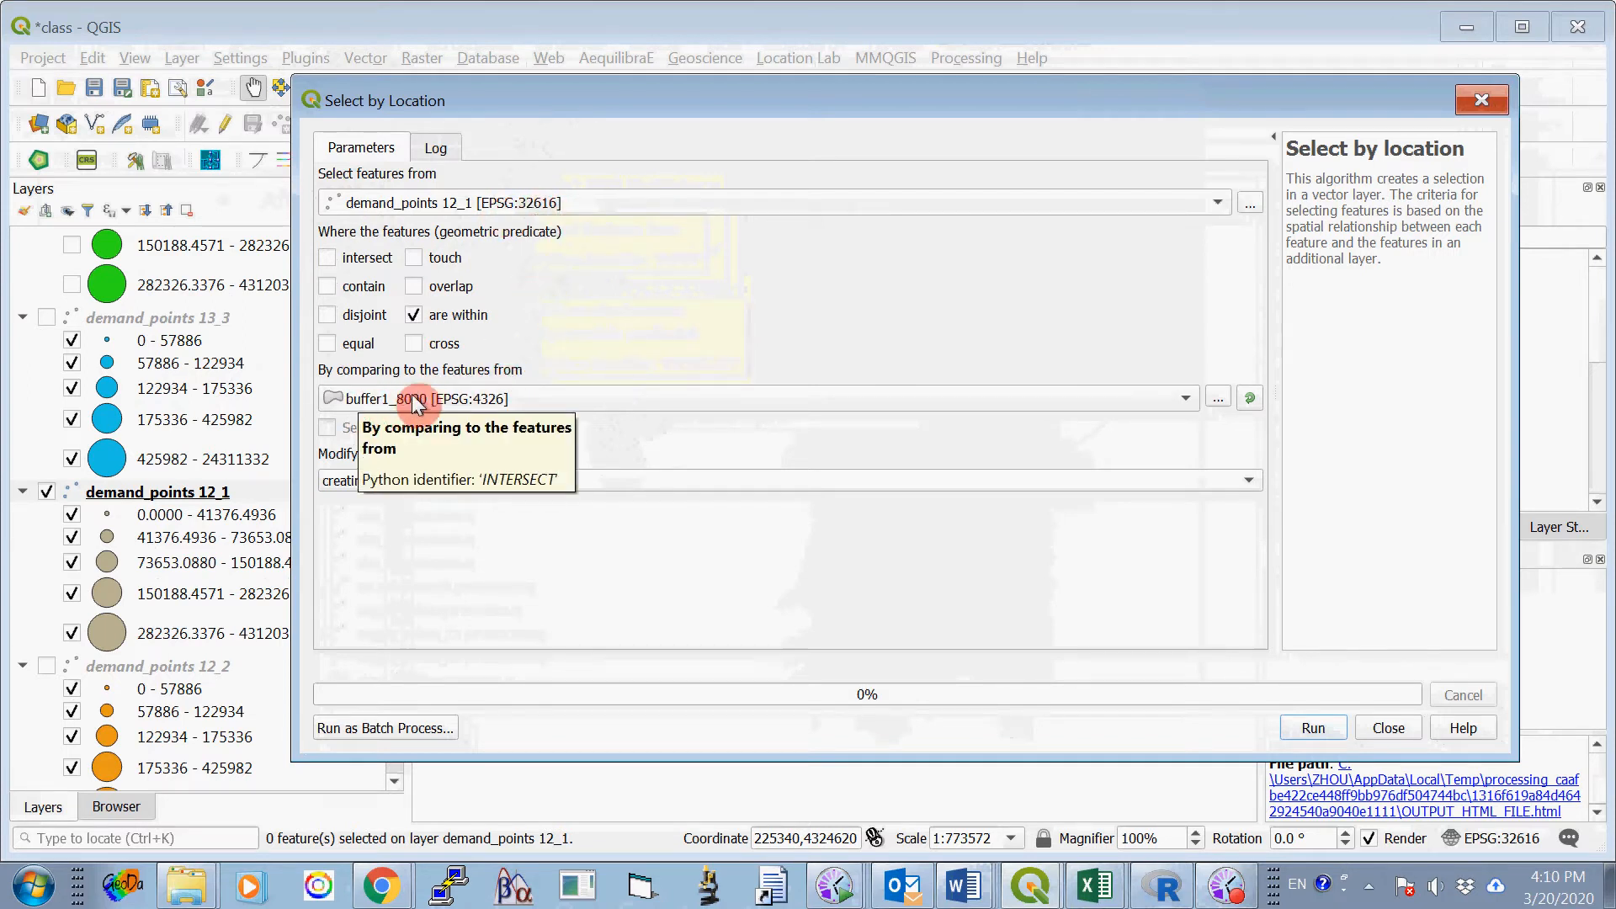
{"action": "left_click", "coordinate": [1307, 730]}
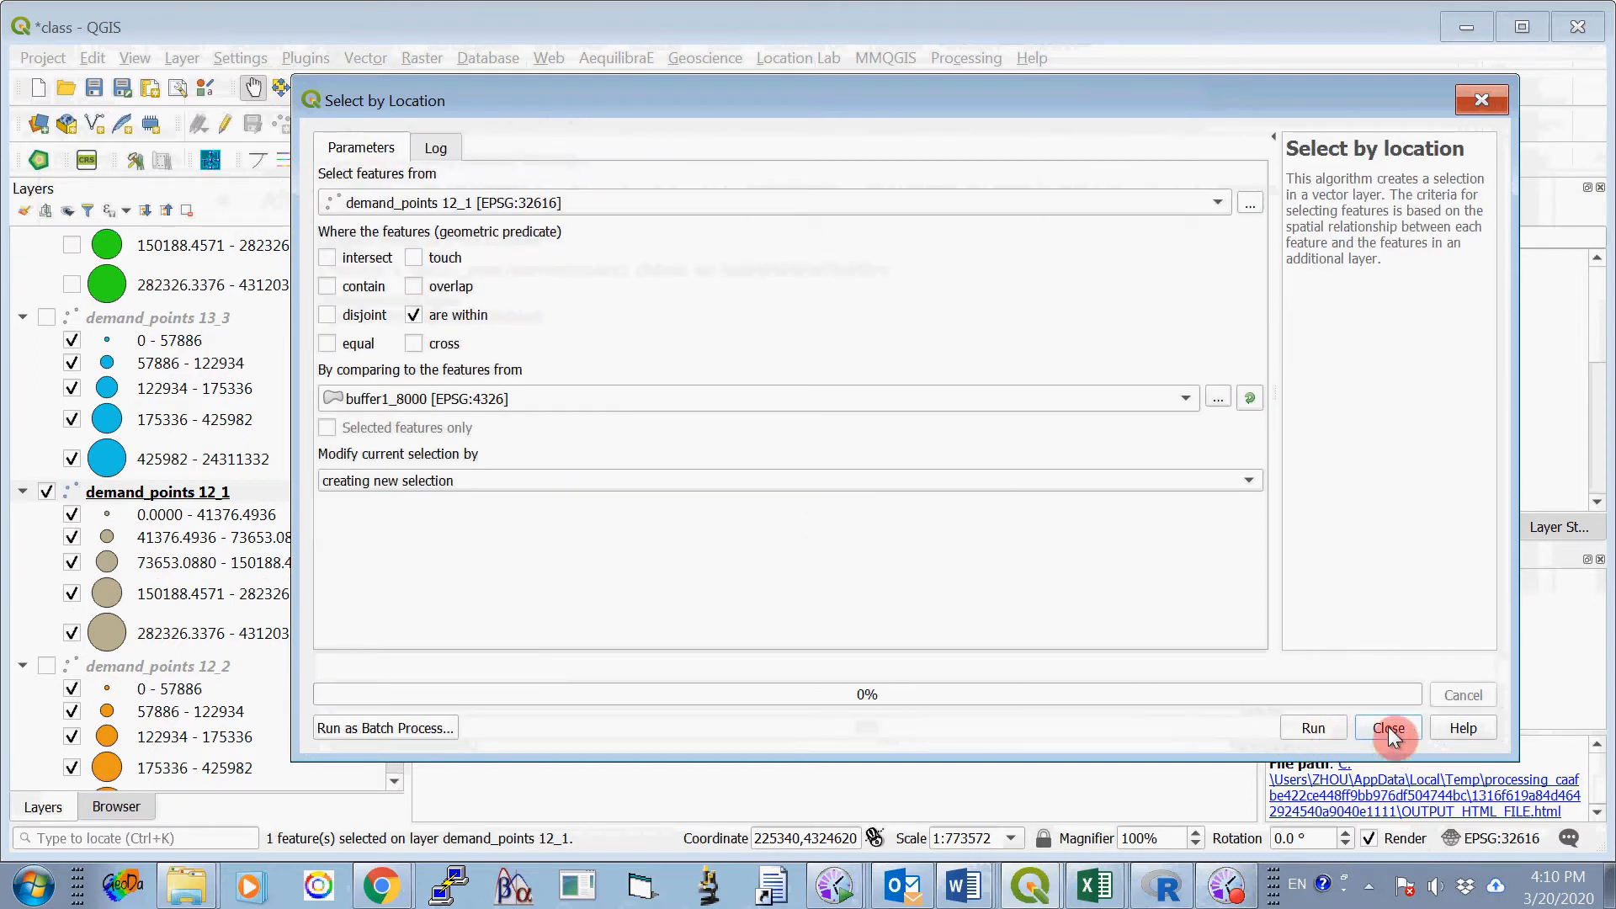
{"action": "left_click", "coordinate": [1389, 729]}
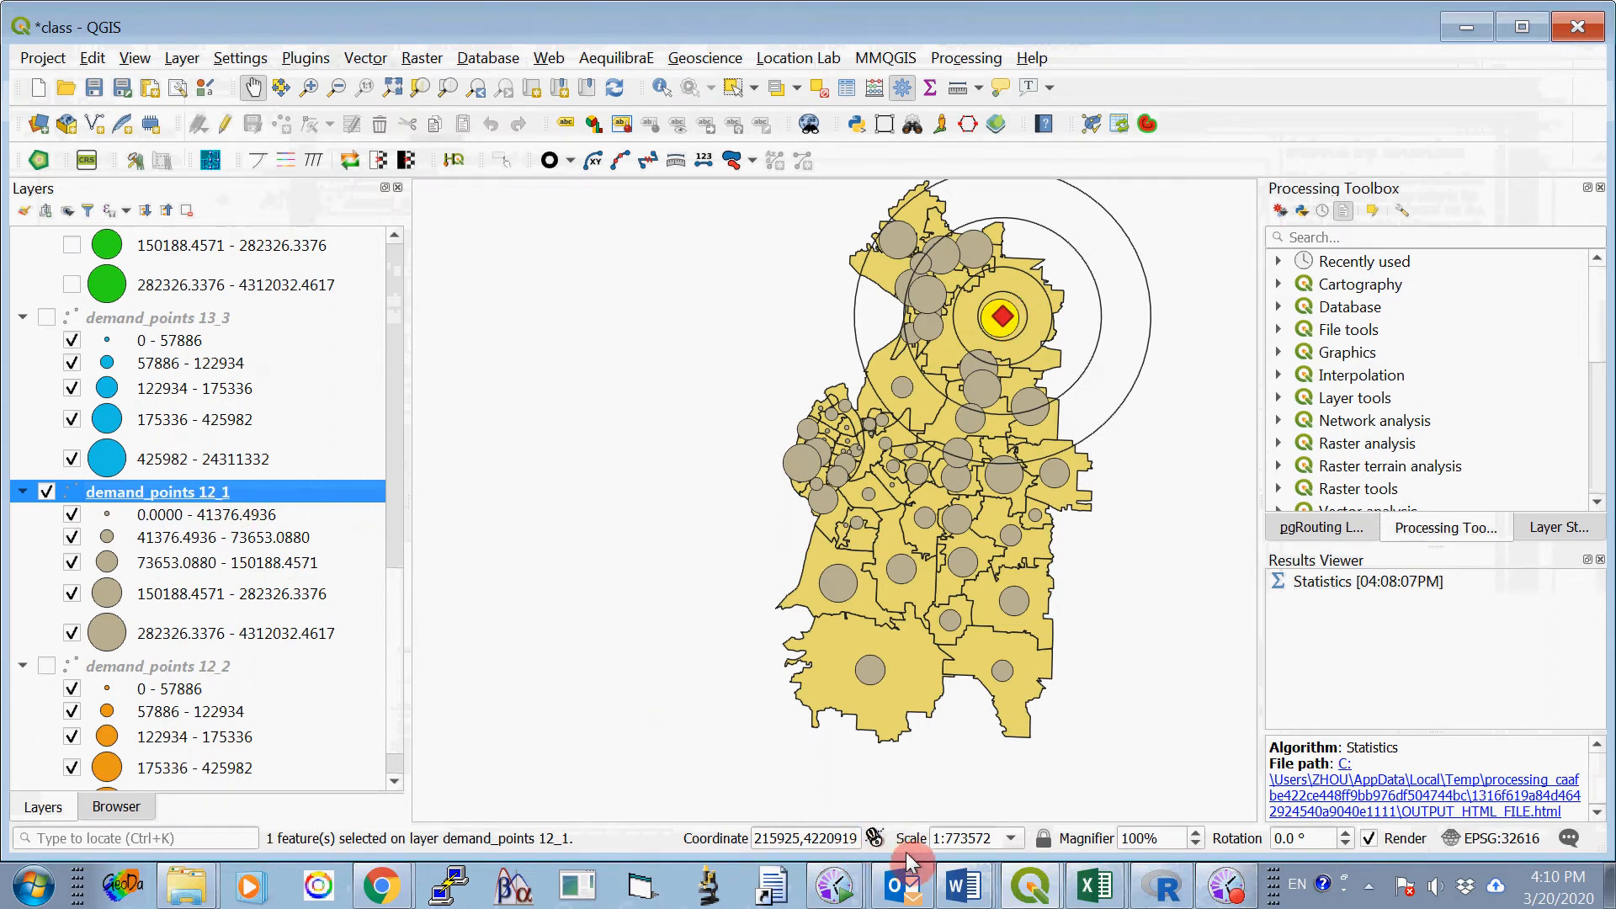
- Switch to ProjectOne_2020_B.docx in Word and copy Option One, Site 1's 4000-meter sales value, 1396082, into its 8000-meter cell
{"action": "mouse_move", "coordinate": [966, 893]}
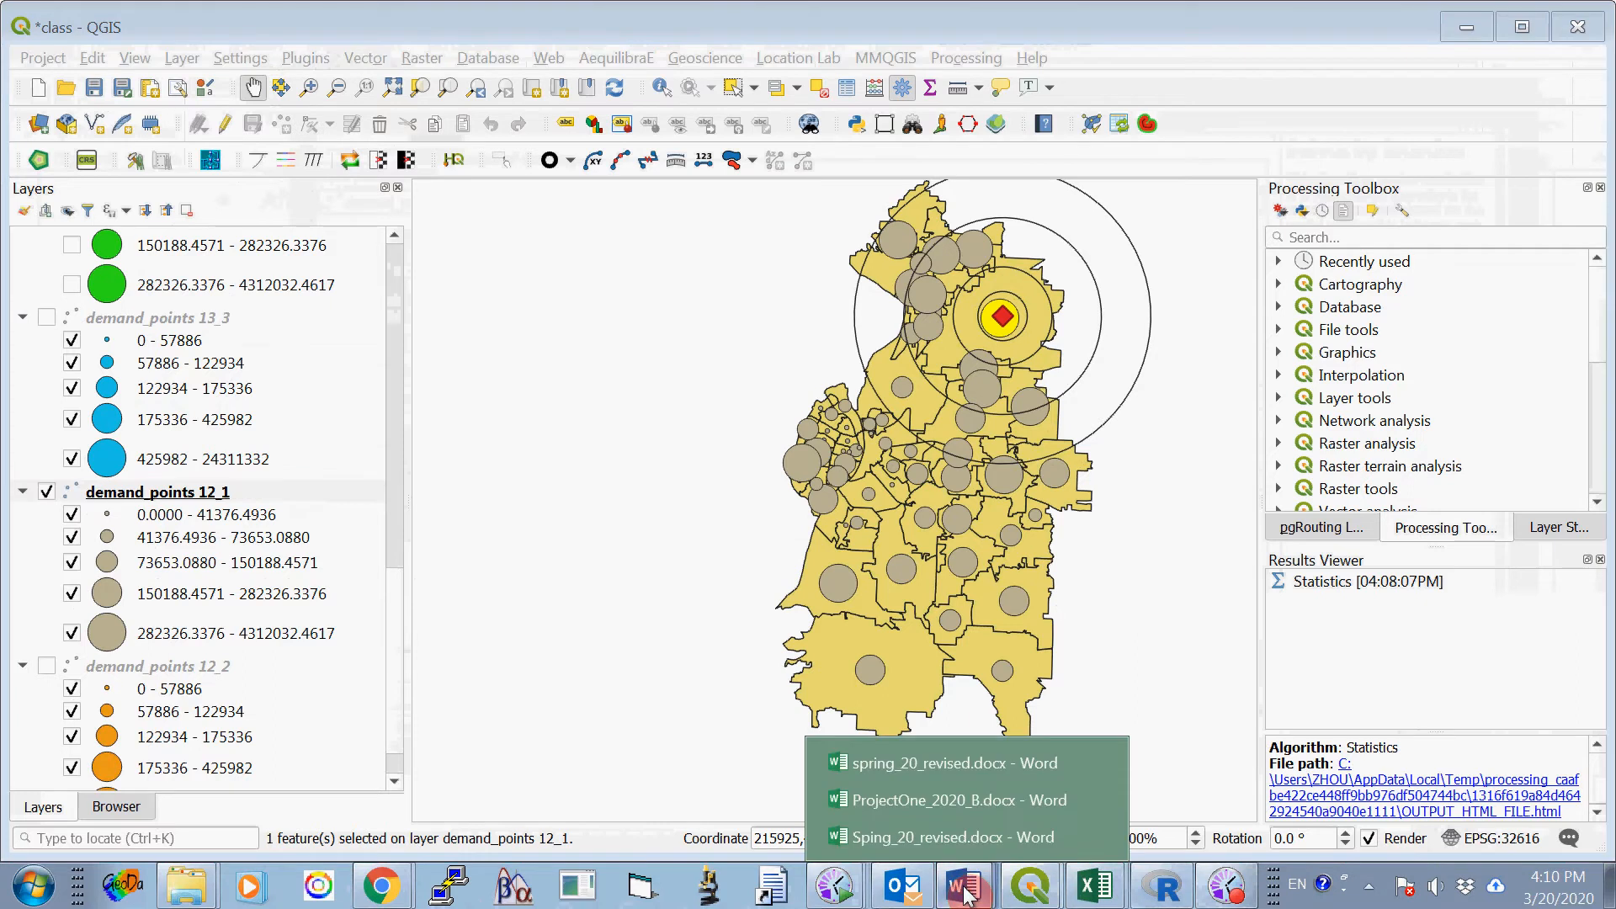
{"action": "left_click", "coordinate": [956, 806]}
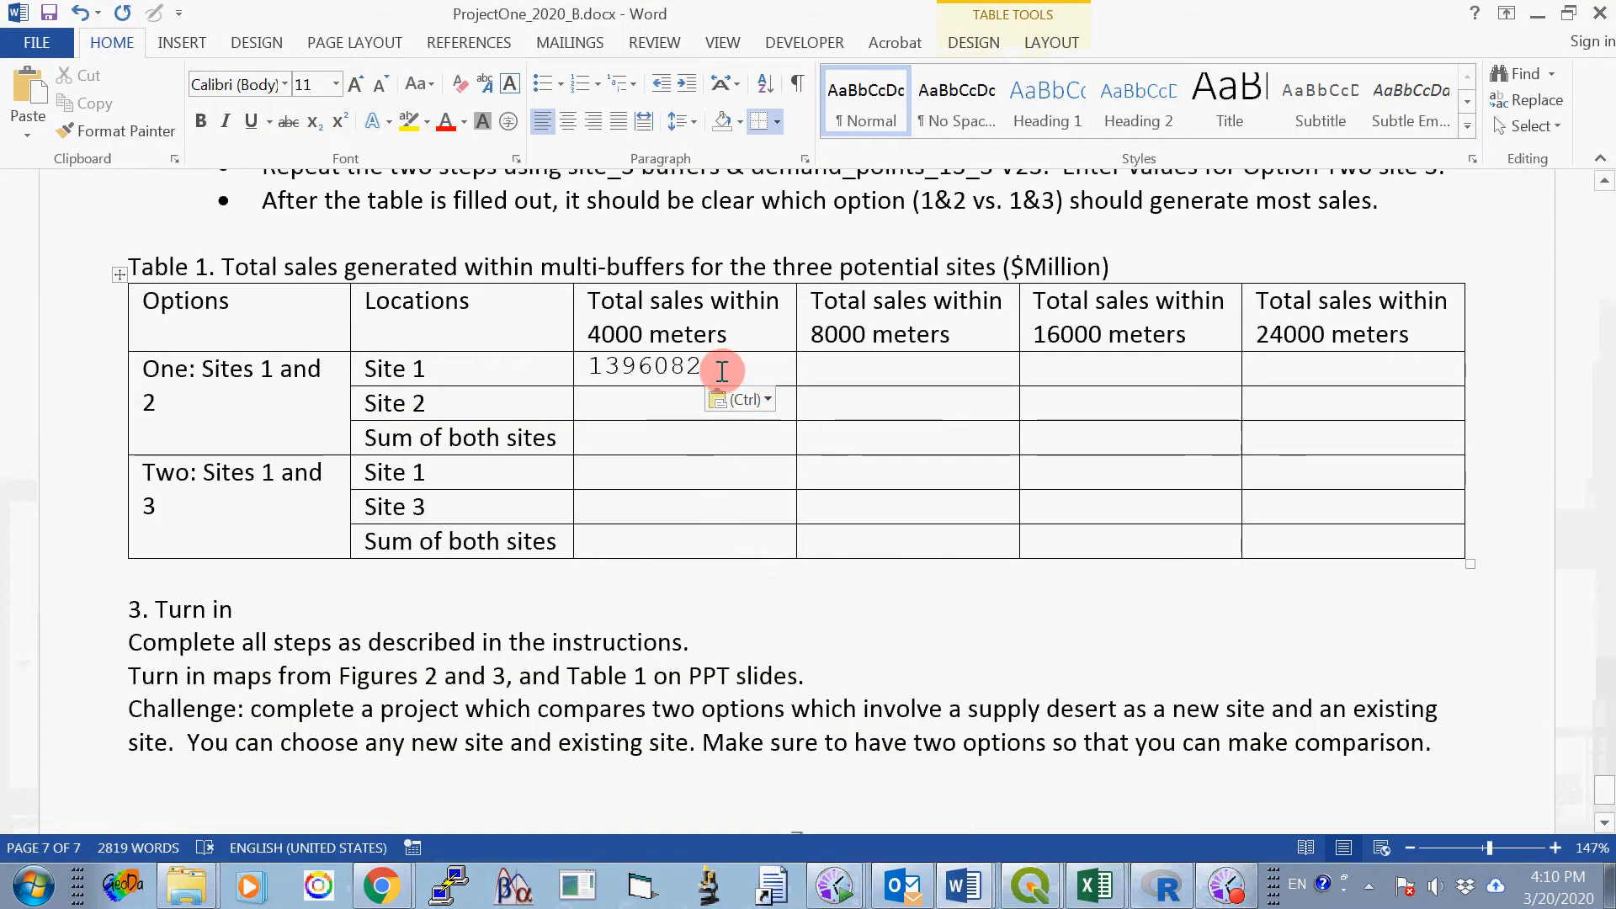
{"action": "left_click_drag", "start_coordinate": [710, 365], "coordinate": [587, 360]}
{"action": "key", "text": "ctrl+c"}
{"action": "left_click", "coordinate": [171, 139]}
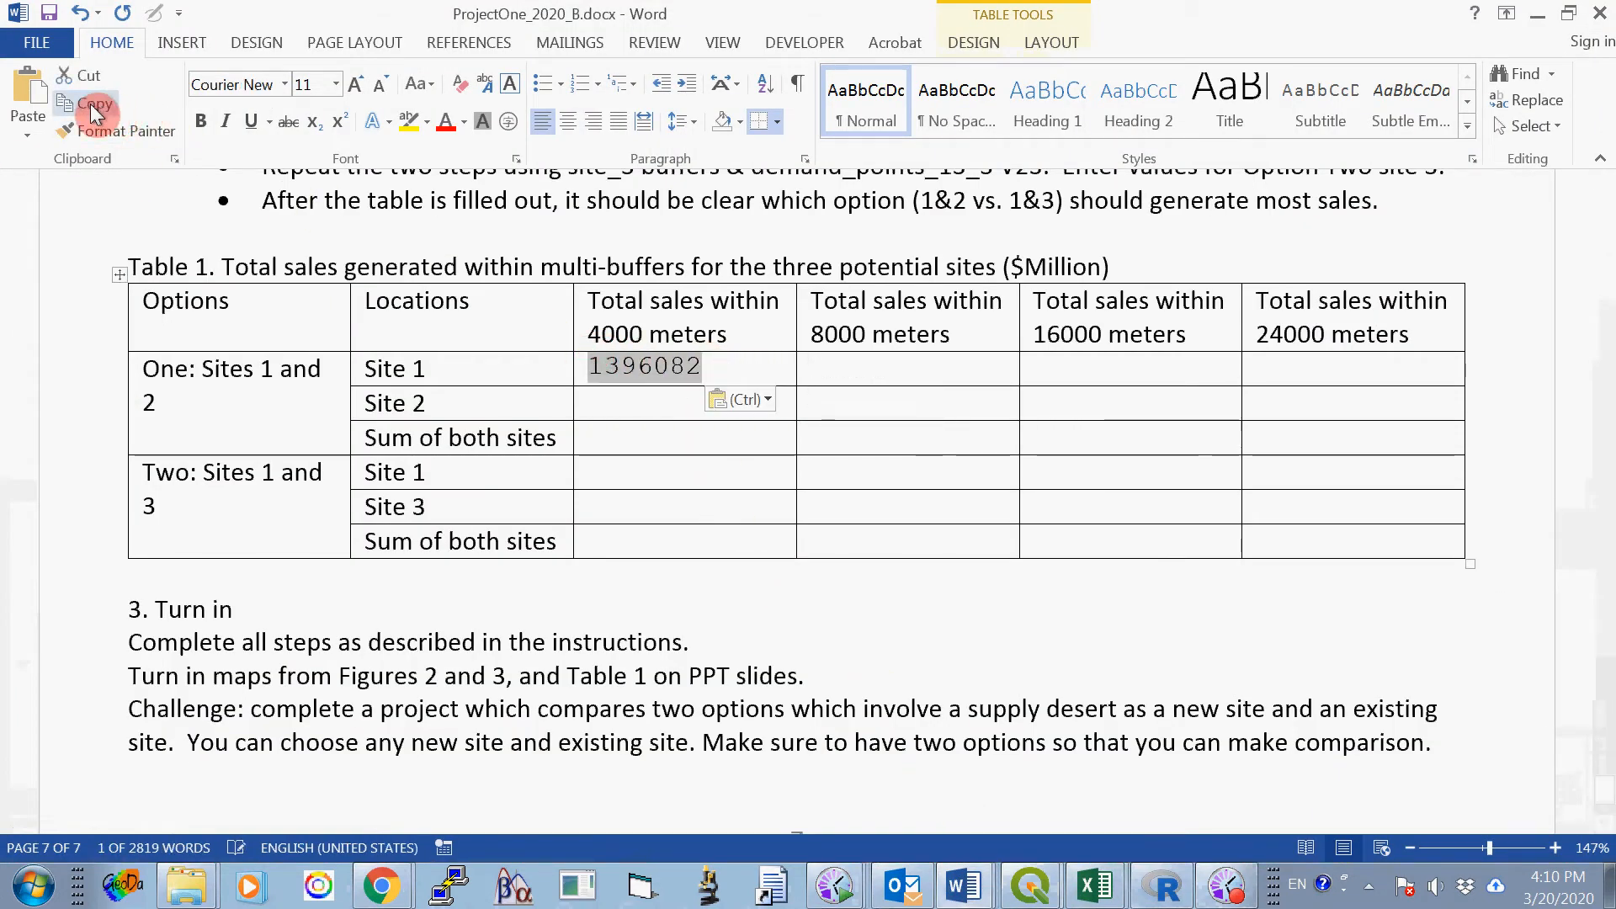
{"action": "left_click", "coordinate": [822, 366]}
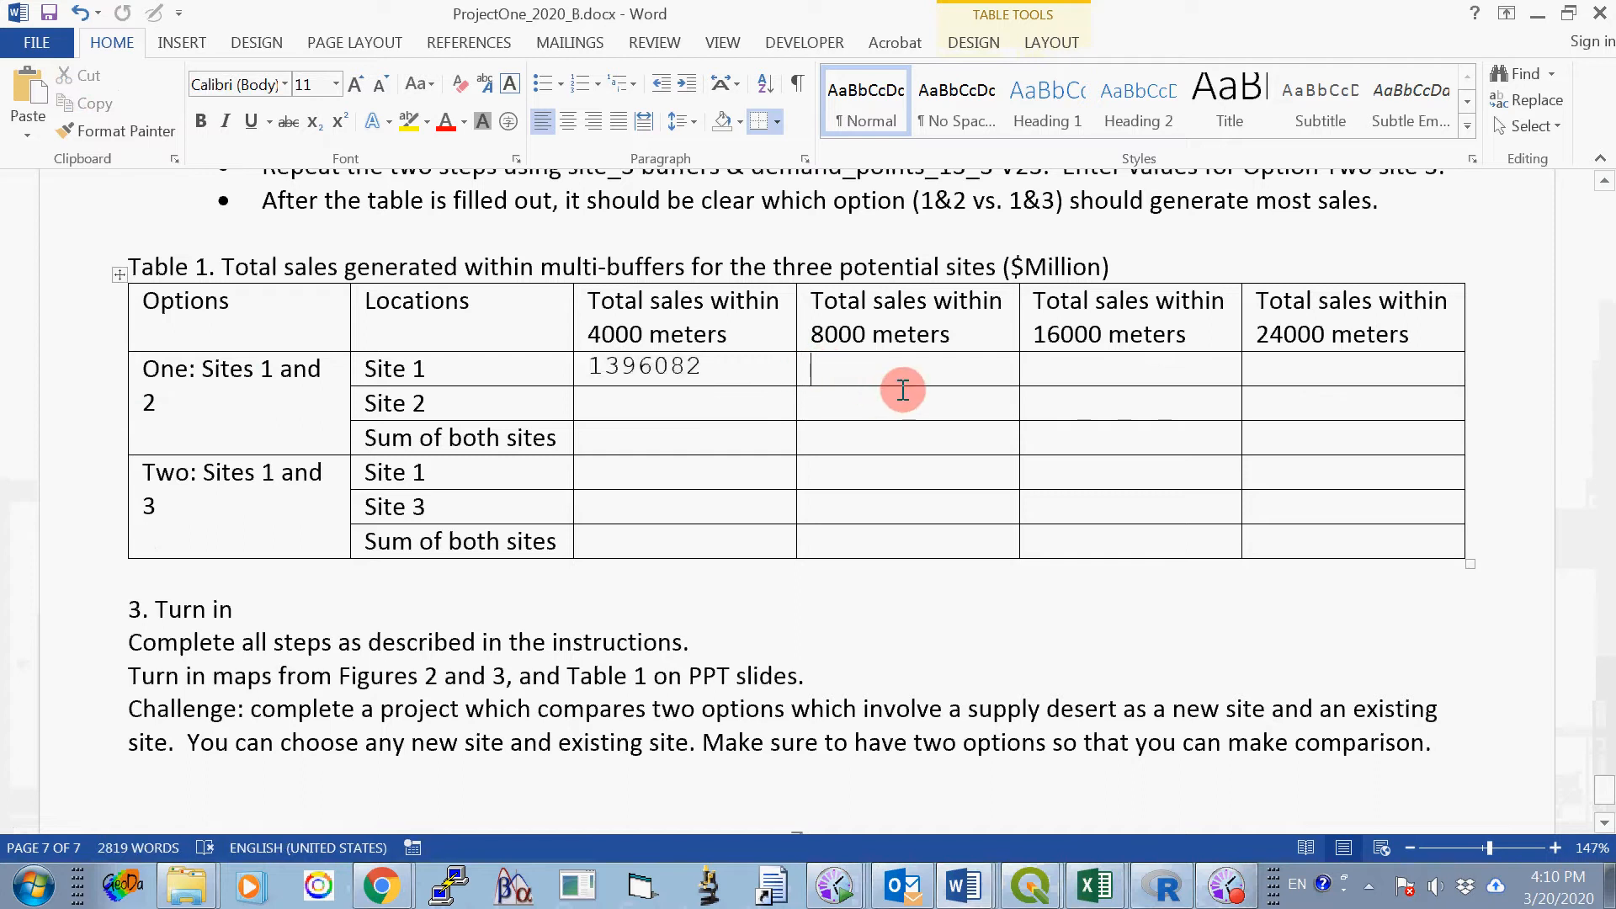
{"action": "left_click", "coordinate": [27, 95]}
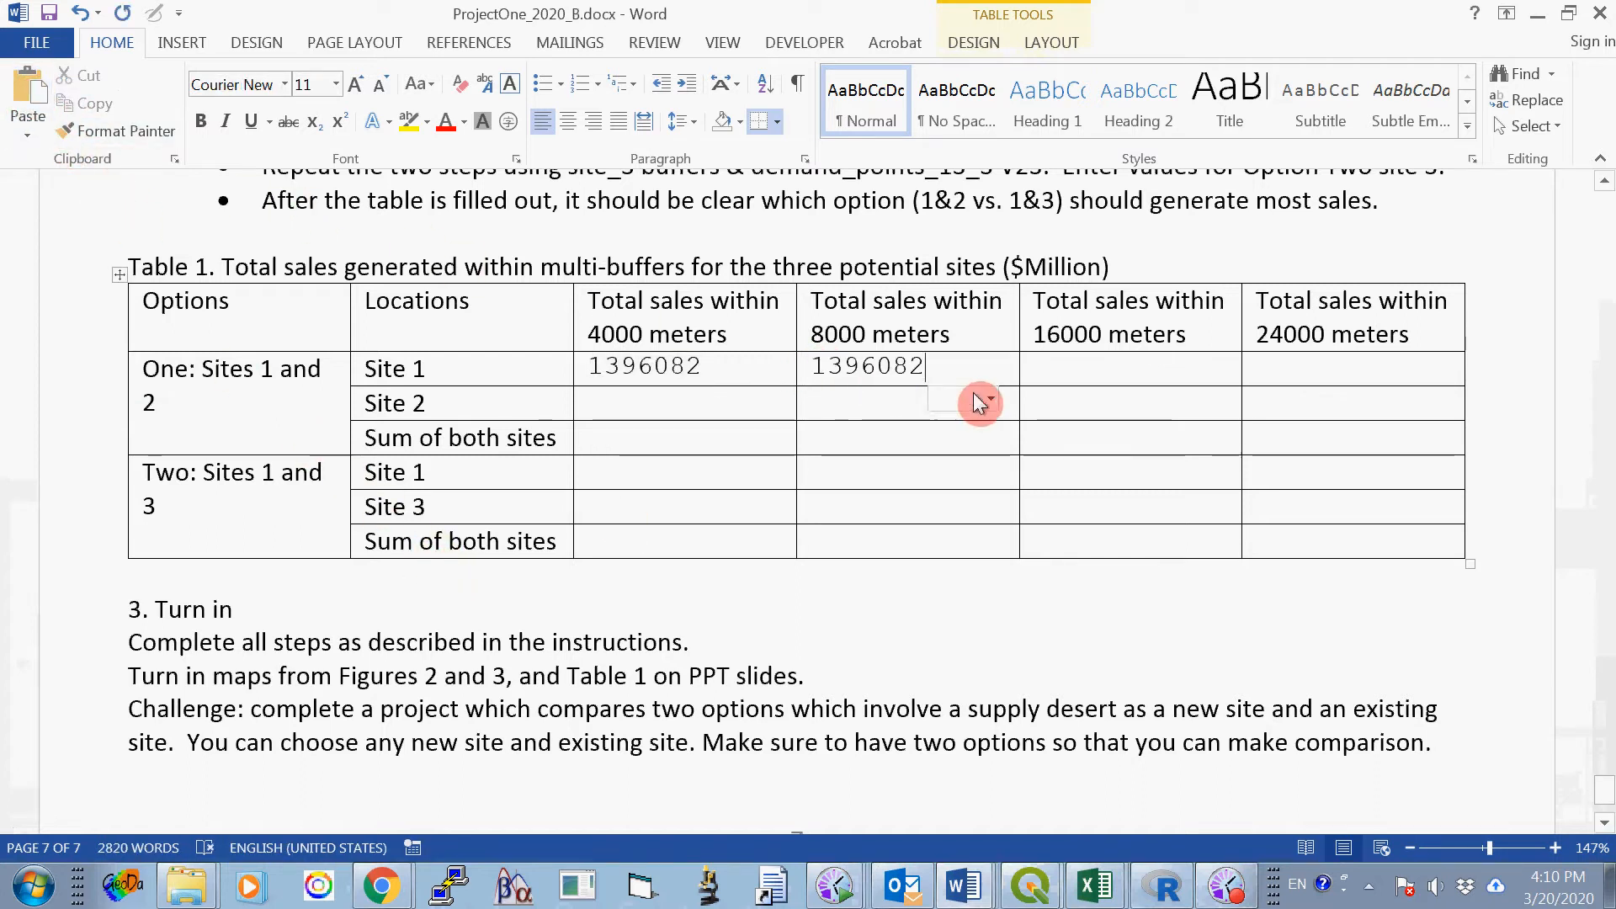
{"action": "left_click", "coordinate": [1056, 367]}
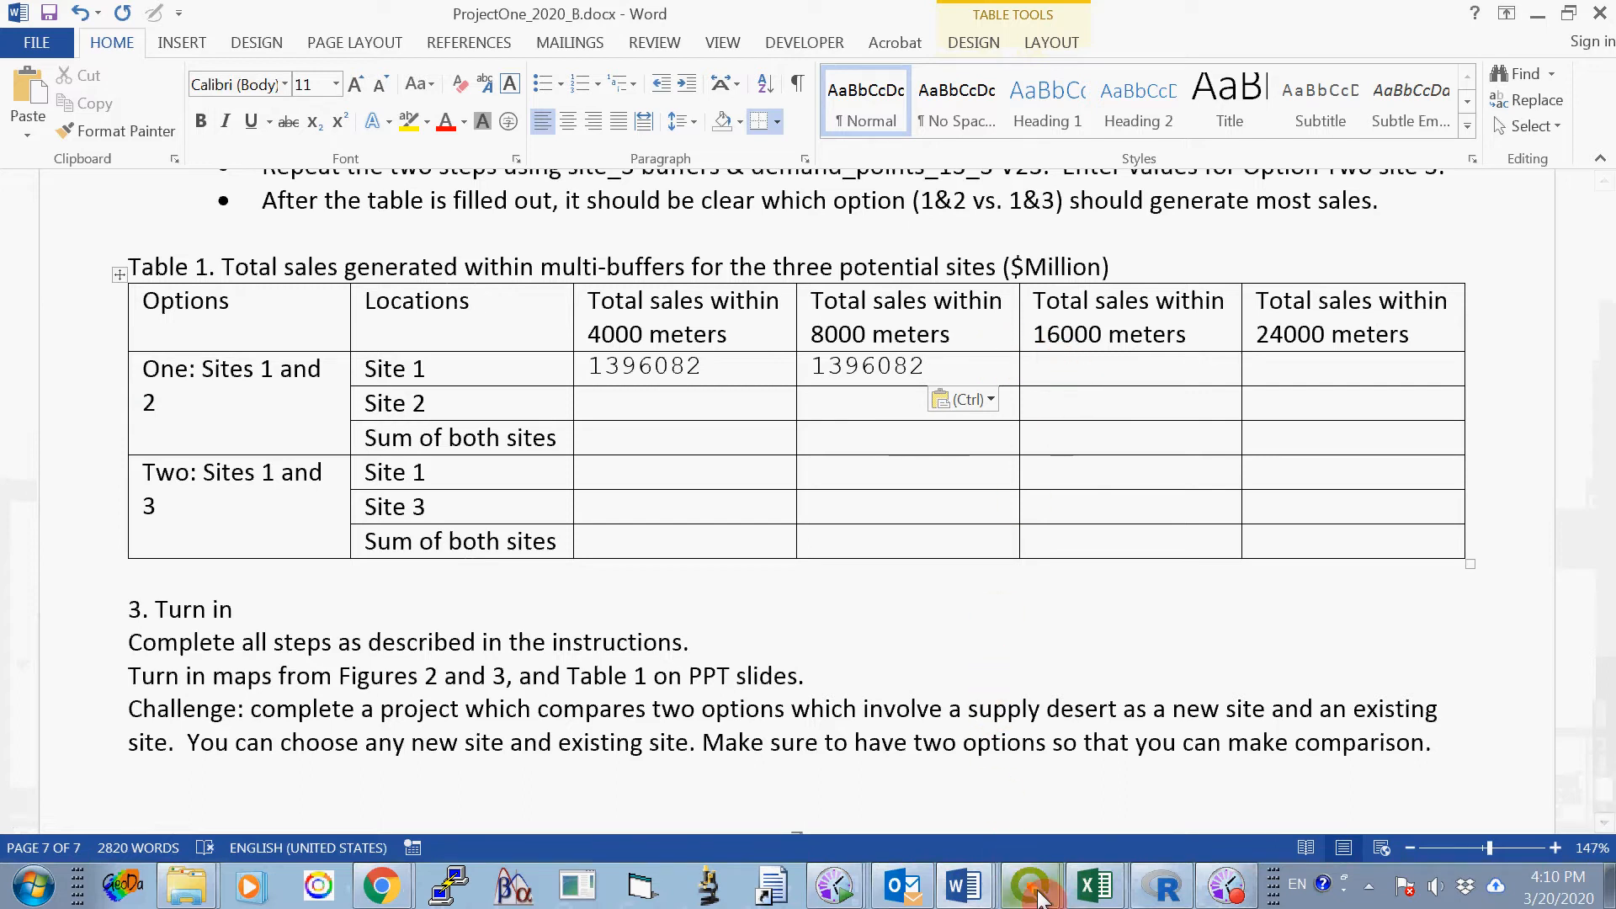
- Return to the class project in QGIS and start Select by Location on demand_points 12_1 with "are within" replacing "intersect"
{"action": "mouse_move", "coordinate": [1031, 886]}
{"action": "left_click", "coordinate": [1064, 845]}
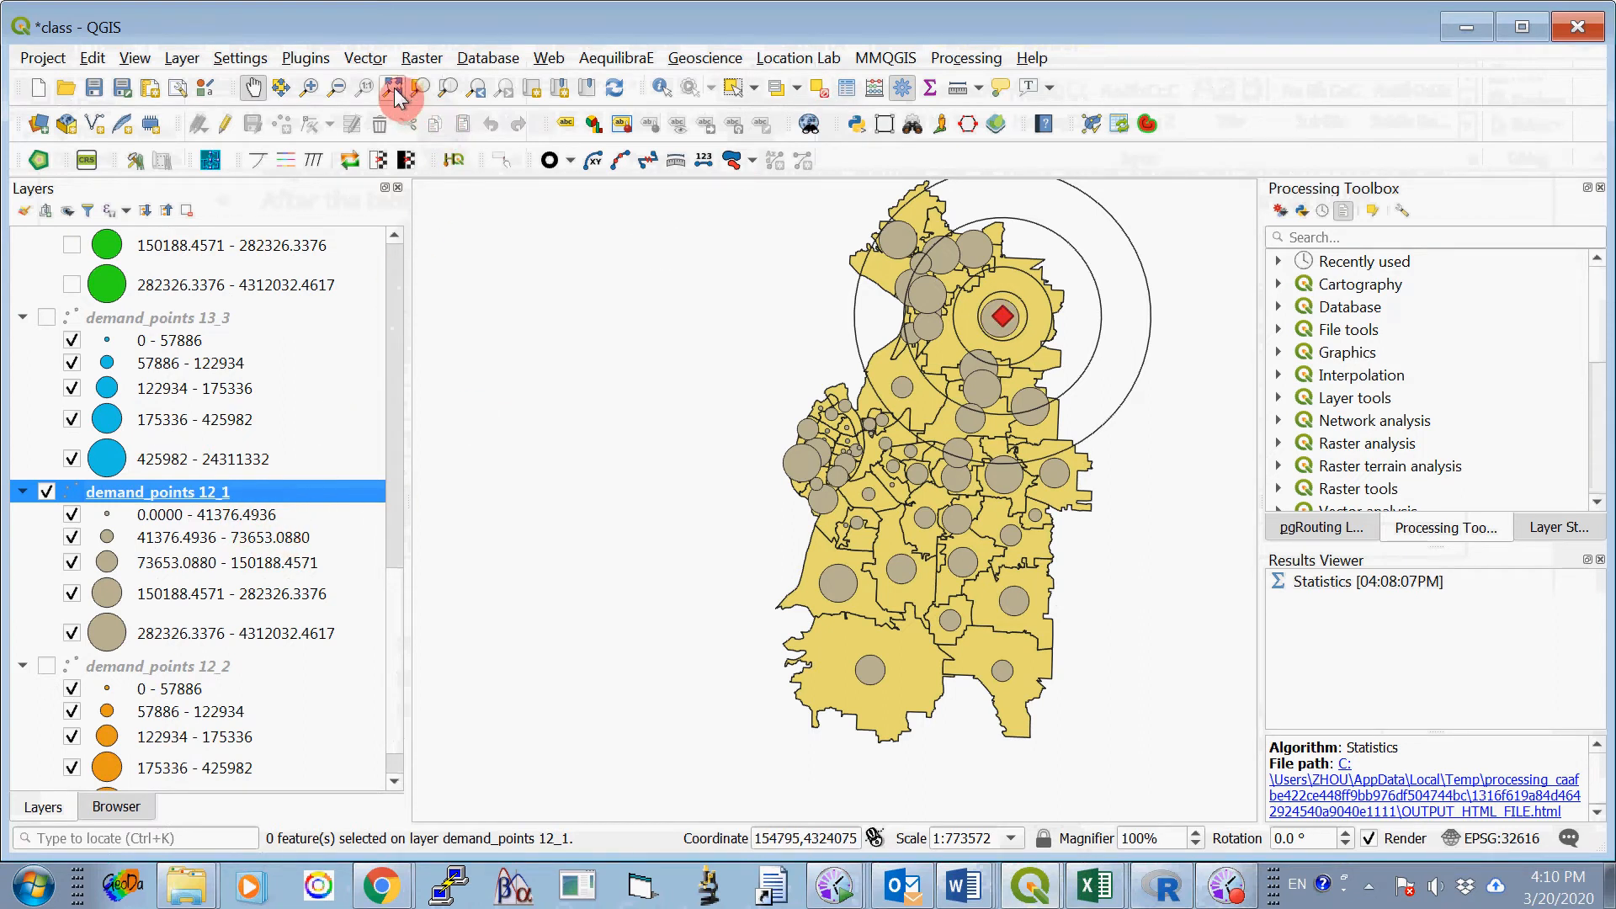
{"action": "left_click", "coordinate": [363, 59]}
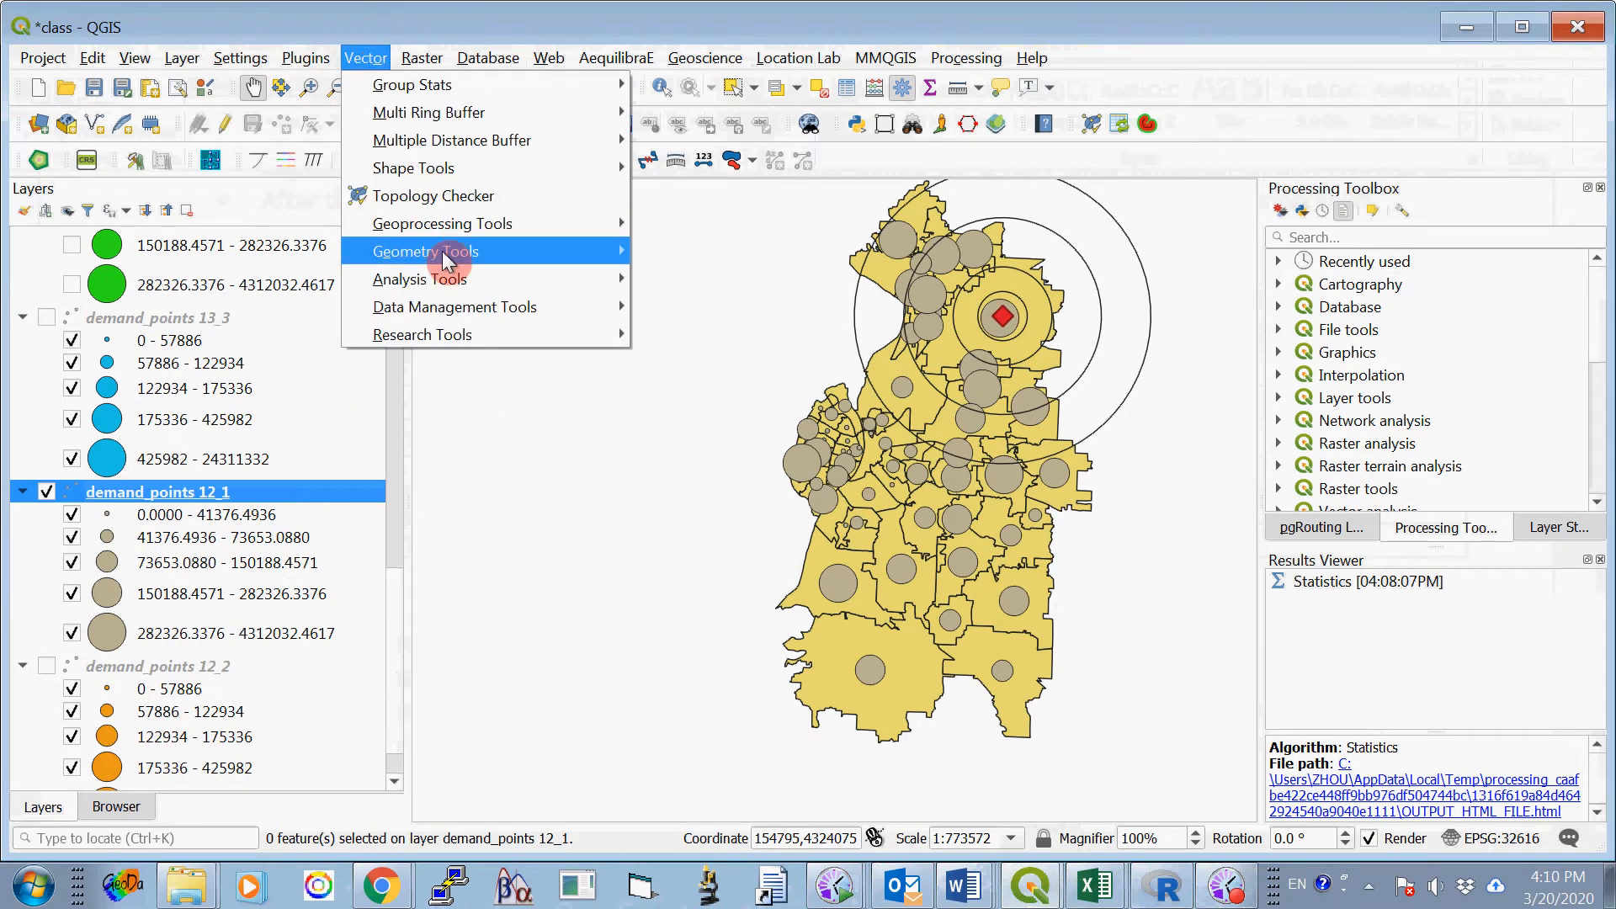
{"action": "mouse_move", "coordinate": [453, 337]}
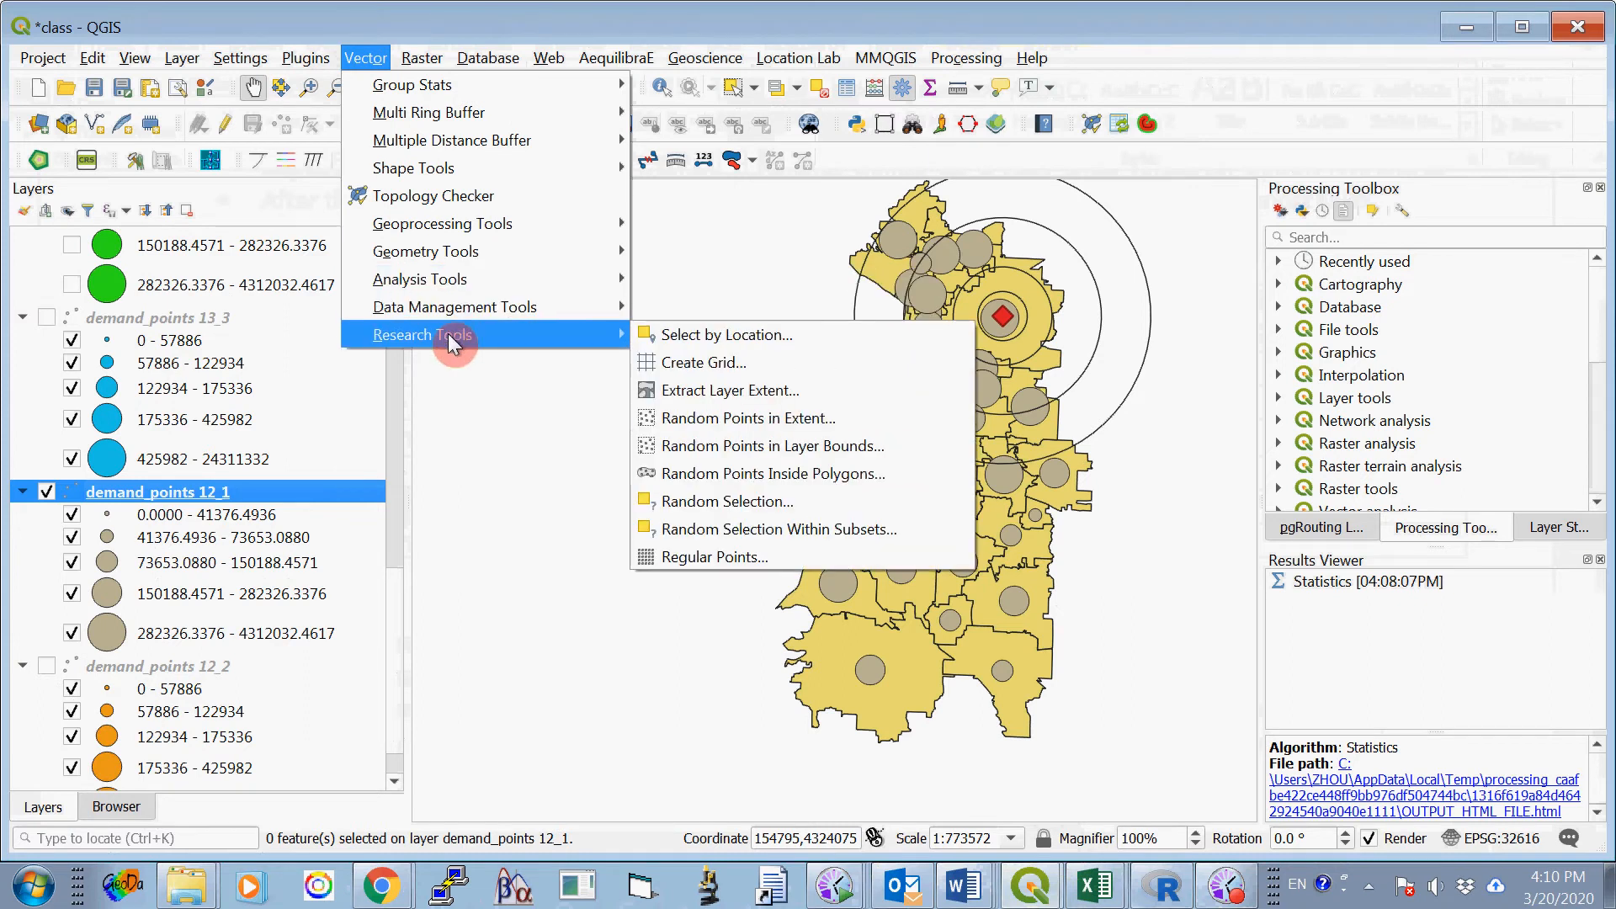
{"action": "left_click", "coordinate": [730, 337]}
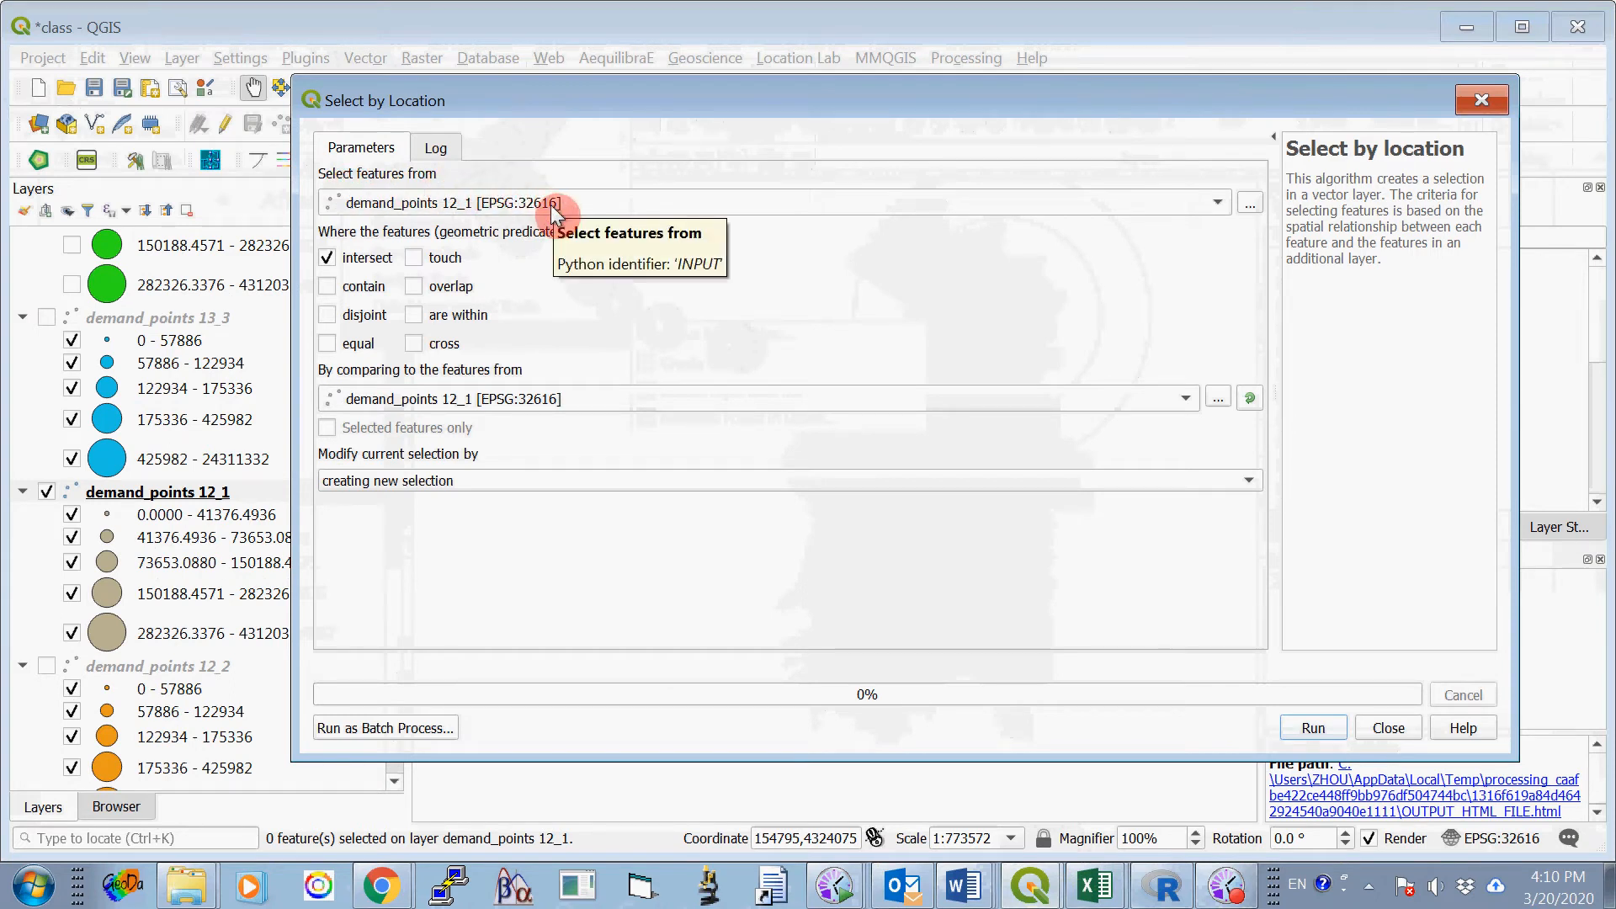
{"action": "left_click", "coordinate": [328, 257]}
{"action": "left_click", "coordinate": [416, 313]}
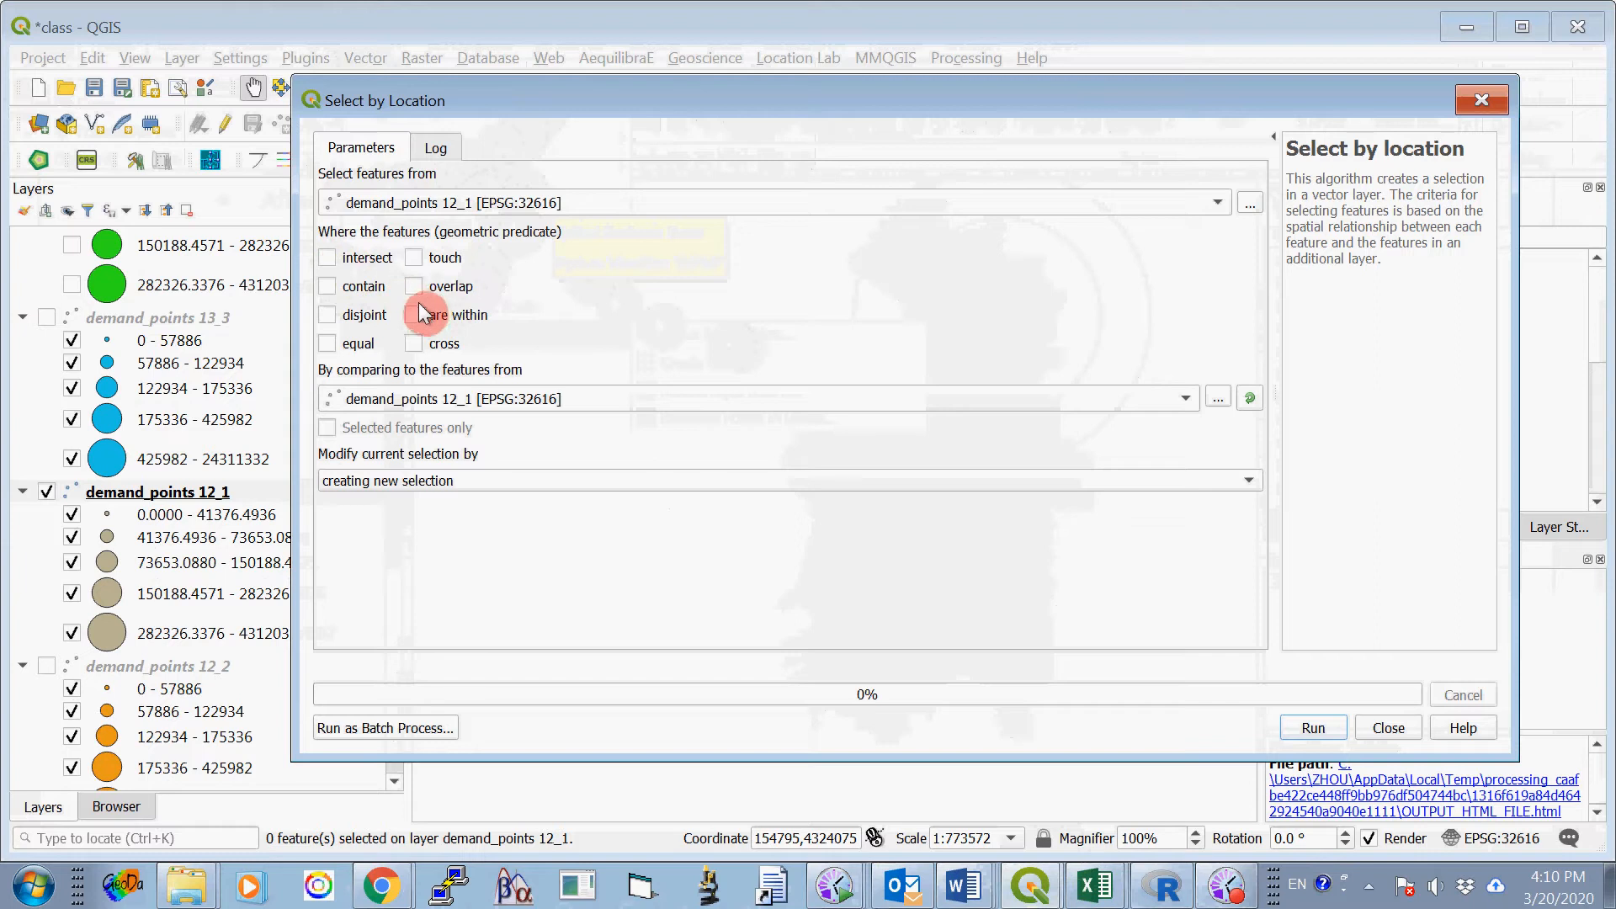
- Select the demand points within buffer1_16000 as a new selection, and close the Select by Location tool
{"action": "left_click", "coordinate": [467, 398]}
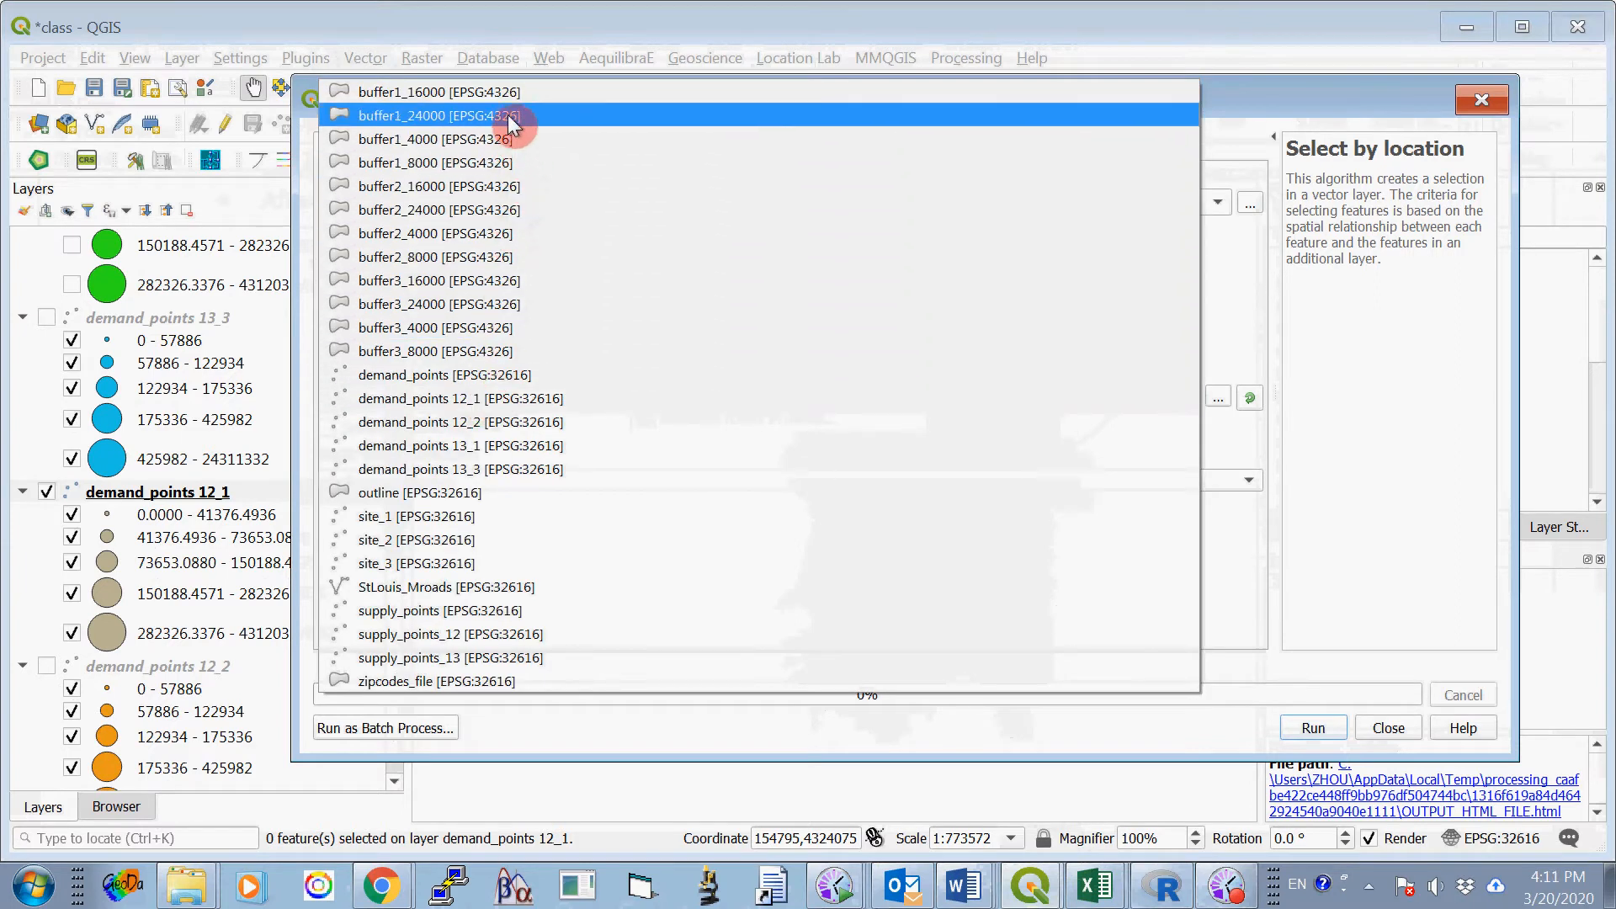
{"action": "left_click", "coordinate": [509, 94]}
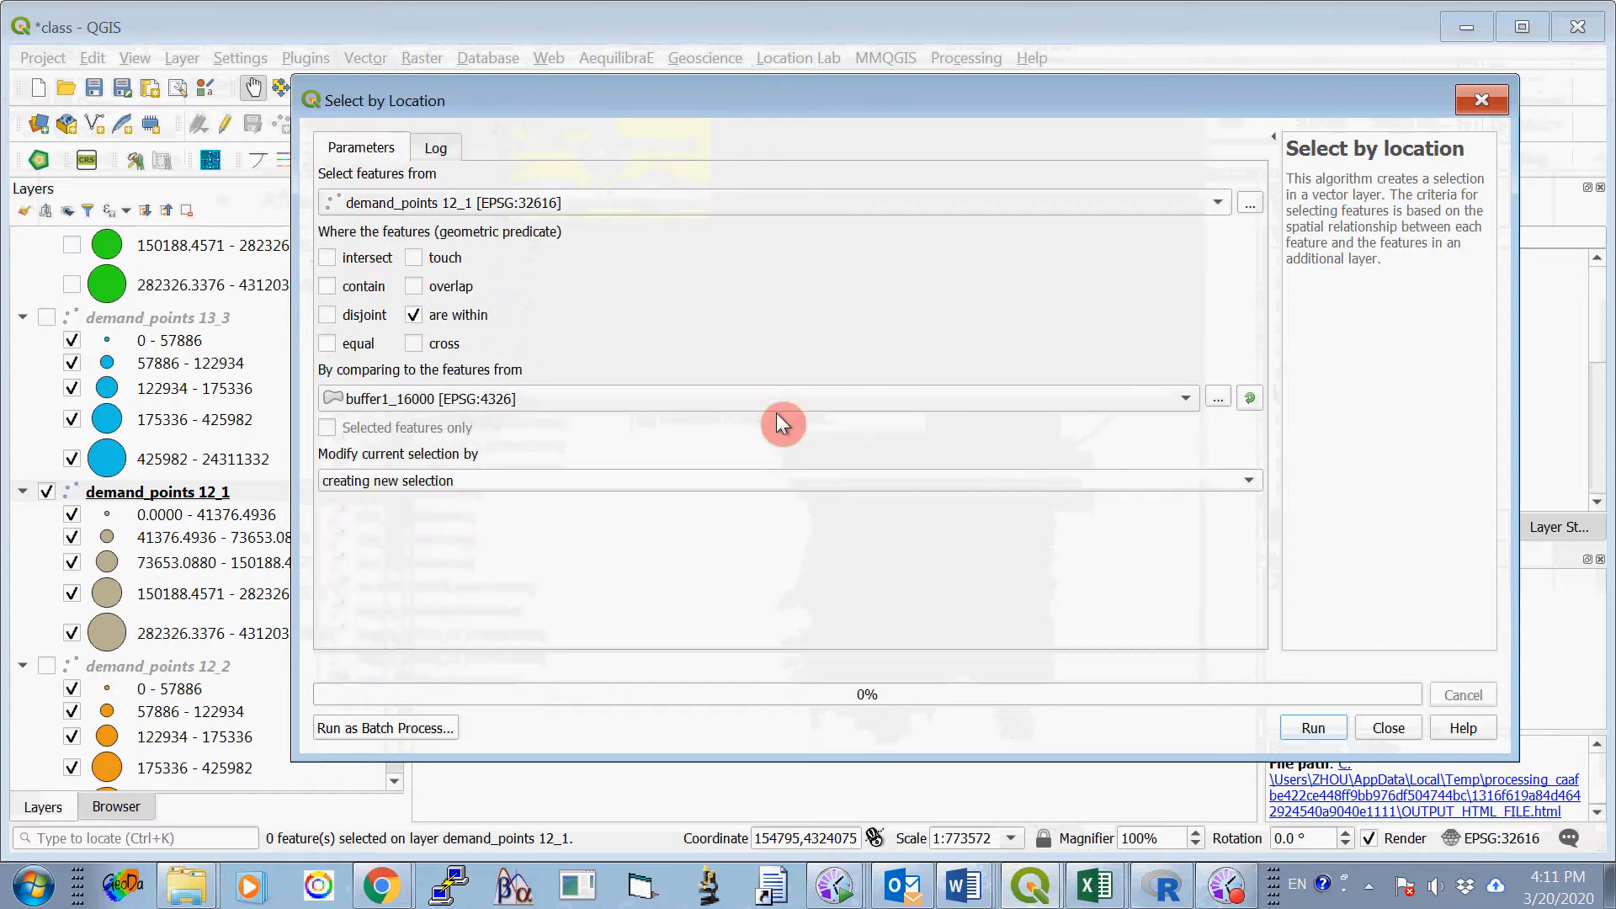
{"action": "left_click", "coordinate": [1304, 729]}
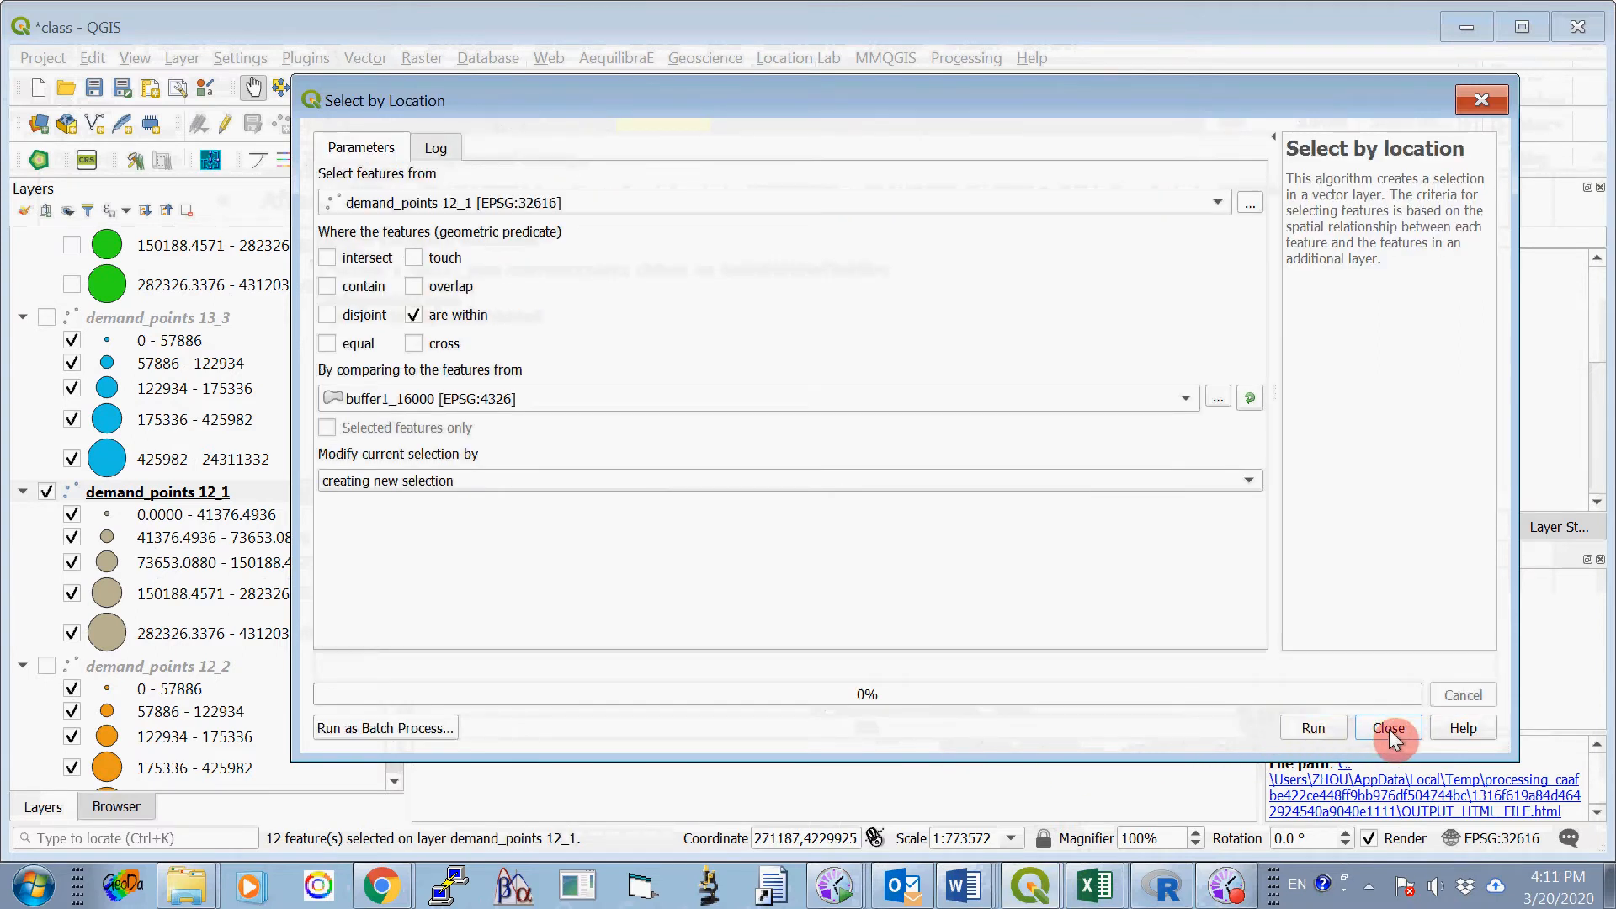
{"action": "left_click", "coordinate": [1389, 729]}
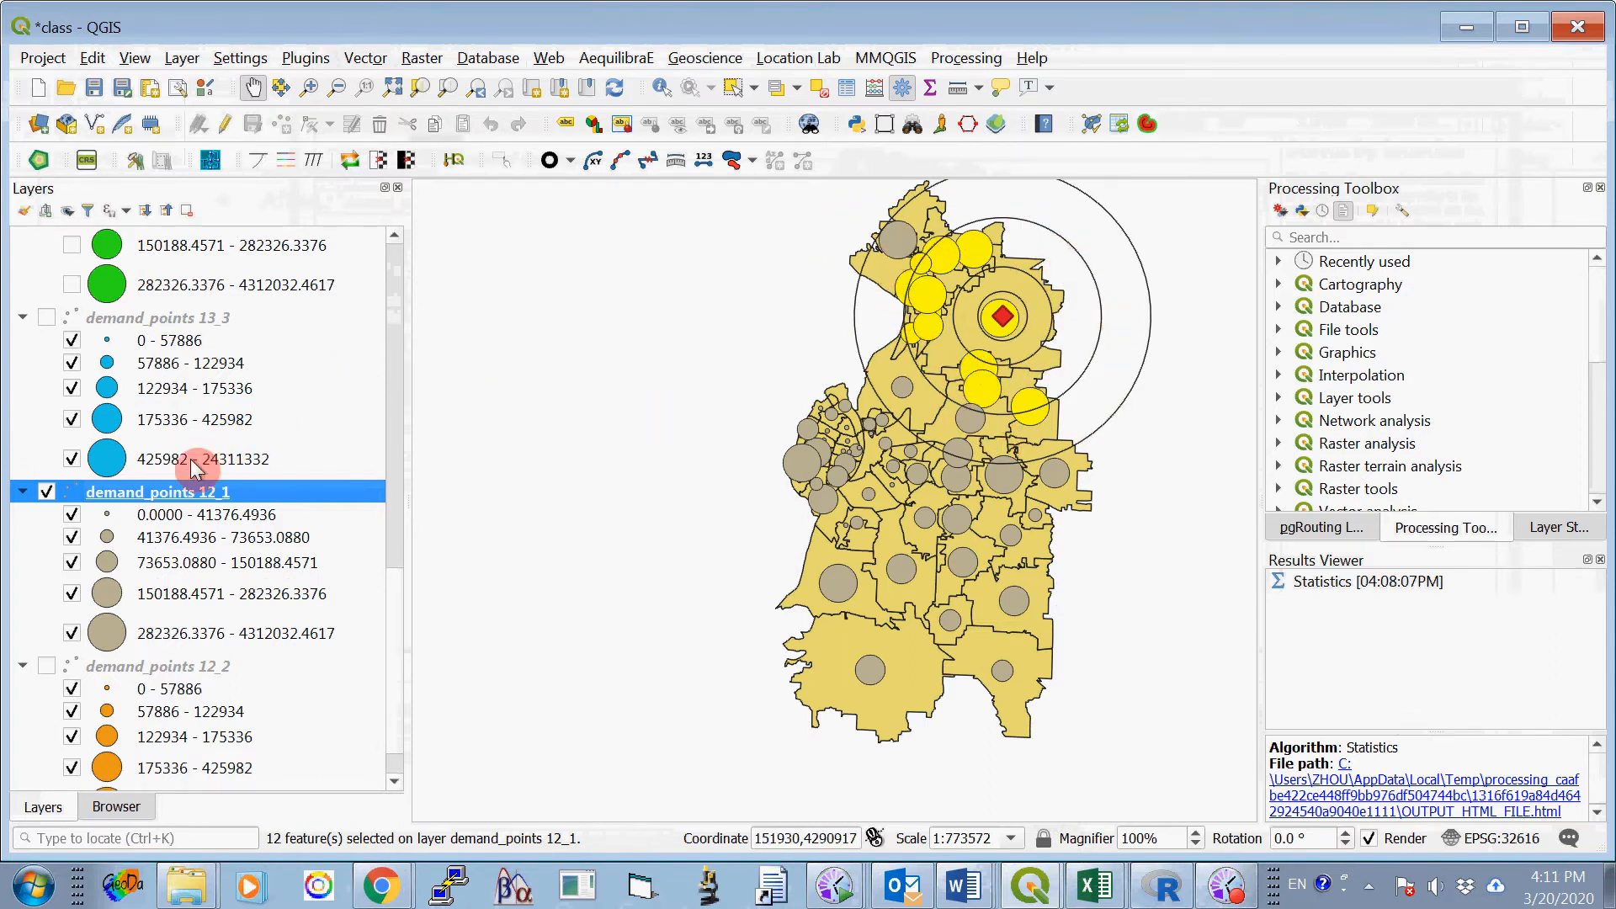
- Run Basic Statistics for Fields on field V22 of demand_points 12_1, using selected features only
{"action": "left_click", "coordinate": [367, 59]}
{"action": "mouse_move", "coordinate": [432, 279]}
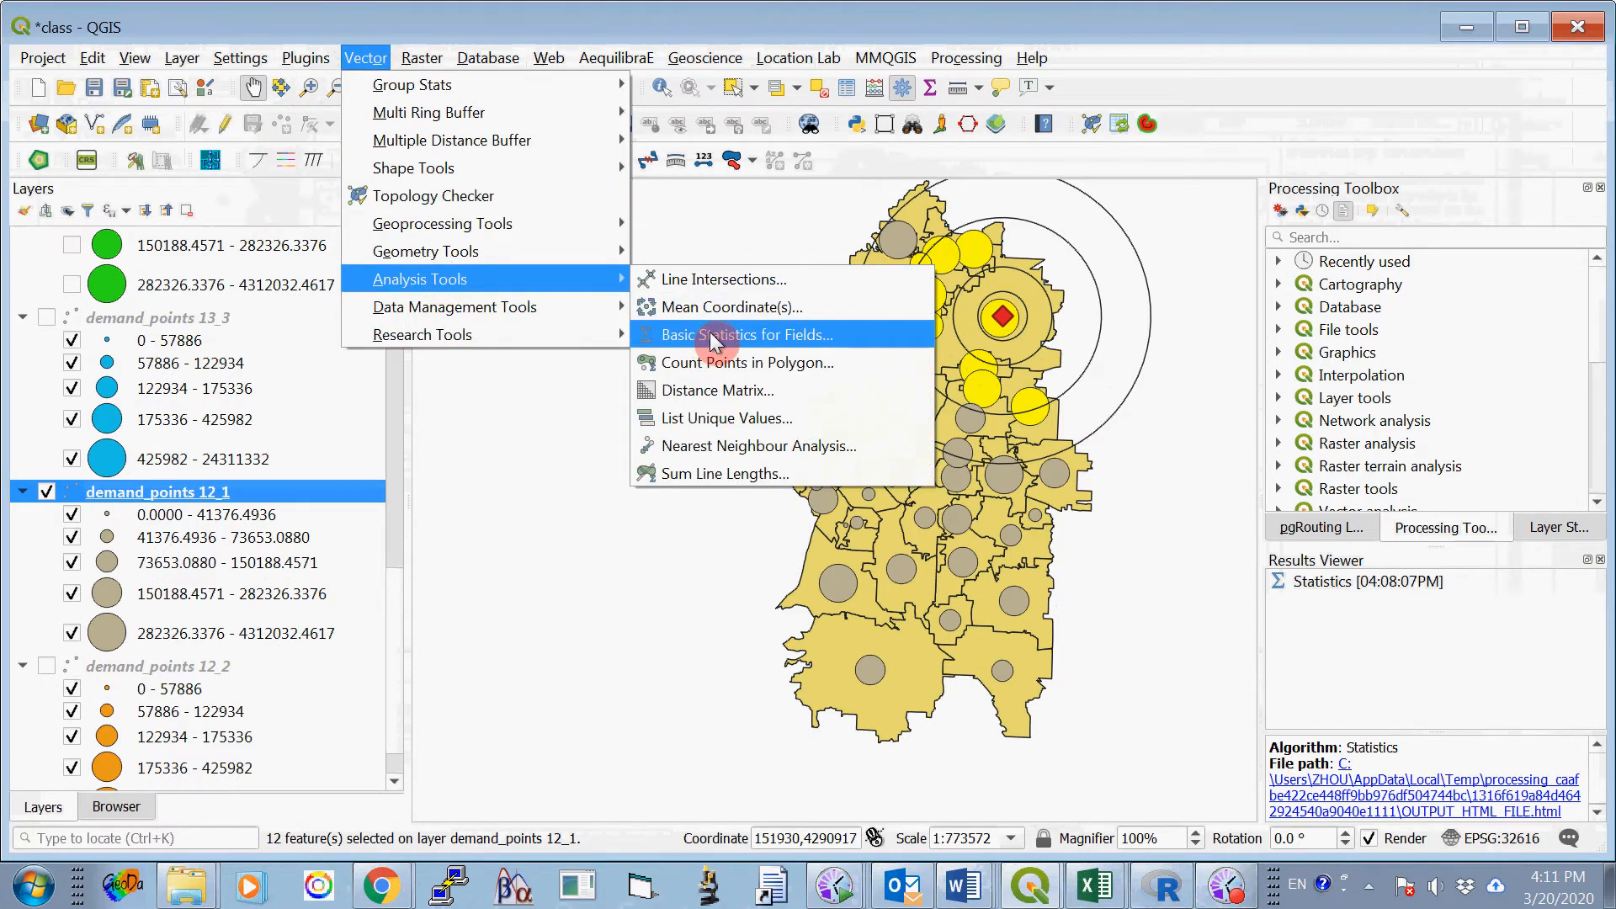
{"action": "left_click", "coordinate": [713, 336]}
{"action": "left_click", "coordinate": [335, 212]}
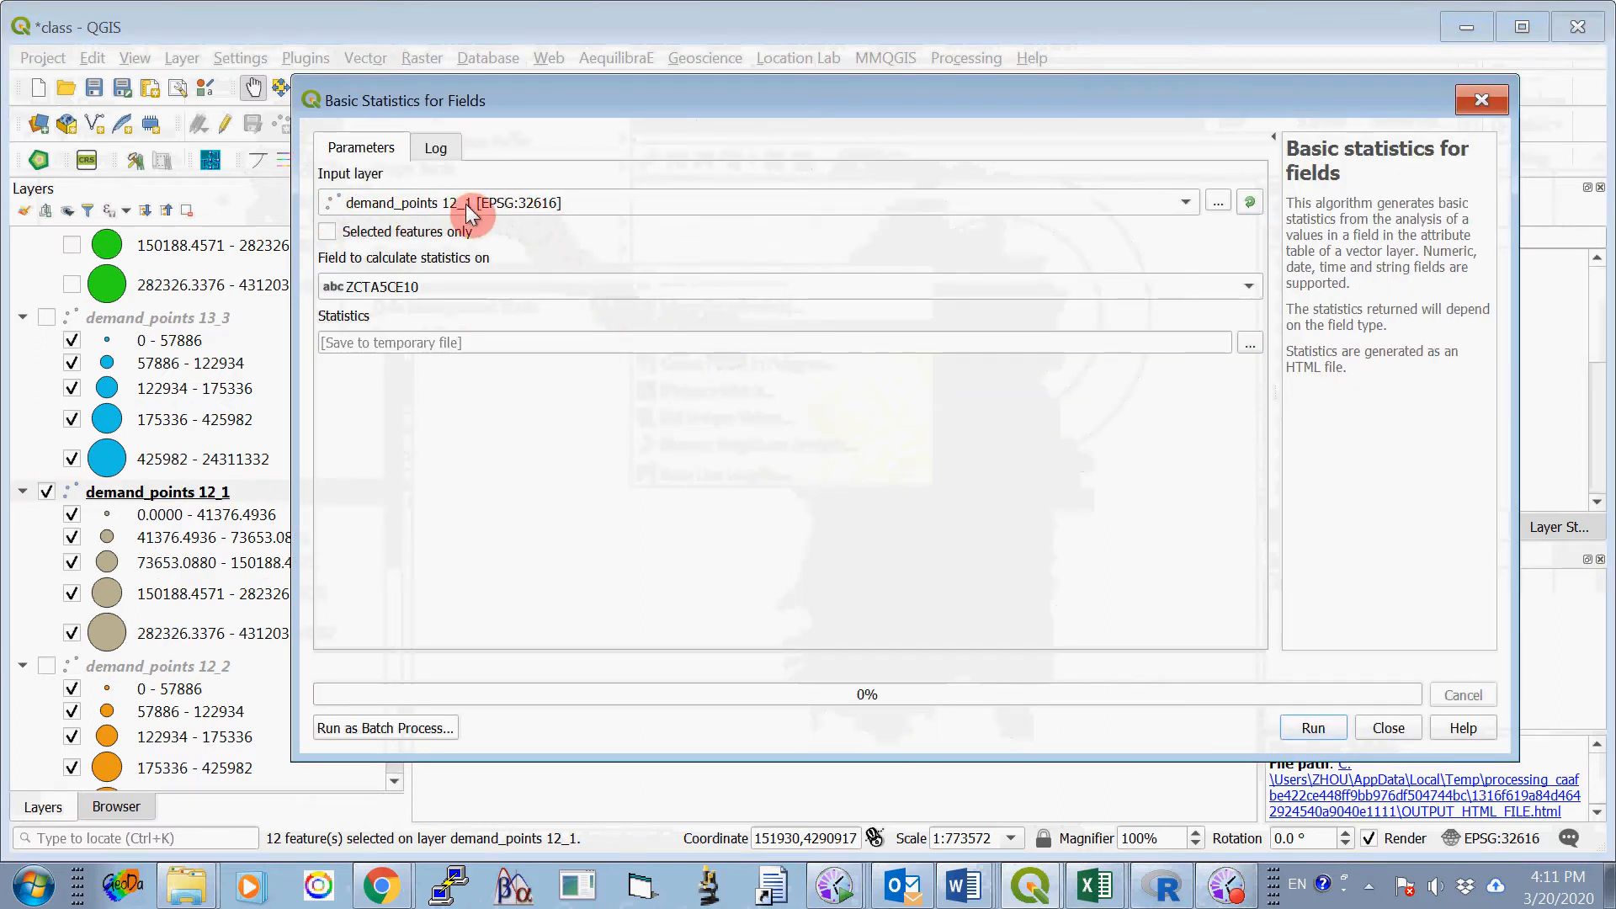
{"action": "left_click", "coordinate": [1248, 287]}
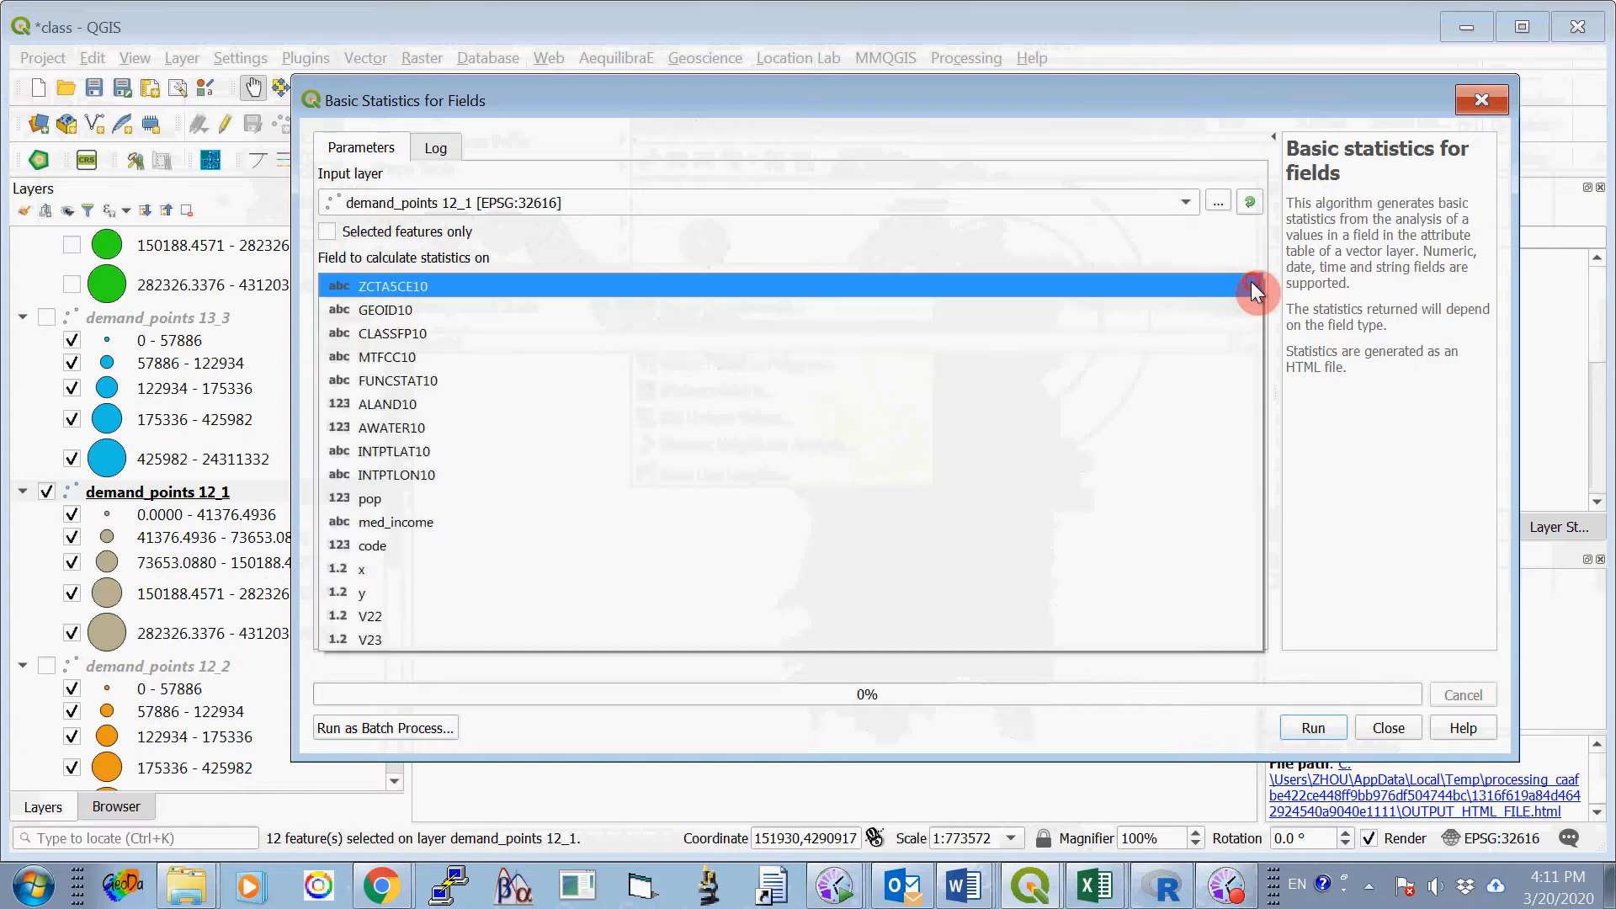
{"action": "left_click", "coordinate": [588, 615]}
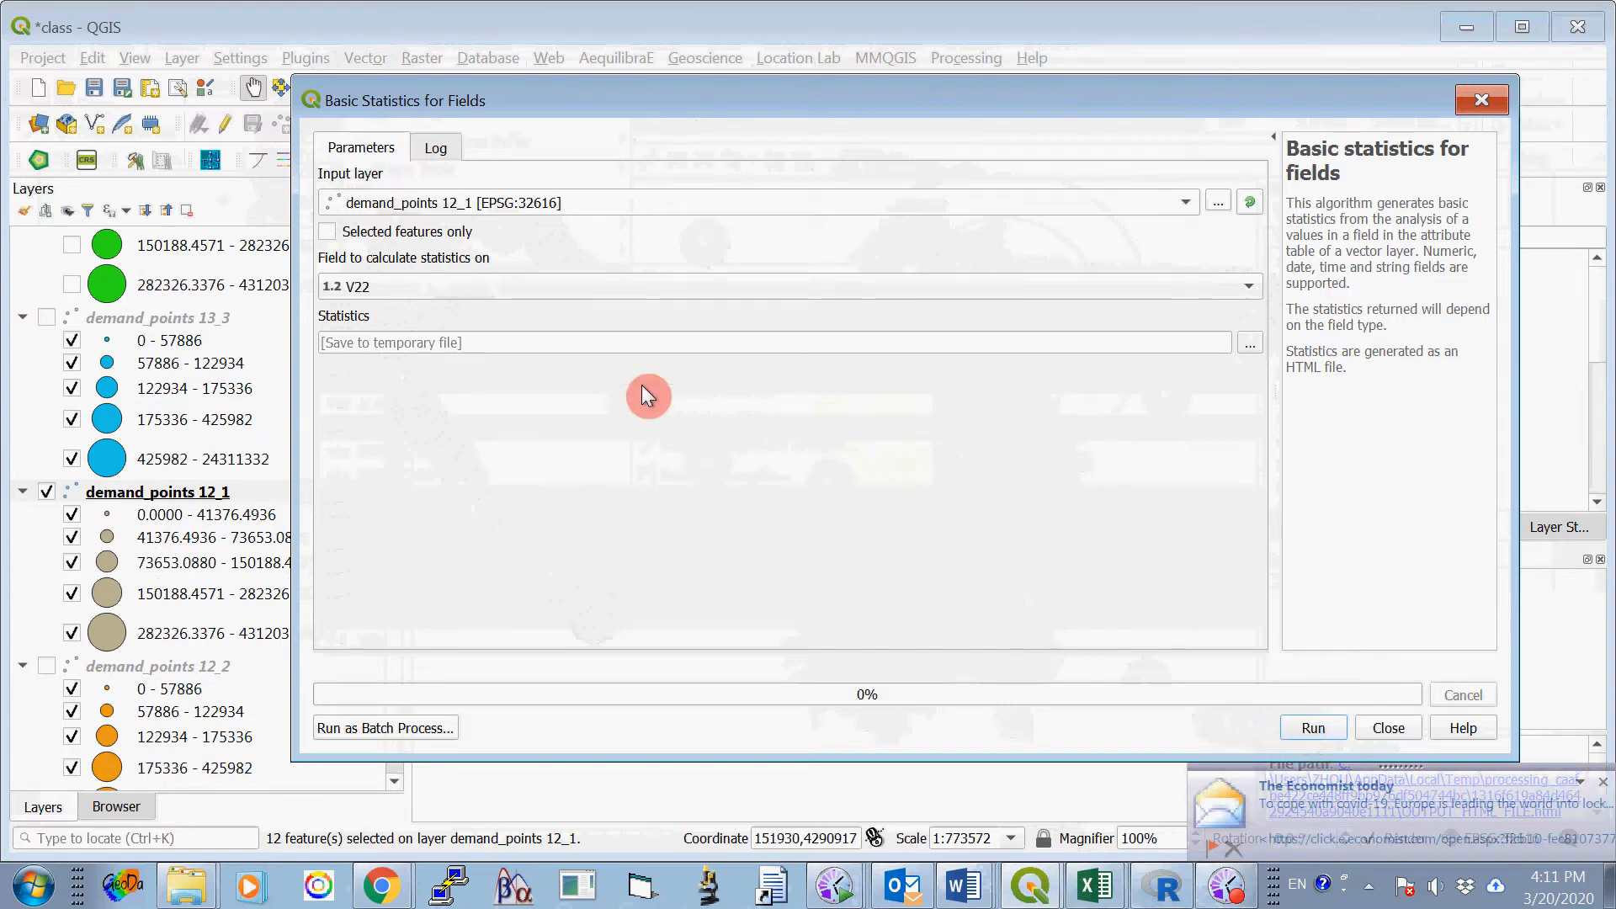
{"action": "left_click", "coordinate": [327, 232]}
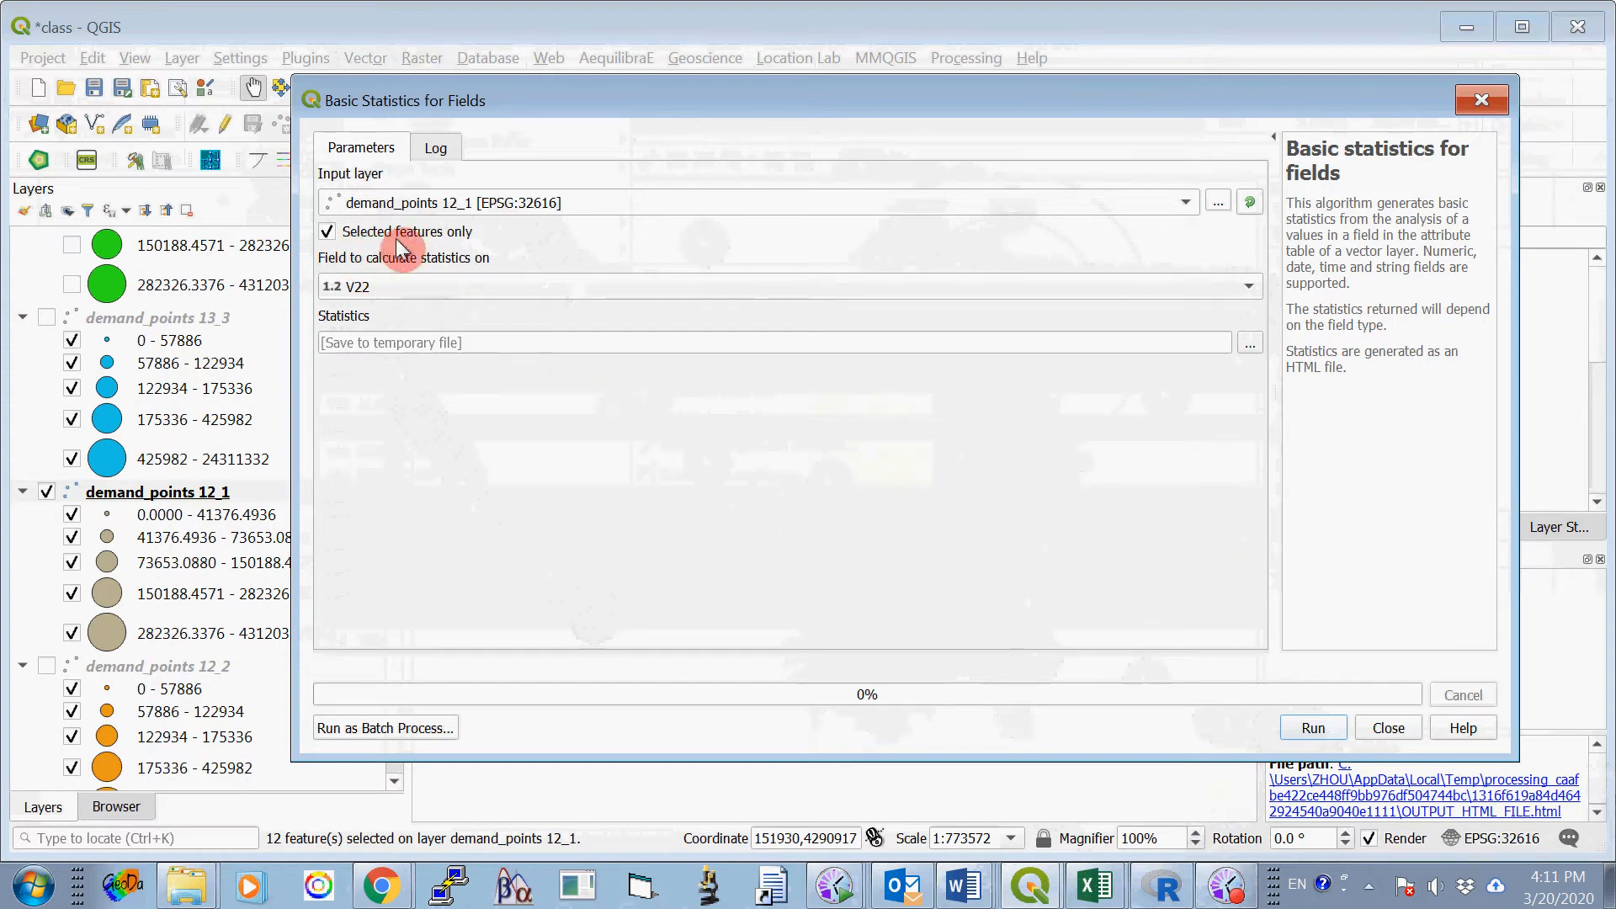
{"action": "left_click", "coordinate": [1314, 729]}
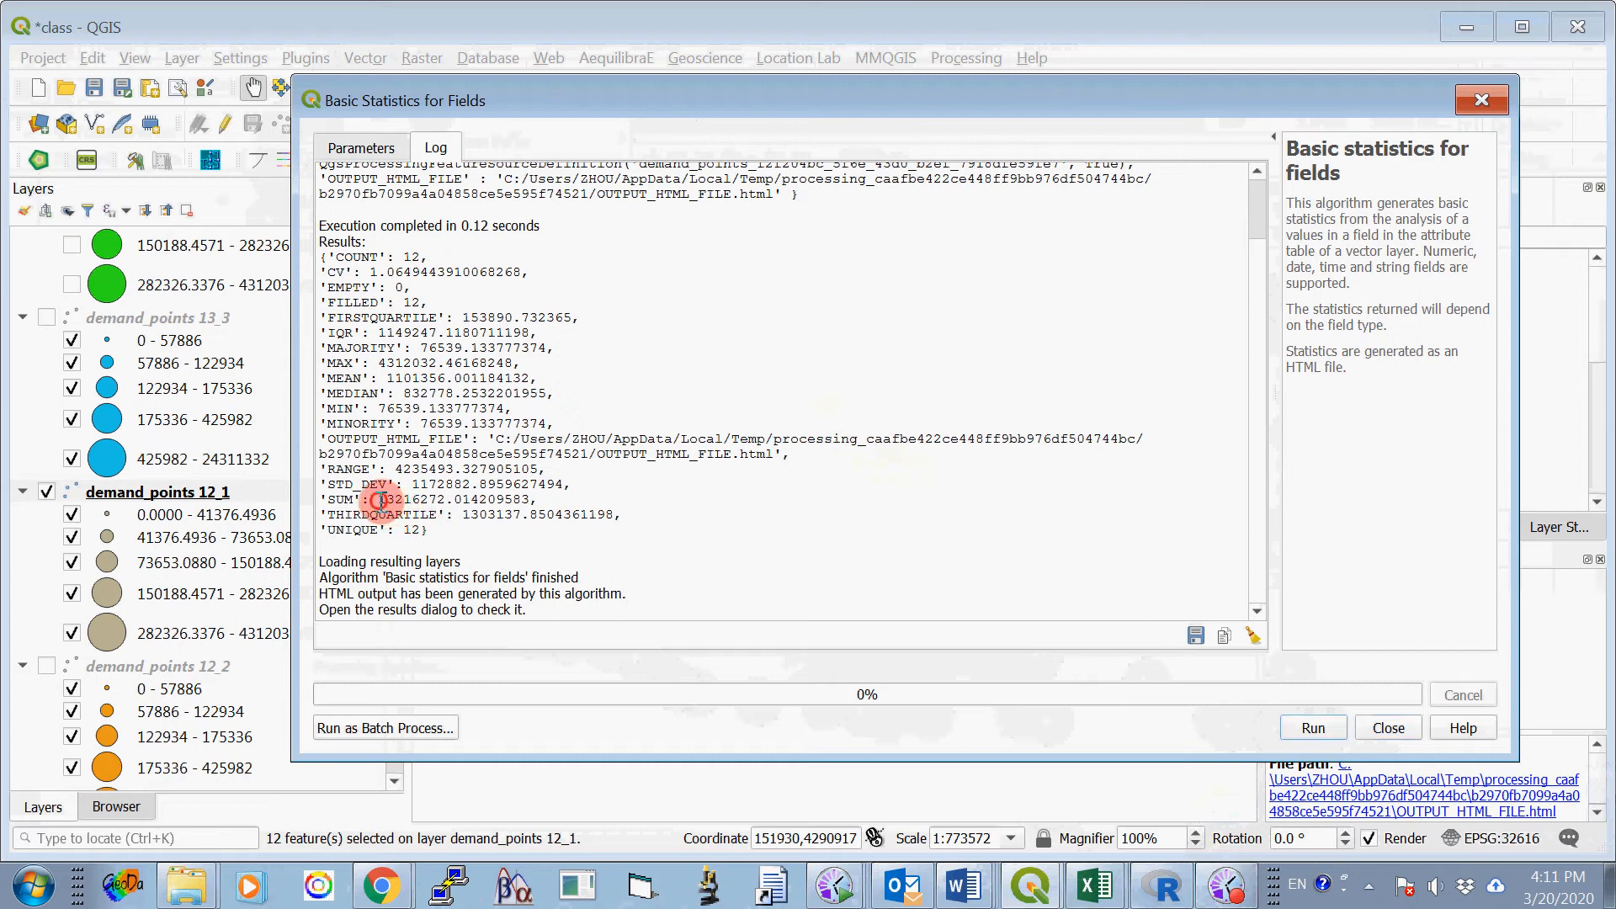
- Copy the SUM's whole-number part, 13216272, into Option One, Site 1's 16000-meter cell of Table 1 in the Word document ProjectOne_2020_B.docx
{"action": "left_click_drag", "start_coordinate": [378, 500], "coordinate": [437, 506]}
{"action": "right_click", "coordinate": [445, 507]}
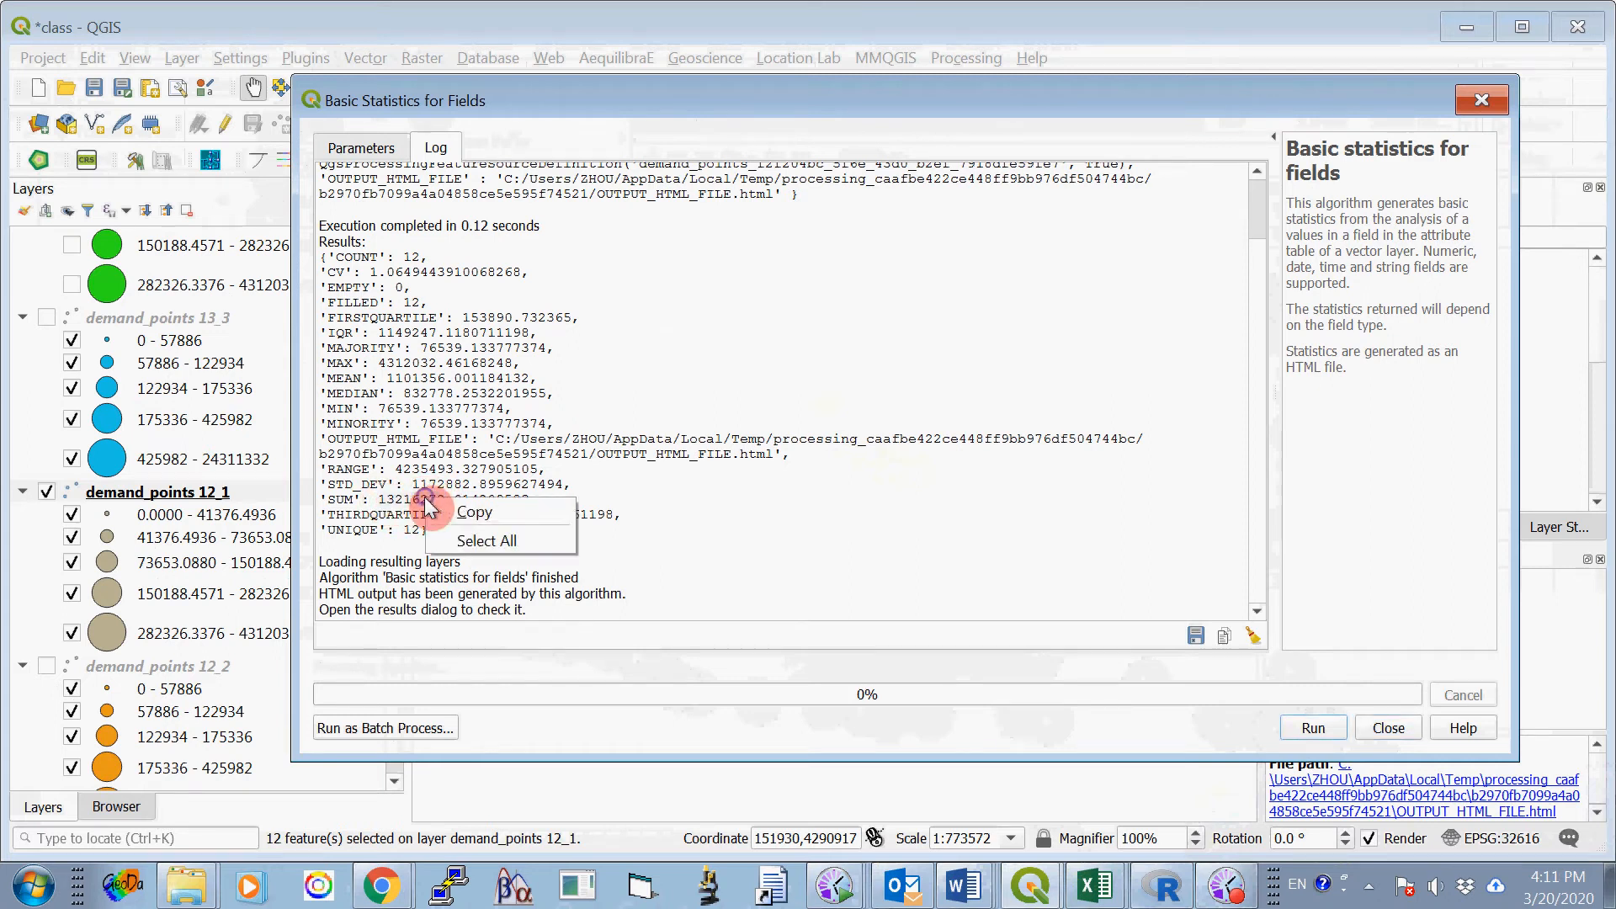
{"action": "left_click", "coordinate": [463, 517]}
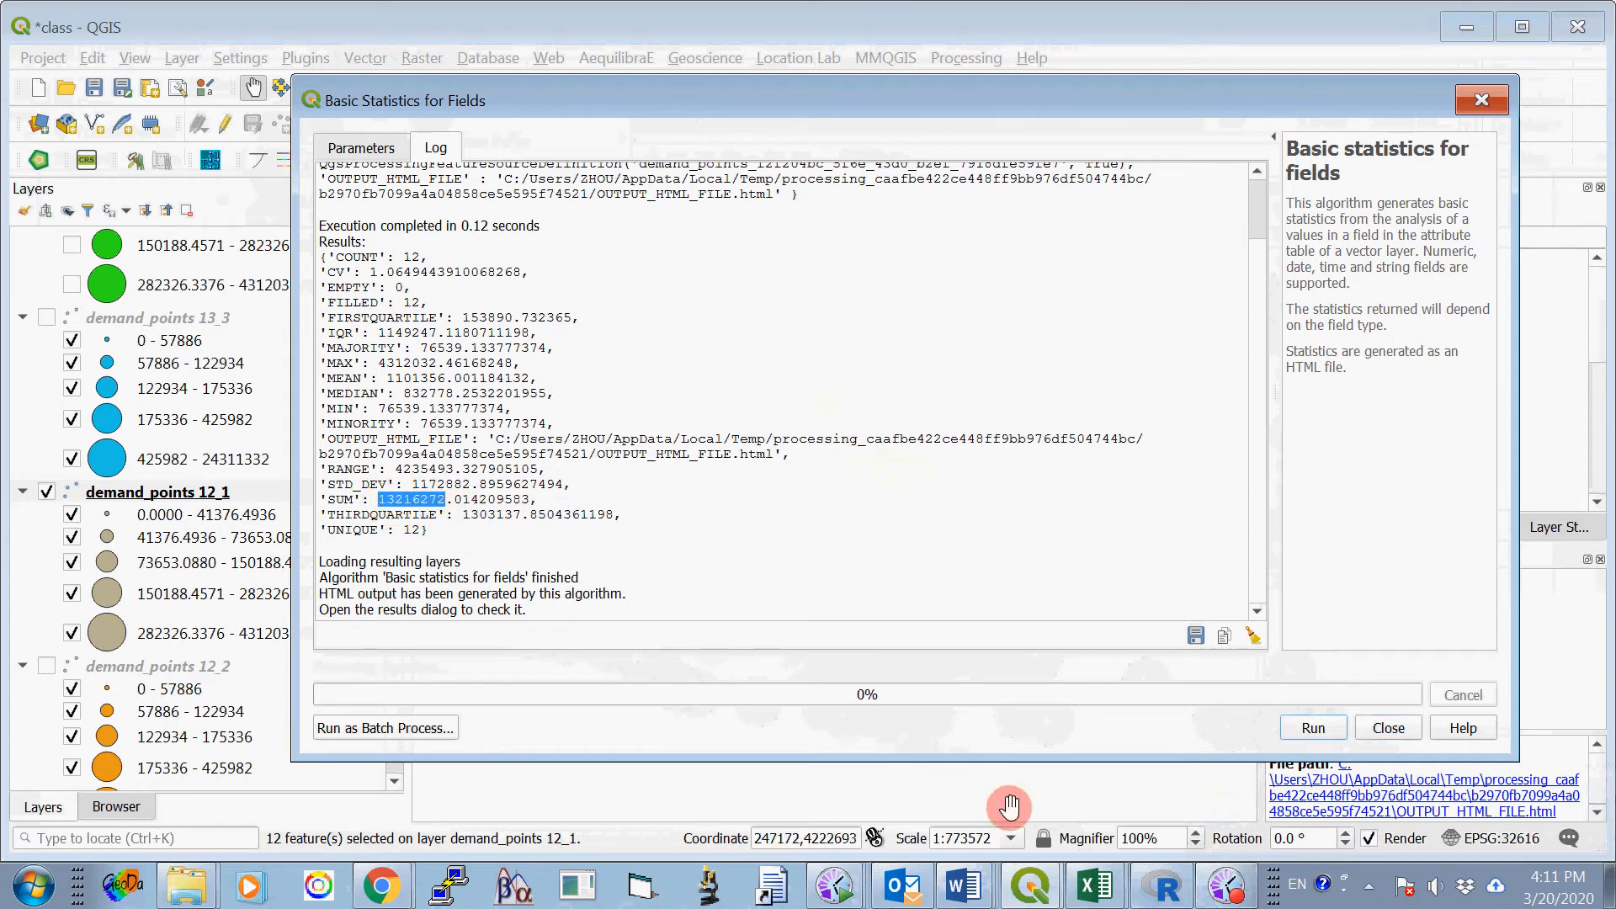
{"action": "left_click", "coordinate": [963, 883]}
{"action": "left_click", "coordinate": [972, 802]}
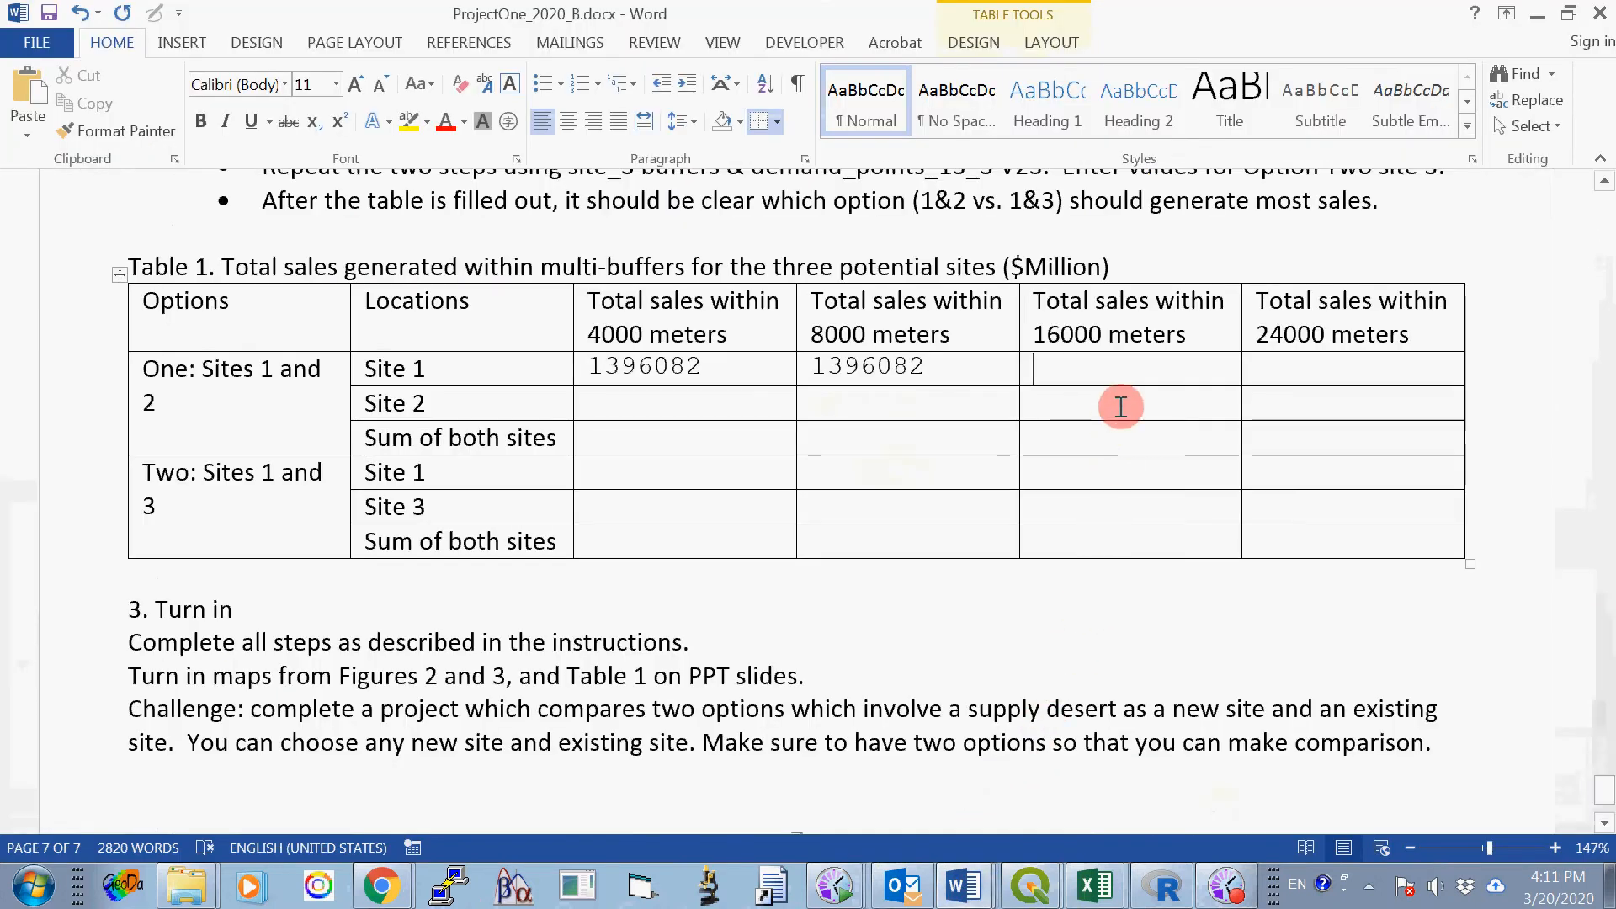
{"action": "right_click", "coordinate": [1071, 367]}
{"action": "left_click", "coordinate": [1121, 465]}
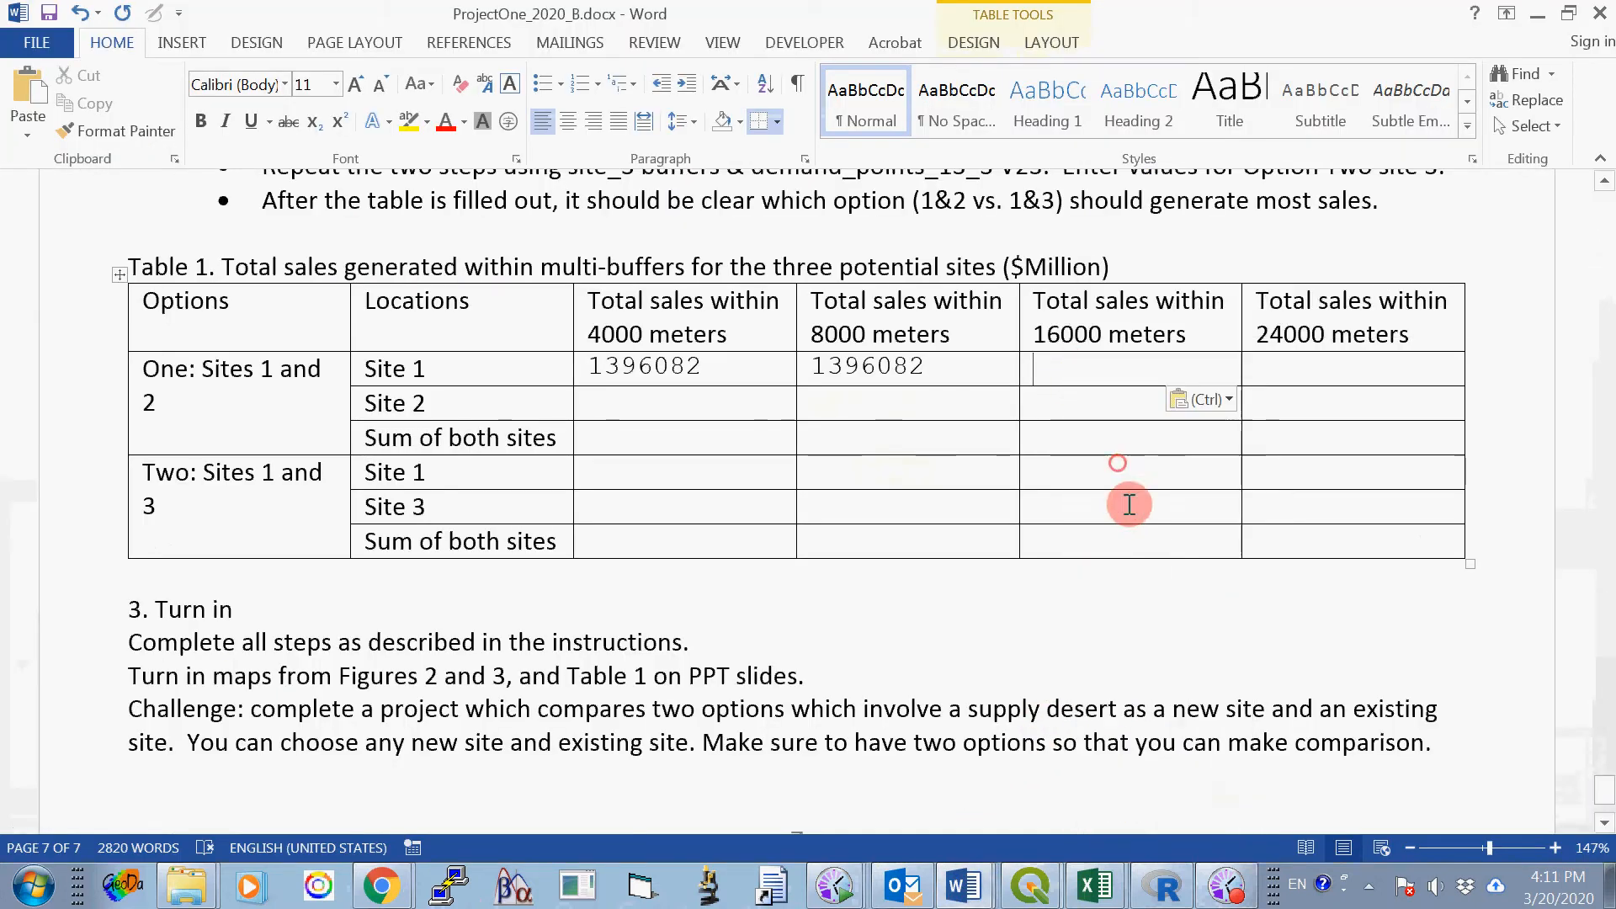
{"action": "mouse_move", "coordinate": [1108, 900]}
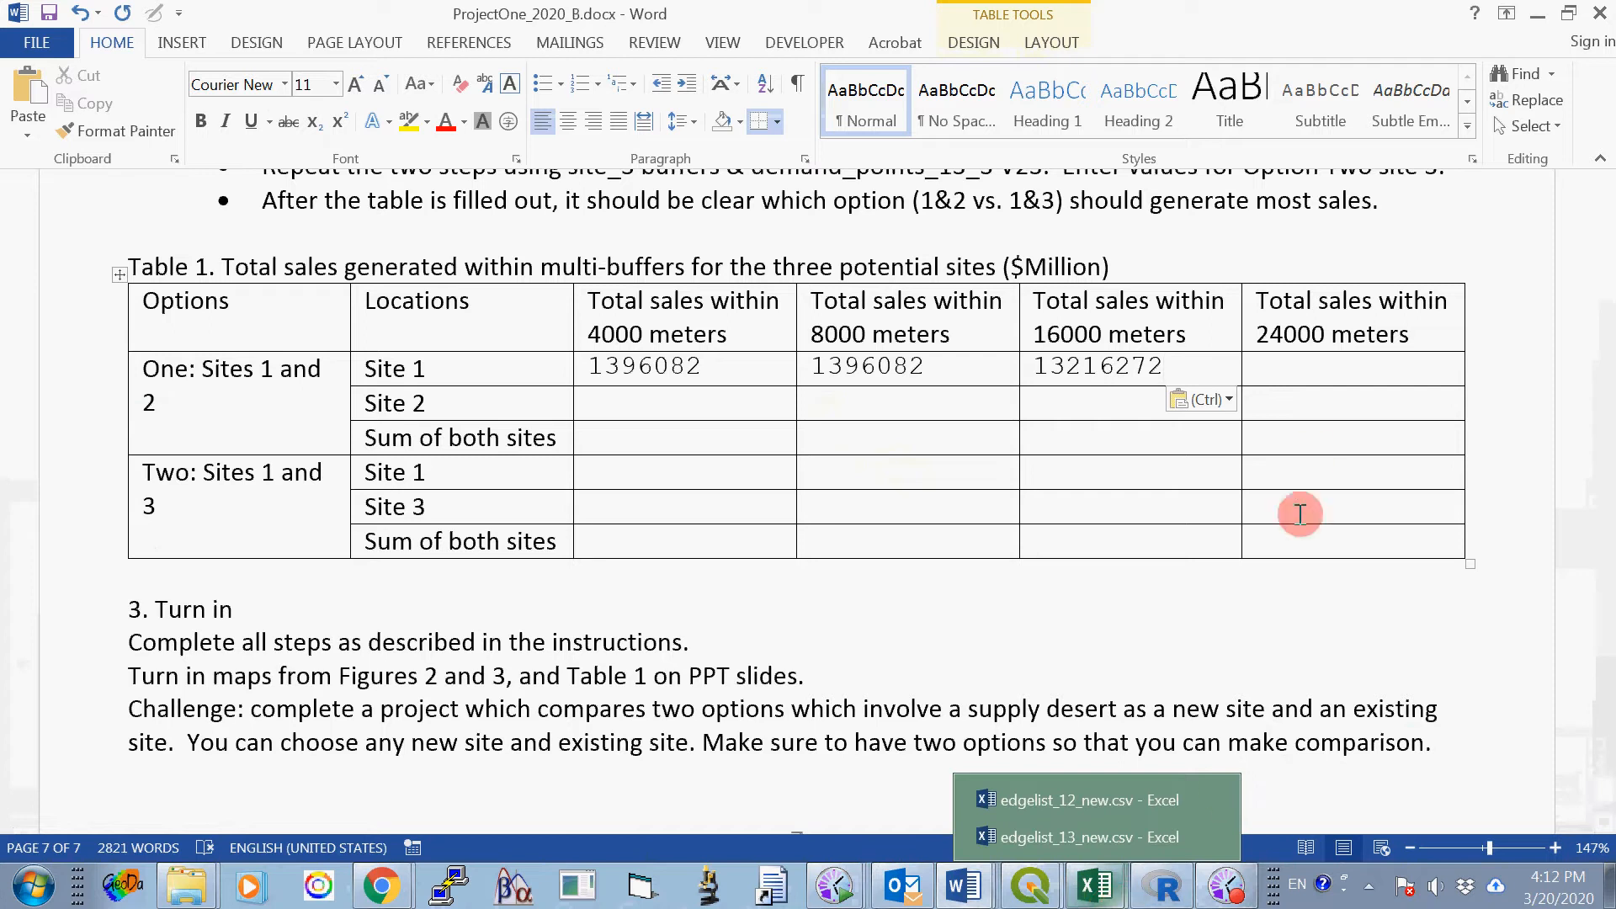
{"action": "left_click", "coordinate": [1305, 369]}
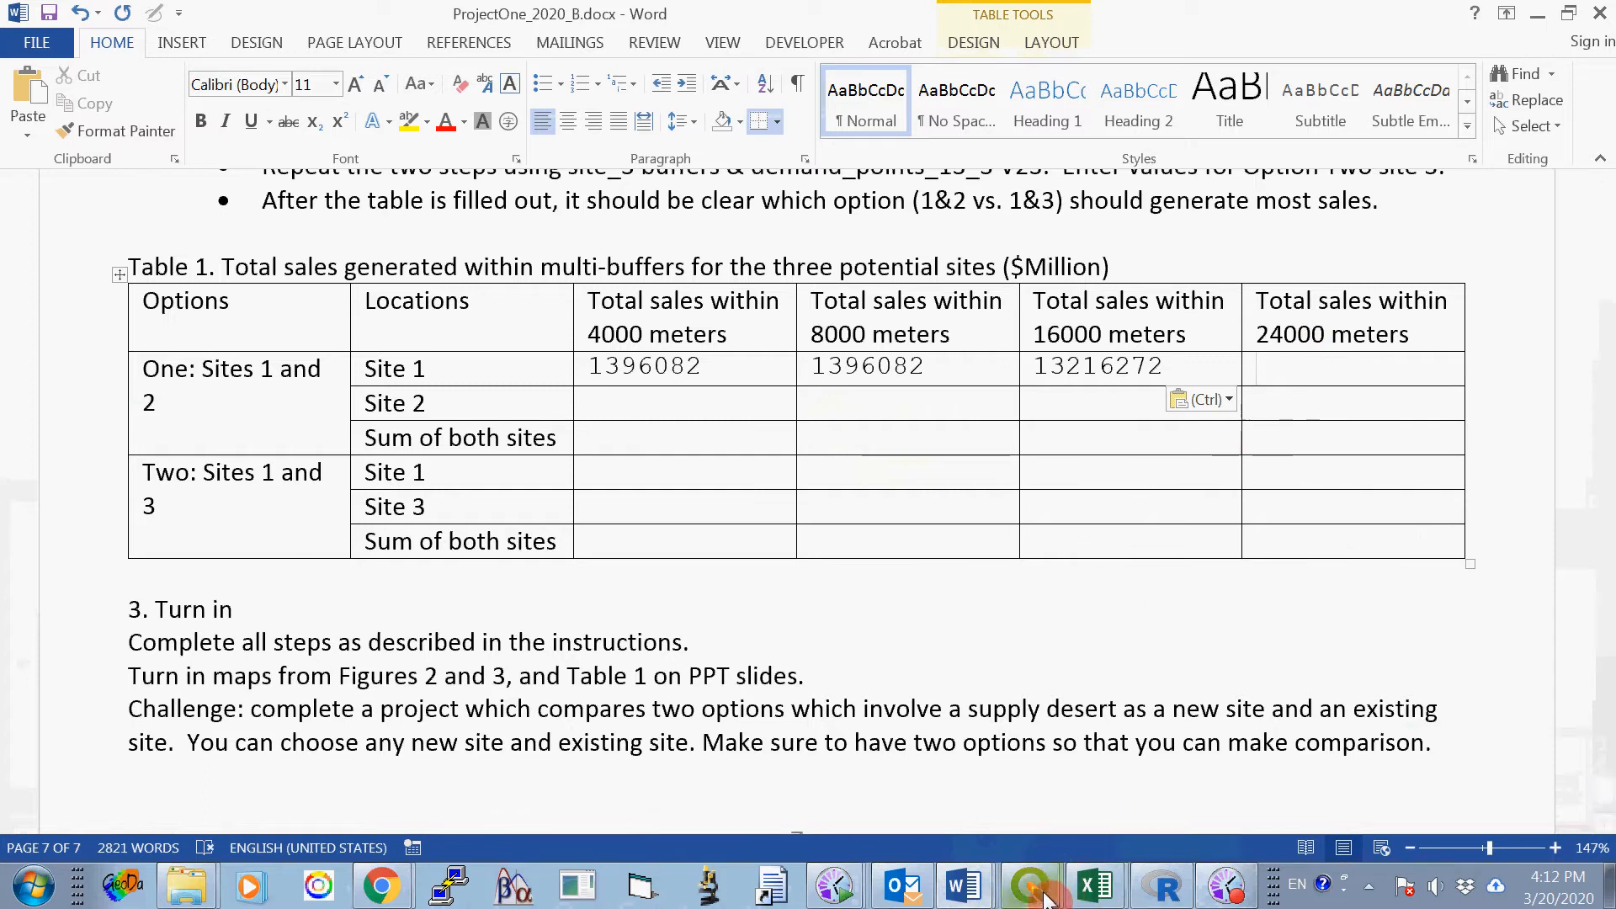
- Switch back to QGIS, close the Basic Statistics for Fields tool, and deselect all demand points
{"action": "mouse_move", "coordinate": [1034, 880]}
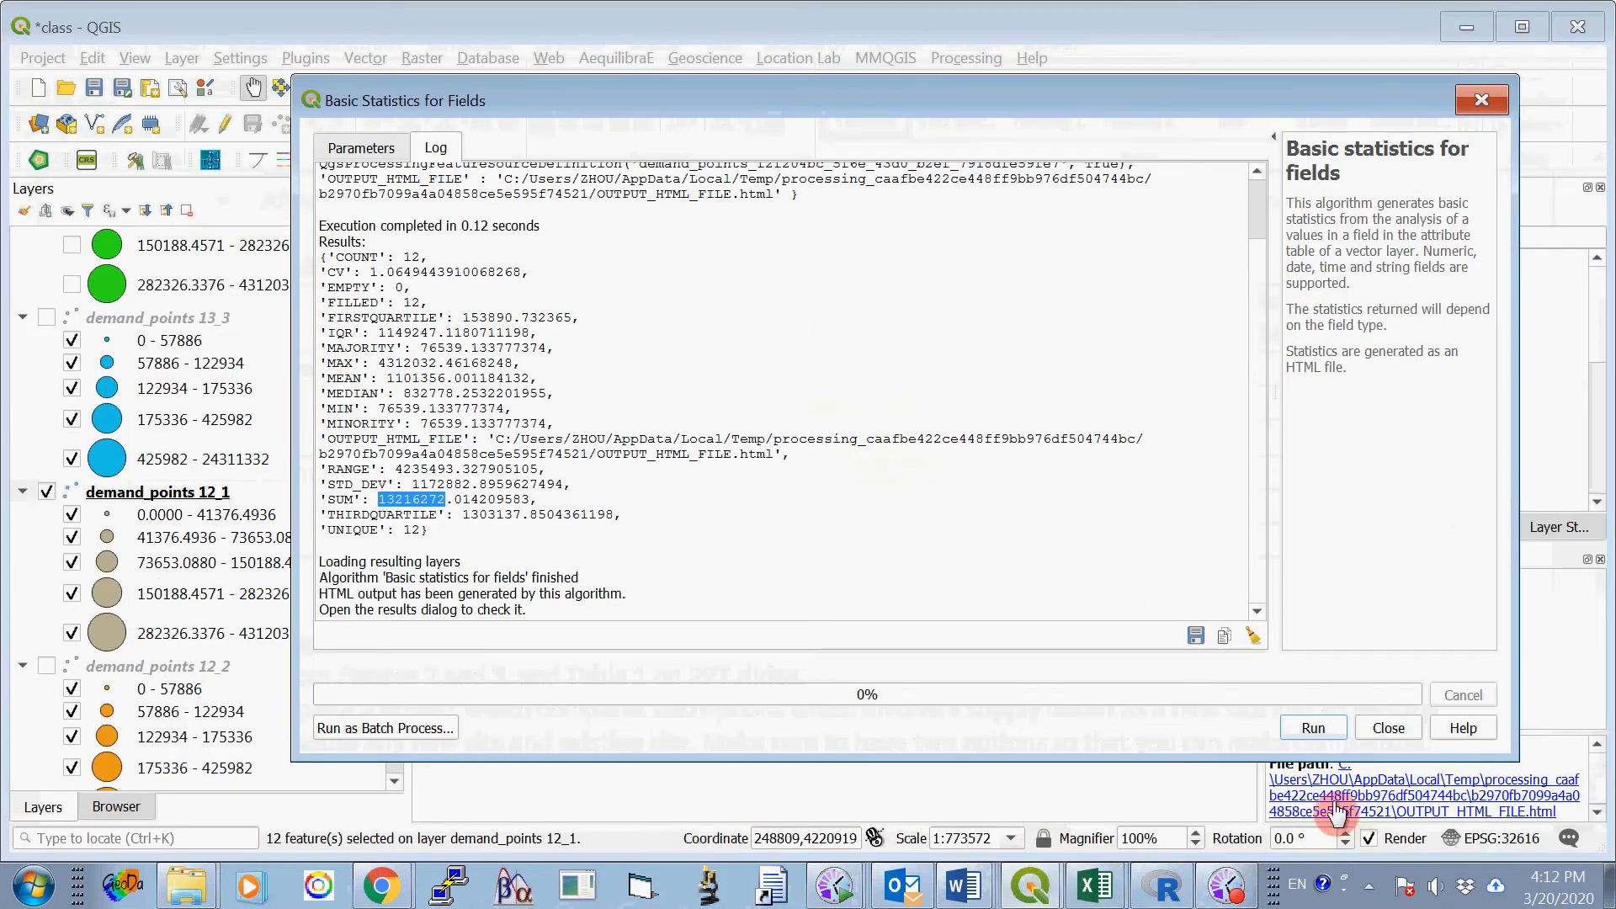
{"action": "left_click", "coordinate": [1390, 729]}
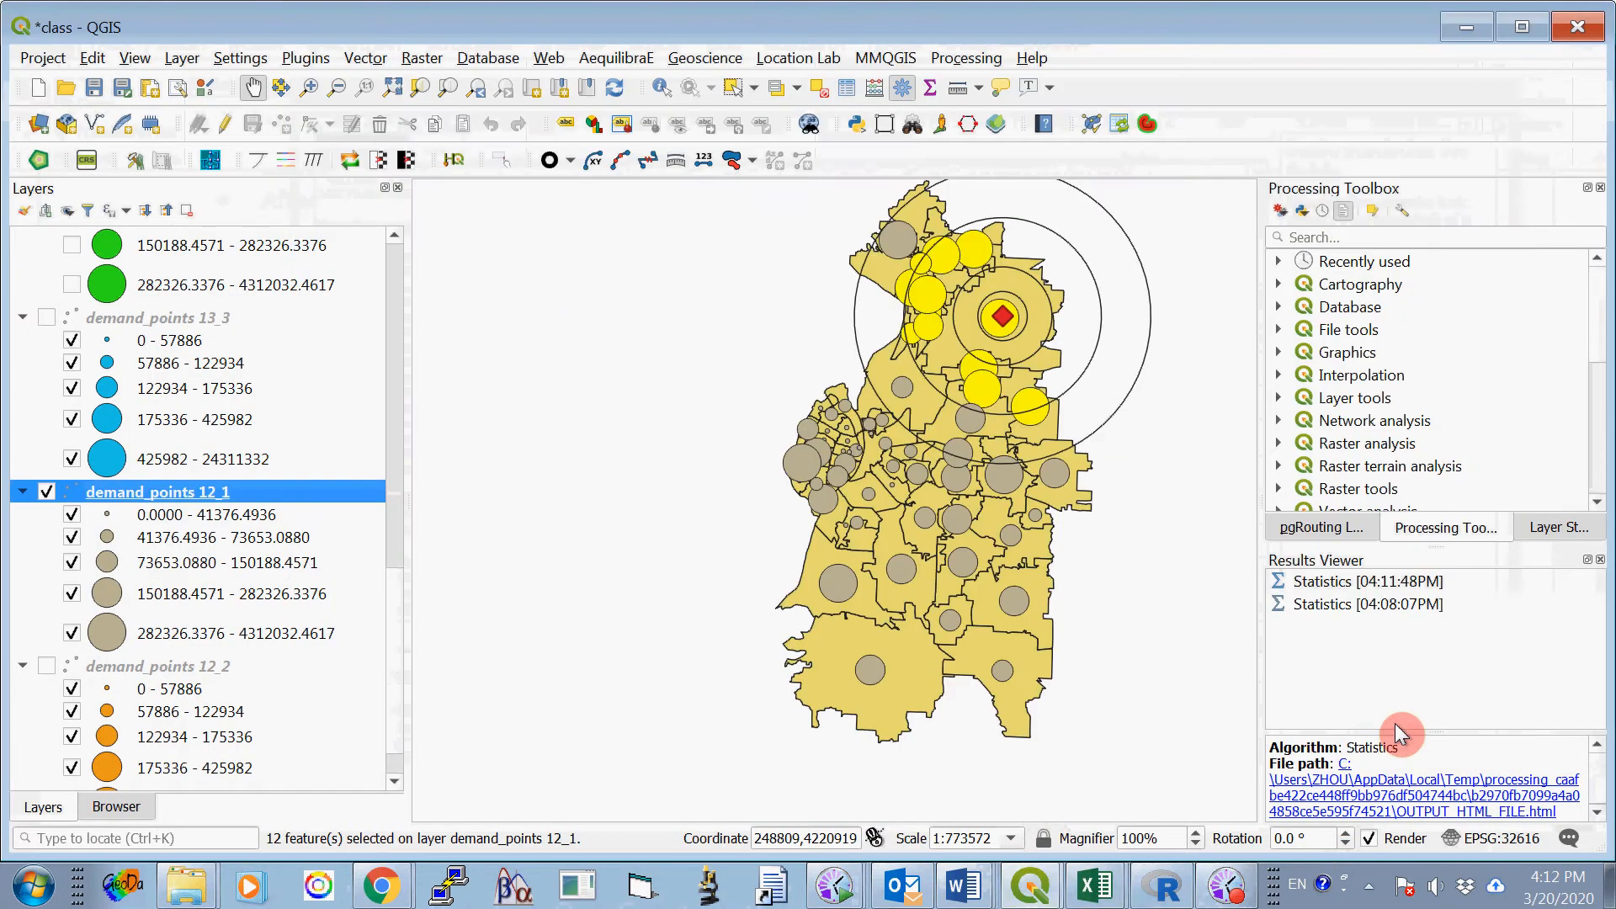
{"action": "left_click", "coordinate": [823, 90]}
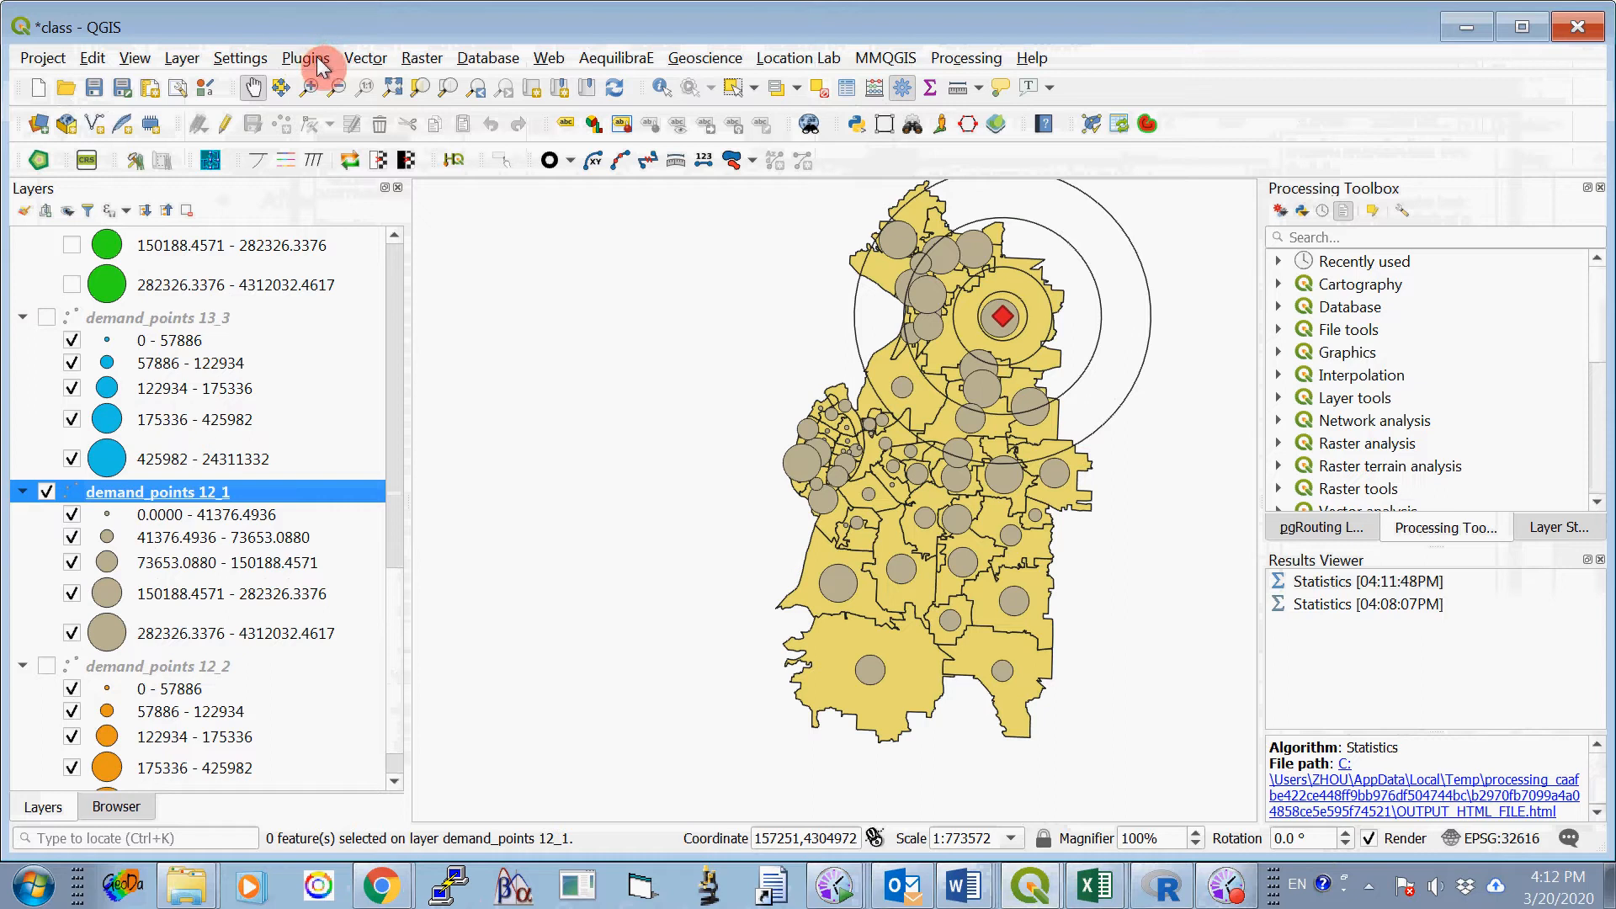
- Start Select by Location again on demand_points 12_1 and change the geometric predicate from "intersect" to "are within"
{"action": "left_click", "coordinate": [364, 59]}
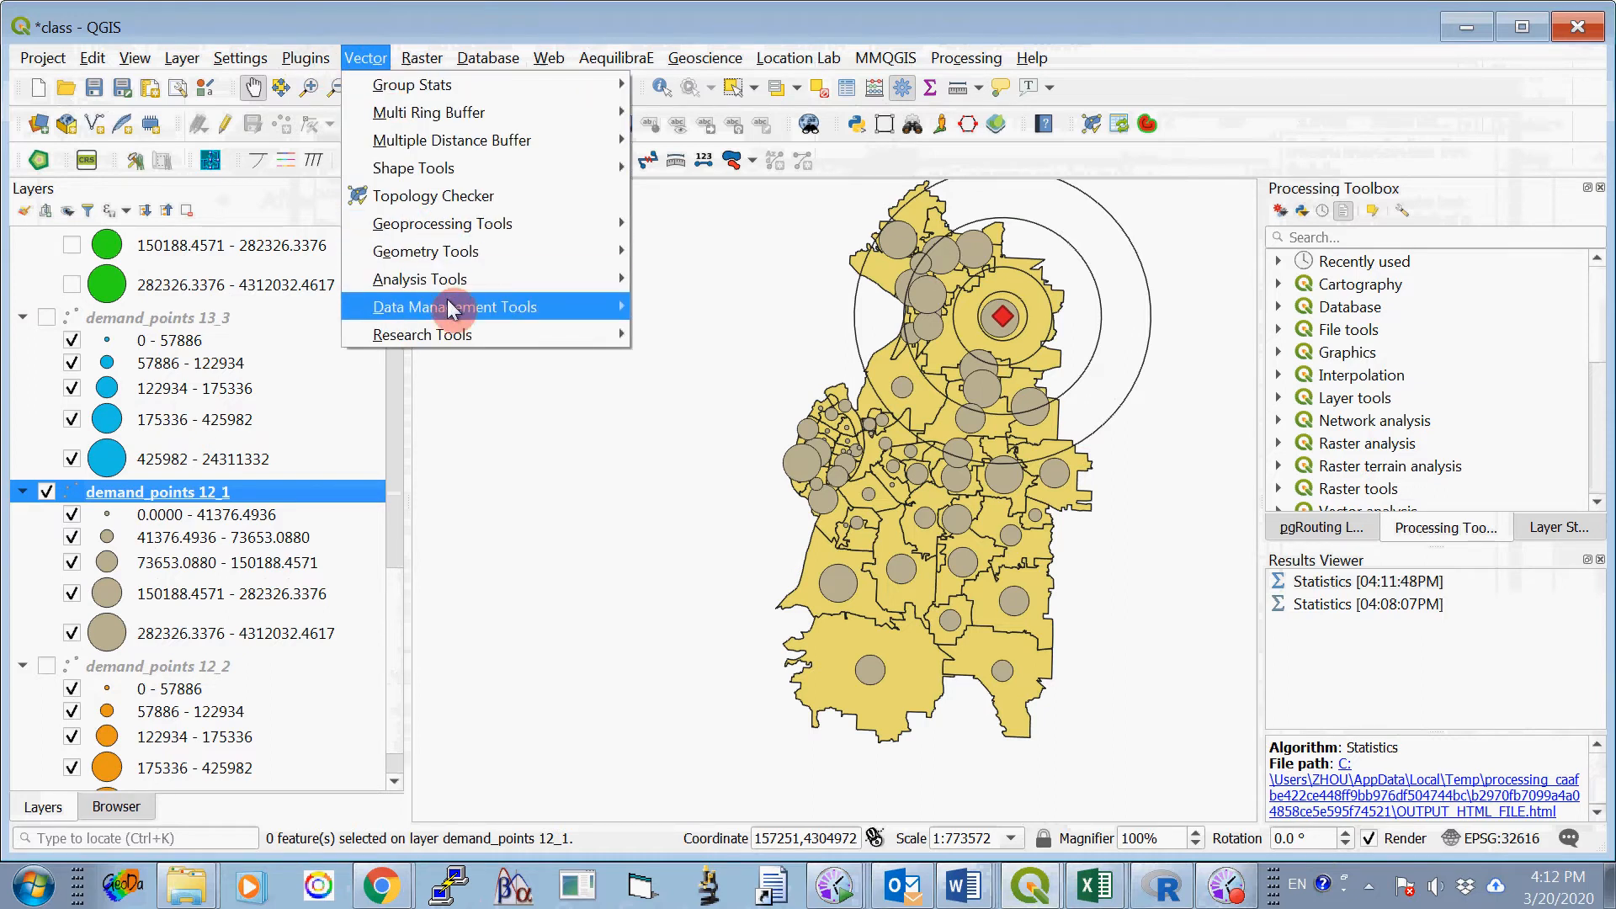
{"action": "mouse_move", "coordinate": [448, 332]}
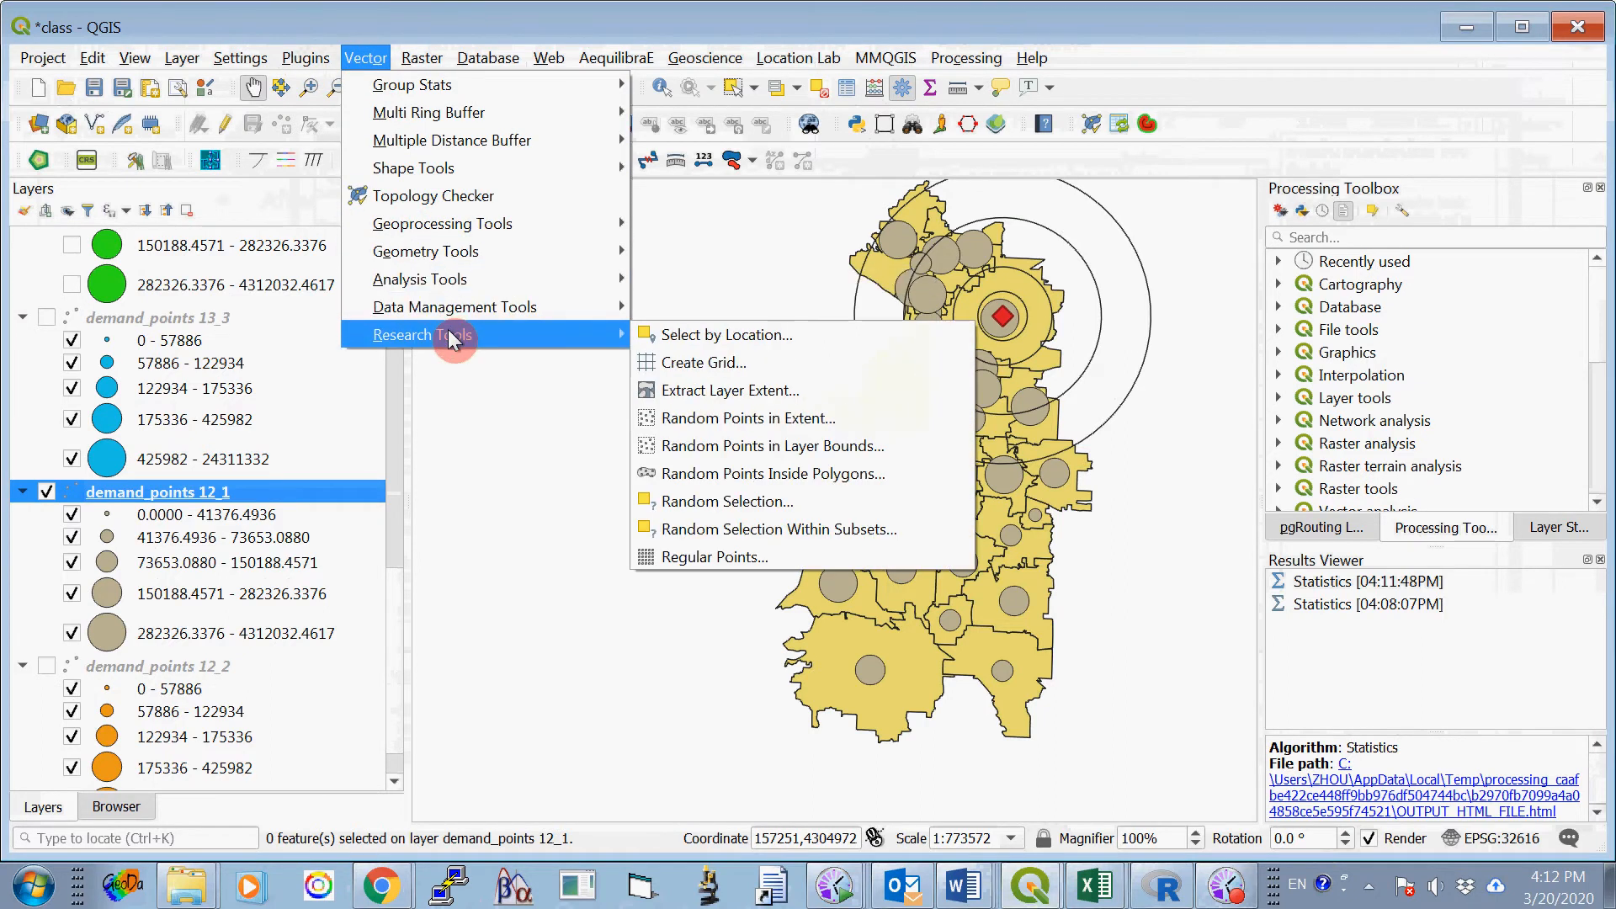
{"action": "left_click", "coordinate": [712, 337]}
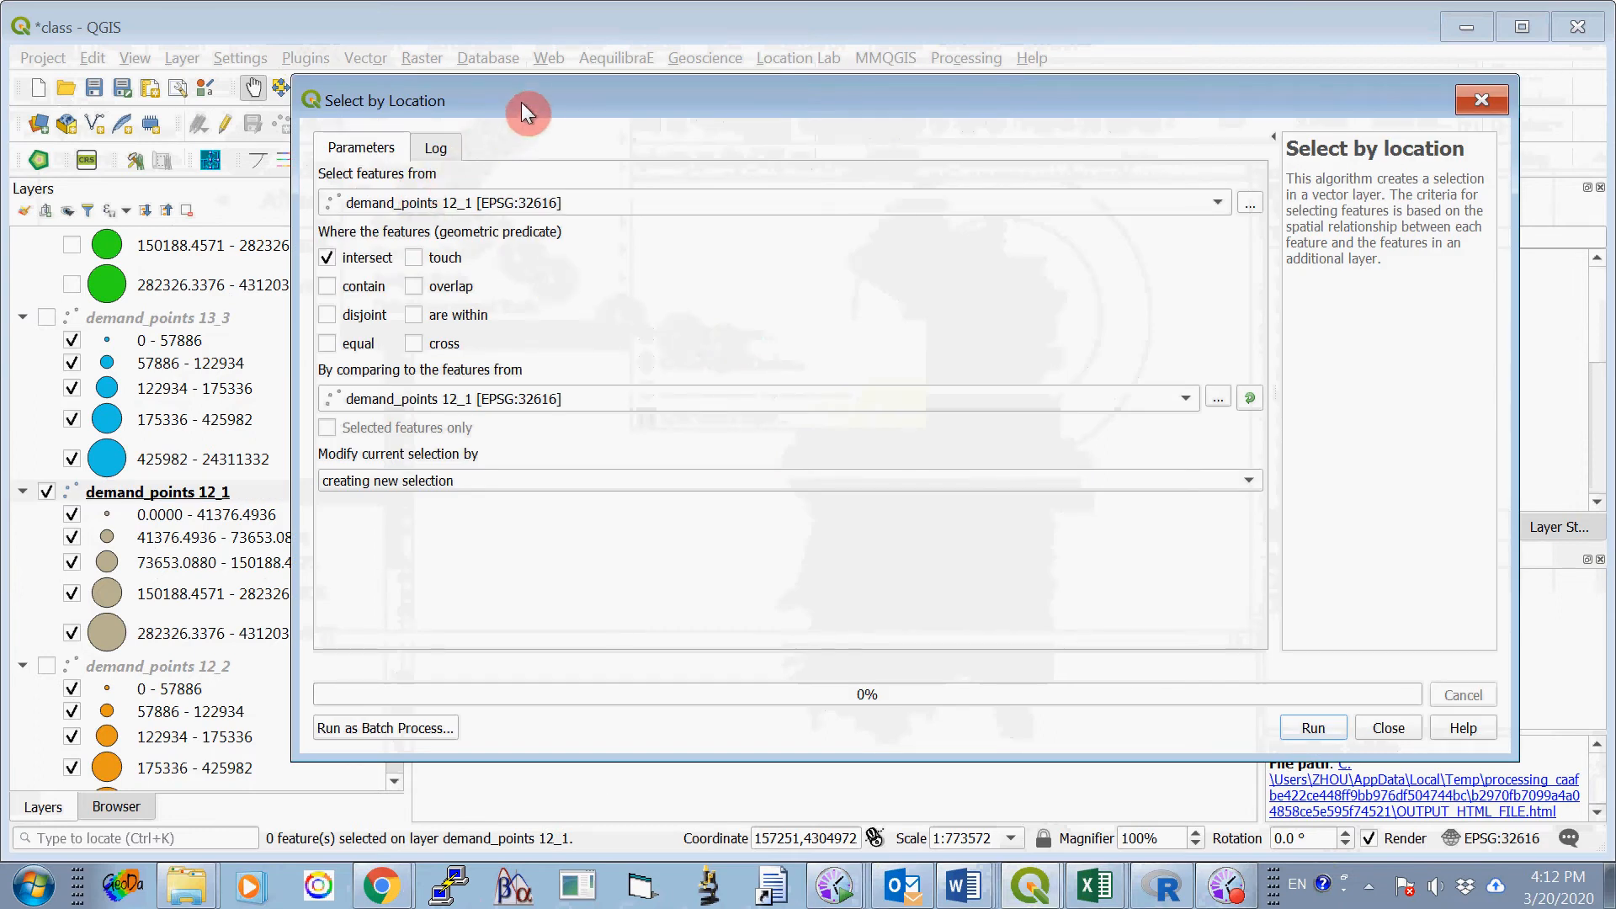
{"action": "left_click_drag", "start_coordinate": [521, 103], "coordinate": [508, 91]}
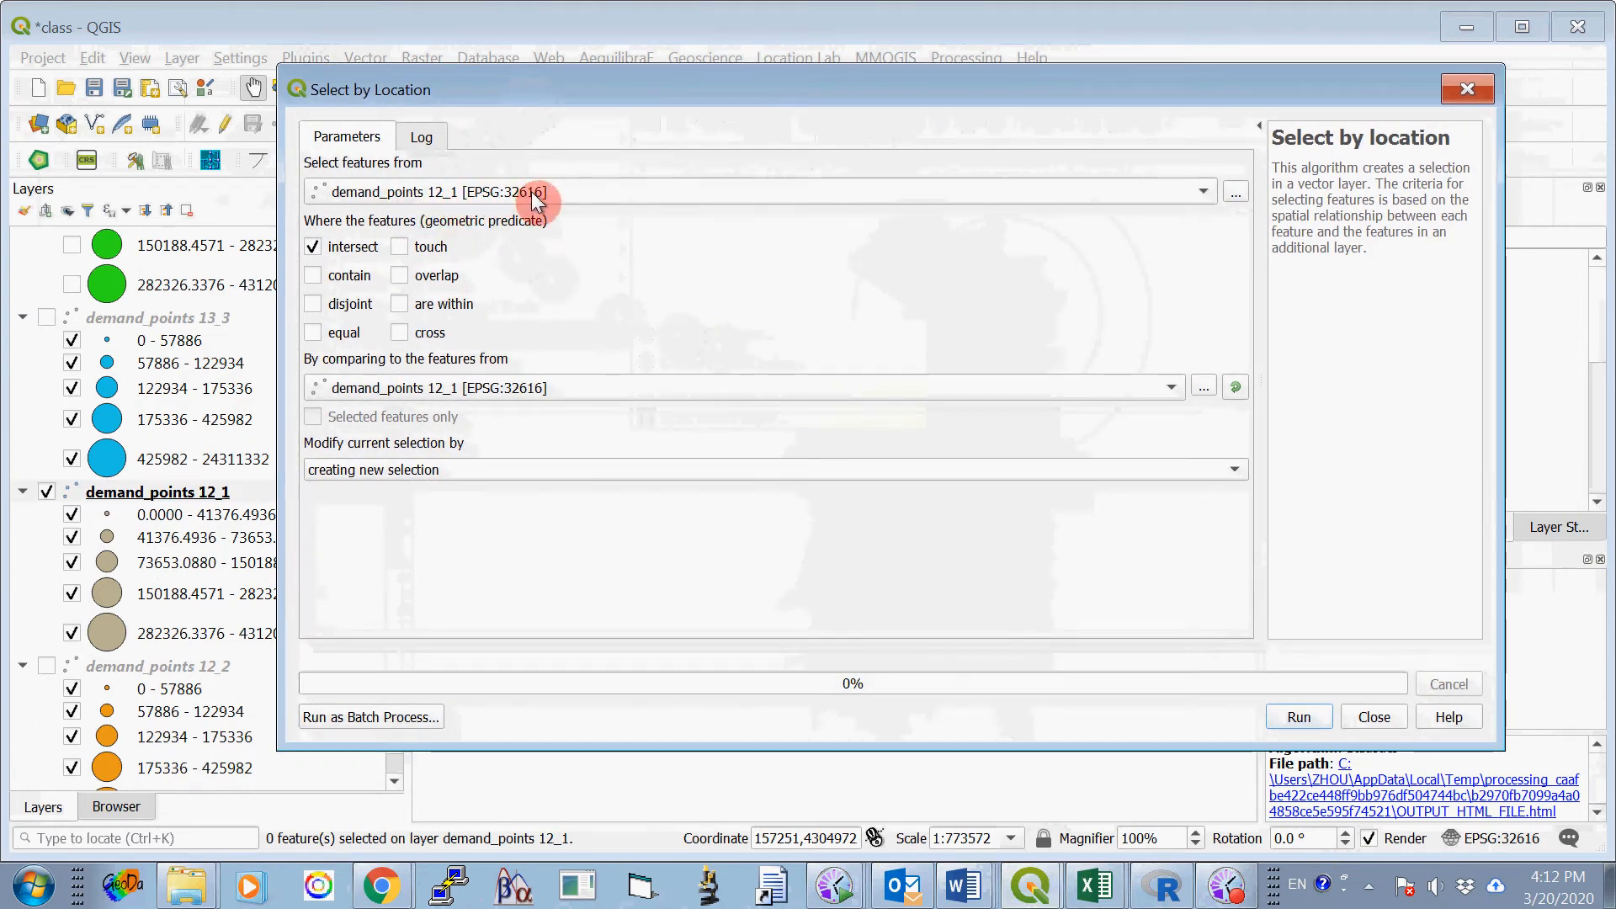
{"action": "left_click", "coordinate": [315, 248]}
{"action": "left_click", "coordinate": [400, 304]}
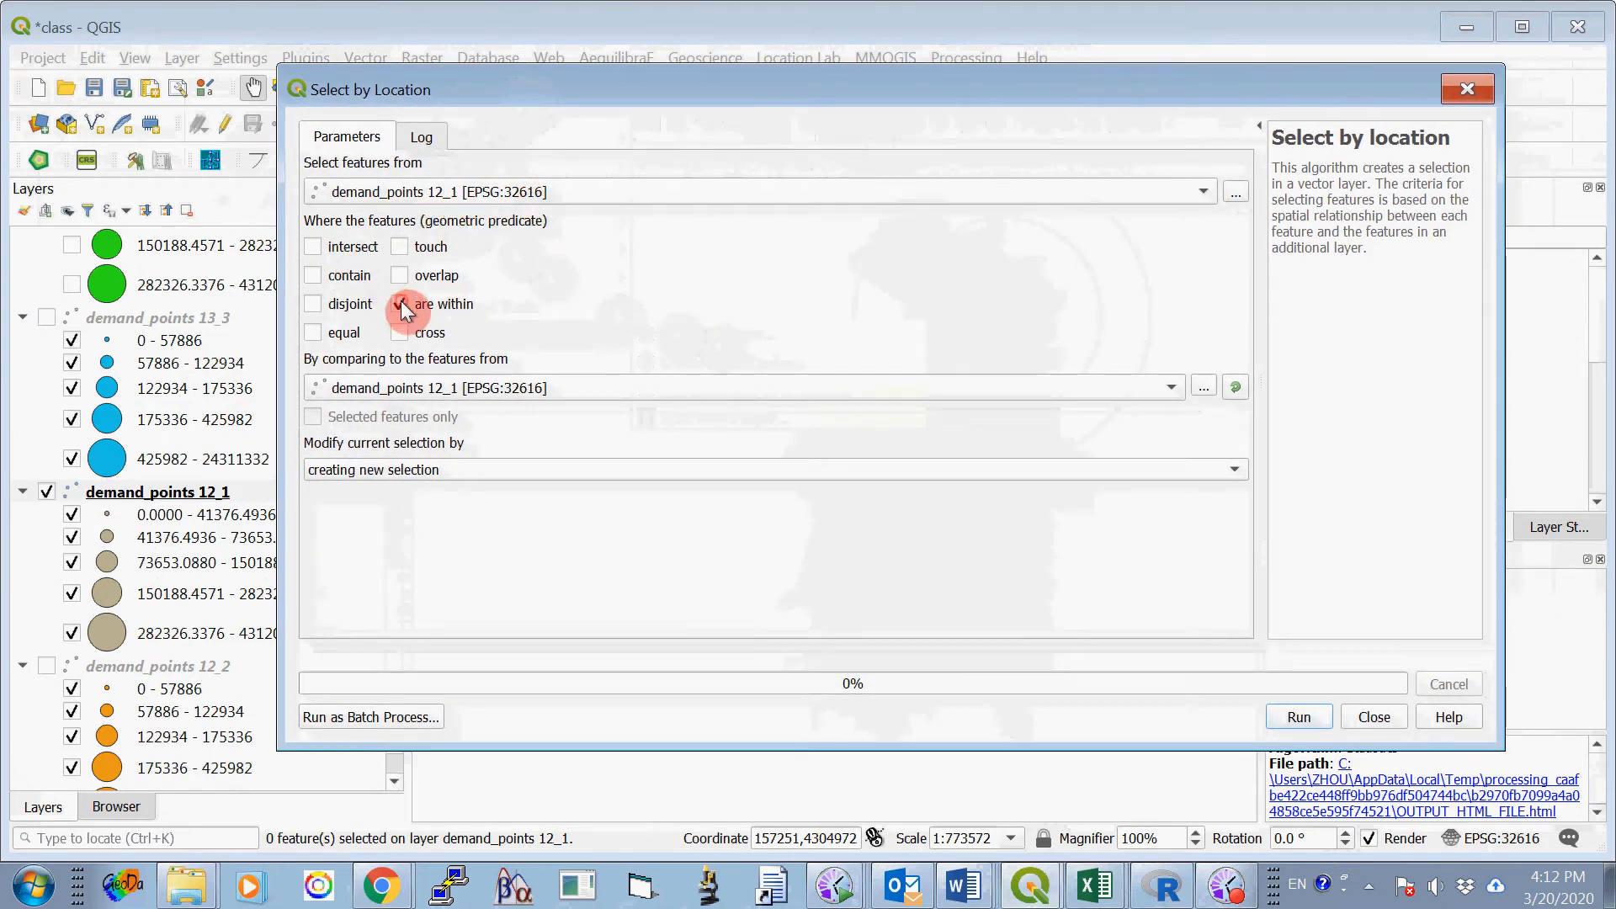
- Select the demand points within buffer1_24000 as a new selection, and close the Select by Location tool
{"action": "left_click", "coordinate": [602, 384]}
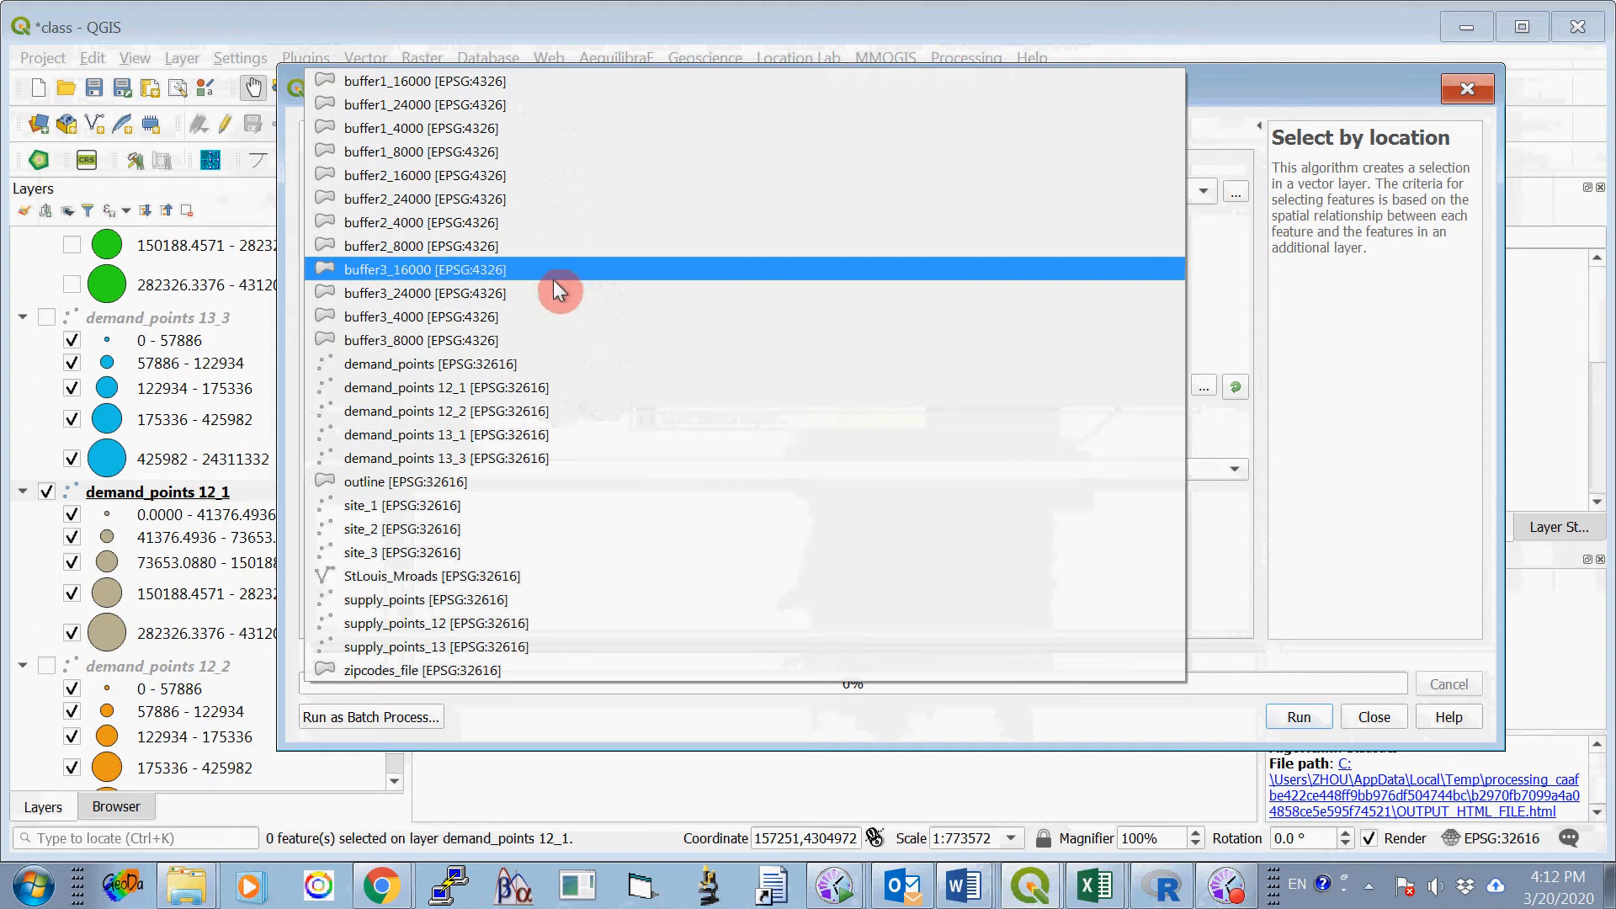
{"action": "left_click", "coordinate": [534, 105]}
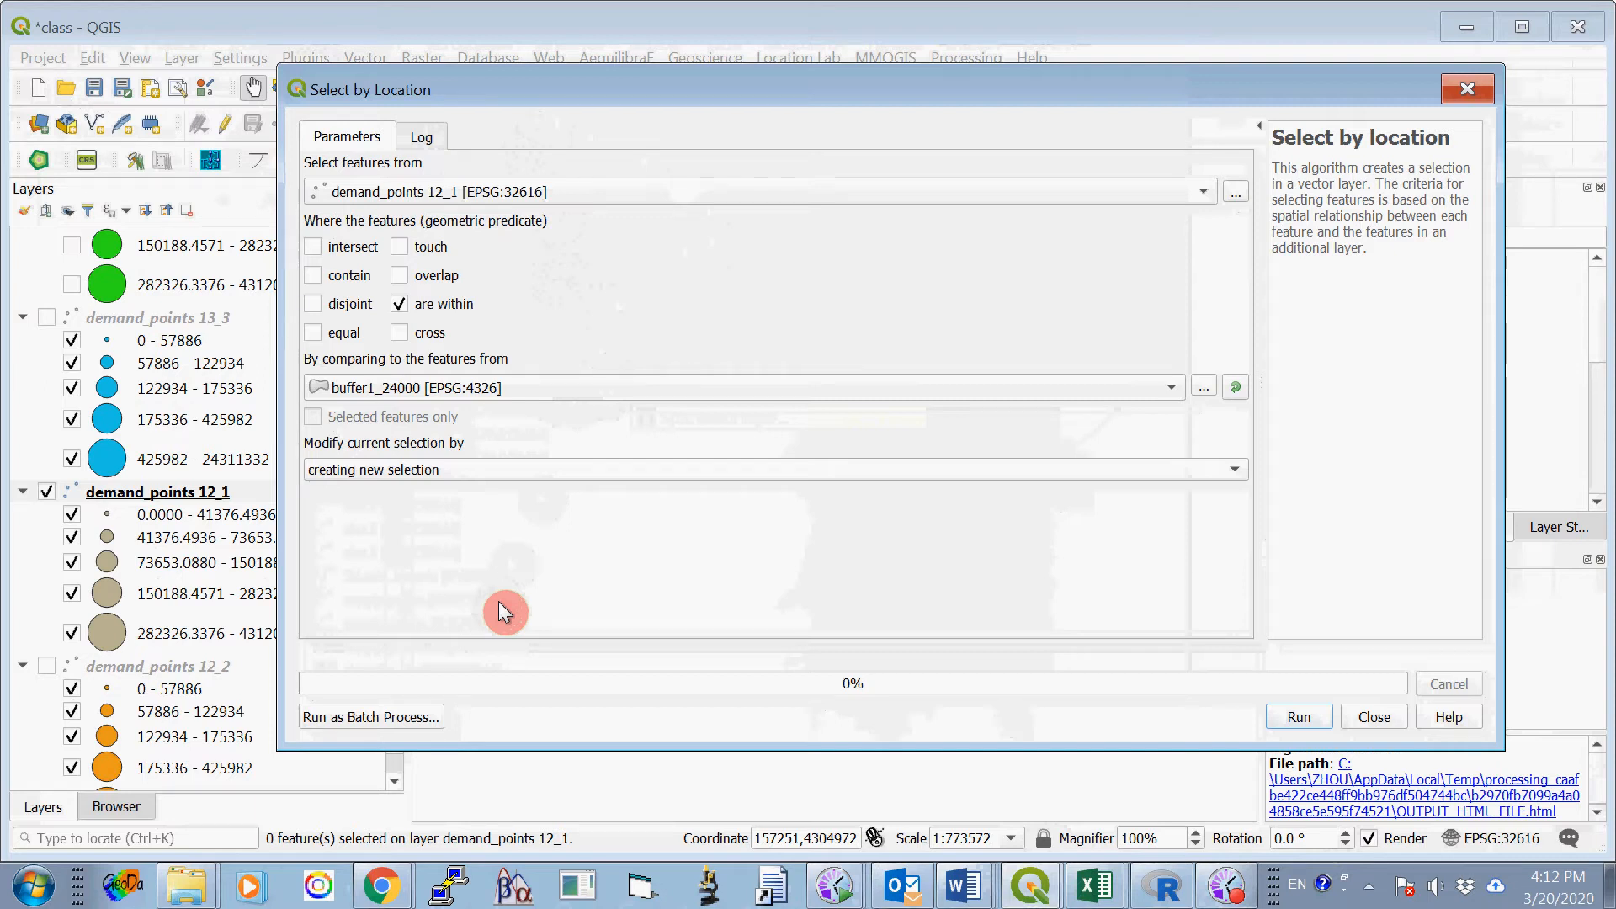
{"action": "left_click", "coordinate": [1283, 716]}
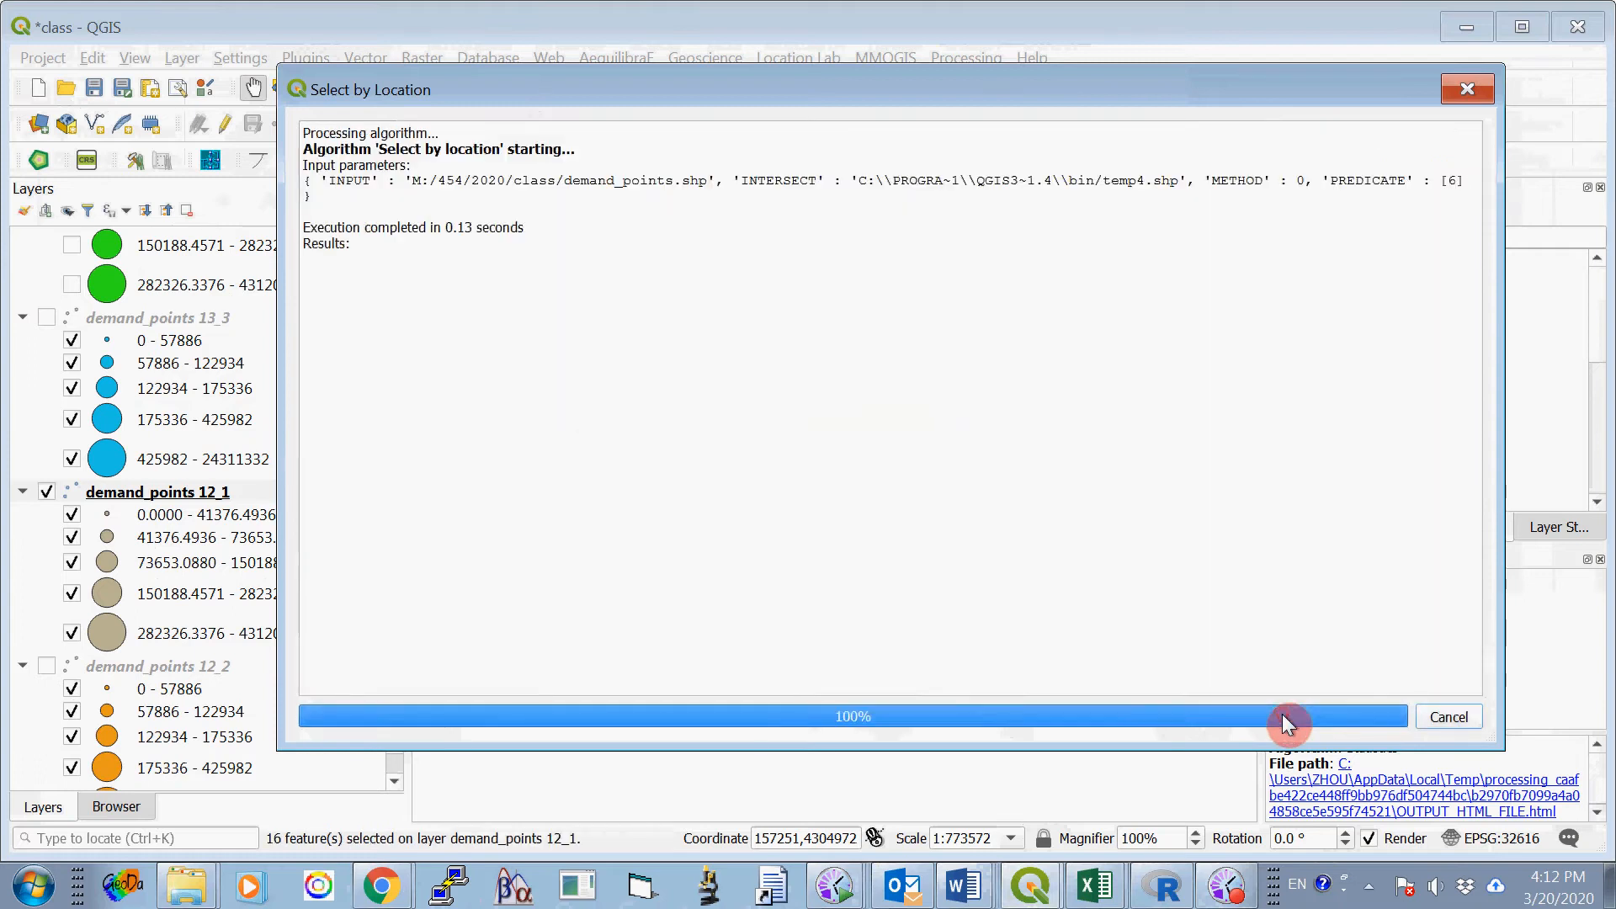
{"action": "left_click", "coordinate": [1372, 613]}
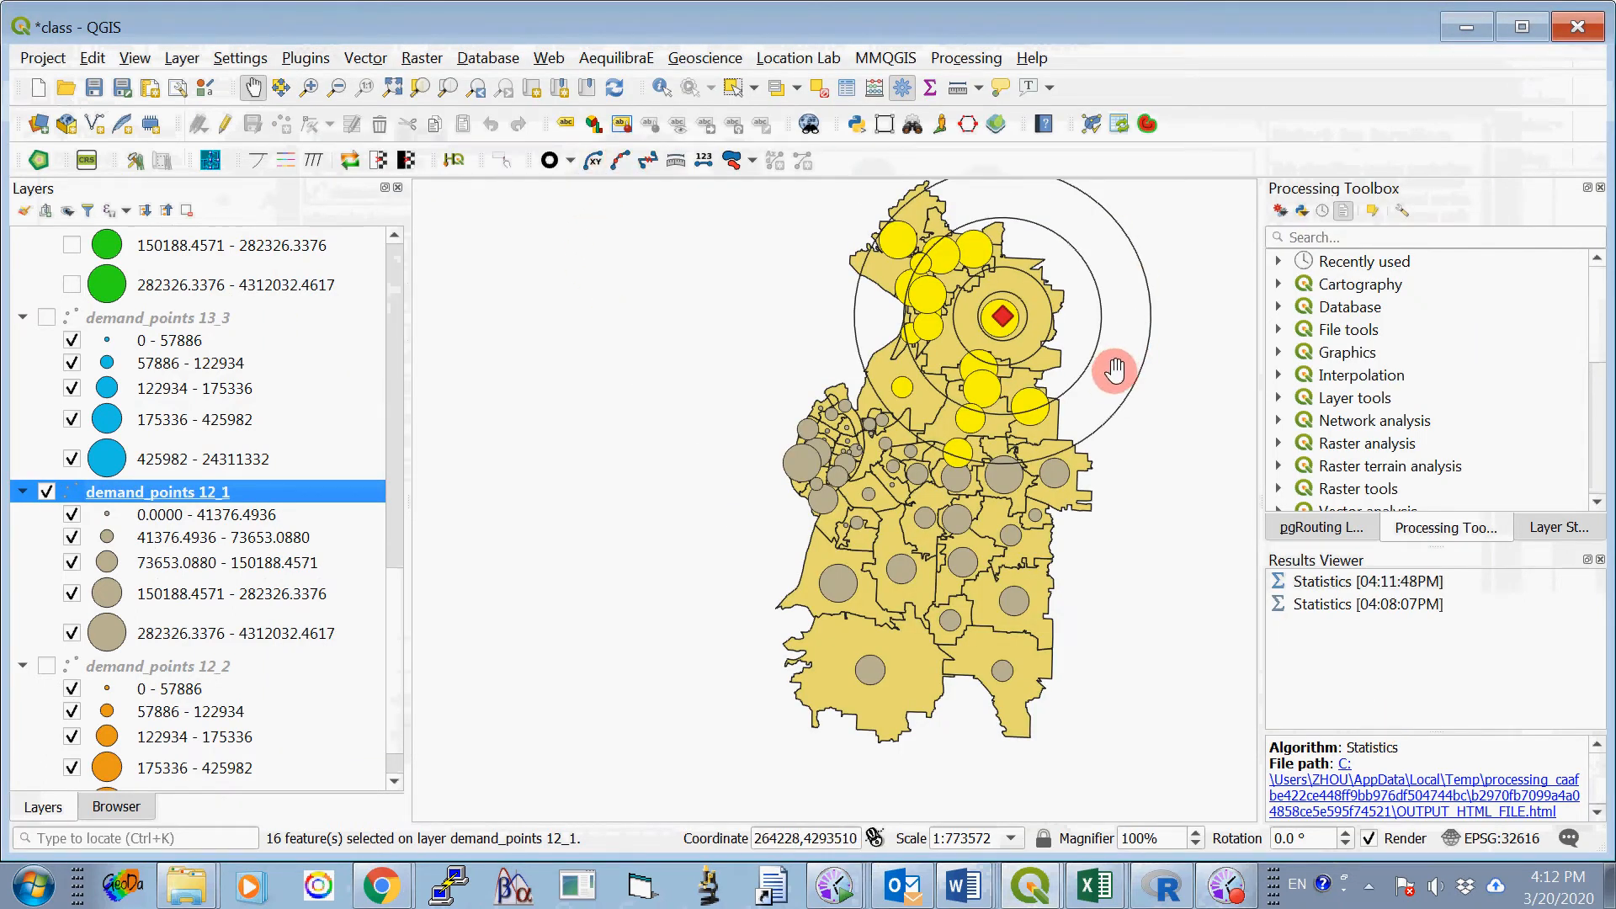
- Run Basic Statistics for Fields on field V22 of demand_points 12_1, using selected features only
{"action": "left_click", "coordinate": [371, 59]}
{"action": "mouse_move", "coordinate": [399, 276]}
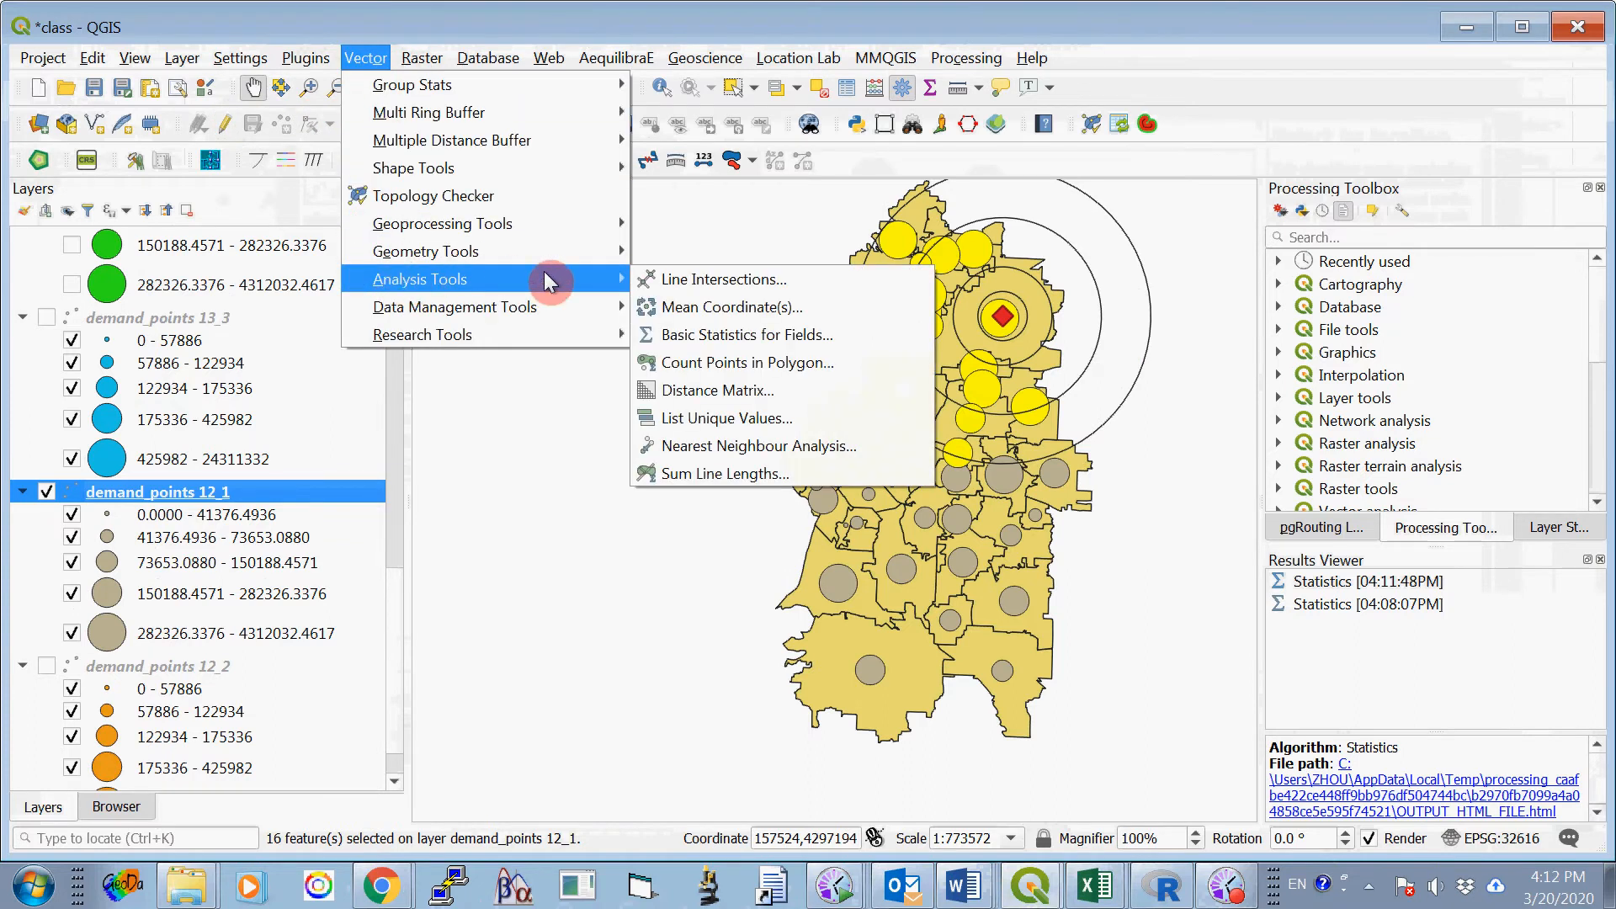
{"action": "left_click", "coordinate": [705, 337]}
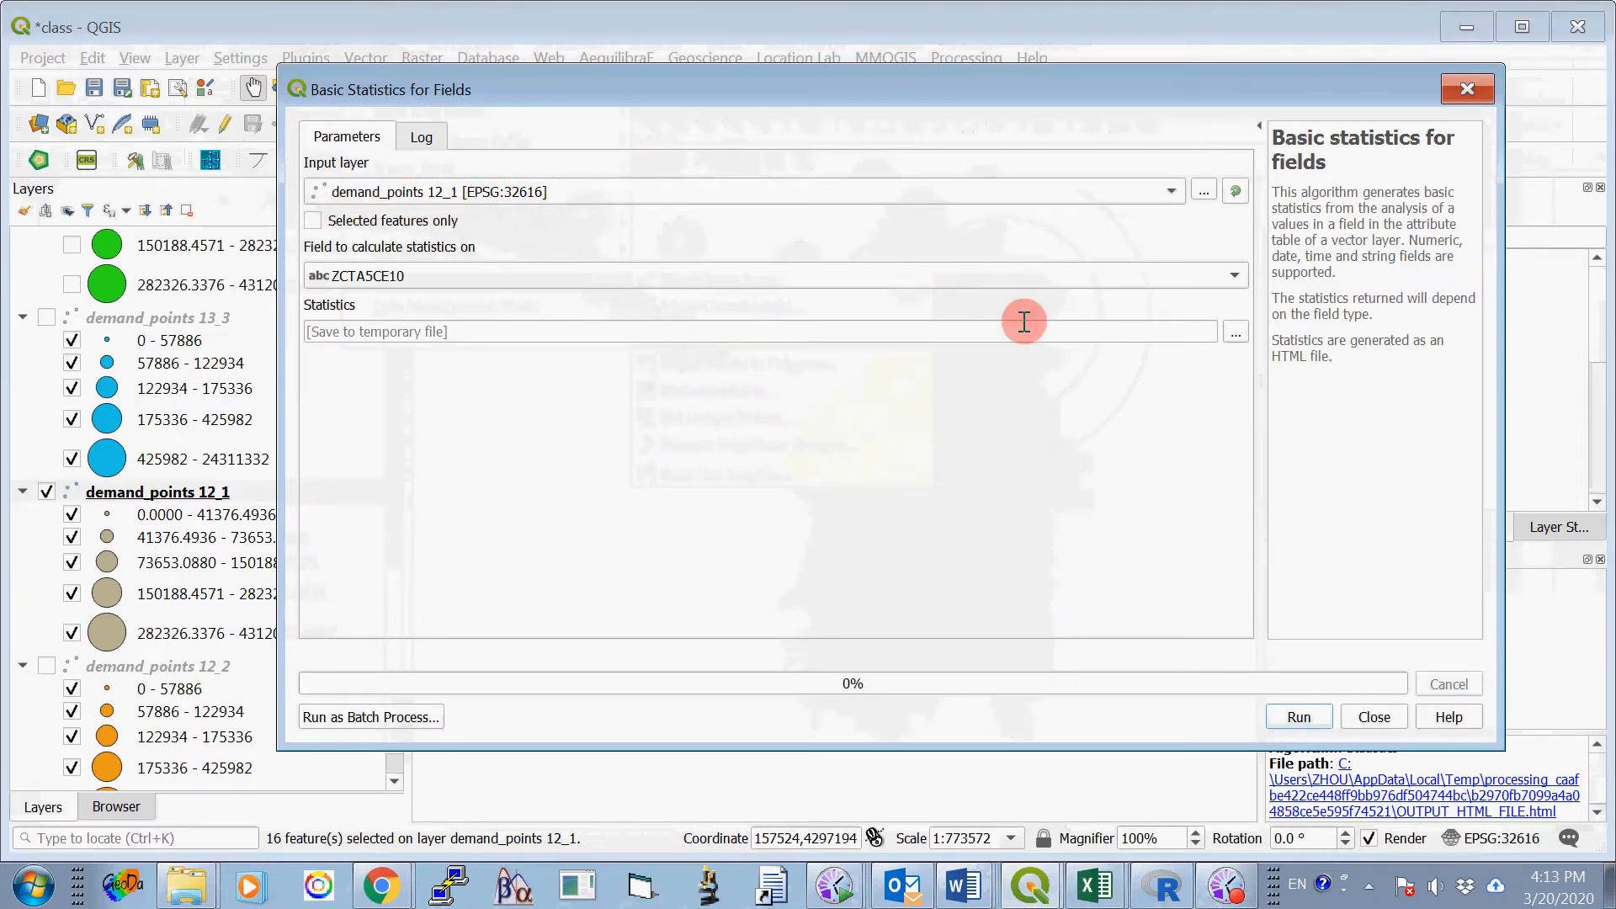
{"action": "left_click", "coordinate": [1236, 276]}
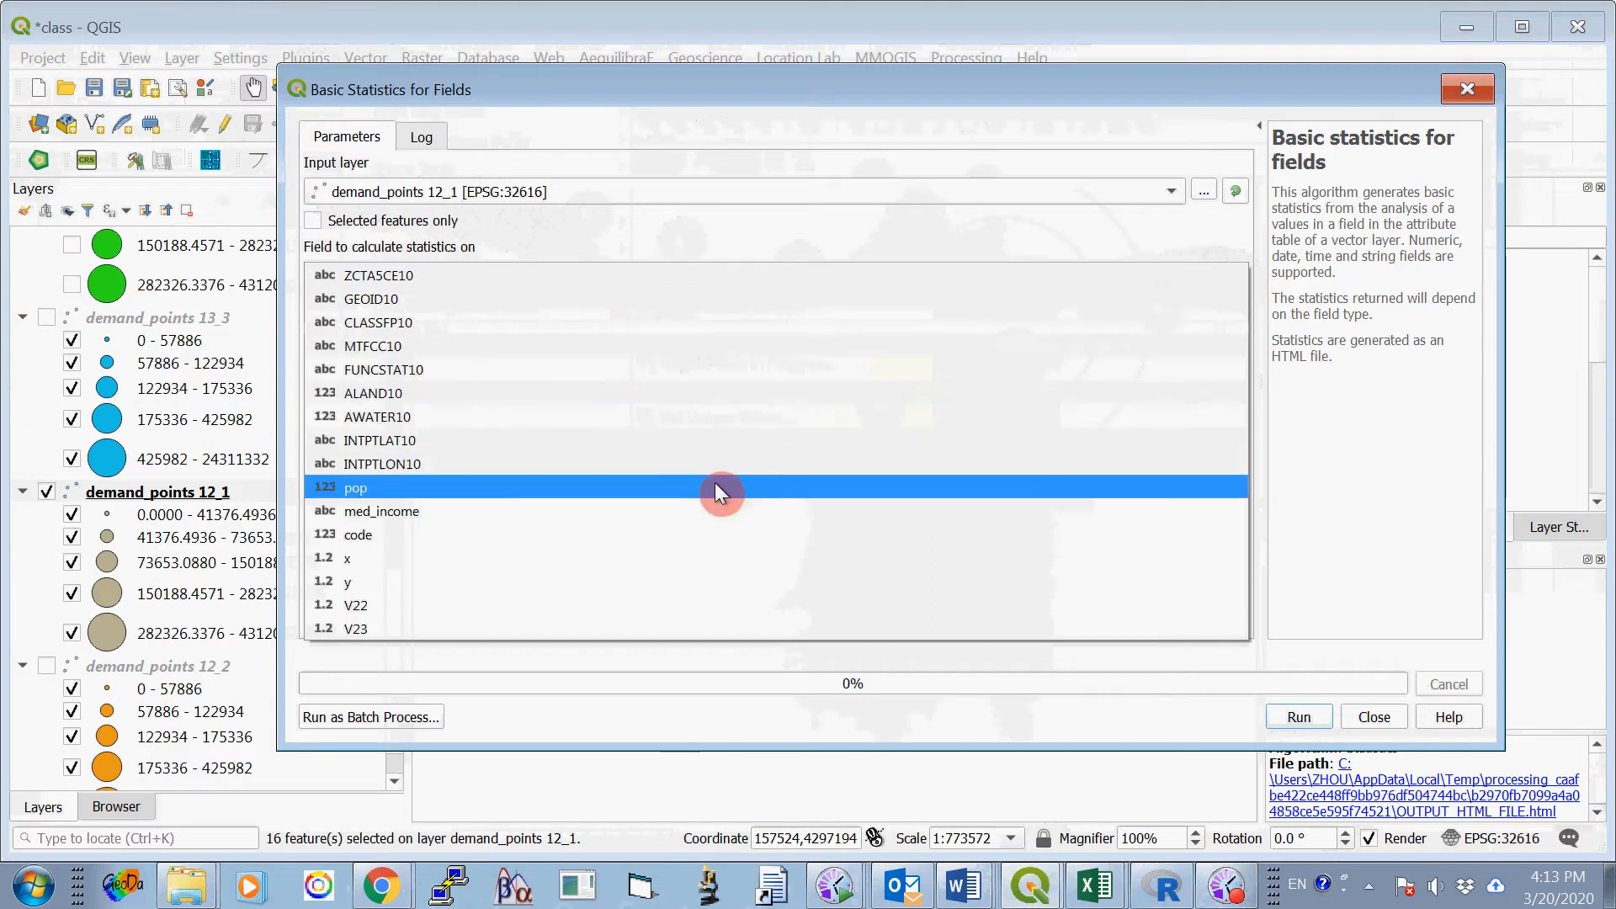
{"action": "left_click", "coordinate": [637, 605]}
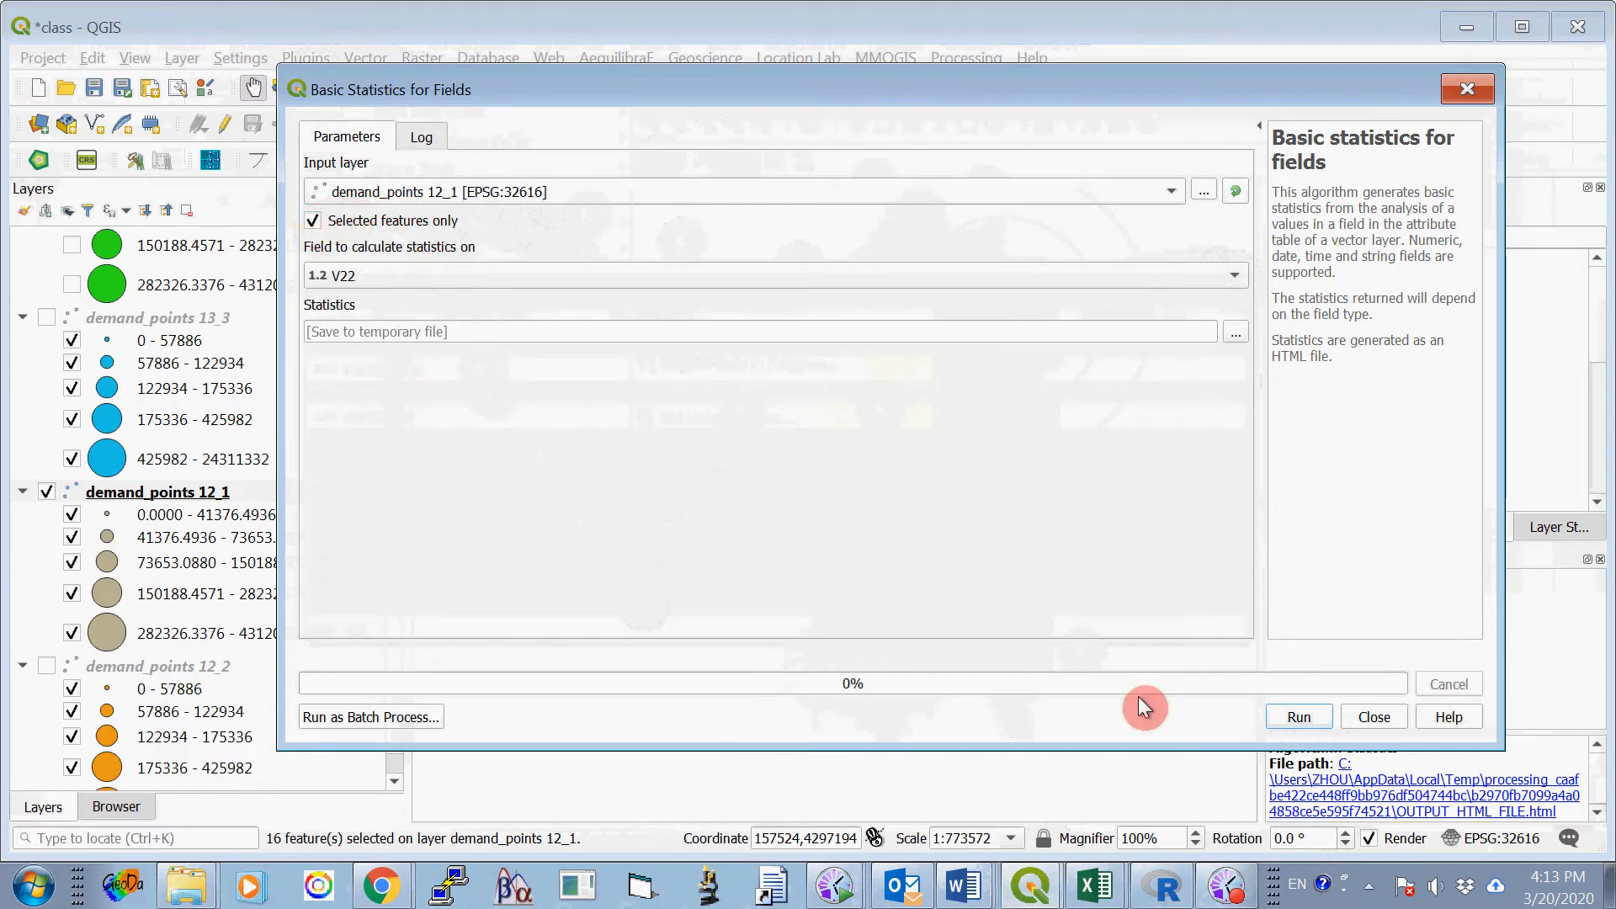
{"action": "left_click", "coordinate": [1294, 718]}
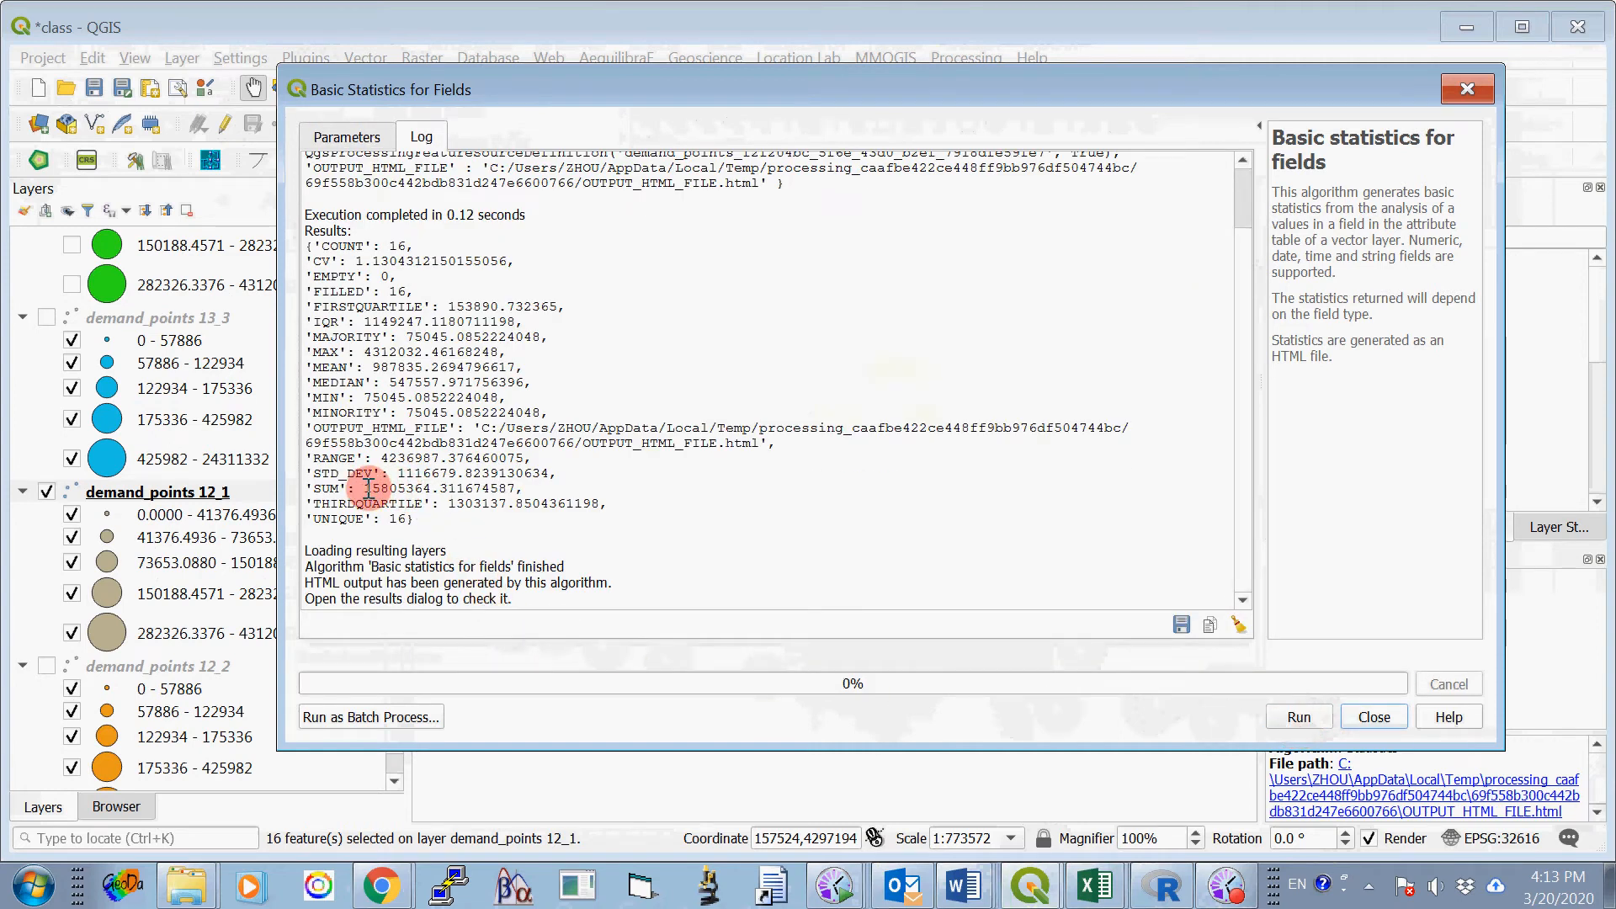
- Copy the SUM's whole-number part, 15805364, into Option One, Site 1's 24000-meter cell of Table 1 in the Word document ProjectOne_2020_B.docx
{"action": "left_click_drag", "start_coordinate": [364, 488], "coordinate": [433, 488]}
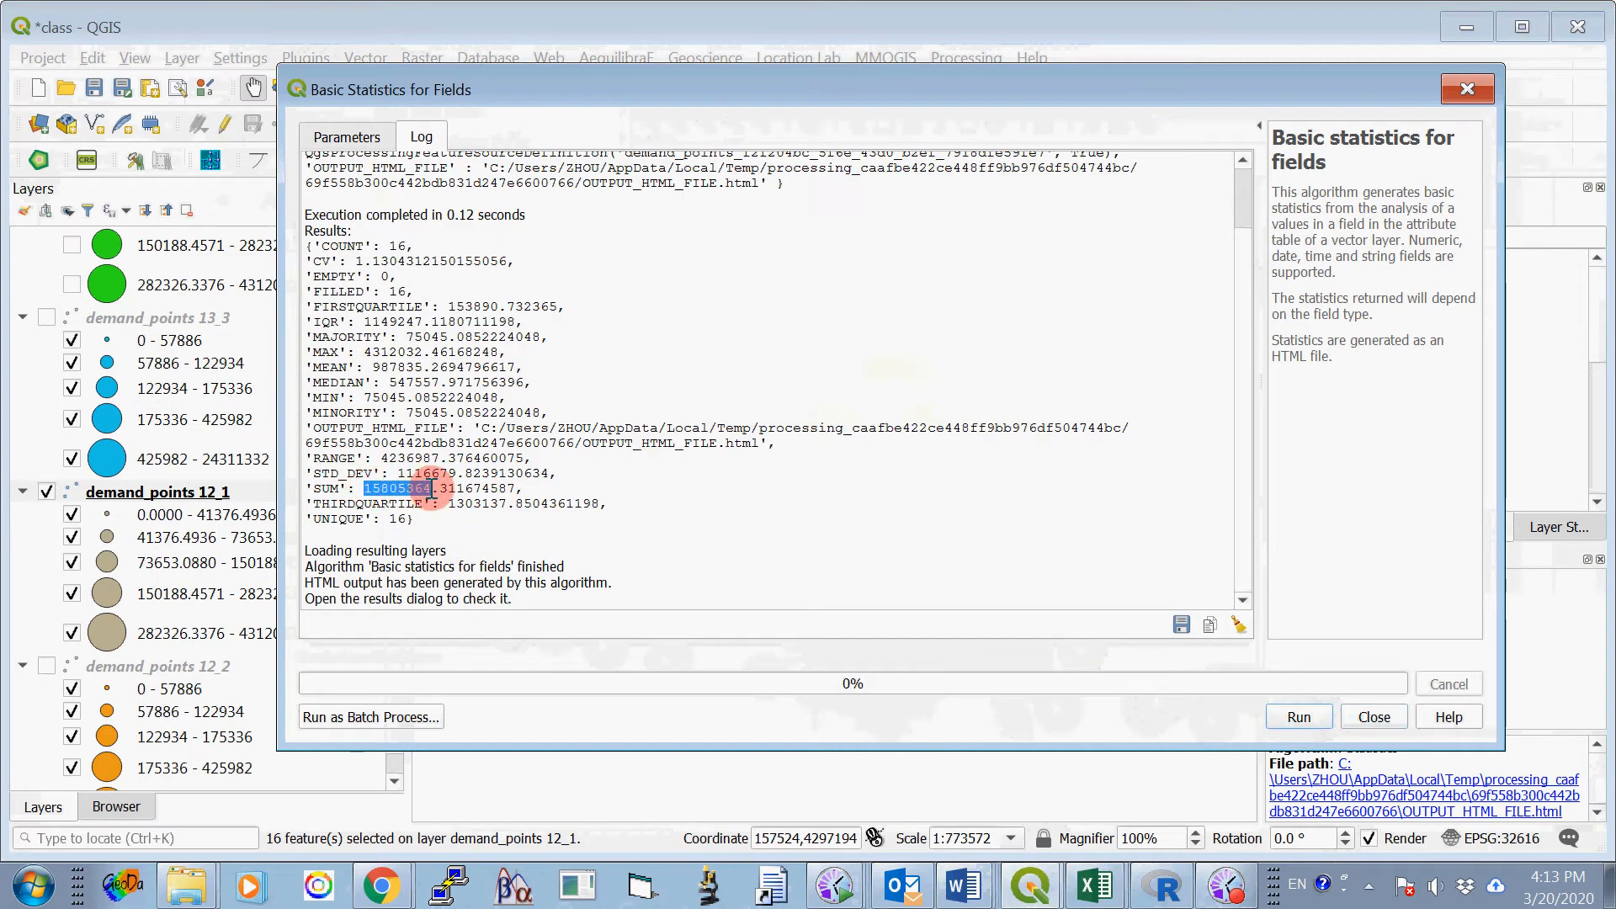
{"action": "right_click", "coordinate": [405, 481]}
{"action": "left_click", "coordinate": [438, 501]}
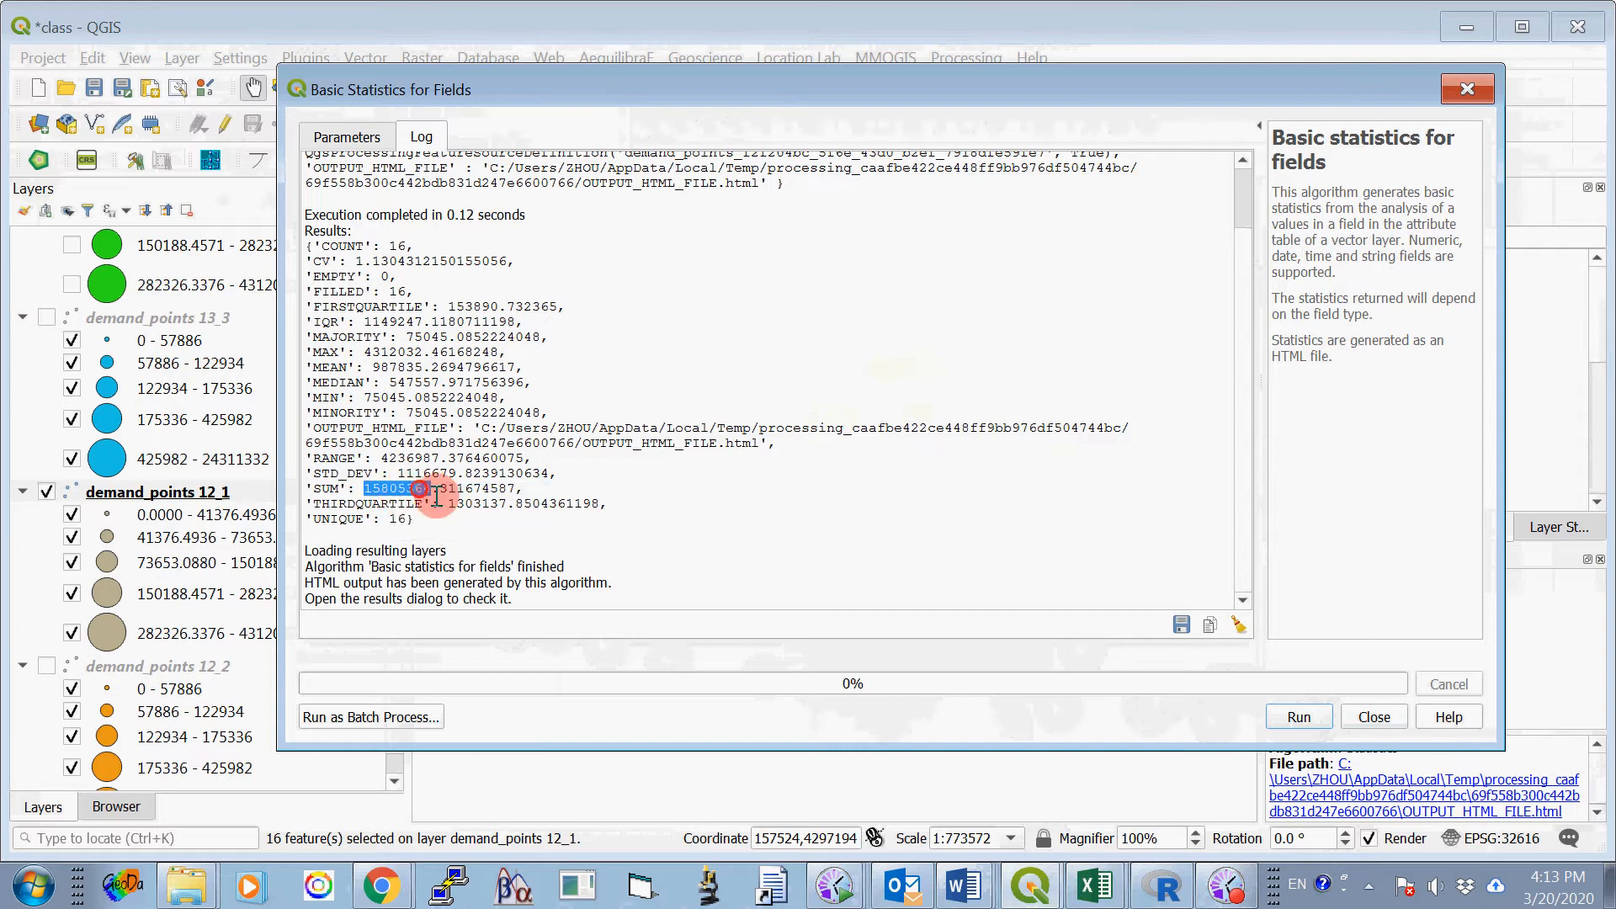
{"action": "left_click", "coordinate": [964, 884]}
{"action": "left_click", "coordinate": [983, 806]}
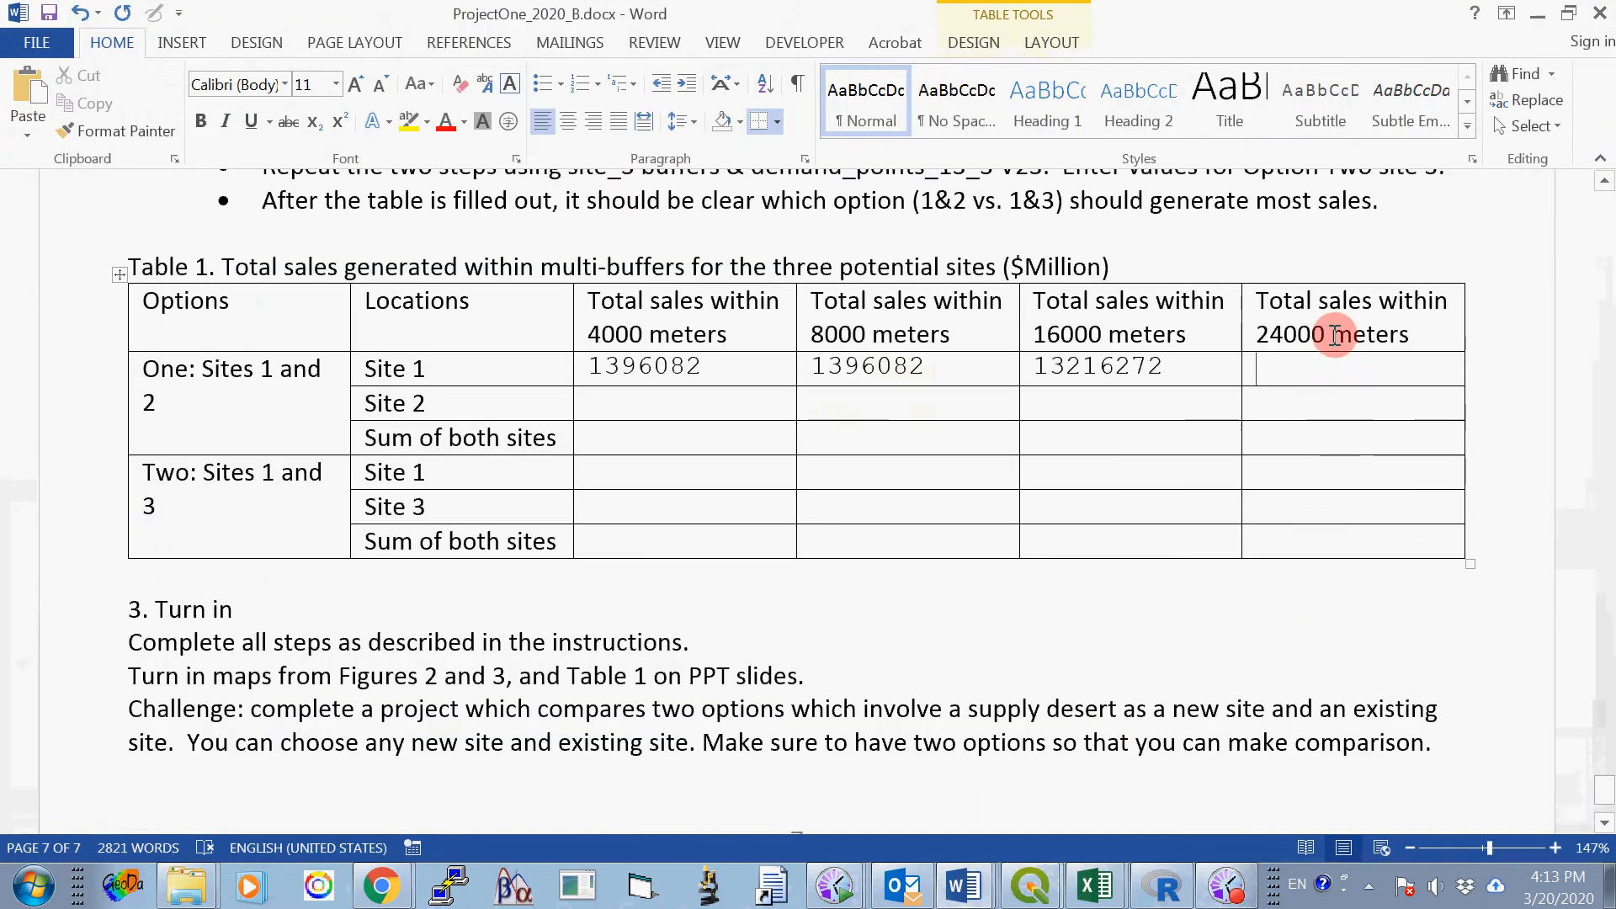
{"action": "right_click", "coordinate": [1281, 366]}
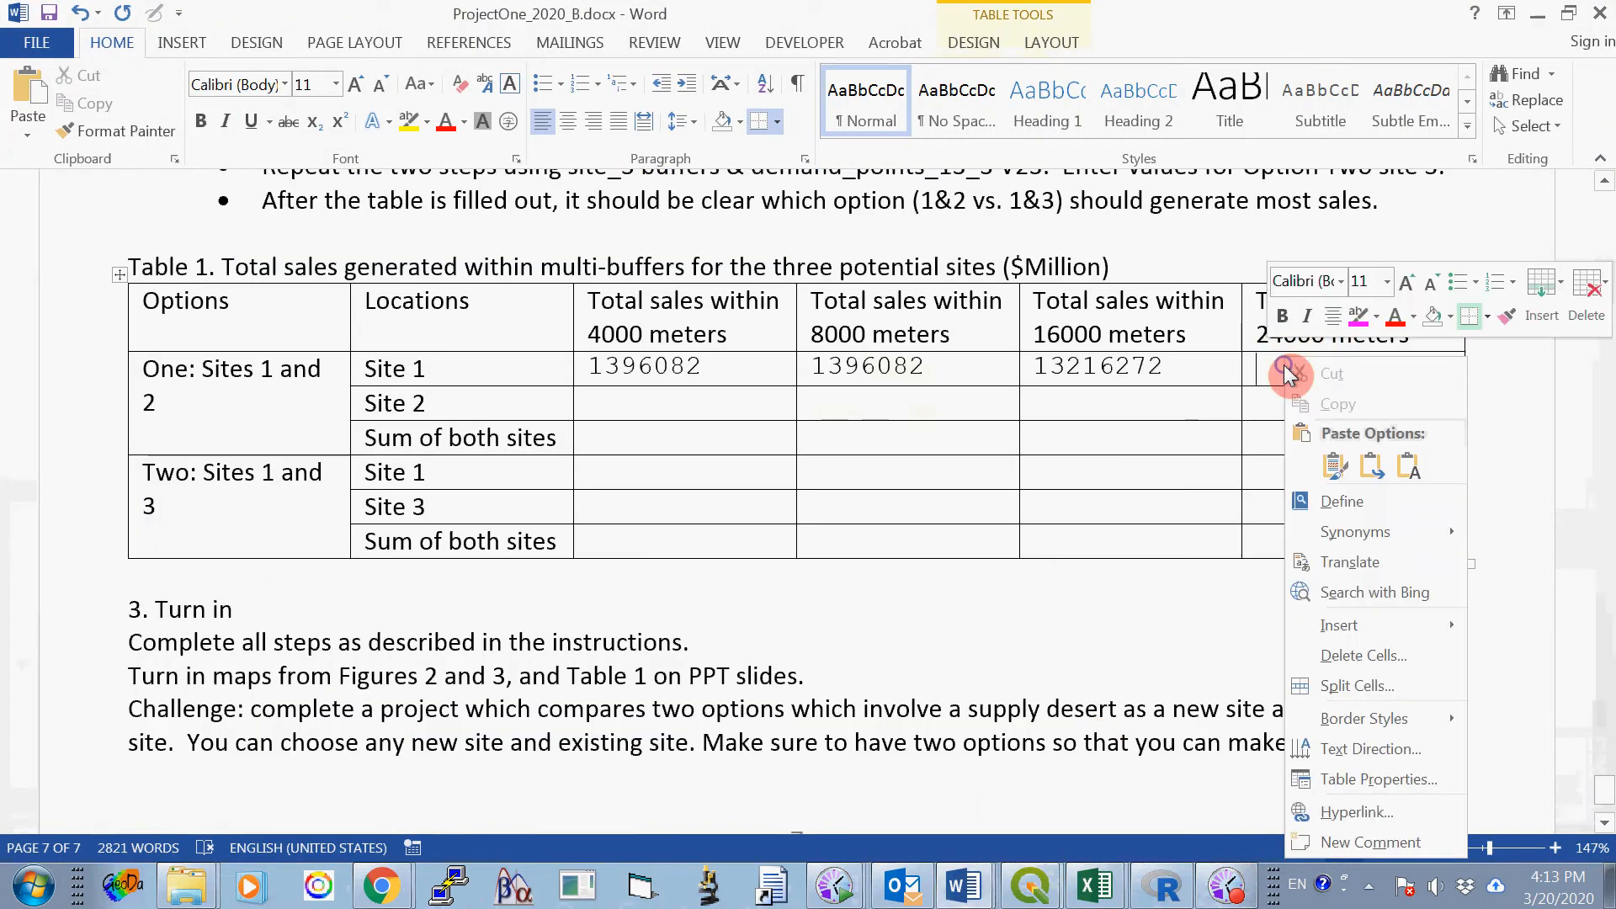
{"action": "left_click", "coordinate": [1334, 466]}
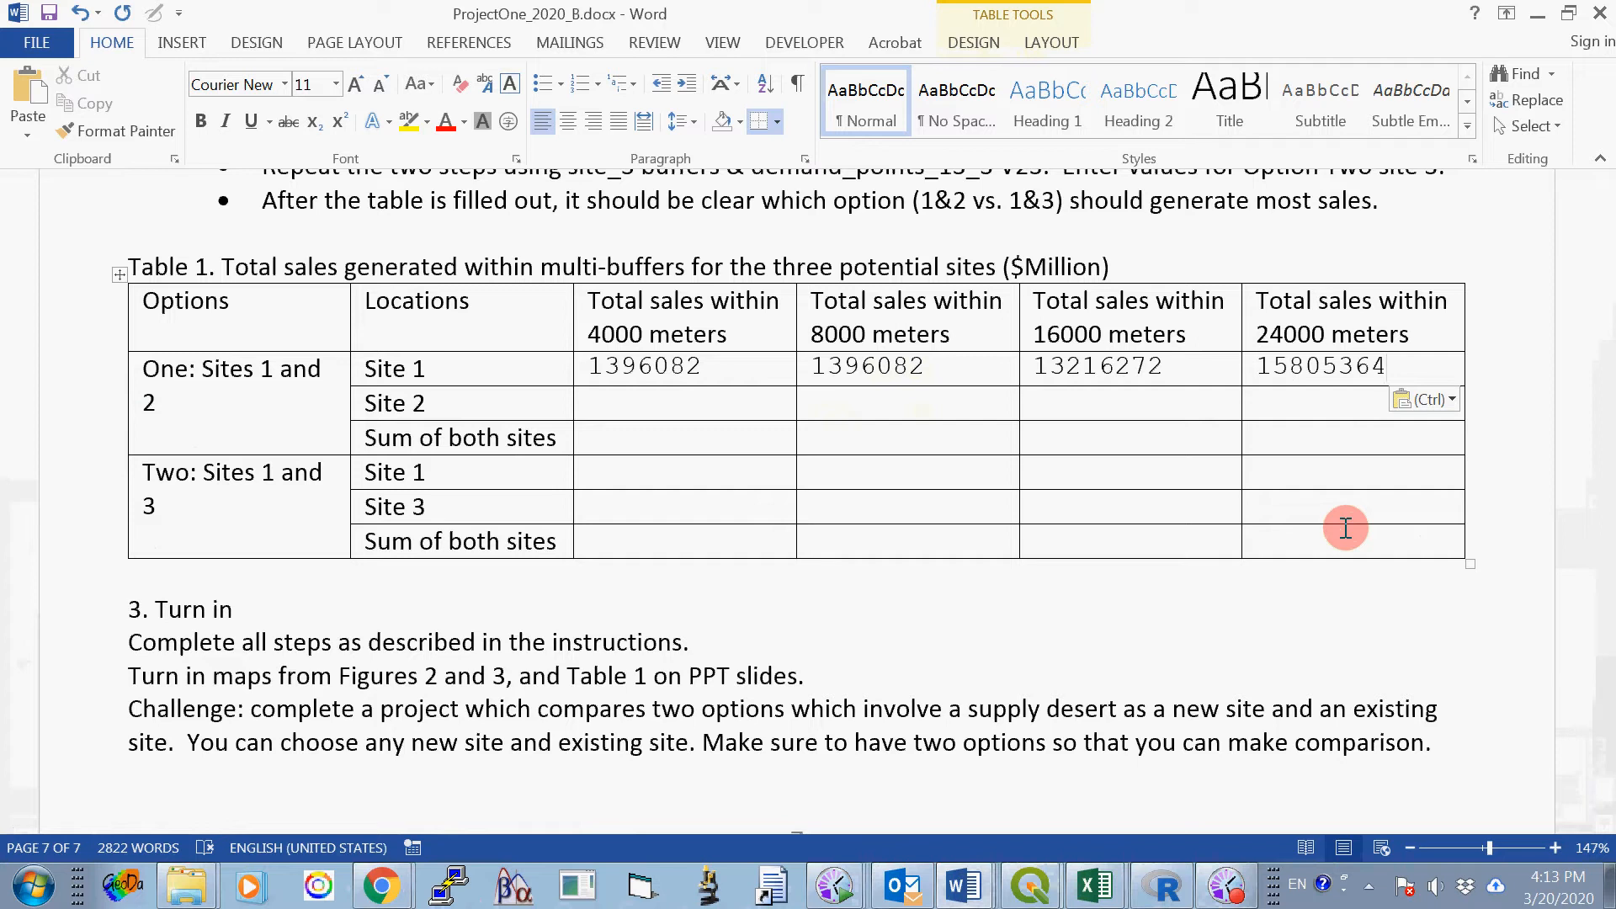
- Switch back to the class project in QGIS, close the Basic Statistics for Fields tool, and deselect all demand points
{"action": "left_click", "coordinate": [653, 400]}
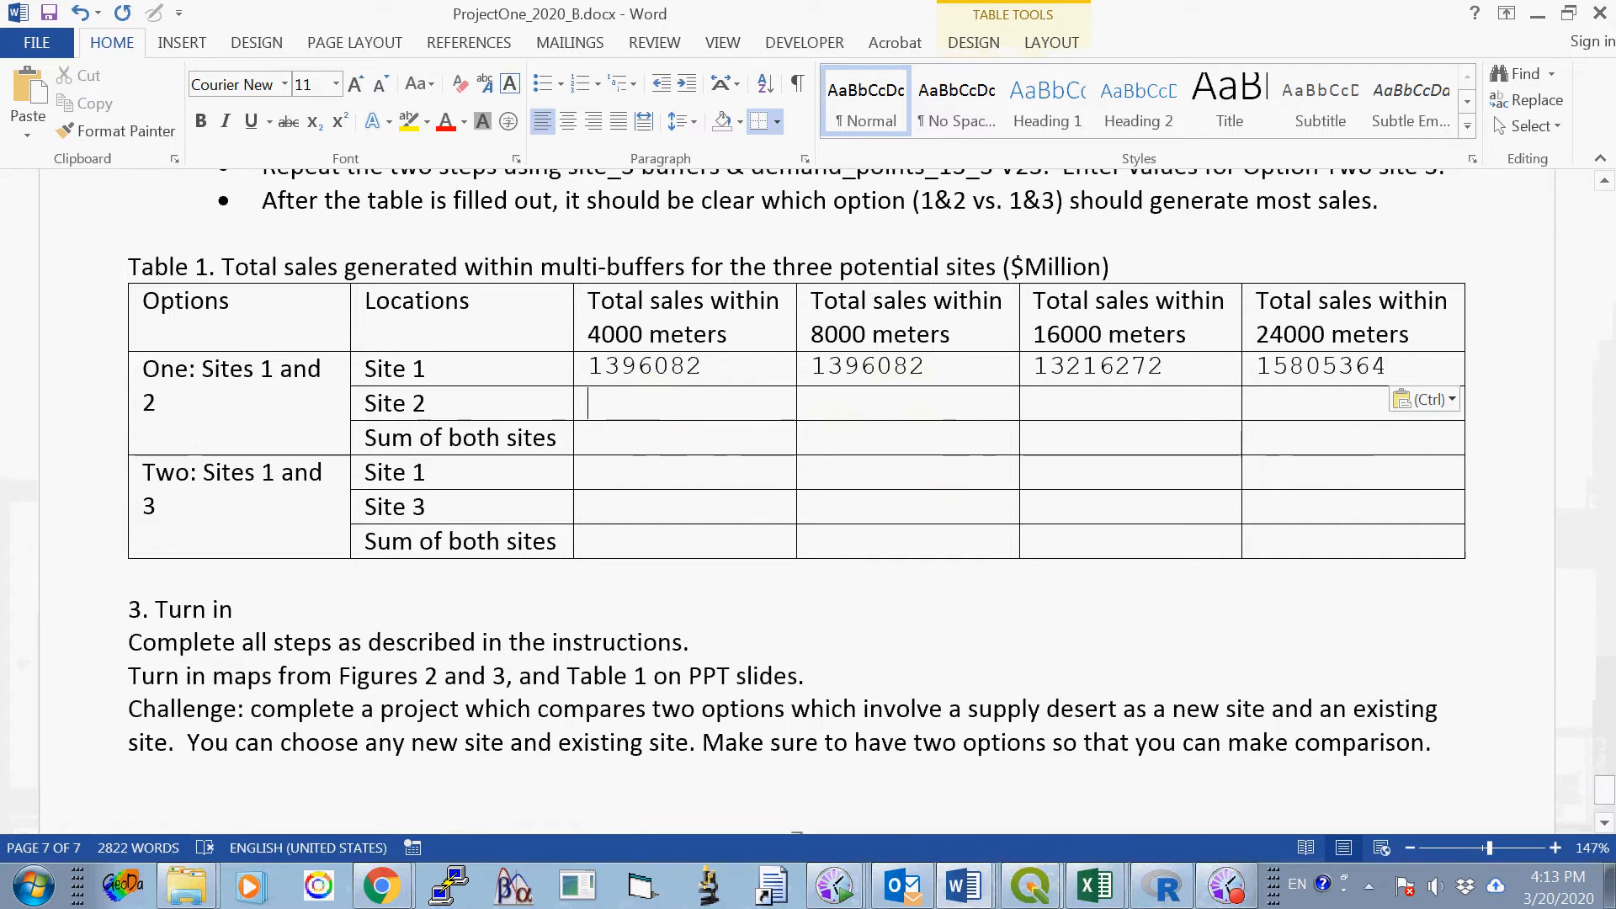
{"action": "mouse_move", "coordinate": [1030, 884]}
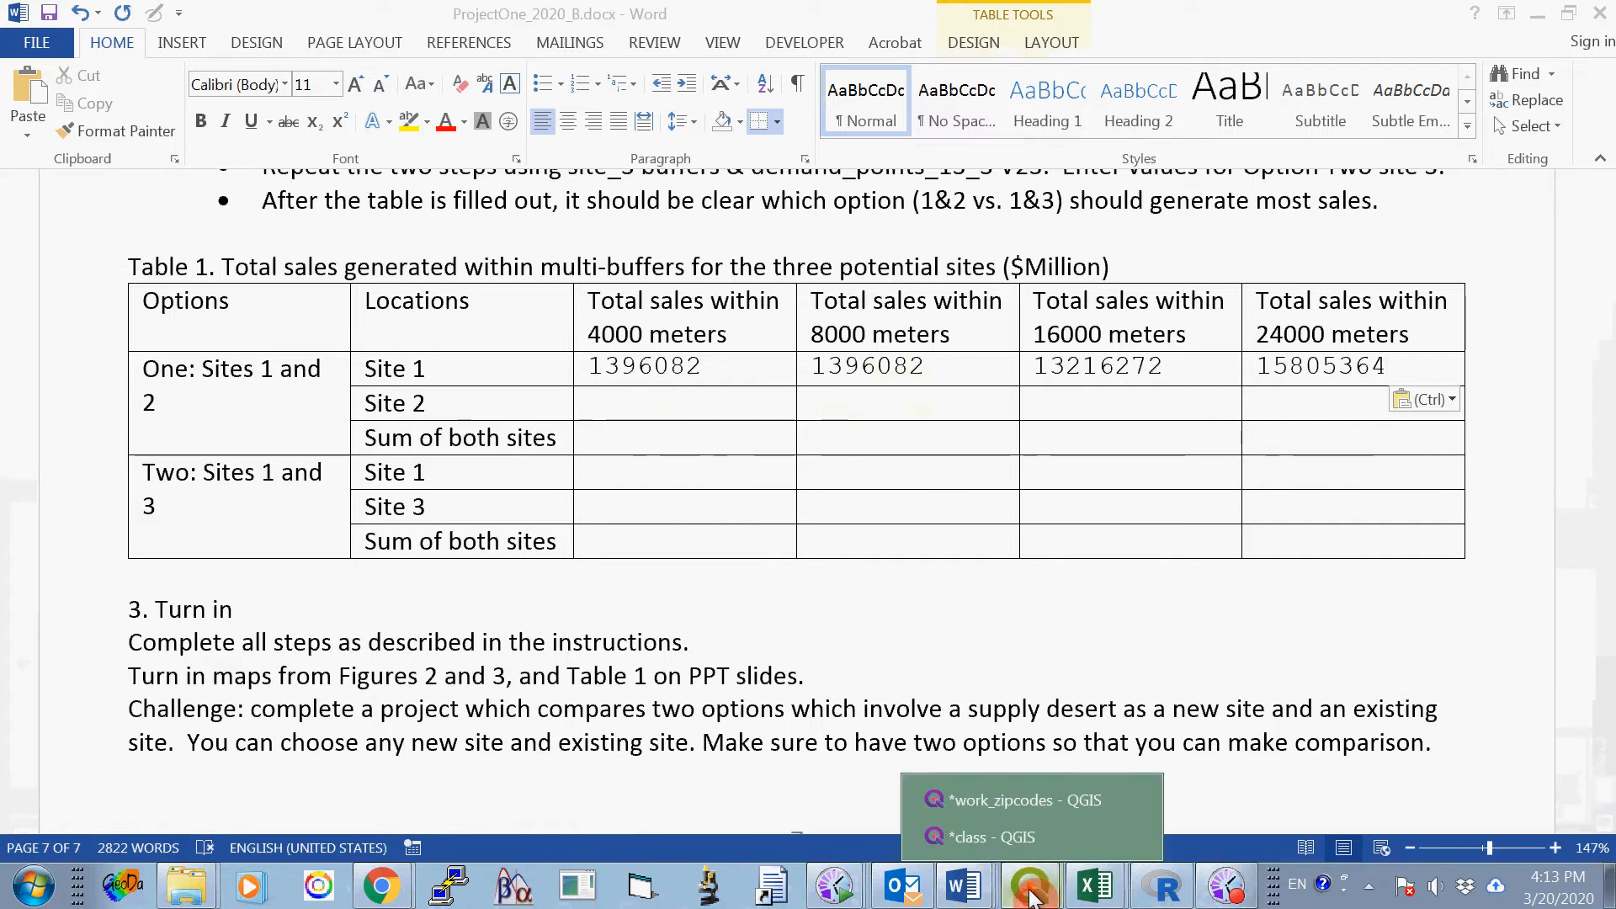
{"action": "left_click", "coordinate": [1040, 839]}
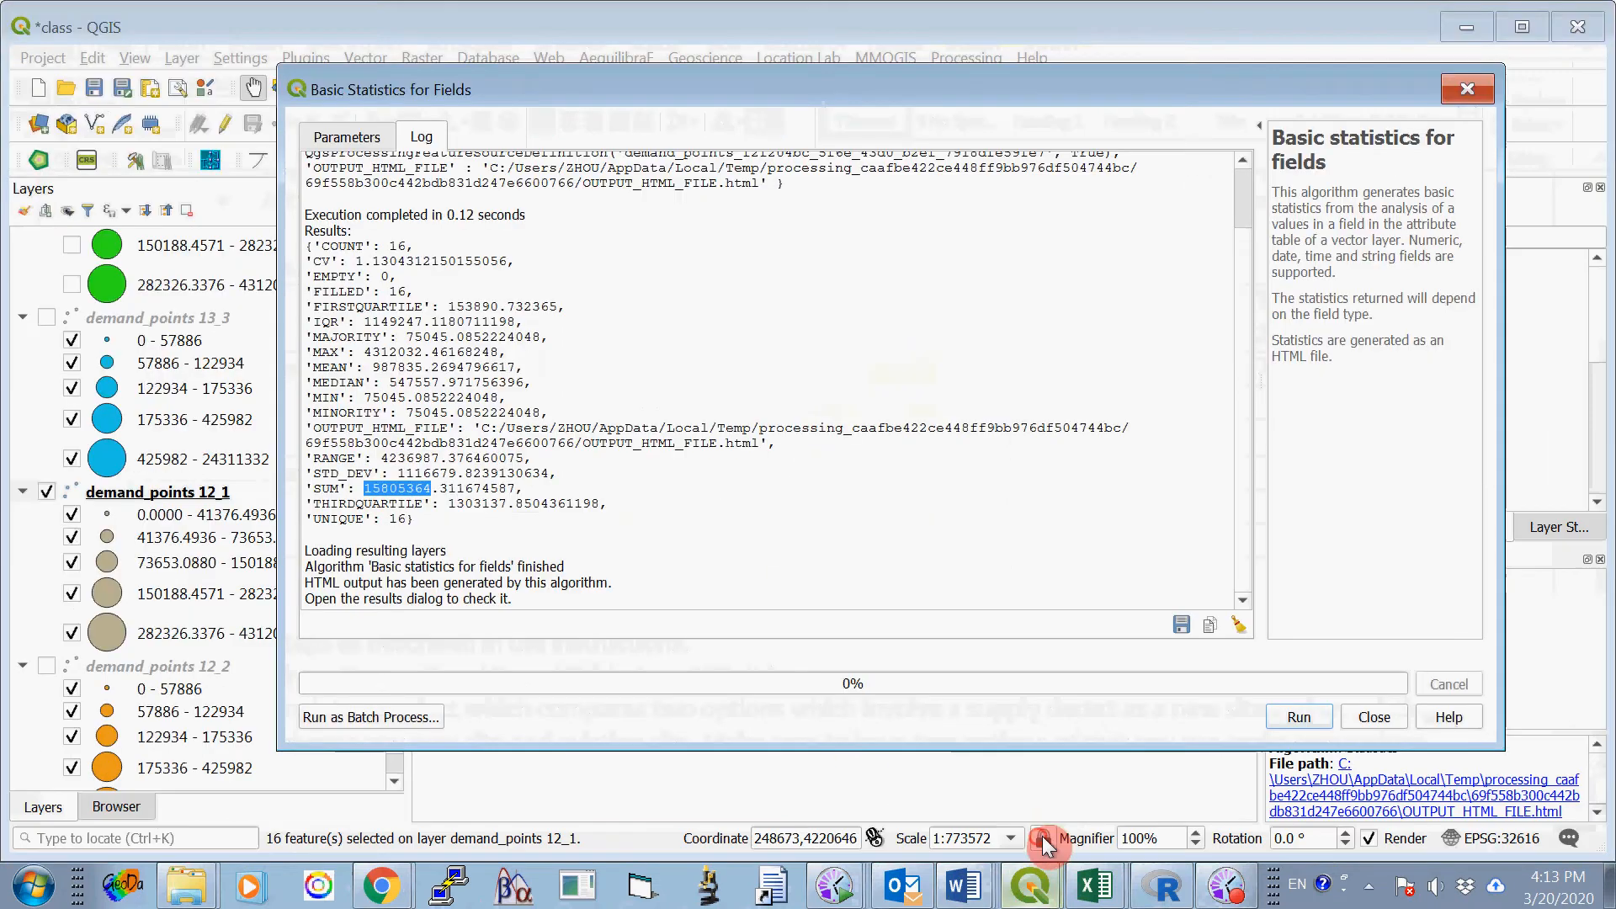
{"action": "left_click", "coordinate": [1374, 716]}
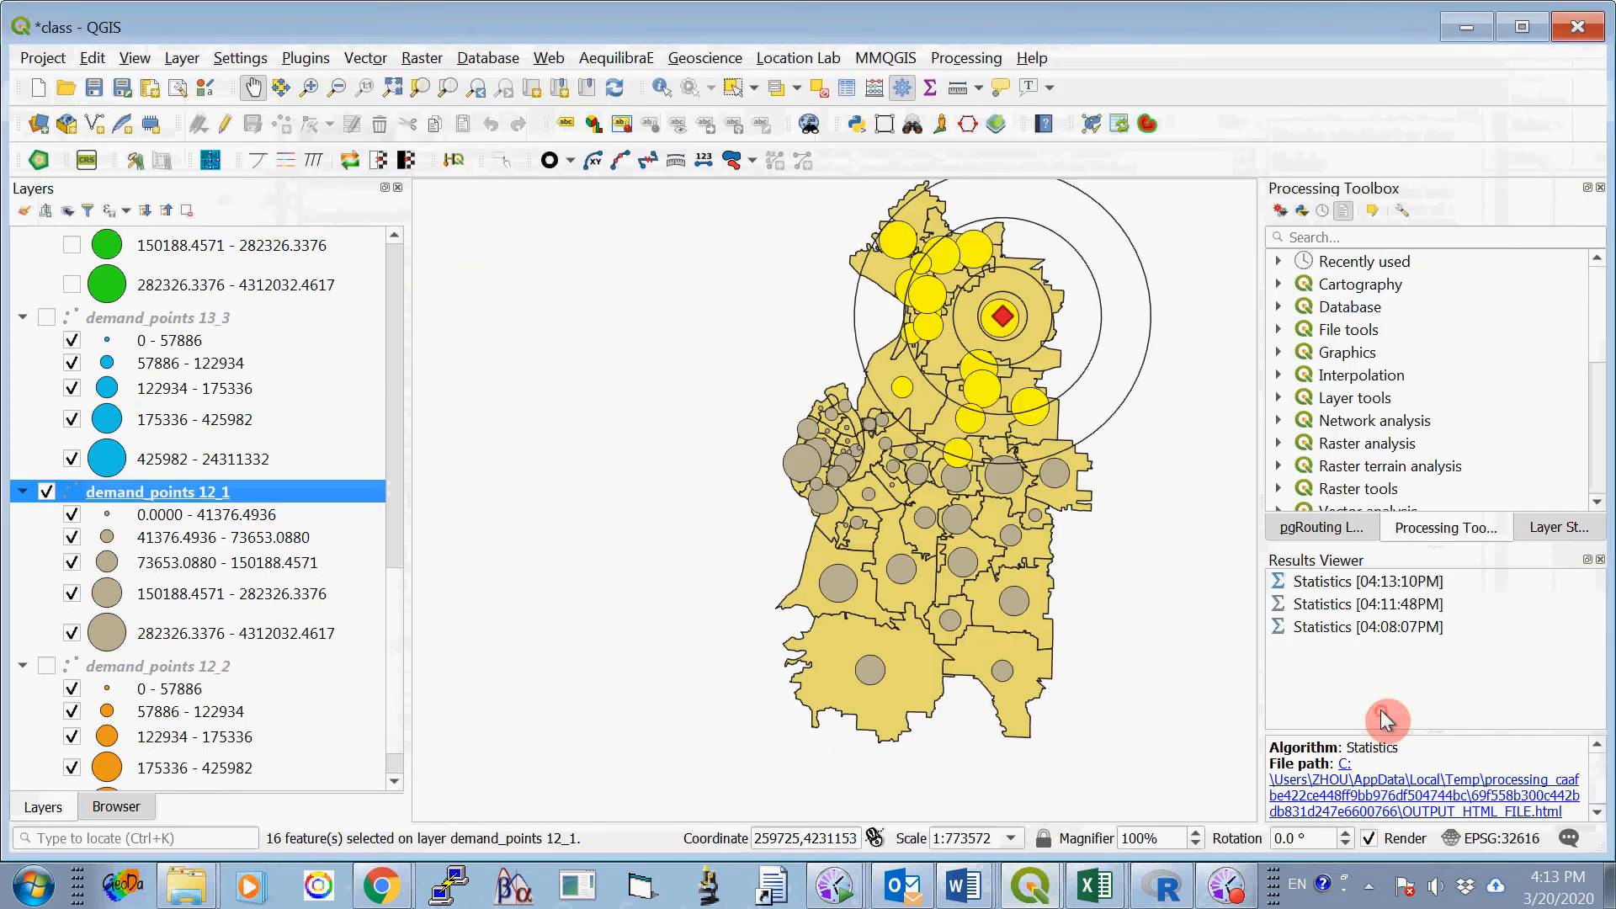
{"action": "left_click", "coordinate": [828, 96]}
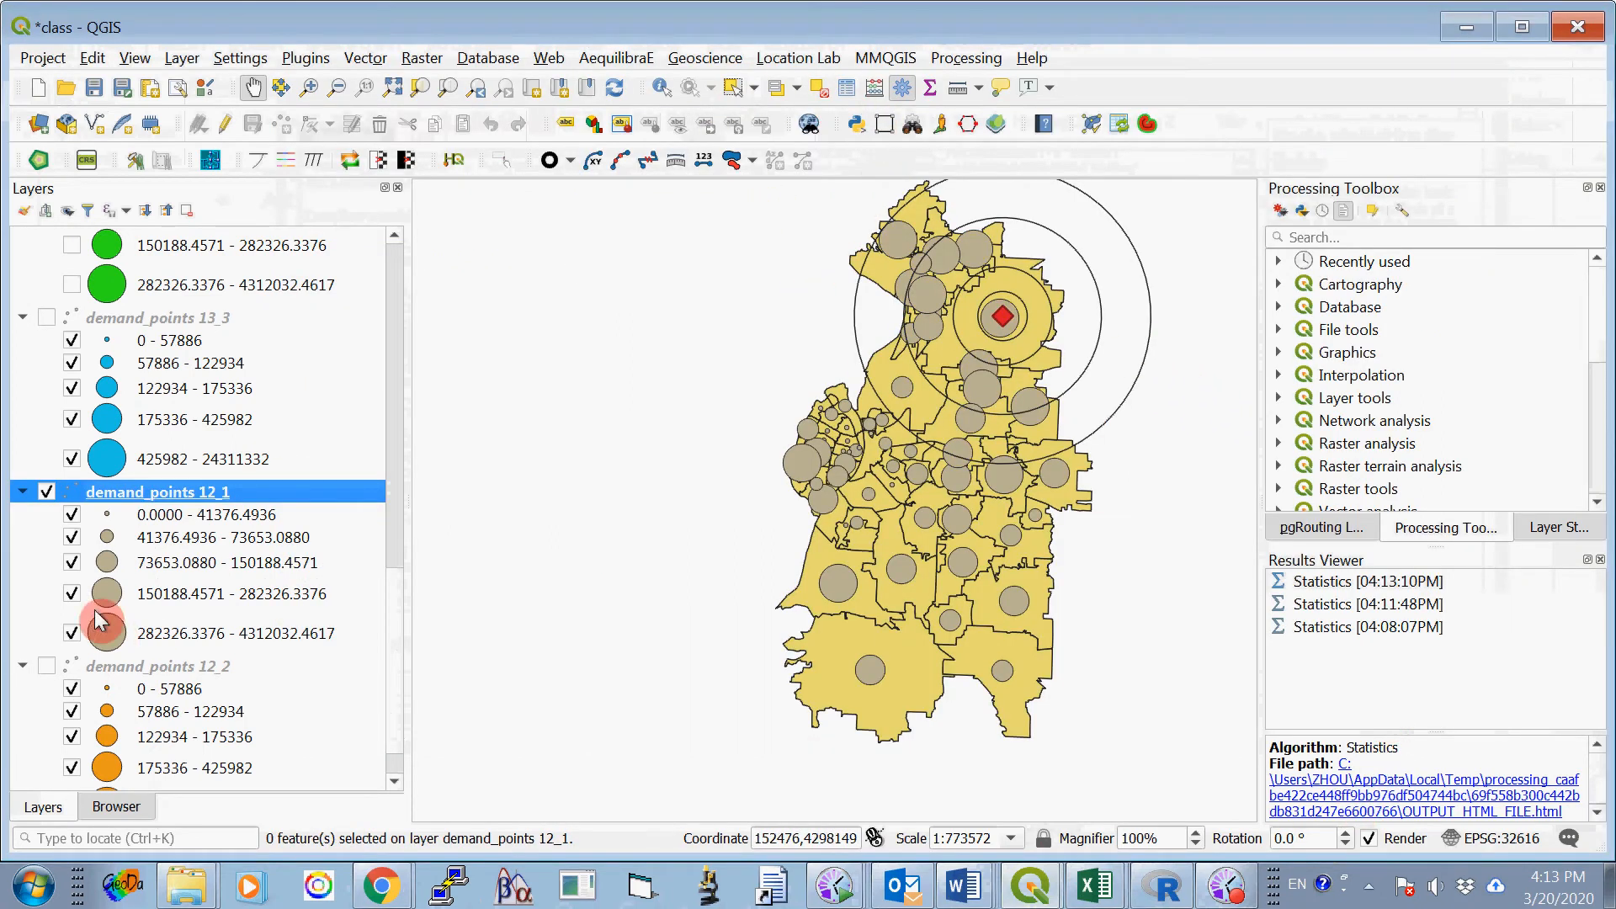
- Hide the site_1 layer and its four buffers, buffer1_4000, buffer1_8000, buffer1_16000 and buffer1_24000
{"action": "scroll", "coordinate": [397, 522], "scroll_direction": "up", "scroll_amount": 10}
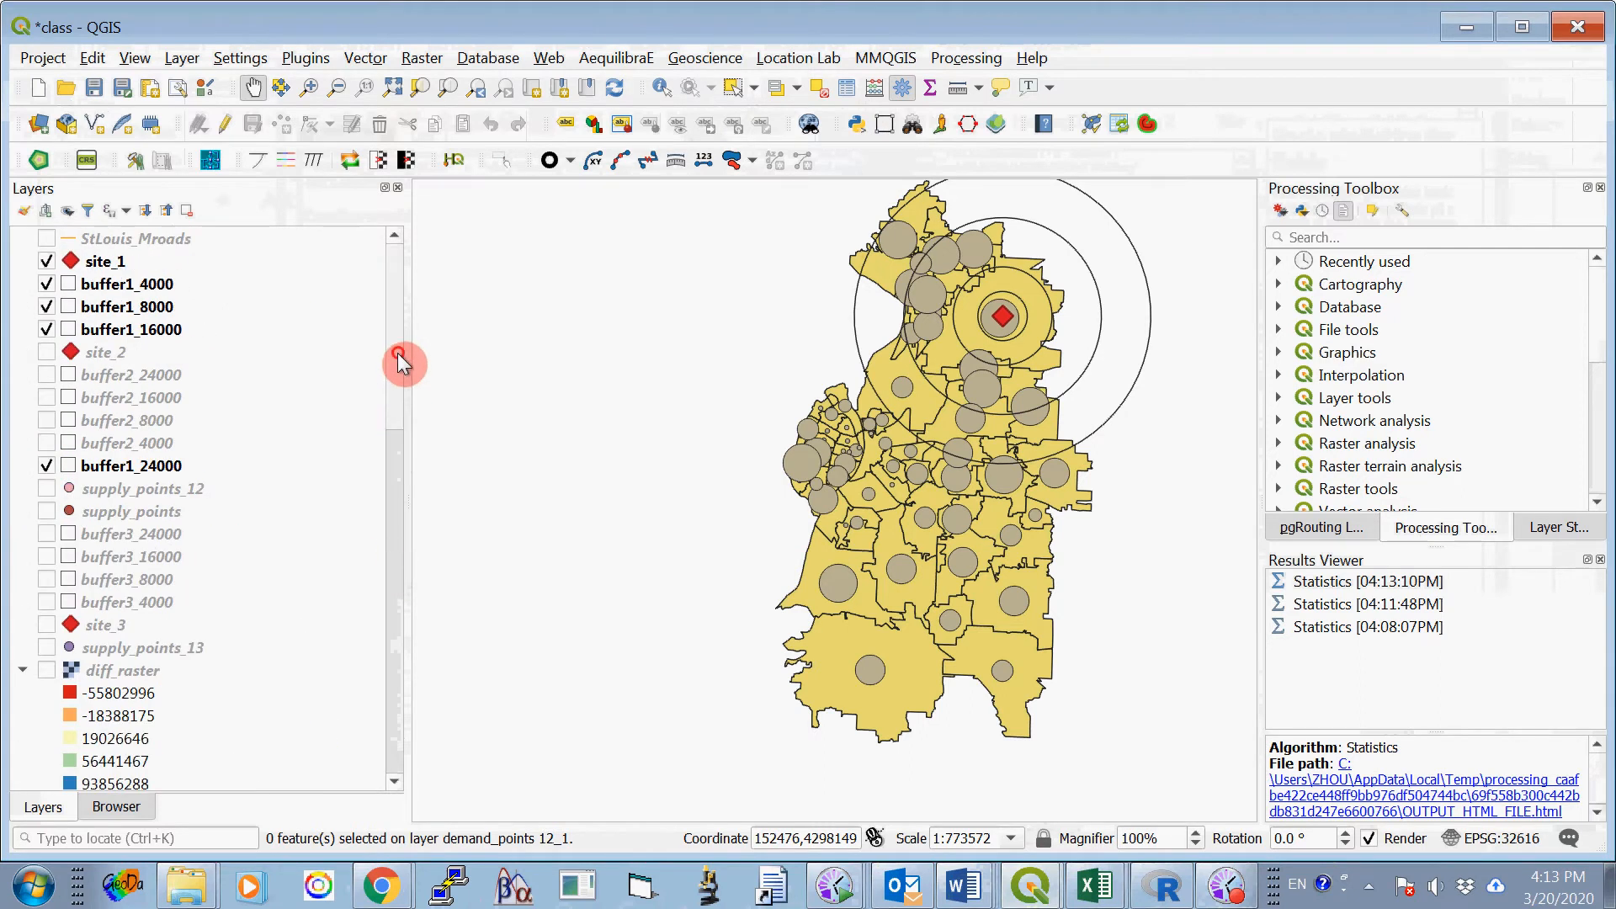
{"action": "left_click", "coordinate": [46, 260]}
{"action": "left_click", "coordinate": [46, 283]}
{"action": "left_click", "coordinate": [47, 306]}
{"action": "left_click", "coordinate": [47, 329]}
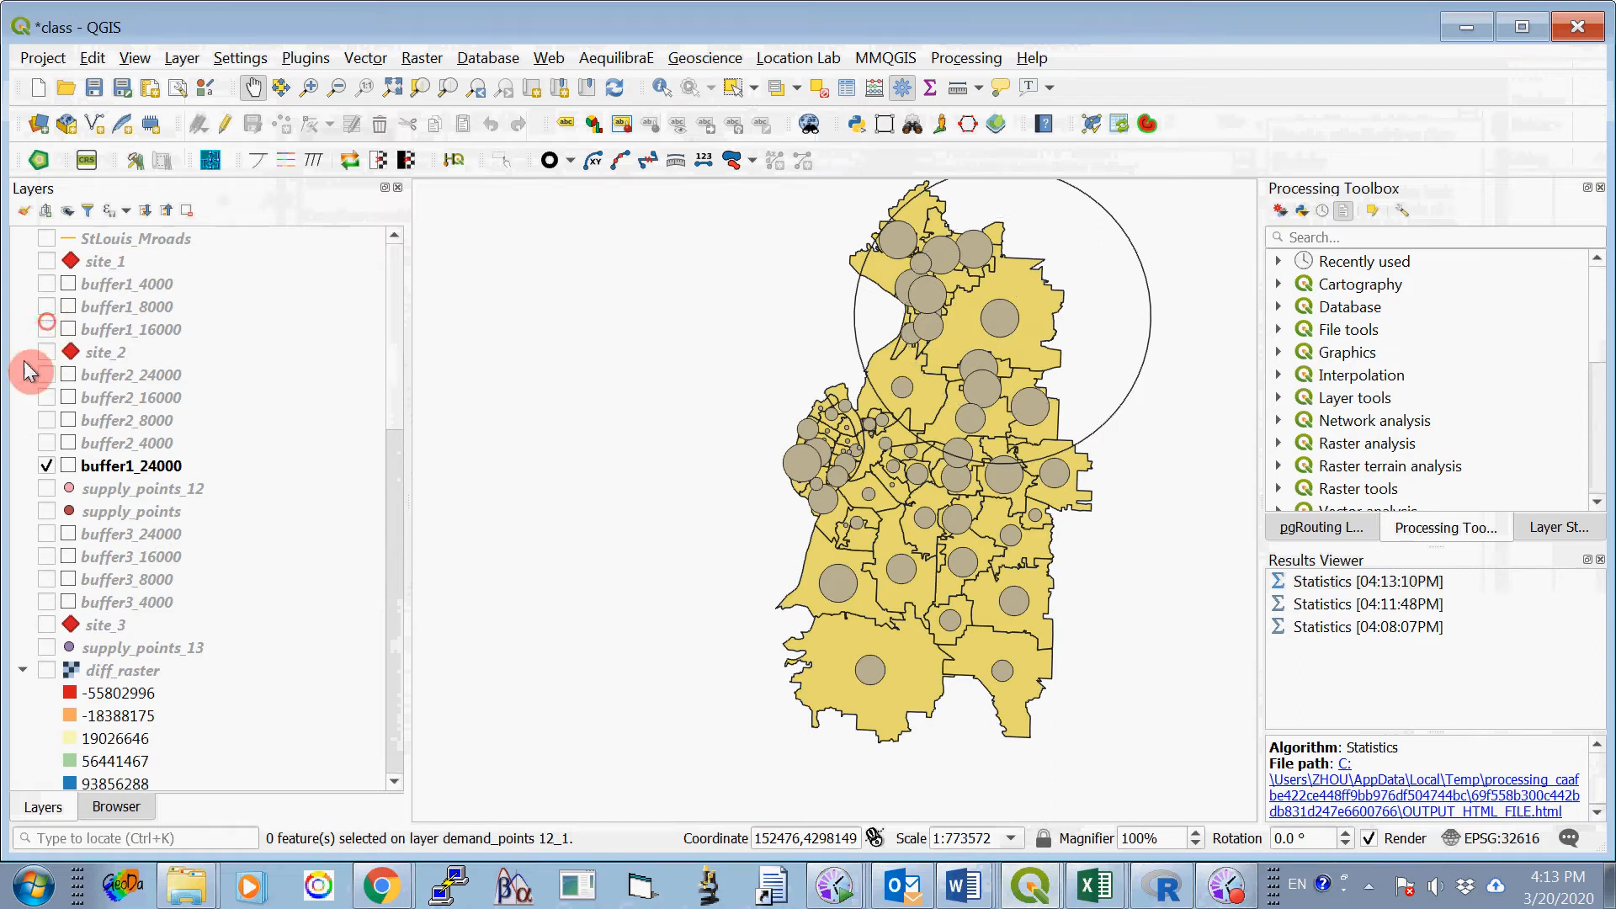
{"action": "left_click", "coordinate": [45, 465]}
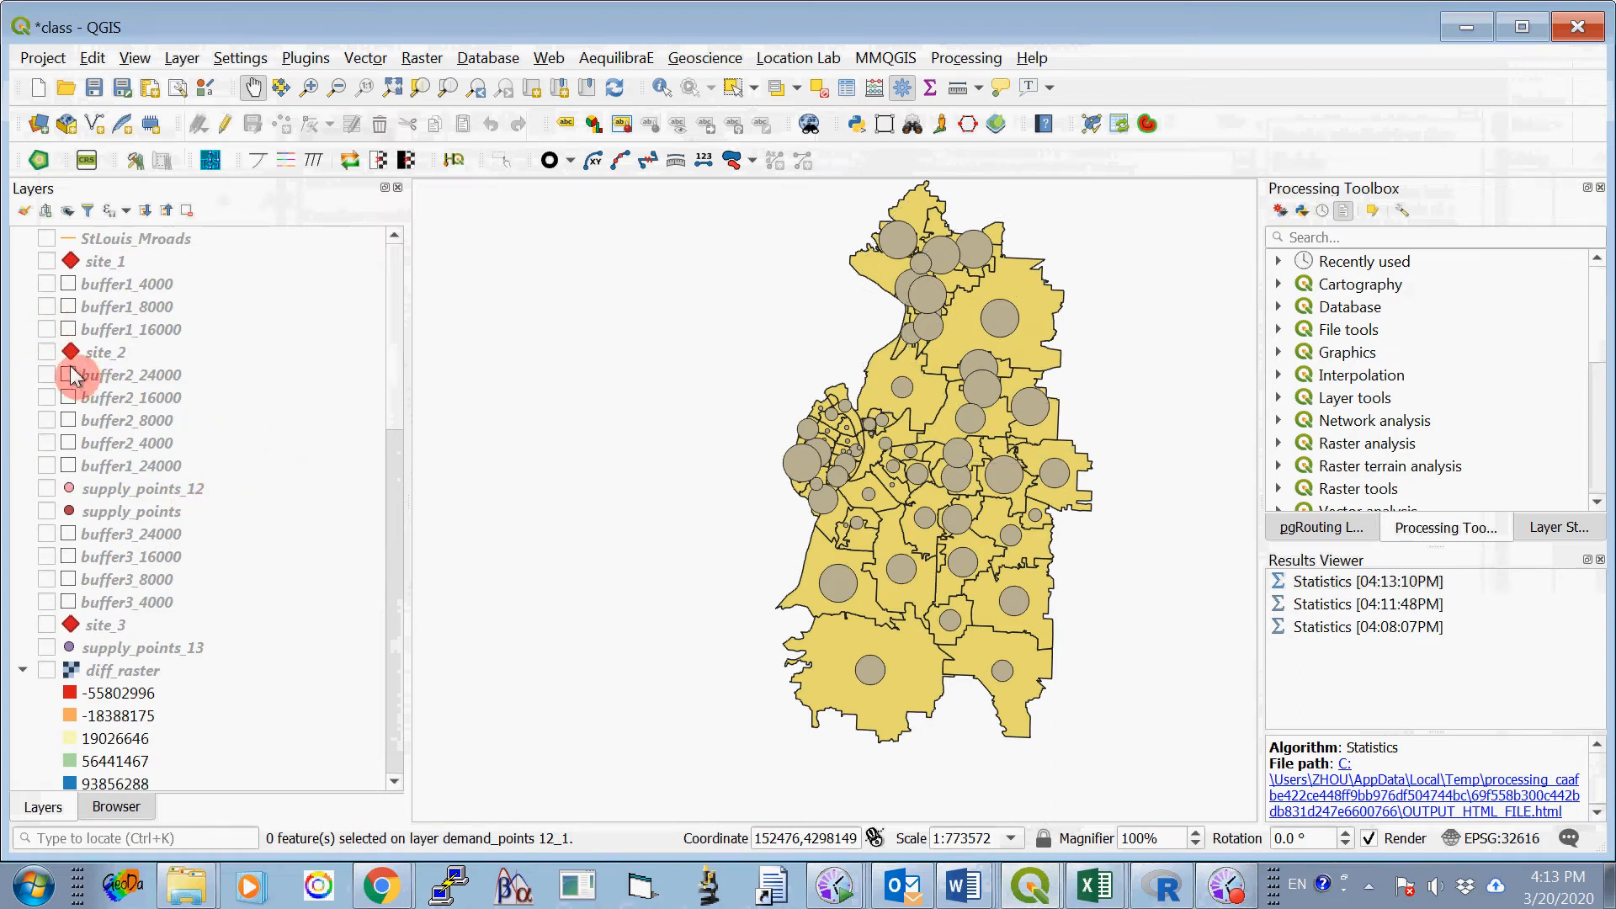
- Show the site_2 layer and its four buffers, buffer2_24000, buffer2_16000, buffer2_8000 and buffer2_4000
{"action": "left_click", "coordinate": [47, 351]}
{"action": "left_click", "coordinate": [46, 376]}
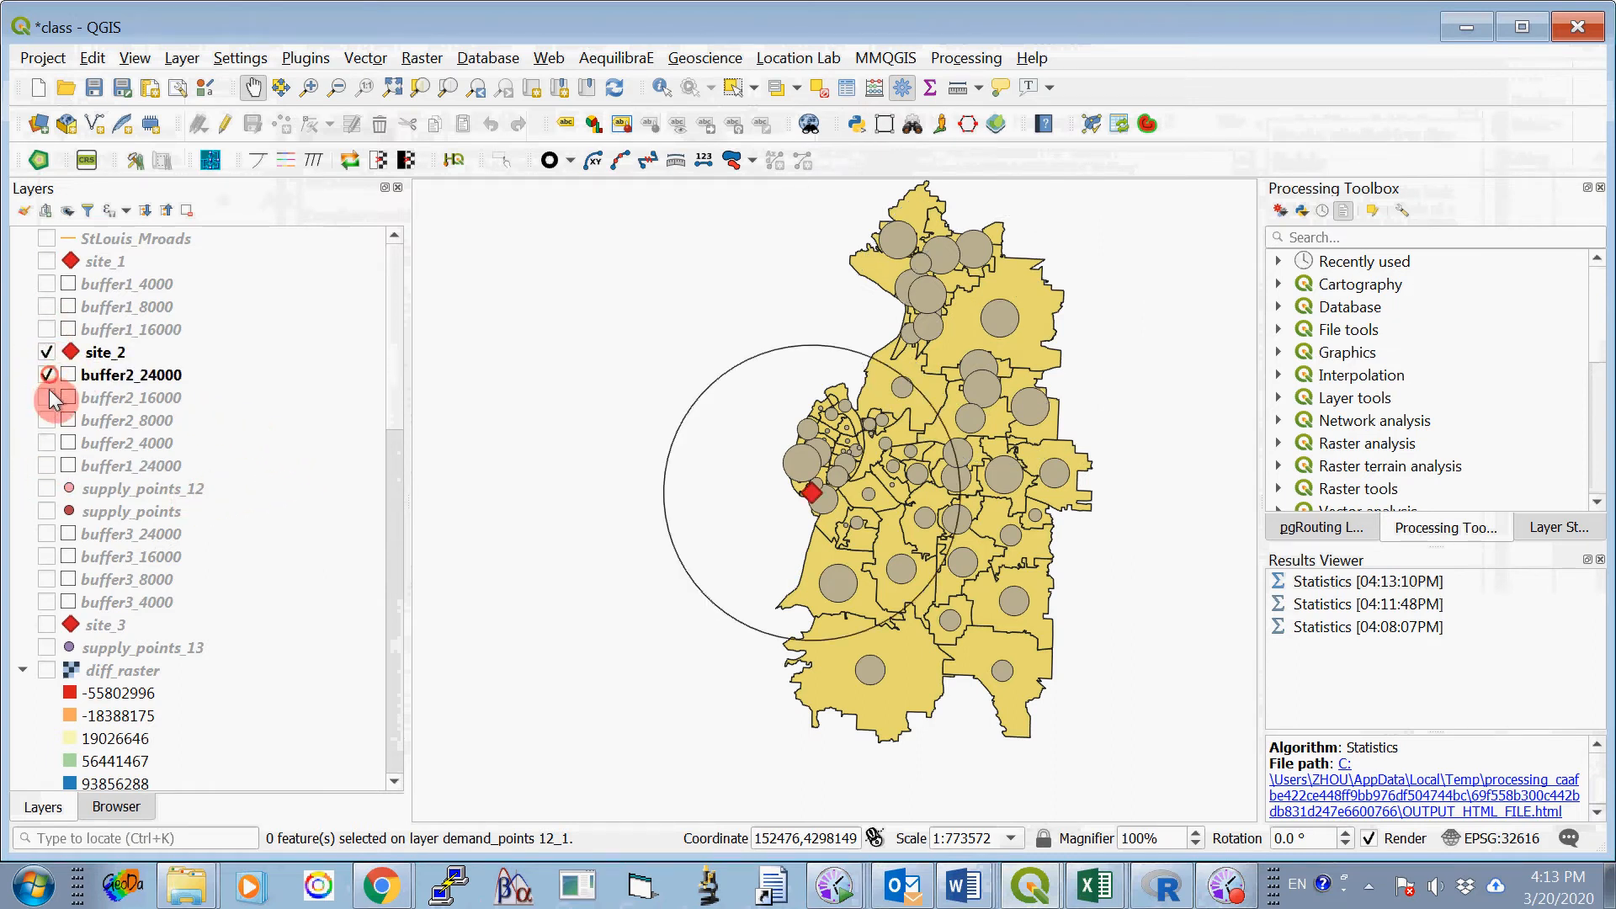
{"action": "left_click", "coordinate": [46, 398]}
{"action": "left_click", "coordinate": [46, 420]}
{"action": "left_click", "coordinate": [46, 443]}
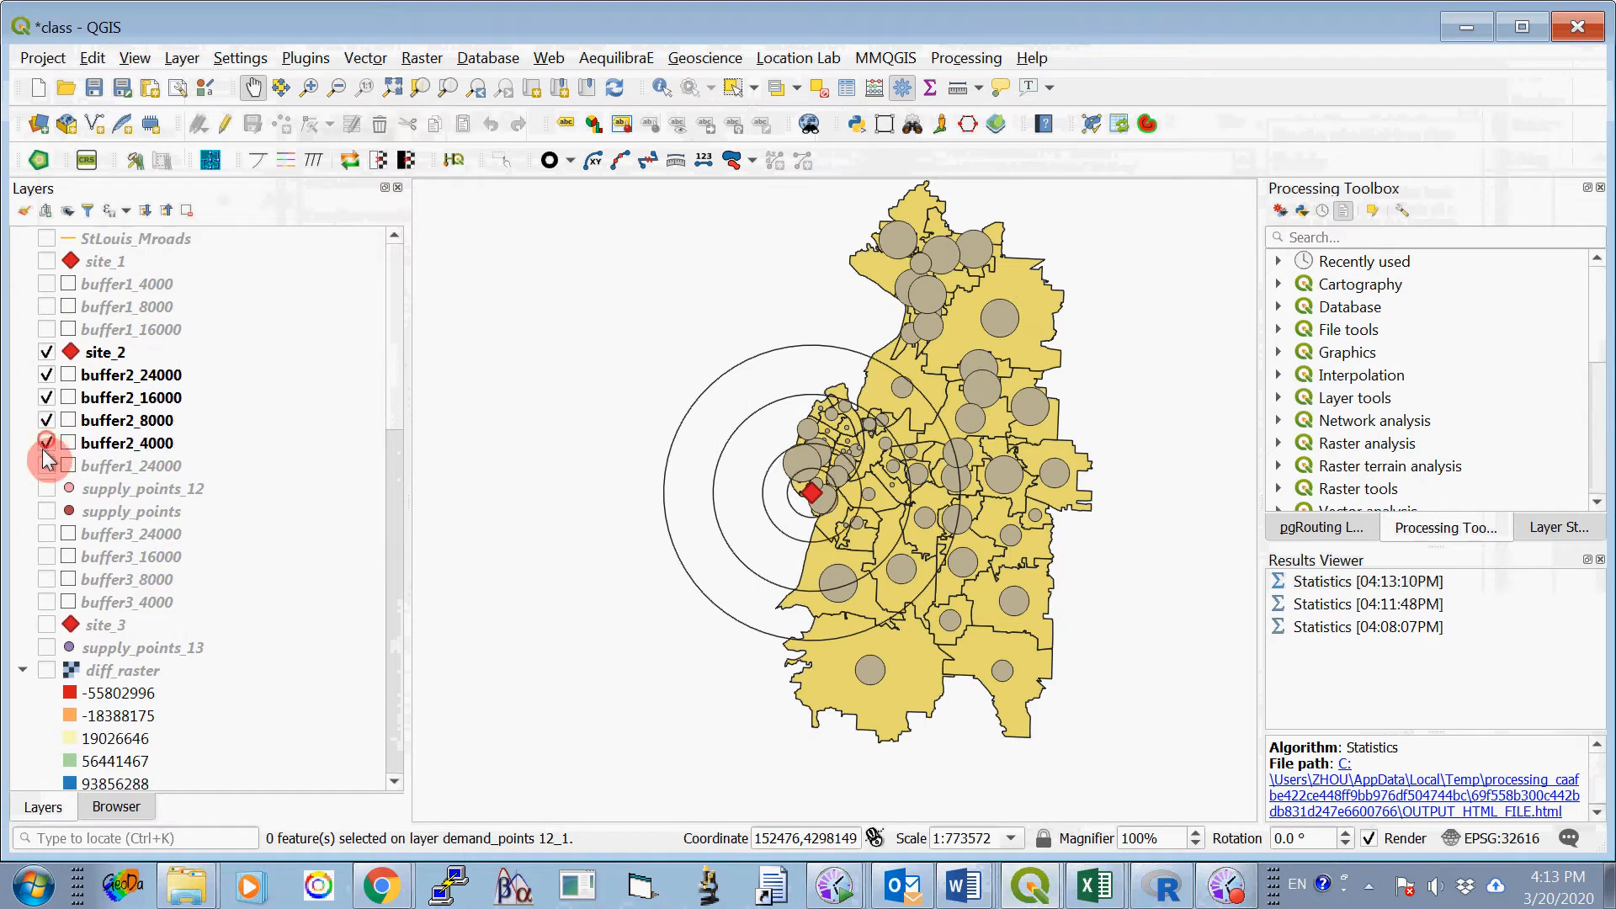
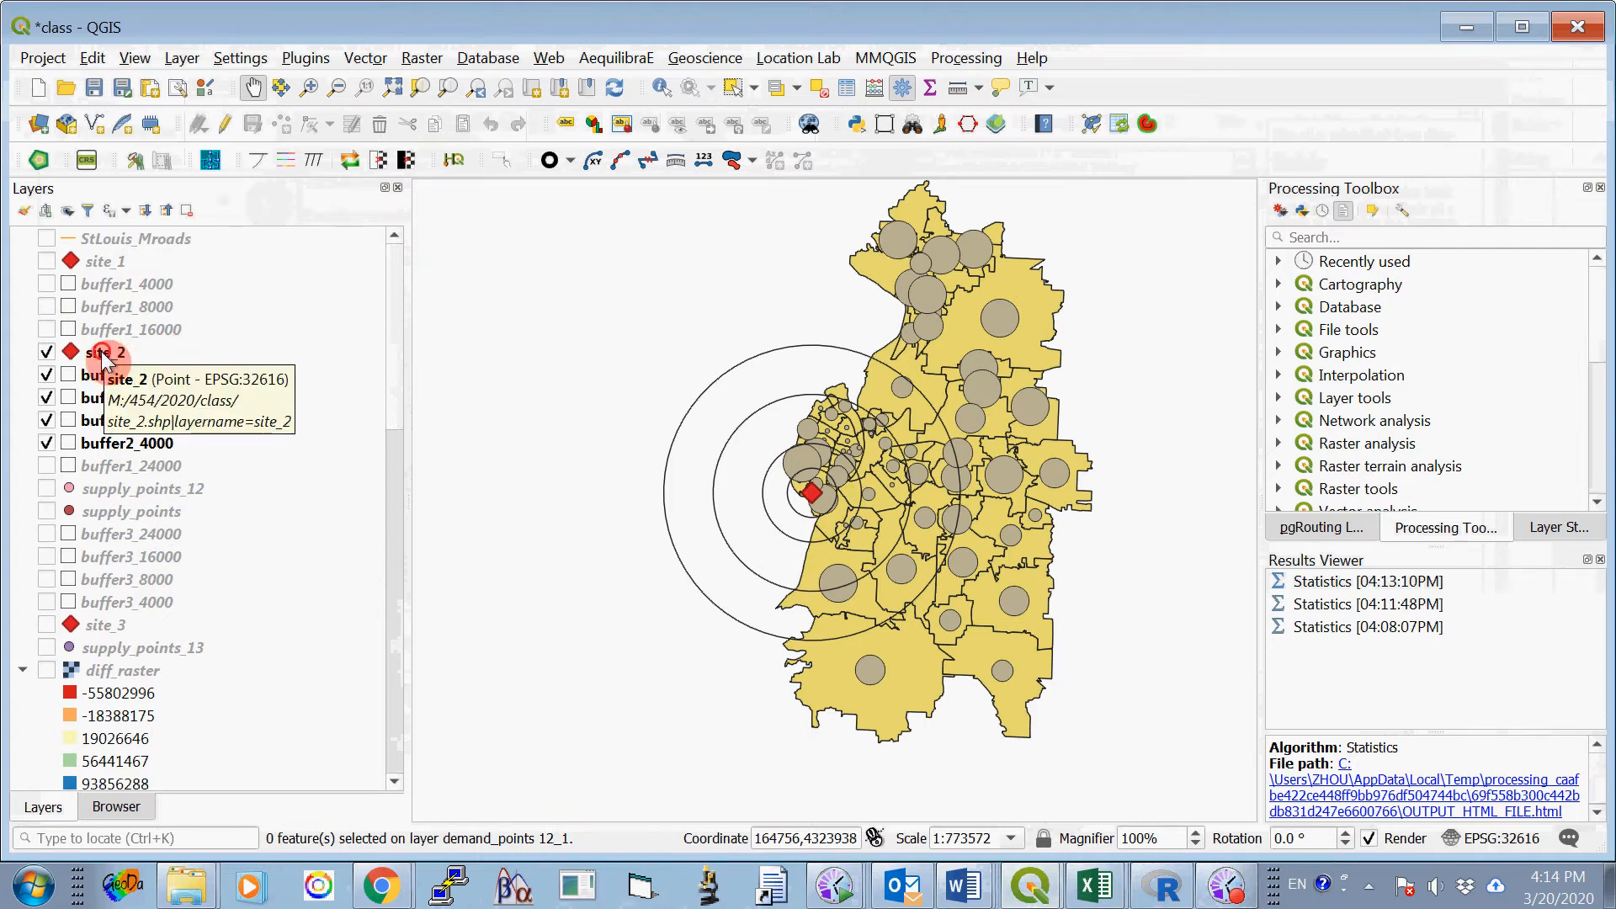
- Hide the demand_points 12_1 layer and show the demand_points 12_2 layer
{"action": "left_click", "coordinate": [132, 355]}
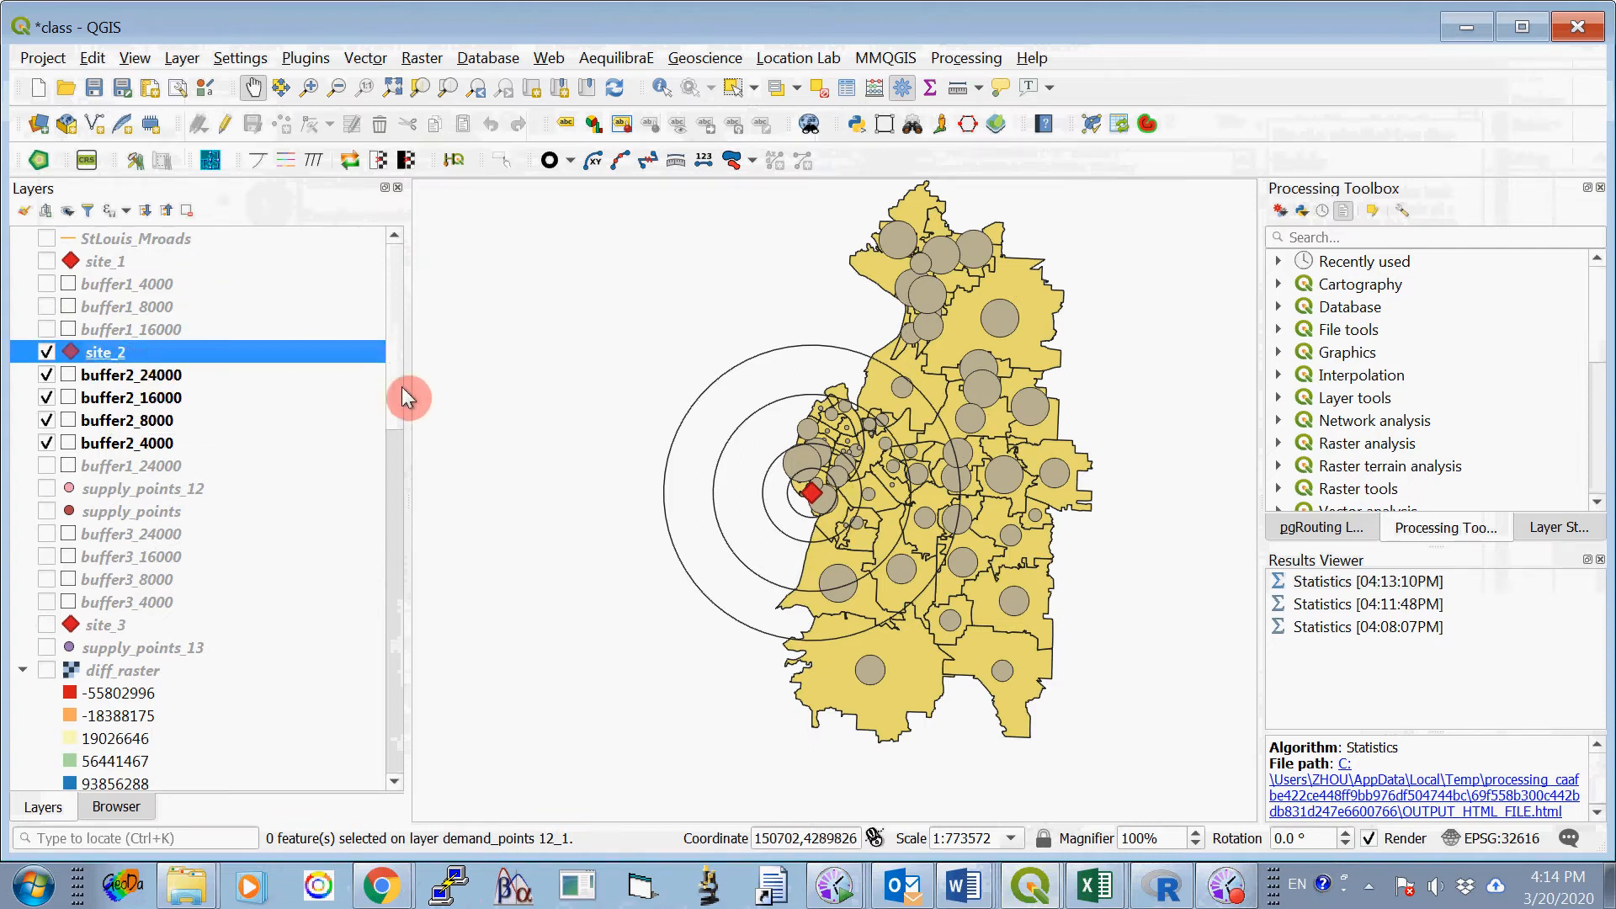
{"action": "left_click_drag", "start_coordinate": [396, 374], "coordinate": [432, 730]}
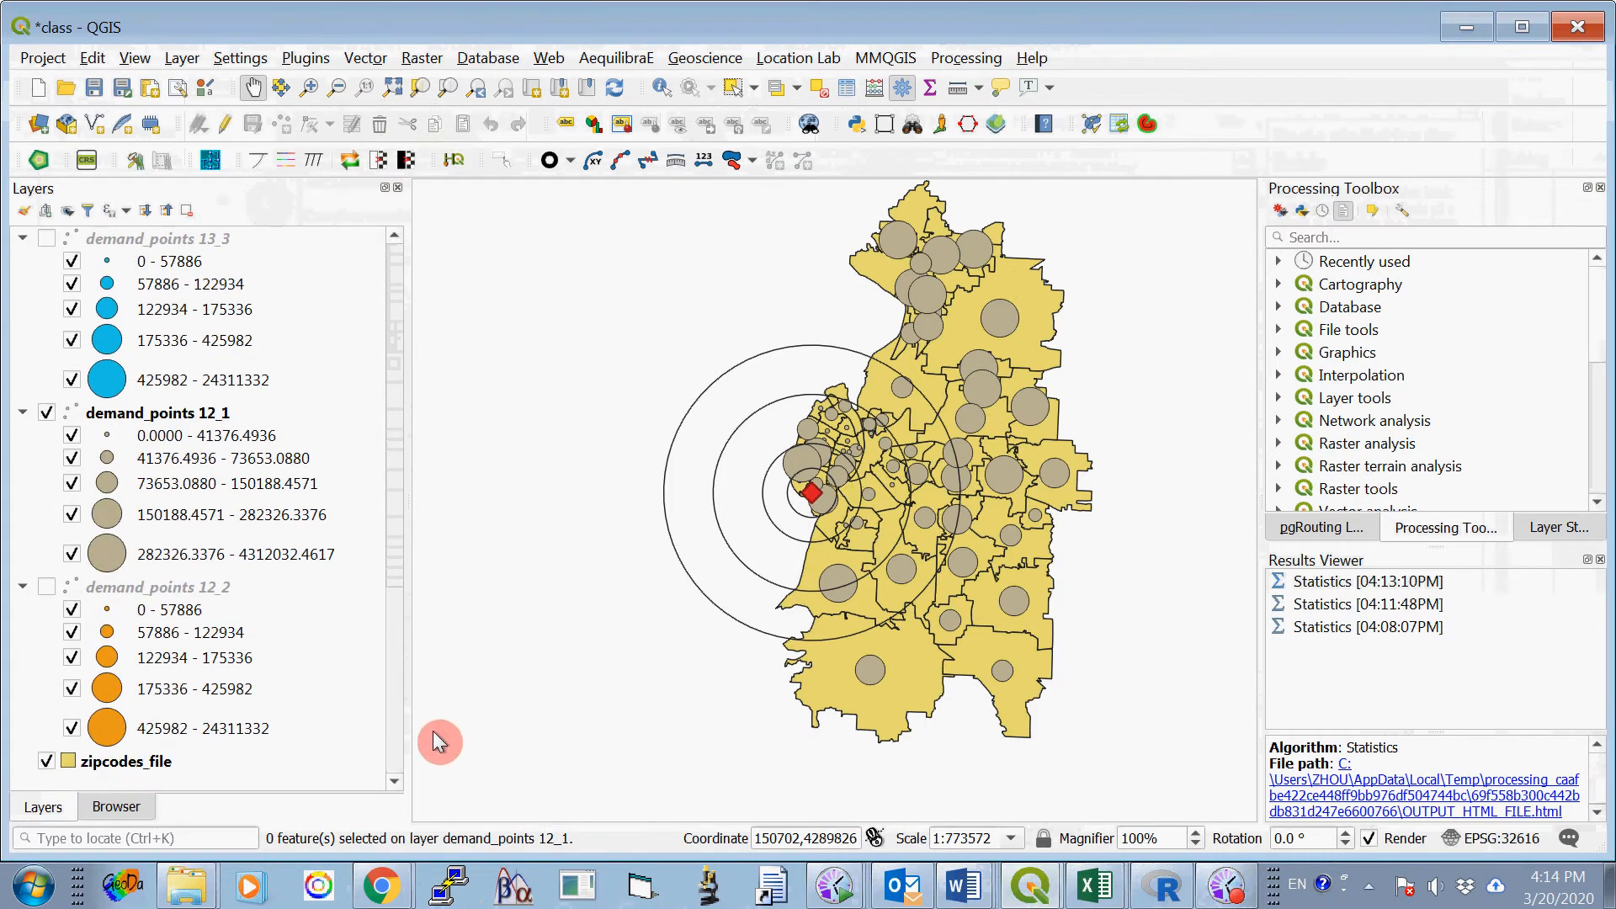
{"action": "left_click", "coordinate": [46, 413]}
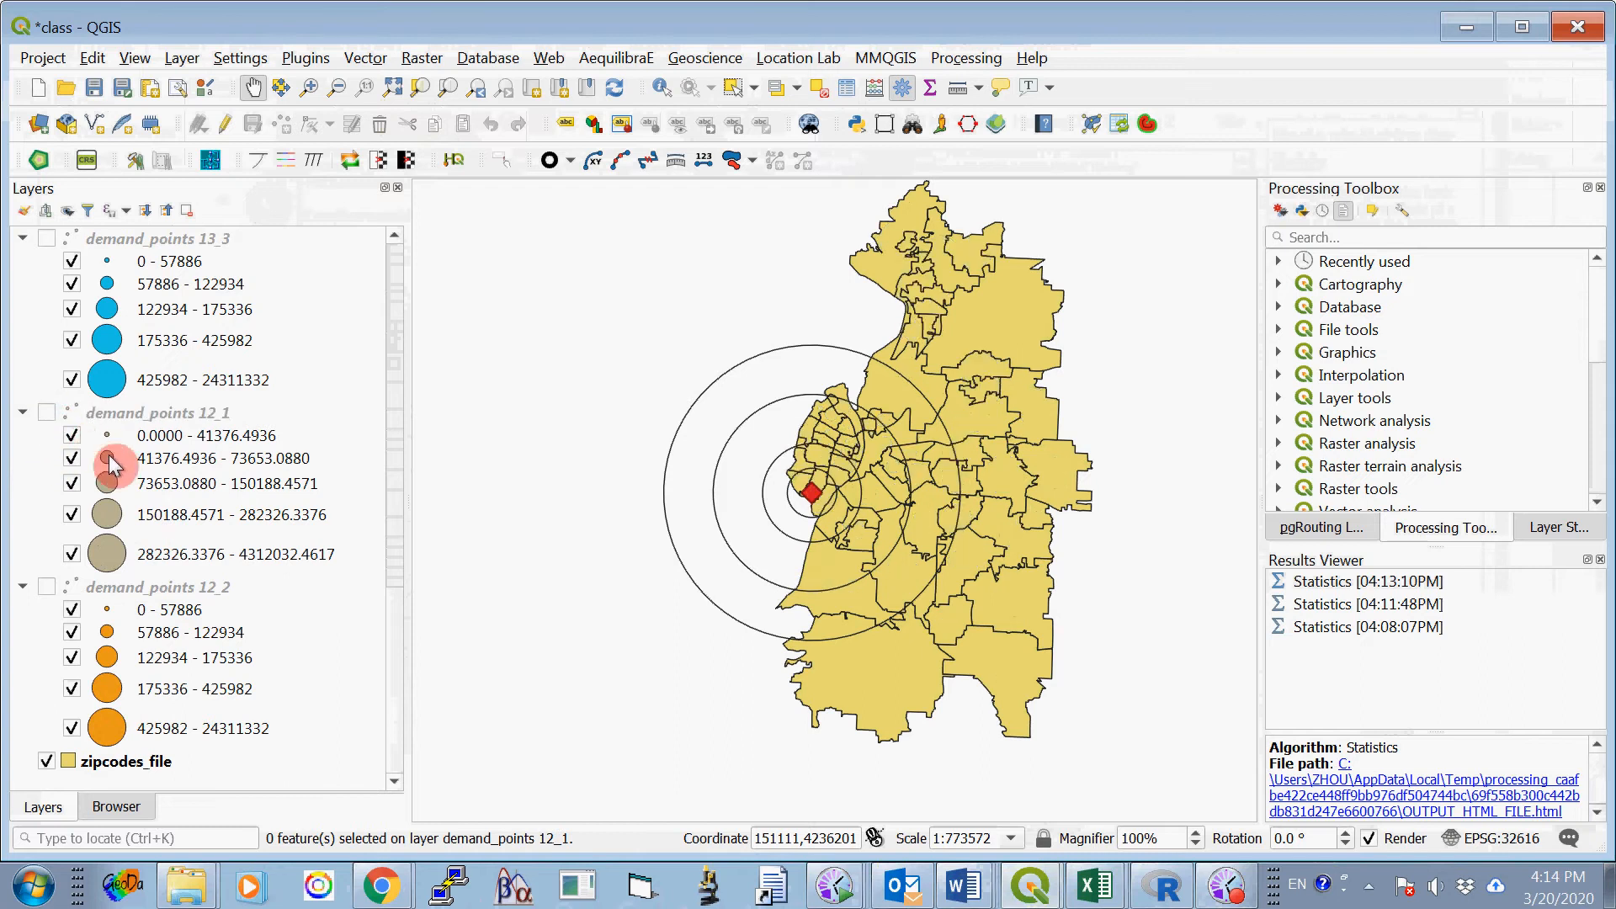
{"action": "left_click", "coordinate": [47, 587]}
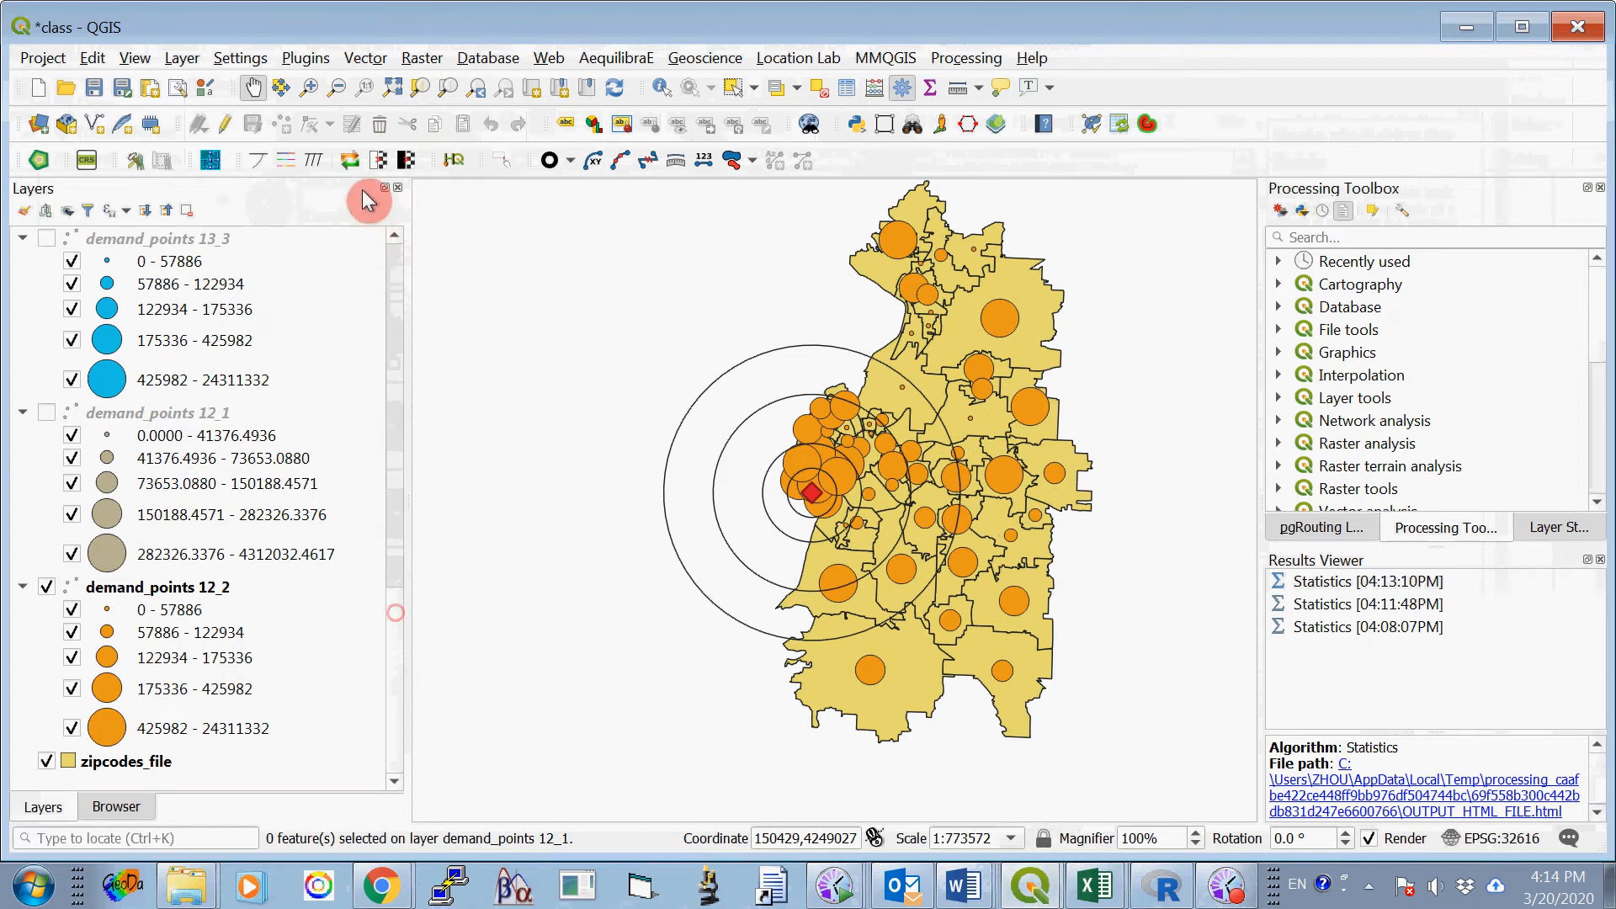
- Select by Location the demand_points 12_2 features that are within buffer2_4000, creating a new selection, and close the tool
{"action": "left_click", "coordinate": [365, 59]}
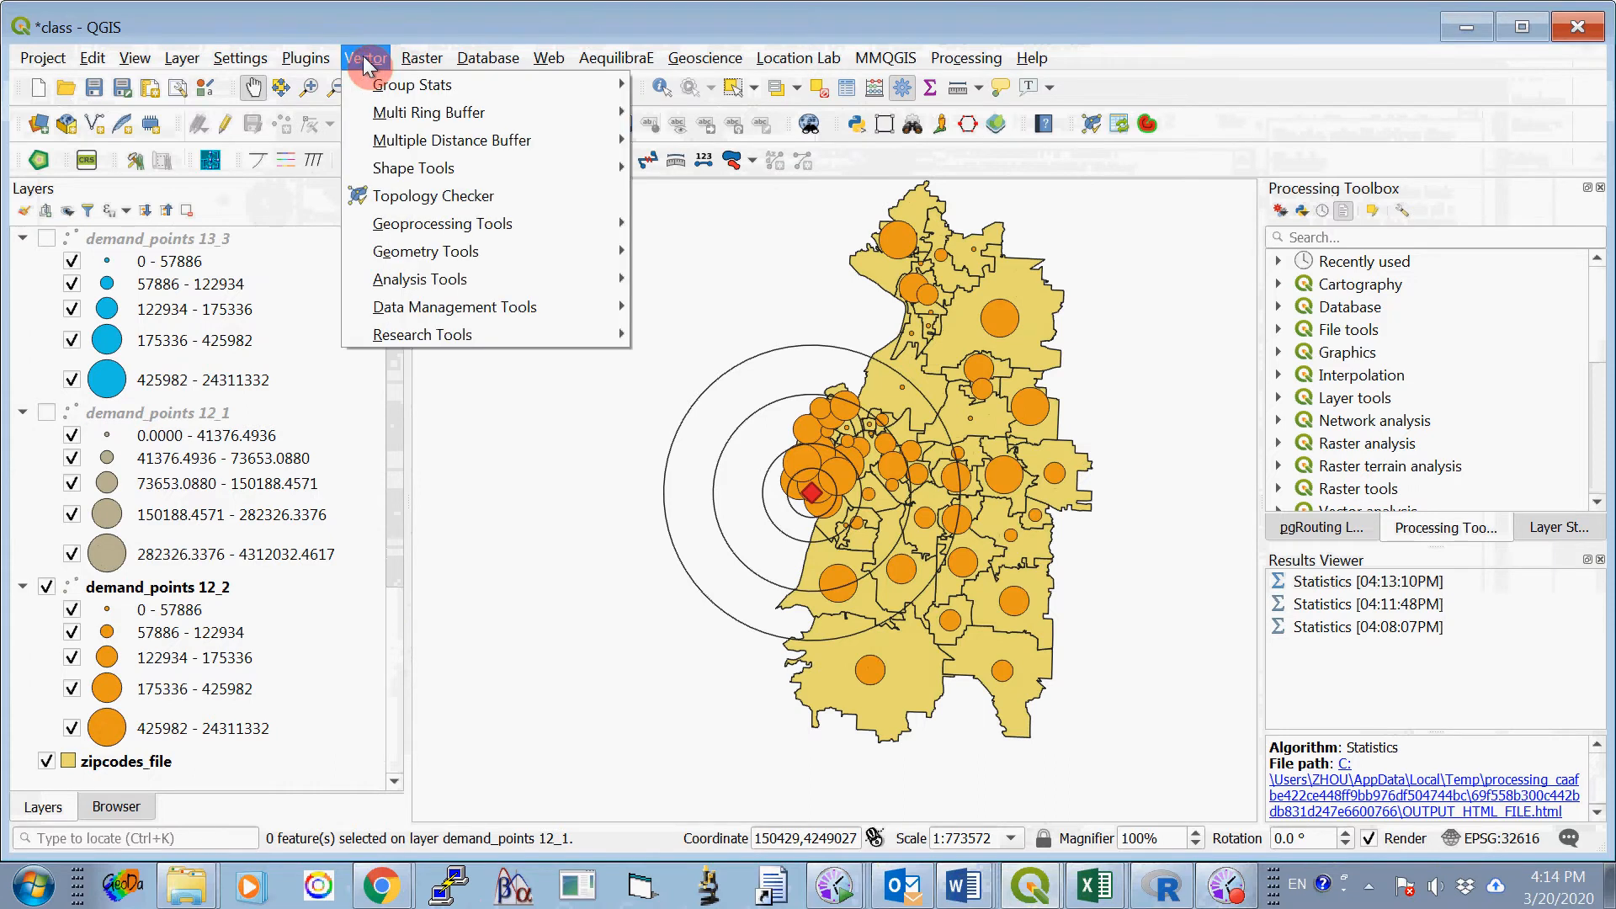
{"action": "mouse_move", "coordinate": [478, 285]}
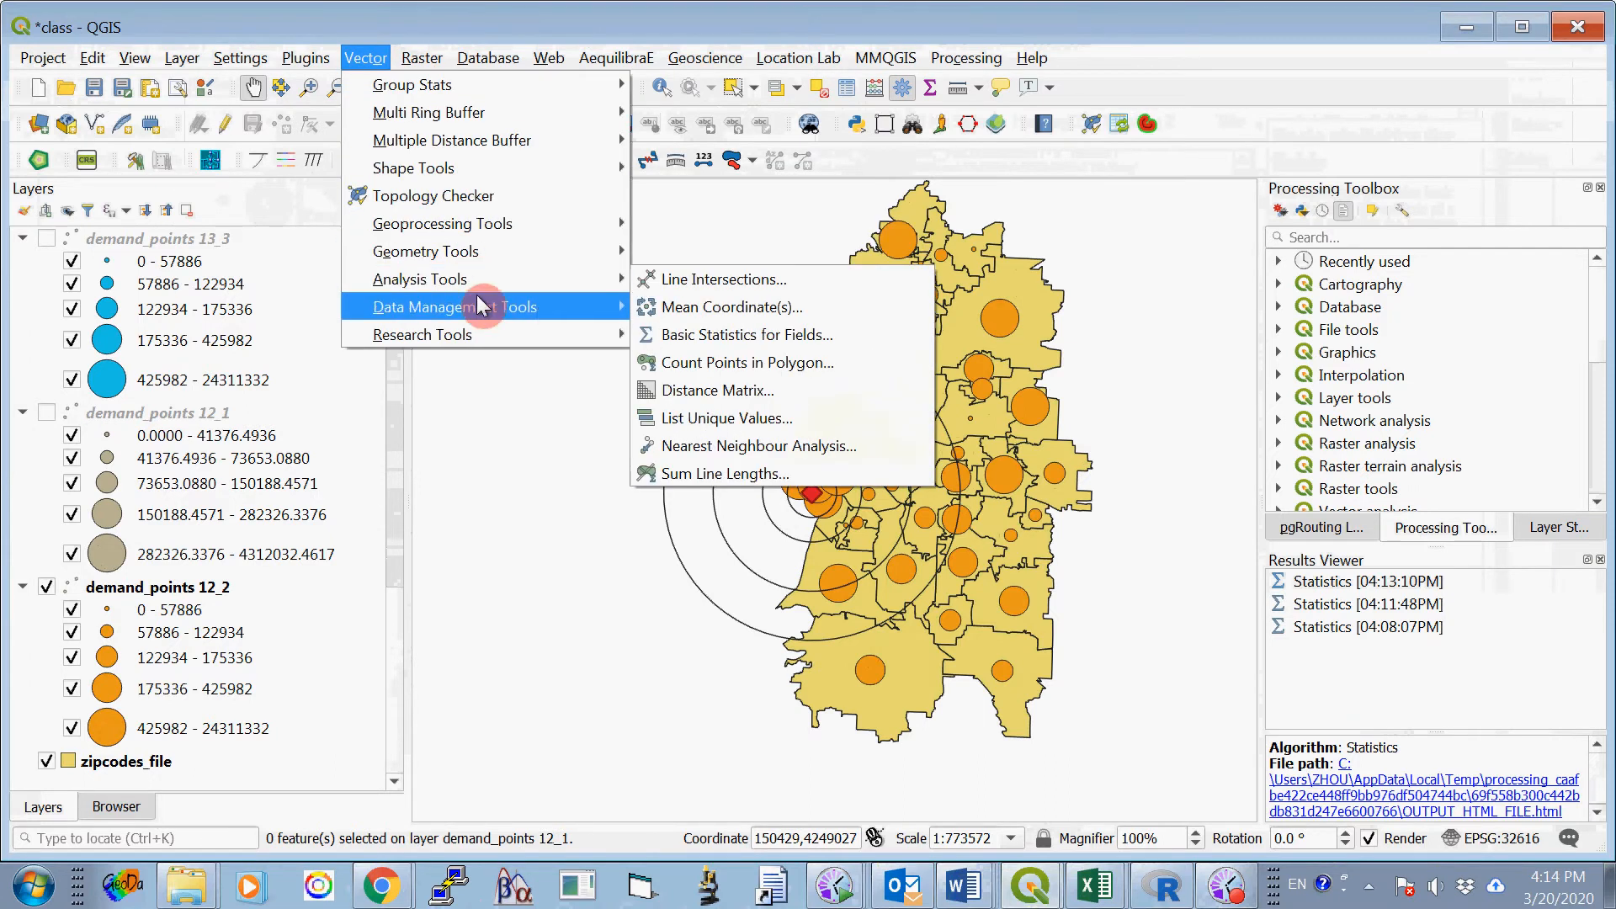
{"action": "mouse_move", "coordinate": [452, 330]}
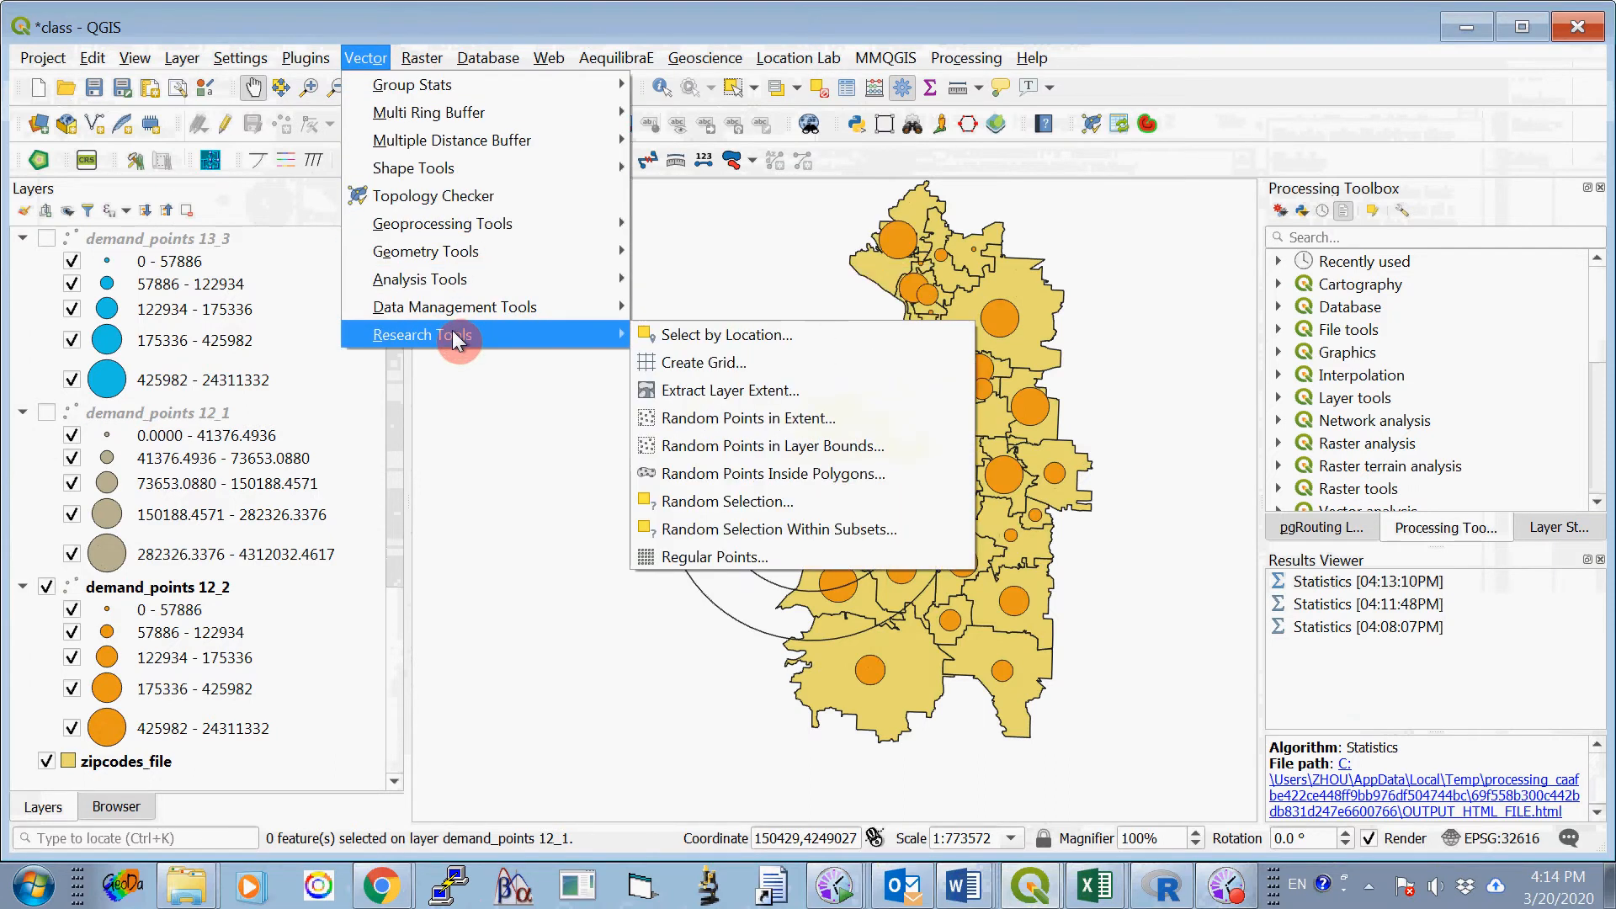
{"action": "left_click", "coordinate": [737, 335]}
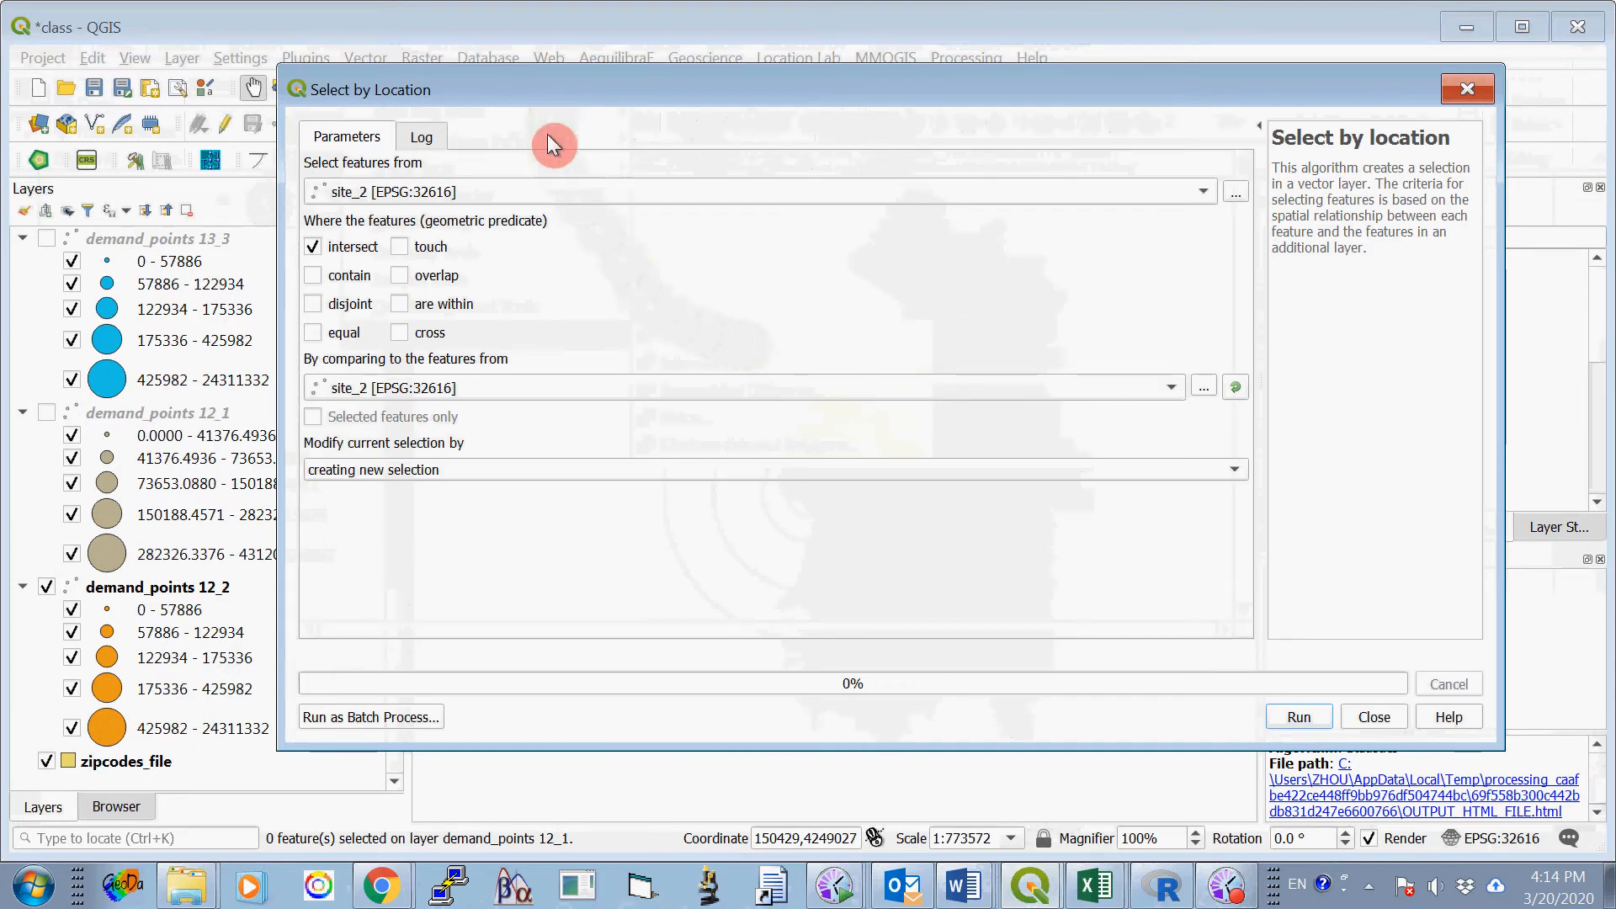
{"action": "left_click", "coordinate": [528, 190]}
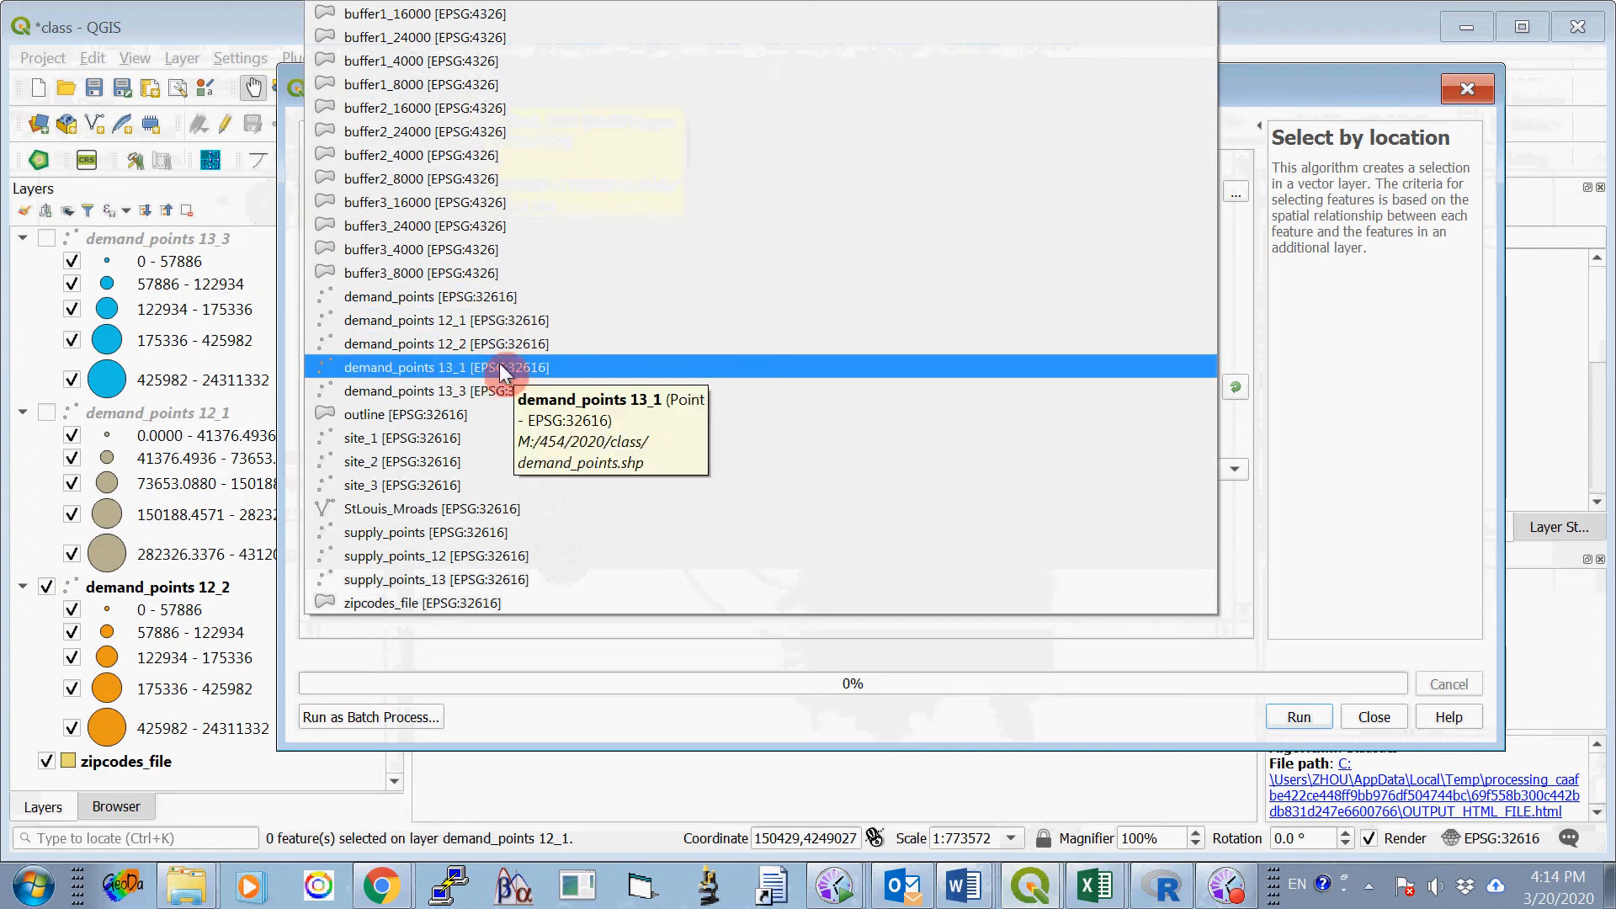
{"action": "left_click", "coordinate": [530, 346]}
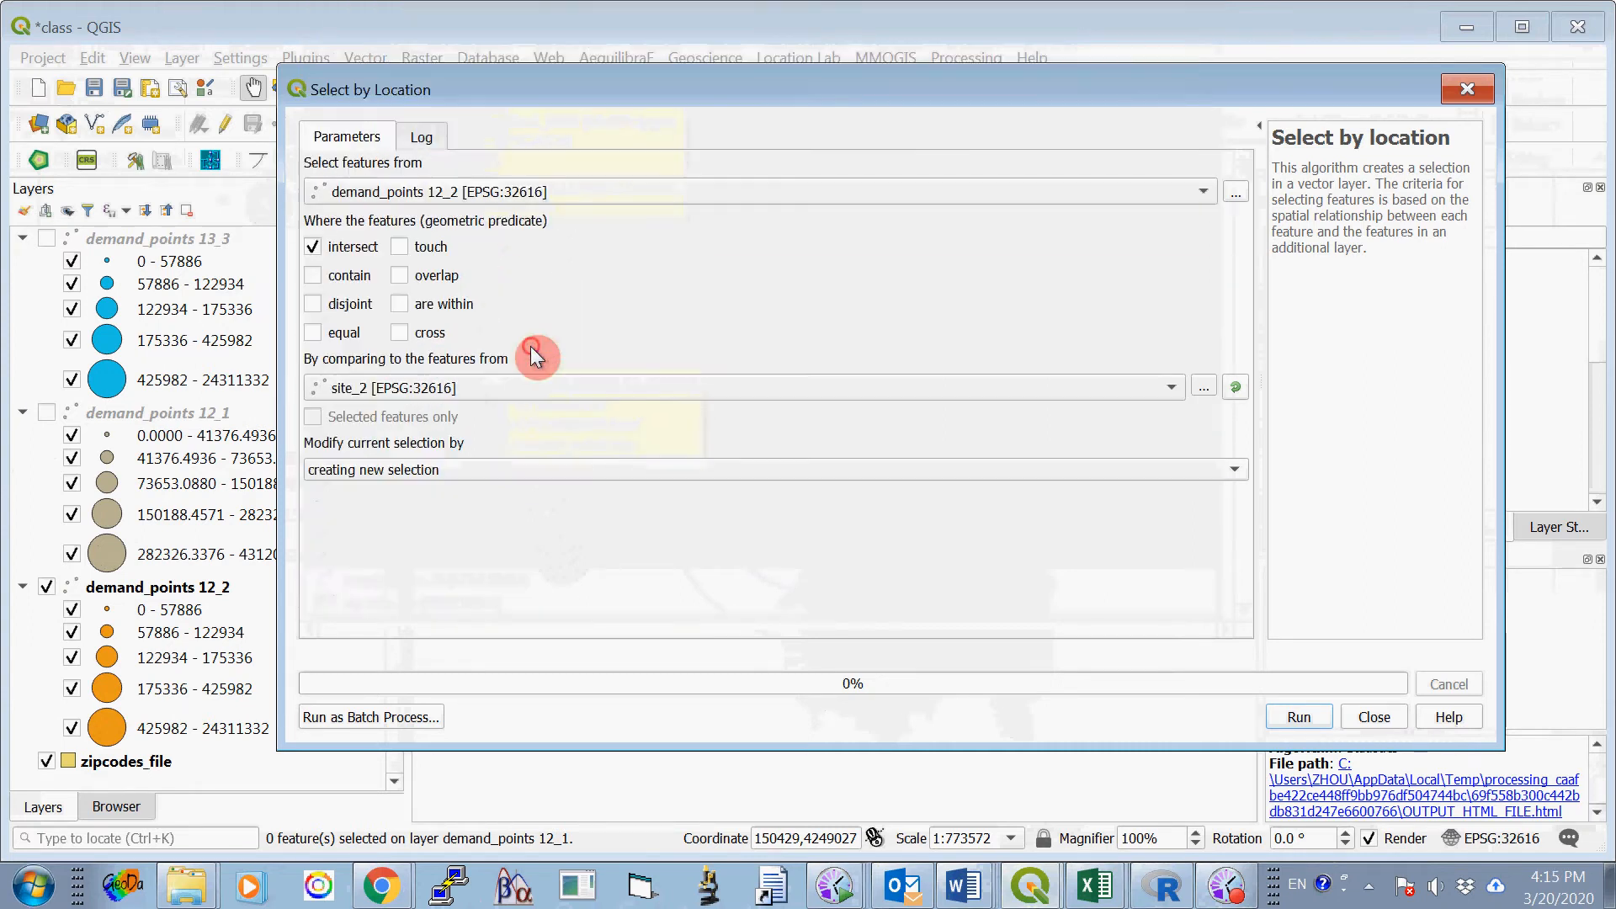
{"action": "left_click", "coordinate": [312, 246]}
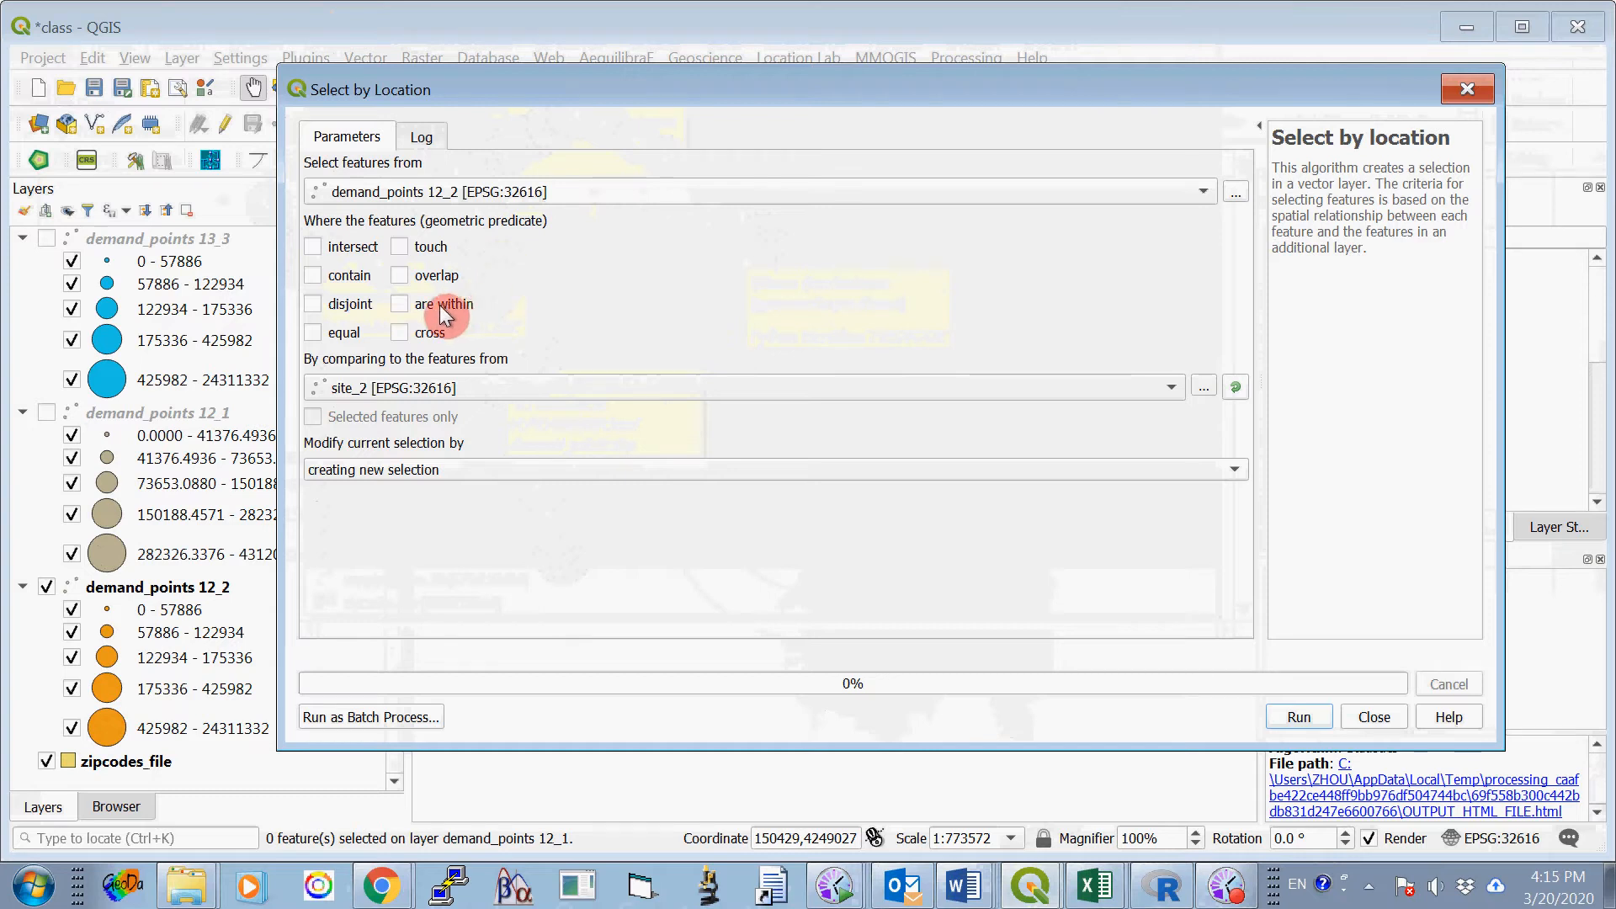
{"action": "left_click", "coordinate": [523, 386]}
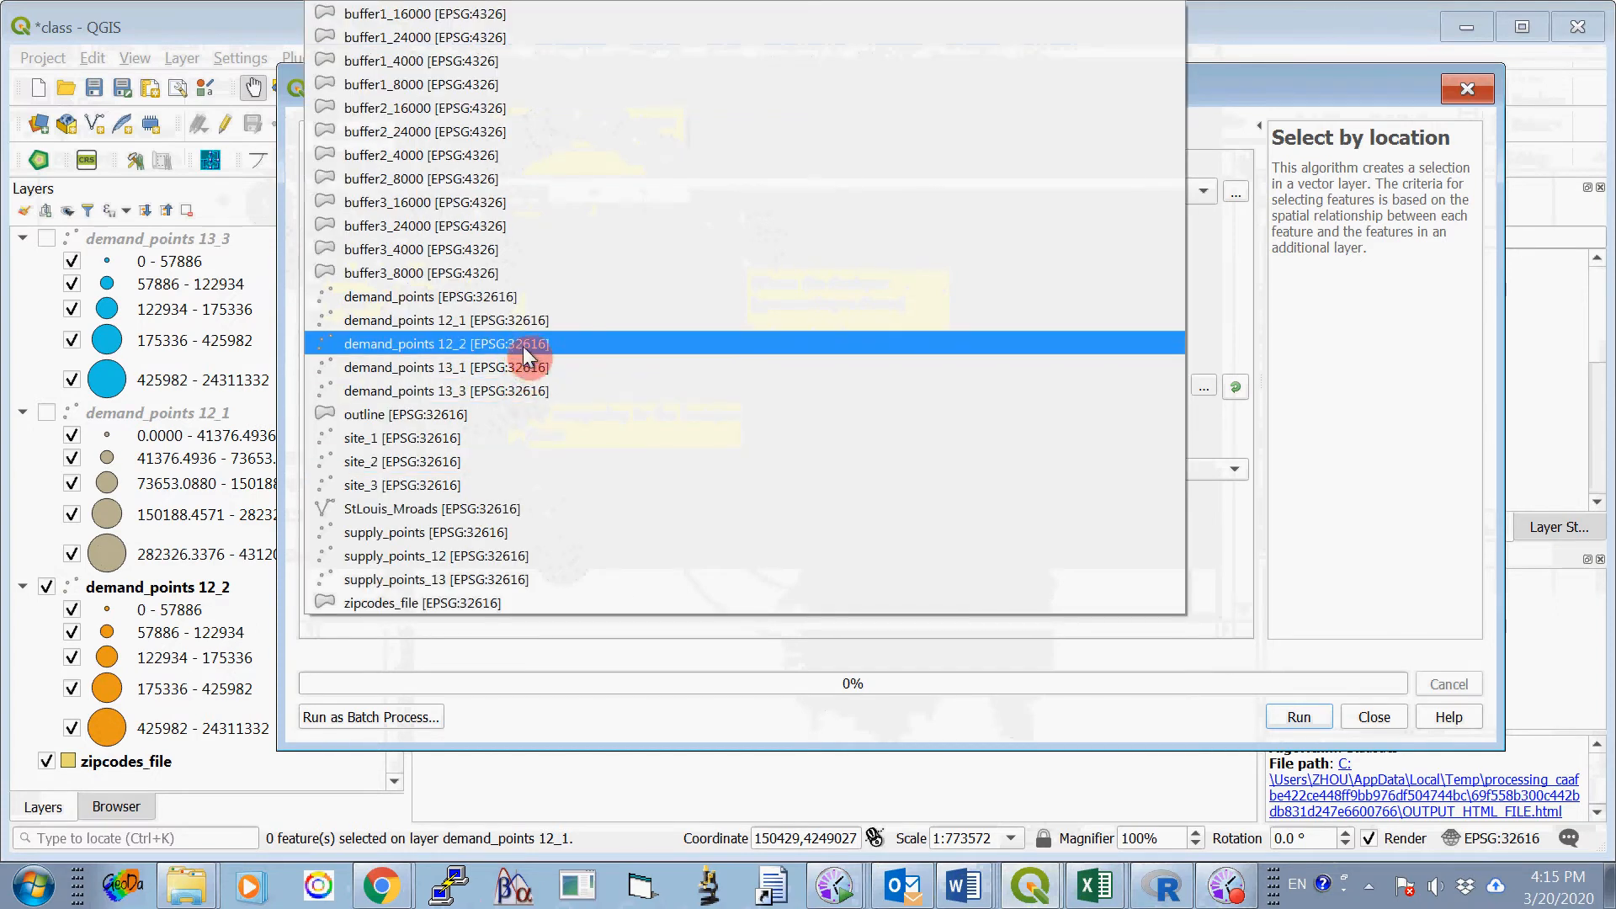
{"action": "left_click", "coordinate": [516, 155]}
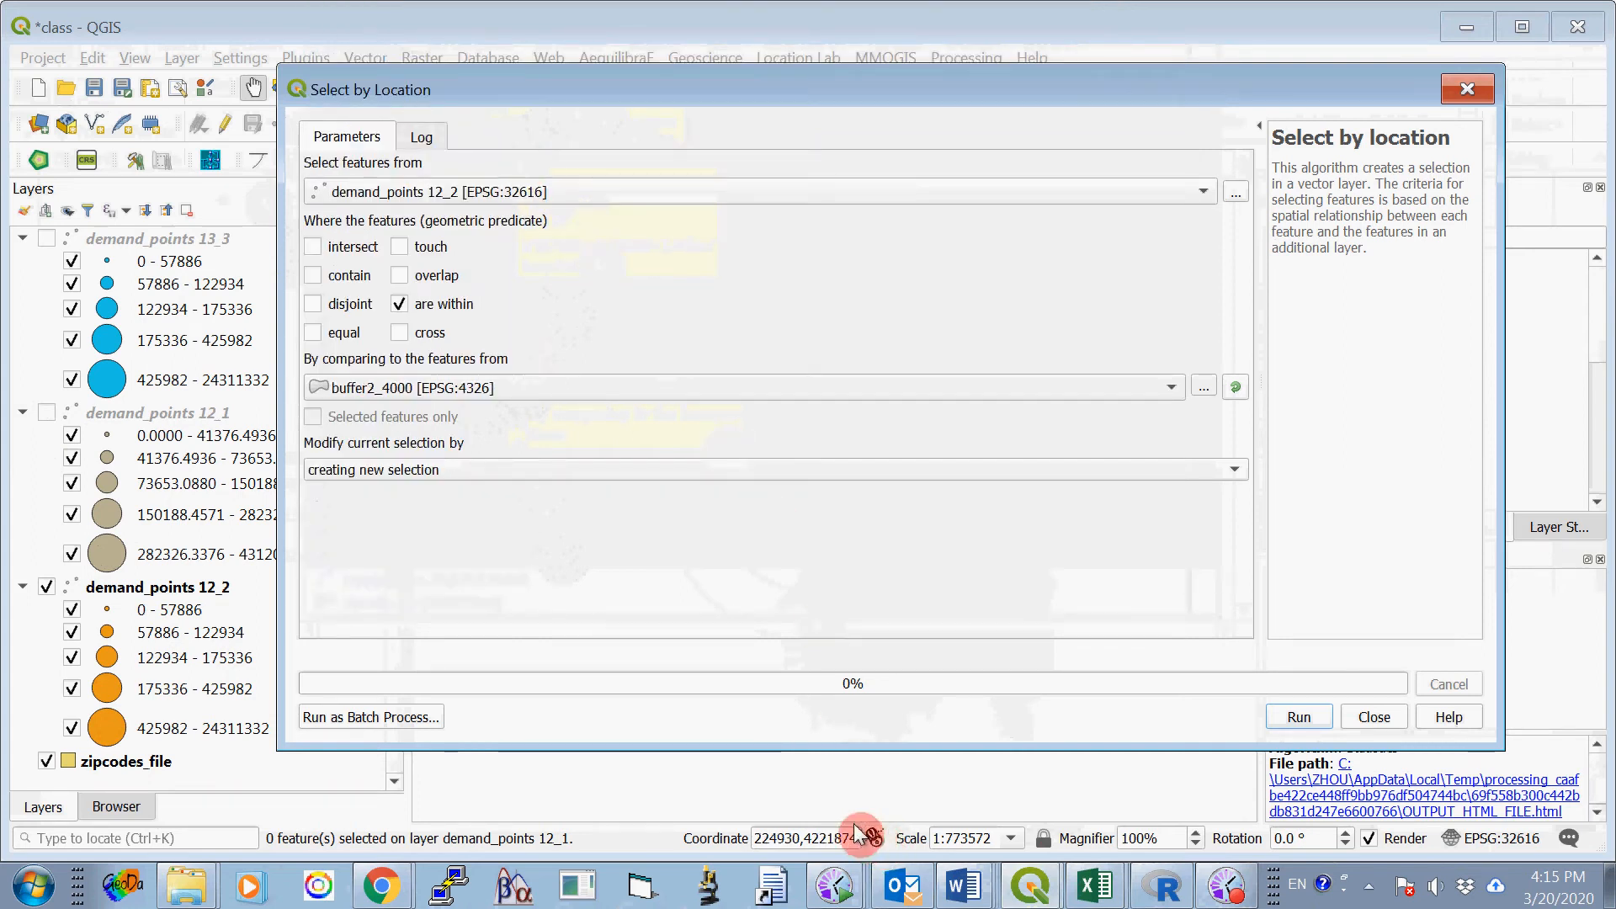
{"action": "left_click", "coordinate": [1297, 719]}
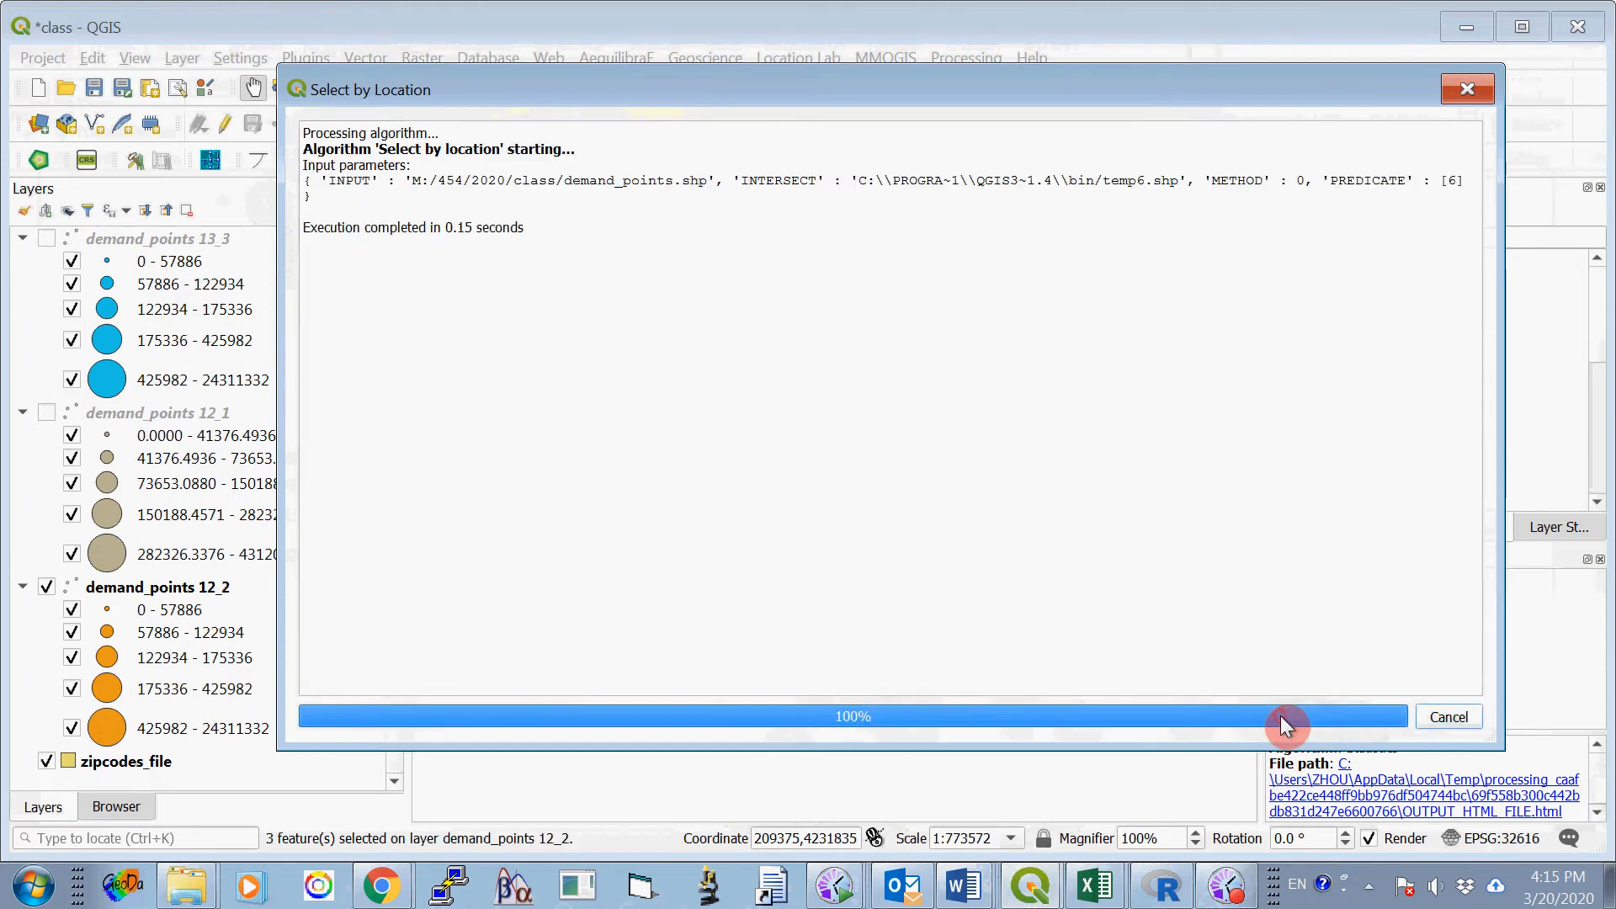
{"action": "left_click", "coordinate": [1377, 720]}
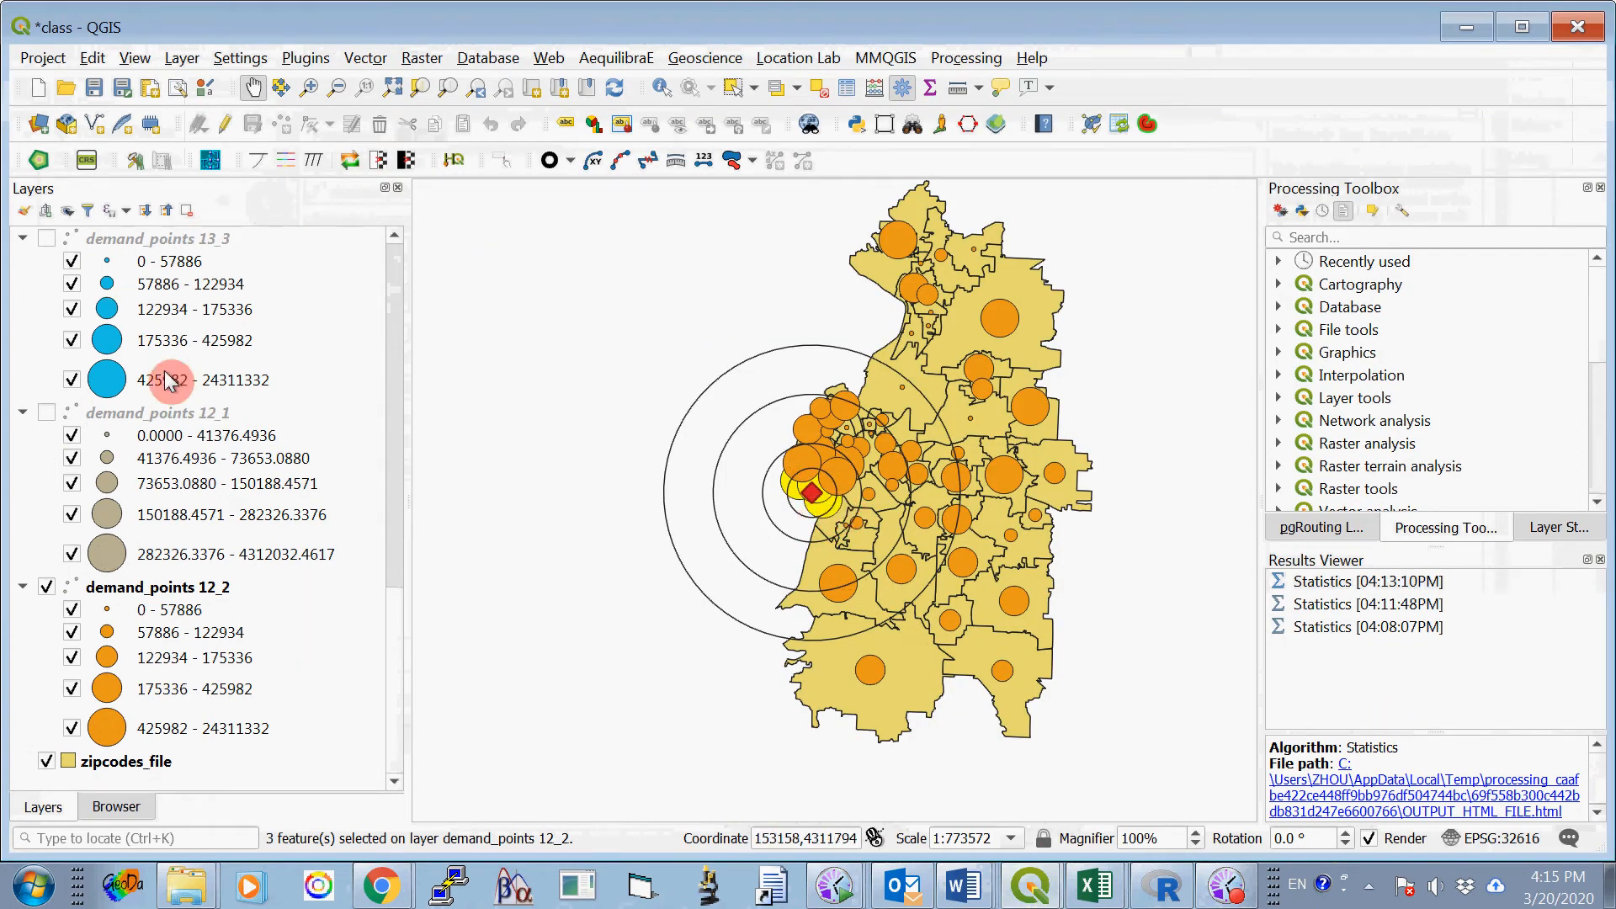
- Run Basic Statistics for Fields on V23 of demand_points 12_2, using selected features only
{"action": "left_click", "coordinate": [207, 592]}
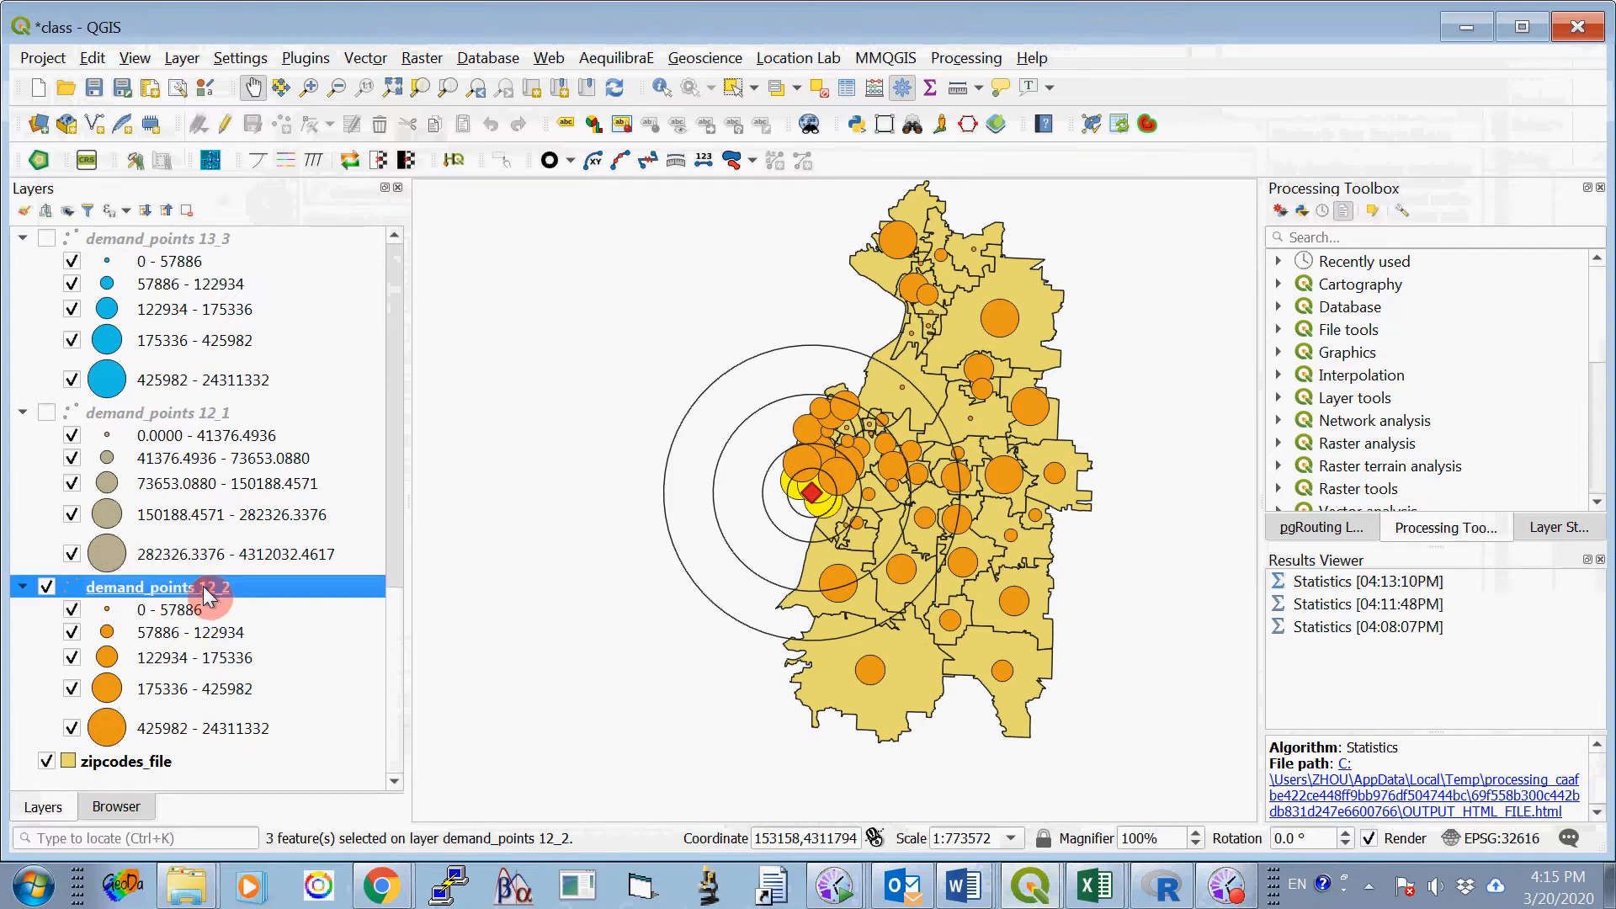
{"action": "left_click", "coordinate": [364, 61]}
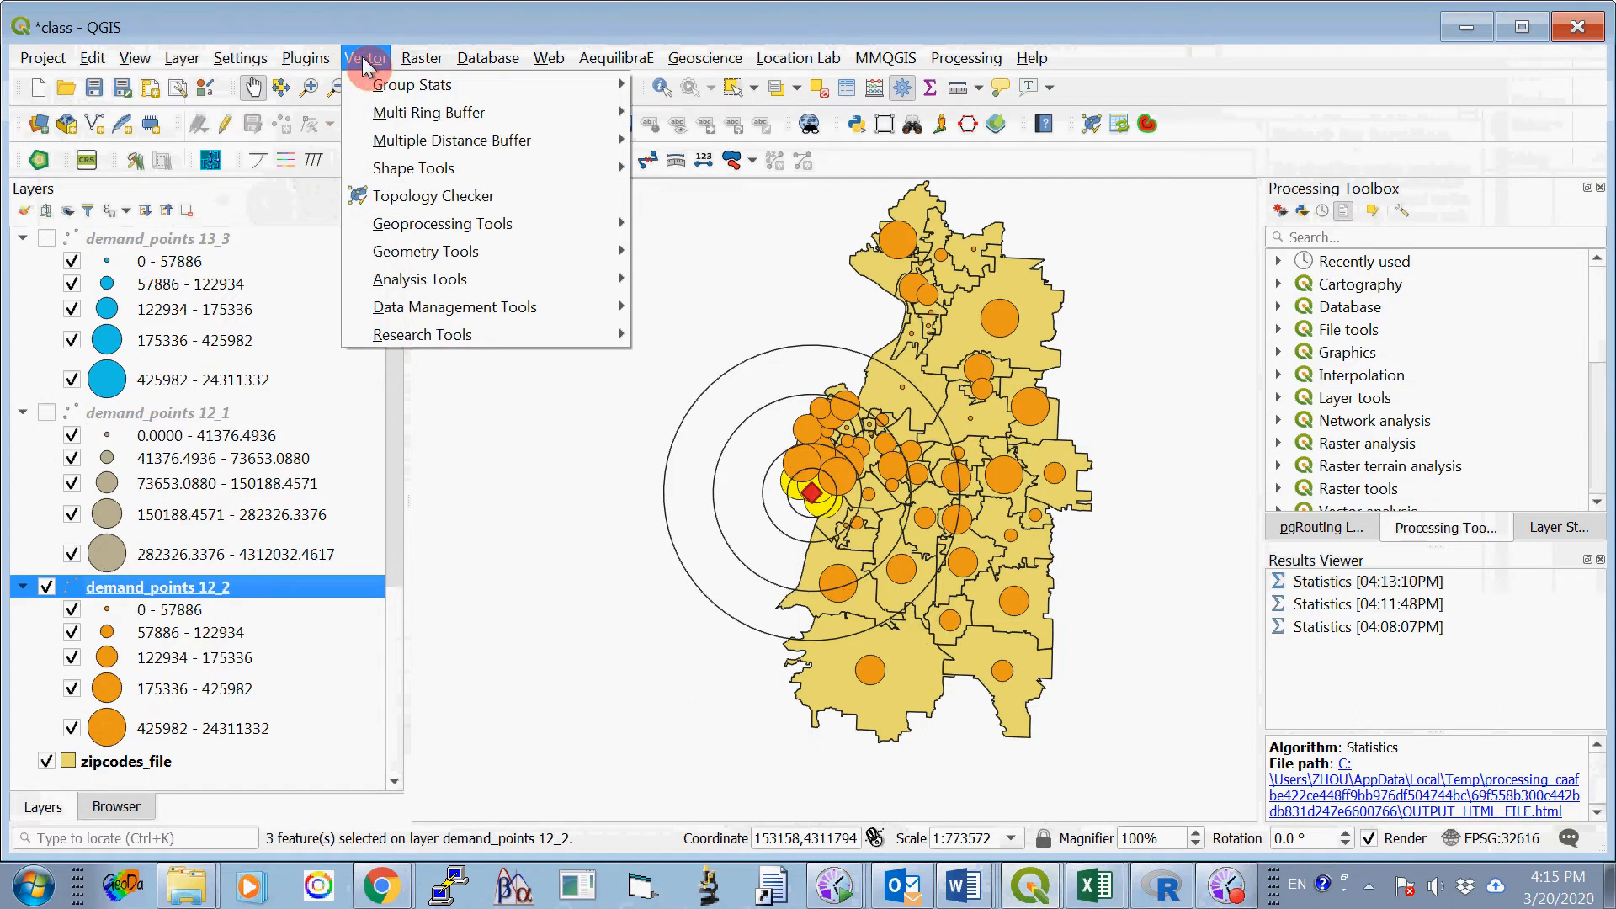
{"action": "mouse_move", "coordinate": [454, 280]}
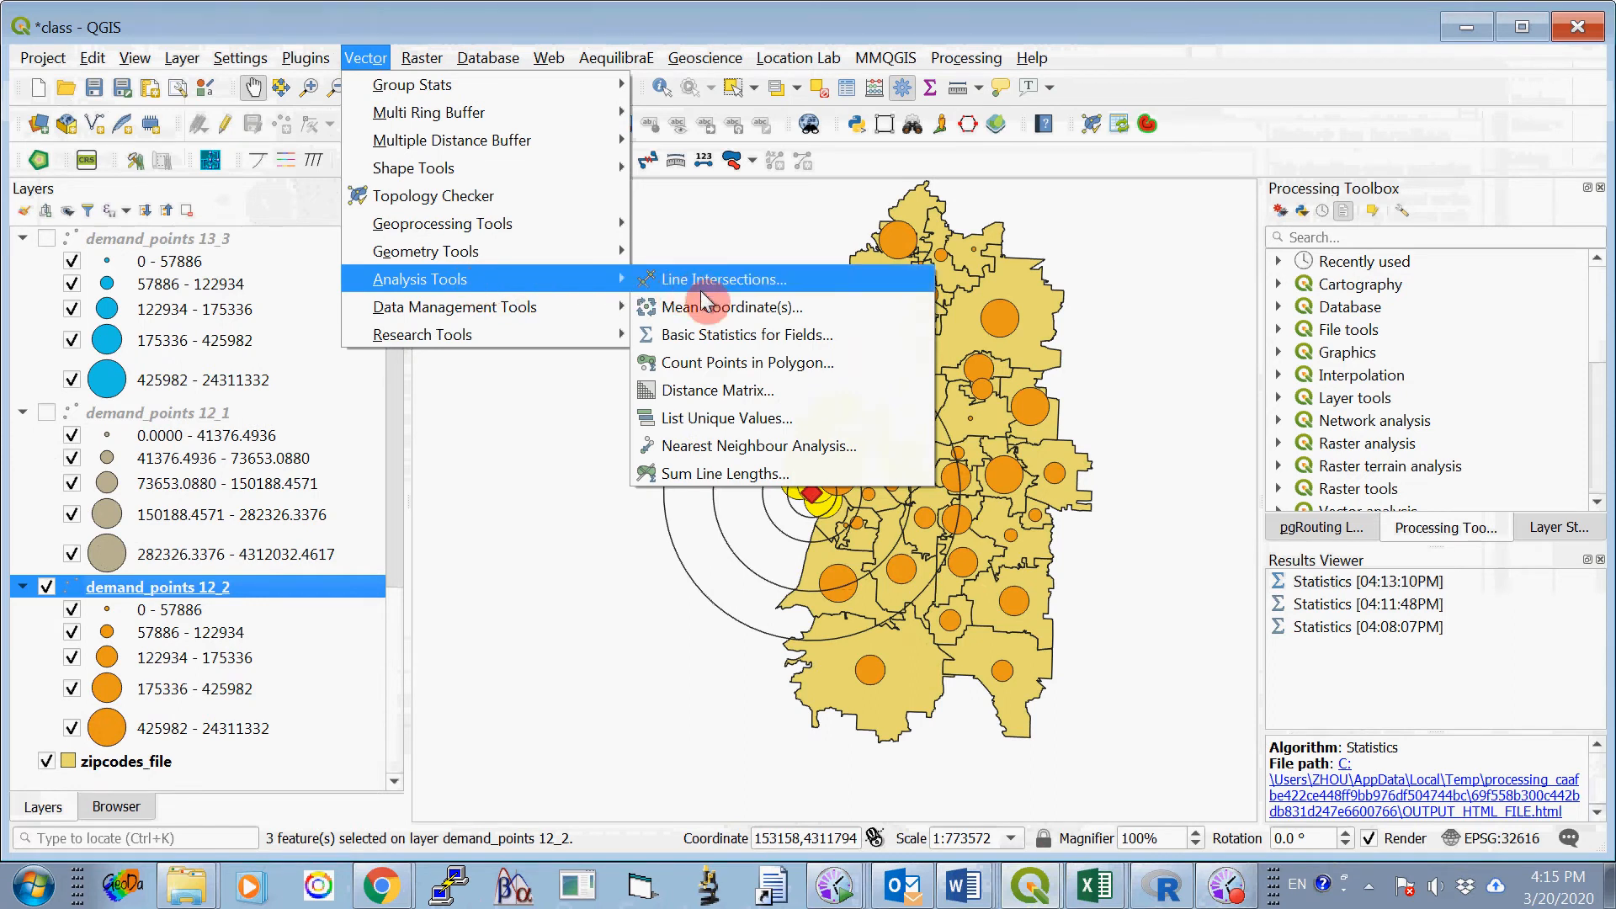
{"action": "left_click", "coordinate": [729, 339]}
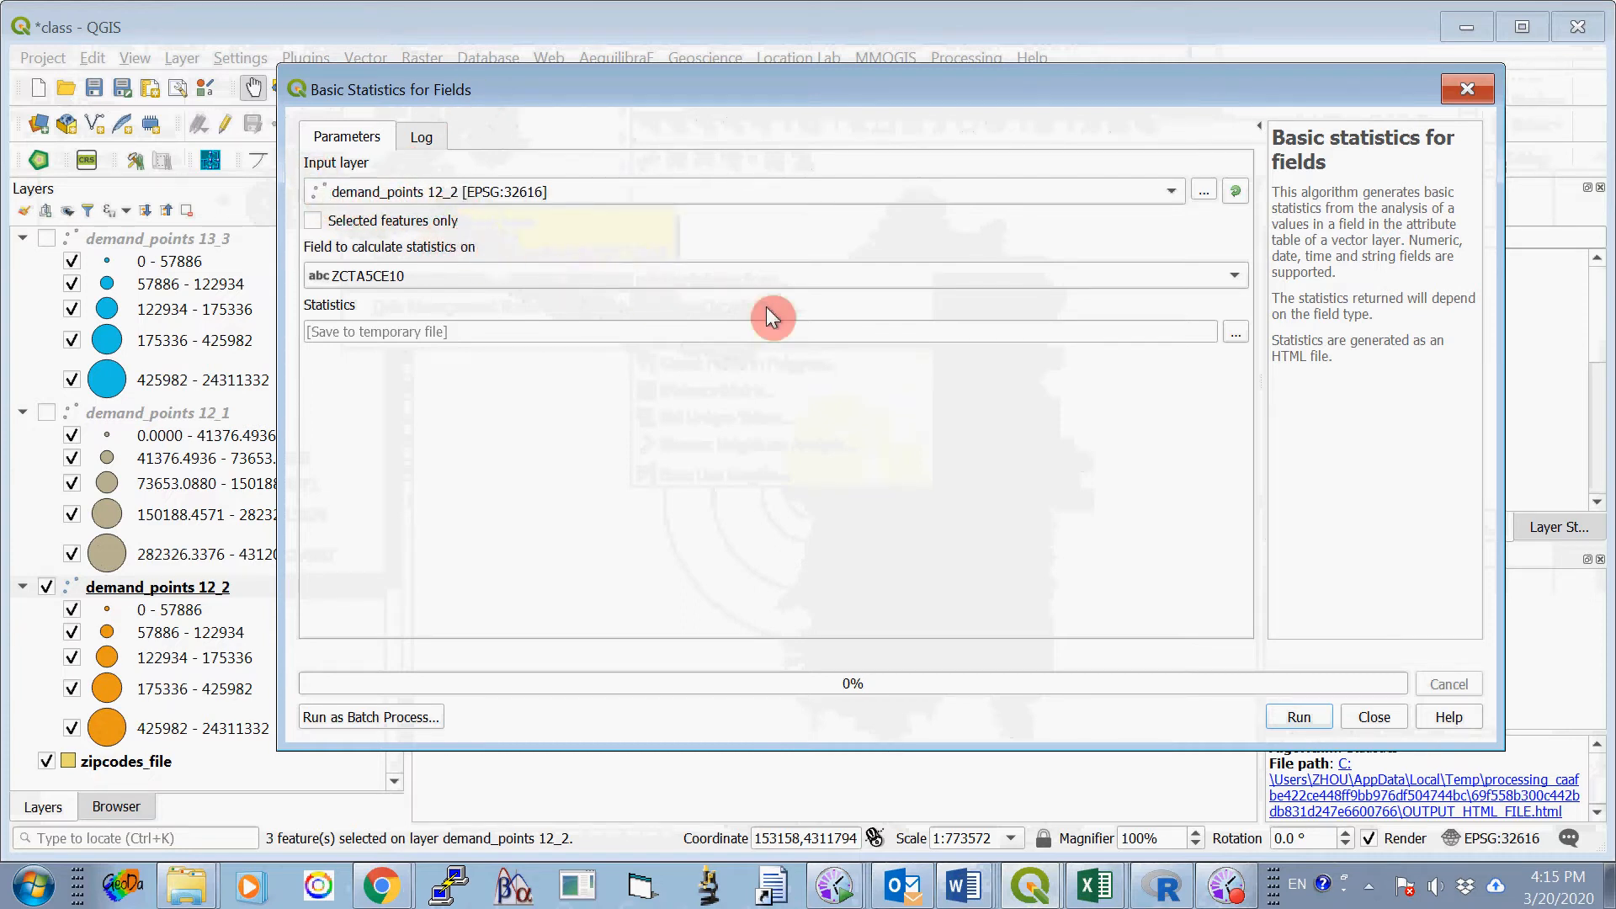
{"action": "left_click", "coordinate": [1235, 274]}
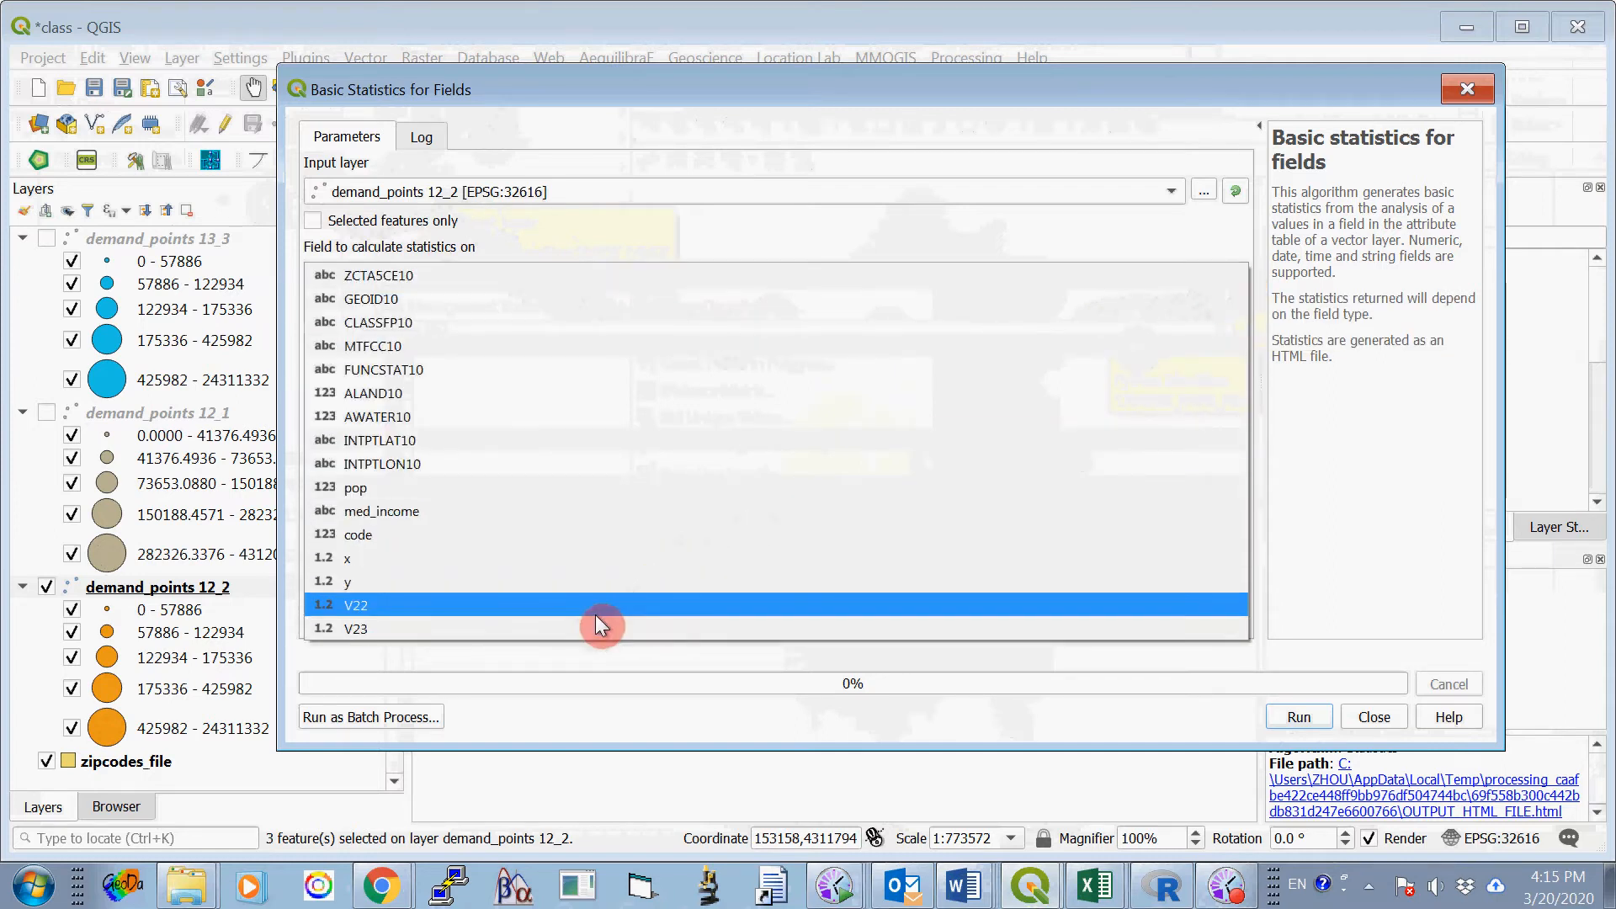
{"action": "left_click", "coordinate": [373, 630]}
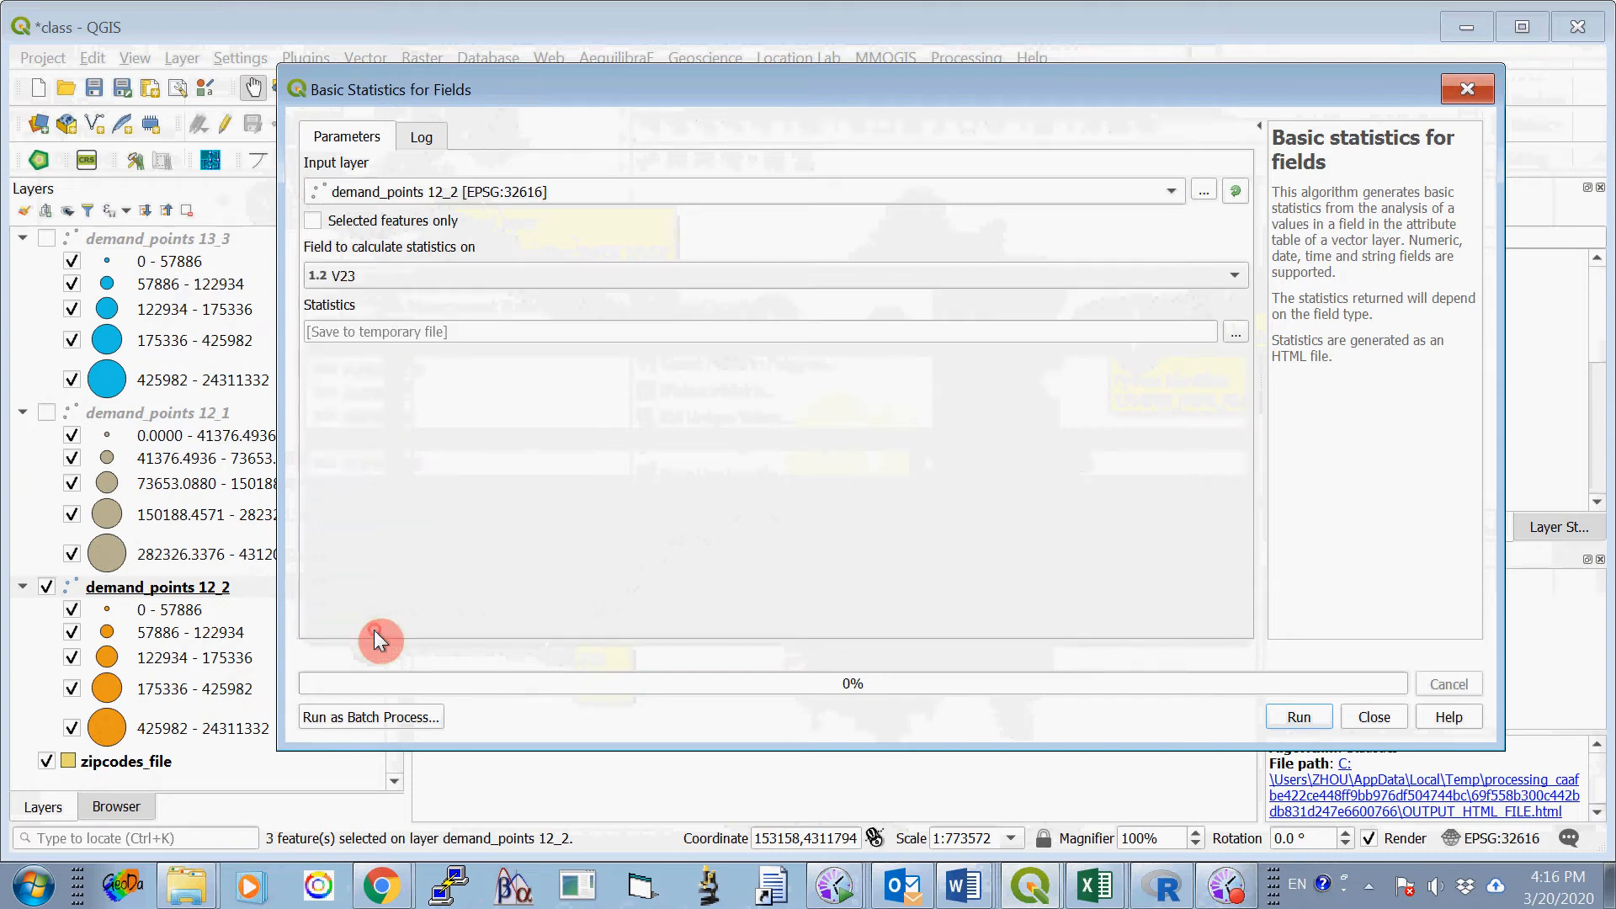
{"action": "left_click", "coordinate": [314, 223]}
{"action": "left_click_drag", "start_coordinate": [430, 89], "coordinate": [535, 84]}
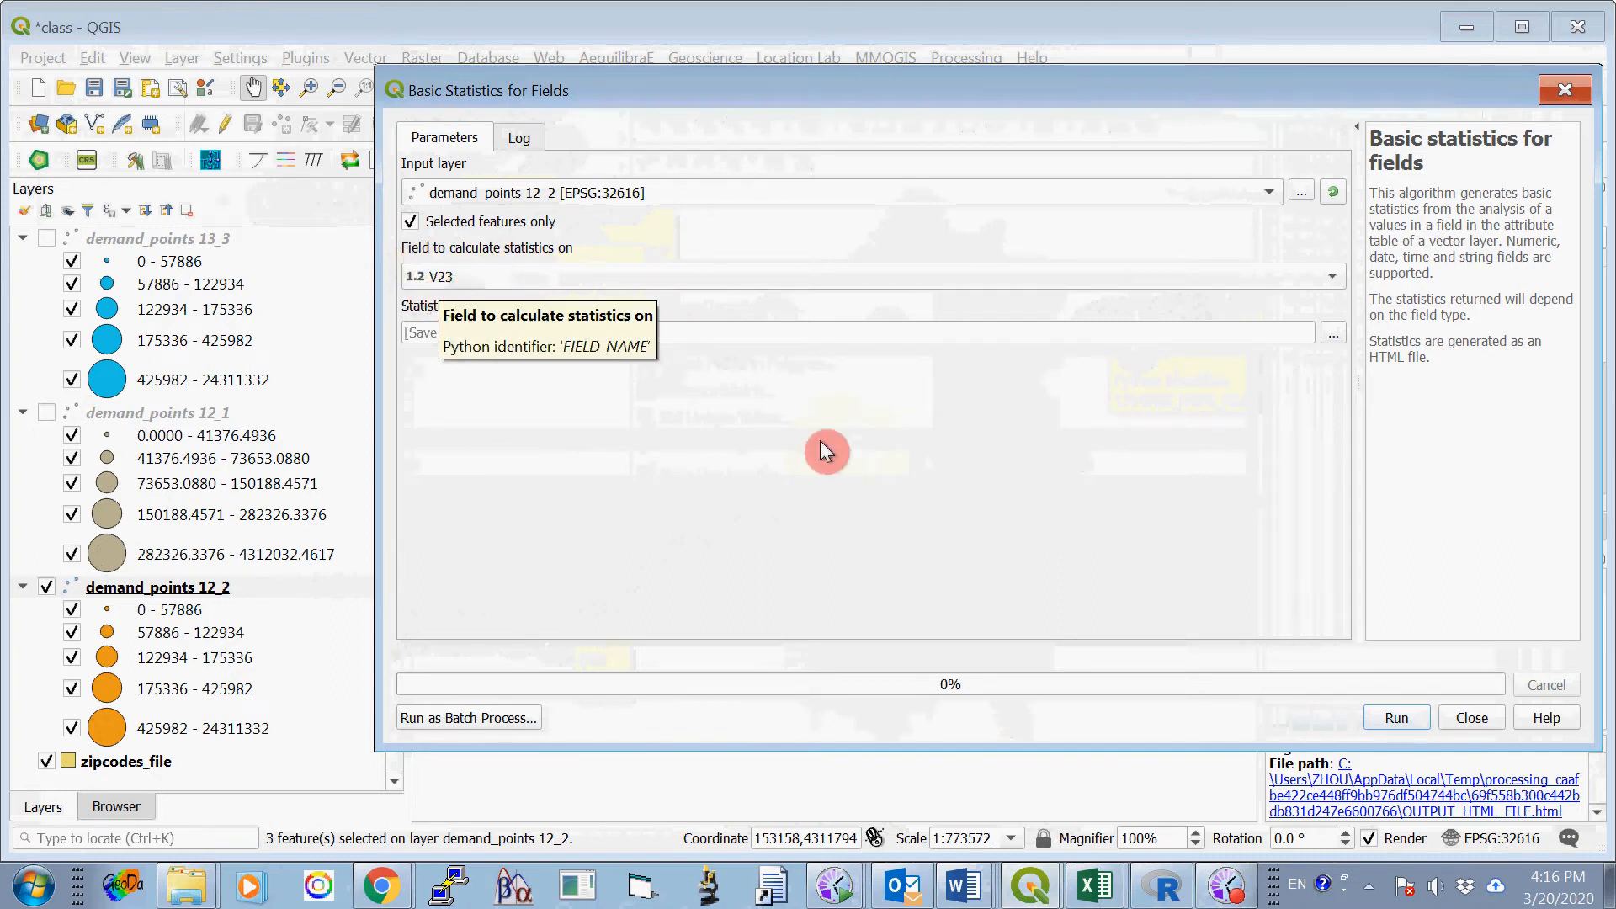
{"action": "left_click", "coordinate": [1395, 718]}
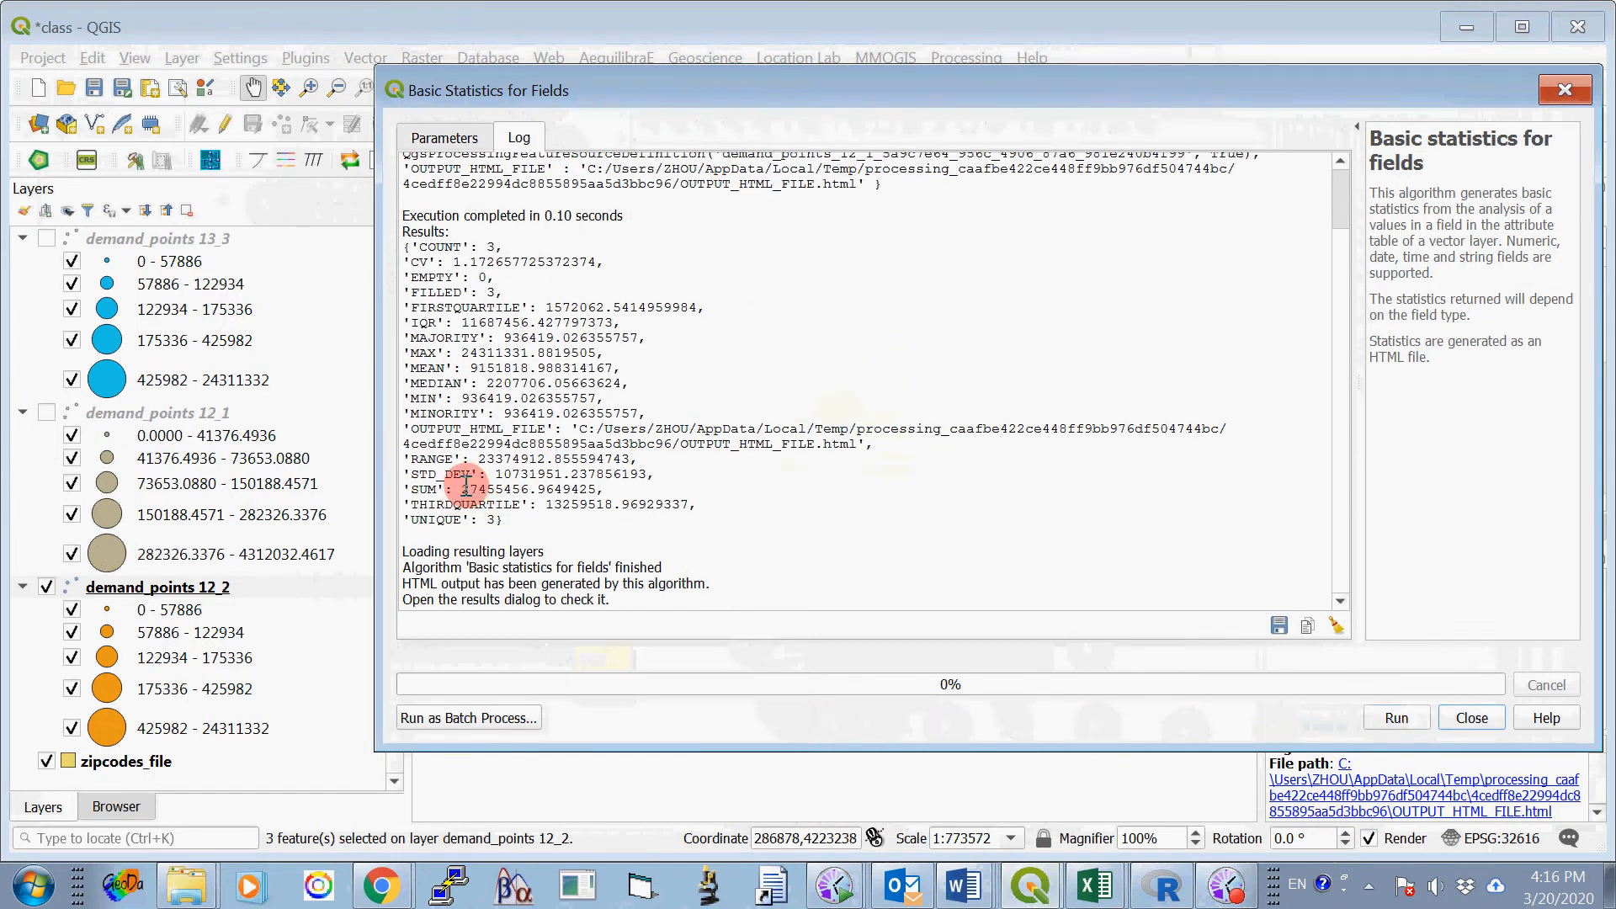
- Copy the SUM's whole-number part, 27455456, into Option One, Site 2's 4000-meter cell of Table 1 in the Word document ProjectOne_2020_B.docx
{"action": "left_click_drag", "start_coordinate": [462, 488], "coordinate": [530, 489]}
{"action": "right_click", "coordinate": [529, 489]}
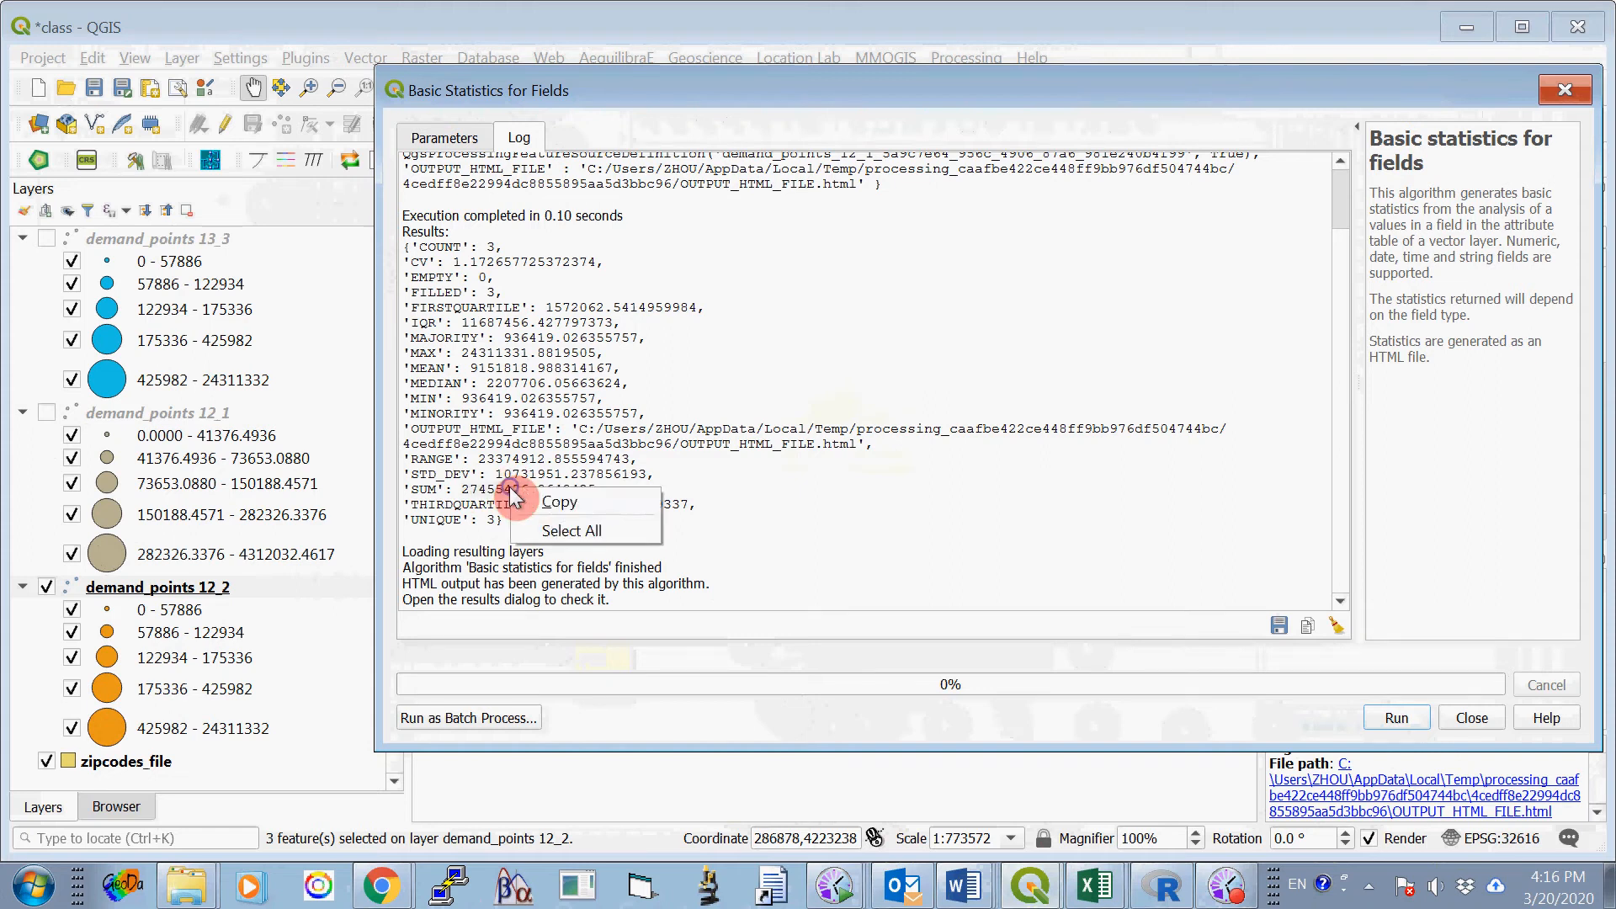
{"action": "left_click", "coordinate": [557, 505]}
{"action": "left_click", "coordinate": [964, 884]}
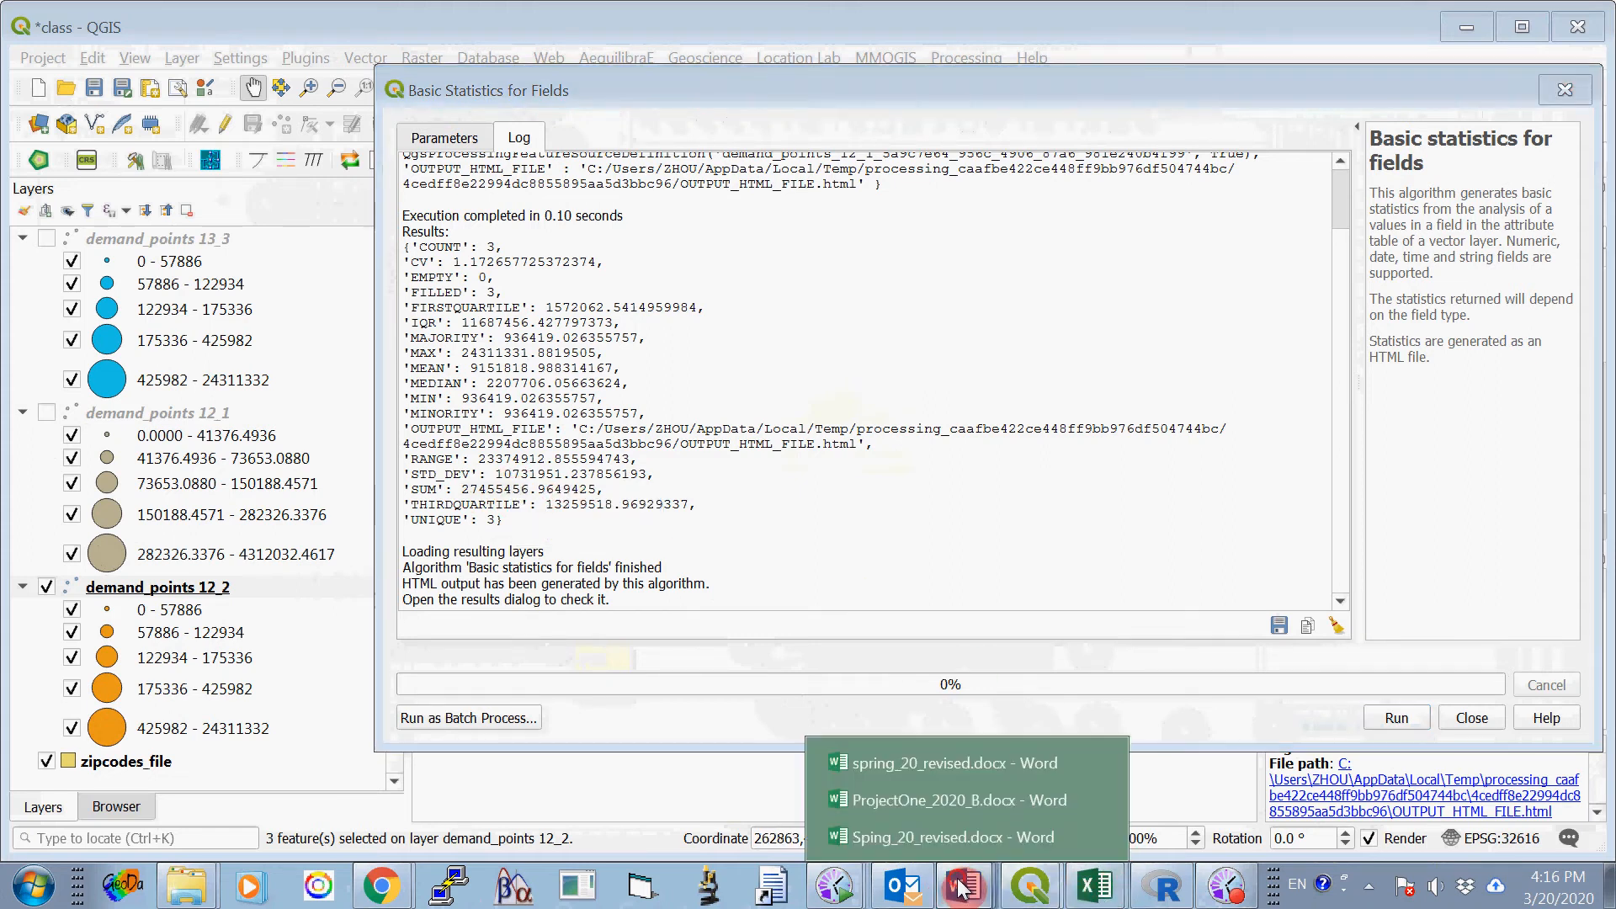
{"action": "left_click", "coordinate": [967, 796]}
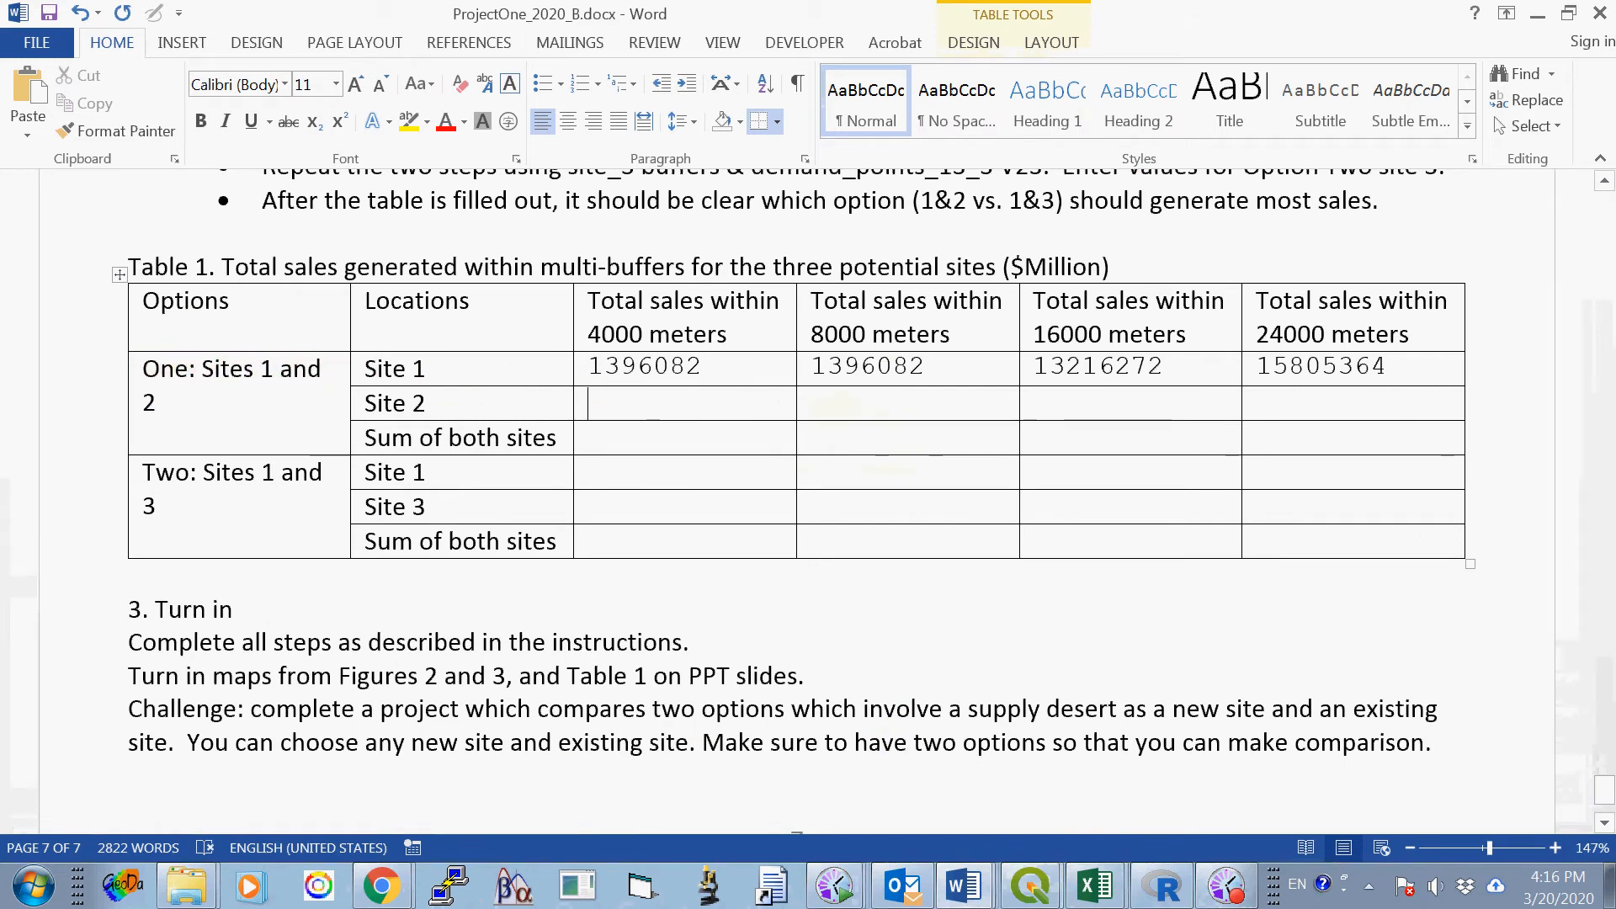
{"action": "right_click", "coordinate": [620, 403]}
{"action": "left_click", "coordinate": [672, 463]}
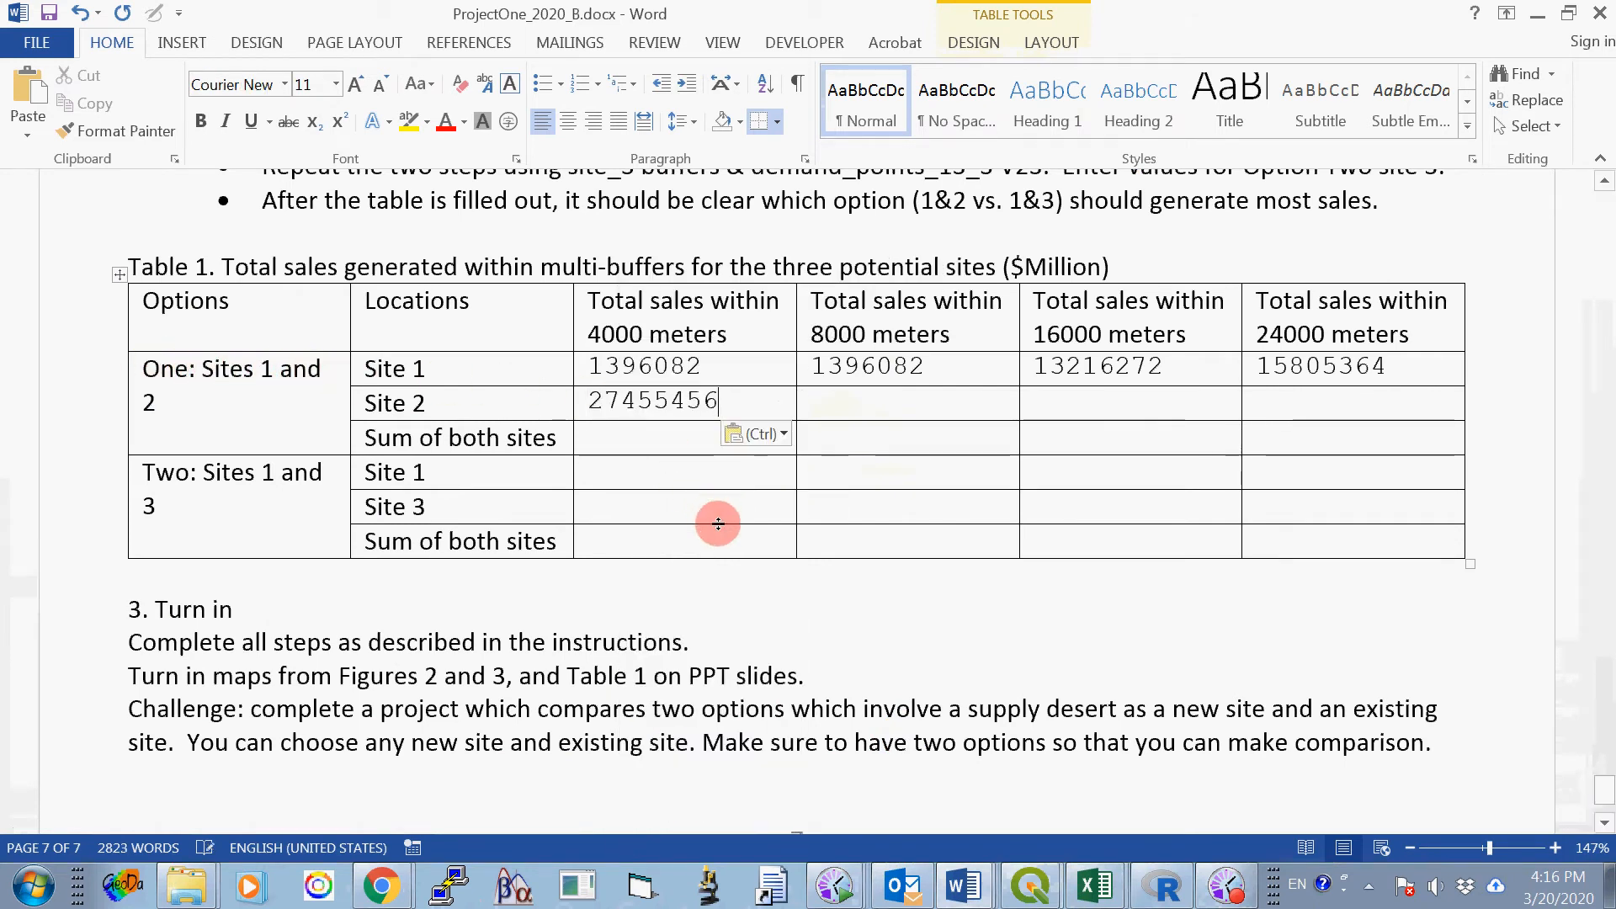
{"action": "left_click", "coordinate": [853, 402]}
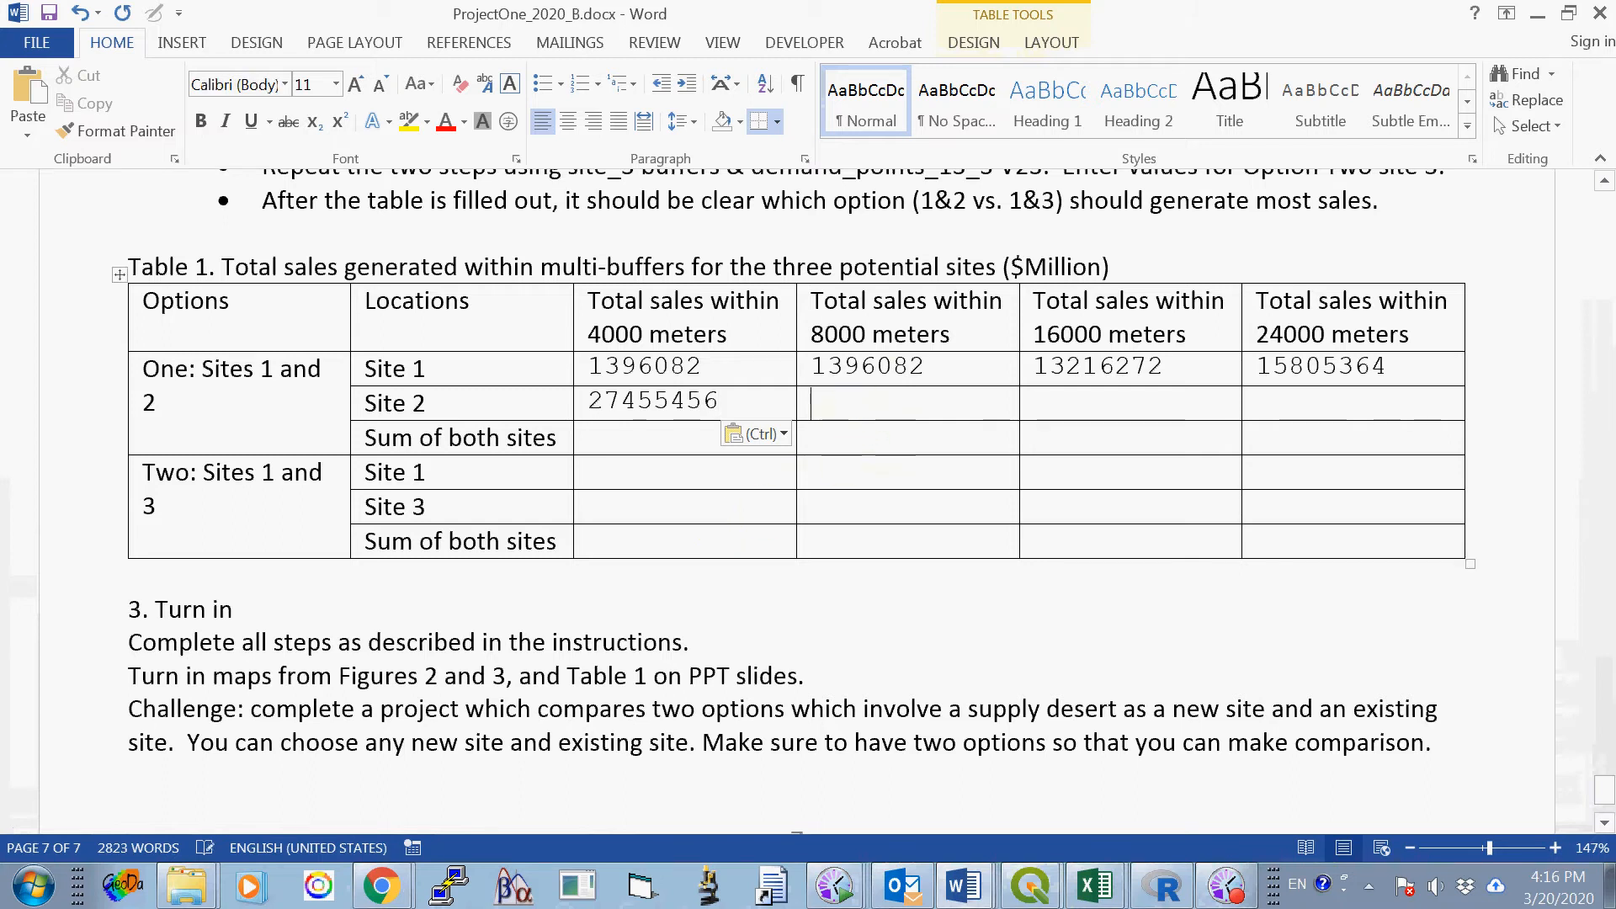
- Switch back to the class project in QGIS, close the Basic Statistics for Fields tool, and deselect all demand_points 12_2 features
{"action": "mouse_move", "coordinate": [1028, 899]}
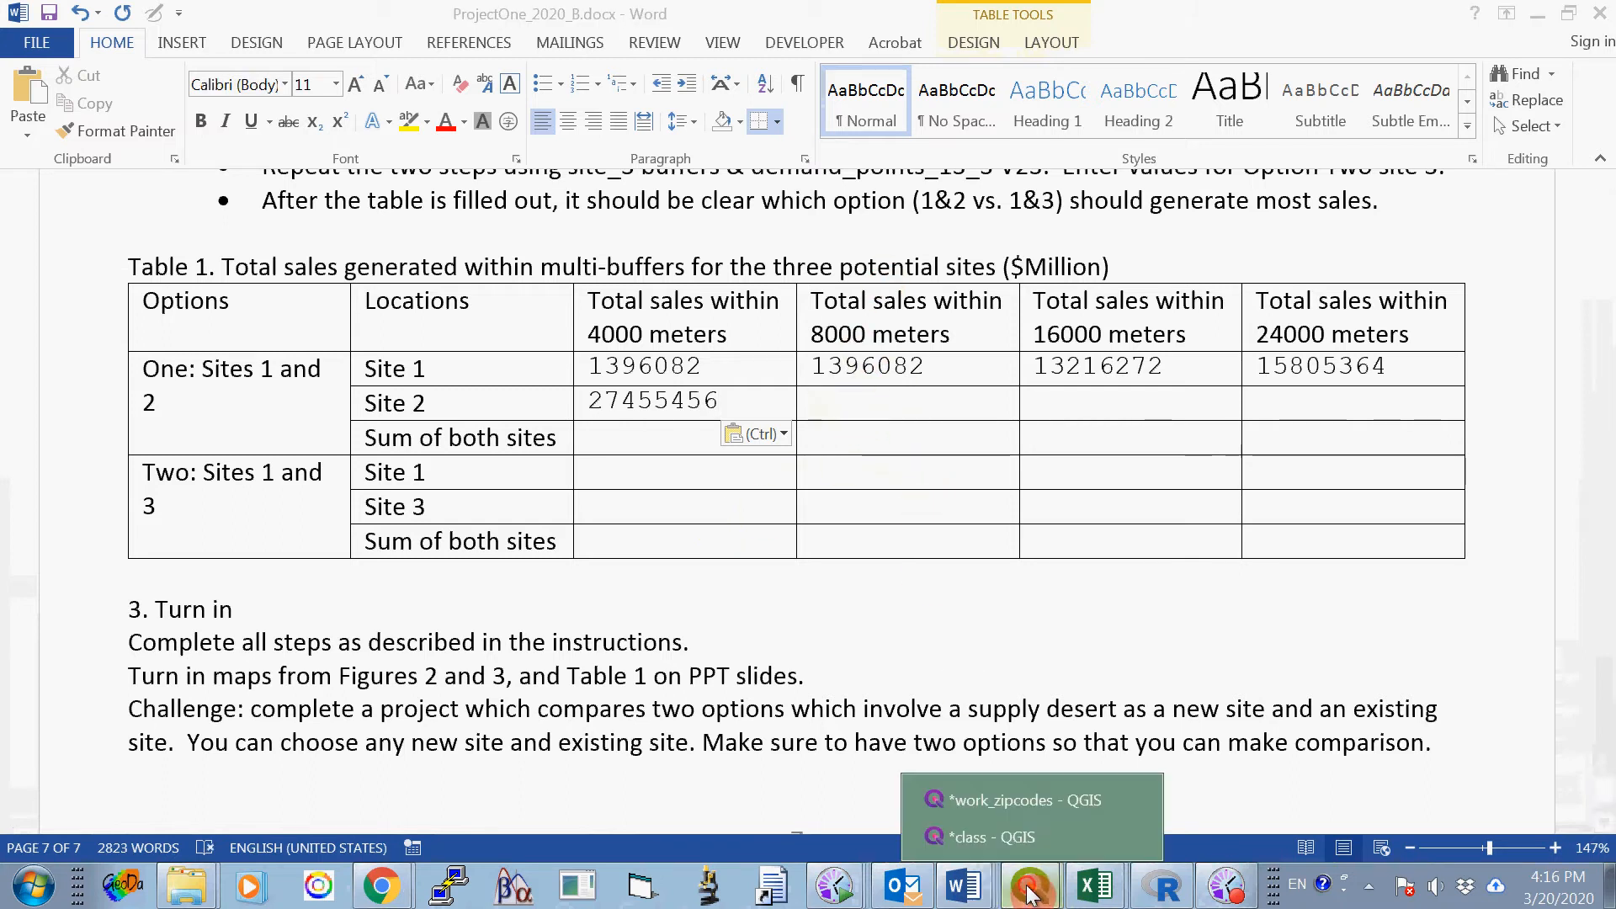
{"action": "left_click", "coordinate": [1085, 837]}
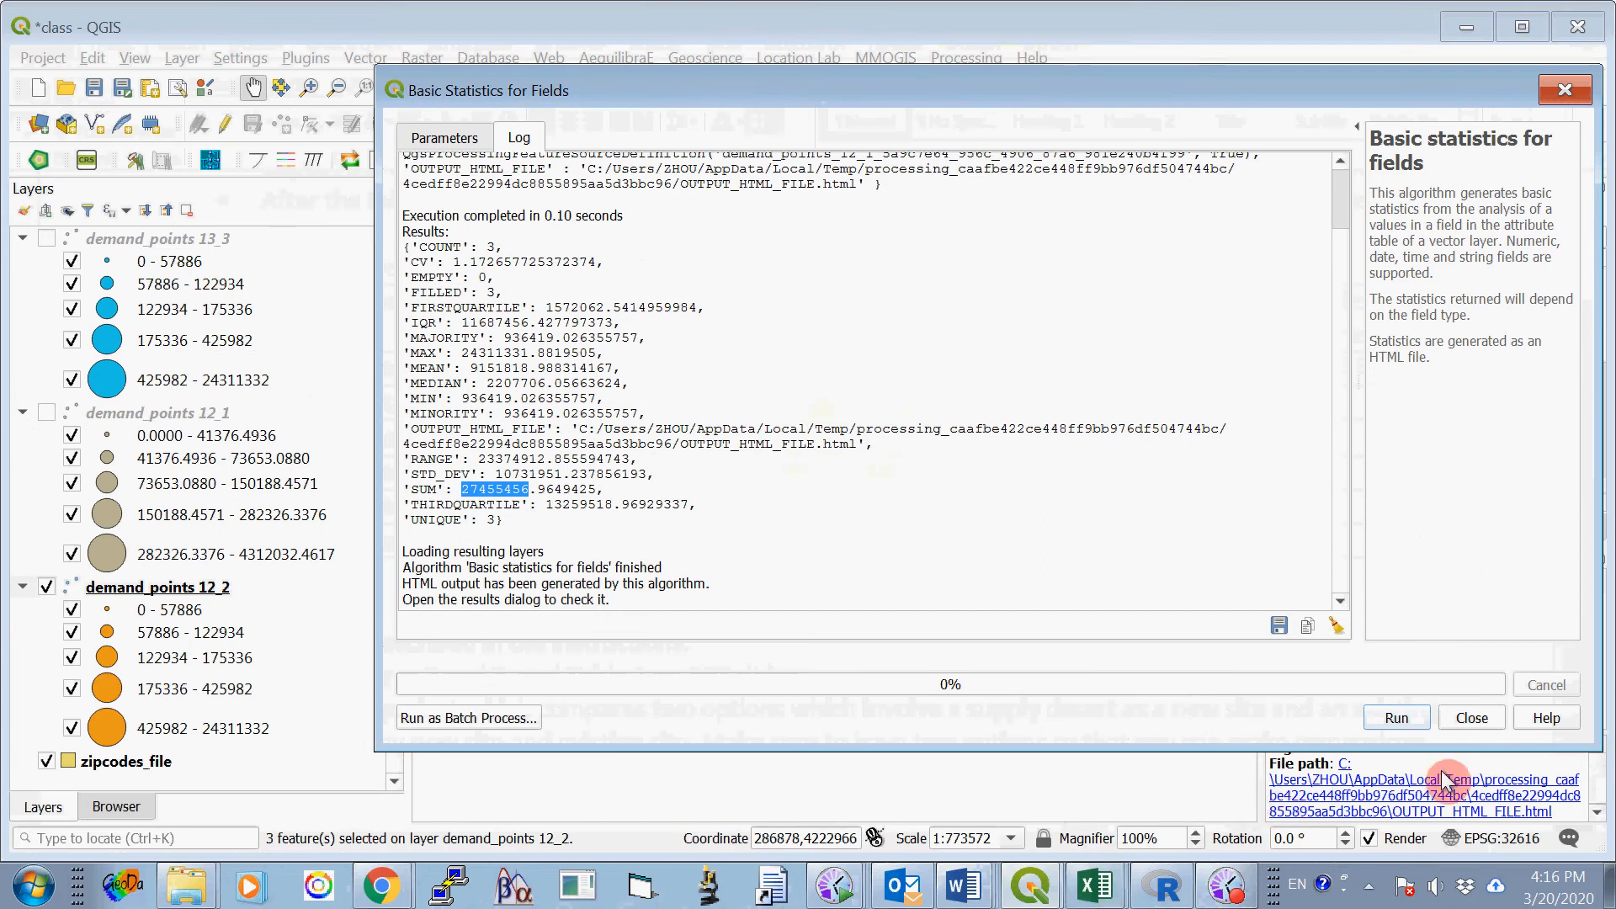
{"action": "left_click", "coordinate": [1473, 718]}
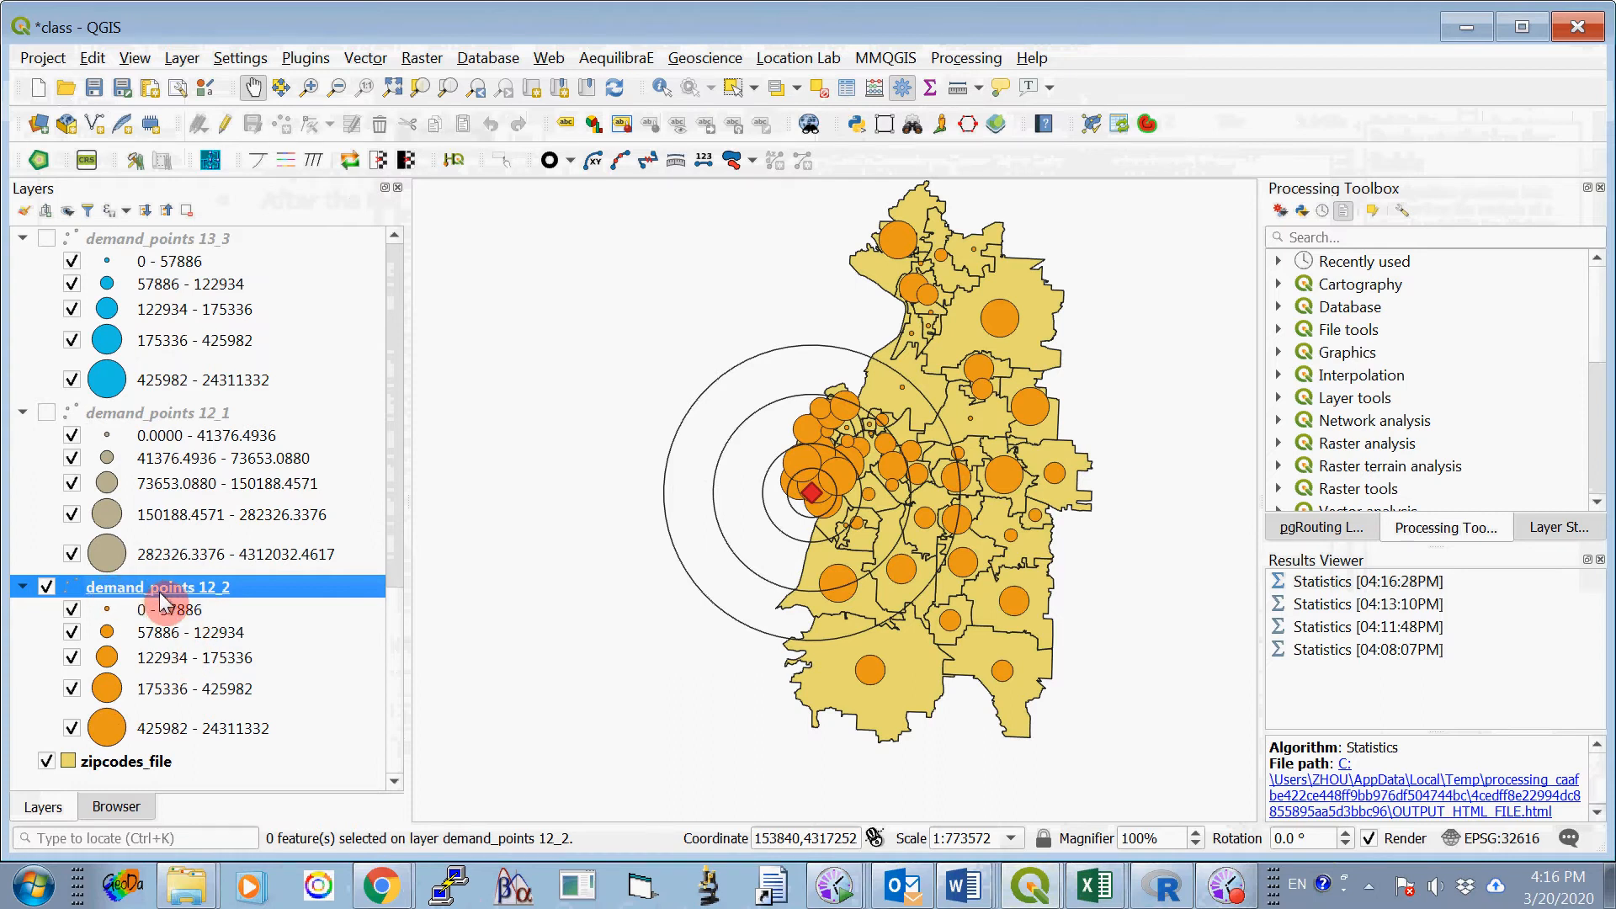
- Select by Location the demand_points 12_2 features that are within buffer2_8000, creating a new selection, and close the tool
{"action": "left_click", "coordinate": [368, 59]}
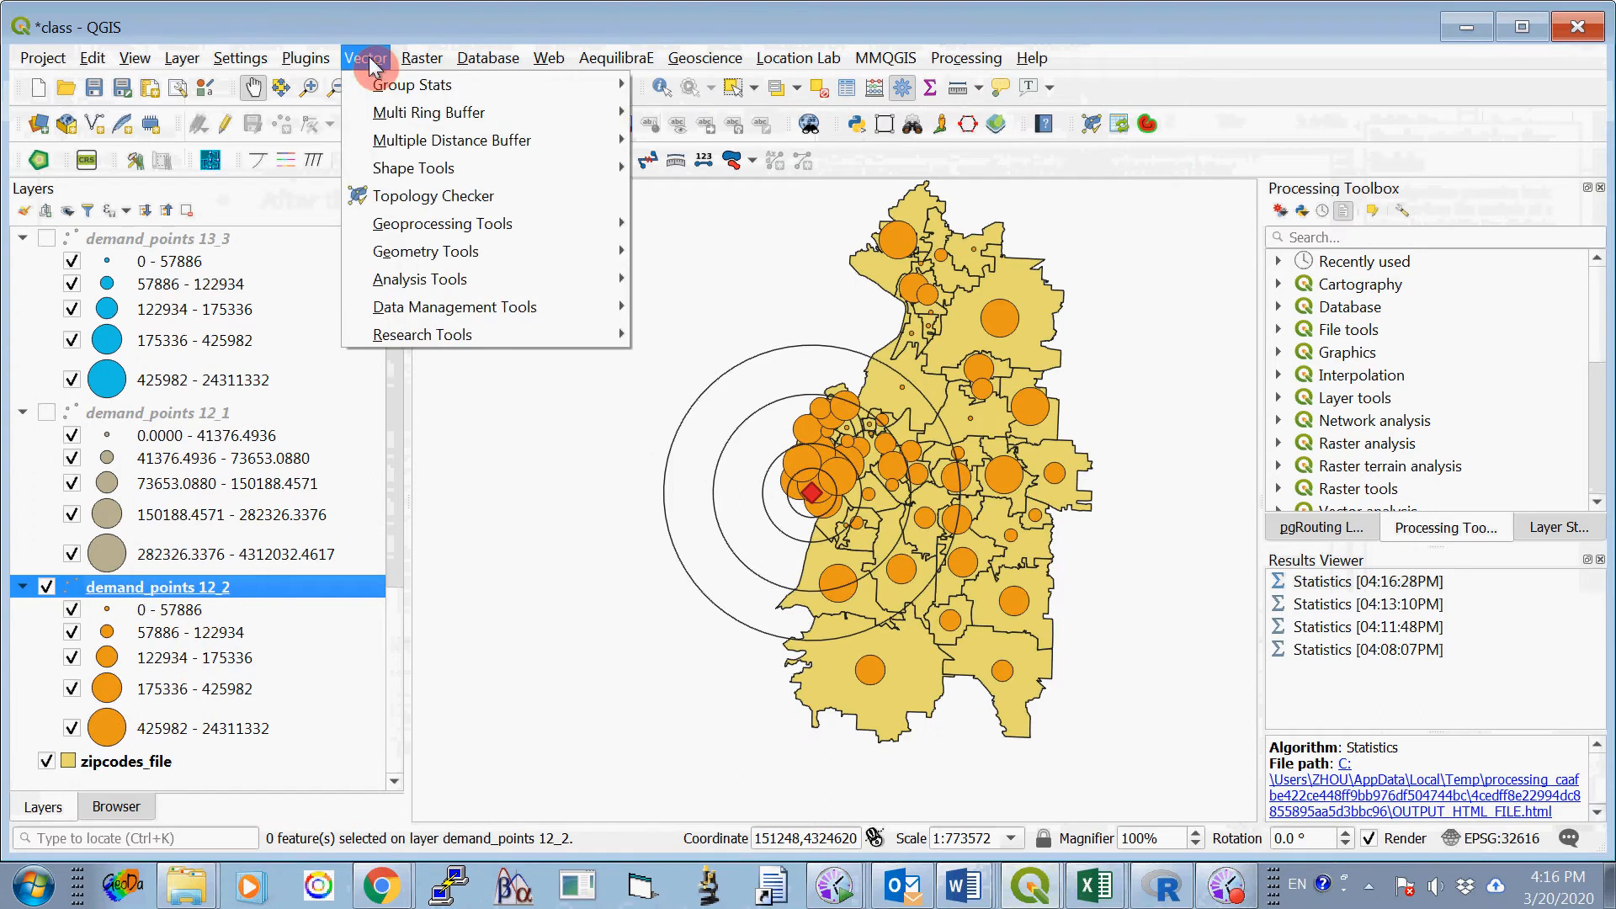
{"action": "mouse_move", "coordinate": [430, 333]}
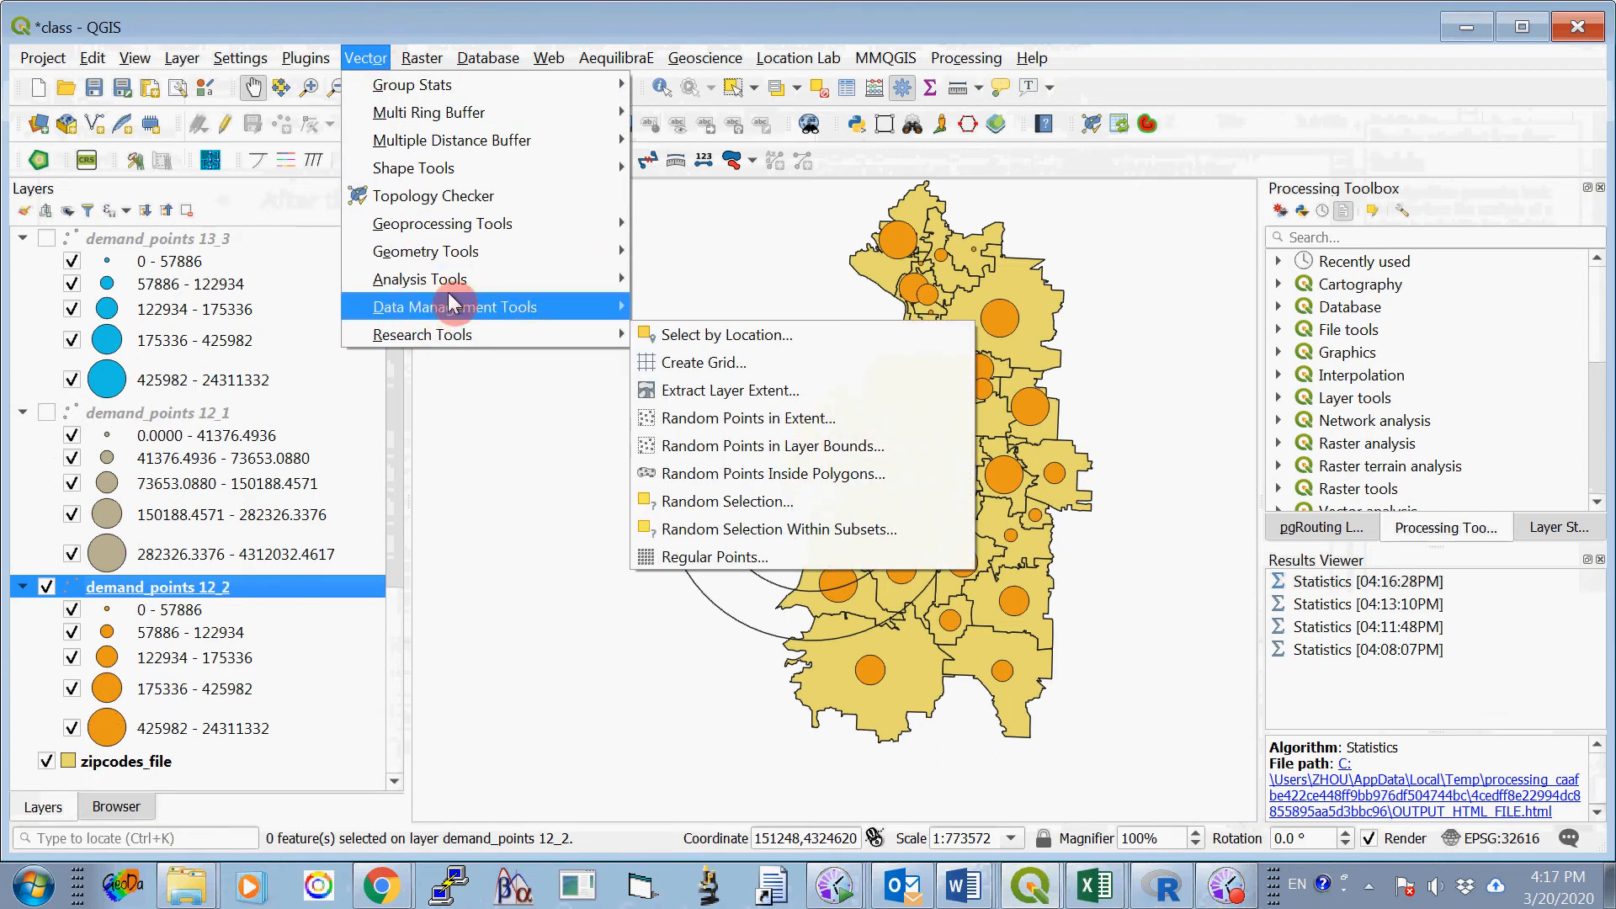
{"action": "left_click", "coordinate": [746, 336]}
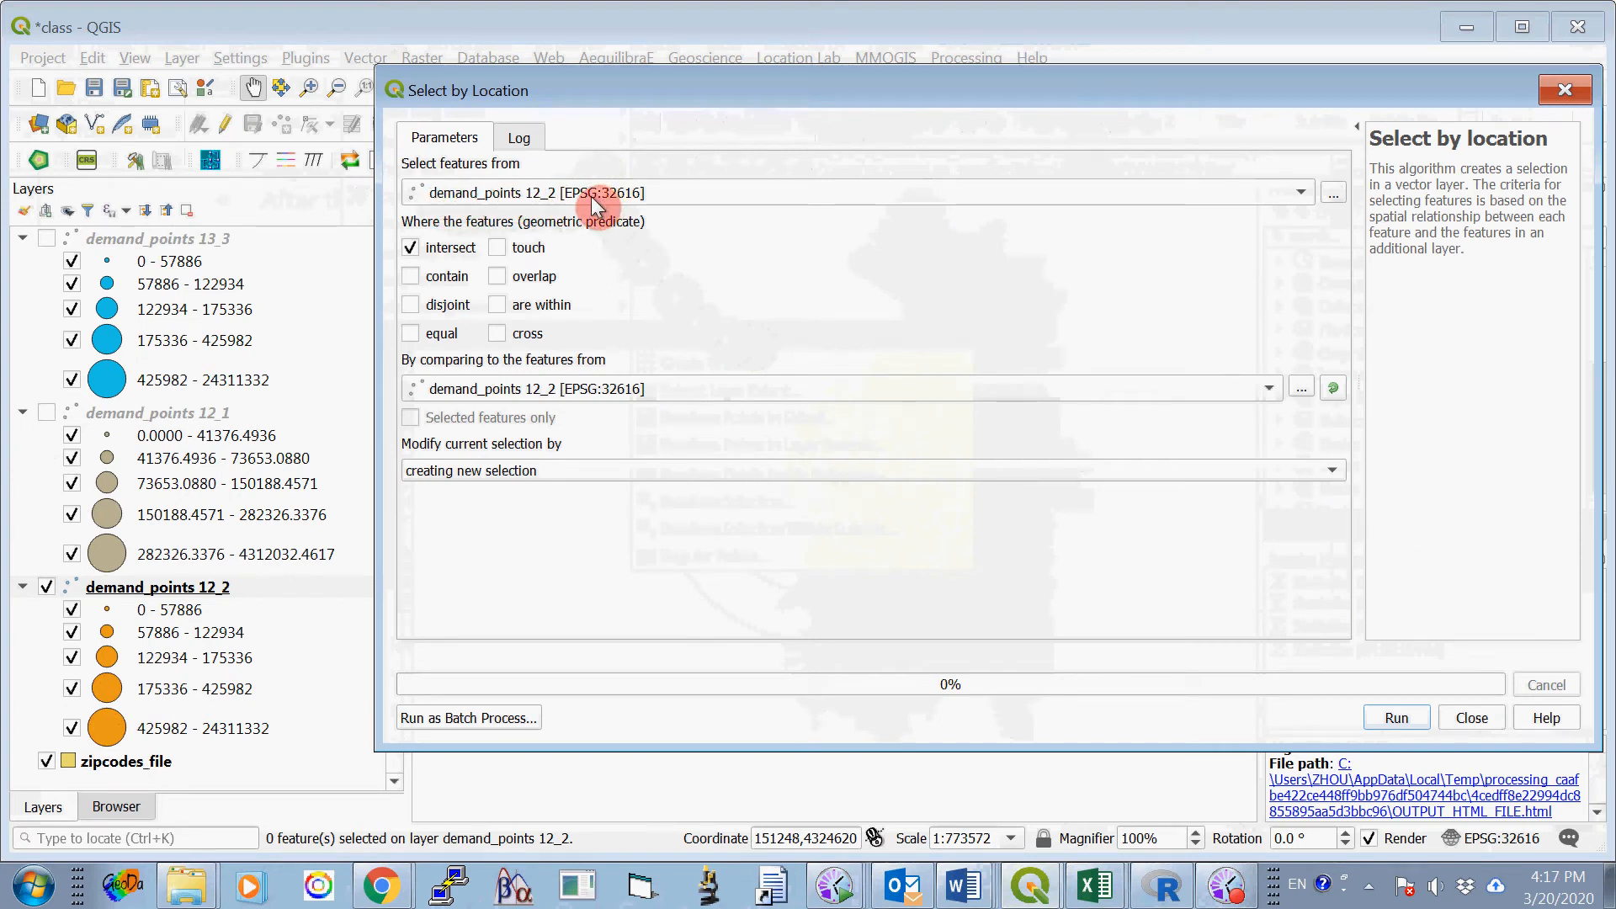
{"action": "left_click", "coordinate": [411, 248]}
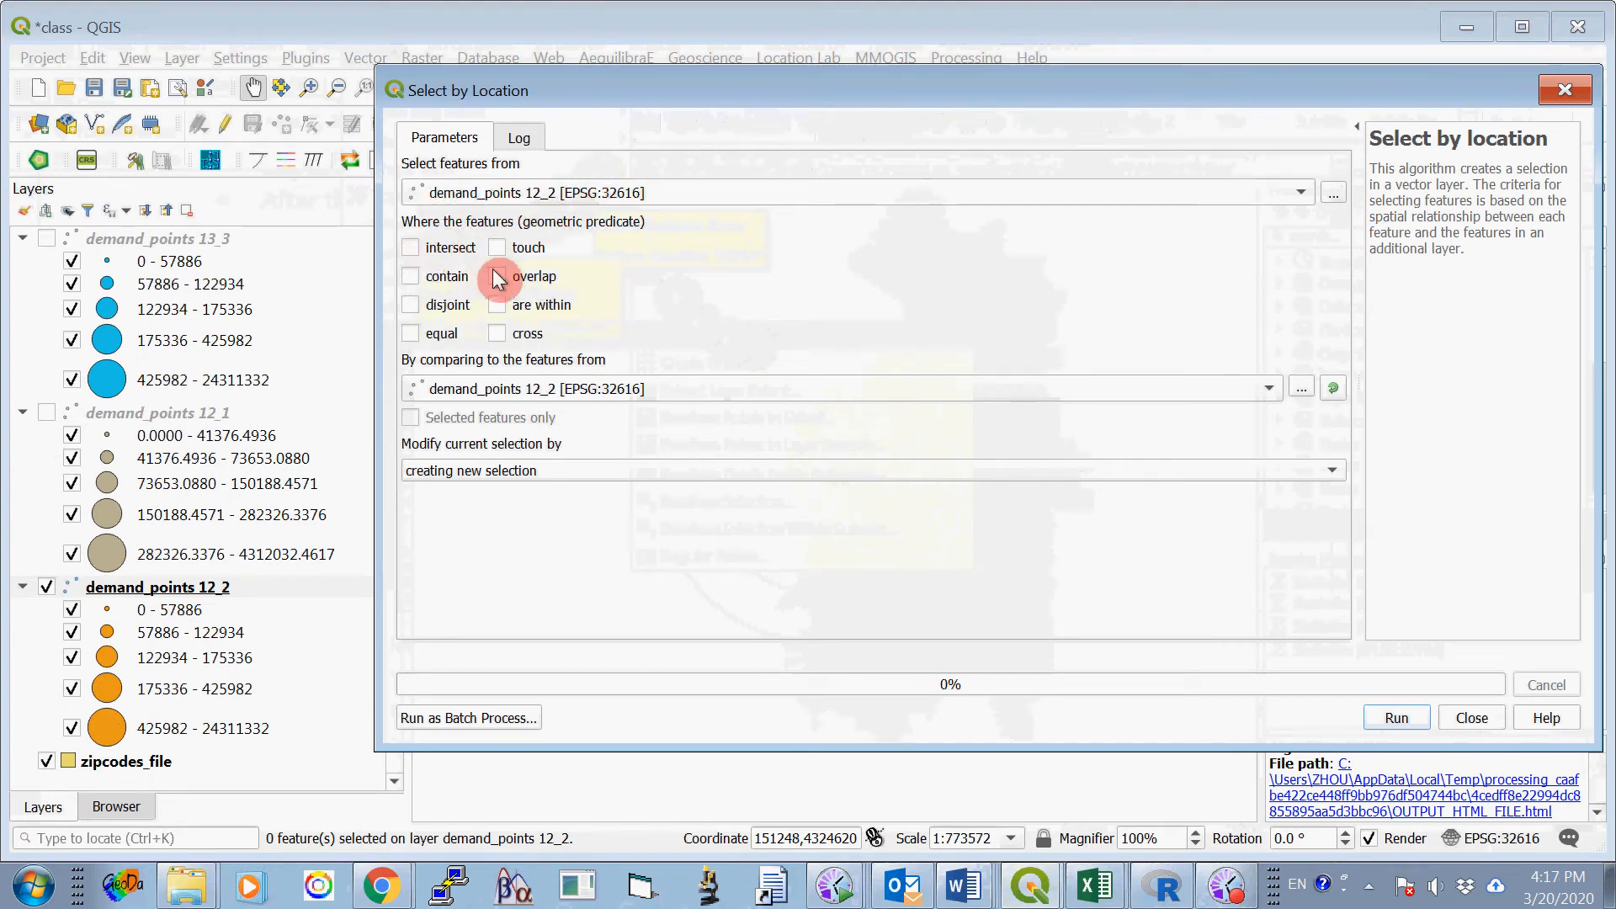
{"action": "left_click", "coordinate": [498, 305]}
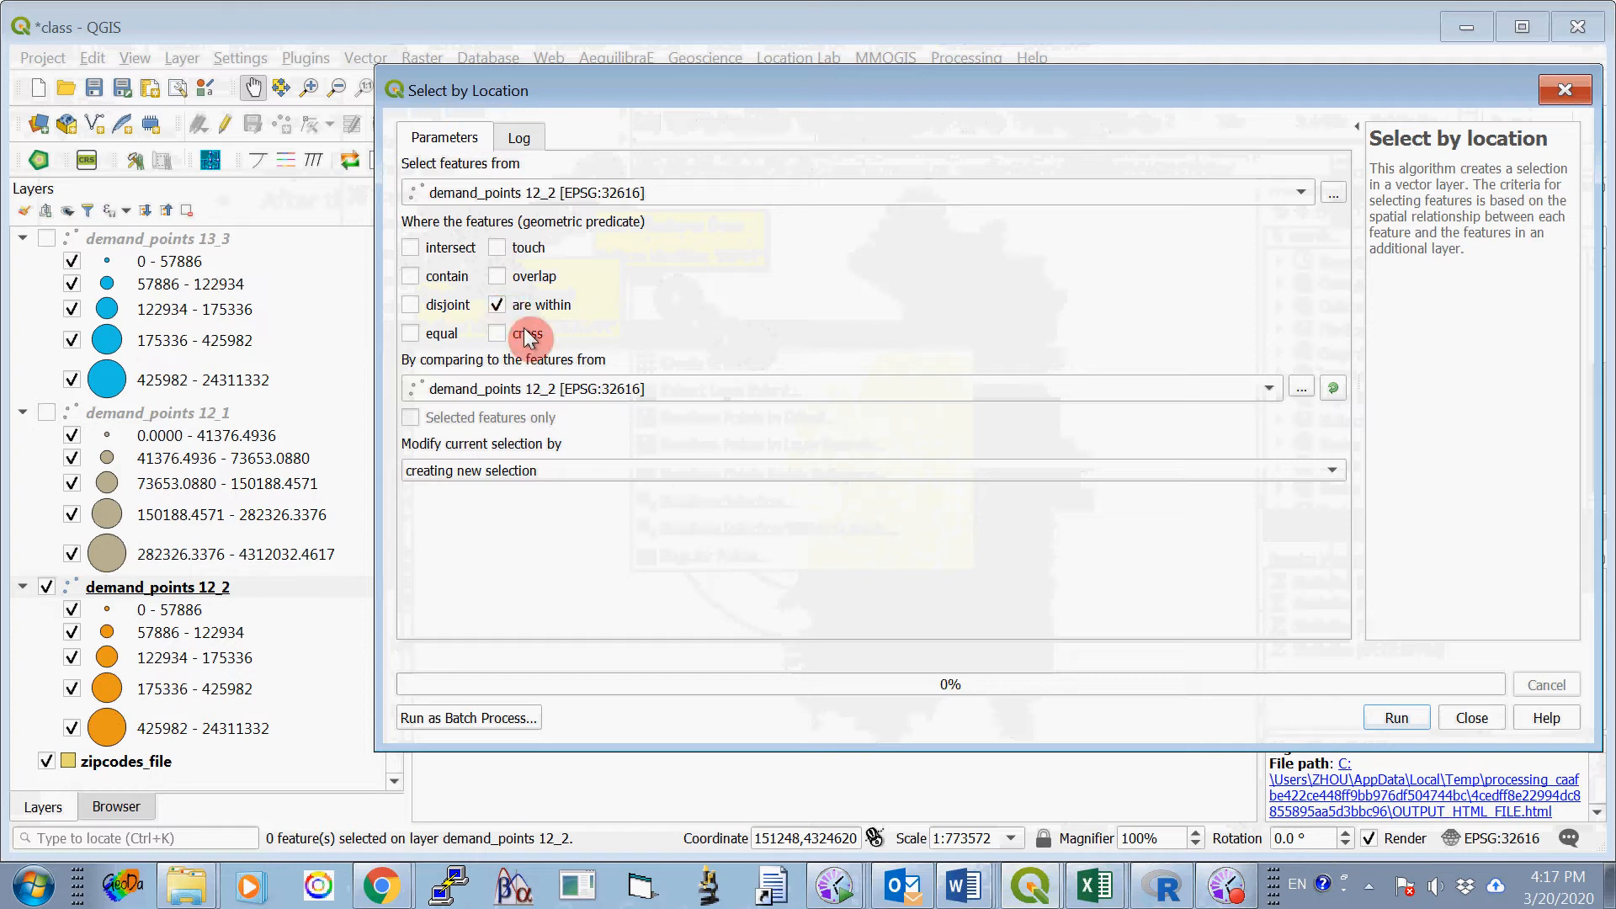
{"action": "left_click", "coordinate": [655, 396]}
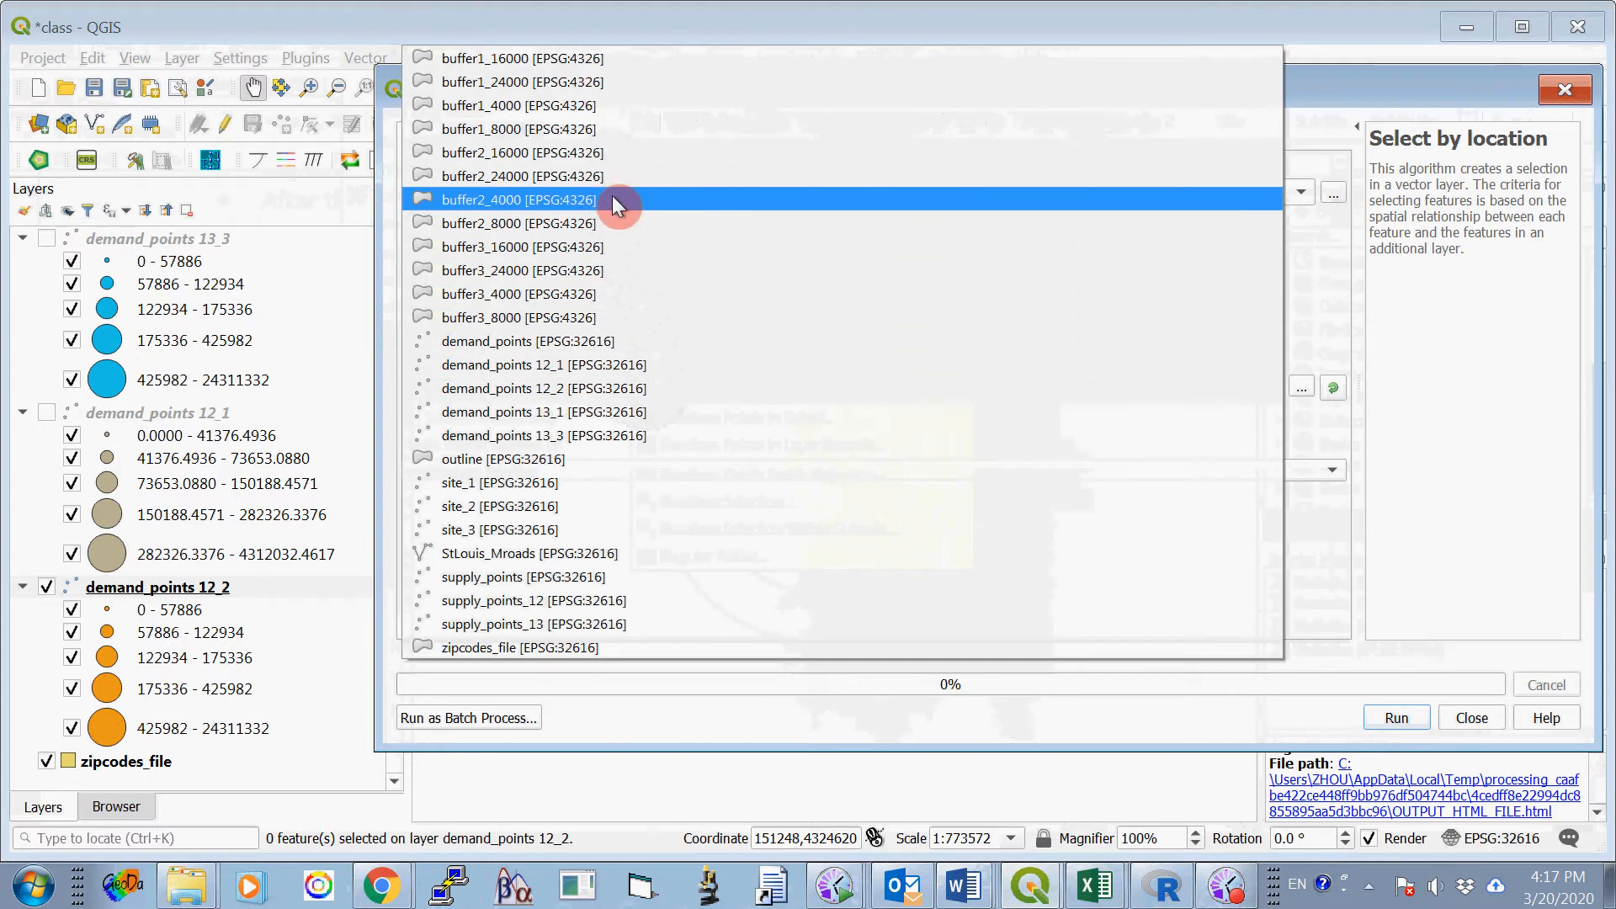
{"action": "left_click", "coordinate": [612, 226]}
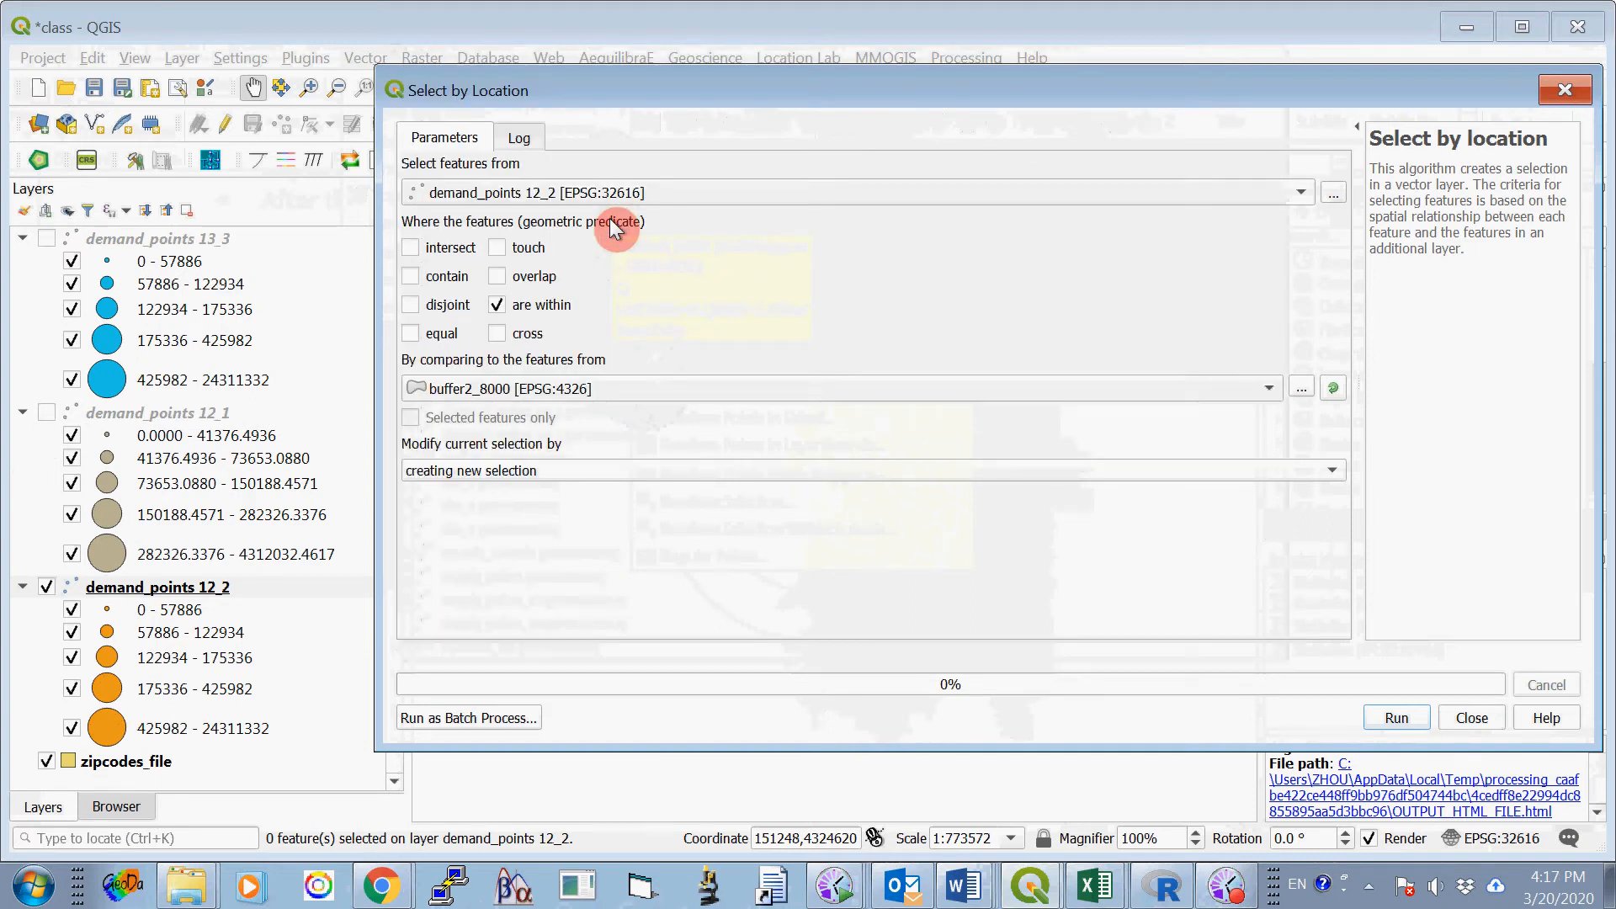
{"action": "left_click", "coordinate": [1392, 718]}
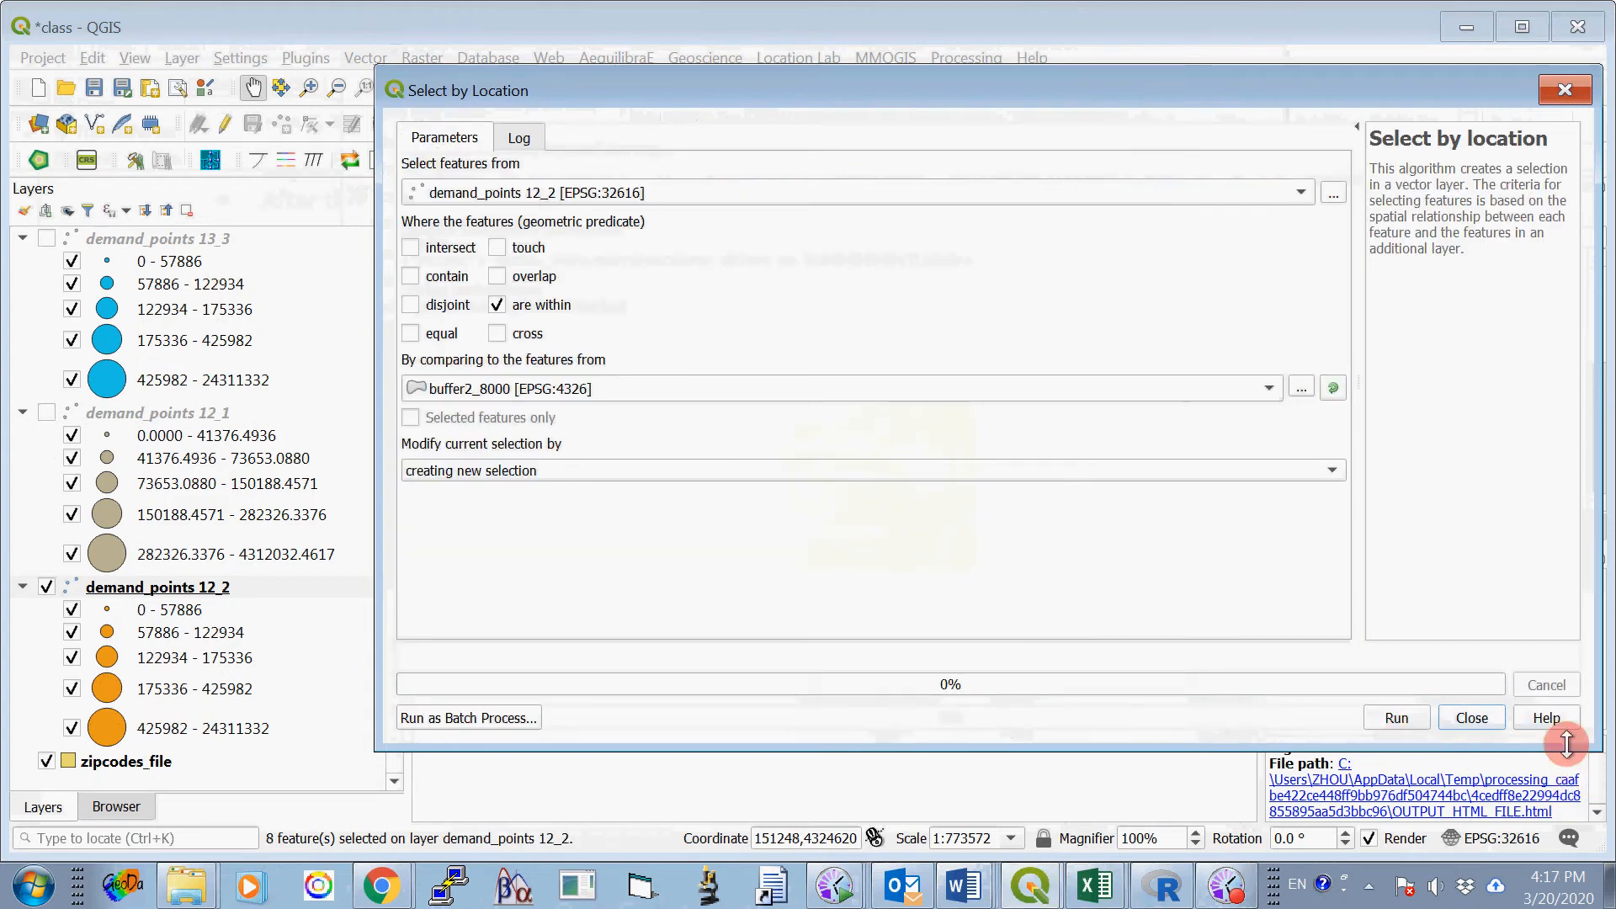
{"action": "left_click", "coordinate": [1481, 718]}
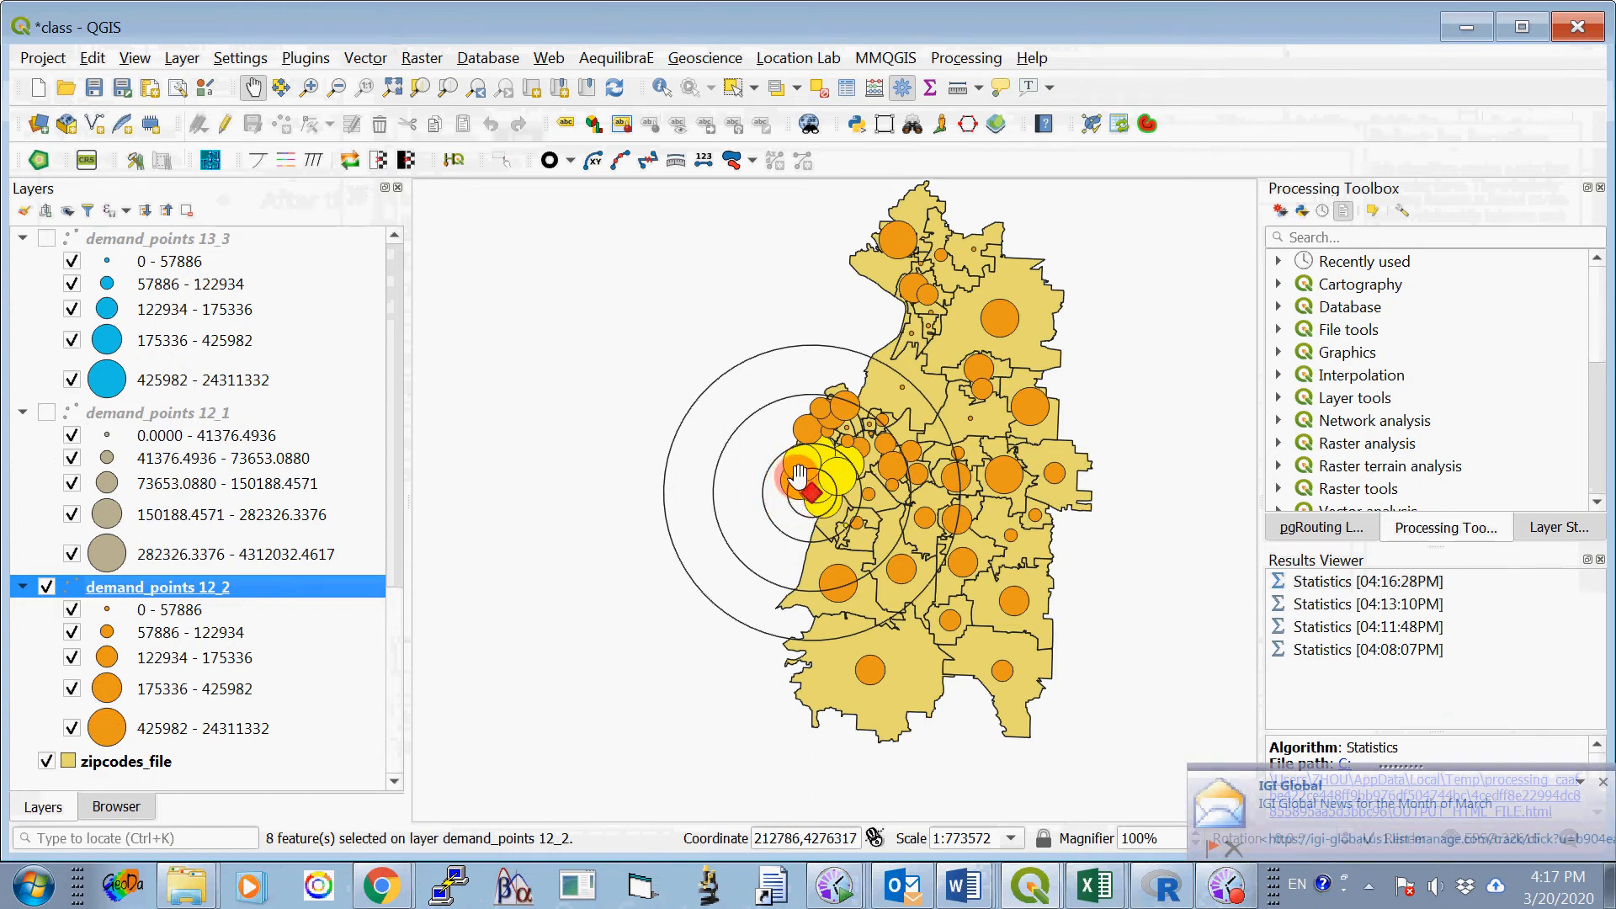
- Run Basic Statistics for Fields on V23 of demand_points 12_2, using selected features only
{"action": "left_click", "coordinate": [368, 59]}
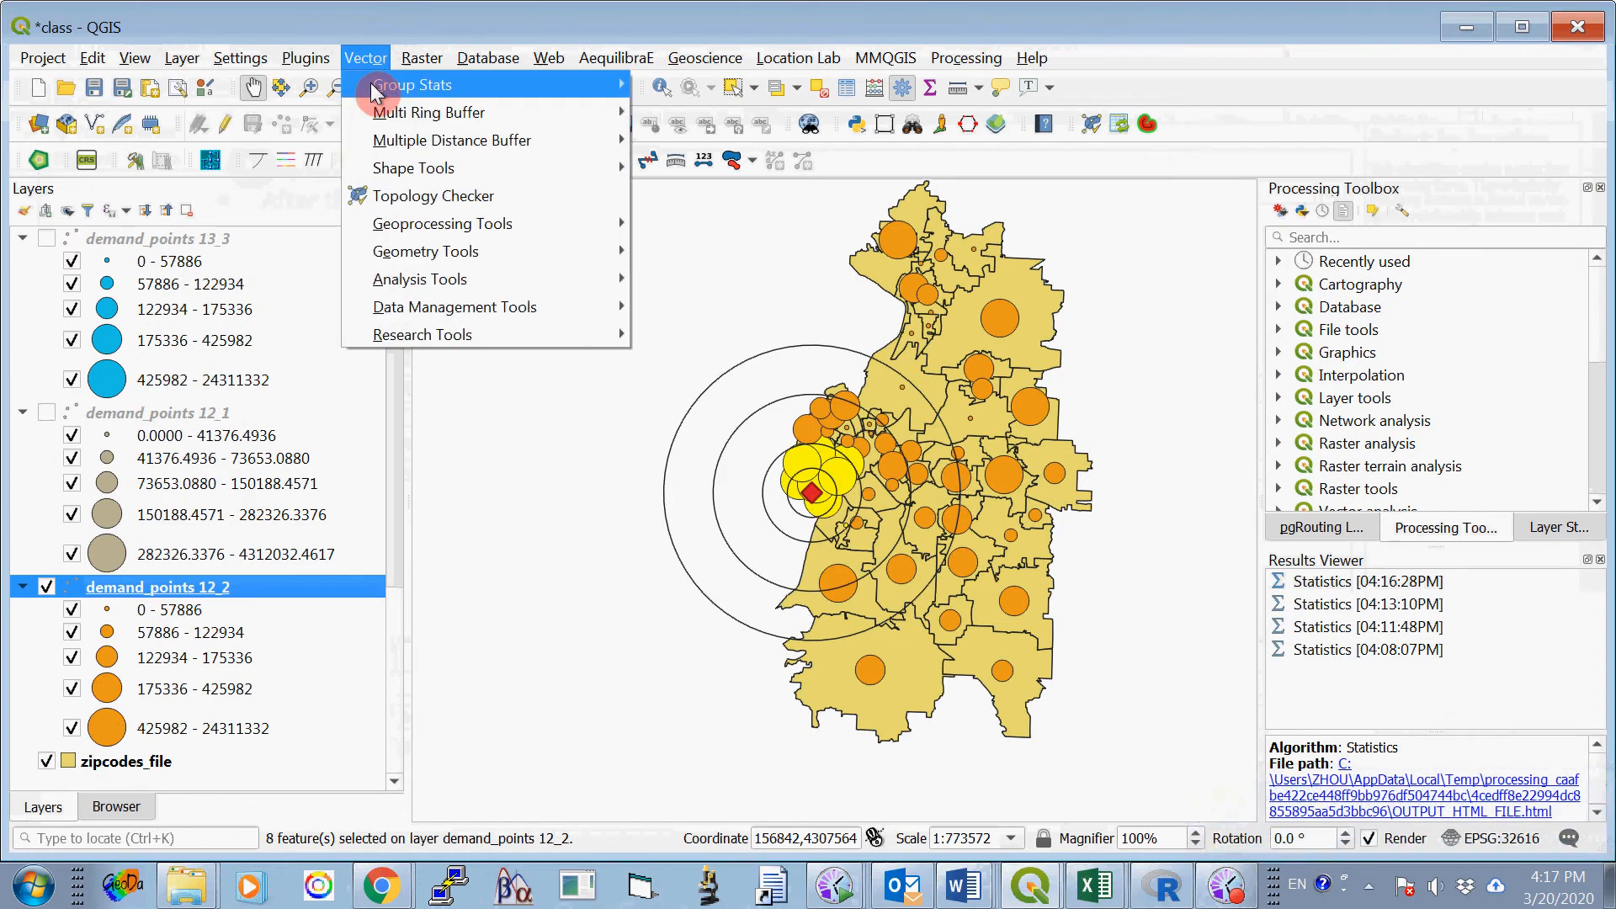
{"action": "mouse_move", "coordinate": [418, 287]}
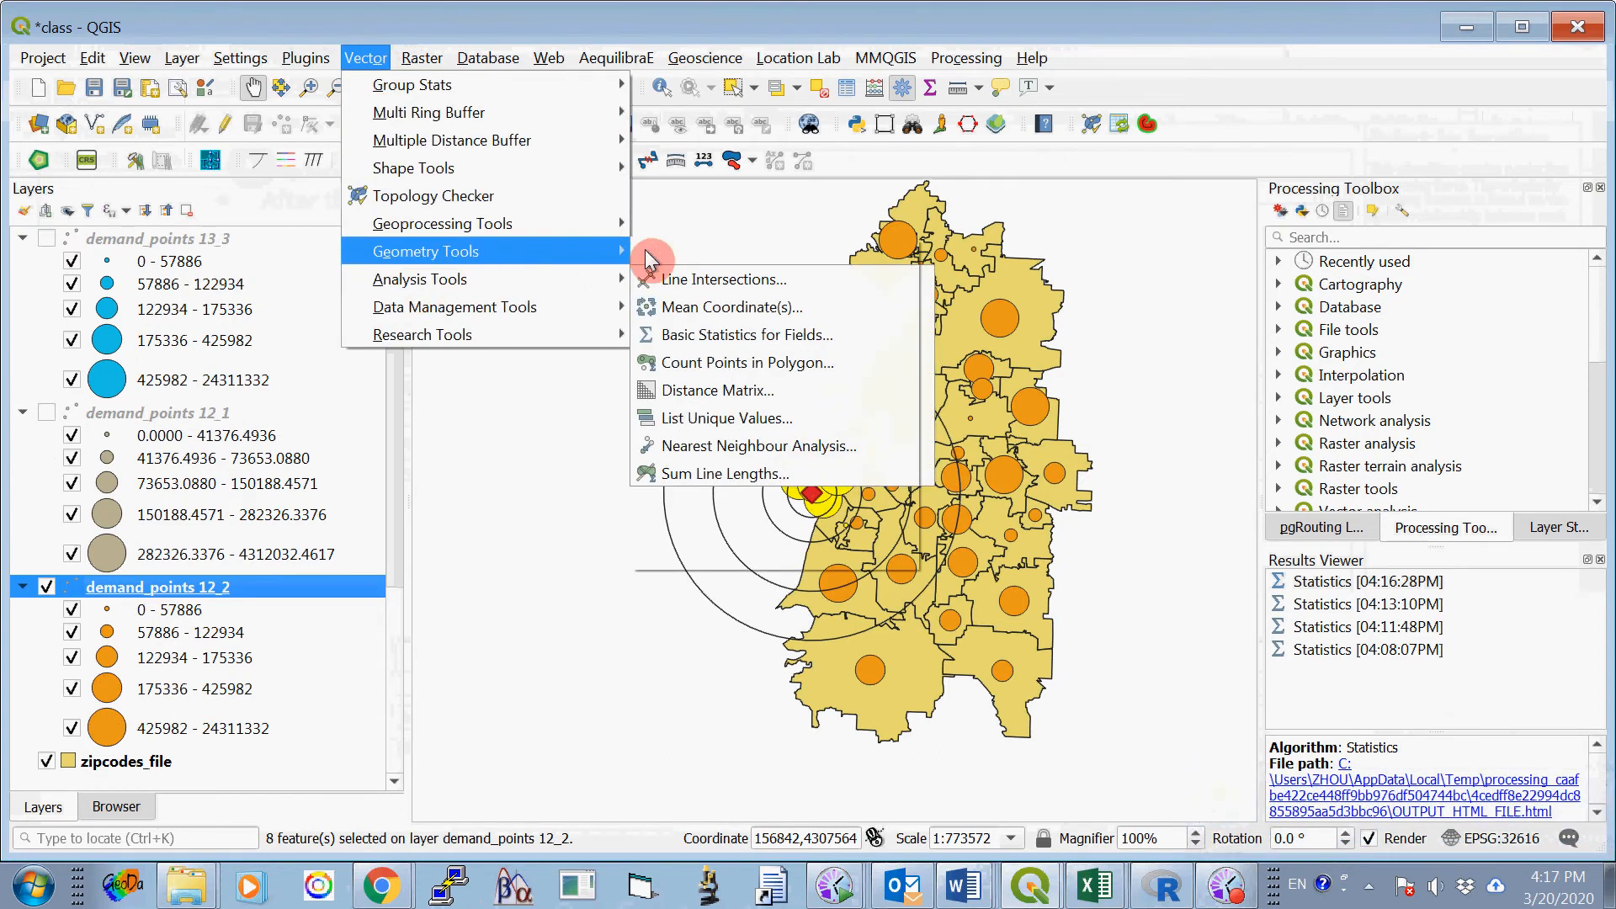
{"action": "left_click", "coordinate": [741, 341]}
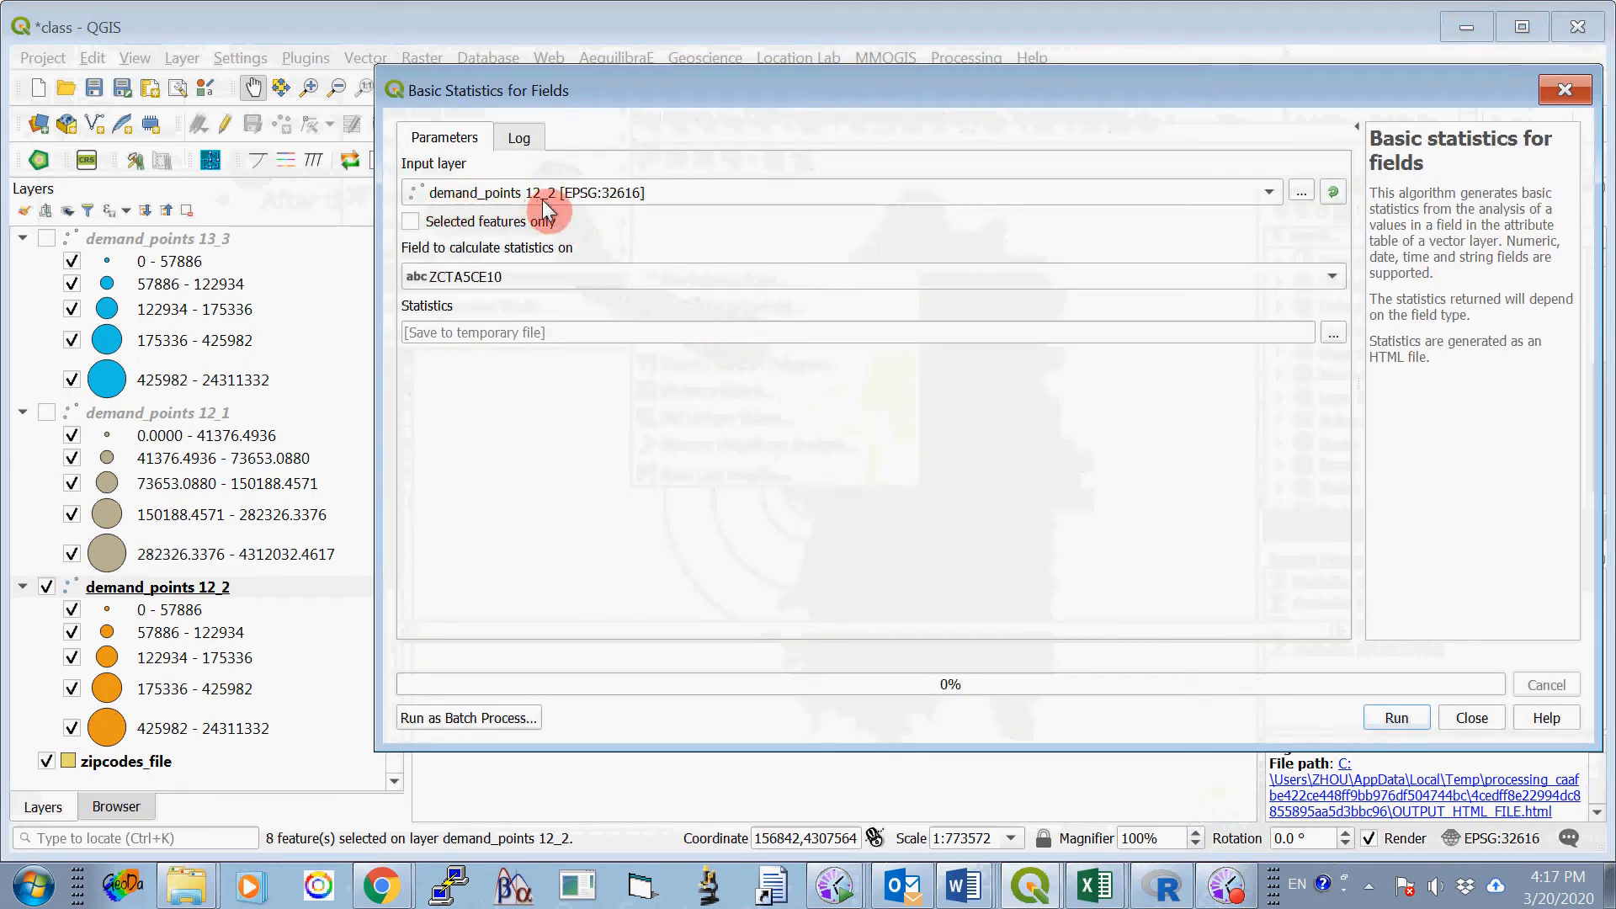
{"action": "left_click", "coordinate": [1330, 274]}
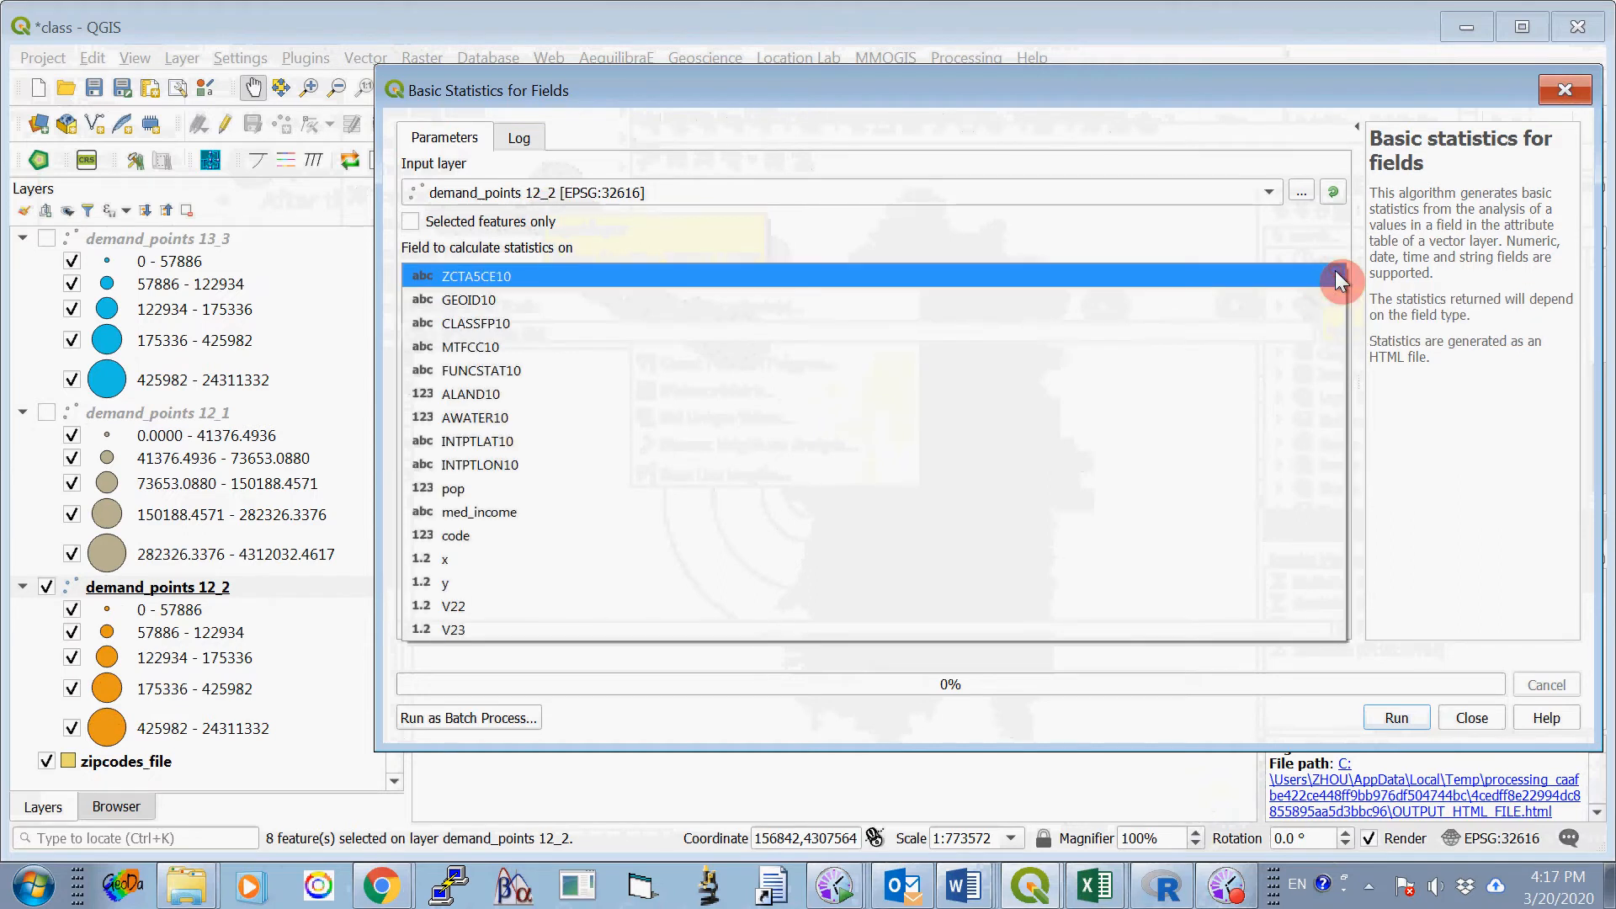
{"action": "left_click", "coordinate": [833, 624]}
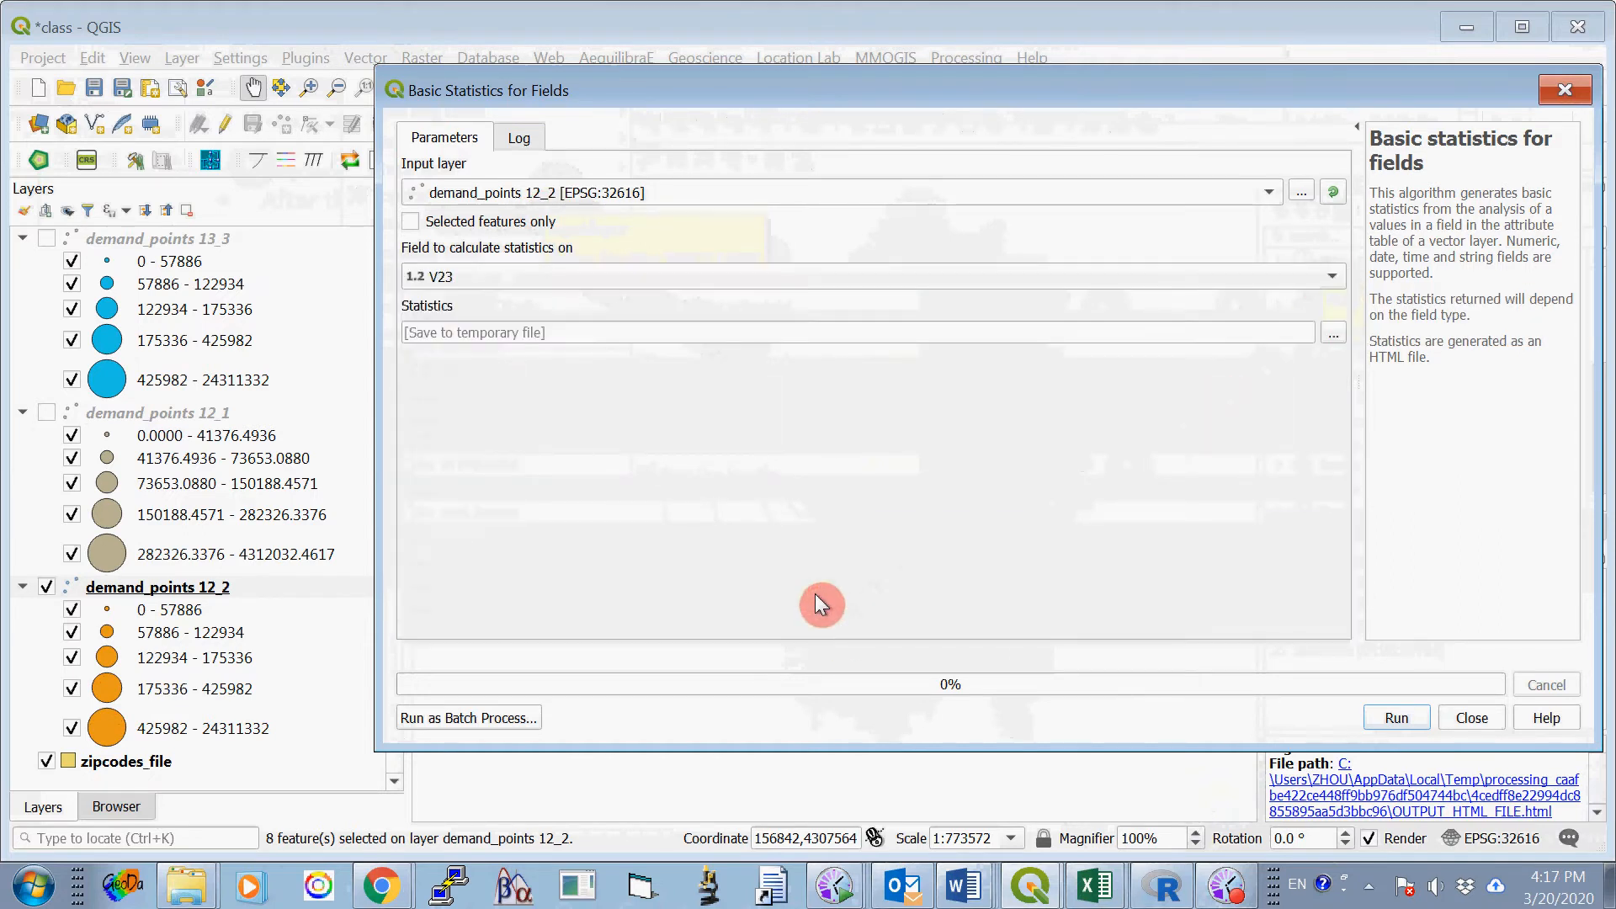
{"action": "left_click", "coordinate": [414, 223]}
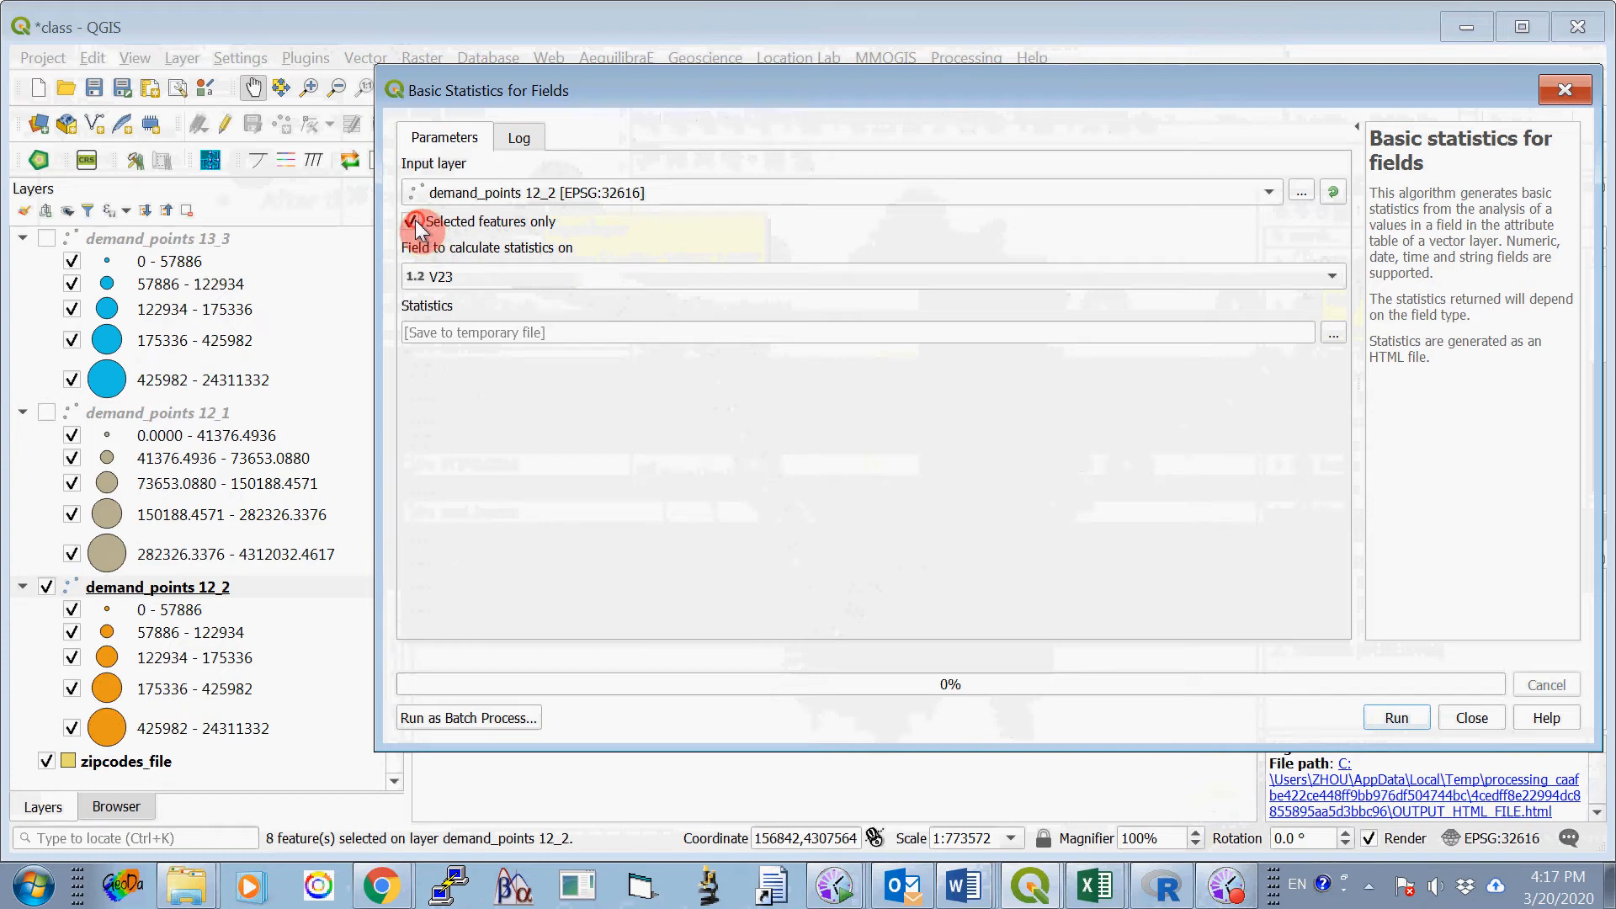
{"action": "left_click", "coordinate": [1395, 718]}
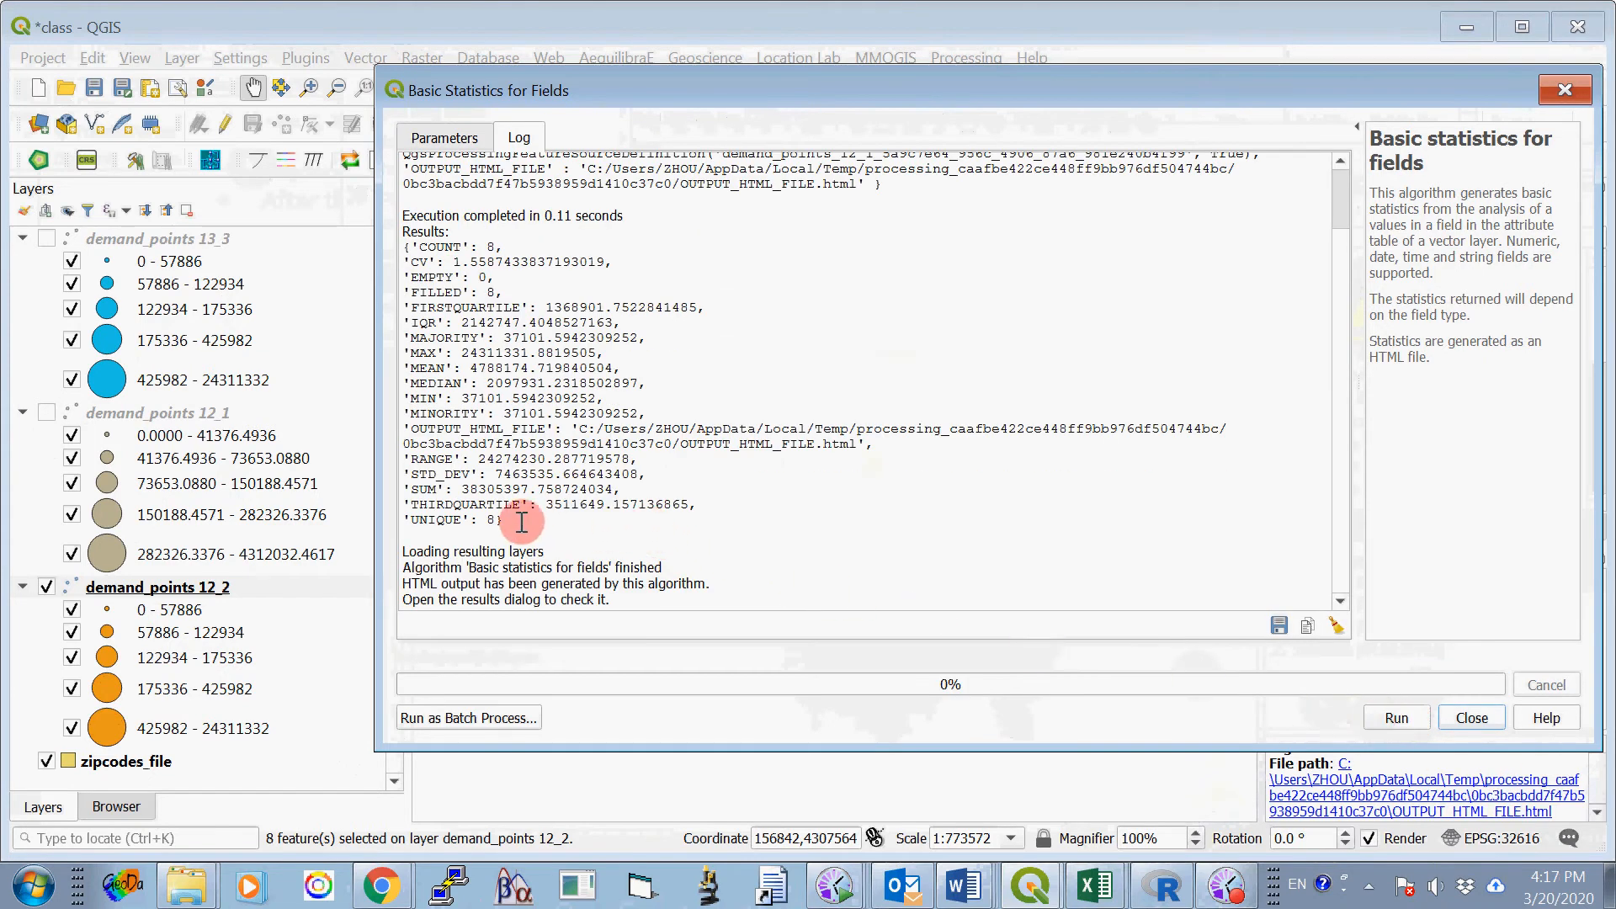
- Copy the SUM's whole-number part, 38305397, into Option One, Site 2's 8000-meter cell of Table 1 in the Word document ProjectOne_2020_B.docx
{"action": "left_click_drag", "start_coordinate": [463, 490], "coordinate": [528, 490]}
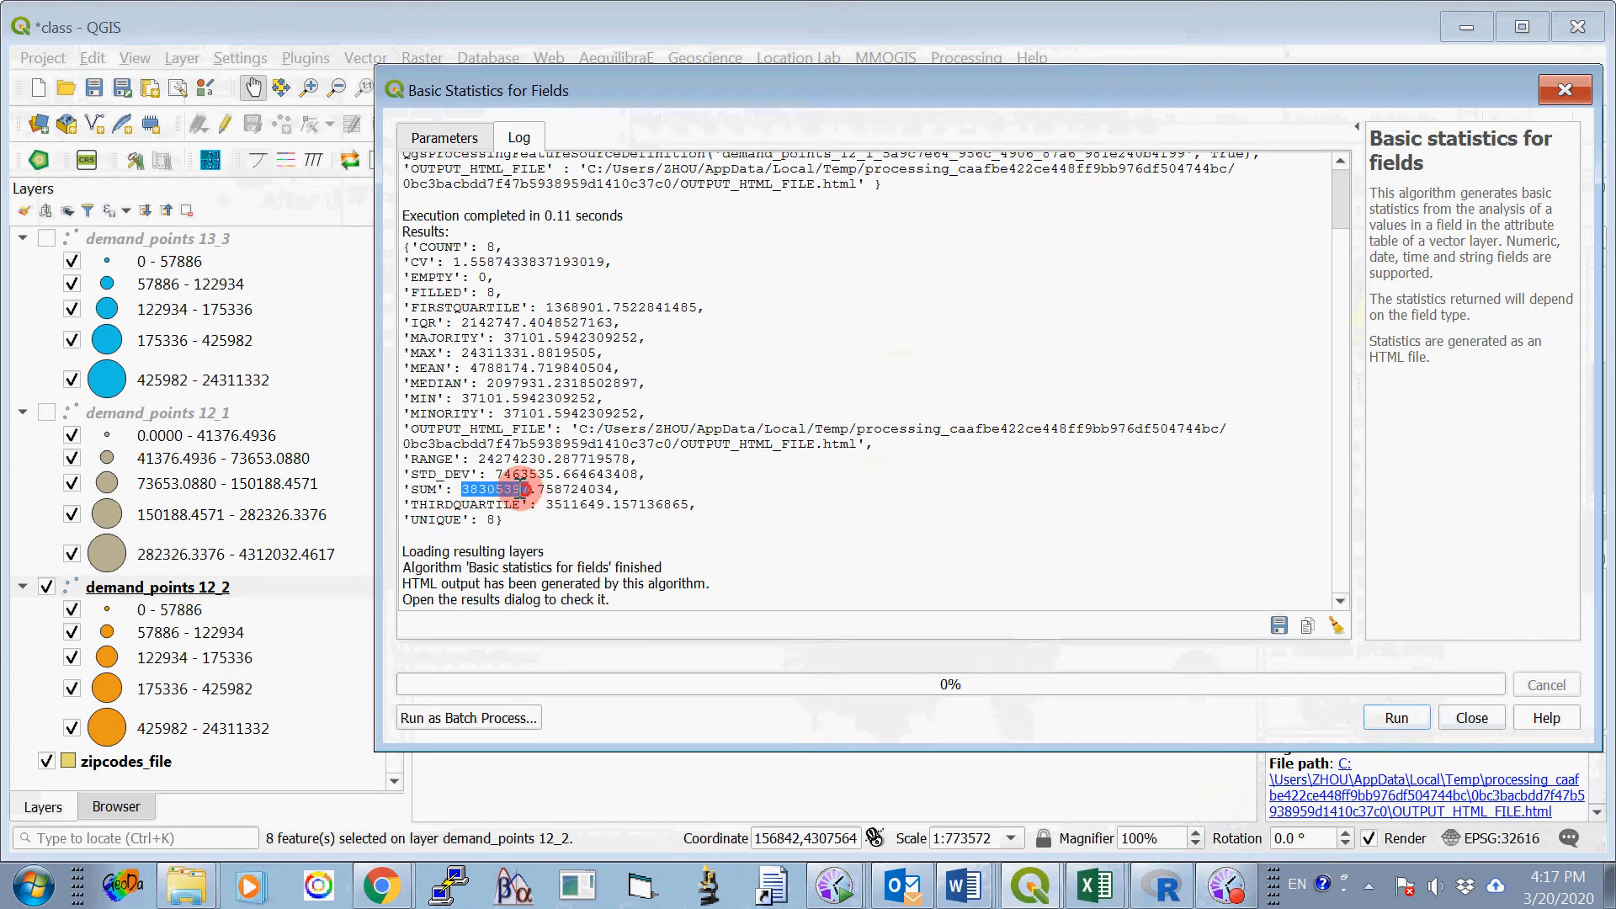
{"action": "right_click", "coordinate": [522, 489]}
{"action": "left_click", "coordinate": [547, 503]}
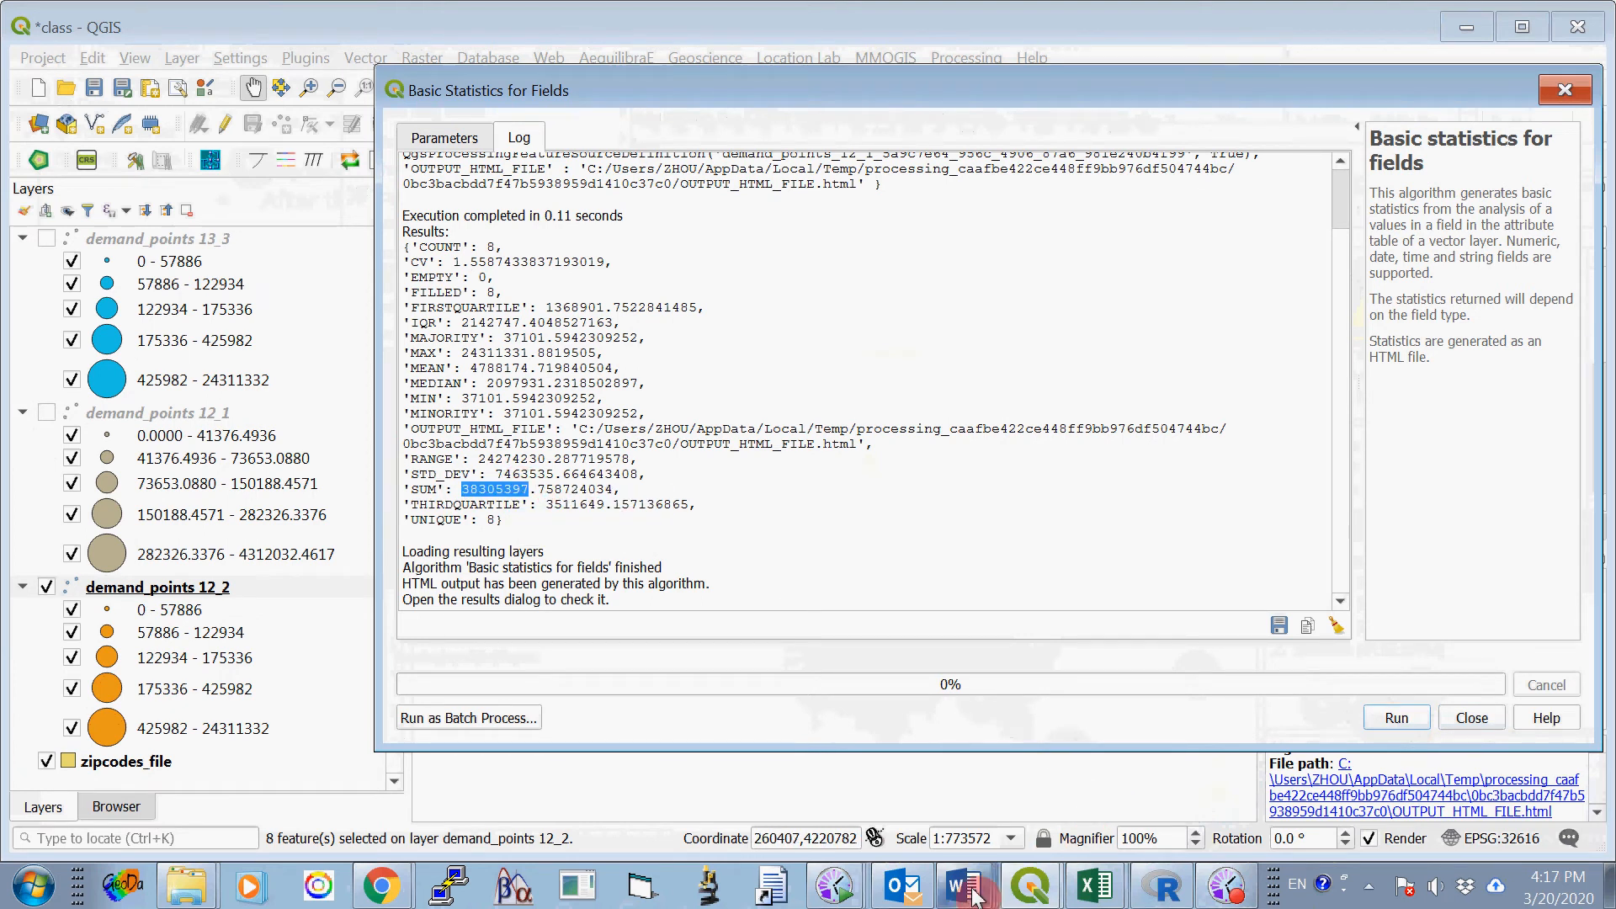
{"action": "mouse_move", "coordinate": [972, 897]}
{"action": "left_click", "coordinate": [972, 797]}
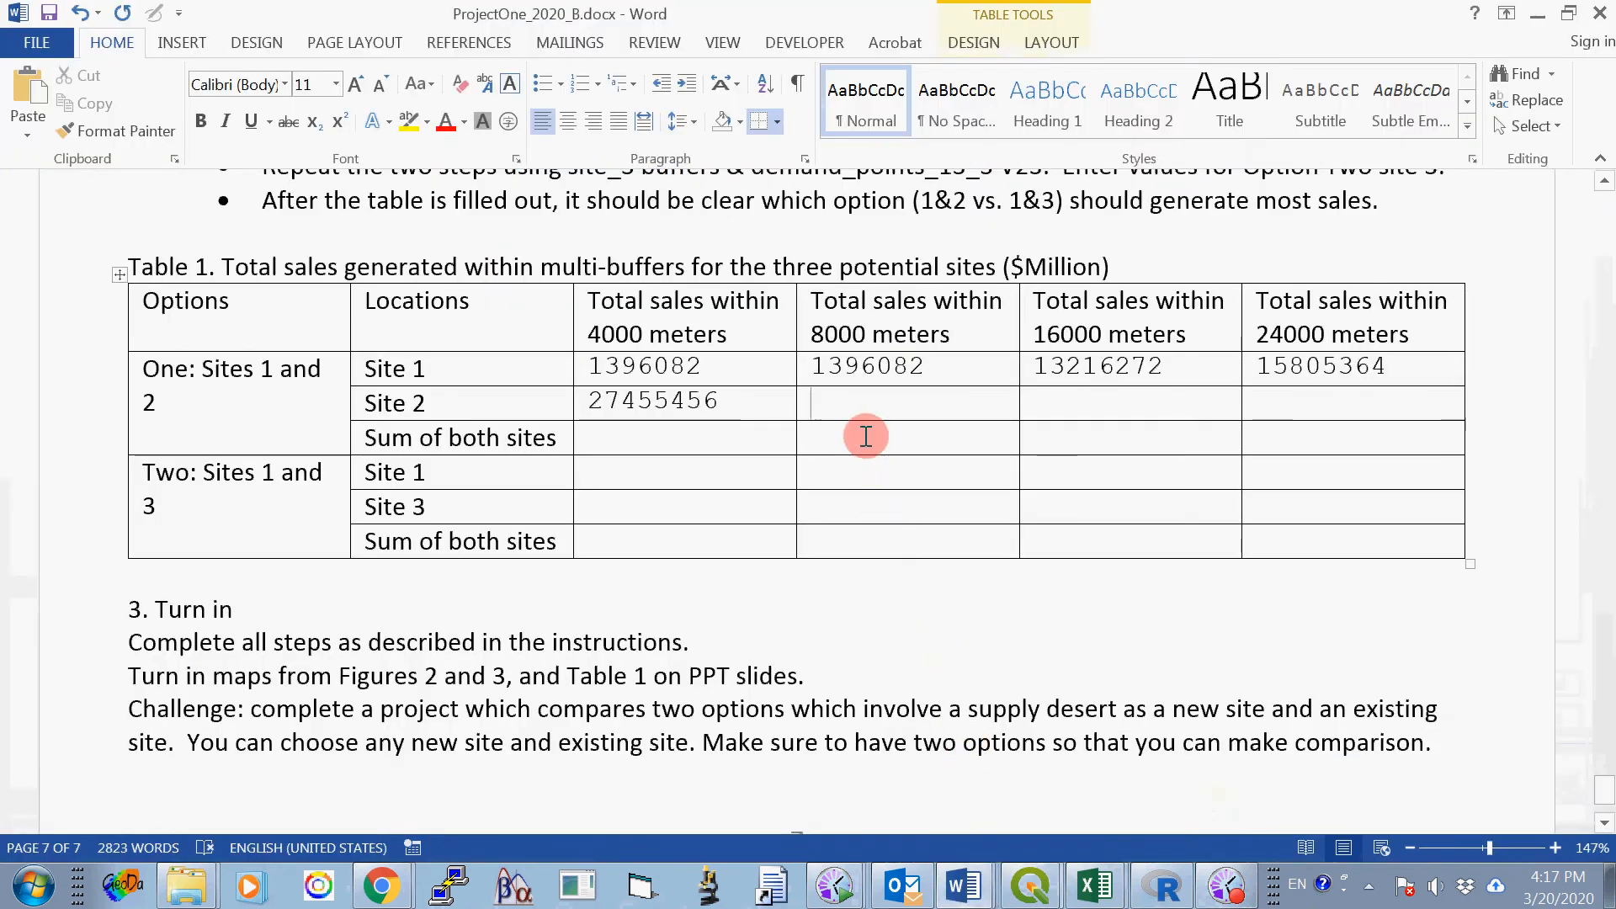
{"action": "right_click", "coordinate": [857, 373]}
{"action": "key", "text": "Escape"}
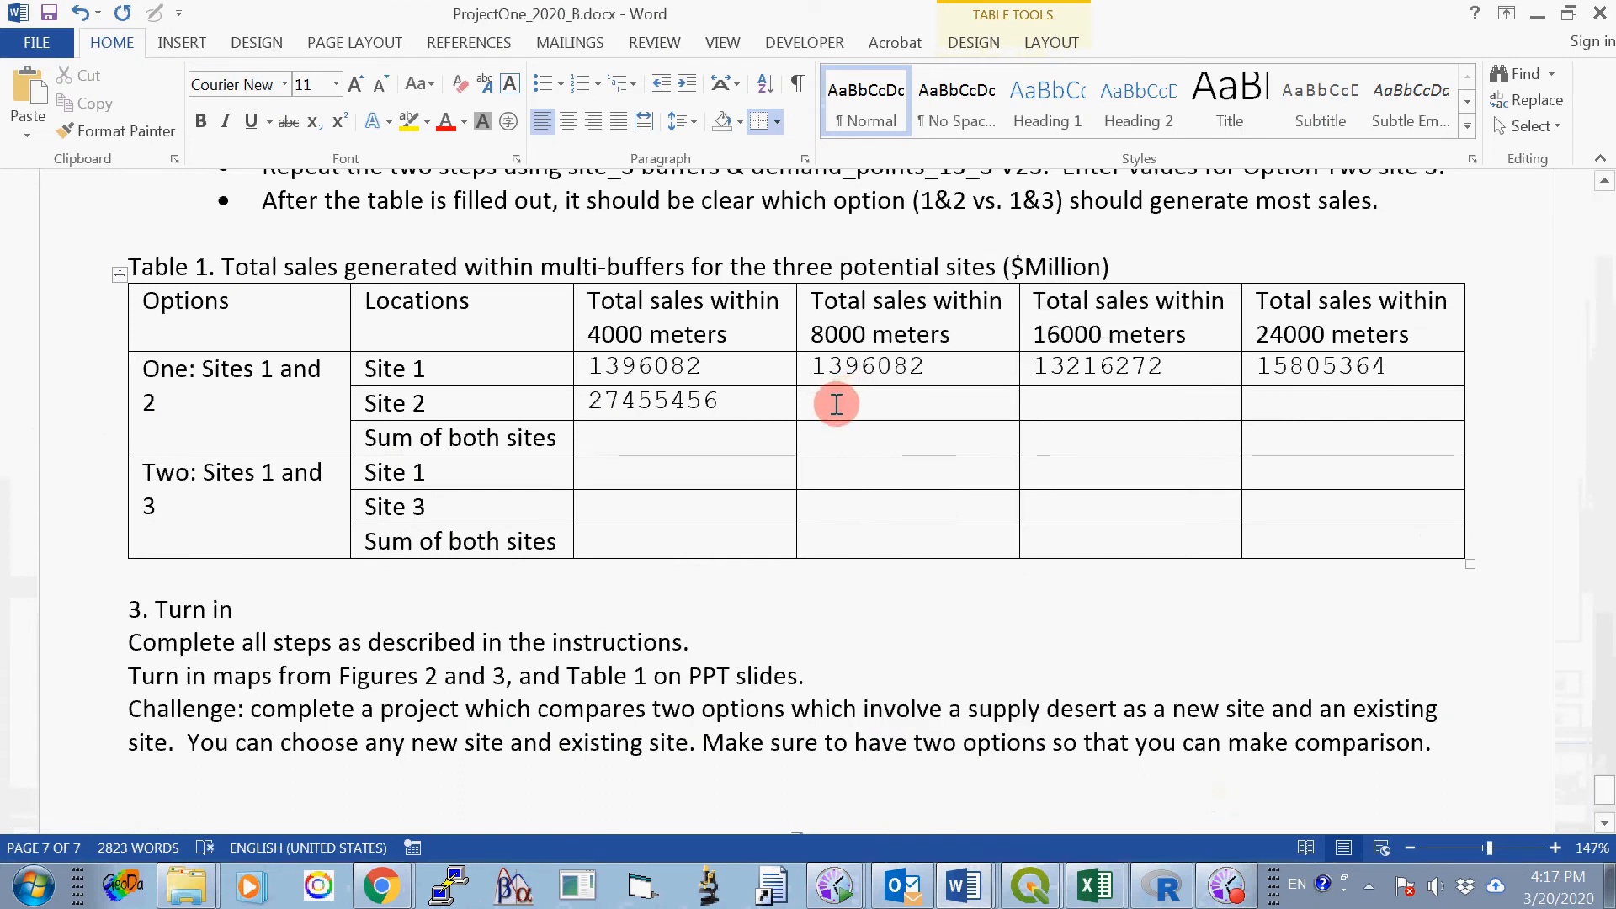
{"action": "left_click", "coordinate": [835, 405]}
{"action": "right_click", "coordinate": [835, 402]}
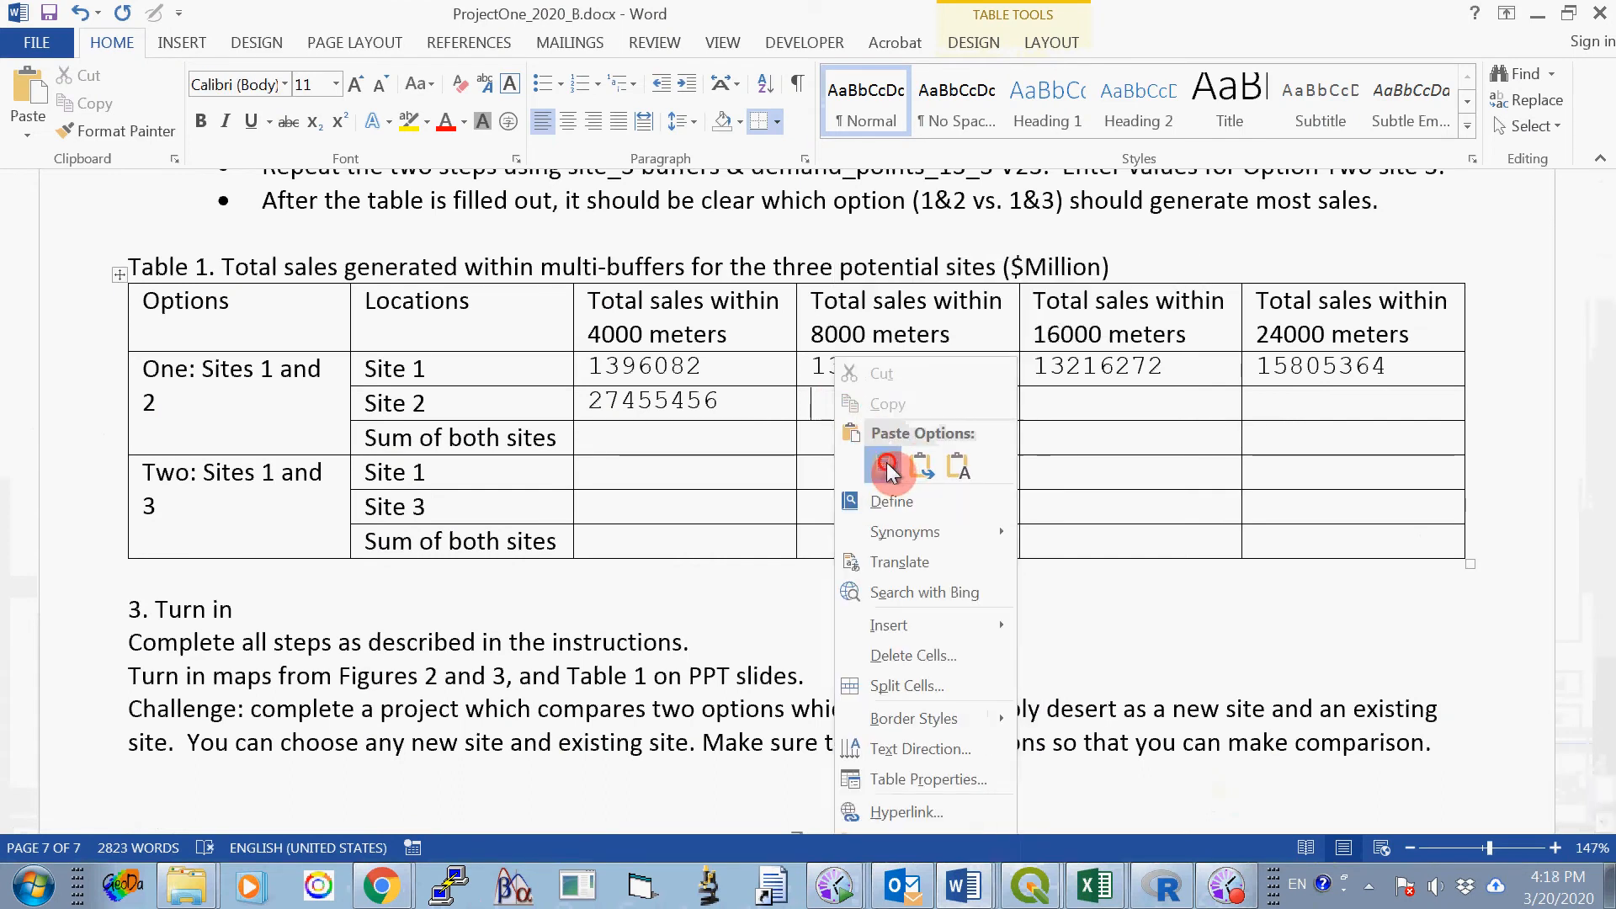
{"action": "left_click", "coordinate": [888, 470]}
{"action": "left_click", "coordinate": [1063, 402]}
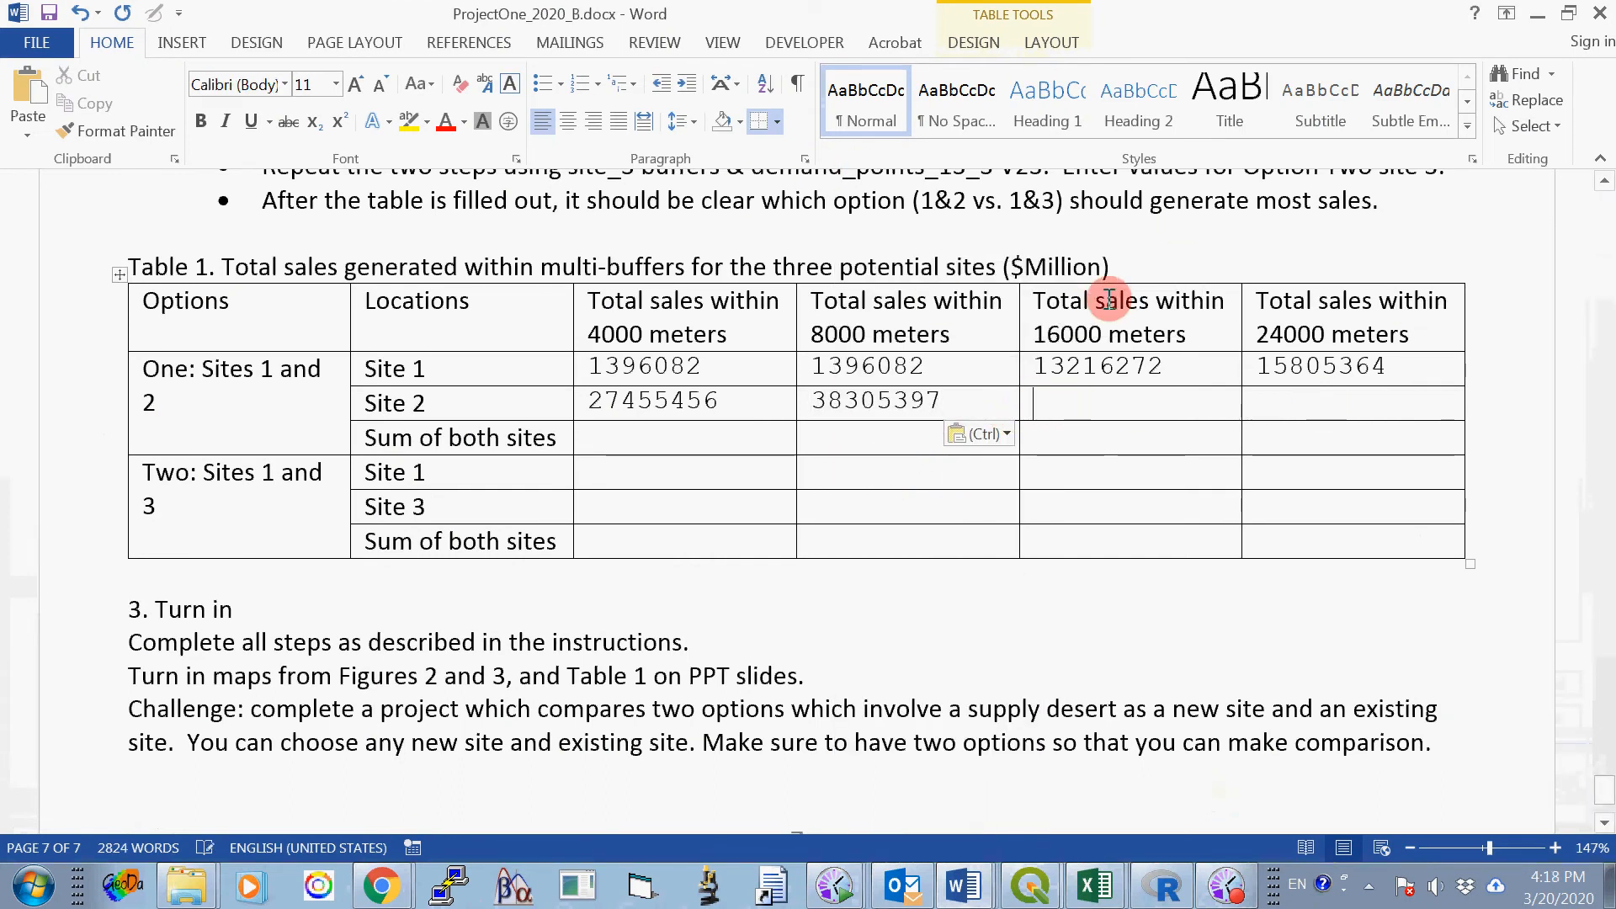
- Switch back to the class project in QGIS, close the Basic Statistics for Fields tool, and deselect all demand_points 12_2 features
{"action": "left_click", "coordinate": [1043, 891]}
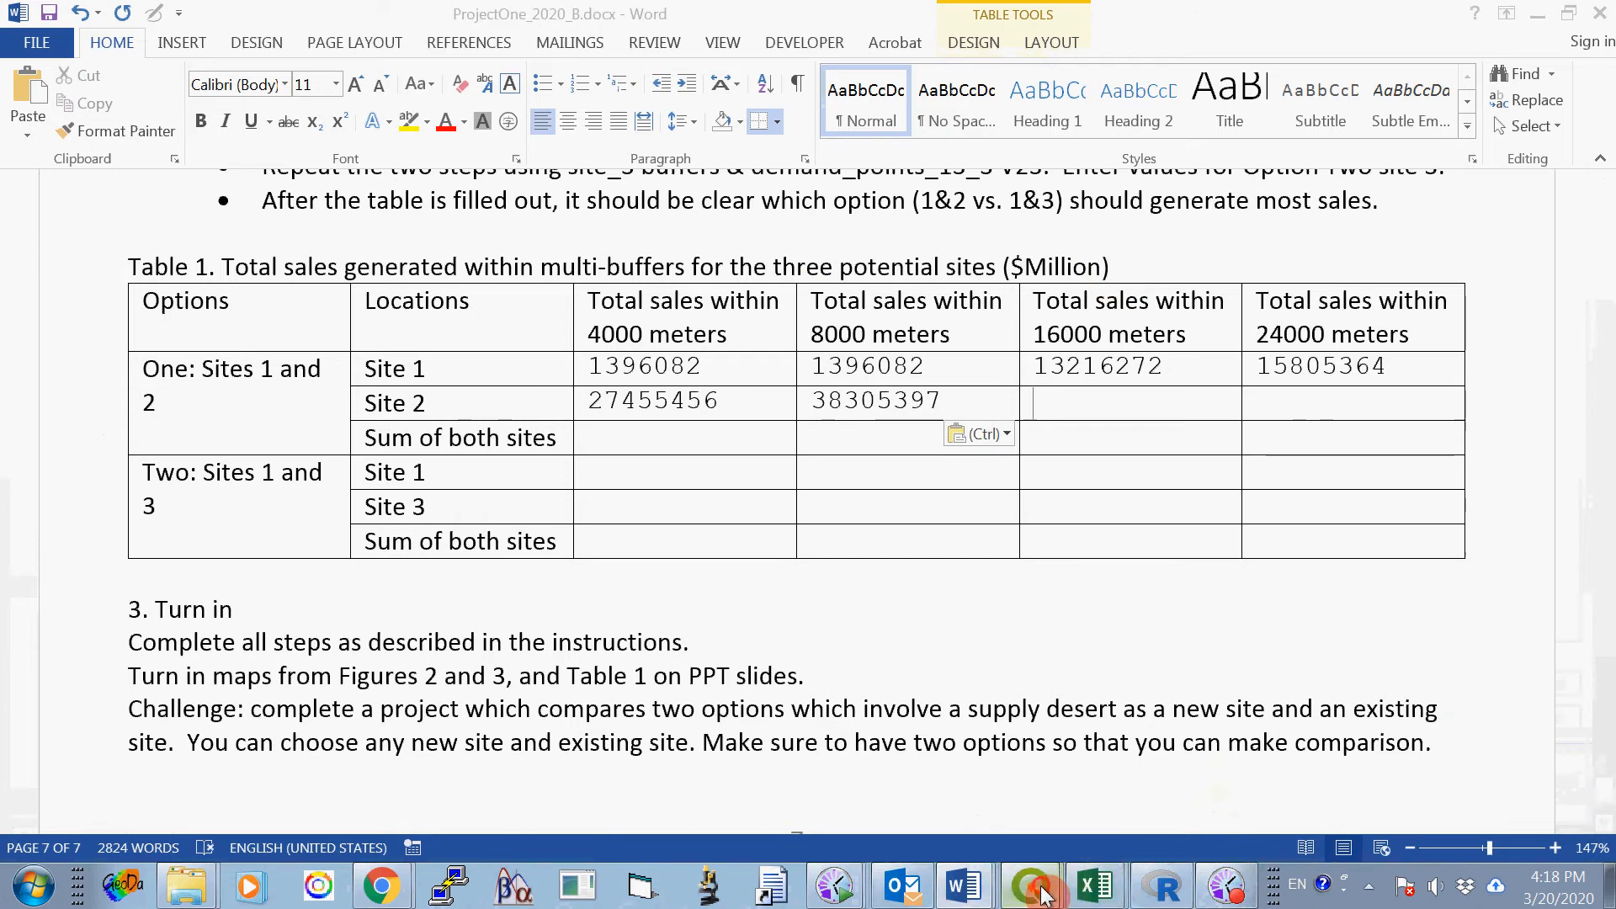
{"action": "left_click", "coordinate": [1056, 846]}
{"action": "left_click", "coordinate": [1479, 715]}
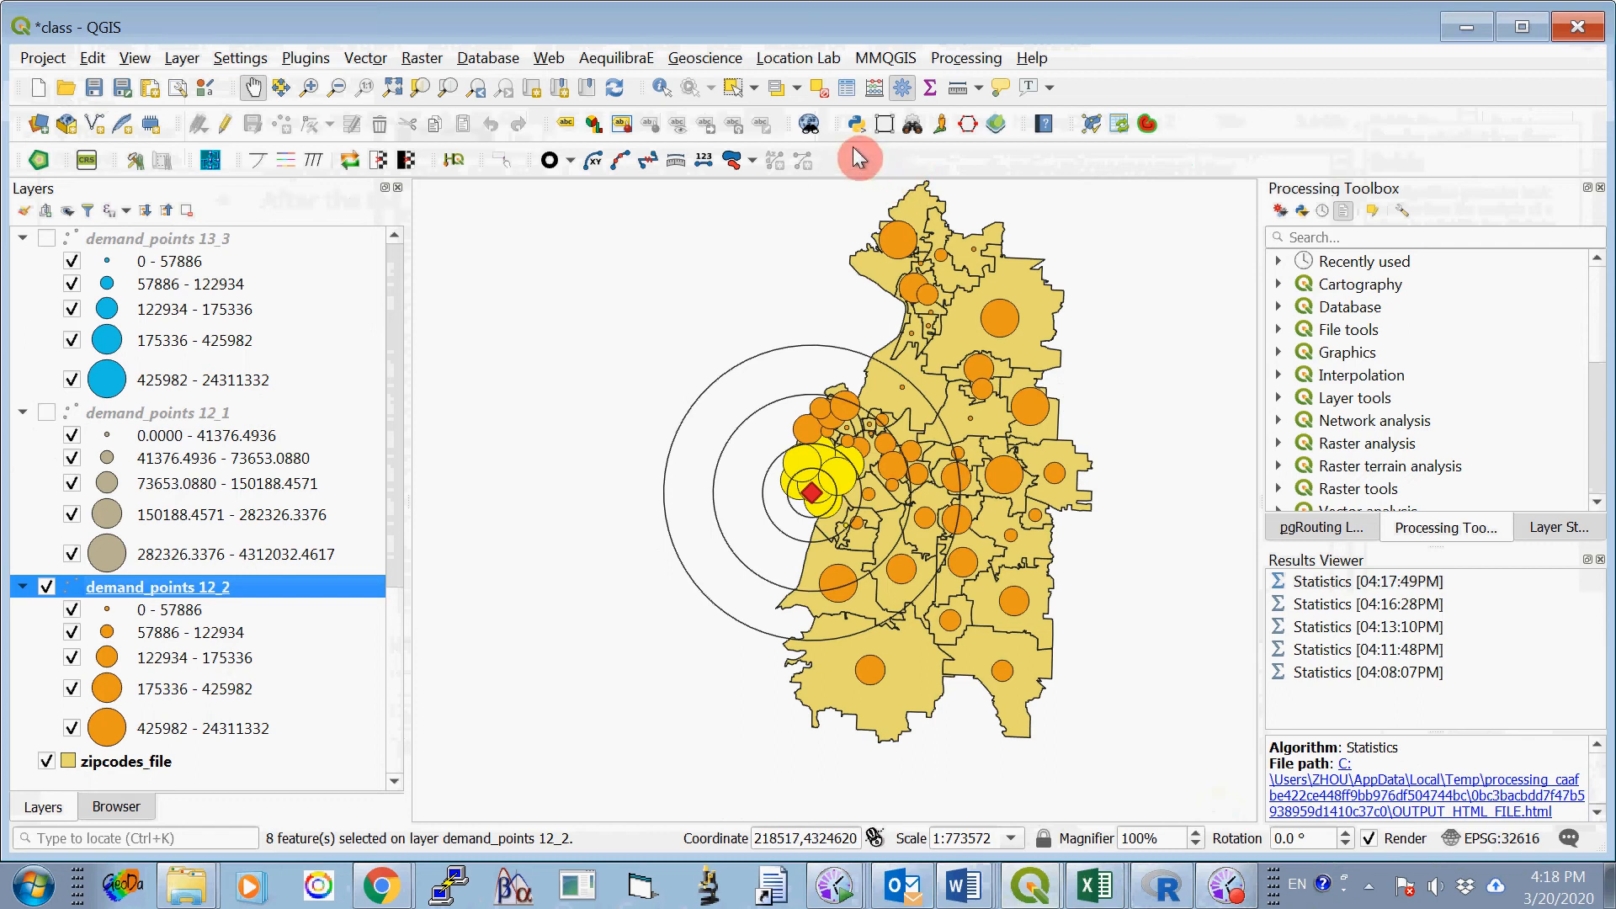
{"action": "left_click", "coordinate": [819, 91]}
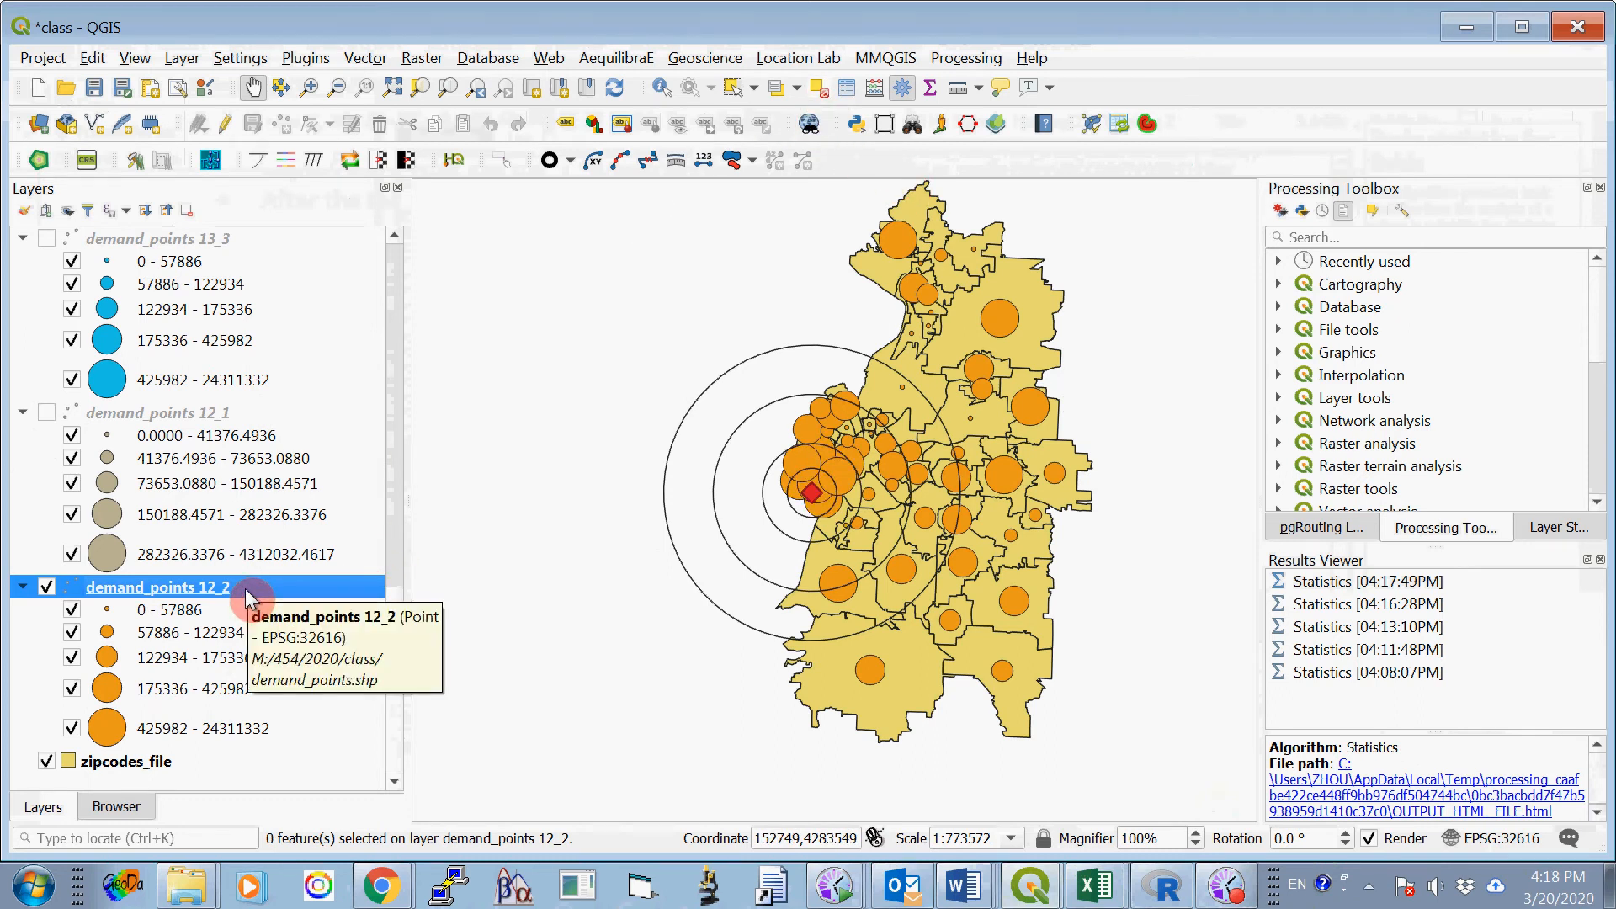
{"action": "left_click", "coordinate": [625, 128]}
{"action": "left_click", "coordinate": [839, 97]}
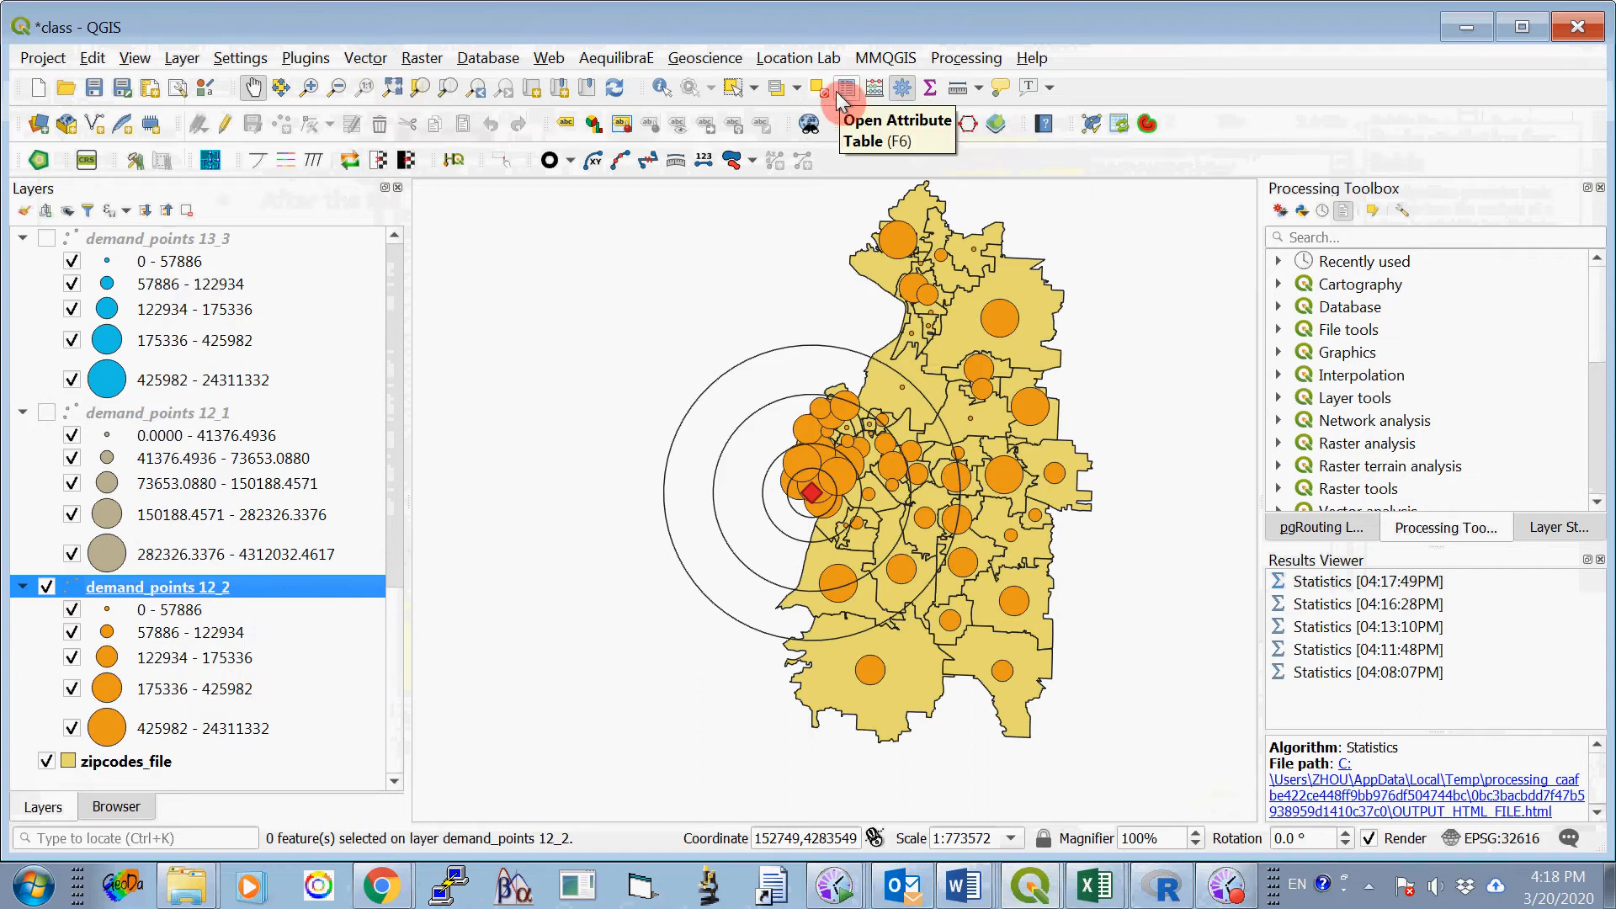
- Select by Location the demand_points 12_2 features that are within buffer2_16000, creating a new selection, and close the tool
{"action": "left_click", "coordinate": [368, 58]}
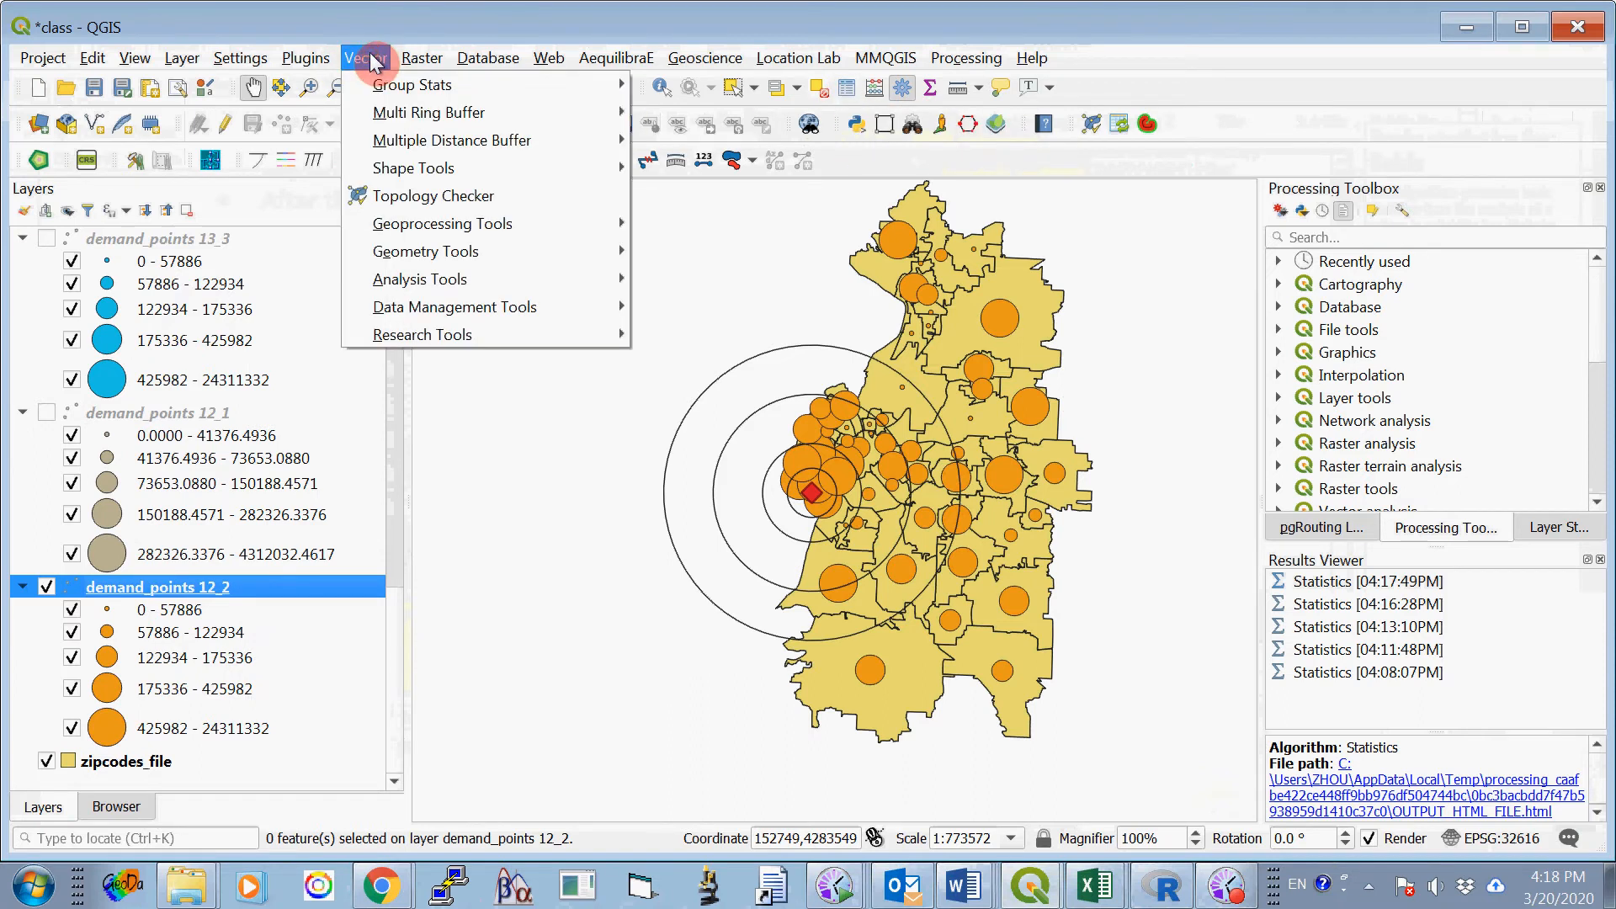
{"action": "mouse_move", "coordinate": [446, 335]}
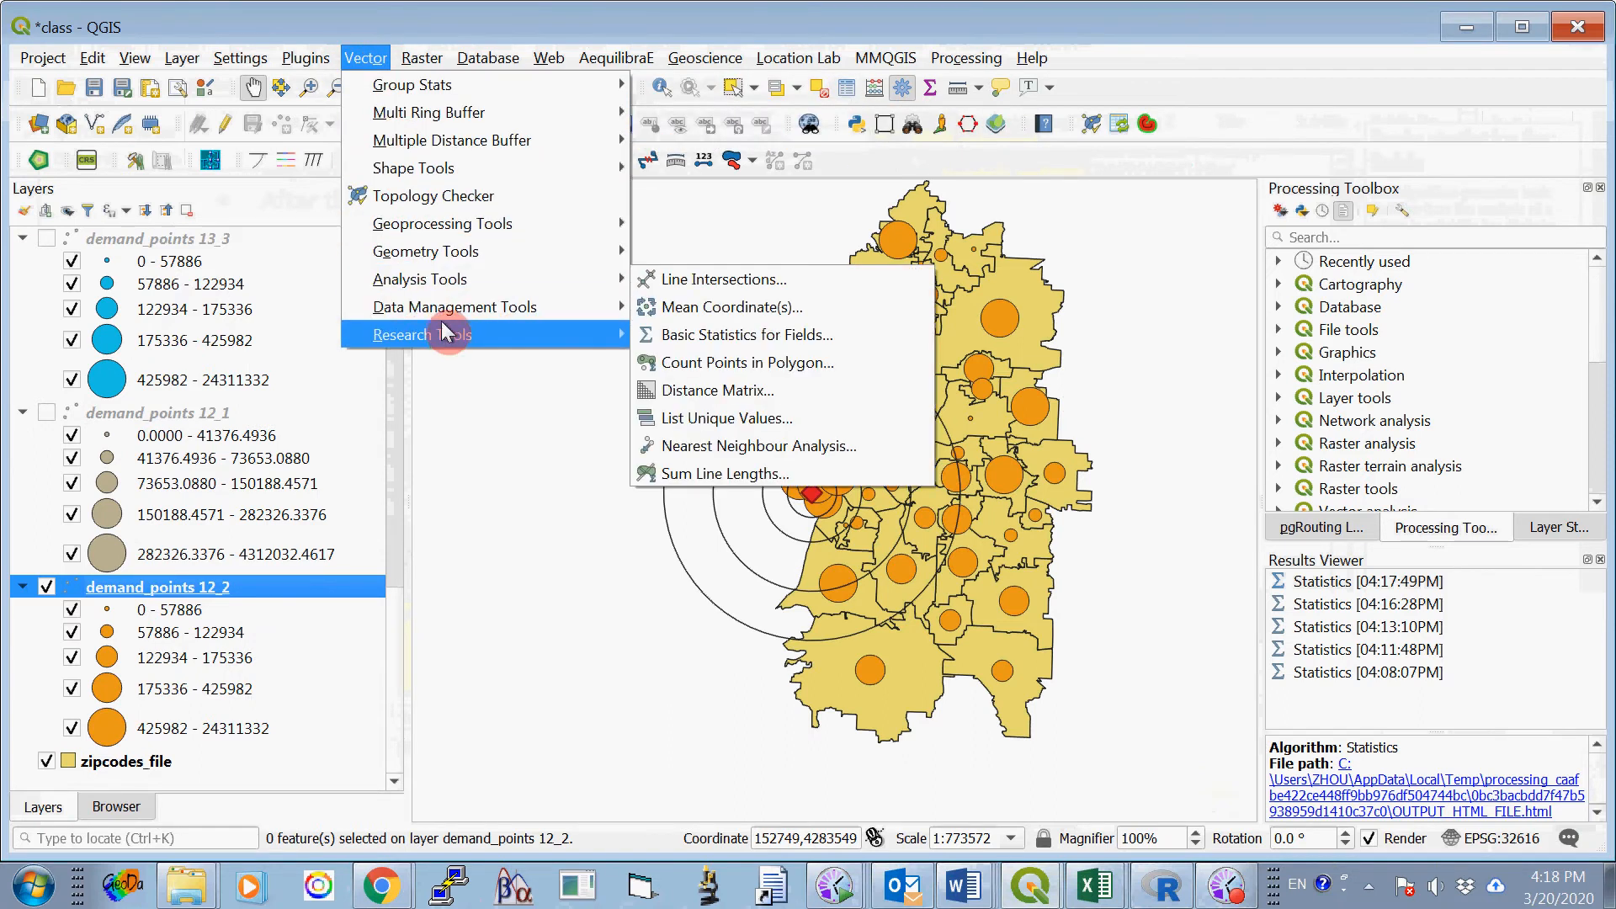
{"action": "left_click", "coordinate": [699, 331]}
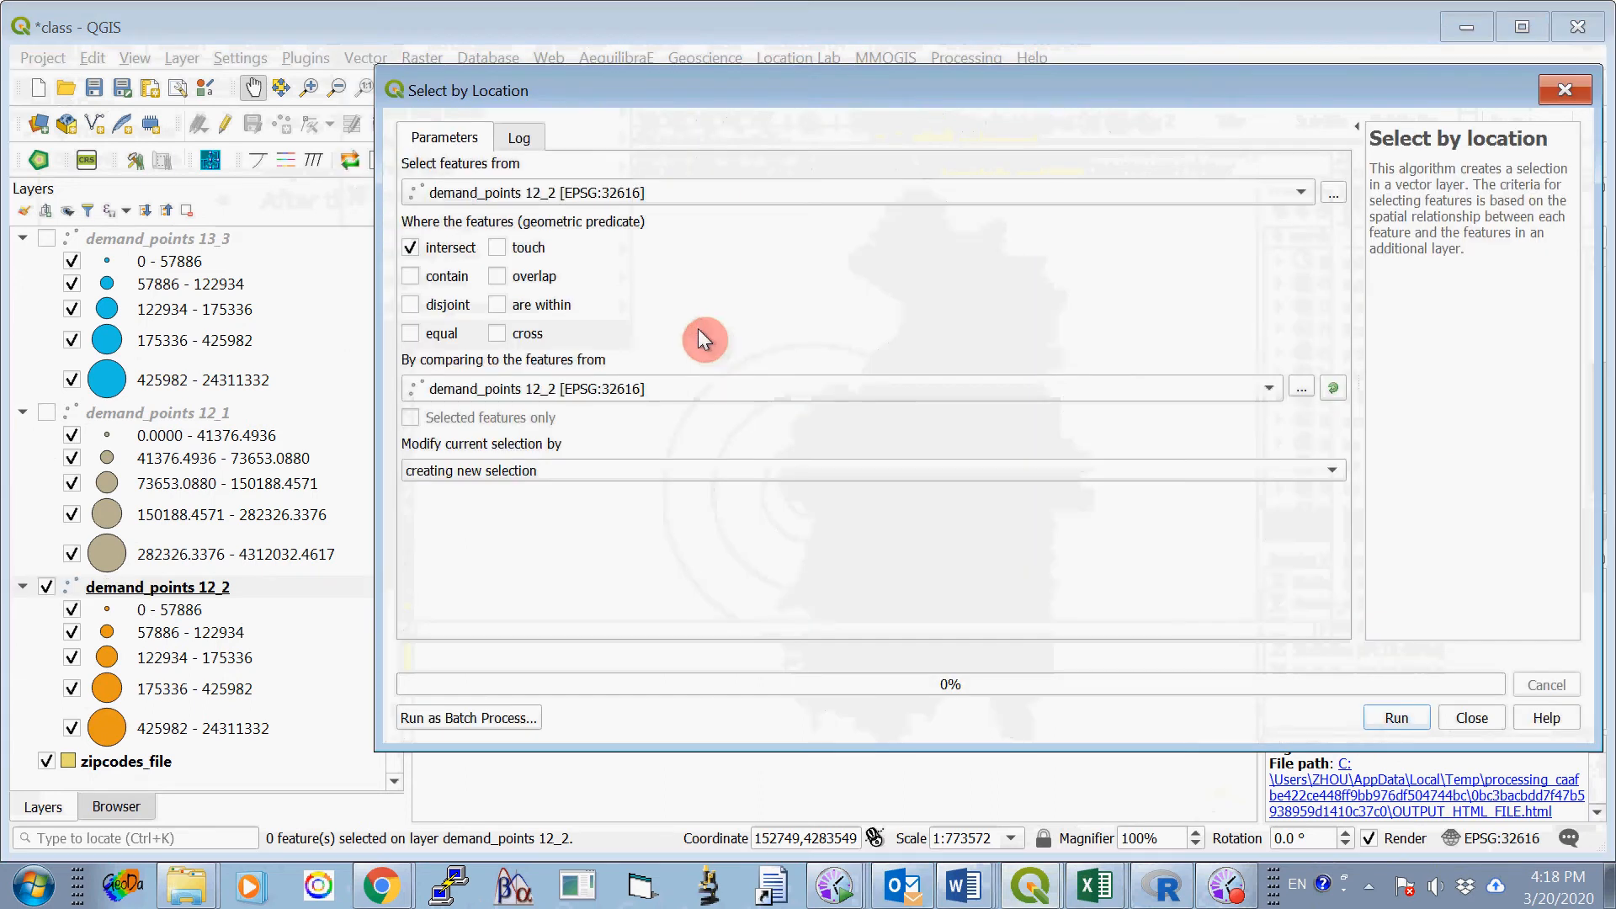
{"action": "left_click", "coordinate": [412, 247]}
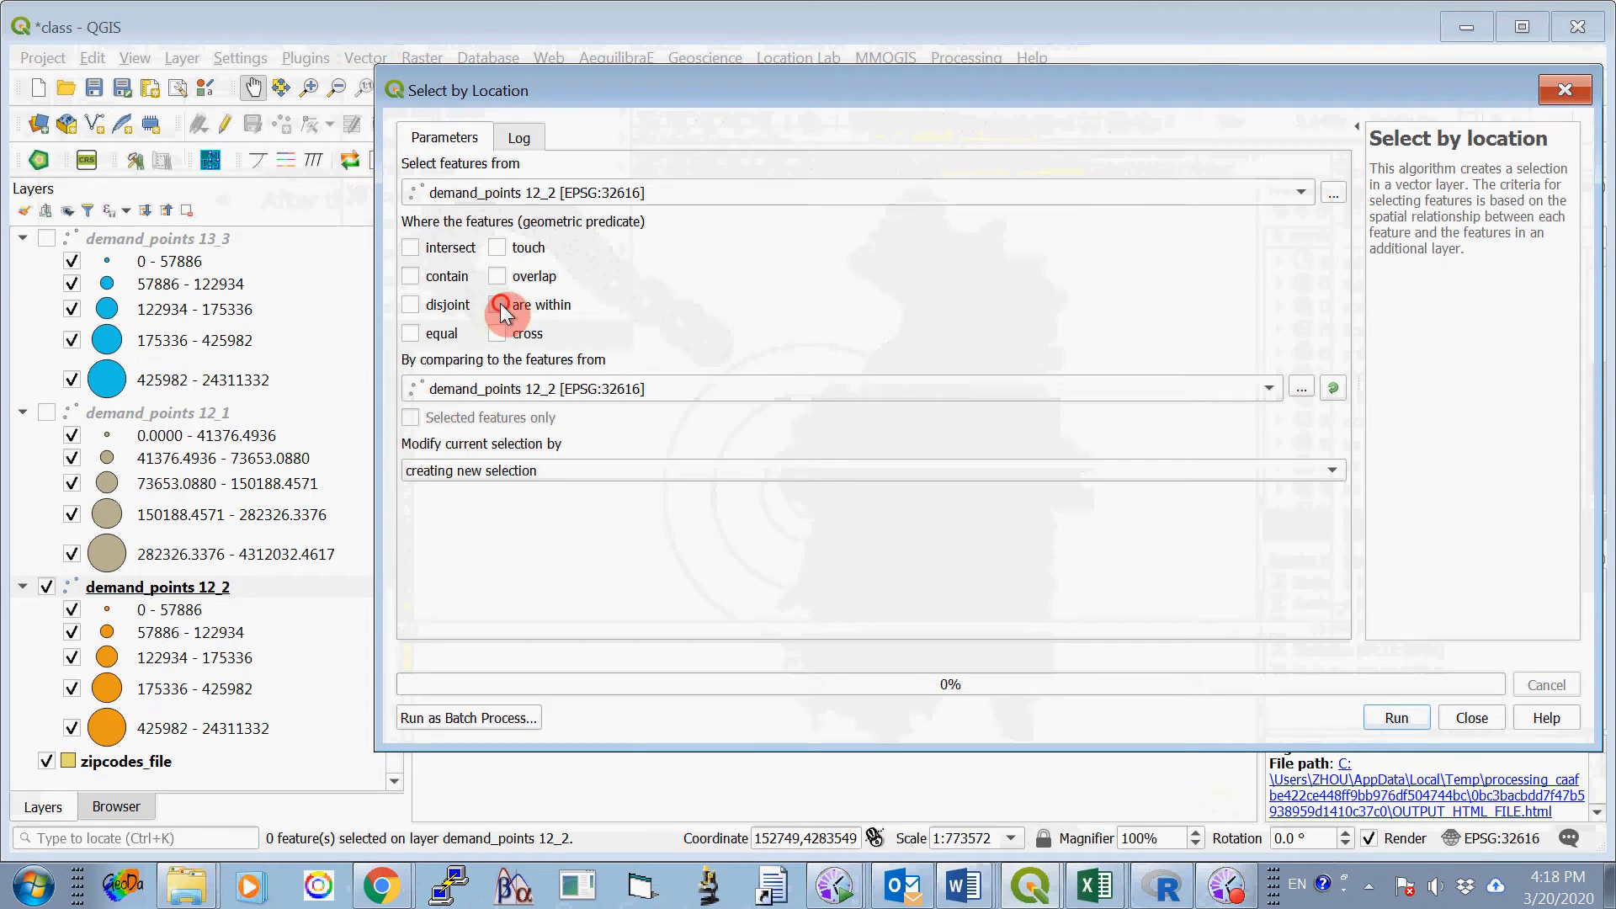
{"action": "left_click", "coordinate": [497, 305]}
{"action": "left_click", "coordinate": [532, 393]}
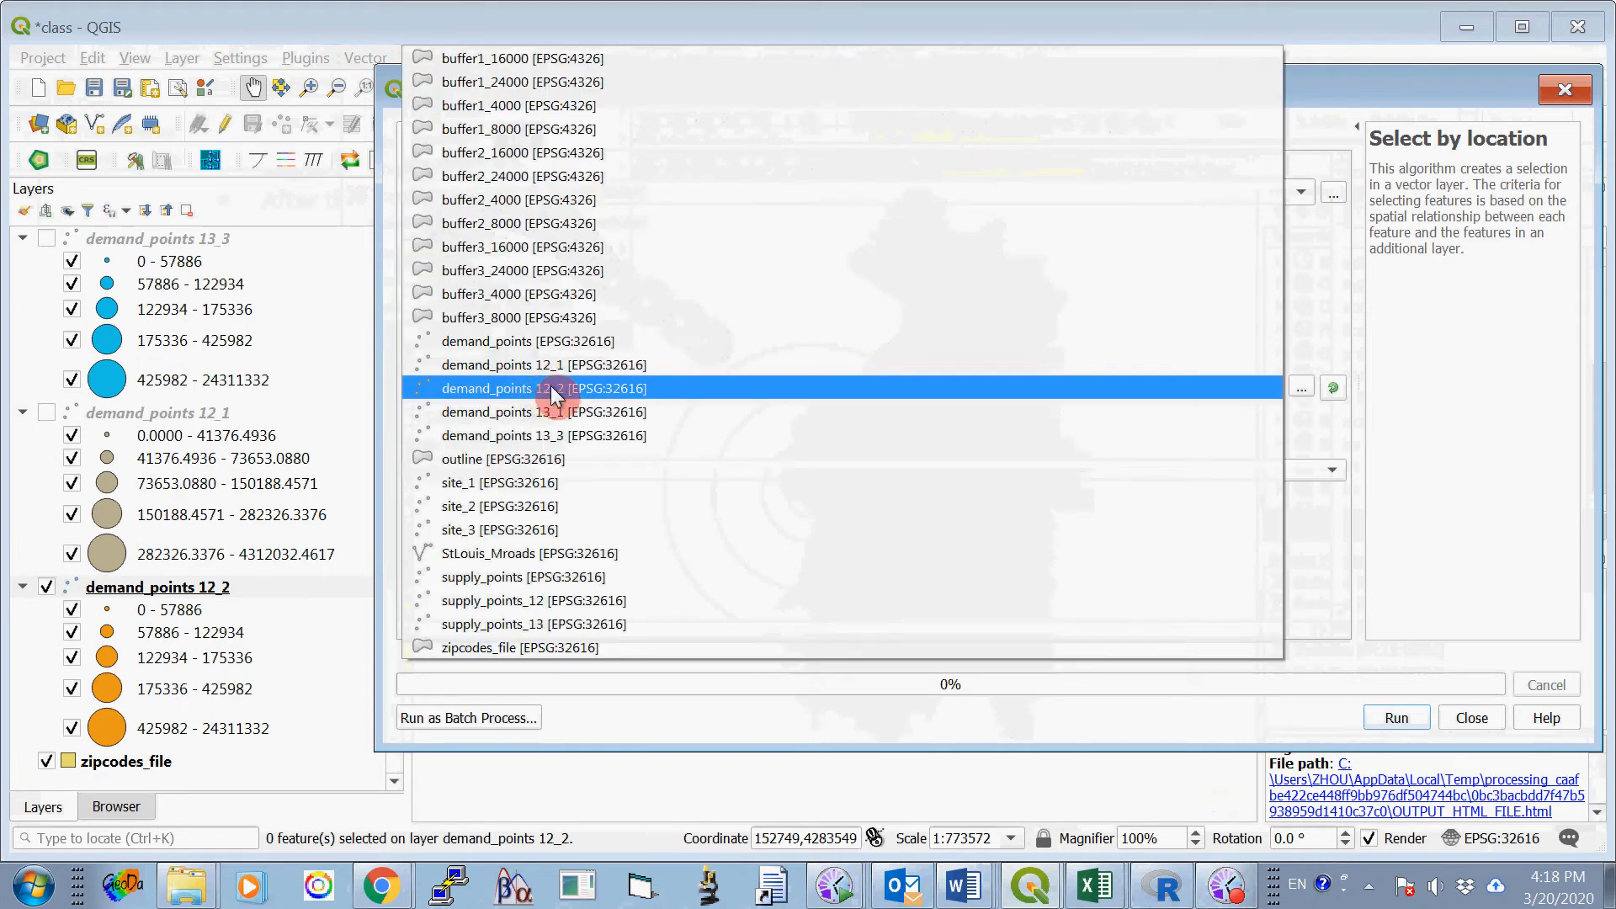
{"action": "left_click", "coordinate": [584, 158]}
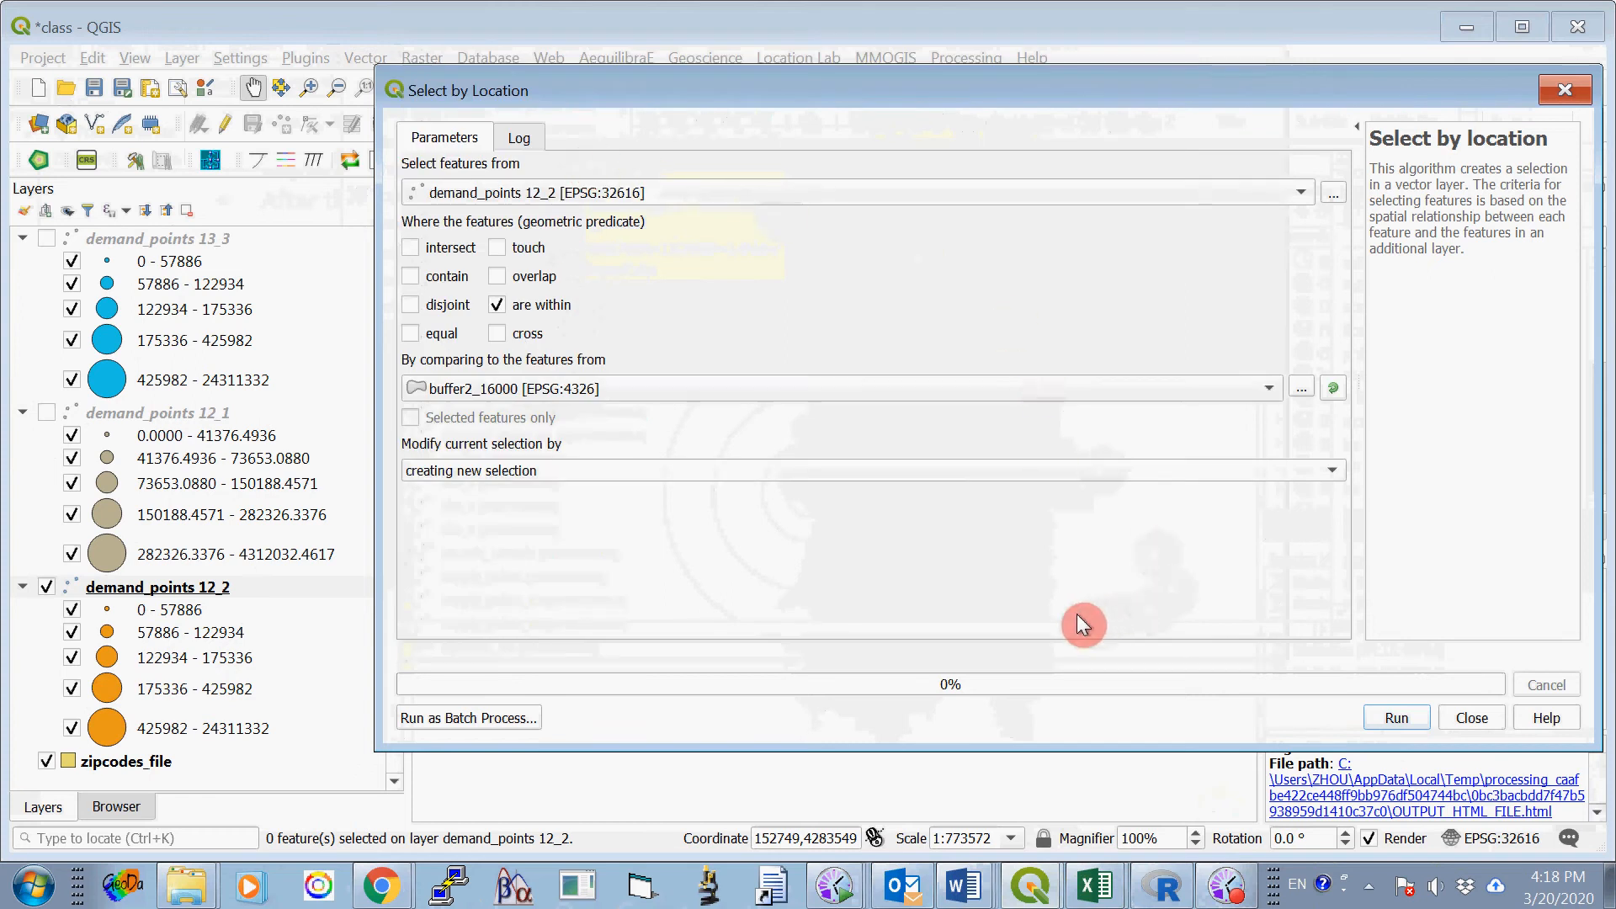
{"action": "left_click", "coordinate": [1391, 718]}
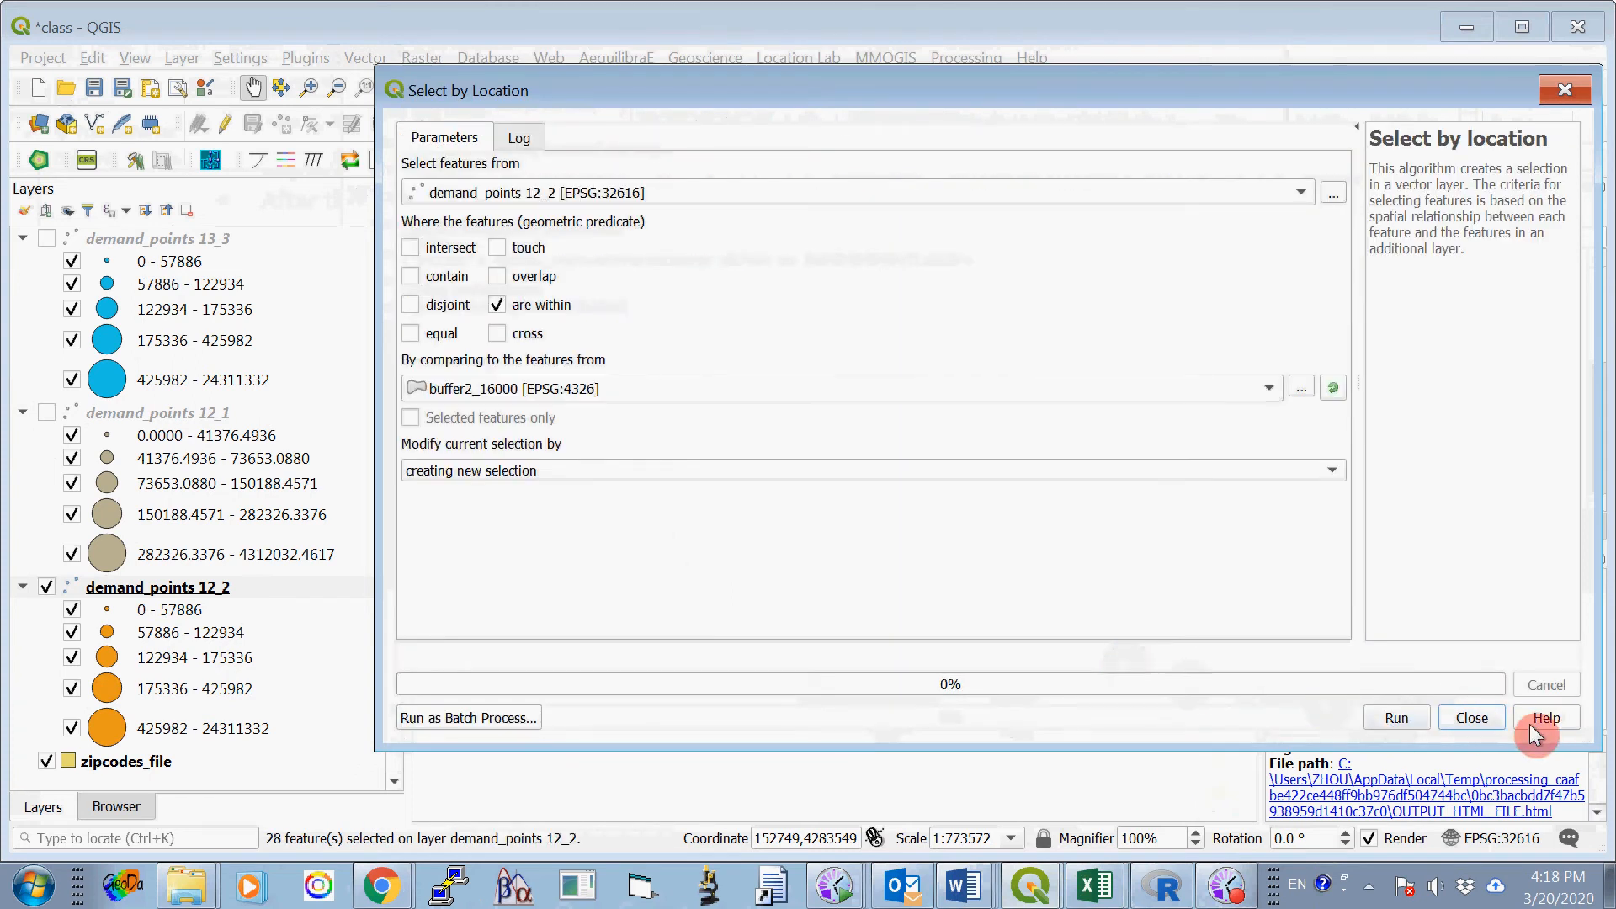
{"action": "left_click", "coordinate": [1482, 717]}
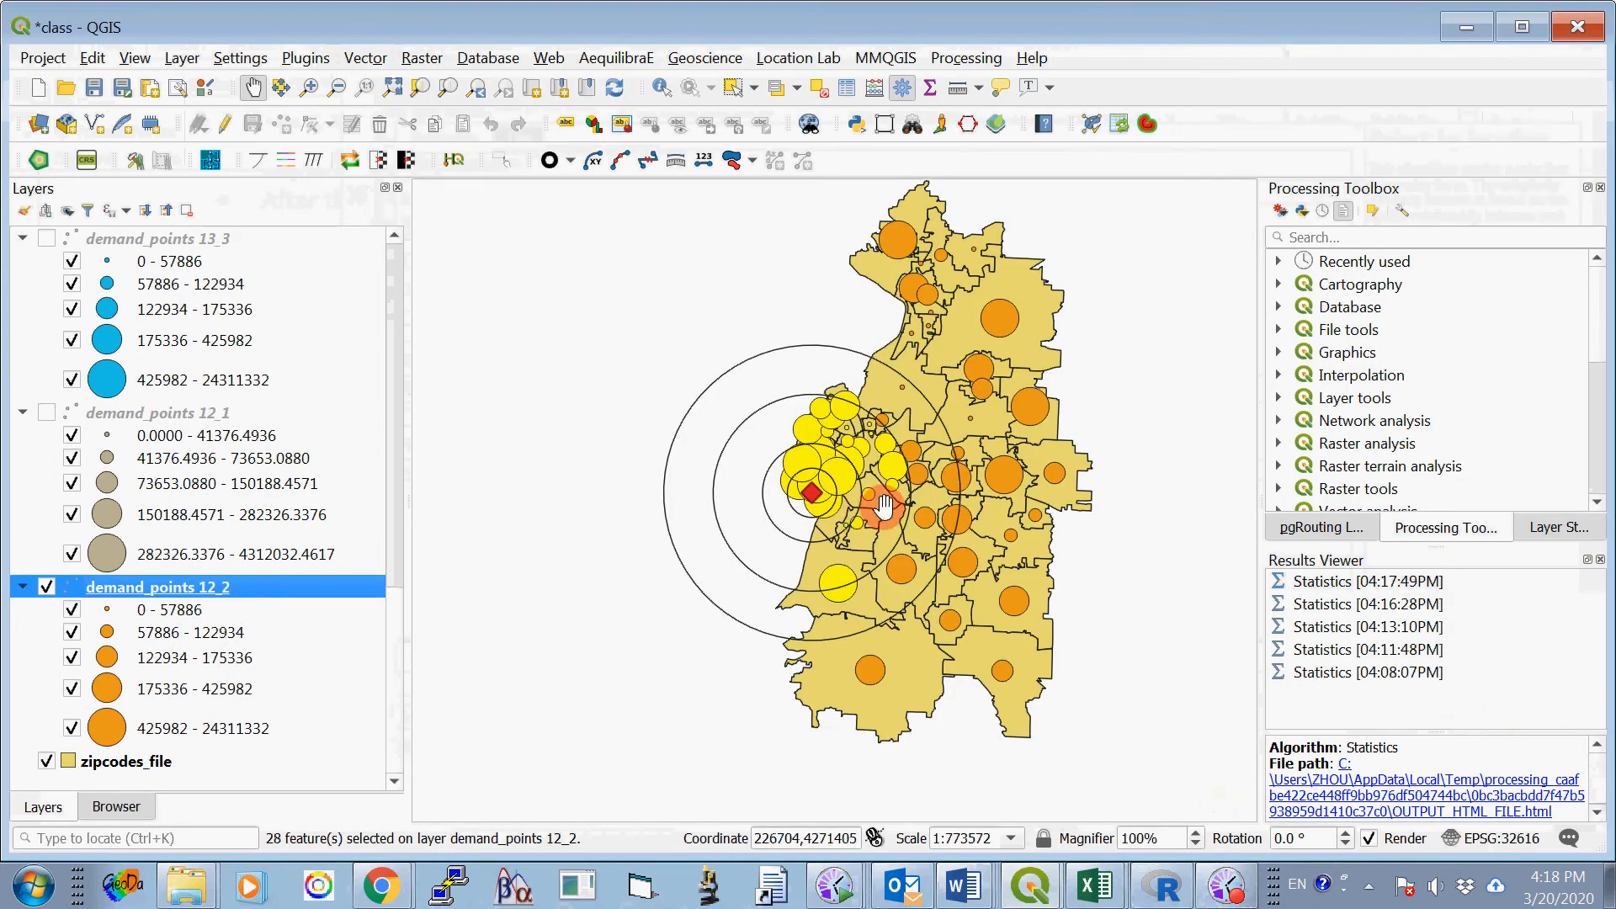
- Run Basic Statistics for Fields on V23 of demand_points 12_2, using only the features selected within buffer2_16000
{"action": "left_click", "coordinate": [363, 59]}
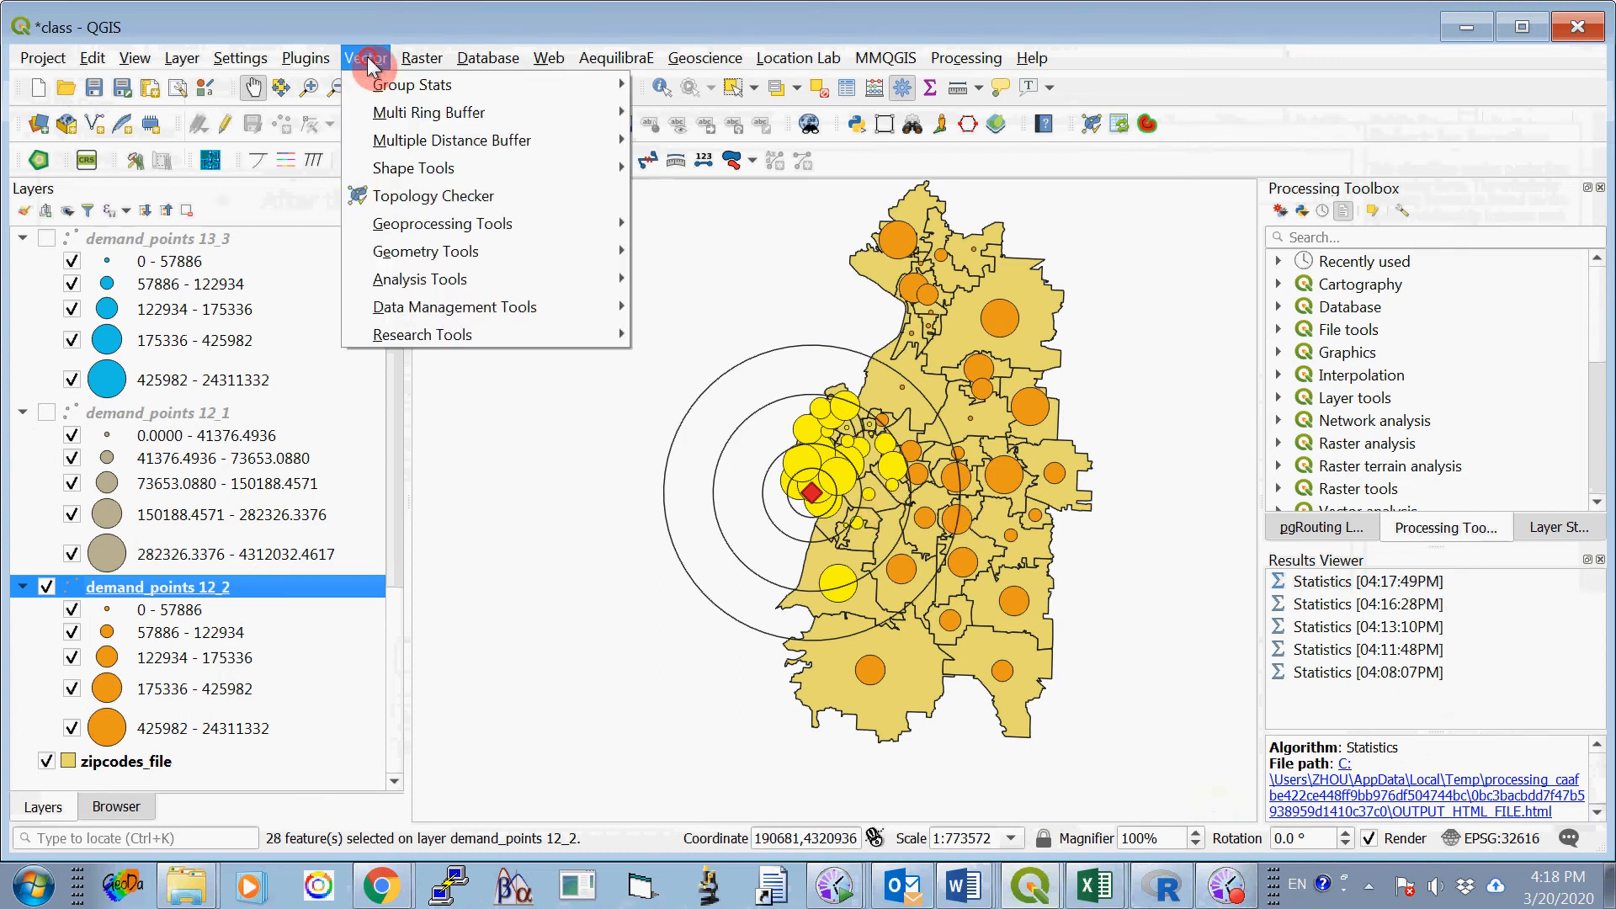
{"action": "mouse_move", "coordinate": [439, 336]}
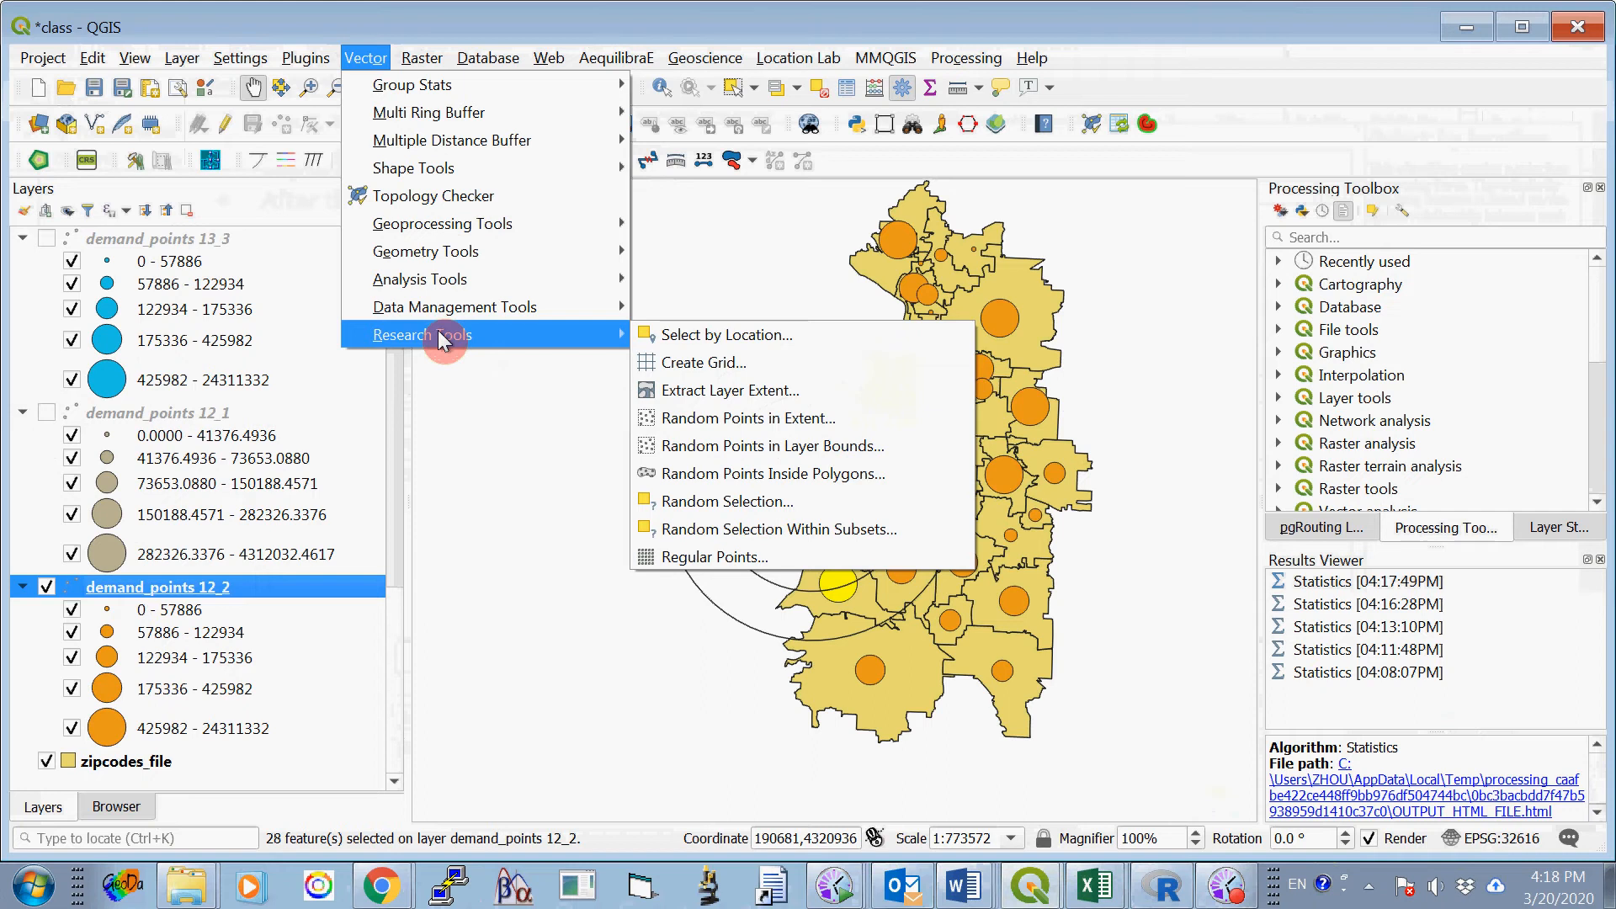
{"action": "mouse_move", "coordinate": [442, 283]}
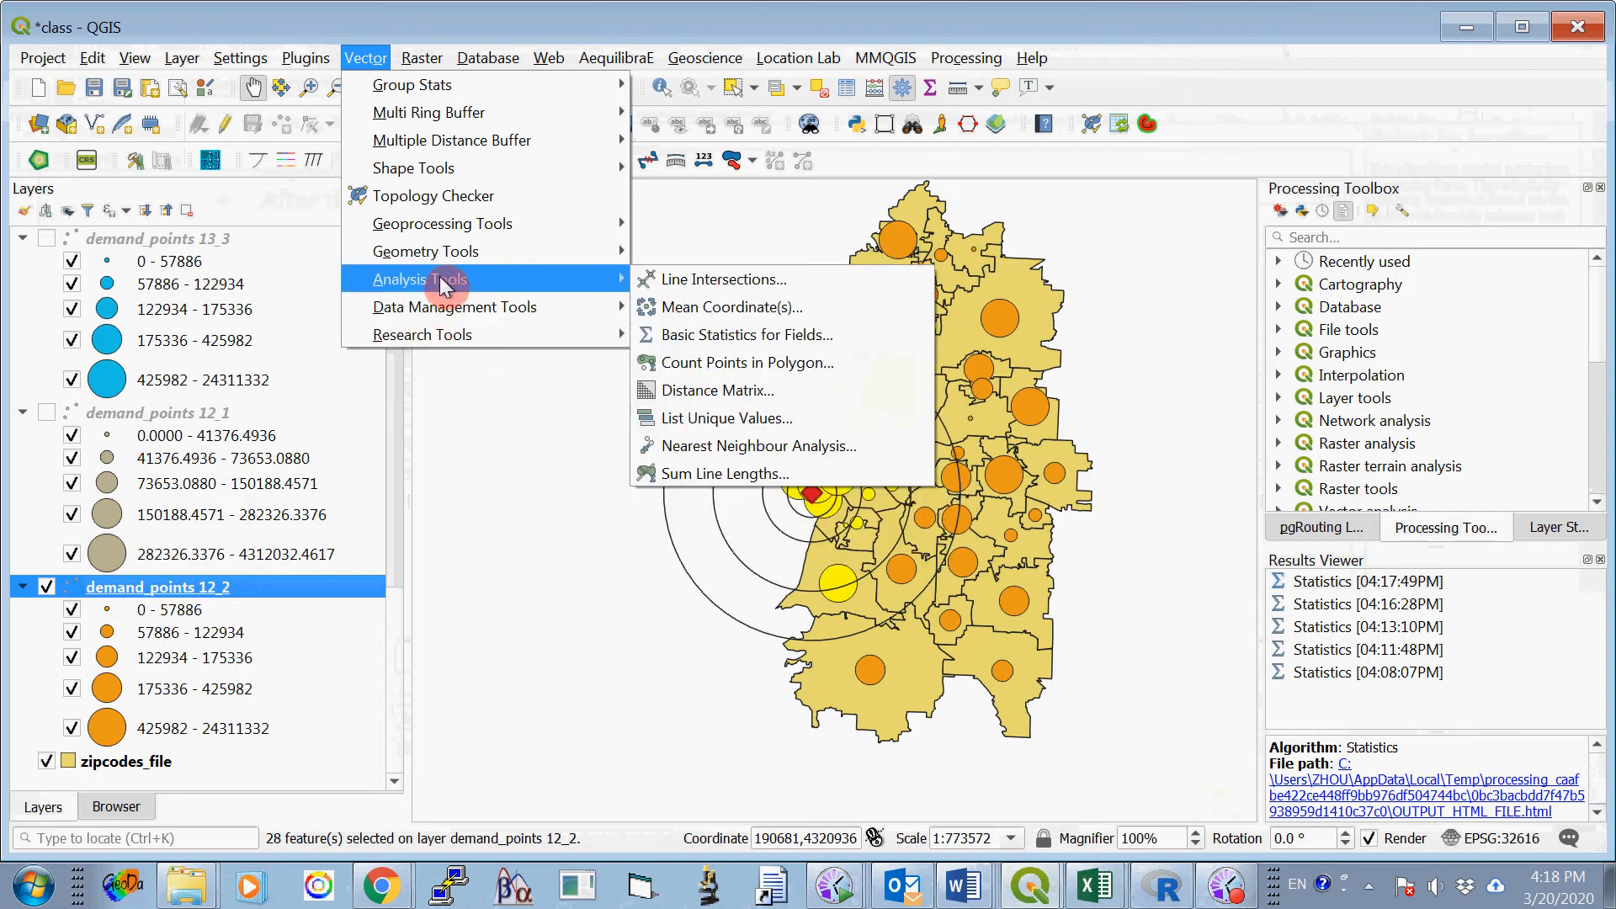
{"action": "left_click", "coordinate": [811, 336]}
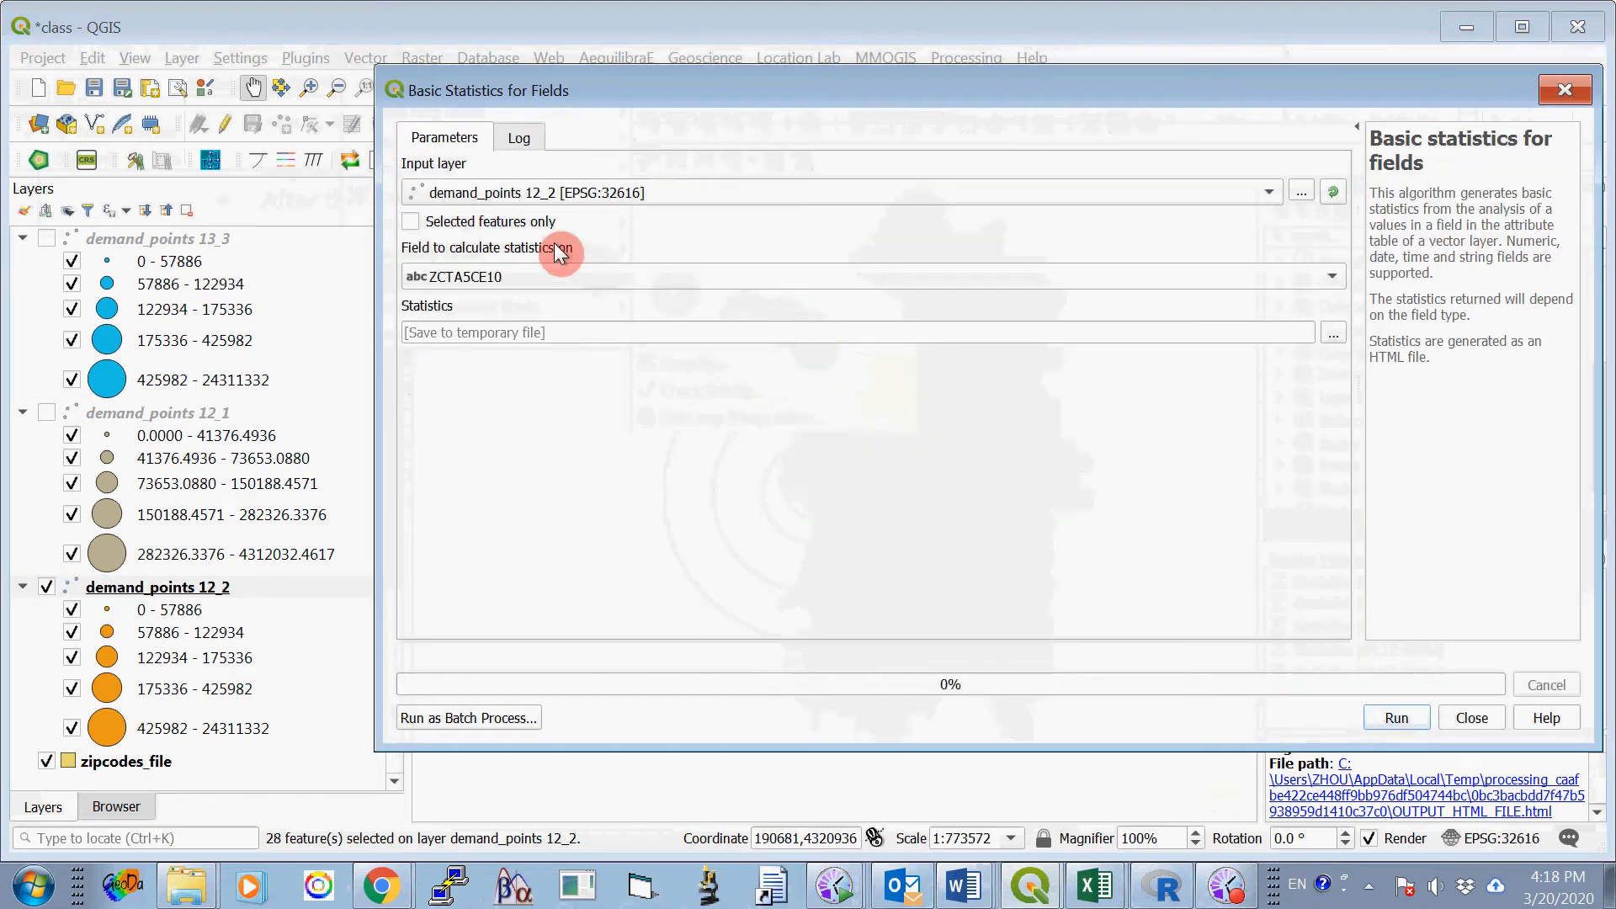
{"action": "left_click", "coordinate": [1290, 282]}
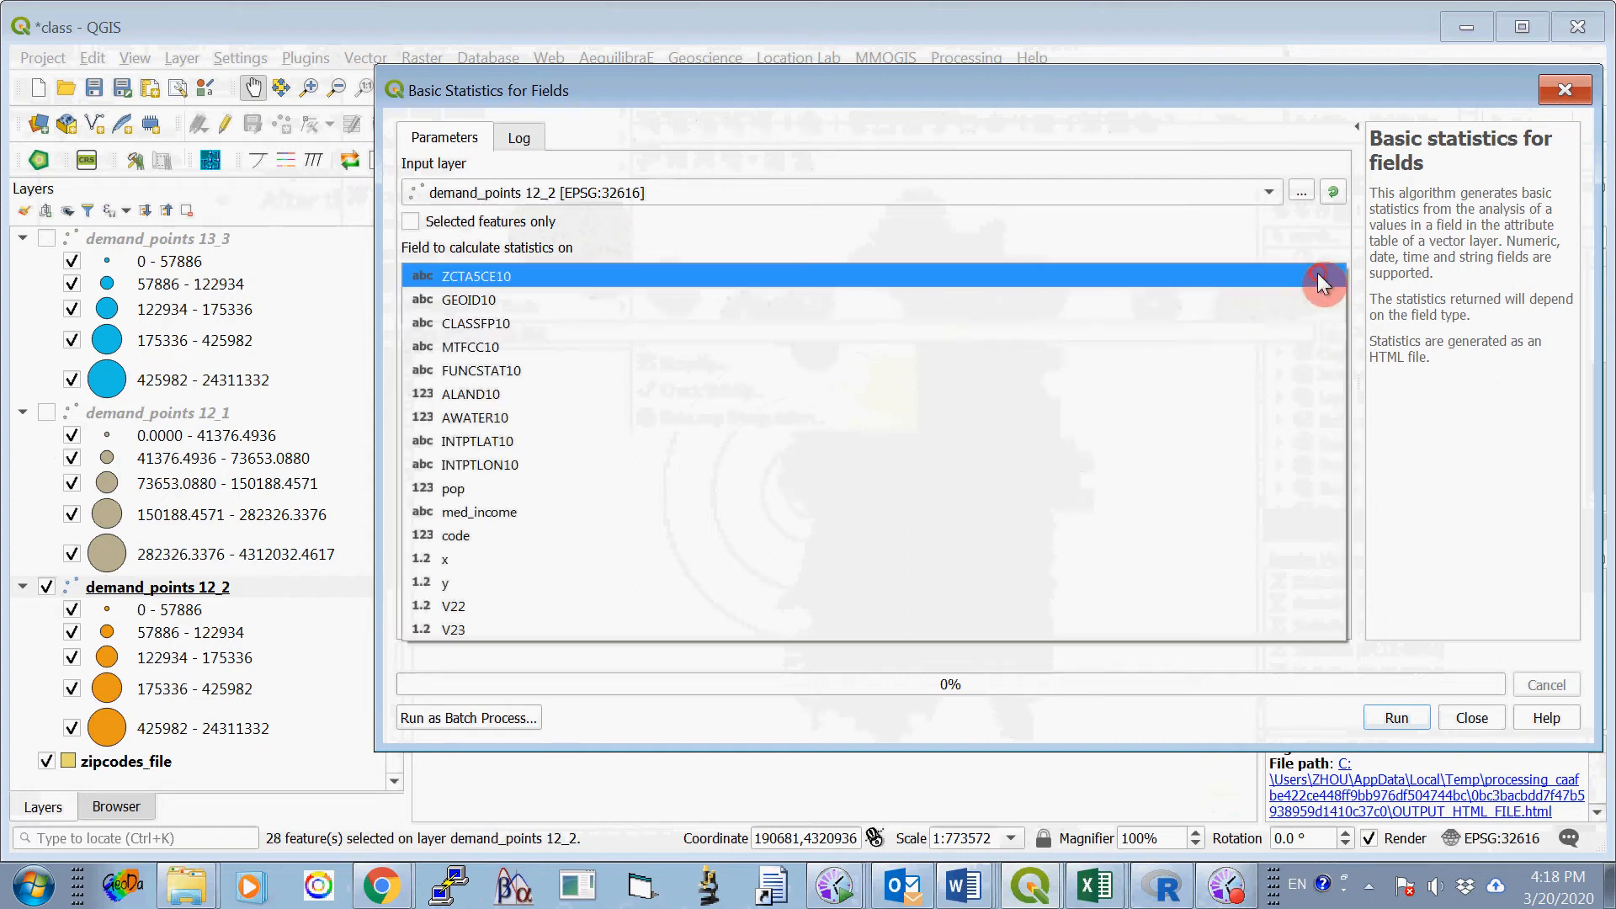
{"action": "left_click", "coordinate": [655, 624]}
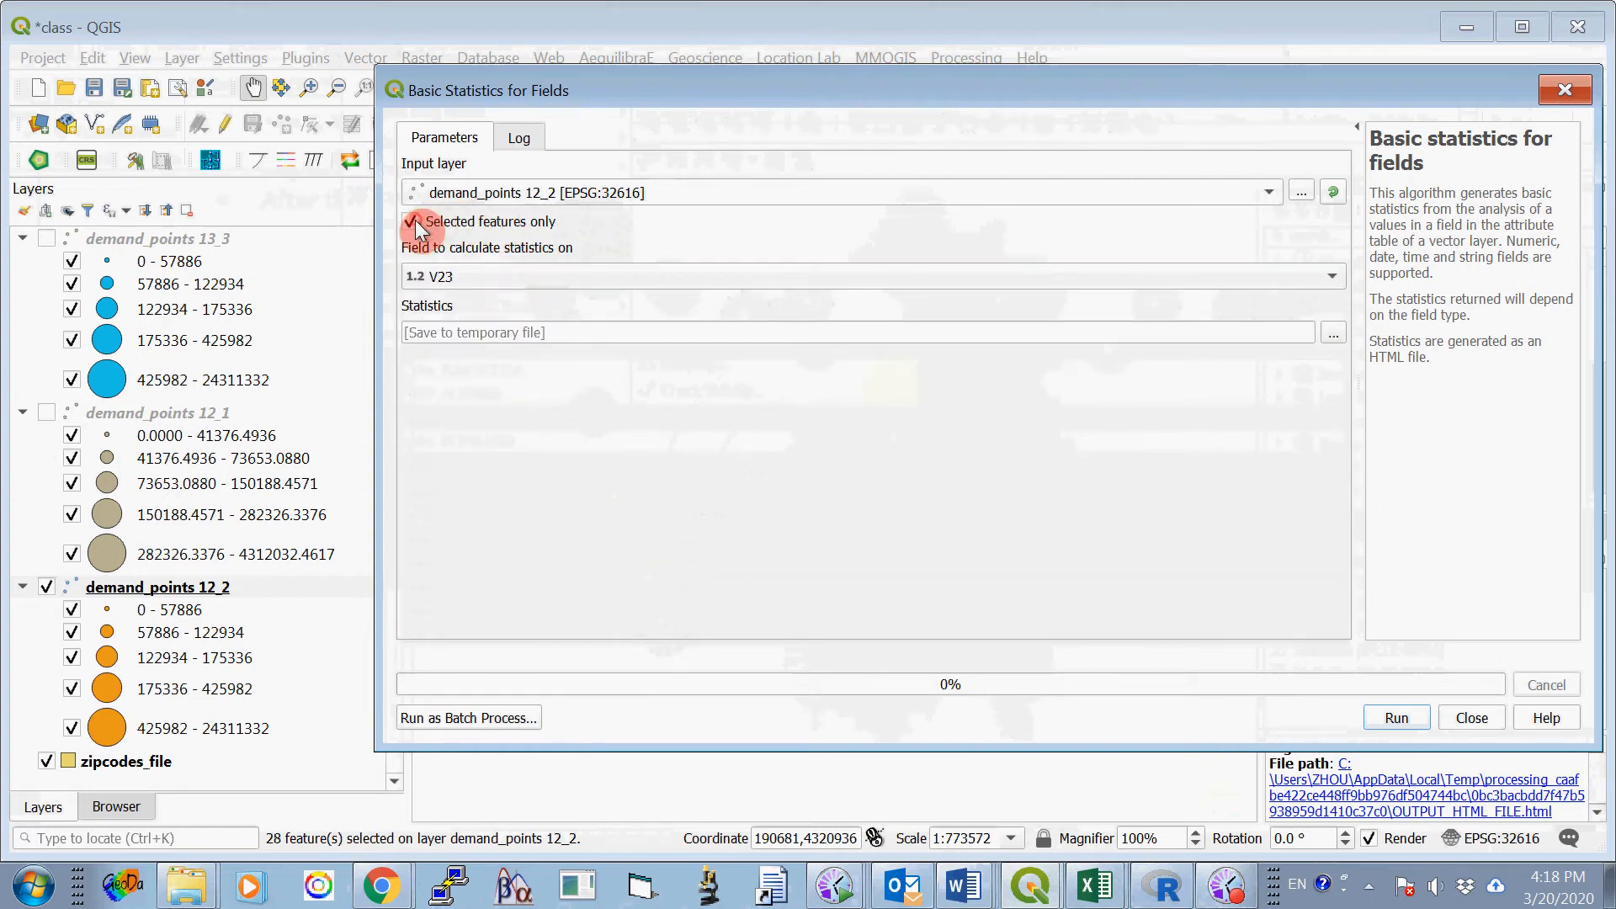
{"action": "left_click", "coordinate": [1385, 715]}
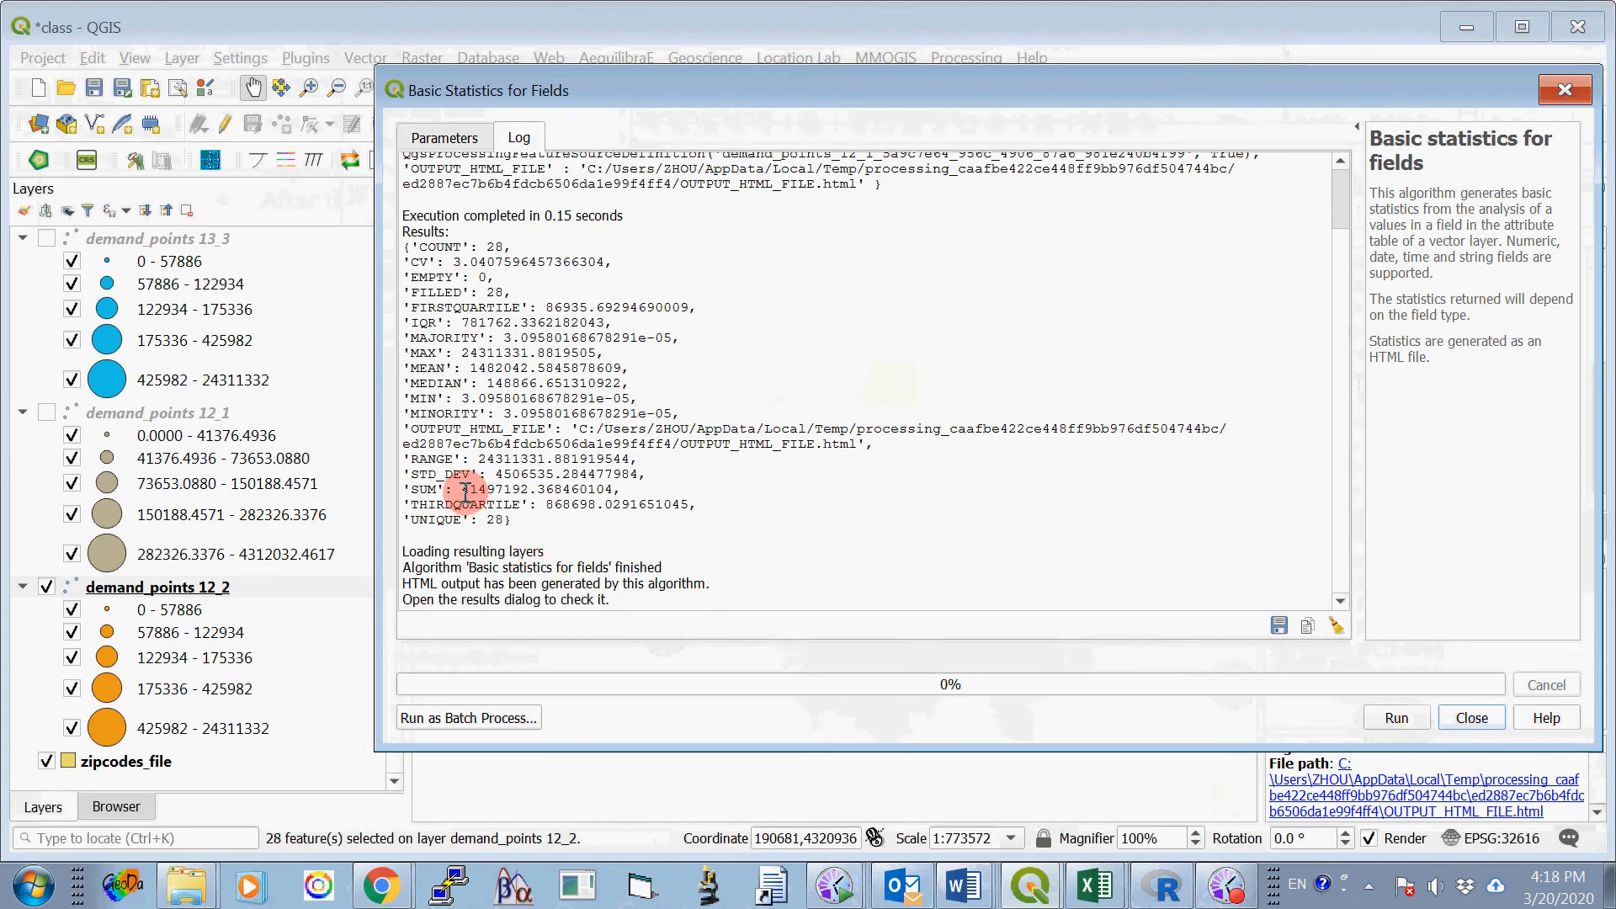
- Copy the SUM's whole-number part, 41497192, into Option One, Site 2's 16000-meter cell of Table 1 in the Word document ProjectOne_2020_B.docx
{"action": "left_click_drag", "start_coordinate": [462, 490], "coordinate": [529, 490]}
{"action": "key", "text": "ctrl+c"}
{"action": "right_click", "coordinate": [520, 488]}
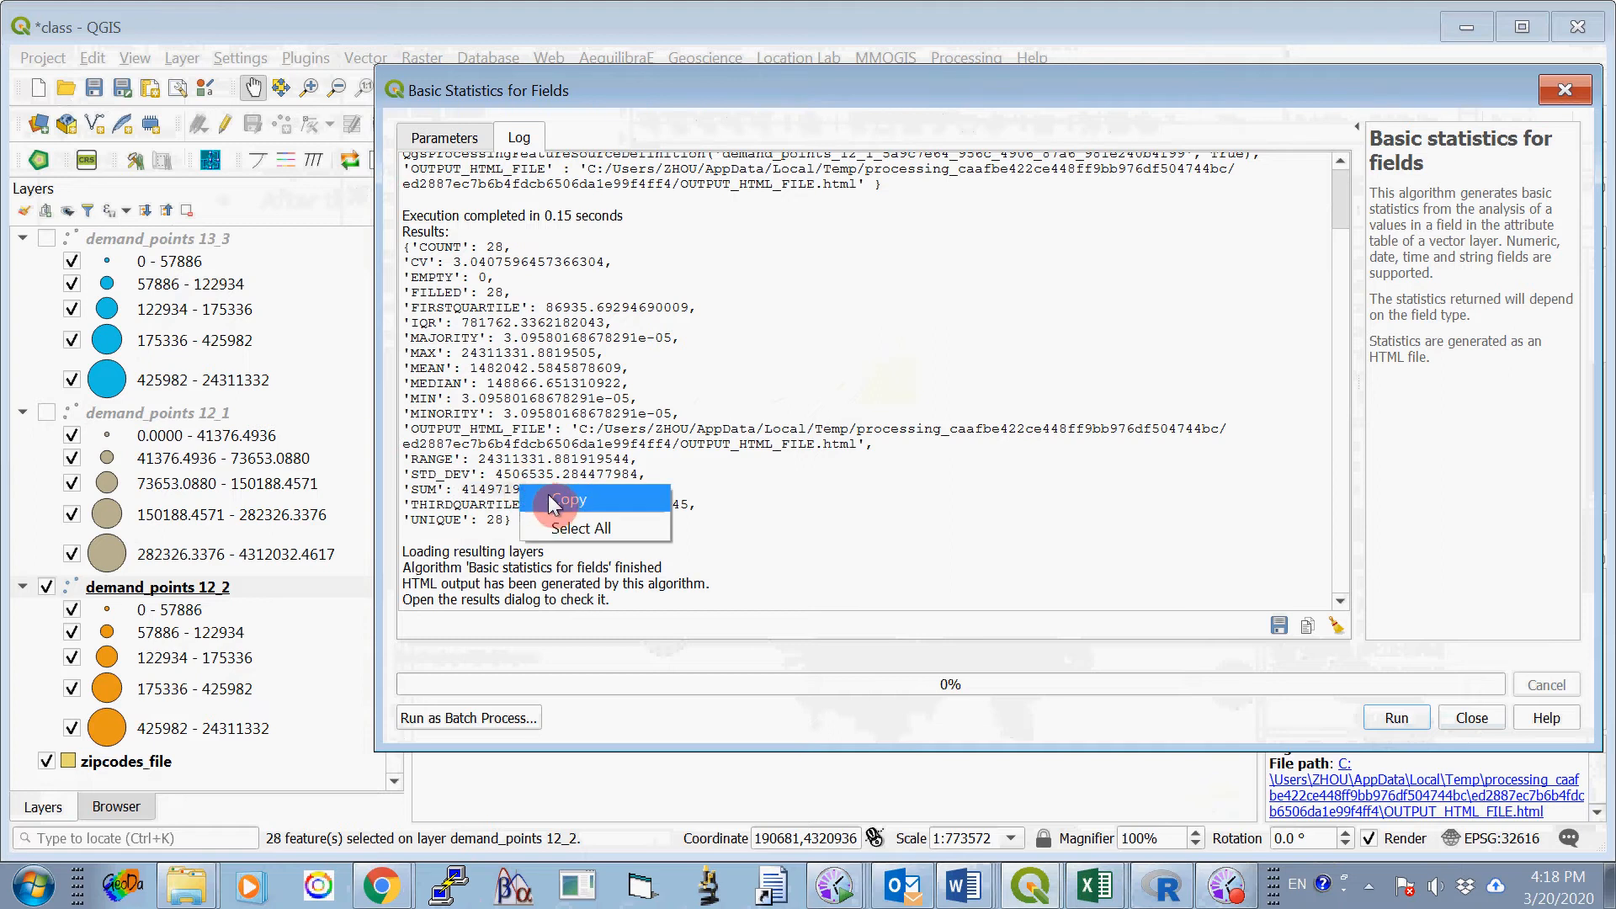
{"action": "left_click", "coordinate": [551, 502]}
{"action": "left_click", "coordinate": [1053, 896]}
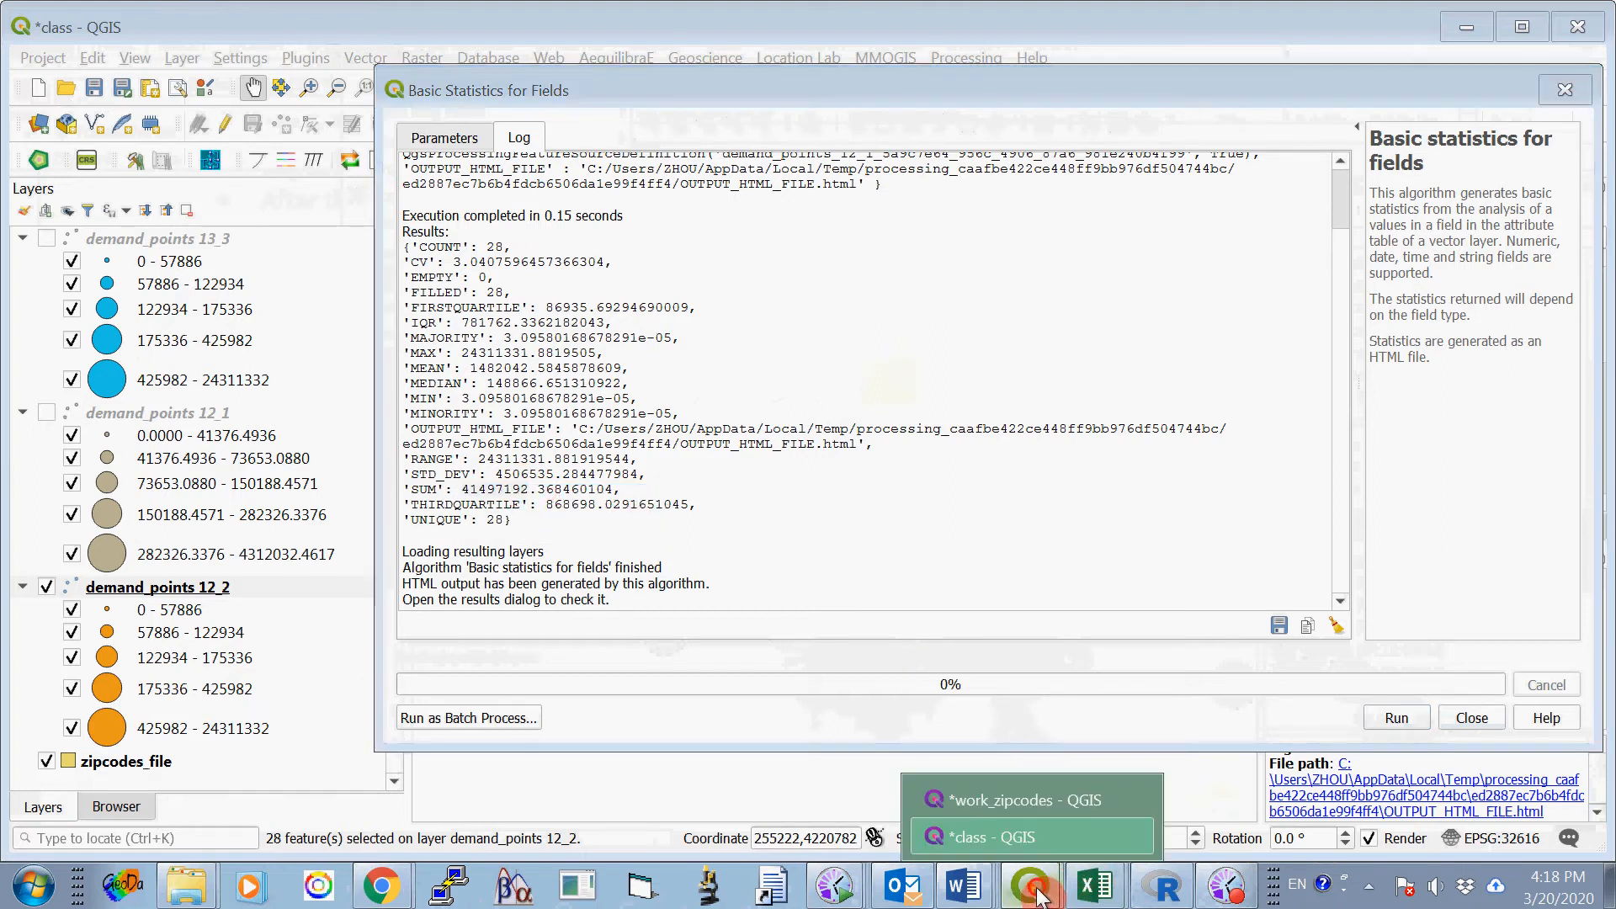
{"action": "left_click", "coordinate": [964, 886]}
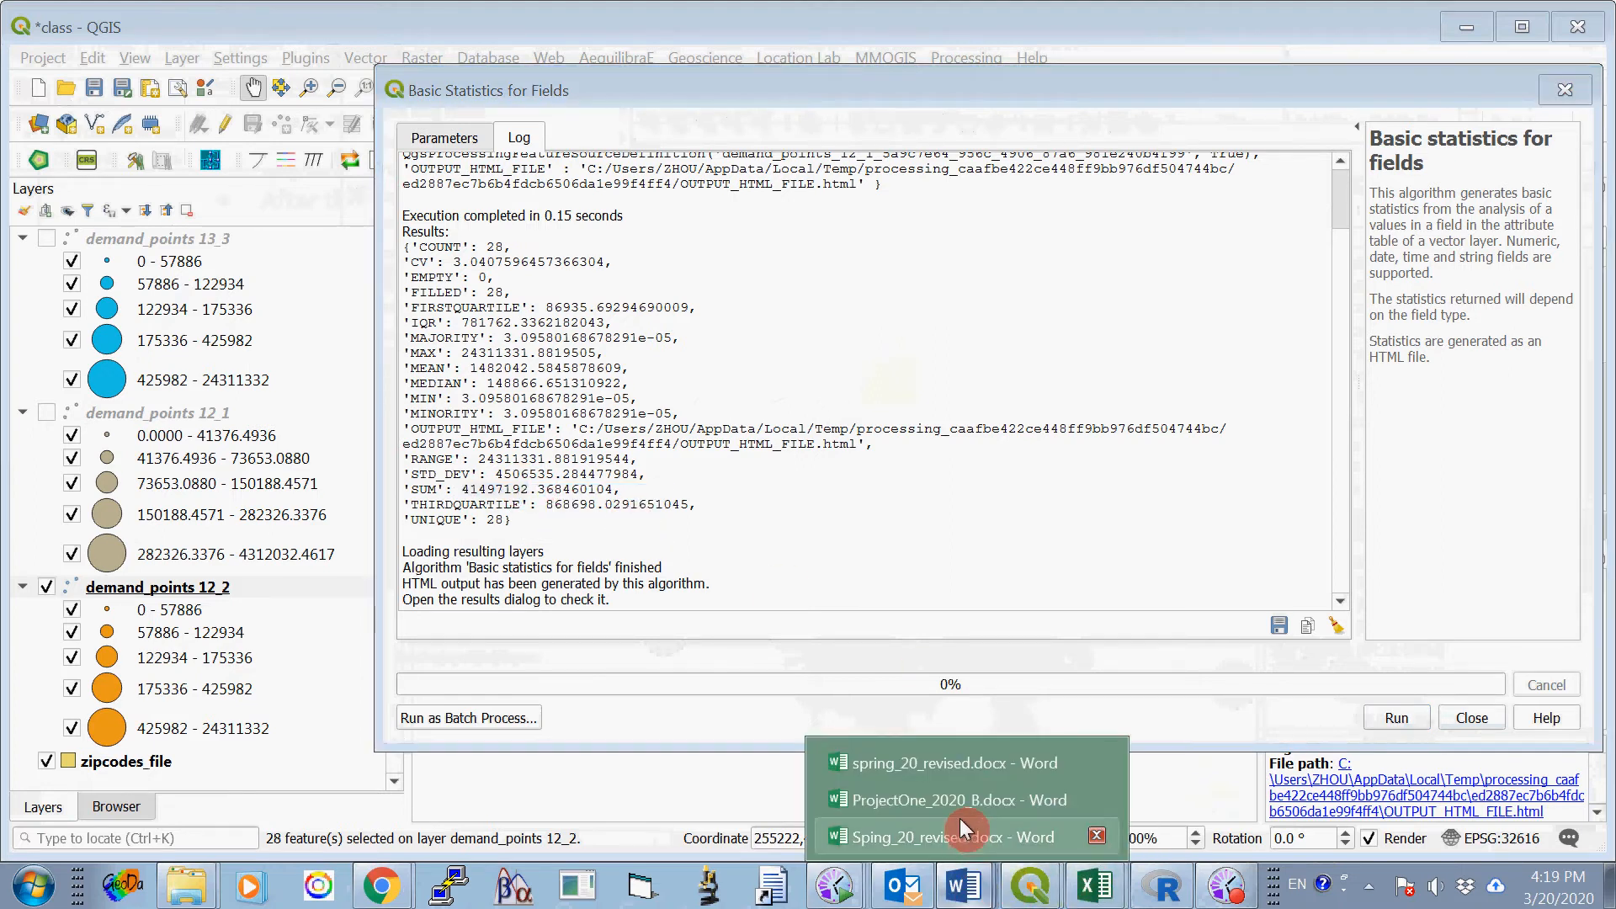
{"action": "left_click", "coordinate": [1082, 791]}
{"action": "right_click", "coordinate": [1080, 400]}
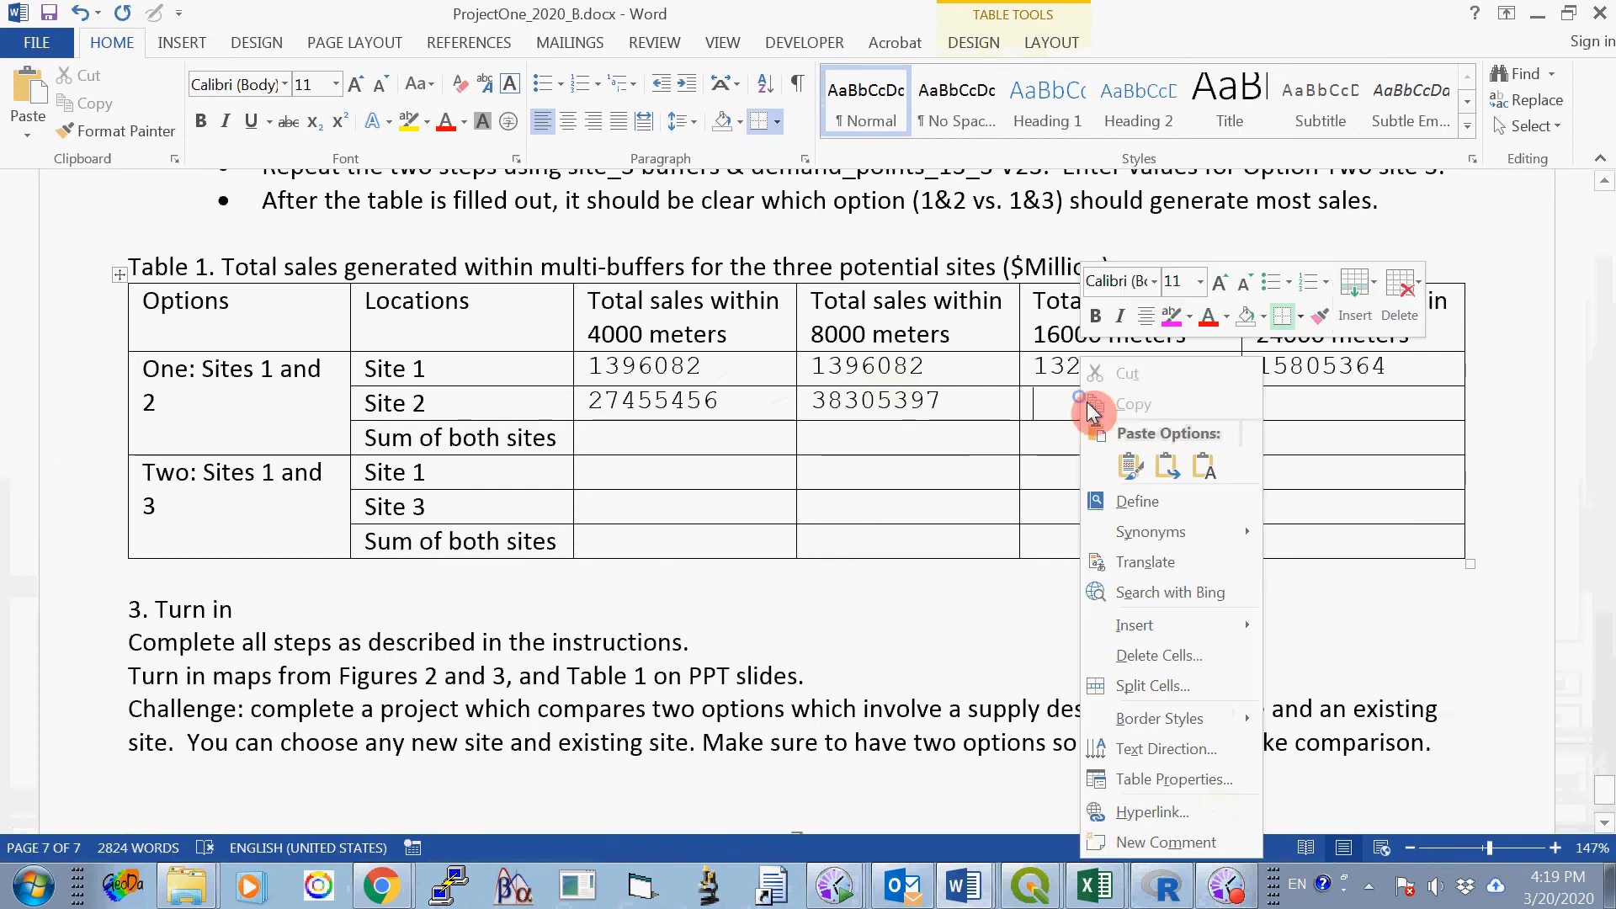
{"action": "left_click", "coordinate": [1144, 462]}
{"action": "left_click", "coordinate": [1254, 426]}
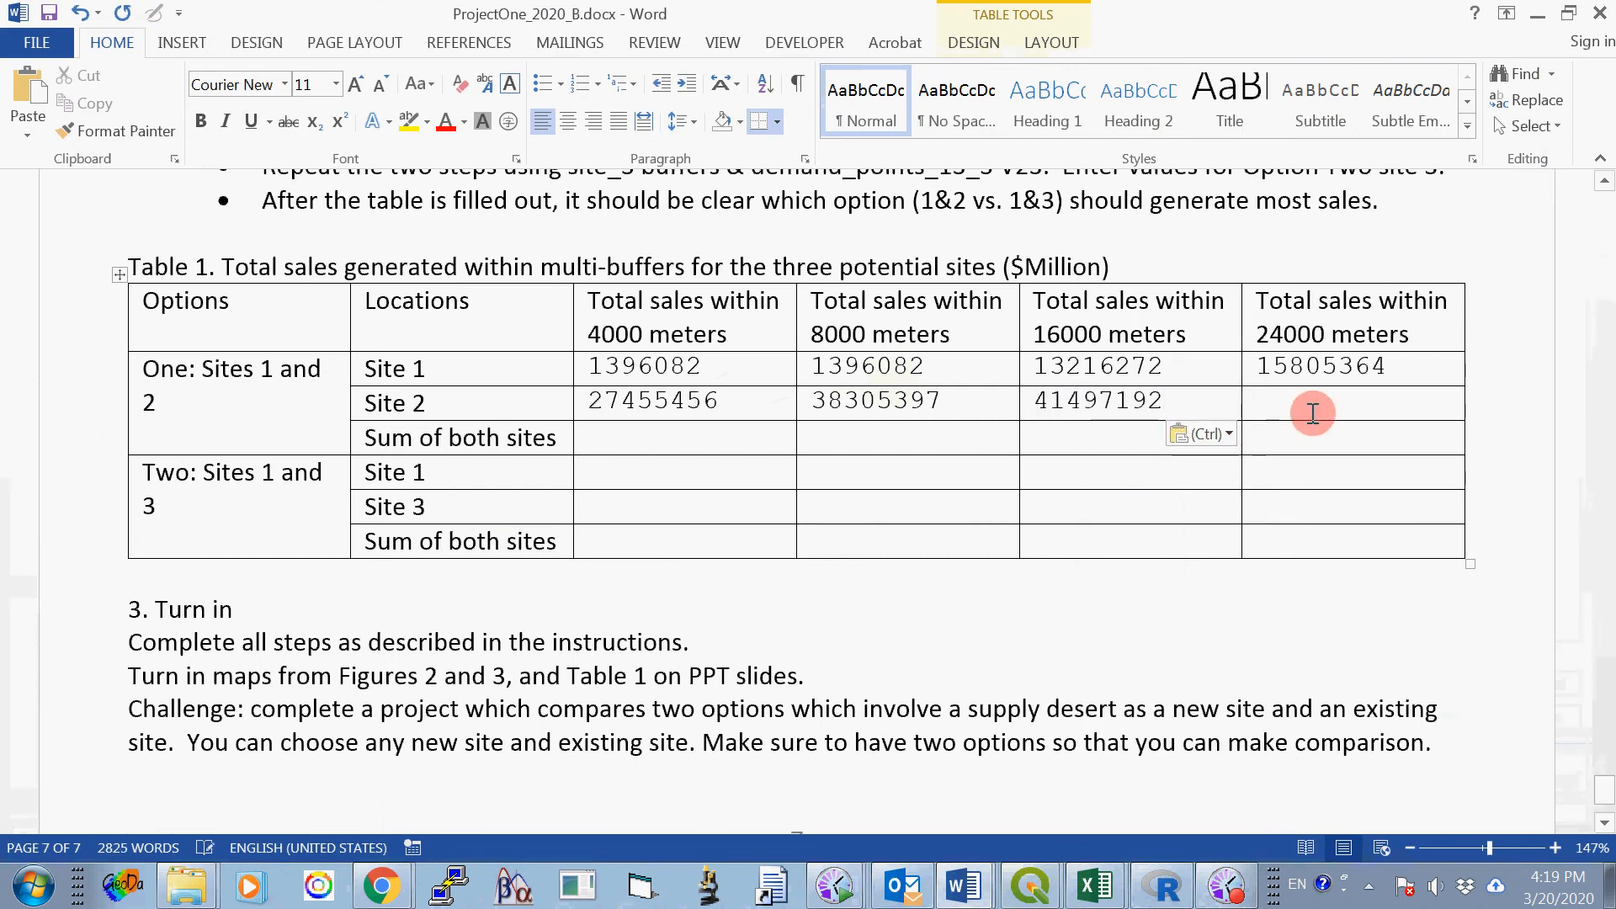
- Switch back to the class project in QGIS, close the Basic Statistics for Fields tool, and deselect all demand_points 12_2 features
{"action": "left_click", "coordinate": [1031, 886]}
{"action": "left_click", "coordinate": [1052, 836]}
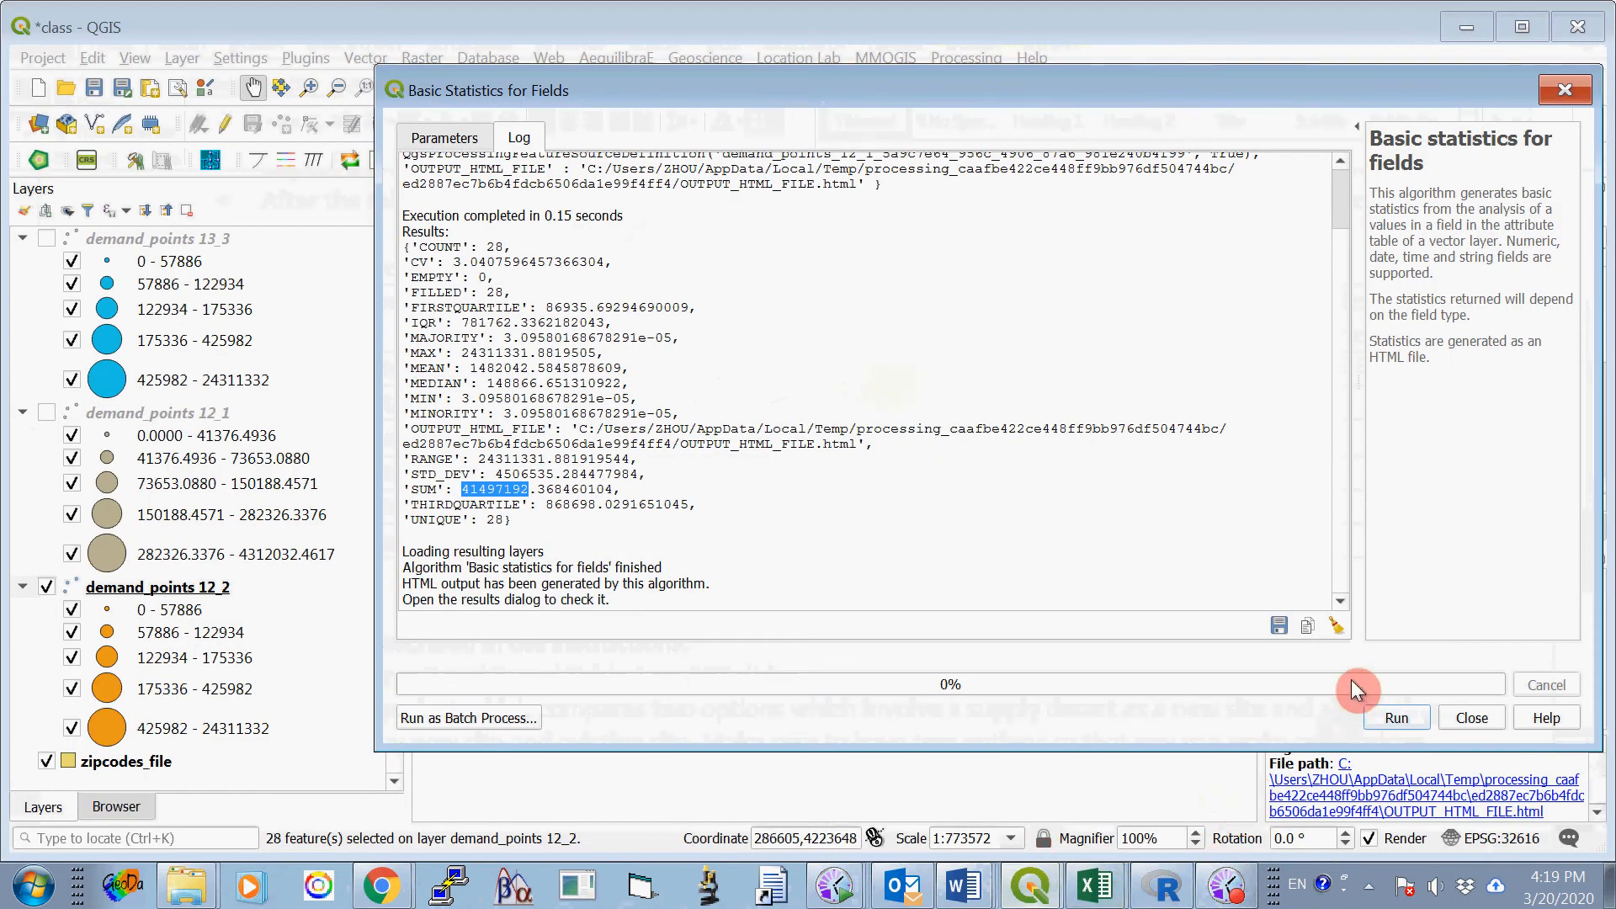
{"action": "left_click", "coordinate": [1469, 718]}
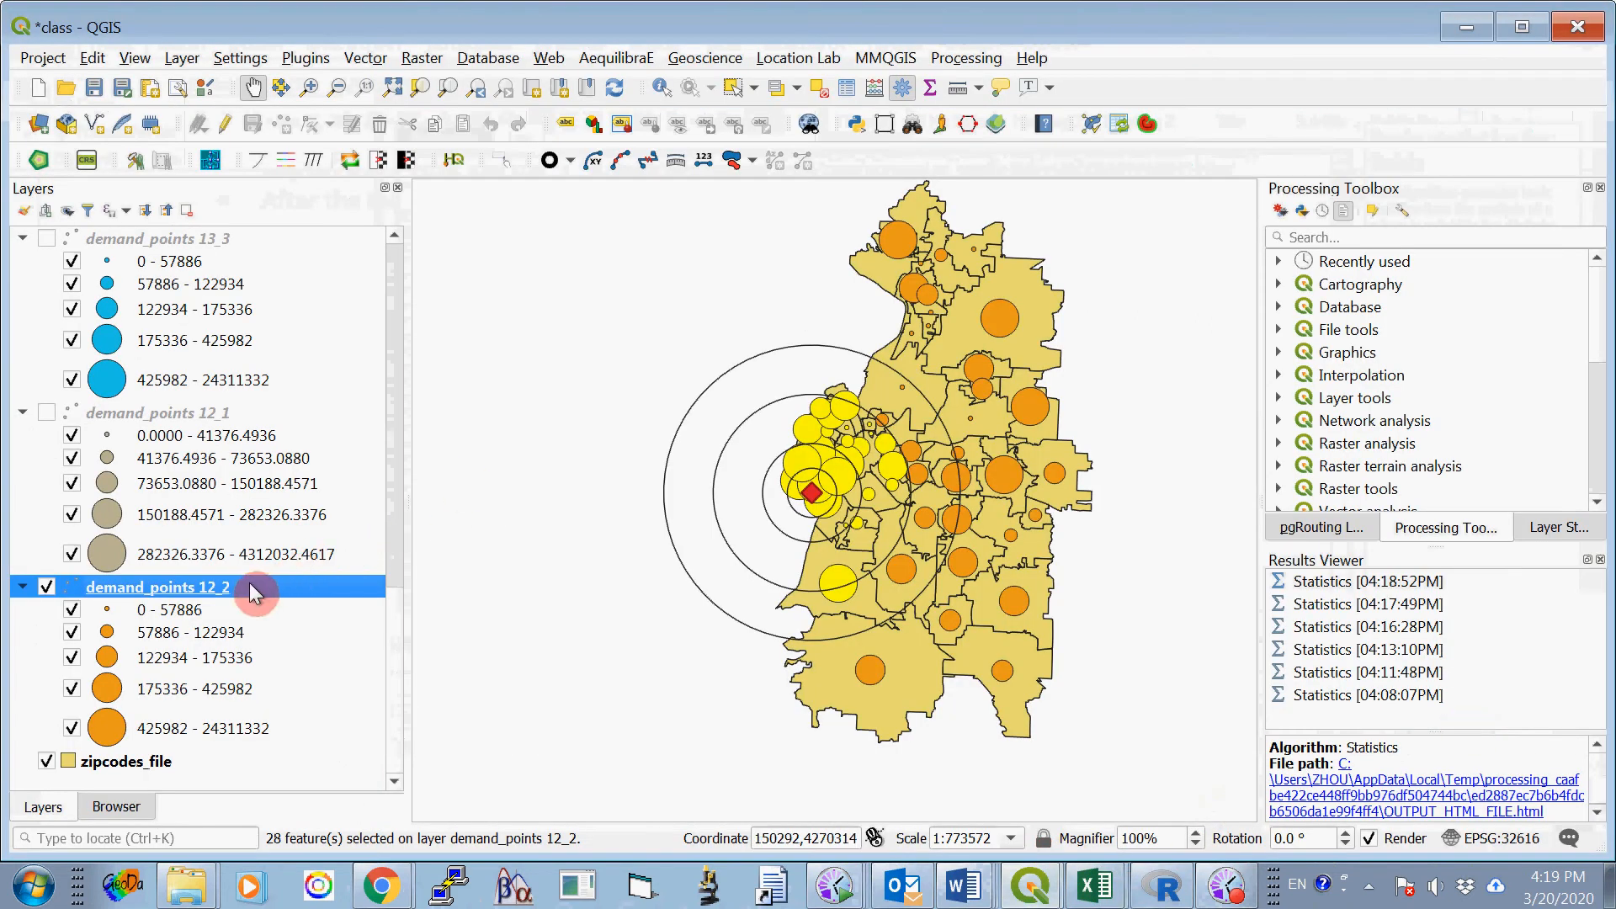
{"action": "left_click", "coordinate": [821, 91]}
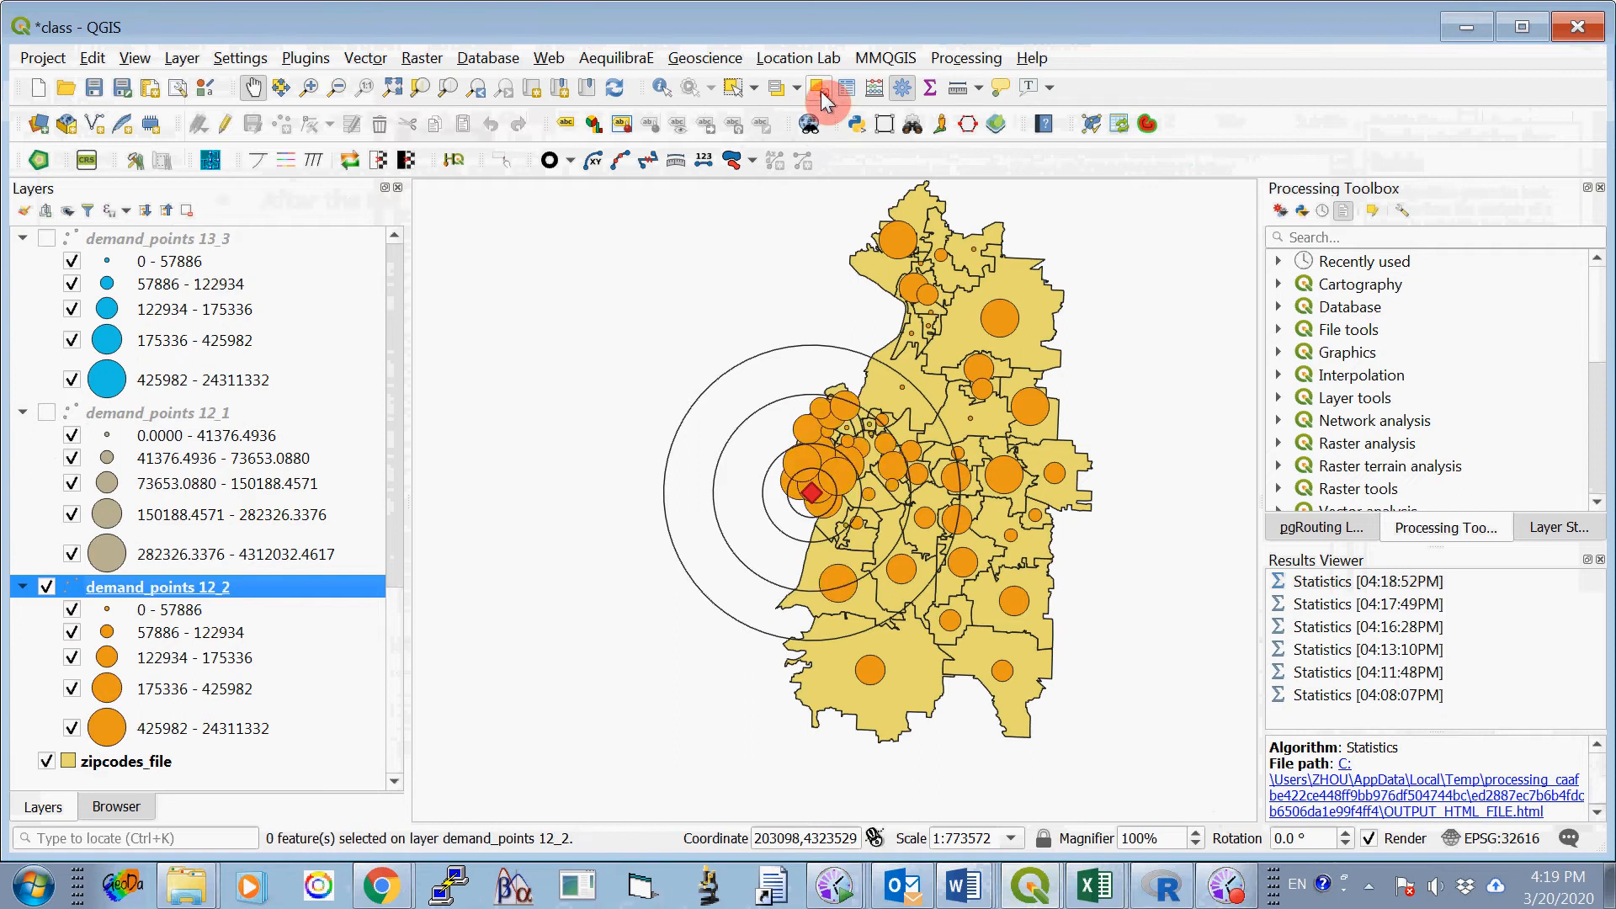
- Select by Location the demand_points 12_2 features that are within buffer2_24000, creating a new selection, and close the tool
{"action": "left_click", "coordinate": [364, 59]}
{"action": "mouse_move", "coordinate": [431, 280]}
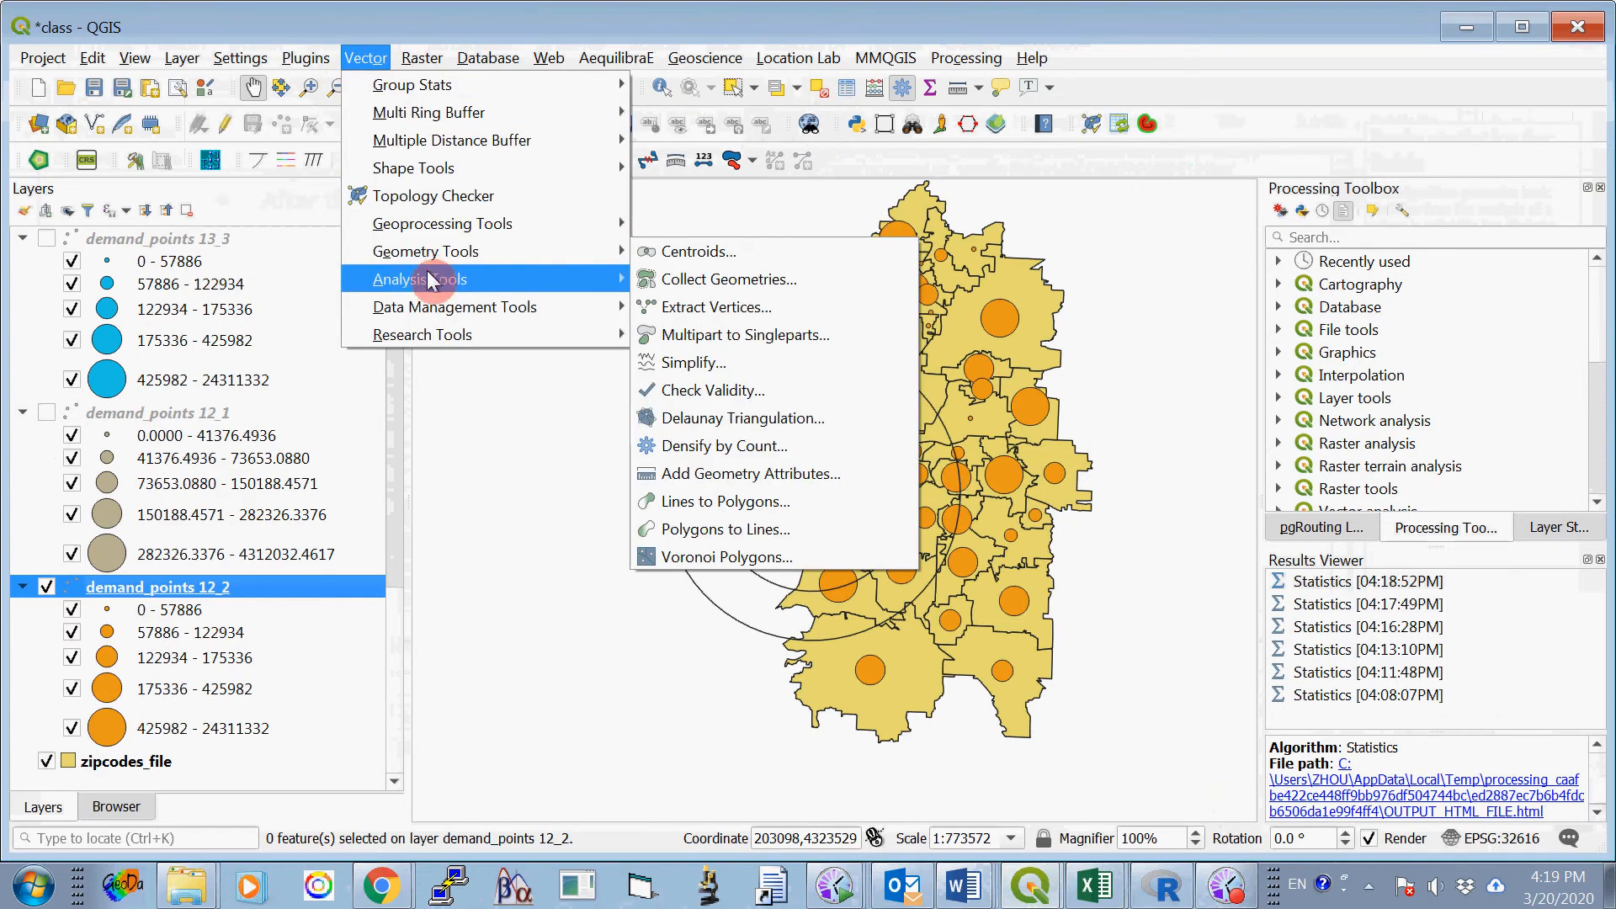
{"action": "mouse_move", "coordinate": [580, 334]}
{"action": "left_click", "coordinate": [665, 335]}
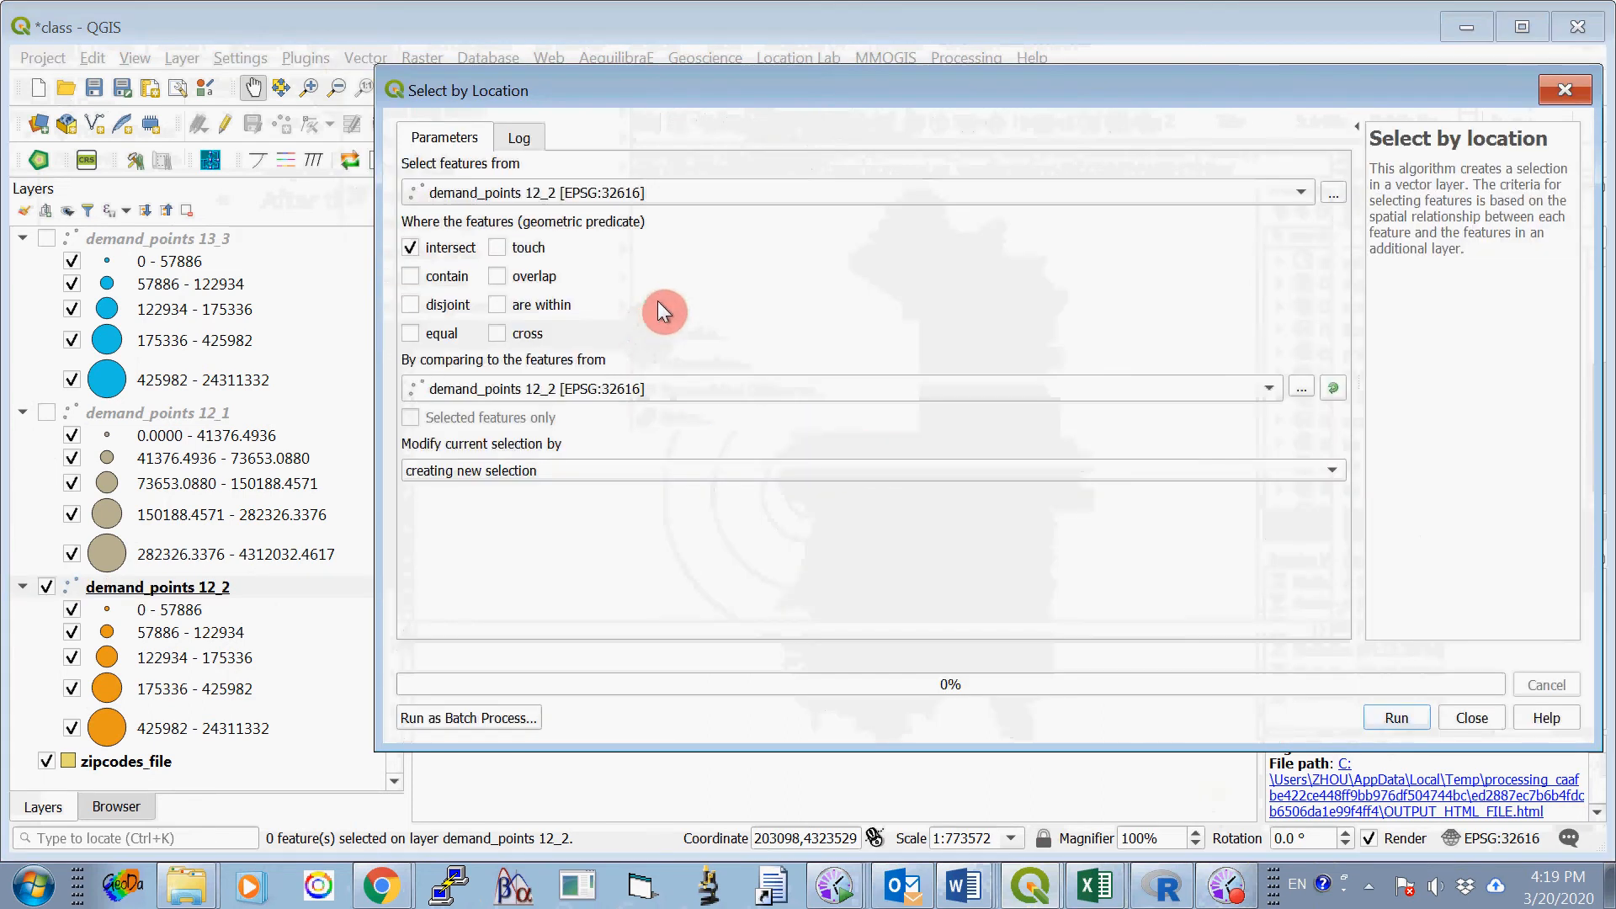
{"action": "left_click", "coordinate": [410, 249]}
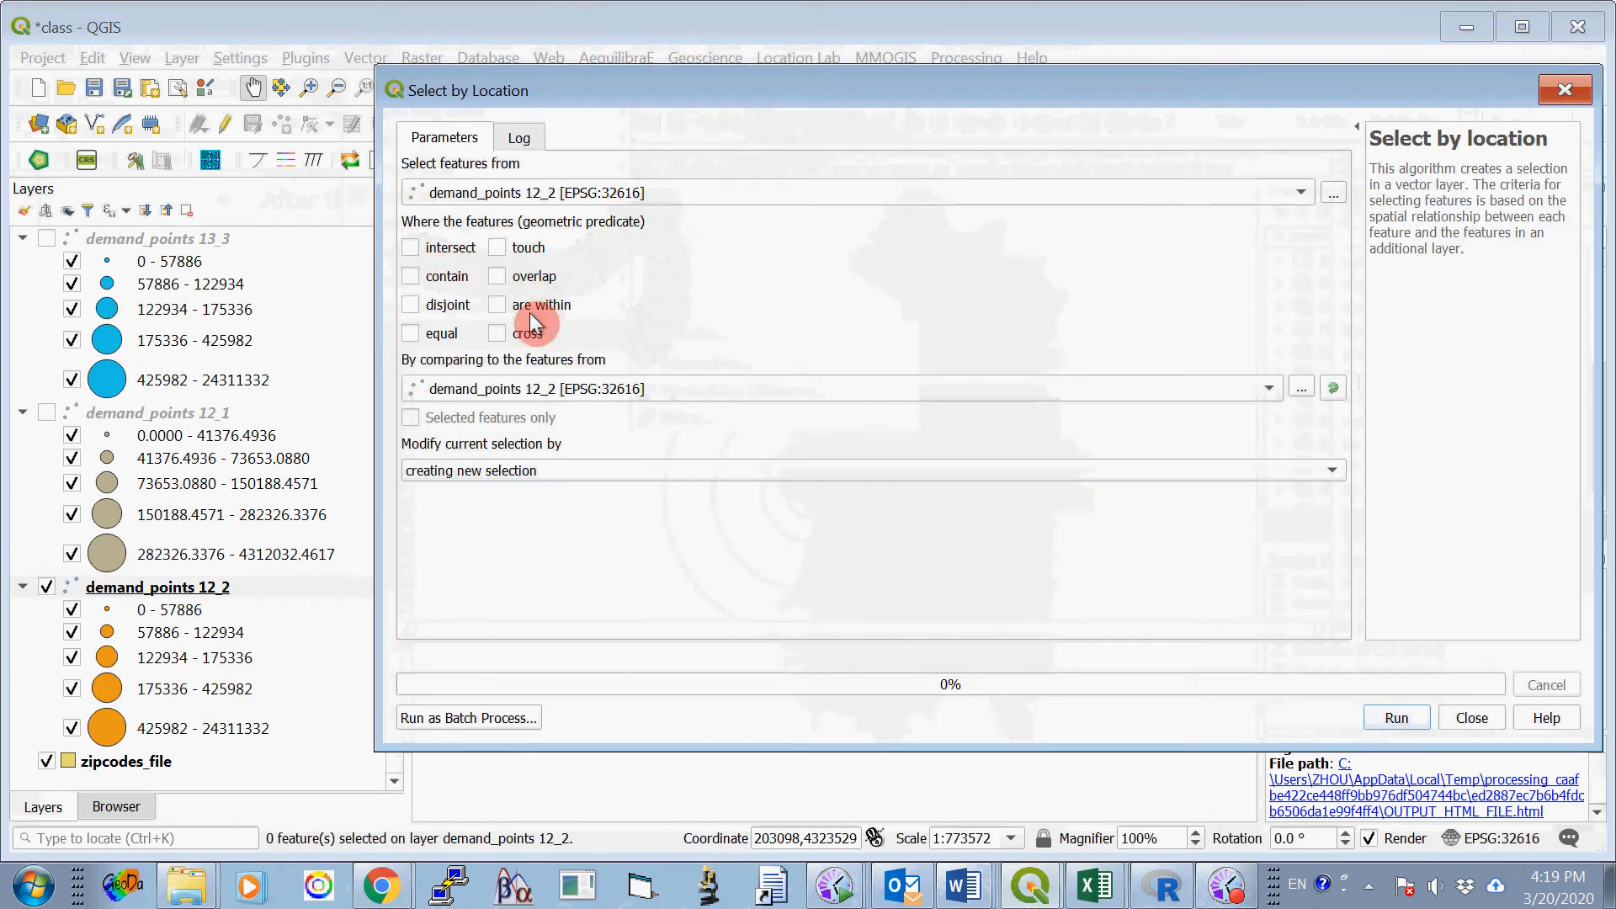
{"action": "left_click", "coordinate": [650, 388]}
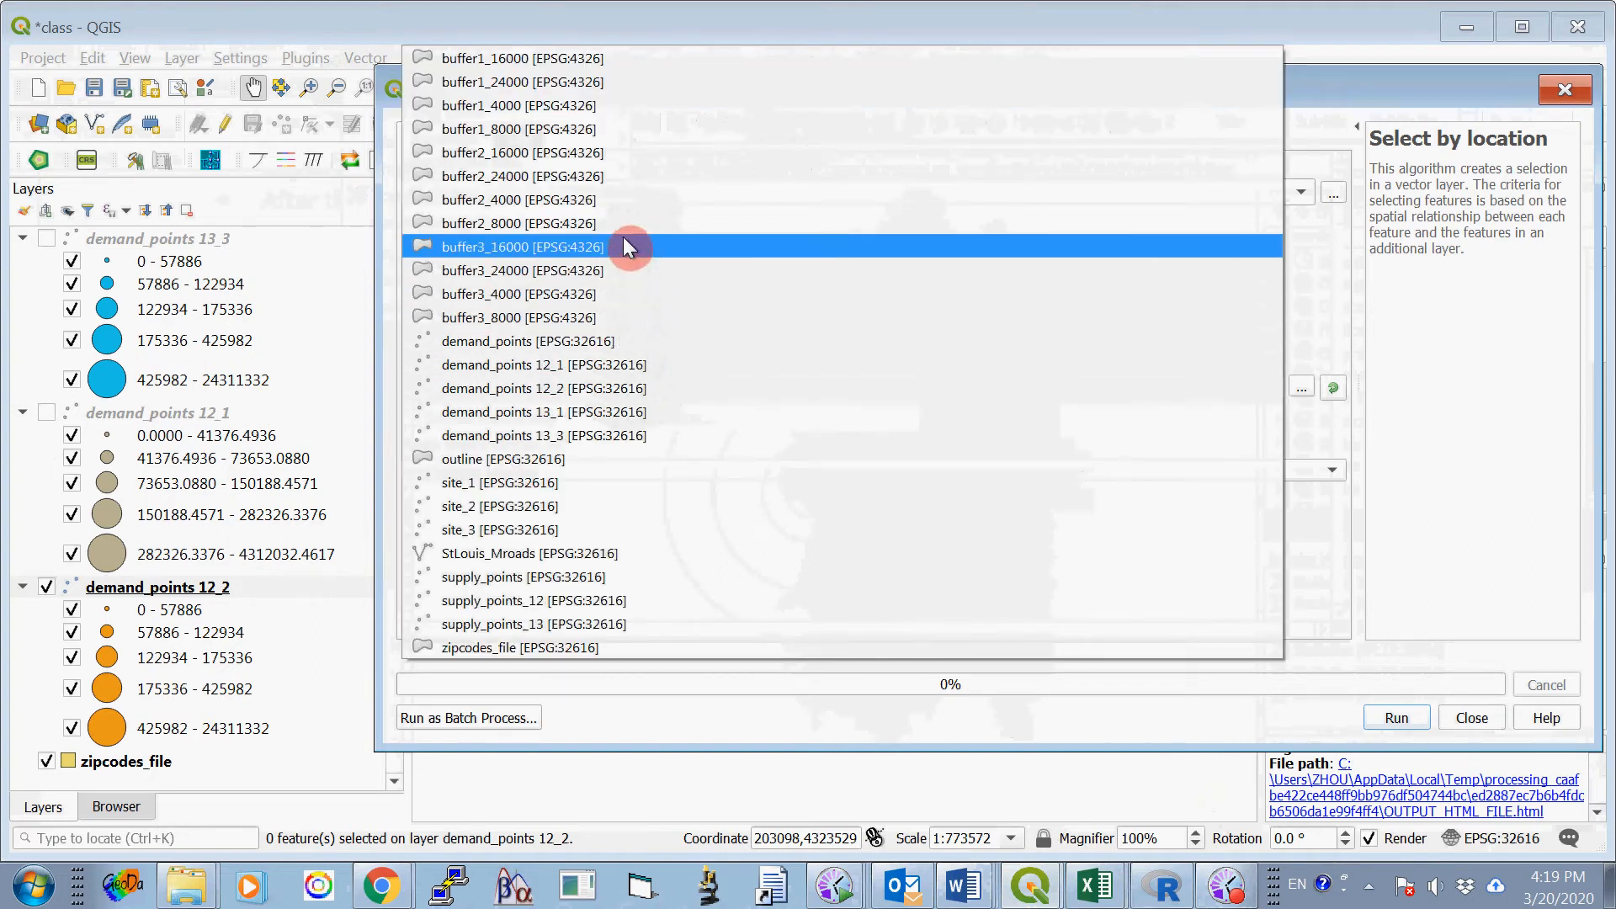
{"action": "left_click", "coordinate": [625, 179]}
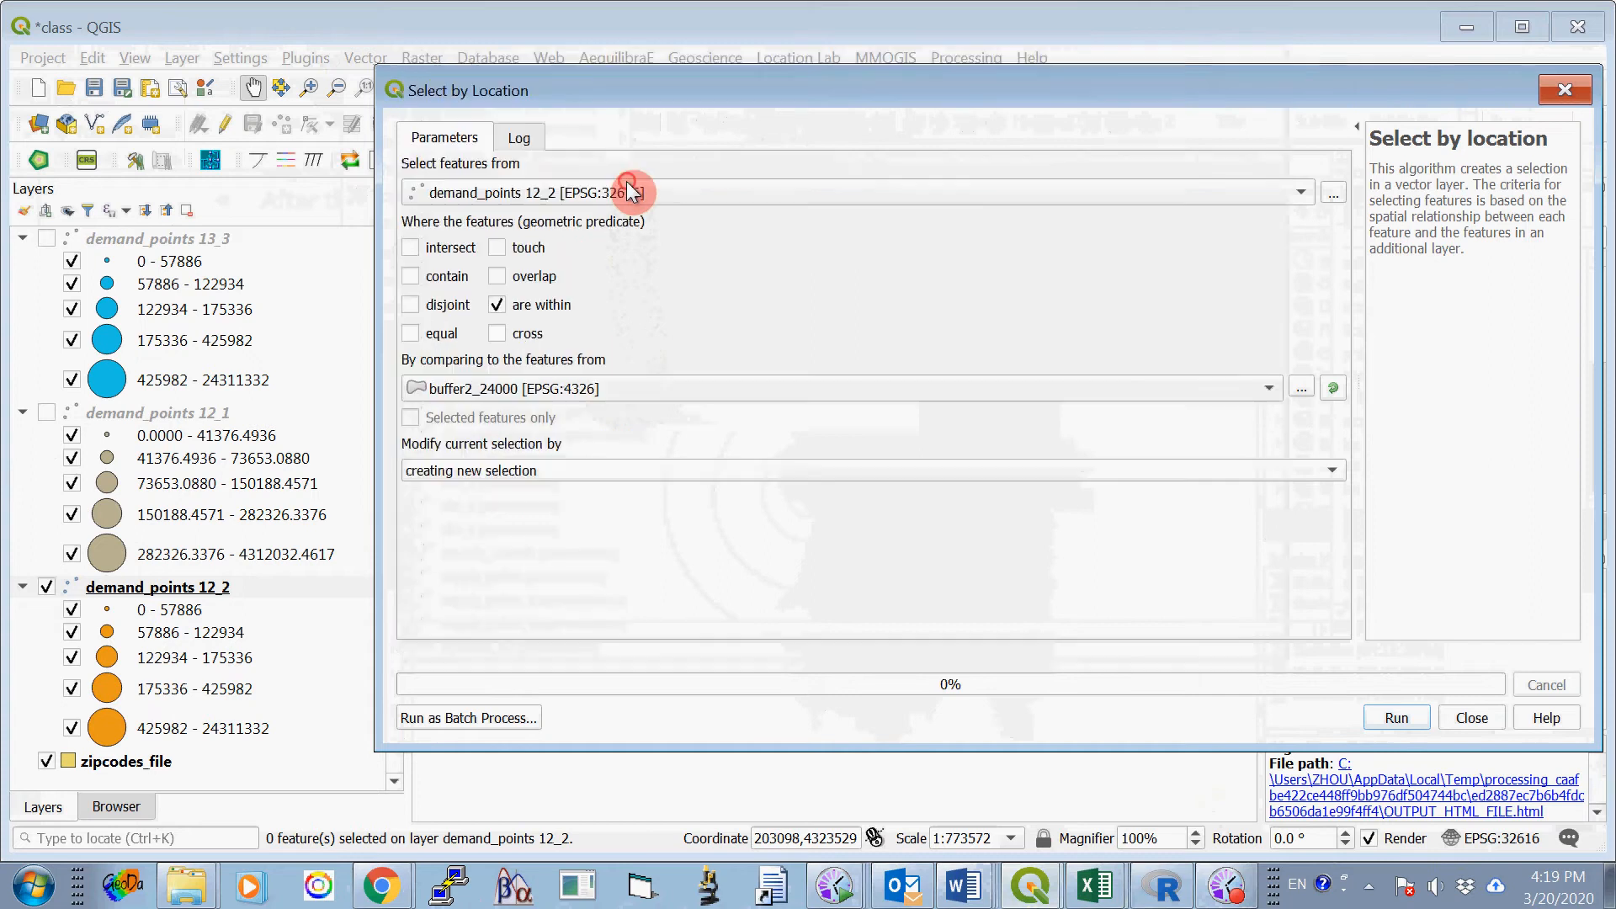
{"action": "left_click", "coordinate": [1395, 718]}
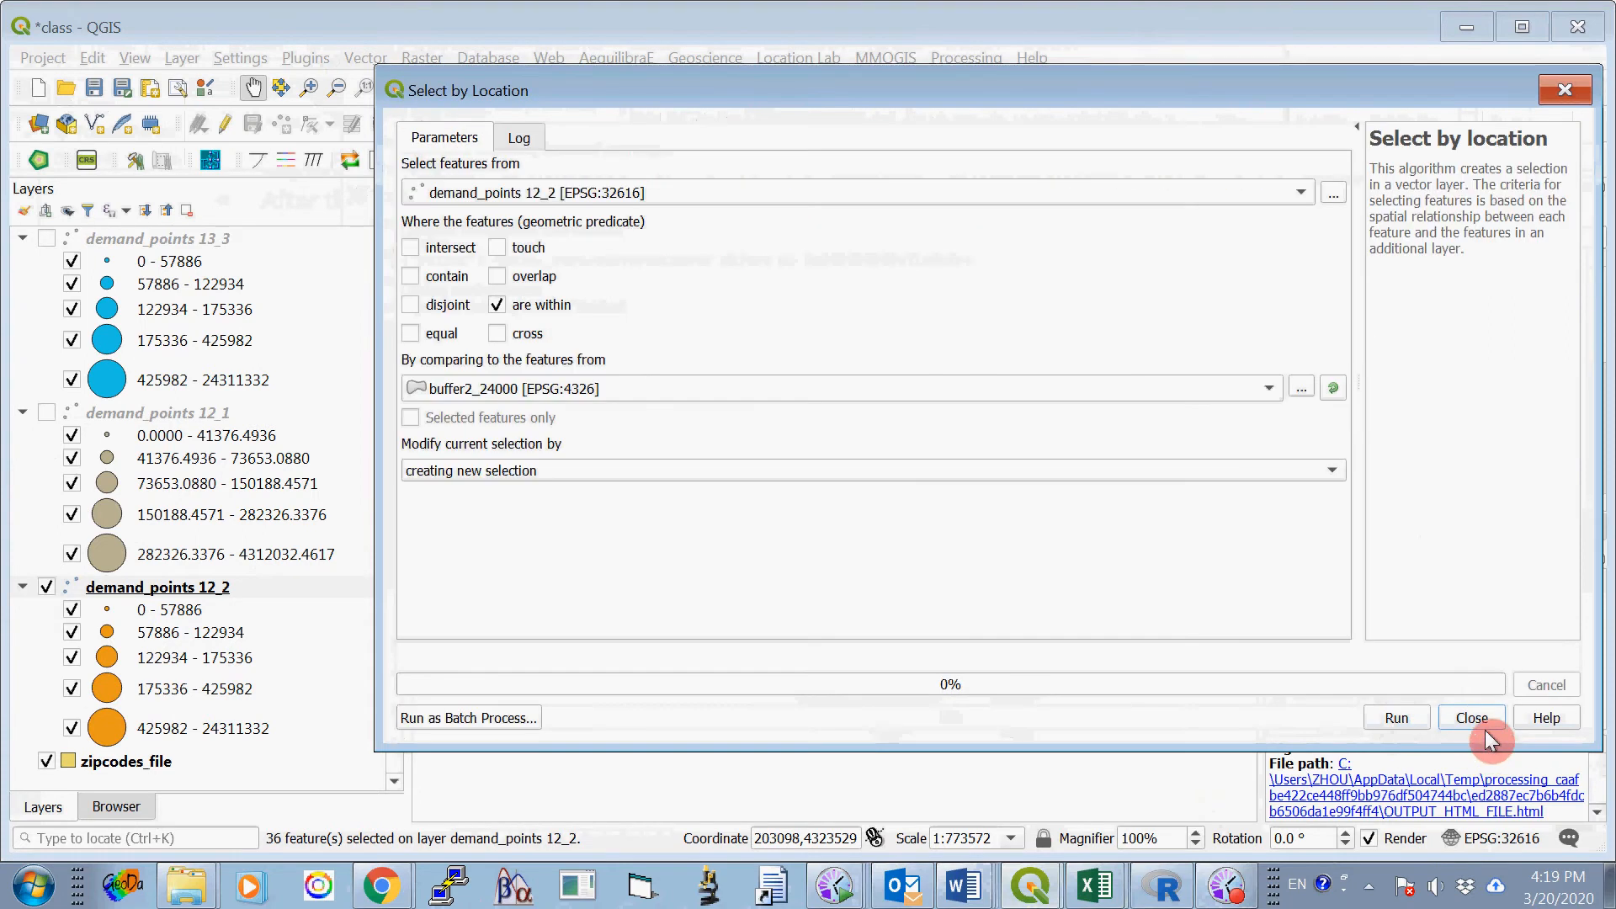
{"action": "left_click", "coordinate": [1471, 718]}
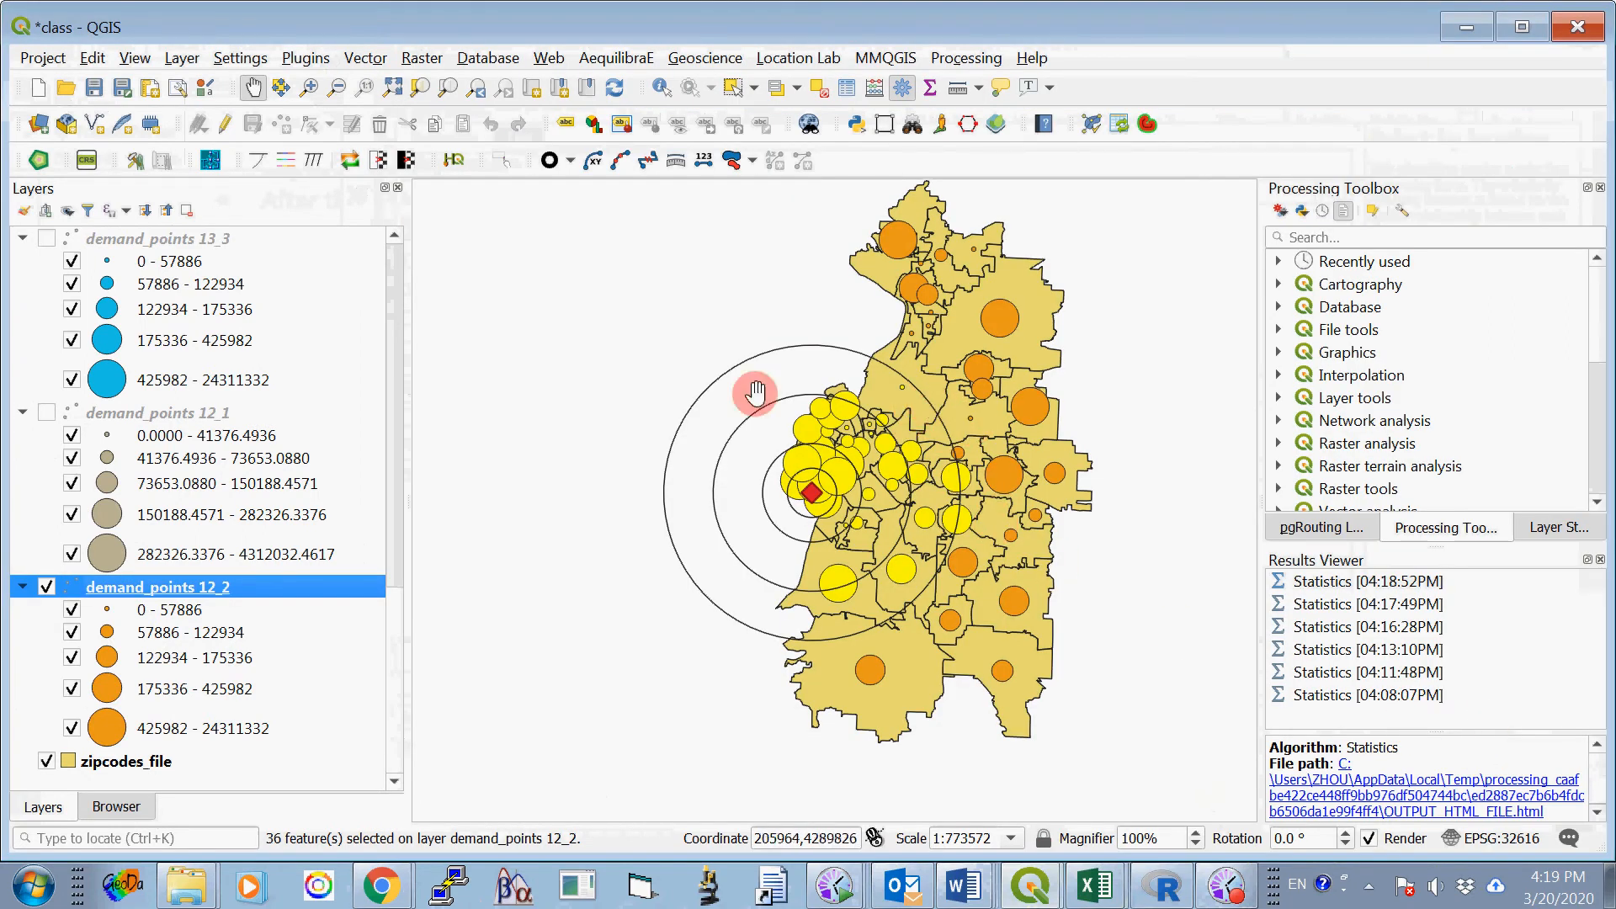
- Run Basic Statistics for Fields on V23 of demand_points 12_2, using only the features selected within buffer2_24000
{"action": "left_click", "coordinate": [368, 65]}
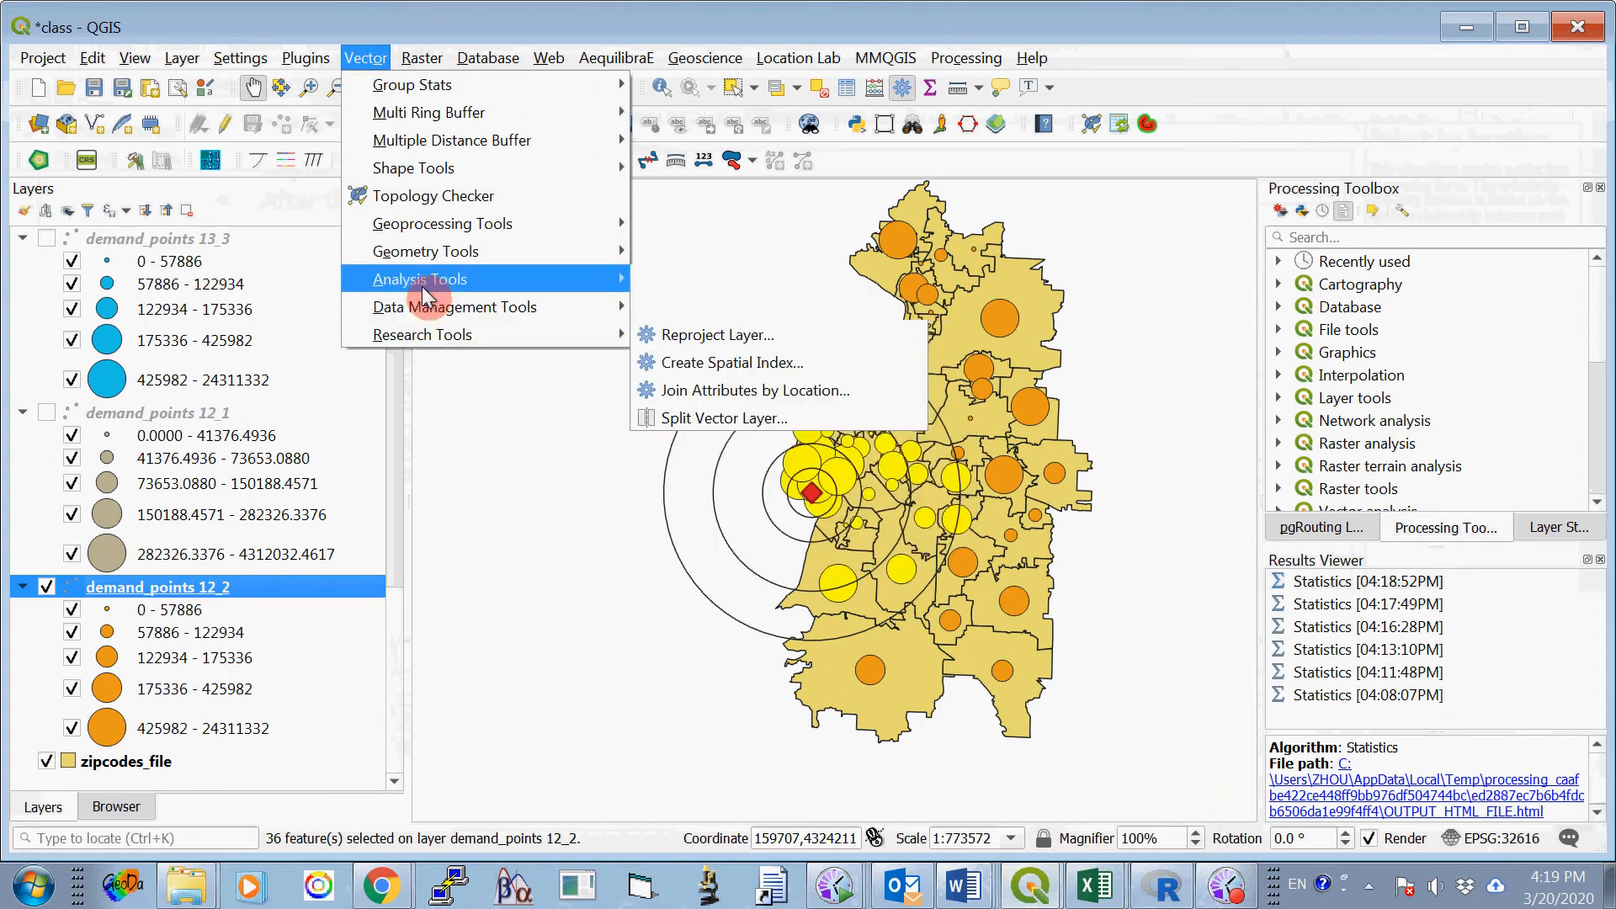
{"action": "mouse_move", "coordinate": [455, 280]}
{"action": "left_click", "coordinate": [679, 336]}
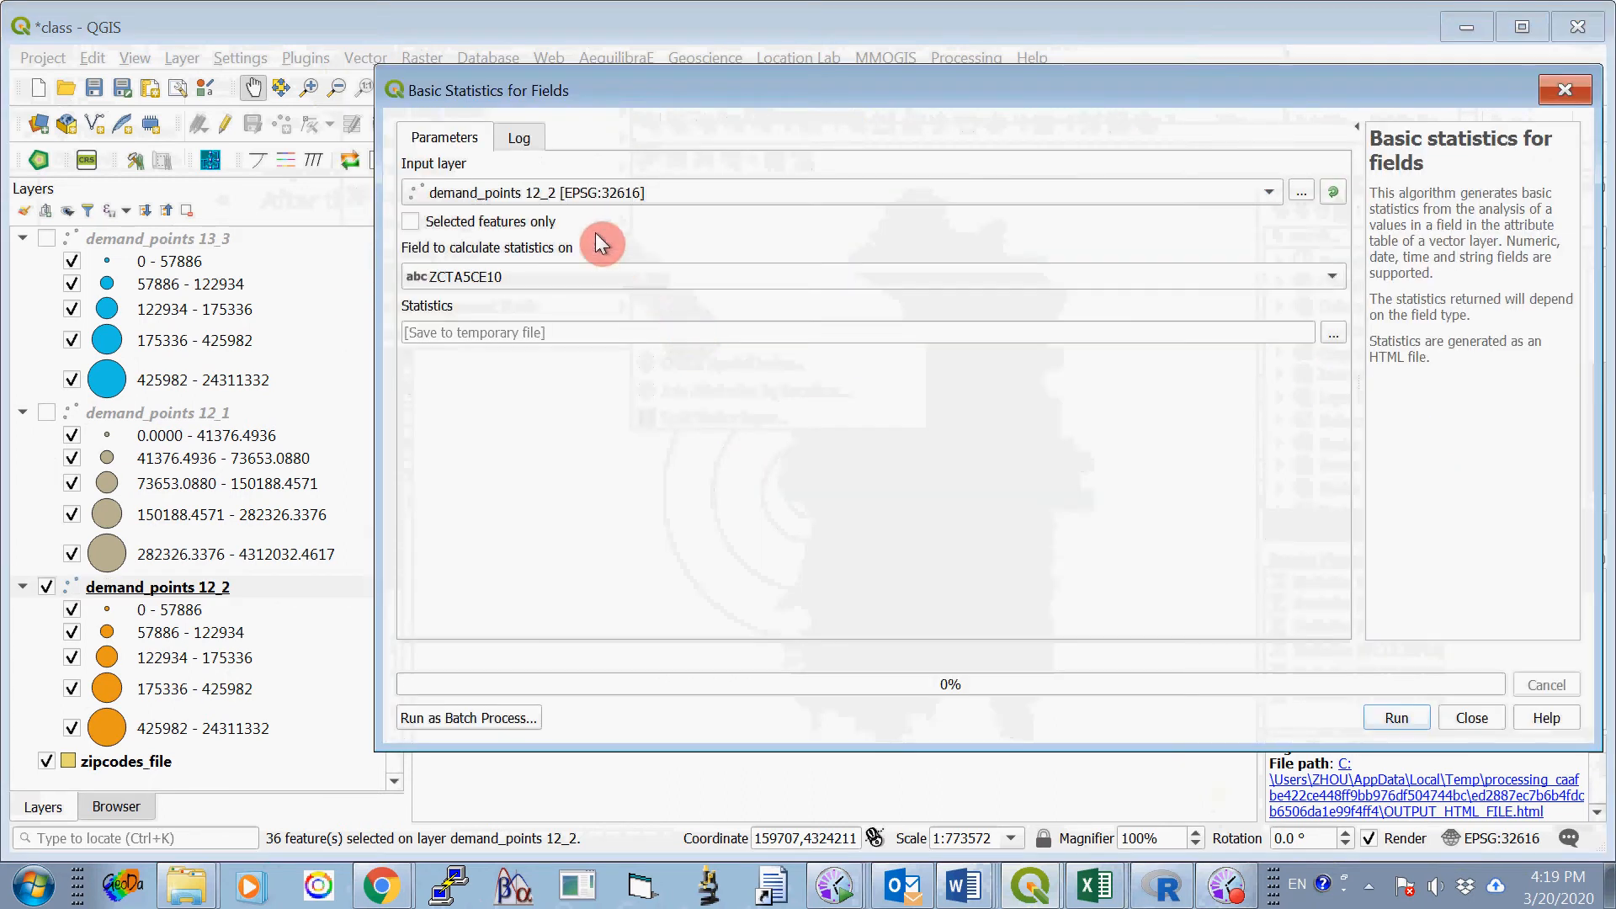
{"action": "left_click", "coordinate": [456, 277]}
{"action": "left_click", "coordinate": [509, 625]}
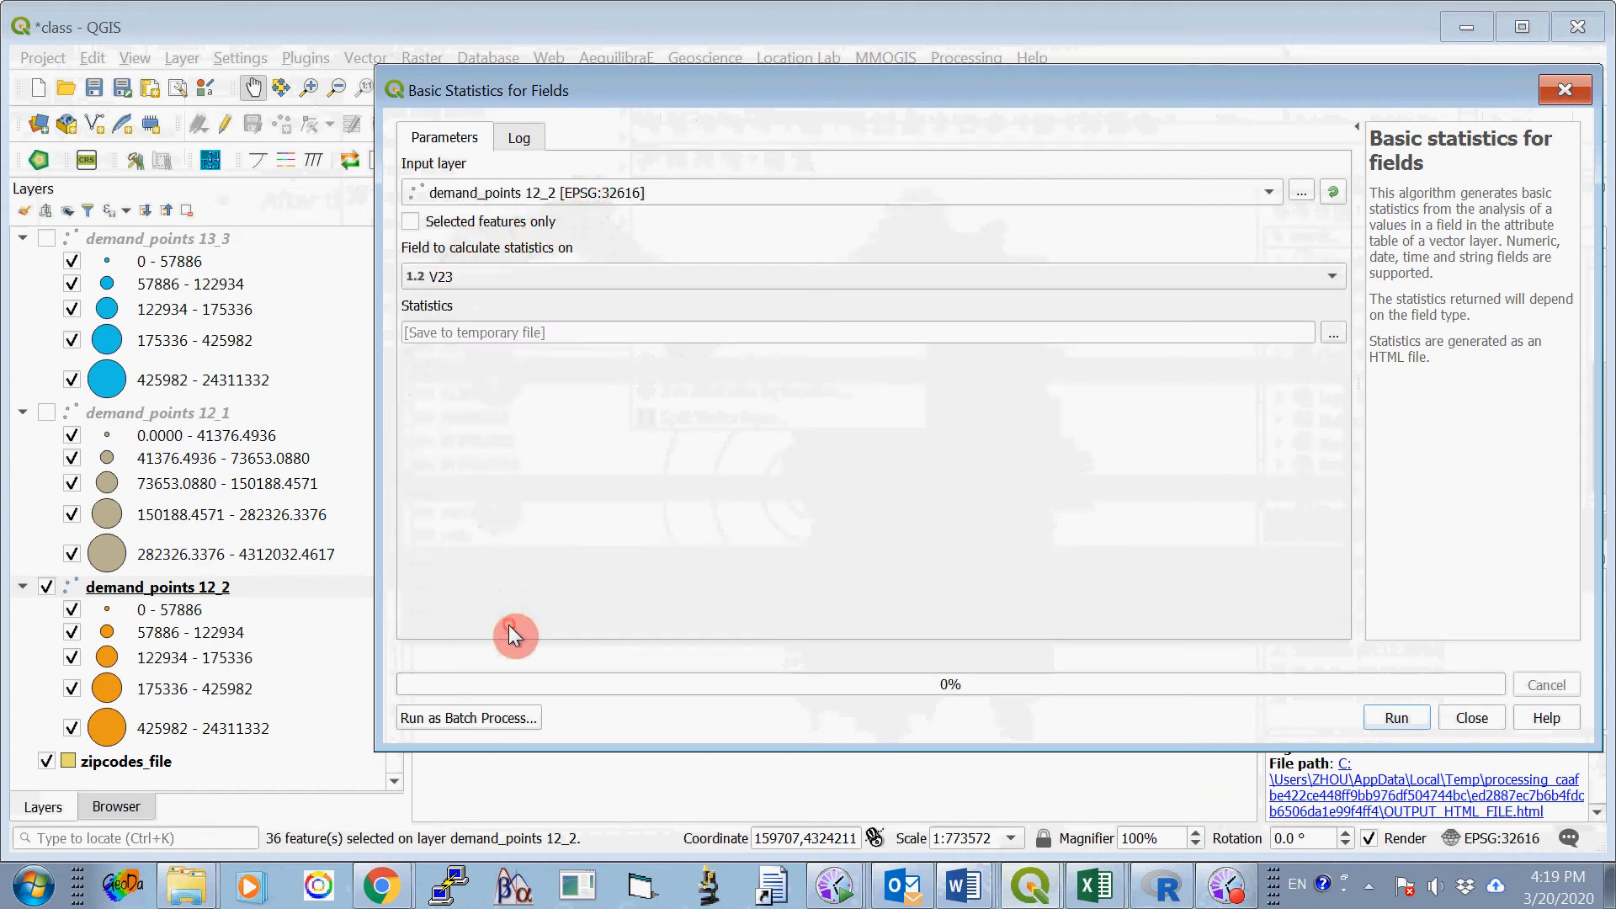
{"action": "left_click", "coordinate": [412, 223]}
{"action": "left_click", "coordinate": [1390, 720]}
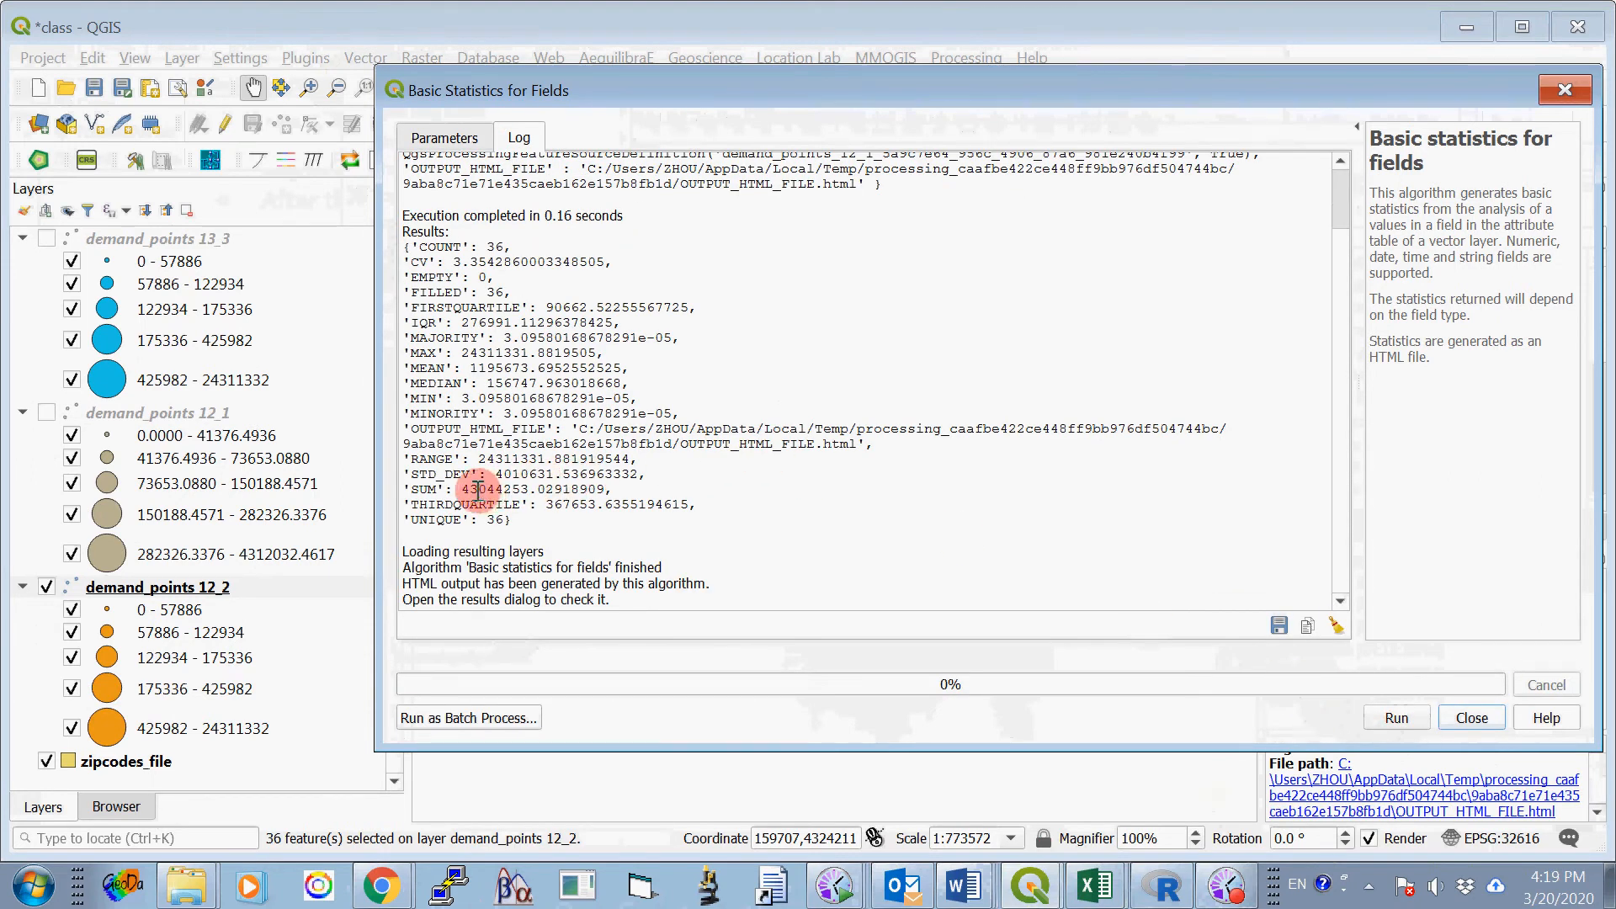
- Copy the SUM's whole-number part, 43044253, into Option One, Site 2's 24000-meter cell of Table 1 in the Word document ProjectOne_2020_B.docx
{"action": "double_click", "coordinate": [463, 489]}
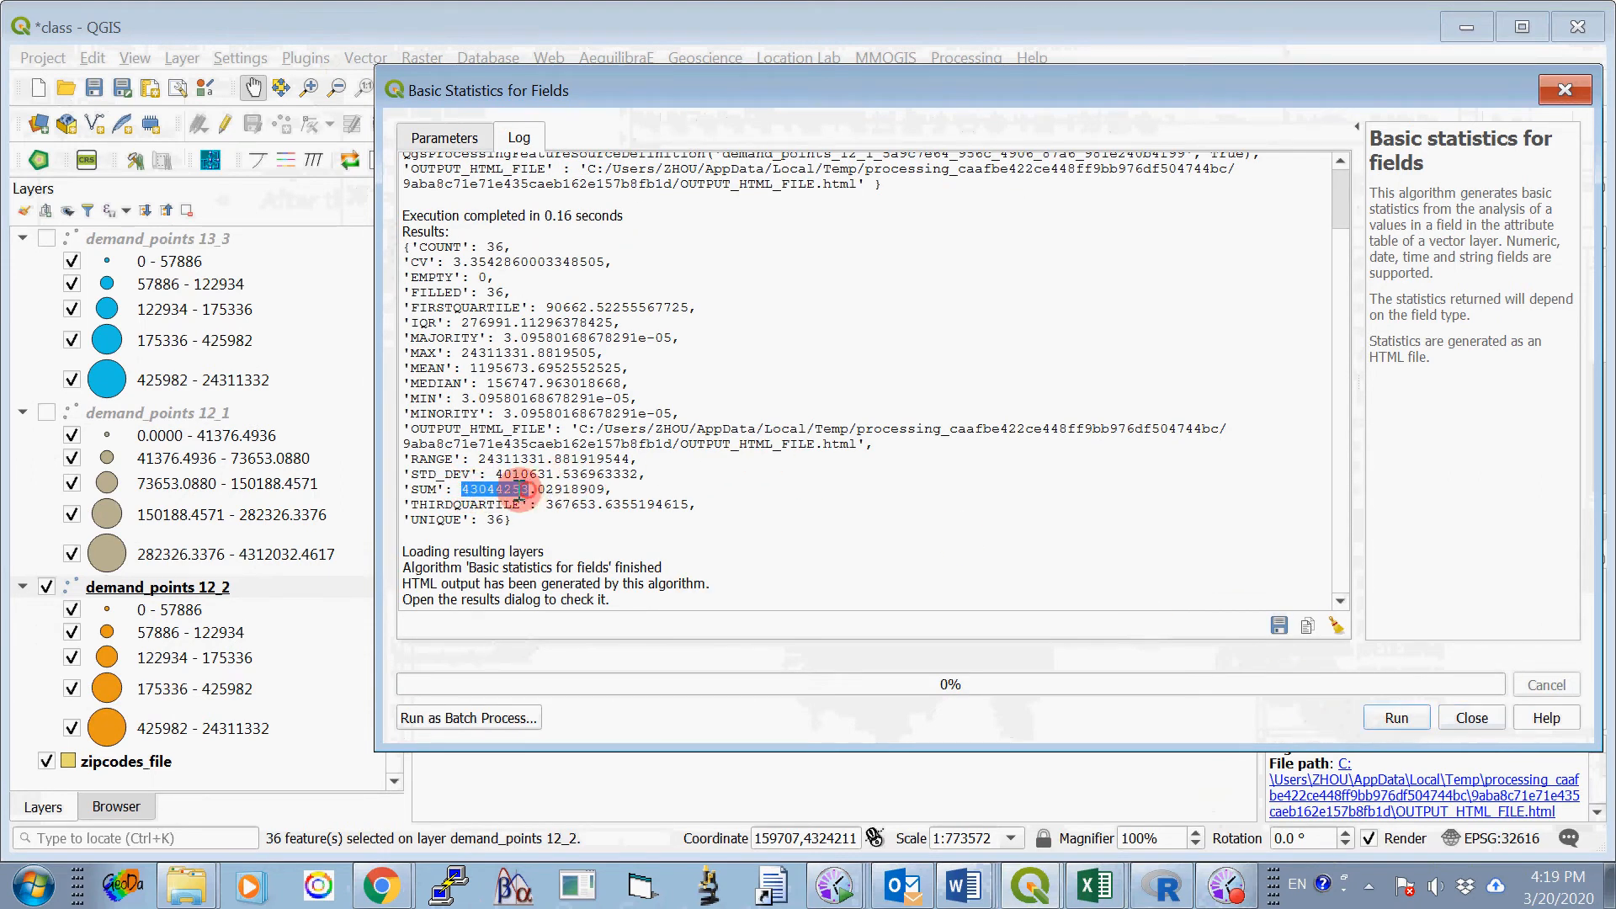
{"action": "right_click", "coordinate": [516, 491]}
{"action": "left_click", "coordinate": [546, 497]}
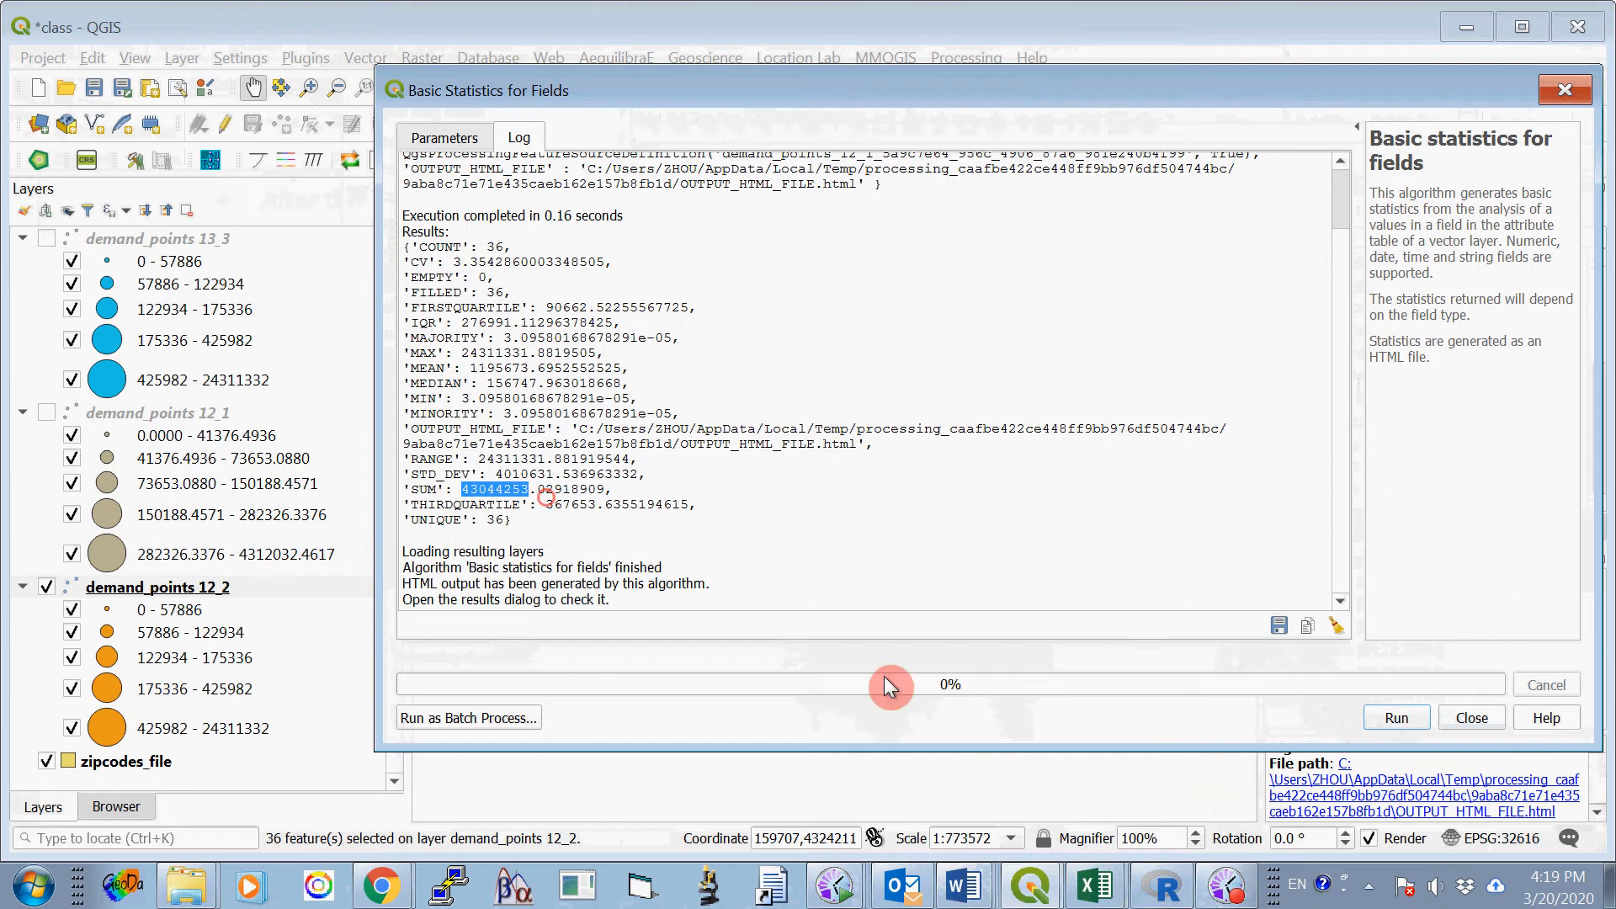
{"action": "left_click", "coordinate": [964, 883]}
{"action": "left_click", "coordinate": [959, 803]}
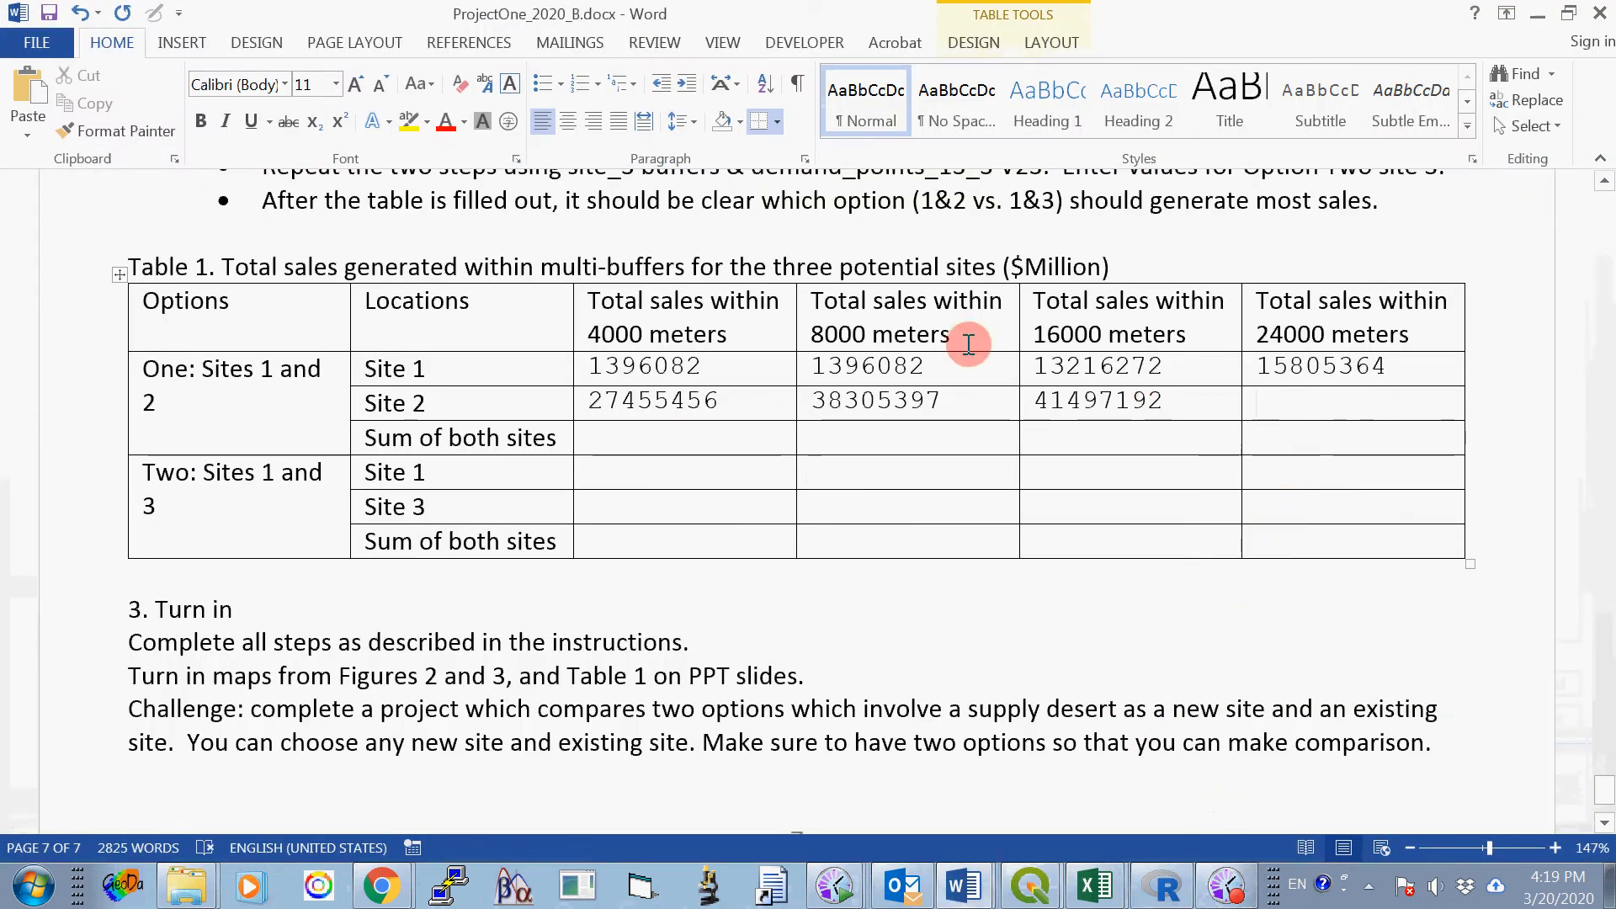
{"action": "left_click", "coordinate": [38, 99]}
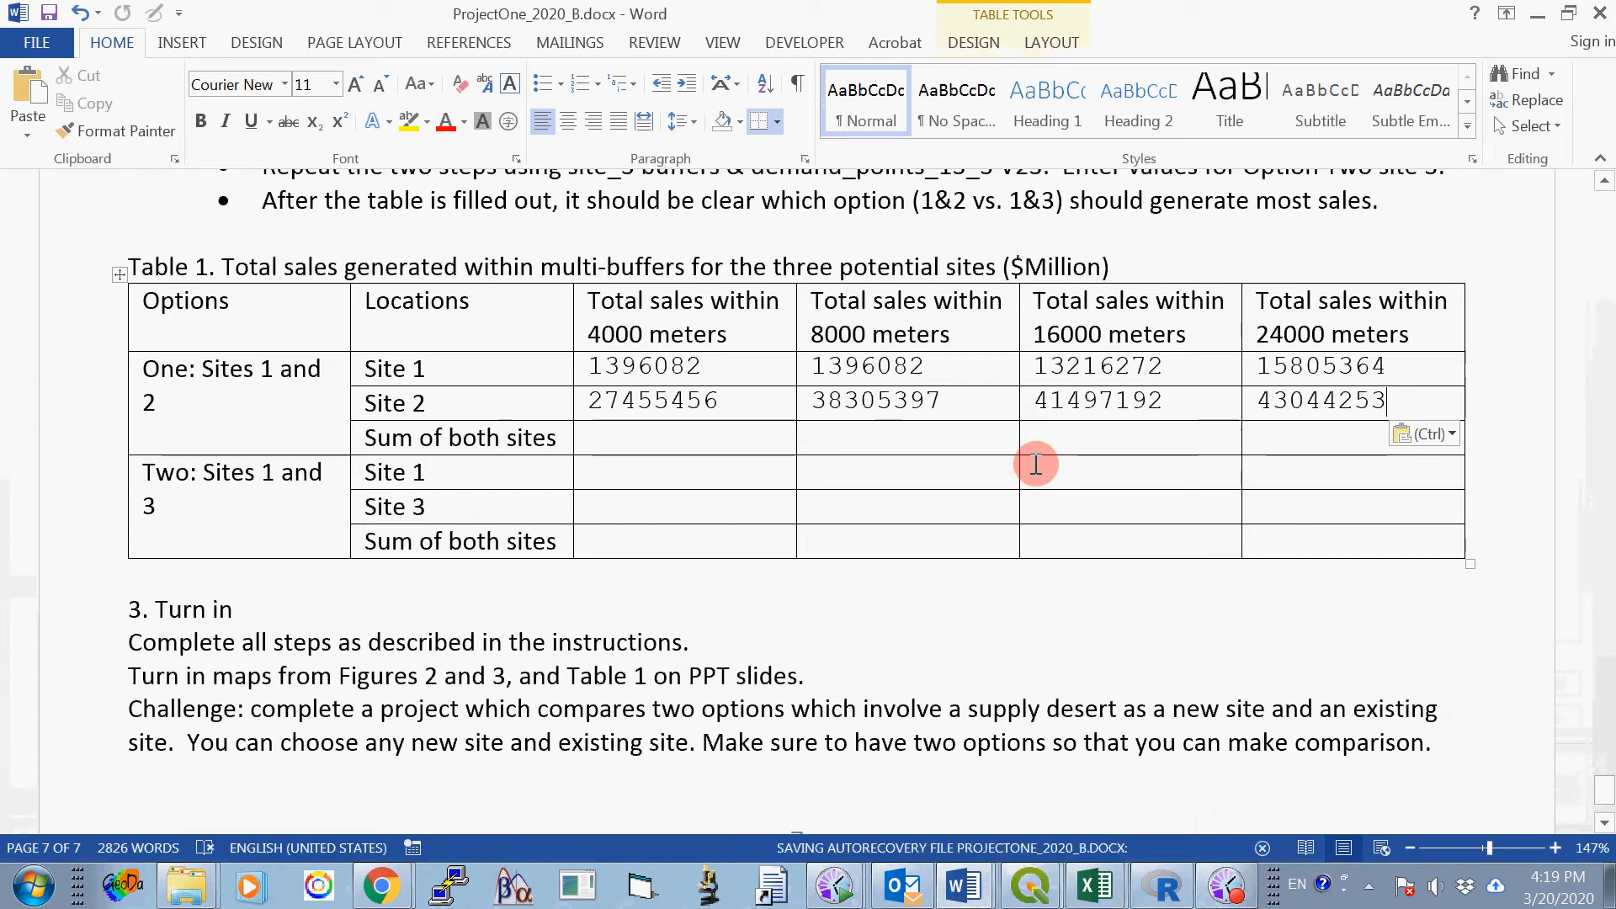
{"action": "left_click", "coordinate": [620, 435]}
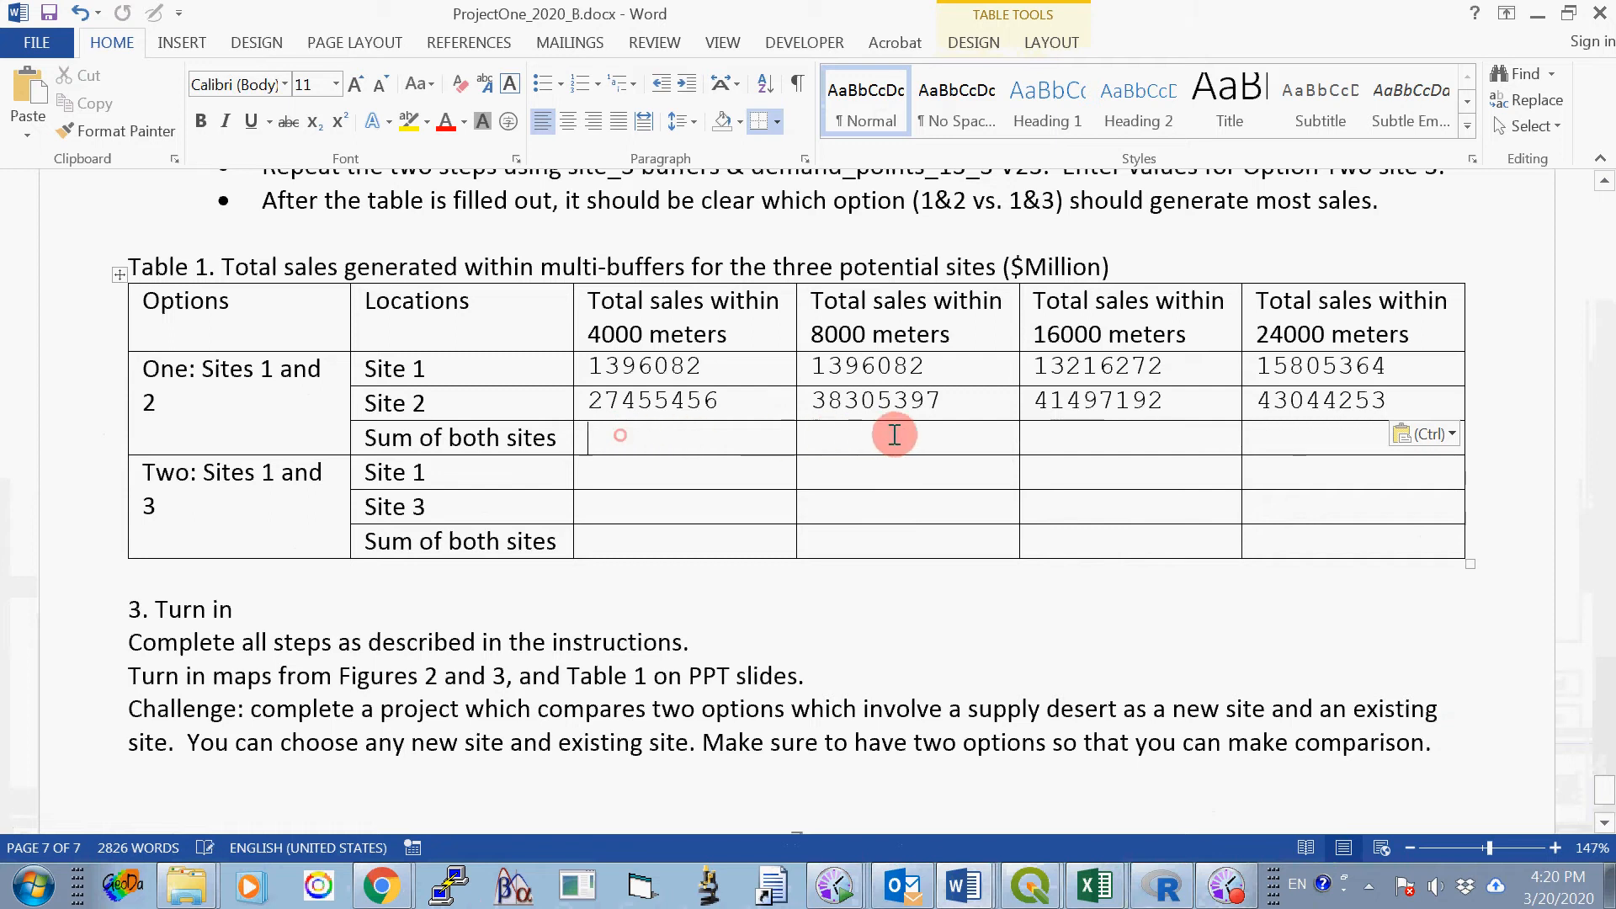
{"action": "left_click", "coordinate": [1254, 436]}
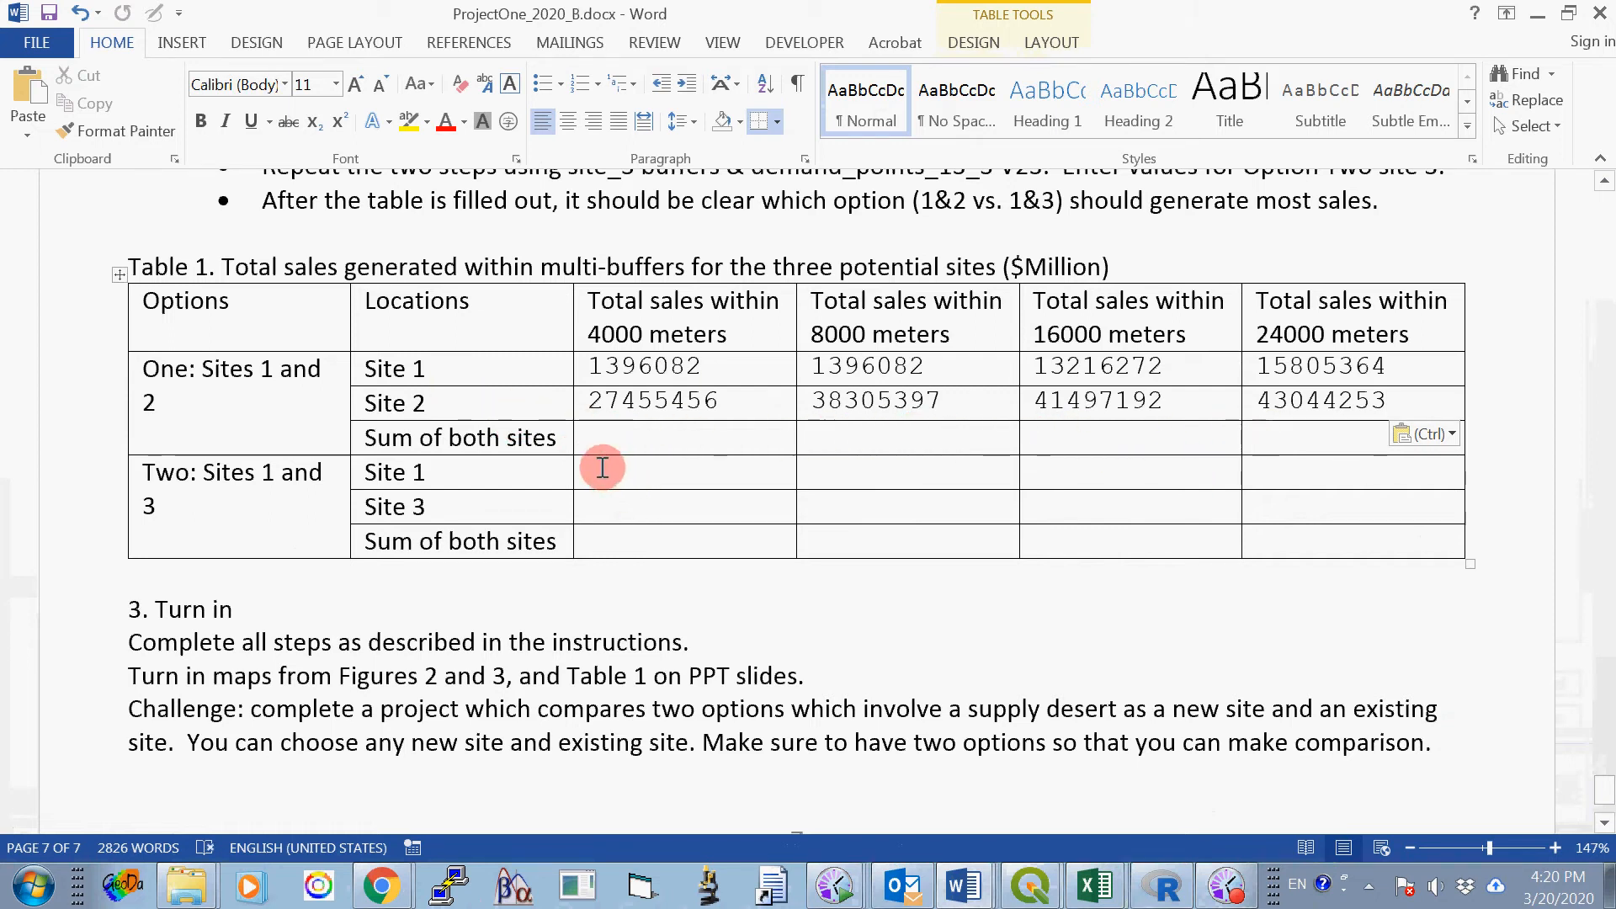
{"action": "left_click", "coordinate": [603, 468]}
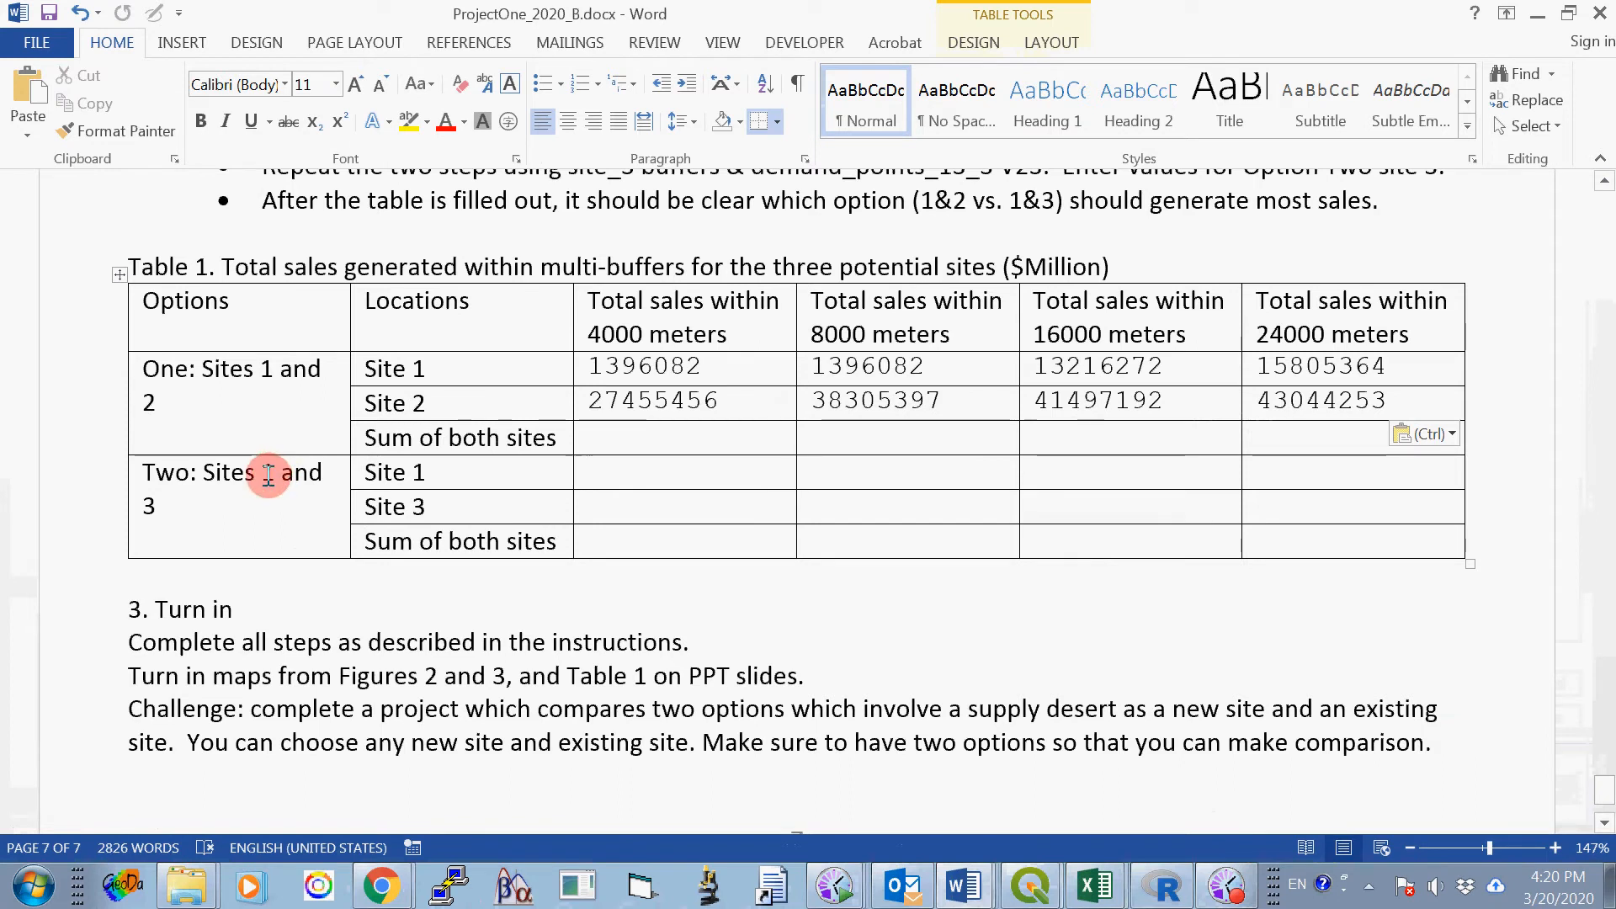
- Switch back to the class project in QGIS and close the Basic Statistics for Fields tool
{"action": "left_click", "coordinate": [1030, 884]}
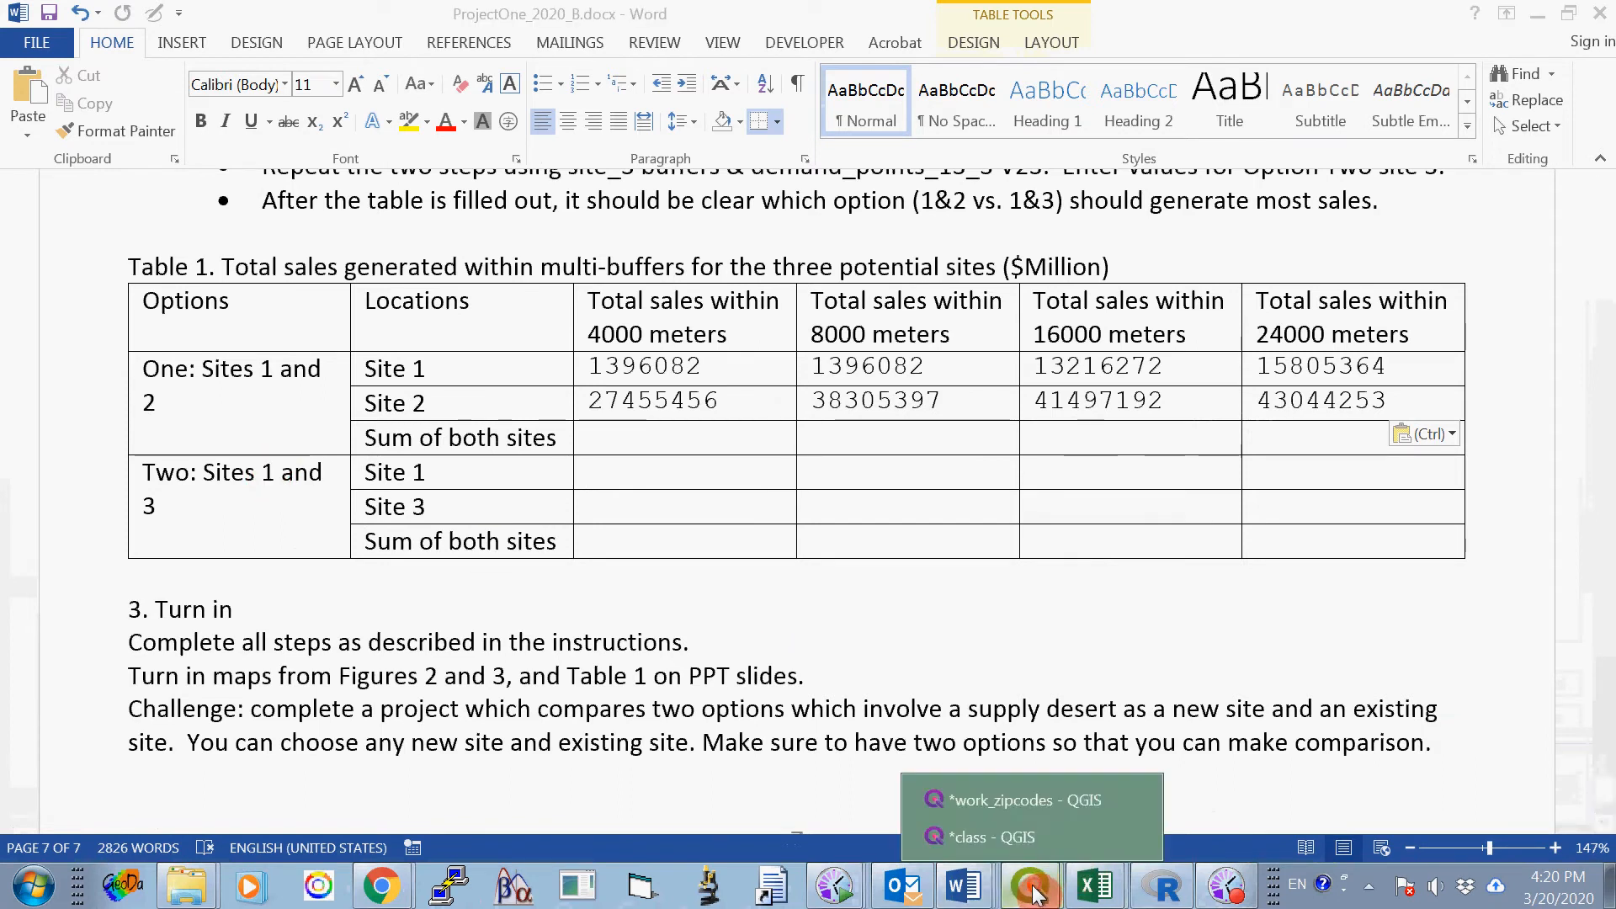
{"action": "left_click", "coordinate": [1012, 843]}
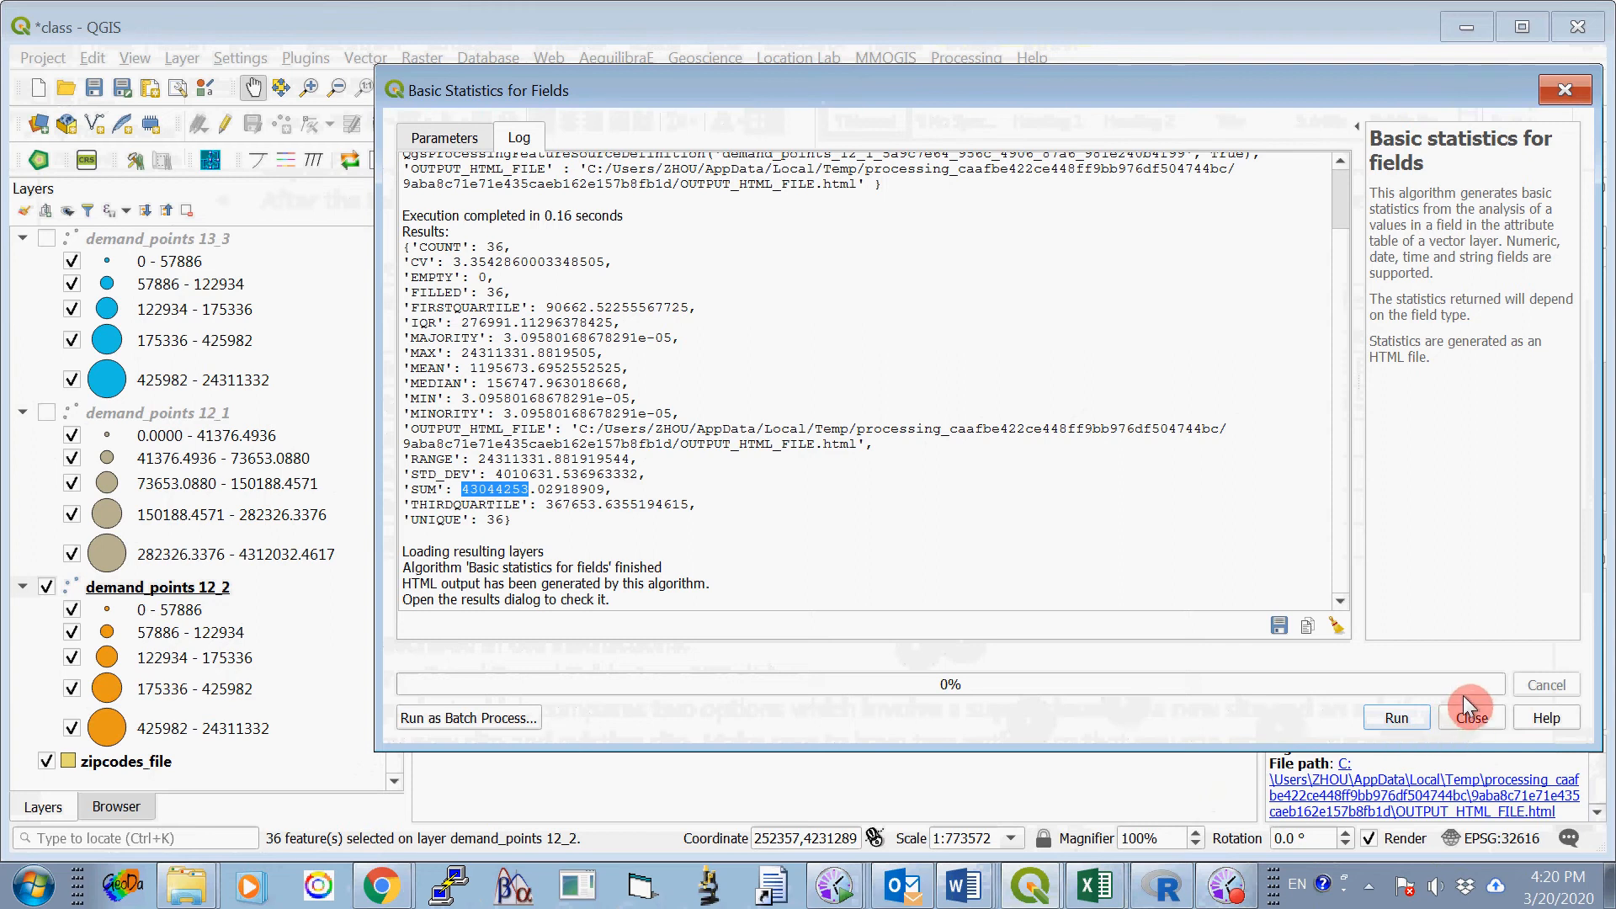
{"action": "left_click", "coordinate": [1469, 715]}
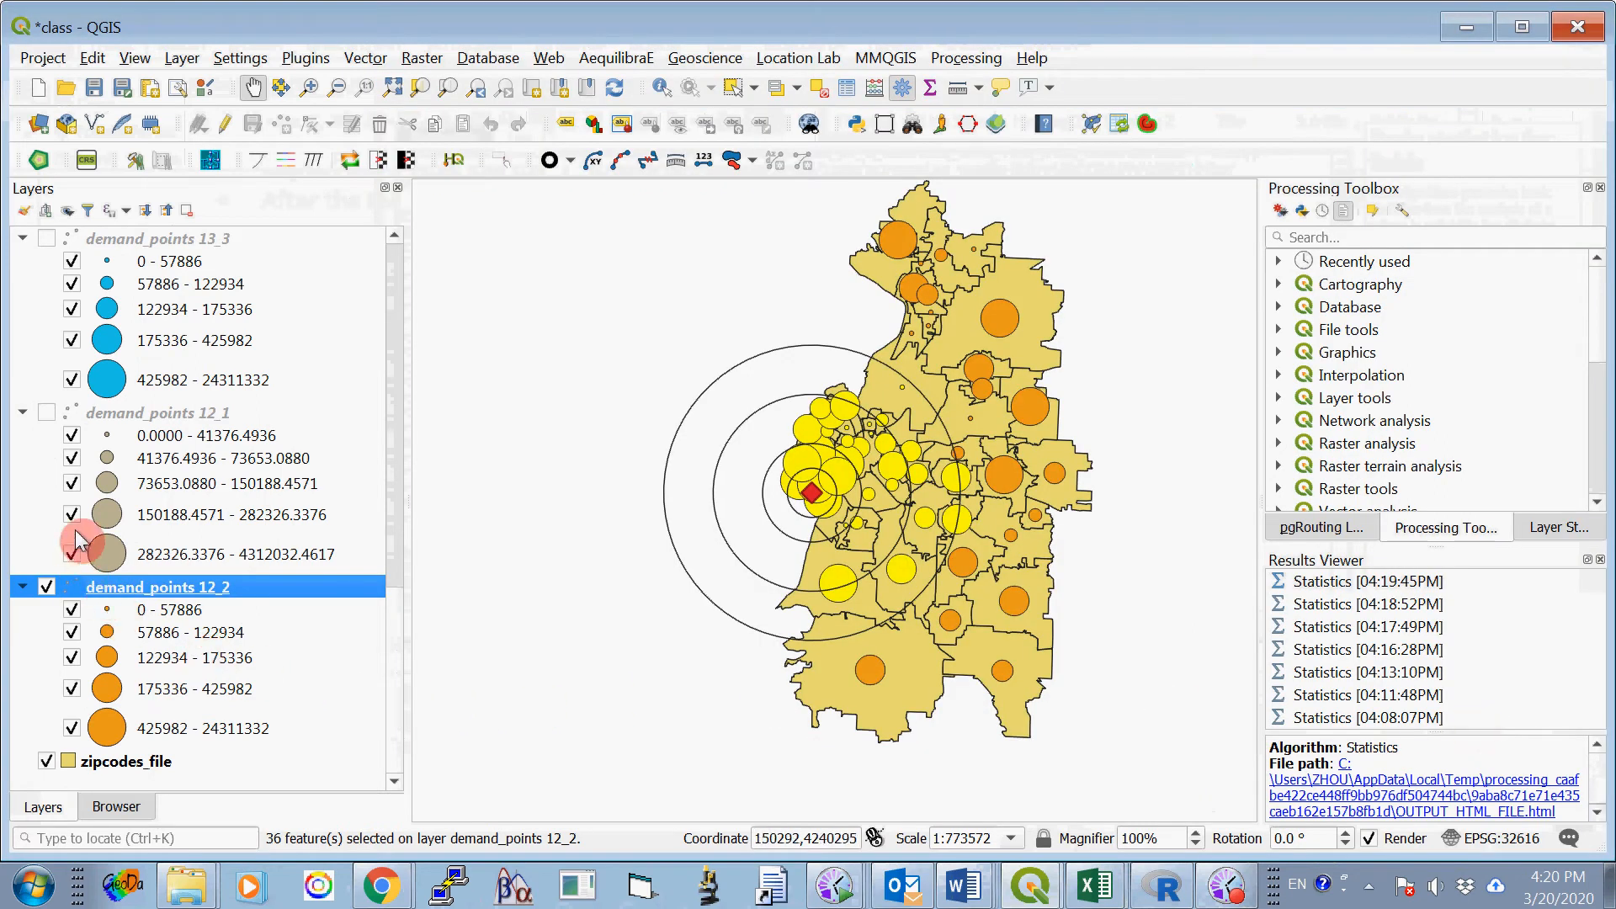
- Hide the demand_points 12_2 and site_2 layers along with buffer2_24000, buffer2_16000, buffer2_8000 and buffer2_4000
{"action": "left_click", "coordinate": [46, 586]}
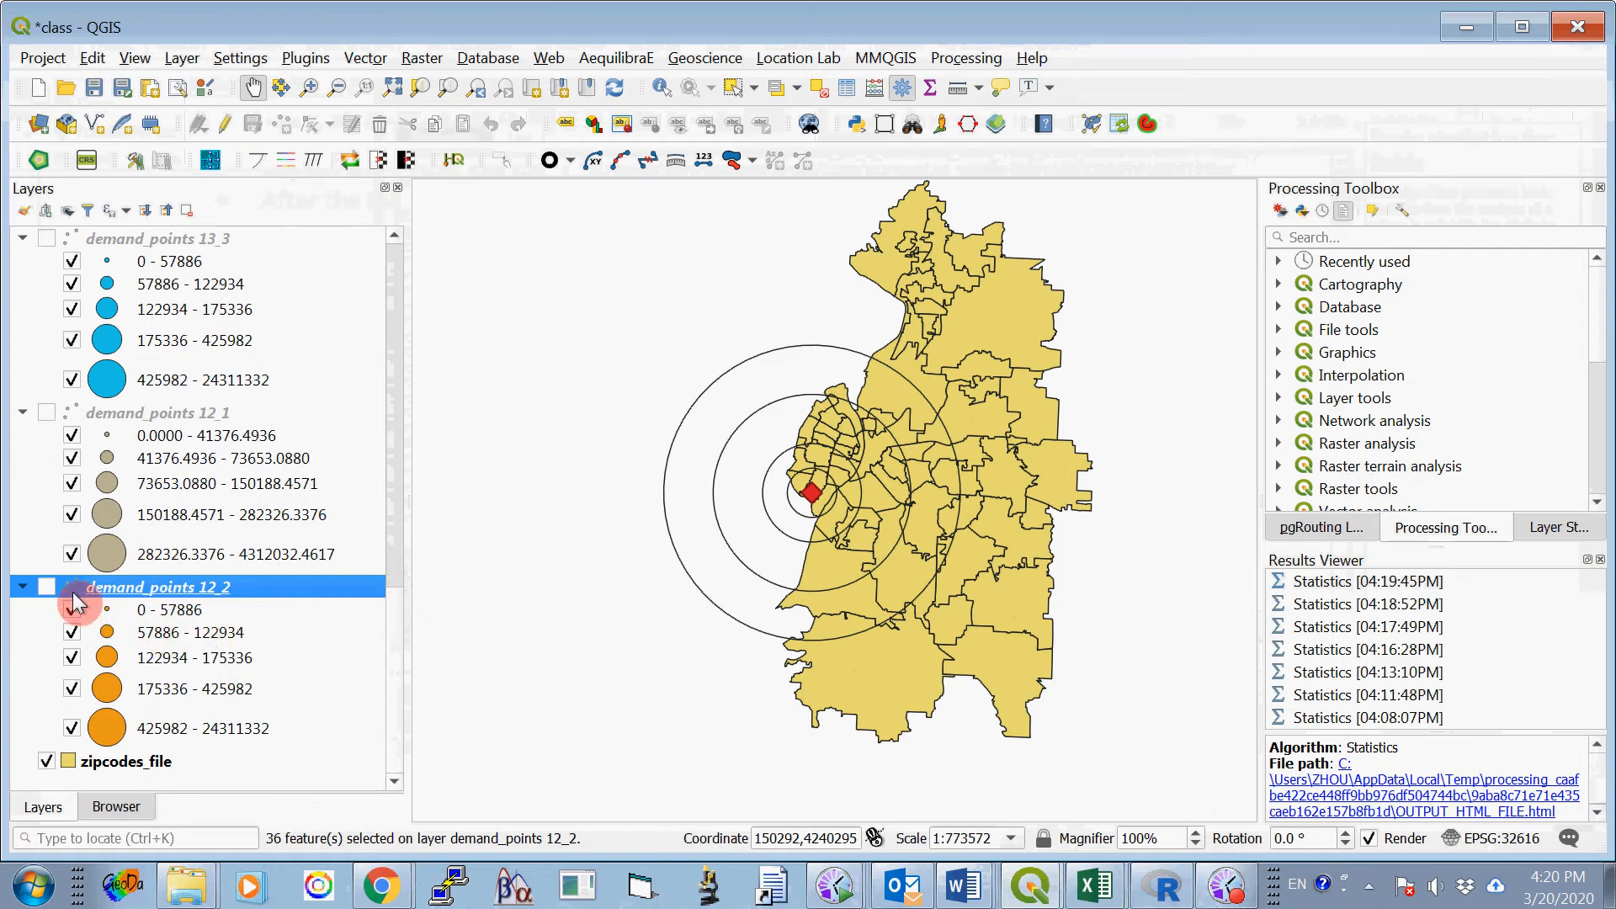
{"action": "left_click", "coordinate": [396, 572]}
{"action": "left_click_drag", "start_coordinate": [395, 562], "coordinate": [392, 344]}
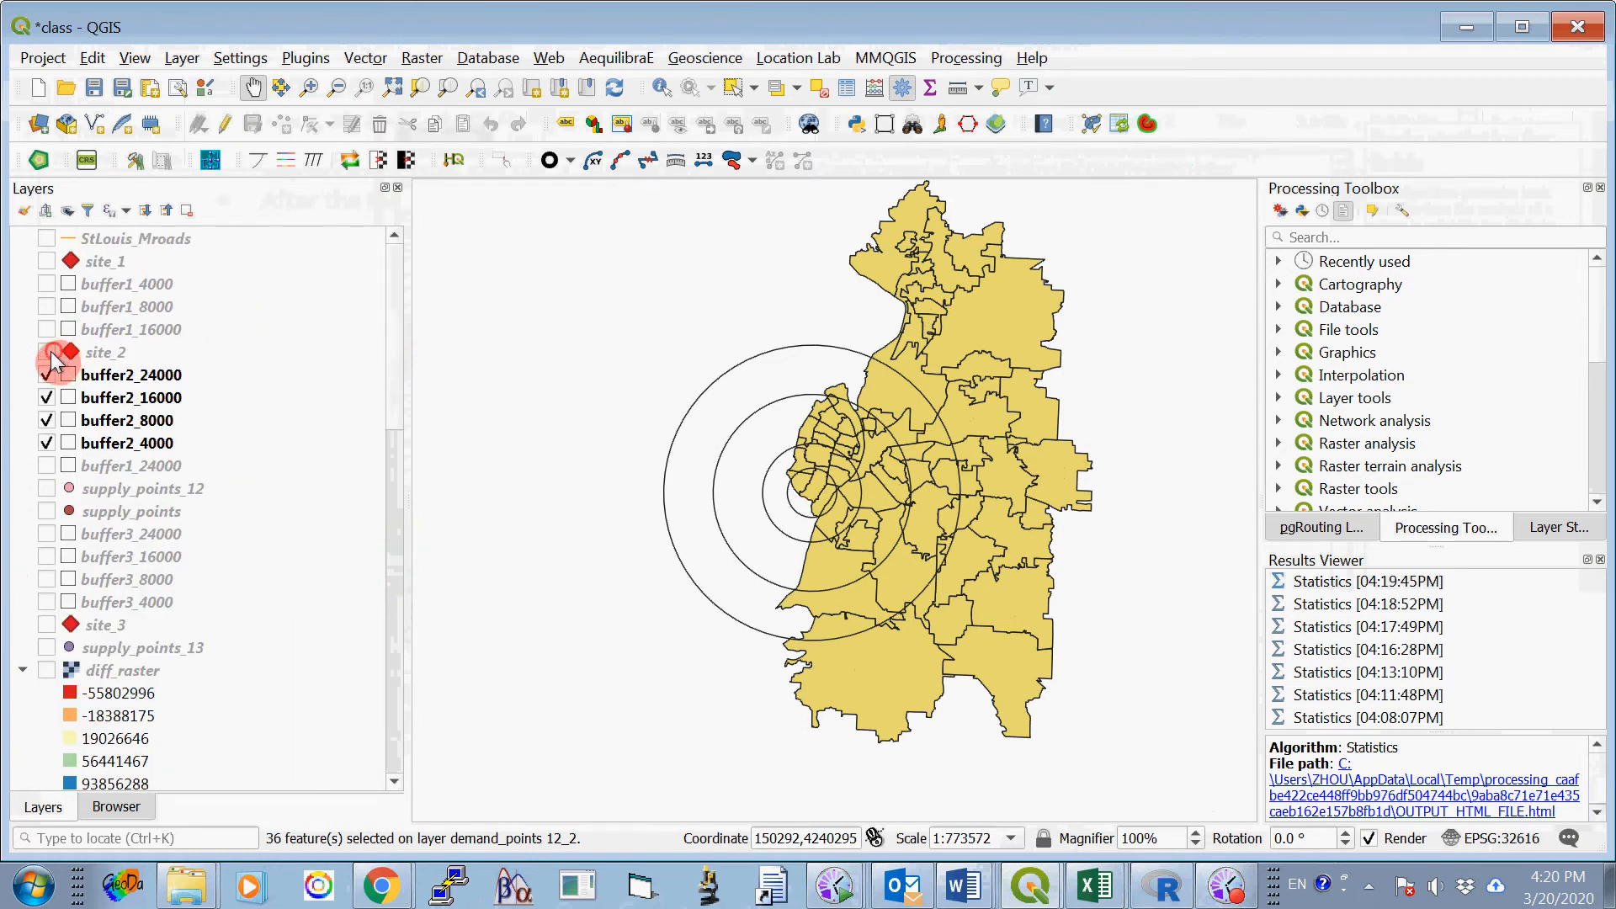
{"action": "left_click", "coordinate": [47, 374]}
{"action": "left_click", "coordinate": [47, 398]}
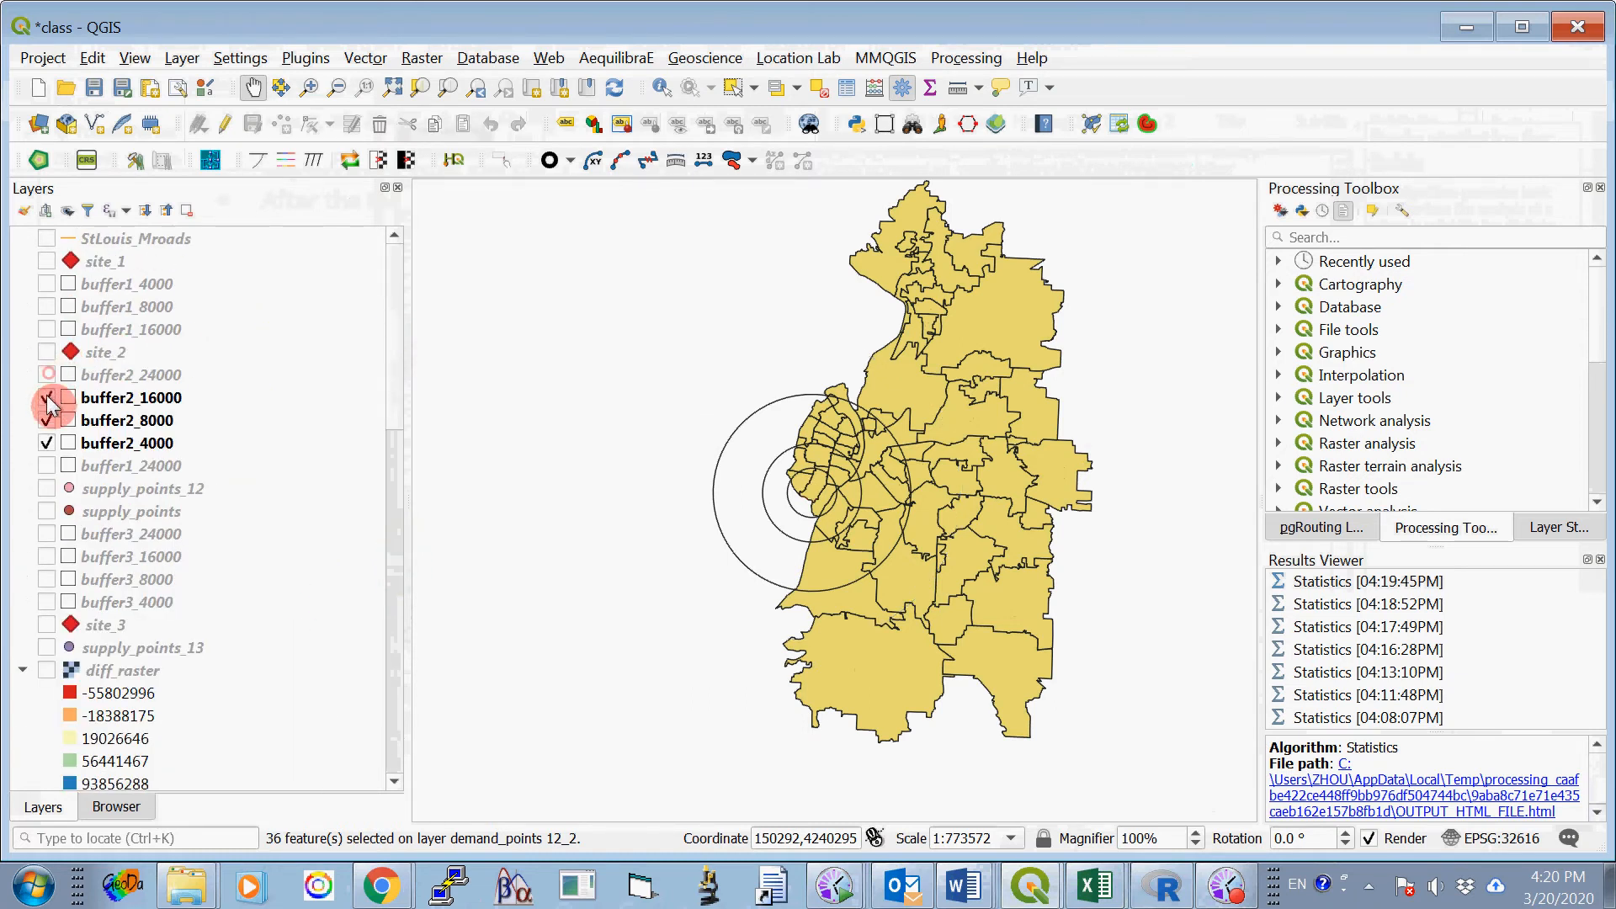
{"action": "left_click", "coordinate": [46, 443]}
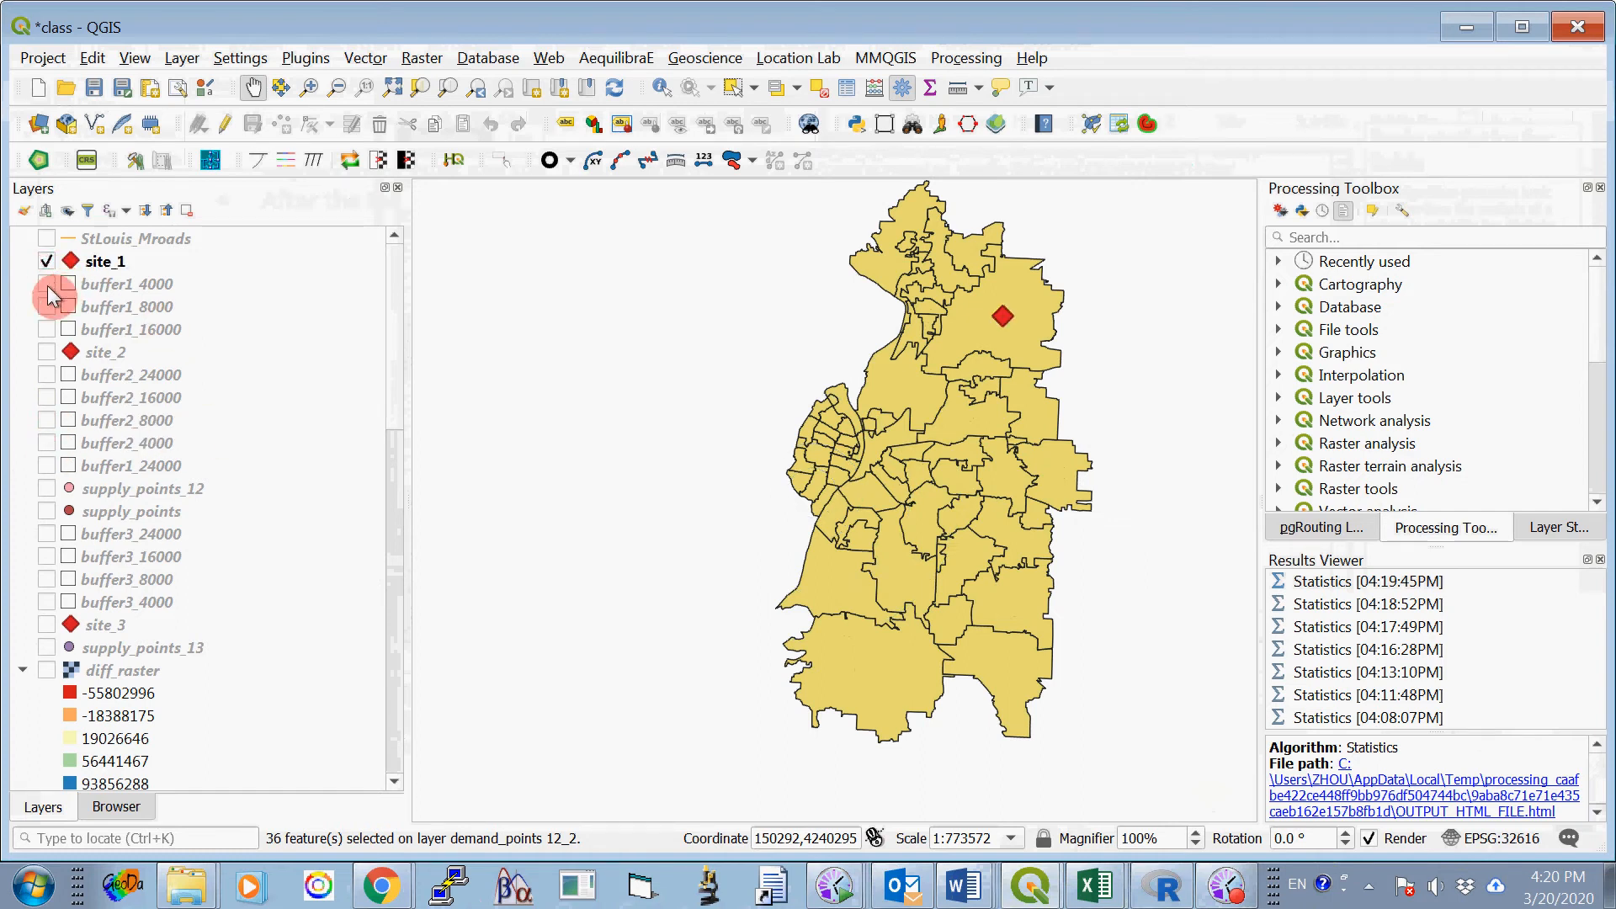
- Show the site_1 layer with its four buffers: buffer1_4000, buffer1_8000, buffer1_16000 and buffer1_24000
{"action": "left_click", "coordinate": [47, 307]}
{"action": "left_click", "coordinate": [46, 329]}
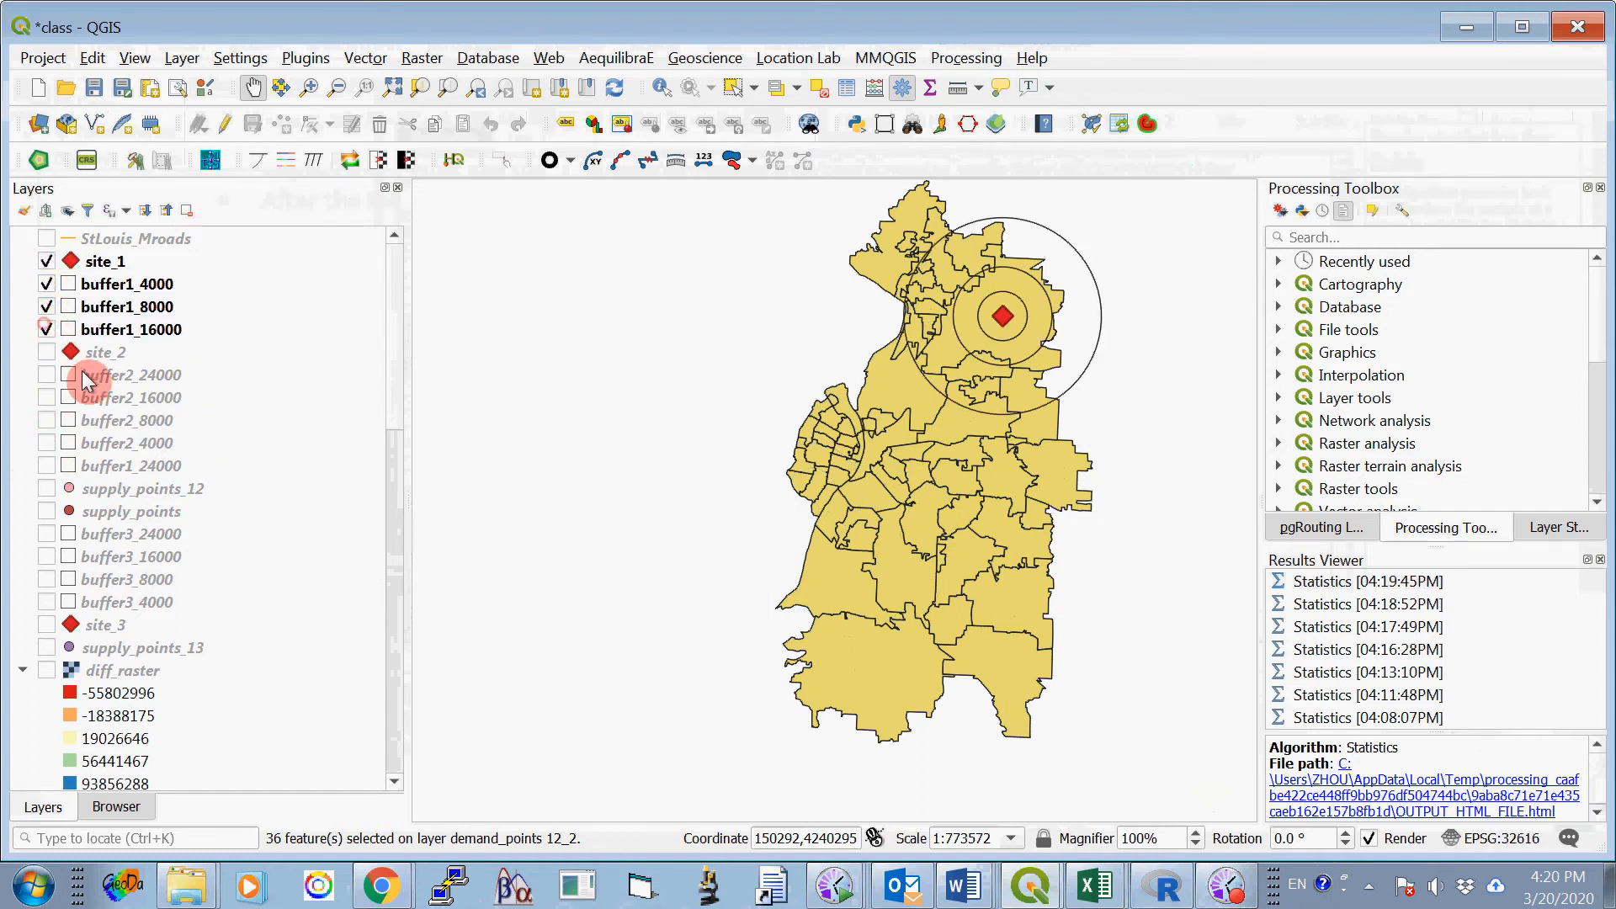
{"action": "left_click", "coordinate": [65, 467]}
{"action": "left_click", "coordinate": [52, 464]}
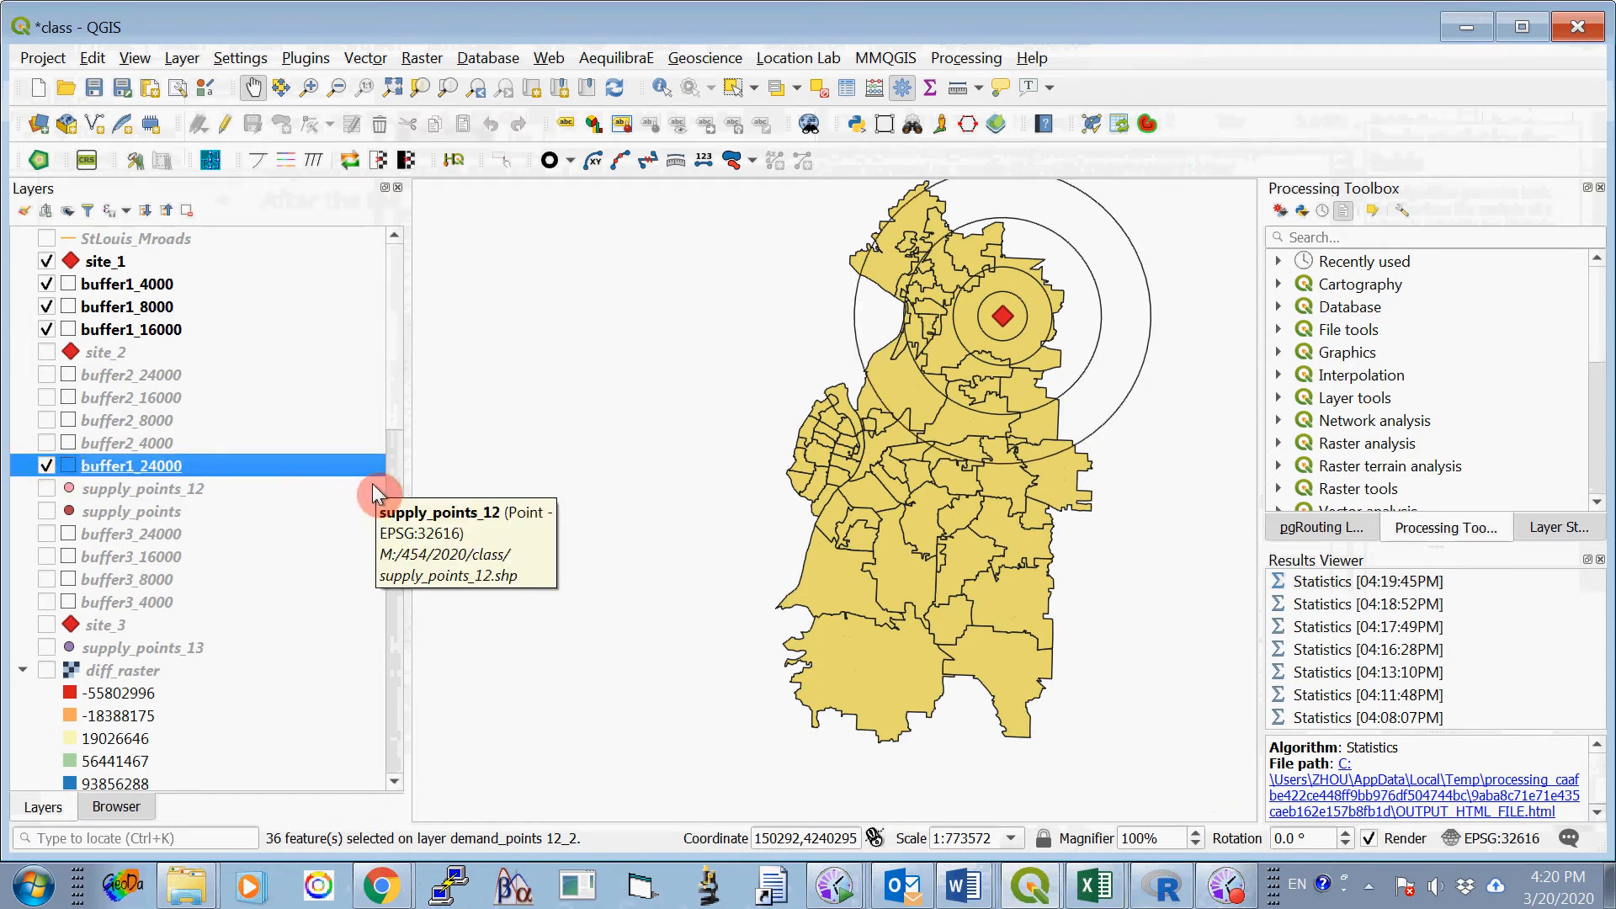
- Check the demand_points 13_1 layer on the map by toggling its visibility, leaving it hidden, and collapse its legend
{"action": "left_click_drag", "start_coordinate": [396, 343], "coordinate": [414, 685]}
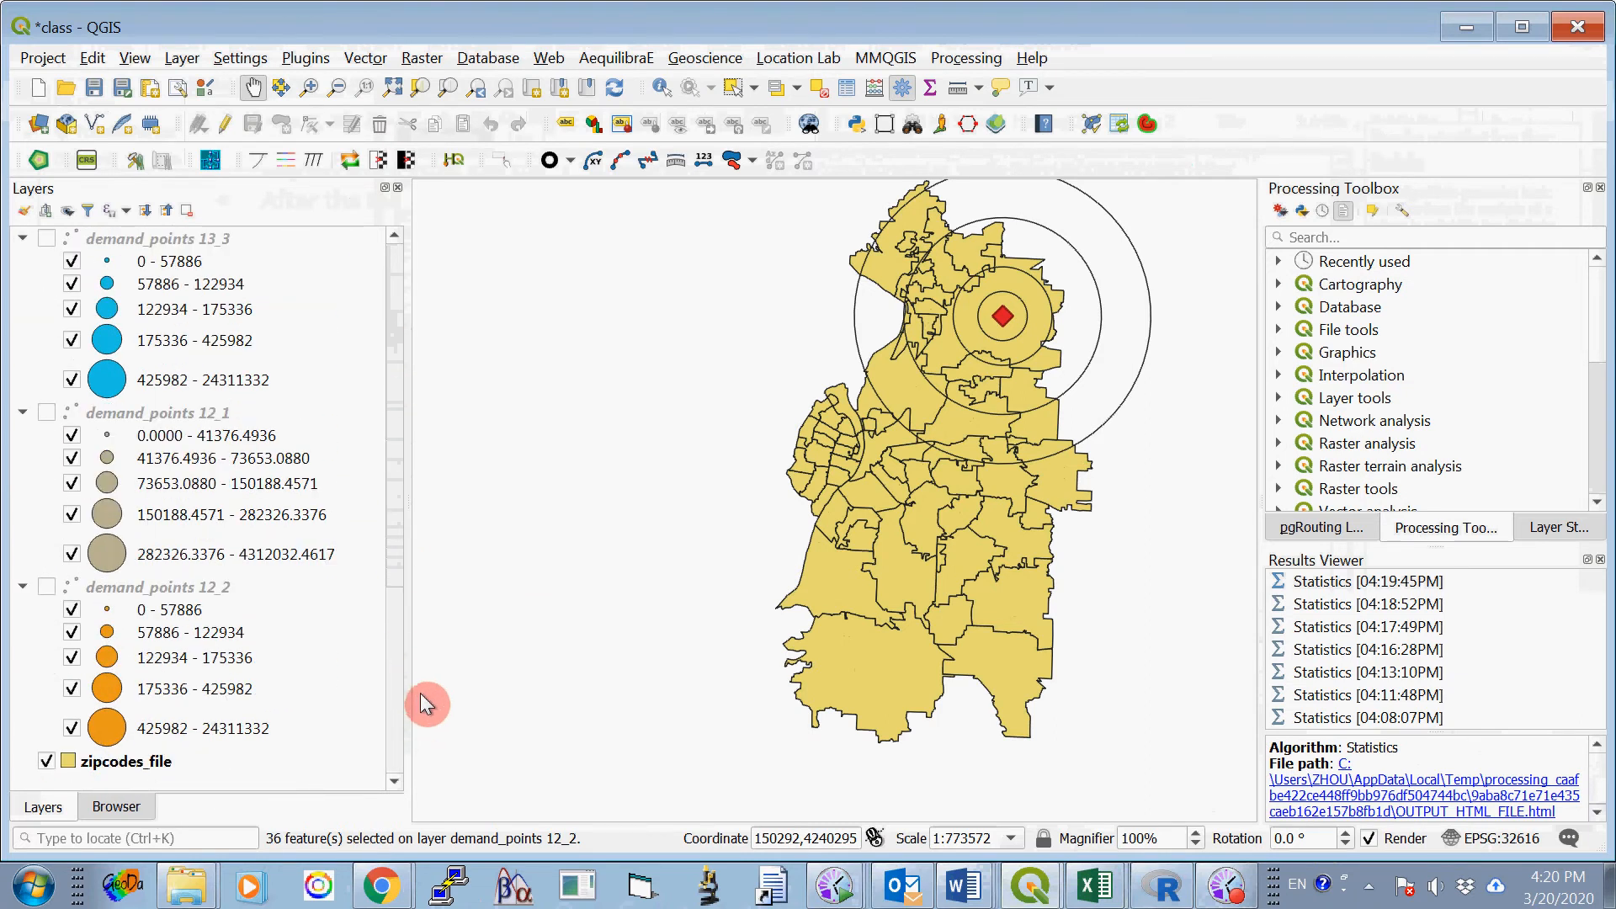
{"action": "left_click_drag", "start_coordinate": [421, 694], "coordinate": [430, 589]}
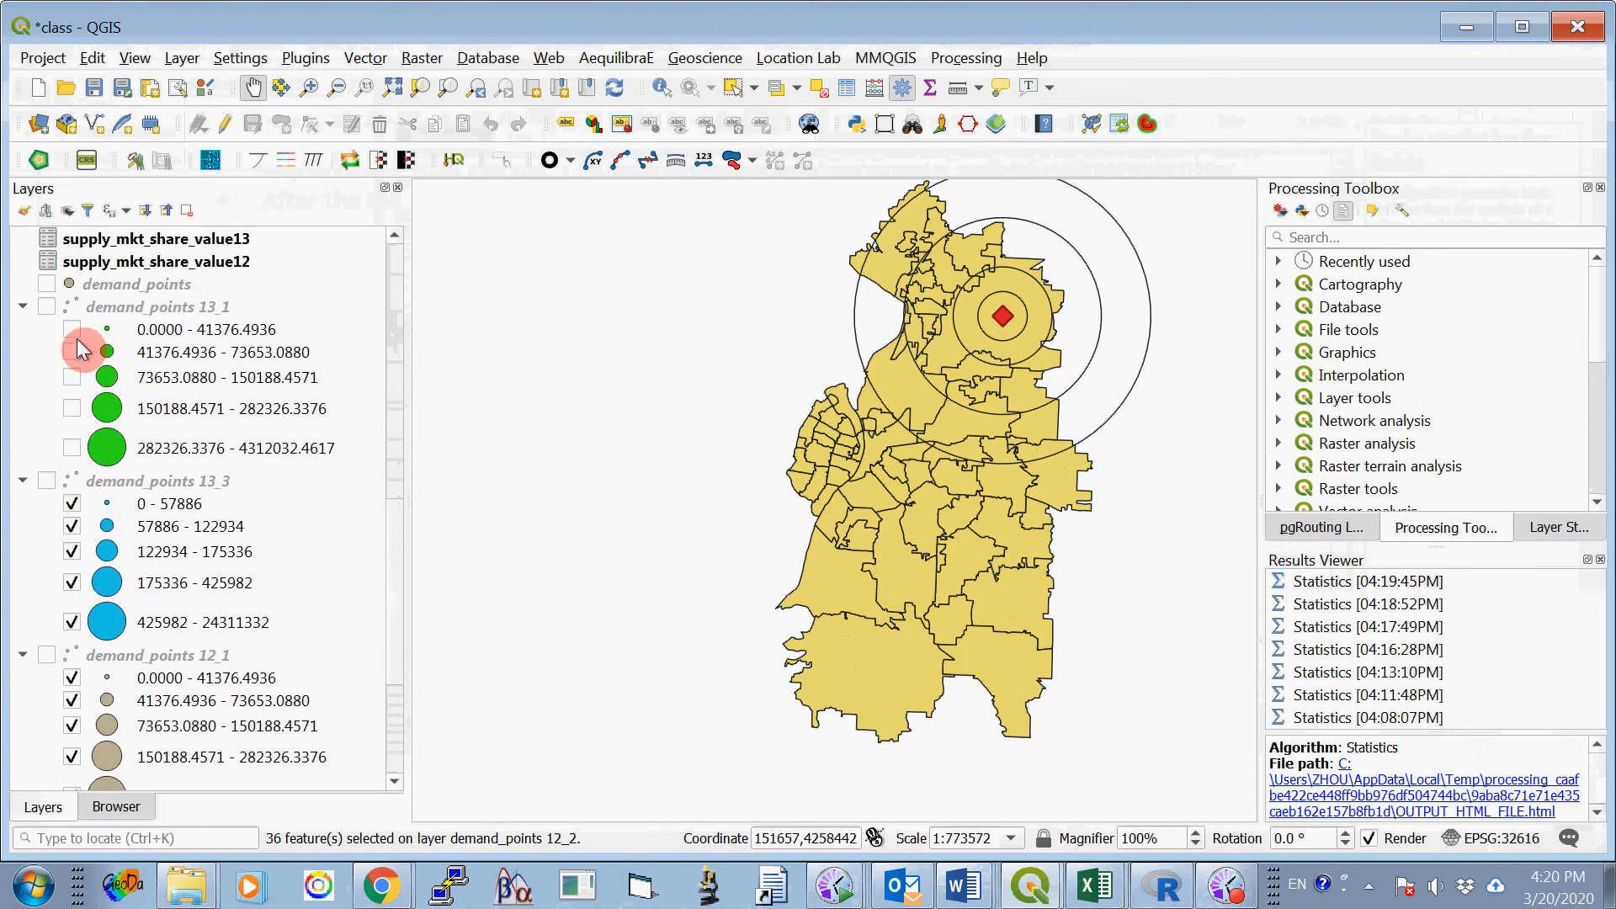
{"action": "left_click", "coordinate": [47, 306]}
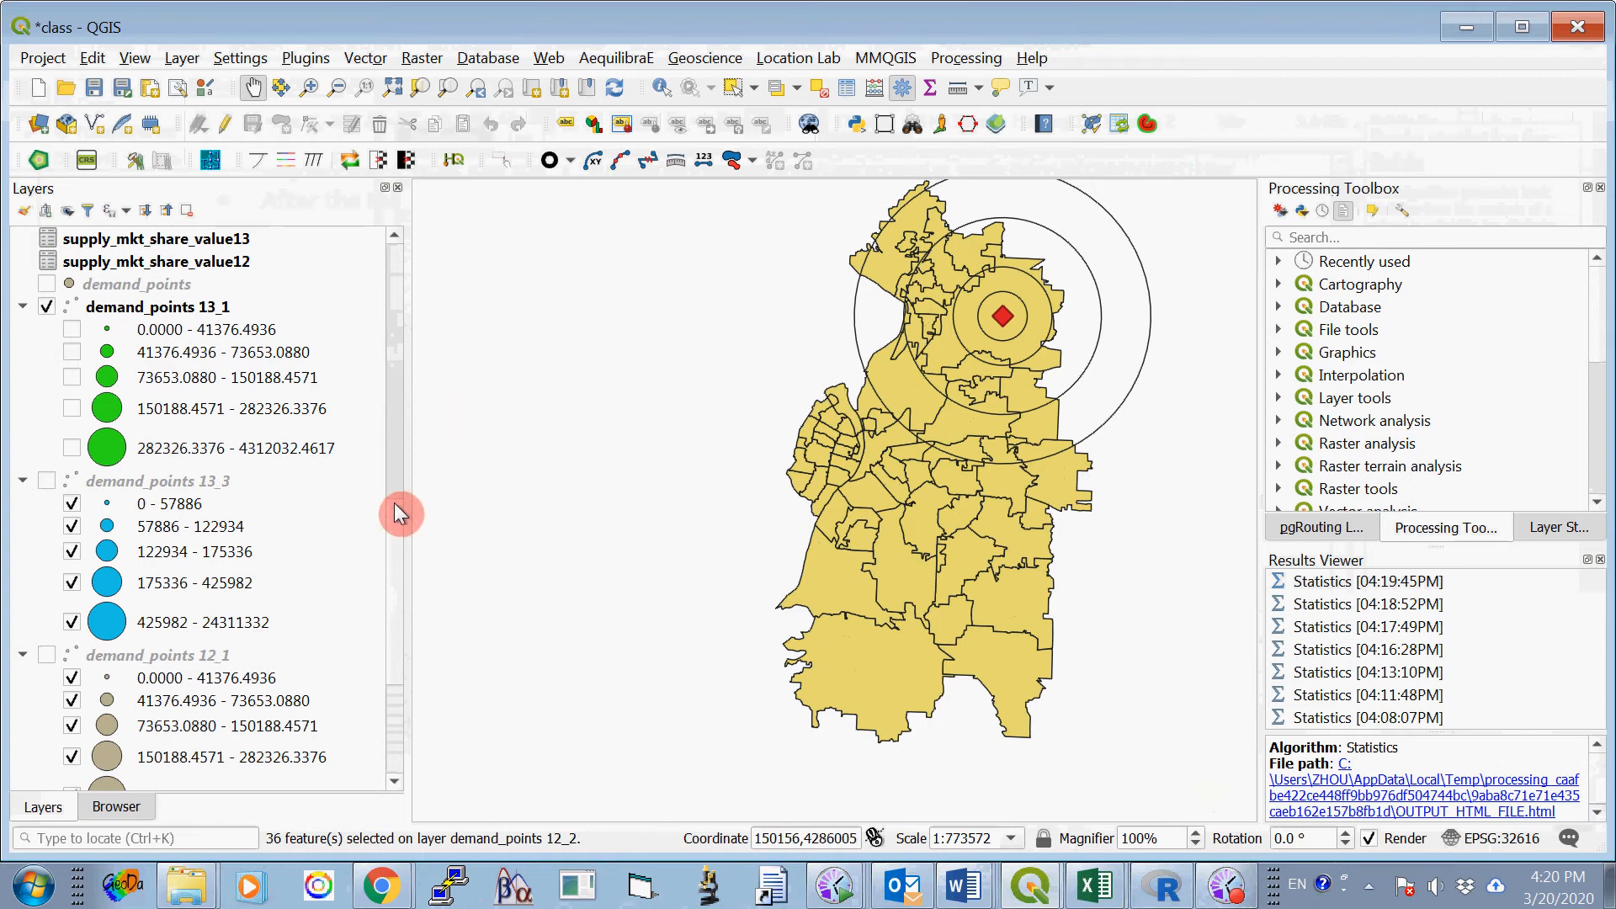
{"action": "left_click_drag", "start_coordinate": [394, 523], "coordinate": [397, 474]}
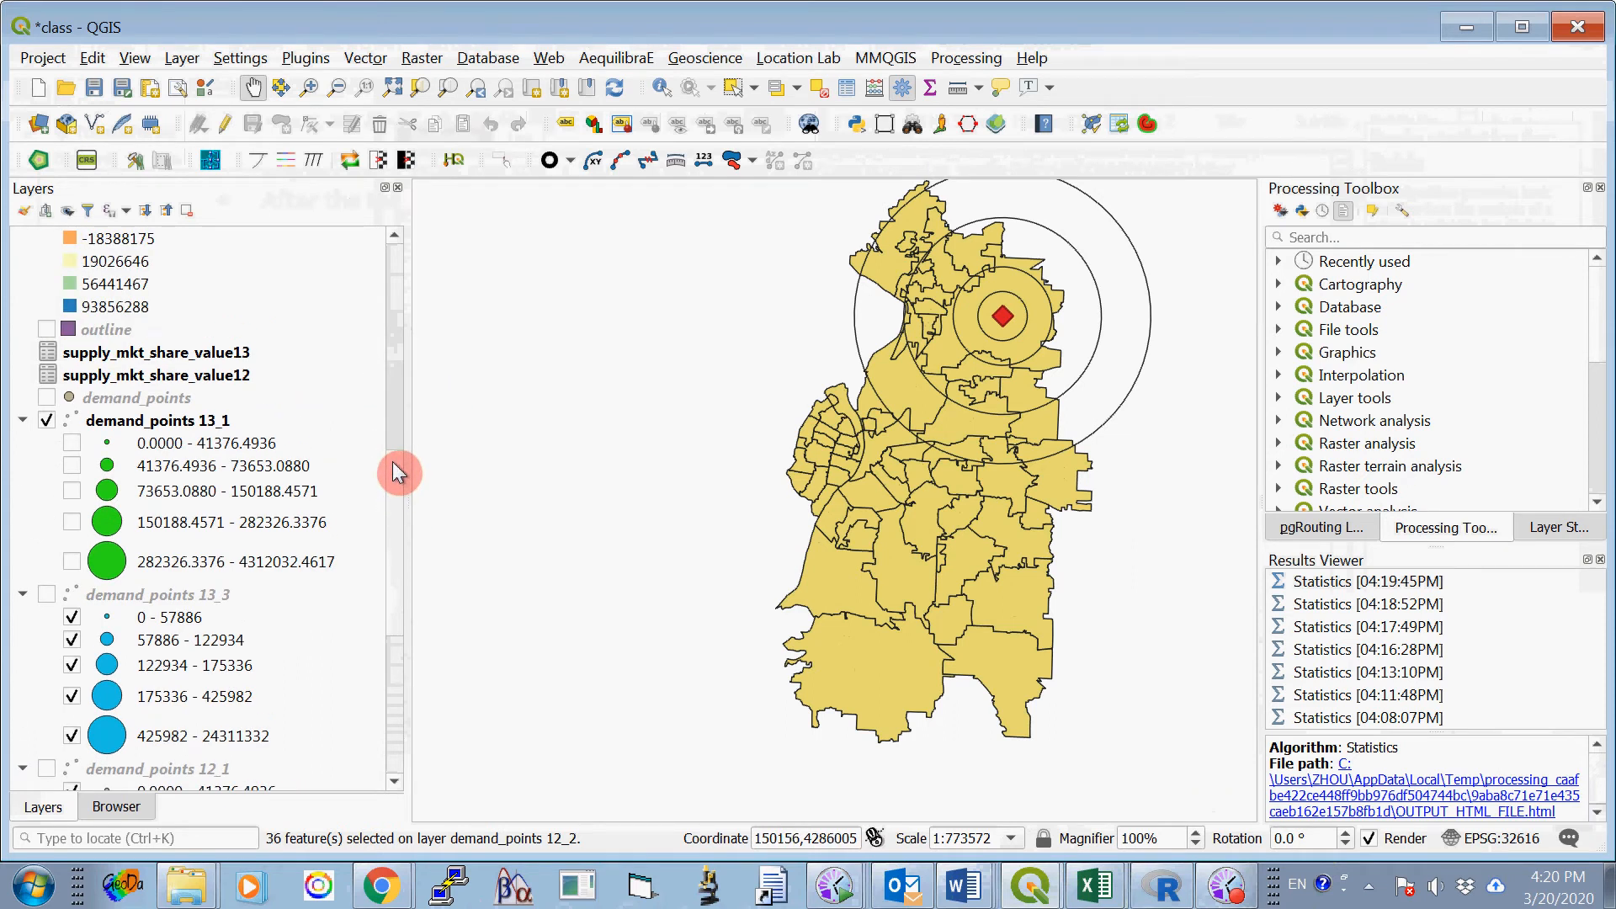
{"action": "left_click", "coordinate": [47, 419]}
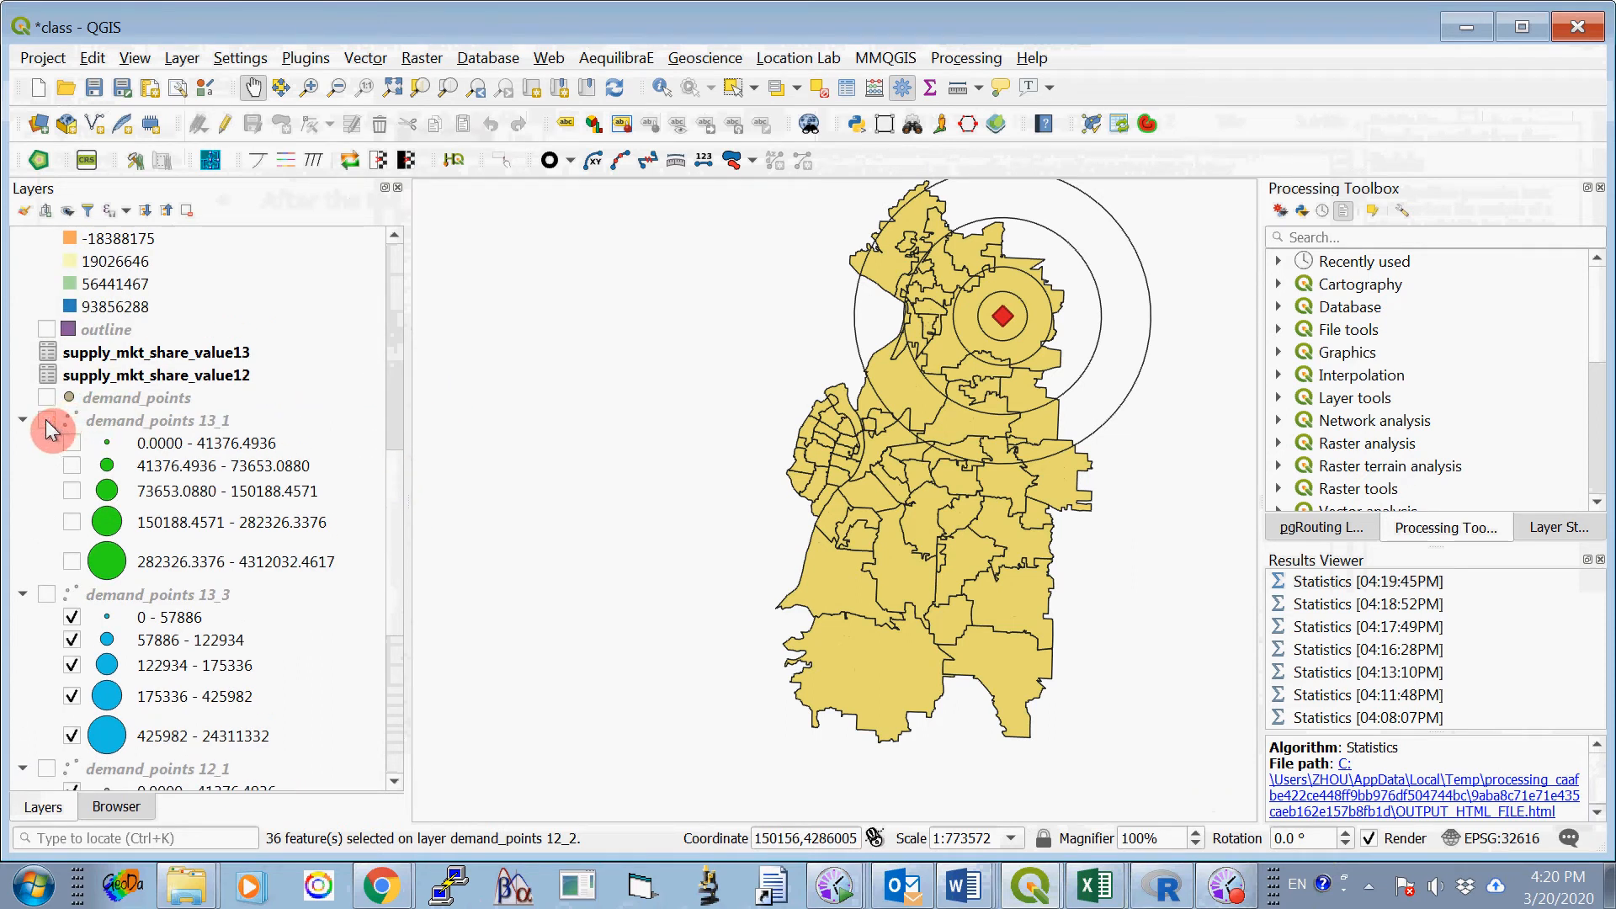
{"action": "left_click", "coordinate": [47, 420]}
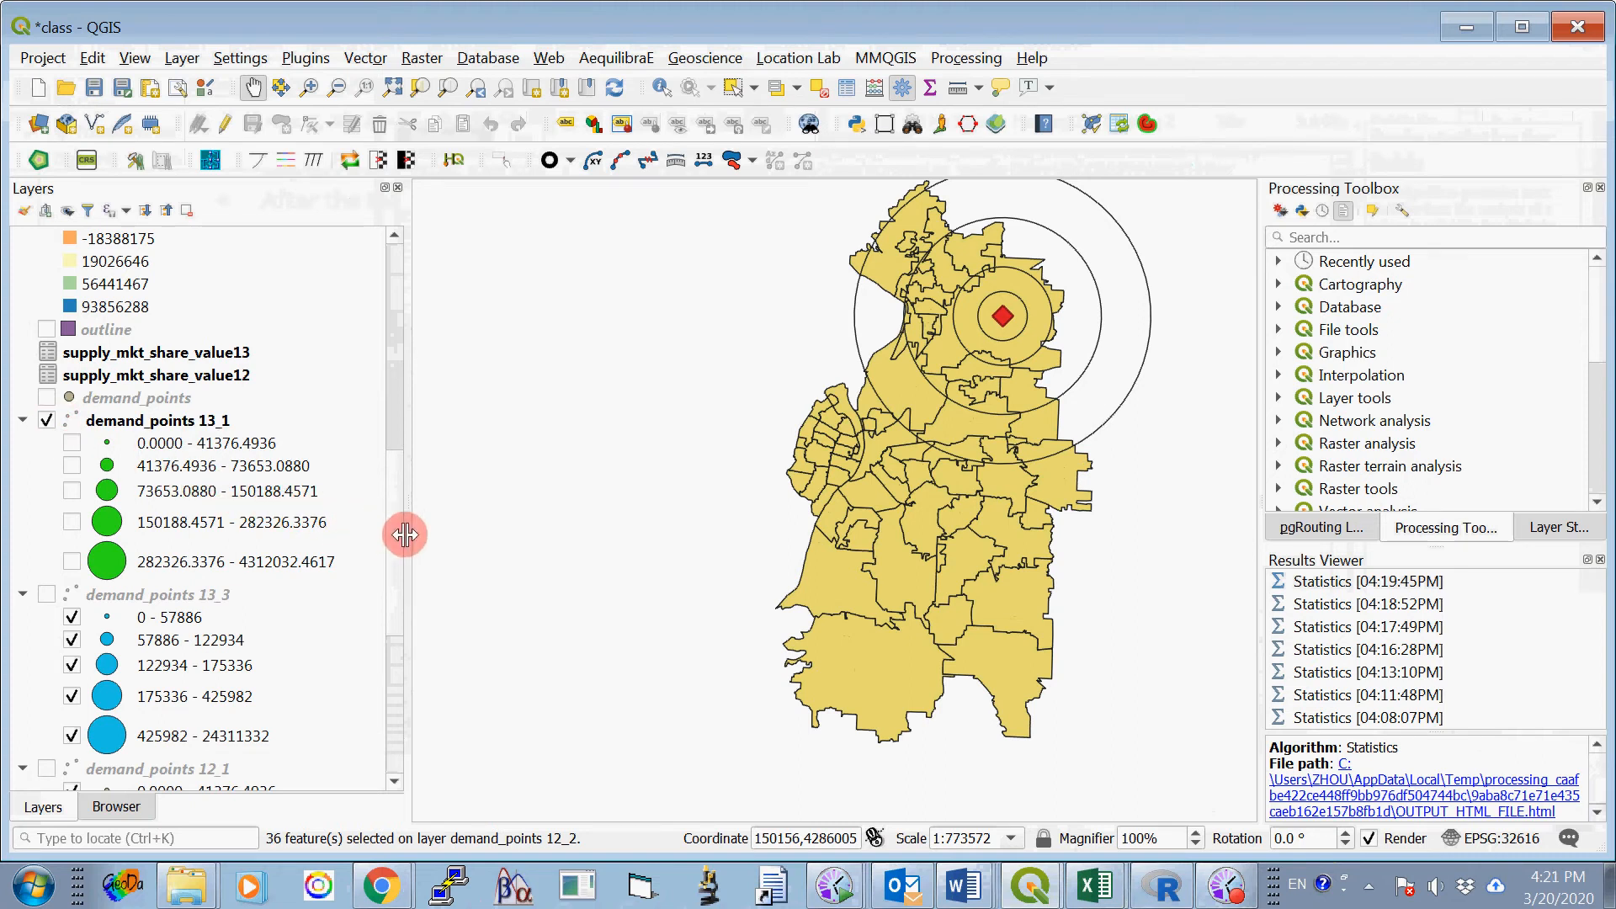
{"action": "left_click_drag", "start_coordinate": [401, 535], "coordinate": [413, 571]}
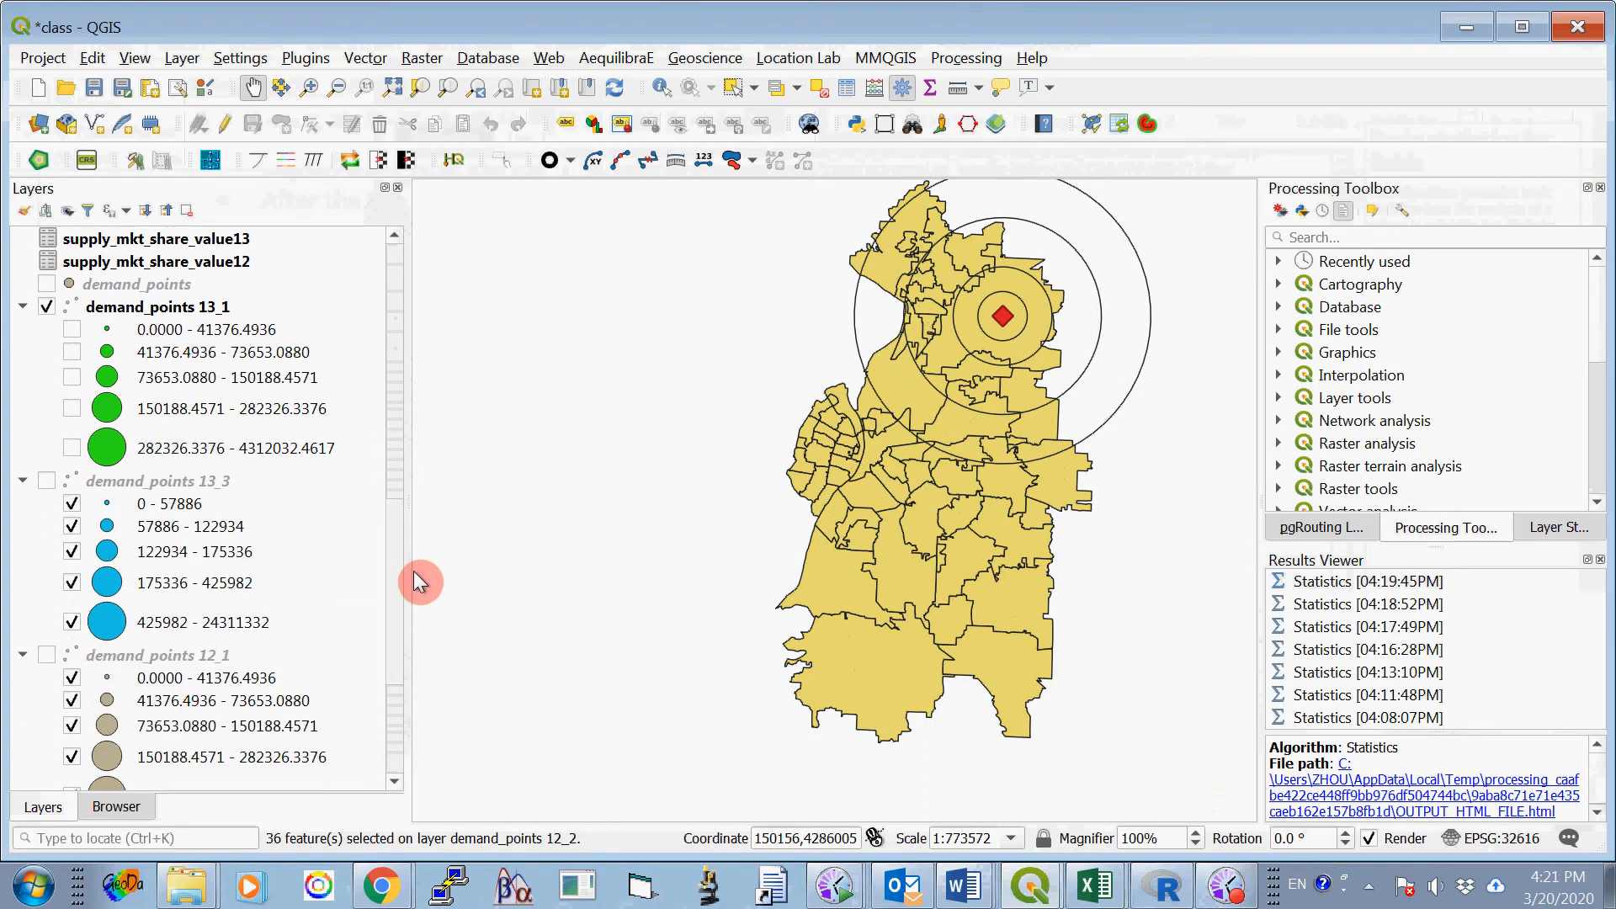
{"action": "left_click", "coordinate": [48, 309]}
{"action": "left_click", "coordinate": [23, 306]}
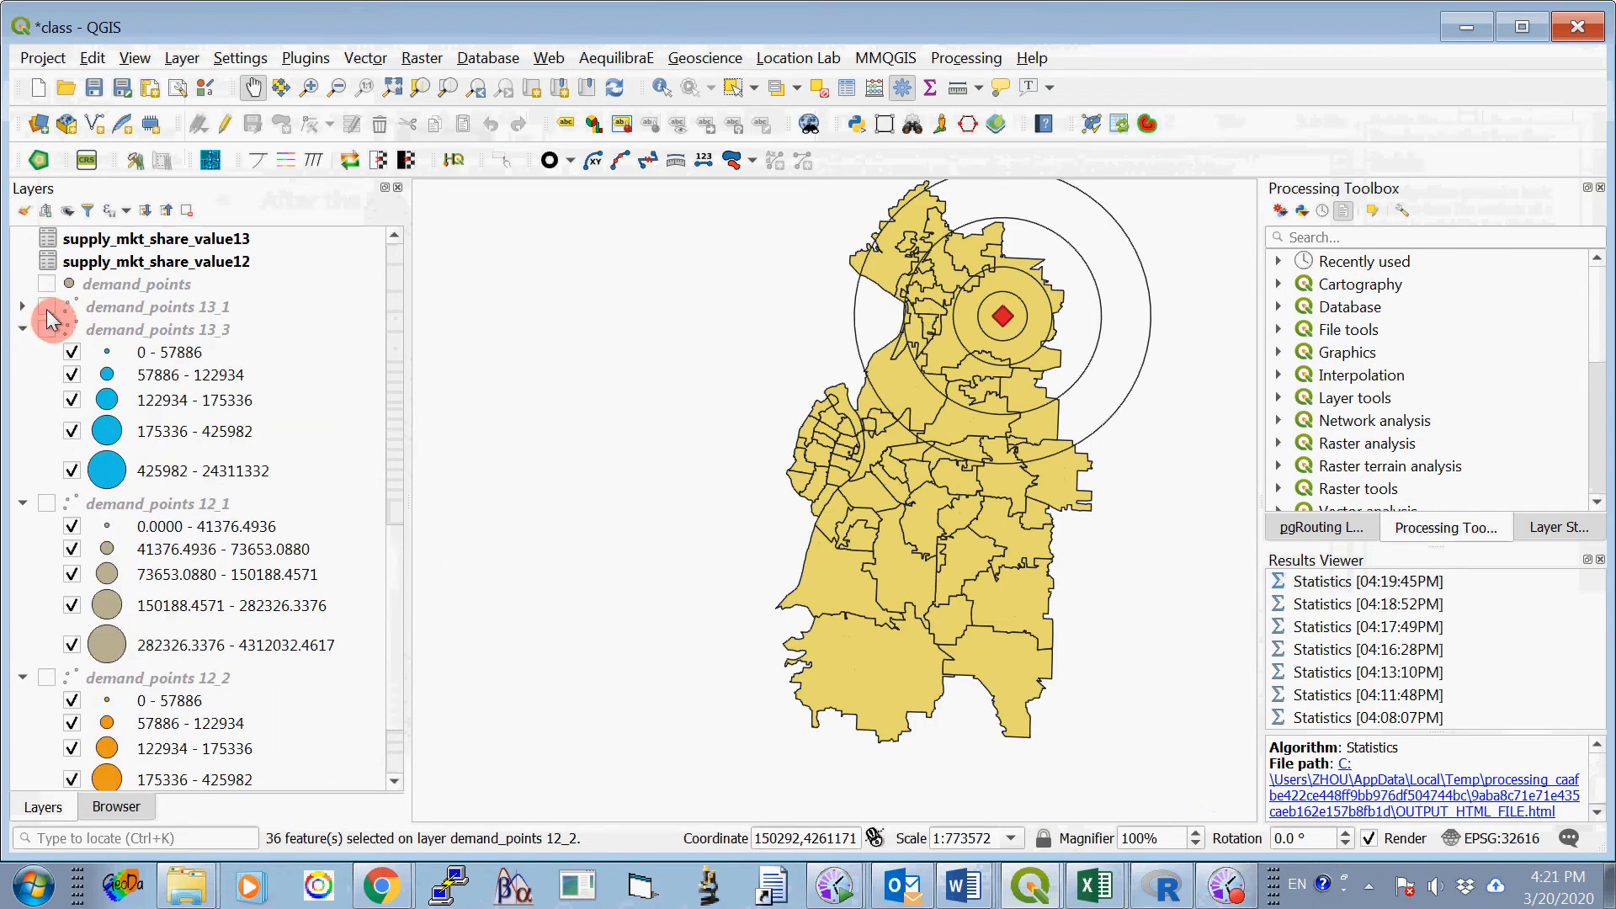
- Compare demand_points 13_1 and demand_points 13_3 on the map by toggling their visibility, leaving both hidden
{"action": "left_click", "coordinate": [47, 308]}
{"action": "left_click", "coordinate": [48, 328]}
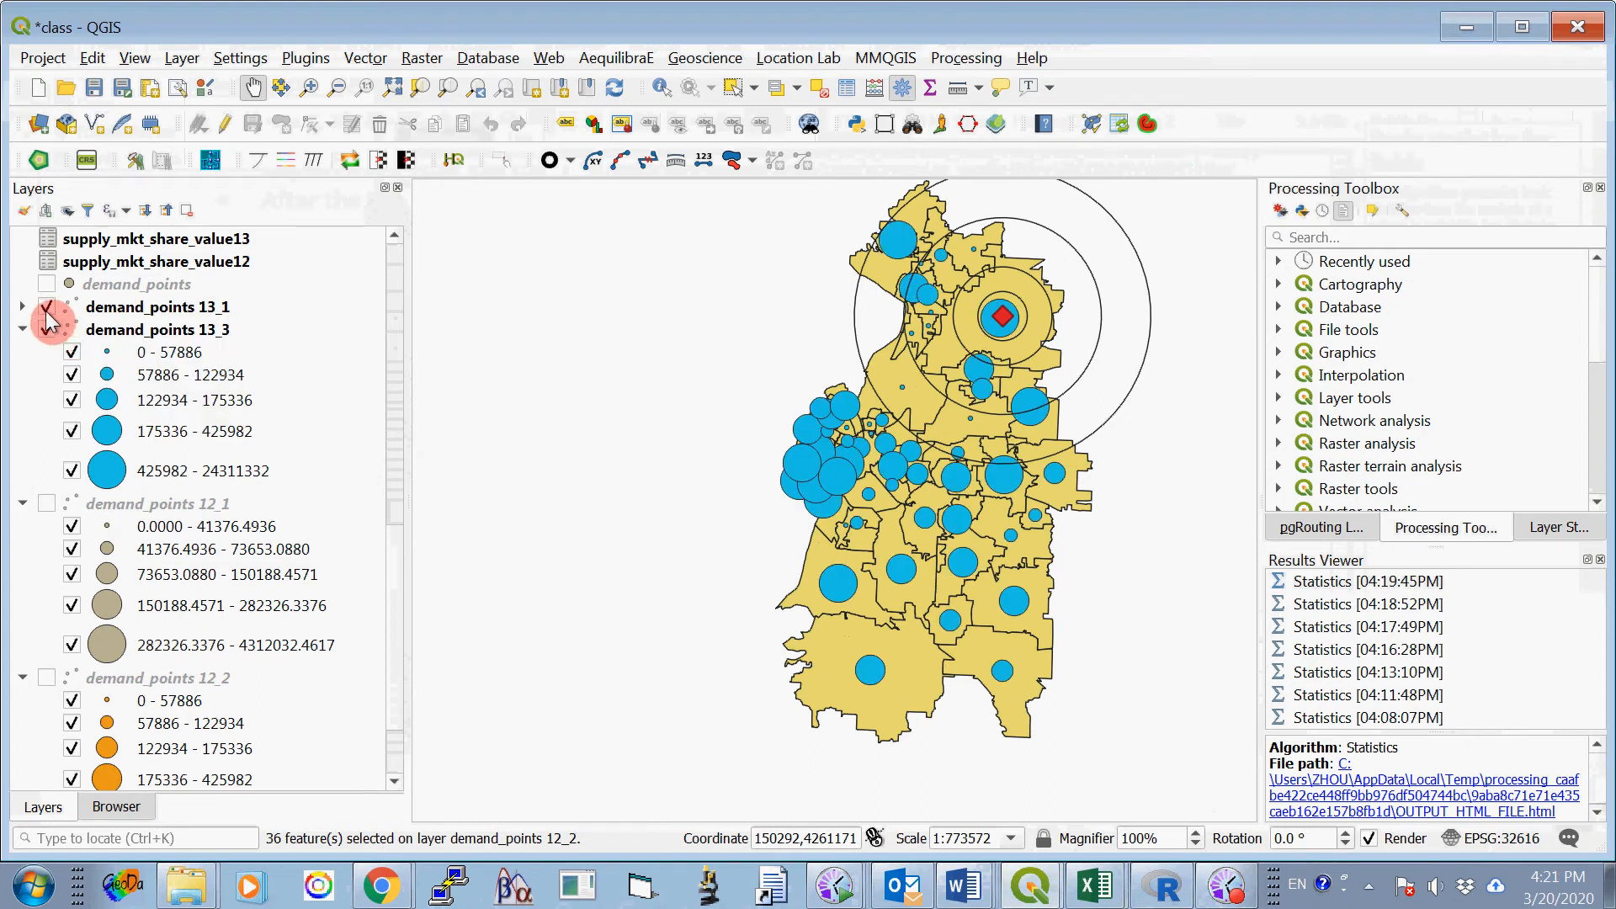
{"action": "left_click", "coordinate": [48, 306]}
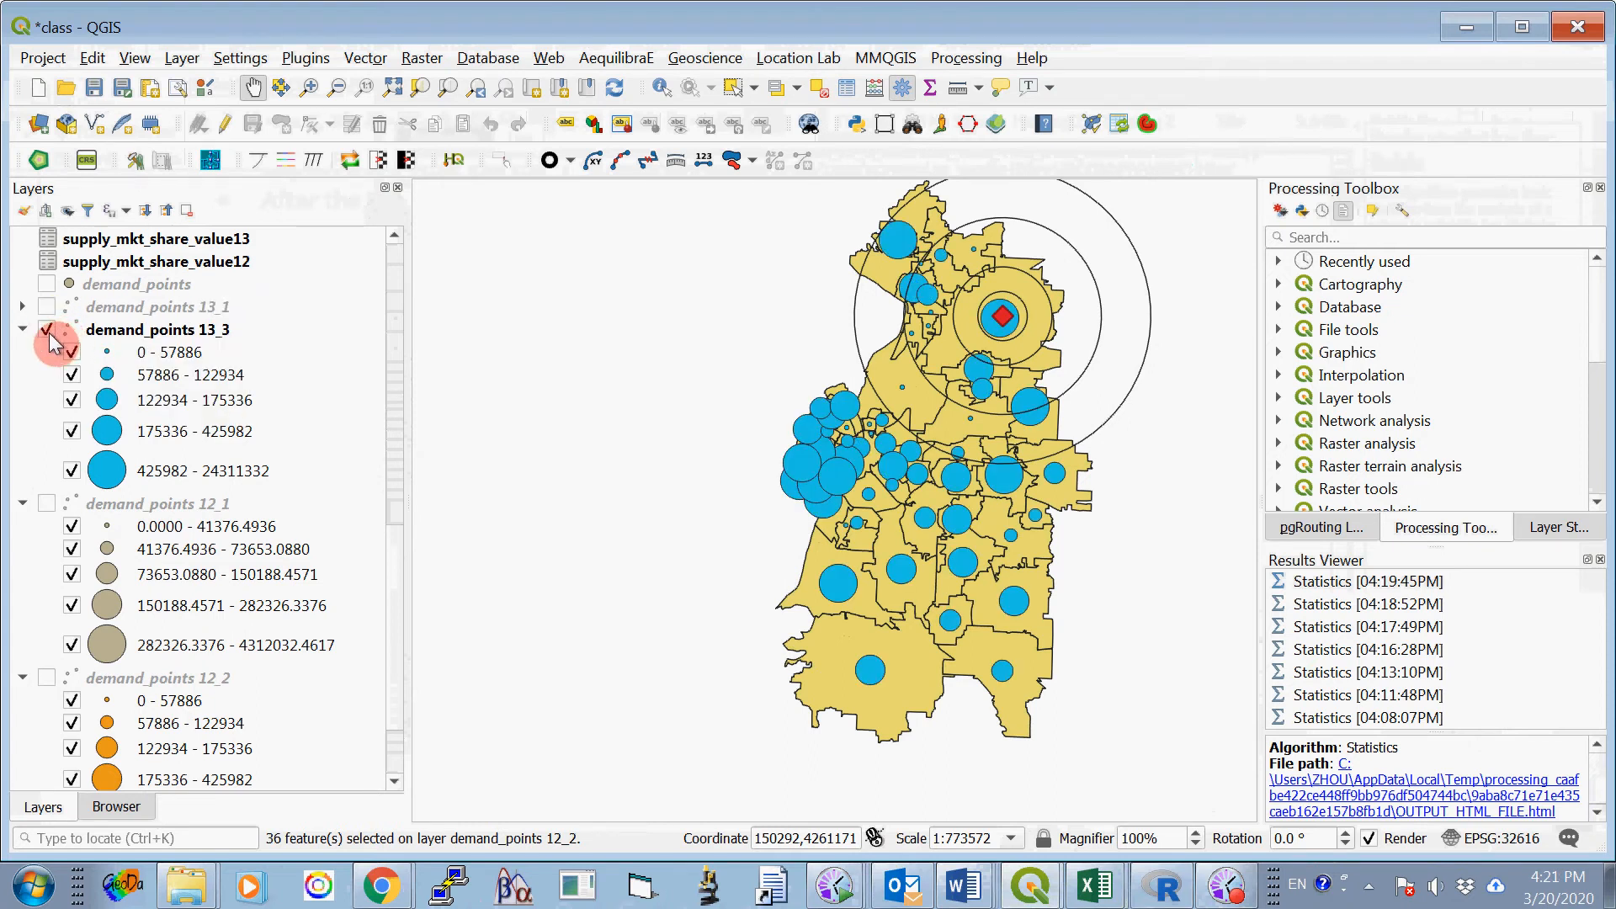
{"action": "left_click", "coordinate": [47, 329]}
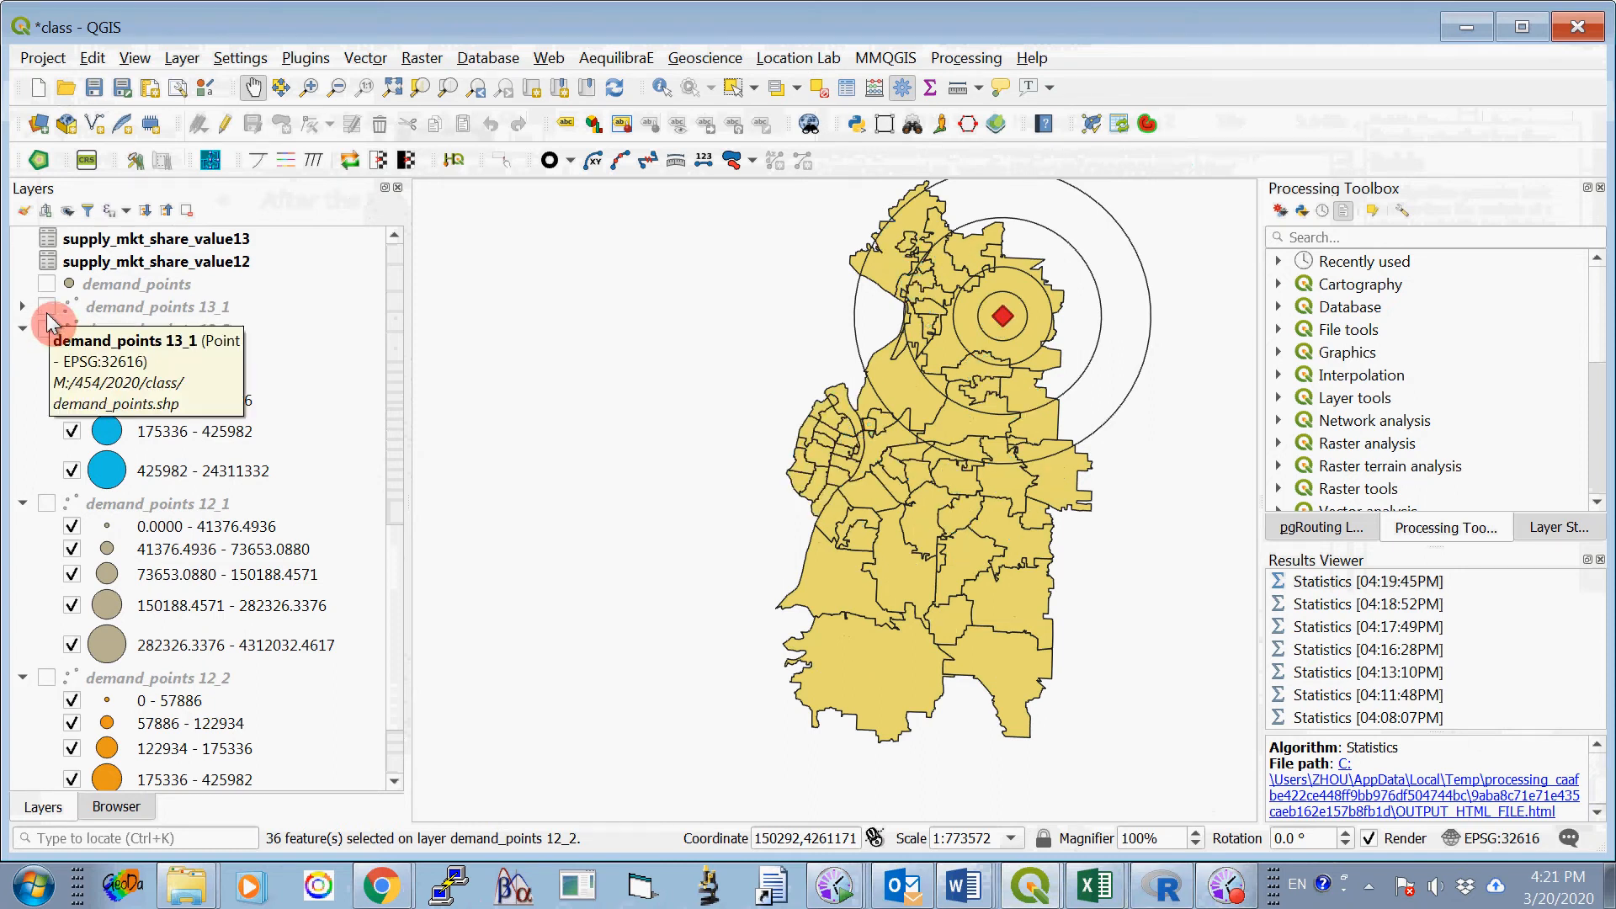
{"action": "left_click", "coordinate": [47, 329]}
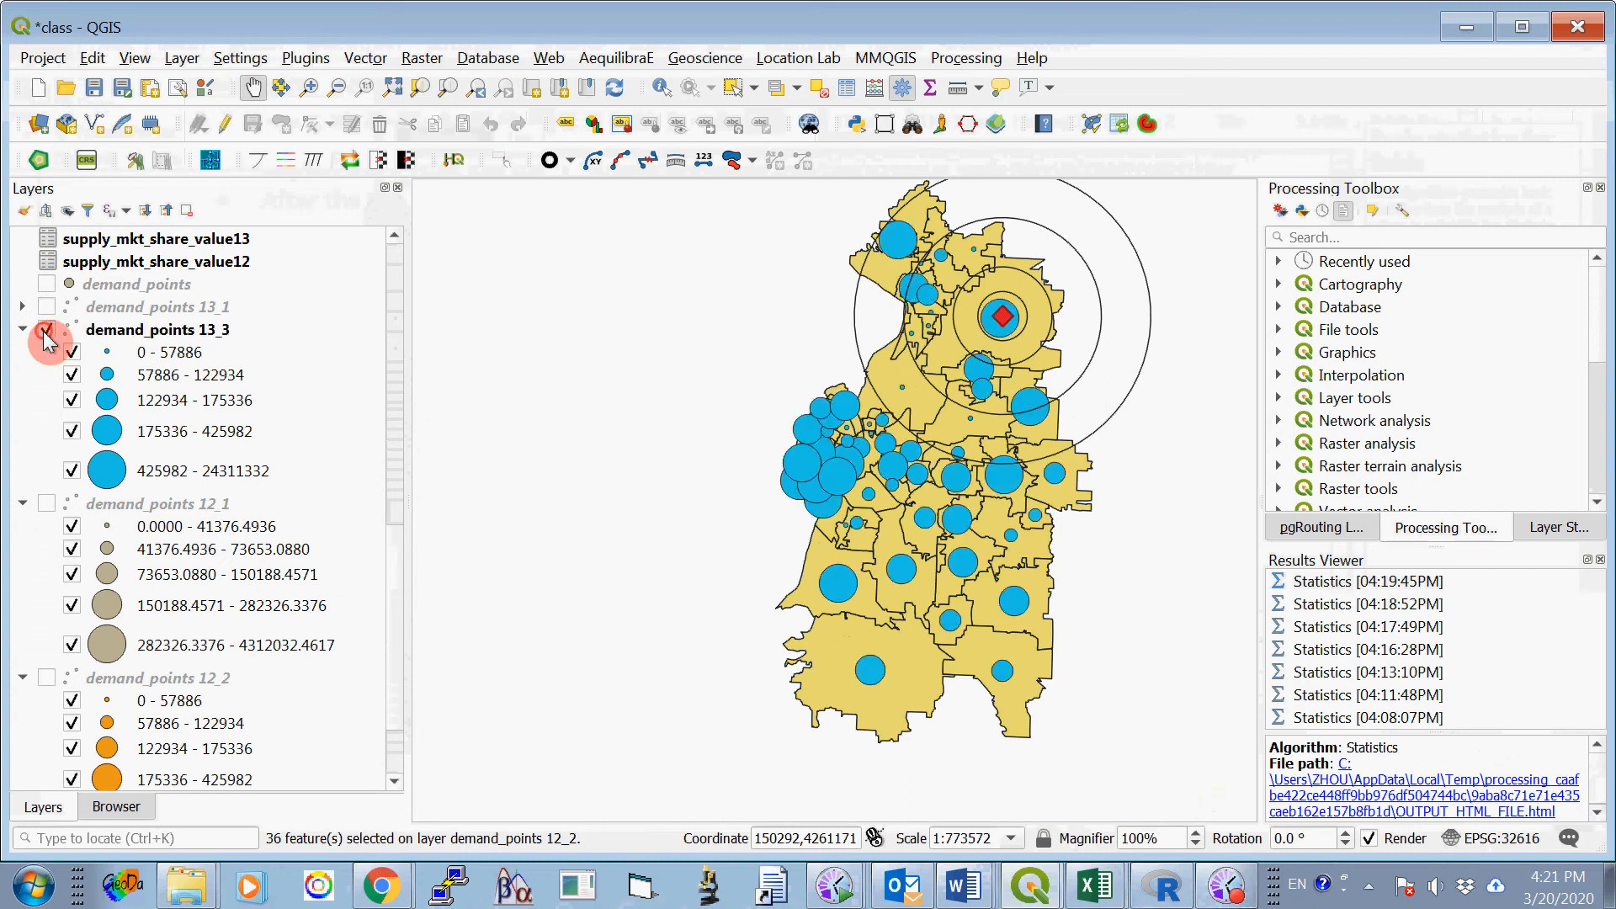
{"action": "left_click", "coordinate": [46, 329]}
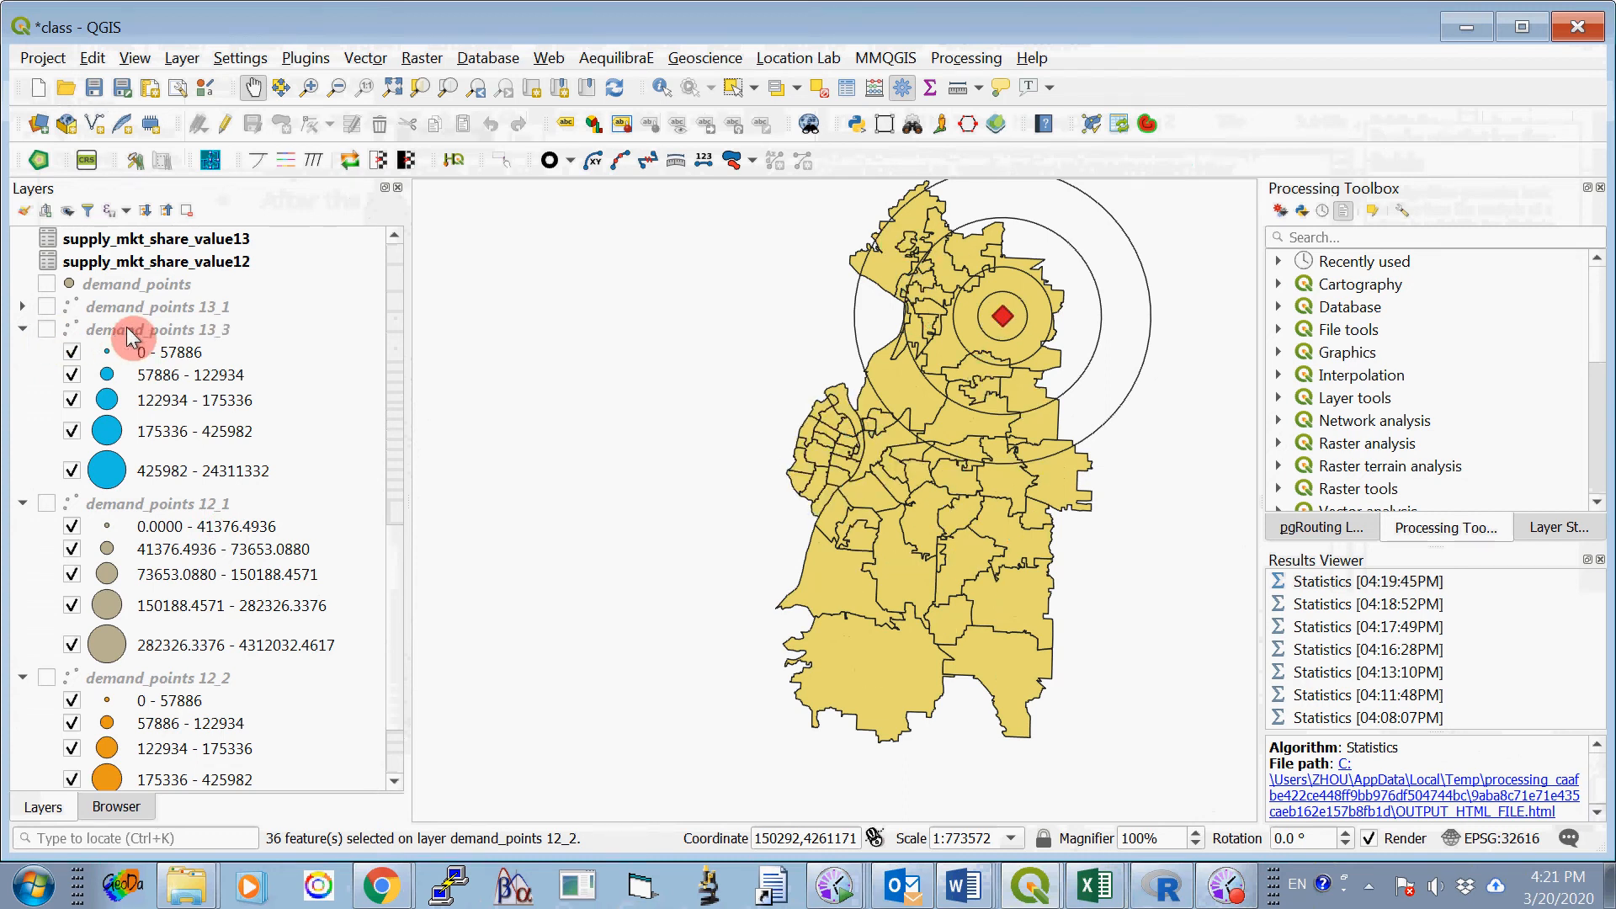
{"action": "left_click", "coordinate": [48, 306]}
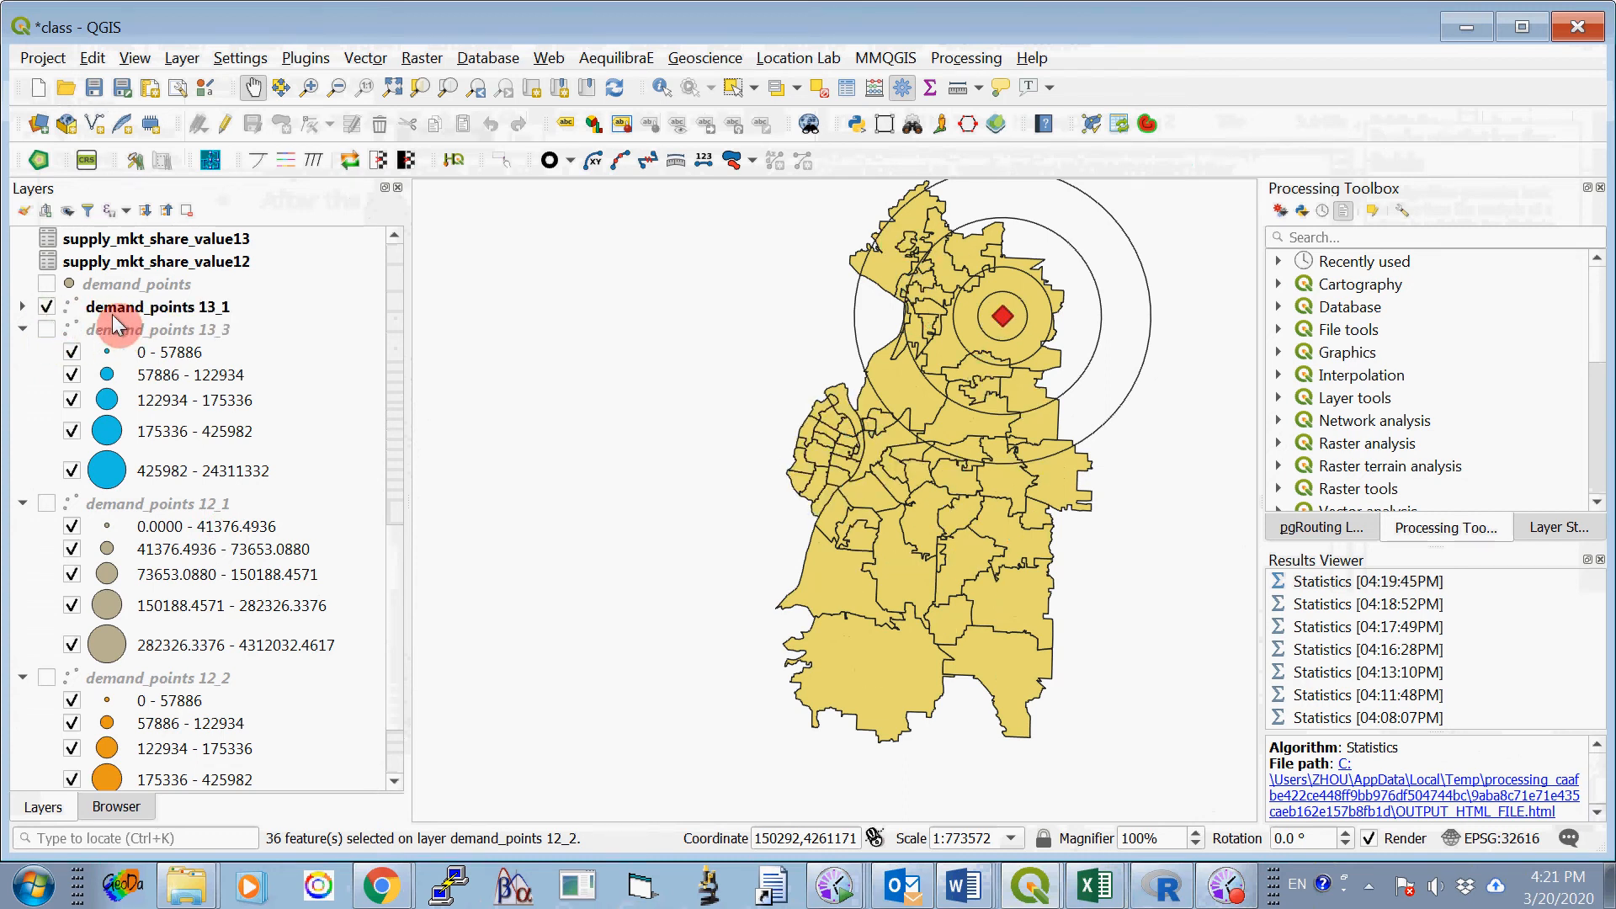
{"action": "right_click", "coordinate": [196, 309]}
{"action": "left_click", "coordinate": [160, 304]}
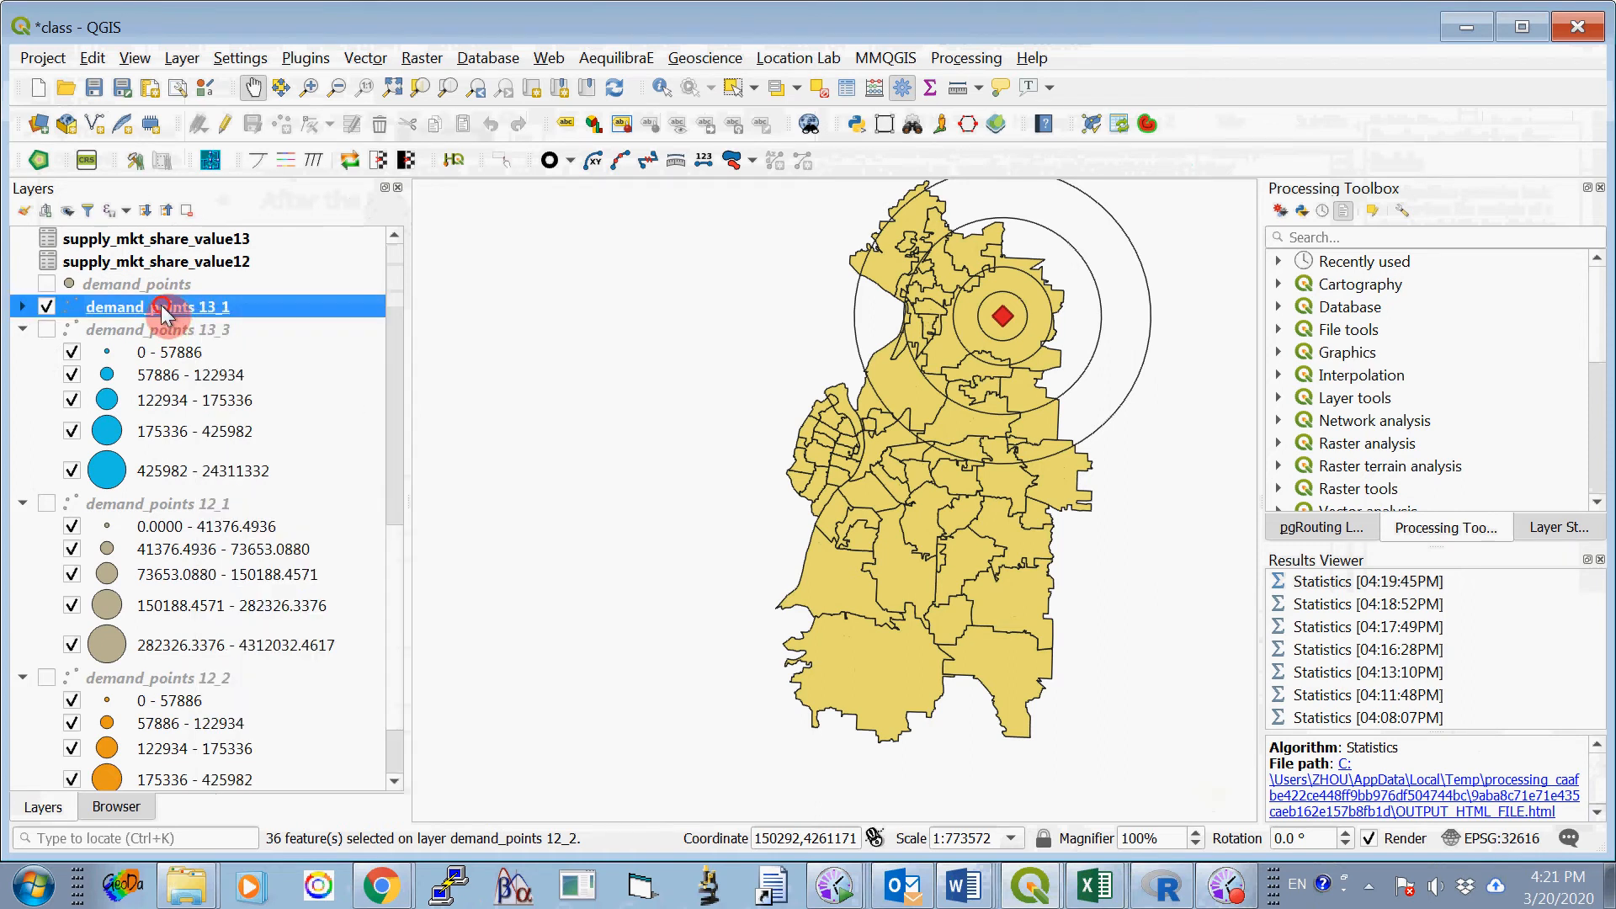
{"action": "right_click", "coordinate": [106, 305]}
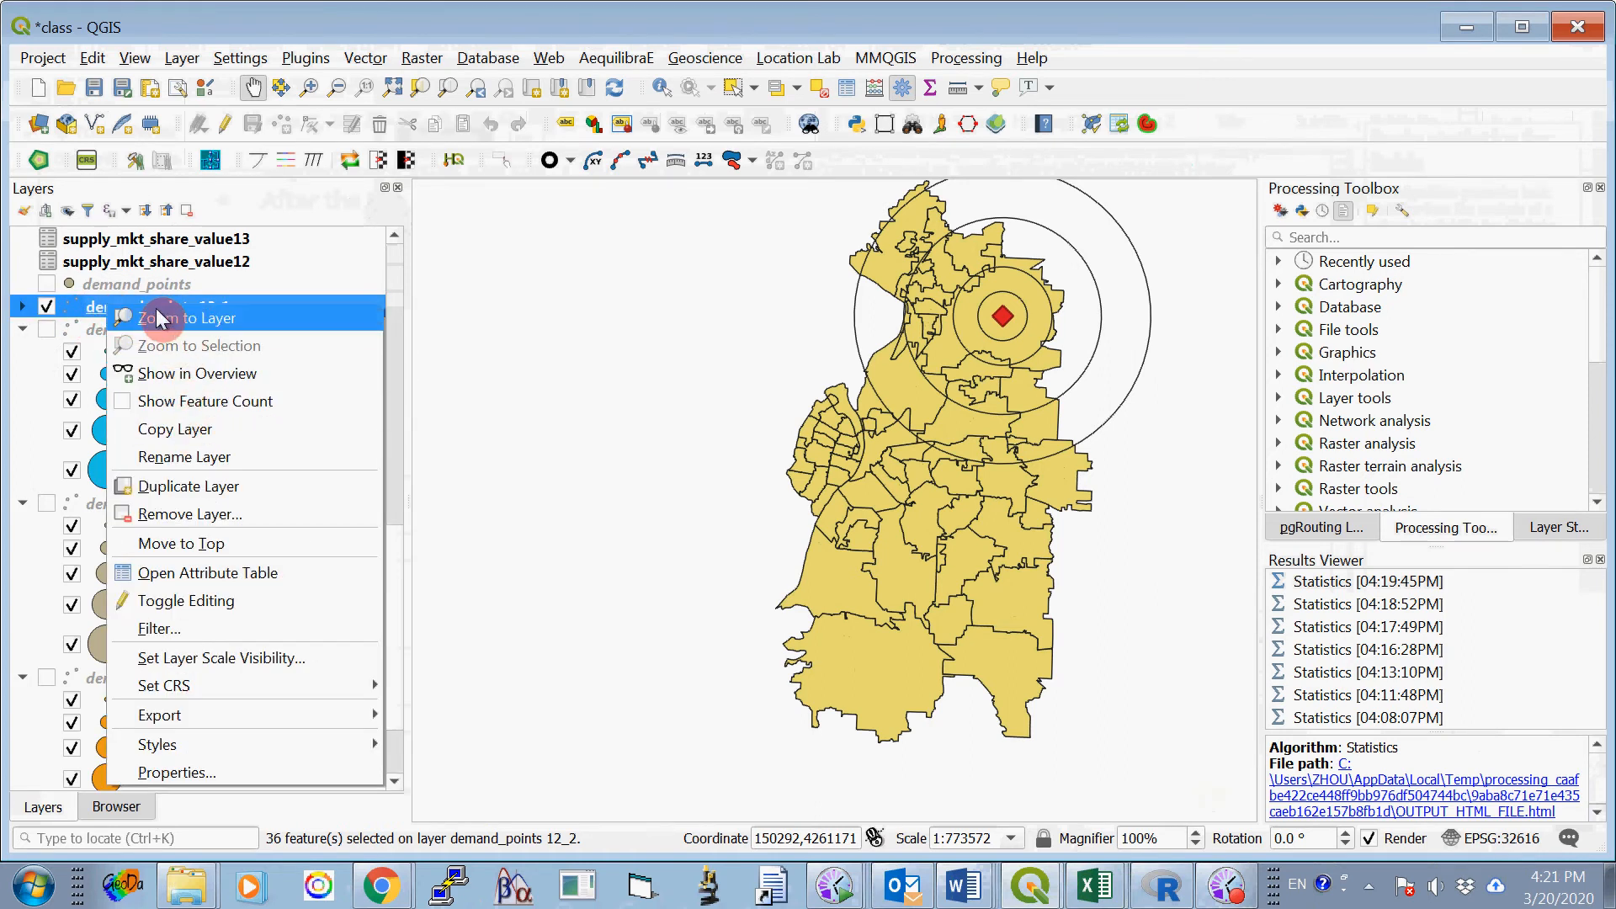
{"action": "left_click", "coordinate": [86, 305]}
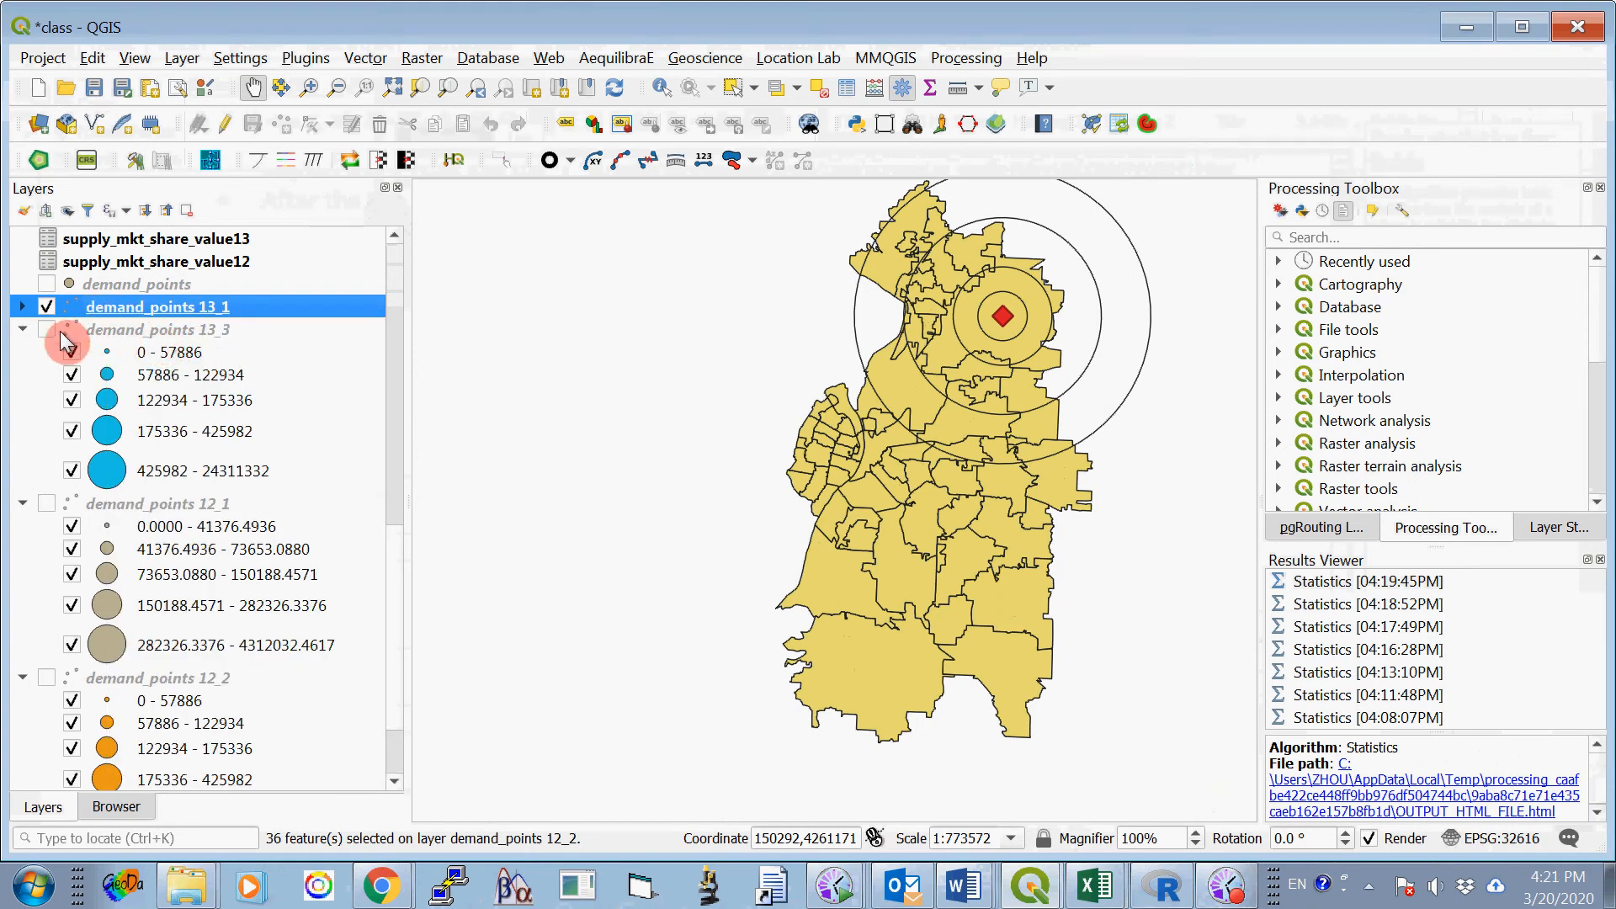
{"action": "left_click", "coordinate": [44, 306]}
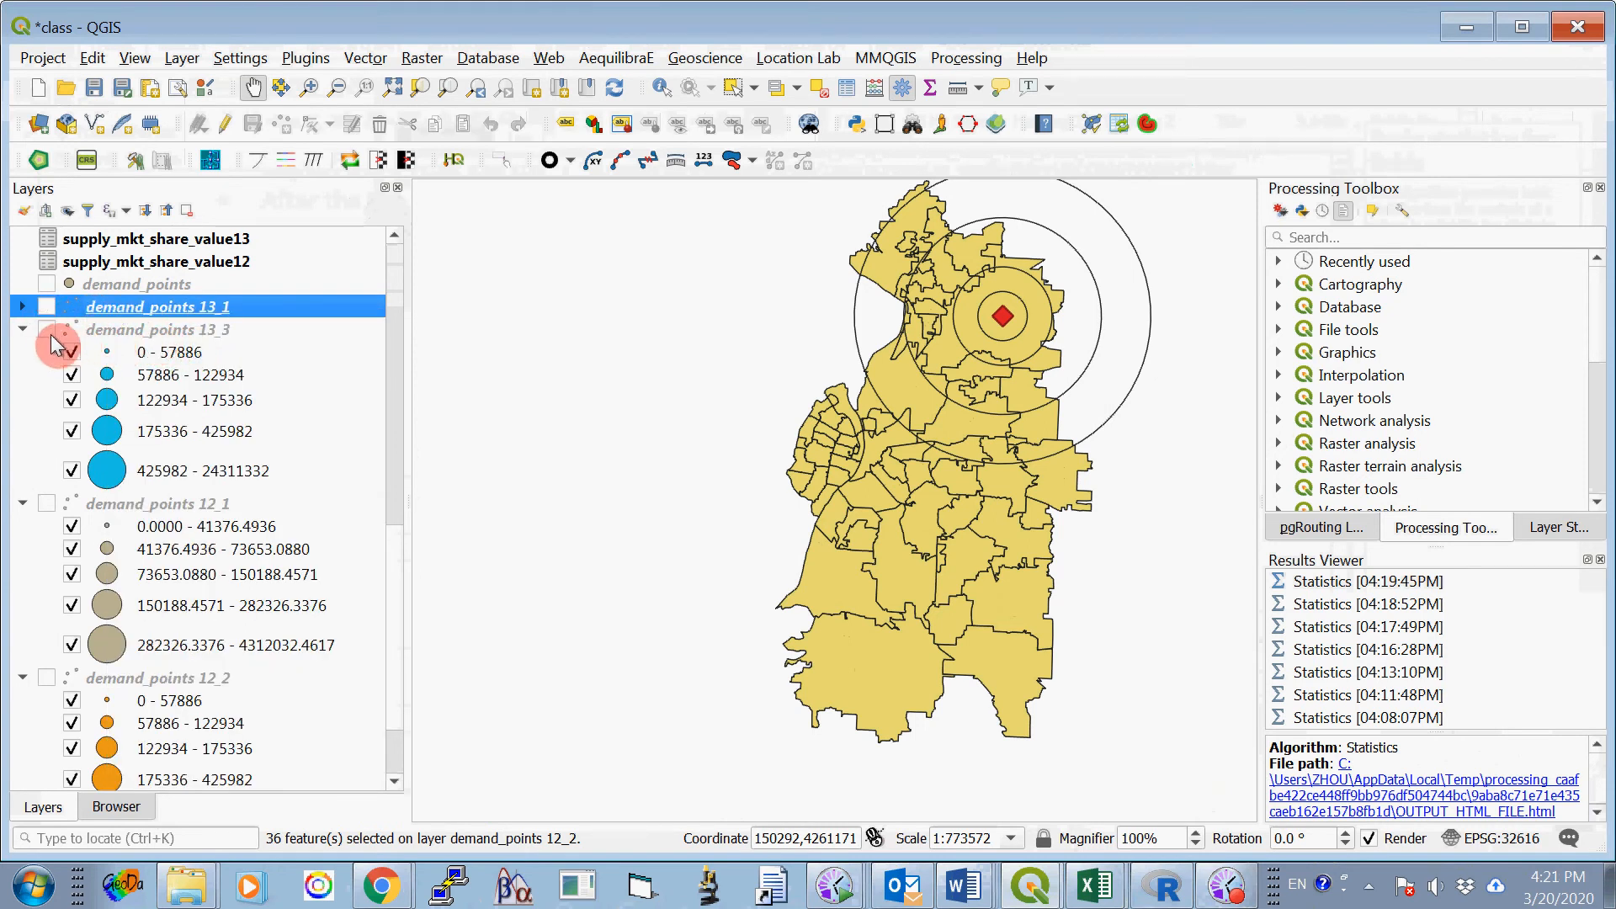
- Duplicate the demand_points 13_3 layer, hide the original and show the copy
{"action": "left_click", "coordinate": [45, 331]}
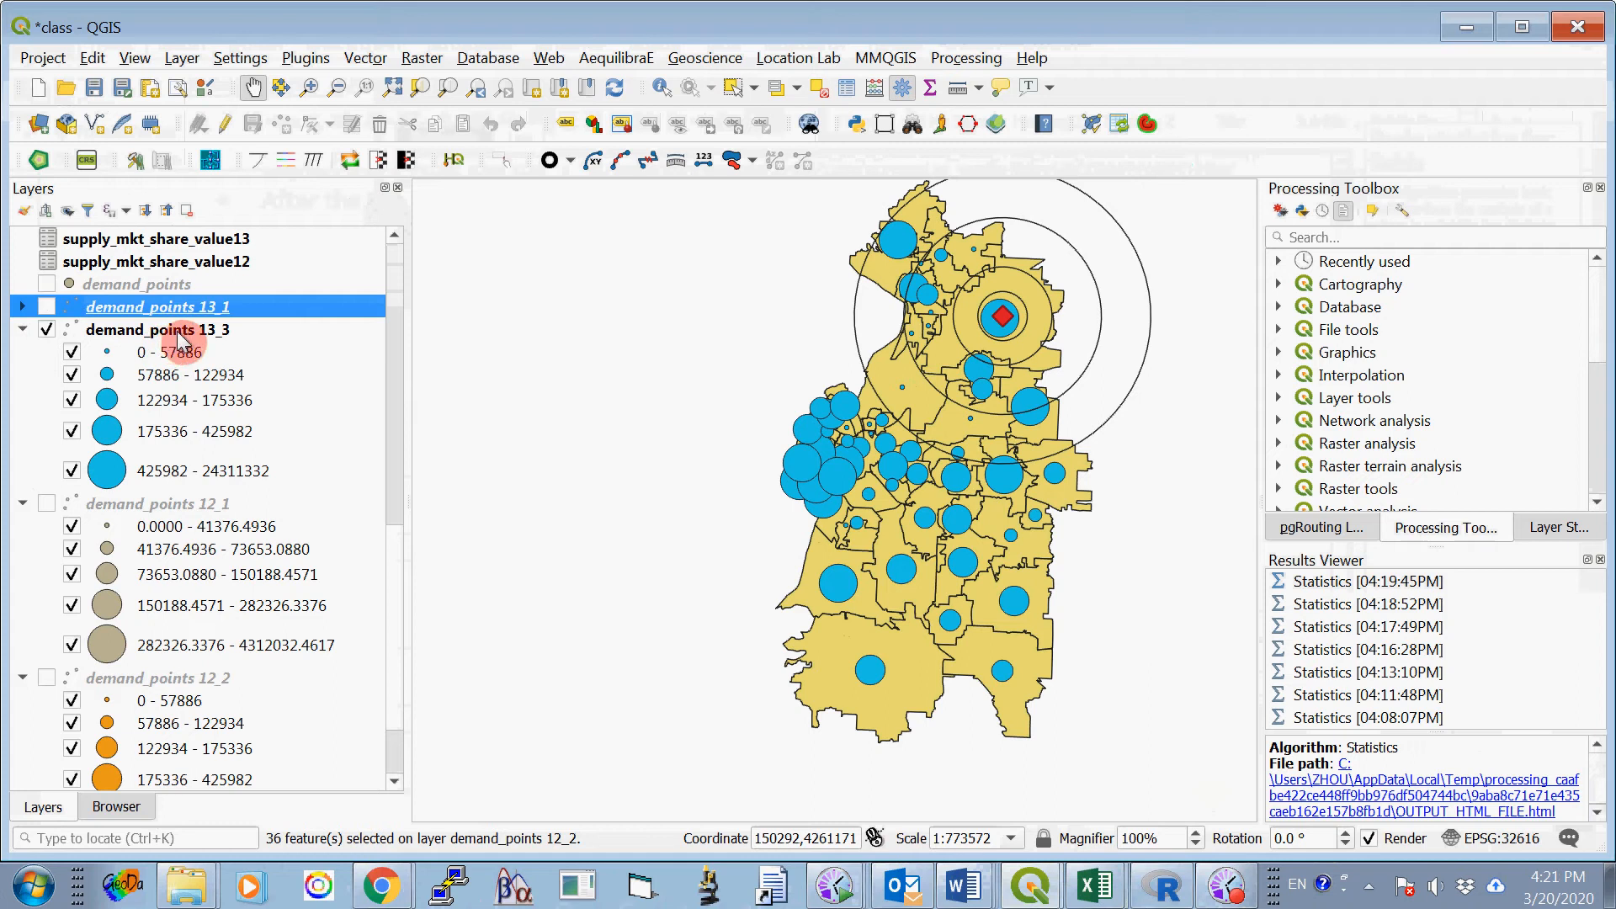
{"action": "right_click", "coordinate": [179, 335]}
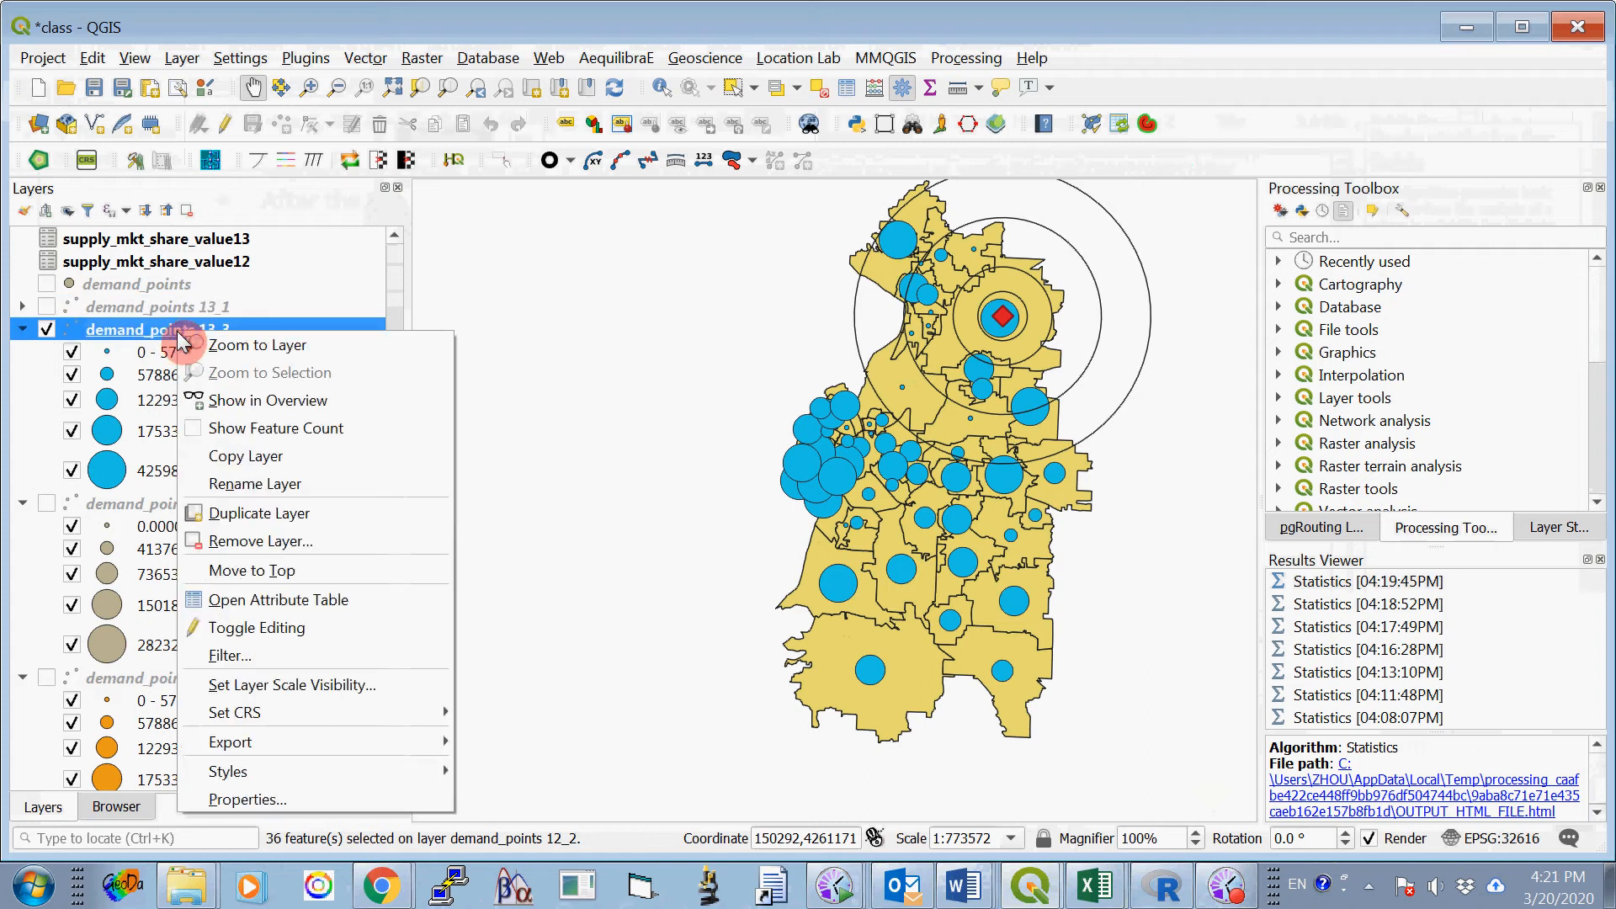
{"action": "left_click", "coordinate": [315, 514]}
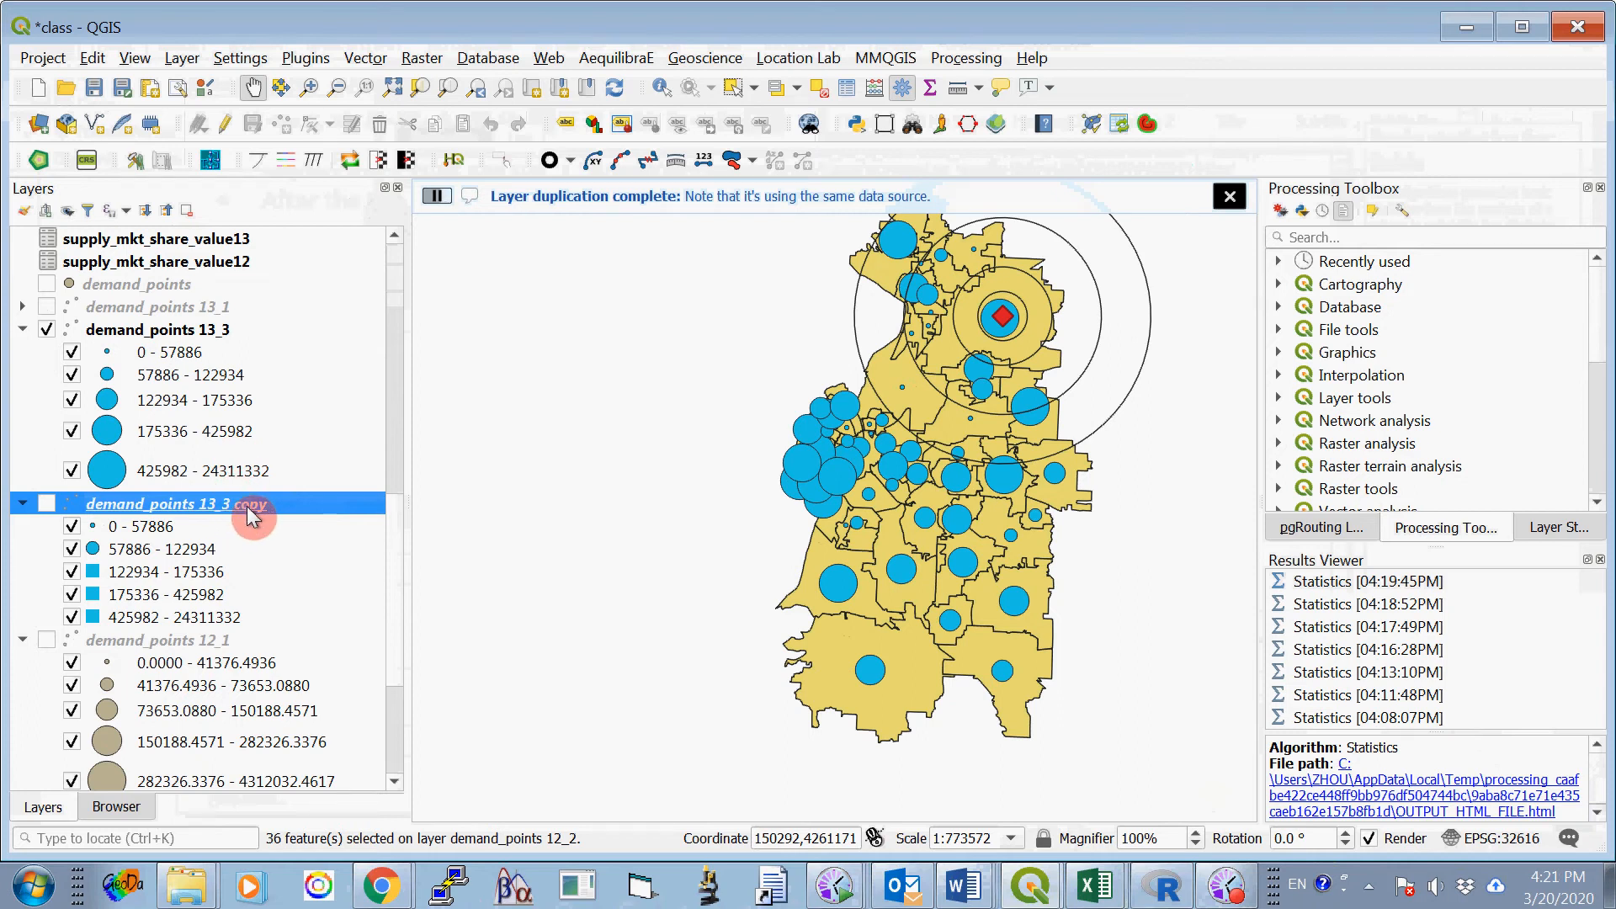
{"action": "left_click", "coordinate": [46, 329]}
{"action": "left_click", "coordinate": [47, 502]}
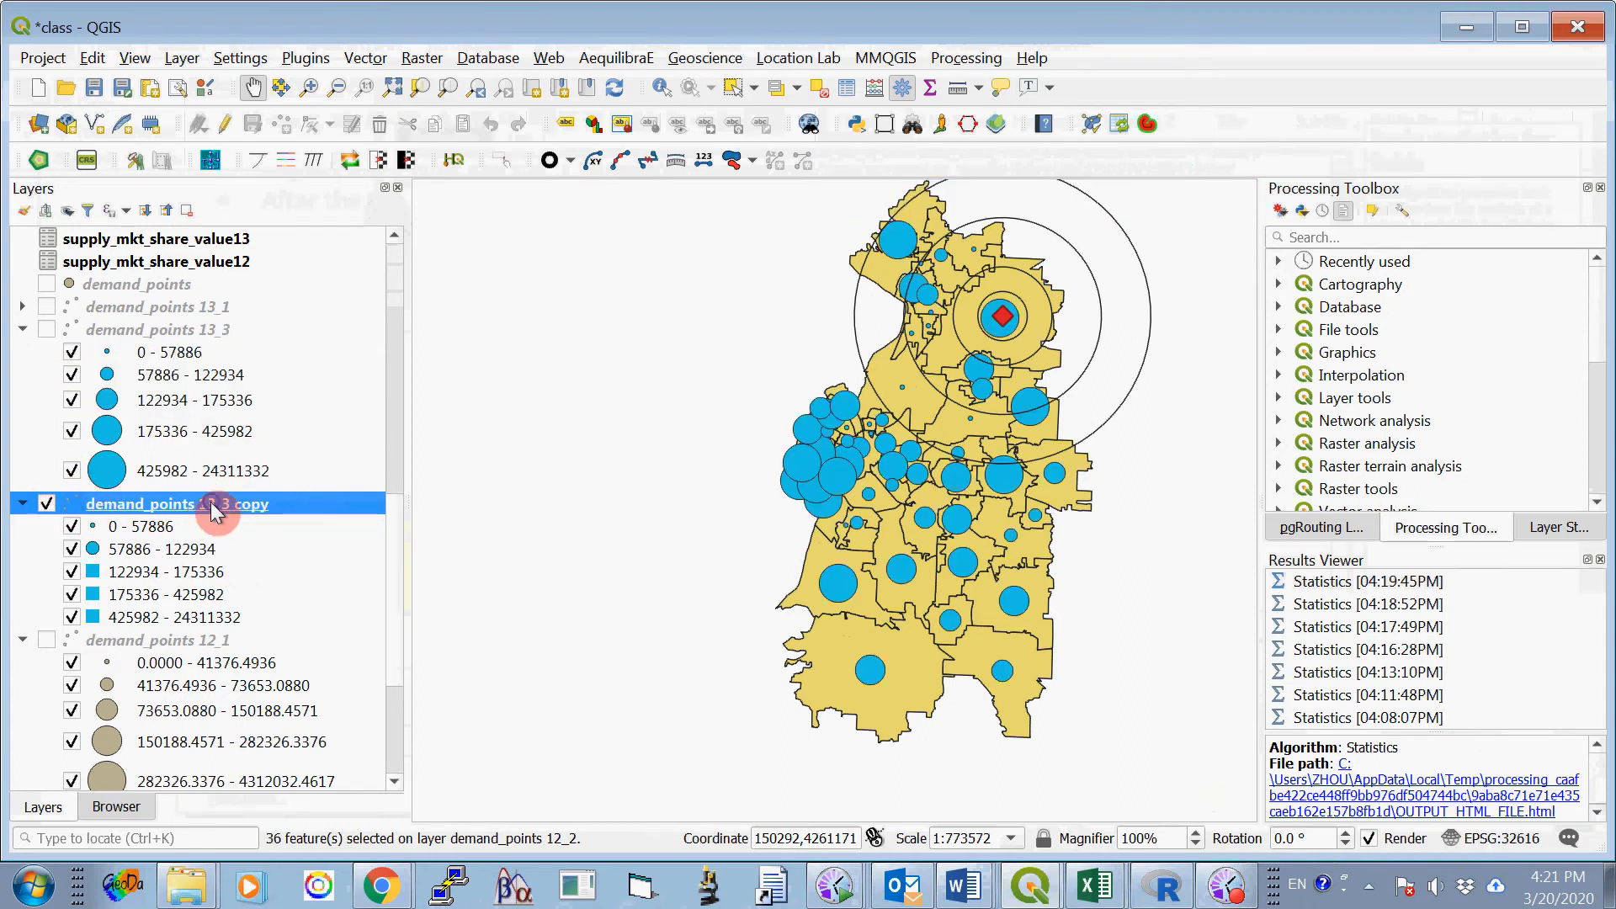
- Reclassify the graduated symbols of the demand_points 13_3 copy layer on column V22 with five quantile classes
{"action": "right_click", "coordinate": [210, 501]}
{"action": "left_click", "coordinate": [278, 488]}
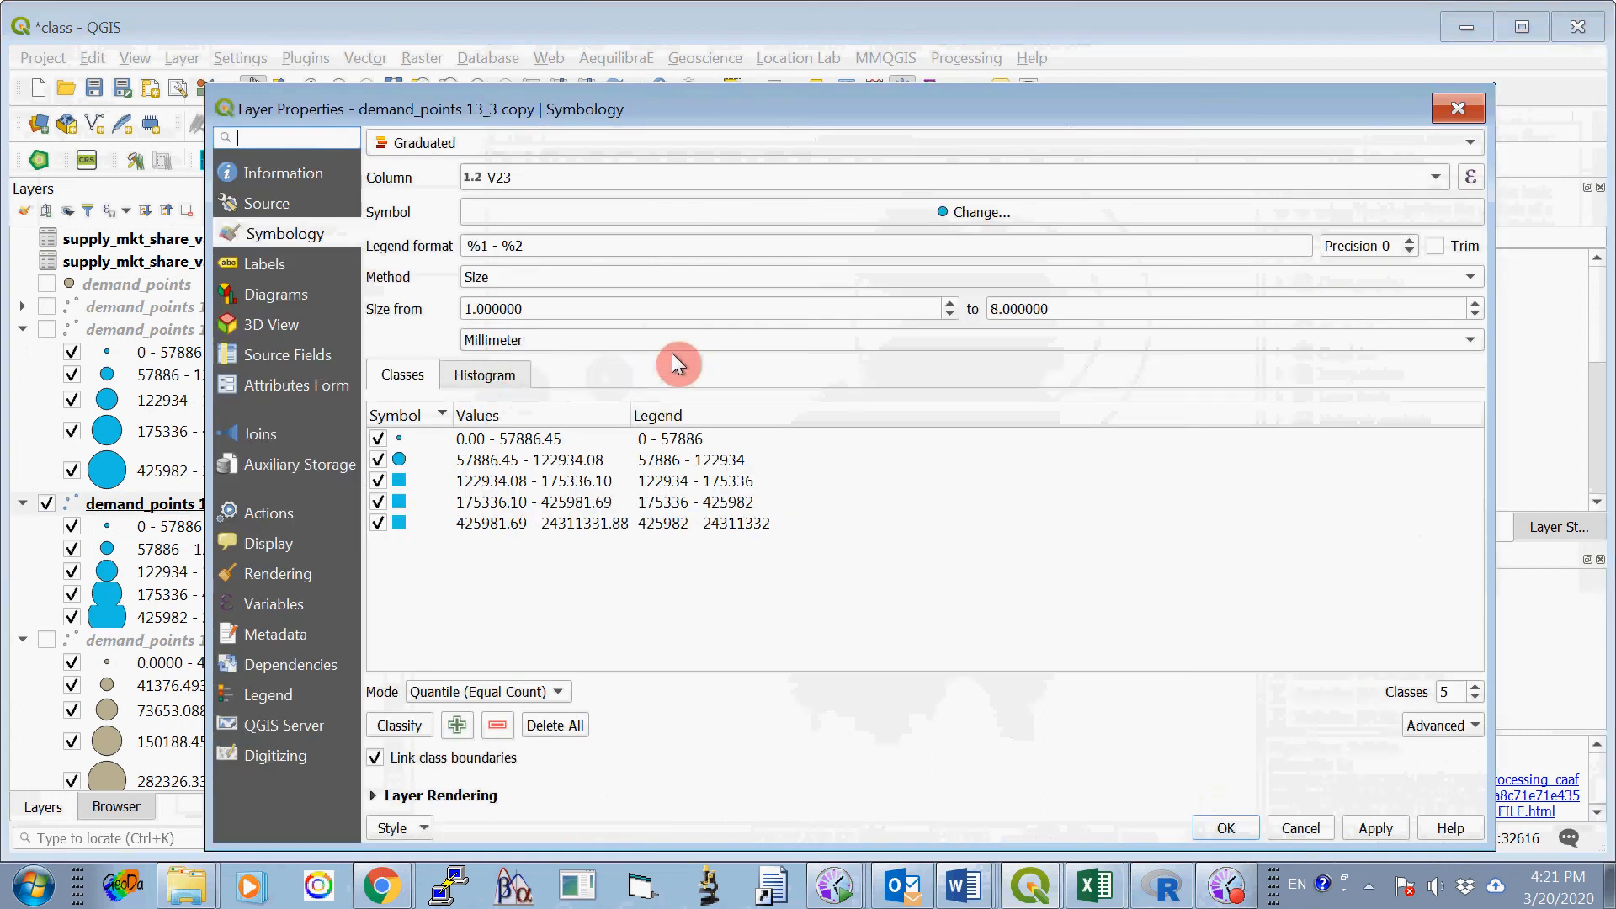
{"action": "left_click_drag", "start_coordinate": [633, 108], "coordinate": [539, 93]}
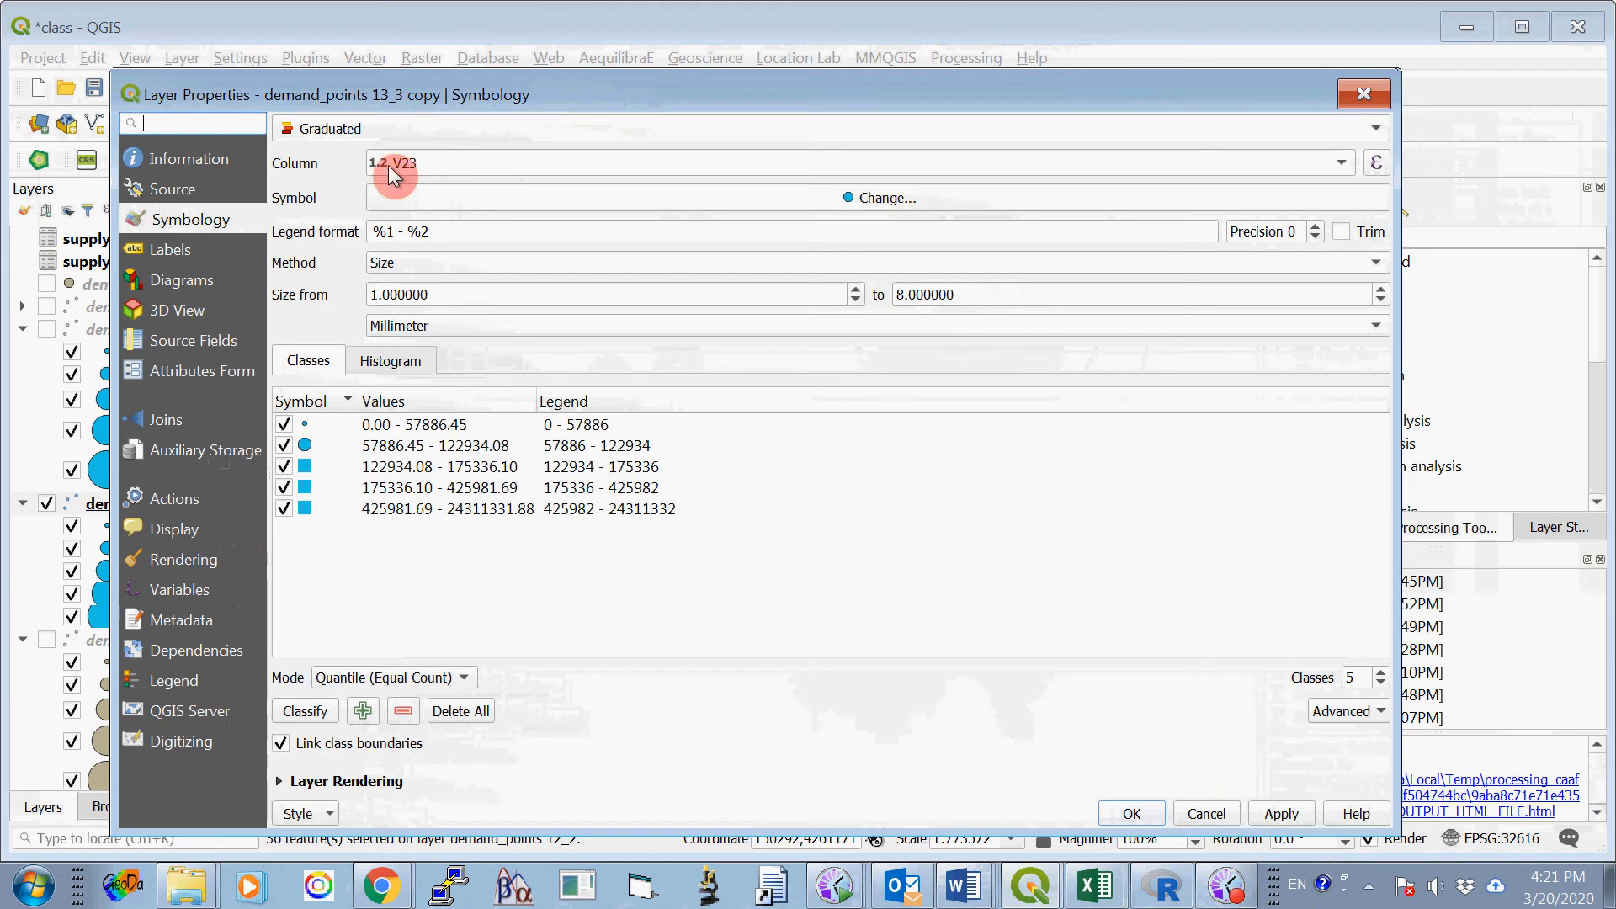
{"action": "left_click", "coordinate": [1340, 163]}
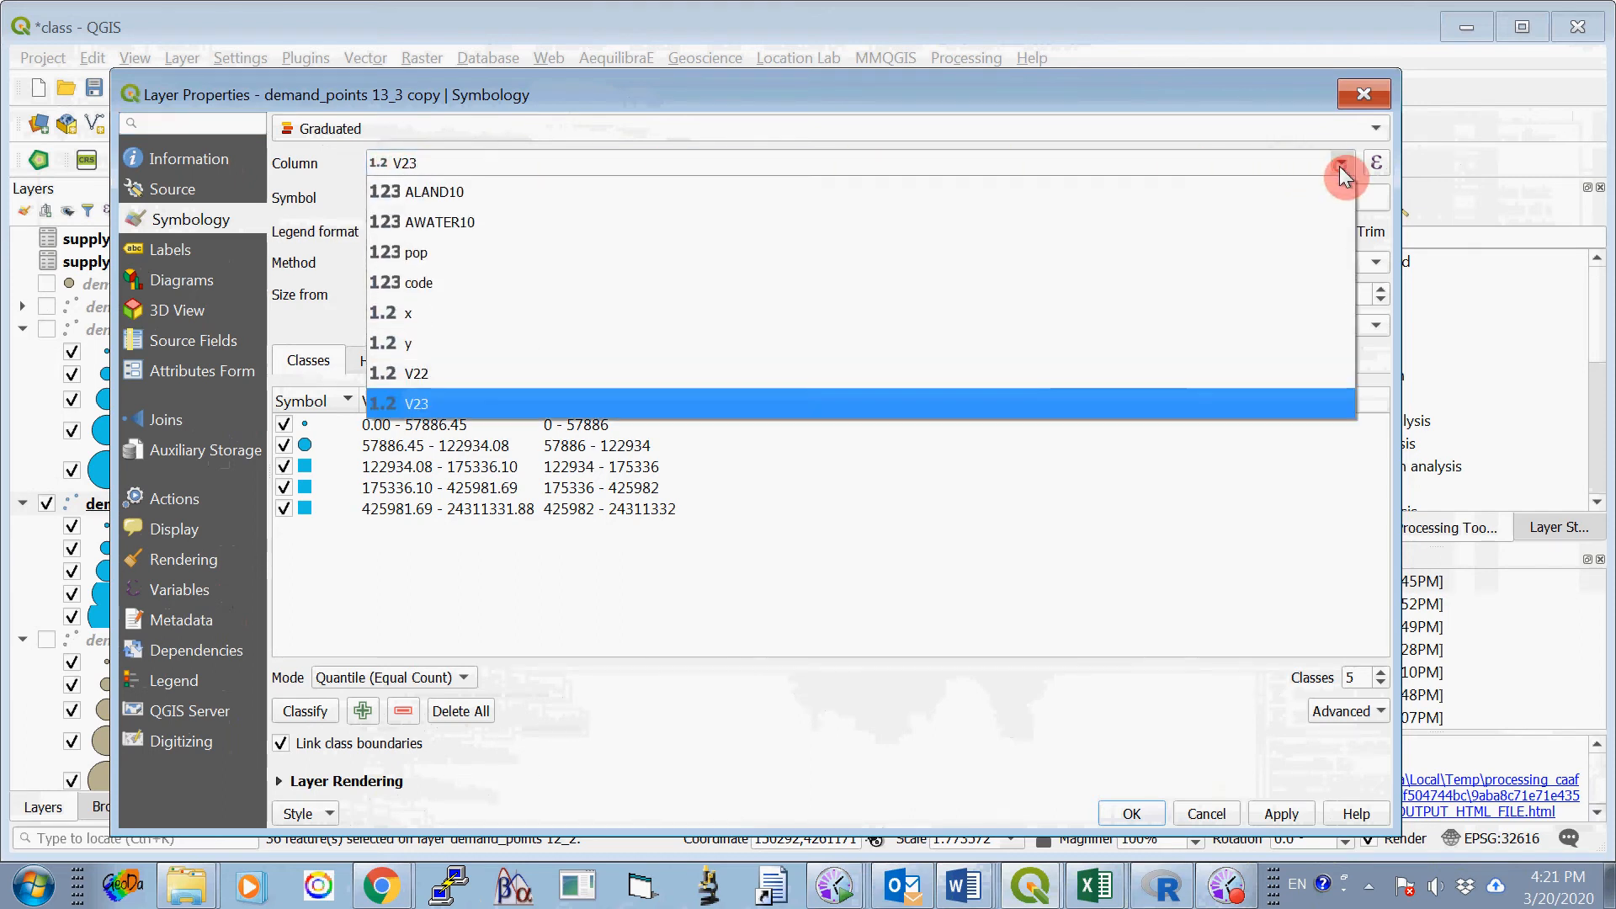
{"action": "left_click", "coordinate": [744, 367]}
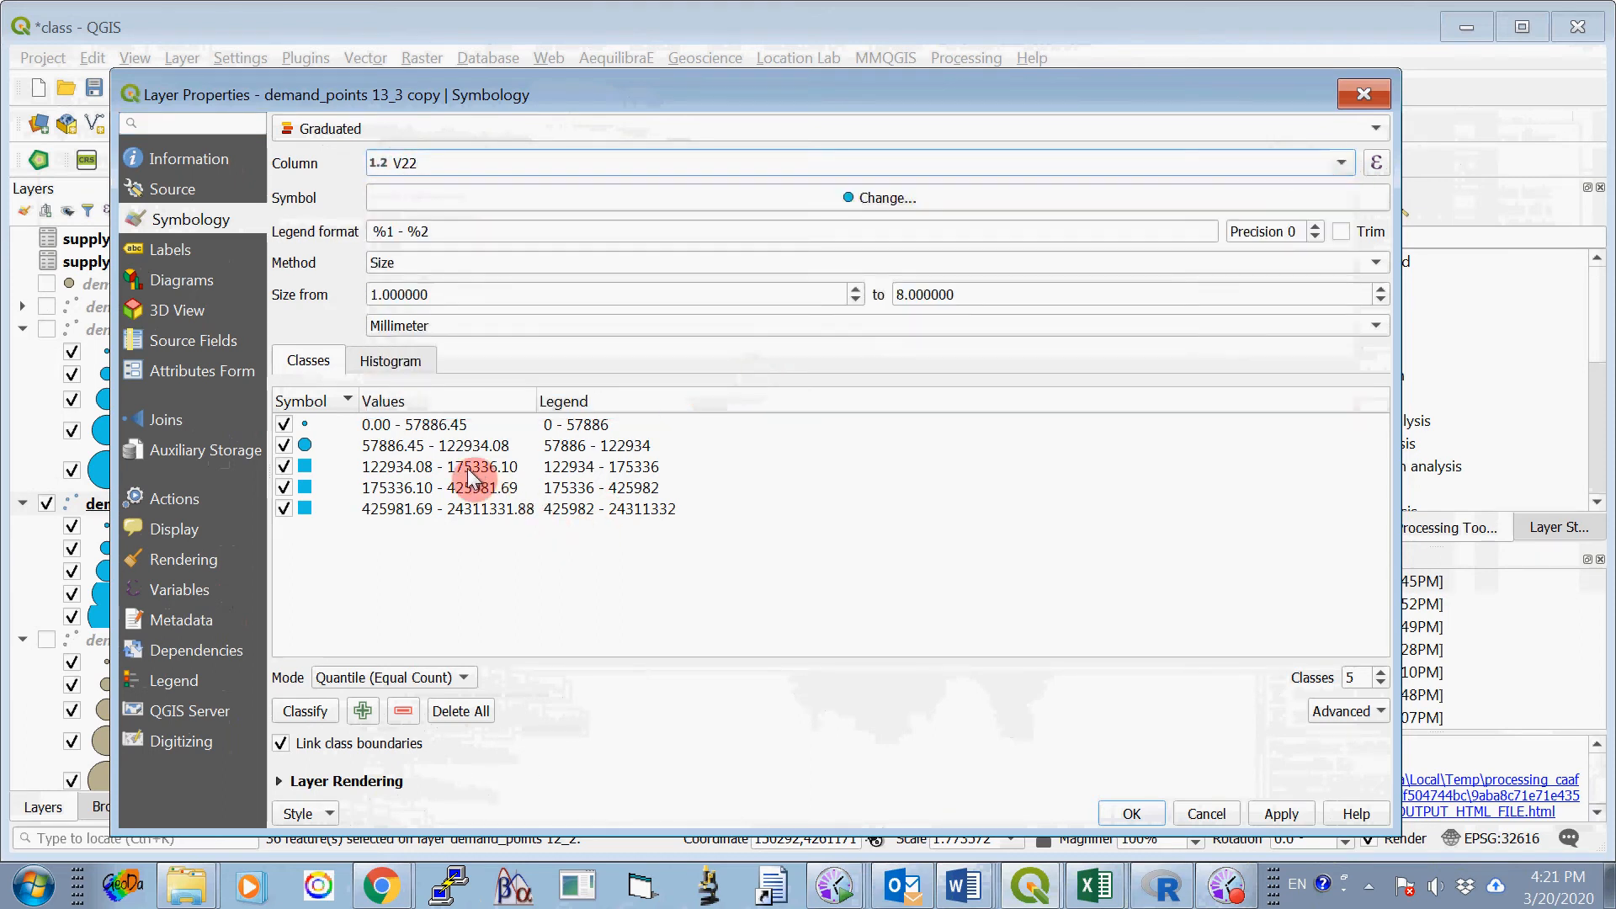
{"action": "left_click", "coordinate": [310, 710]}
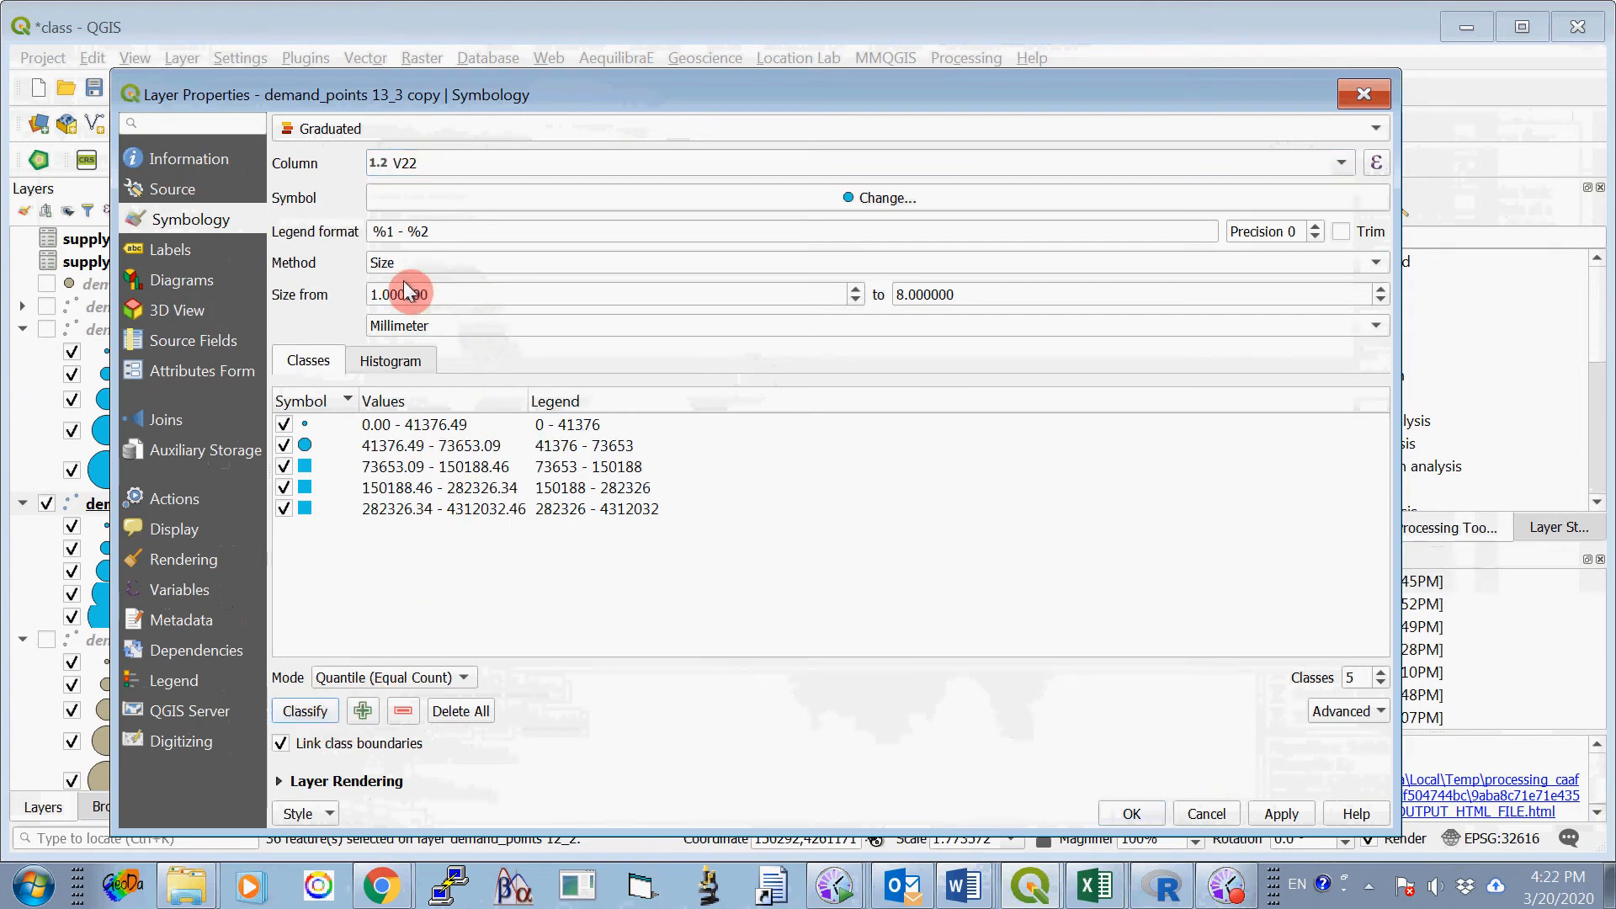
- Change the marker colour of the demand_points 13_3 copy layer to bright green and apply the symbology
{"action": "left_click", "coordinate": [852, 198]}
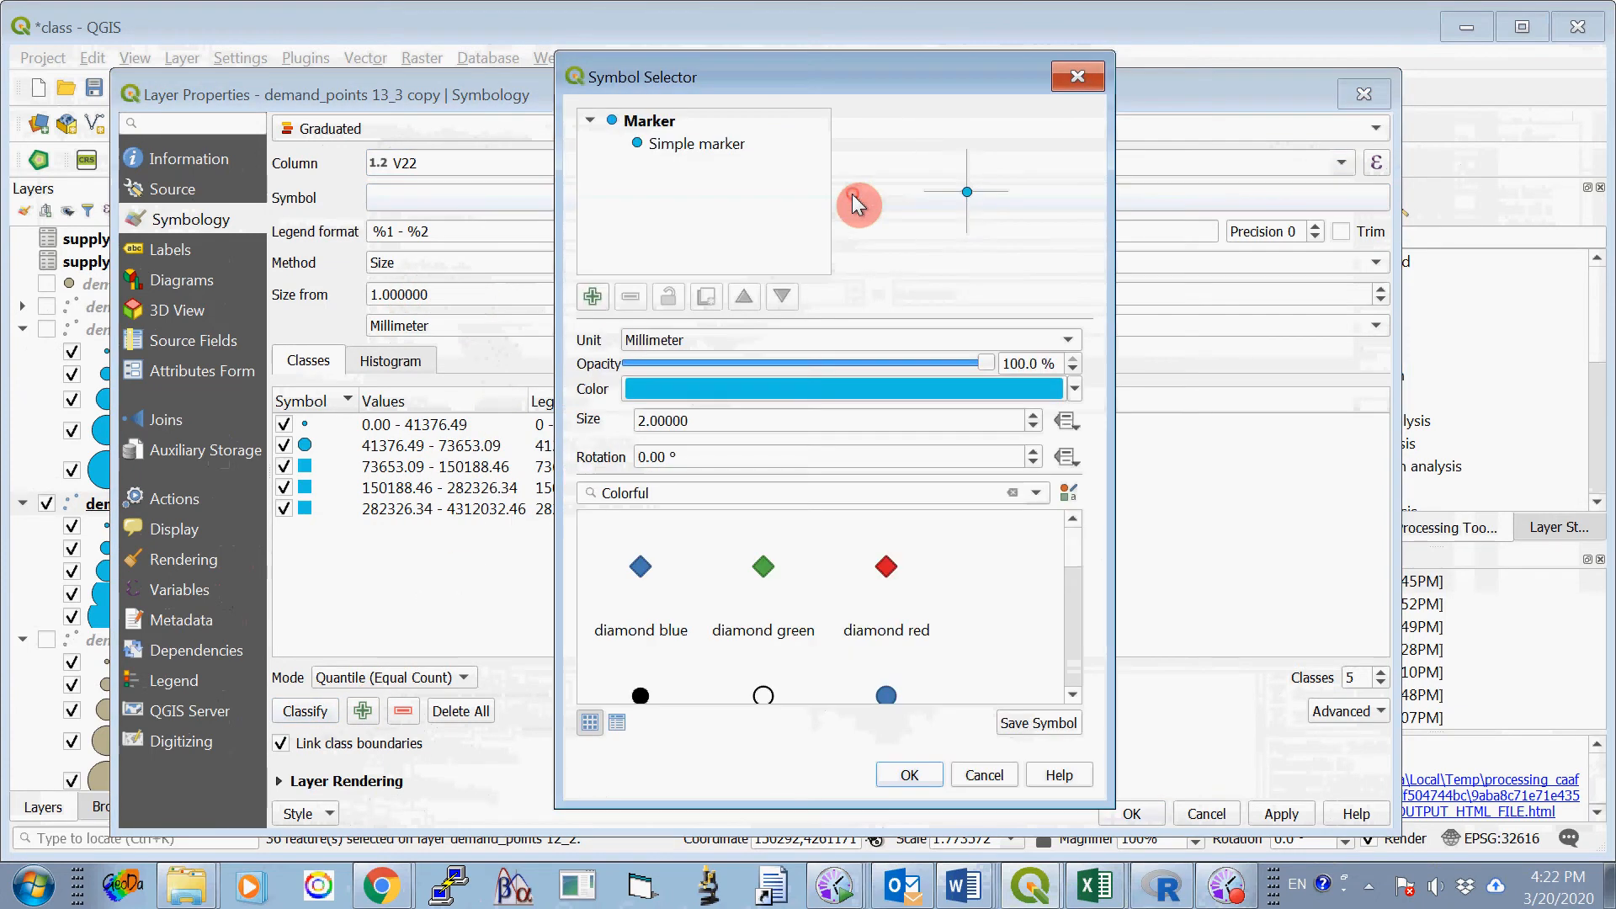
{"action": "left_click", "coordinate": [737, 388]}
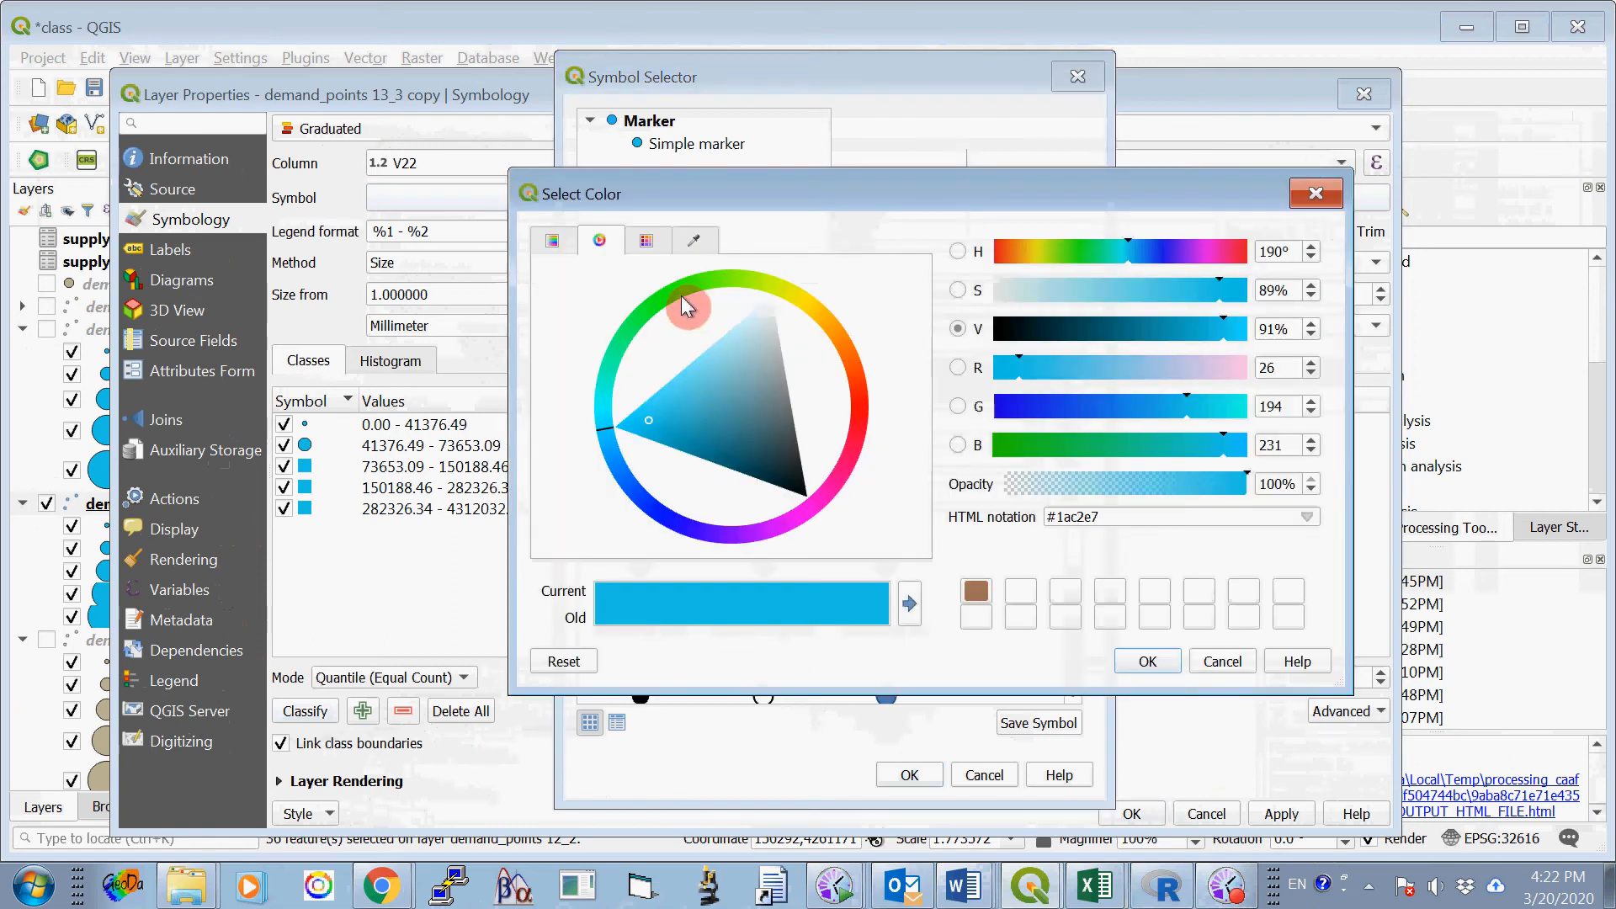
{"action": "mouse_move", "coordinate": [681, 297]}
{"action": "left_mouse_down"}
{"action": "mouse_move", "coordinate": [658, 300]}
{"action": "mouse_move", "coordinate": [731, 401]}
{"action": "mouse_move", "coordinate": [697, 359]}
{"action": "left_mouse_up"}
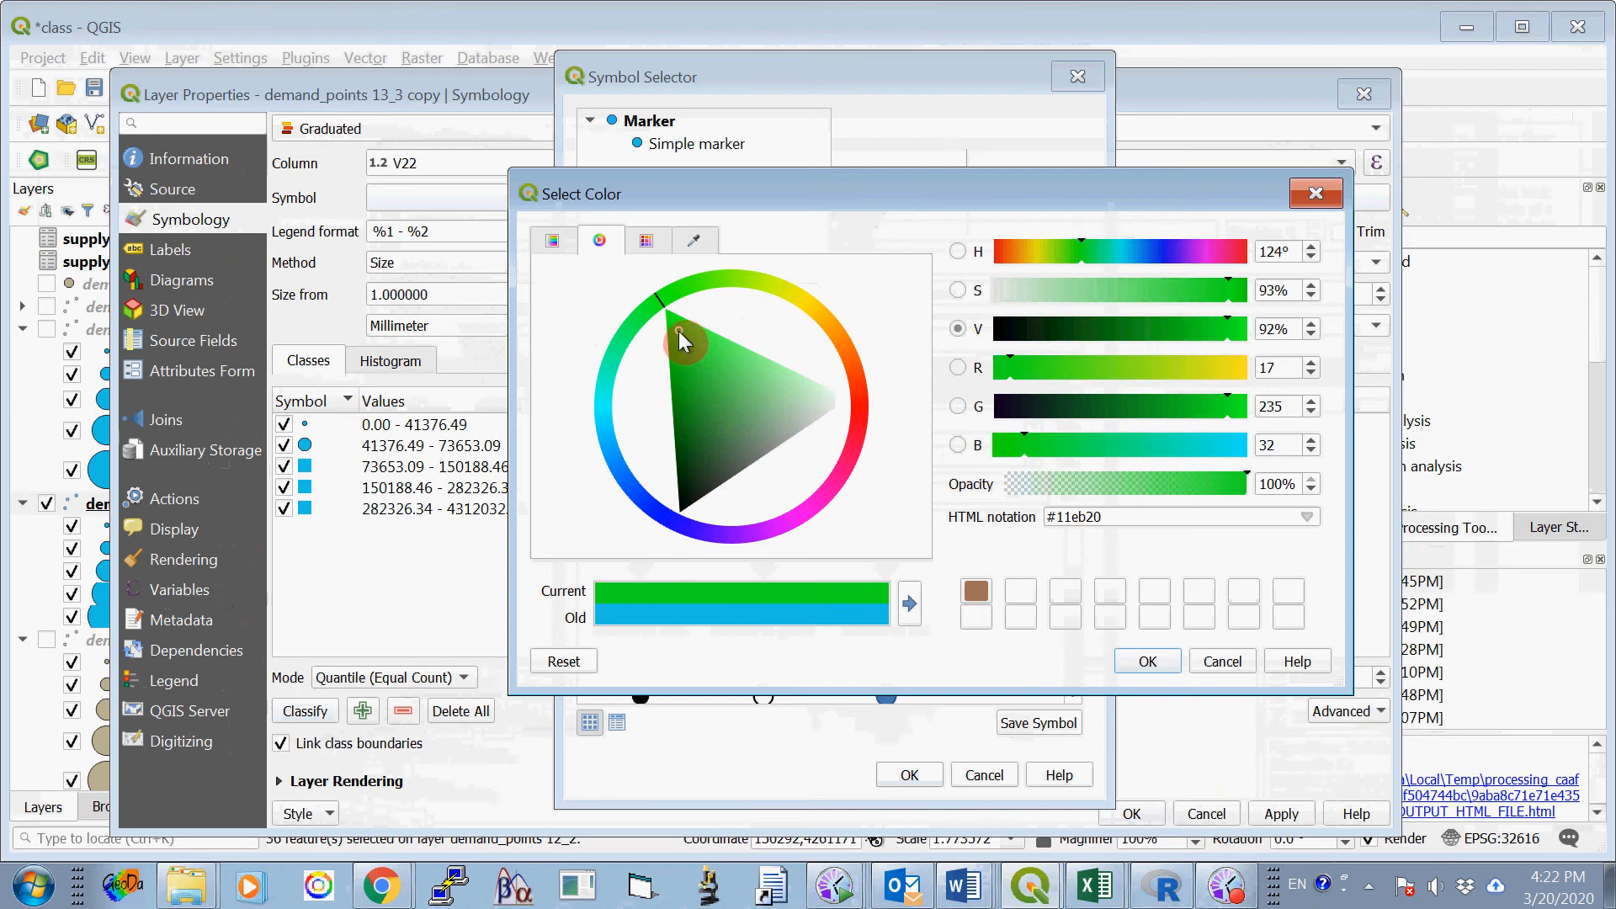
{"action": "left_click", "coordinate": [1145, 661]}
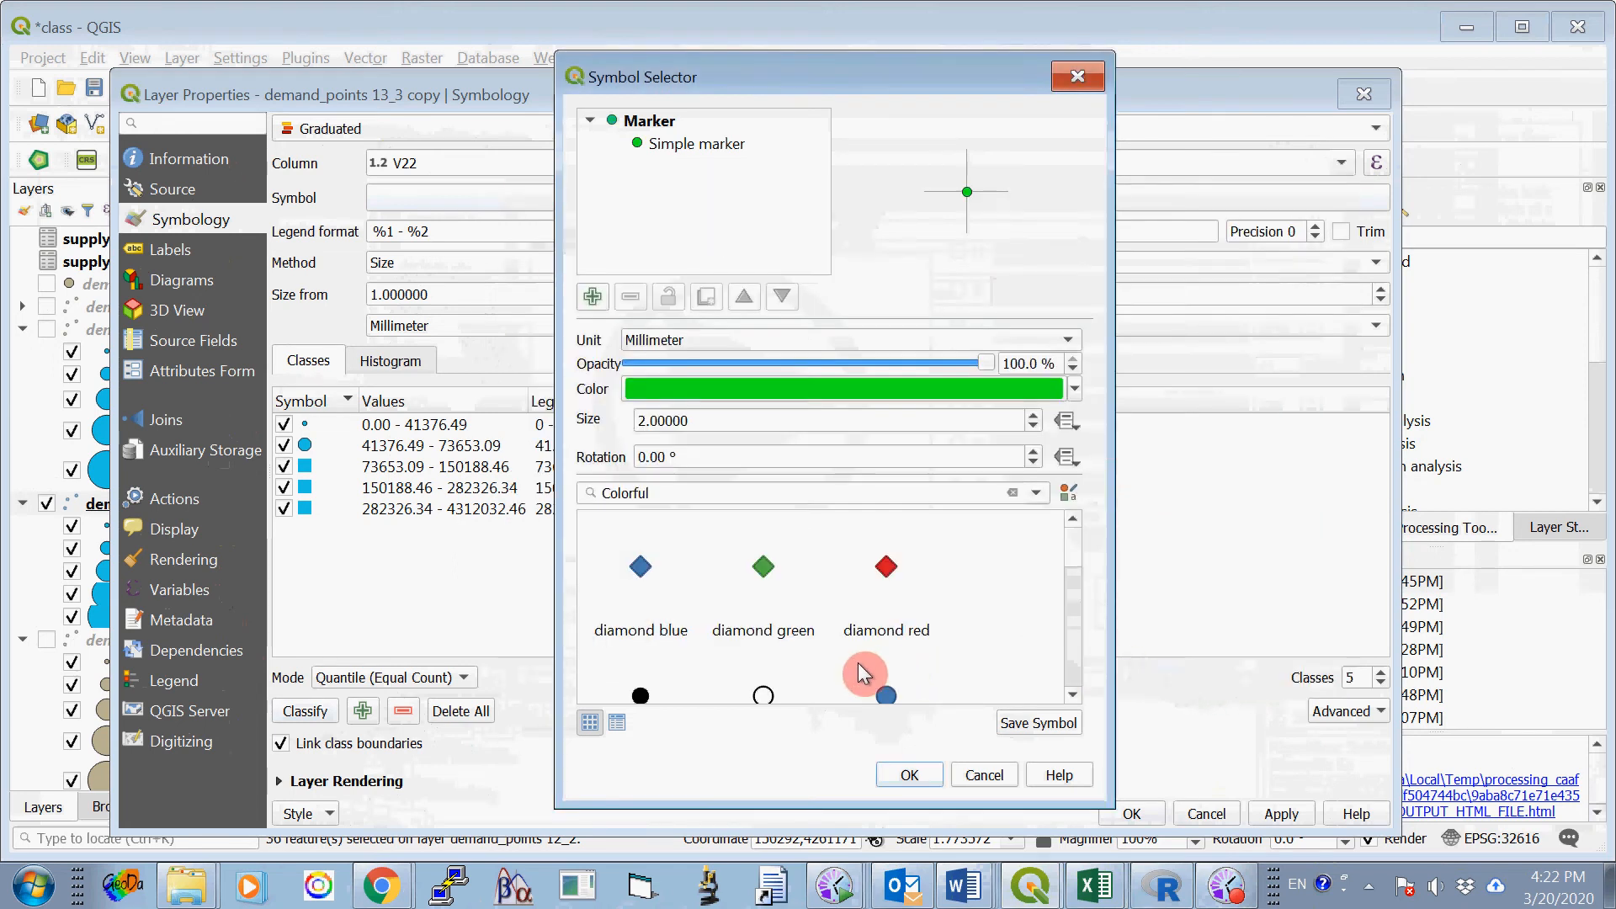
{"action": "left_click", "coordinate": [911, 772]}
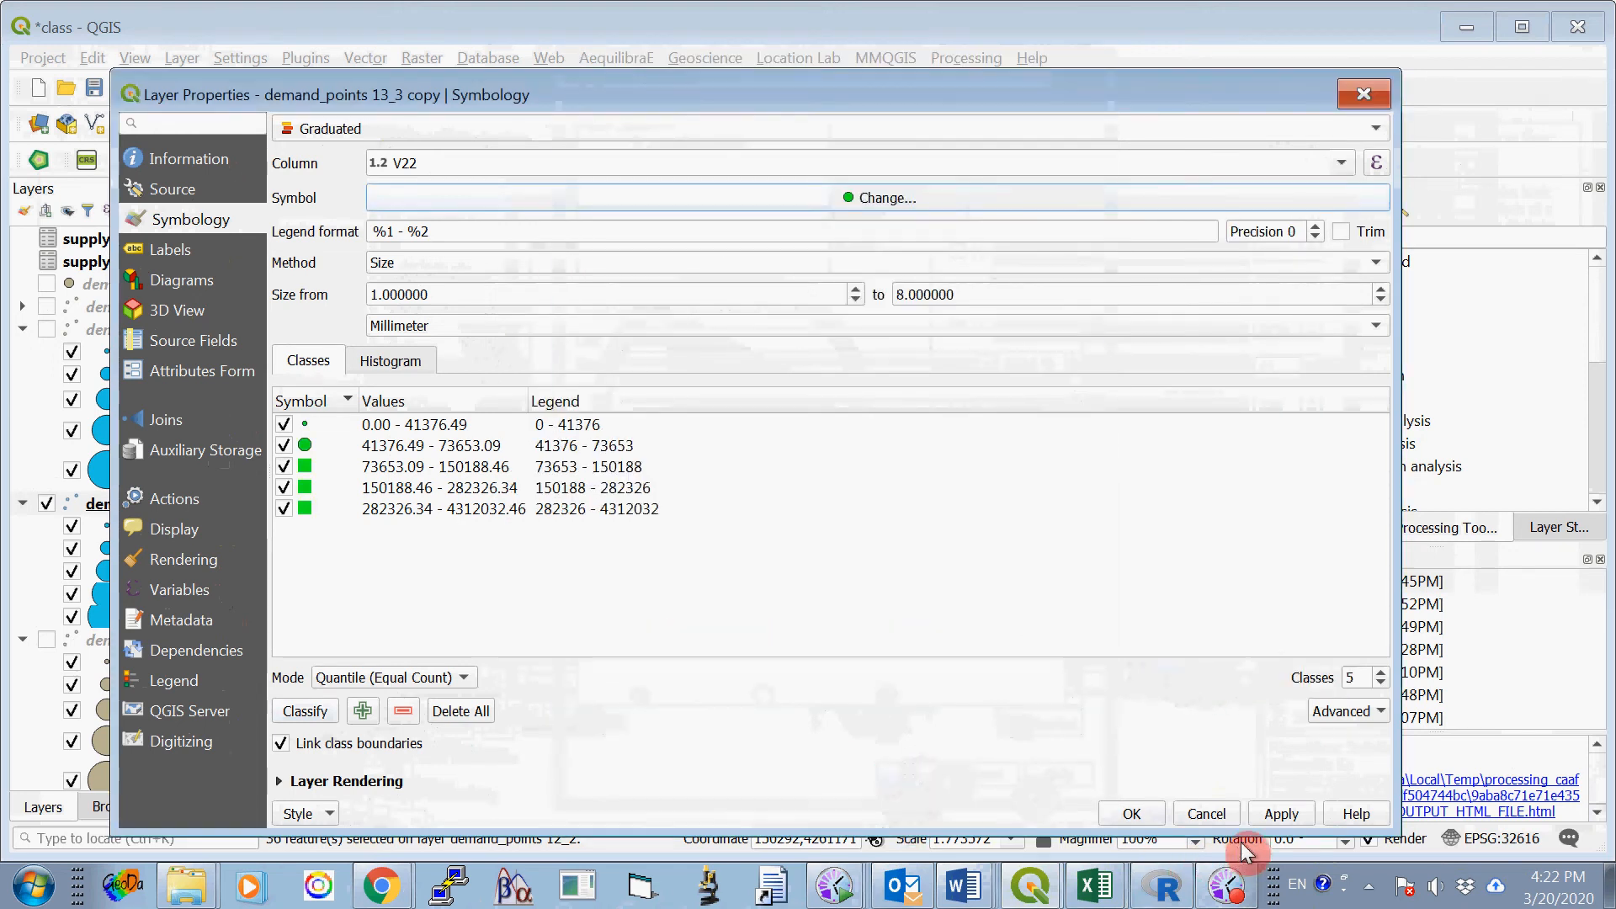
{"action": "left_click", "coordinate": [1131, 813]}
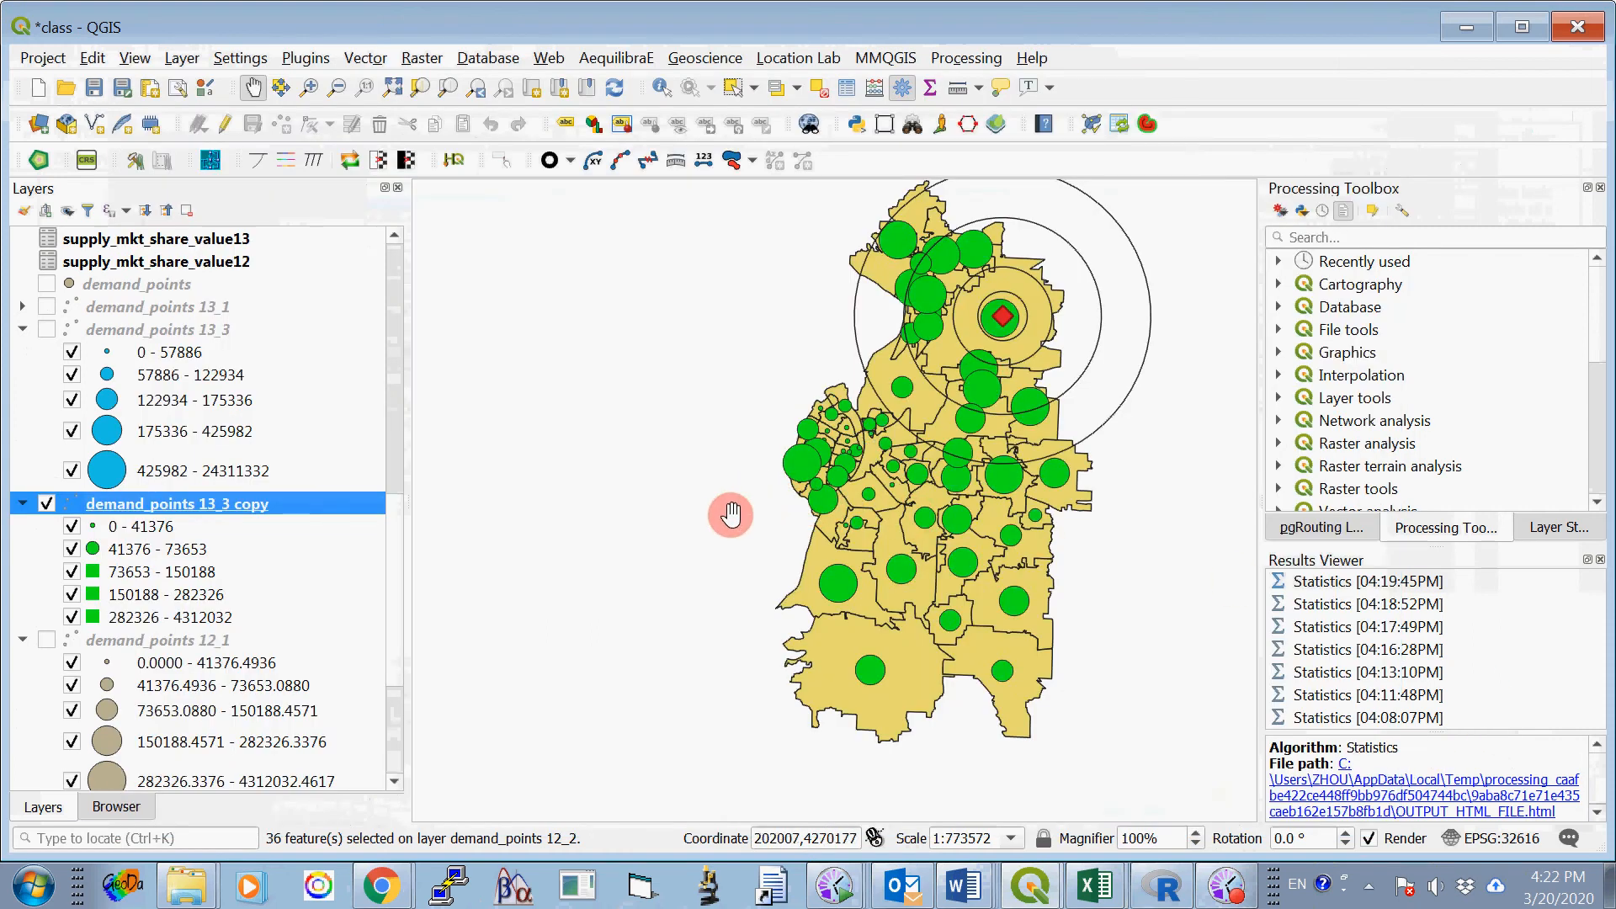
- Rename the demand_points 13_3 copy layer as demand_points 13_1
{"action": "right_click", "coordinate": [271, 503]}
{"action": "mouse_move", "coordinate": [340, 472]}
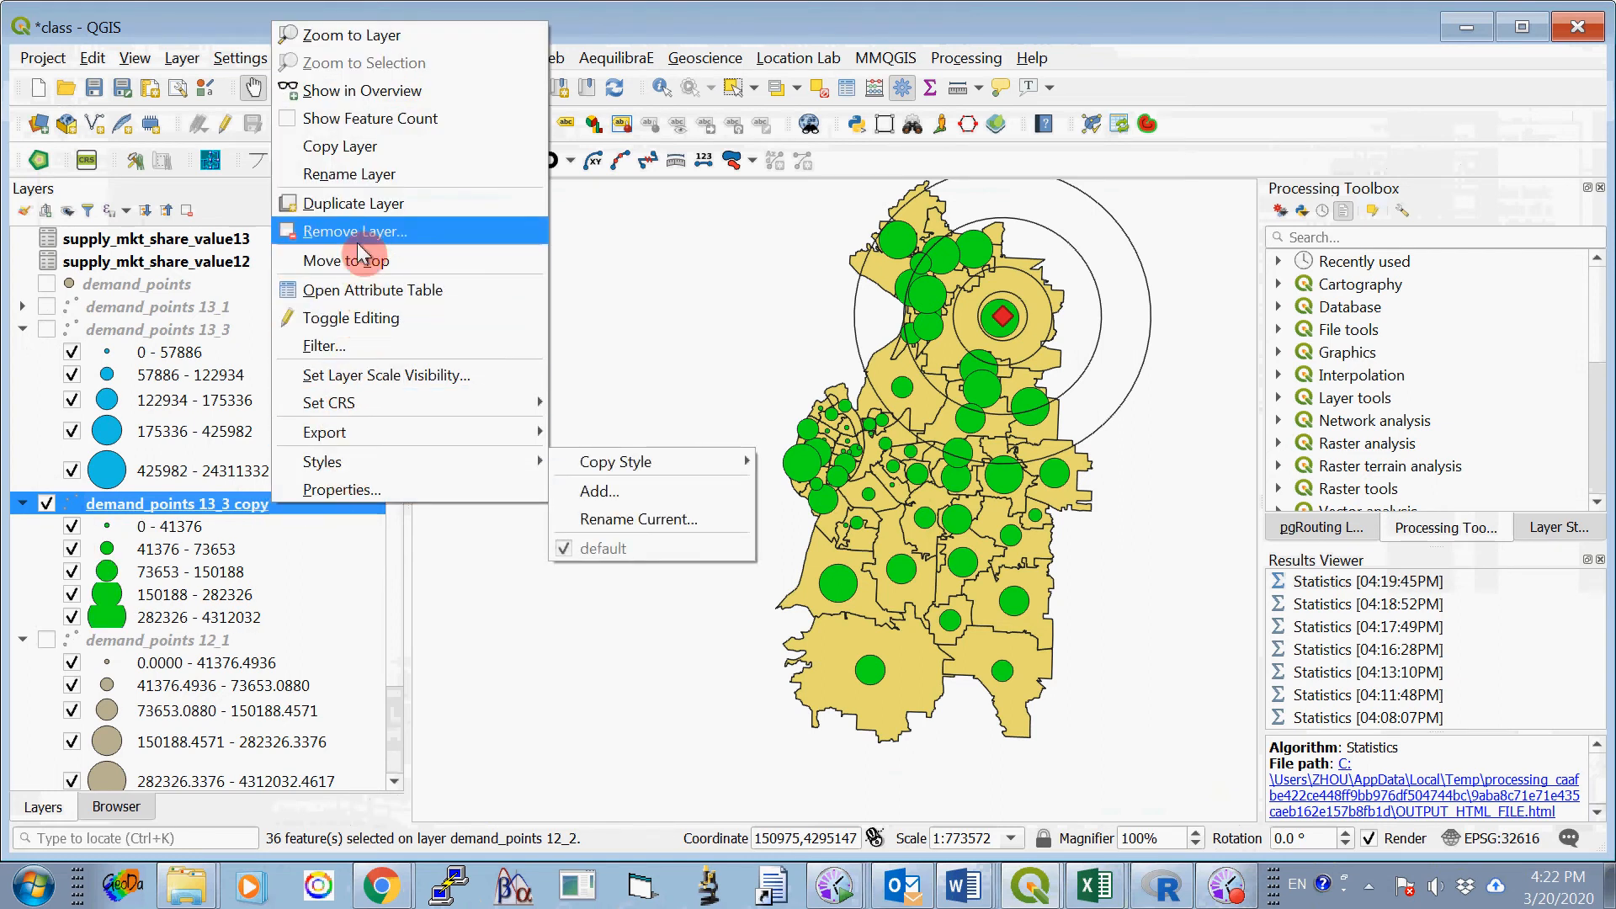
{"action": "left_click", "coordinate": [377, 187]}
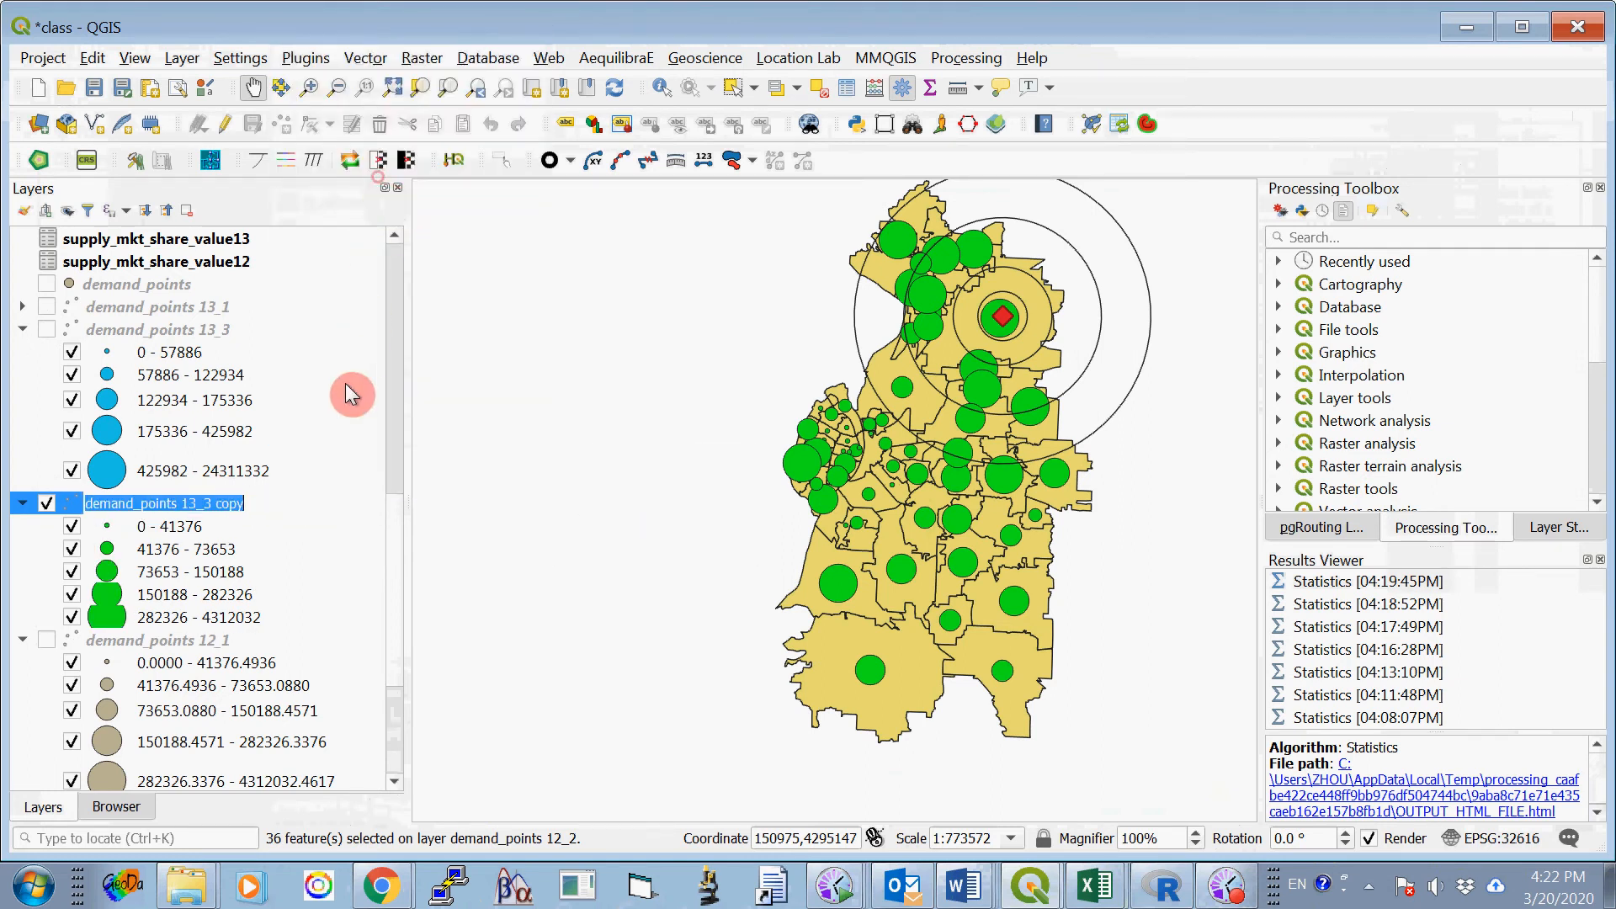
{"action": "left_click", "coordinate": [261, 502]}
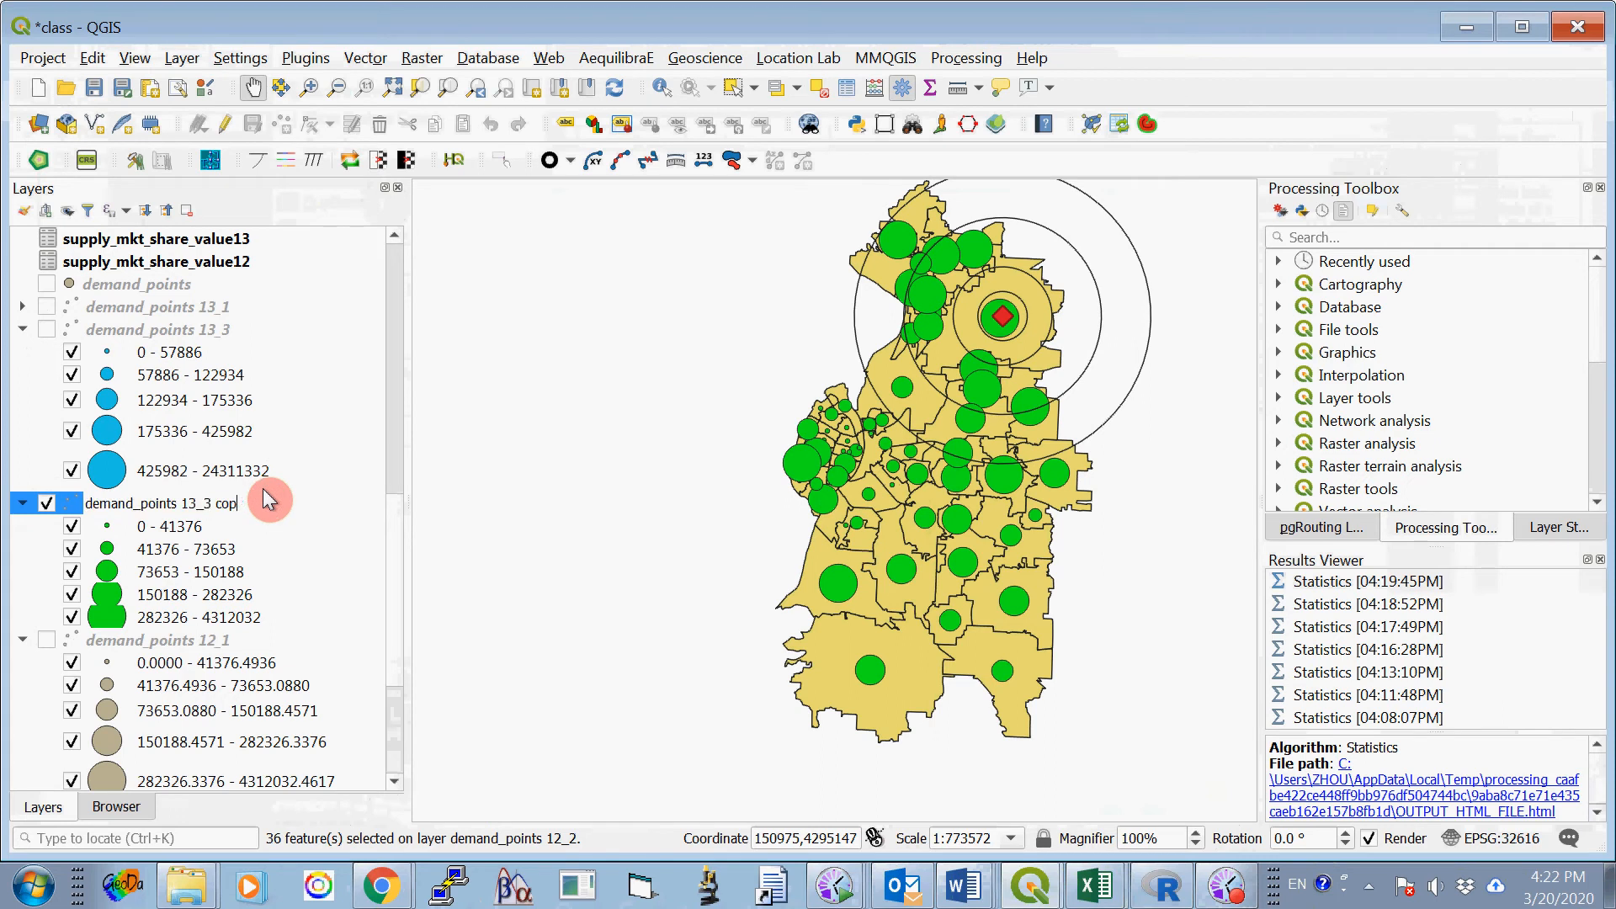
{"action": "key", "text": "BackSpace"}
{"action": "key", "text": "BackSpace"}
{"action": "type", "text": "1"}
{"action": "key", "text": "Return"}
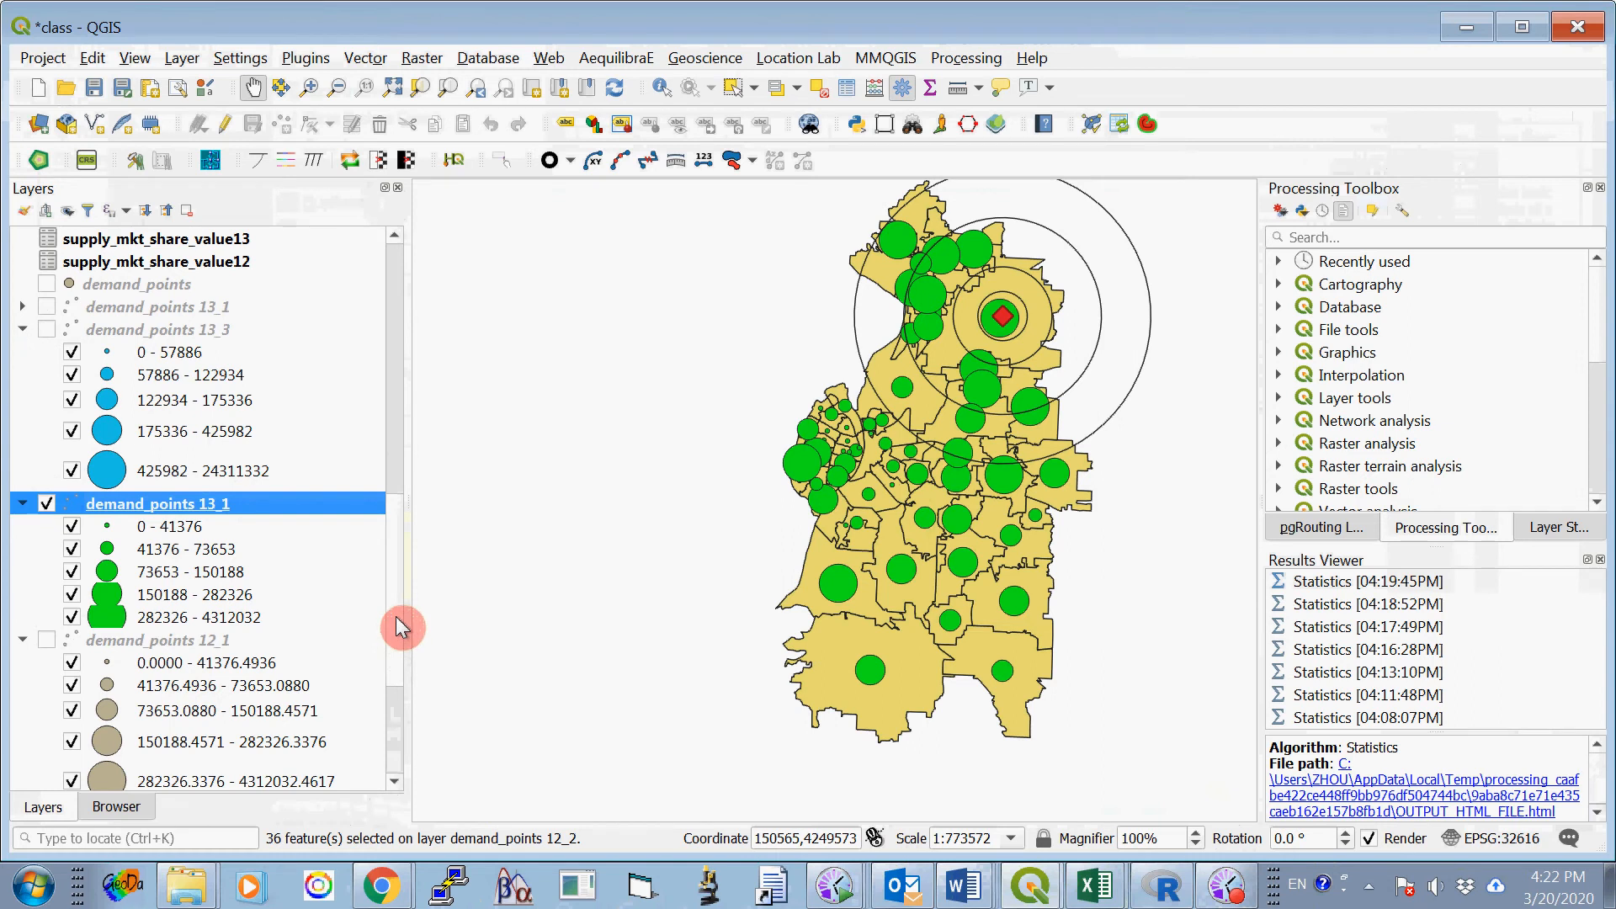
- Make the green demand_points 13_1 layer active and deselect features from all layers
{"action": "mouse_move", "coordinate": [396, 617]}
{"action": "left_mouse_down"}
{"action": "mouse_move", "coordinate": [395, 599]}
{"action": "mouse_move", "coordinate": [396, 624]}
{"action": "left_mouse_up"}
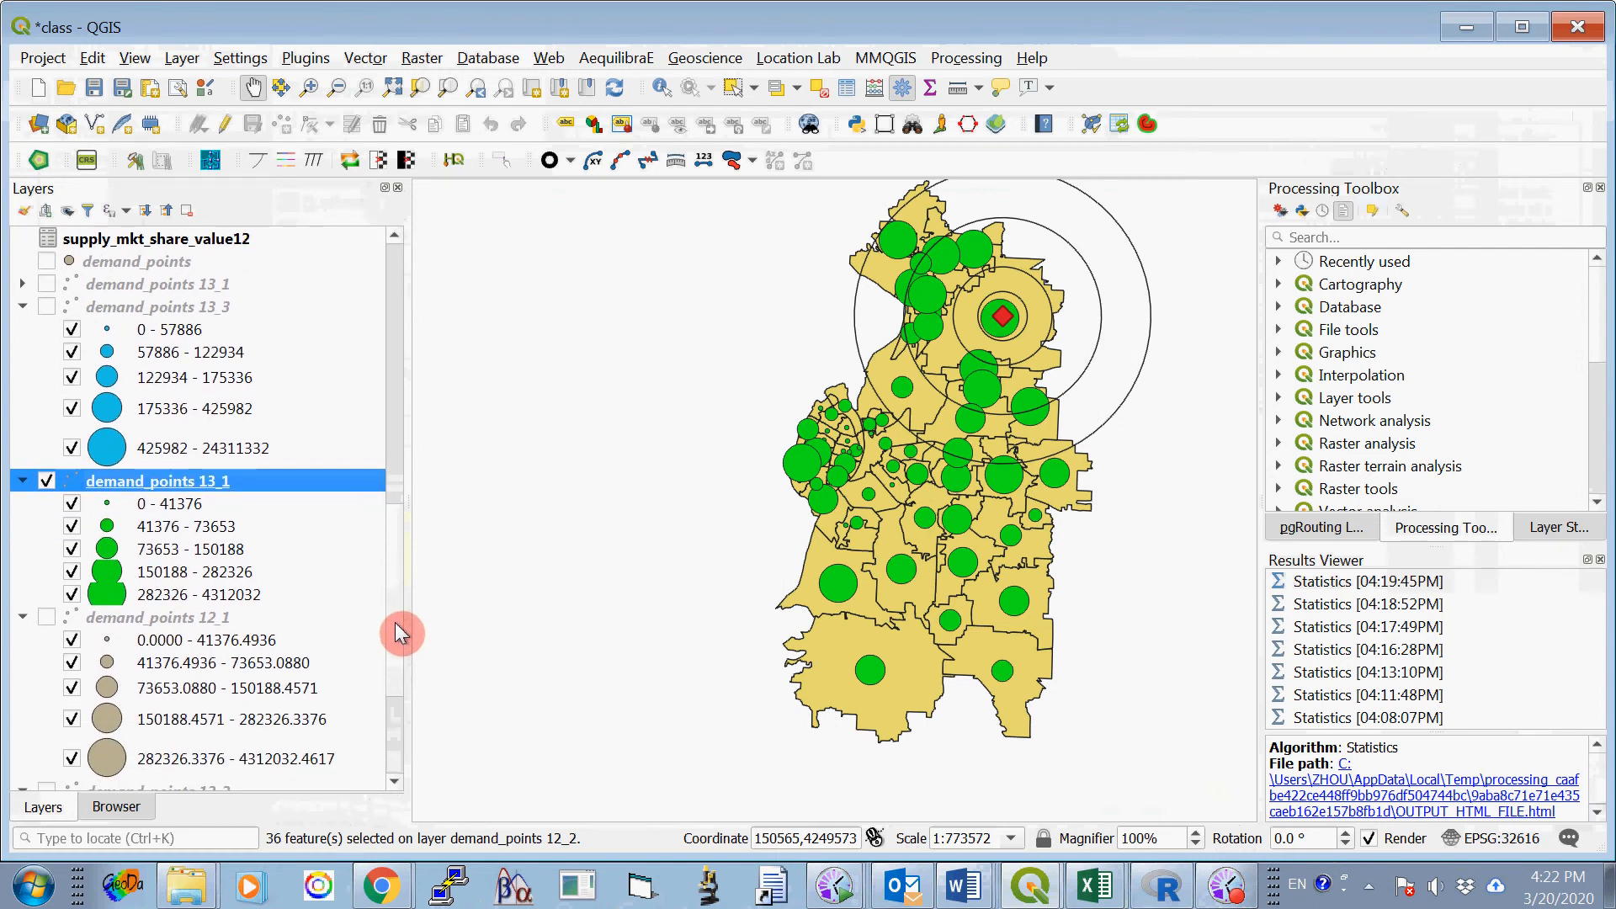
{"action": "left_click_drag", "start_coordinate": [258, 479], "coordinate": [264, 491]}
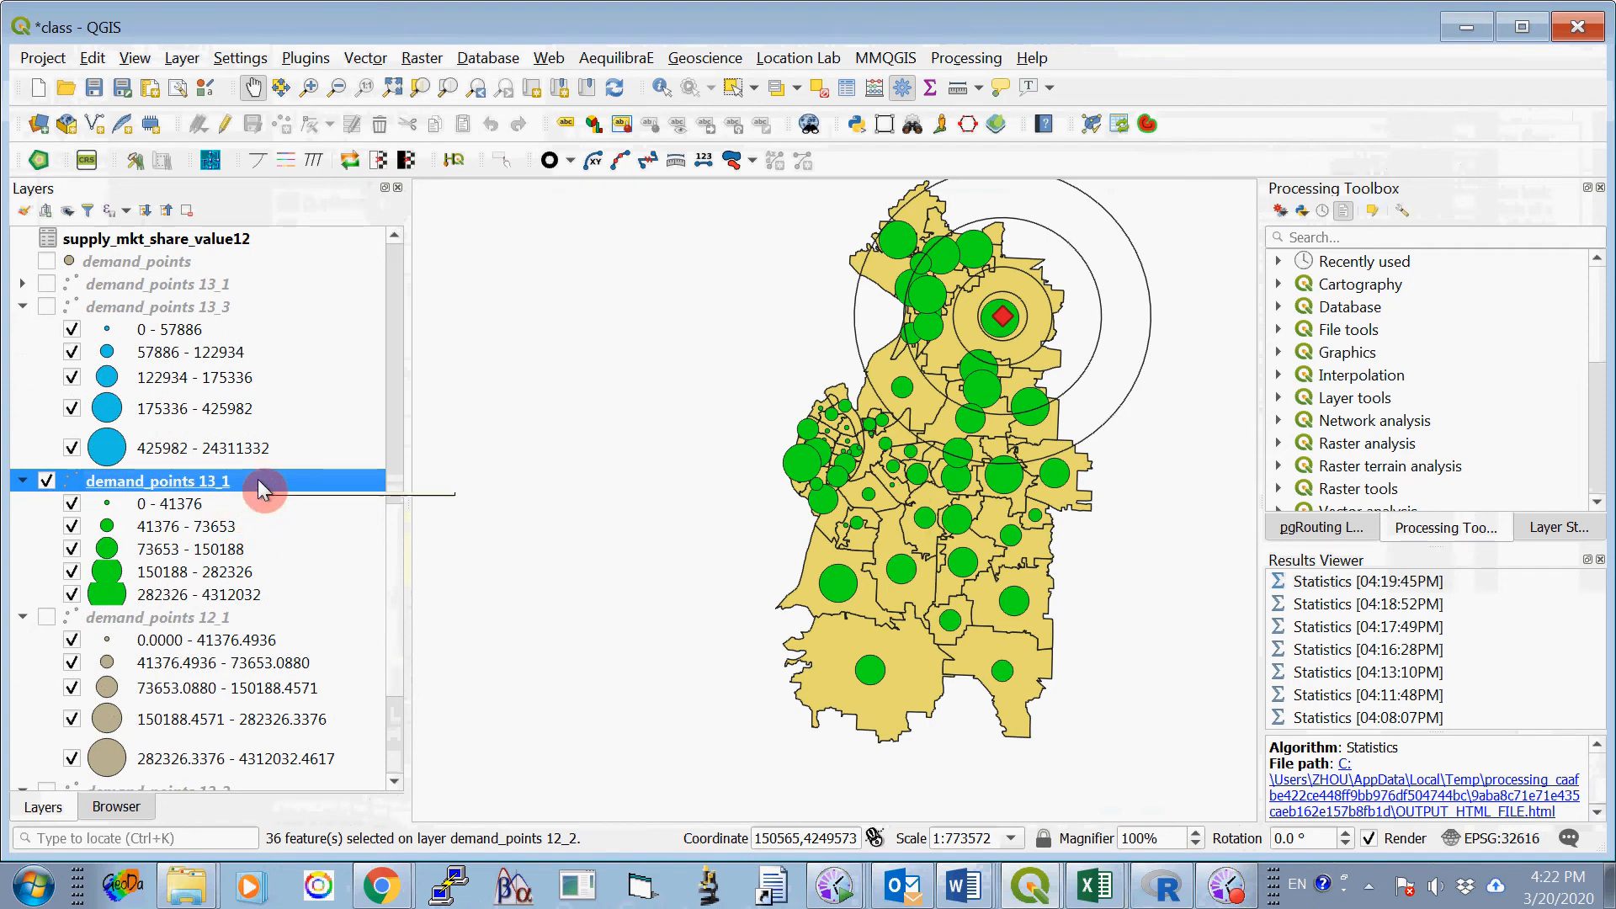
{"action": "left_click", "coordinate": [818, 89]}
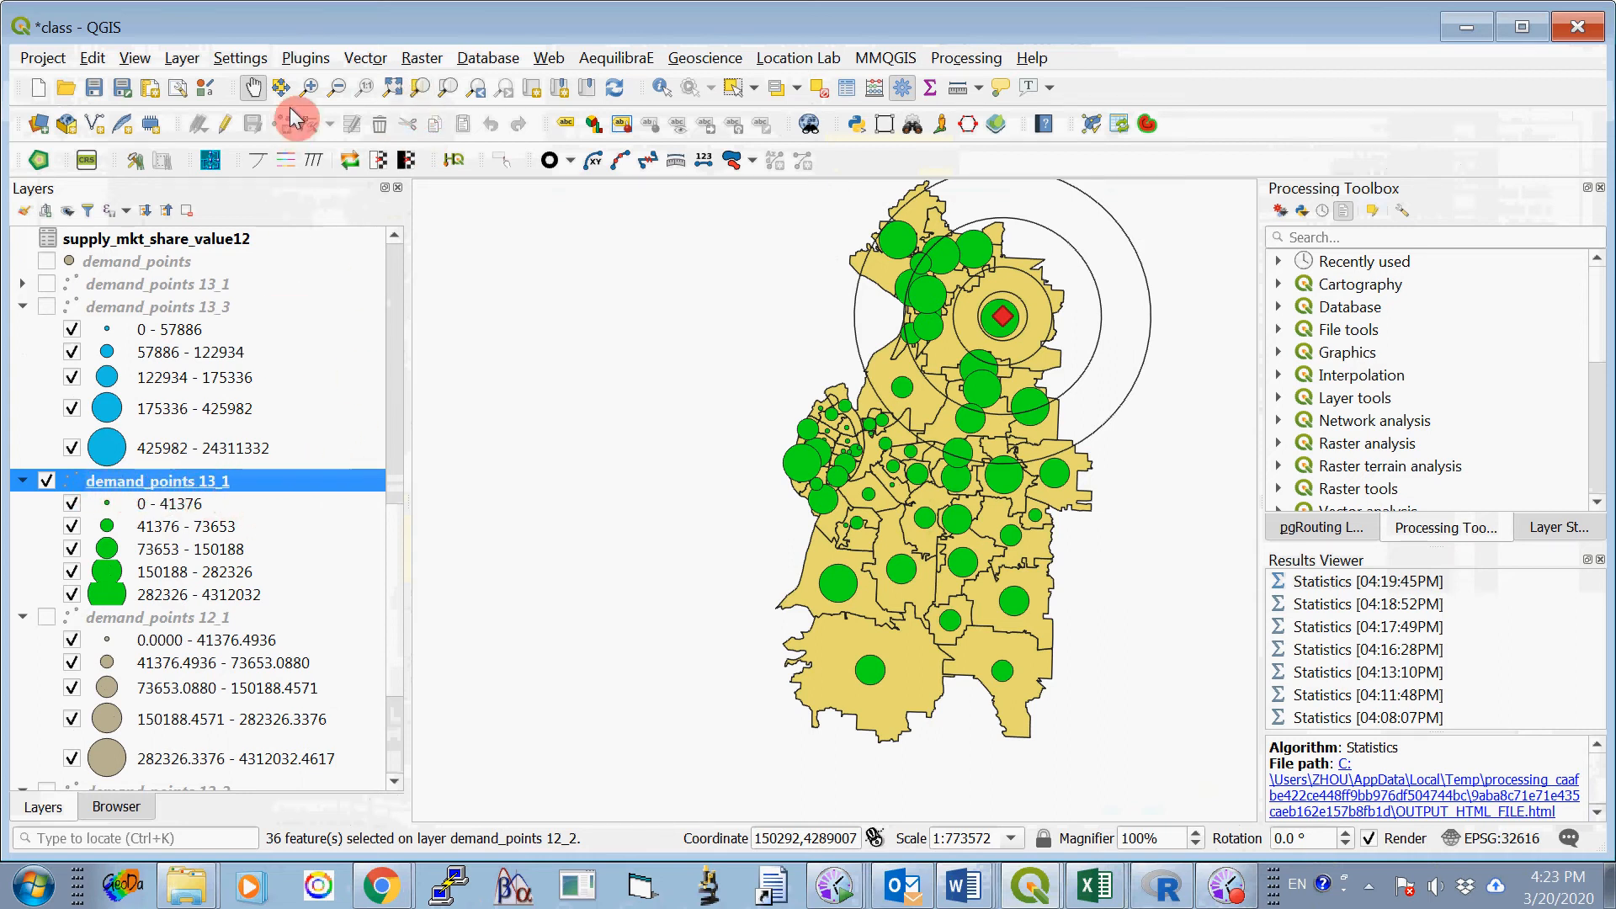
- Select by location the demand_points 13_1 features that are within buffer1_4000, creating a new selection
{"action": "left_click", "coordinate": [369, 59]}
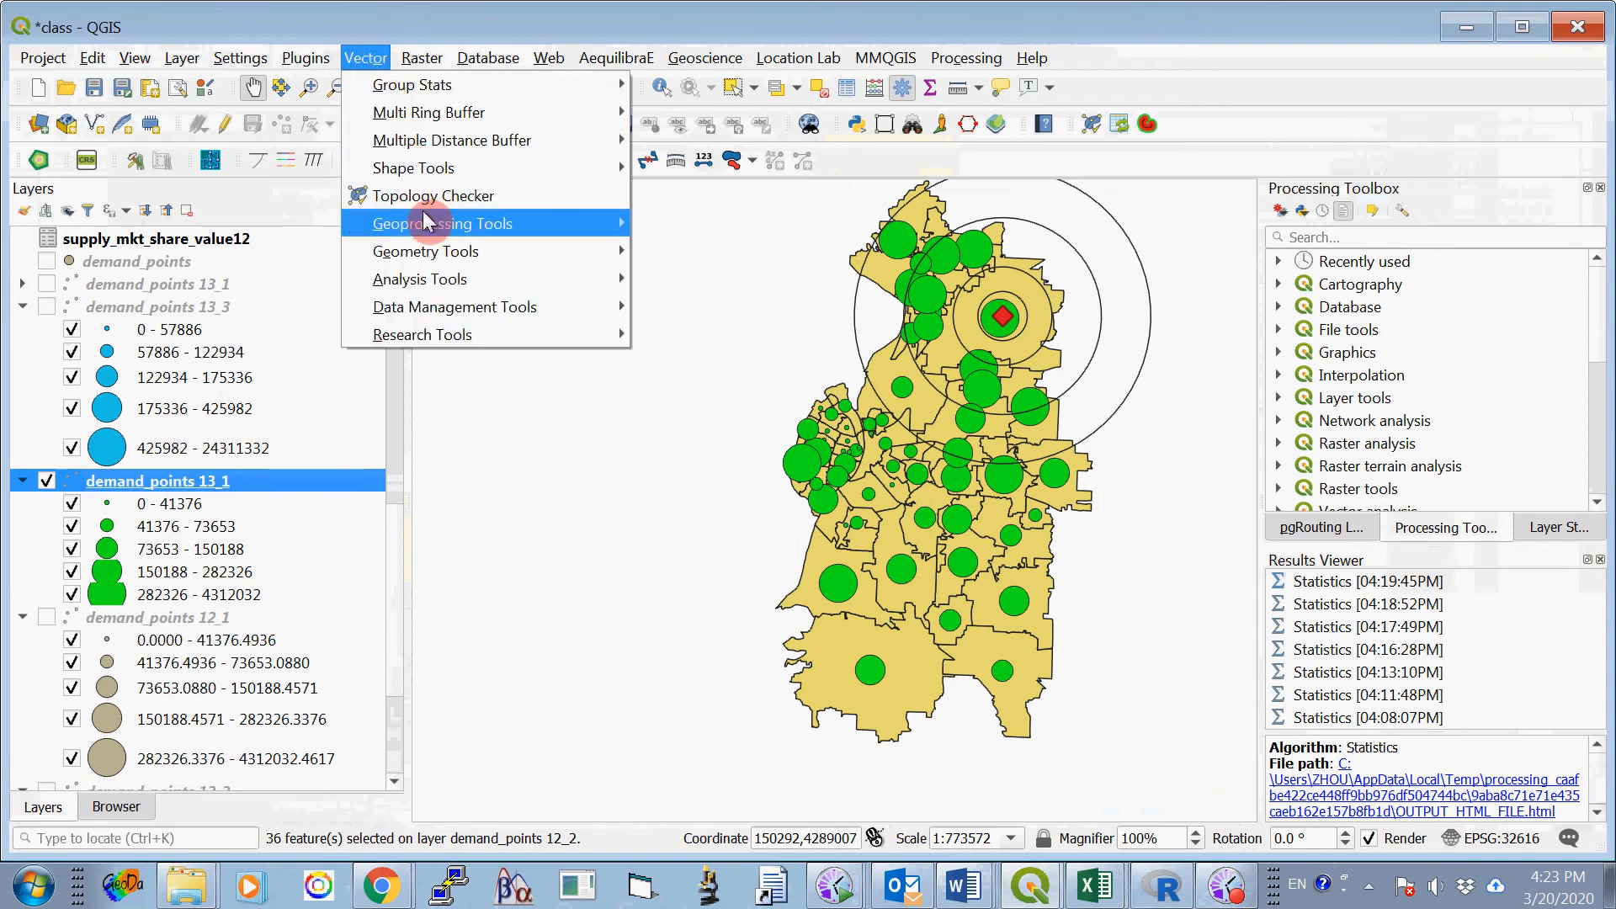
{"action": "left_click", "coordinate": [438, 343]}
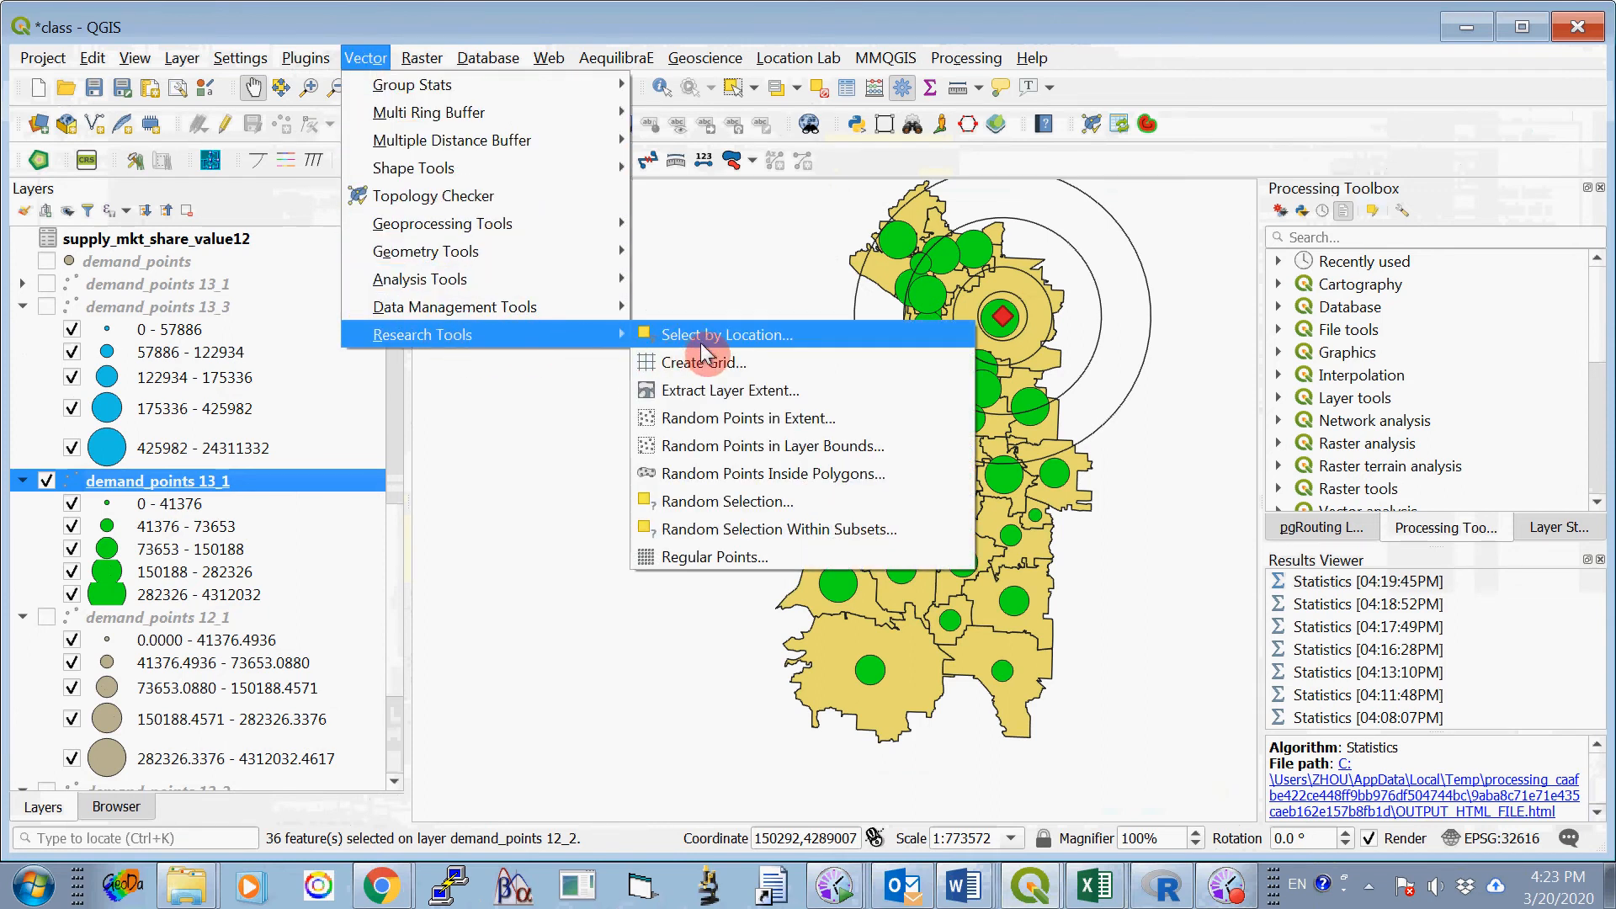
{"action": "left_click", "coordinate": [759, 333]}
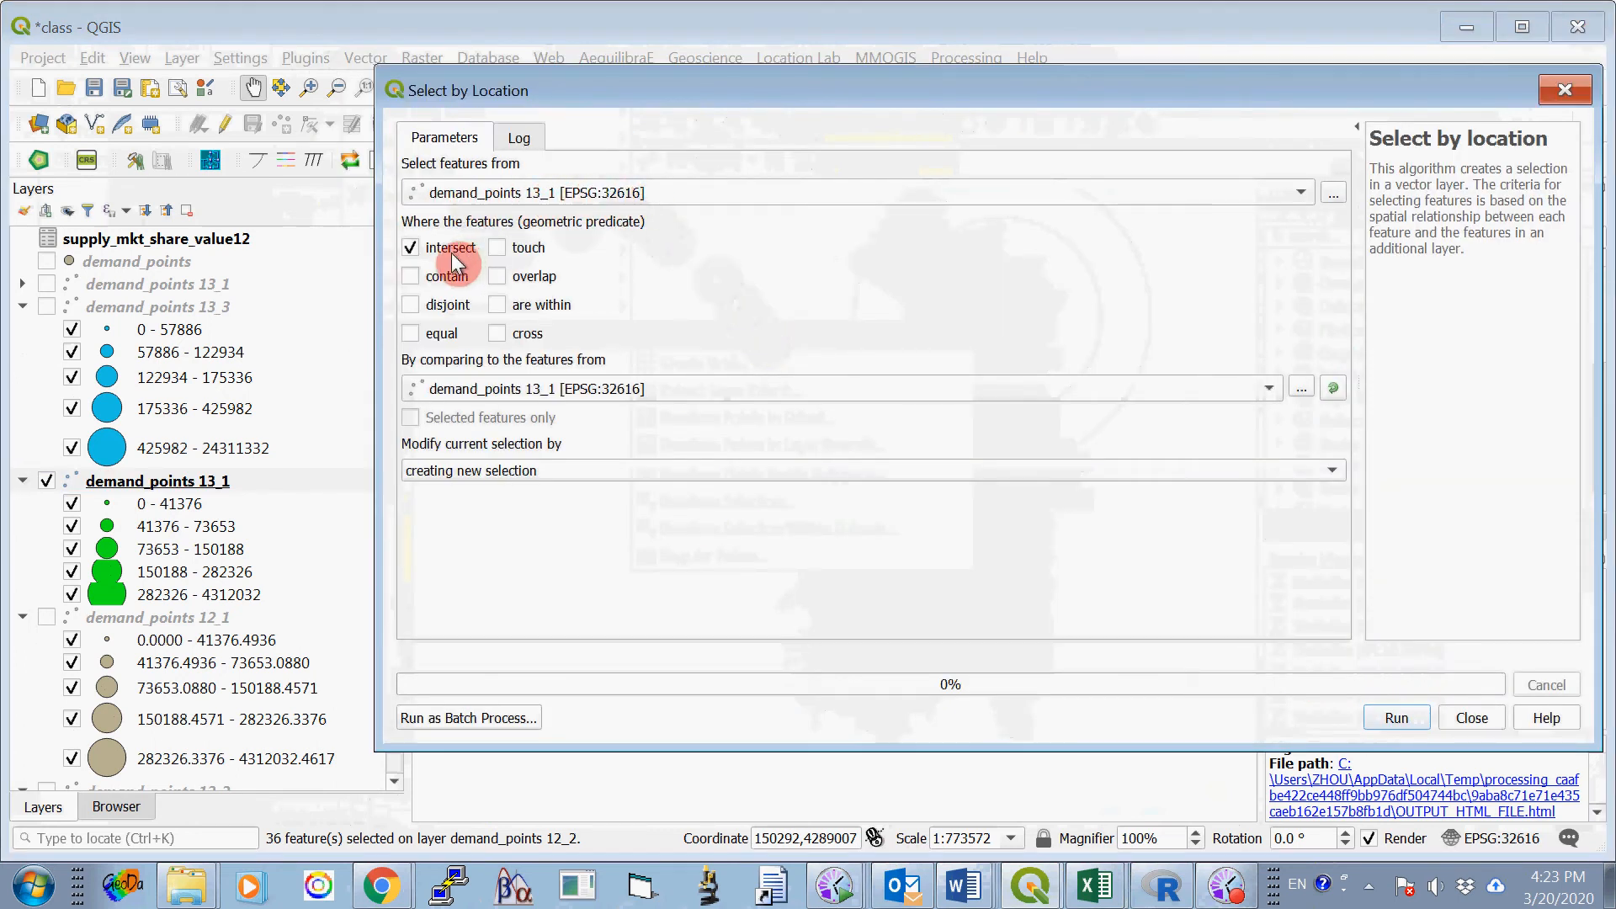
{"action": "left_click", "coordinate": [410, 249]}
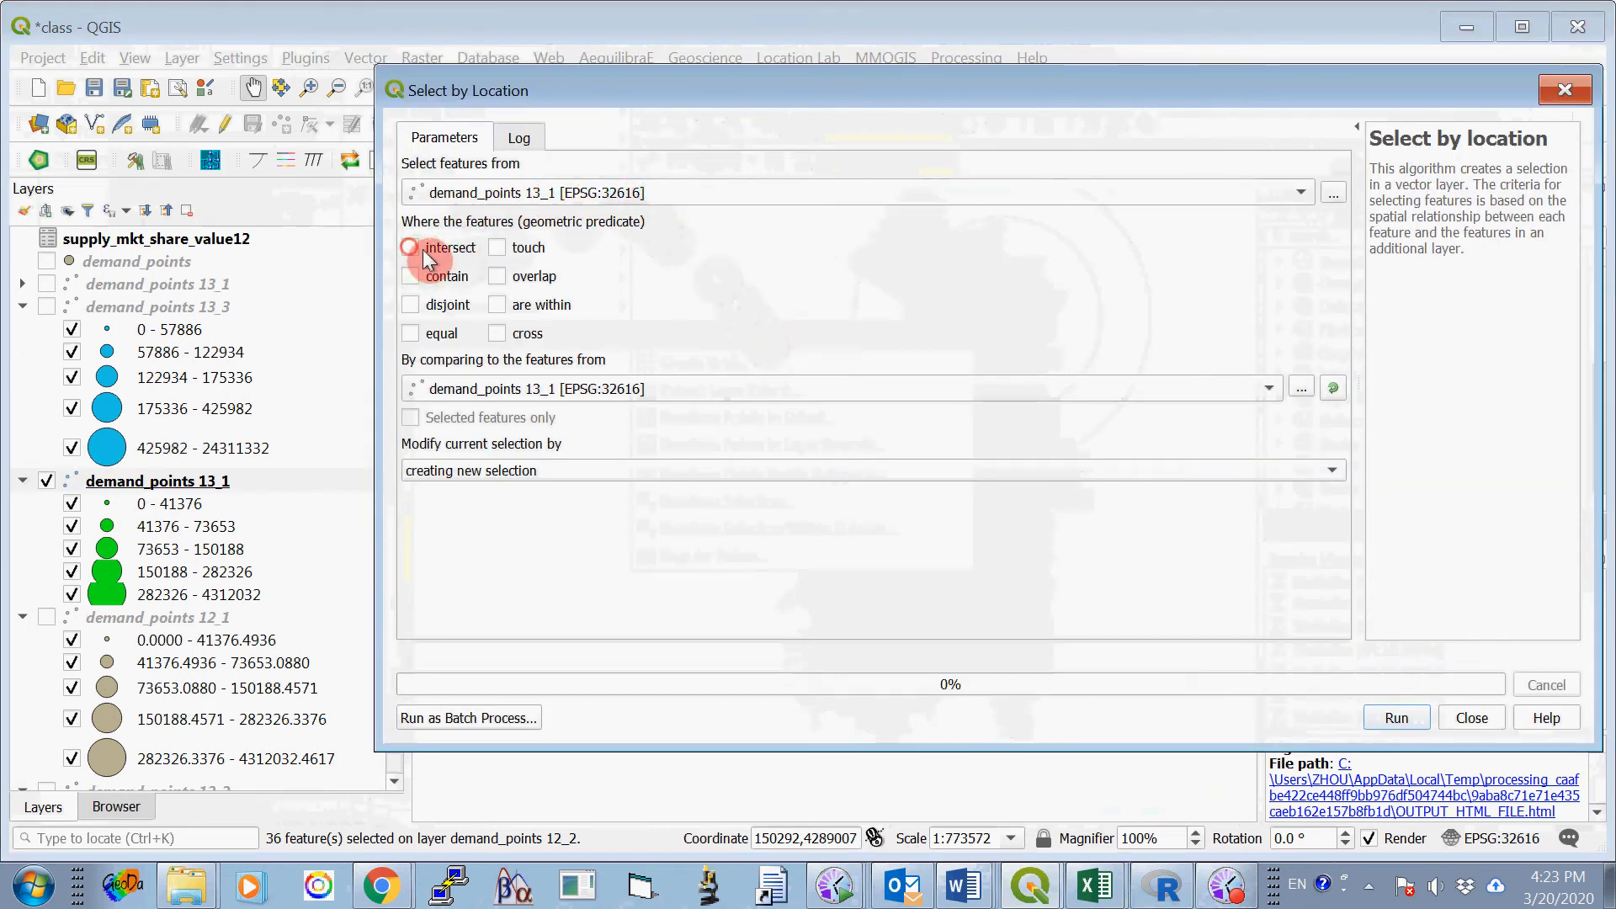
{"action": "left_click", "coordinate": [499, 304]}
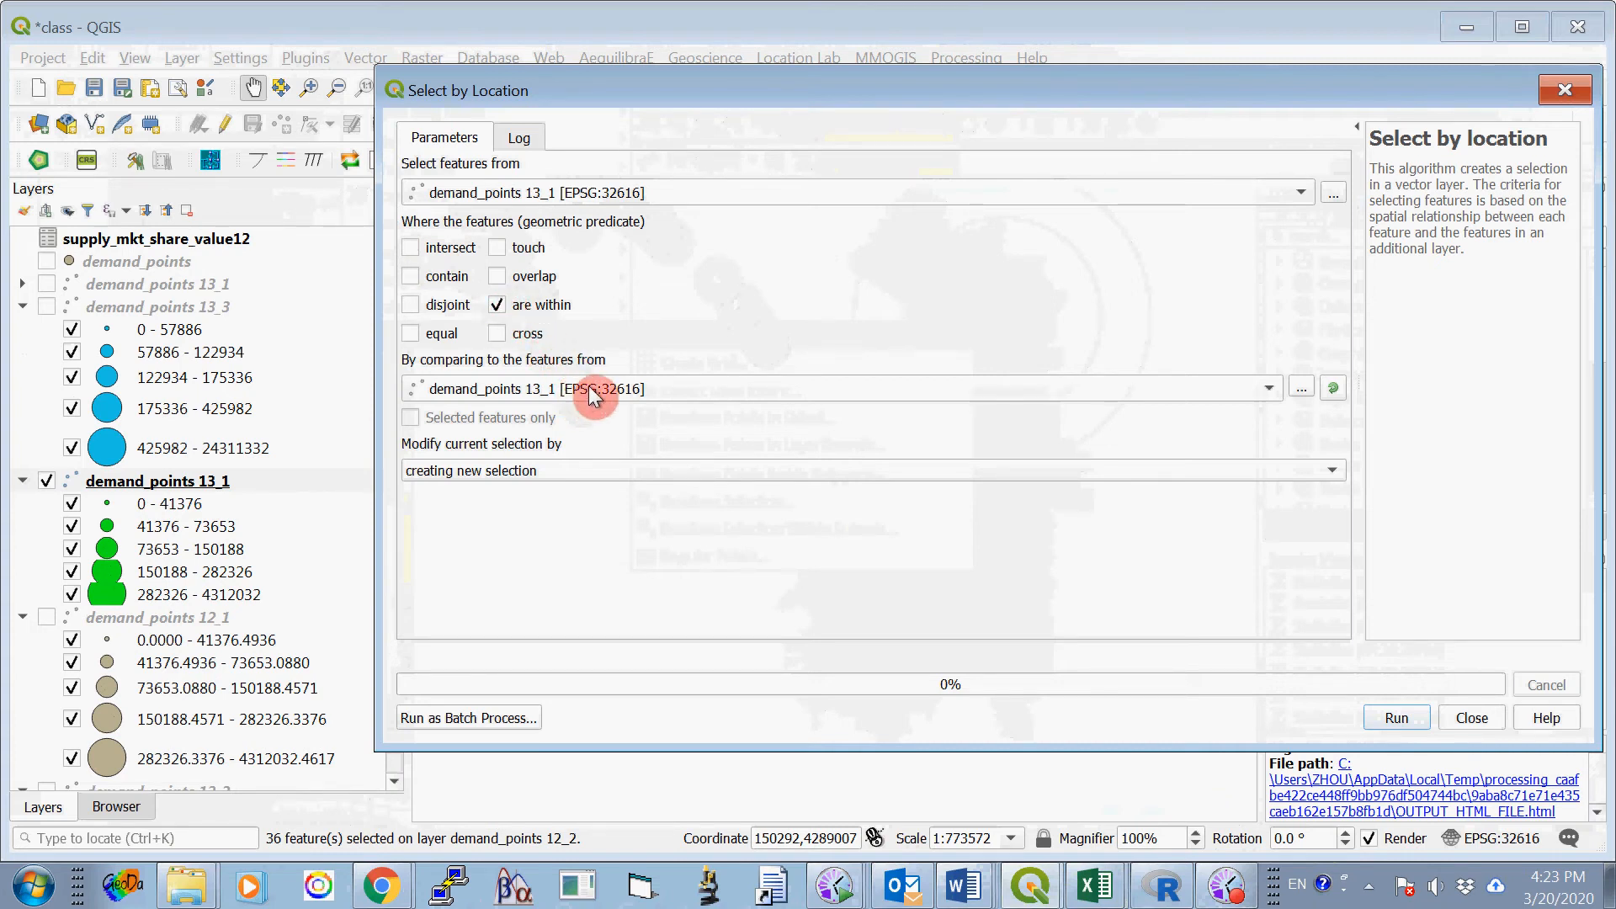
{"action": "left_click", "coordinate": [592, 392]}
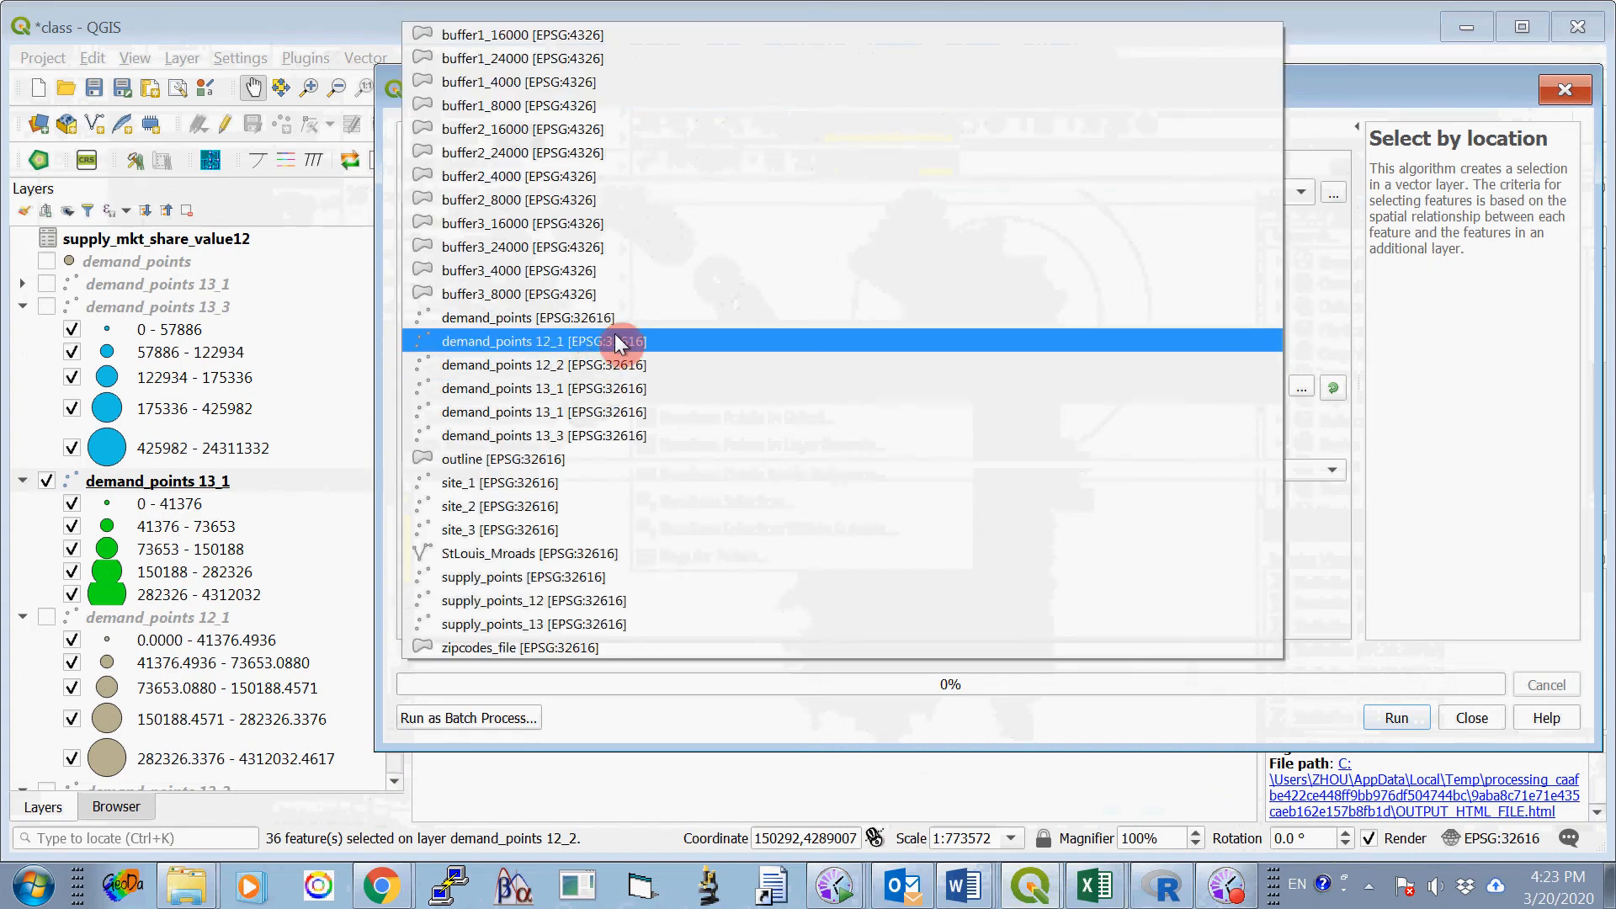
{"action": "left_click", "coordinate": [587, 83]}
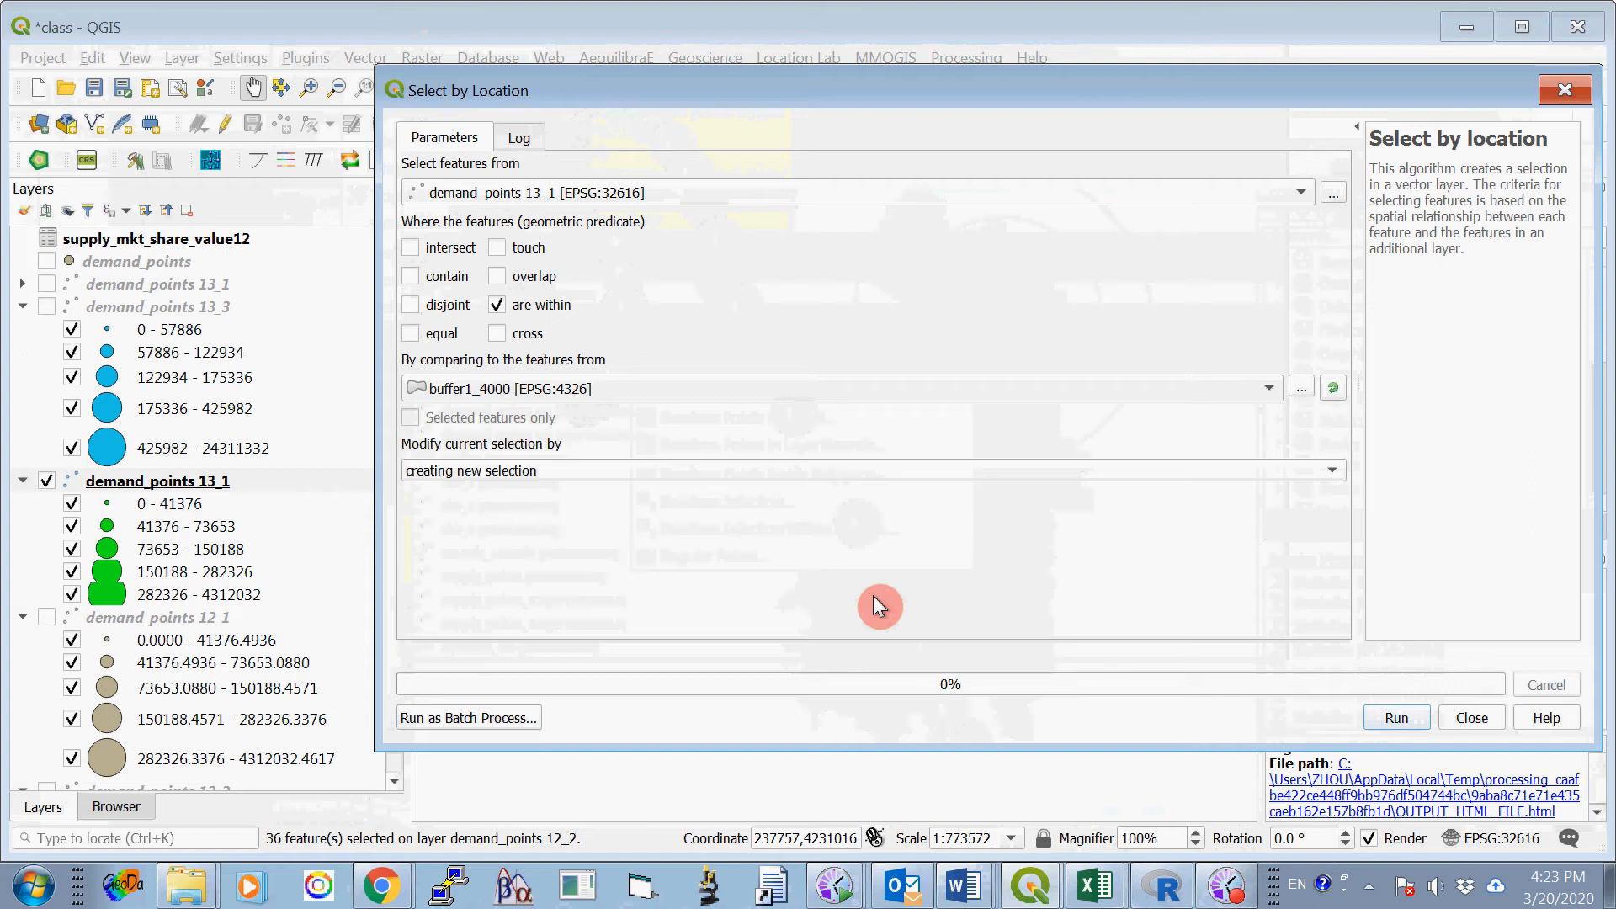
{"action": "left_click", "coordinate": [1397, 718]}
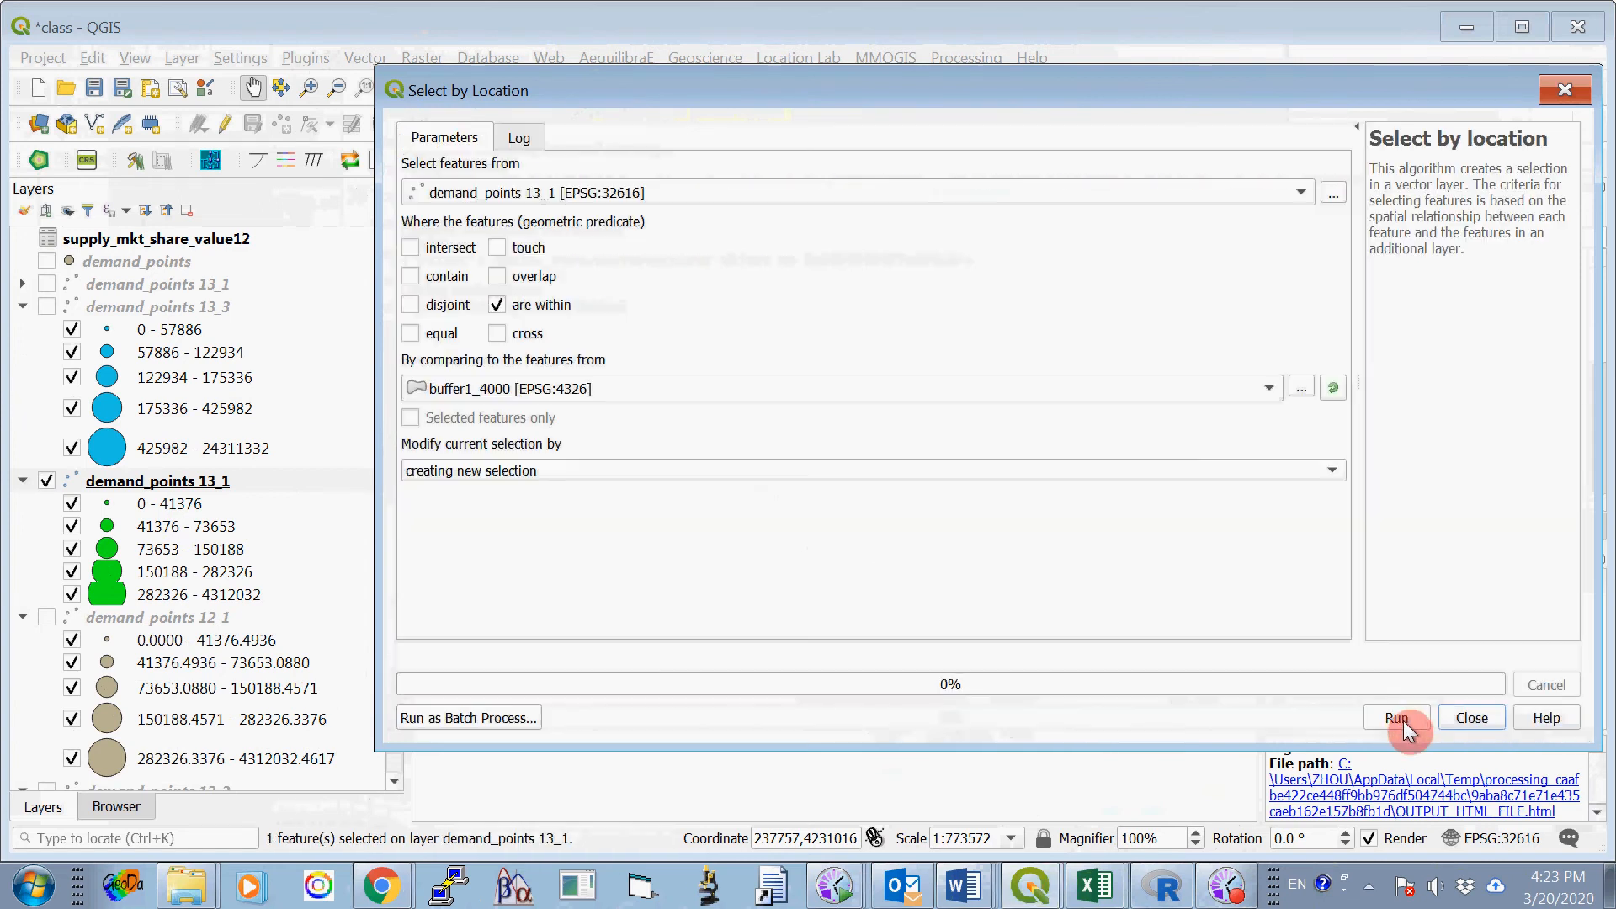
{"action": "left_click", "coordinate": [1479, 717]}
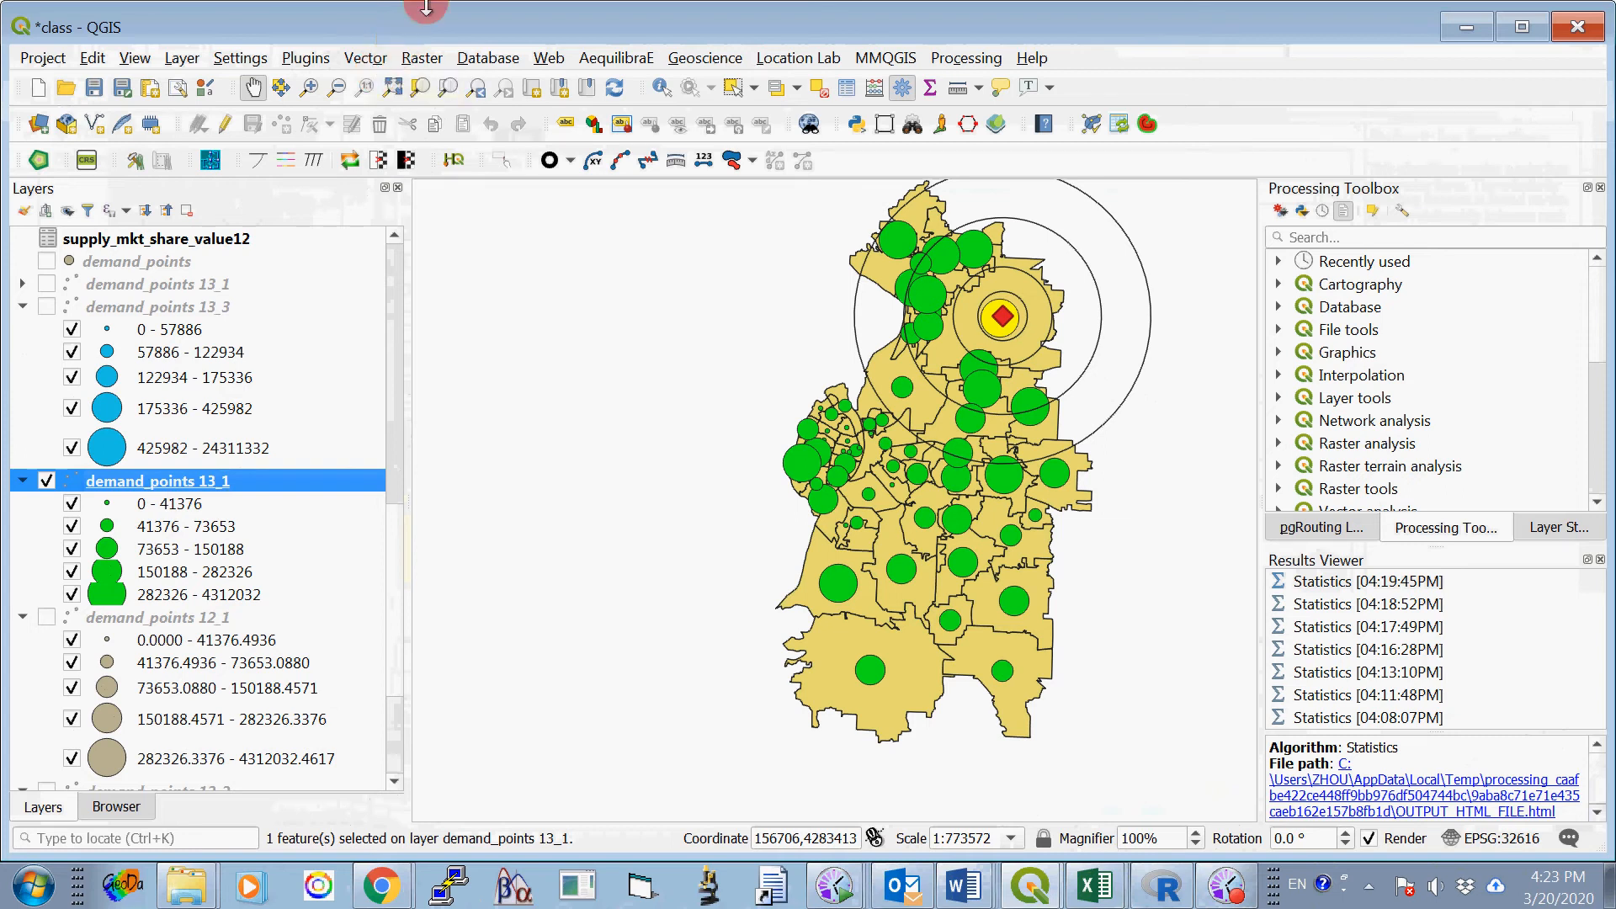
- Run Basic Statistics for Fields on V22 of demand_points 13_1, using selected features only
{"action": "left_click", "coordinate": [374, 66]}
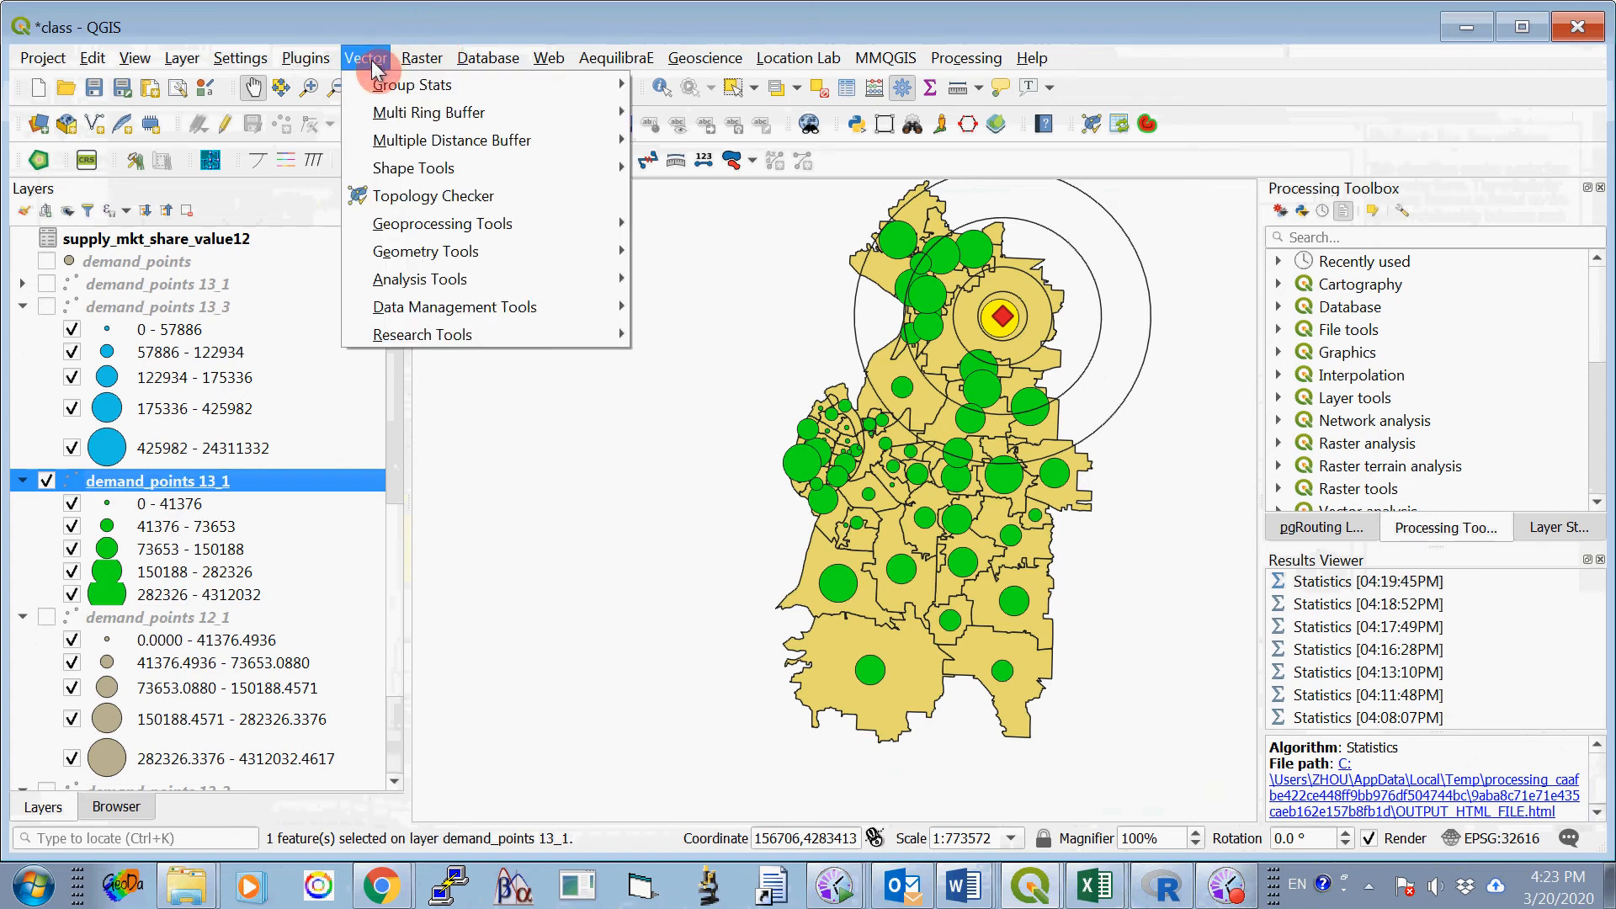
{"action": "mouse_move", "coordinate": [446, 284]}
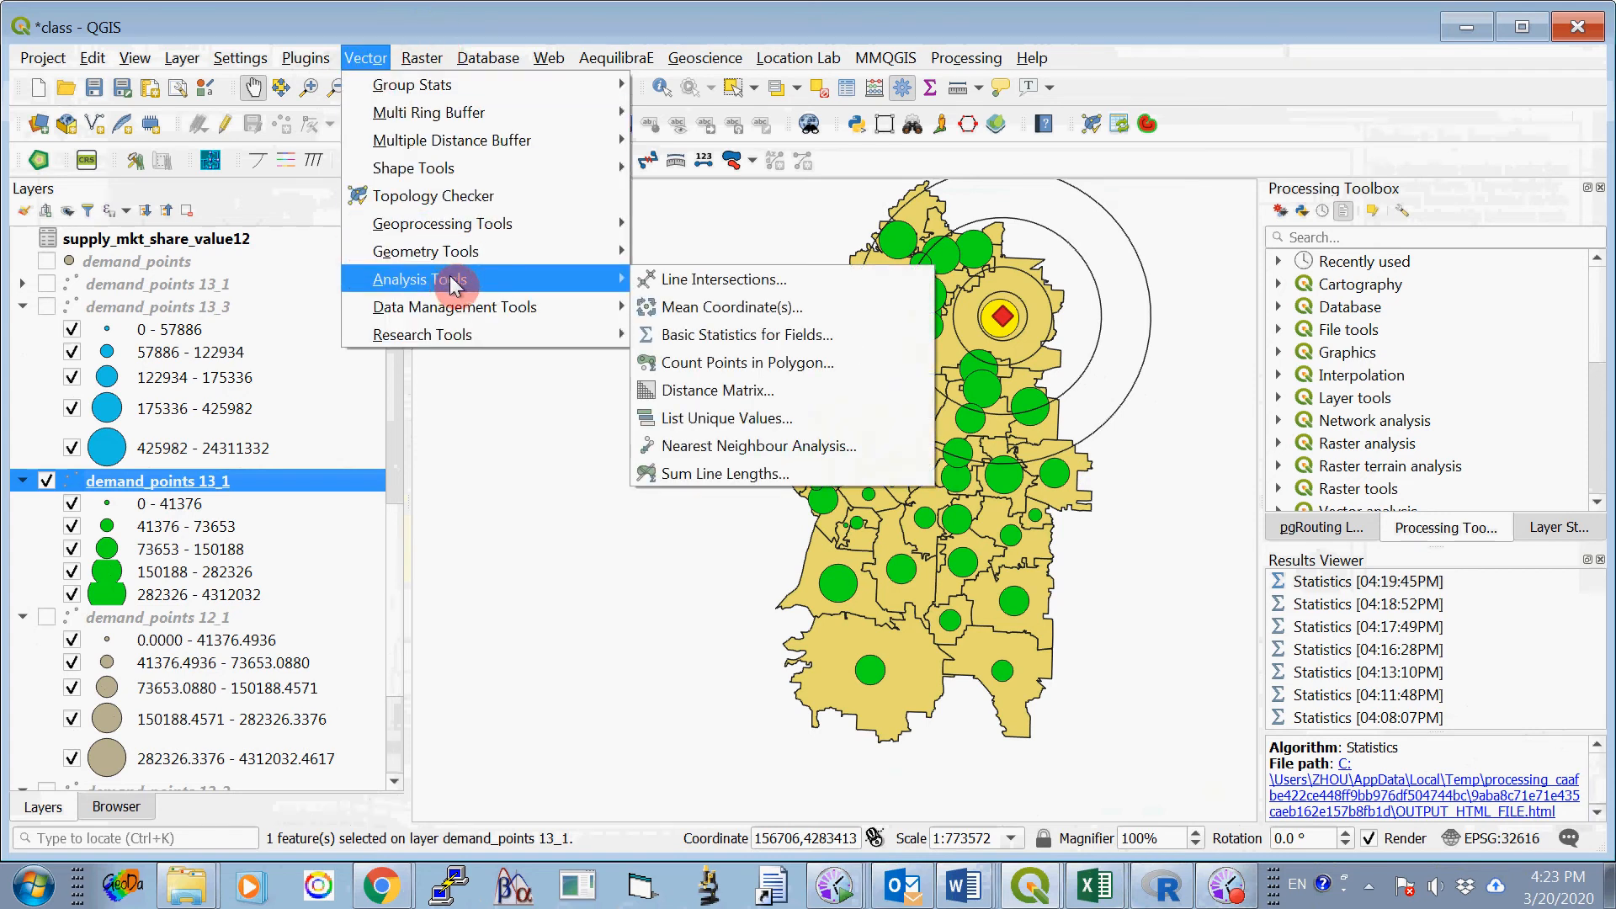
{"action": "left_click", "coordinate": [776, 337]}
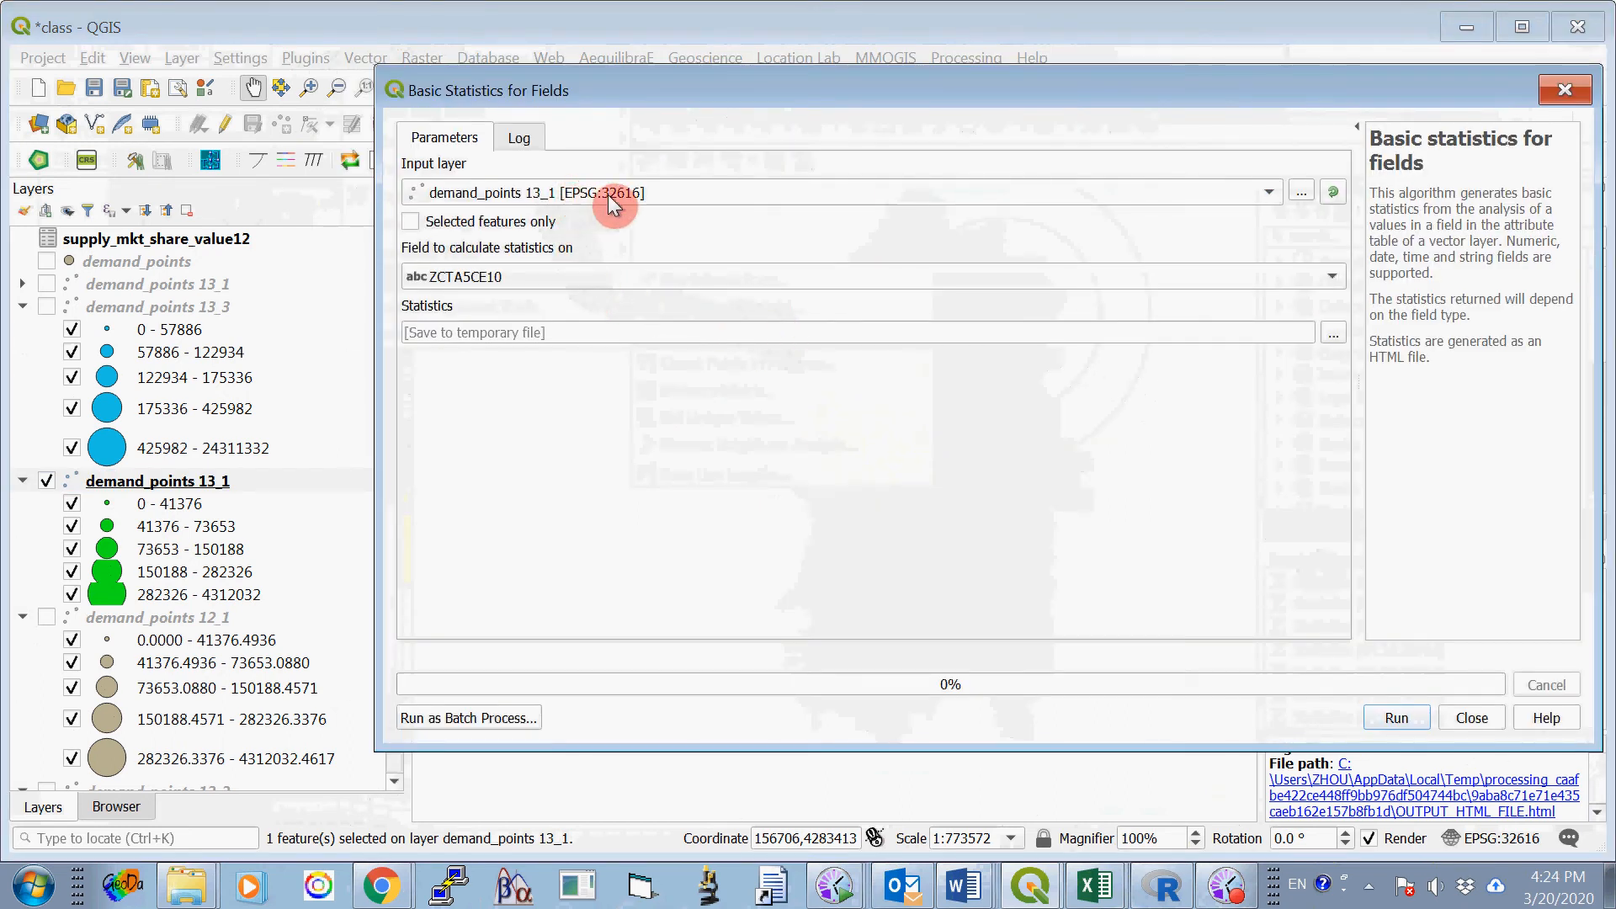
{"action": "left_click", "coordinate": [552, 273]}
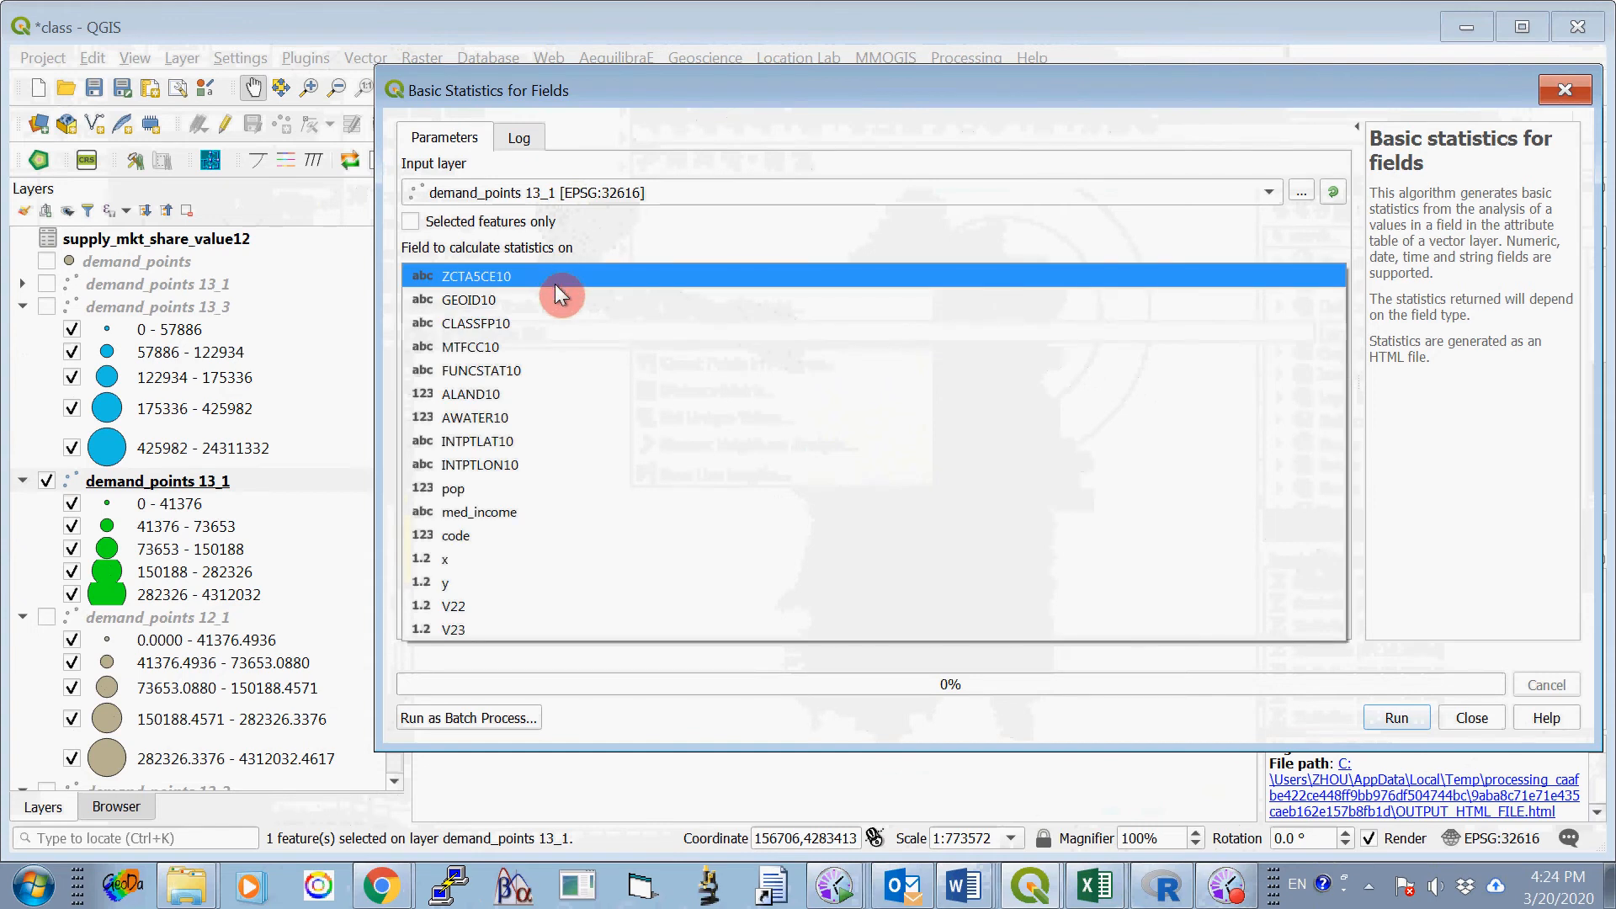
{"action": "left_click", "coordinate": [493, 605]}
{"action": "left_click", "coordinate": [413, 222]}
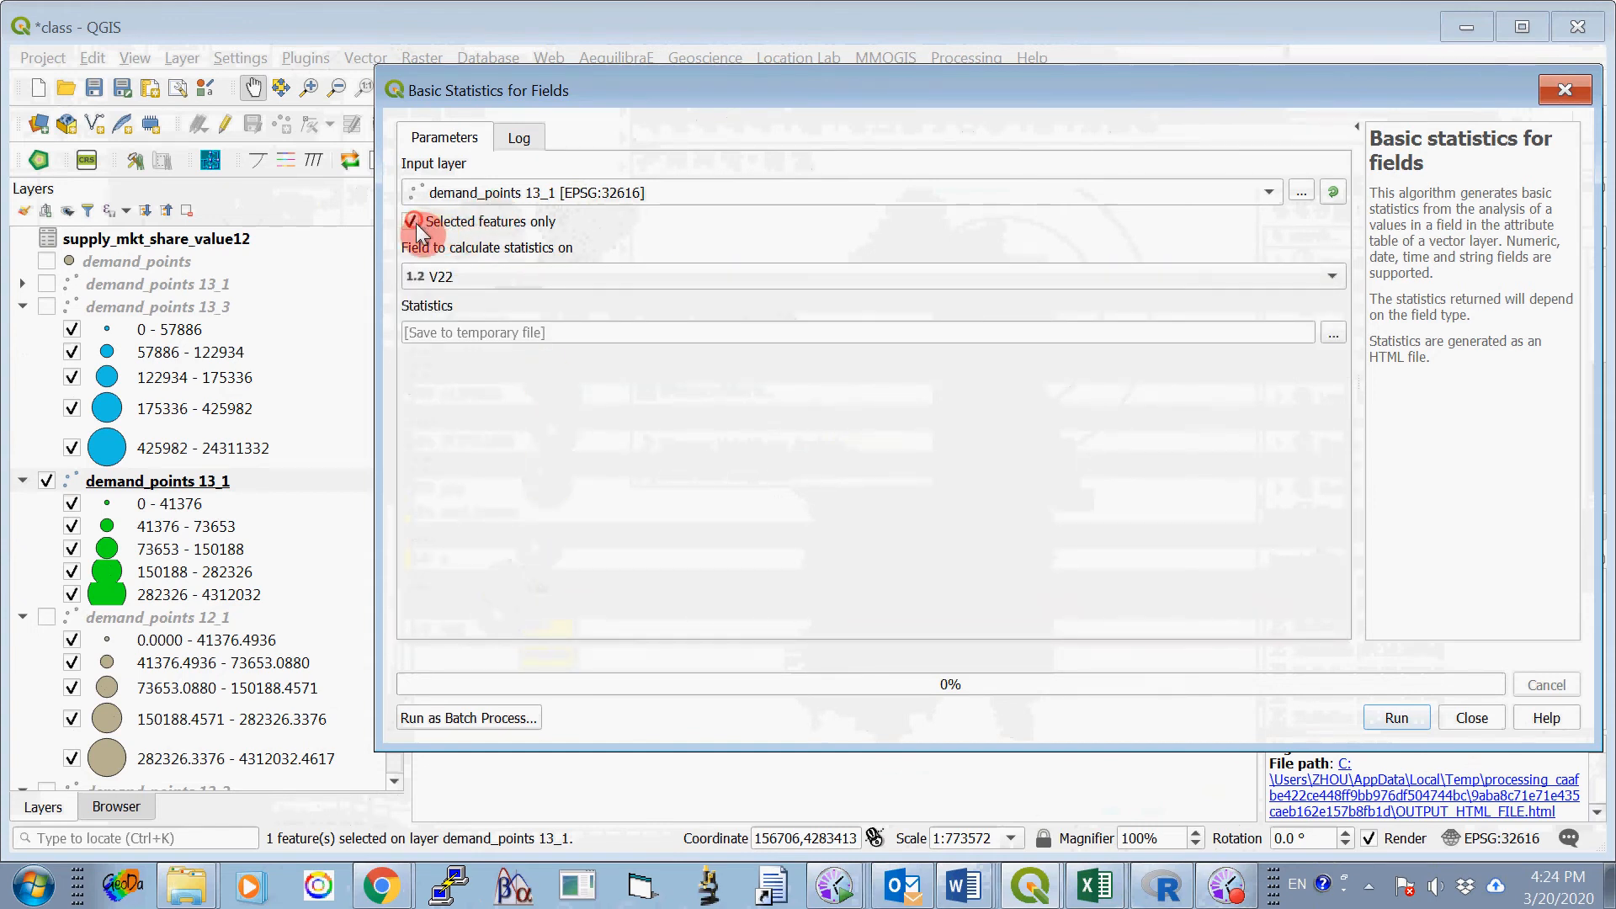
{"action": "left_click", "coordinate": [1385, 715]}
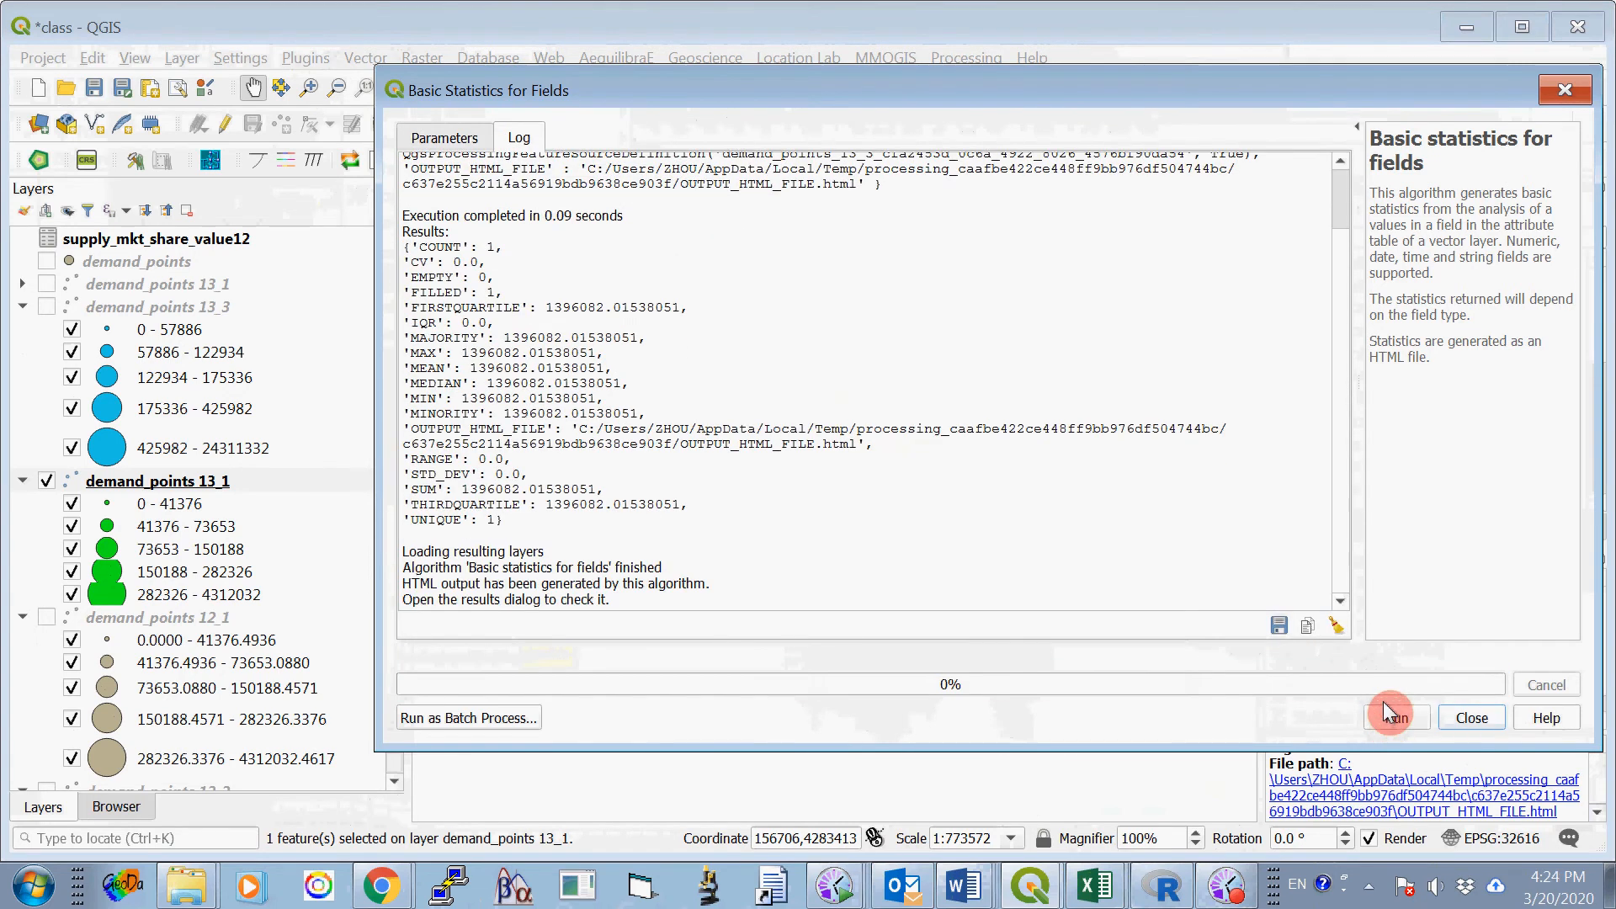
- Copy the integer part of the SUM result, 1396082, into Word's ProjectOne_2020_B.docx, in Table 1's Option Two, Site 1 cell for 4000 meters
{"action": "left_click_drag", "start_coordinate": [465, 488], "coordinate": [530, 489]}
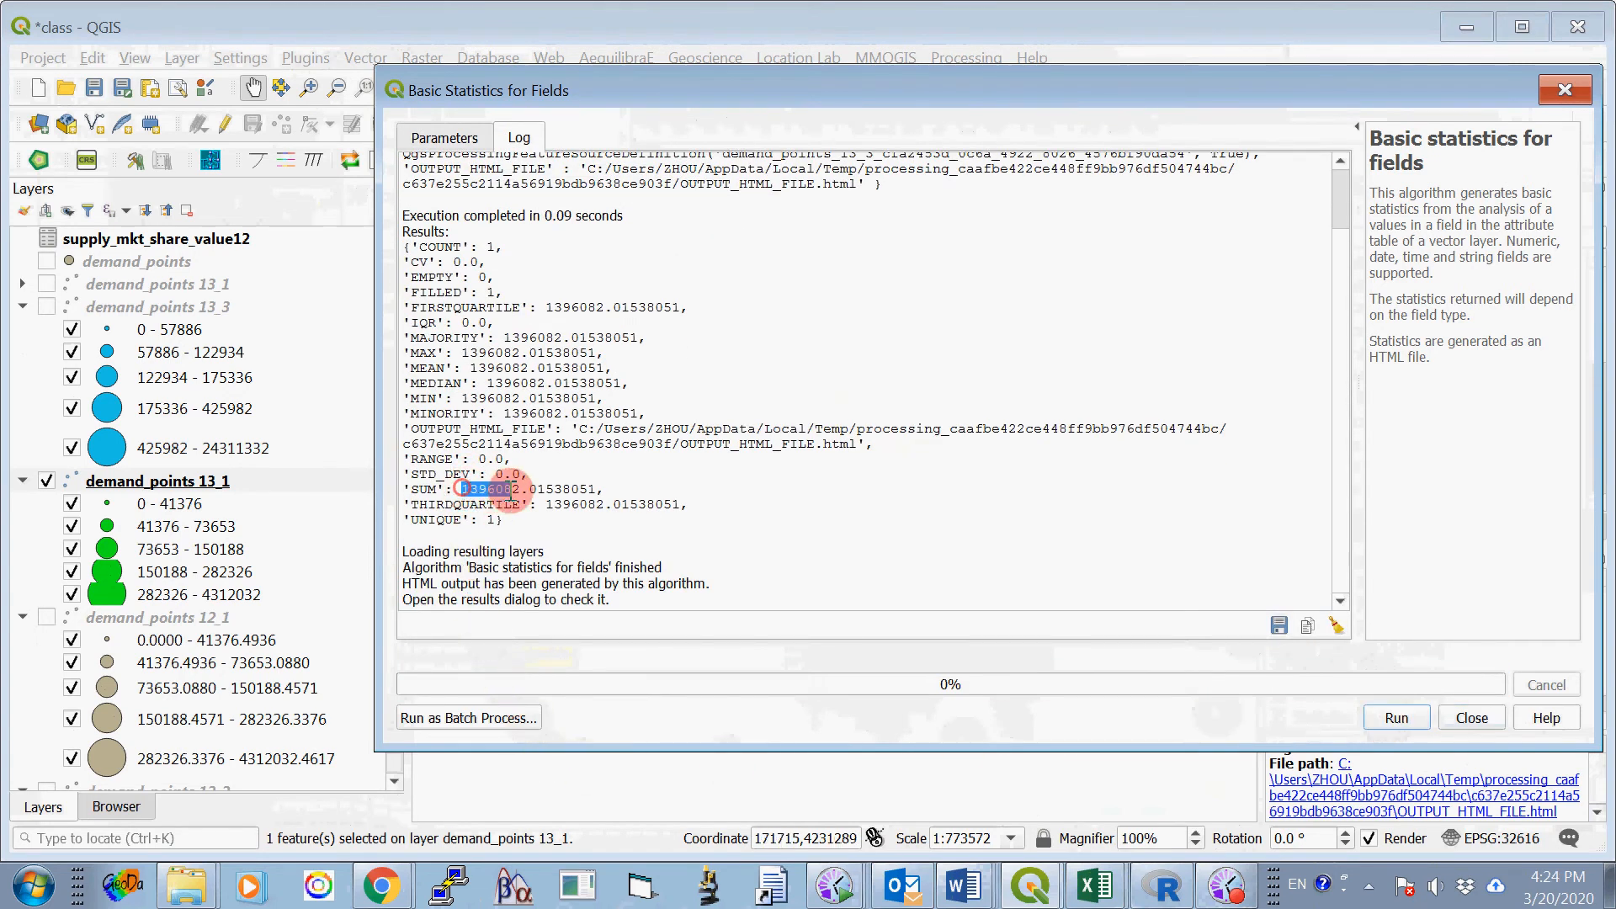
{"action": "right_click", "coordinate": [502, 497]}
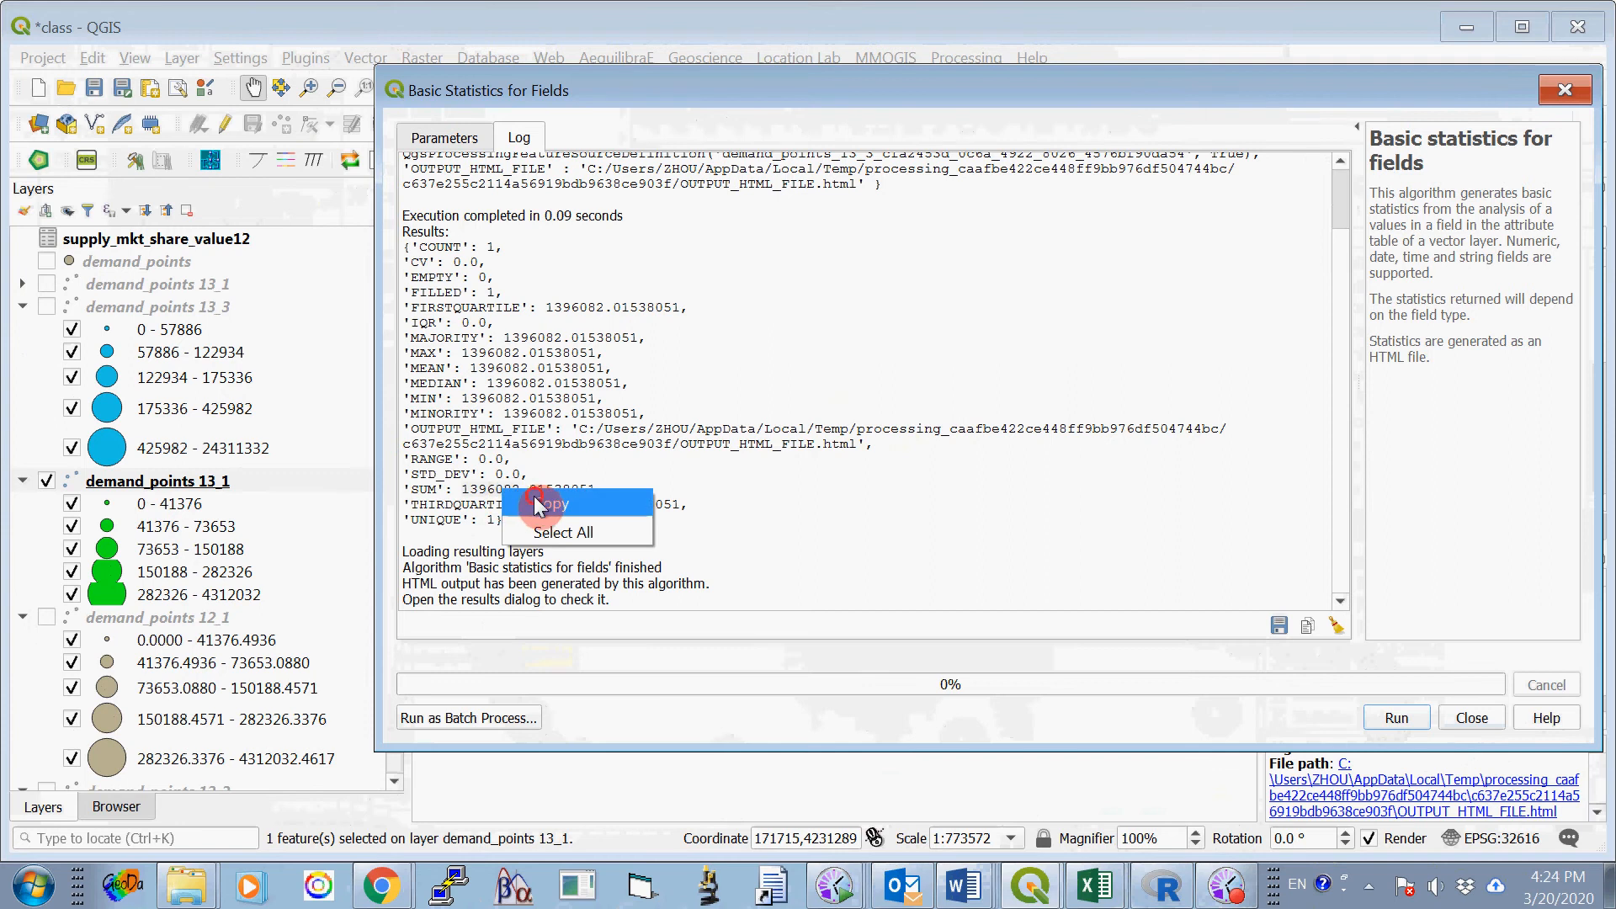
{"action": "left_click", "coordinate": [548, 503]}
{"action": "mouse_move", "coordinate": [966, 880]}
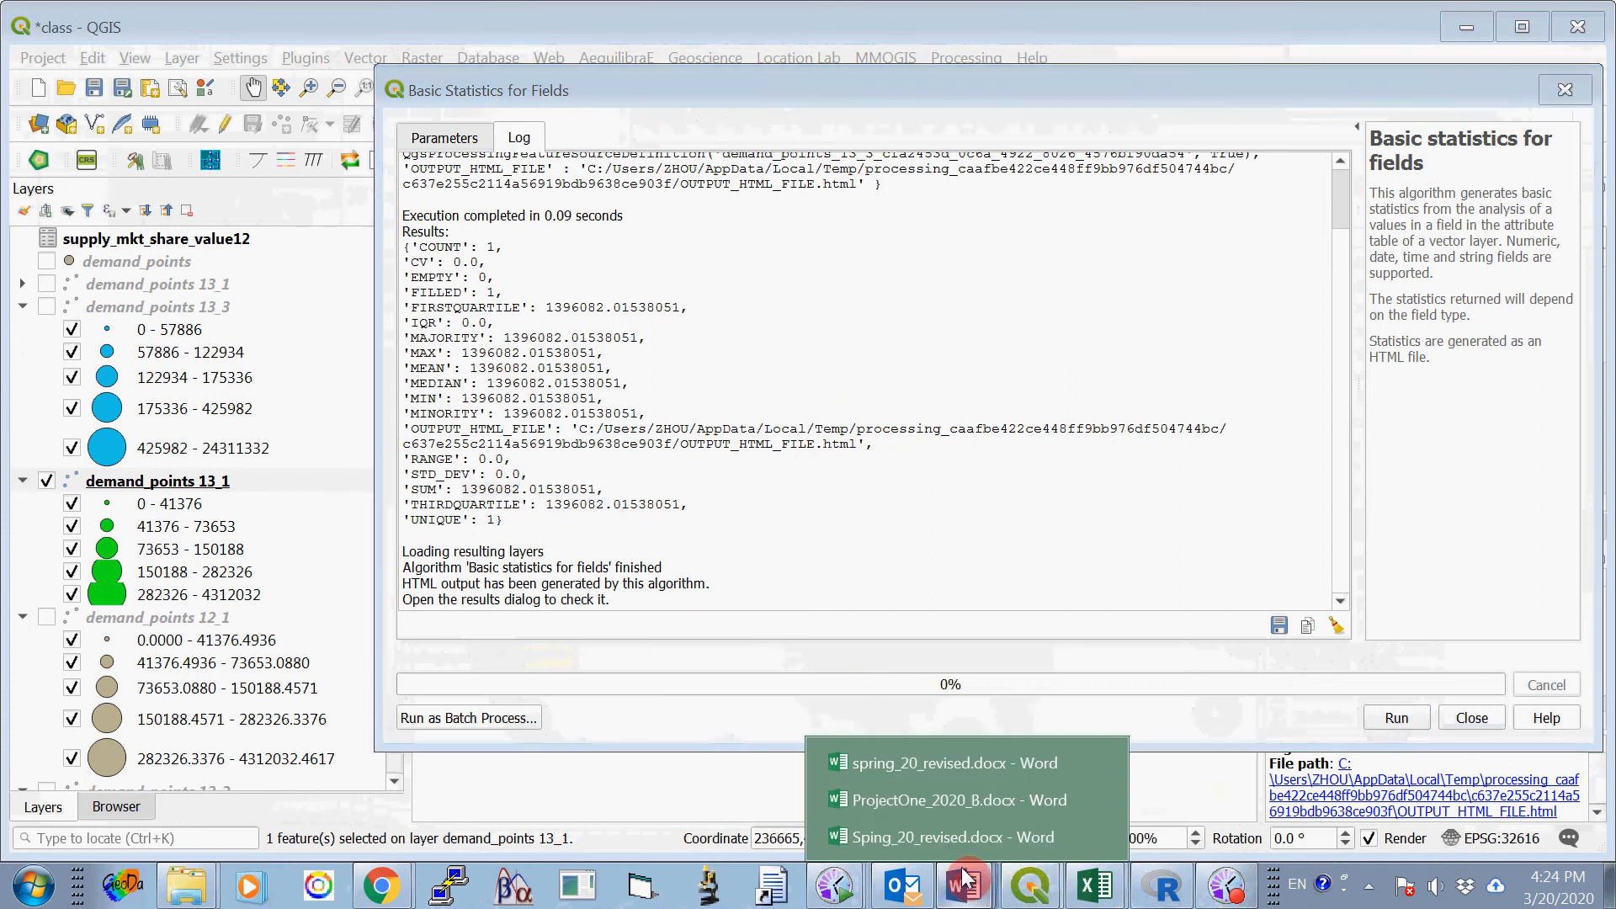
{"action": "left_click", "coordinate": [936, 801]}
{"action": "left_click", "coordinate": [645, 476]}
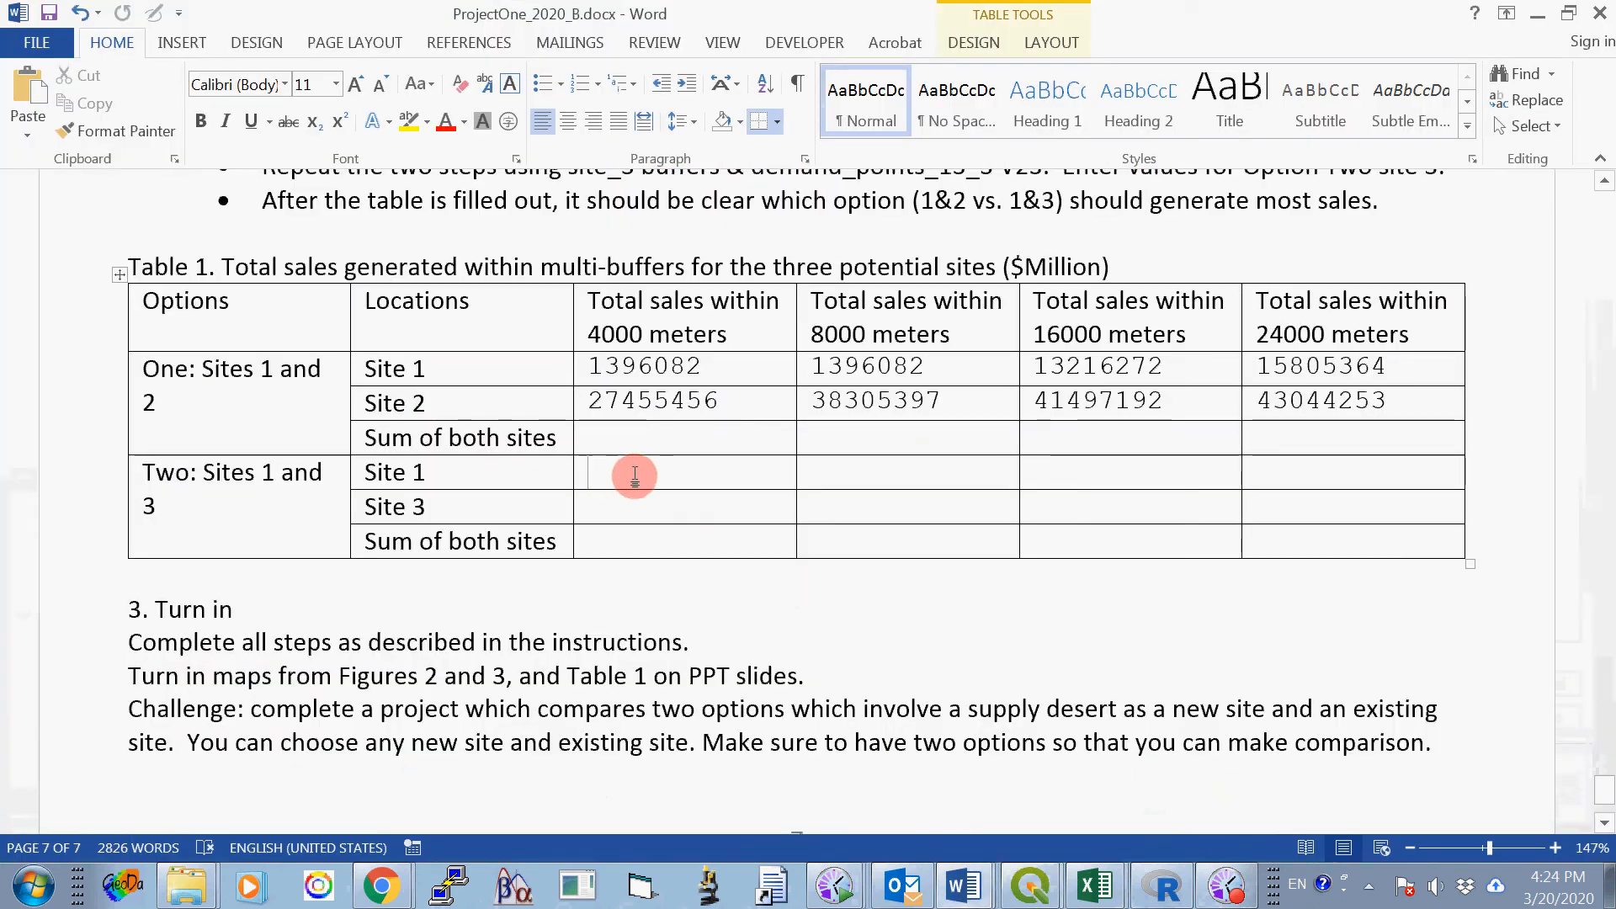
{"action": "right_click", "coordinate": [621, 469]}
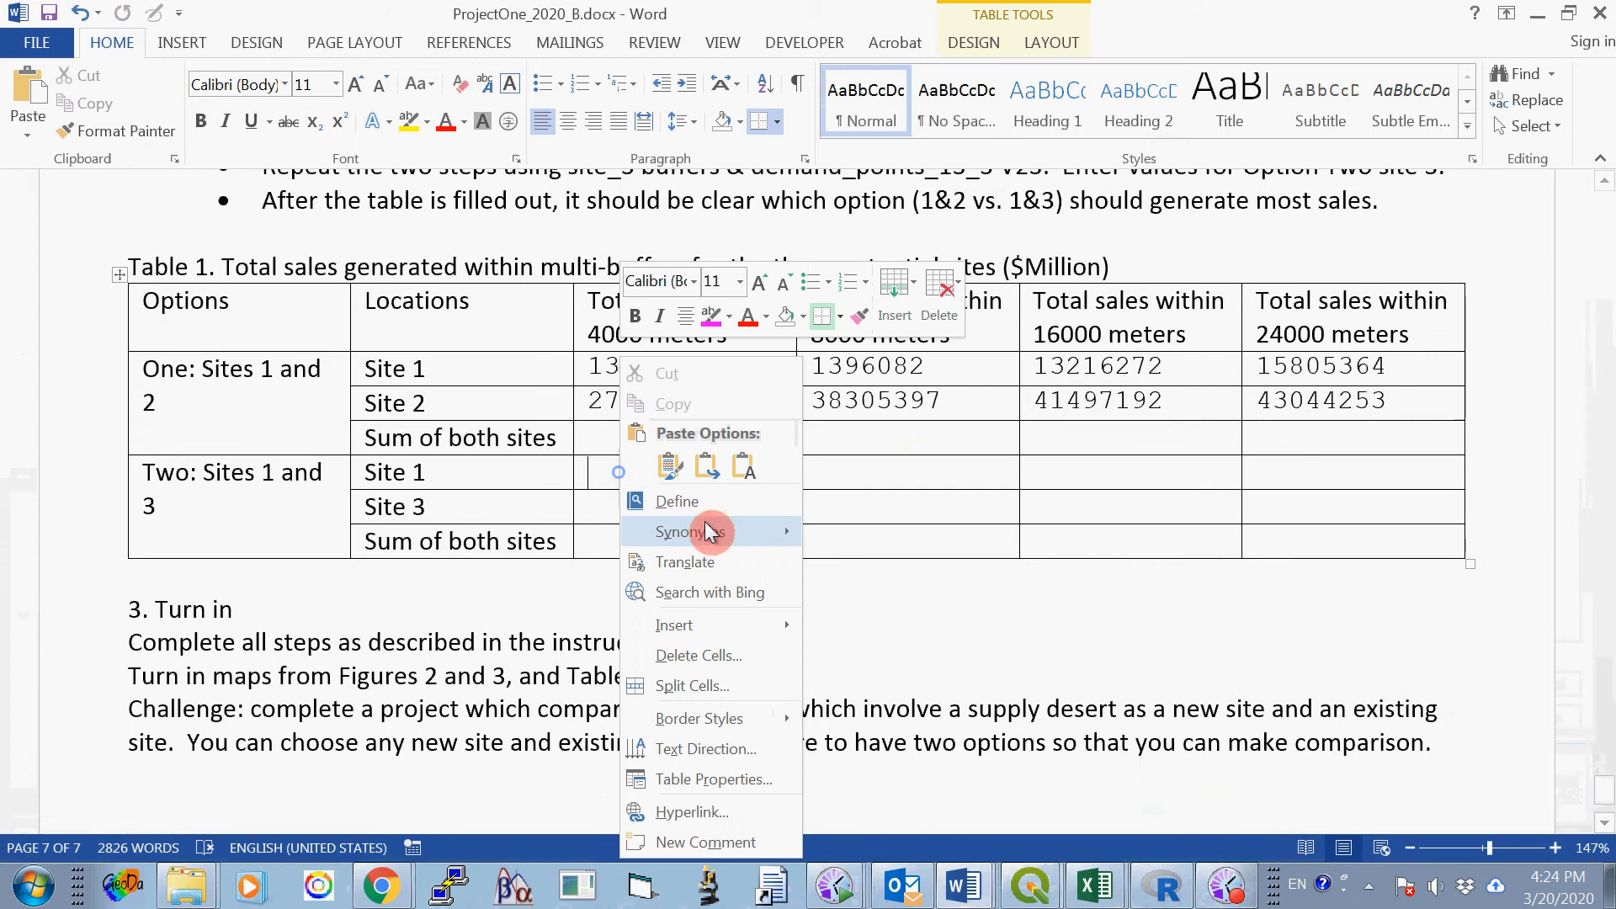
{"action": "left_click", "coordinate": [670, 465]}
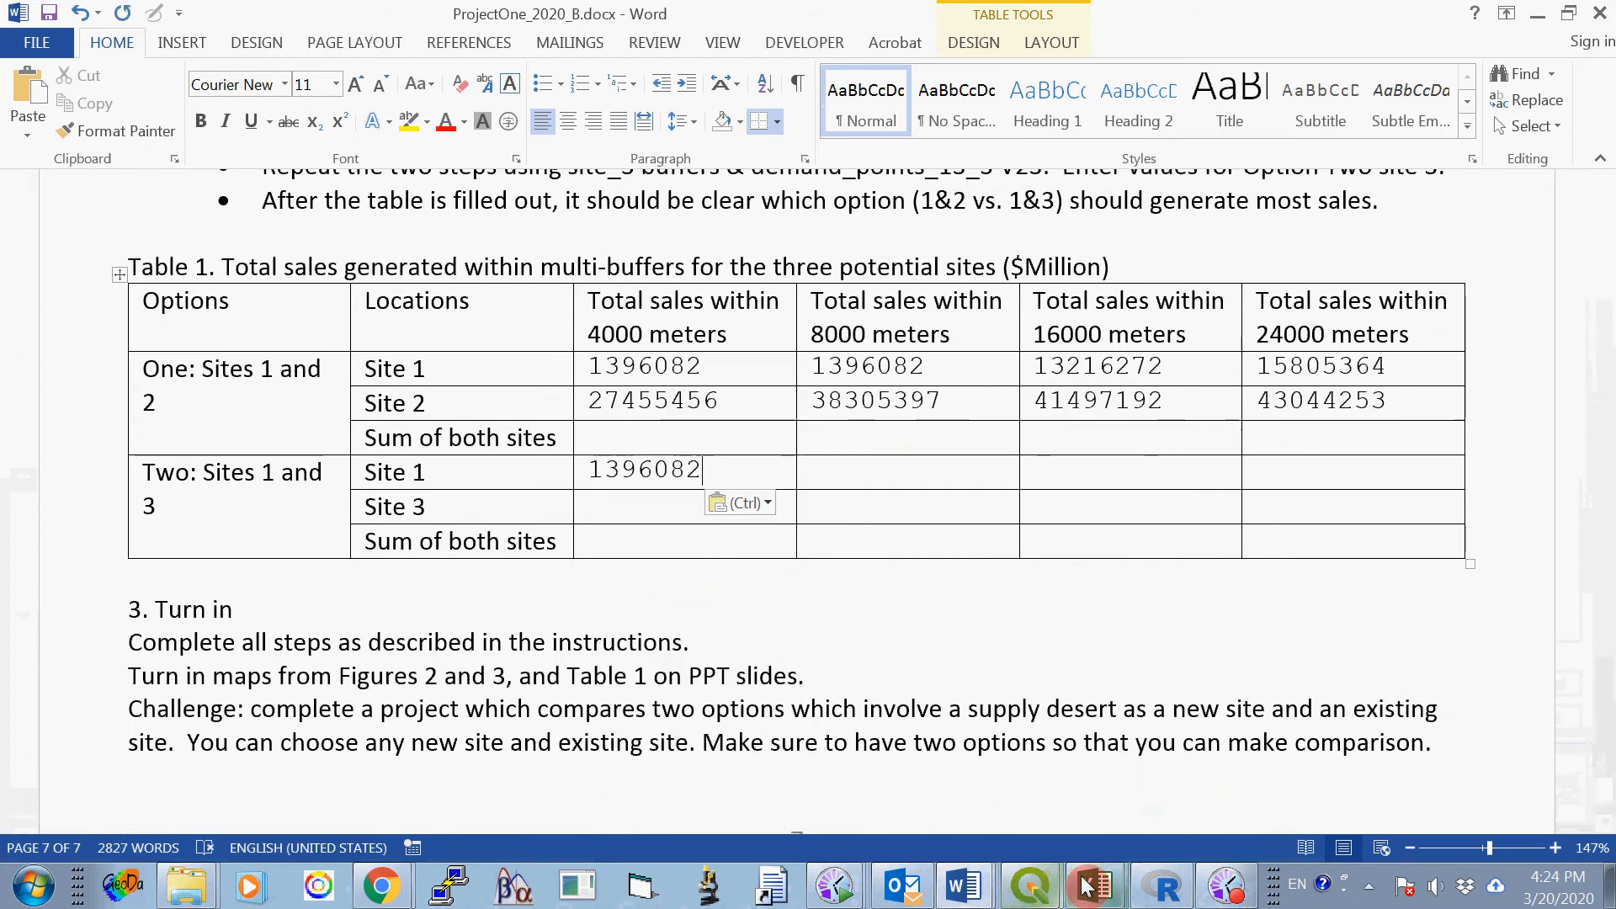
- Switch back to the class project in QGIS, close the statistics dialog and deselect all features
{"action": "mouse_move", "coordinate": [1044, 894]}
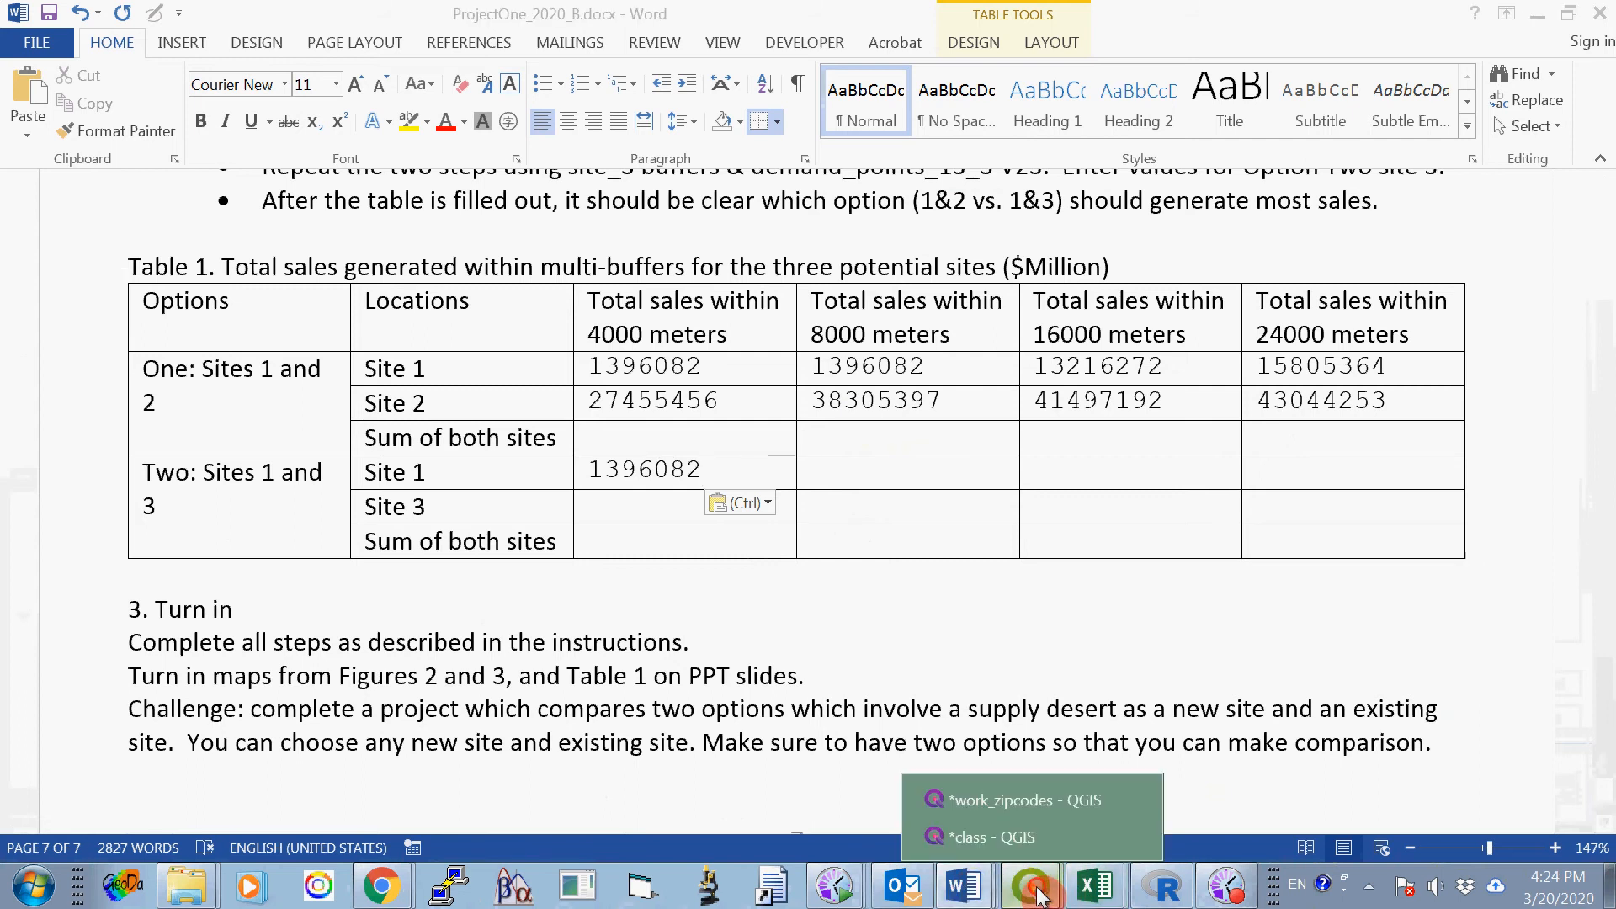
{"action": "left_click", "coordinate": [983, 846]}
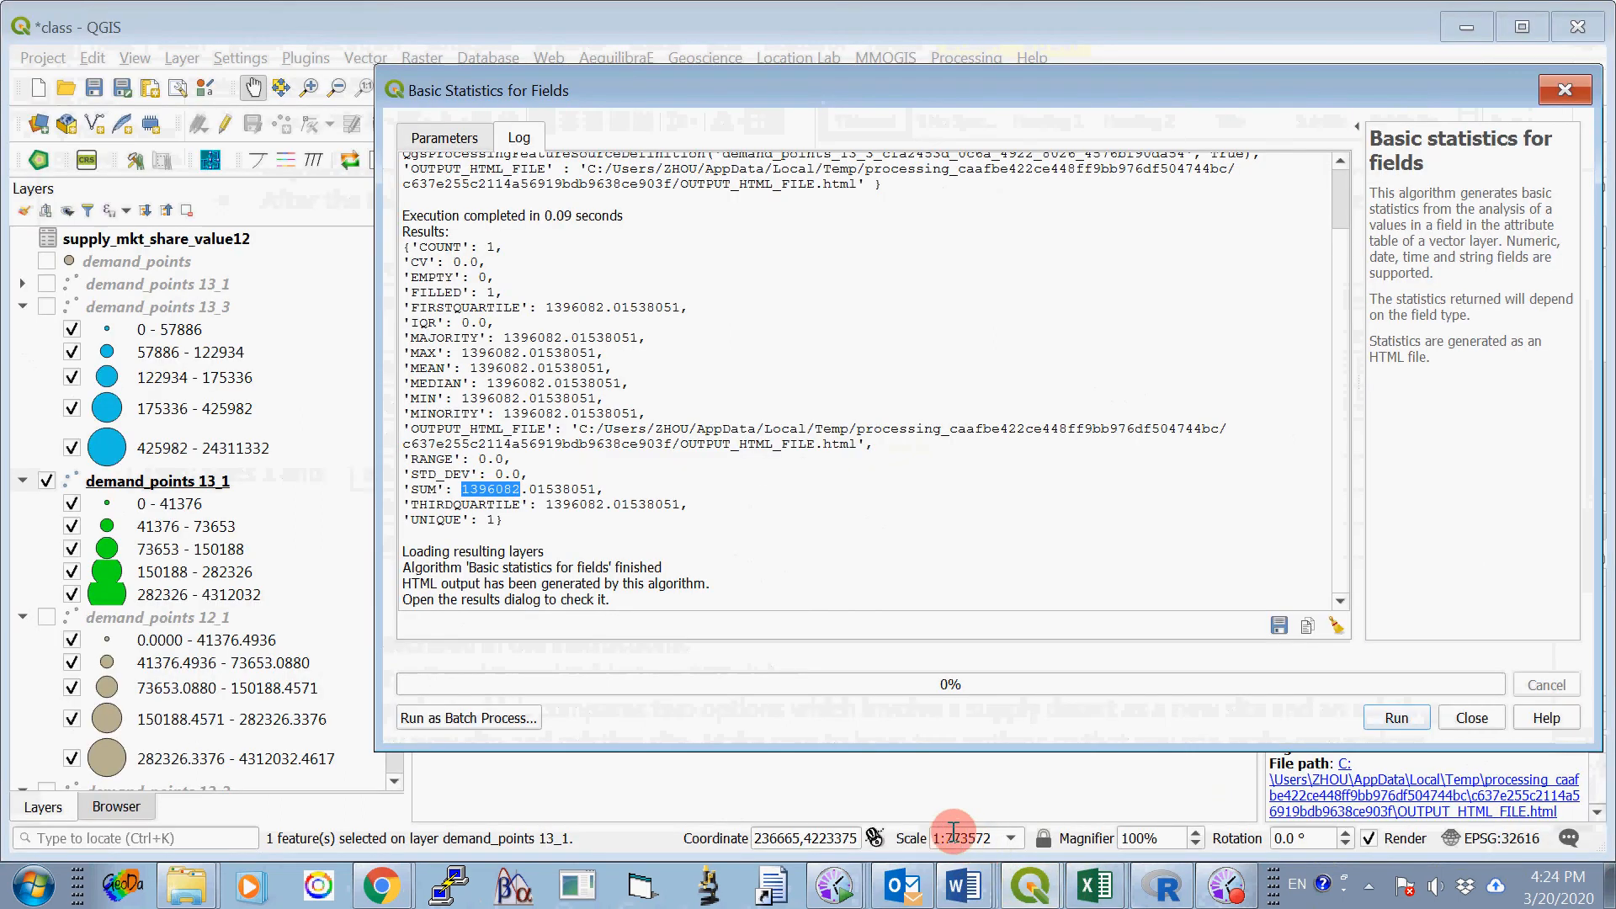
{"action": "left_click", "coordinate": [1480, 722]}
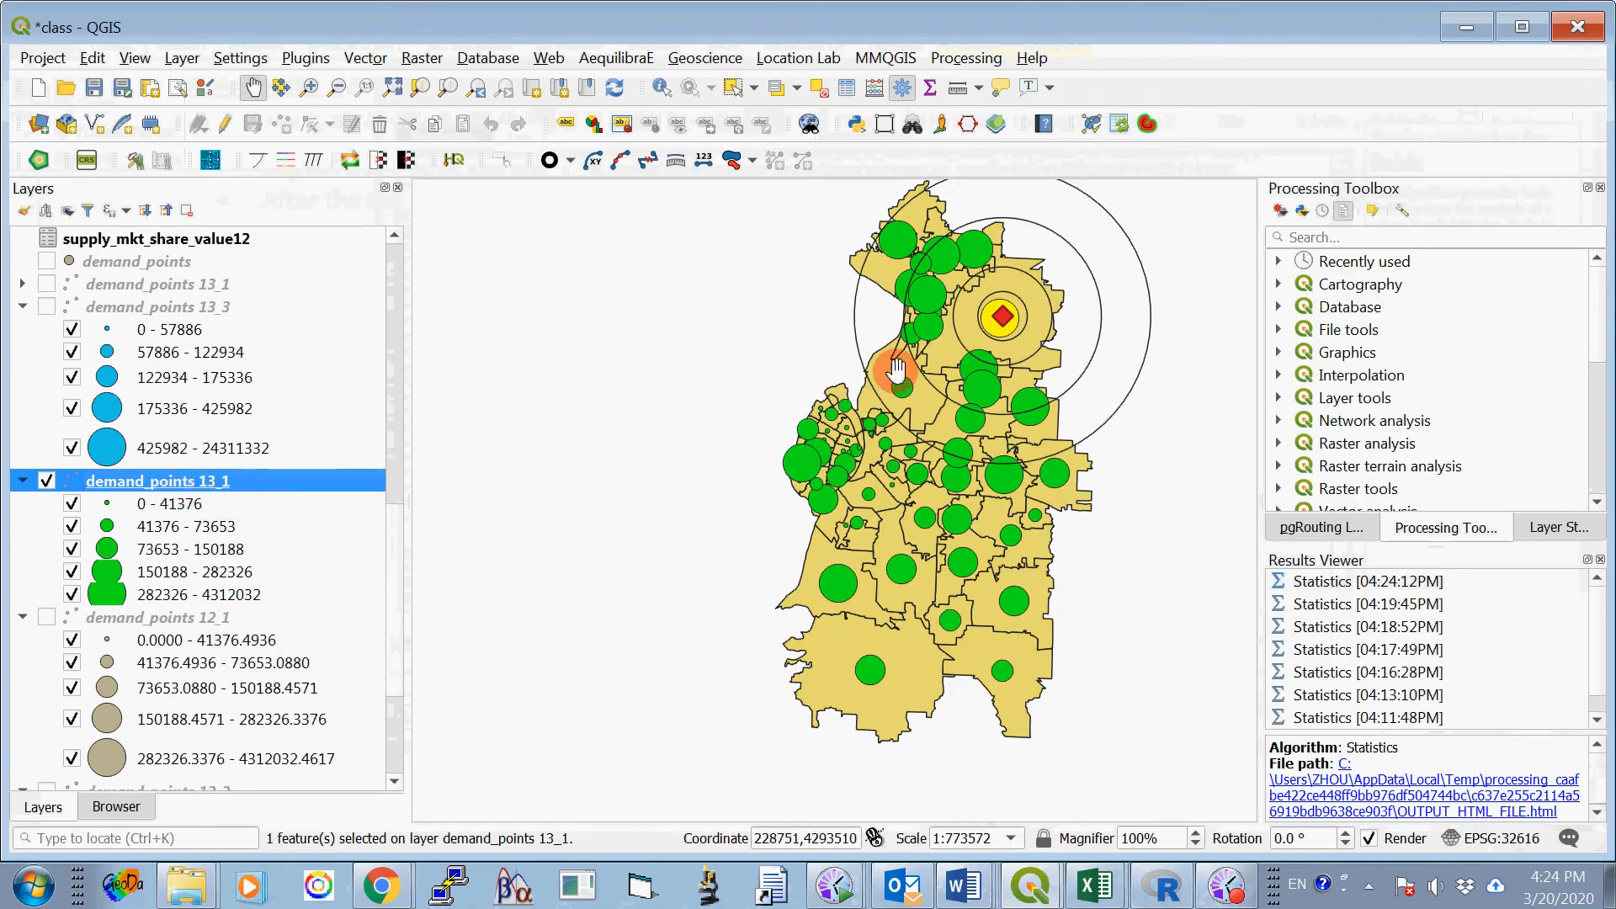
{"action": "left_click", "coordinate": [824, 96]}
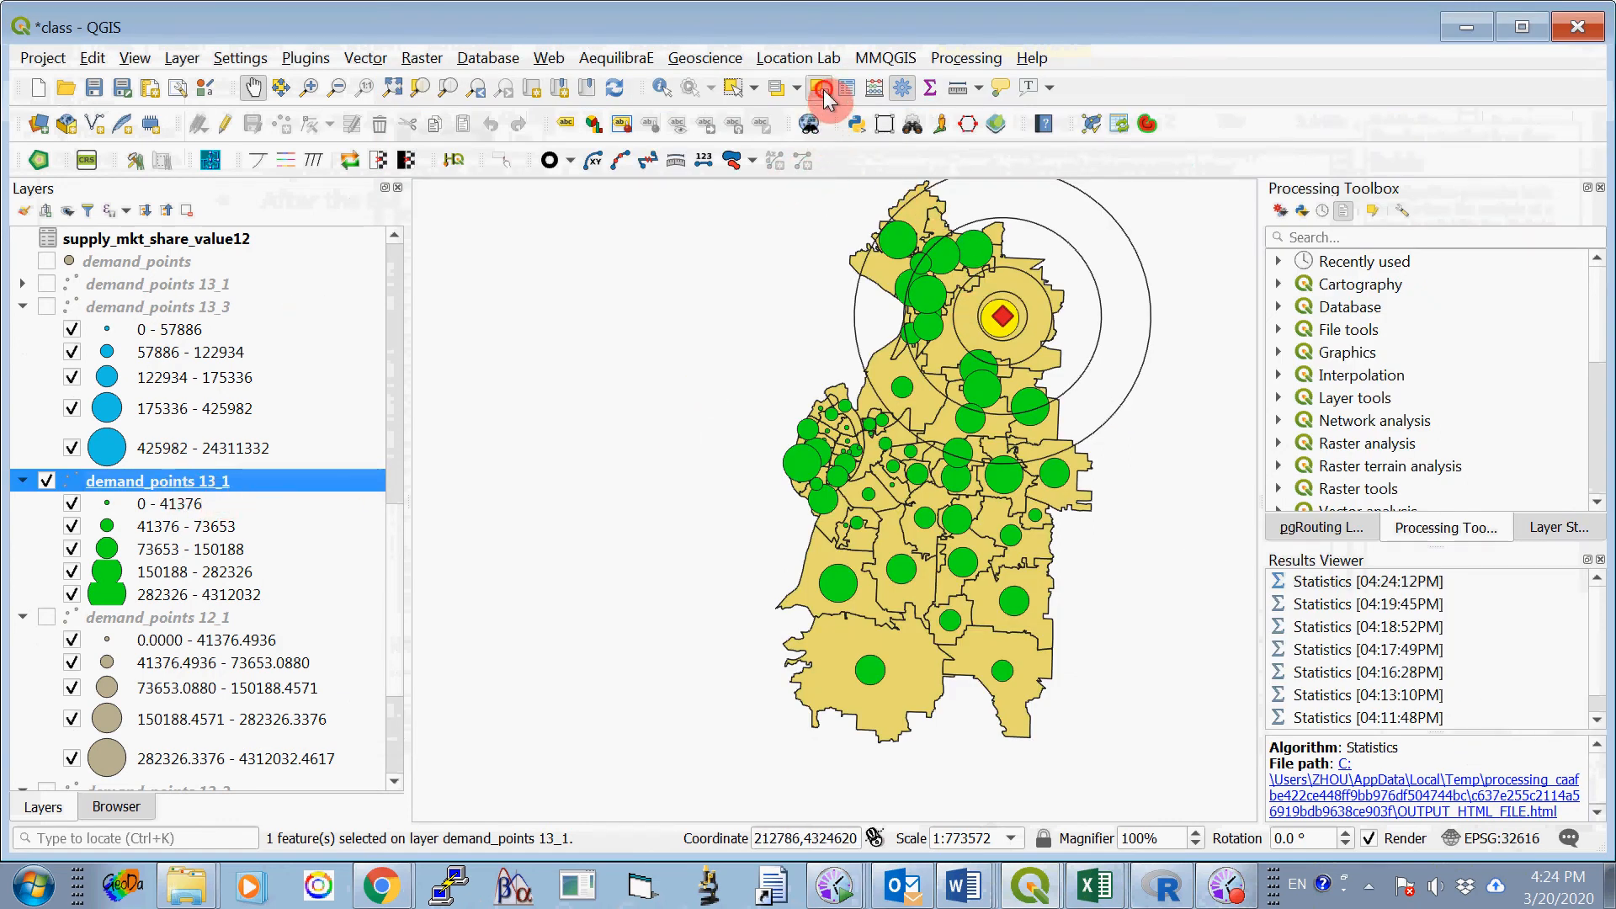
- Select by location the demand_points 13_1 features that are within buffer1_8000, creating a new selection
{"action": "left_click", "coordinate": [363, 58]}
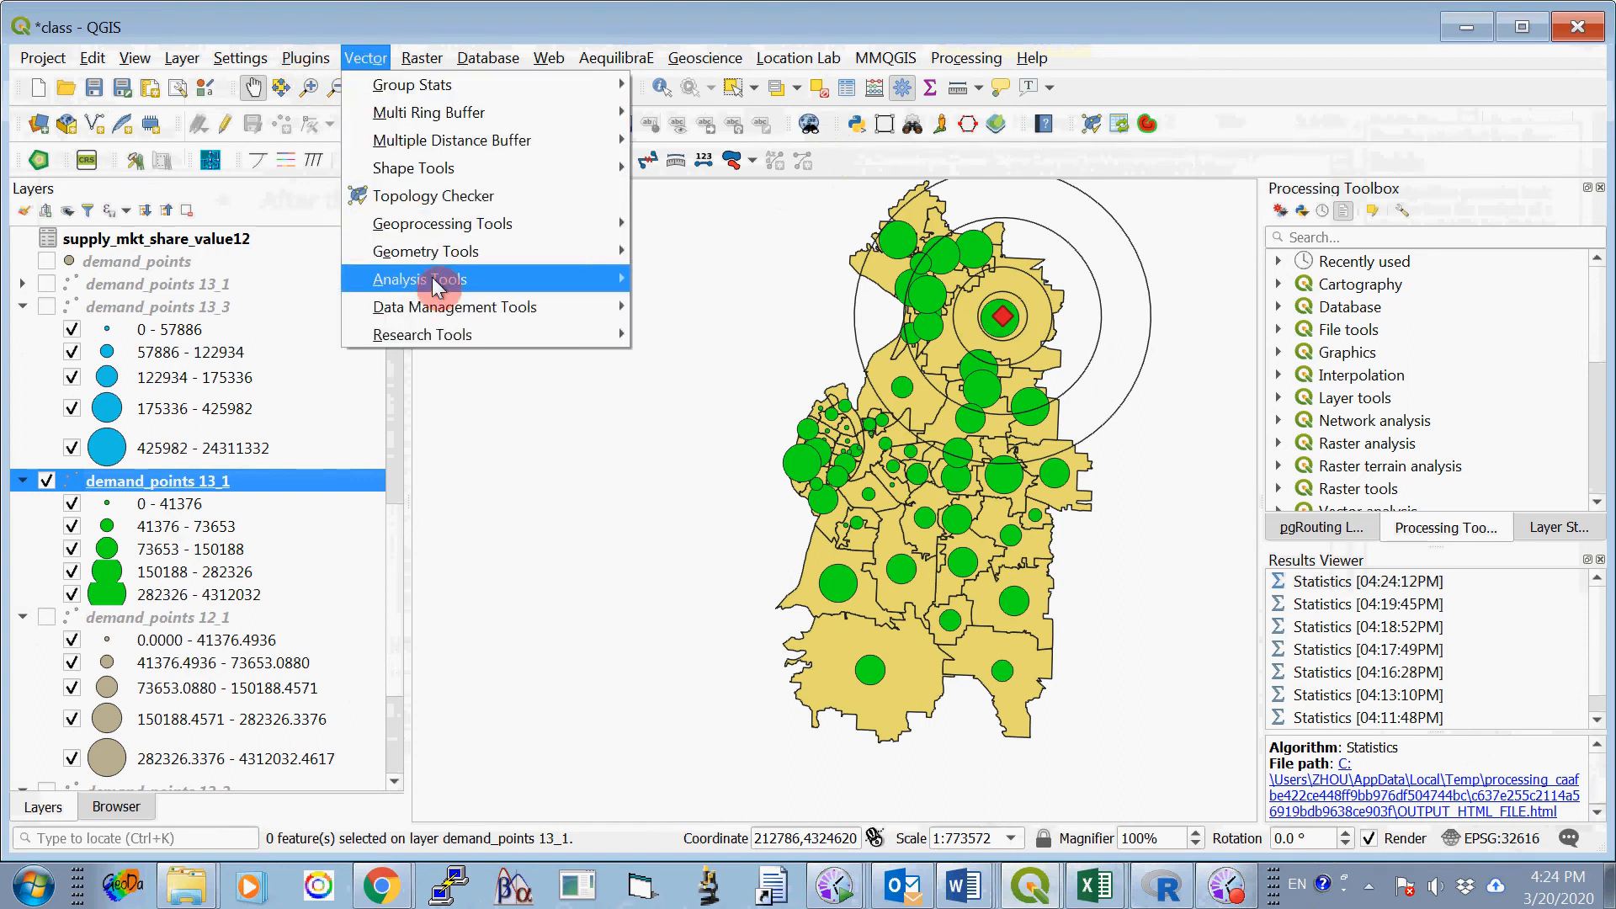
{"action": "mouse_move", "coordinate": [446, 335]}
{"action": "left_click", "coordinate": [678, 335]}
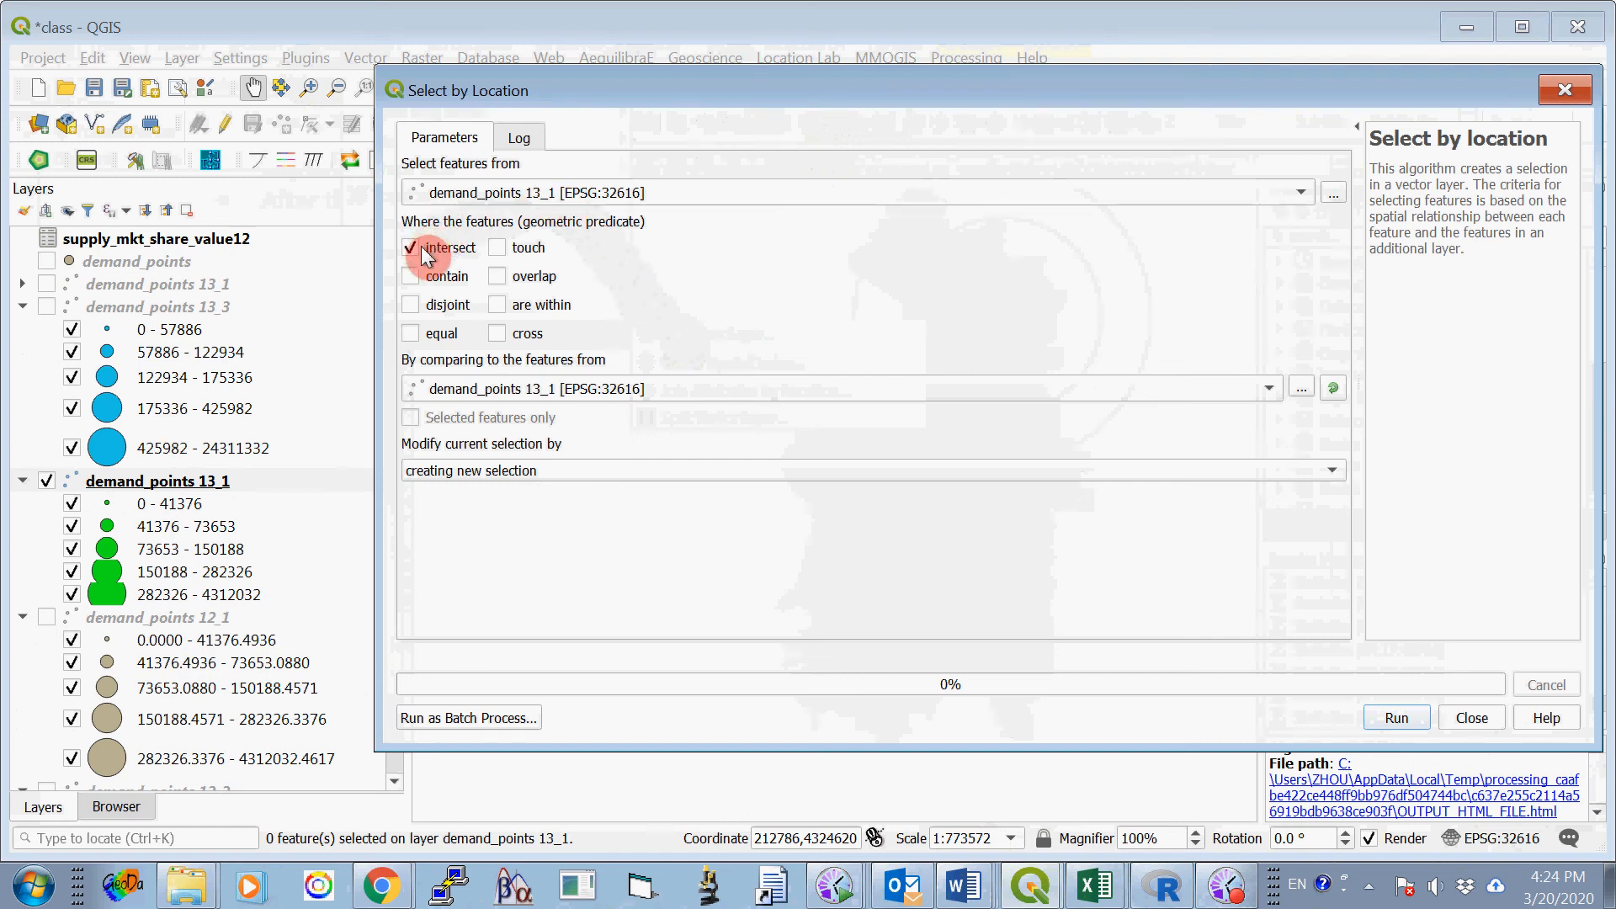
{"action": "left_click", "coordinate": [416, 248]}
{"action": "left_click", "coordinate": [506, 305]}
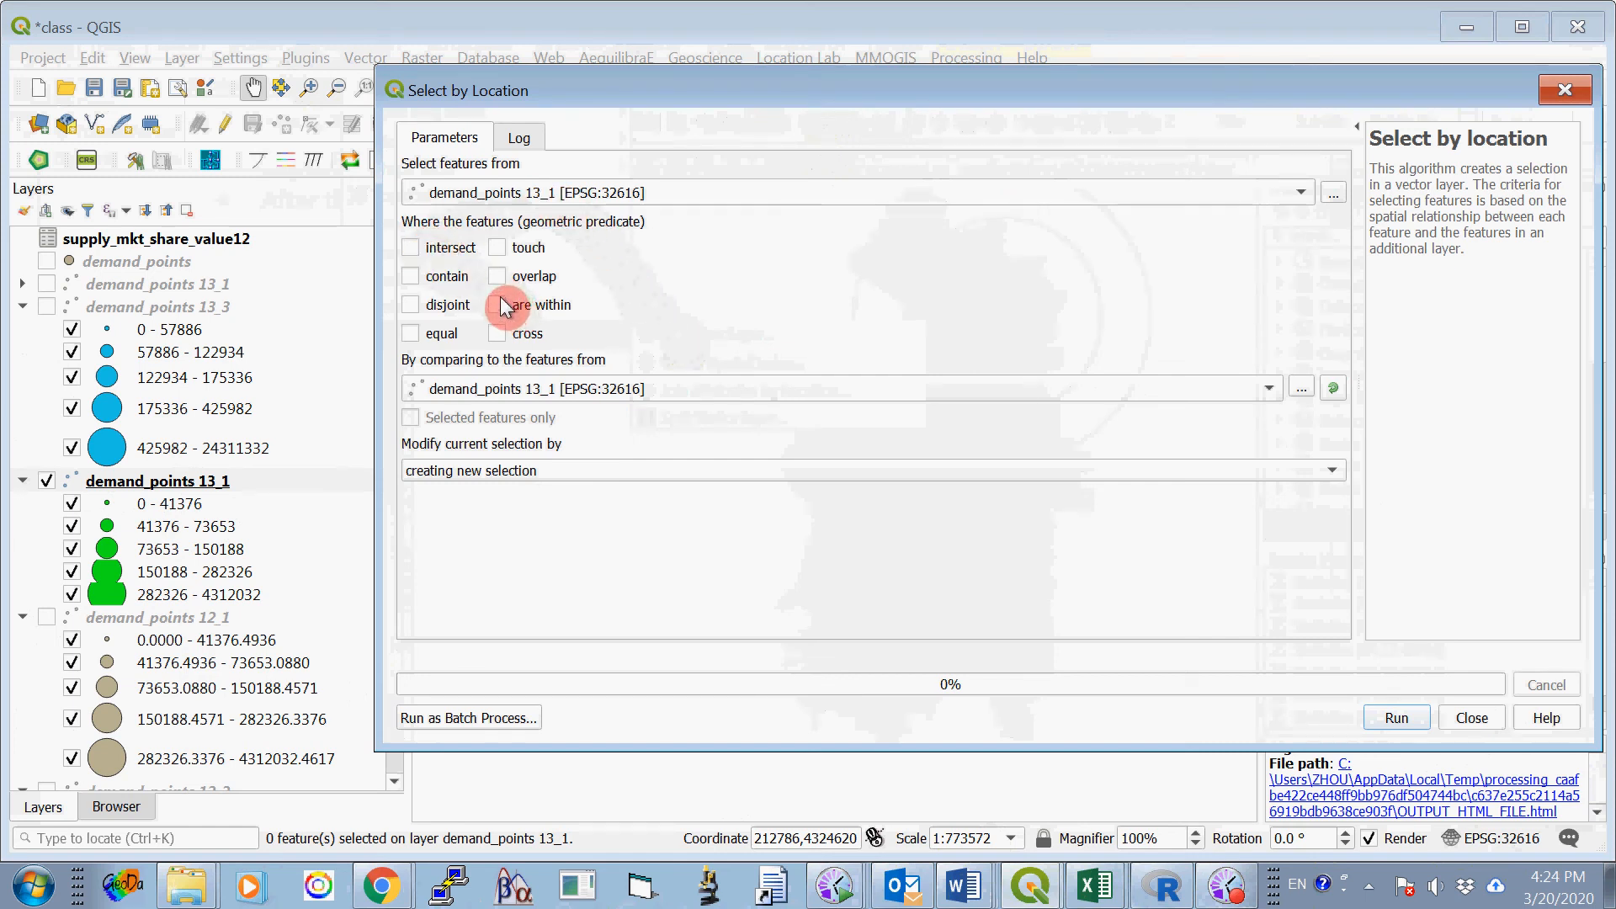
{"action": "left_click_drag", "start_coordinate": [592, 387], "coordinate": [594, 108]}
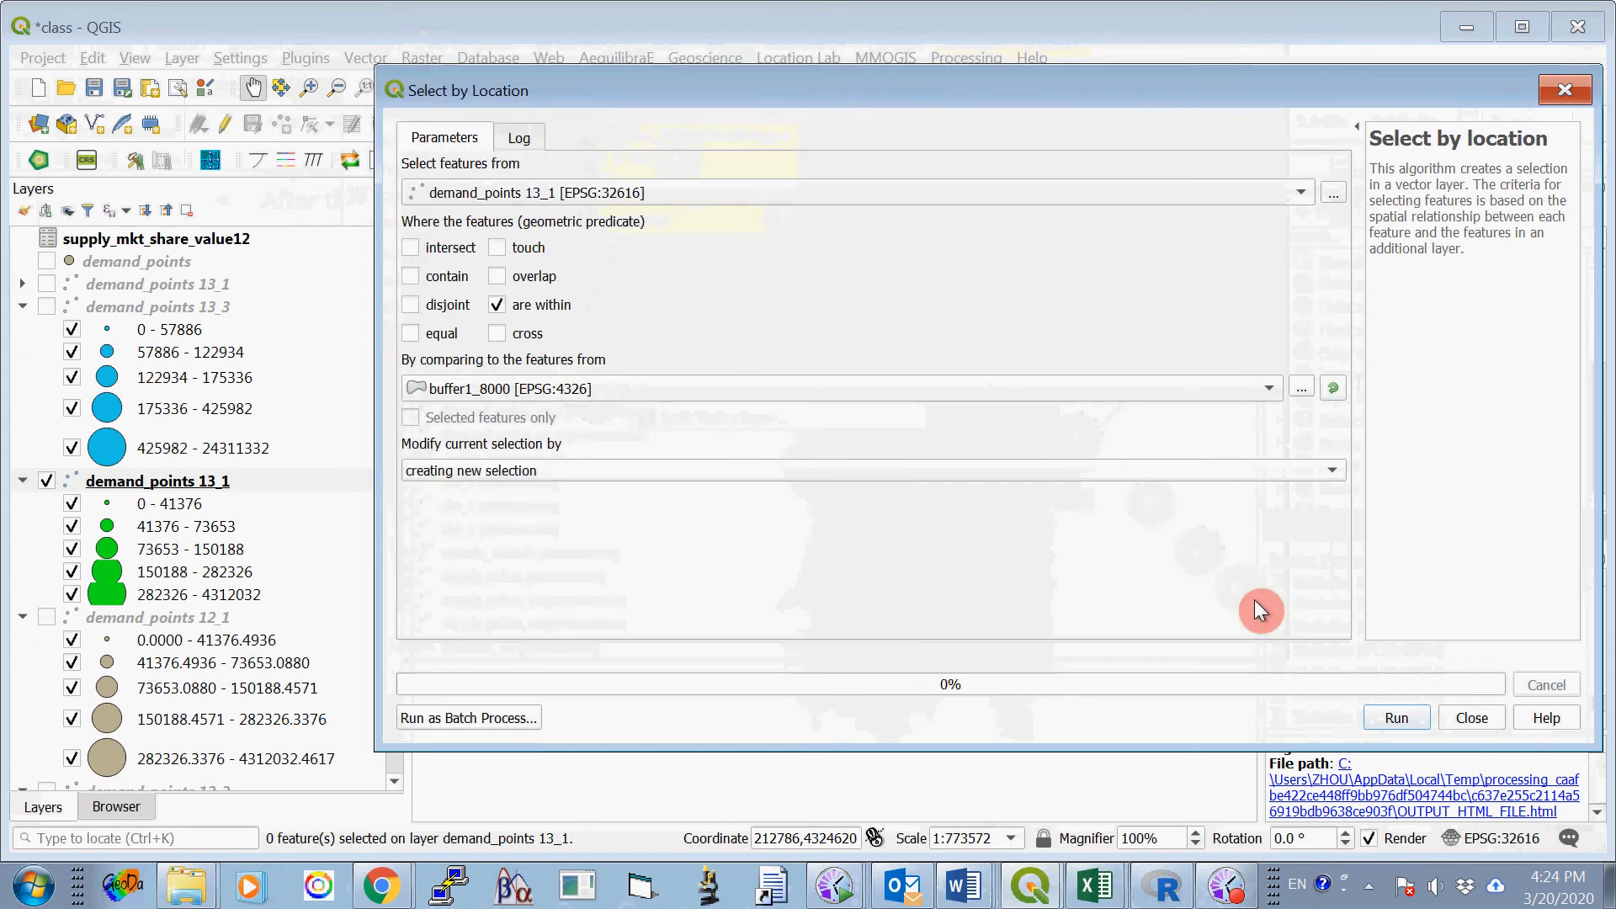
{"action": "left_click", "coordinate": [1396, 718]}
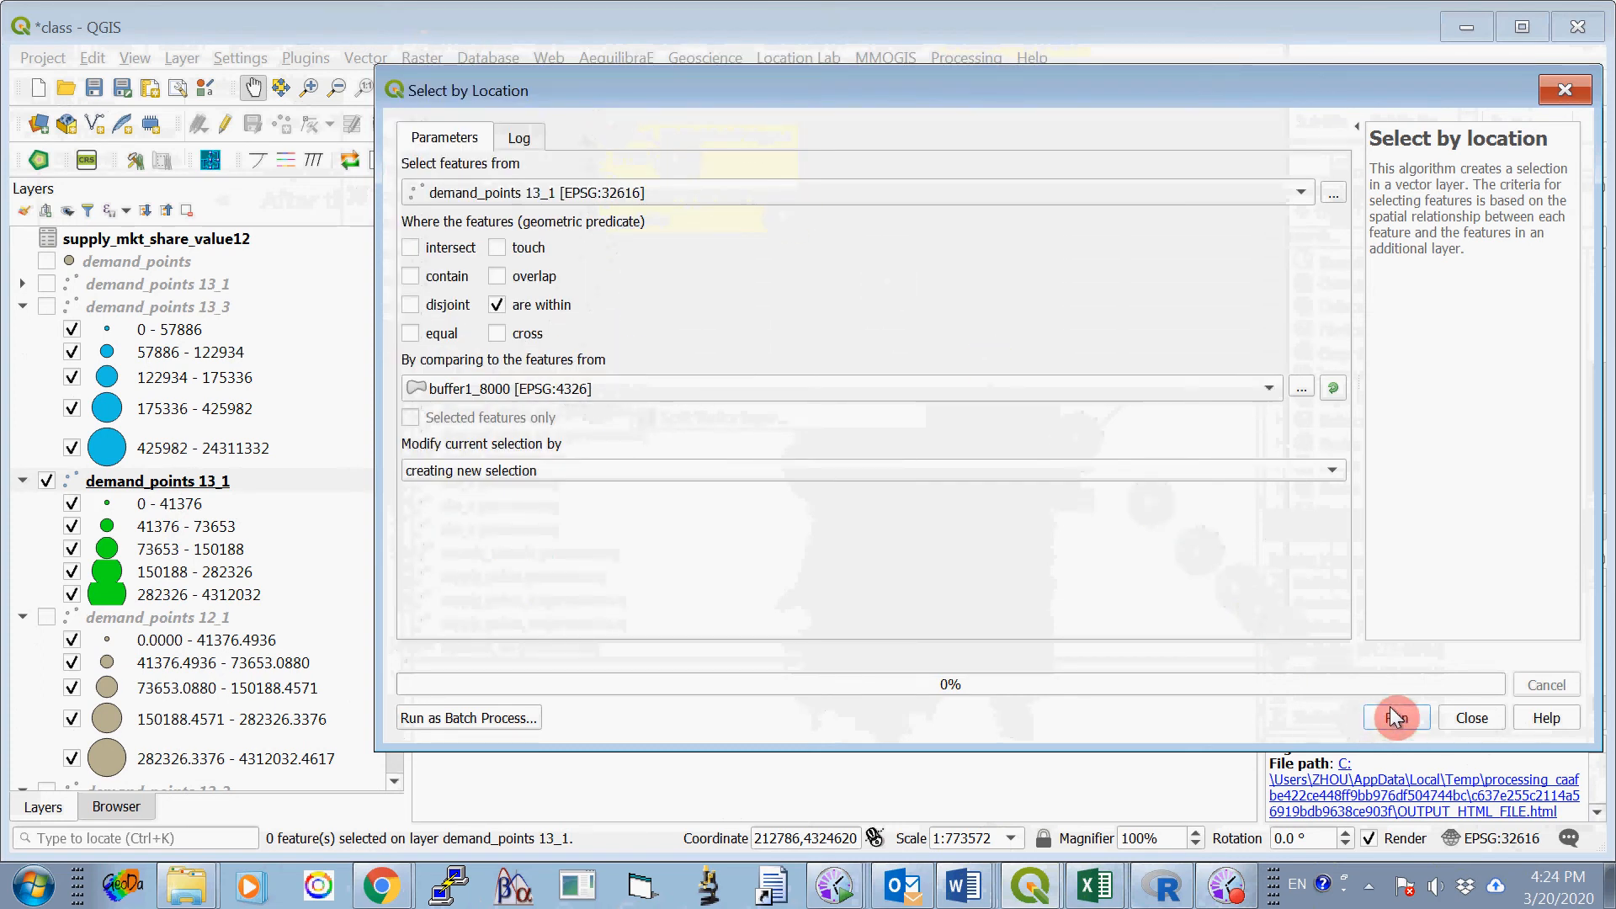
{"action": "left_click", "coordinate": [1475, 716]}
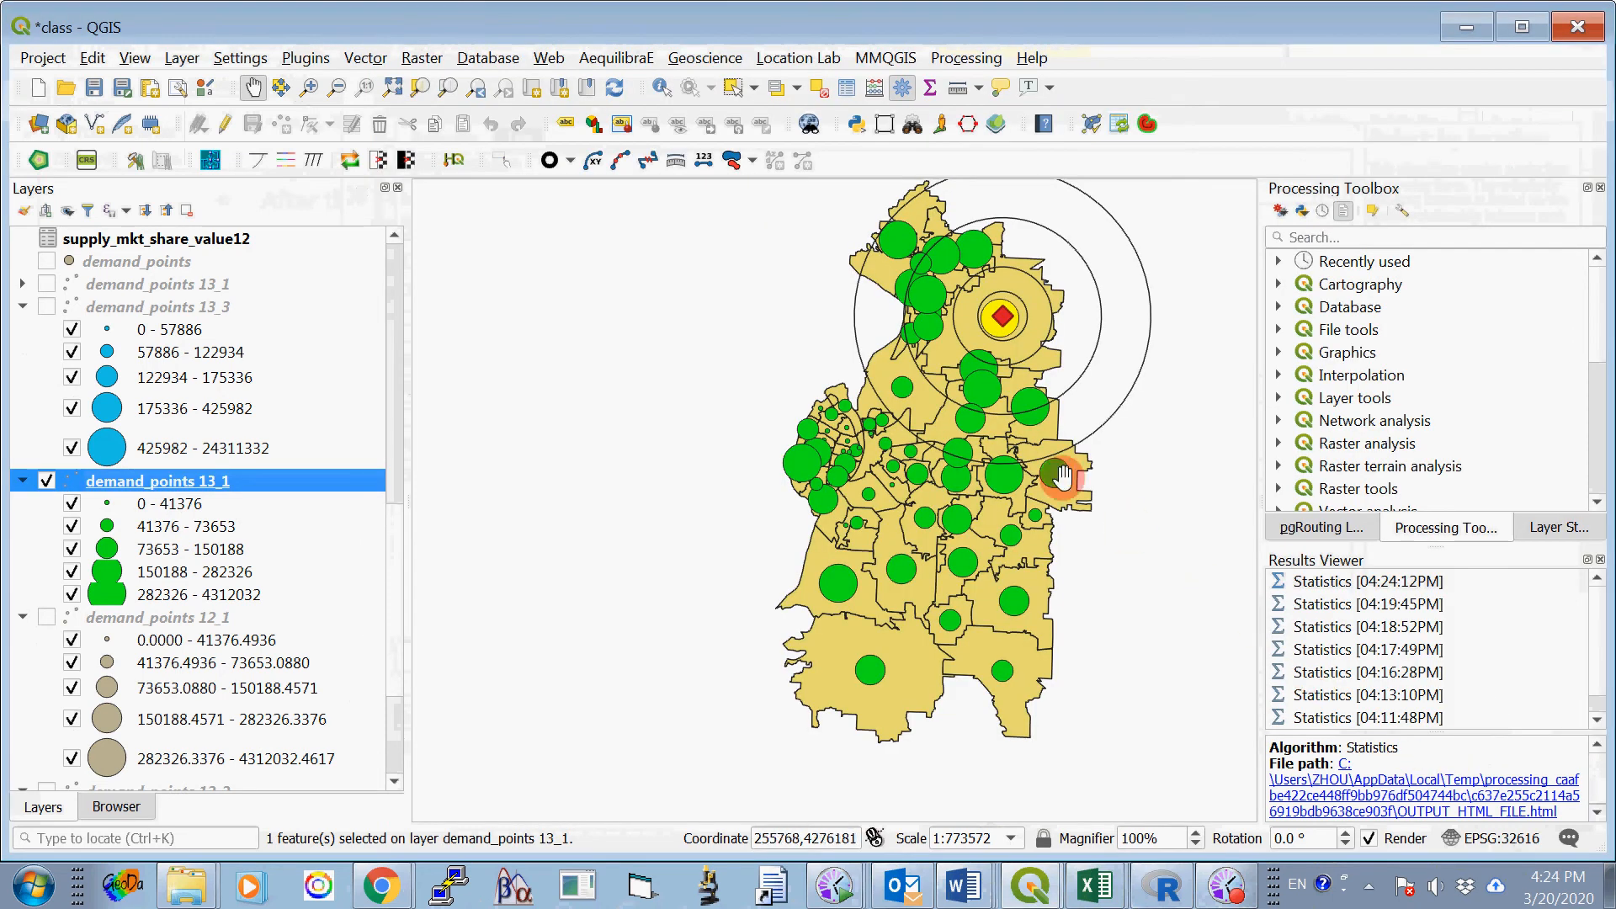
- In Word's ProjectOne_2020_B.docx, copy Option Two's Site 1 value for 4000 meters, 1396082, into the adjacent 8000 meters cell
{"action": "left_click", "coordinate": [950, 899]}
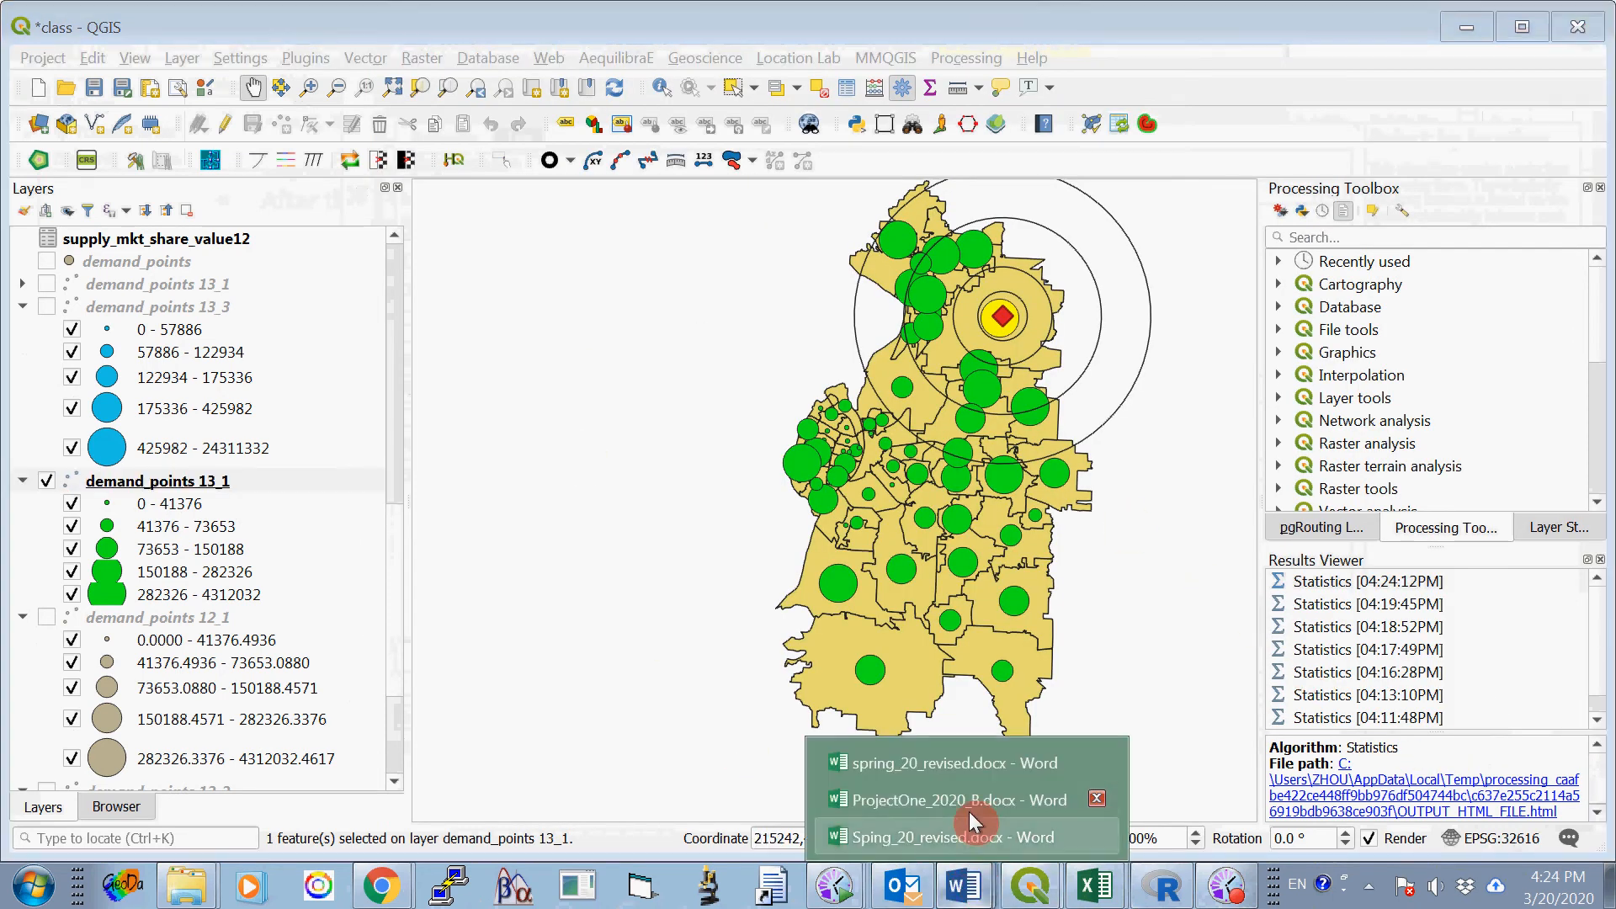
{"action": "left_click", "coordinate": [969, 804]}
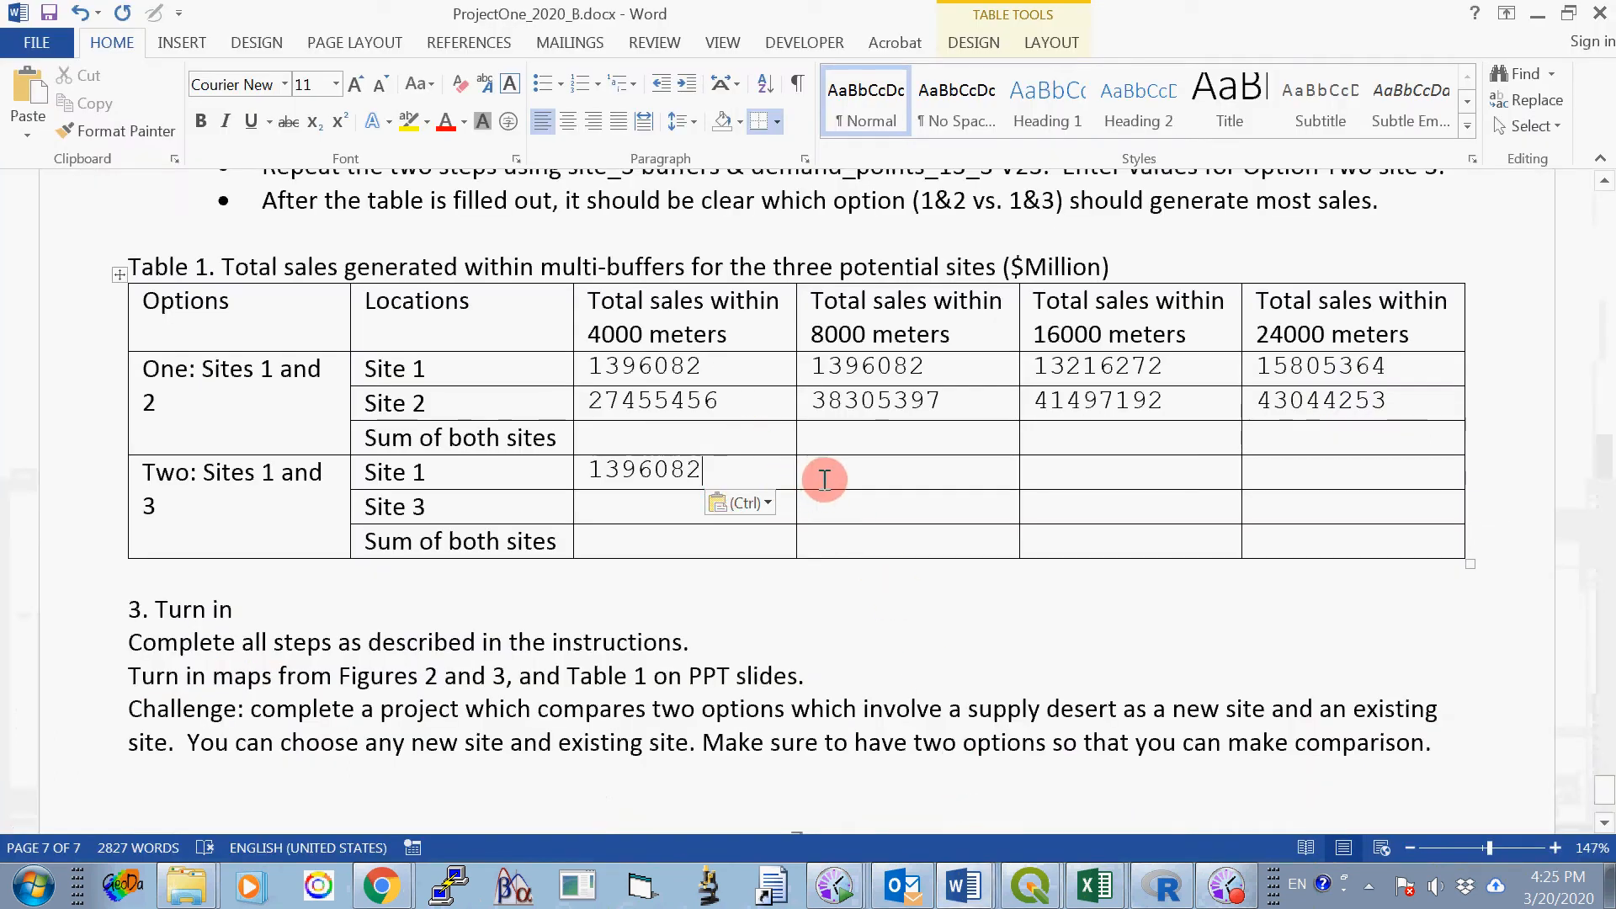
{"action": "left_click_drag", "start_coordinate": [744, 471], "coordinate": [603, 465]}
{"action": "key", "text": "ctrl+c"}
{"action": "right_click", "coordinate": [622, 466]}
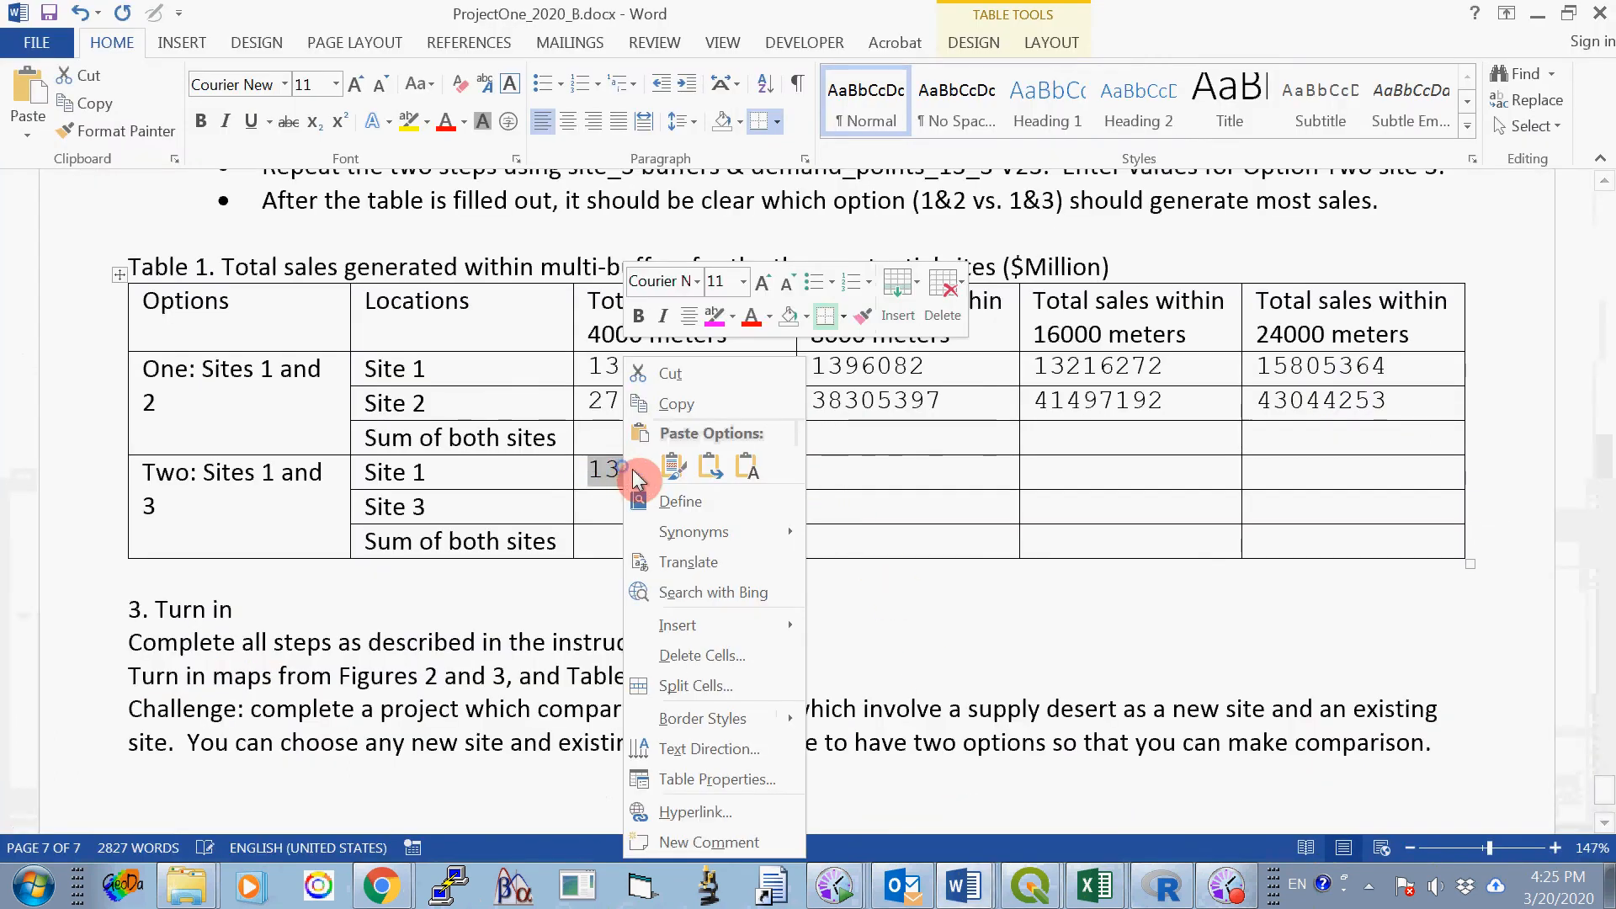
{"action": "left_click", "coordinate": [670, 469]}
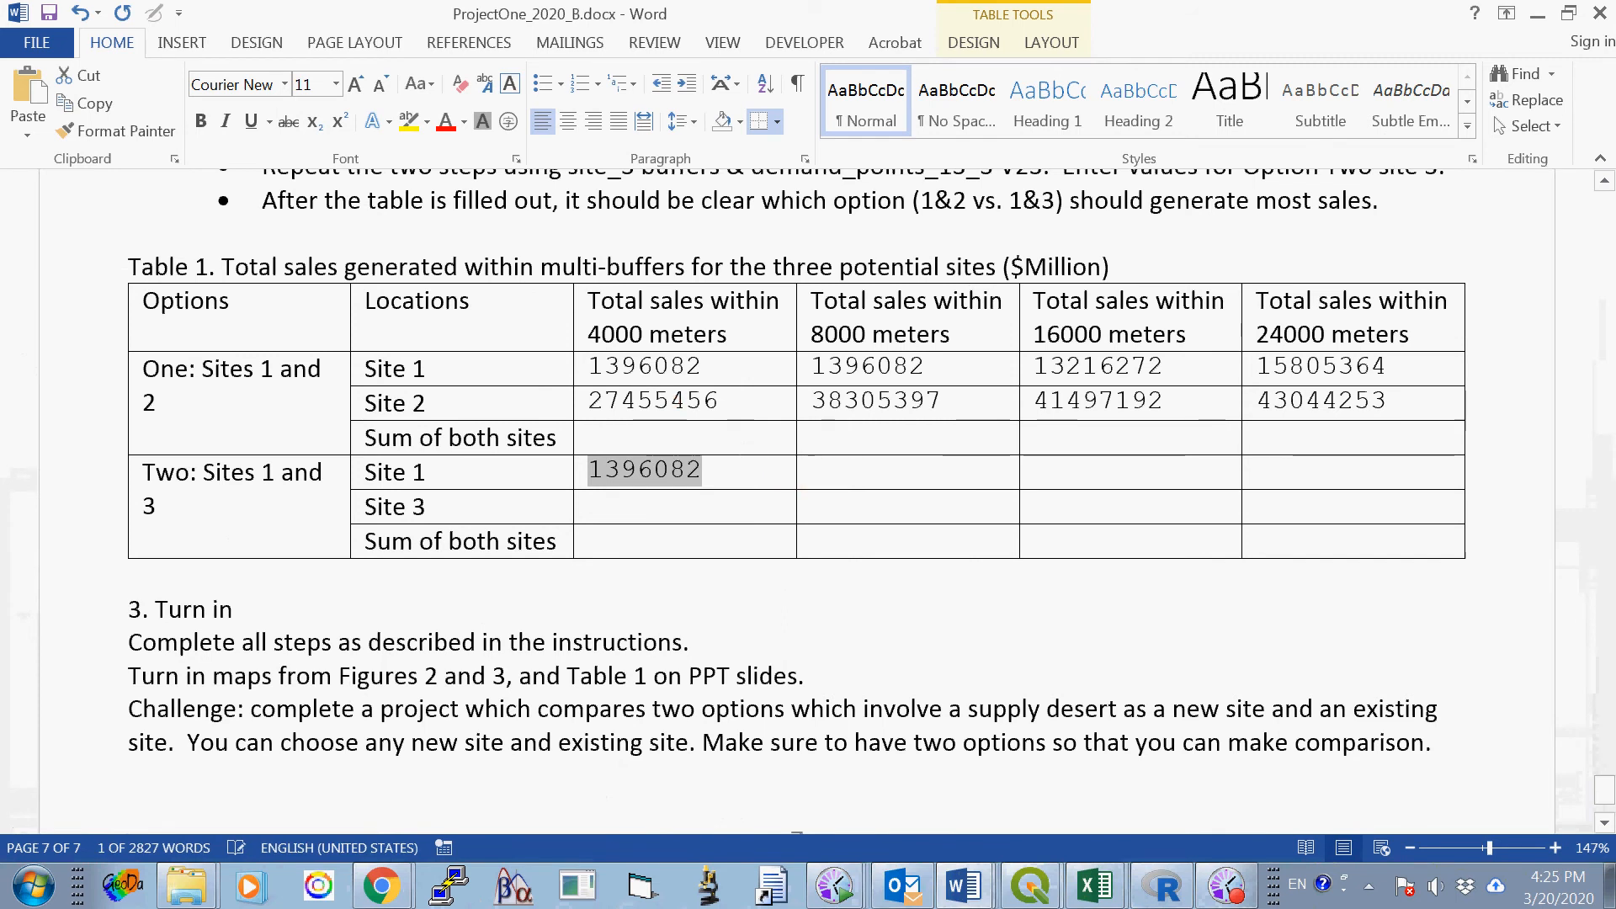
{"action": "right_click", "coordinate": [822, 468]}
{"action": "left_click", "coordinate": [875, 466]}
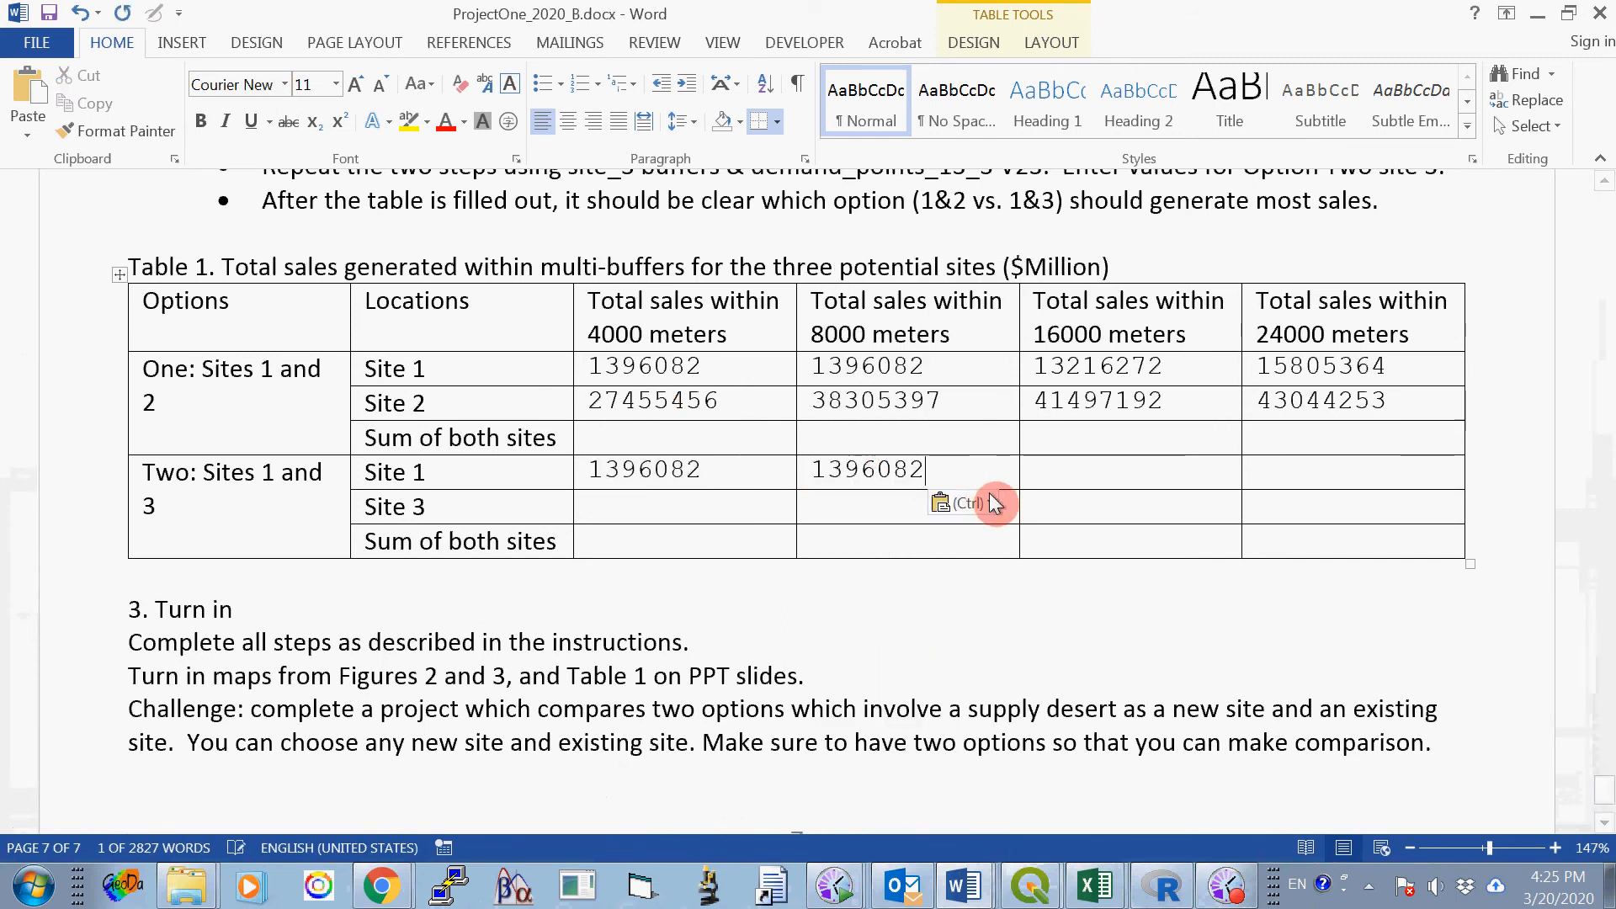
{"action": "left_click", "coordinate": [1065, 460]}
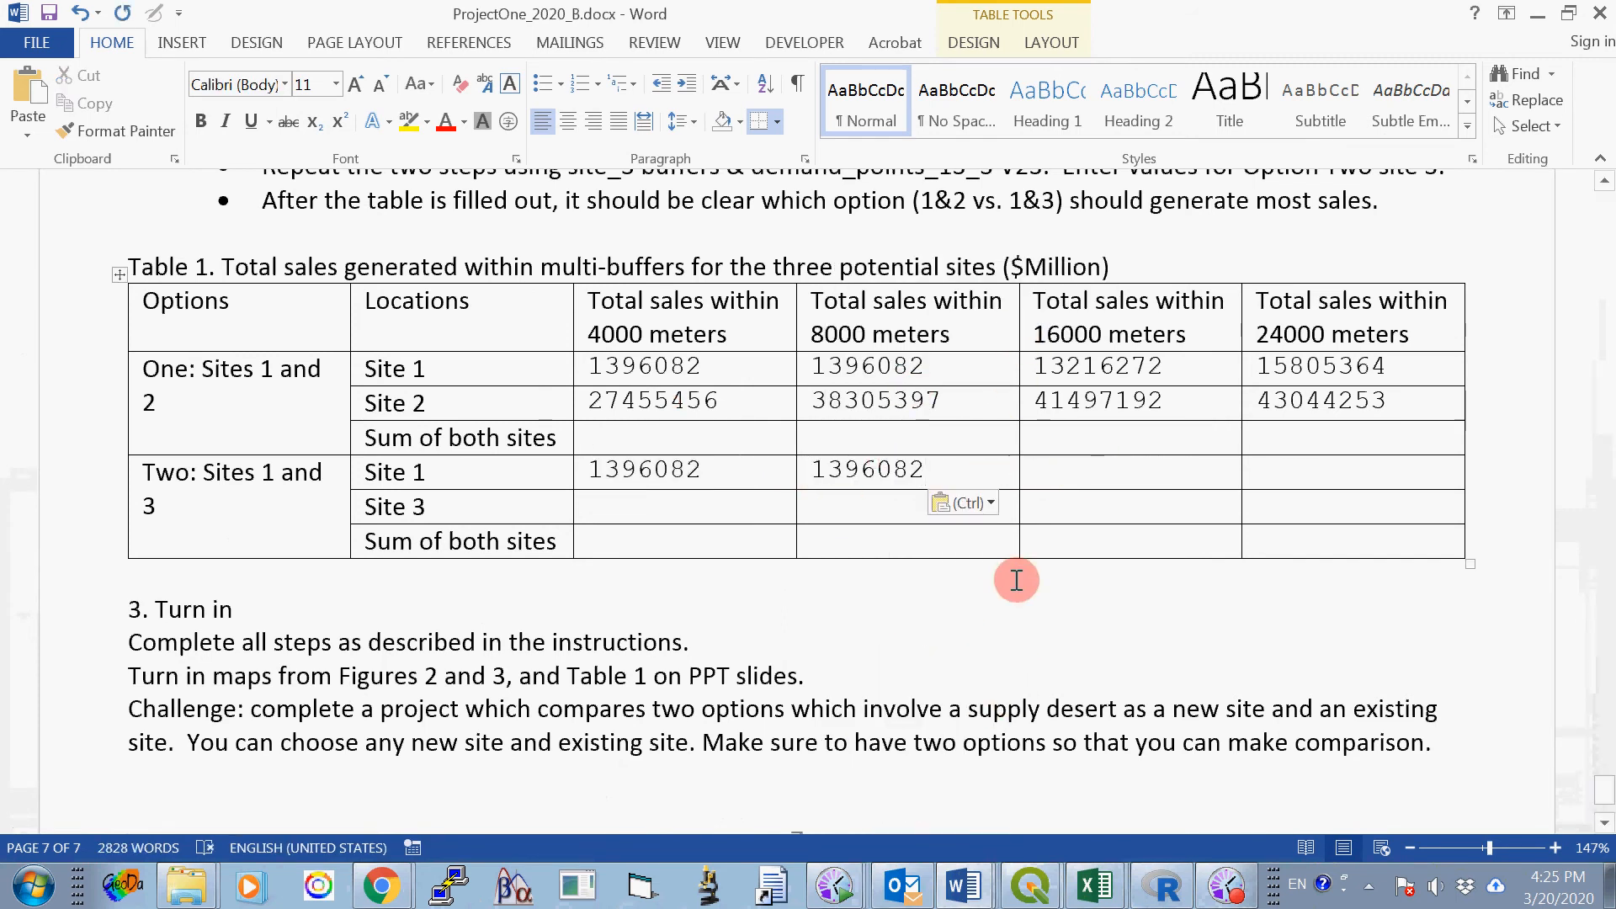
- Return to the class project in QGIS and clear the current feature selection
{"action": "left_click", "coordinate": [1028, 884]}
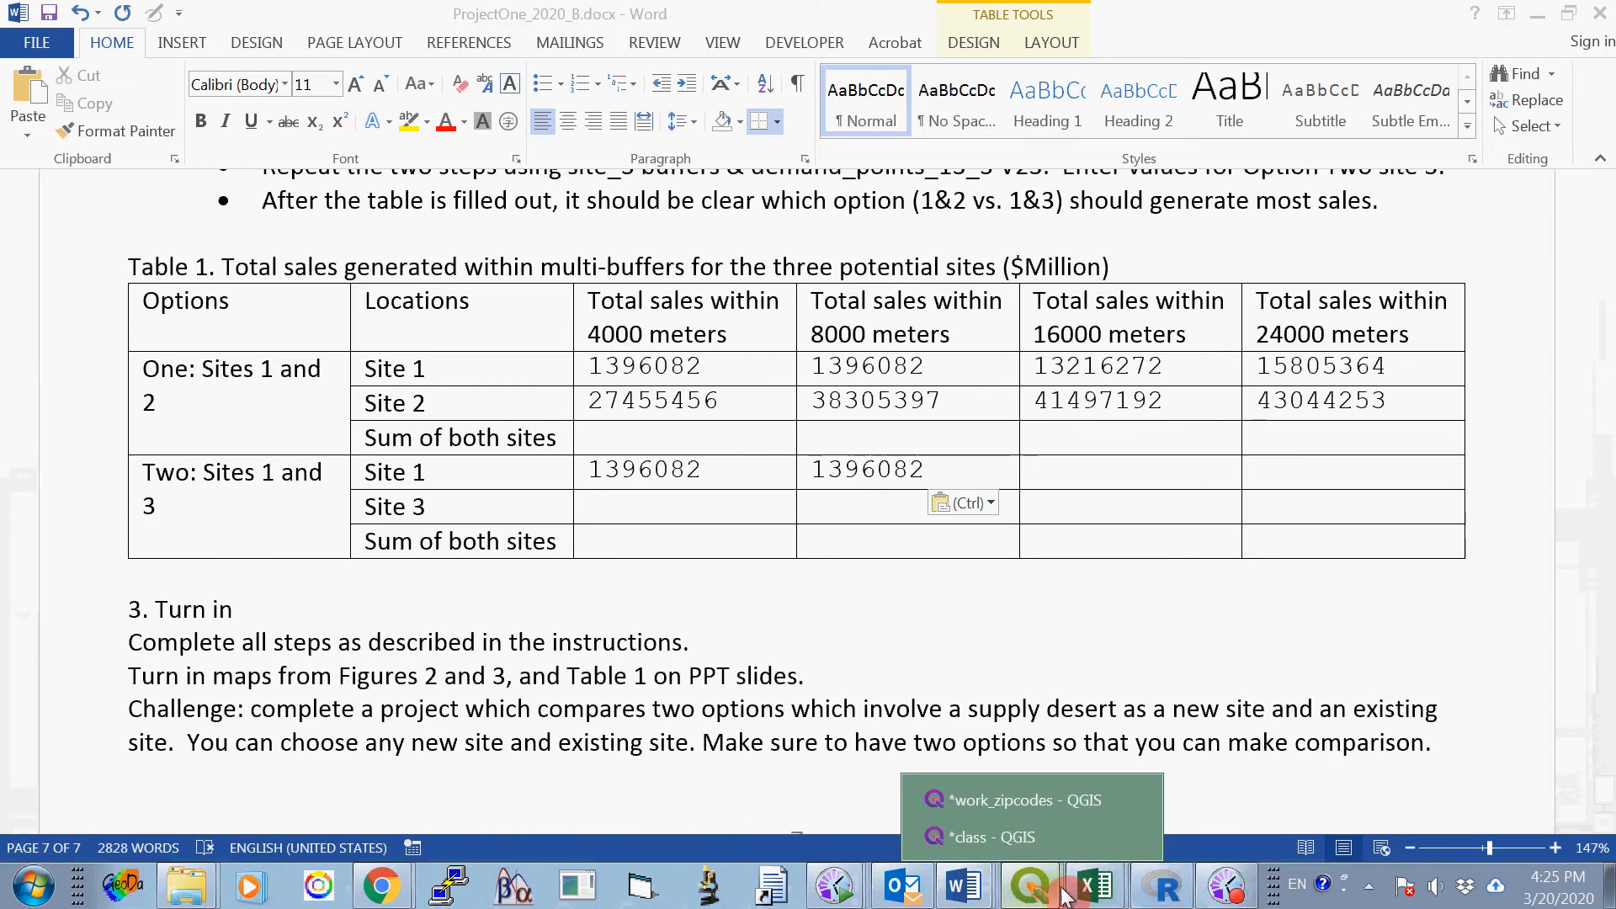
{"action": "left_click", "coordinate": [1042, 842]}
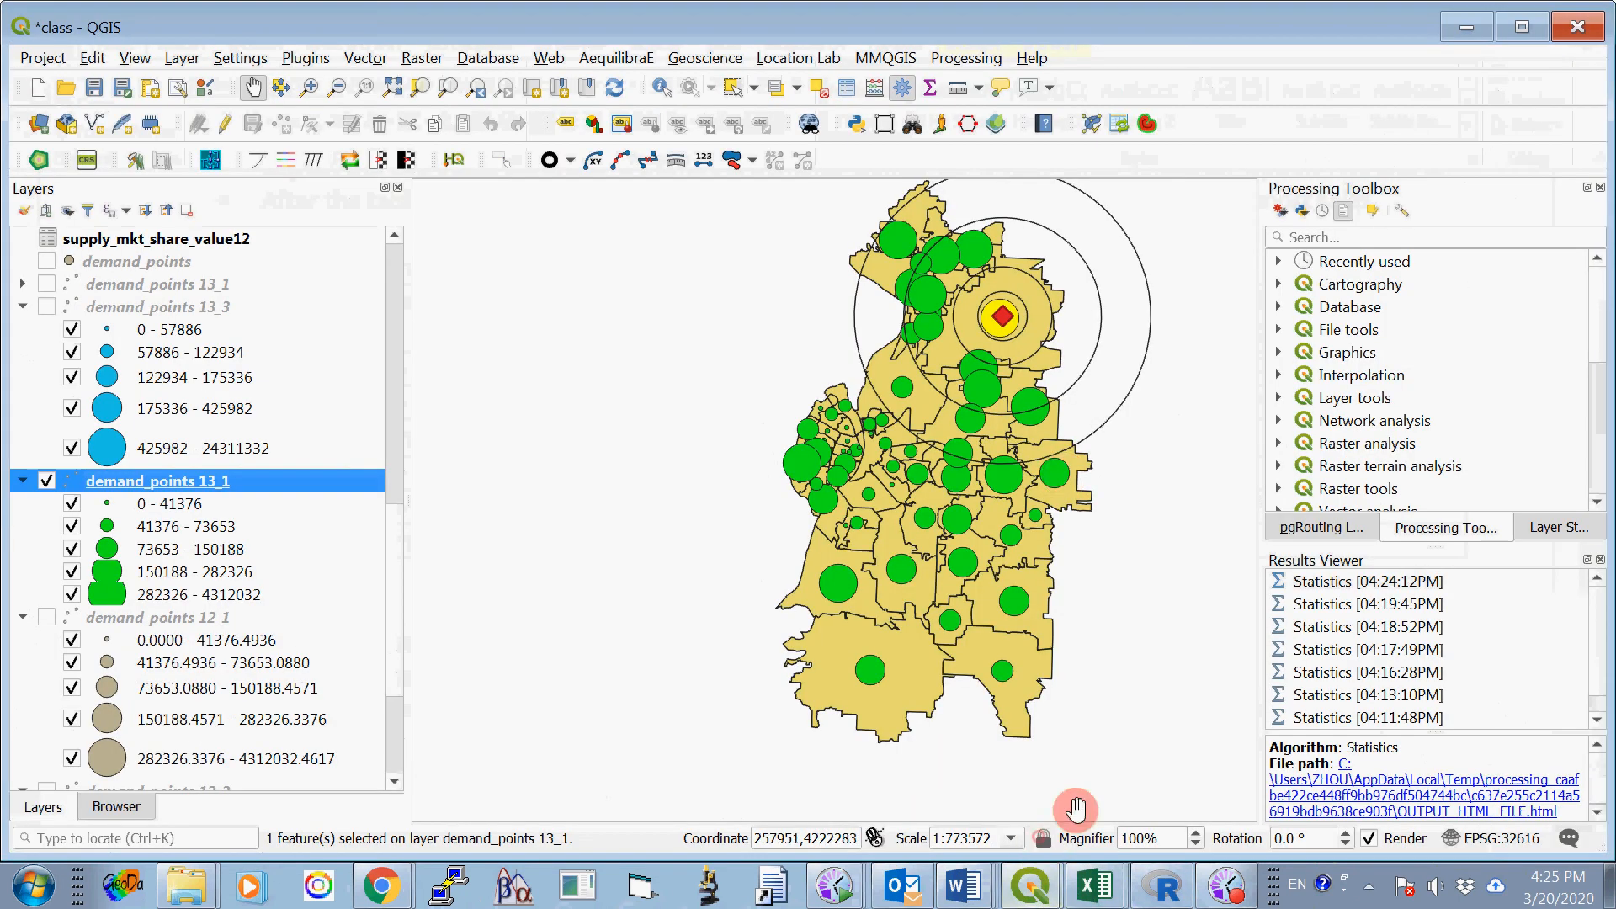
{"action": "left_click", "coordinate": [823, 95]}
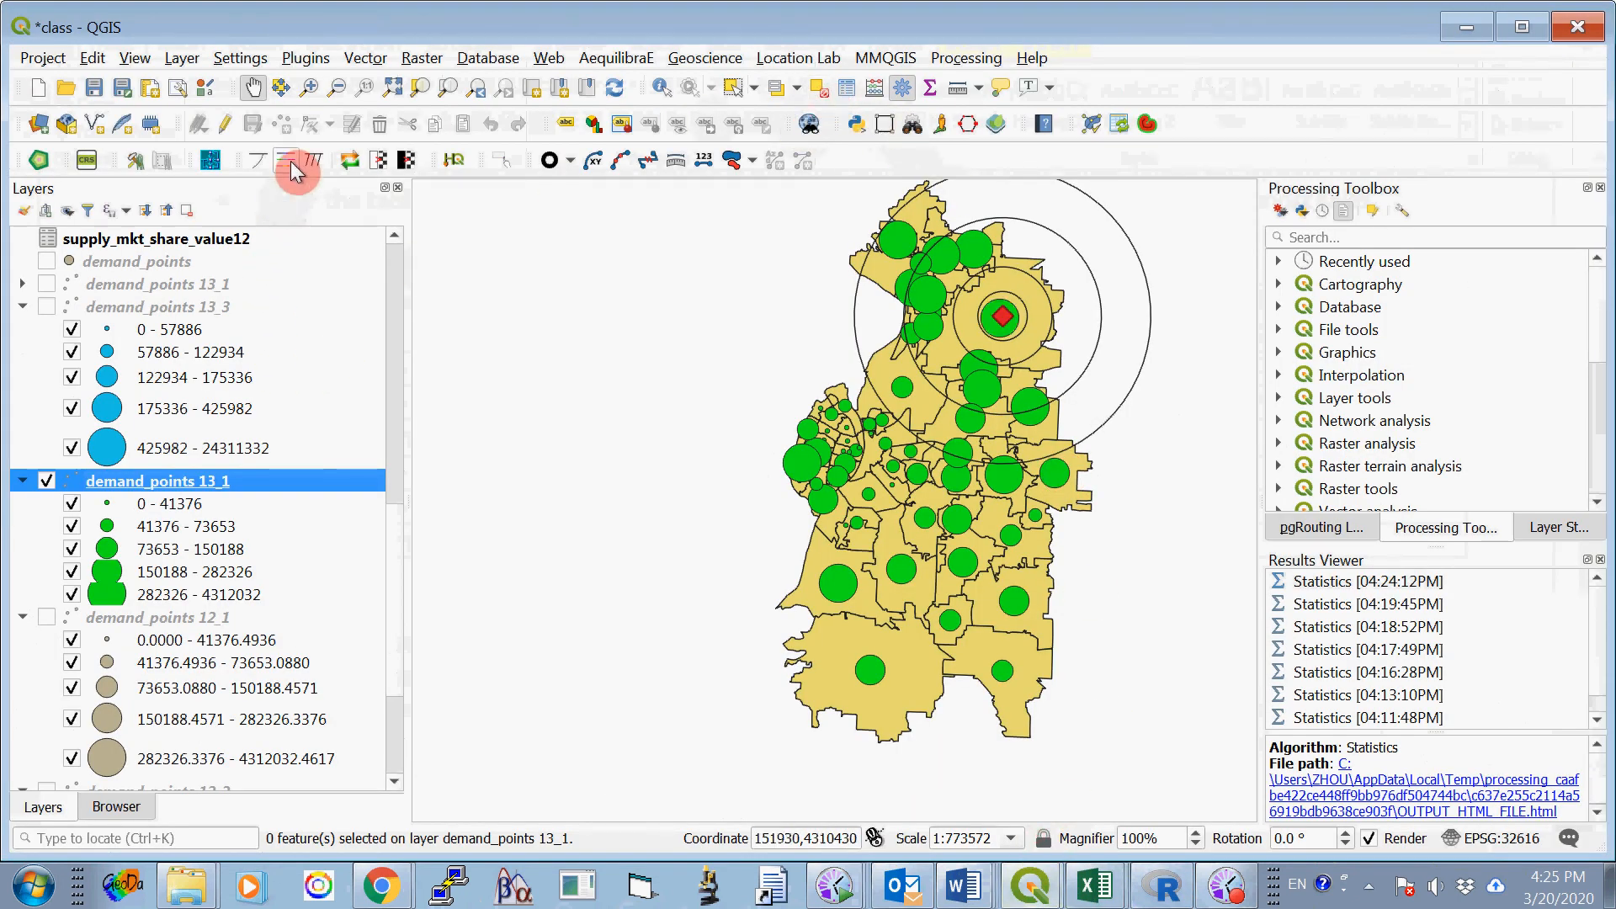
- Select by location the demand_points 13_1 features that are within buffer1_16000, creating a new selection
{"action": "left_click", "coordinate": [363, 59]}
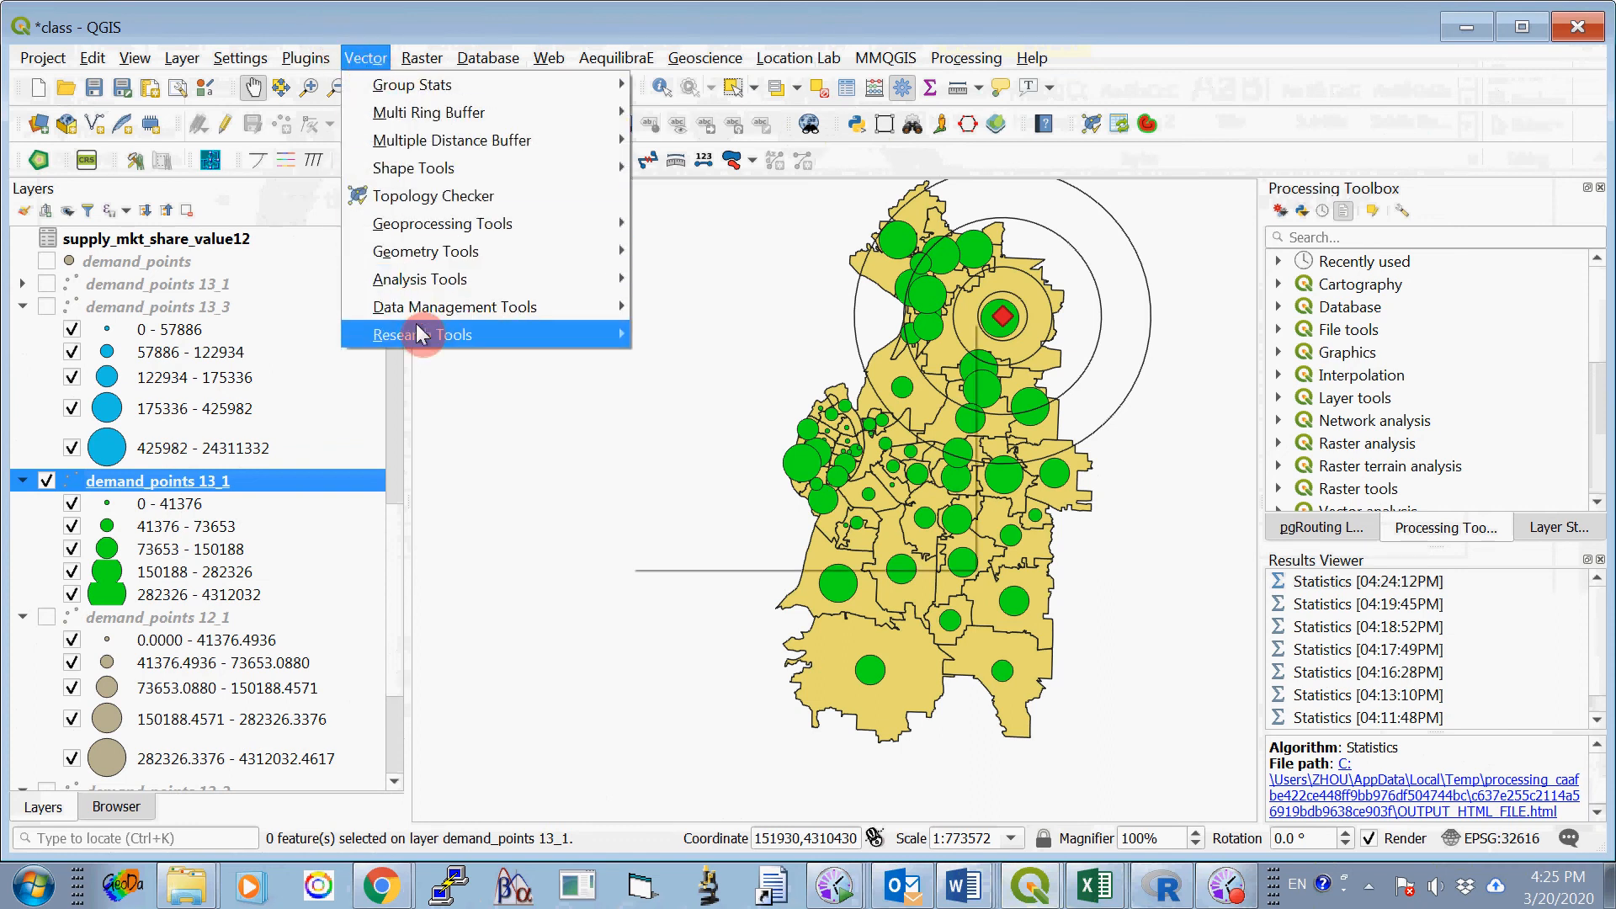
{"action": "mouse_move", "coordinate": [421, 334]}
{"action": "left_click", "coordinate": [658, 334]}
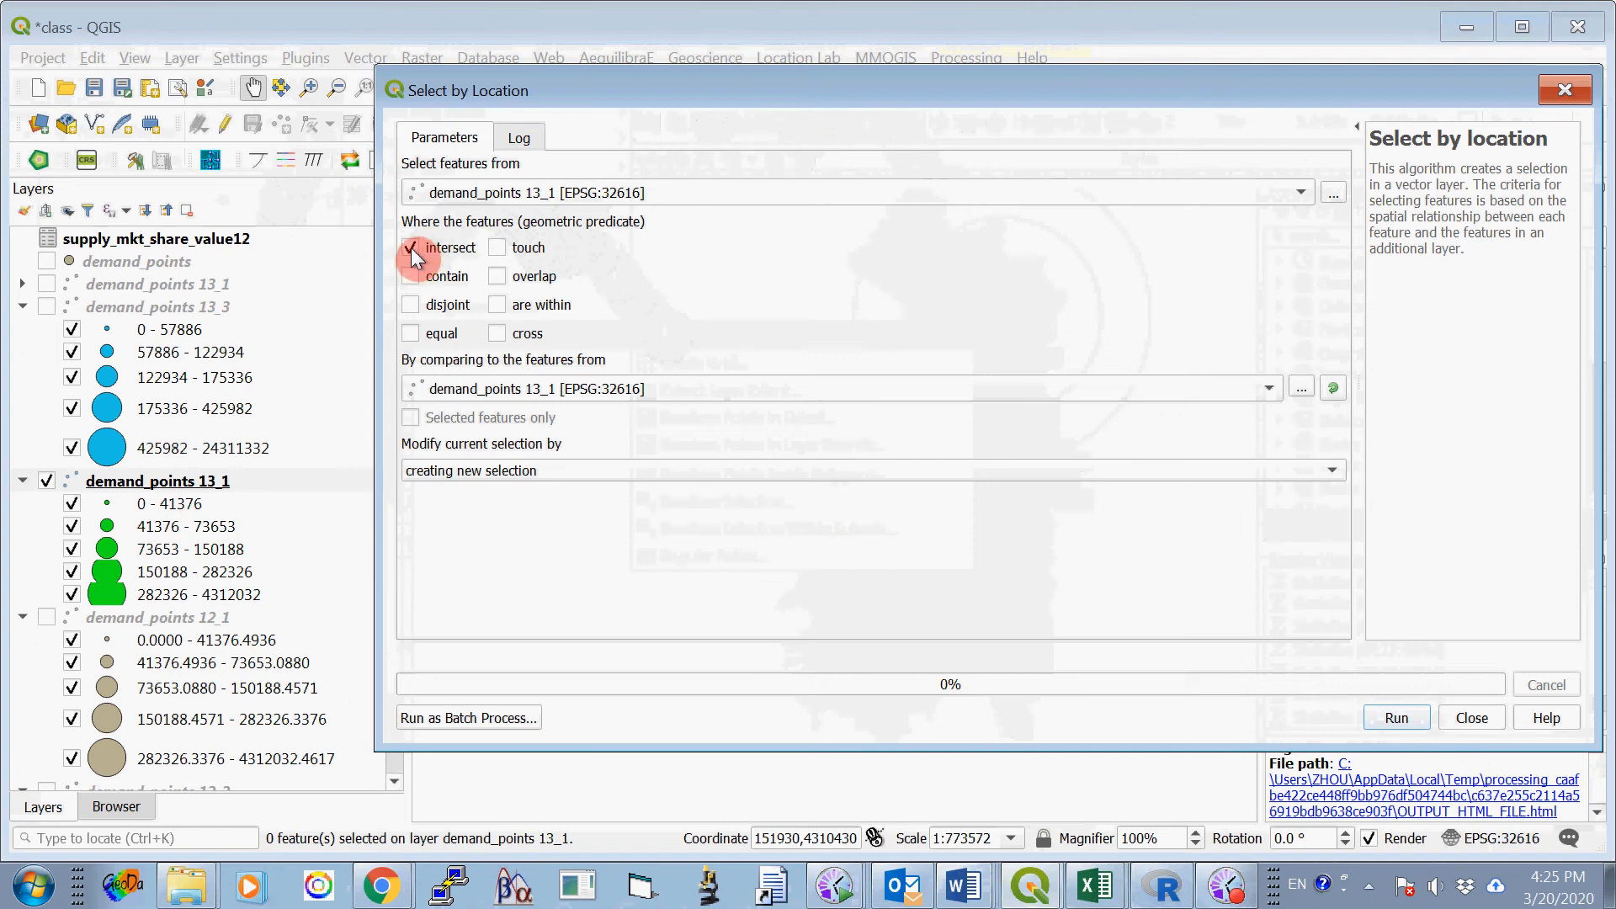
{"action": "left_click", "coordinate": [495, 305]}
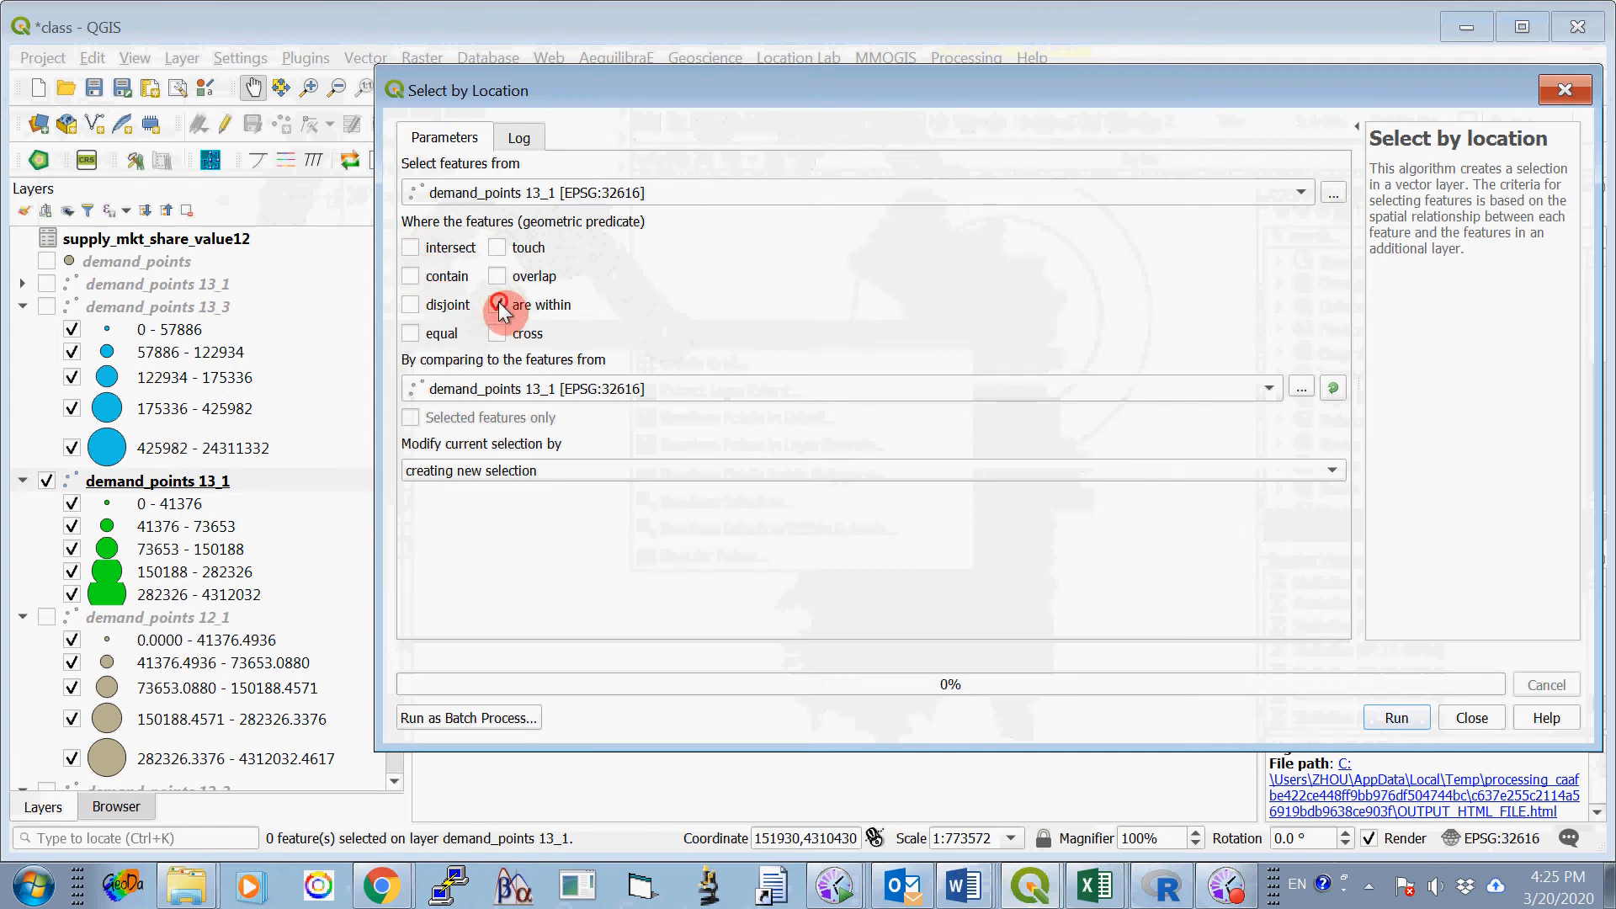
{"action": "left_click", "coordinate": [562, 390]}
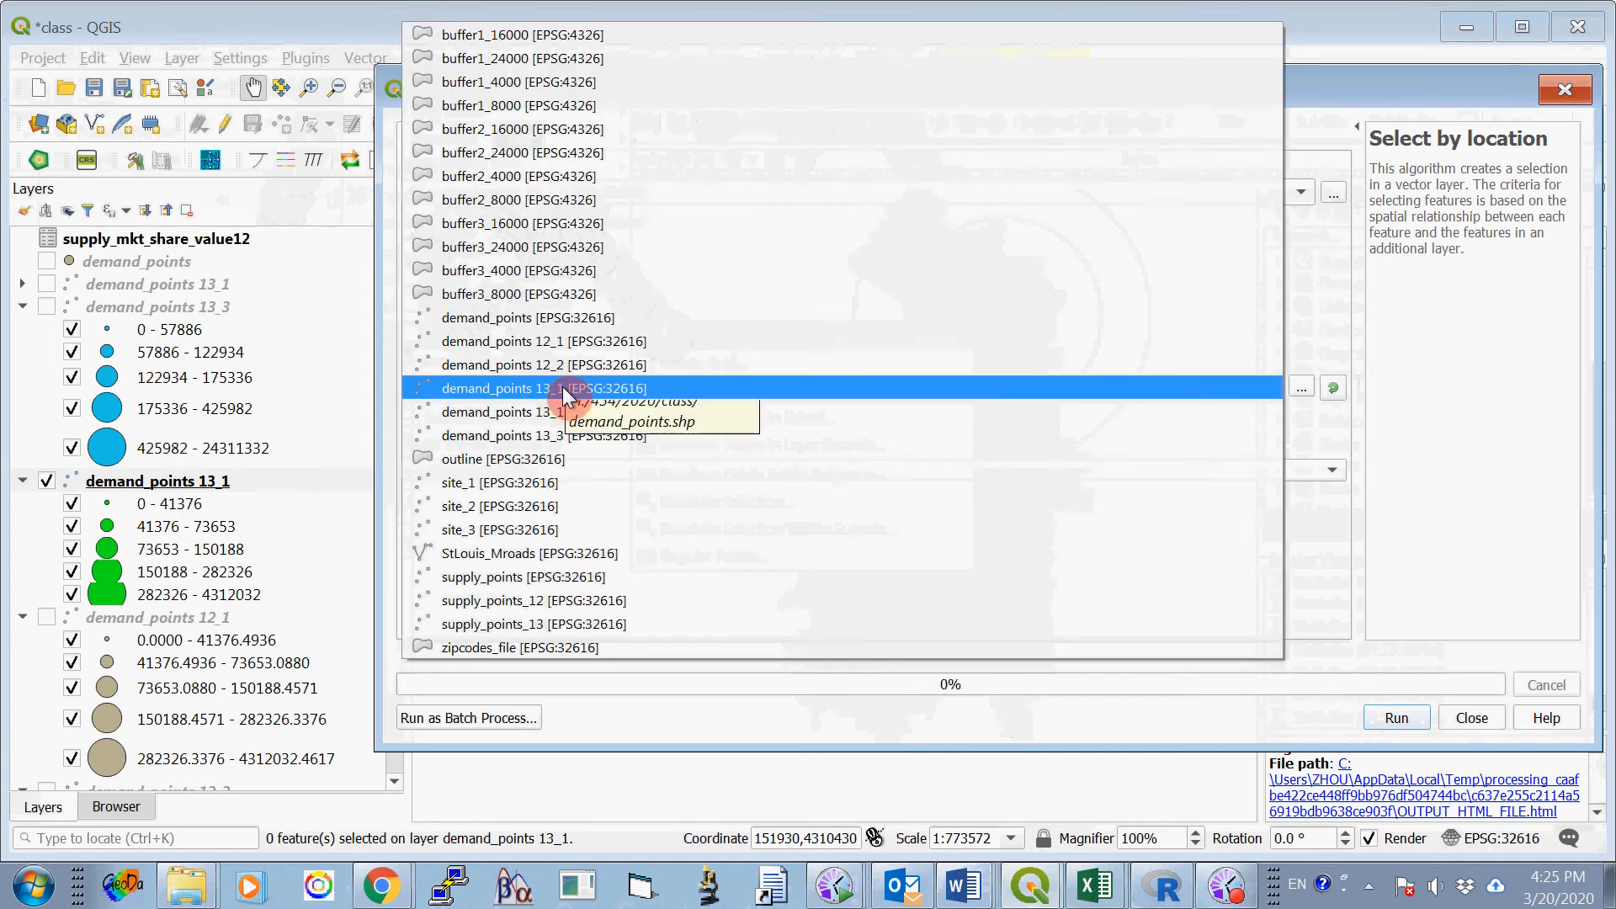
{"action": "left_click", "coordinate": [619, 41]}
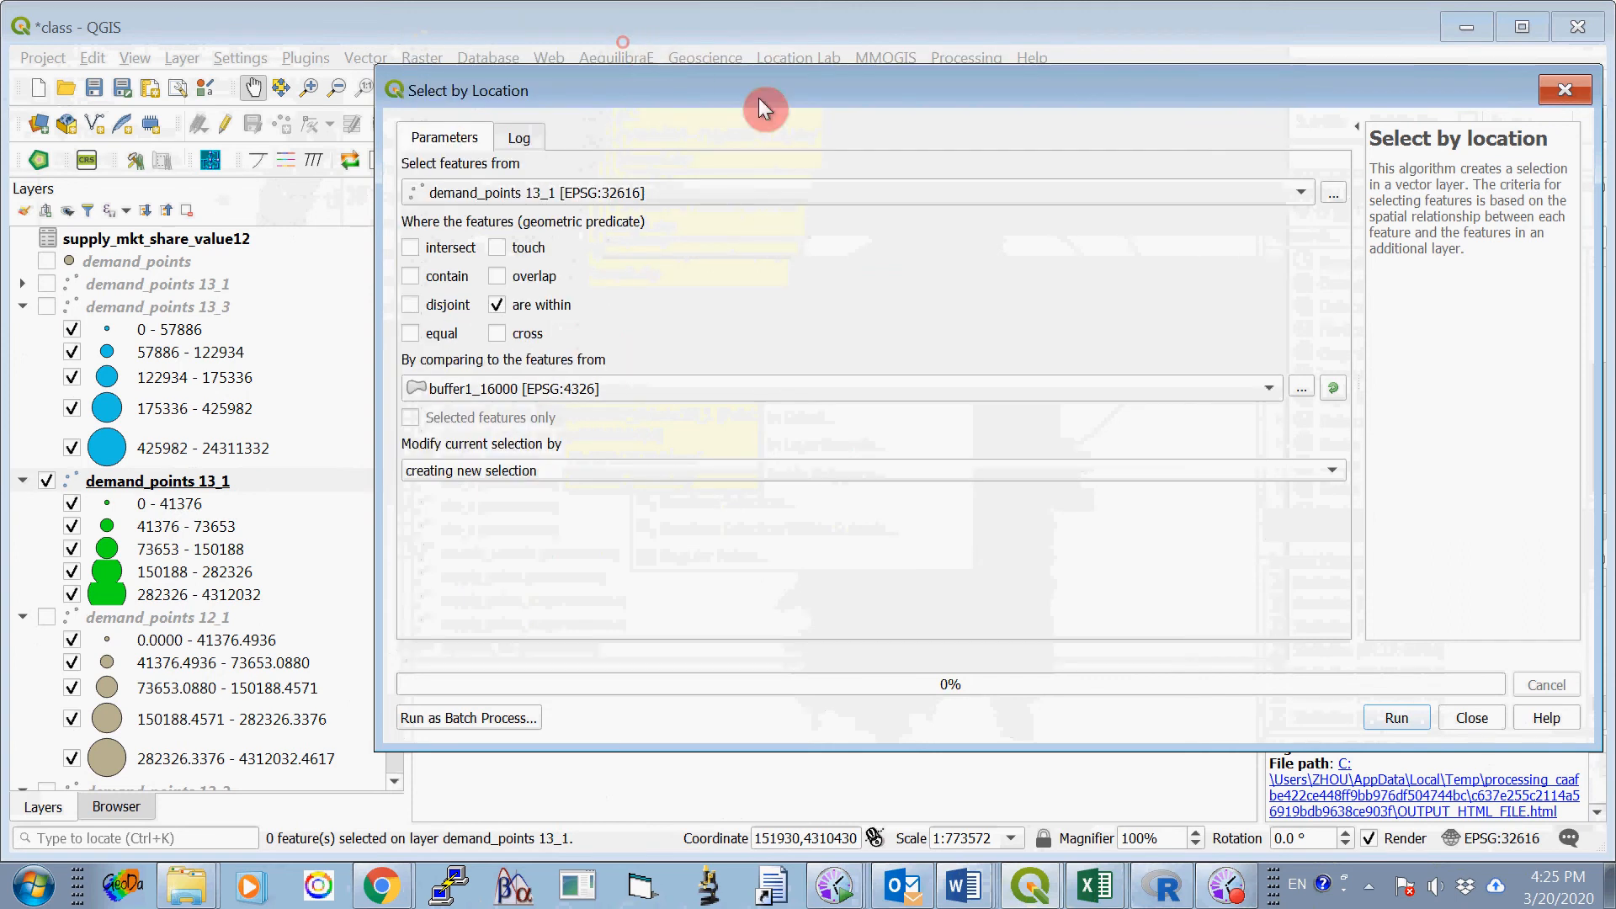
{"action": "left_click", "coordinate": [1397, 718]}
{"action": "left_click", "coordinate": [1473, 718]}
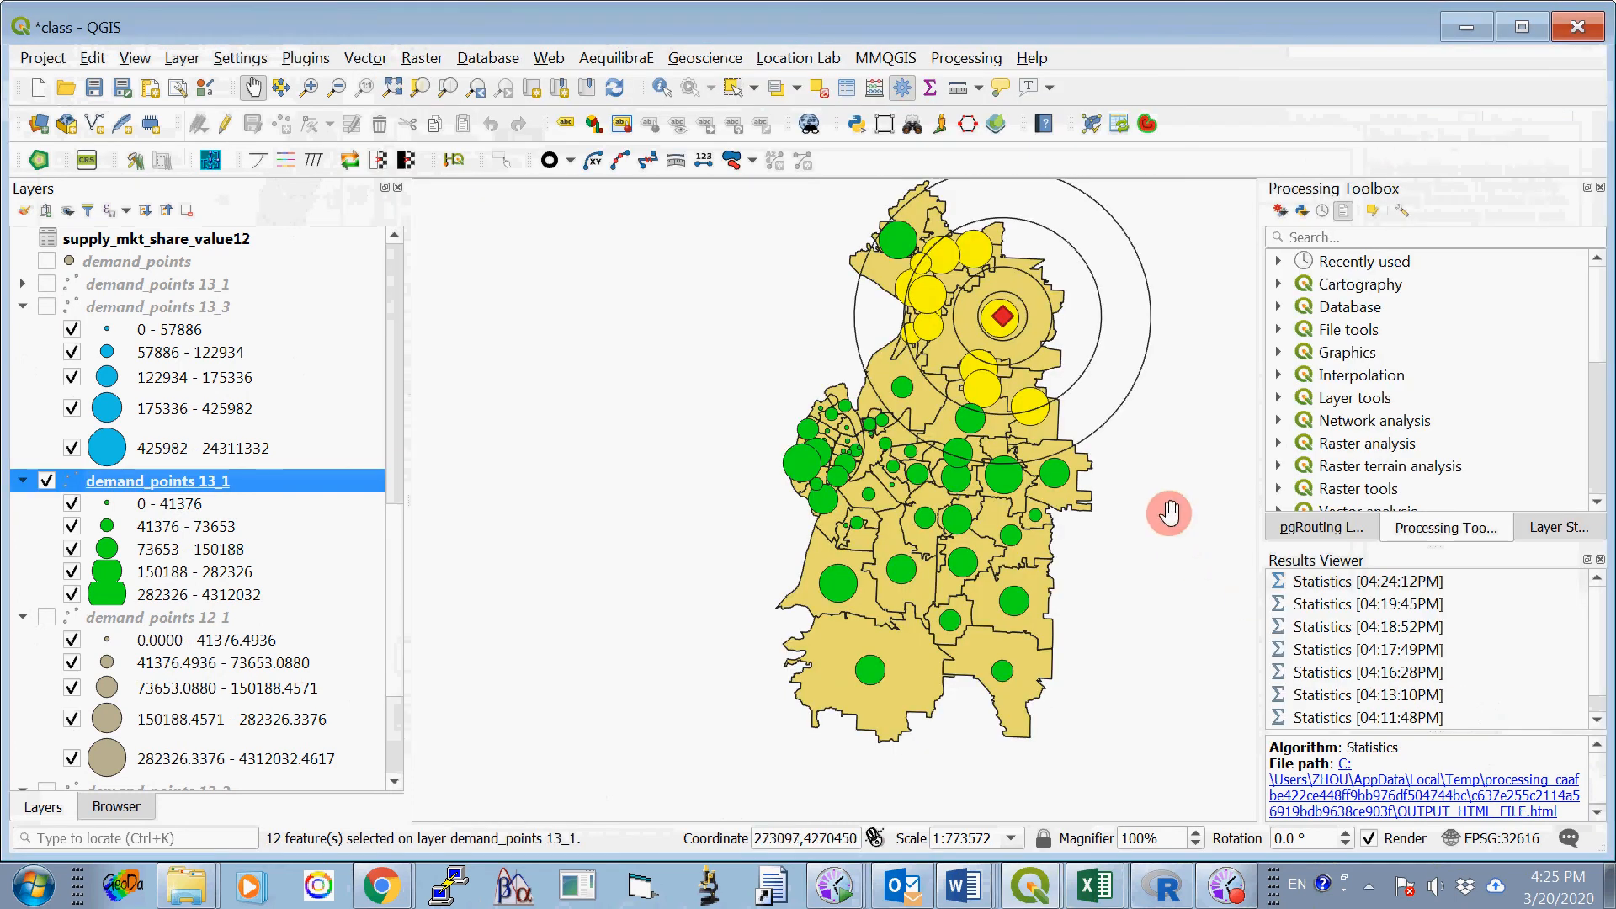
- Run Basic Statistics for Fields on field V22 of demand_points 13_1, using selected features only
{"action": "left_click", "coordinate": [365, 57]}
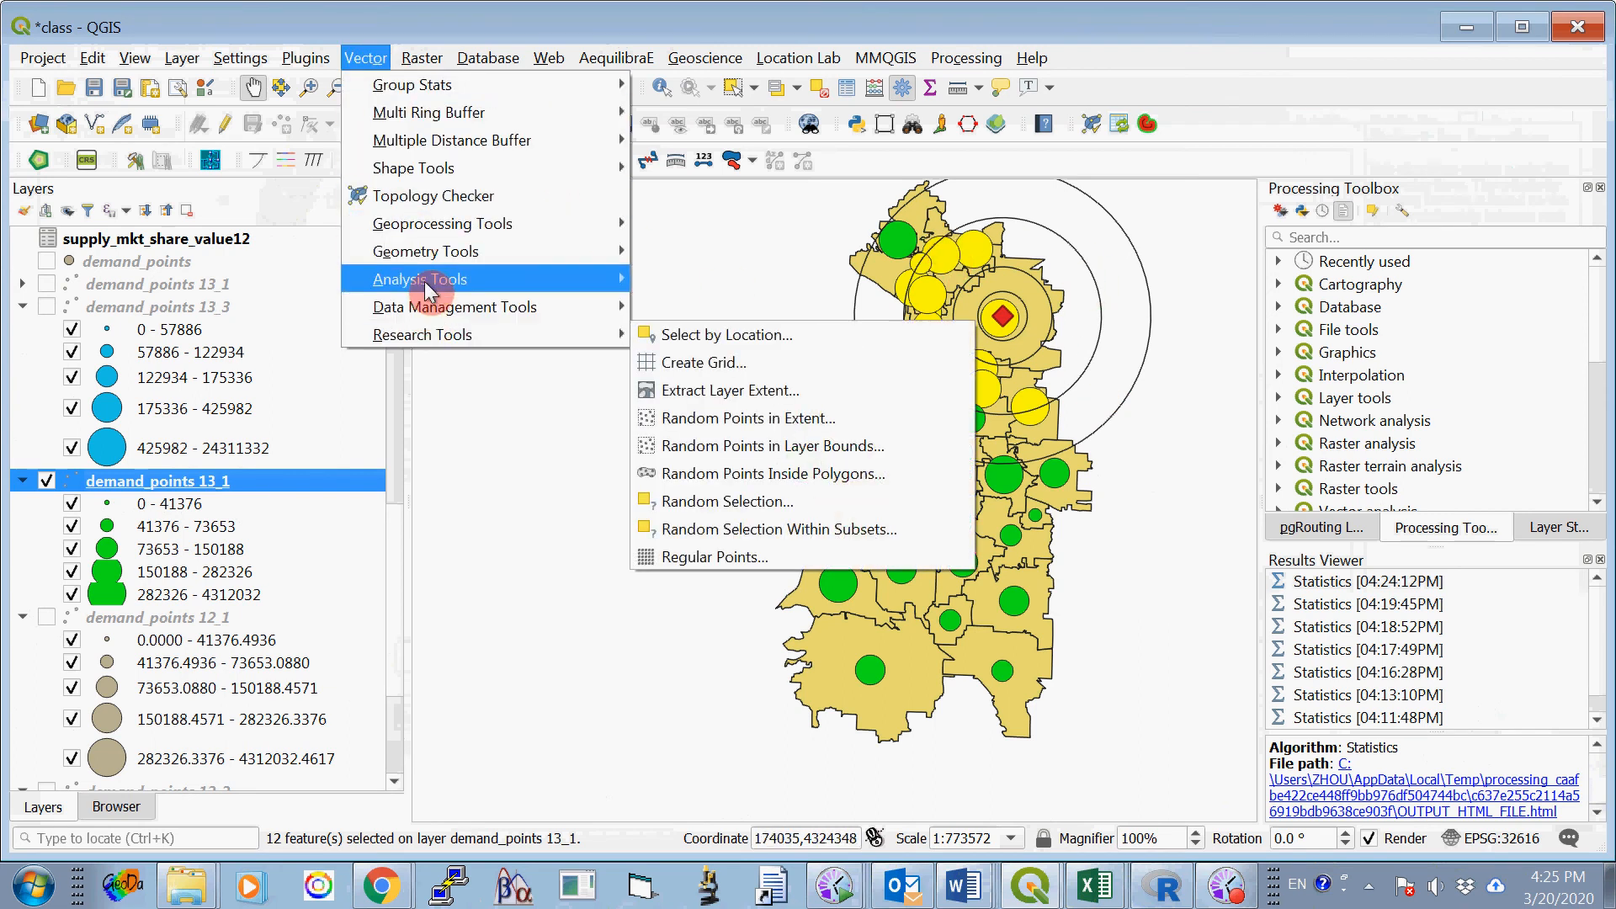
{"action": "mouse_move", "coordinate": [433, 279]}
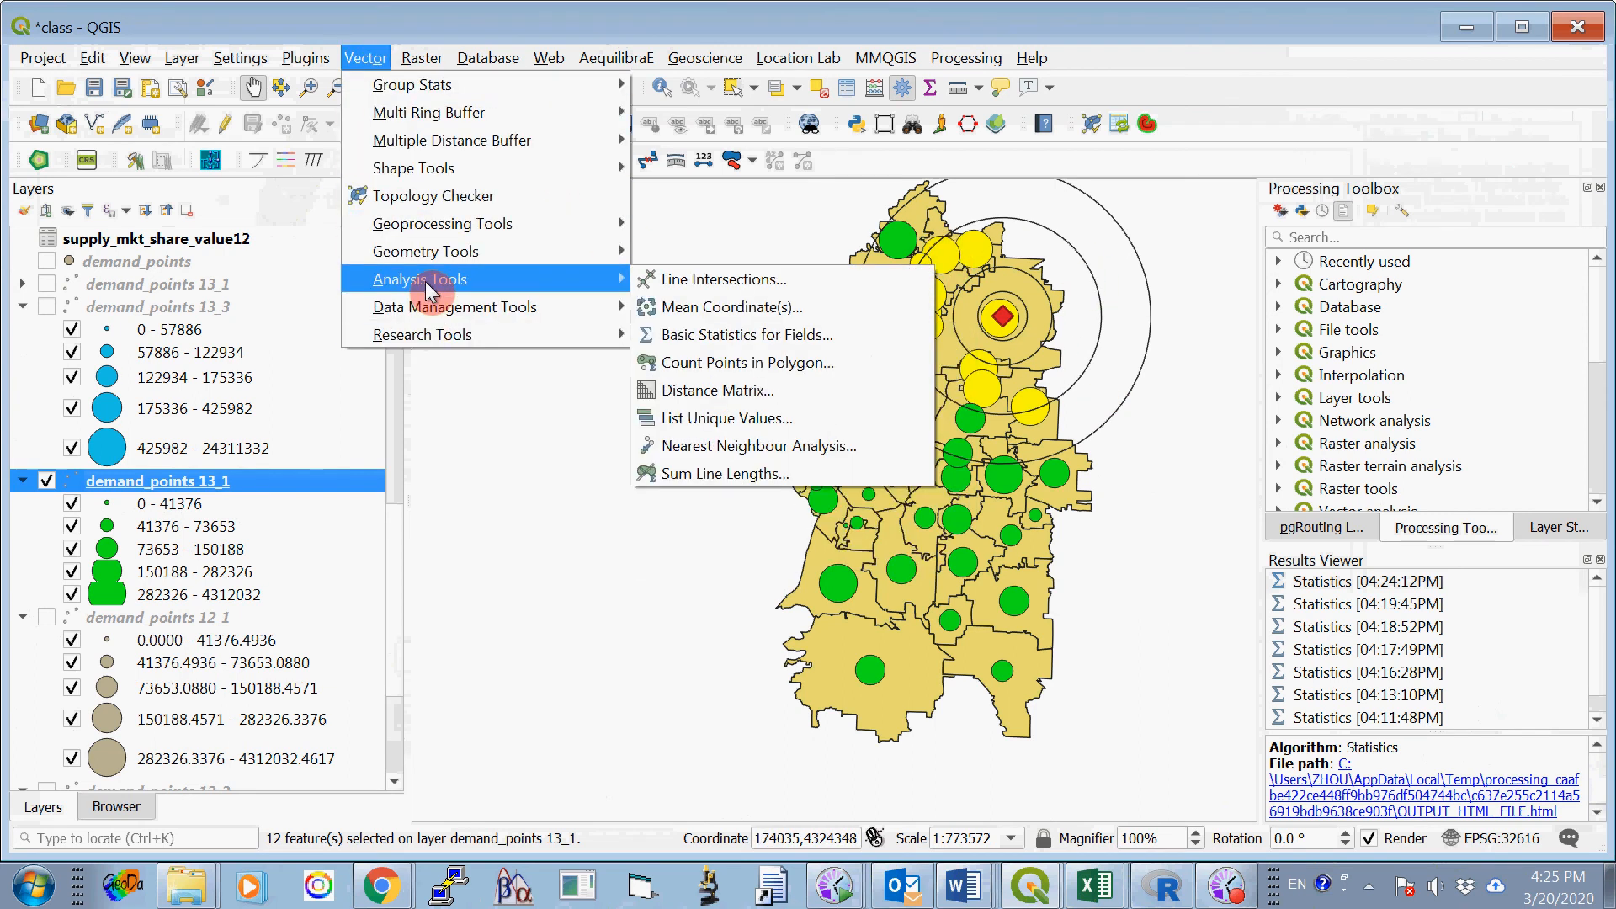
{"action": "left_click", "coordinate": [714, 335]}
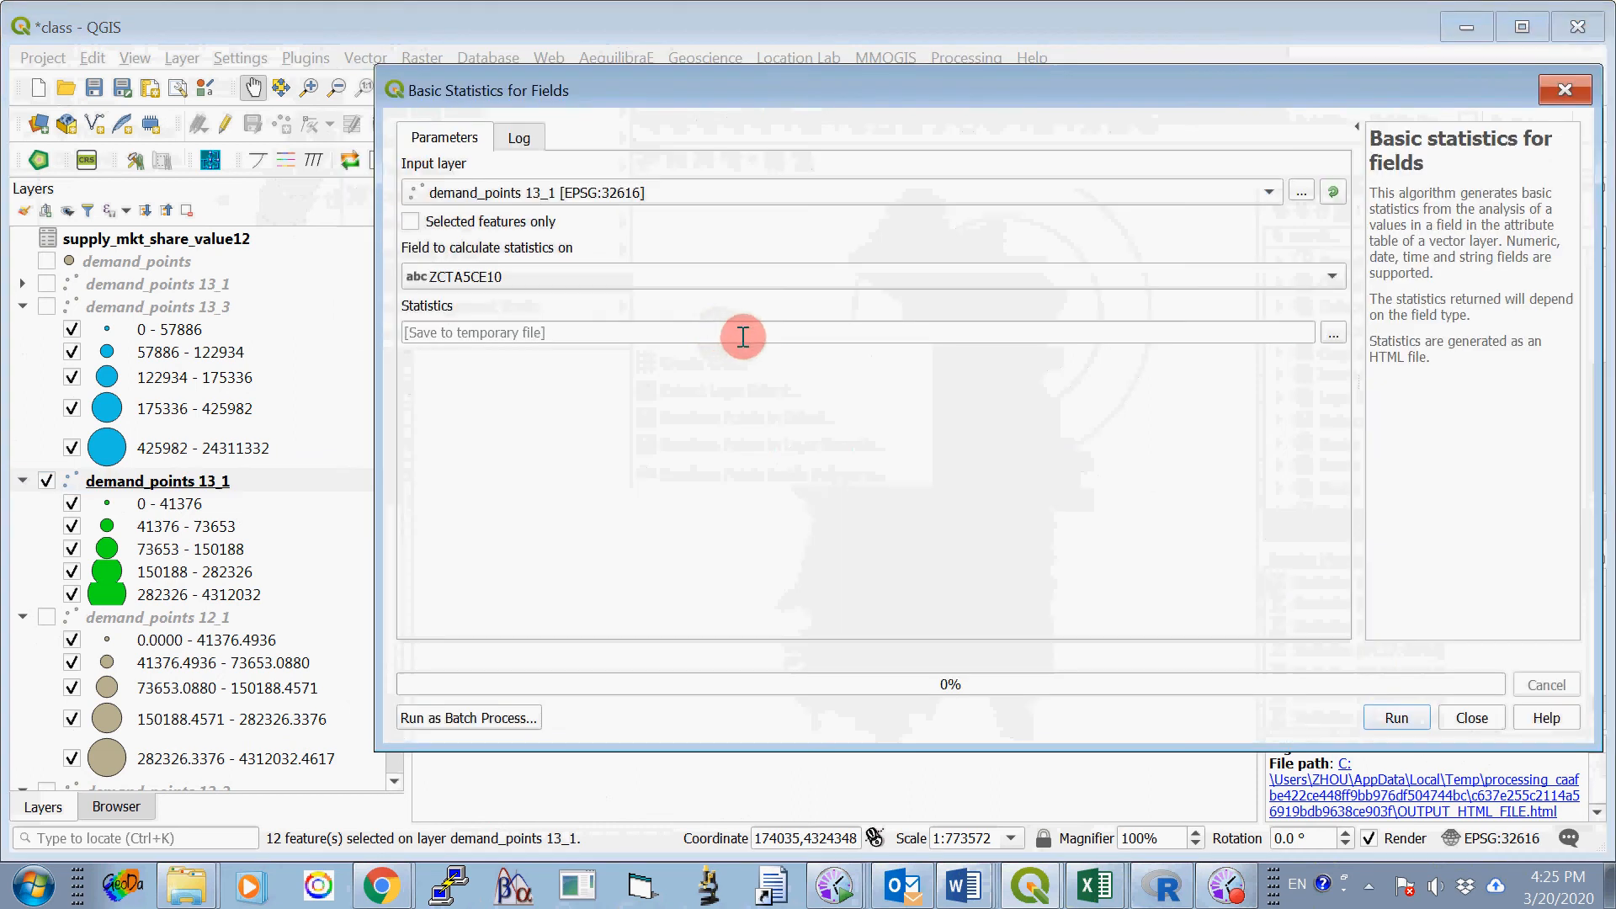
{"action": "left_click", "coordinate": [613, 275]}
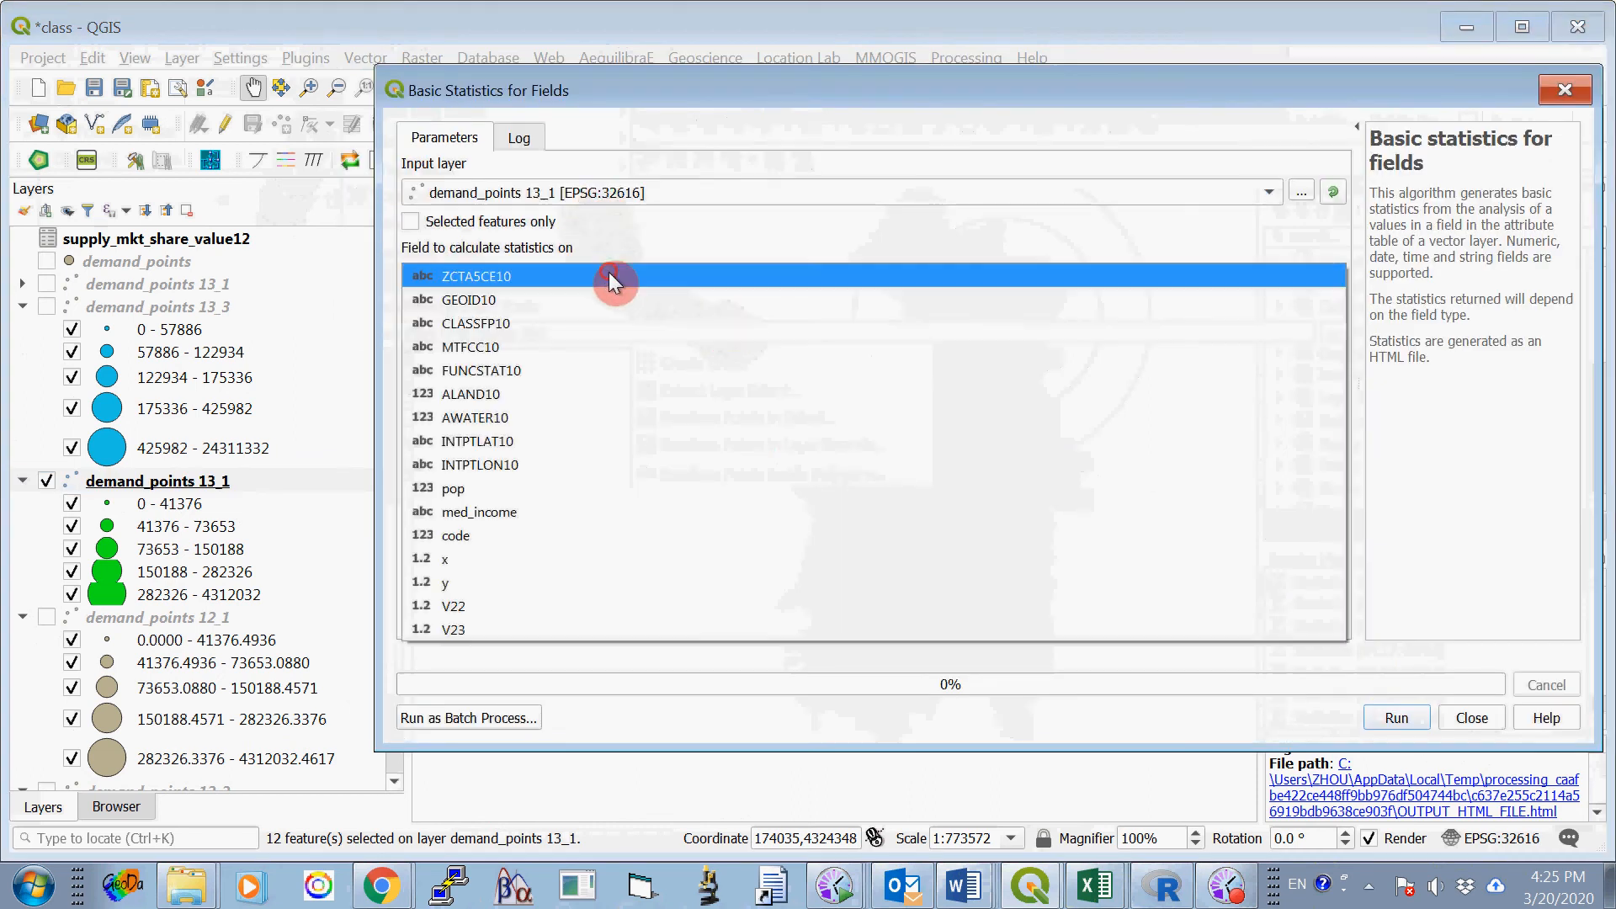
{"action": "left_click", "coordinate": [573, 606]}
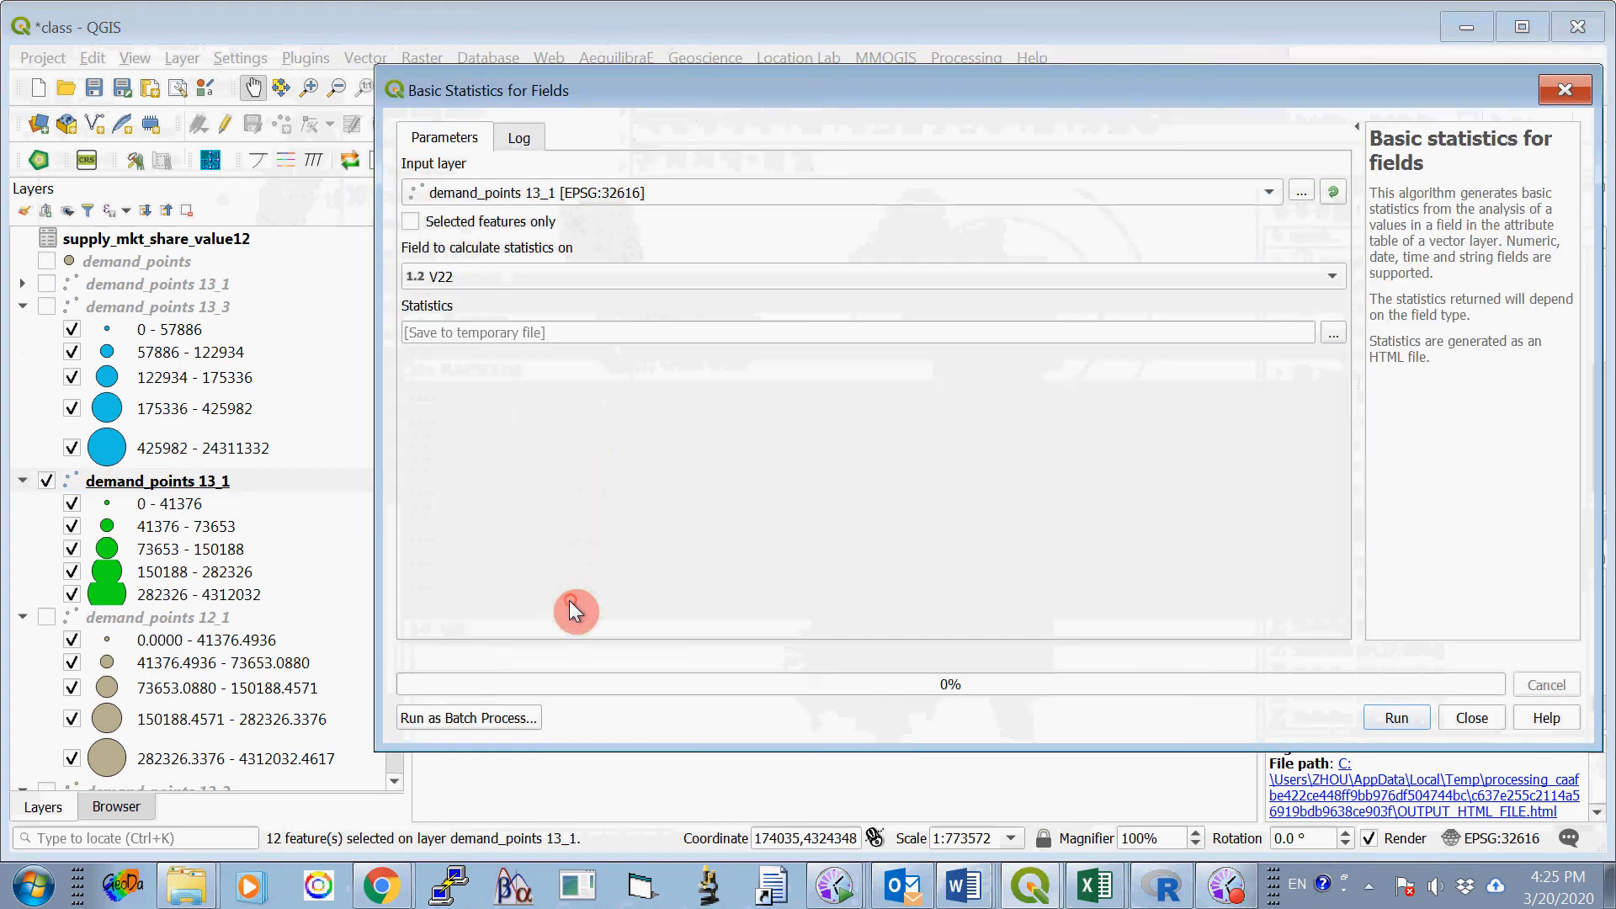
{"action": "left_click", "coordinate": [412, 223]}
{"action": "left_click", "coordinate": [1383, 720]}
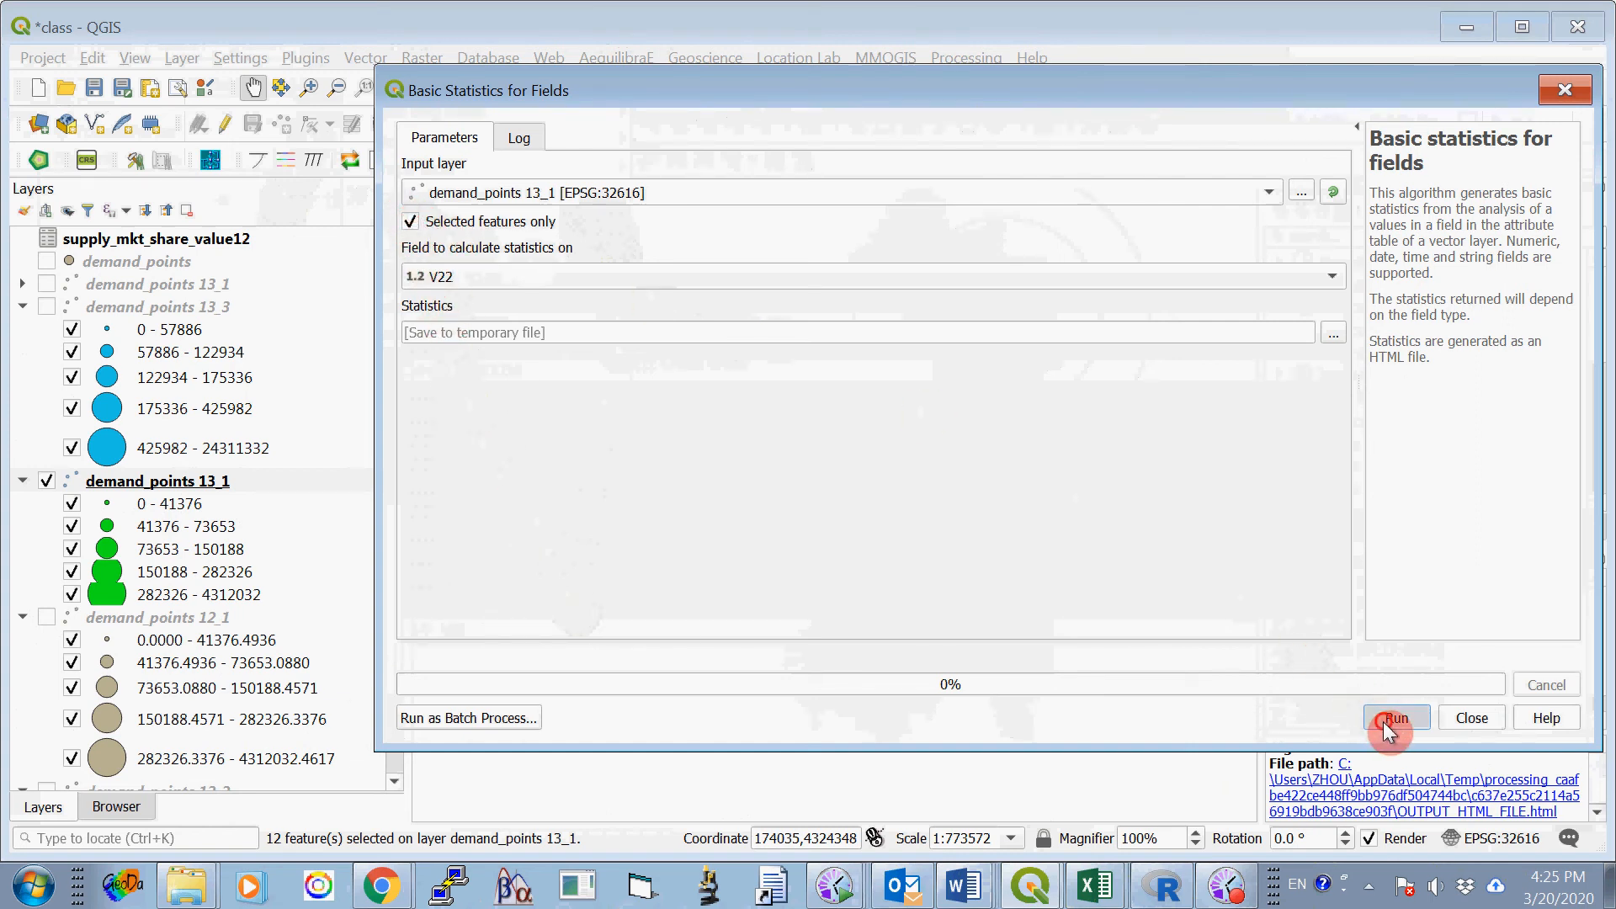
- Copy the whole-number part of the sum, 13216272, into Option Two's Site 1 cell for 16000 meters in Word's ProjectOne_2020_B.docx
{"action": "left_click_drag", "start_coordinate": [465, 491], "coordinate": [532, 490]}
{"action": "key", "text": "ctrl+c"}
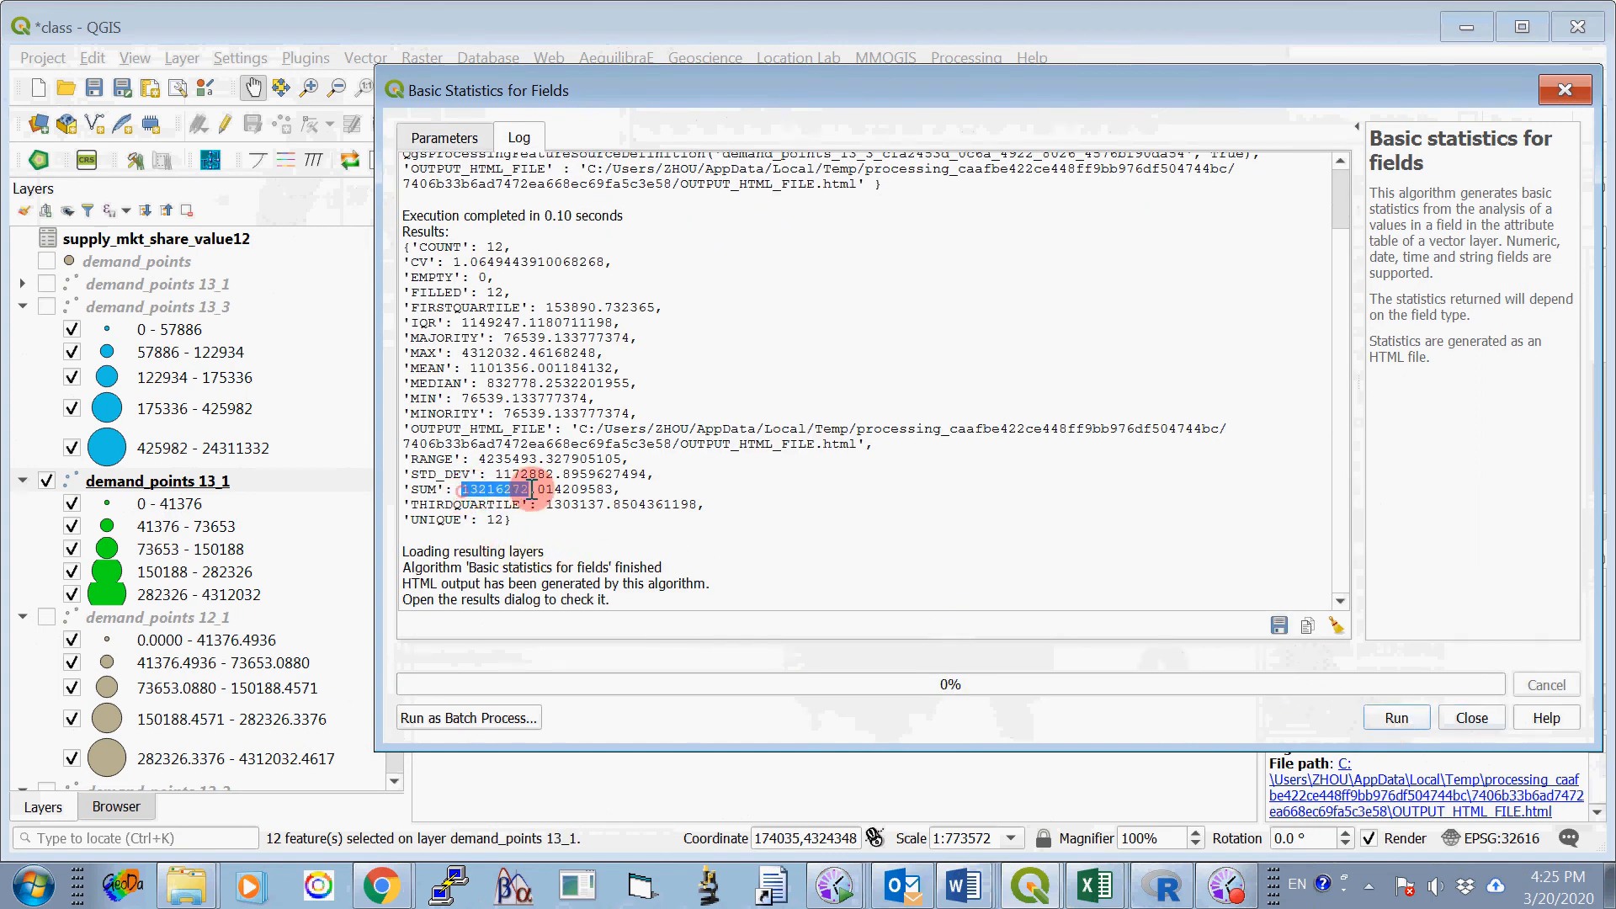
{"action": "right_click", "coordinate": [534, 490]}
{"action": "left_click", "coordinate": [538, 505]}
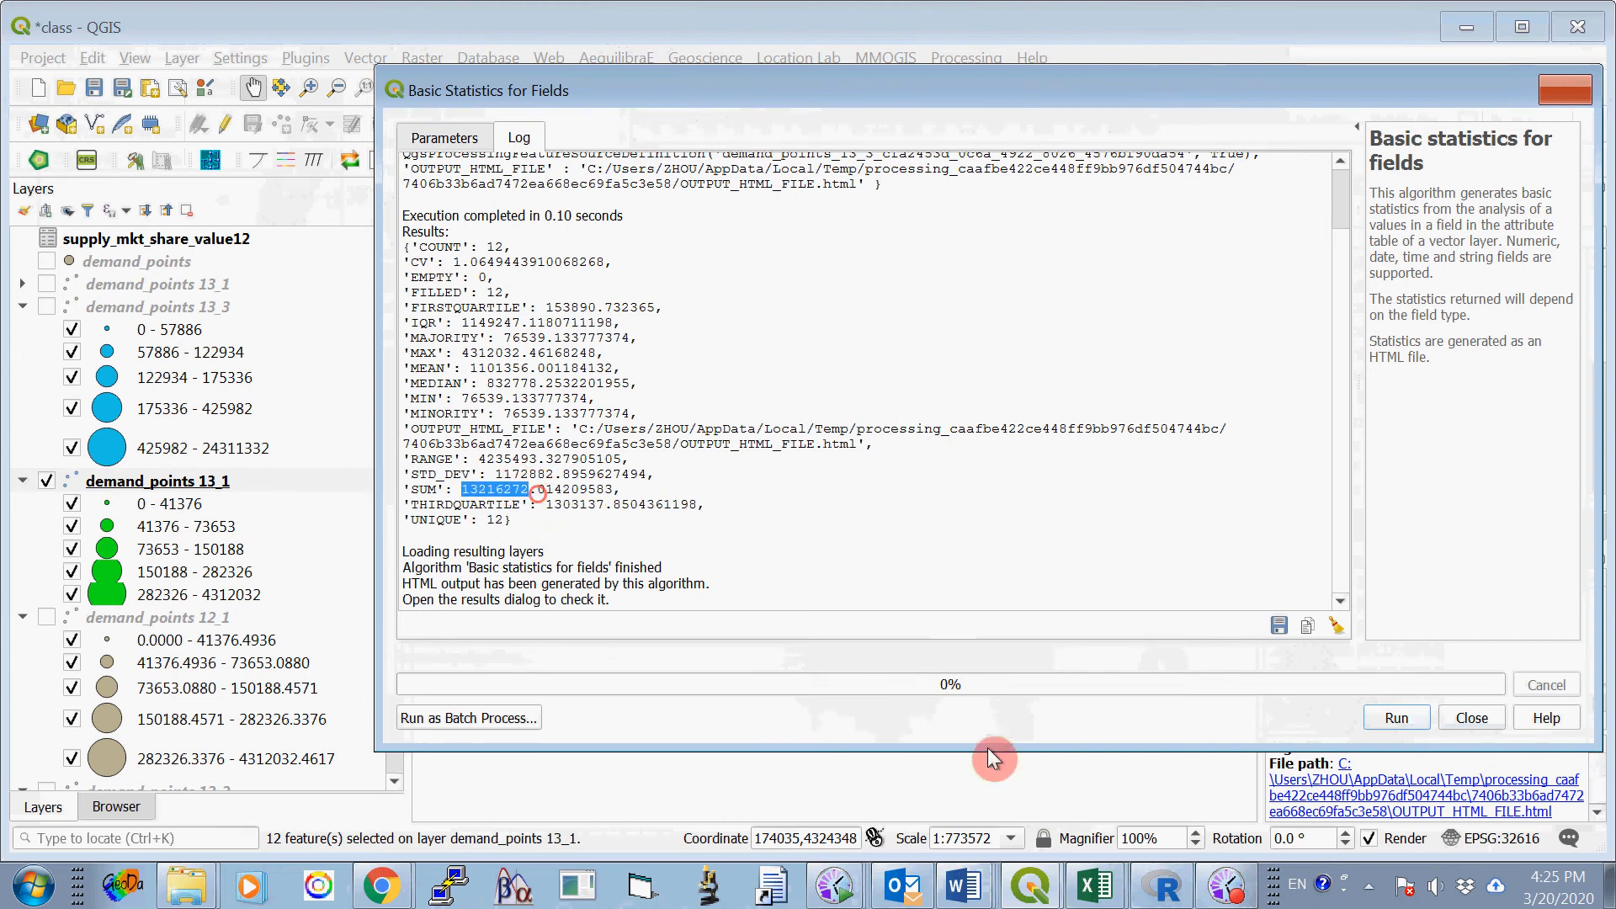
{"action": "left_click", "coordinate": [968, 884]}
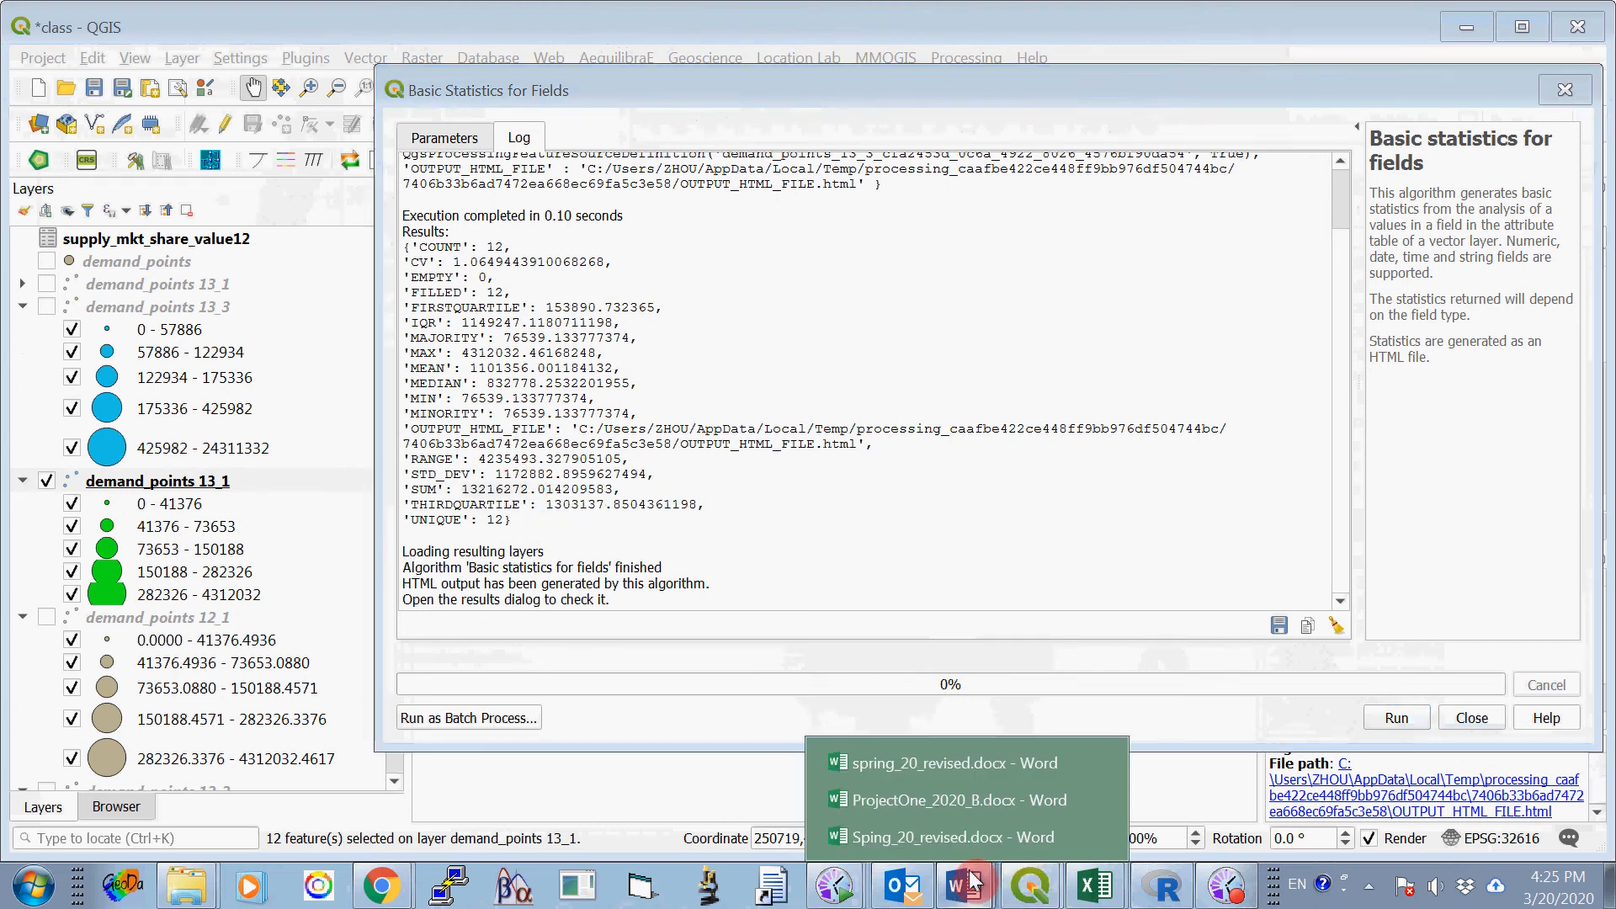
{"action": "left_click", "coordinate": [936, 800]}
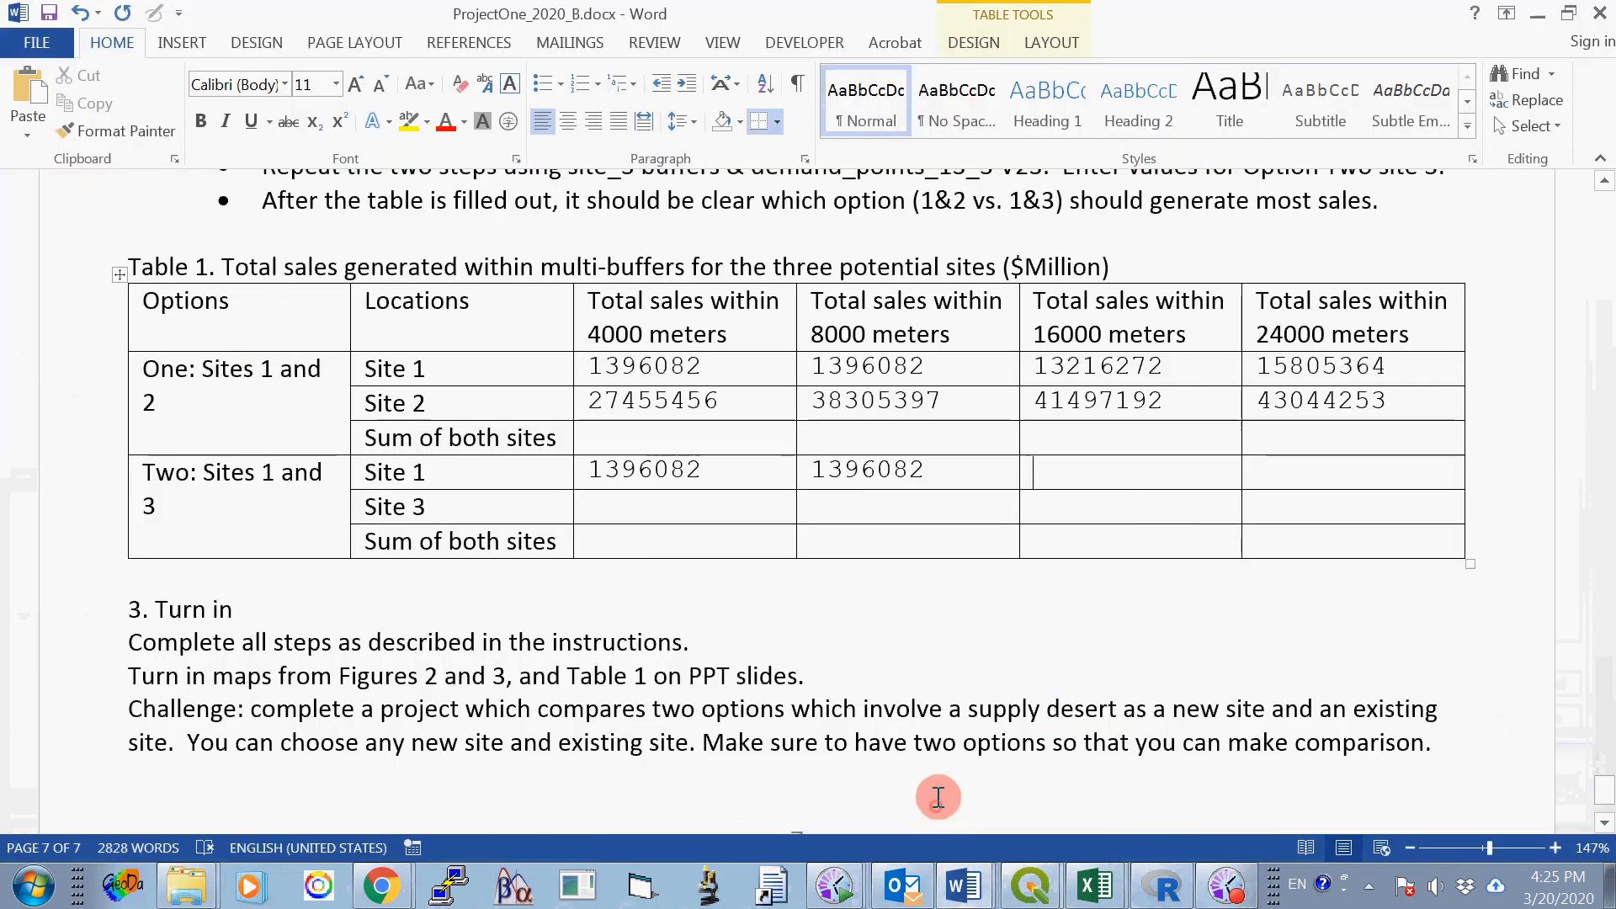
{"action": "right_click", "coordinate": [1059, 469]}
{"action": "left_click", "coordinate": [1116, 465]}
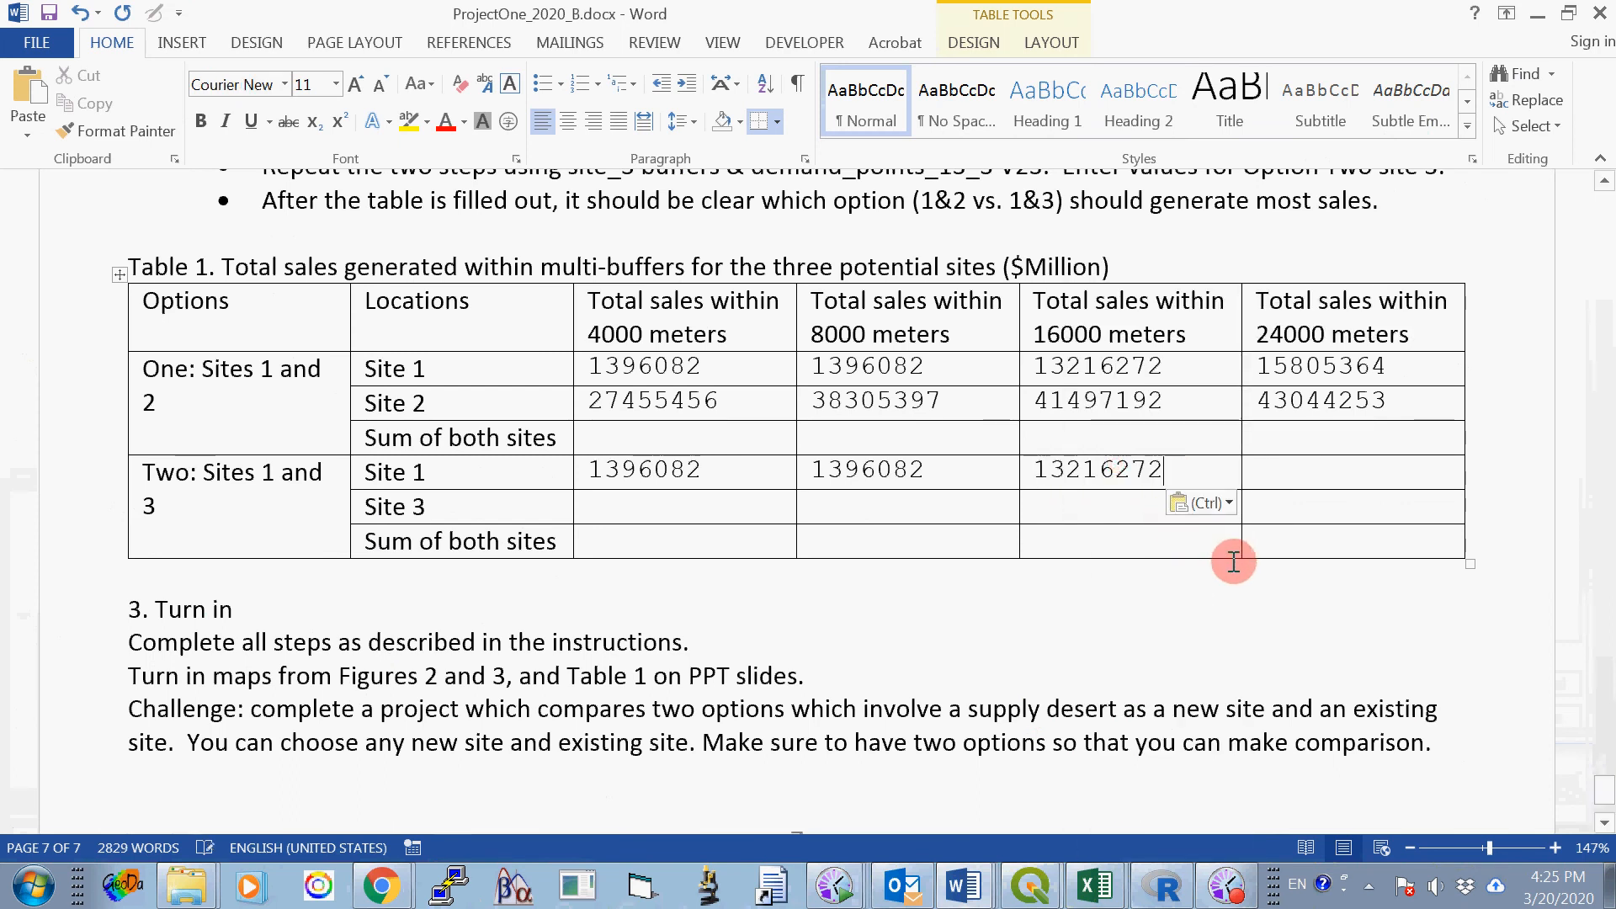
{"action": "left_click", "coordinate": [1273, 473]}
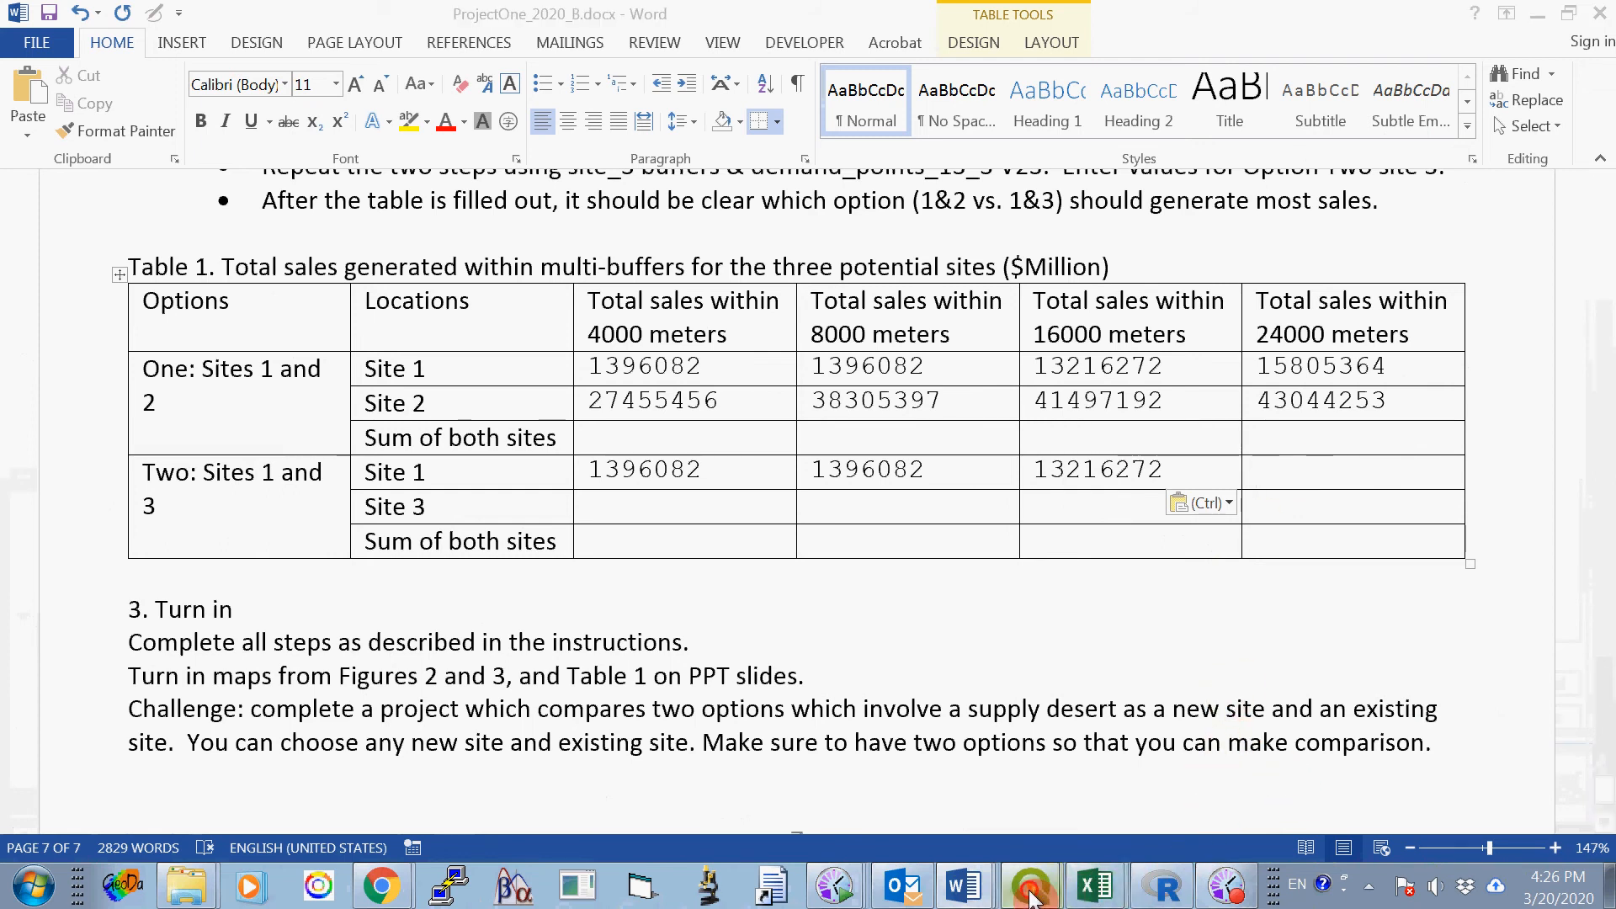
- Return to the class project in QGIS, close the statistics dialog and clear the selected demand points
{"action": "mouse_move", "coordinate": [1039, 892]}
{"action": "left_click", "coordinate": [997, 842]}
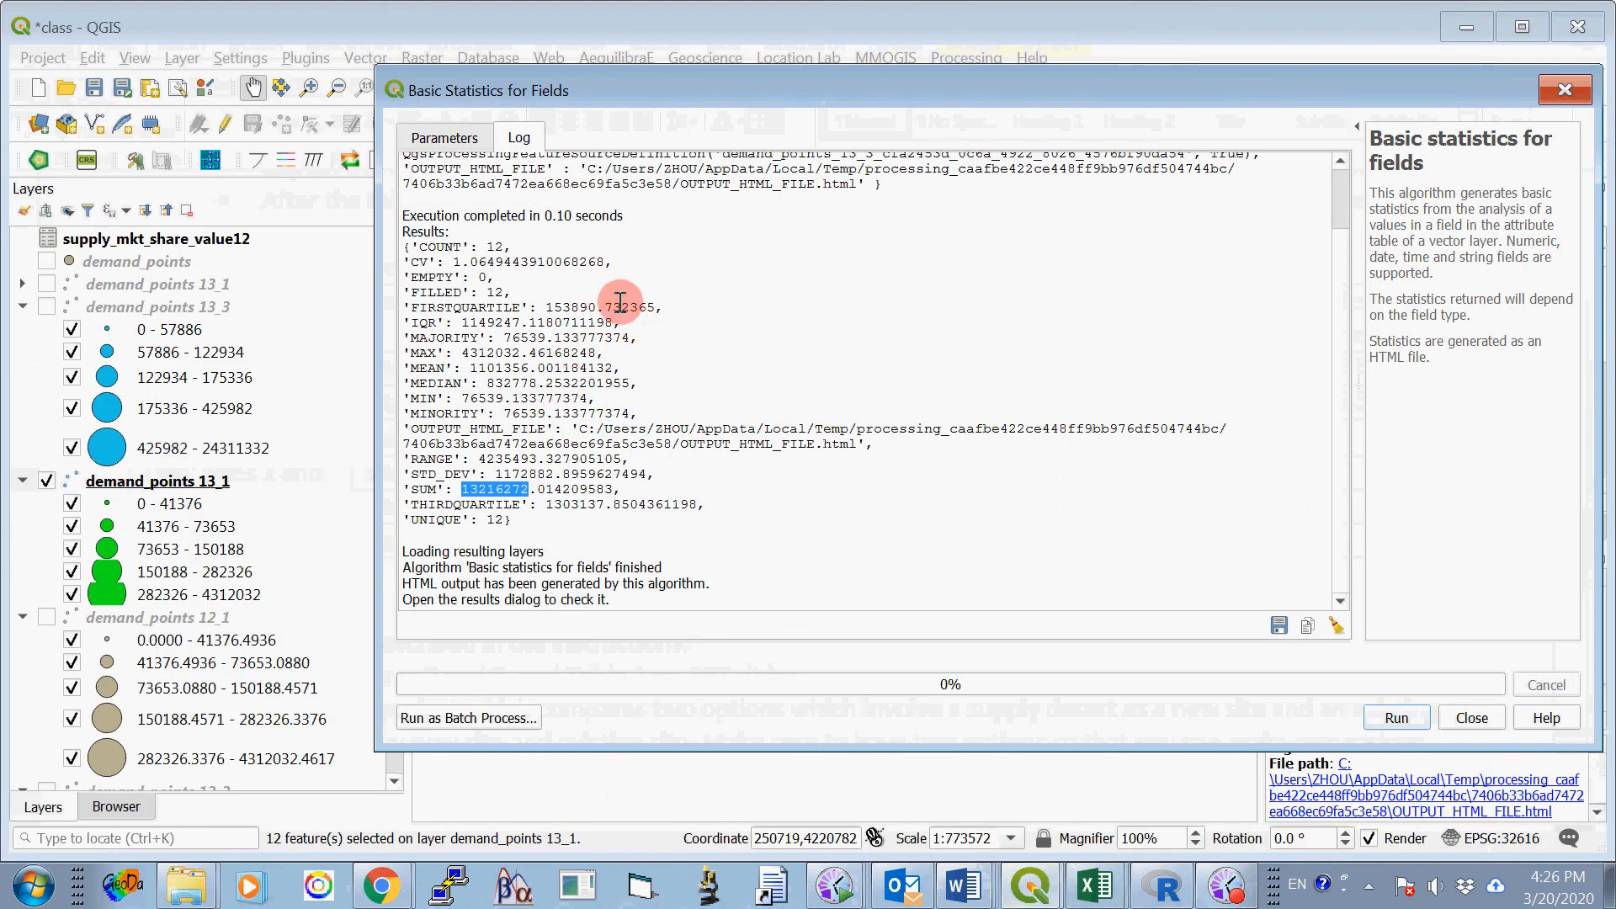
{"action": "left_click", "coordinate": [1469, 716]}
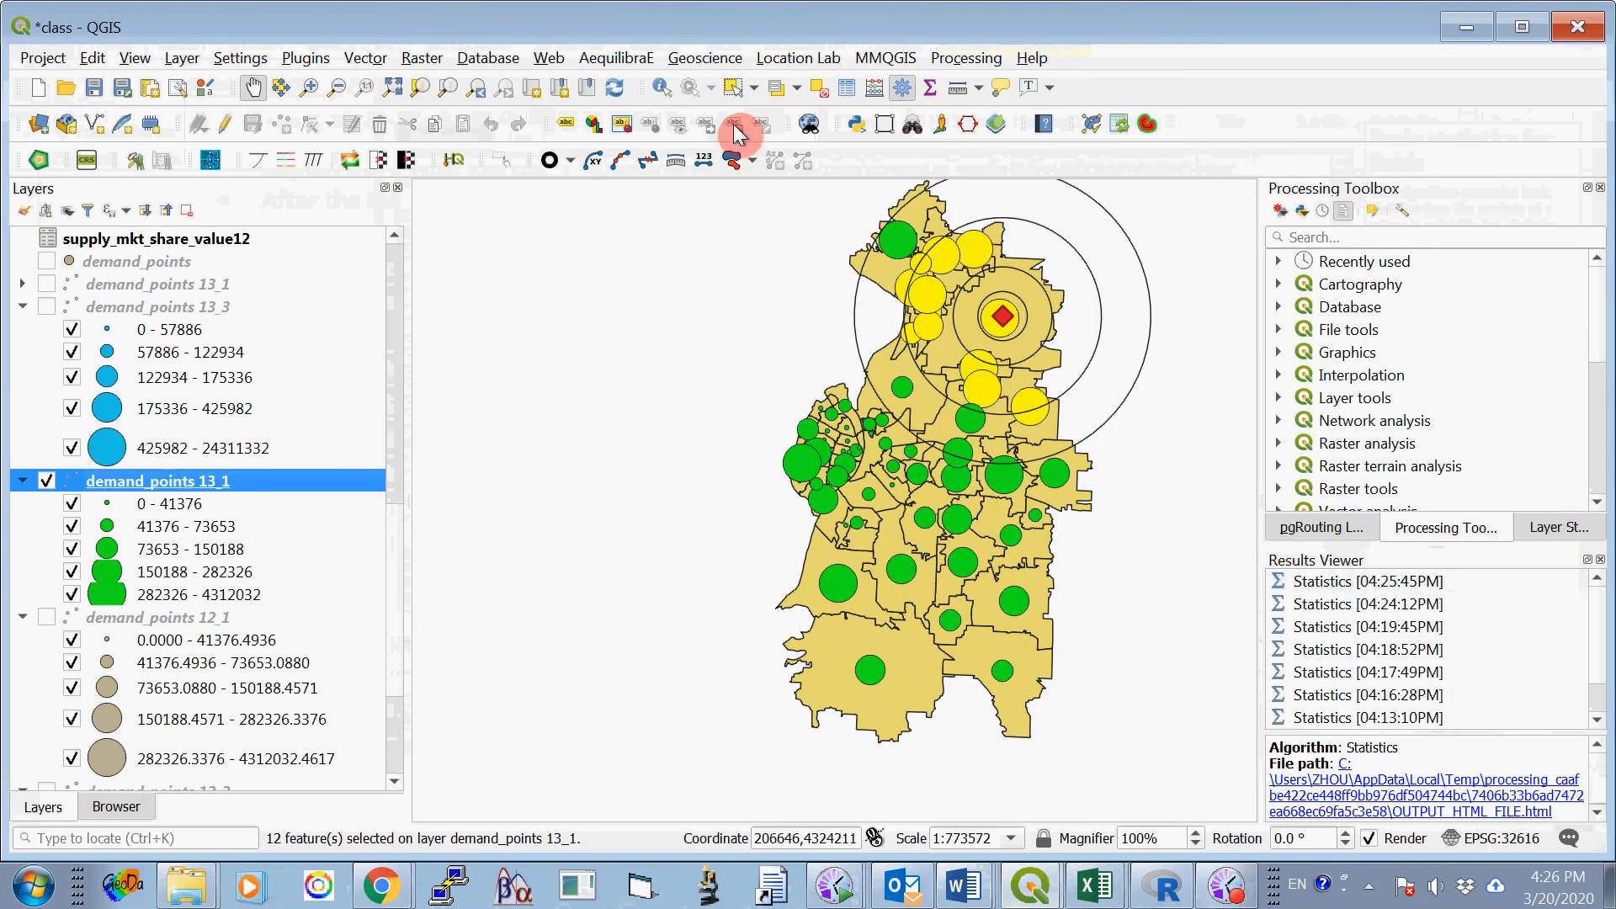
{"action": "left_click", "coordinate": [838, 98]}
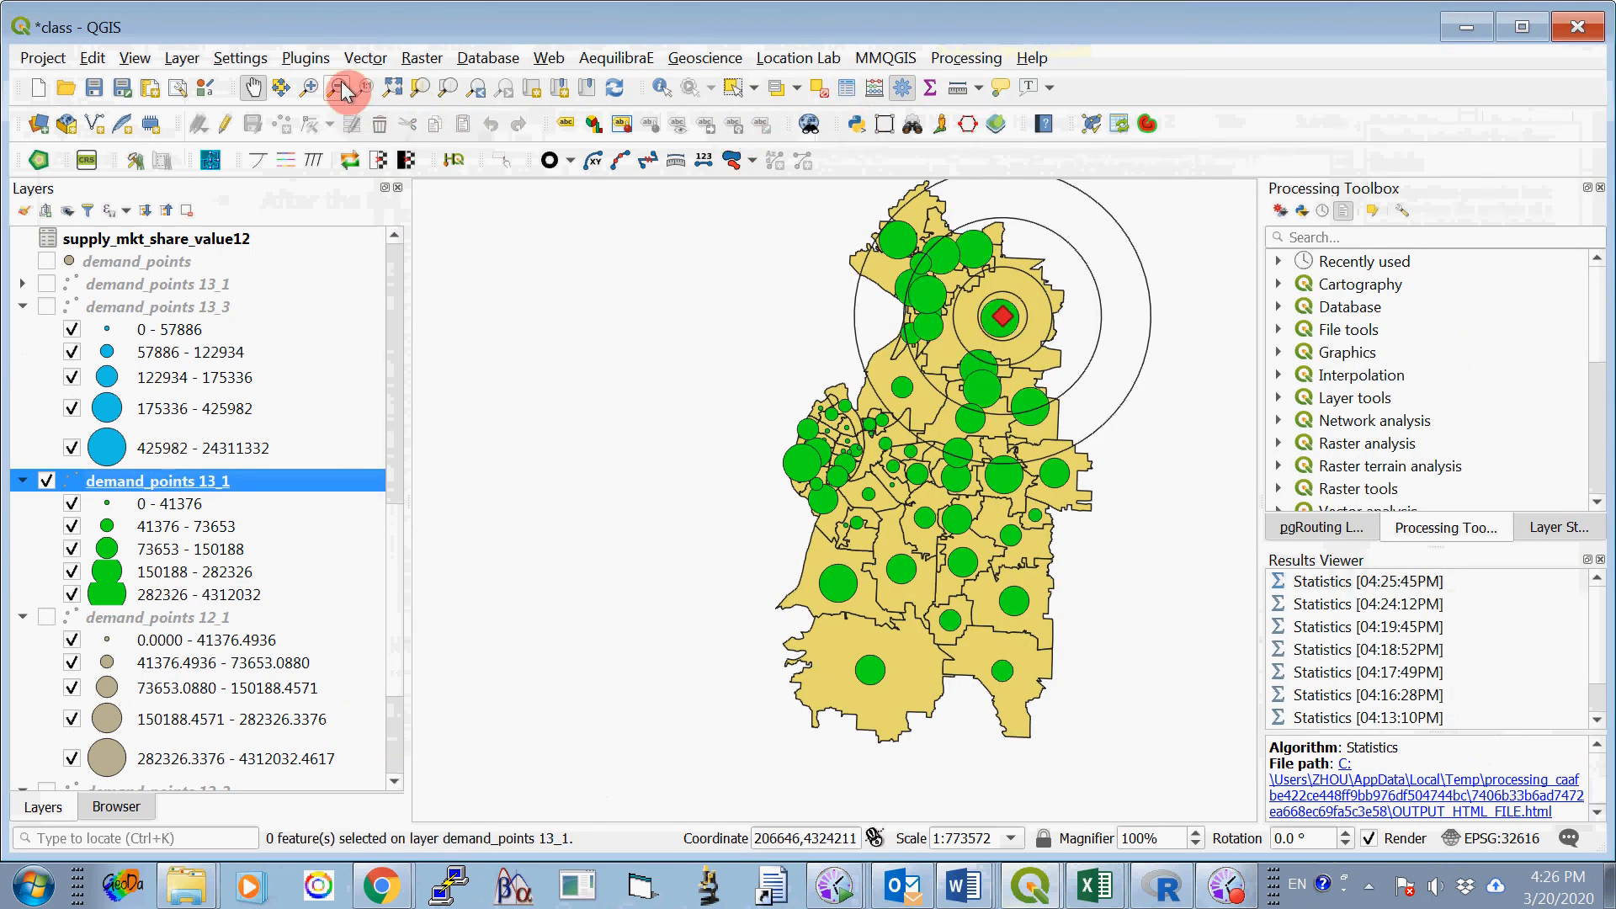
- Select by location the demand_points 13_1 features that are within buffer1_24000, creating a new selection
{"action": "left_click", "coordinate": [364, 58]}
{"action": "mouse_move", "coordinate": [580, 334]}
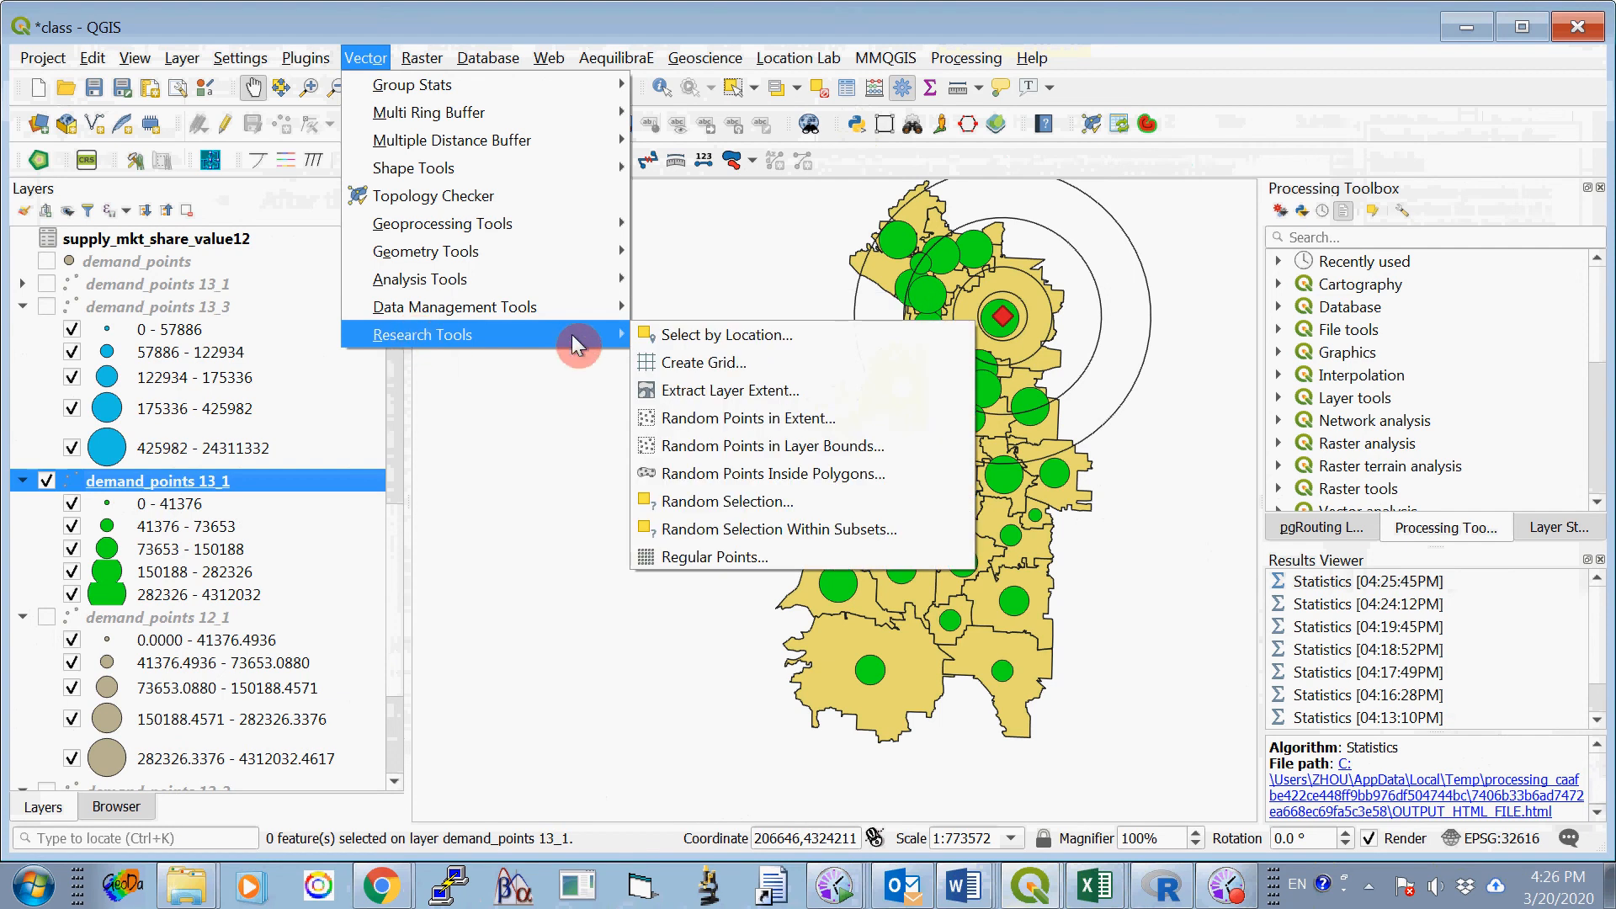
{"action": "left_click", "coordinate": [685, 333]}
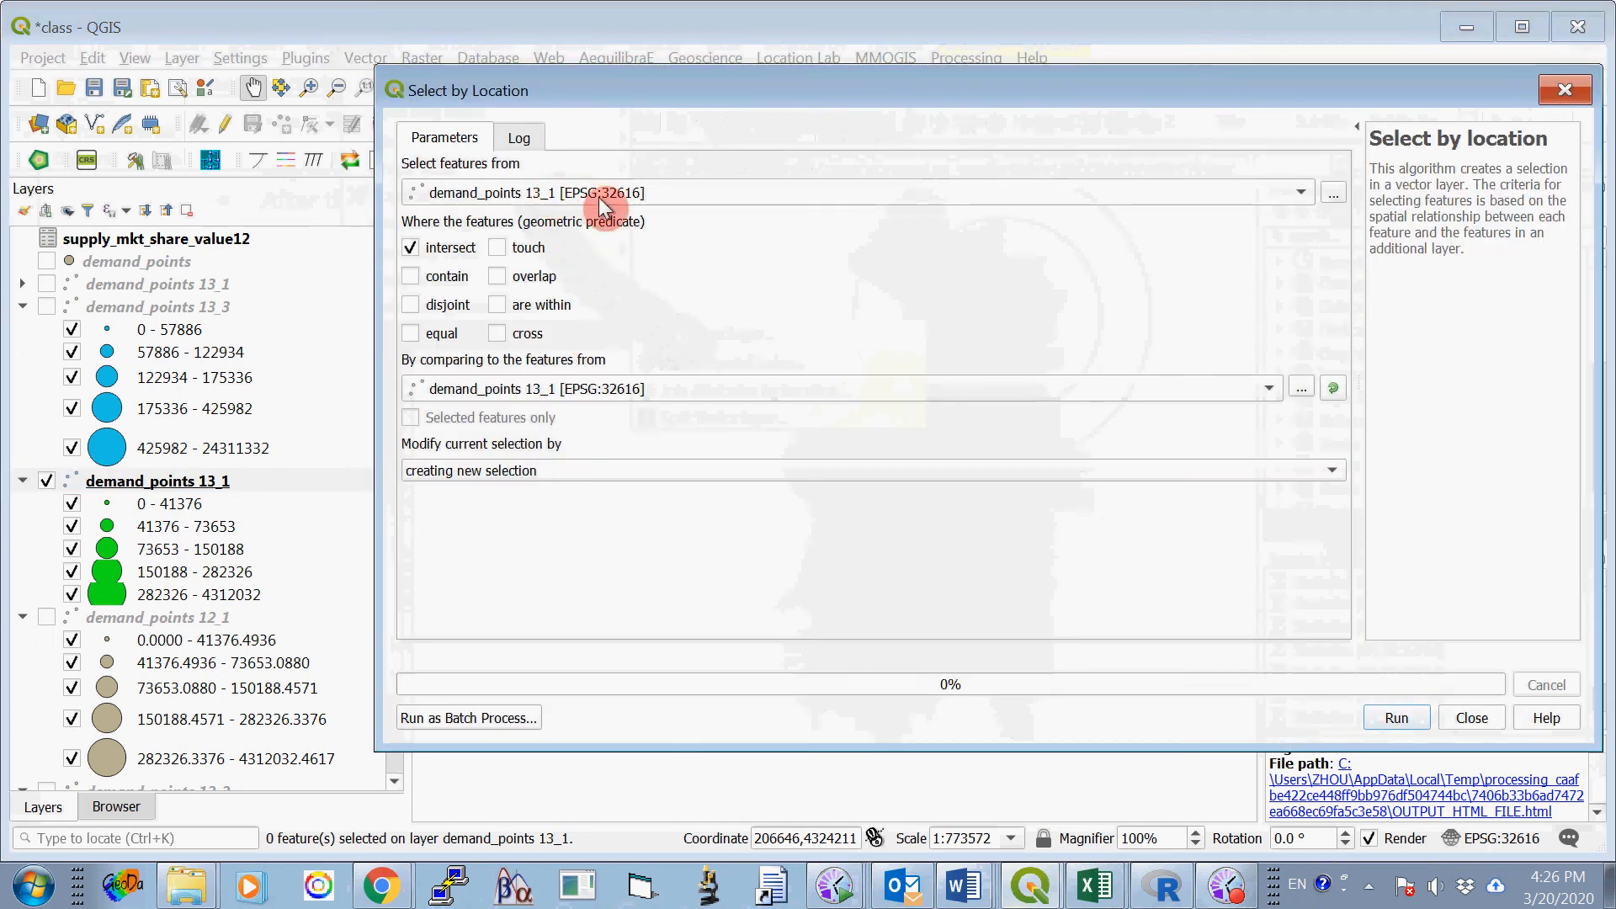
{"action": "left_click", "coordinate": [497, 304]}
{"action": "left_click", "coordinate": [578, 387]}
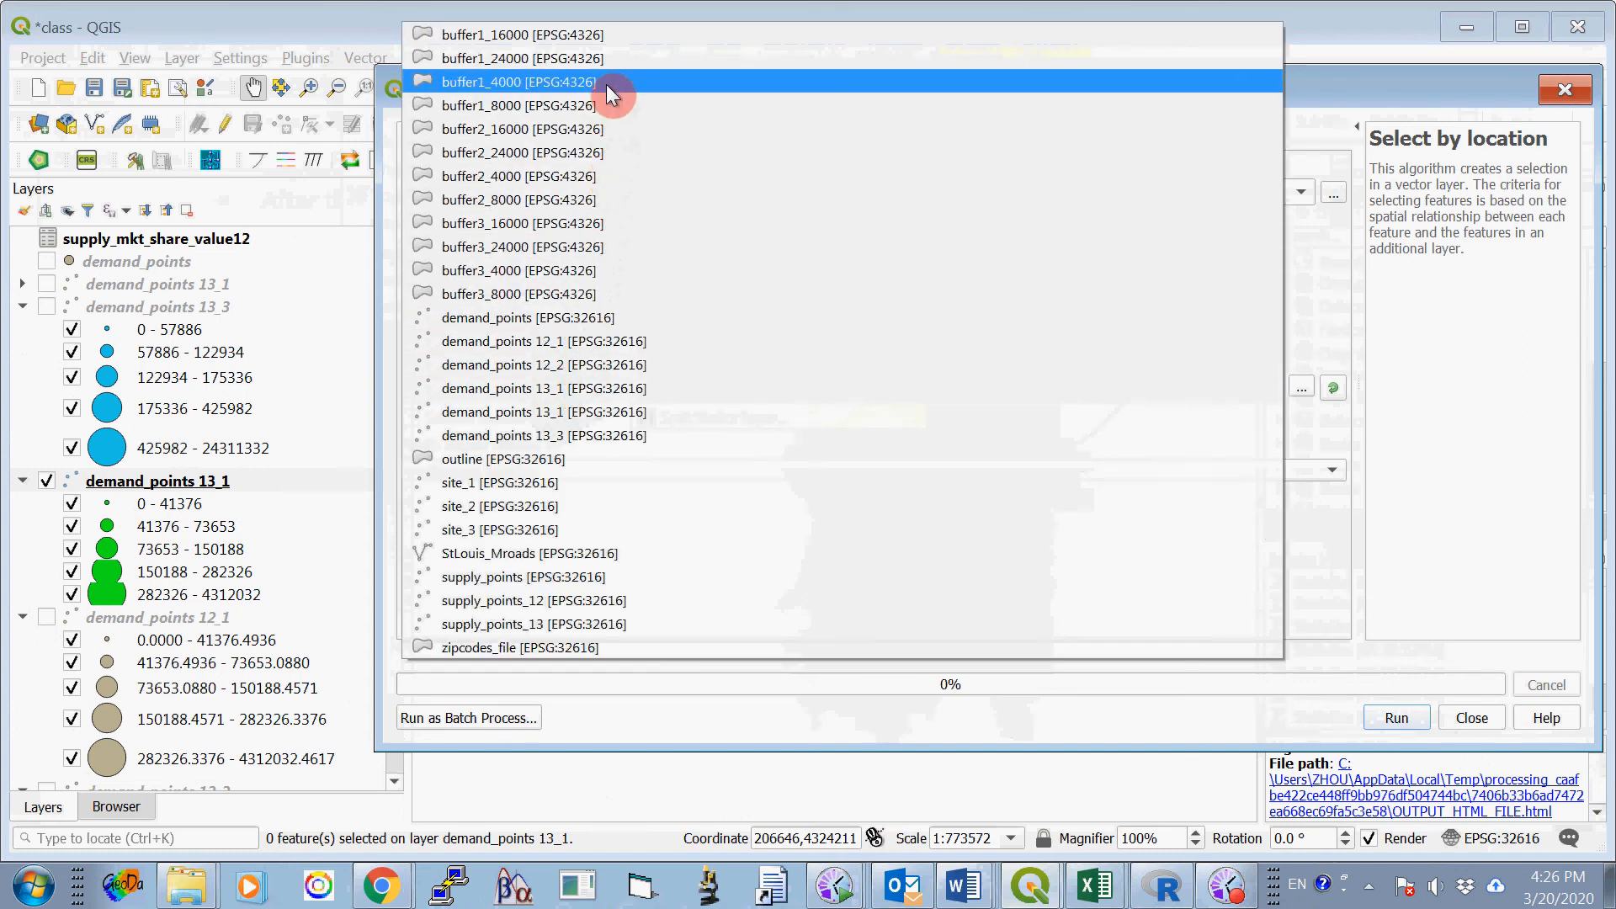
{"action": "left_click", "coordinate": [613, 57]}
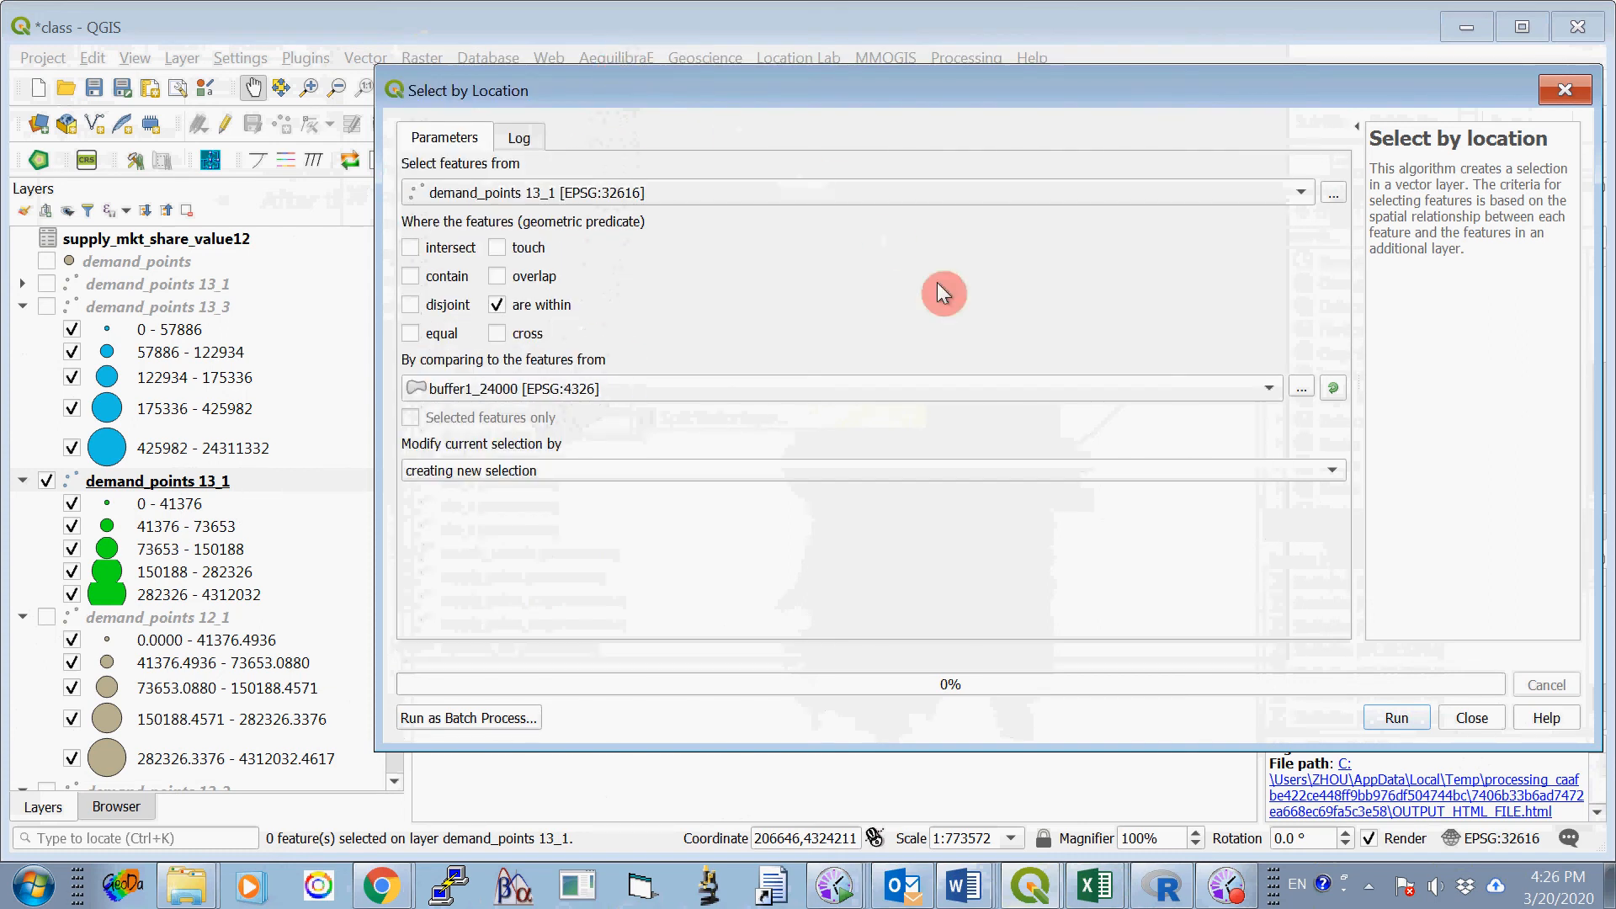
{"action": "left_click", "coordinate": [1385, 720]}
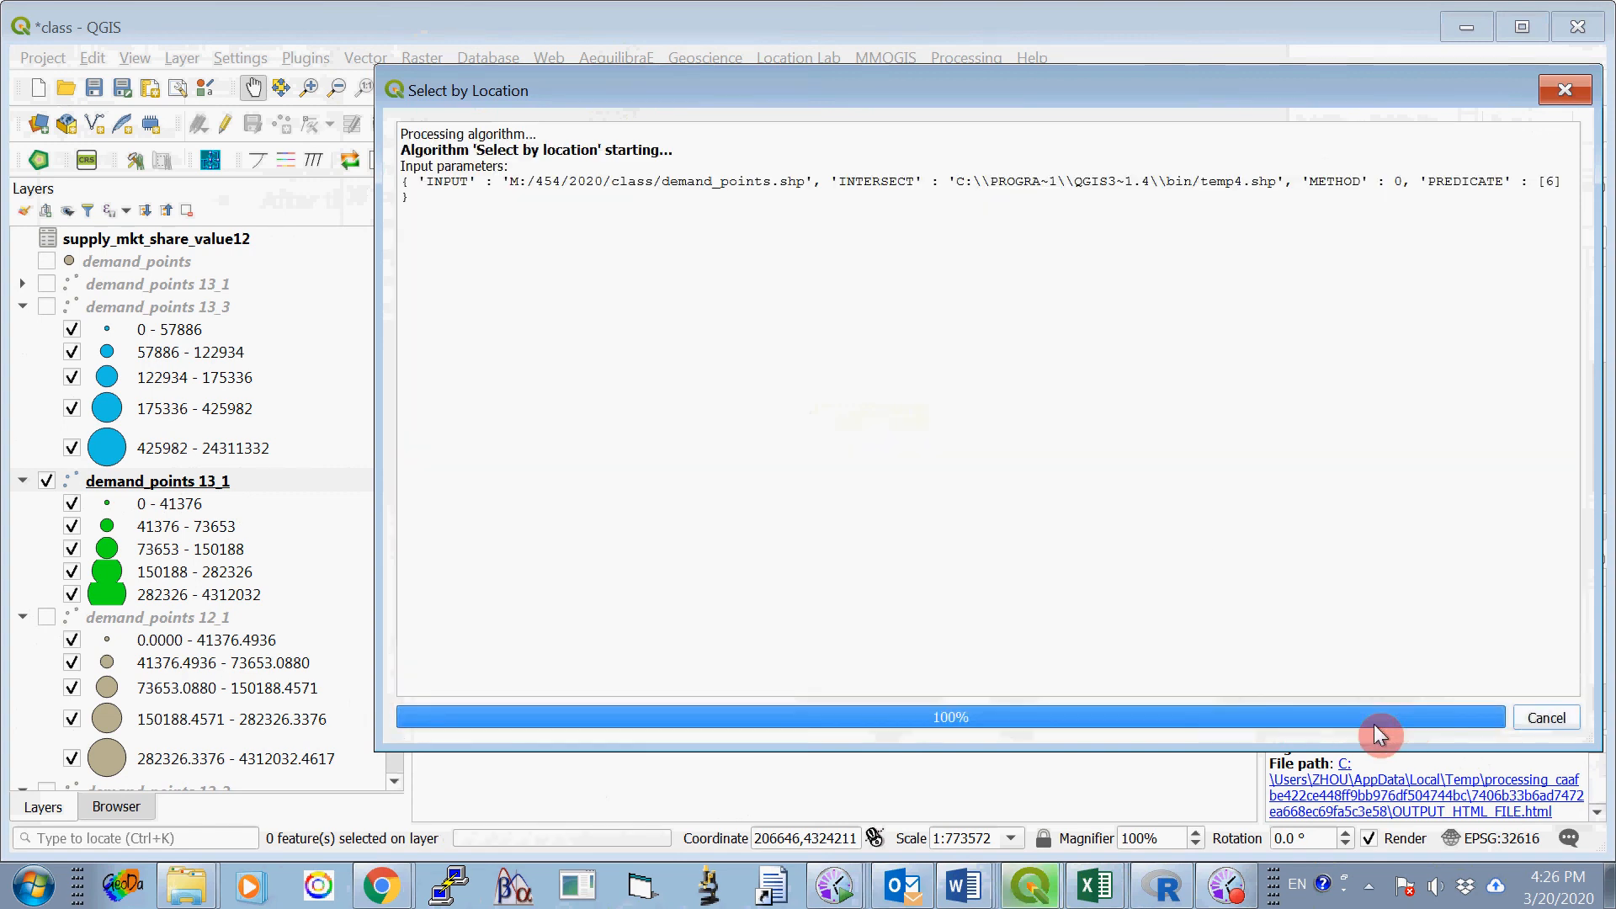
{"action": "left_click", "coordinate": [1459, 718]}
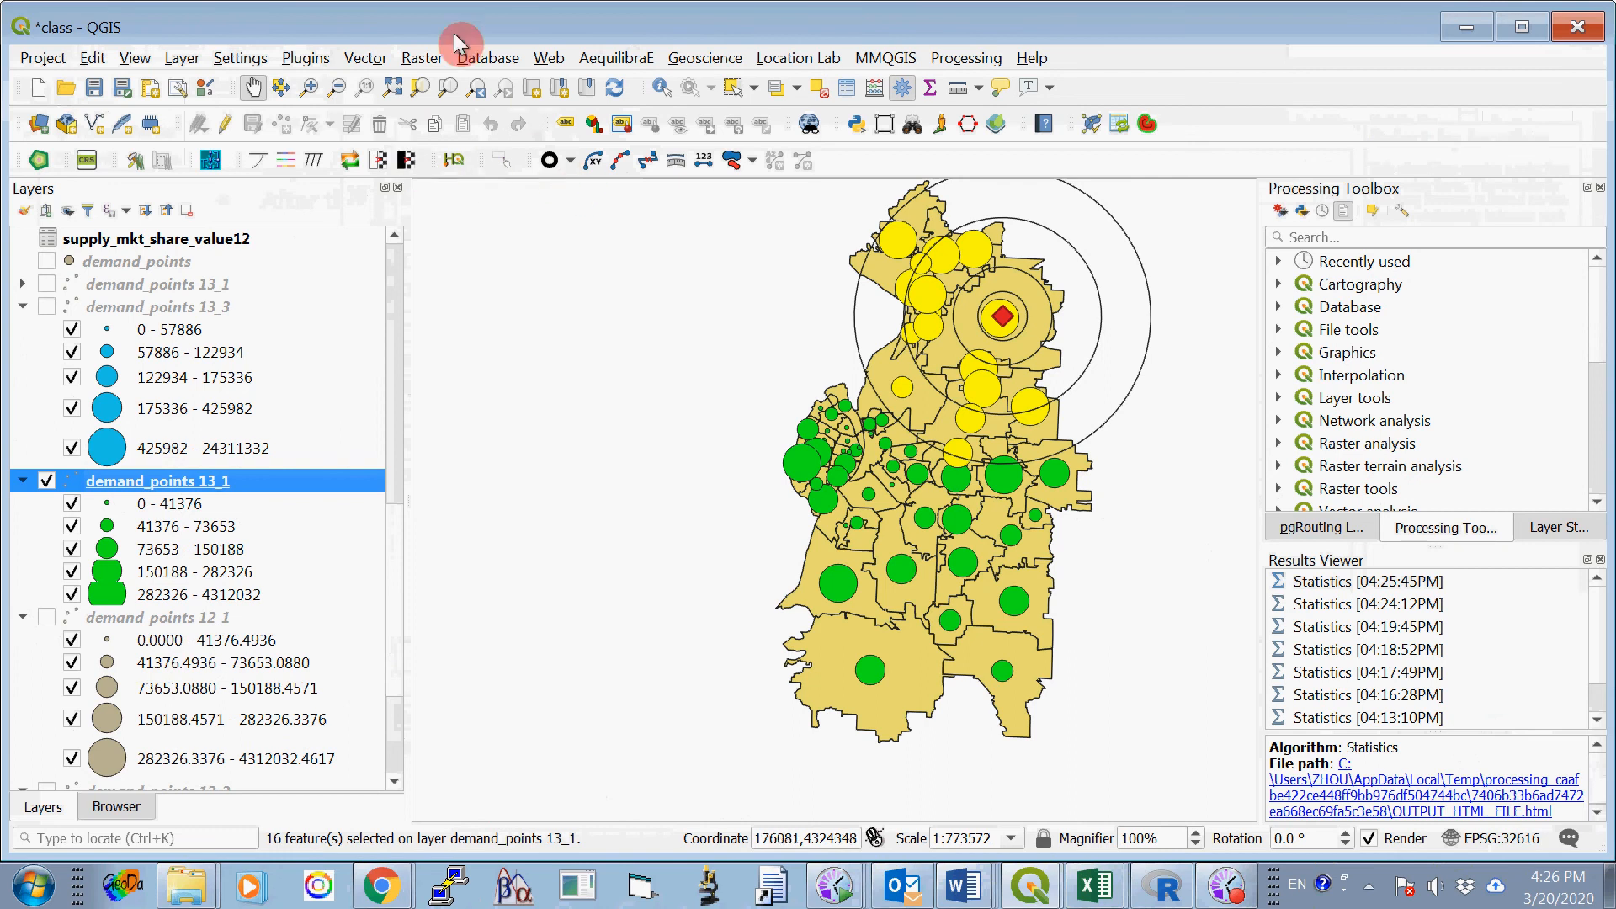
- Calculate basic statistics on V22 for only the demand_points 13_1 features selected within buffer1_24000
{"action": "left_click", "coordinate": [364, 59]}
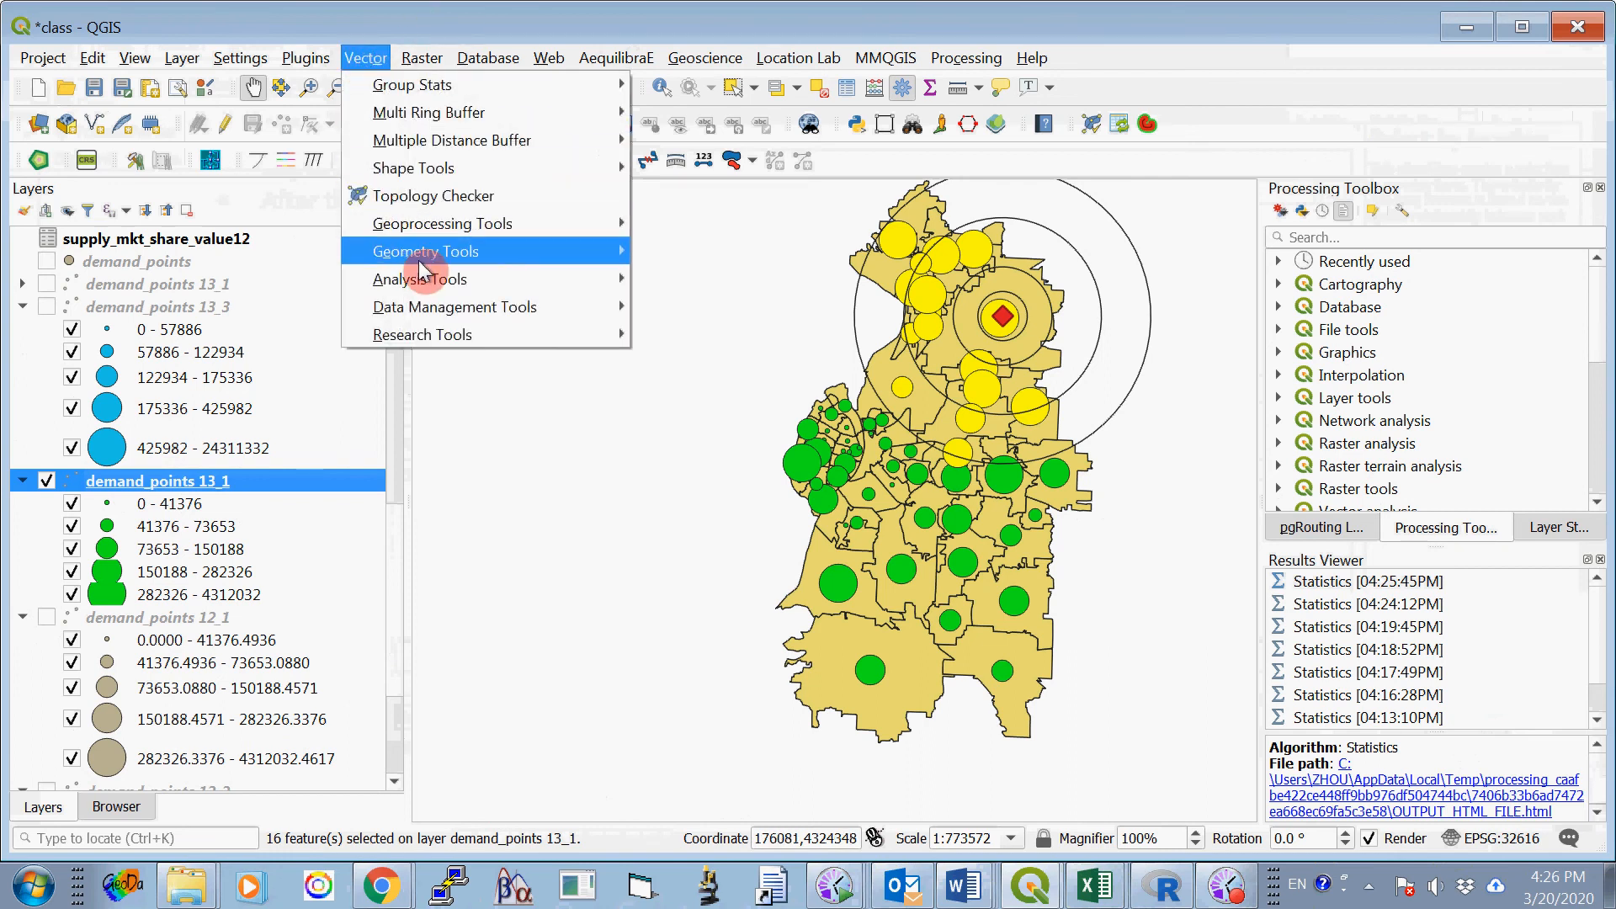
{"action": "mouse_move", "coordinate": [427, 293]}
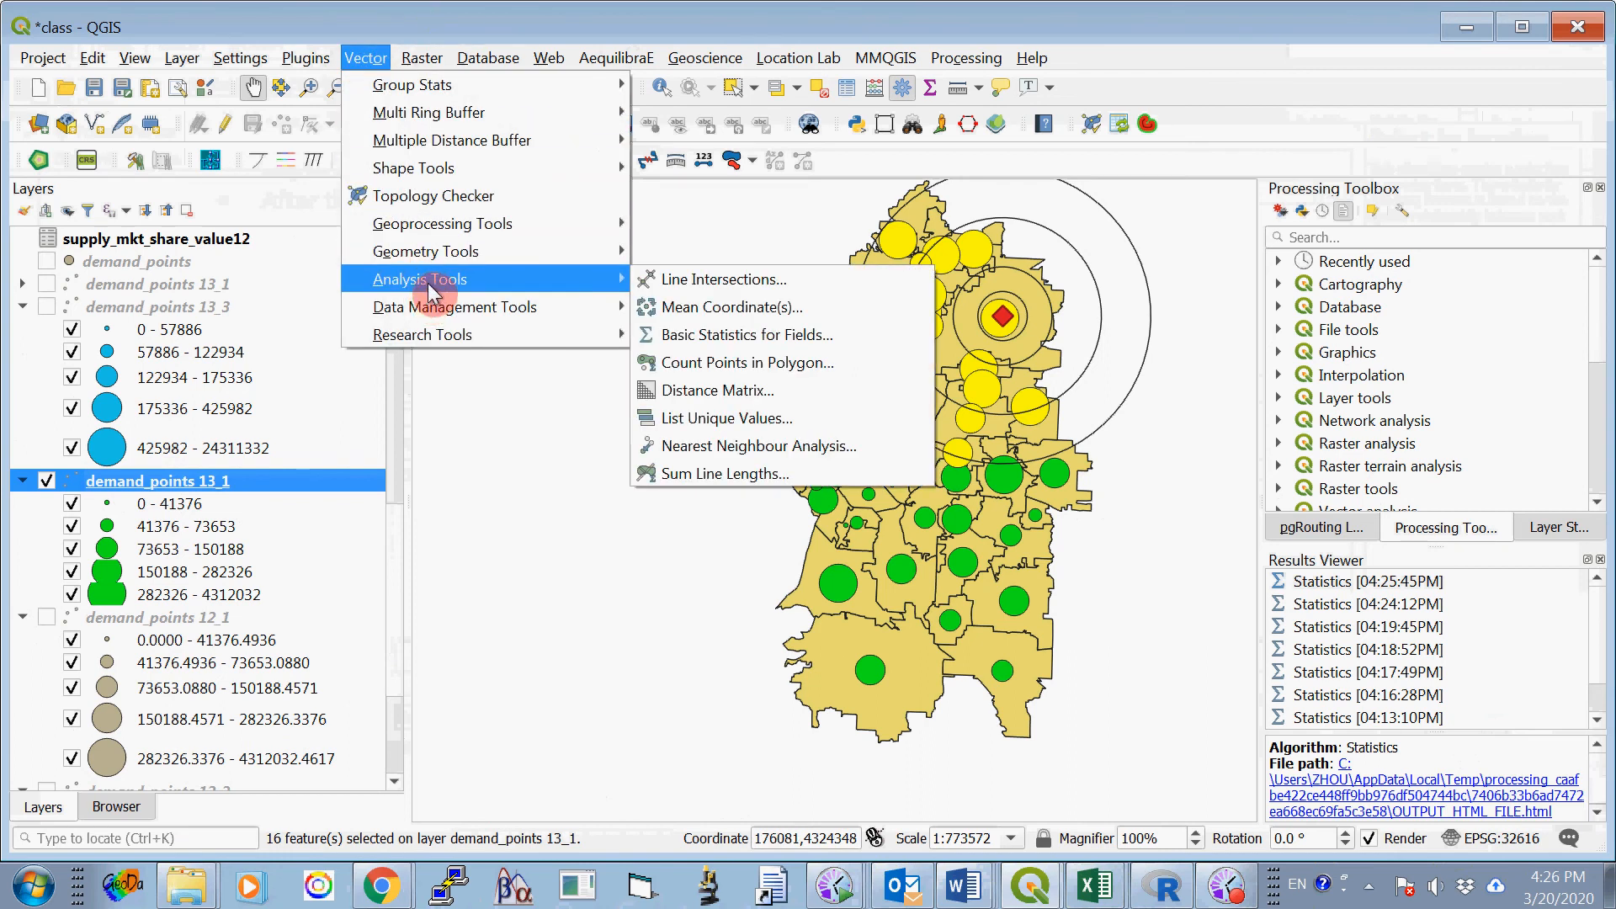
{"action": "left_click", "coordinate": [711, 335]}
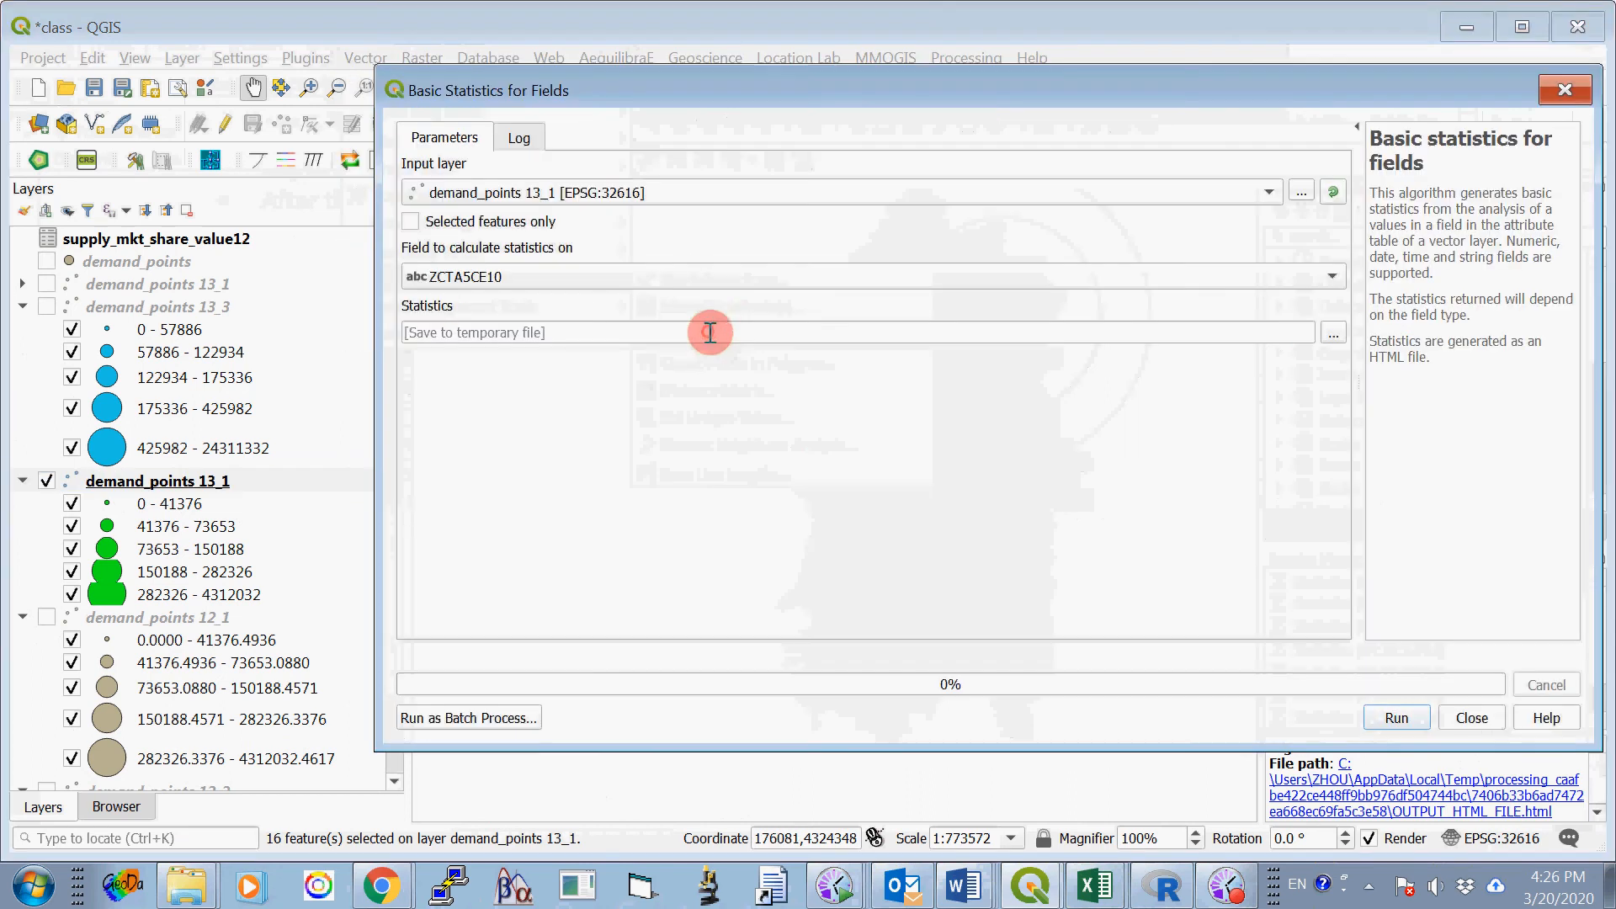
{"action": "left_click", "coordinate": [557, 274]}
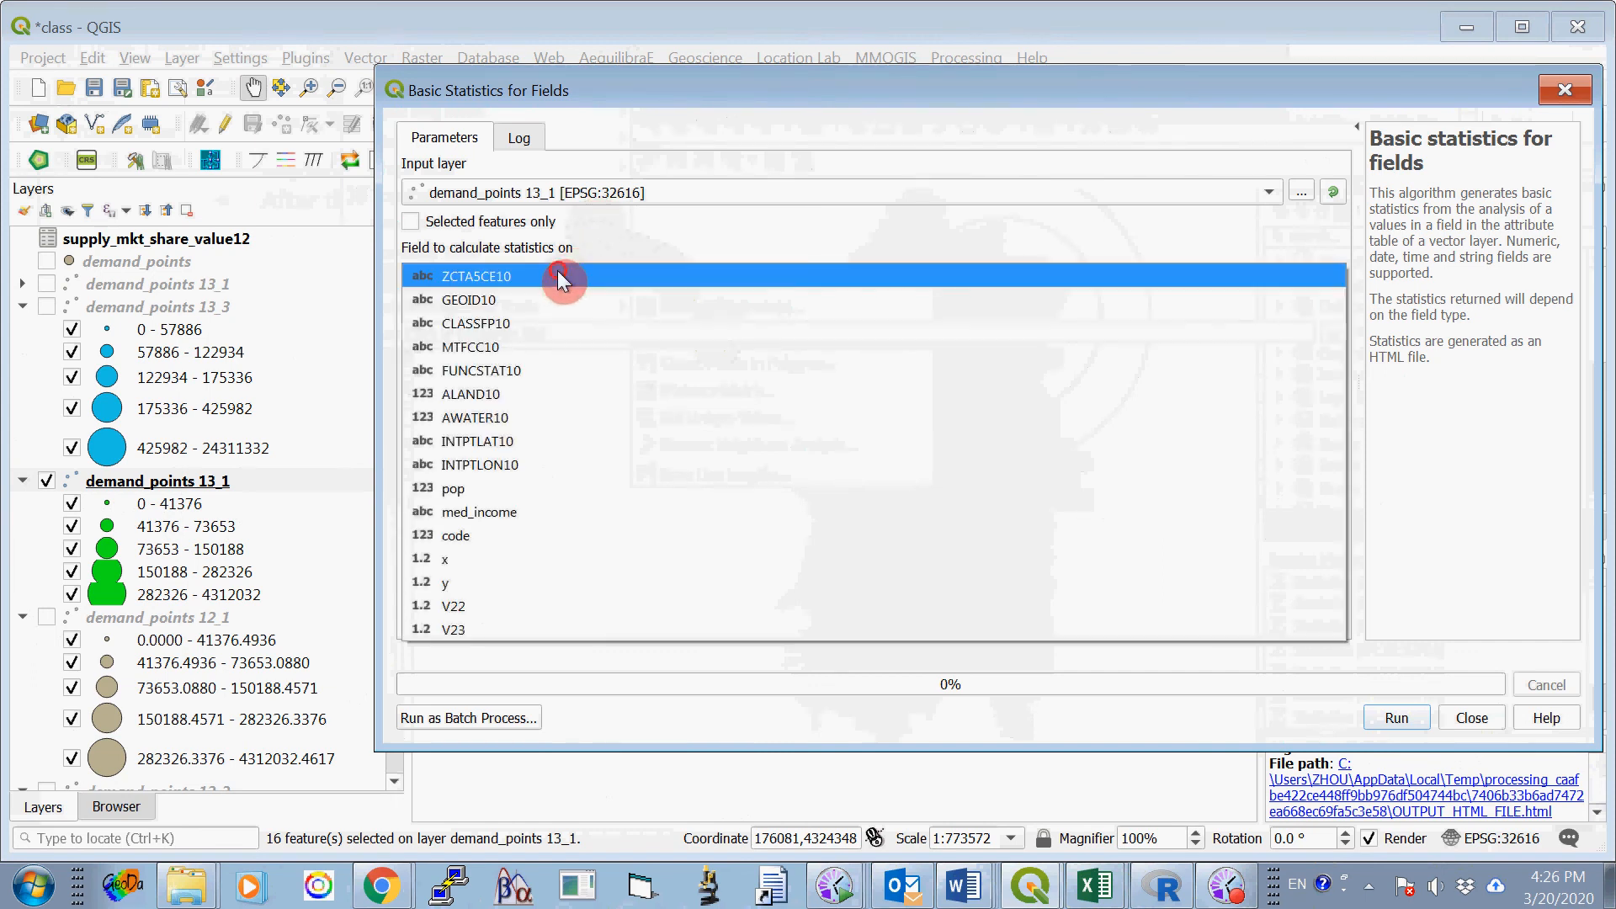
{"action": "left_click", "coordinate": [578, 608]}
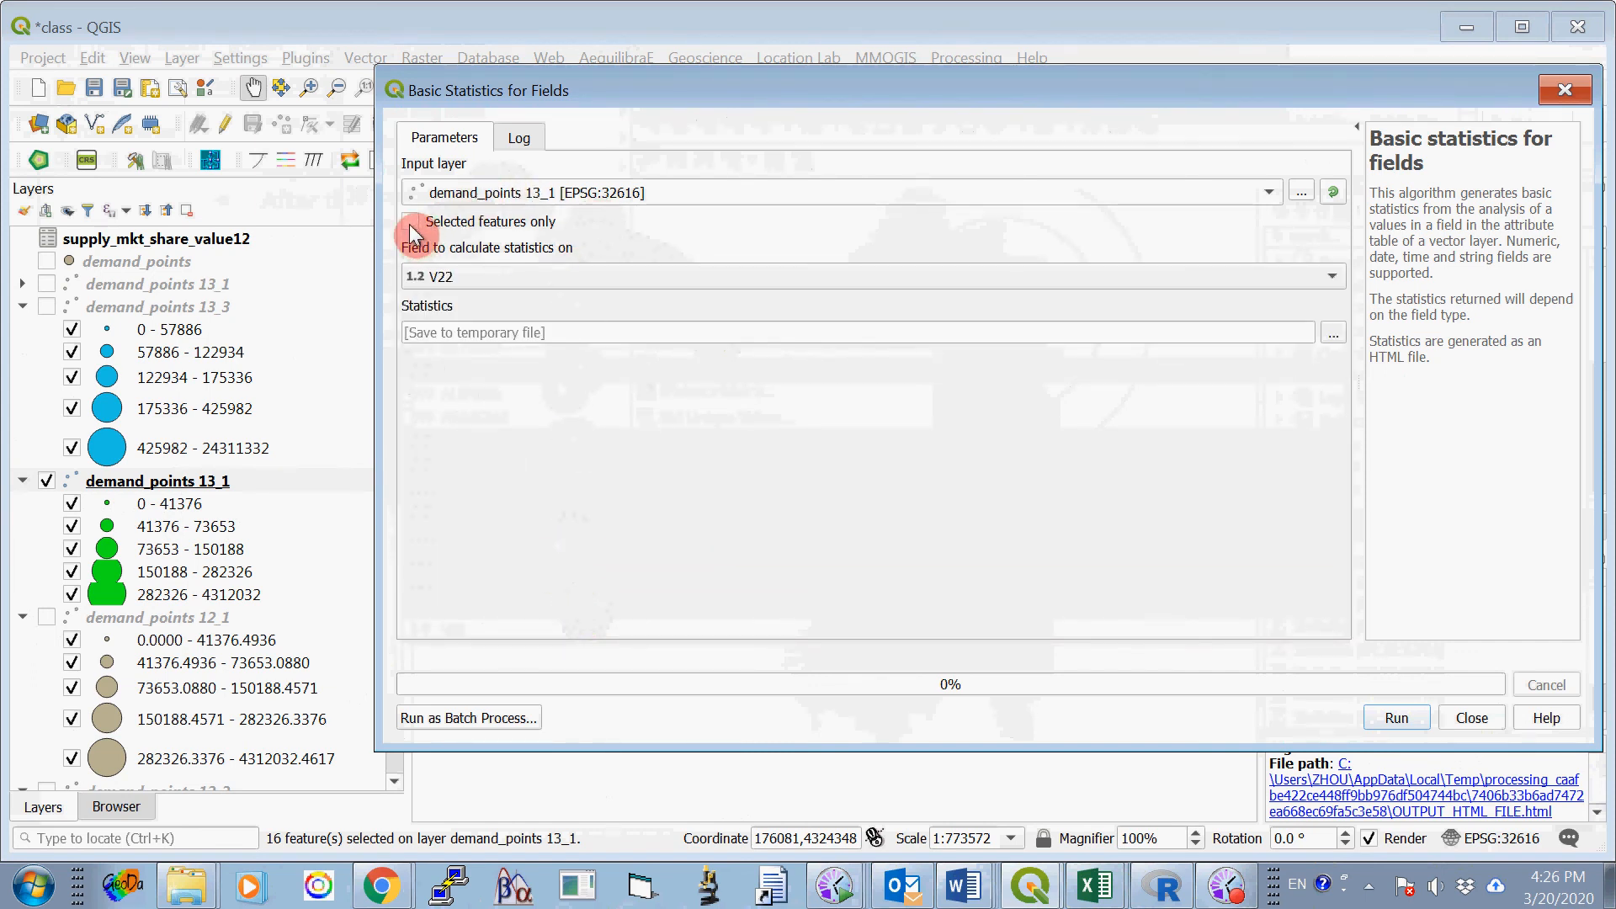
{"action": "left_click", "coordinate": [1393, 718]}
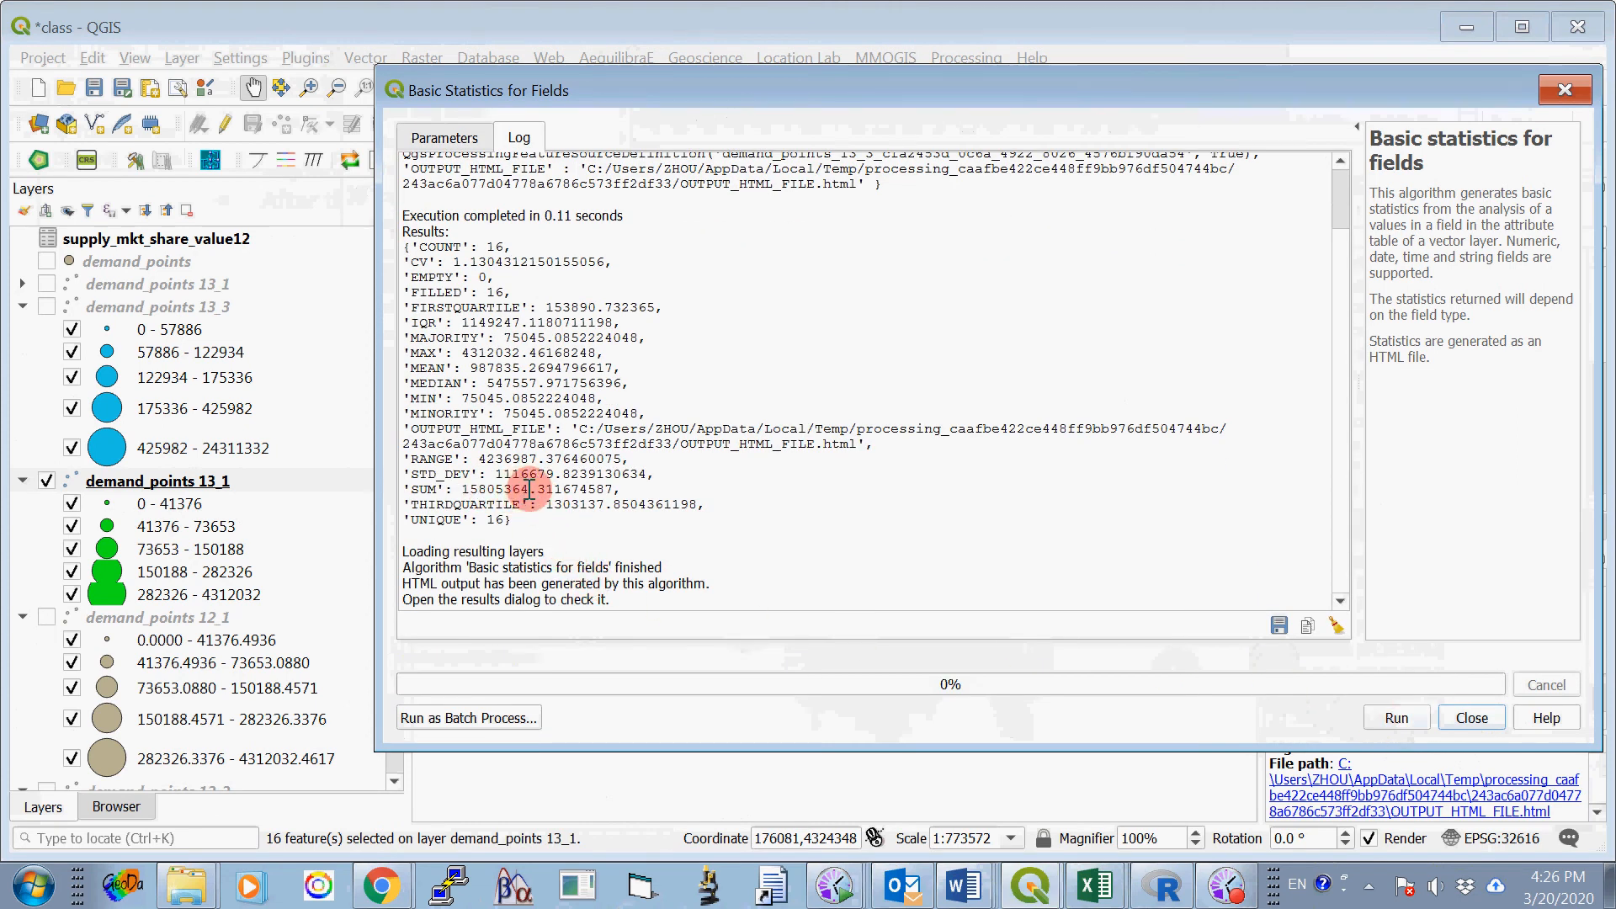
- Copy the whole-number part of the sum, 15805364, into Option Two's Site 1 cell for 24000 meters in Word's ProjectOne_2020_B.docx
{"action": "double_click", "coordinate": [527, 488]}
{"action": "right_click", "coordinate": [472, 488]}
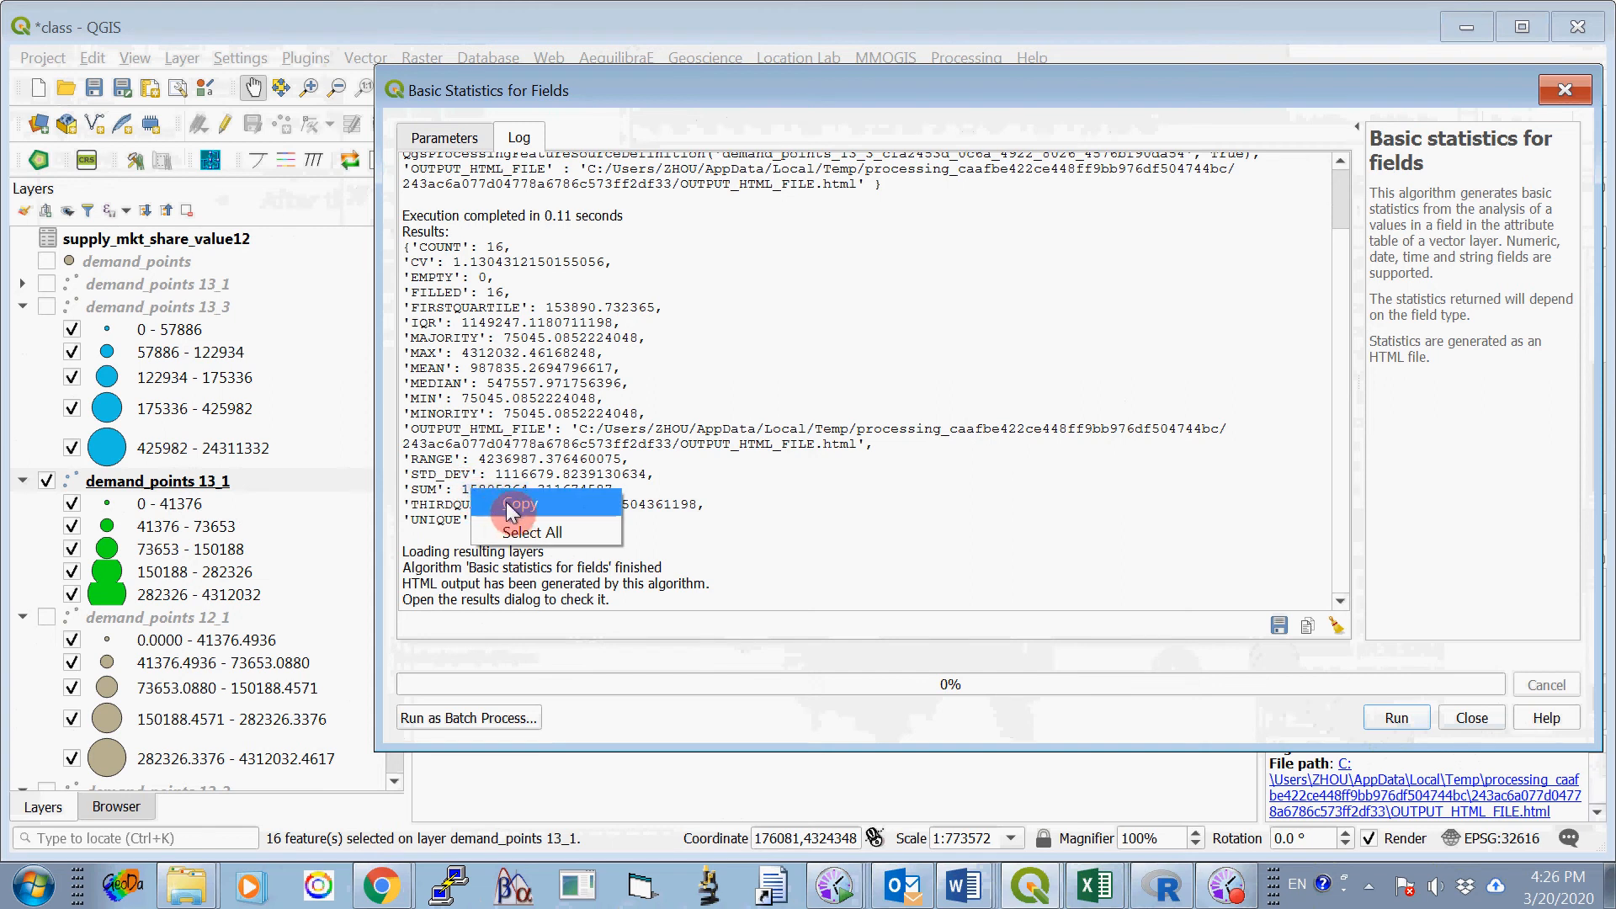
{"action": "left_click", "coordinate": [505, 510]}
{"action": "left_click", "coordinate": [964, 886]}
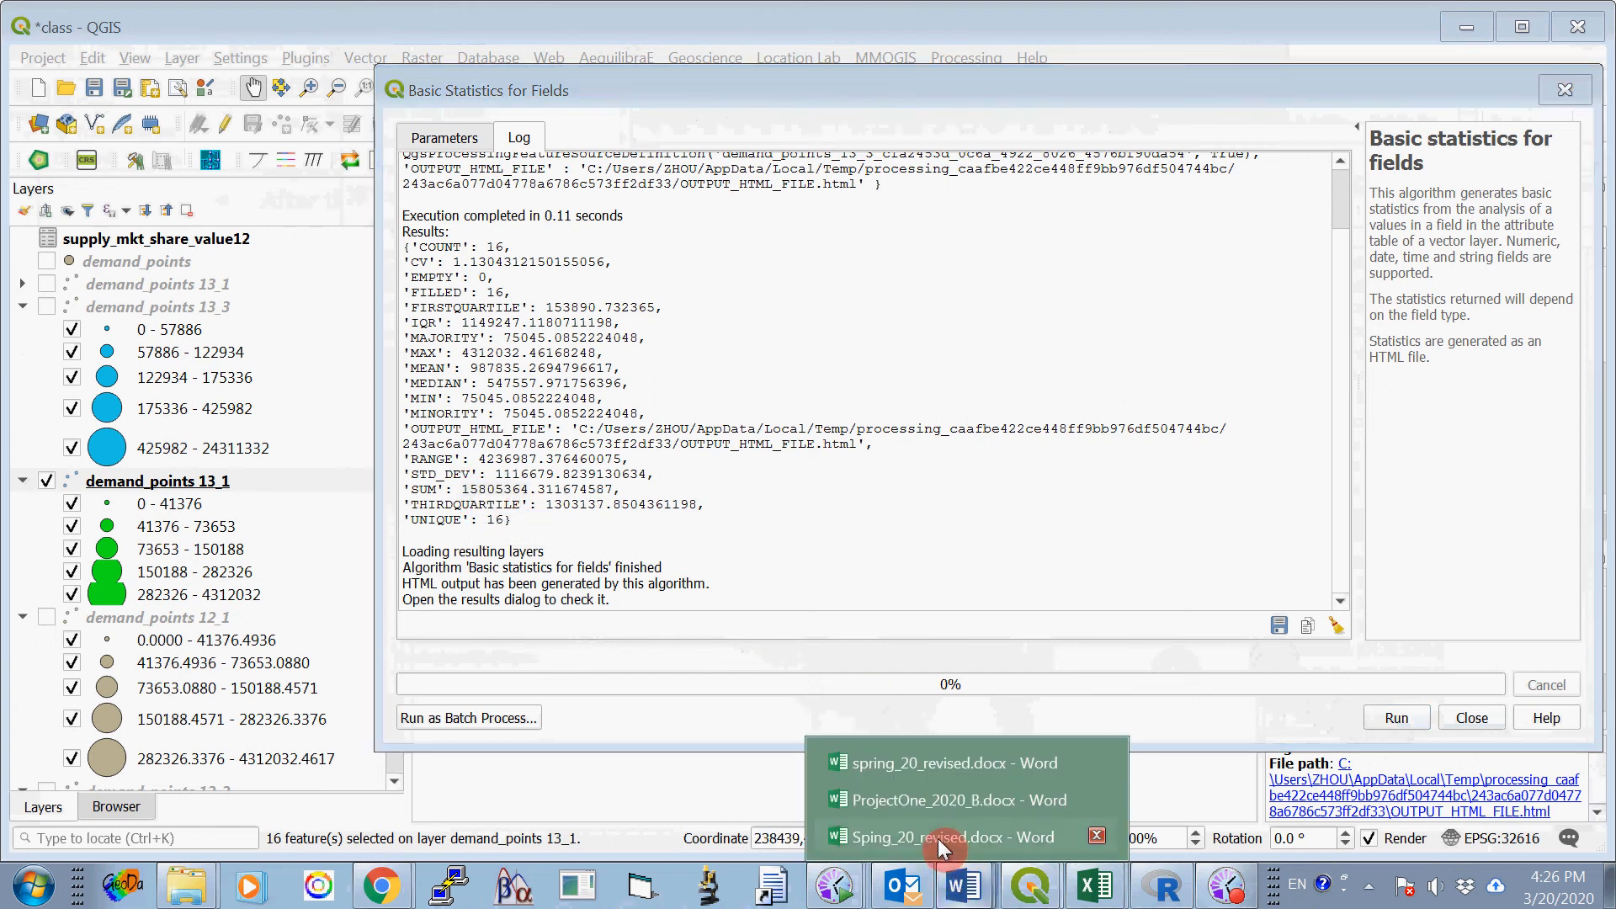
{"action": "left_click", "coordinate": [922, 810]}
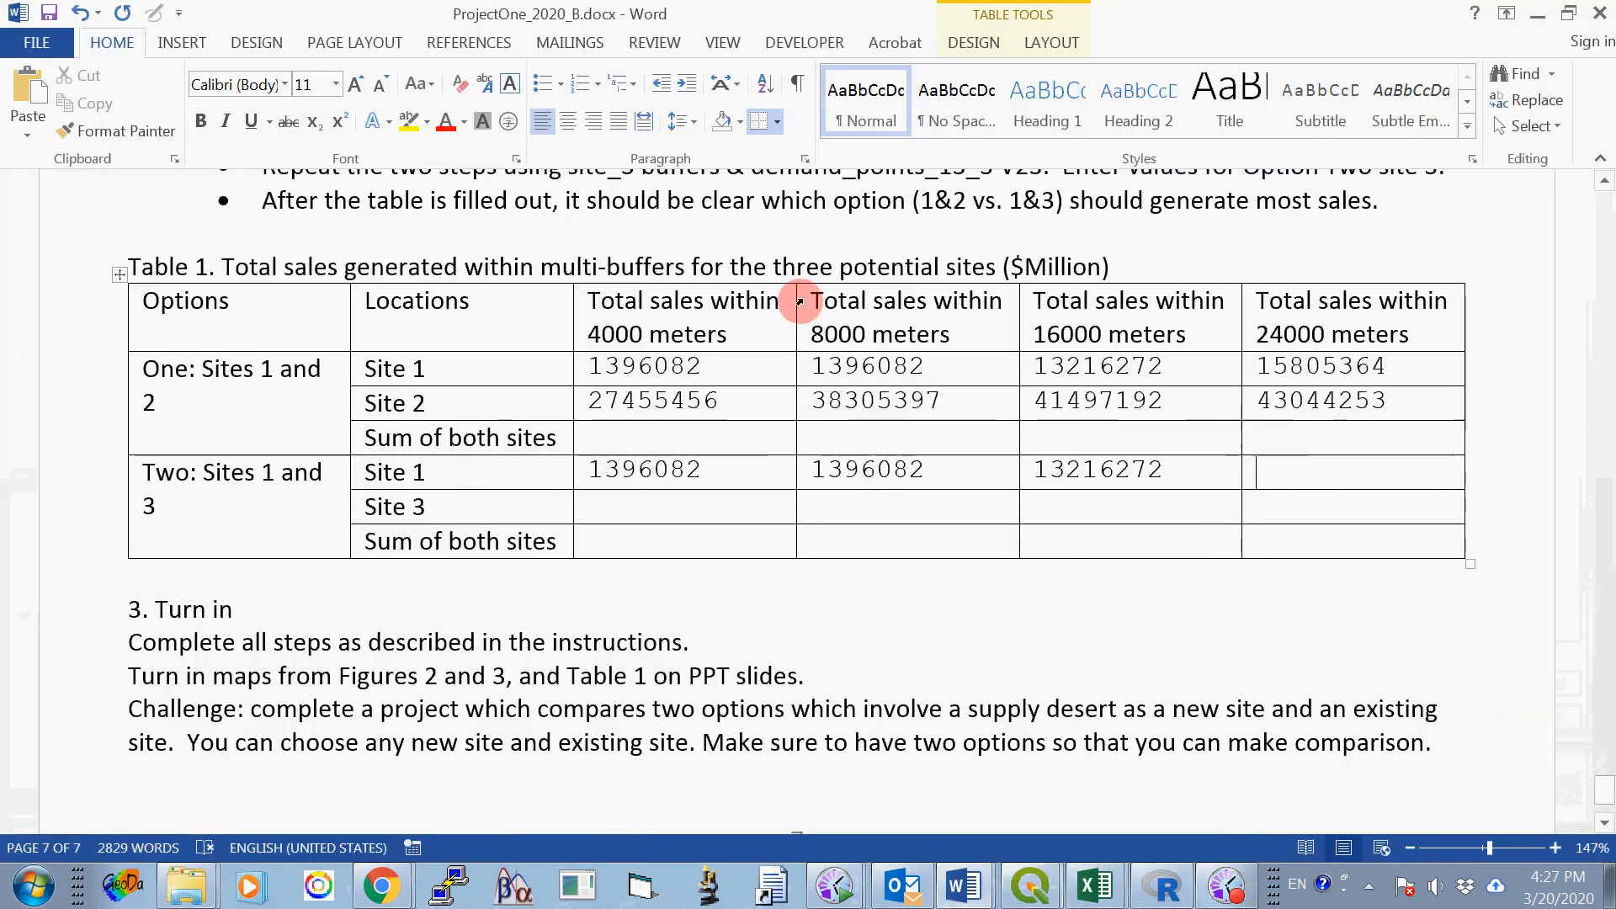
{"action": "left_click", "coordinate": [28, 89]}
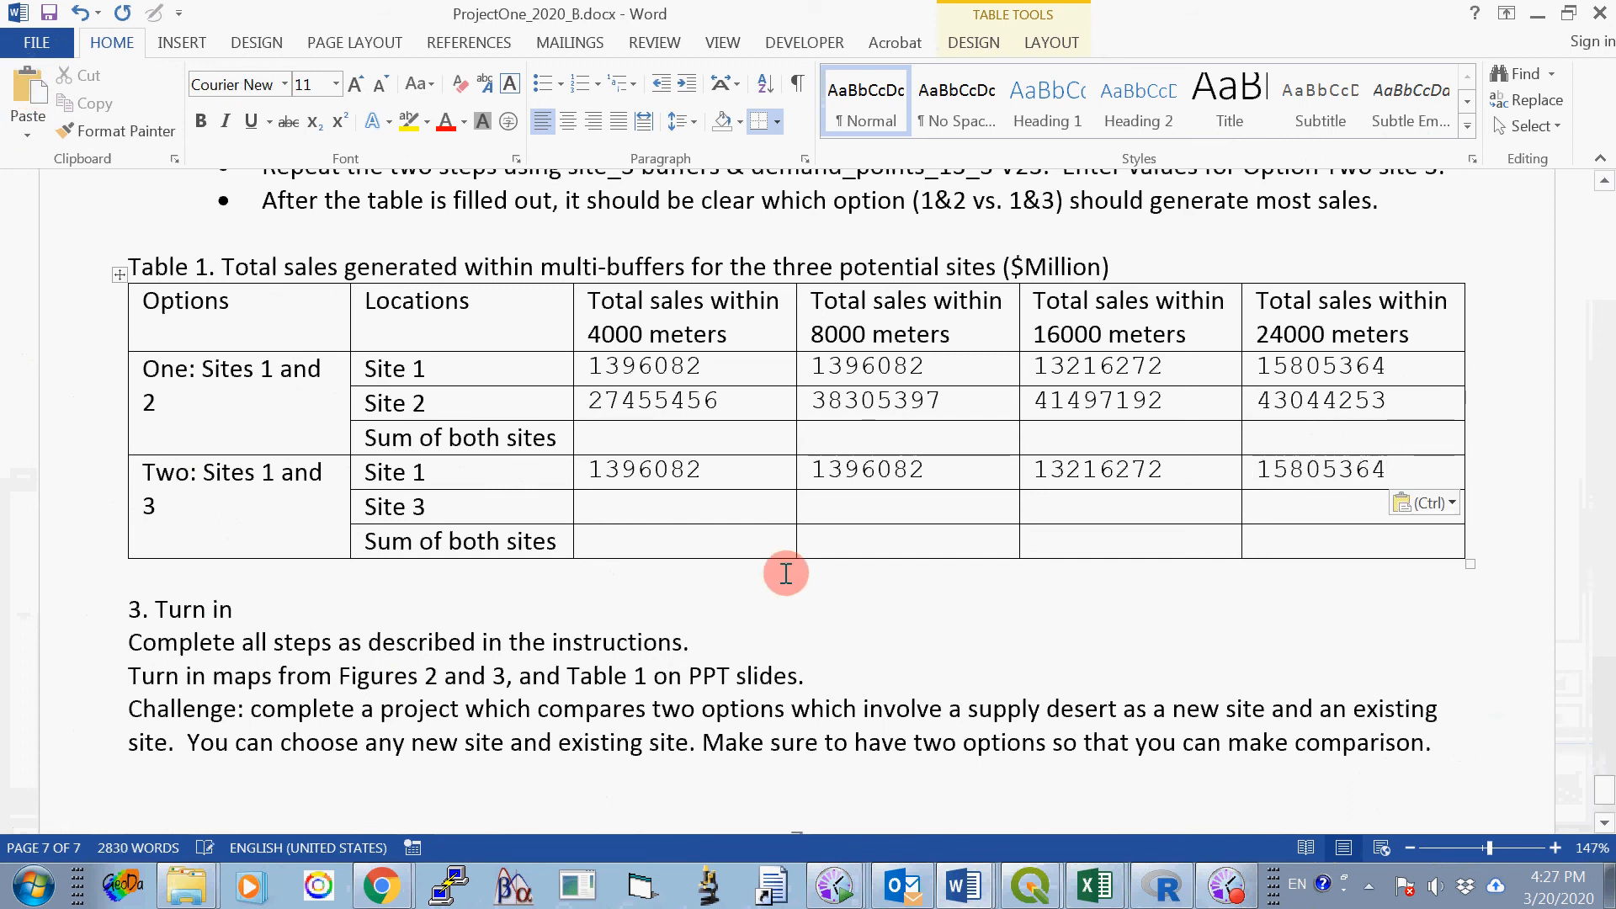
{"action": "left_click", "coordinate": [650, 509]}
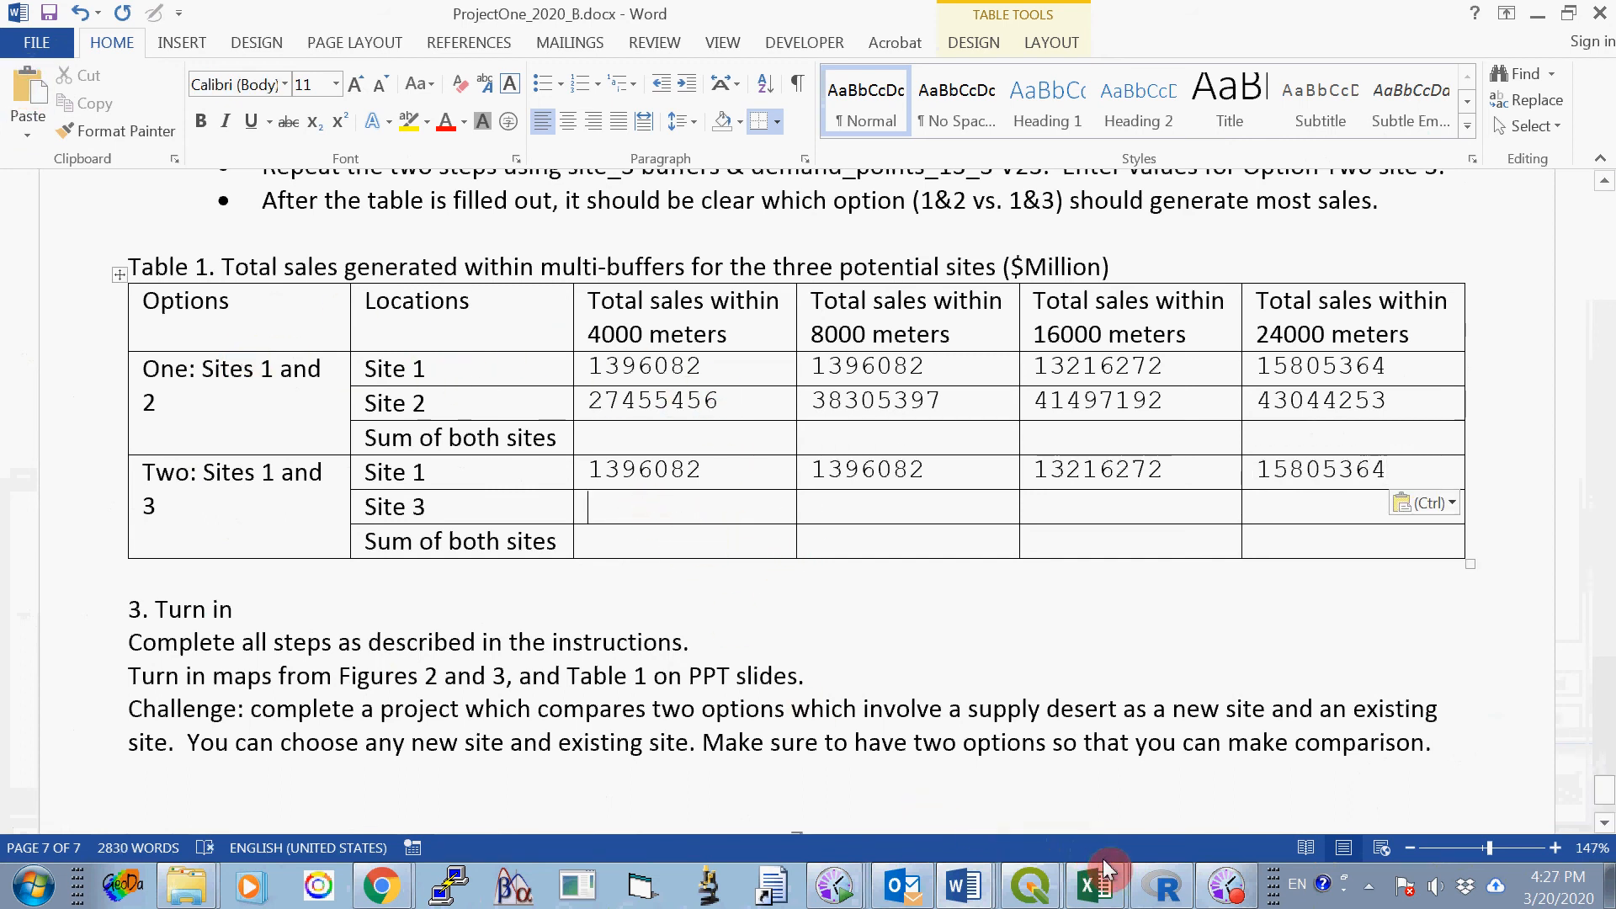
- Switch back to the QGIS class project, close the statistics results and deselect all demand_points 13_1 features
{"action": "left_click", "coordinate": [1030, 884]}
{"action": "left_click", "coordinate": [1022, 840]}
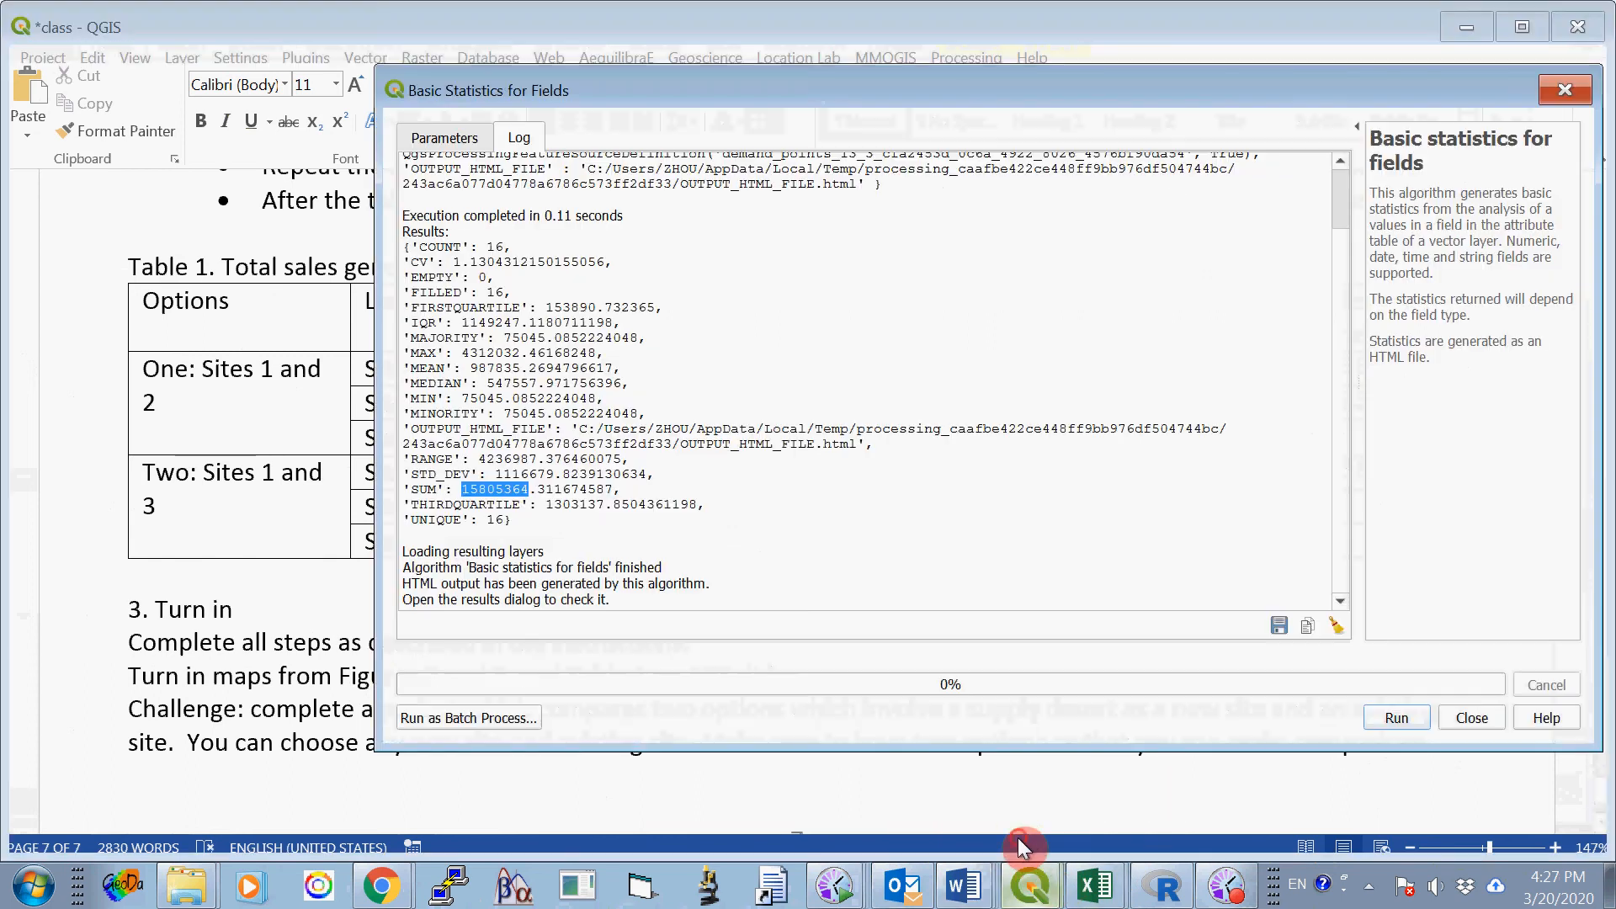
{"action": "left_click", "coordinate": [1472, 718]}
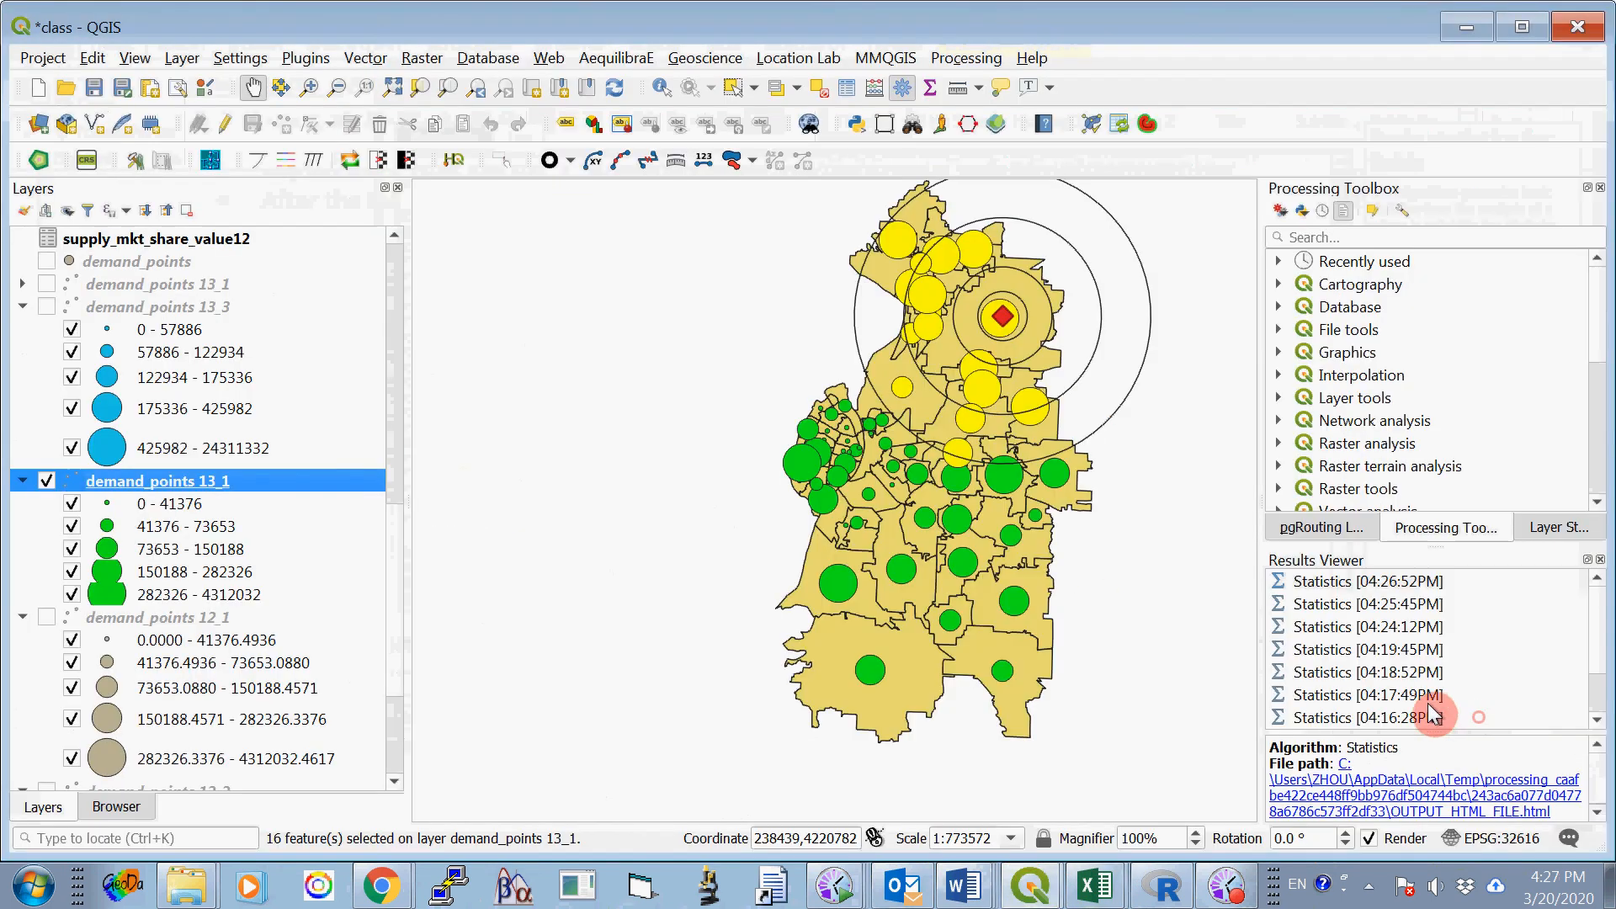
{"action": "left_click", "coordinate": [821, 93]}
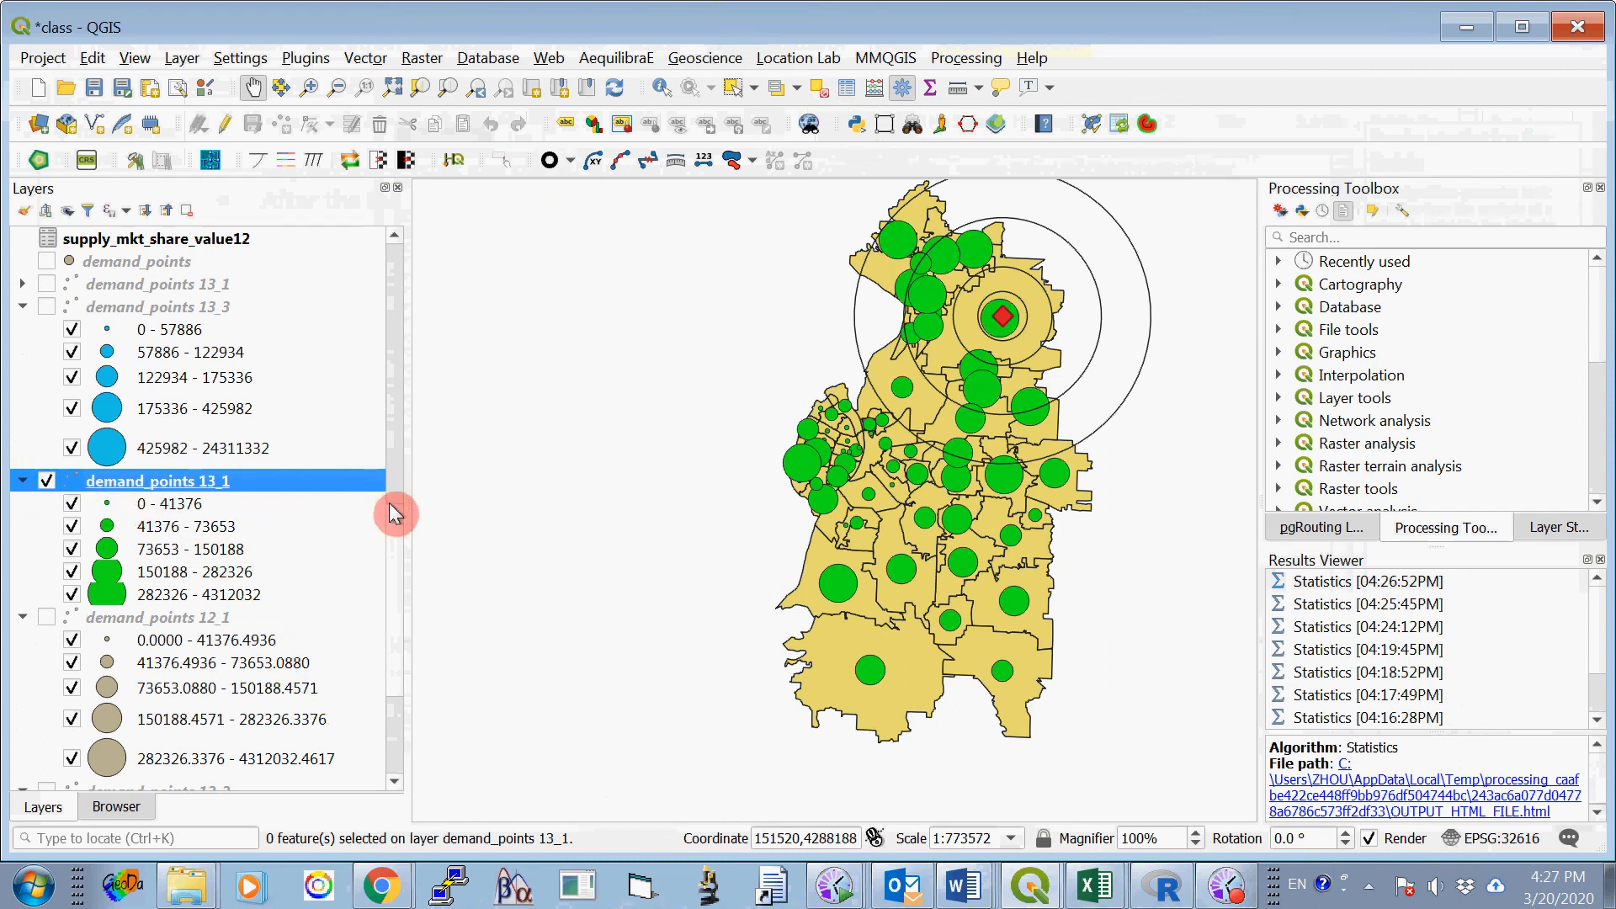
- Hide the site_1 layer and its buffer1_4000, buffer1_8000 and buffer1_16000 layers on the map
{"action": "left_click_drag", "start_coordinate": [397, 542], "coordinate": [395, 291]}
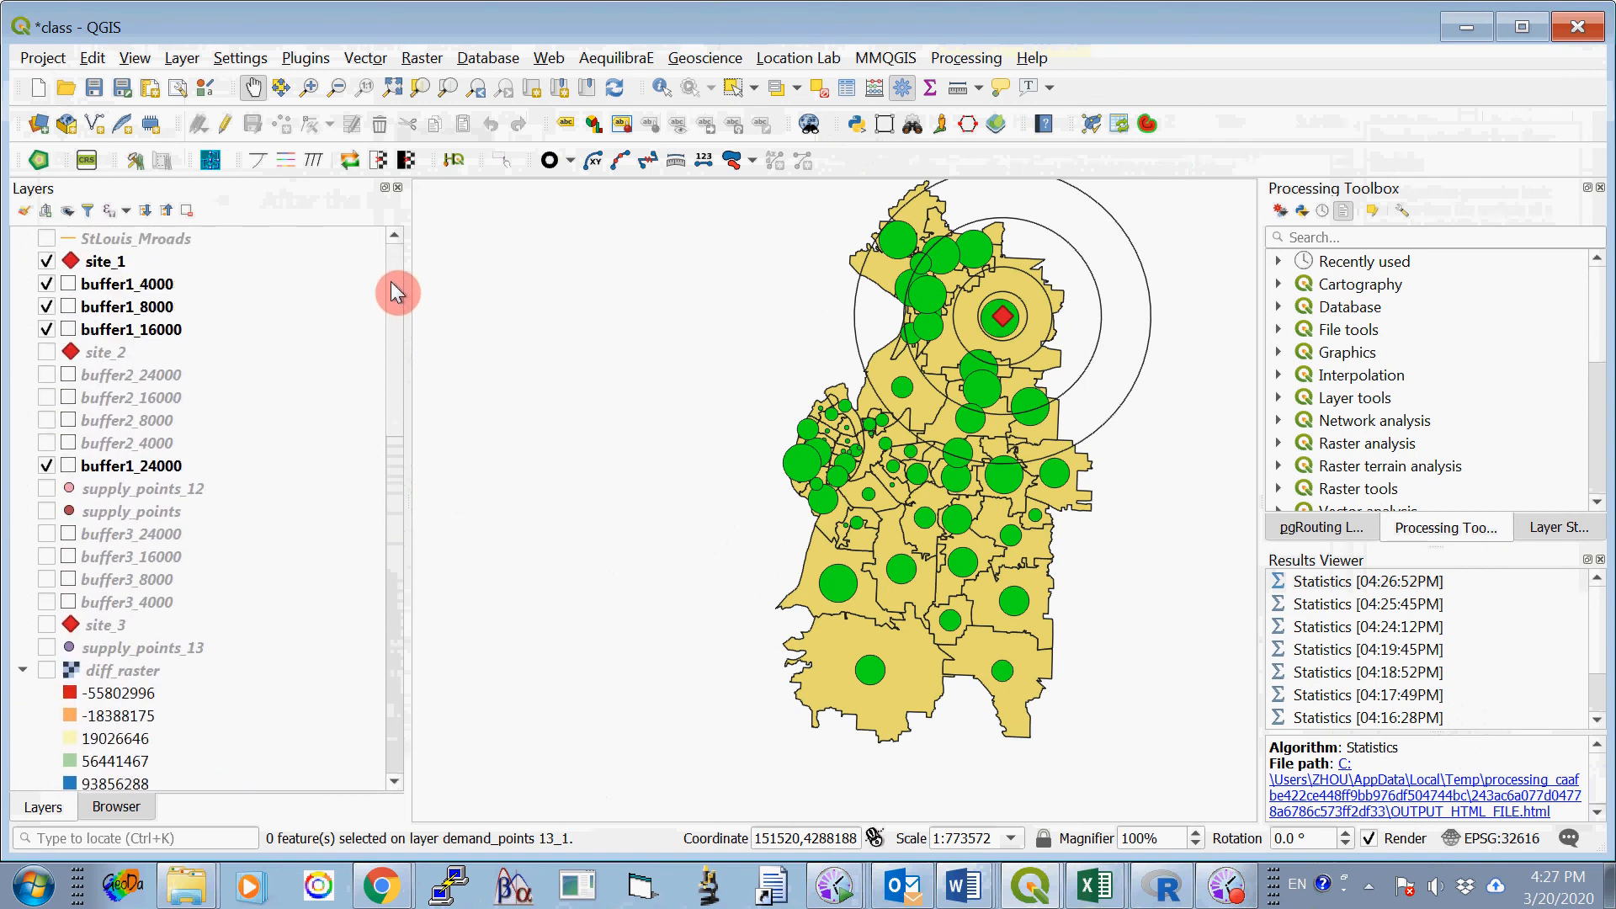
{"action": "left_click", "coordinate": [47, 283]}
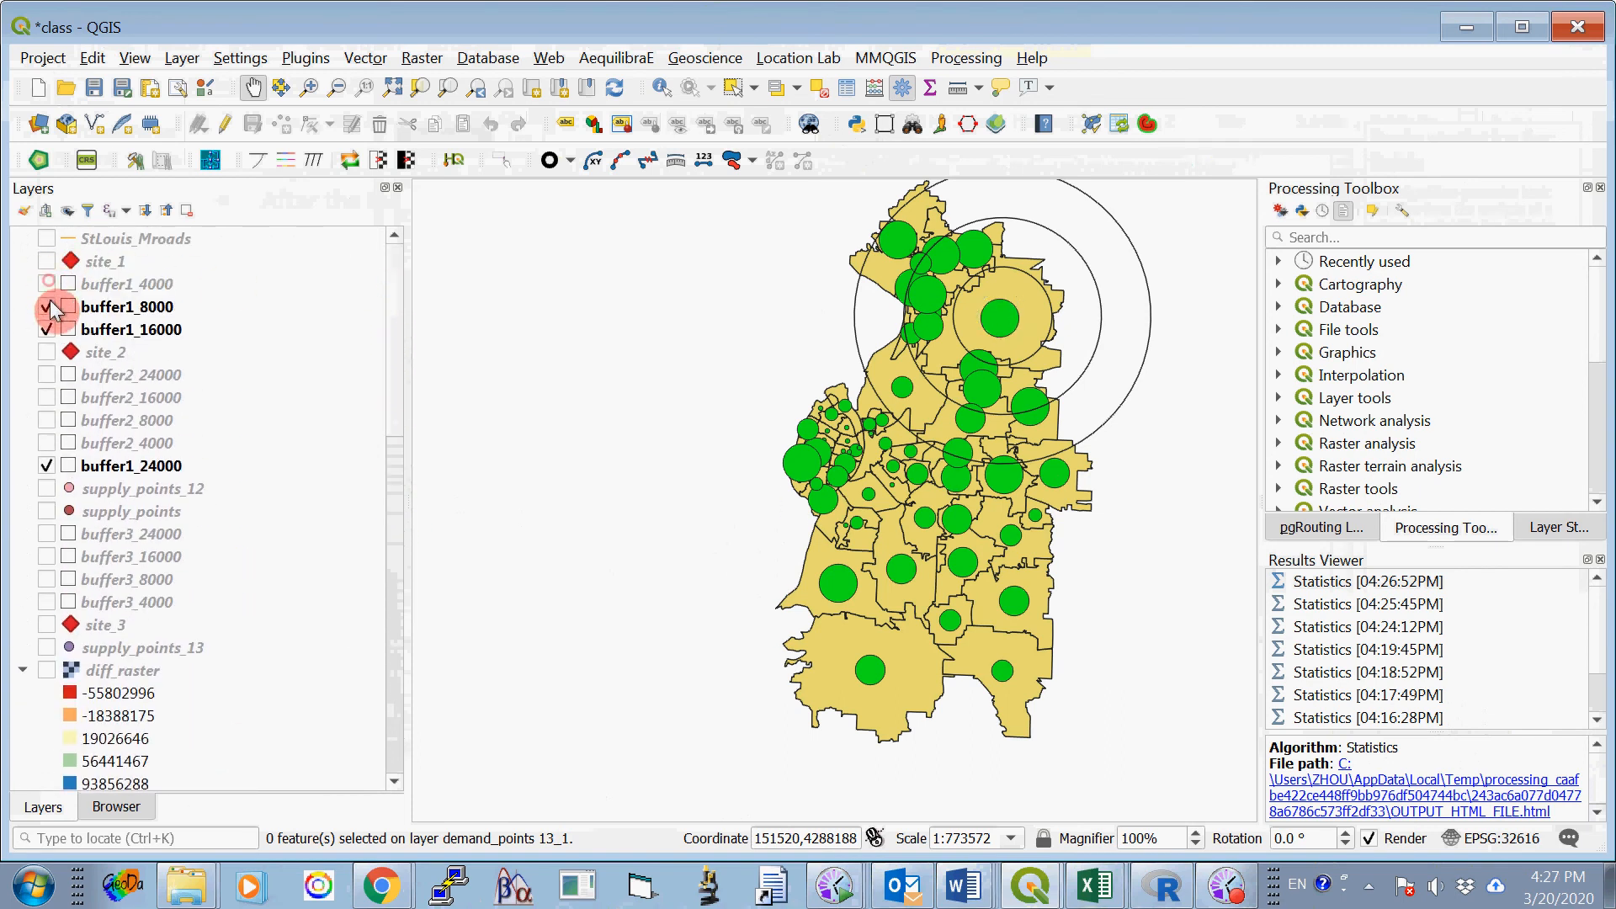
{"action": "left_click", "coordinate": [46, 306]}
{"action": "left_click", "coordinate": [47, 329]}
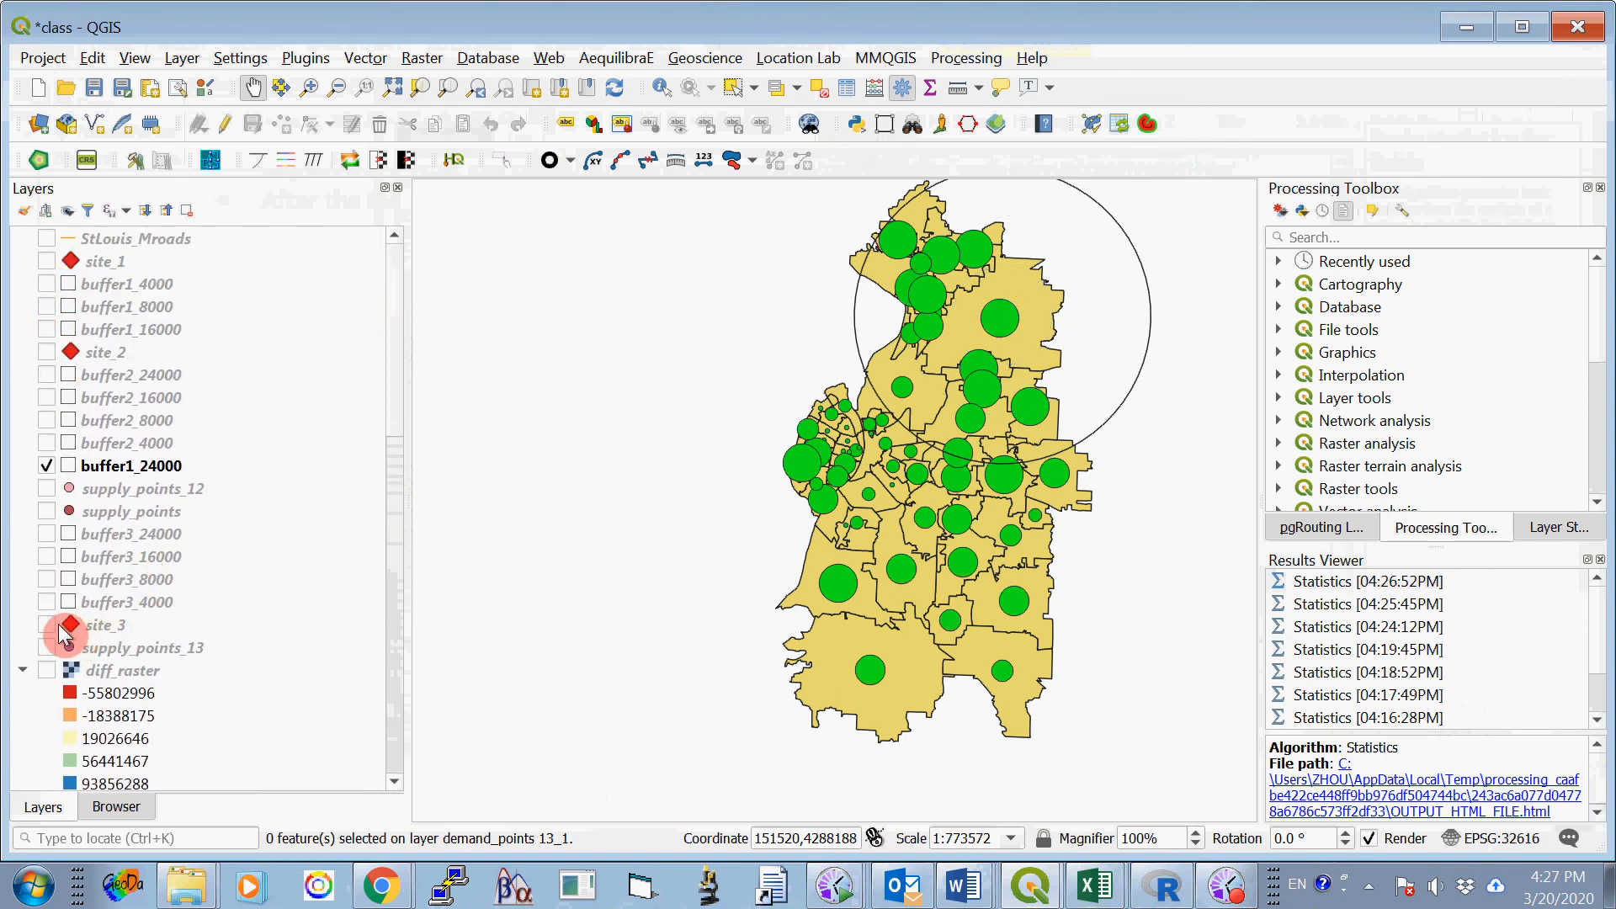
- Show site_3 with its buffer3_24000, buffer3_16000, buffer3_8000 and buffer3_4000 layers, and hide buffer1_24000
{"action": "left_click", "coordinate": [47, 533]}
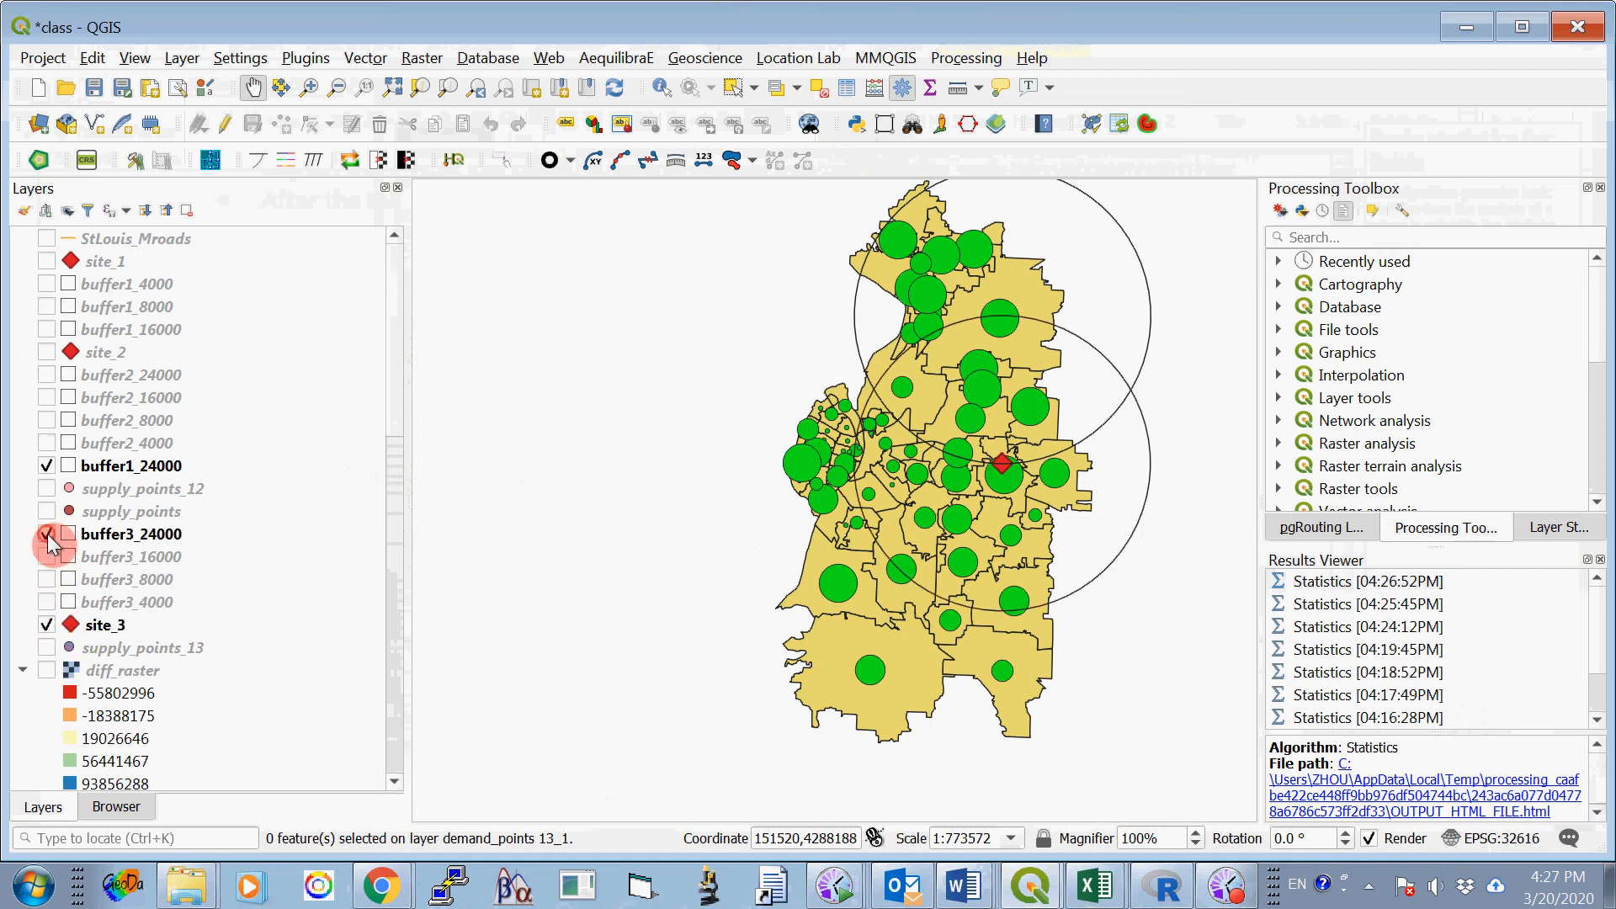
{"action": "left_click", "coordinate": [46, 556]}
{"action": "left_click", "coordinate": [46, 579]}
{"action": "left_click", "coordinate": [47, 602]}
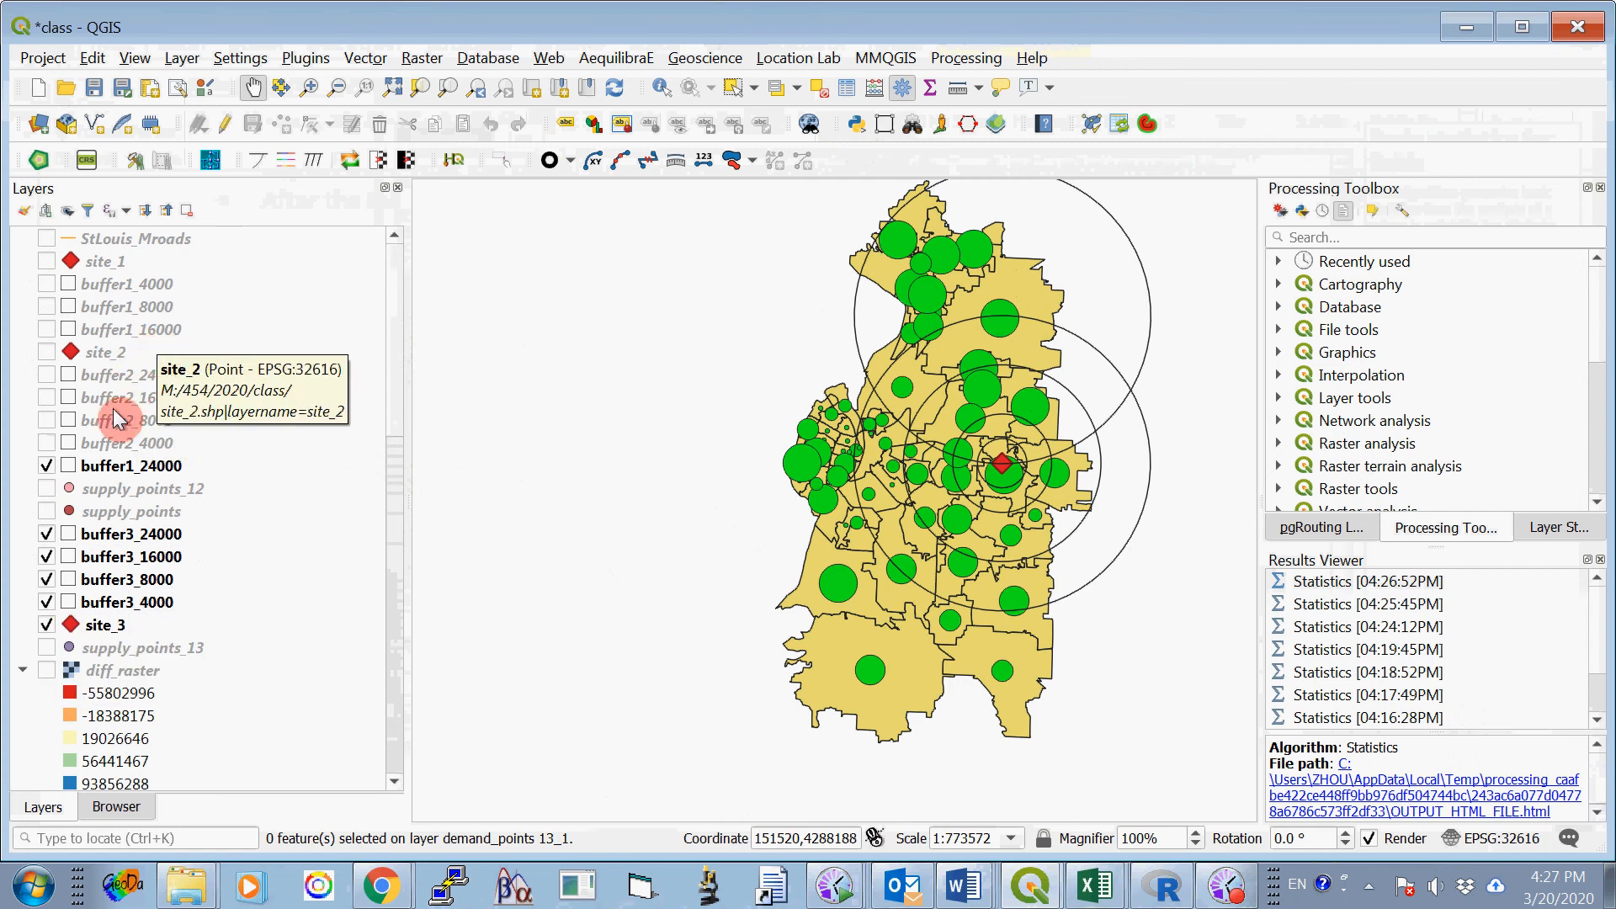
{"action": "left_click", "coordinate": [47, 467]}
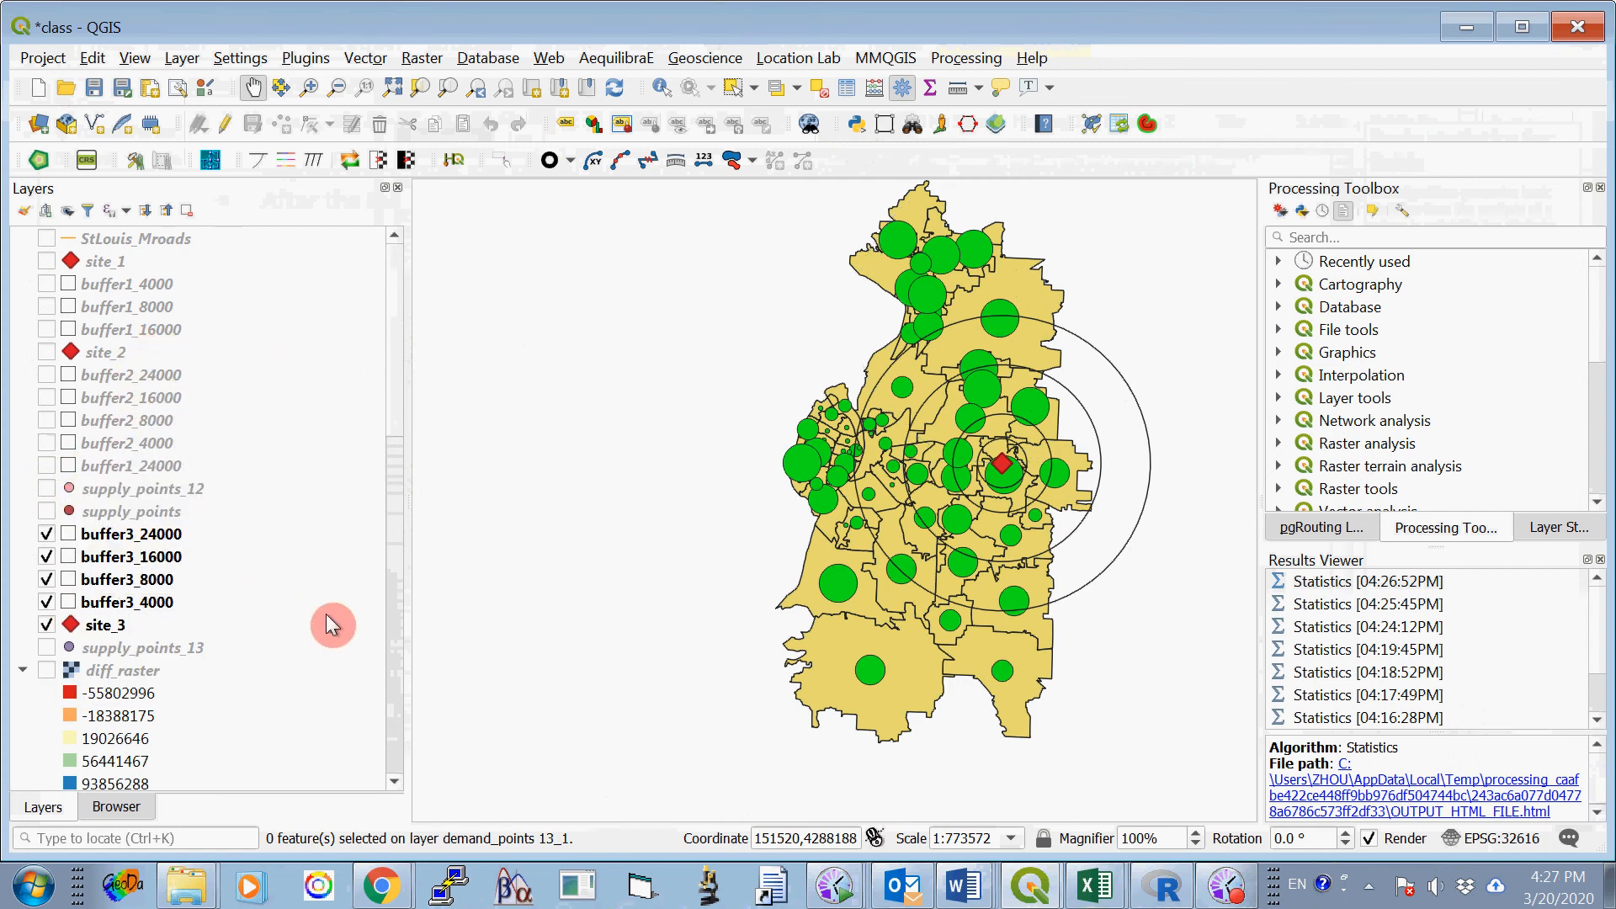
- Hide the green demand_points 13_1 layer and show demand_points 13_3 instead
{"action": "left_click_drag", "start_coordinate": [397, 367], "coordinate": [421, 621]}
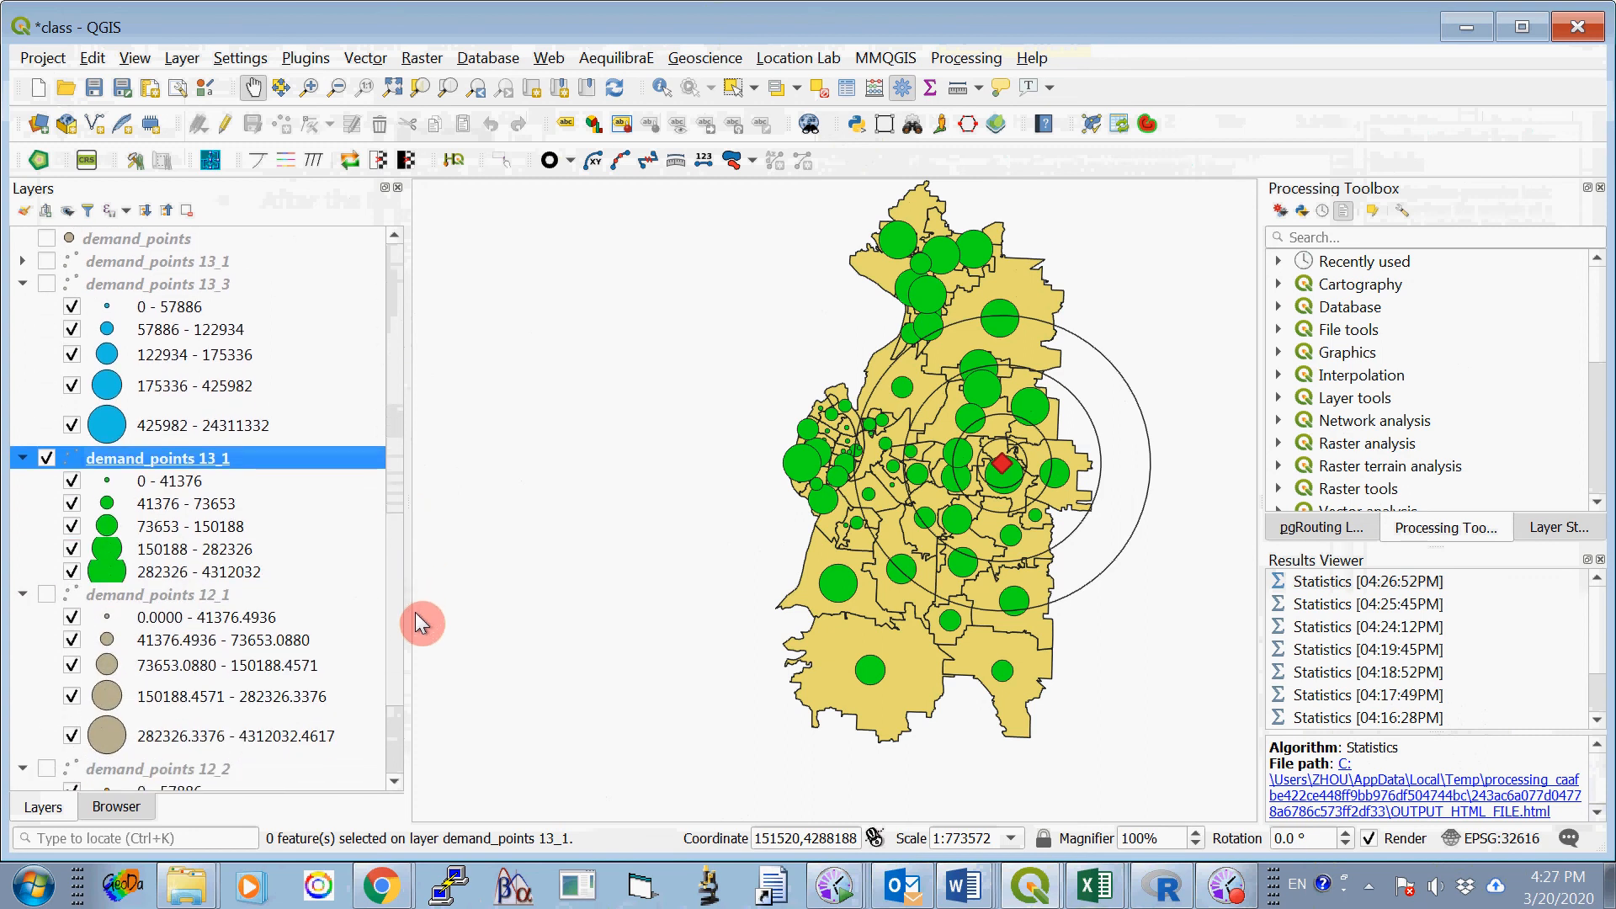
{"action": "left_click", "coordinate": [46, 459]}
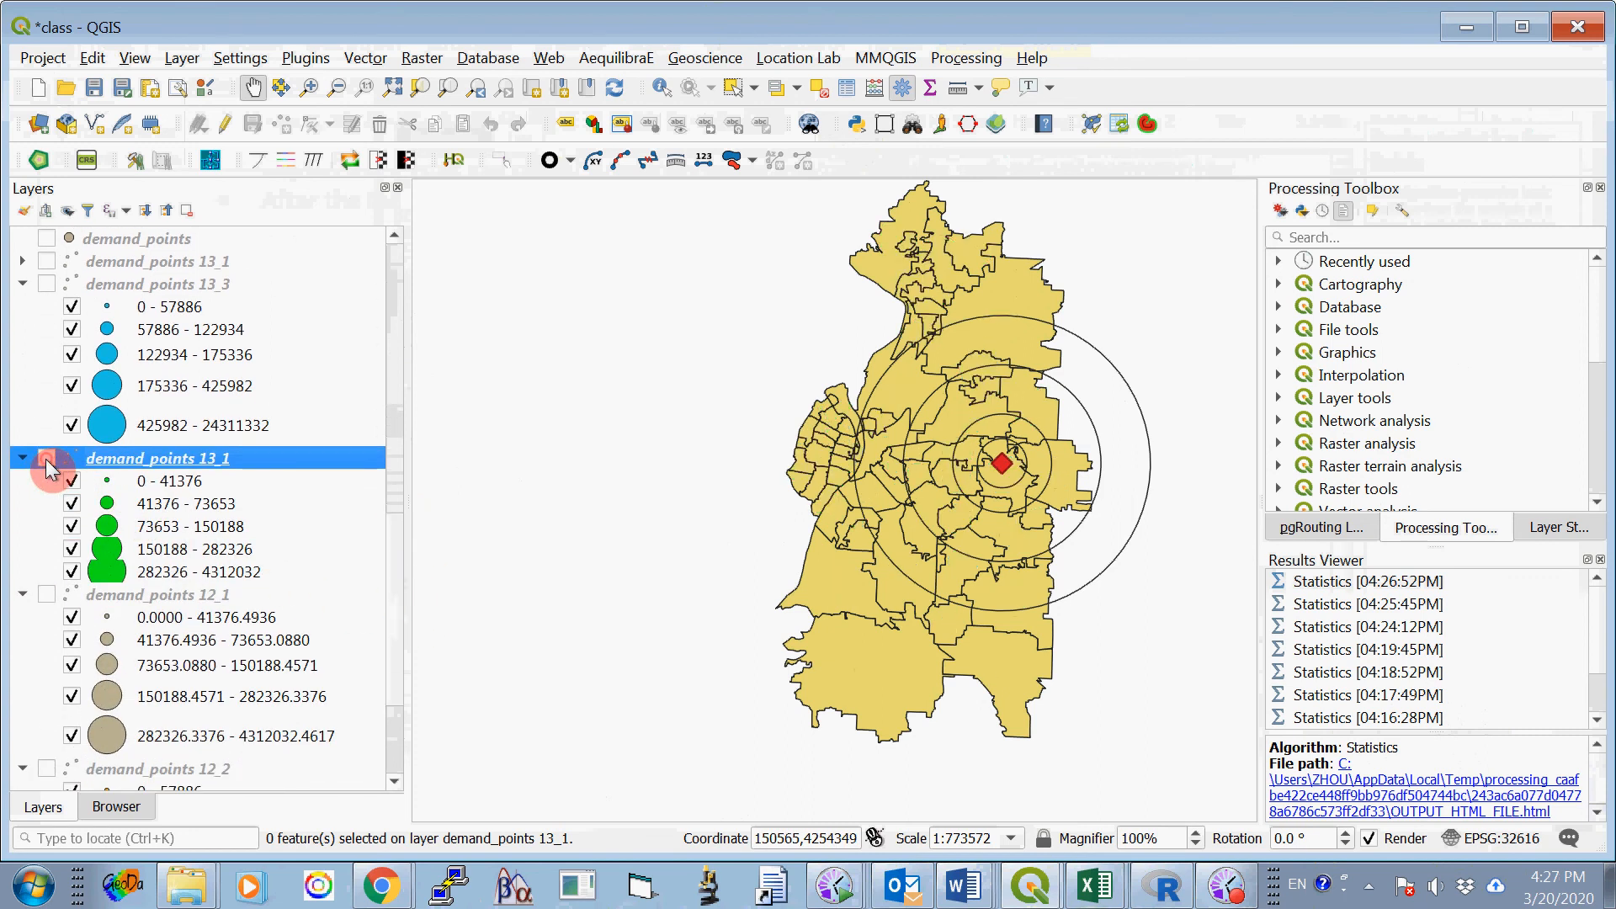
{"action": "left_click", "coordinate": [47, 284]}
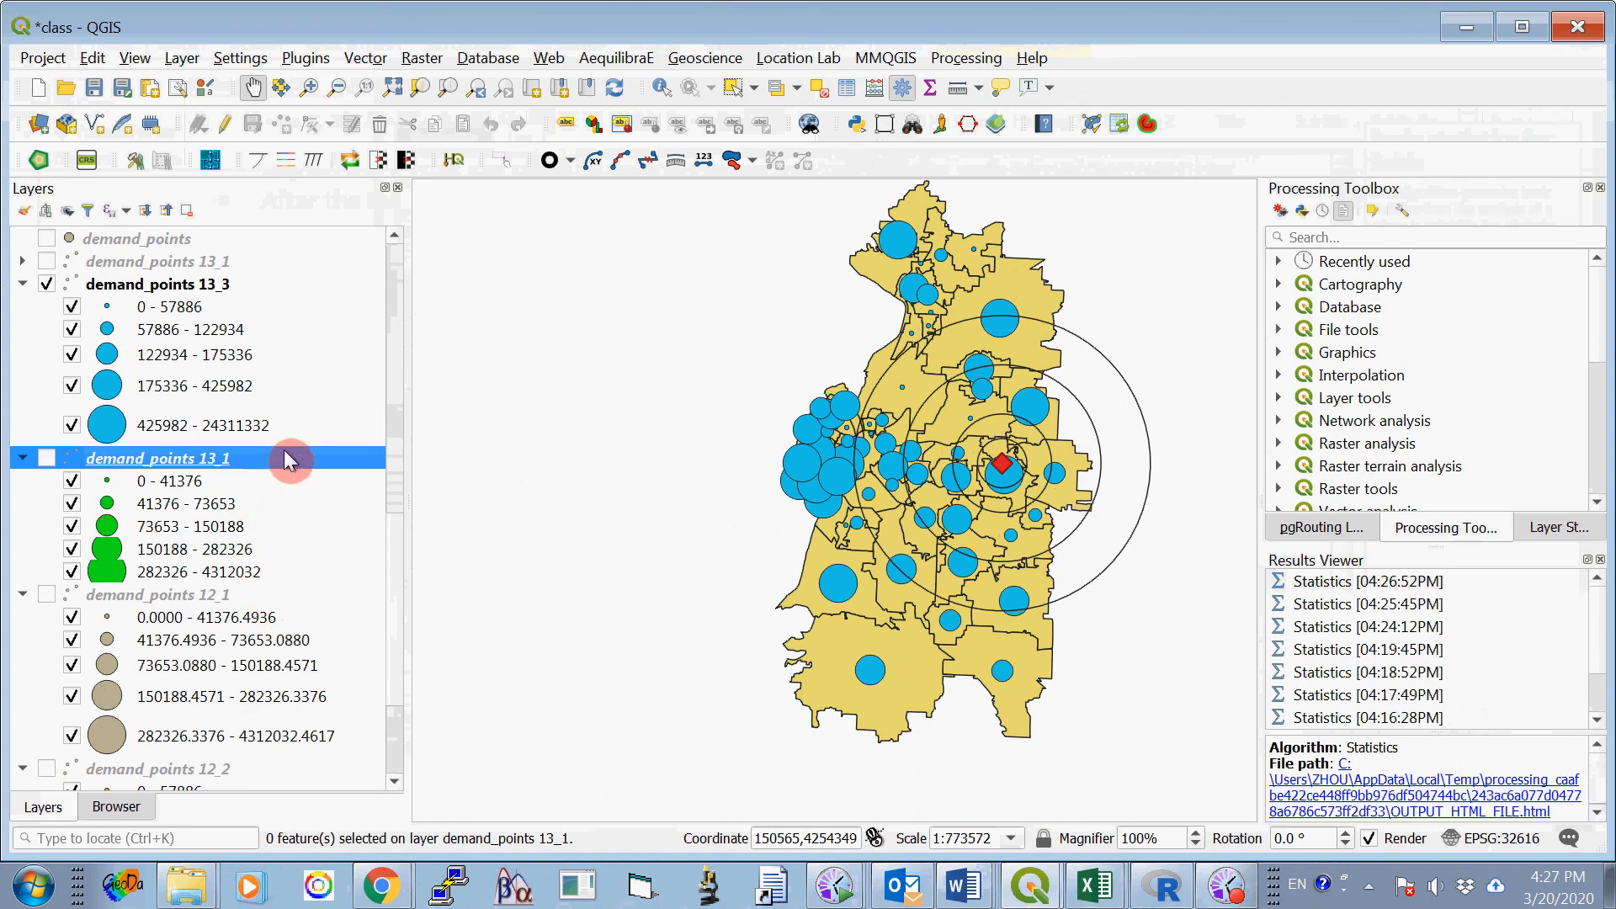
{"action": "scroll", "coordinate": [396, 537], "scroll_direction": "up", "scroll_amount": 1}
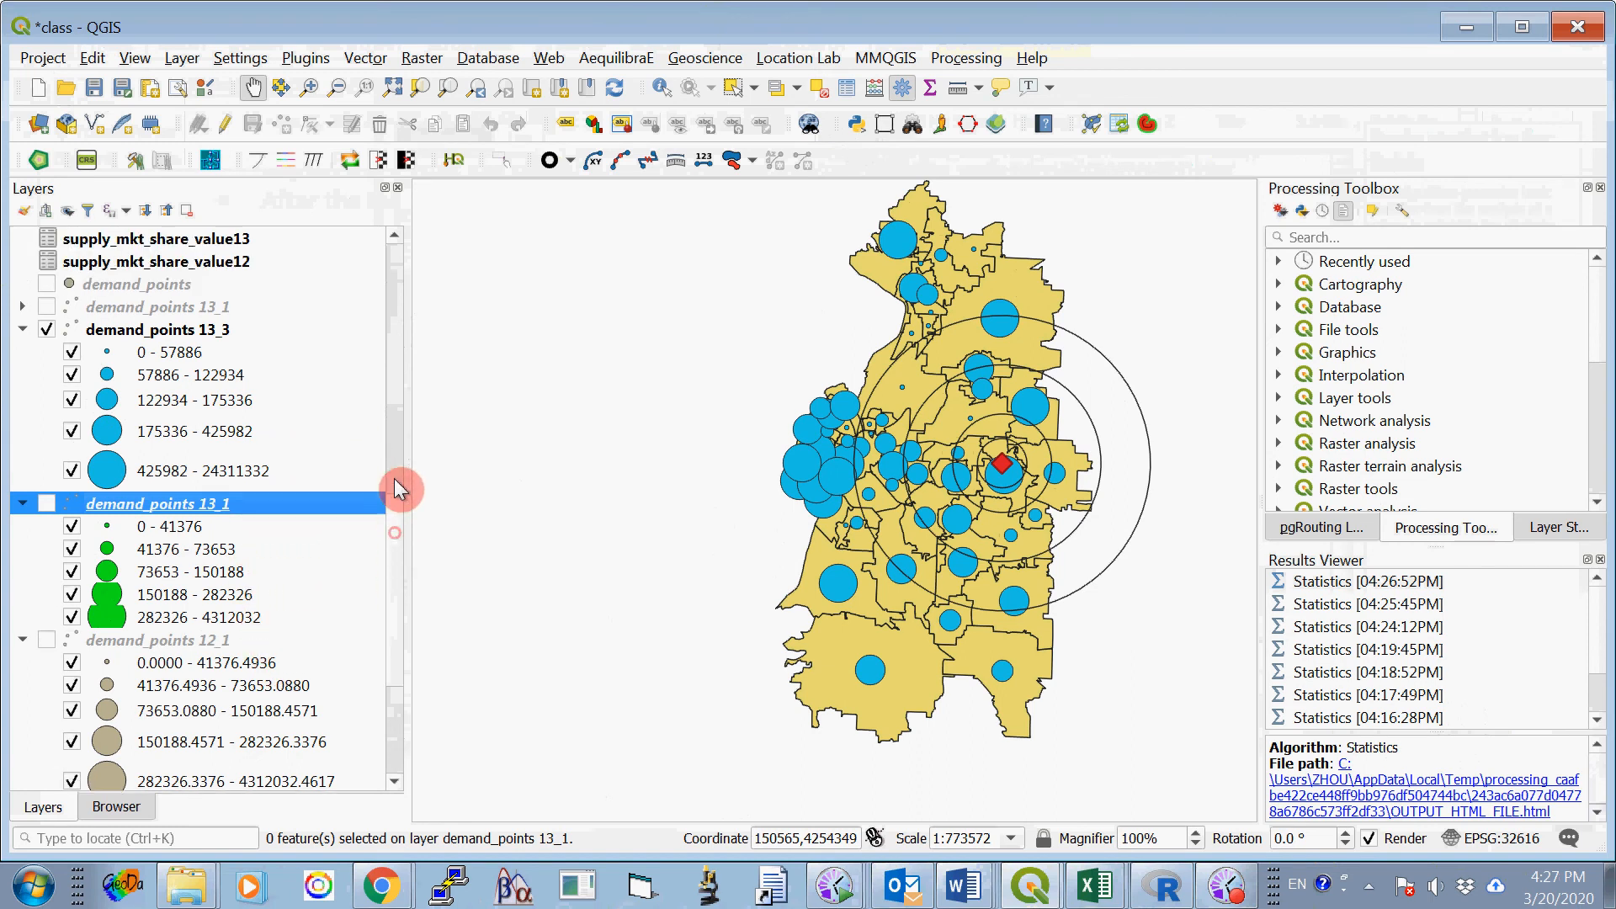
{"action": "left_click", "coordinate": [365, 57]}
{"action": "mouse_move", "coordinate": [456, 330]}
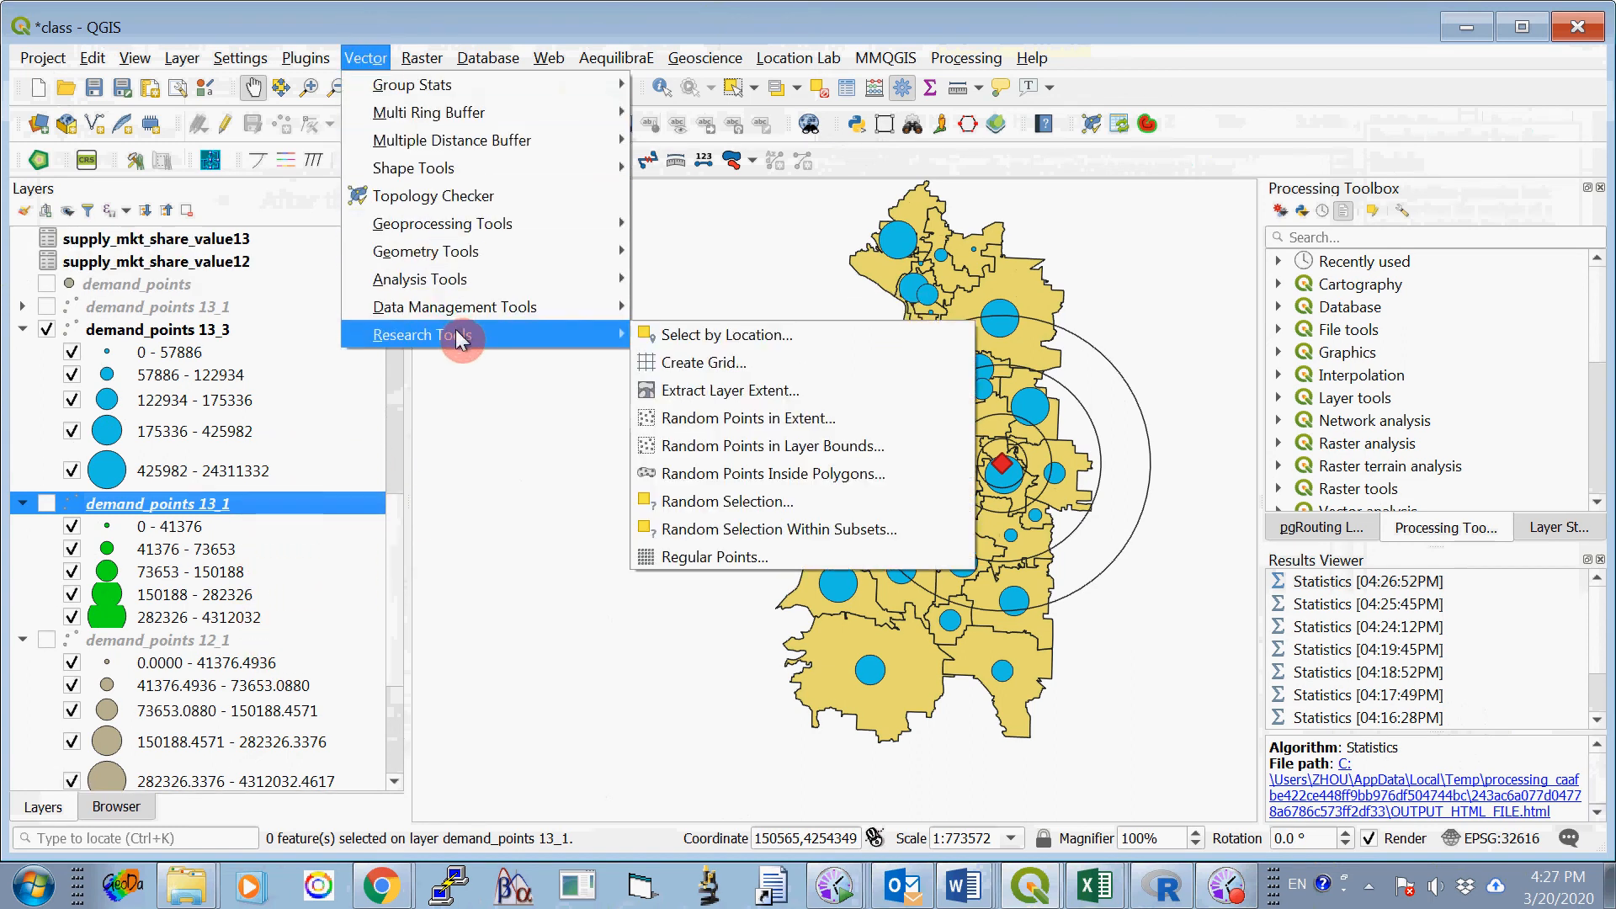
{"action": "left_click", "coordinate": [702, 331]}
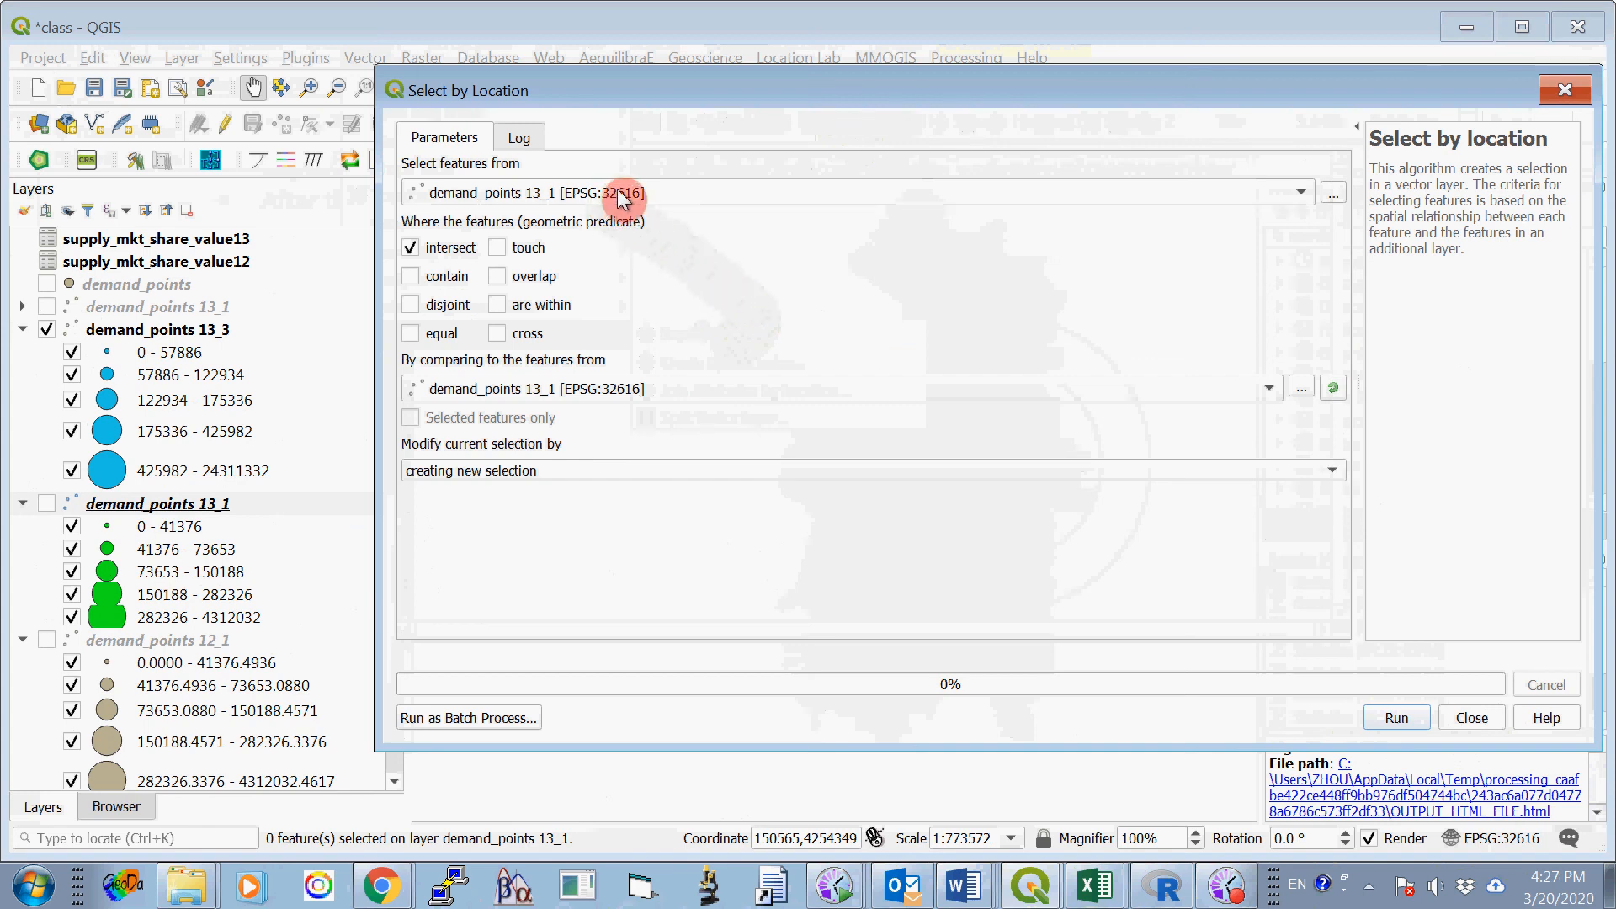
{"action": "left_click", "coordinate": [1565, 93]}
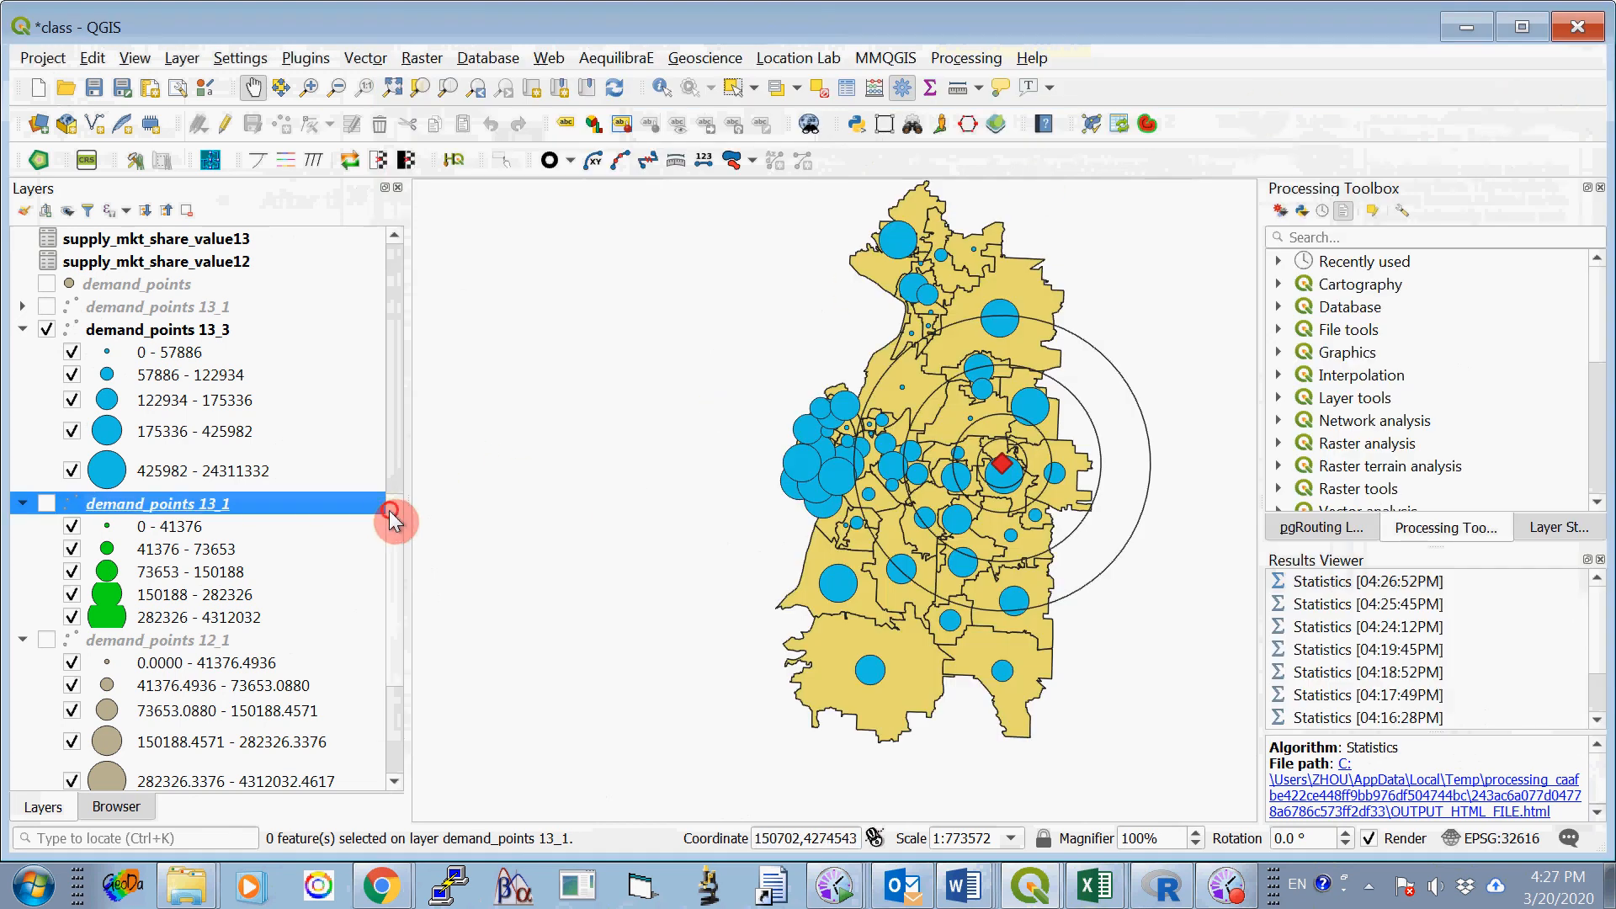
- Select by location the demand_points 13_3 features that are within buffer3_4000, creating a new selection
{"action": "left_click", "coordinate": [149, 331]}
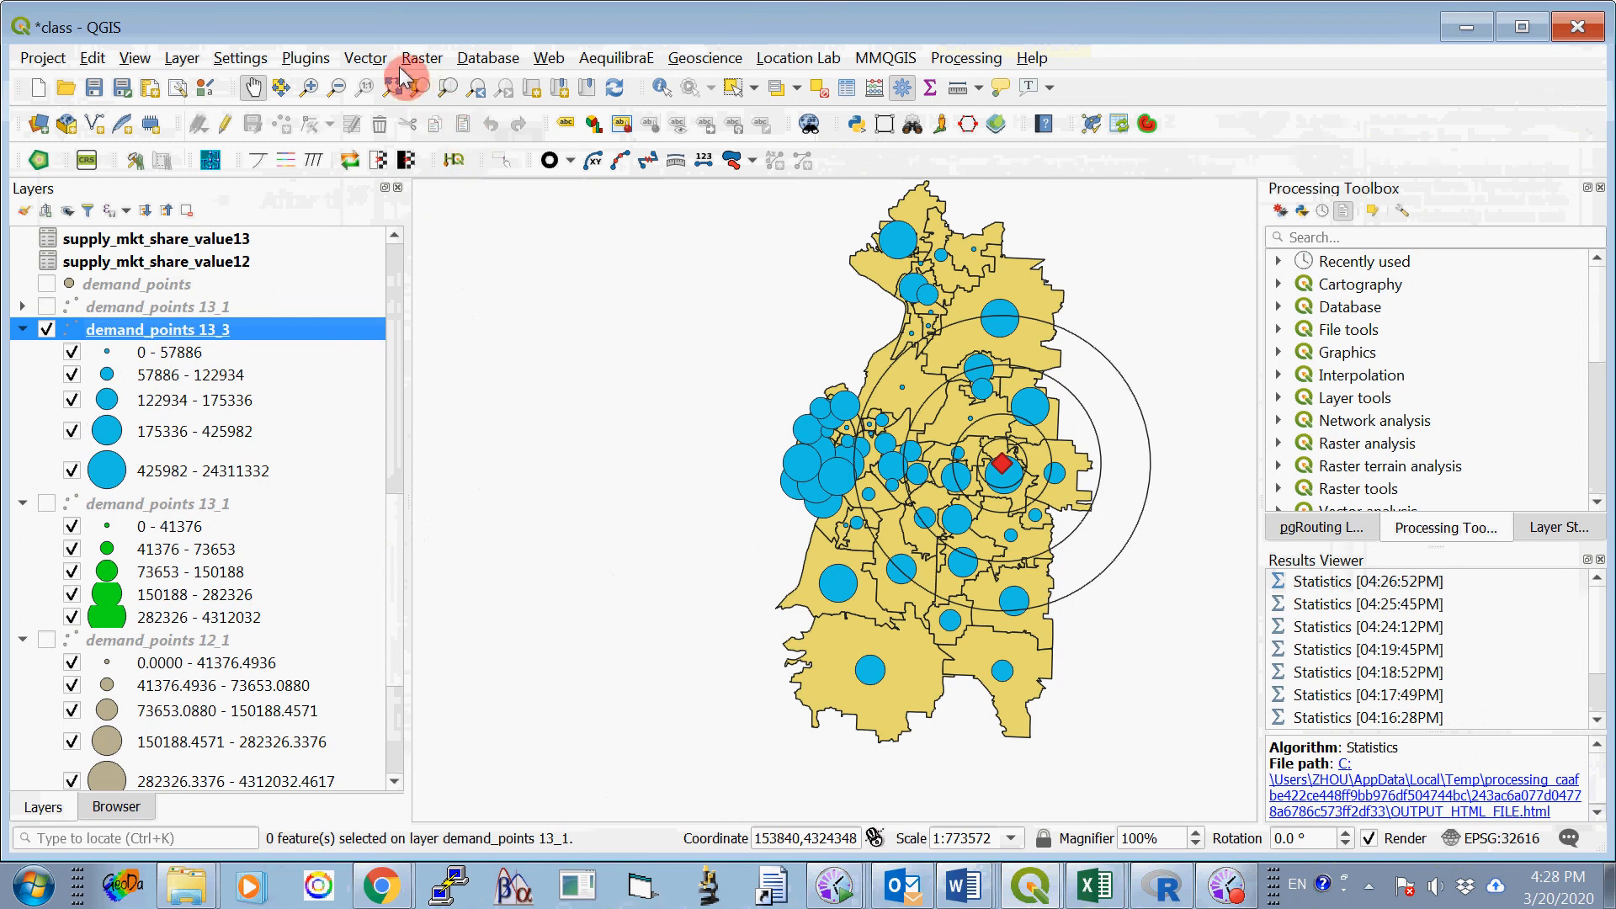
{"action": "left_click", "coordinate": [365, 58]}
{"action": "mouse_move", "coordinate": [444, 335]}
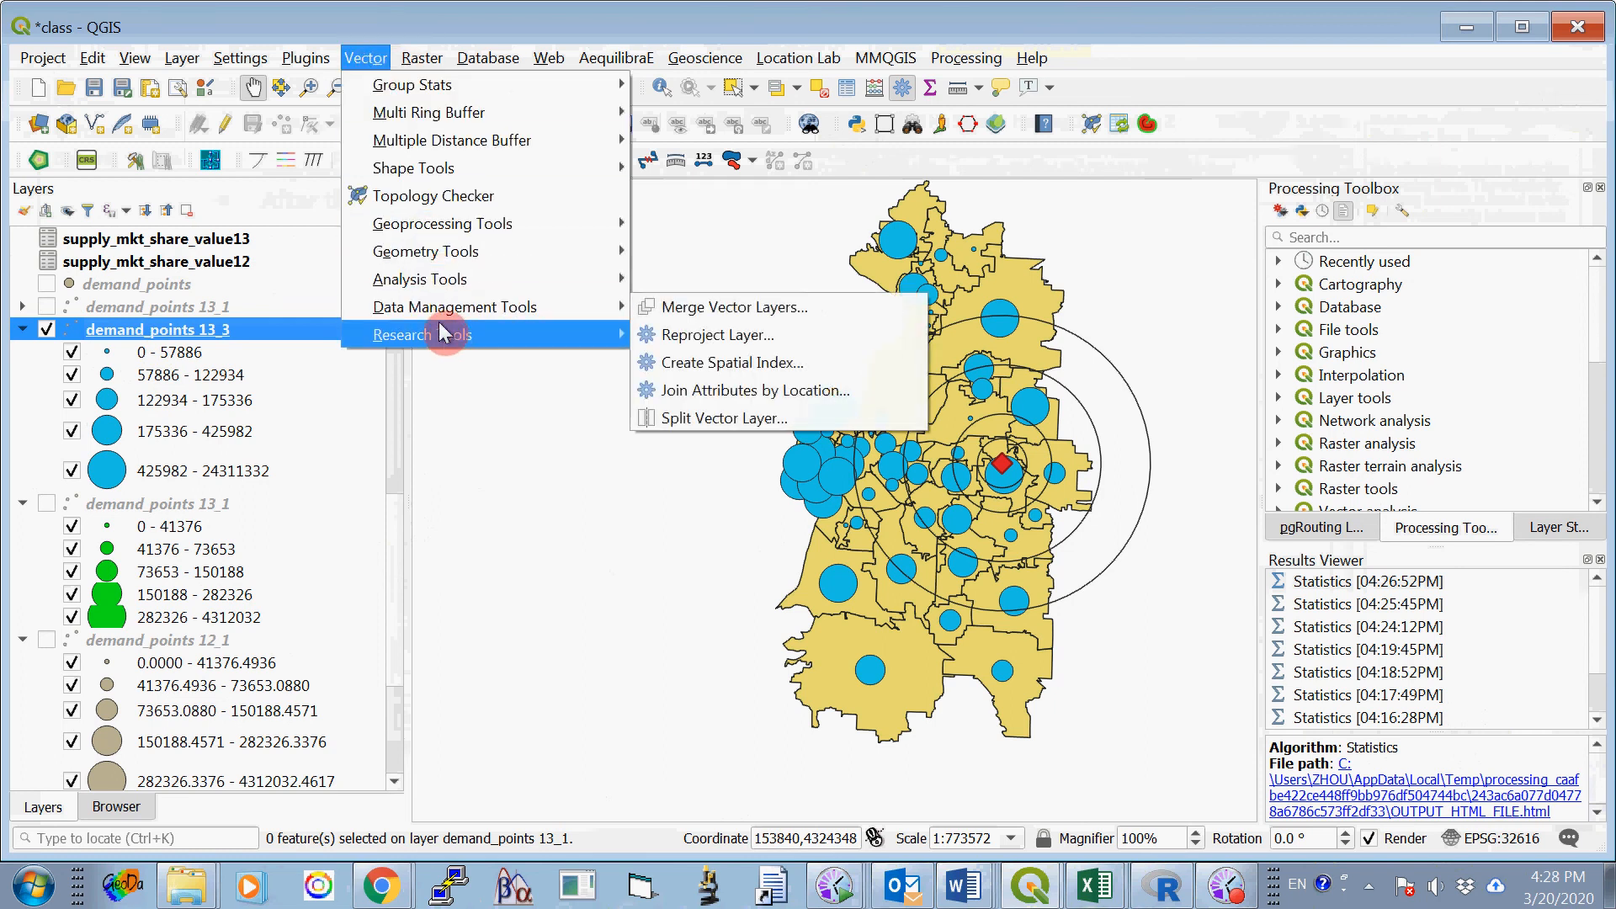
{"action": "left_click", "coordinate": [695, 332]}
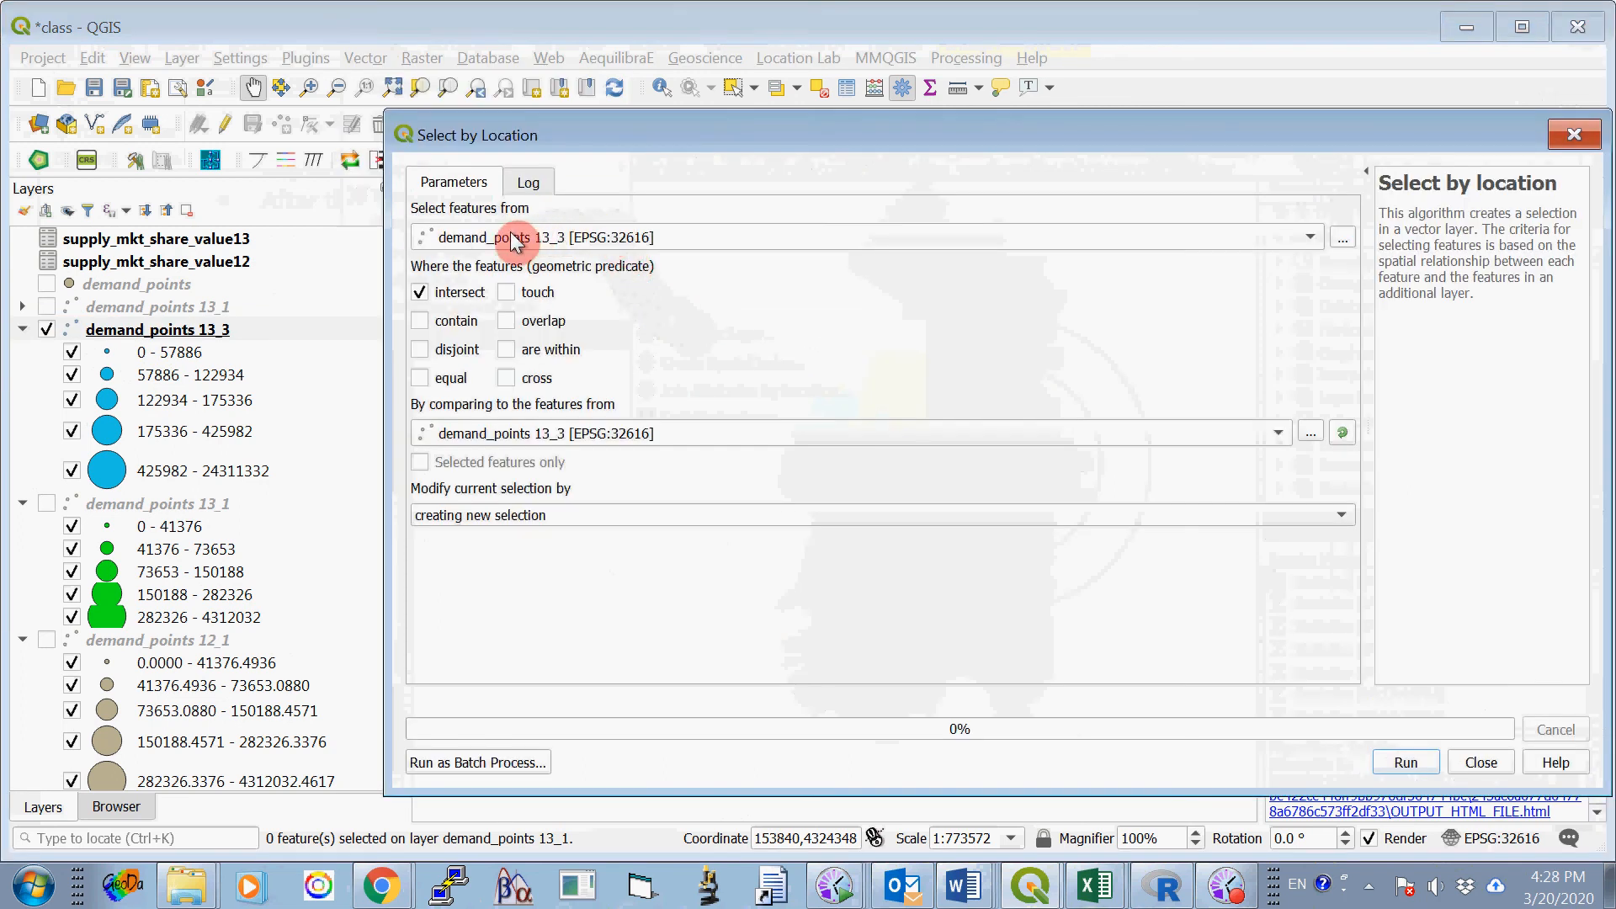
{"action": "left_click", "coordinate": [420, 292]}
{"action": "left_click", "coordinate": [507, 349]}
{"action": "left_click", "coordinate": [571, 433]}
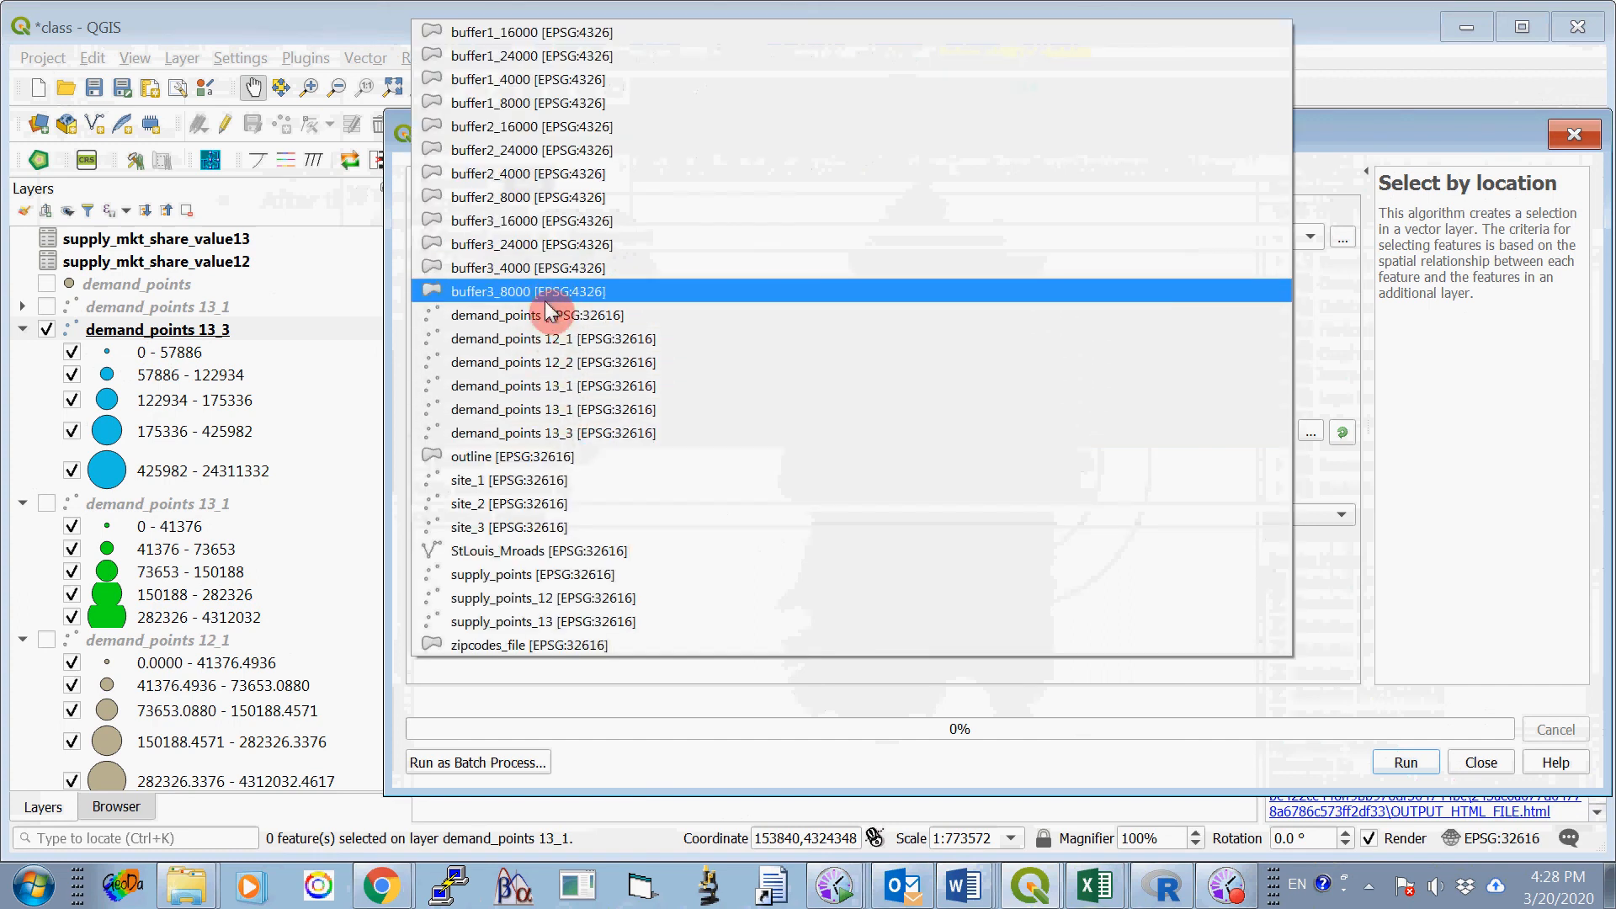
{"action": "left_click", "coordinate": [552, 269]}
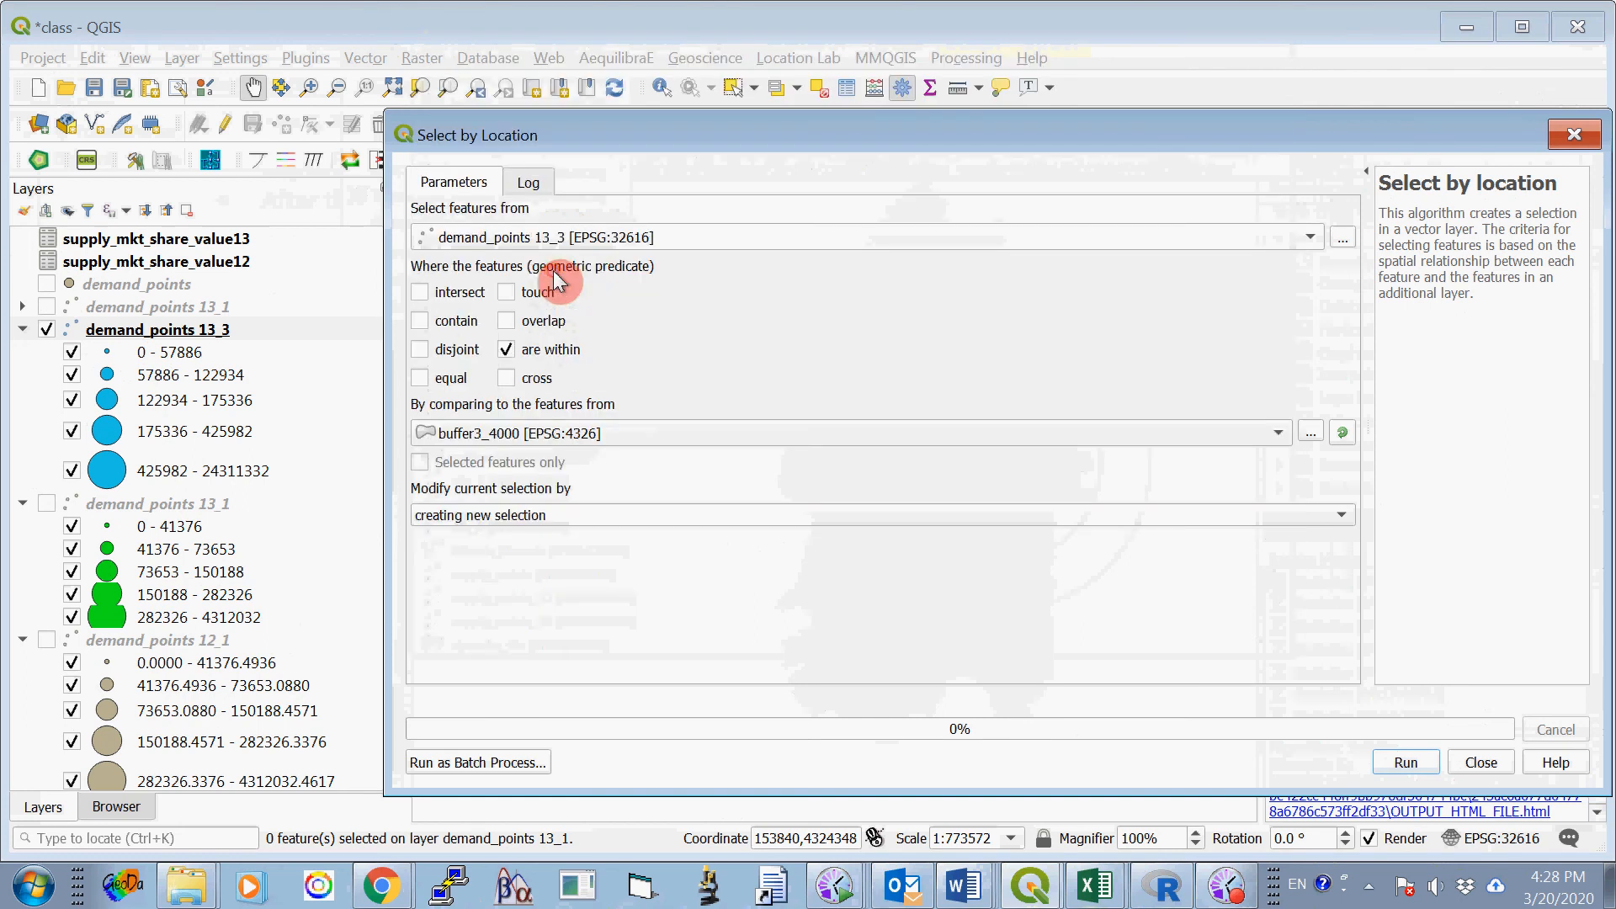
{"action": "left_click", "coordinate": [1407, 762]}
{"action": "left_click", "coordinate": [1481, 763]}
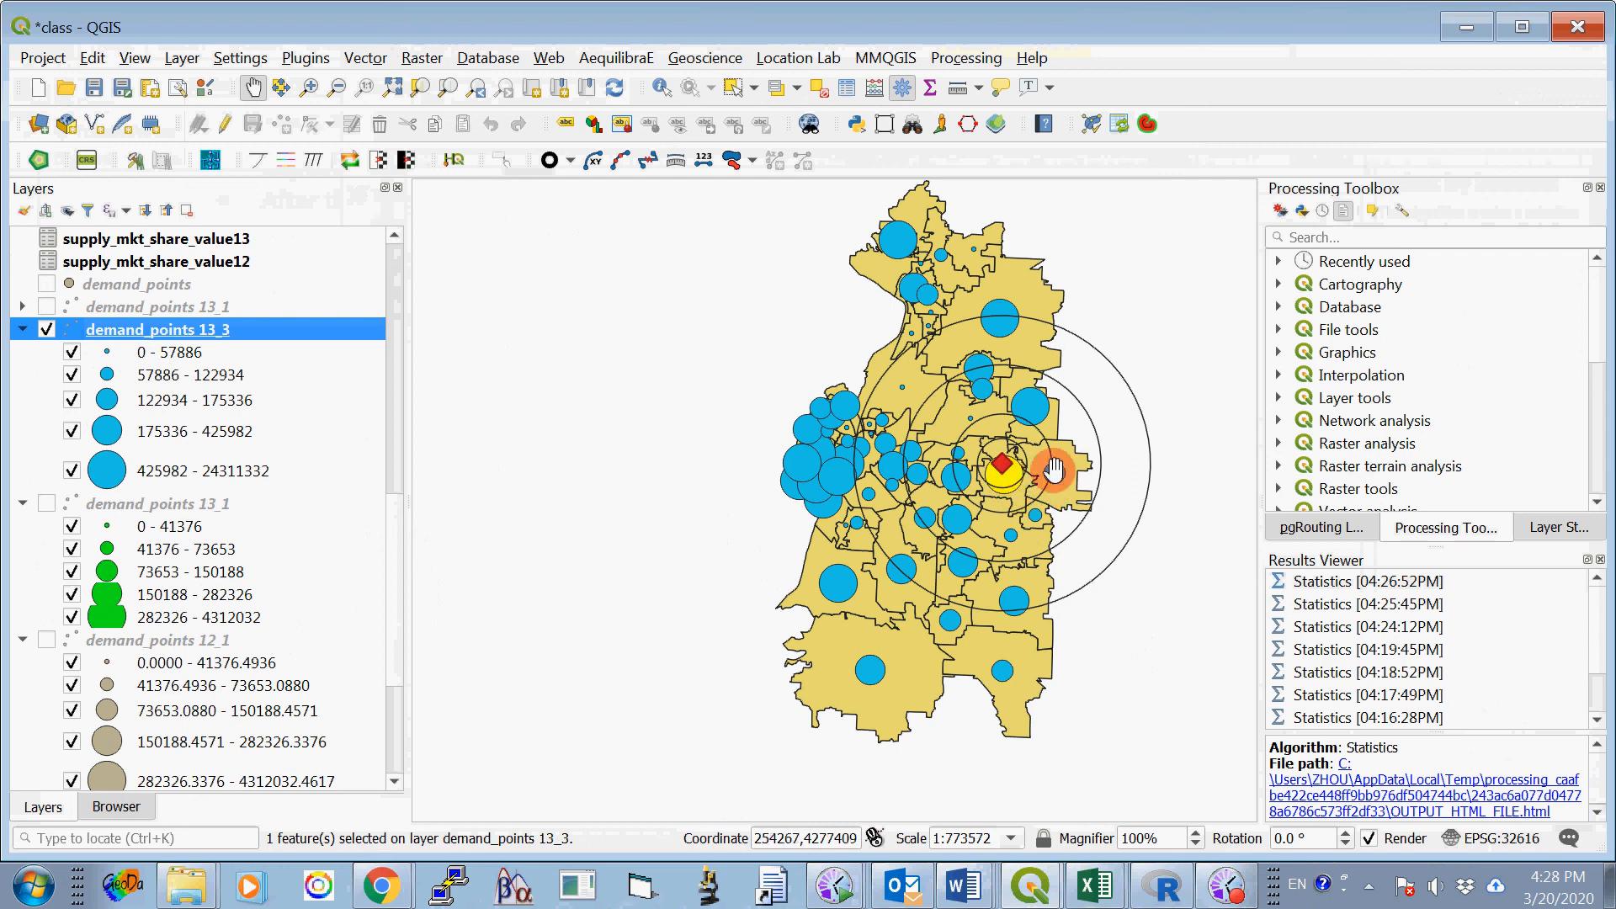
- Calculate basic statistics on V23 for only the demand_points 13_3 features selected within buffer3_4000
{"action": "left_click", "coordinate": [366, 59]}
{"action": "mouse_move", "coordinate": [438, 280]}
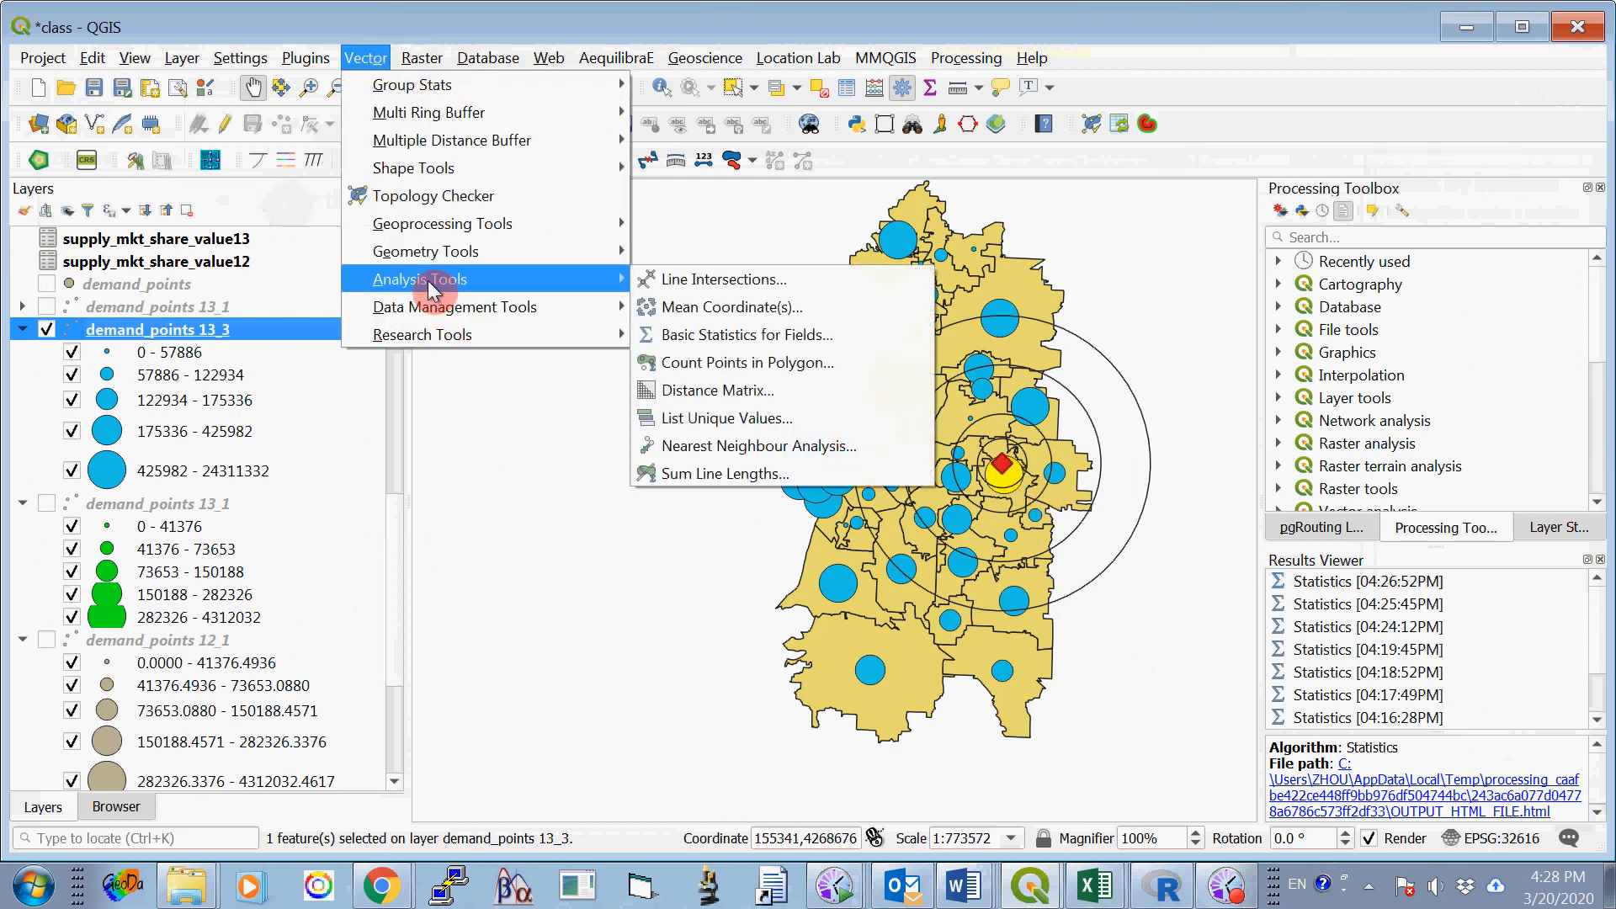
{"action": "left_click", "coordinate": [726, 334]}
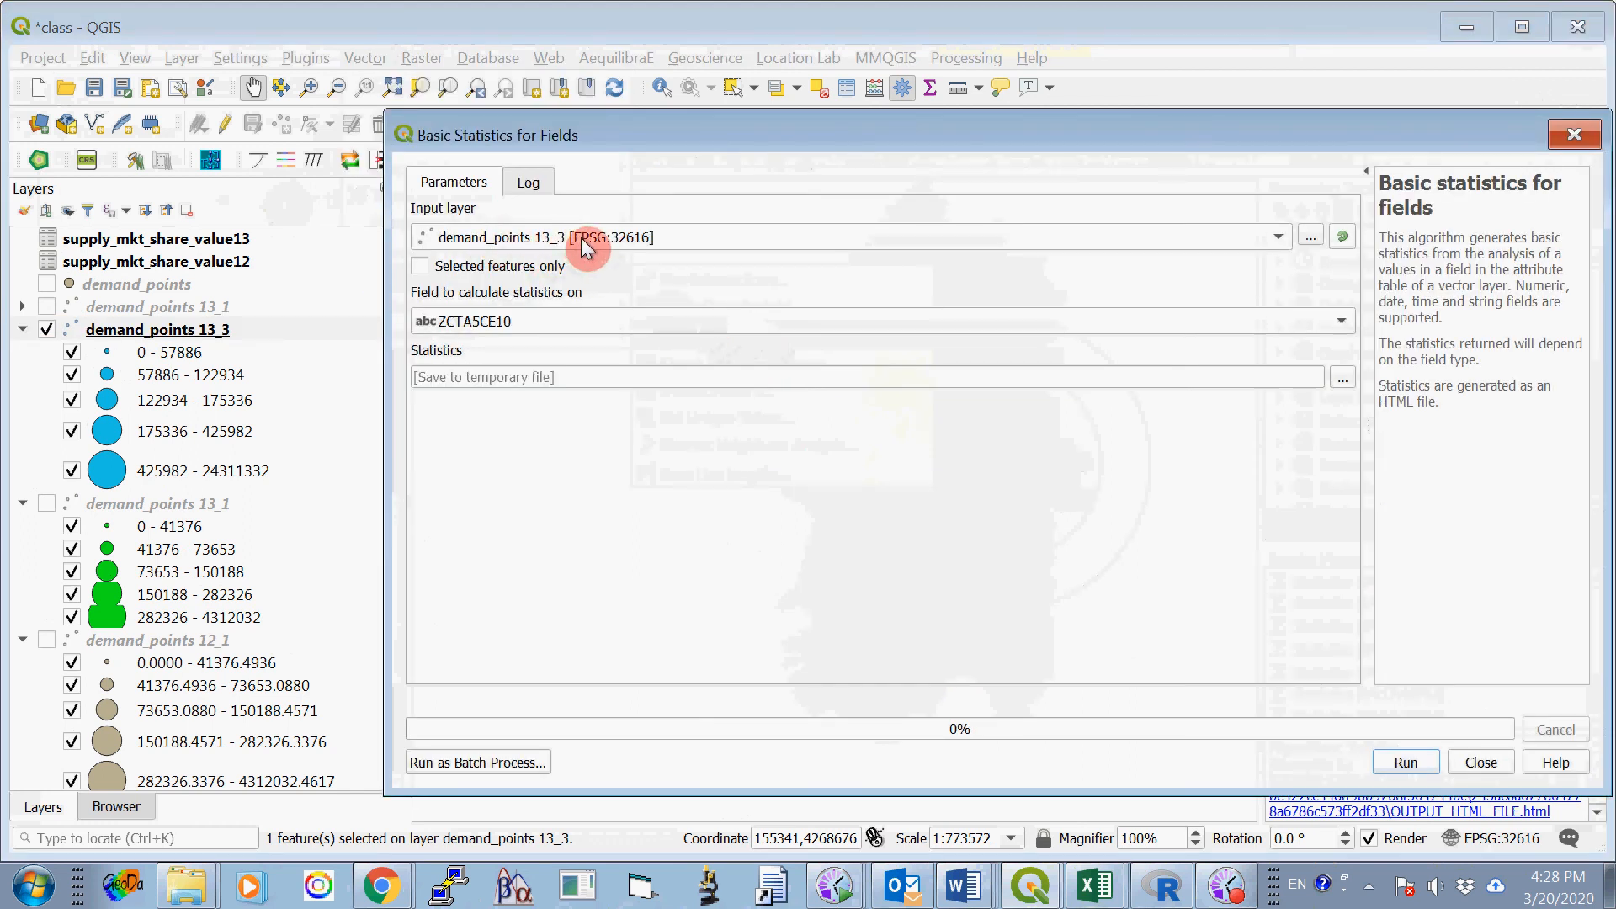
{"action": "left_click", "coordinate": [572, 320]}
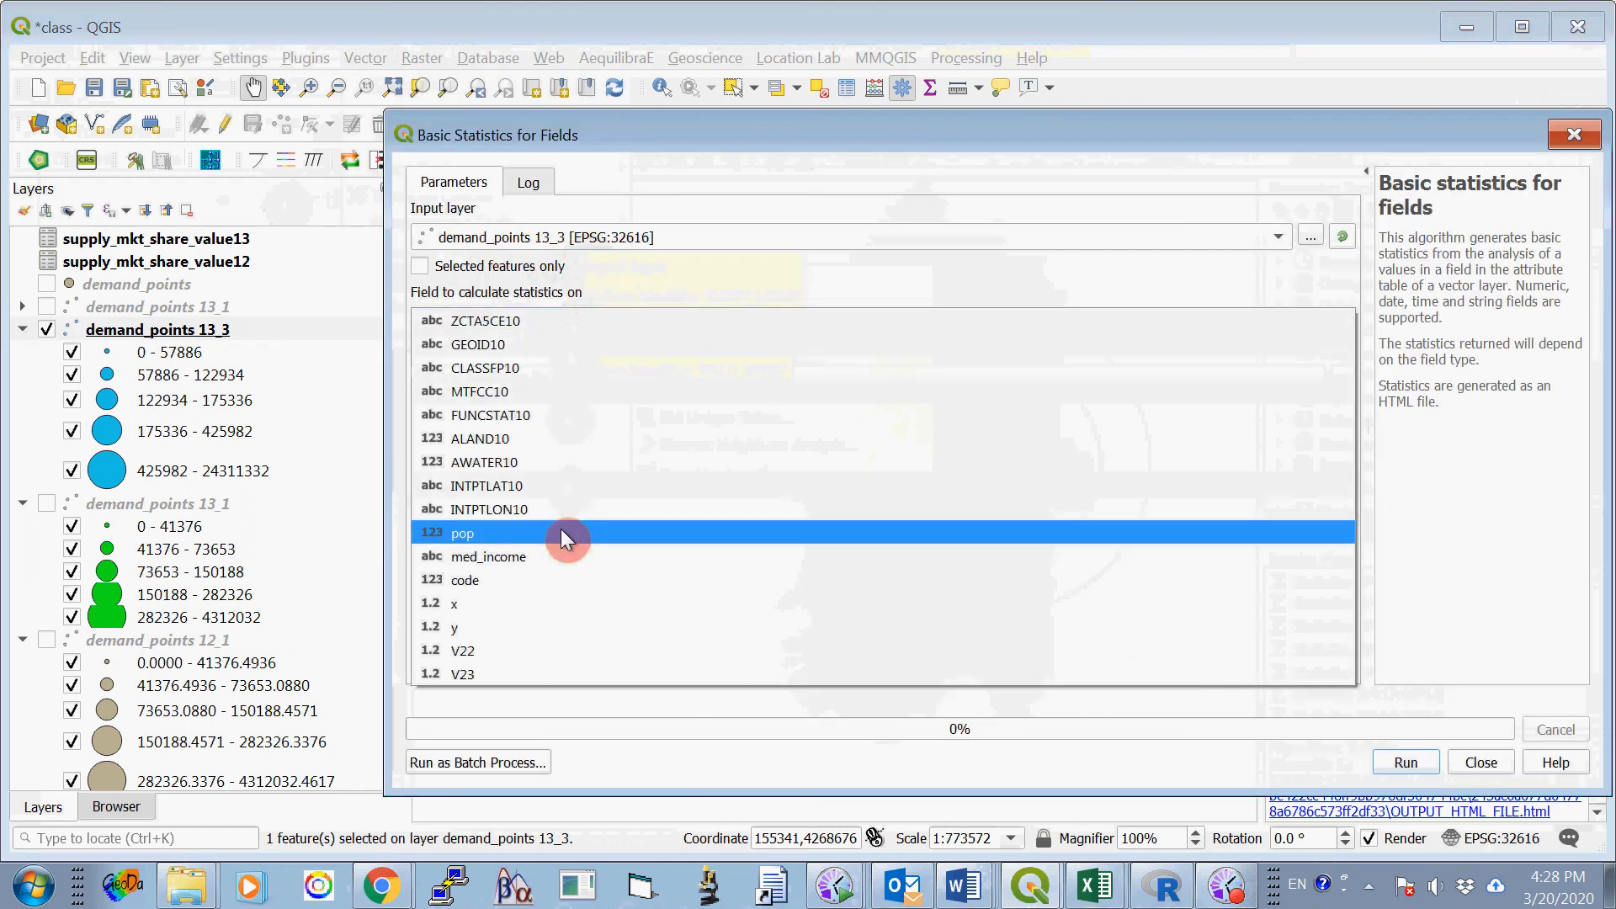
{"action": "left_click", "coordinate": [481, 674]}
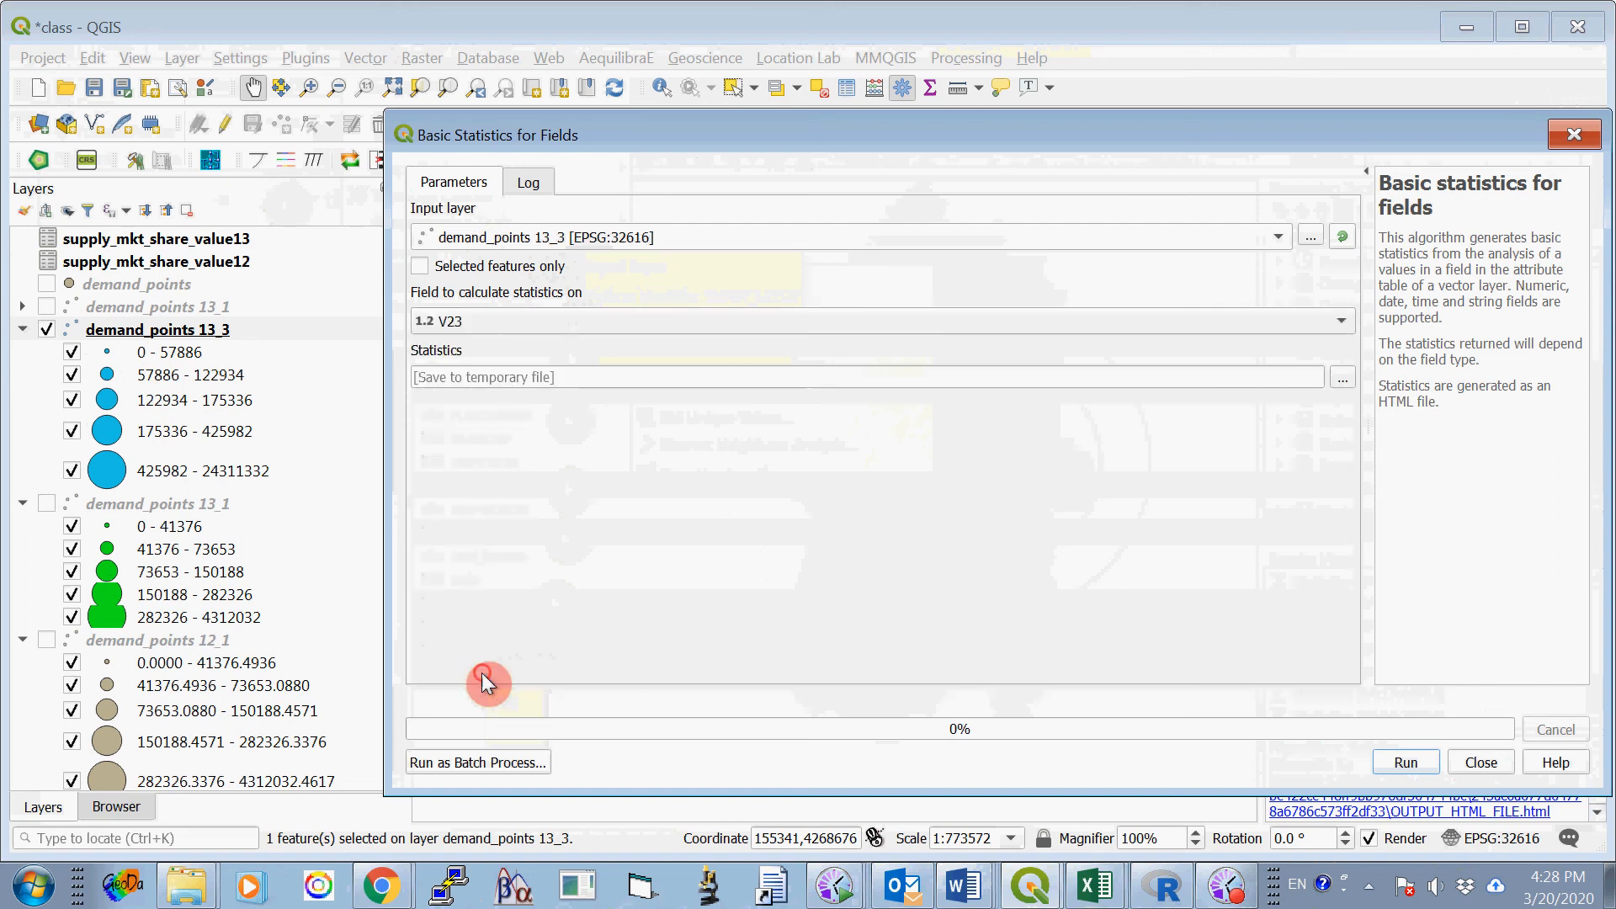
{"action": "left_click", "coordinate": [420, 266]}
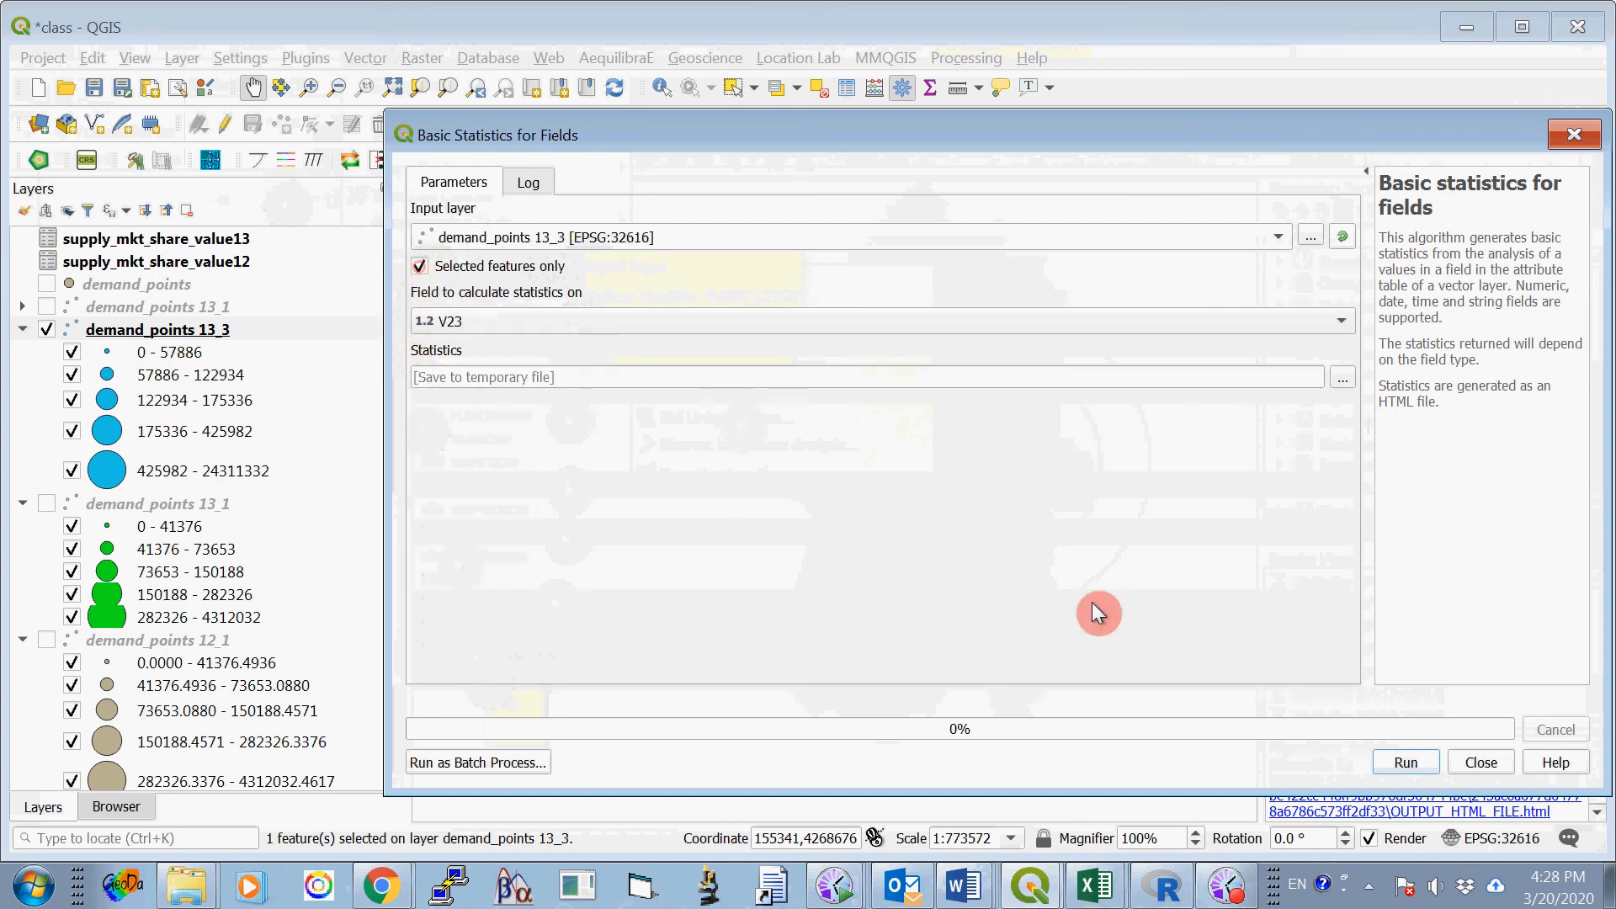
{"action": "left_click", "coordinate": [1406, 762]}
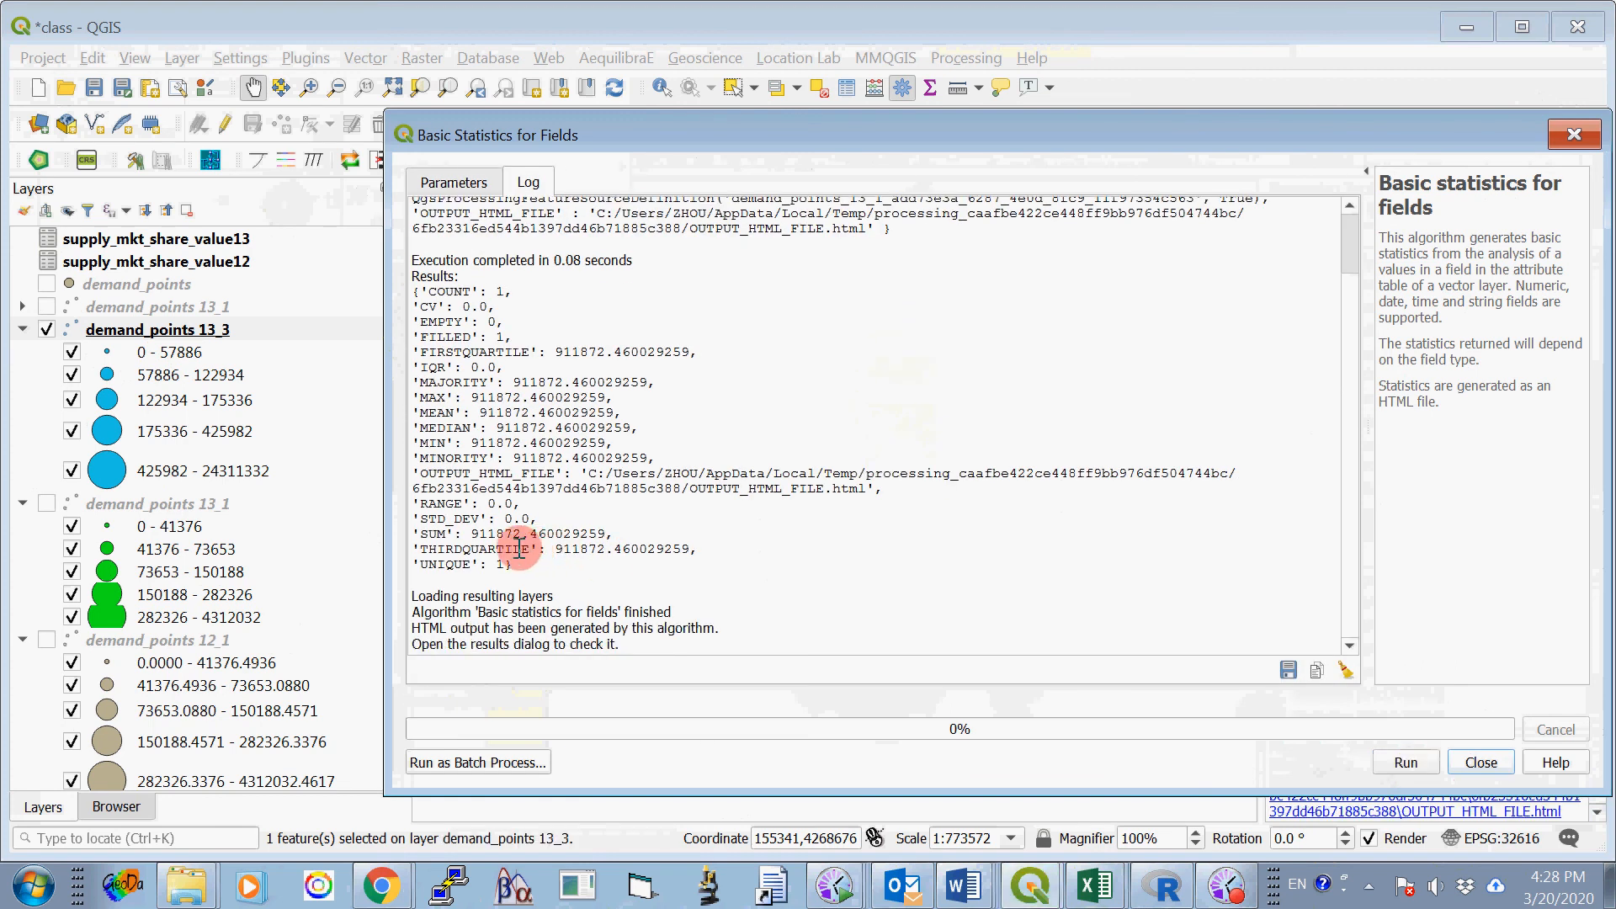
- Copy the whole-number part of the sum, 911872, into Option Two's Site 3 cell for 4000 meters in Word's ProjectOne_2020_B.docx
{"action": "left_click_drag", "start_coordinate": [522, 531], "coordinate": [471, 532]}
{"action": "key", "text": "ctrl+c"}
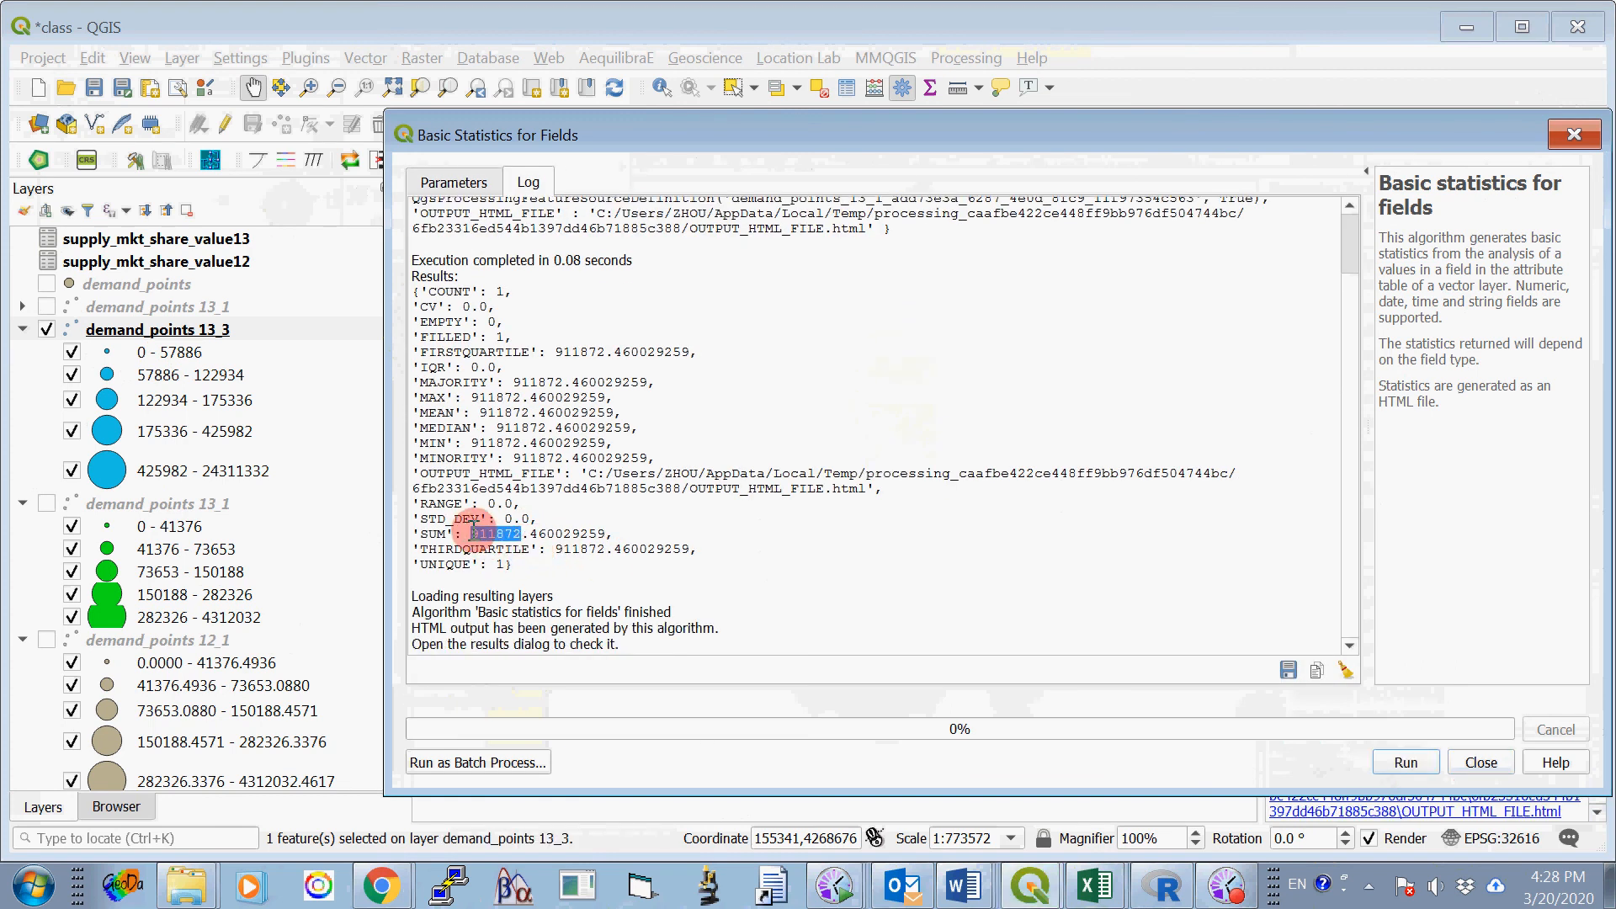
{"action": "right_click", "coordinate": [518, 535]}
{"action": "left_click", "coordinate": [543, 549]}
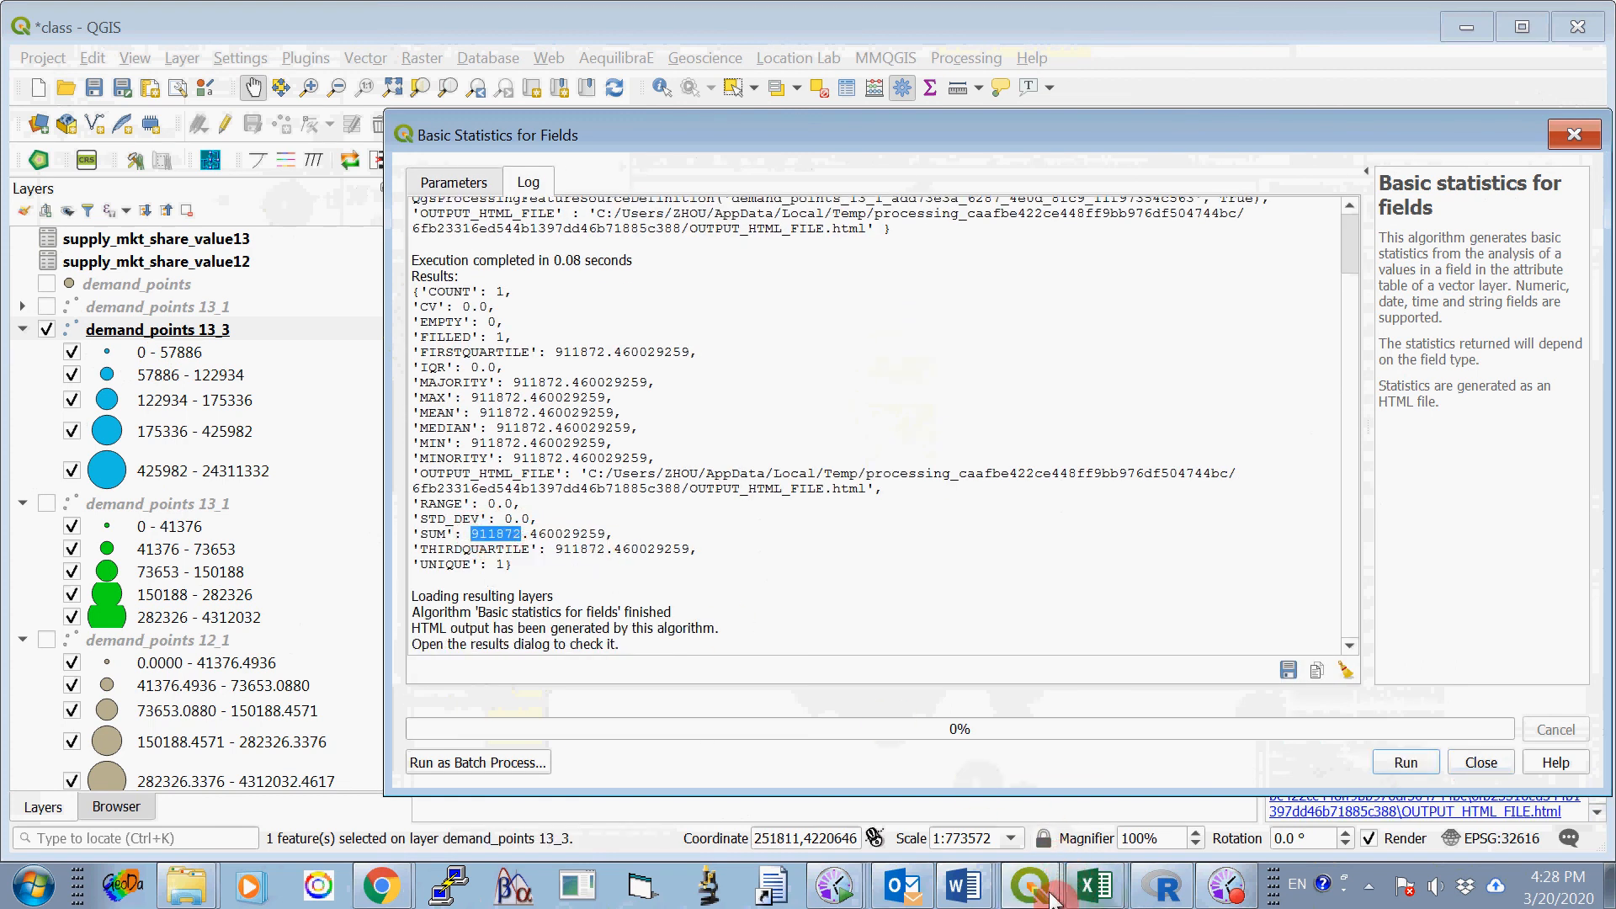
{"action": "left_click", "coordinate": [964, 883]}
{"action": "left_click", "coordinate": [931, 801]}
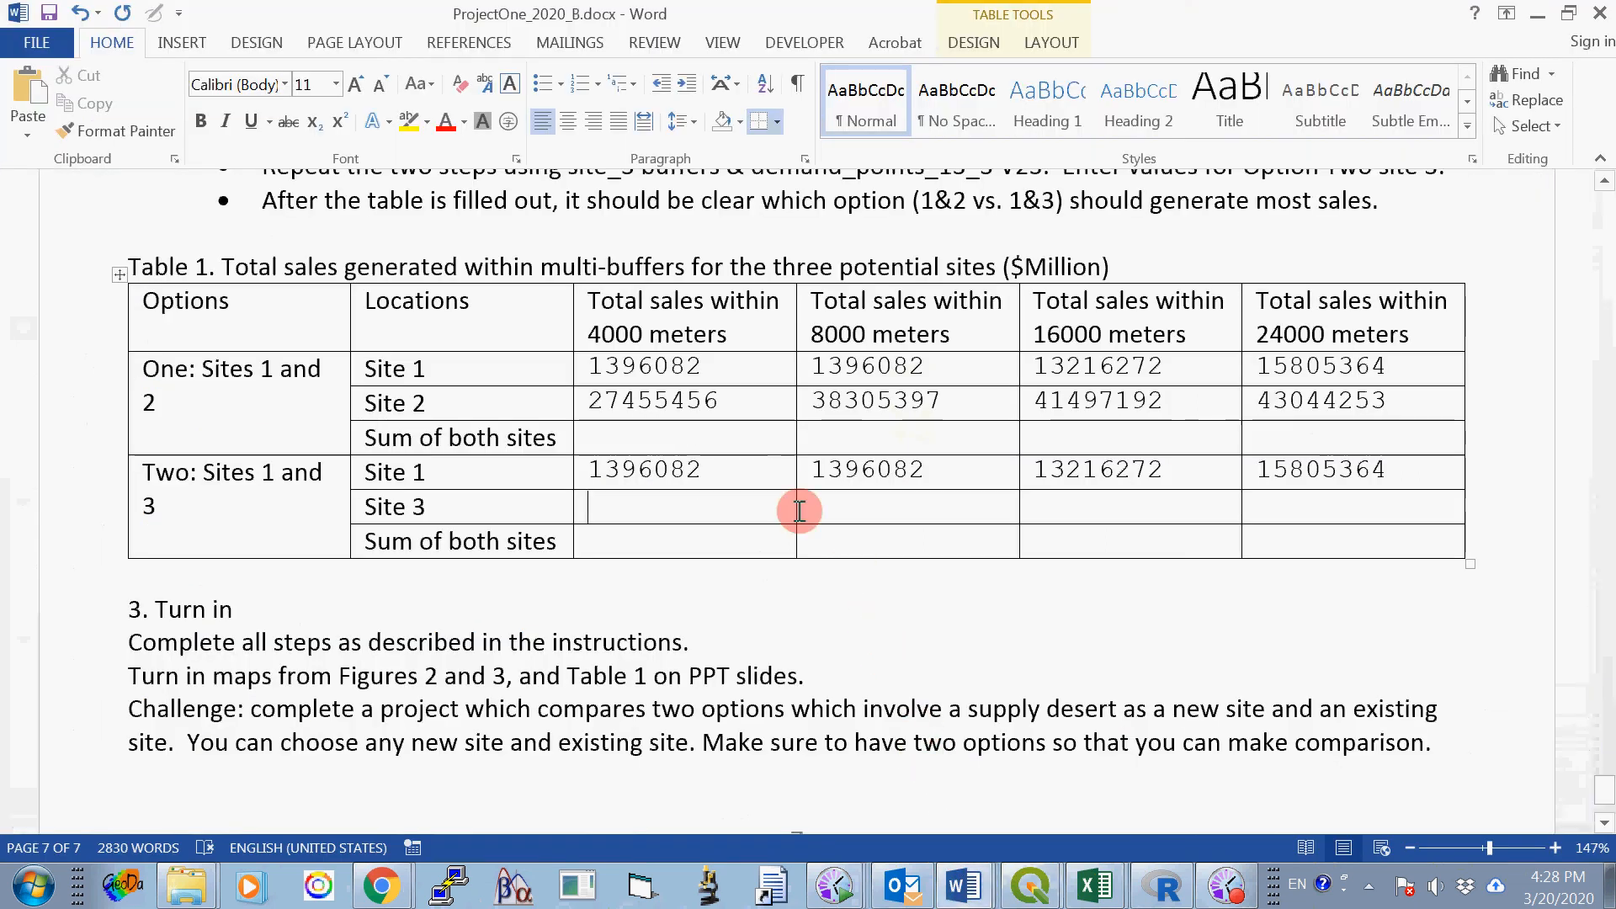
{"action": "right_click", "coordinate": [622, 500]}
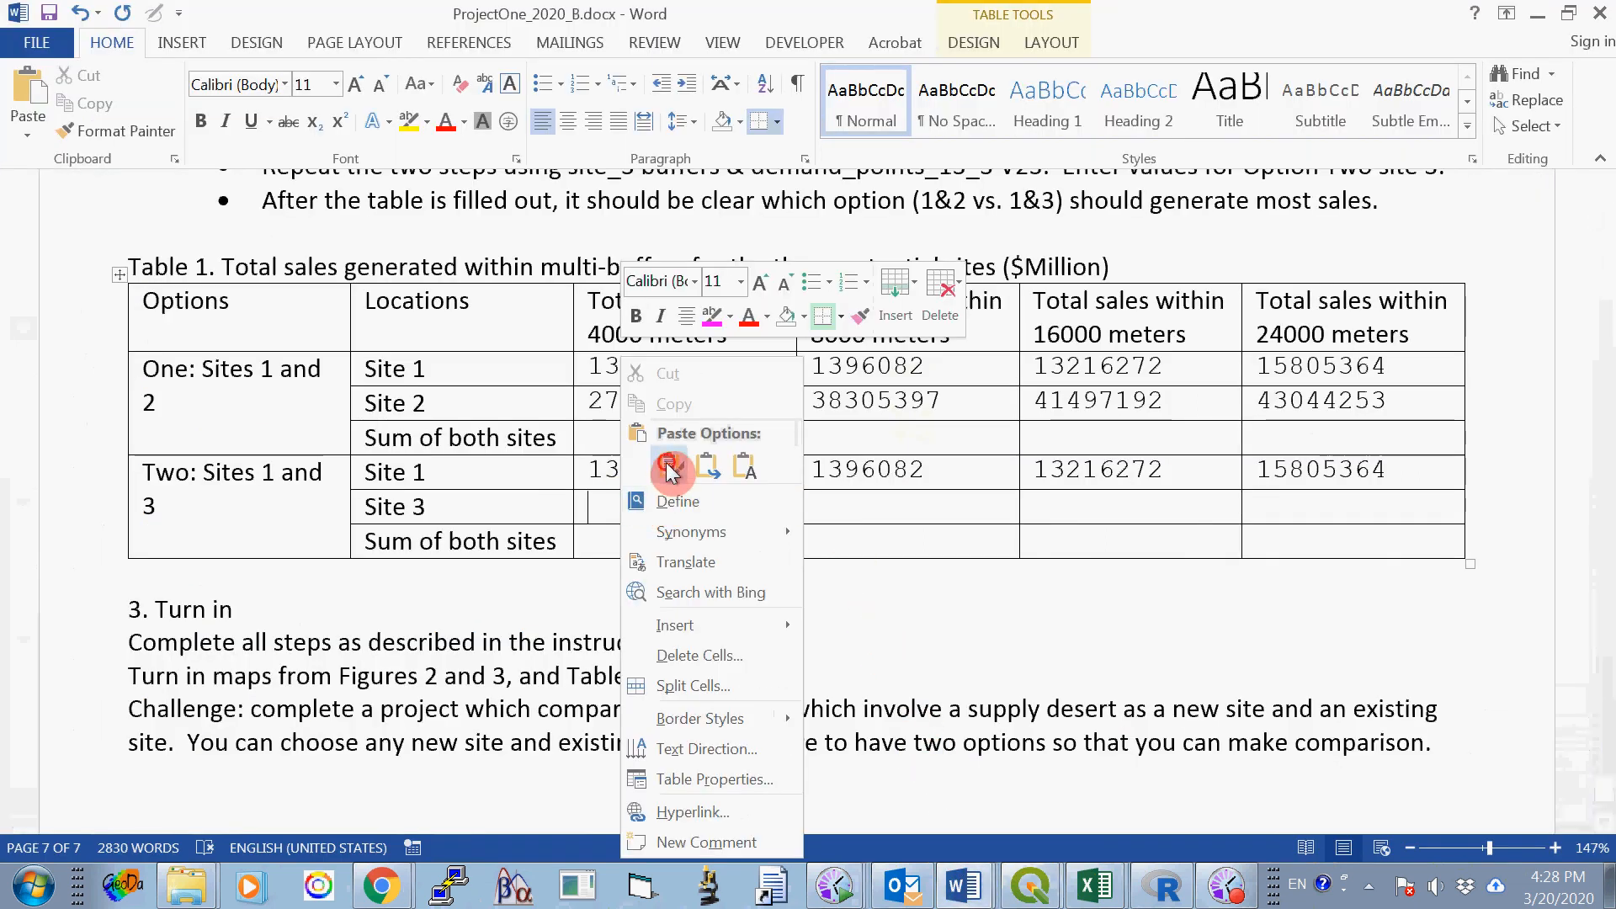
{"action": "left_click", "coordinate": [671, 464]}
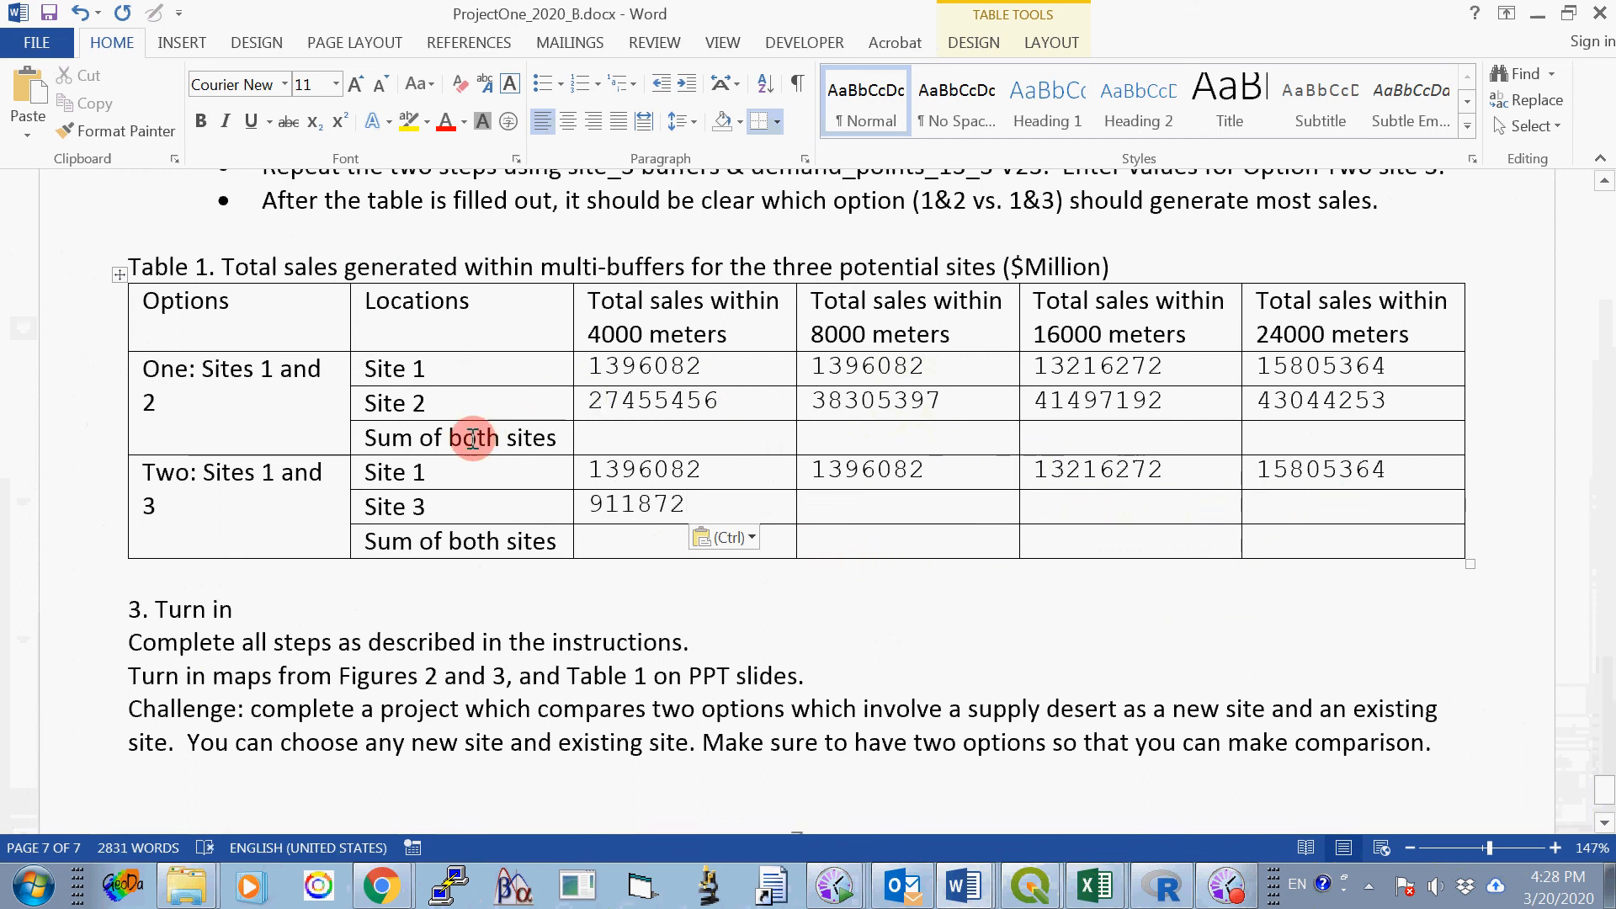
- Review Table 1's remaining Site 3 cells and the sum-of-both-sites row, and read the Challenge paragraph in the Turn in section
{"action": "left_click", "coordinate": [830, 507]}
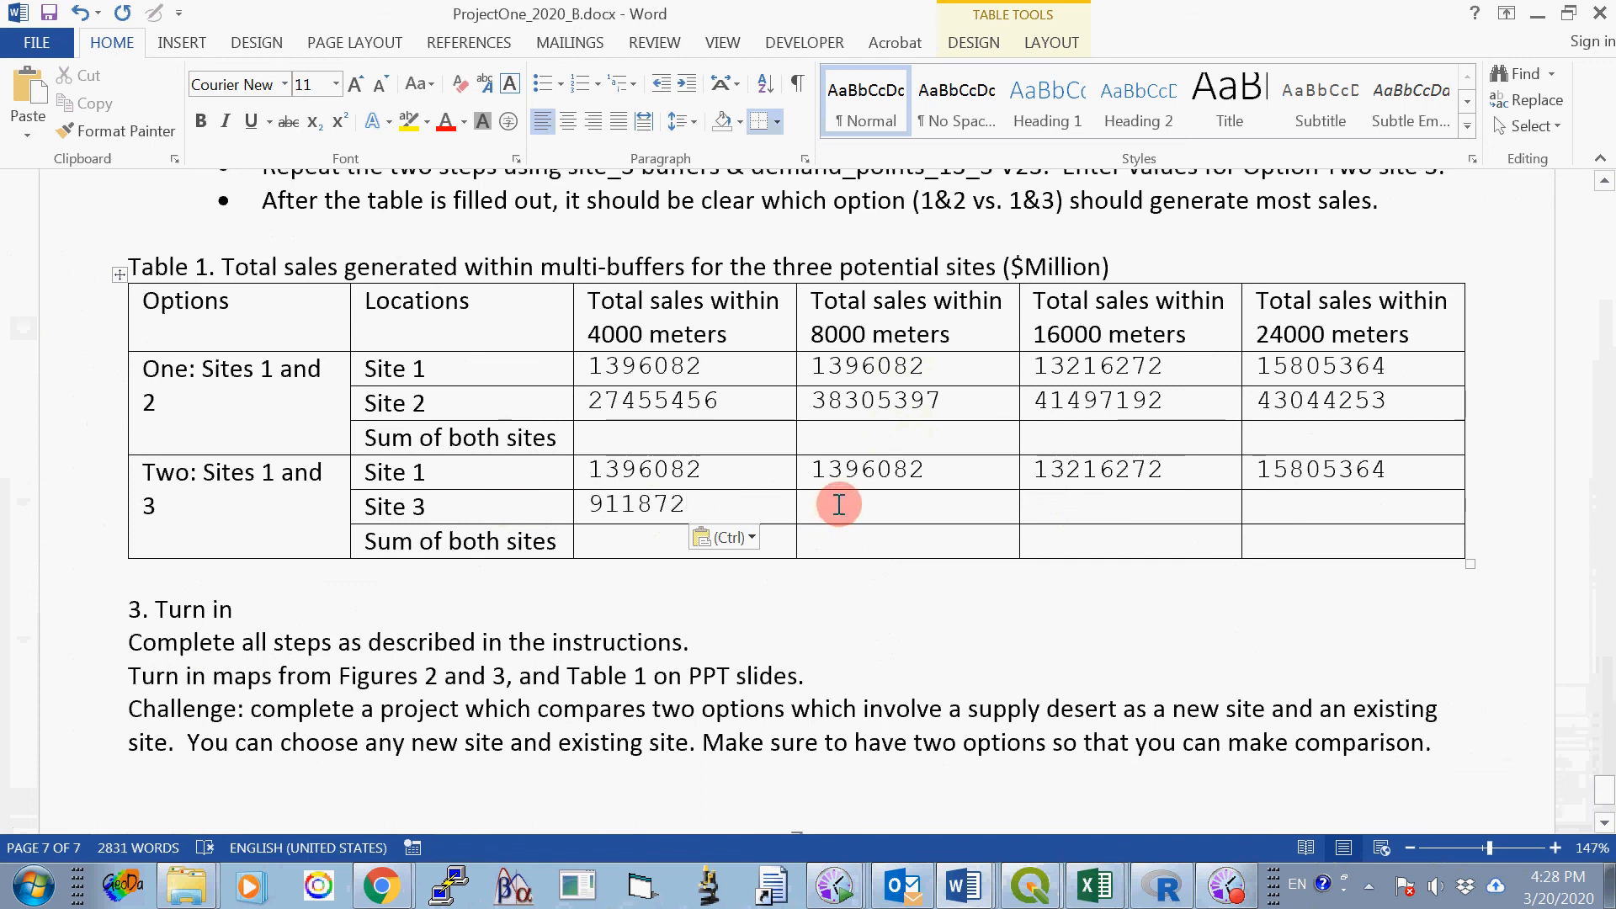
{"action": "left_click", "coordinate": [1075, 508]}
{"action": "left_click", "coordinate": [1324, 513]}
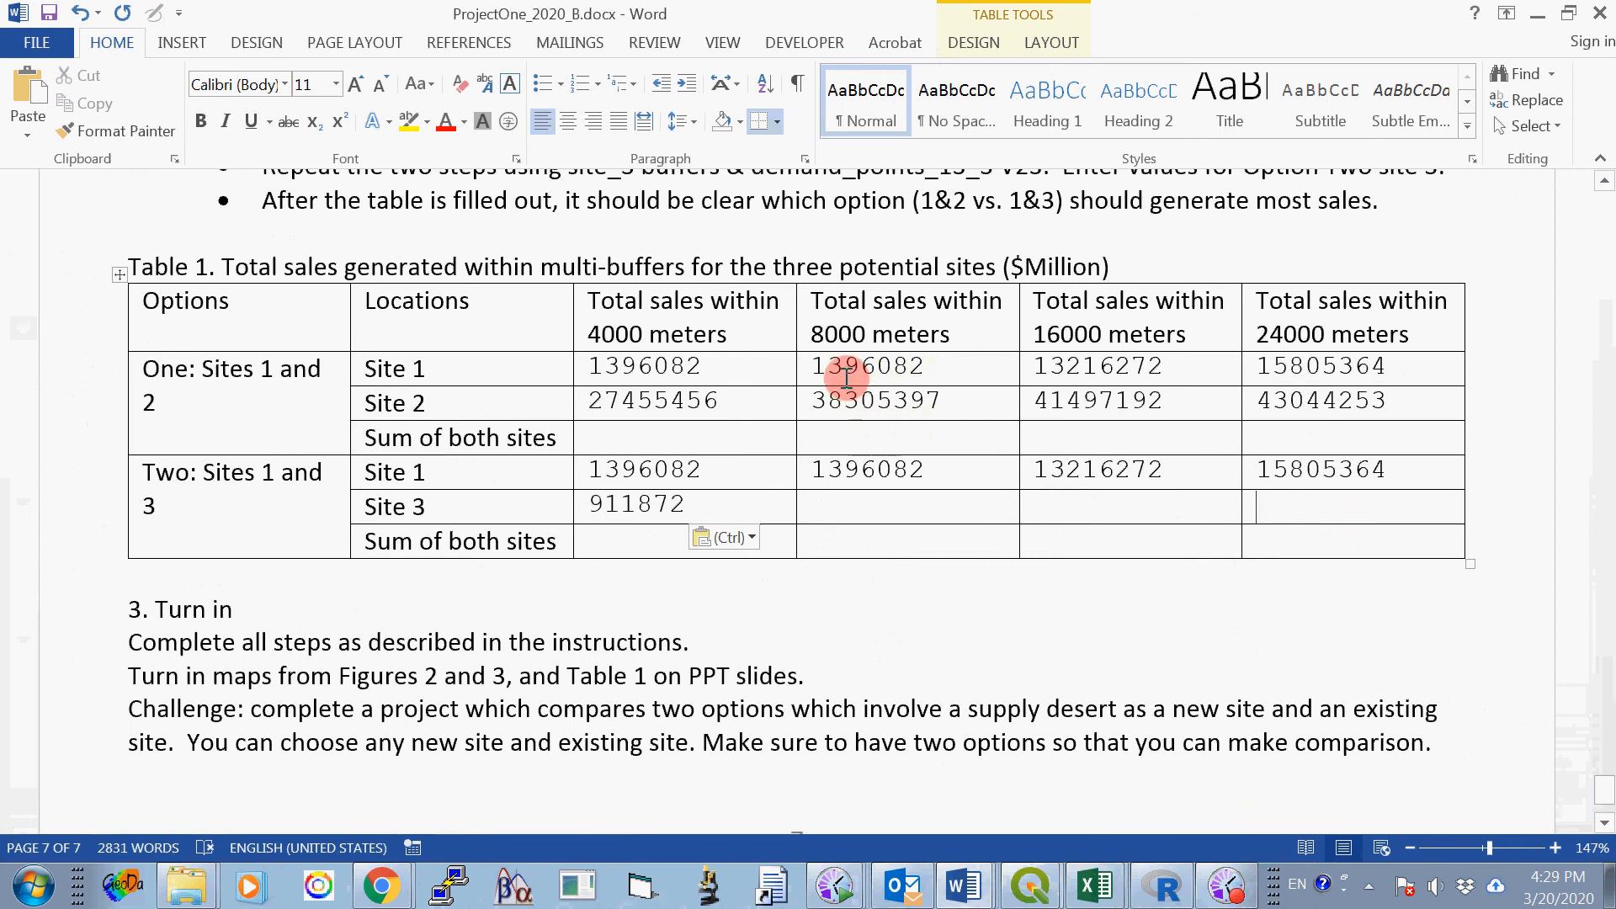
{"action": "left_click", "coordinate": [623, 436]}
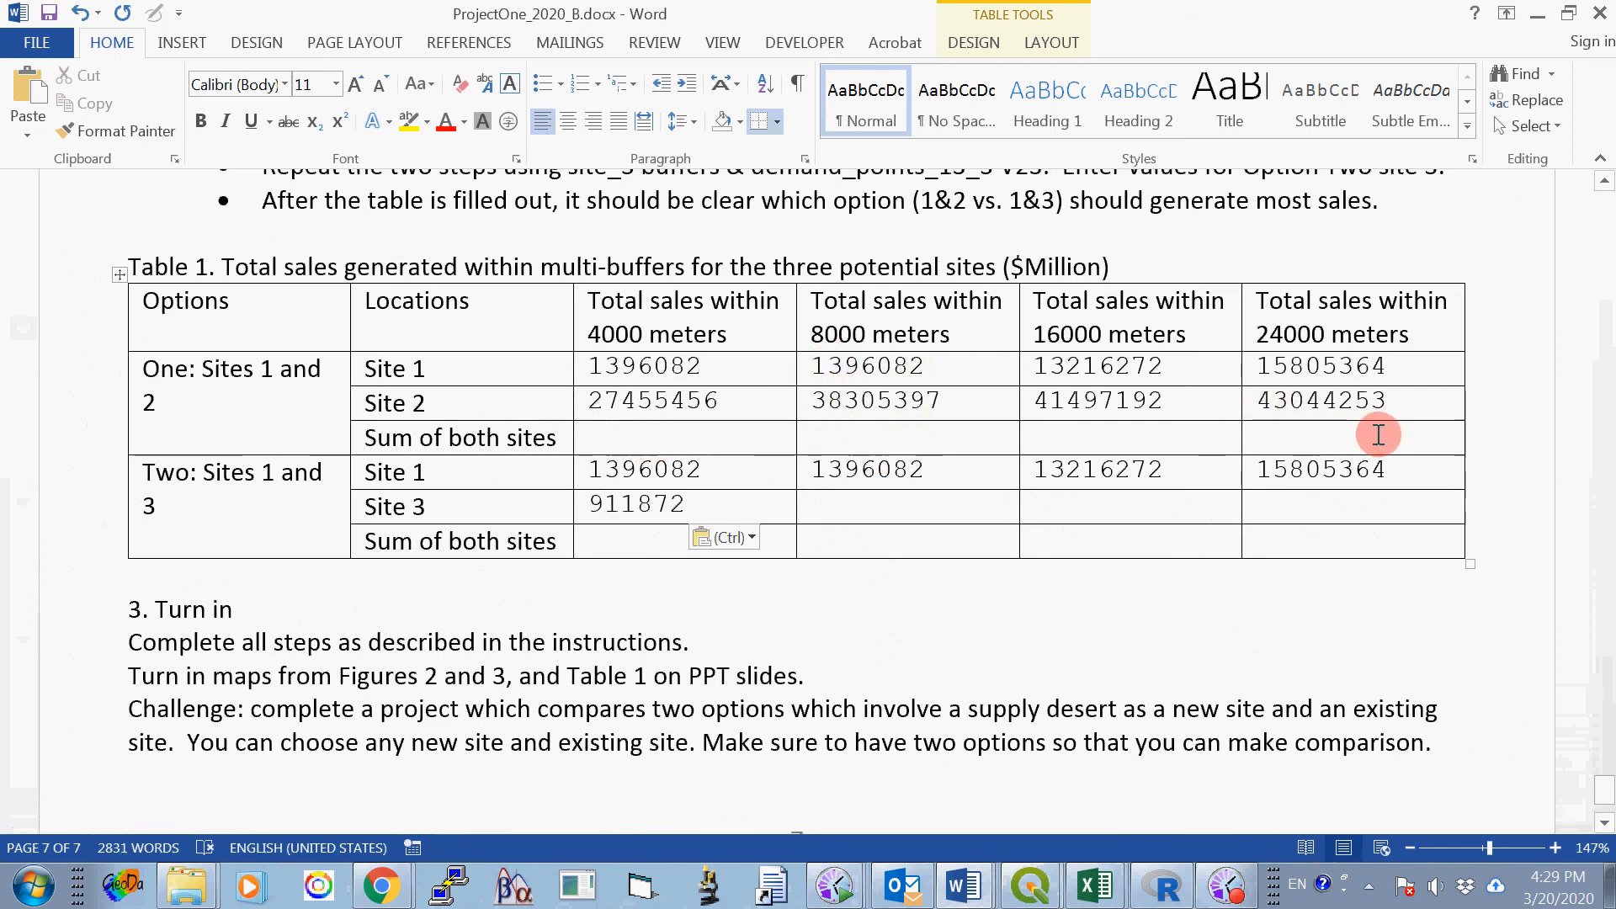
{"action": "left_click", "coordinate": [1101, 441]}
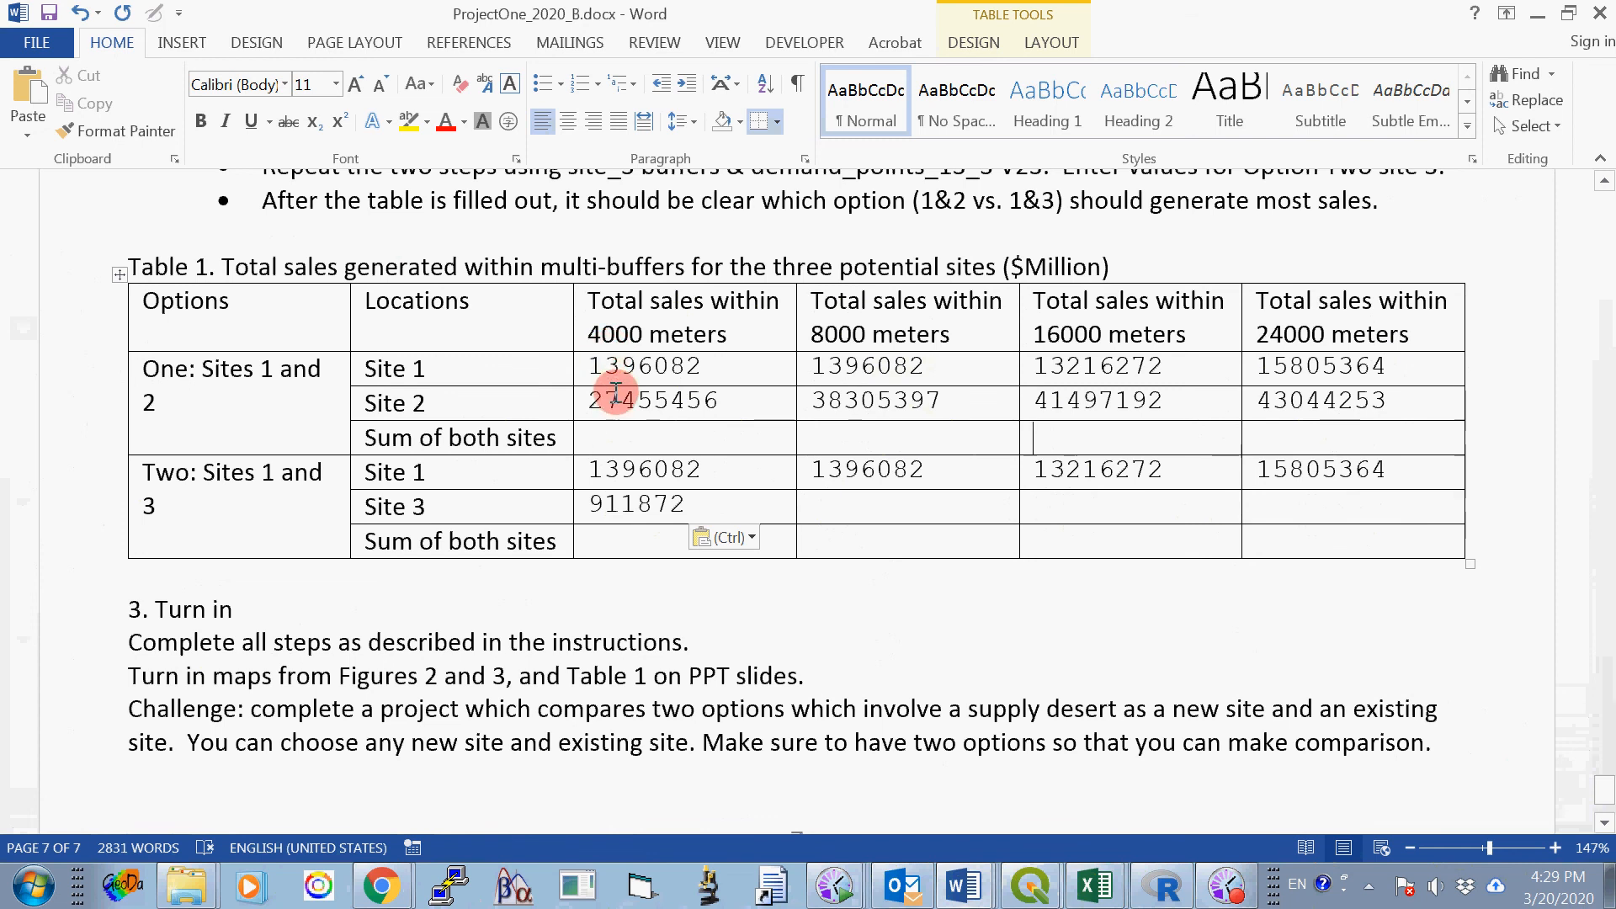
{"action": "left_click", "coordinate": [680, 437]}
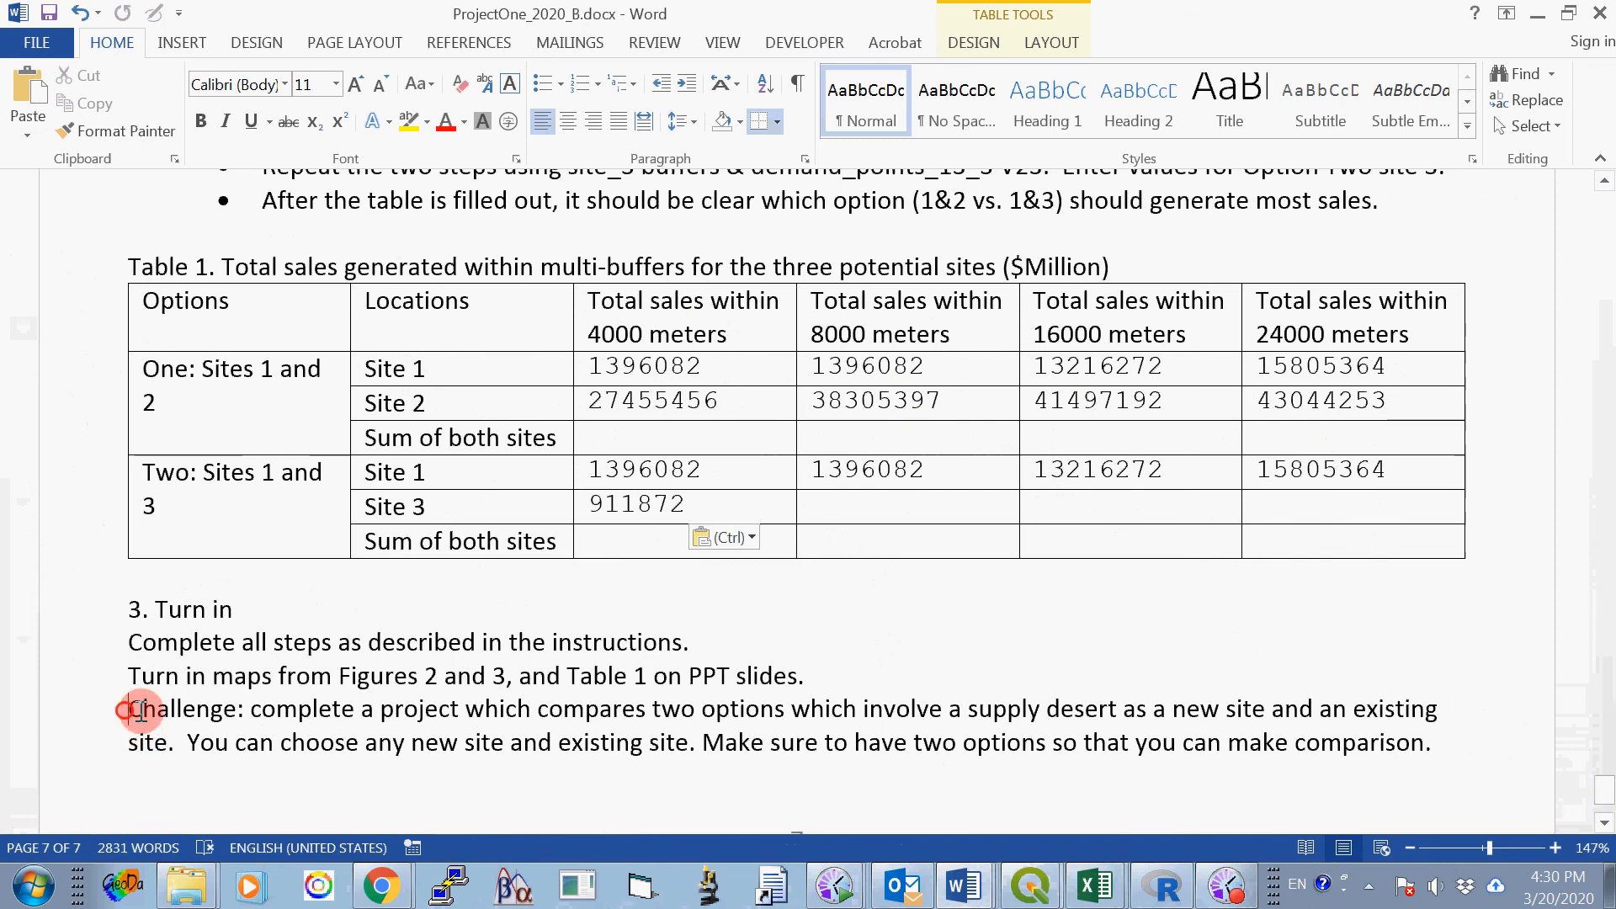
{"action": "left_click_drag", "start_coordinate": [130, 710], "coordinate": [1454, 739]}
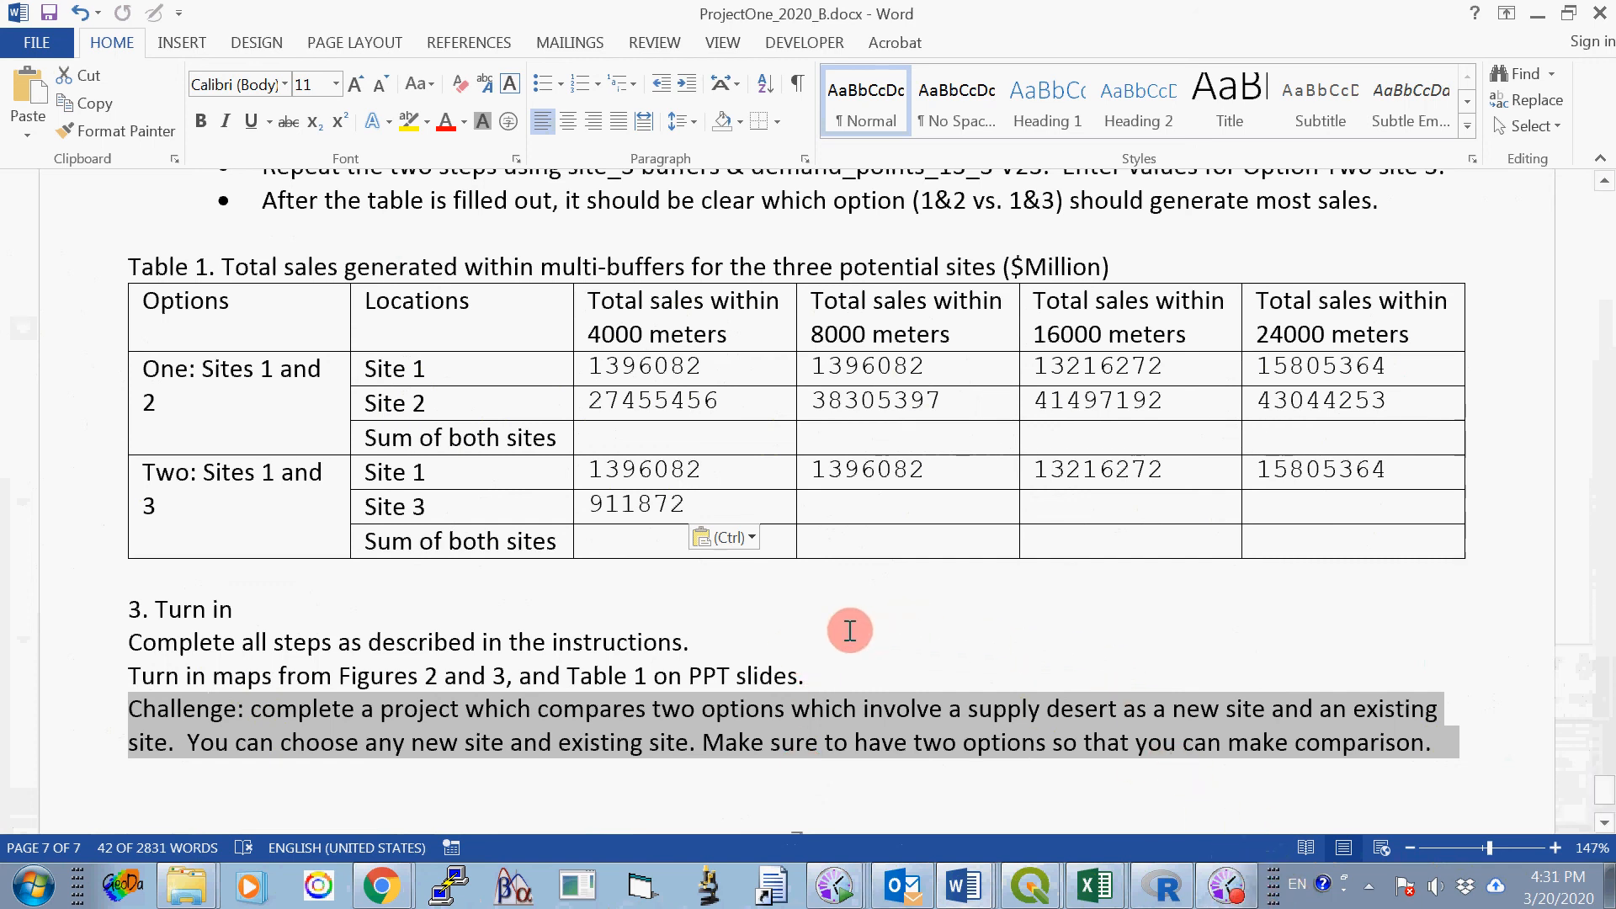
{"action": "left_click", "coordinate": [842, 635]}
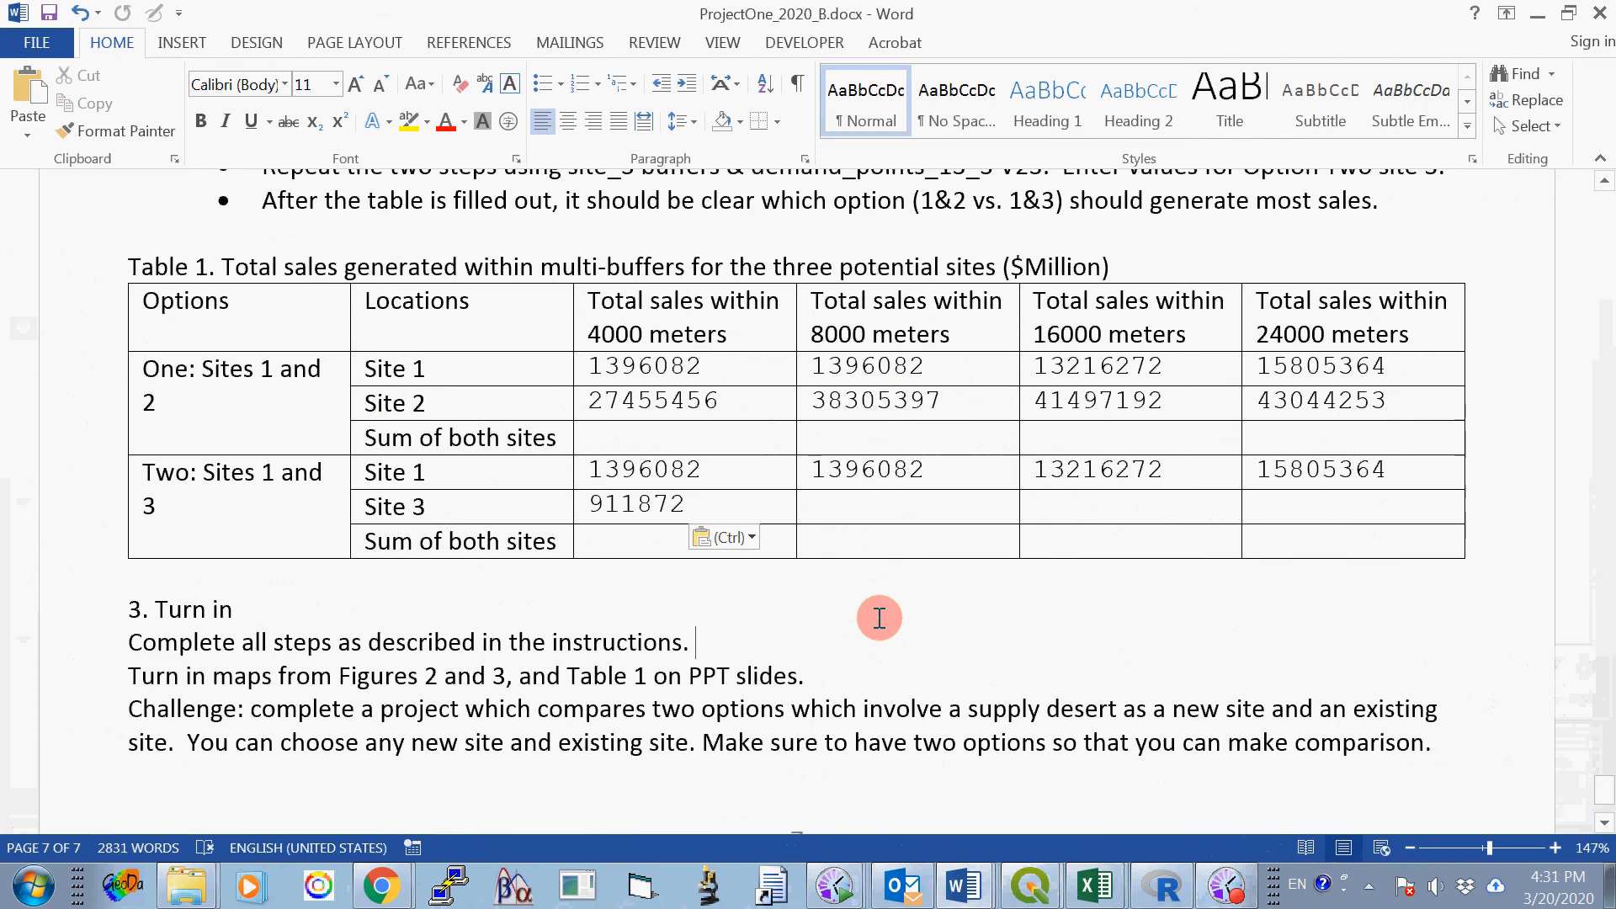